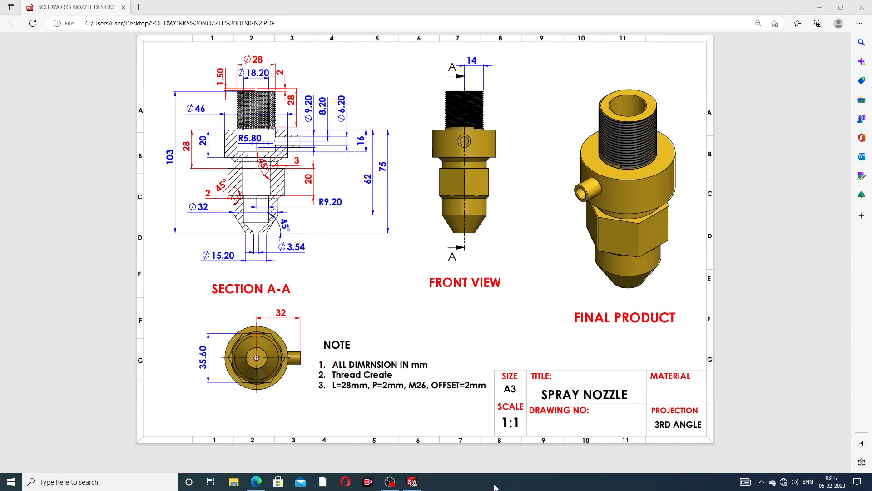
# Switch from the nozzle drawing PDF to SOLIDWORKS and start a sketch on the Front Plane.
pyautogui.click(412, 482)
pyautogui.click(256, 481)
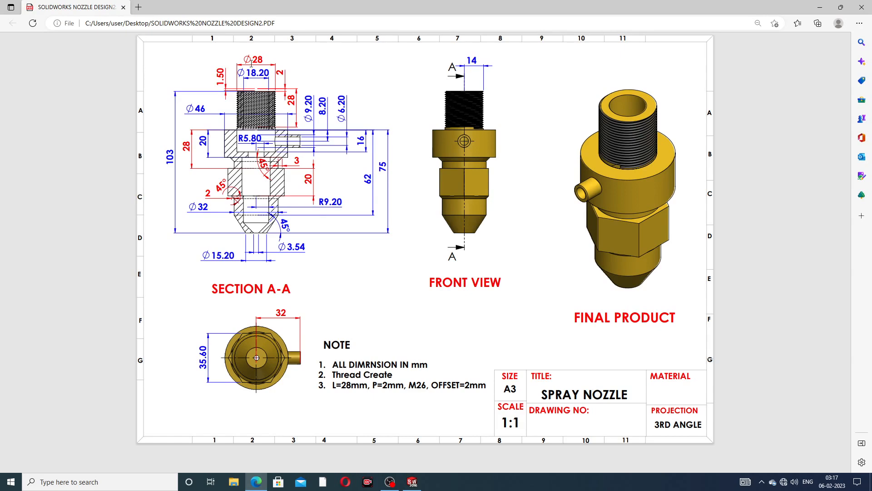
pyautogui.click(257, 482)
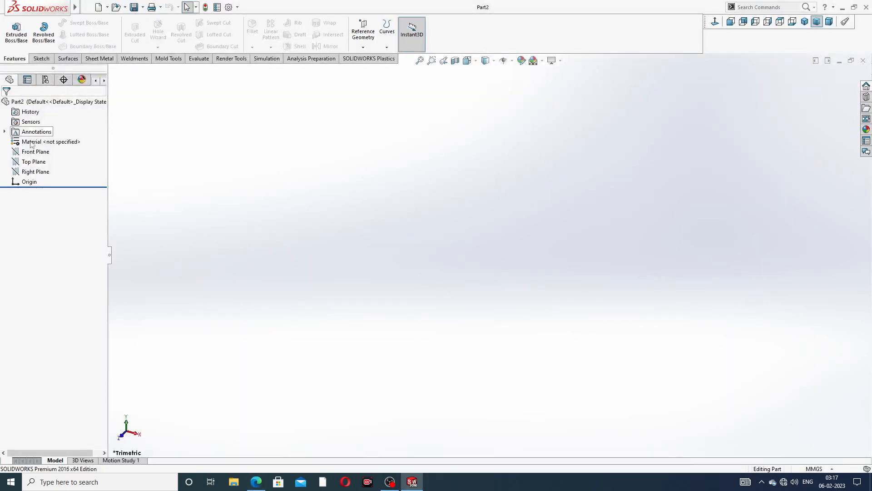
pyautogui.click(44, 154)
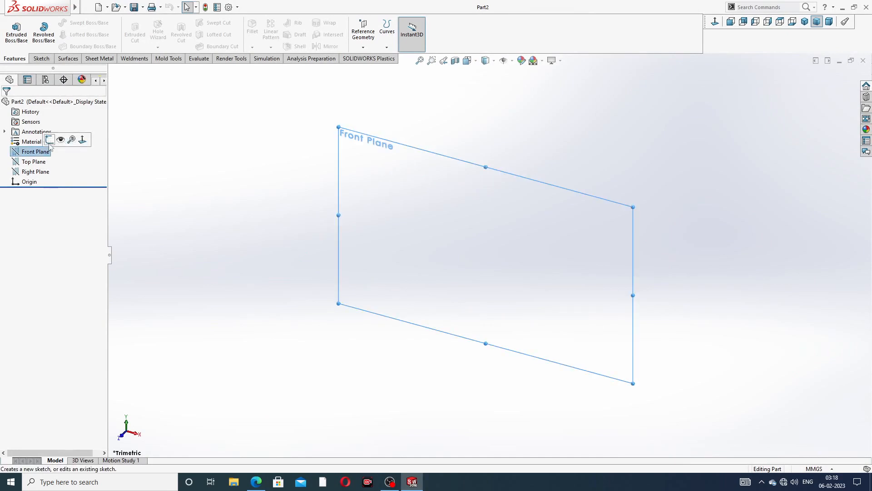
pyautogui.click(49, 140)
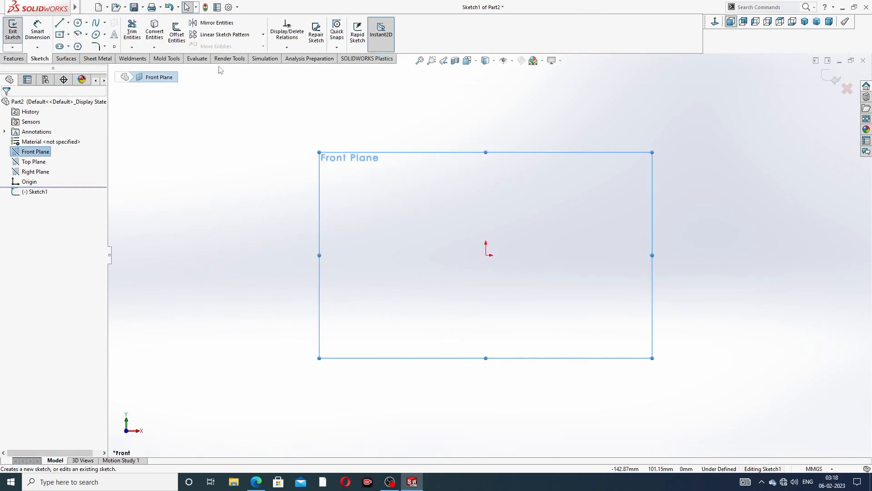
# Sketch a closed stepped half-profile from the origin, about 79 mm high and 23 mm wide along its upper edge, with a slanted lower corner.
pyautogui.click(60, 24)
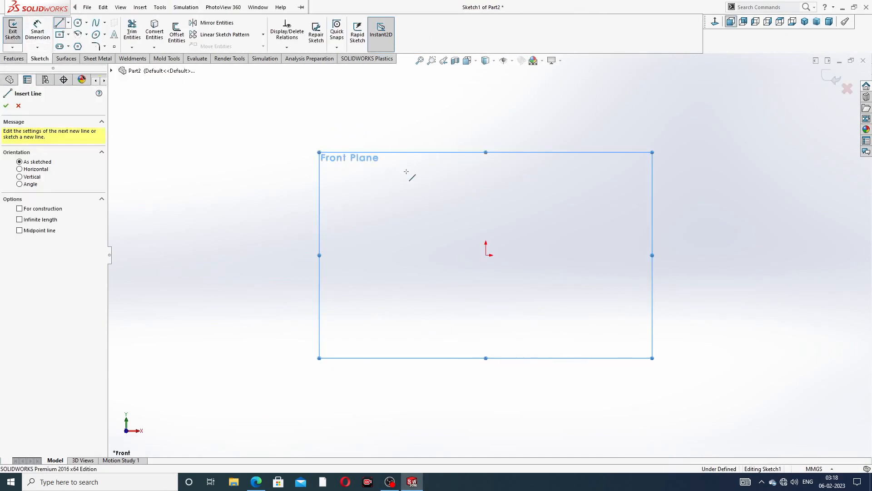
pyautogui.click(486, 254)
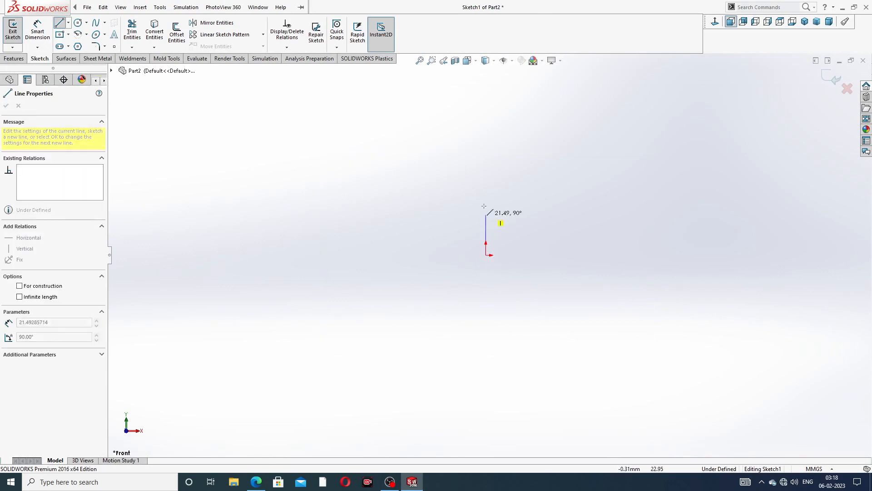
pyautogui.click(486, 109)
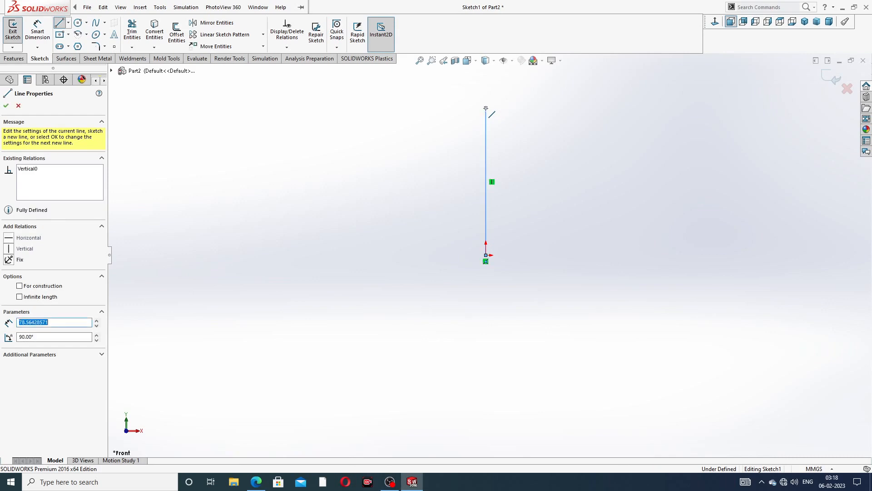
pyautogui.click(528, 108)
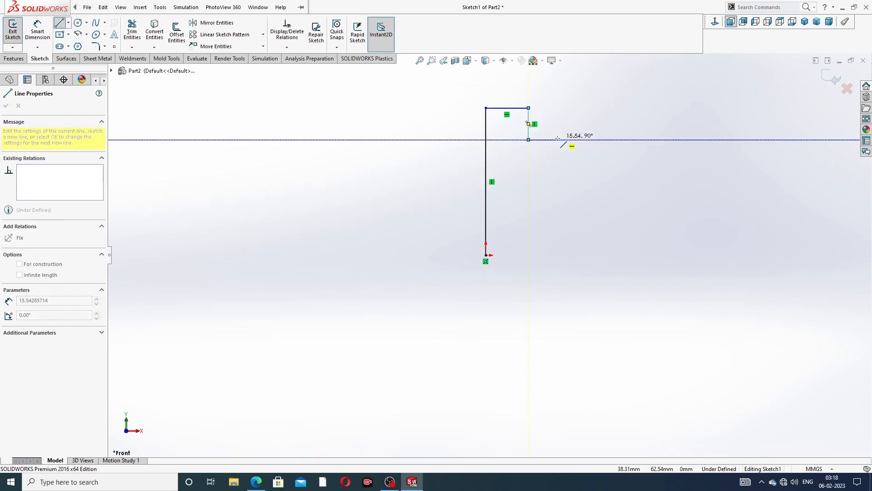
pyautogui.click(528, 140)
pyautogui.click(559, 140)
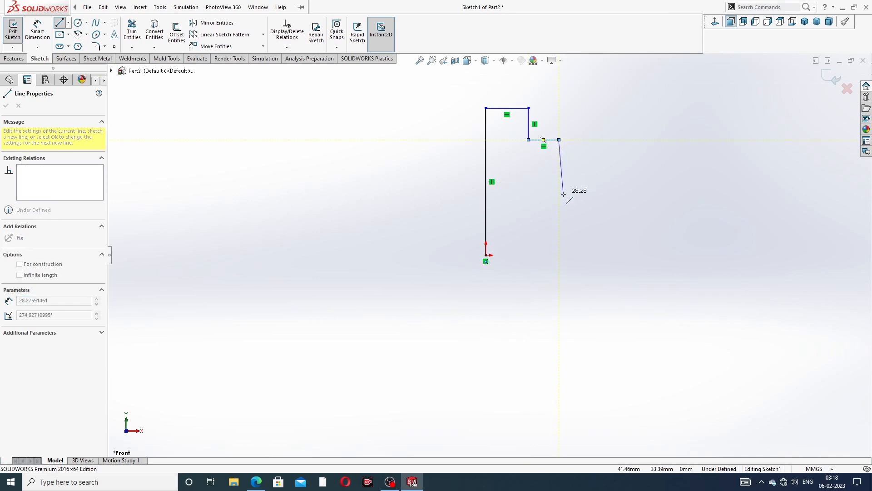
pyautogui.click(559, 191)
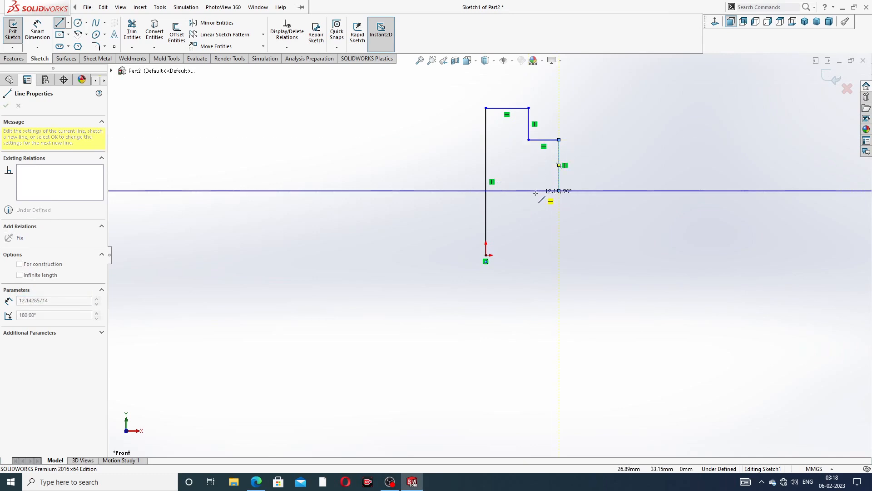
pyautogui.click(533, 191)
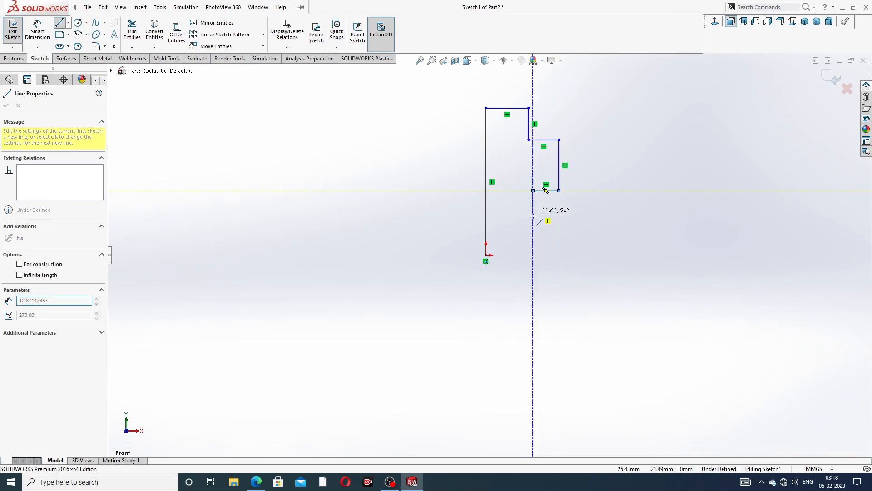
pyautogui.click(533, 244)
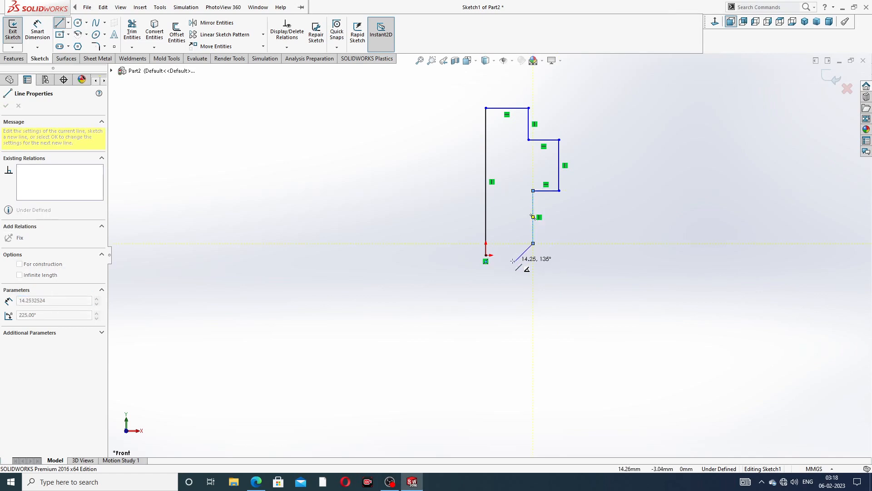
pyautogui.click(513, 255)
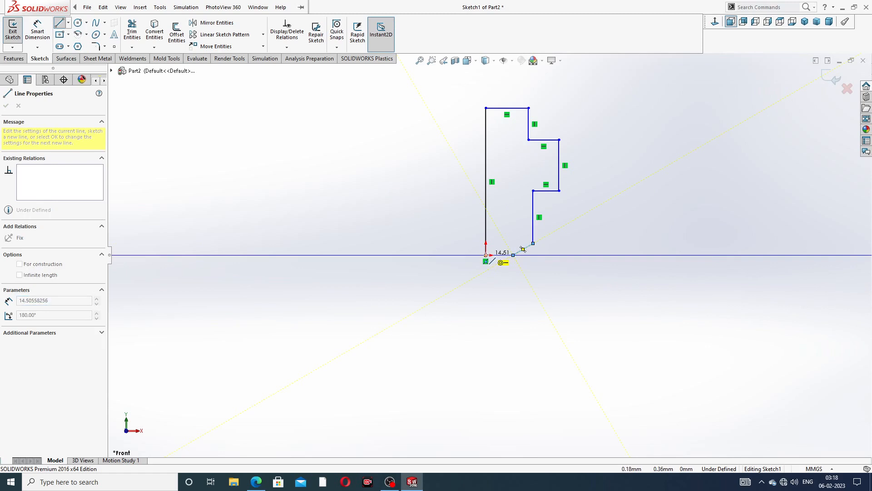
pyautogui.click(485, 255)
pyautogui.rightClick(599, 137)
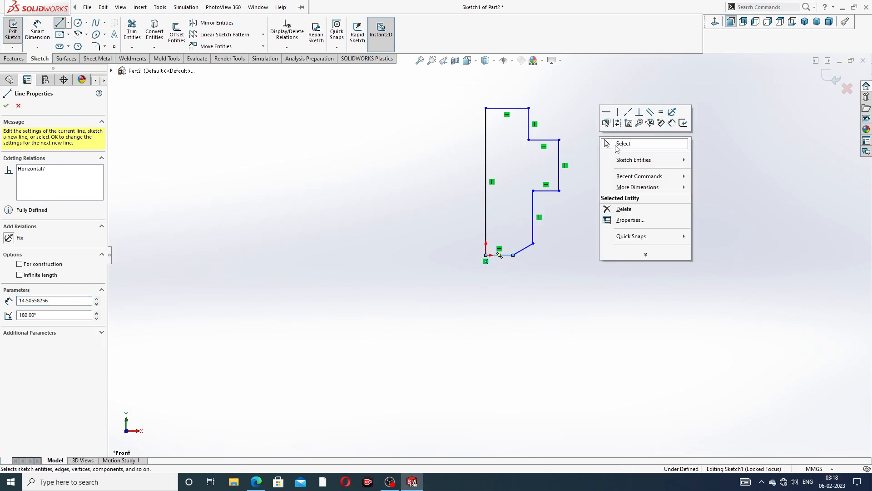
pyautogui.click(612, 144)
# Convert the profile's vertical line through the origin to construction geometry as the centerline.
pyautogui.scroll(1, 520, 150)
pyautogui.scroll(-3, 511, 178)
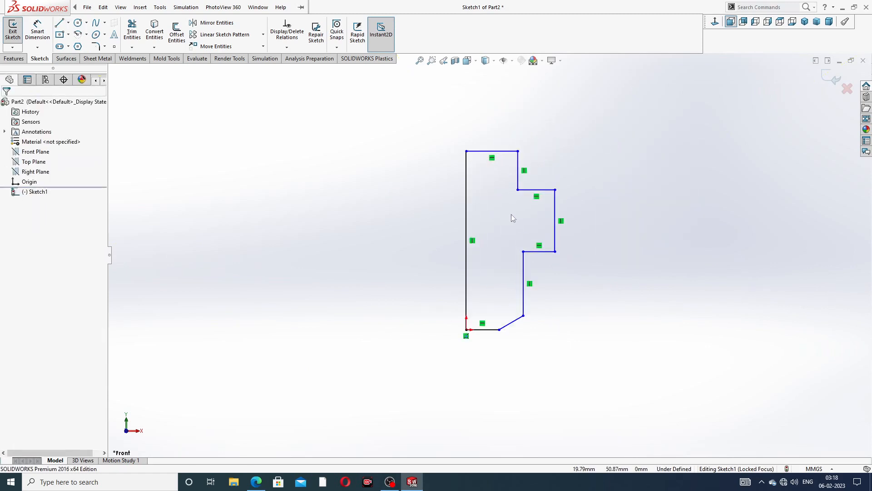
pyautogui.click(444, 209)
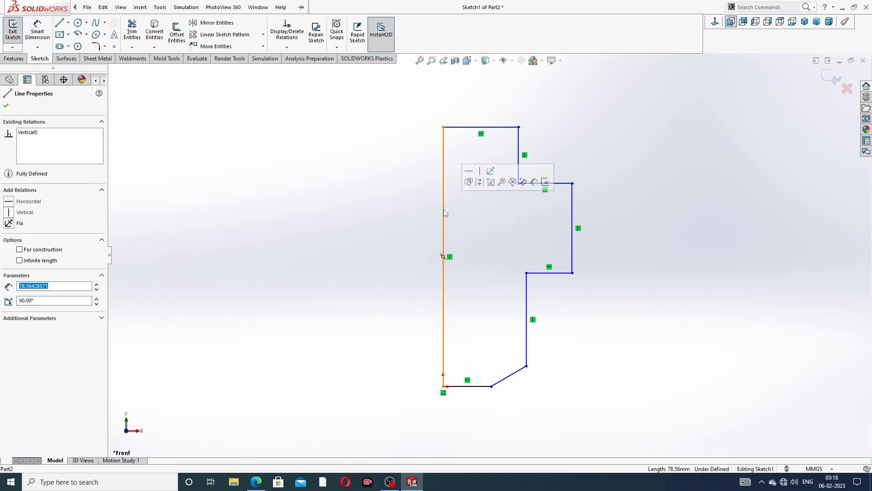
pyautogui.click(480, 182)
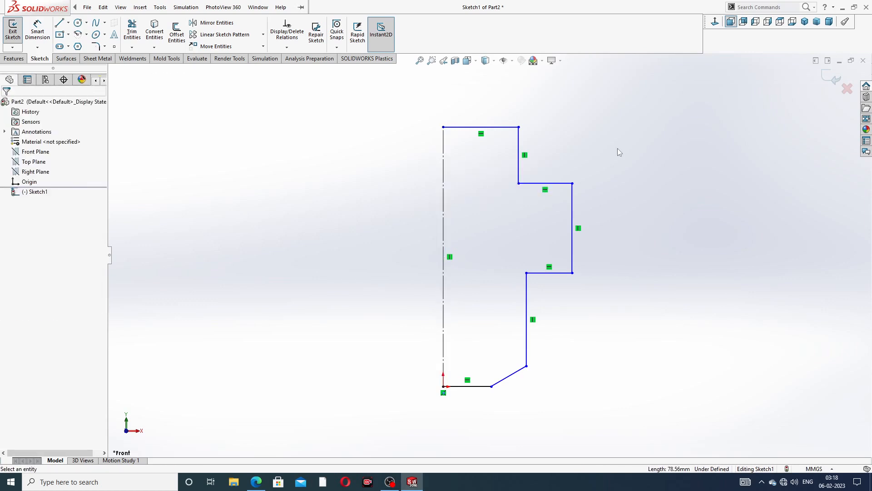
# Consult the spray nozzle drawing PDF for the profile's dimensions and return to the sketch.
pyautogui.scroll(3, 631, 190)
pyautogui.scroll(-3, 551, 195)
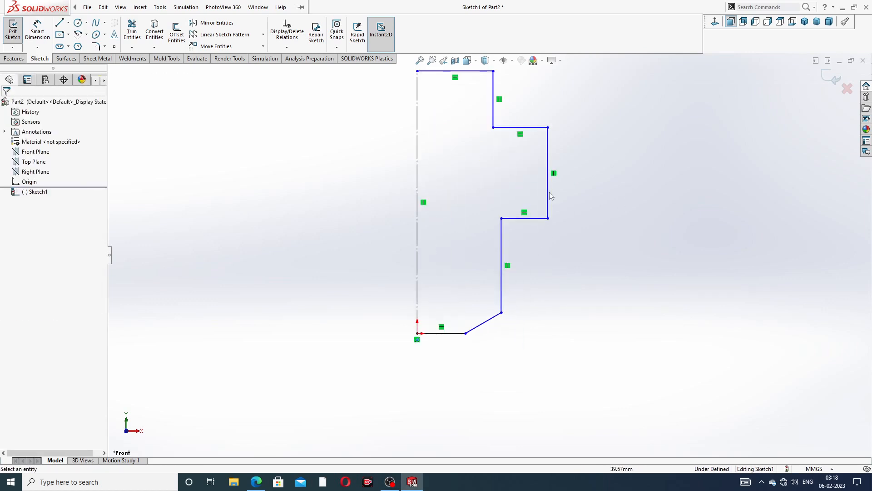
pyautogui.scroll(3, 550, 195)
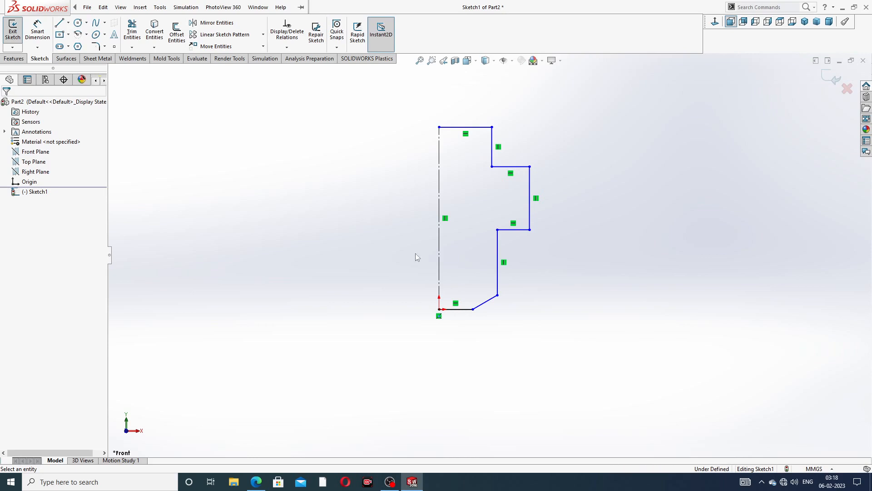
pyautogui.click(256, 481)
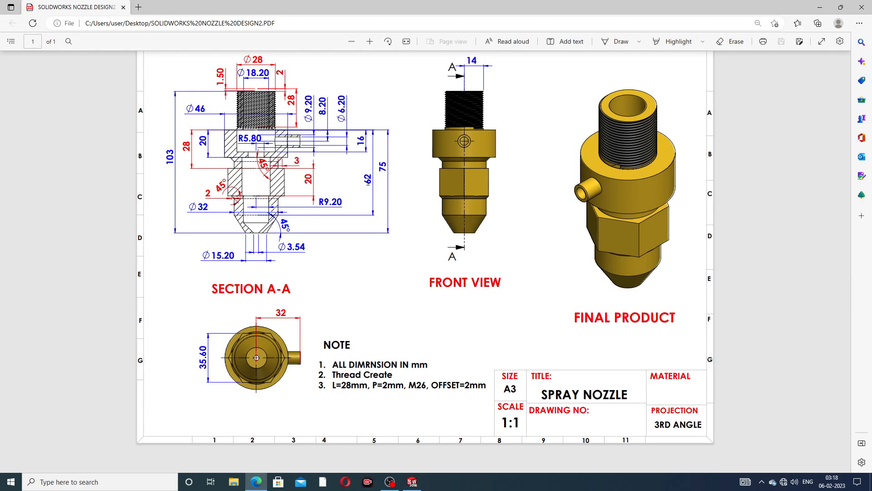
pyautogui.click(256, 481)
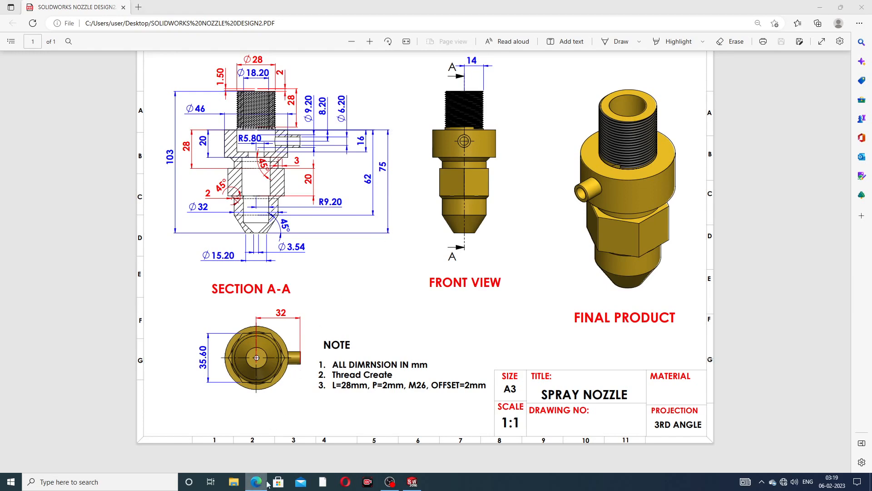
pyautogui.scroll(2, 490, 254)
pyautogui.scroll(-2, 508, 145)
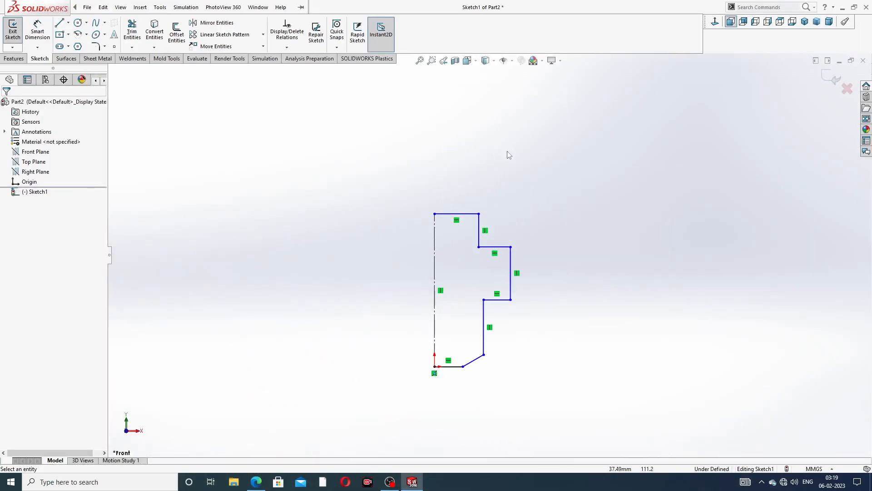
# Dimension the upper section's diameter across the centerline as 28 mm.
pyautogui.click(37, 32)
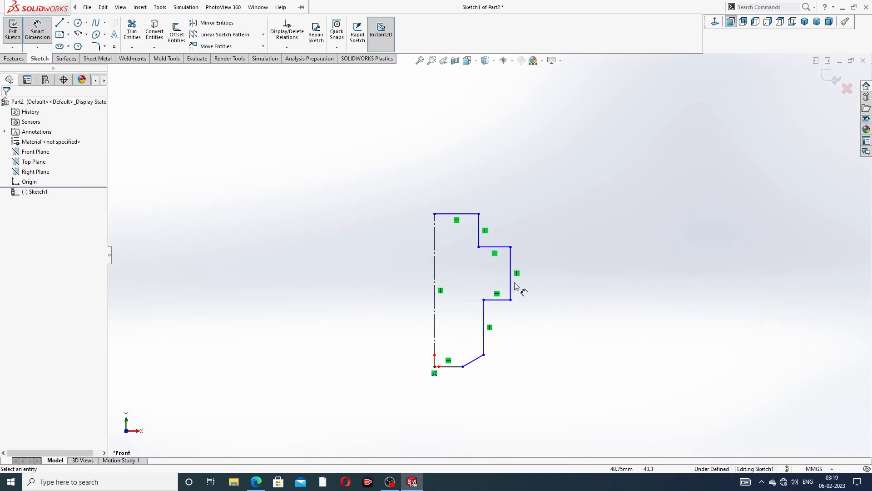
pyautogui.scroll(-2, 447, 361)
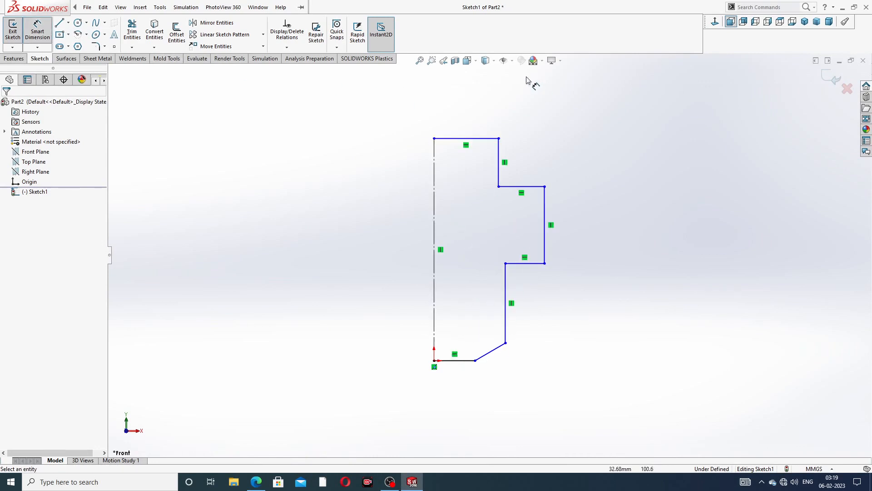
pyautogui.click(499, 138)
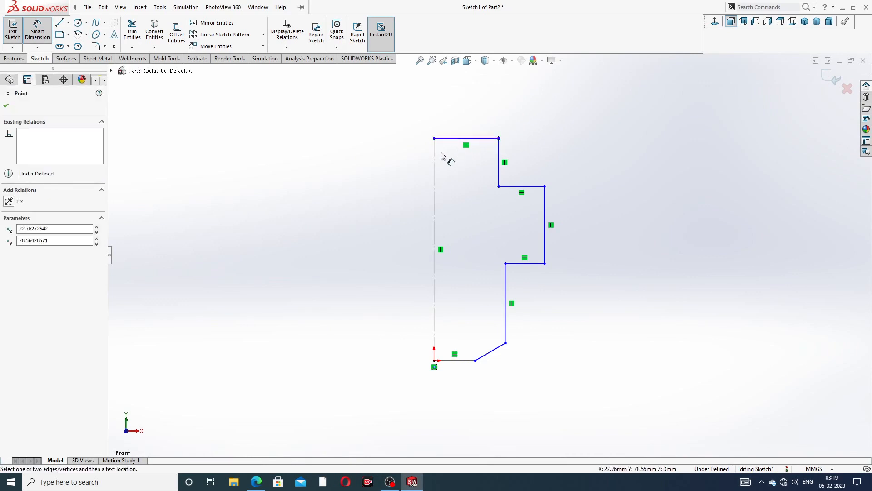
pyautogui.click(434, 154)
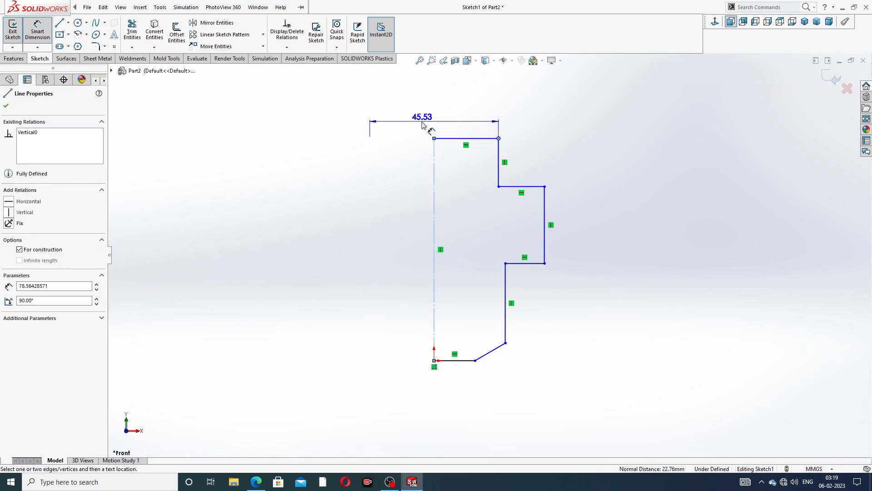
pyautogui.click(421, 116)
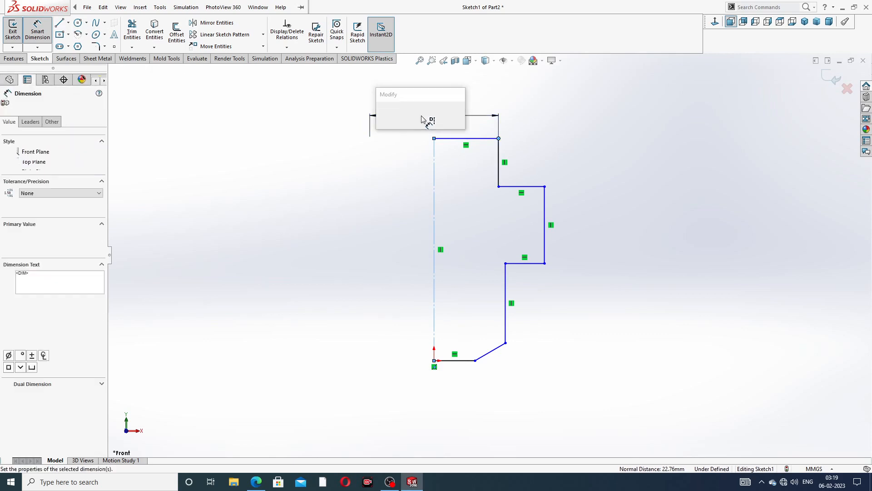
pyautogui.write('28')
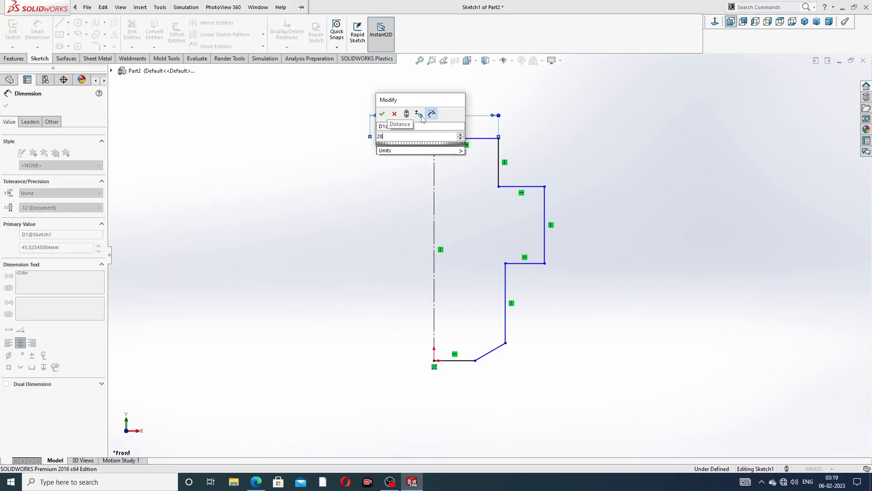
pyautogui.press('Return')
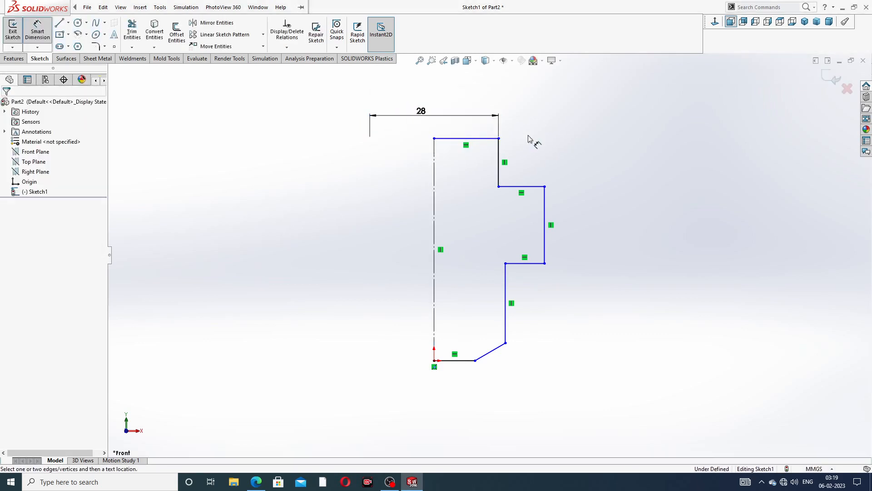
# Dimension the full length of the vertical centerline as 103 mm.
pyautogui.click(434, 187)
pyautogui.click(381, 221)
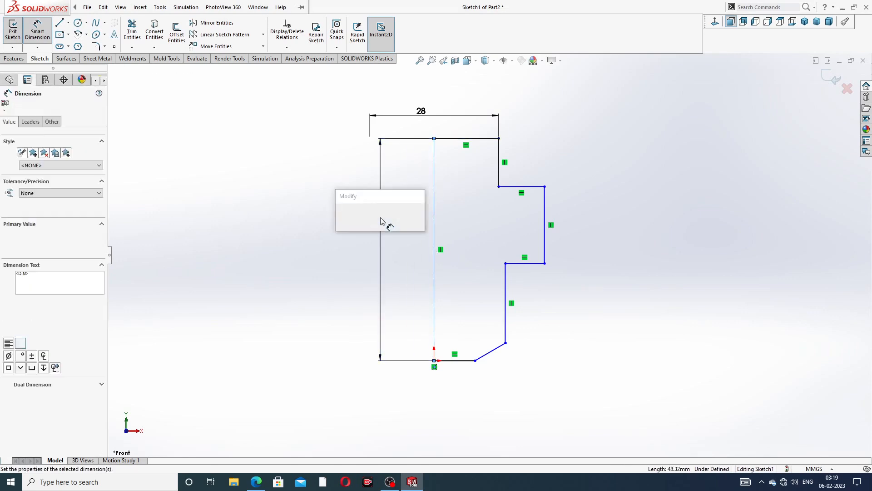
pyautogui.write('103')
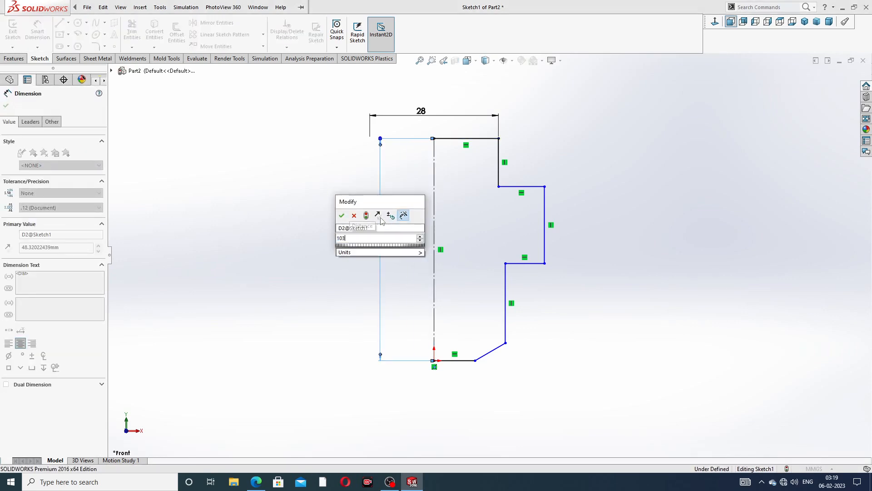
pyautogui.press('Return')
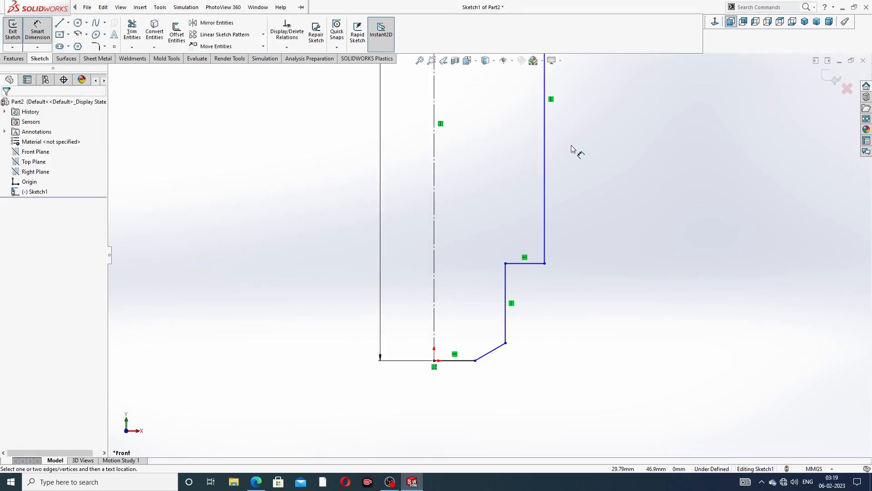
# Dimension the length of the profile's outermost vertical line as 80 mm.
pyautogui.scroll(7, 570, 143)
pyautogui.scroll(-4, 495, 180)
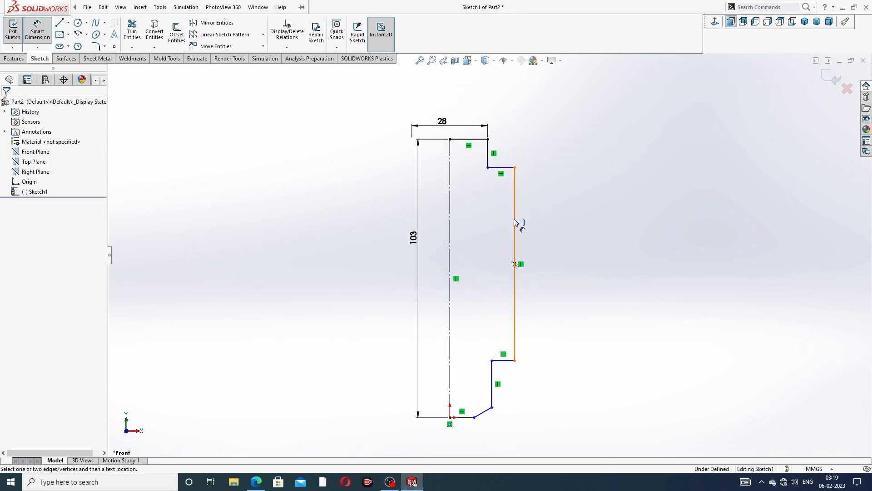
pyautogui.click(515, 222)
pyautogui.click(548, 229)
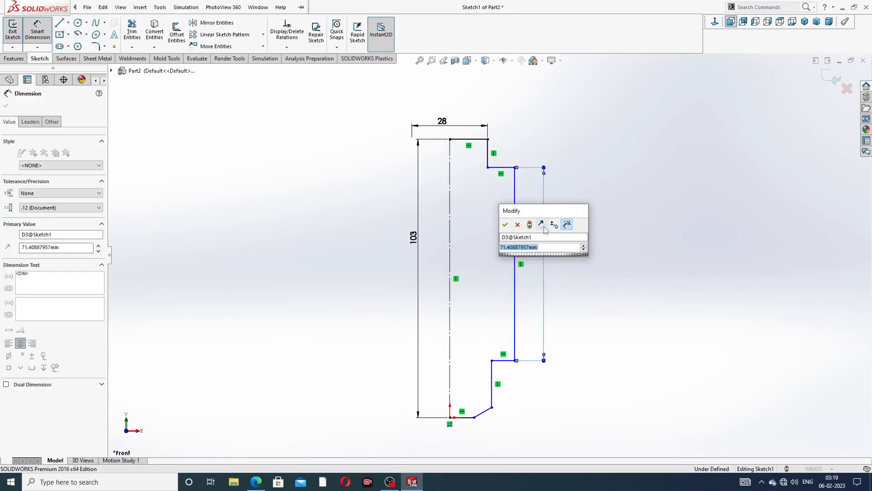
pyautogui.write('80')
pyautogui.press('Return')
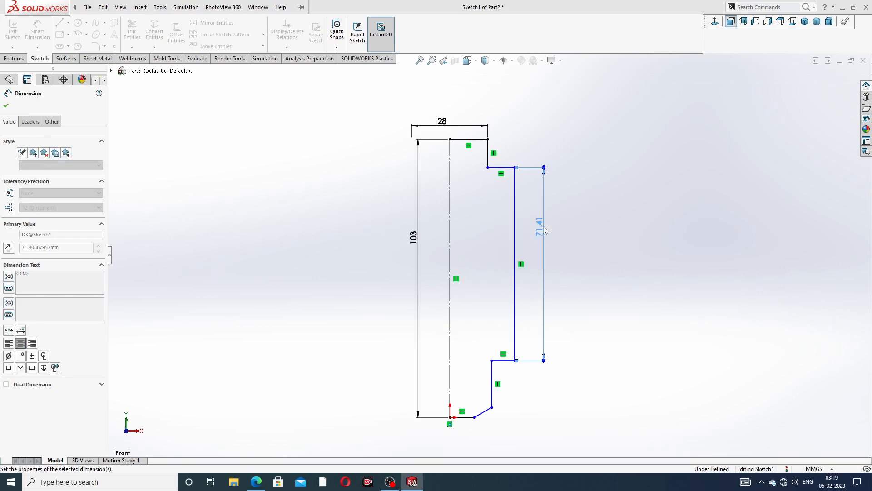
# Dimension the wide collar's diameter across the vertical centerline as 46 mm.
pyautogui.scroll(-2, 545, 218)
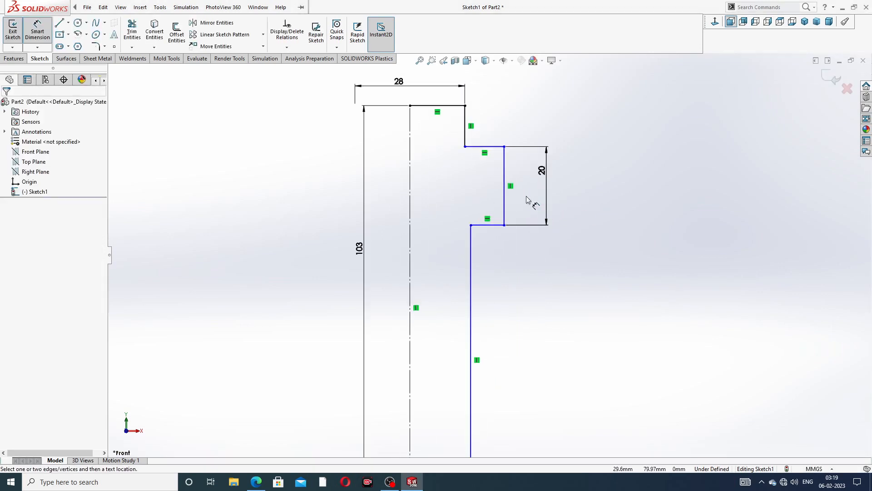
pyautogui.scroll(4, 517, 227)
pyautogui.scroll(-2, 500, 315)
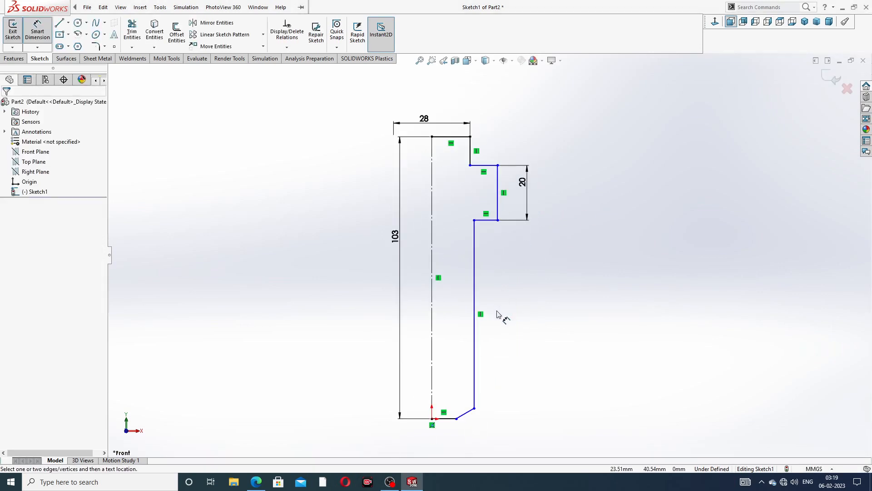
pyautogui.click(498, 182)
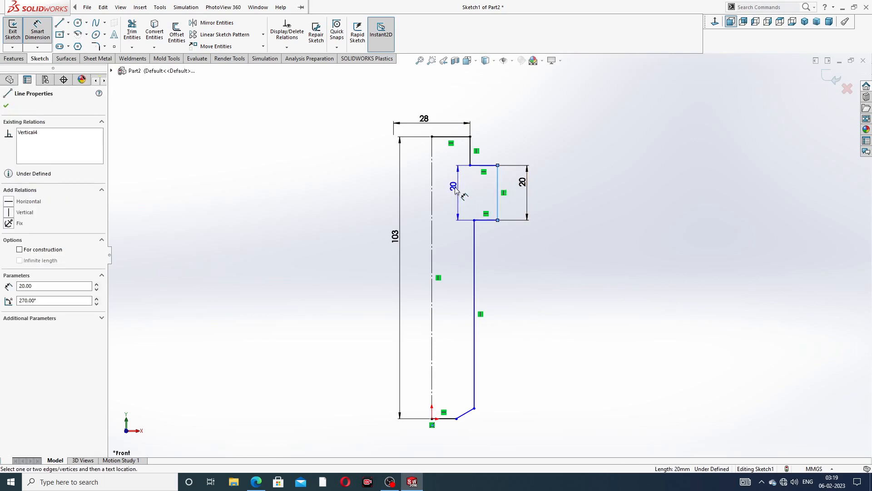
pyautogui.click(432, 188)
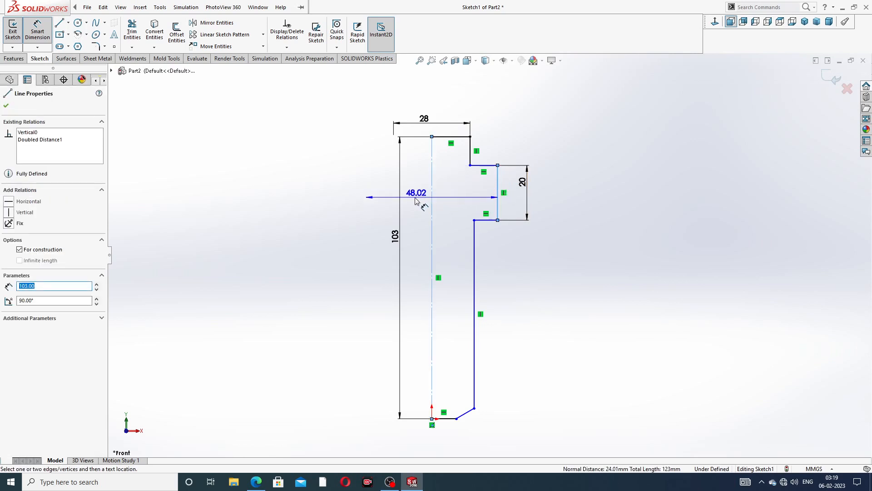
pyautogui.click(414, 203)
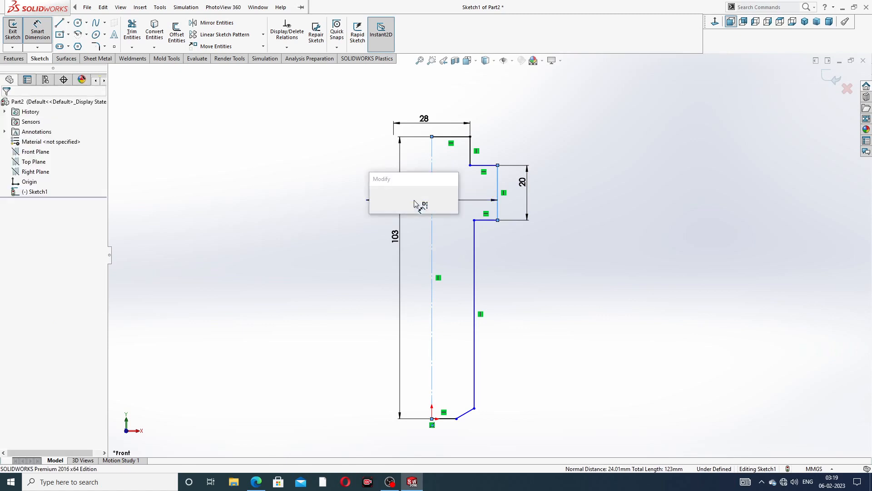
pyautogui.write('46')
pyautogui.press('Return')
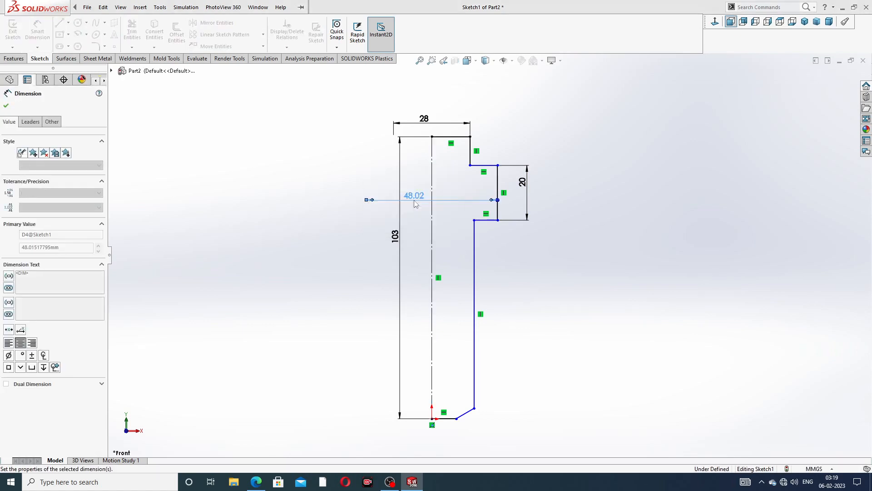
# Dimension the diameter of the section below the collar across the centerline as 32 mm.
pyautogui.click(475, 301)
pyautogui.click(431, 294)
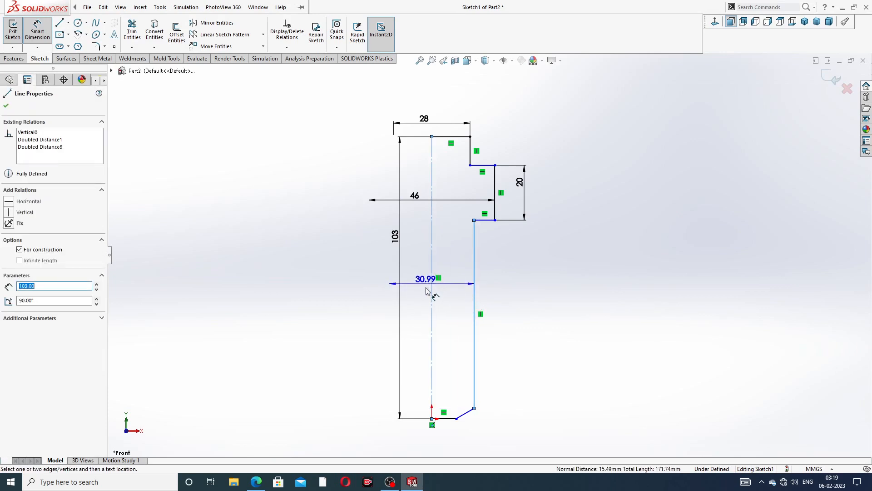
pyautogui.click(425, 298)
pyautogui.write('32')
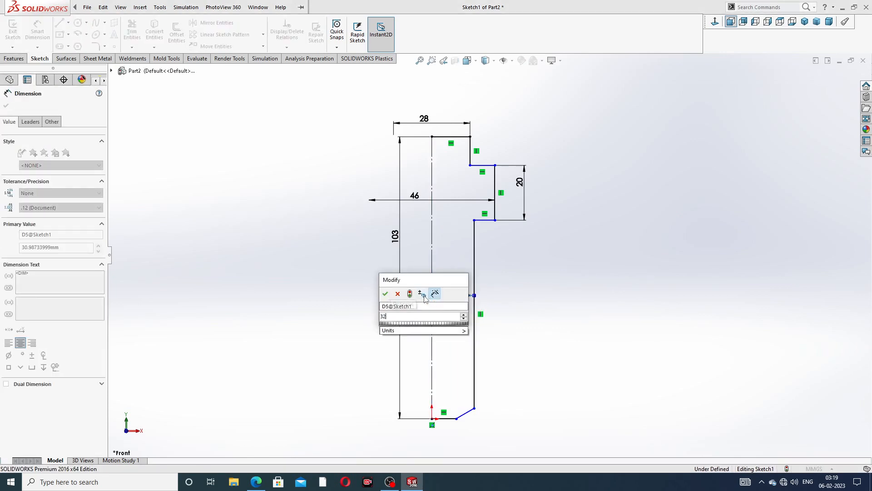
pyautogui.press('Return')
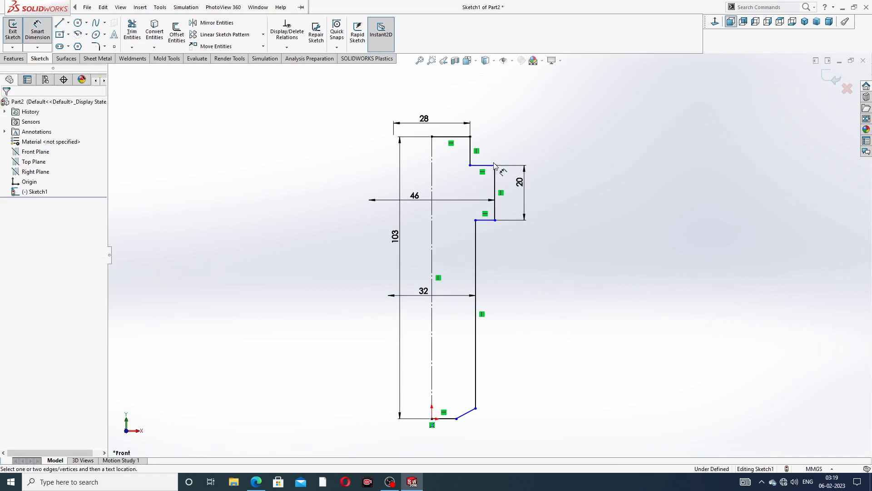
# Dimension the vertical distance from the collar's upper edge to the top end of the slanted line as 62 mm.
pyautogui.click(482, 165)
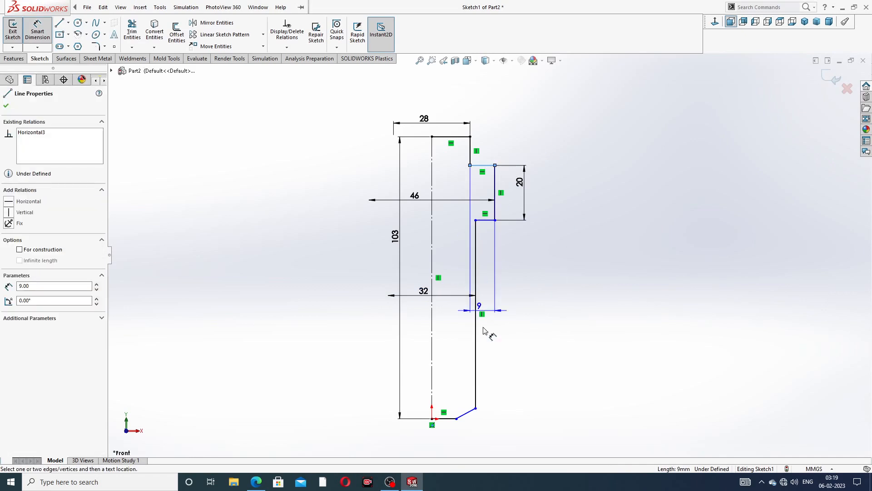
pyautogui.click(475, 408)
pyautogui.click(558, 293)
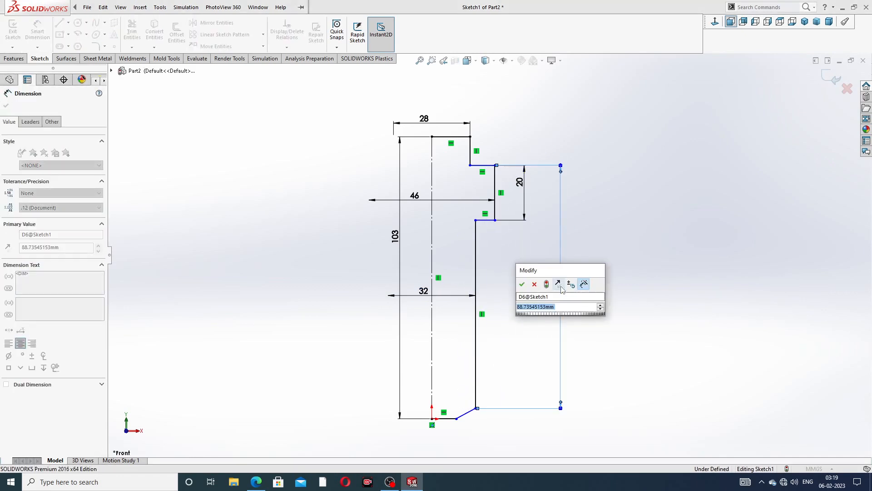
pyautogui.write('62')
pyautogui.press('Return')
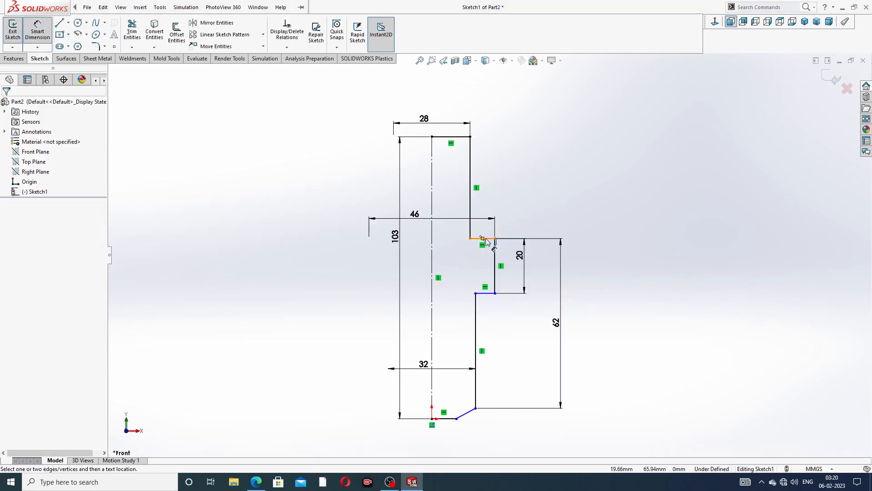
# Dimension the vertical distance from the collar's upper edge to the bottom end of the slanted line as 75 mm.
pyautogui.click(485, 239)
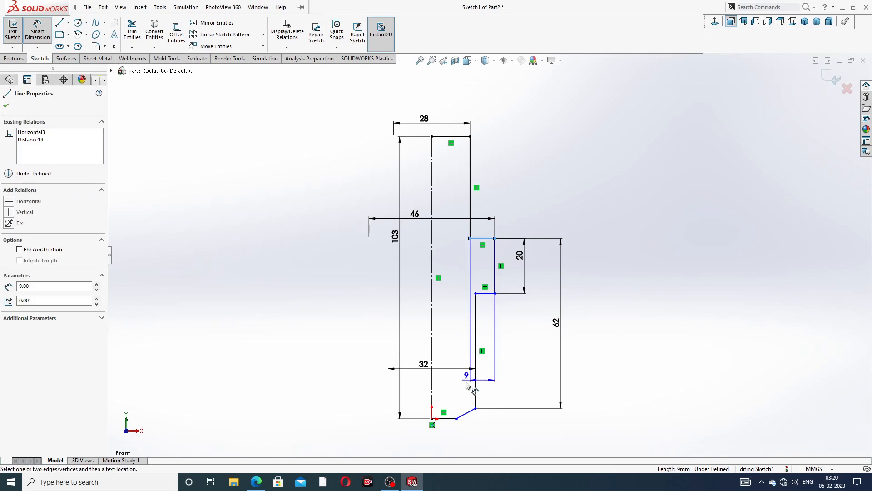
pyautogui.click(457, 418)
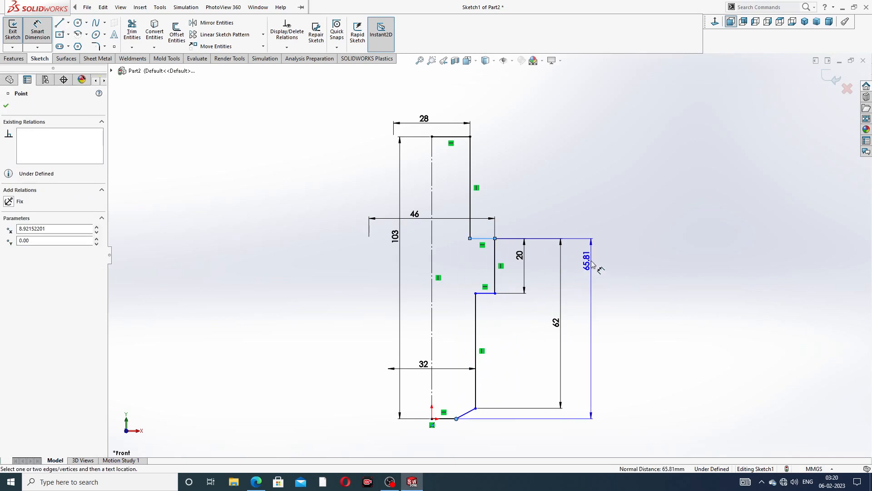
pyautogui.click(590, 273)
pyautogui.write('75')
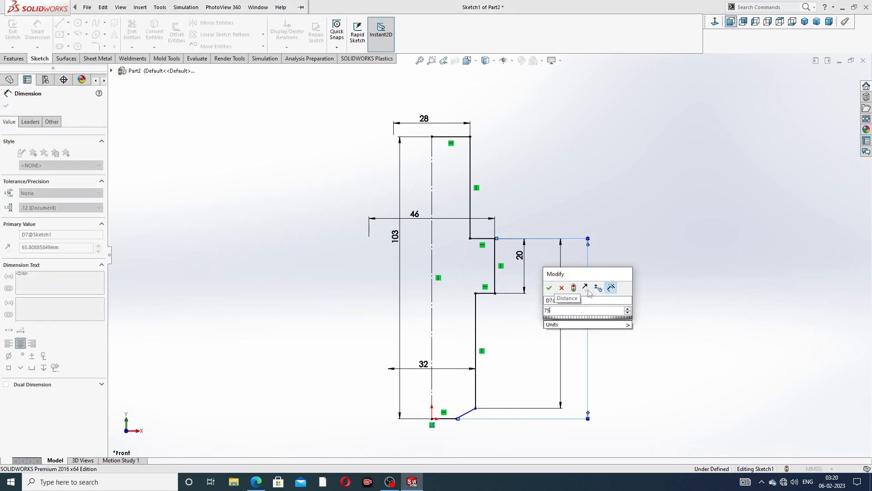
pyautogui.press('Return')
pyautogui.click(632, 268)
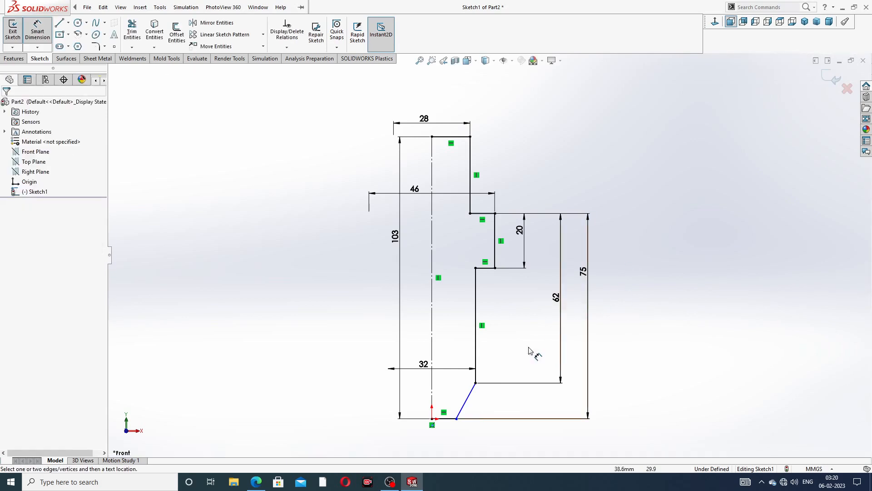
# Dimension the tip's bottom diameter, from the slanted line's lower endpoint across the centerline, as 15.5 mm.
pyautogui.scroll(-3, 472, 438)
pyautogui.scroll(-2, 458, 365)
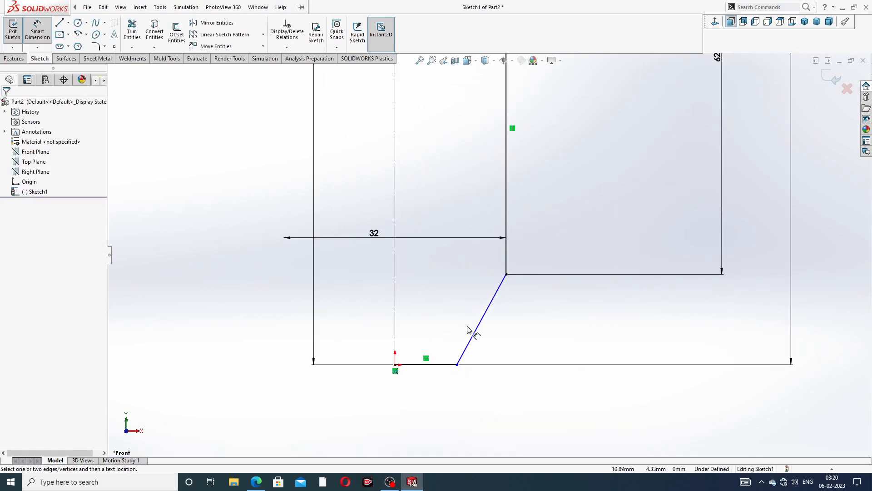
pyautogui.click(457, 365)
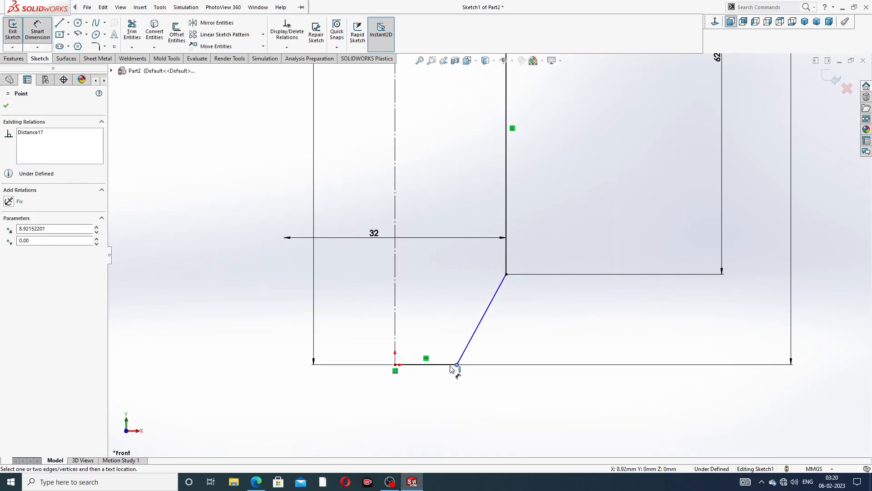
pyautogui.click(395, 342)
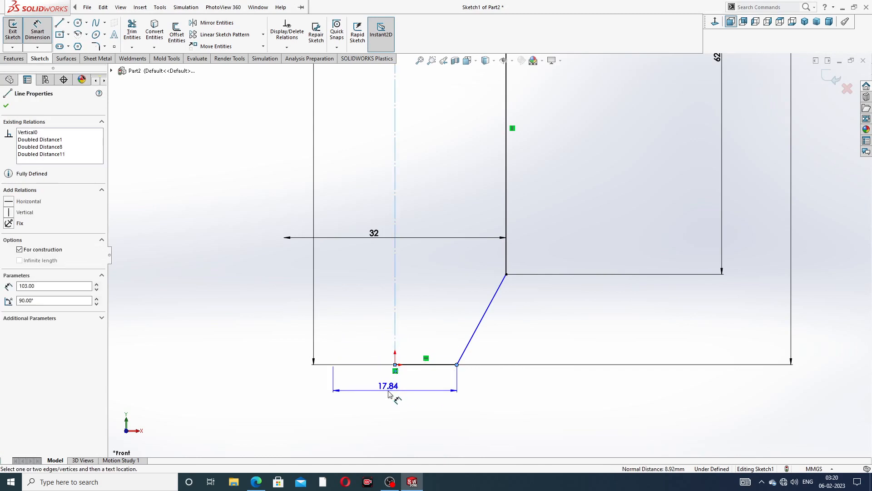
pyautogui.click(392, 390)
pyautogui.write('1')
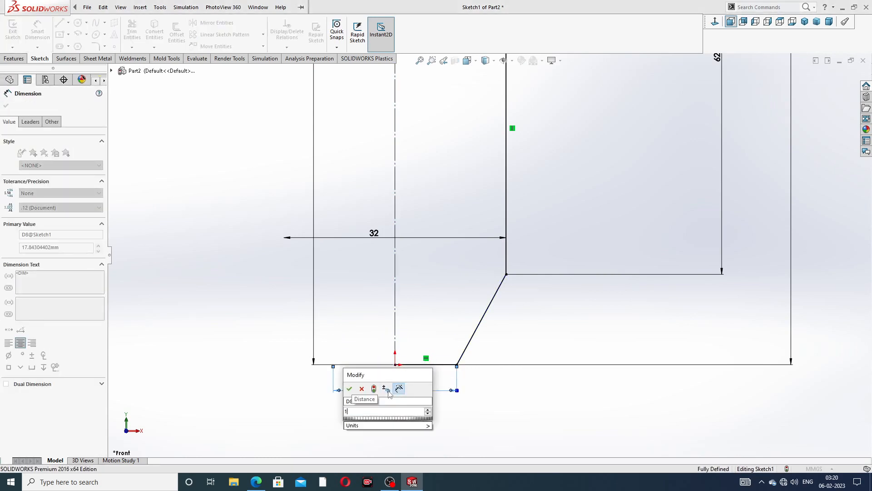
pyautogui.write('5.5')
pyautogui.press('Return')
pyautogui.click(483, 388)
pyautogui.scroll(5, 523, 309)
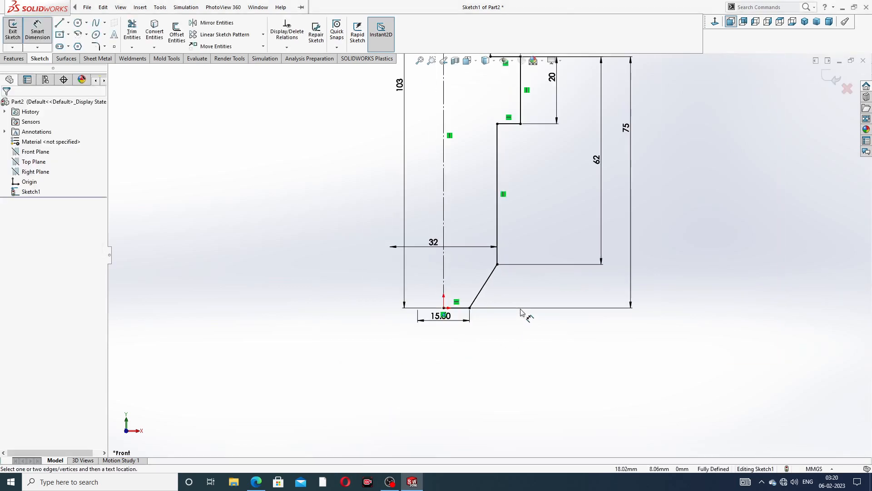
# Exit Smart Dimension and move the 62 mm and 75 mm dimensions closer to the profile.
pyautogui.scroll(-2, 517, 205)
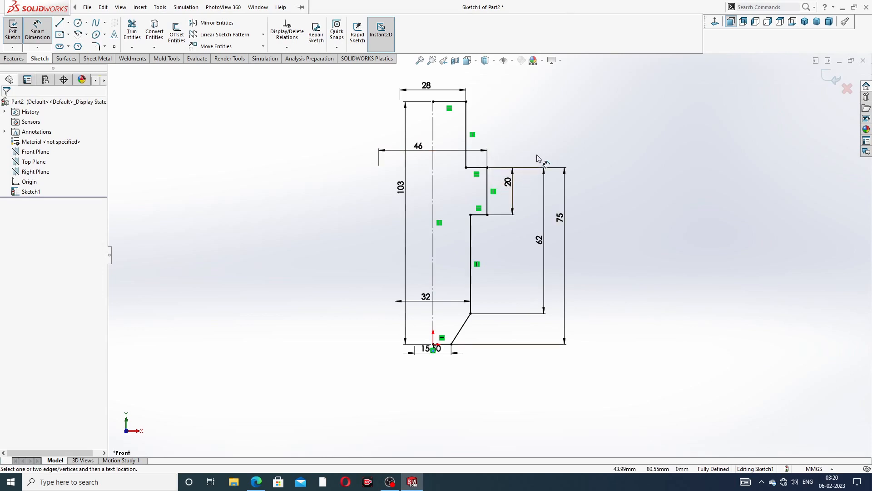
pyautogui.rightClick(609, 141)
pyautogui.click(638, 137)
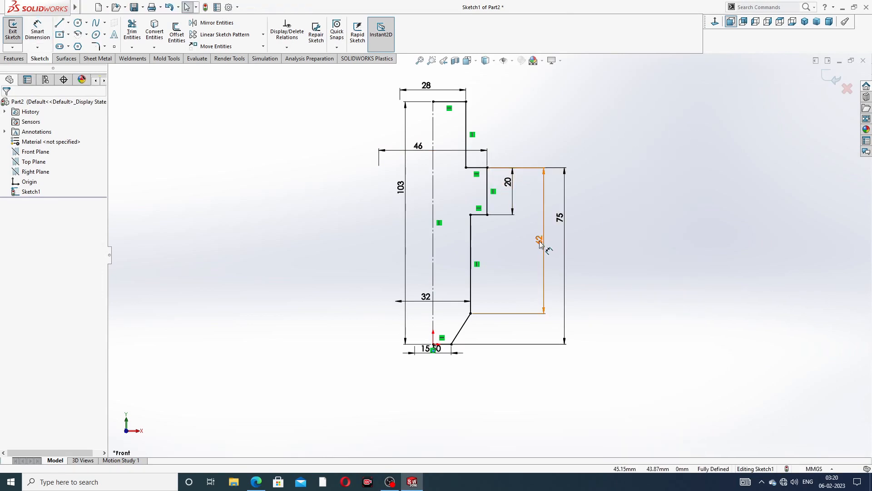
pyautogui.moveTo(539, 241); pyautogui.dragTo(537, 232)
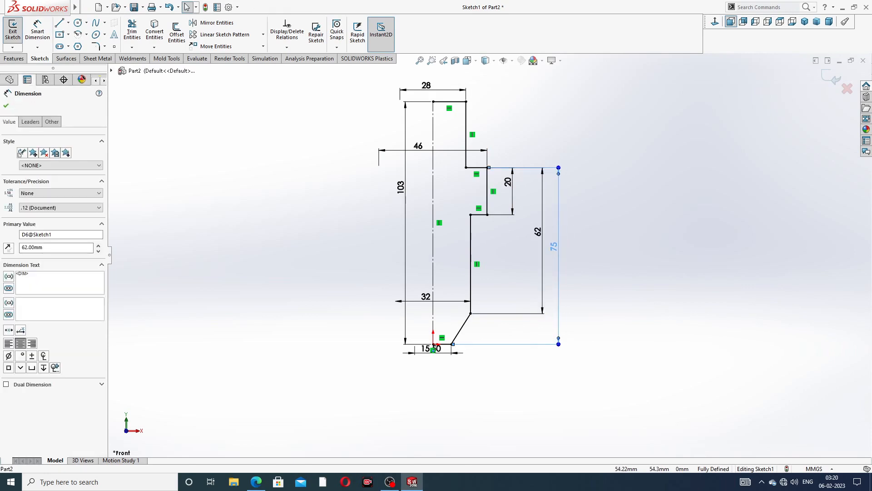
pyautogui.click(609, 234)
# Revolve the half-profile 360° about the vertical centerline into a solid body.
pyautogui.scroll(-1, 475, 167)
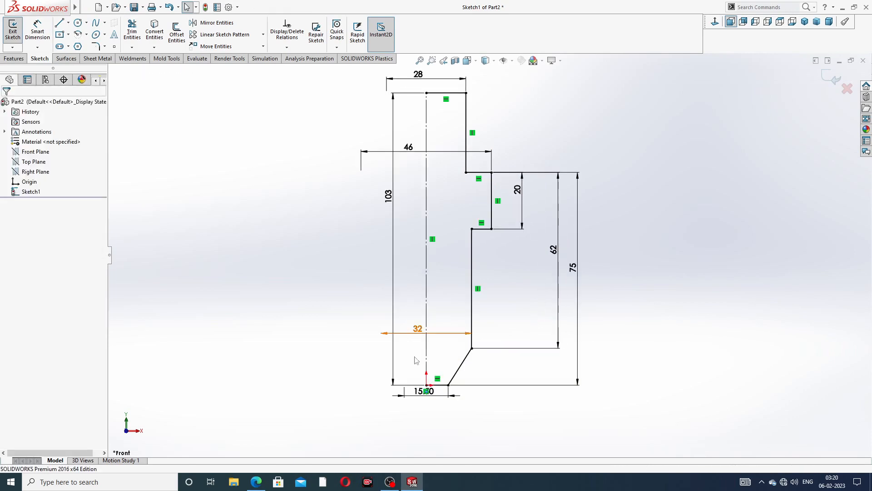
pyautogui.scroll(-8, 440, 359)
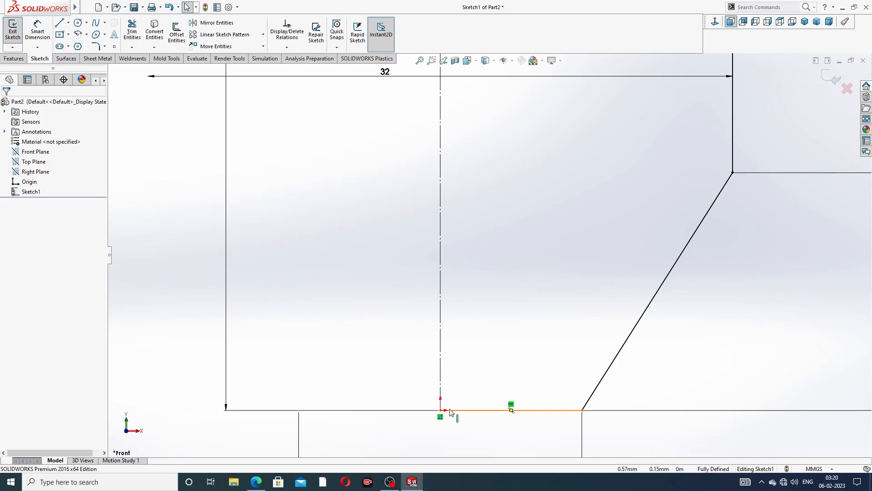
pyautogui.scroll(-5, 447, 415)
pyautogui.scroll(12, 473, 341)
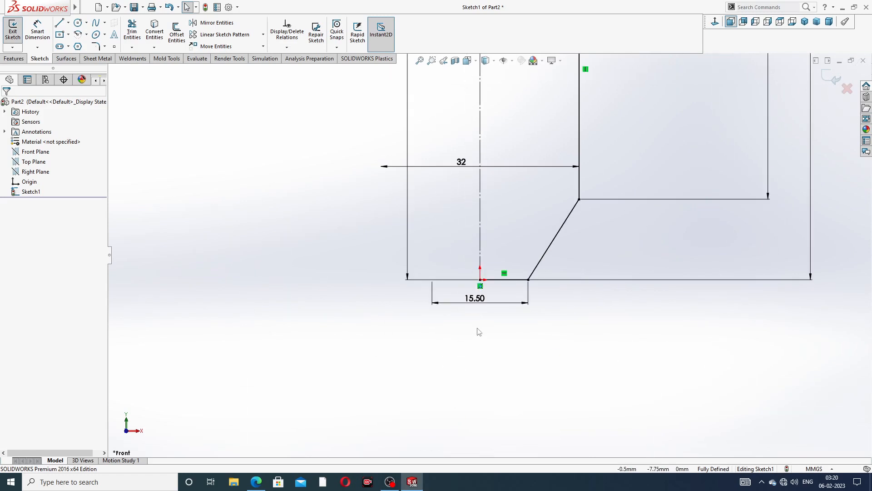
pyautogui.scroll(-3, 518, 129)
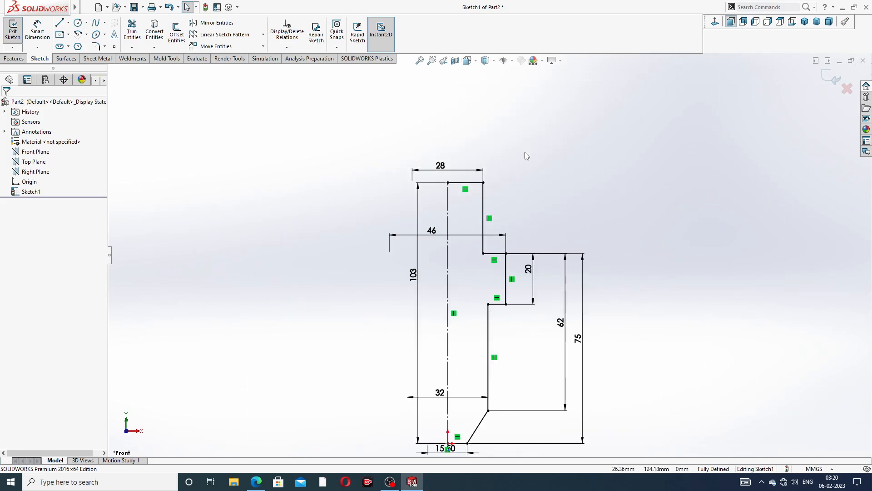
pyautogui.click(13, 58)
pyautogui.click(44, 37)
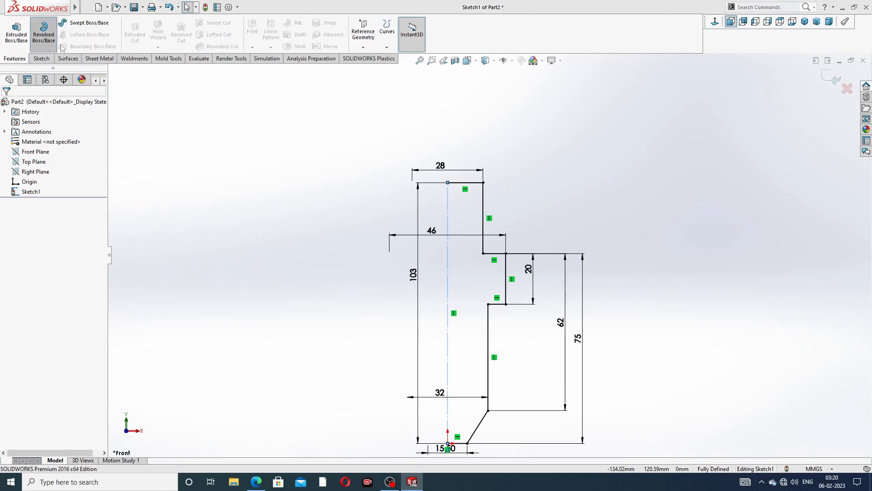
pyautogui.click(457, 244)
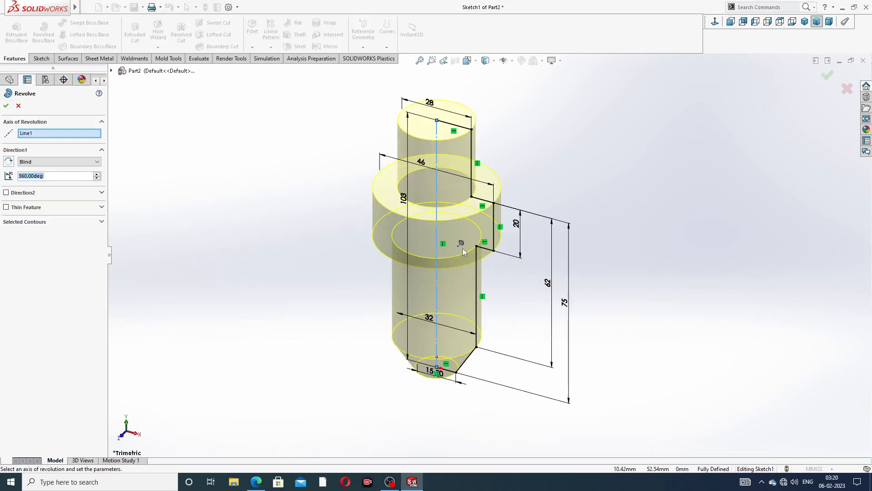
pyautogui.scroll(-3, 466, 182)
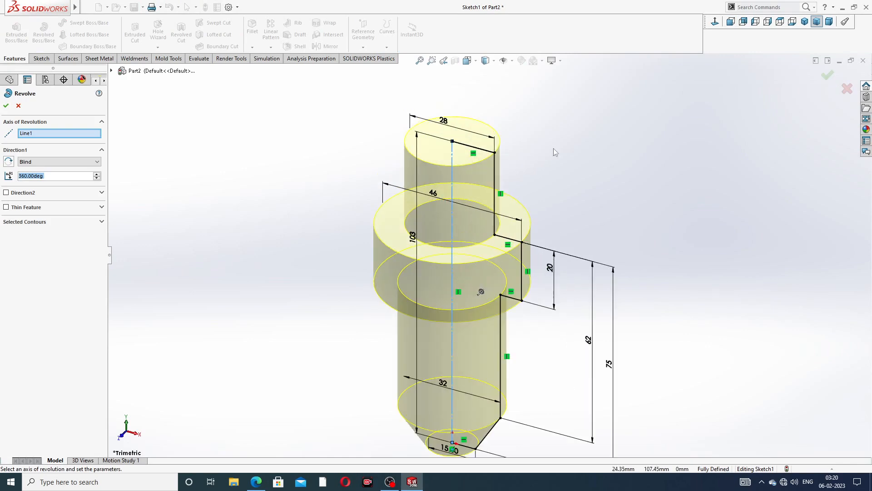
pyautogui.click(828, 76)
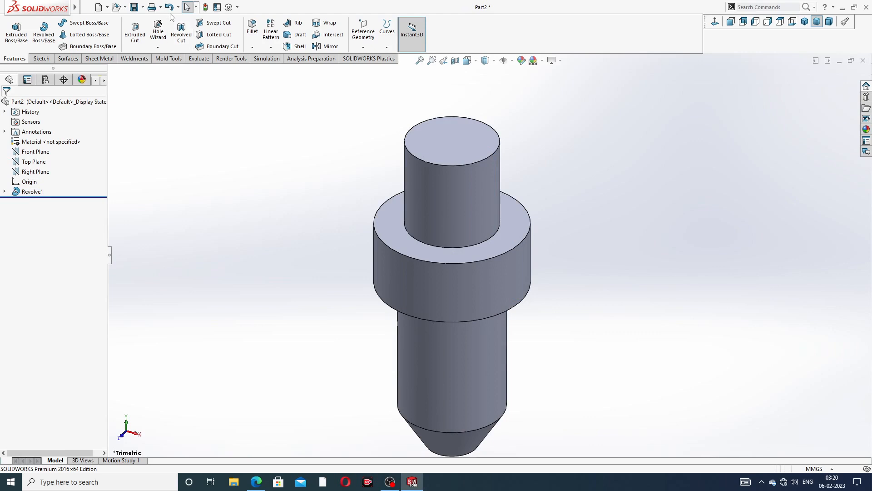
# Set both image quality resolutions of the part, shaded and wireframe, to their highest level in the document properties.
pyautogui.click(228, 7)
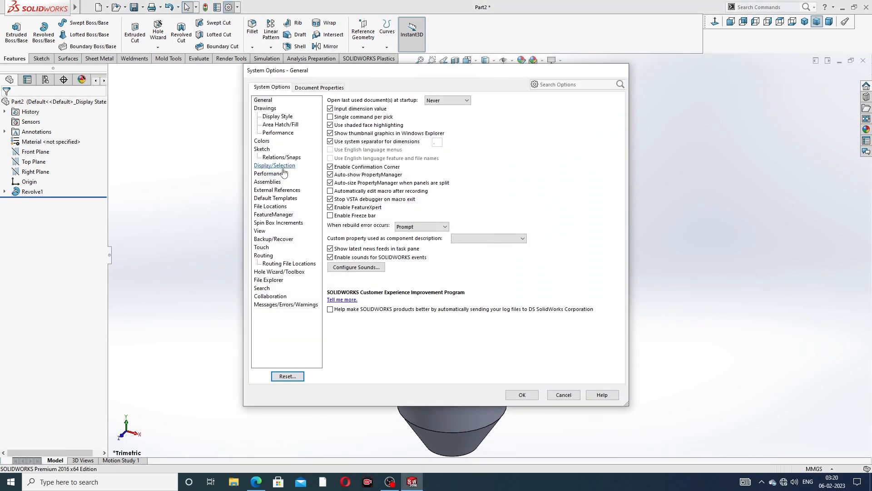
pyautogui.click(325, 89)
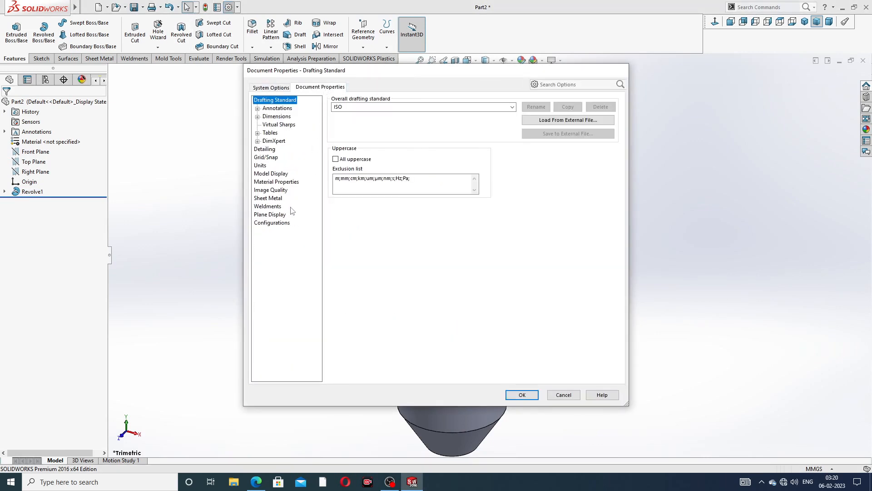
pyautogui.click(271, 189)
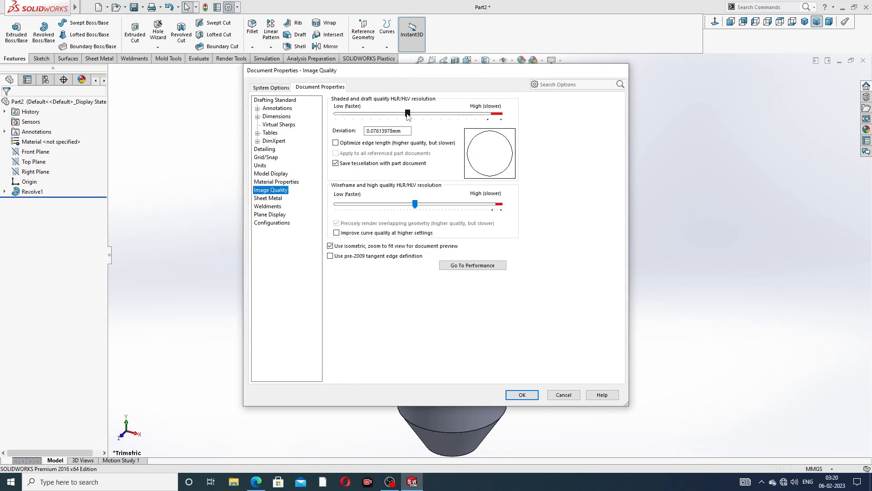
pyautogui.moveTo(407, 115); pyautogui.dragTo(501, 113)
pyautogui.moveTo(415, 204); pyautogui.dragTo(500, 204)
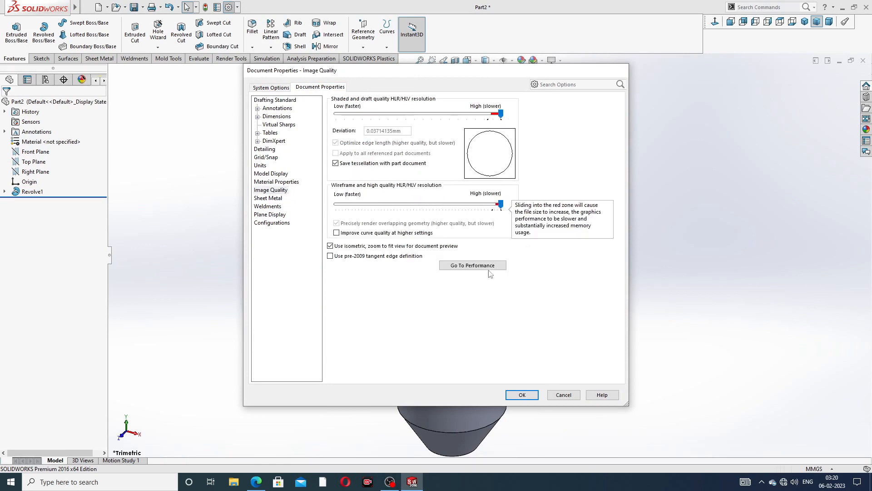
pyautogui.click(522, 395)
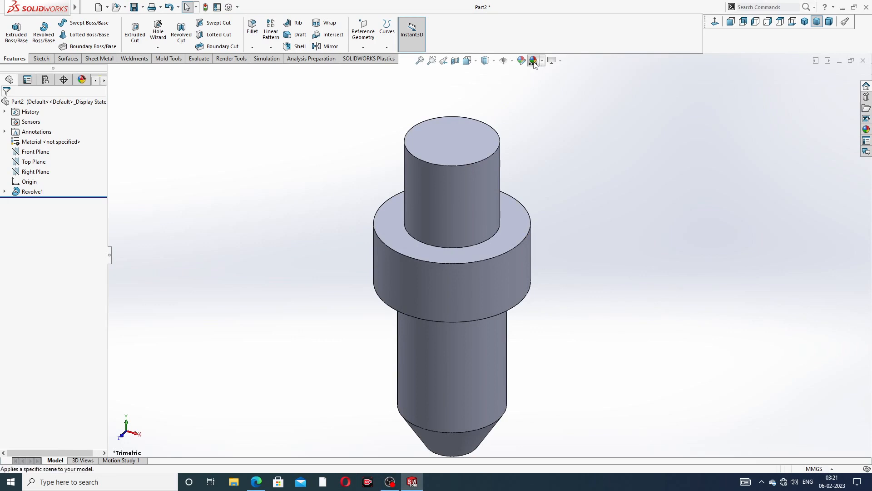
# Change the scene behind the model to a plain white background.
pyautogui.scroll(3, 509, 227)
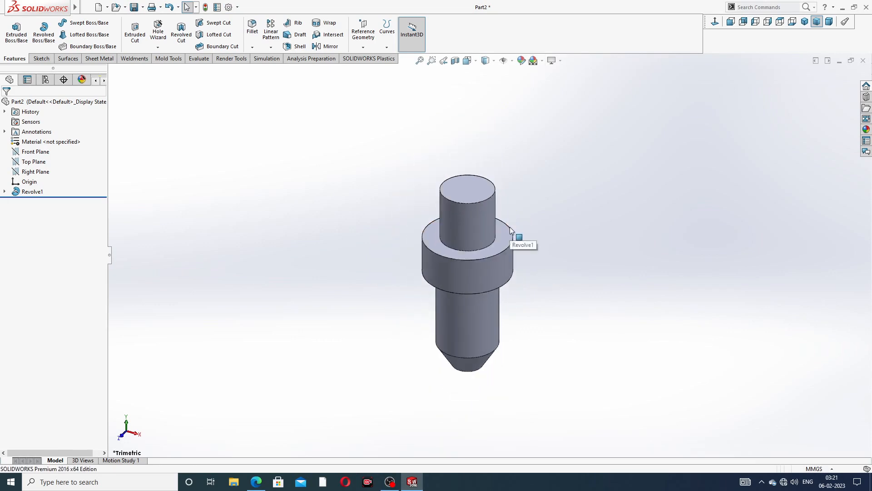
pyautogui.moveTo(509, 227); pyautogui.dragTo(558, 226, button='middle')
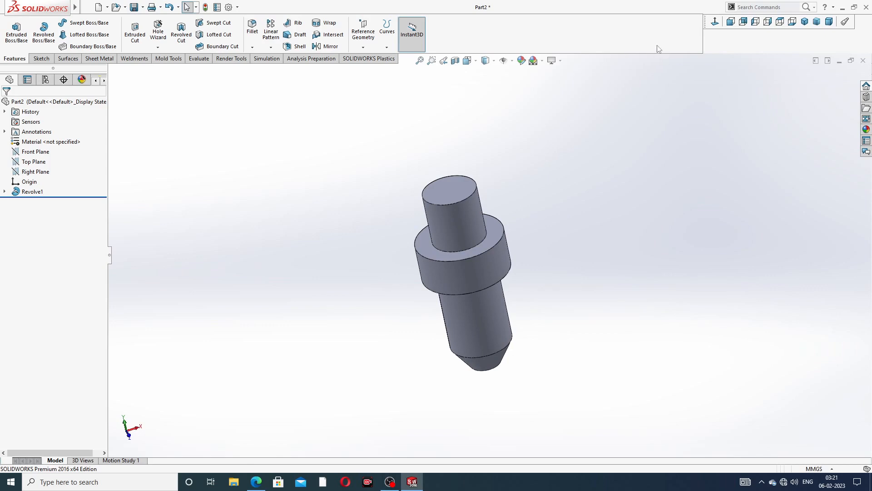
pyautogui.click(541, 61)
pyautogui.click(567, 27)
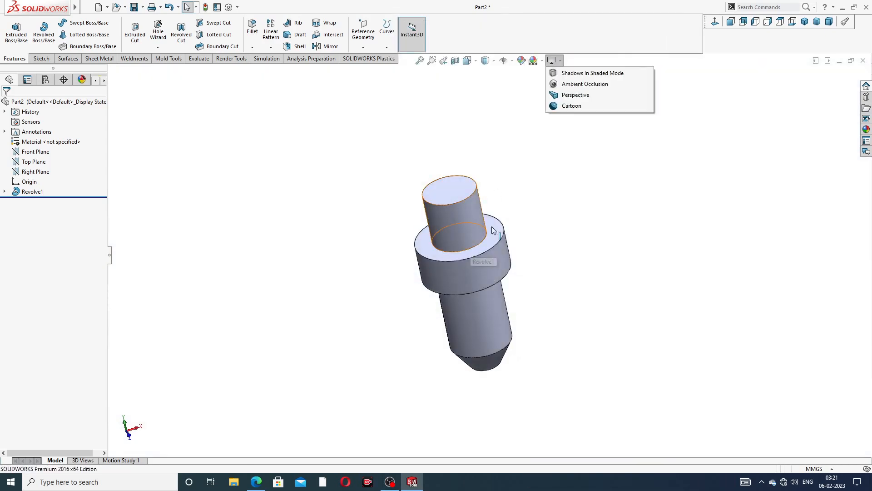
pyautogui.moveTo(515, 231); pyautogui.dragTo(520, 177, button='middle')
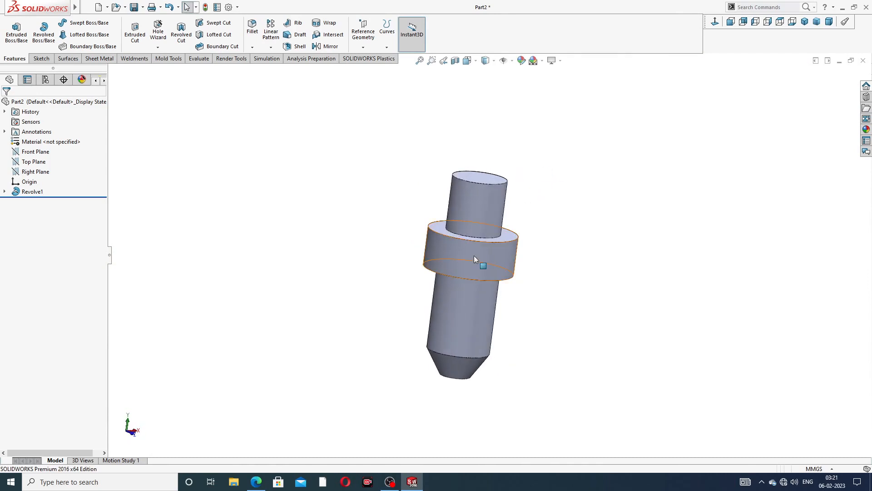
pyautogui.scroll(-3, 474, 257)
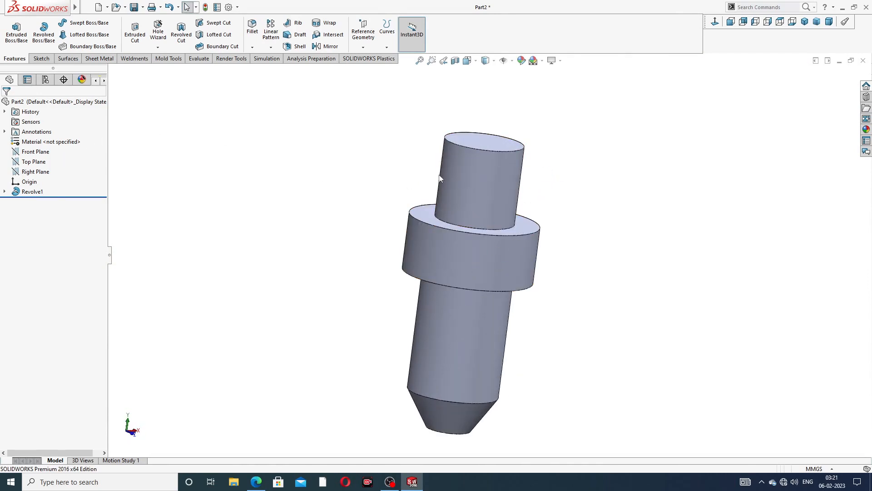
# Consult the PDF nozzle drawing and create a reference plane offset 28 mm below the collar's upper face.
pyautogui.click(255, 482)
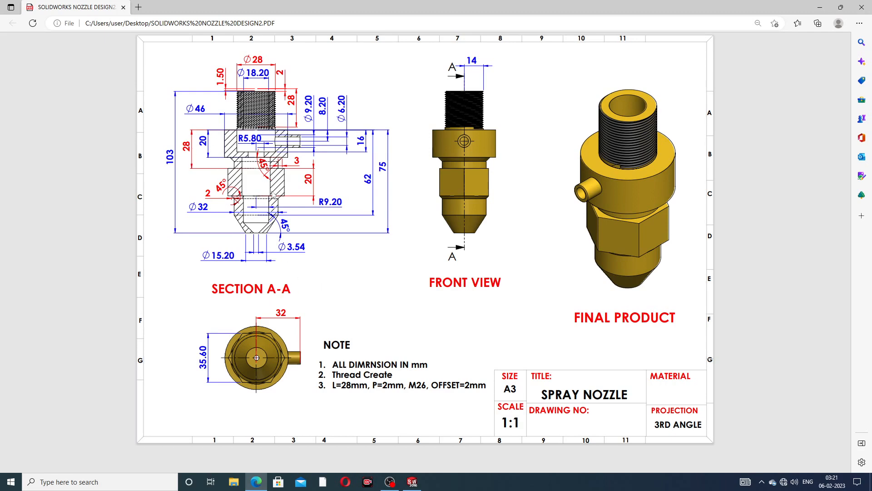
pyautogui.click(256, 481)
pyautogui.moveTo(489, 232); pyautogui.dragTo(467, 256, button='middle')
pyautogui.scroll(-1, 467, 244)
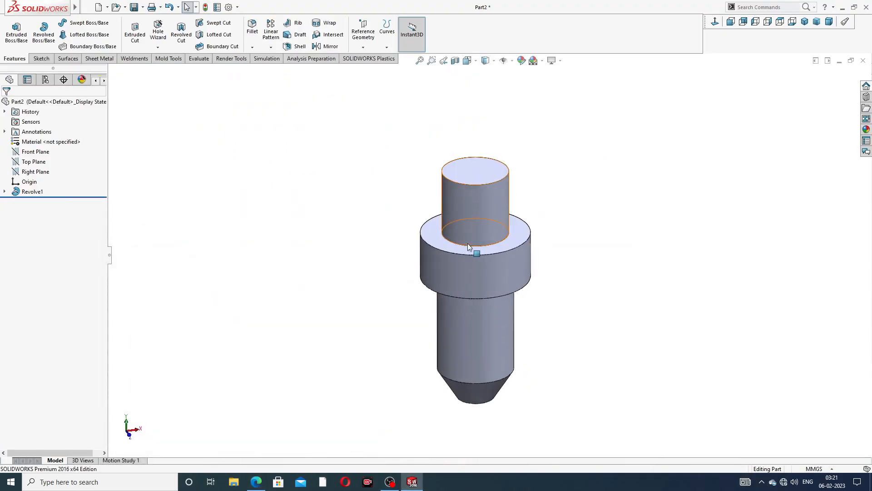
pyautogui.click(364, 47)
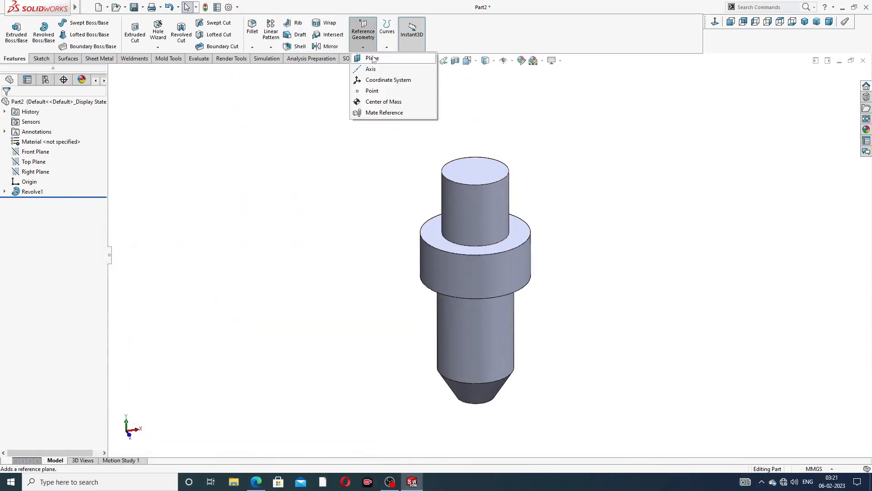
pyautogui.click(370, 58)
pyautogui.scroll(-1, 477, 233)
pyautogui.click(425, 261)
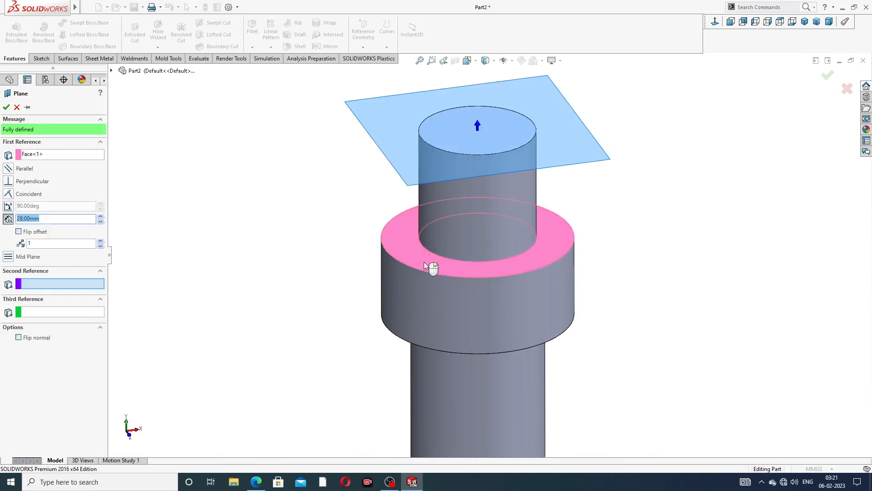
pyautogui.scroll(1, 440, 277)
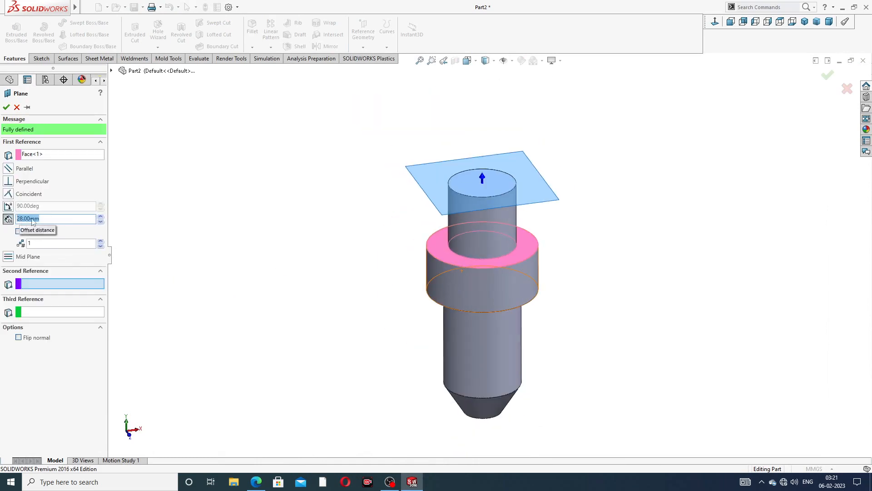
pyautogui.click(18, 231)
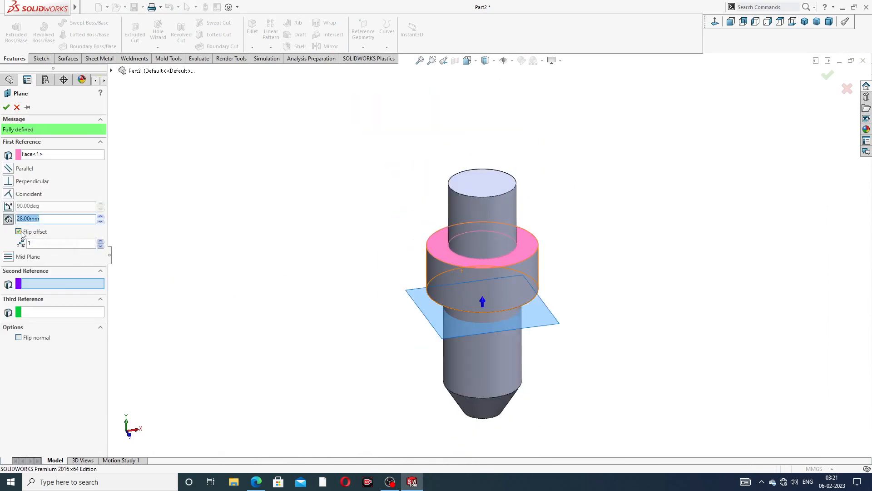
pyautogui.moveTo(288, 299); pyautogui.dragTo(313, 257, button='middle')
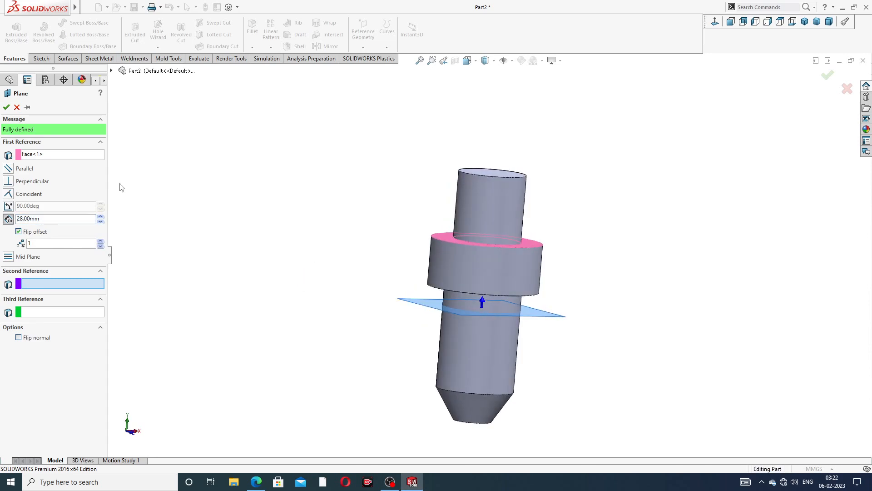
pyautogui.click(7, 107)
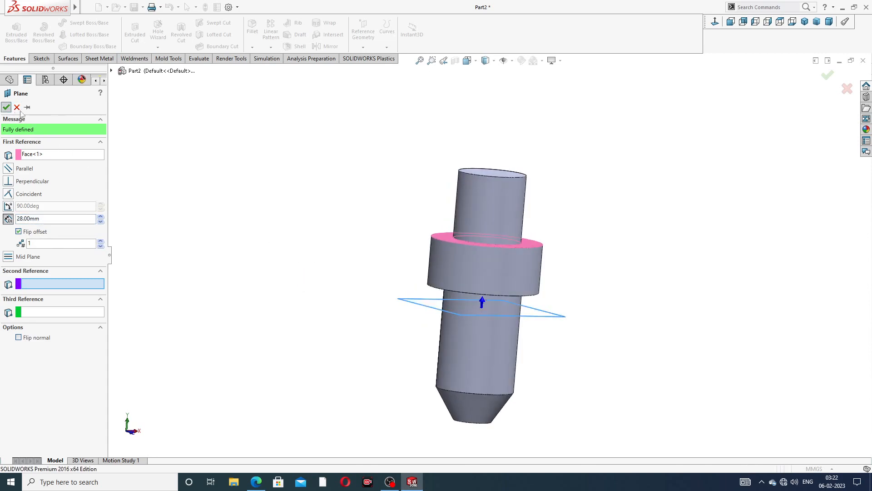
# On the new plane, sketch an inscribed-circle hexagon about 54 mm across flats, centred on the origin with one vertex directly above it.
pyautogui.click(562, 319)
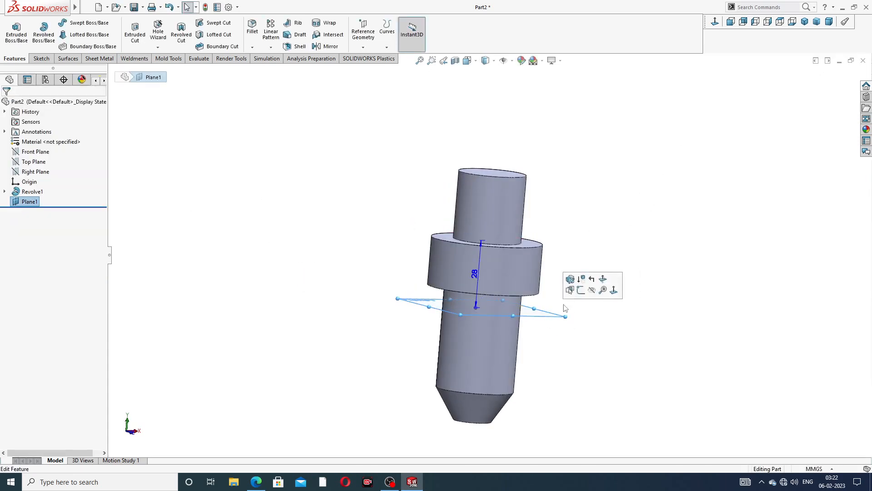
pyautogui.click(582, 299)
pyautogui.click(714, 21)
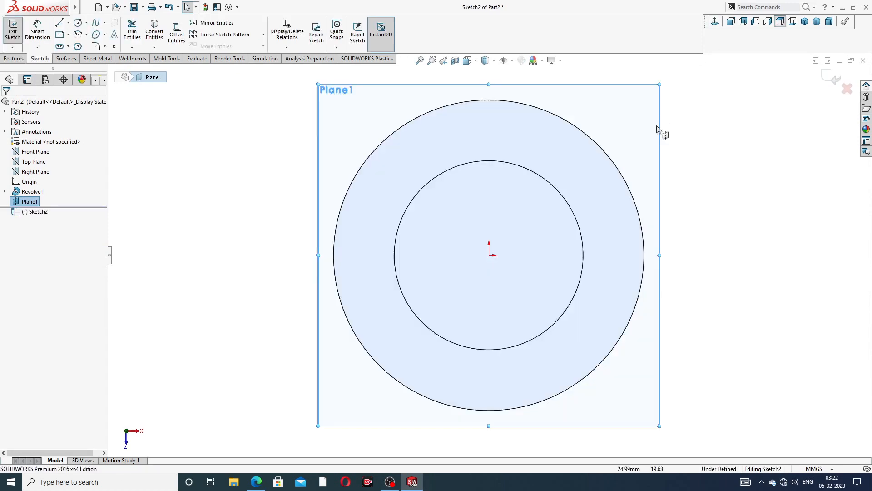
pyautogui.click(78, 47)
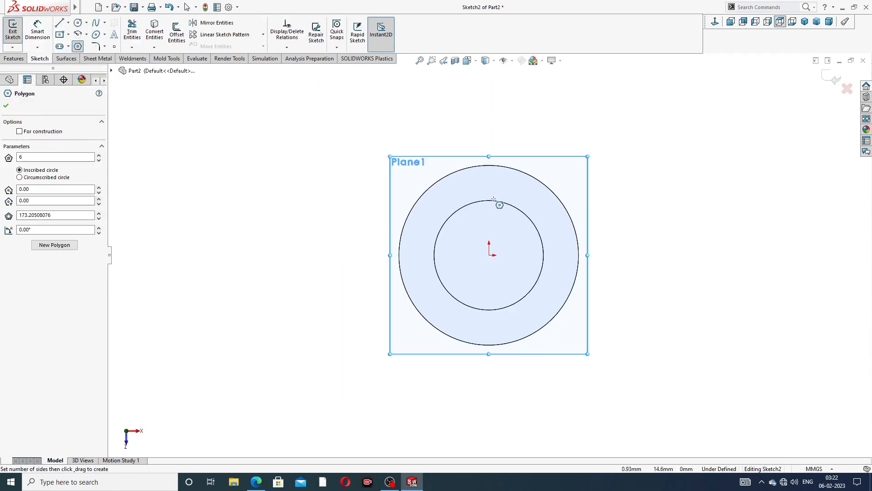
pyautogui.click(488, 255)
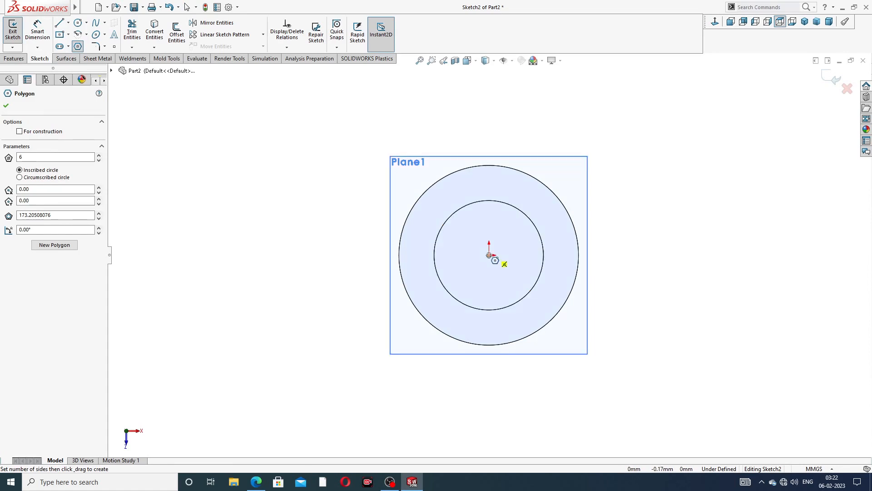
pyautogui.click(488, 133)
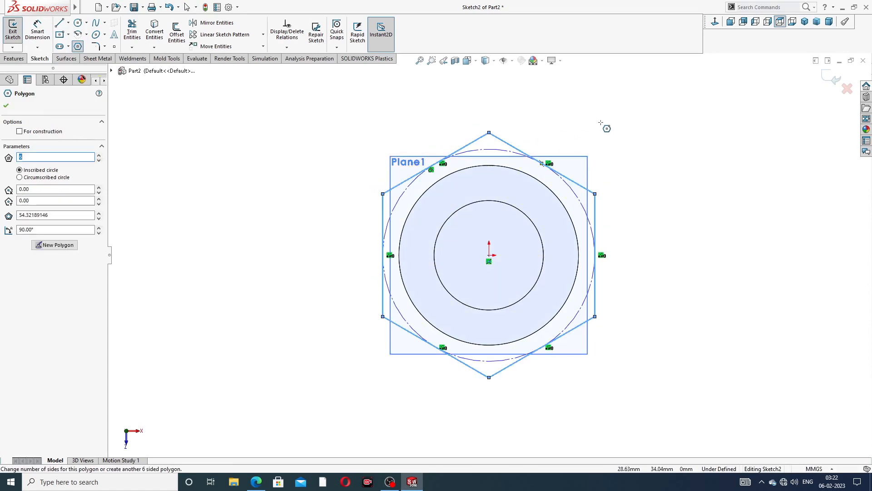
pyautogui.rightClick(605, 128)
pyautogui.click(623, 131)
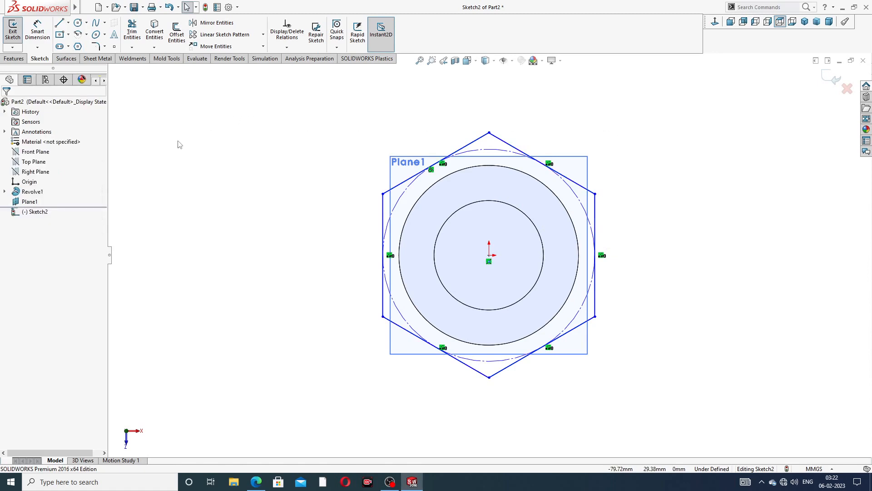
pyautogui.click(37, 31)
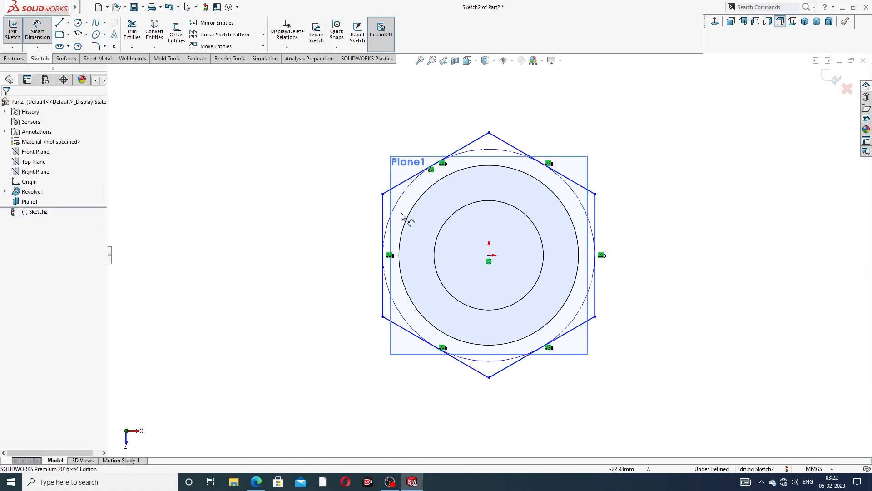
pyautogui.rightClick(483, 94)
pyautogui.click(514, 121)
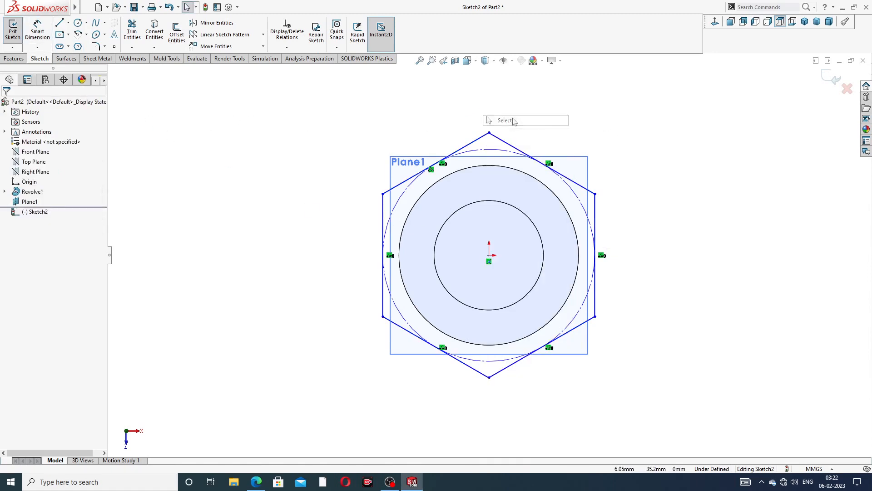
# Add a Vertical relation to the left side of the hexagon.
pyautogui.click(382, 209)
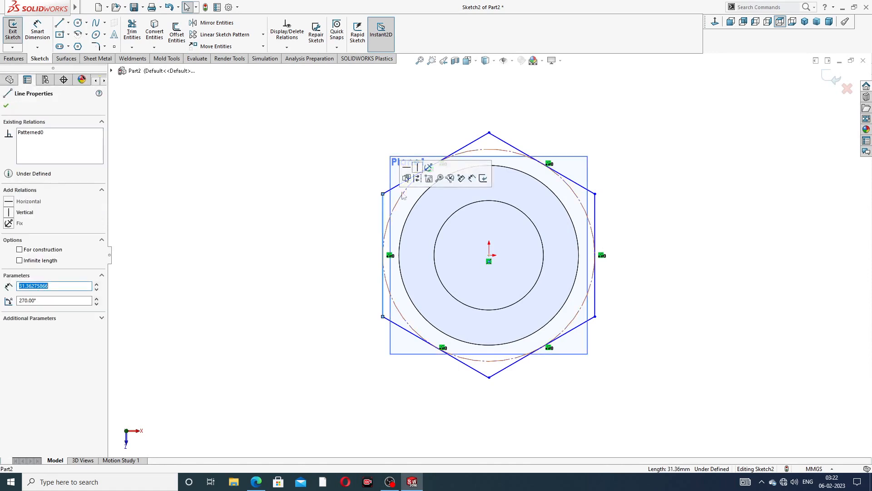
pyautogui.click(417, 168)
pyautogui.click(333, 185)
# Dimension the distance between the hexagon's two vertical sides as 356 mm and view the sketch plane face-on.
pyautogui.click(37, 32)
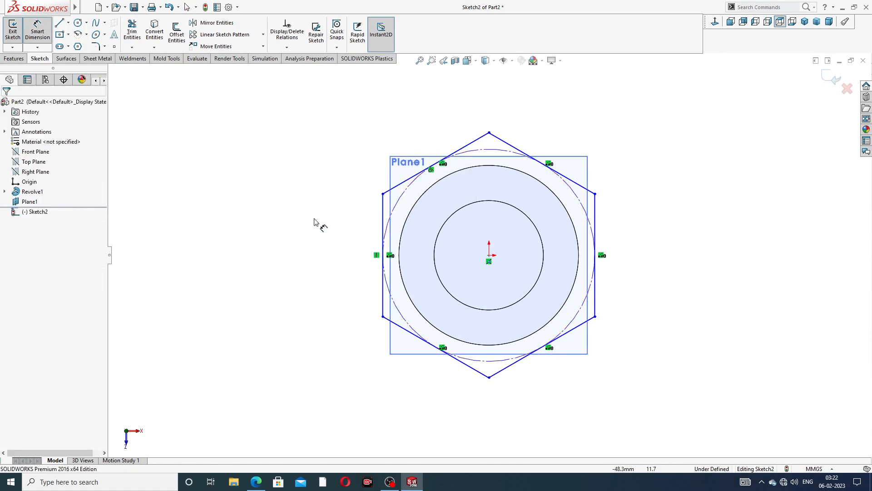
pyautogui.click(383, 221)
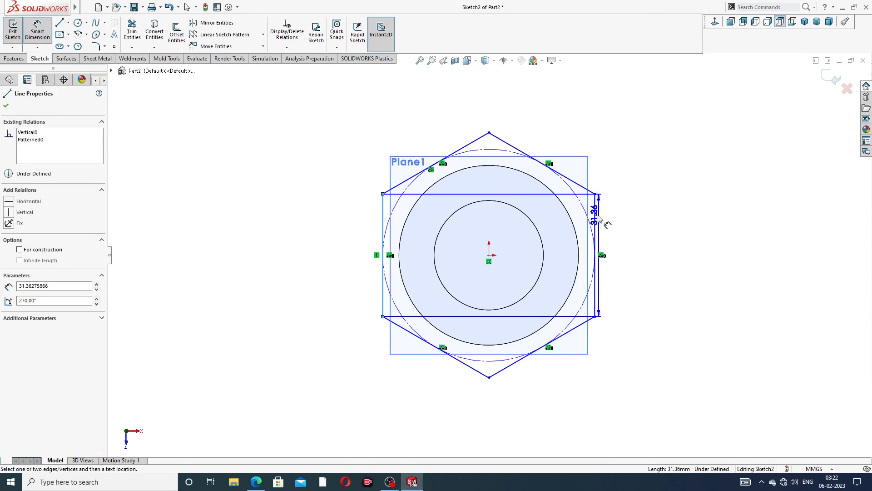
pyautogui.click(596, 220)
pyautogui.click(477, 110)
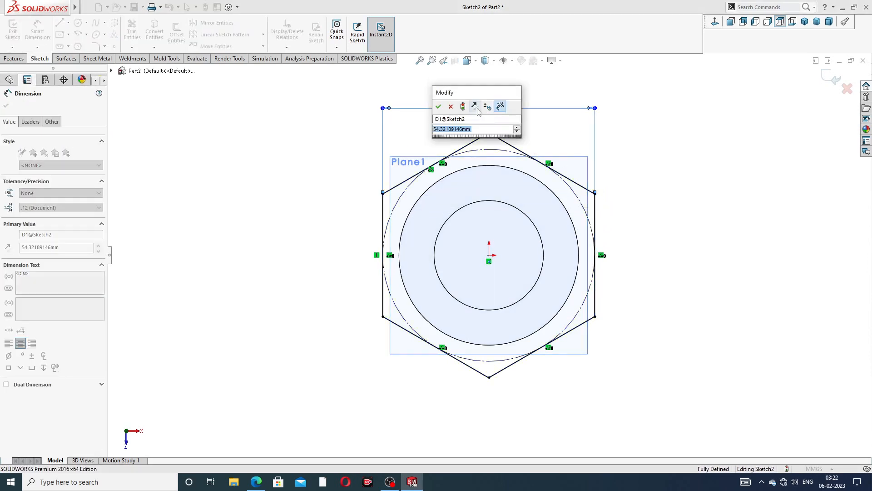
pyautogui.write('35')
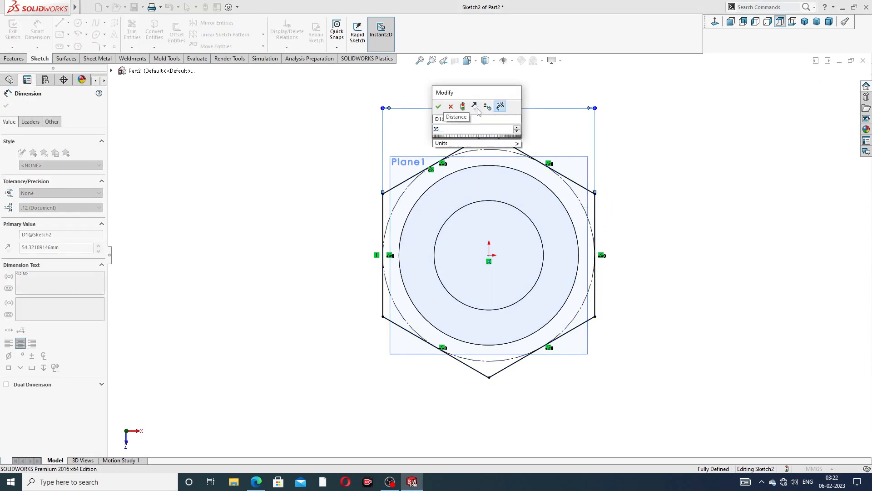
pyautogui.write('6')
pyautogui.press('Return')
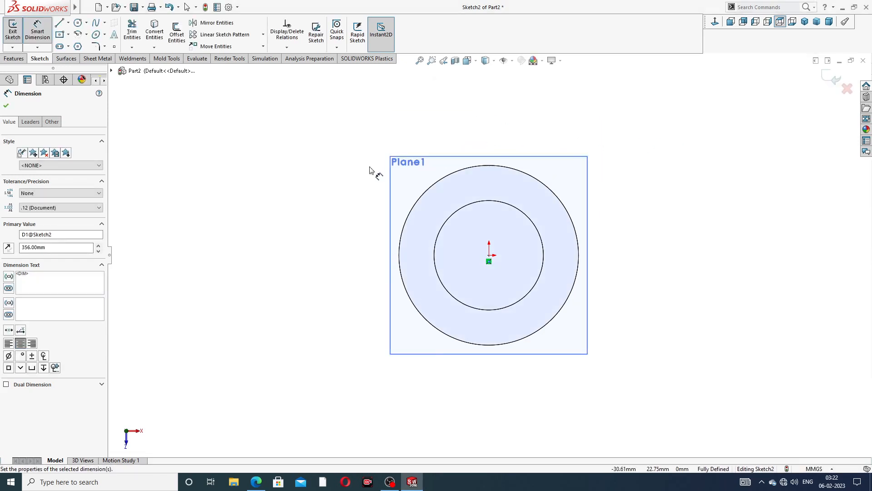
pyautogui.moveTo(444, 226)
pyautogui.mouseDown(button='middle')
pyautogui.moveTo(436, 218)
pyautogui.moveTo(425, 225)
pyautogui.moveTo(445, 181)
pyautogui.moveTo(454, 188)
pyautogui.mouseUp(button='middle')
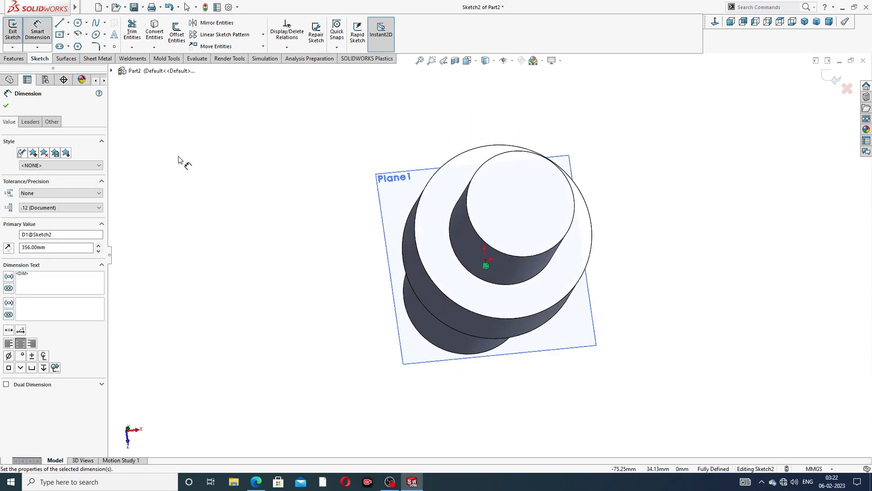
pyautogui.click(7, 107)
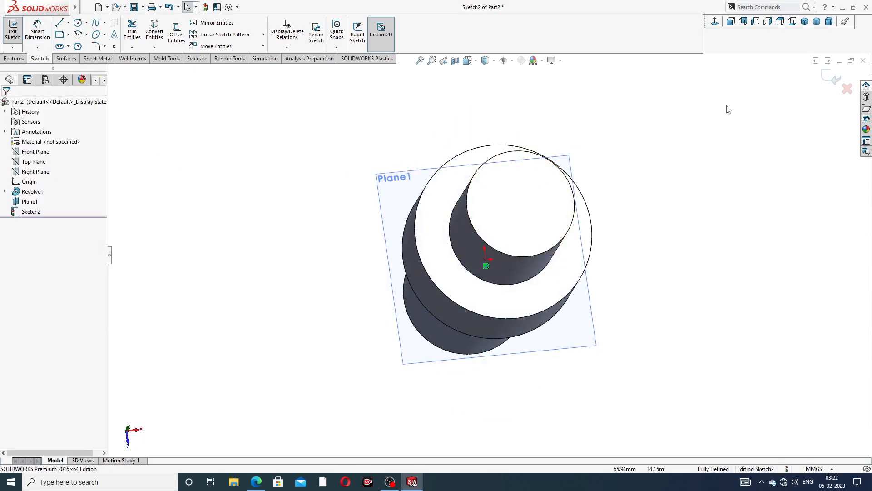
pyautogui.click(714, 22)
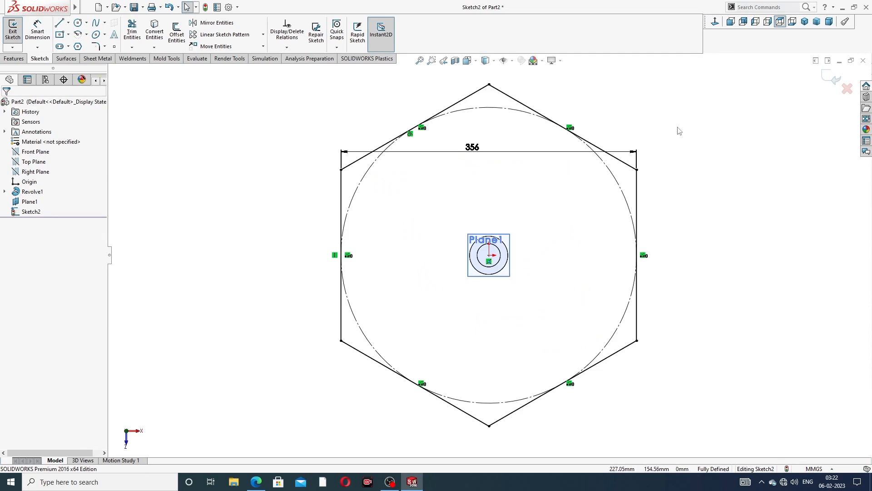
# Set the distance between the hexagon's two vertical sides to 35.6 mm.
pyautogui.click(486, 188)
pyautogui.doubleClick(477, 180)
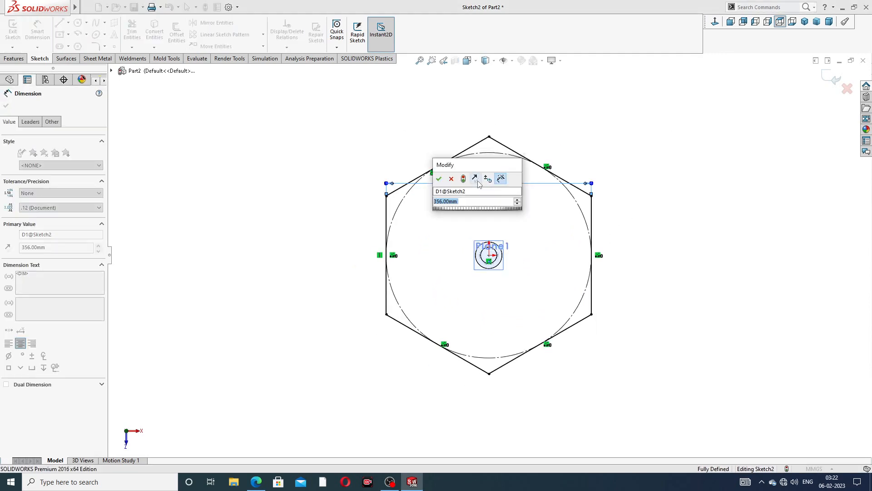
pyautogui.write('3')
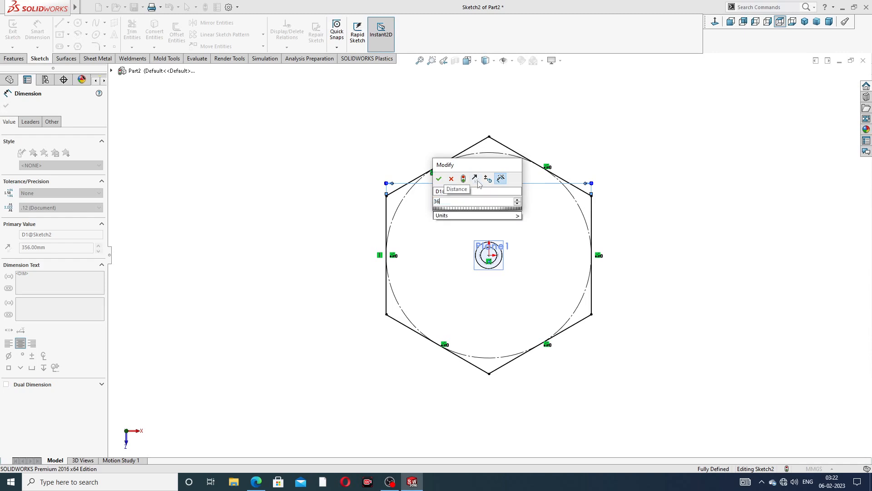
pyautogui.write('6')
pyautogui.press('BackSpace')
pyautogui.write('5.6')
pyautogui.press('Return')
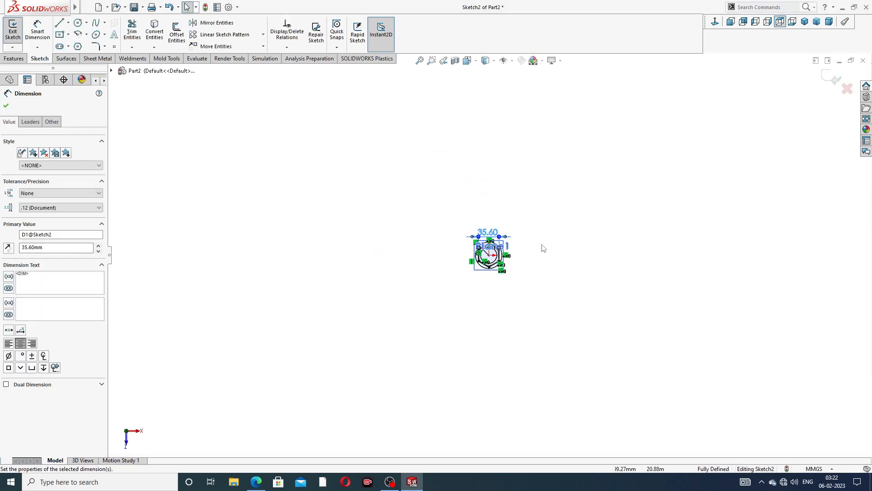
pyautogui.scroll(-5, 493, 278)
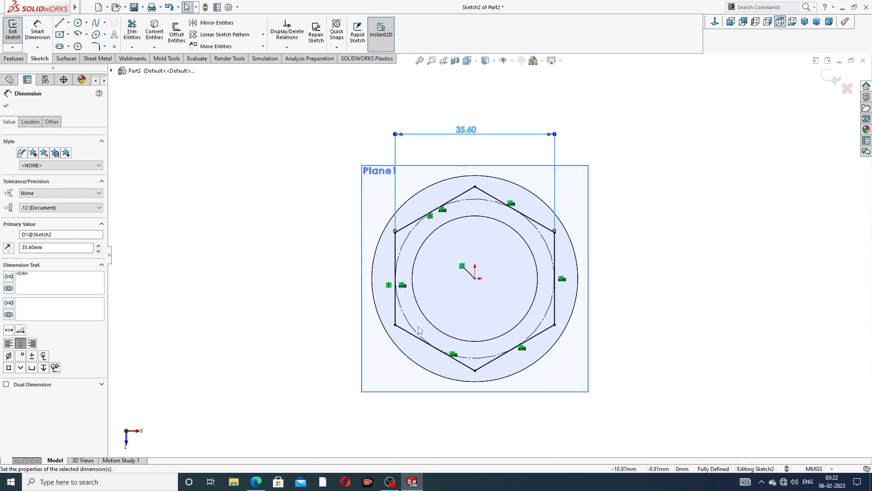
pyautogui.click(658, 201)
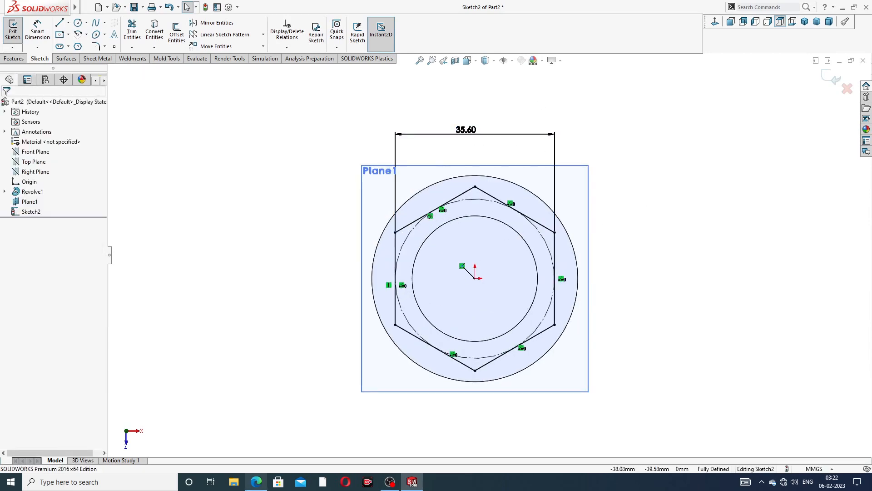
# Consult the PDF nozzle drawing for the hexagonal section, return to SOLIDWORKS and exit the hexagon sketch.
pyautogui.click(256, 482)
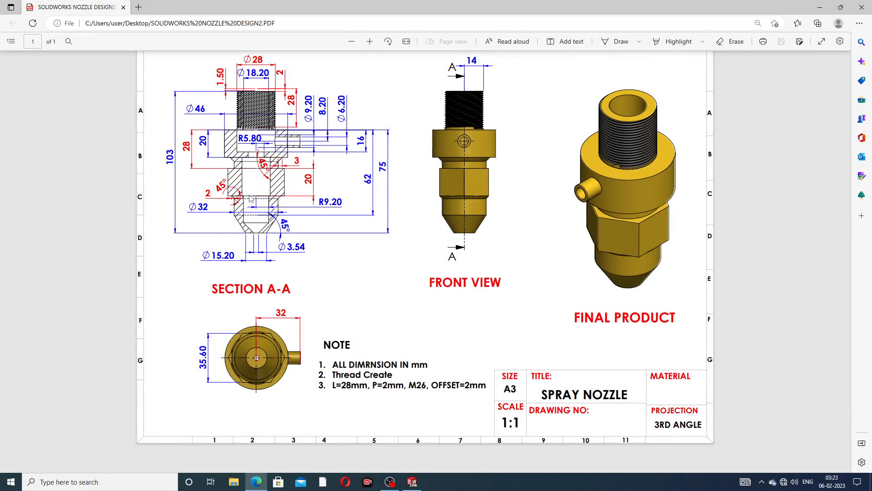
pyautogui.click(412, 481)
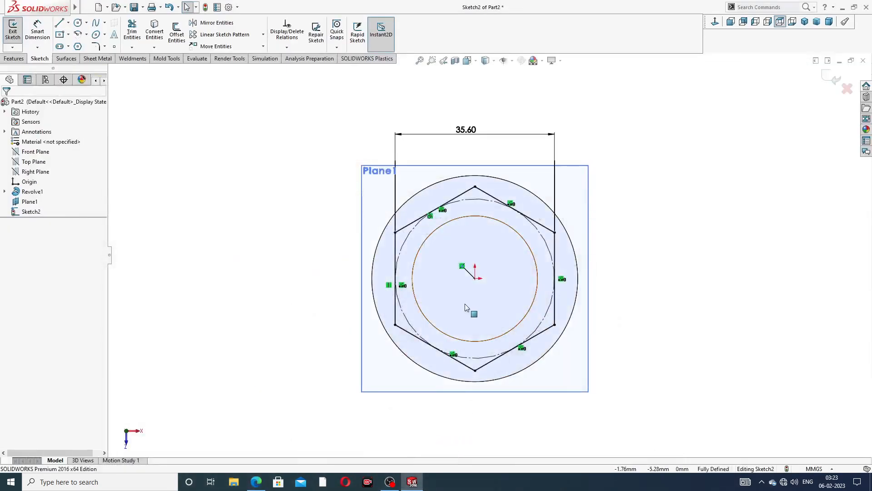
pyautogui.scroll(-2, 475, 296)
pyautogui.rightClick(699, 102)
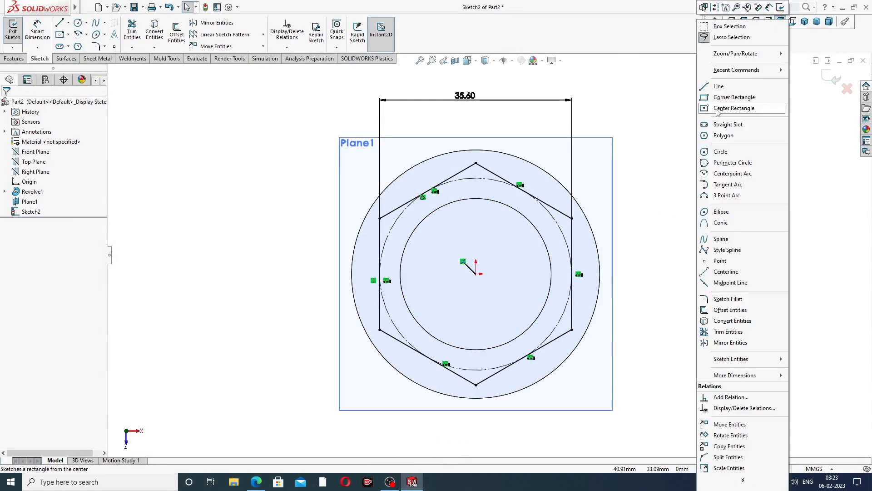
pyautogui.click(680, 92)
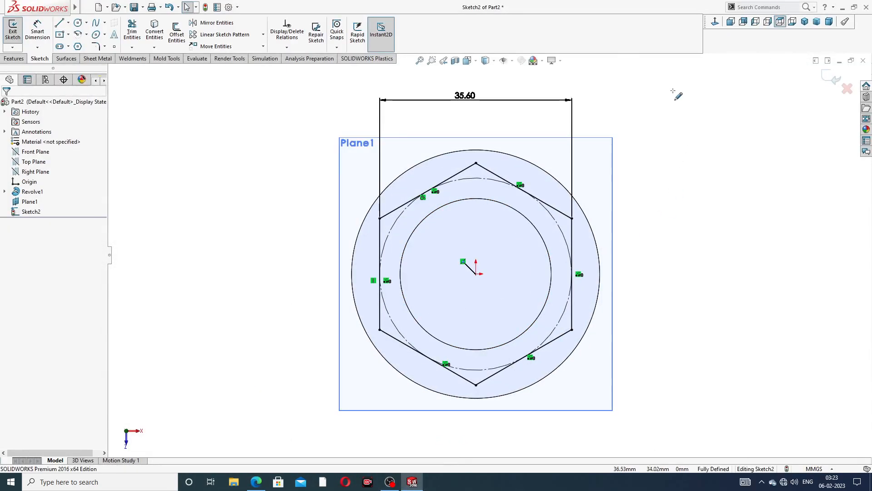
pyautogui.click(828, 78)
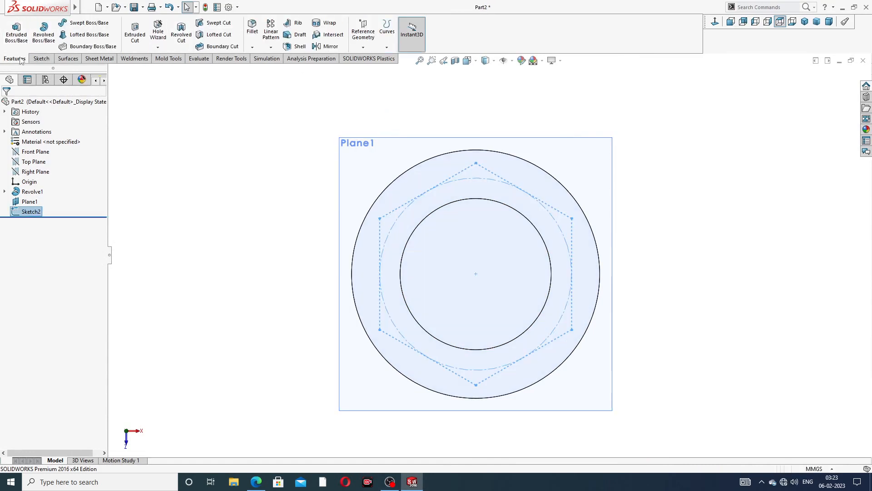
# Extrude the hexagon sketch 20 mm blind in the reversed direction, away from the collar towards the conical tip, merging the result.
pyautogui.click(16, 32)
pyautogui.moveTo(481, 249); pyautogui.dragTo(481, 171, button='middle')
pyautogui.scroll(4, 490, 218)
pyautogui.moveTo(489, 218)
pyautogui.mouseDown(button='middle')
pyautogui.moveTo(493, 107)
pyautogui.moveTo(487, 235)
pyautogui.moveTo(510, 284)
pyautogui.mouseUp(button='middle')
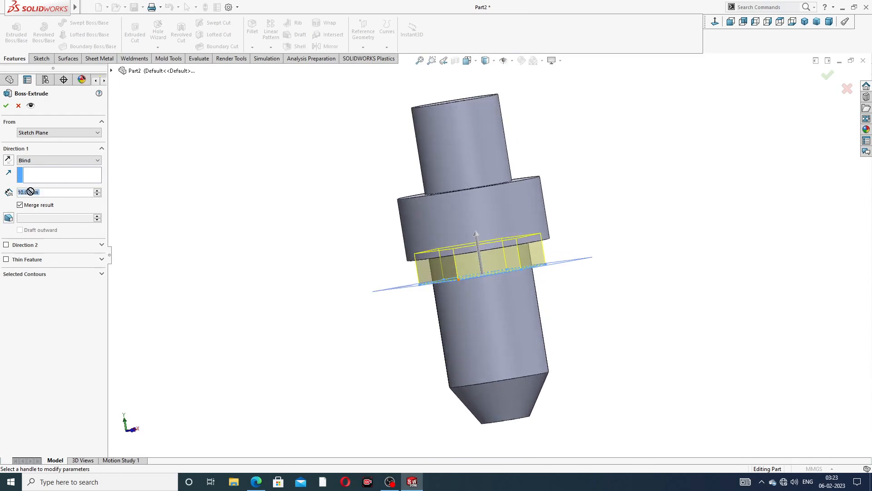
pyautogui.write('20')
pyautogui.press('Return')
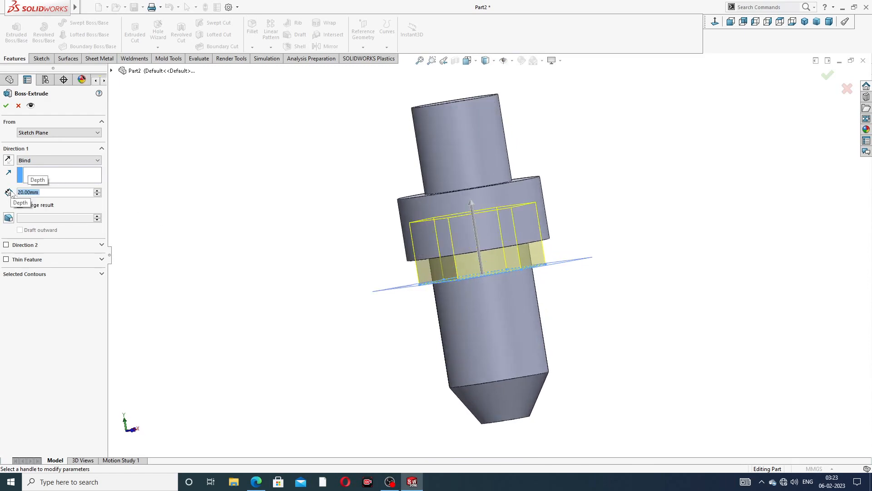
pyautogui.click(8, 160)
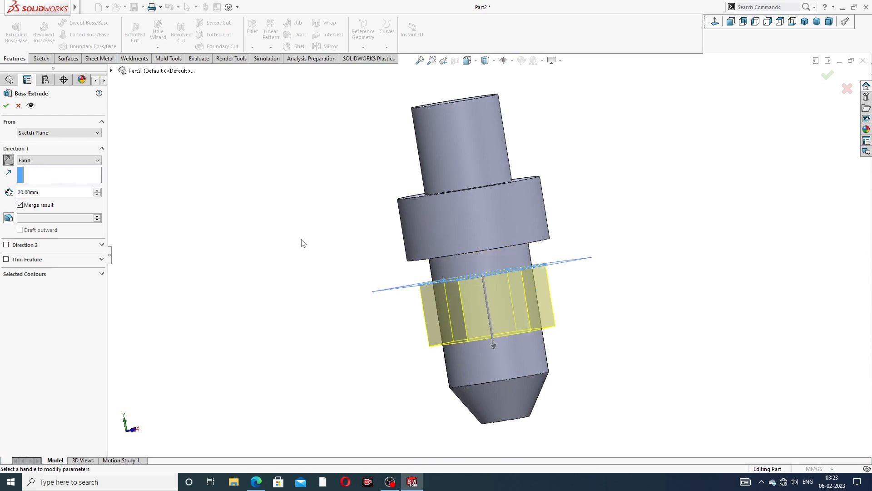
pyautogui.moveTo(303, 243)
pyautogui.mouseDown(button='middle')
pyautogui.moveTo(227, 198)
pyautogui.moveTo(255, 228)
pyautogui.mouseUp(button='middle')
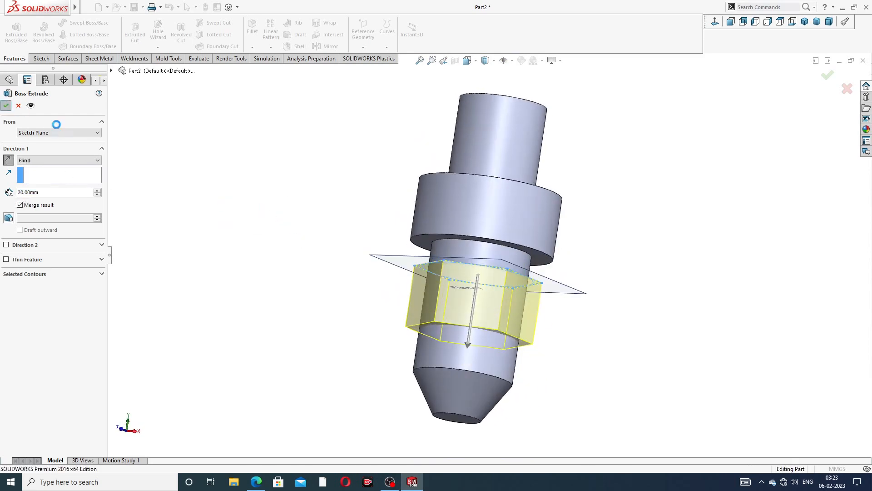
pyautogui.click(6, 105)
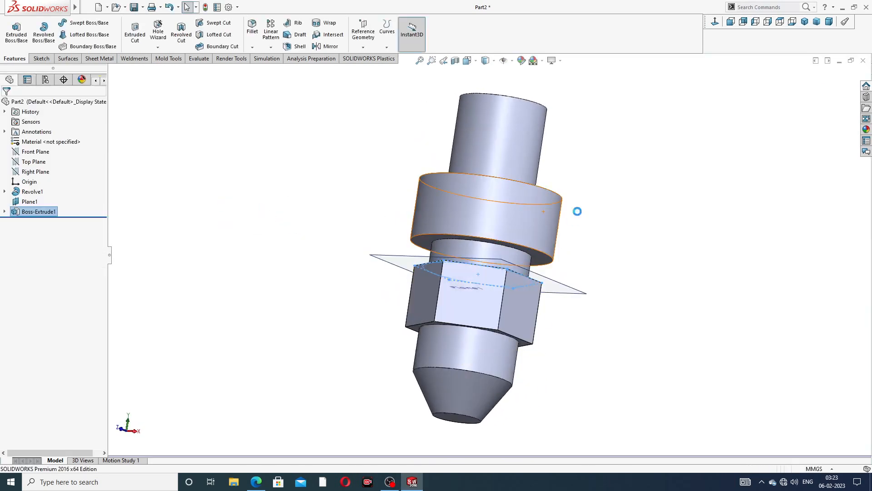
# Hide the offset reference plane at the hexagonal section's upper face.
pyautogui.click(585, 292)
pyautogui.click(619, 250)
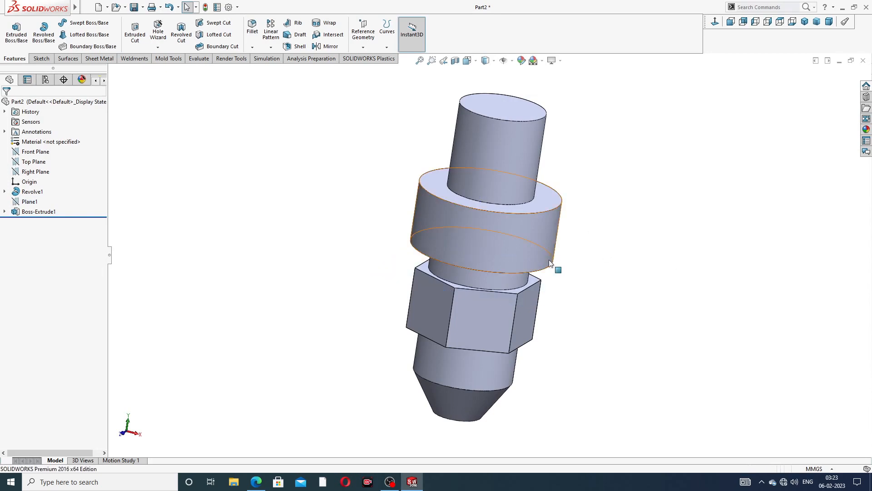
pyautogui.moveTo(559, 267); pyautogui.dragTo(553, 220, button='middle')
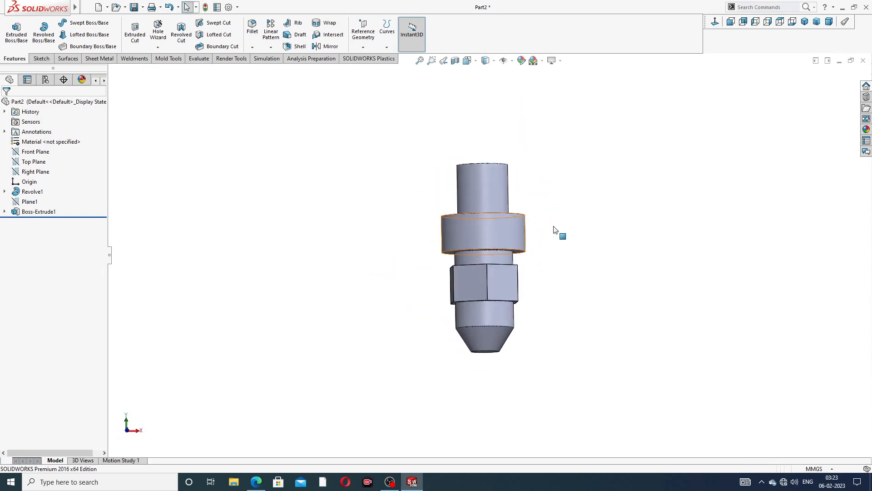
pyautogui.scroll(-3, 490, 254)
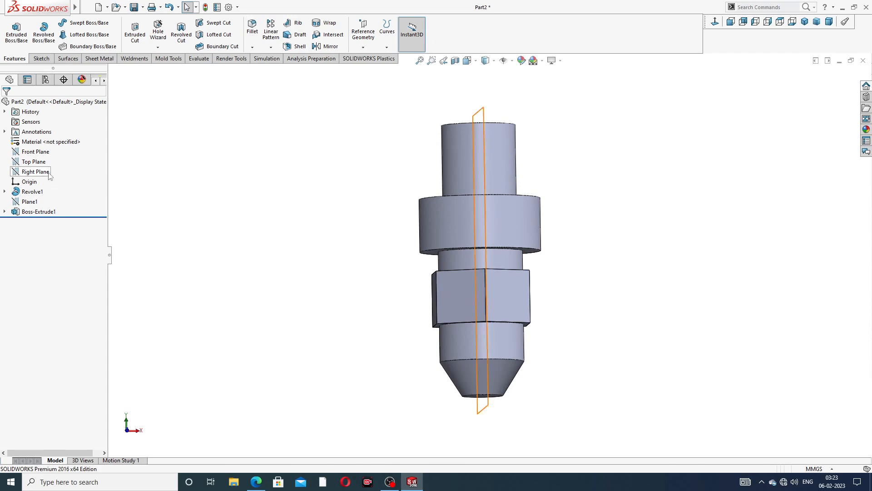
# Start a sketch on the Front Plane, consult the PDF drawing for the side tube's dimensions and view the sketch plane face-on.
pyautogui.click(35, 152)
pyautogui.click(49, 141)
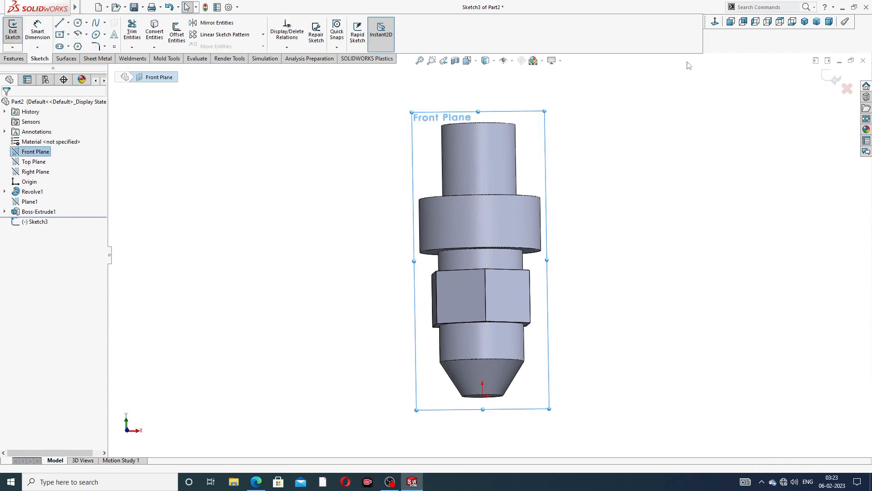
pyautogui.click(256, 482)
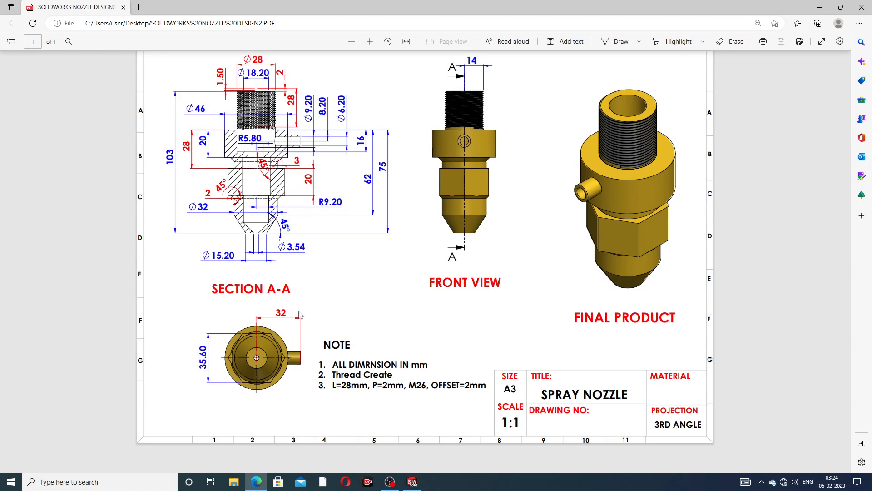
pyautogui.click(258, 484)
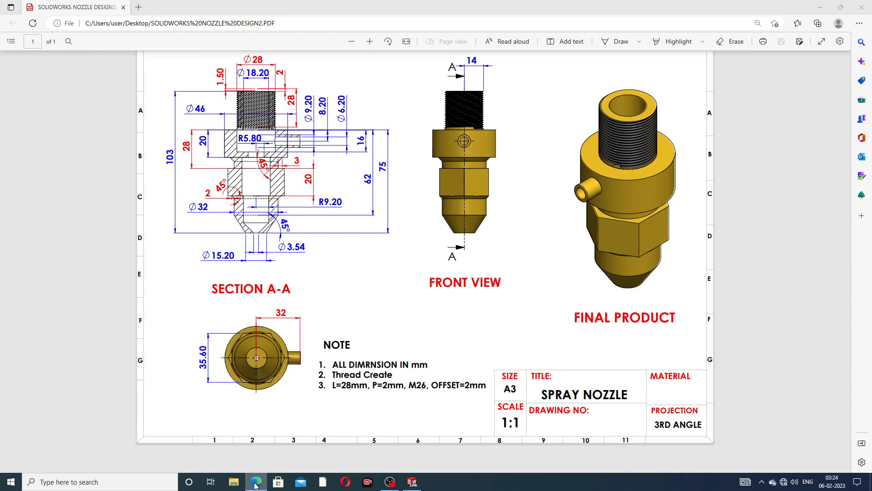
pyautogui.scroll(1, 503, 184)
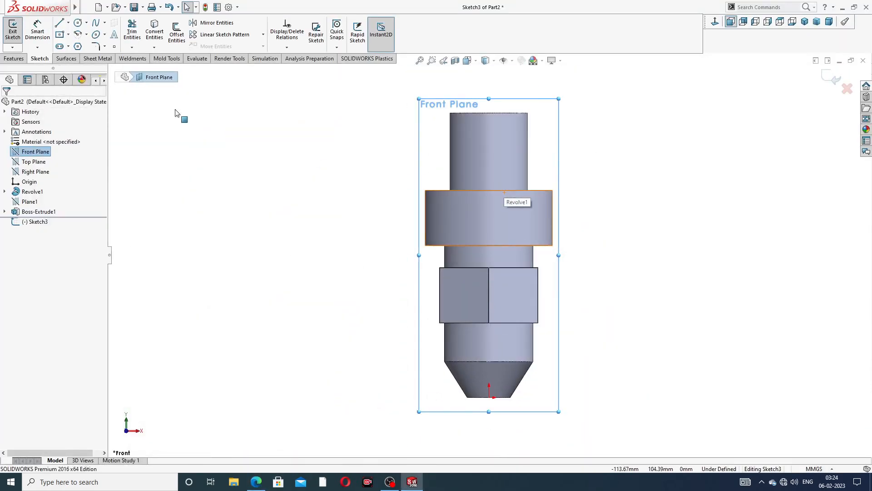
# Sketch a circle of about 4.6 mm radius on the collar, with its centre directly above the origin.
pyautogui.click(78, 23)
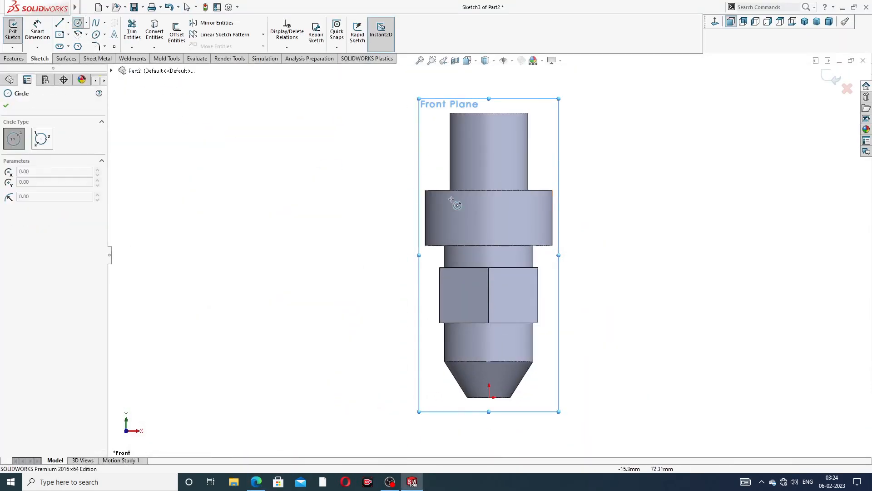
pyautogui.click(489, 219)
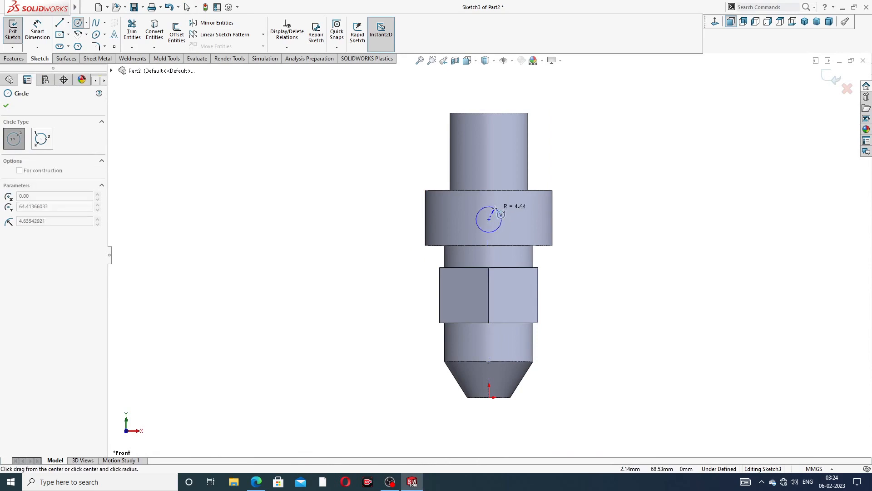
pyautogui.click(499, 210)
pyautogui.rightClick(563, 163)
pyautogui.click(583, 165)
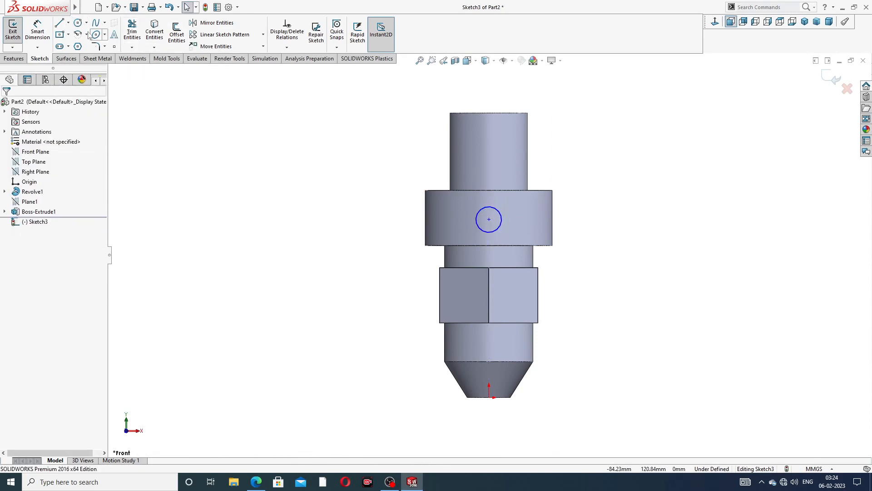
# Dimension the circle's diameter as 9.2 mm.
pyautogui.click(39, 31)
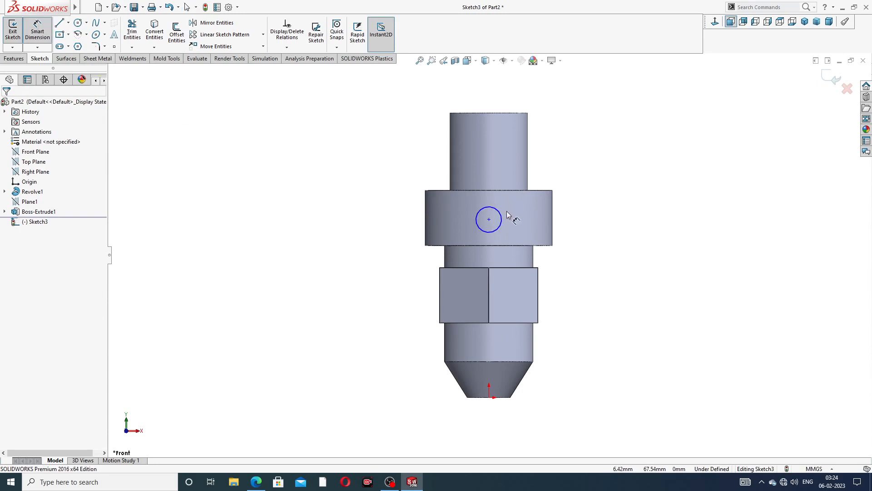
pyautogui.click(500, 212)
pyautogui.click(576, 182)
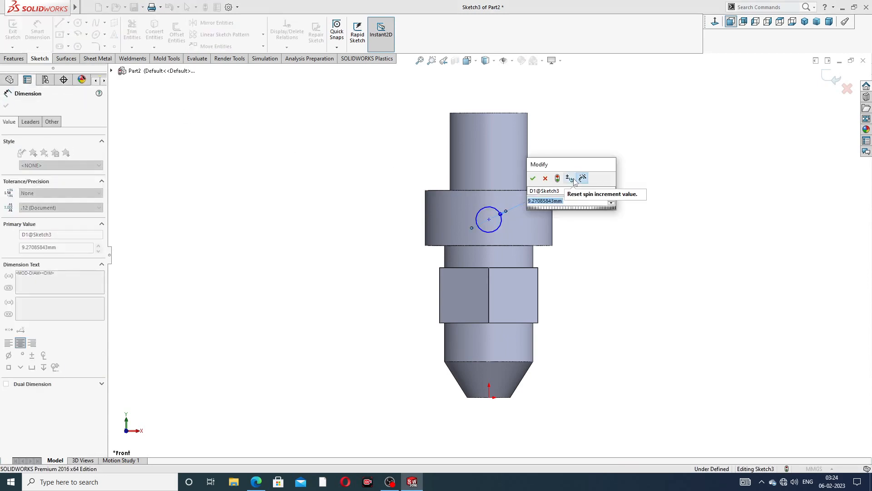
pyautogui.write('9.2')
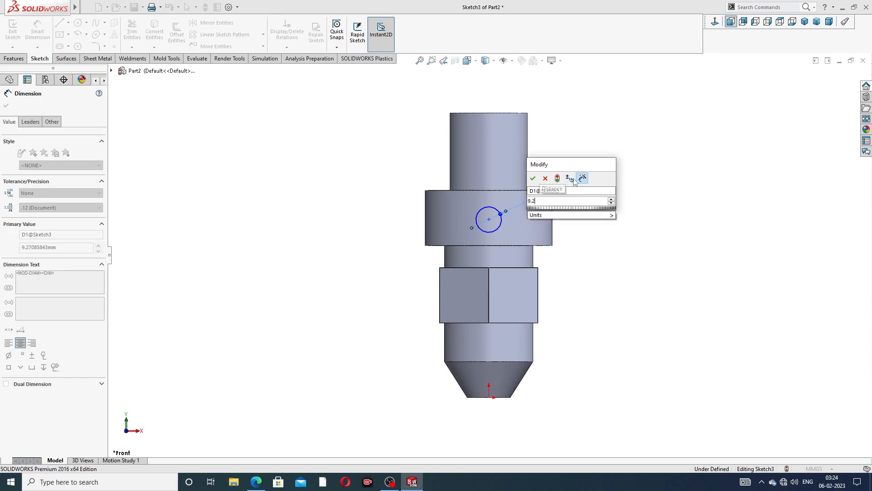
pyautogui.press('Return')
pyautogui.click(604, 180)
# Dimension the vertical distance from the collar's upper edge to the circle's centre as 8.2 mm.
pyautogui.scroll(-2, 495, 238)
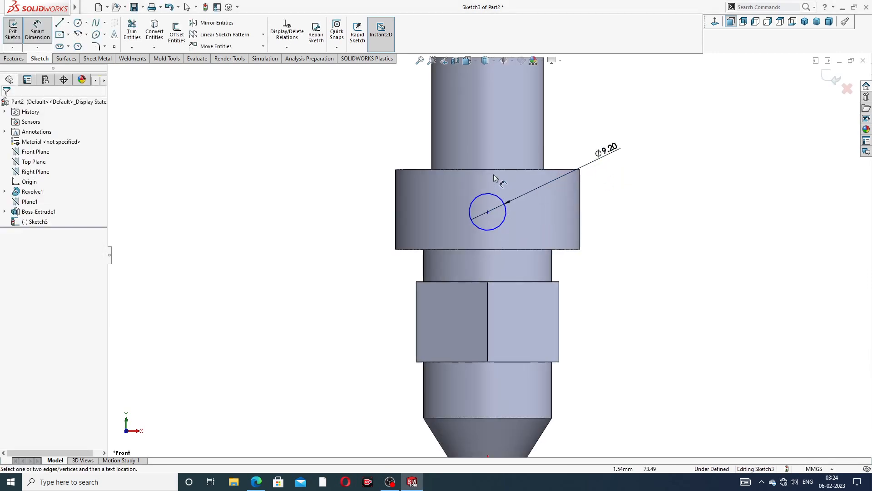
pyautogui.click(494, 171)
pyautogui.click(488, 212)
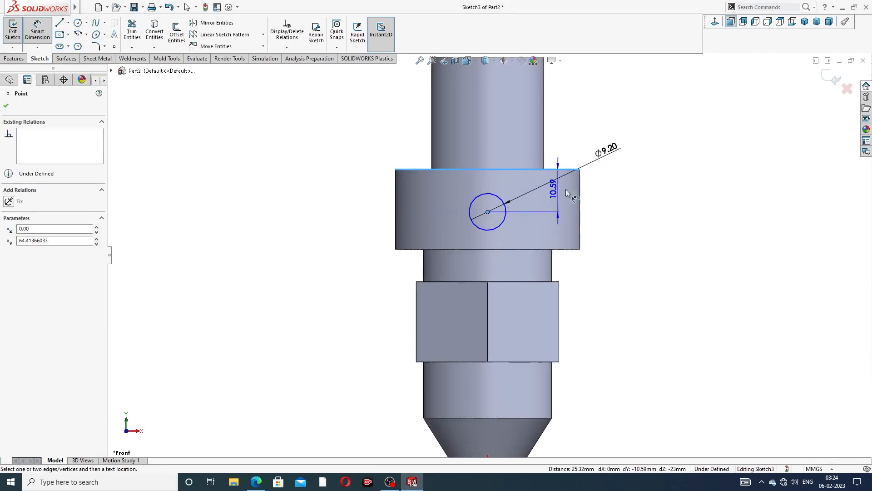
pyautogui.click(599, 194)
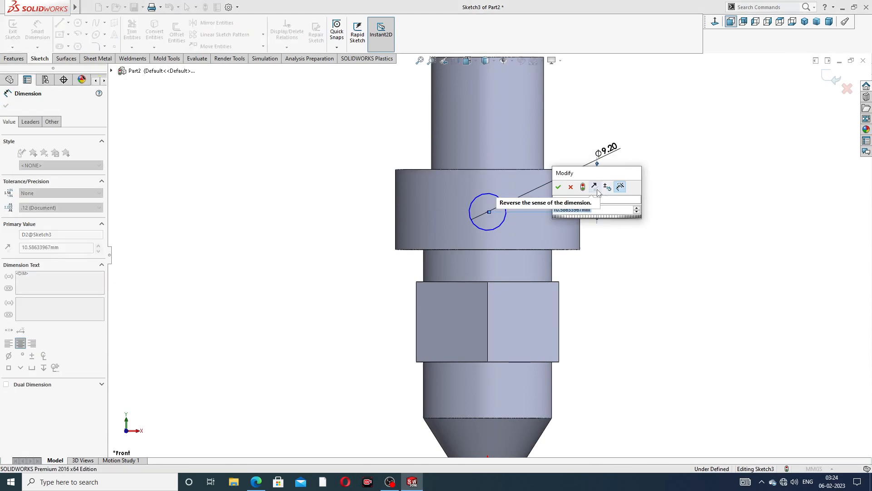
pyautogui.write('8.2')
pyautogui.press('Return')
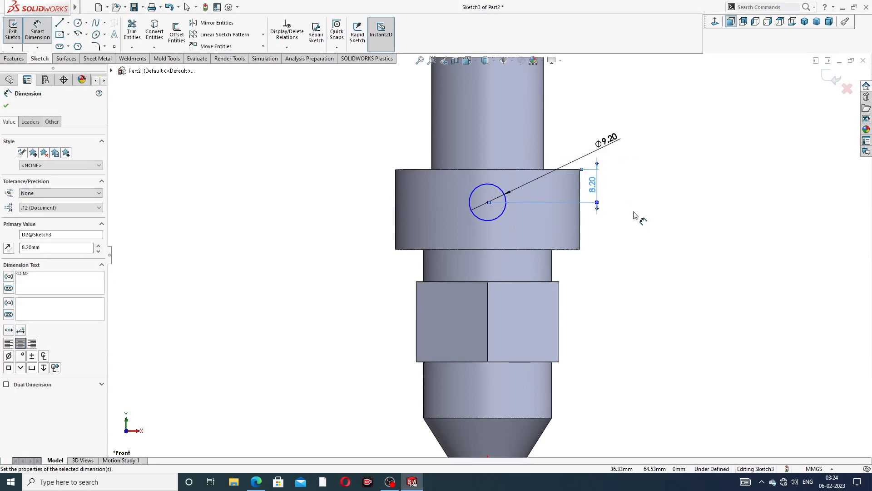
pyautogui.rightClick(643, 203)
pyautogui.click(668, 131)
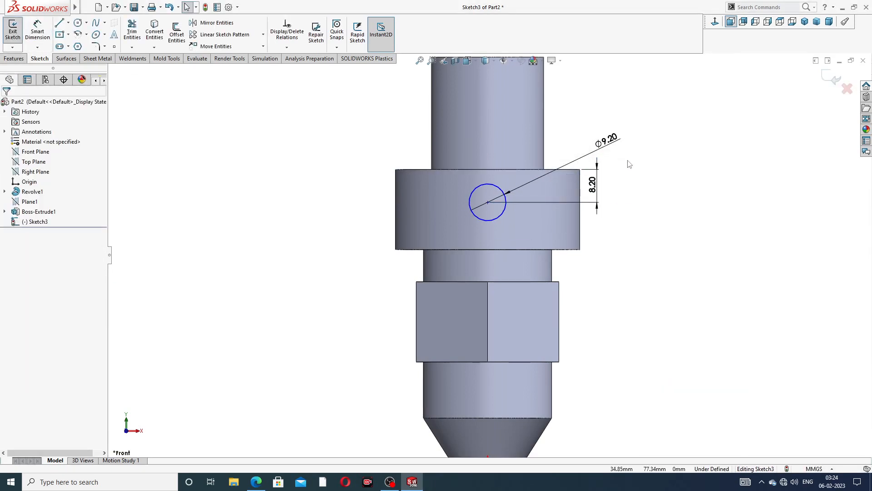
# Constrain the circle's centre vertically with the origin and close the sketch.
pyautogui.click(488, 203)
pyautogui.scroll(3, 500, 279)
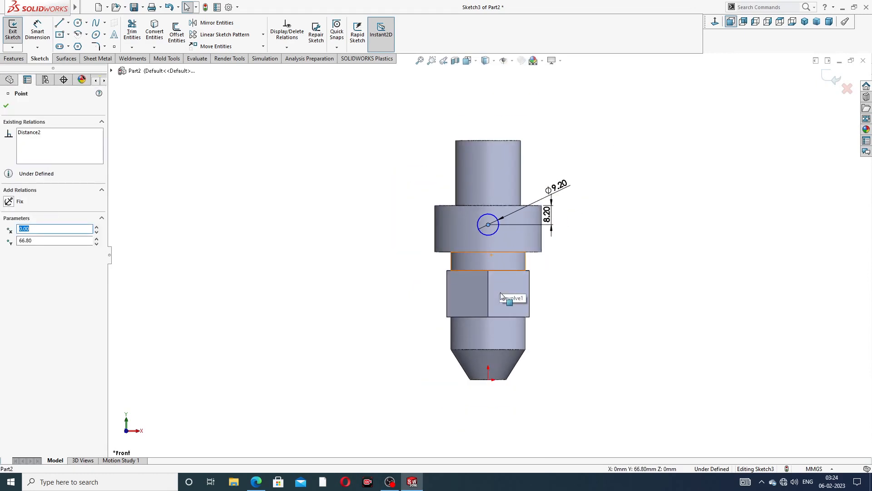
pyautogui.keyDown('ctrl'); pyautogui.click(487, 379); pyautogui.keyUp('ctrl')
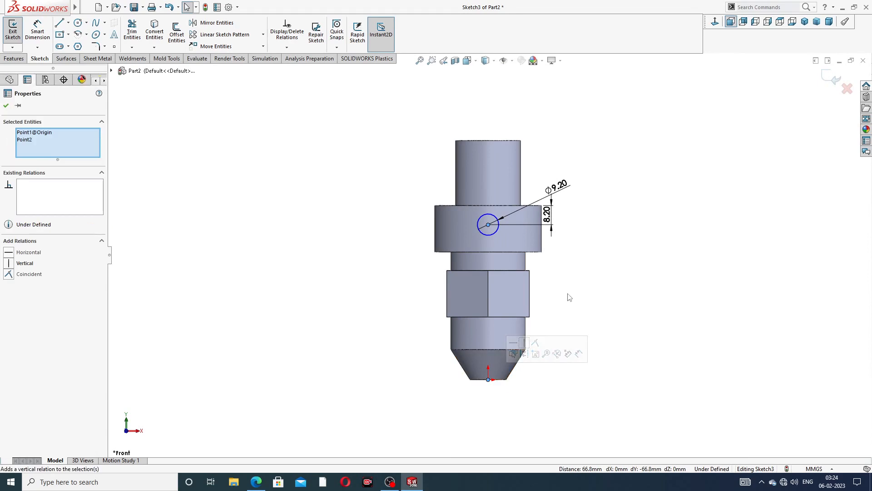
pyautogui.click(524, 342)
pyautogui.click(584, 292)
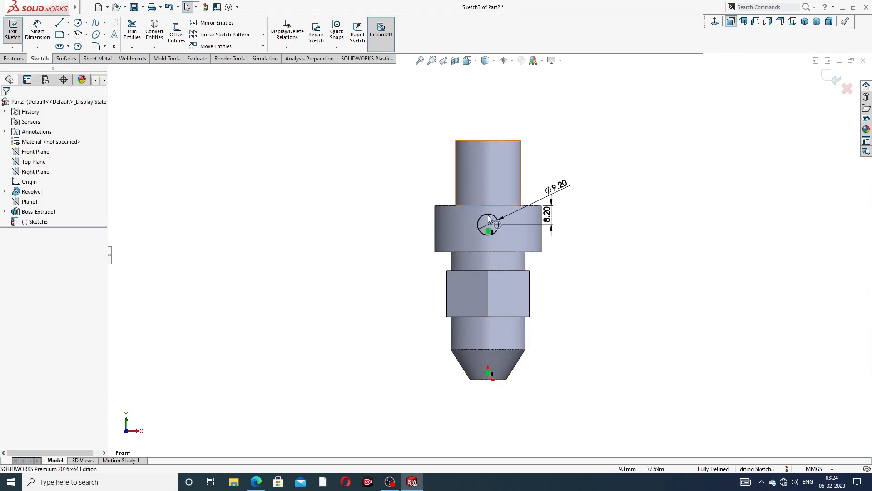
pyautogui.scroll(-2, 473, 225)
pyautogui.click(829, 78)
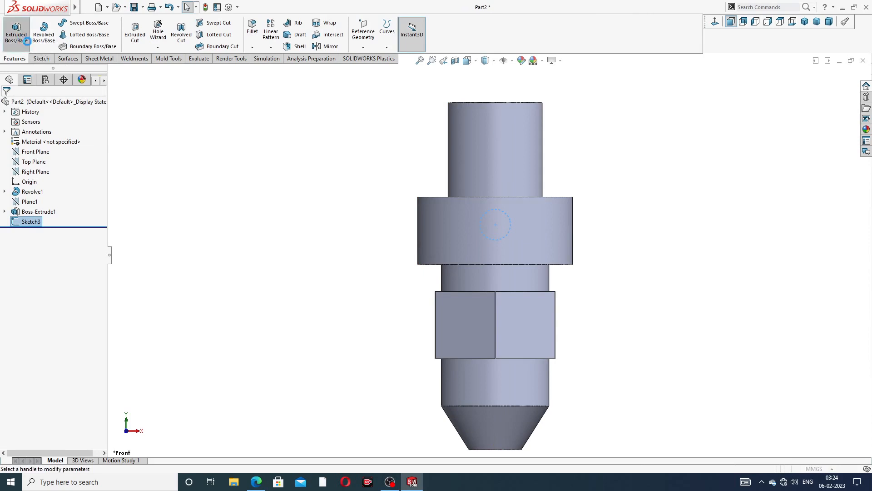
# Set up a boss extrusion of the circle that starts at a 32 mm offset from the sketch plane.
pyautogui.click(27, 40)
pyautogui.moveTo(534, 202); pyautogui.dragTo(415, 224, button='middle')
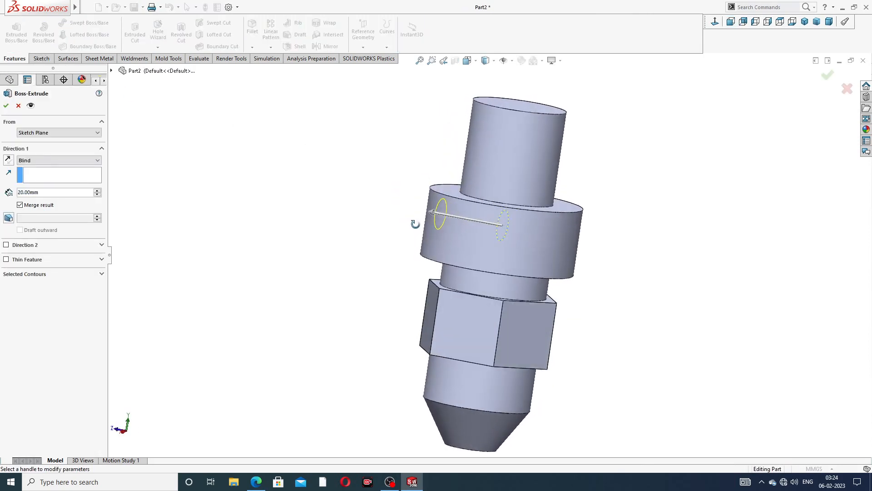
pyautogui.scroll(3, 460, 202)
pyautogui.moveTo(475, 193); pyautogui.dragTo(465, 229, button='middle')
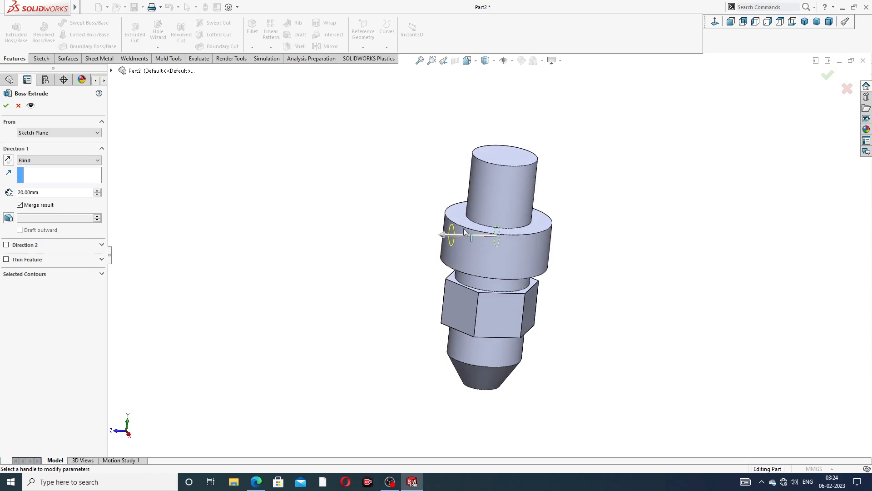
pyautogui.click(46, 132)
pyautogui.click(44, 159)
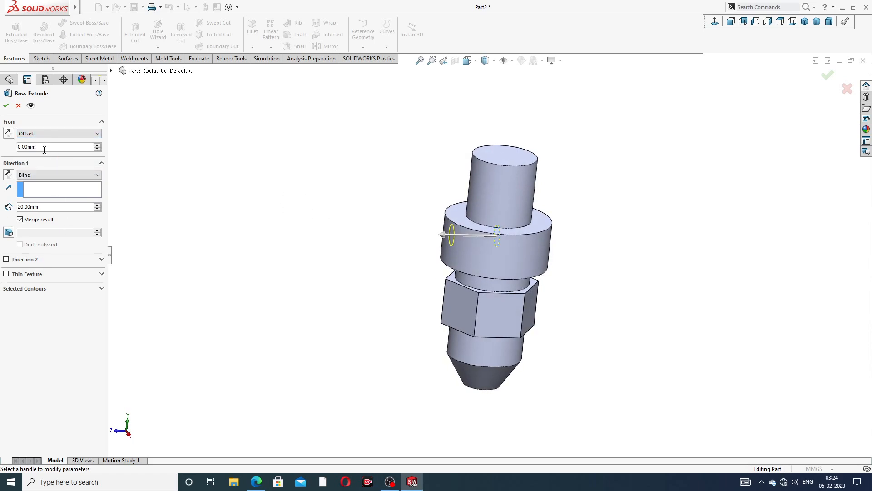
pyautogui.click(44, 149)
pyautogui.write('32')
pyautogui.press('Return')
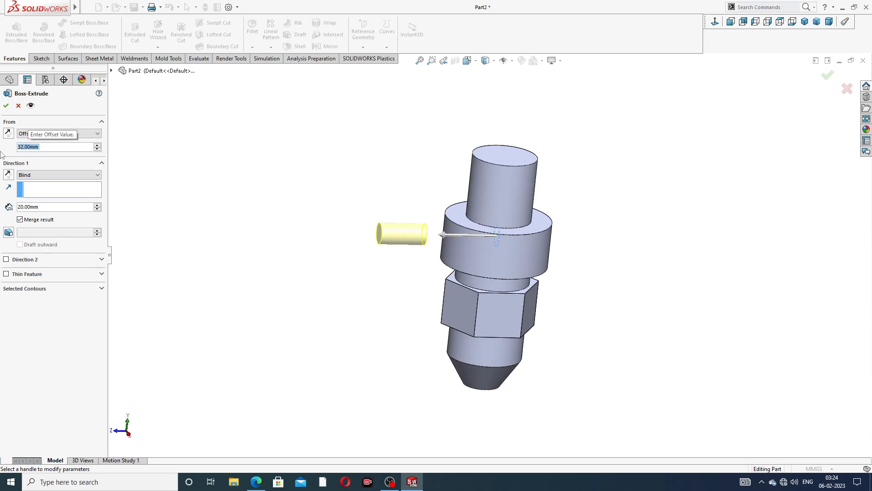
pyautogui.click(8, 132)
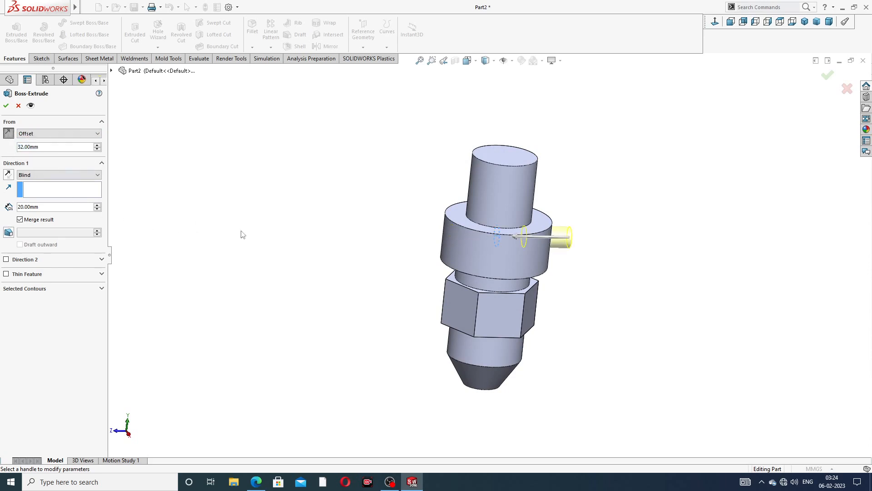
pyautogui.click(8, 134)
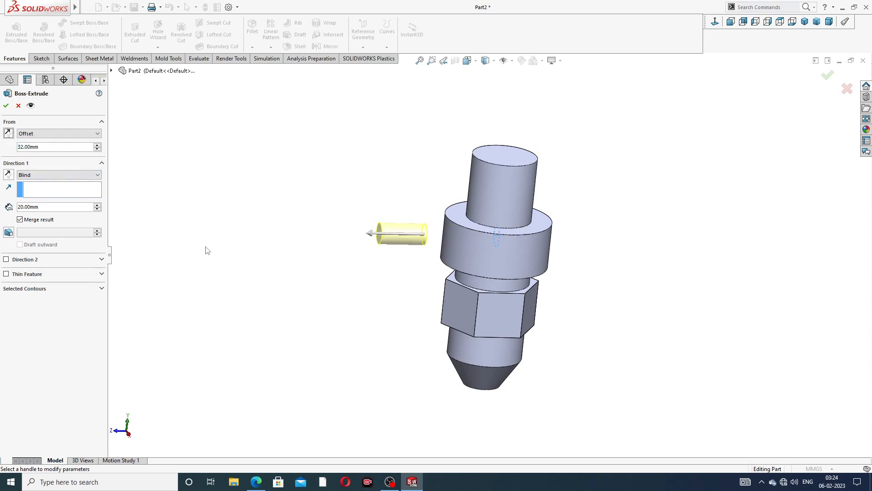
# End the extrusion up to the collar's outer cylindrical face and create the side tube merged with the body.
pyautogui.click(68, 175)
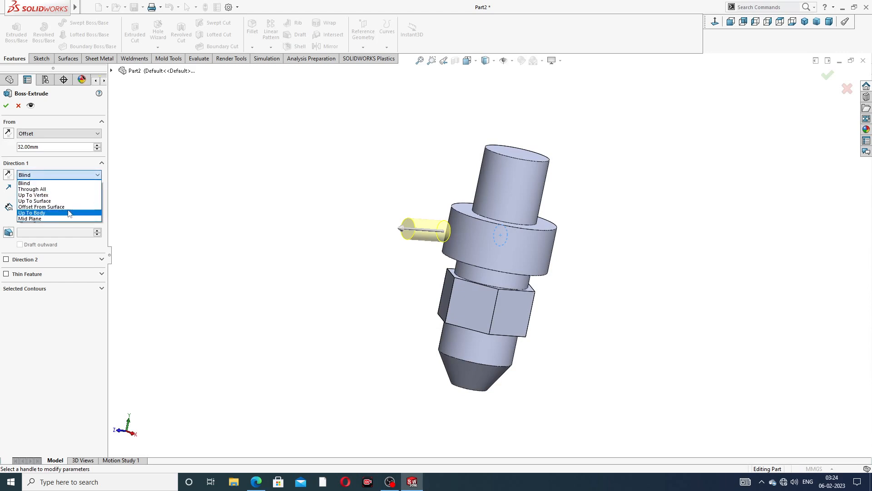
pyautogui.click(68, 201)
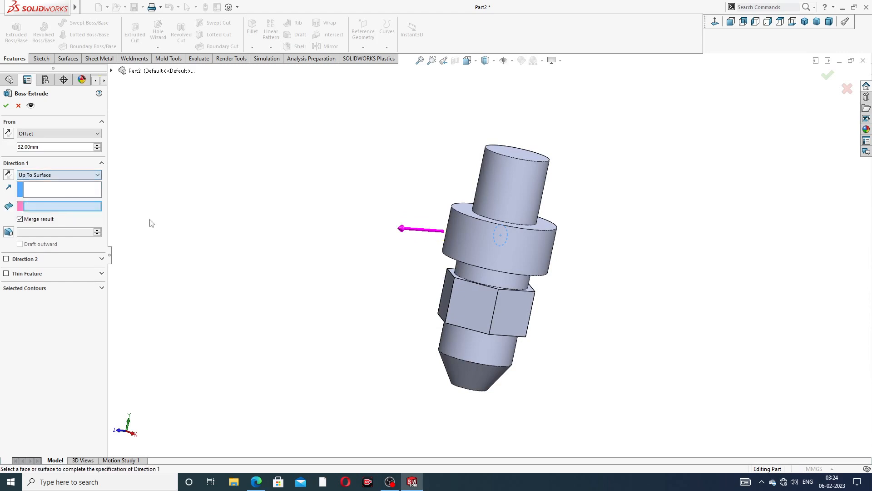
pyautogui.click(462, 224)
pyautogui.scroll(-1, 469, 246)
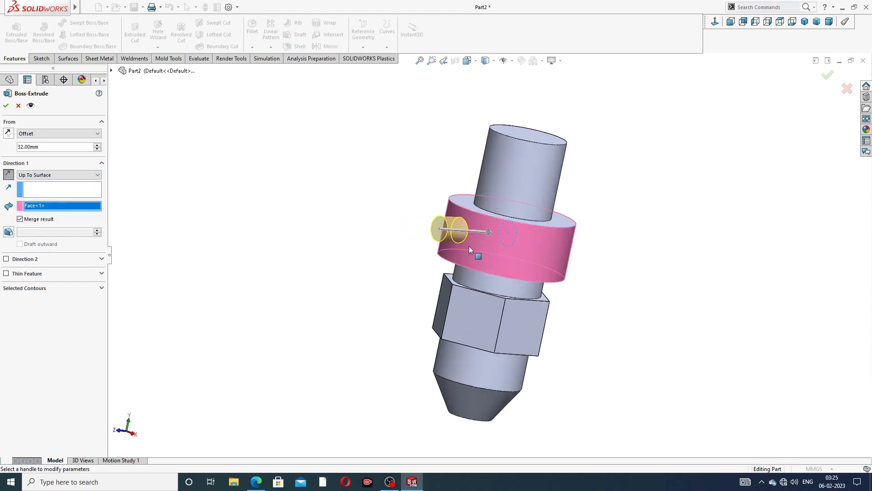
pyautogui.scroll(-1, 469, 246)
pyautogui.moveTo(469, 246); pyautogui.dragTo(439, 215, button='middle')
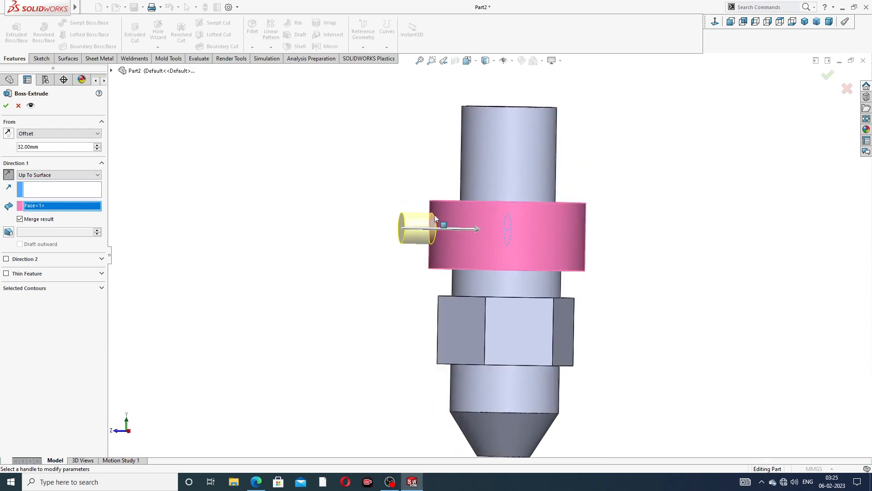
pyautogui.click(6, 106)
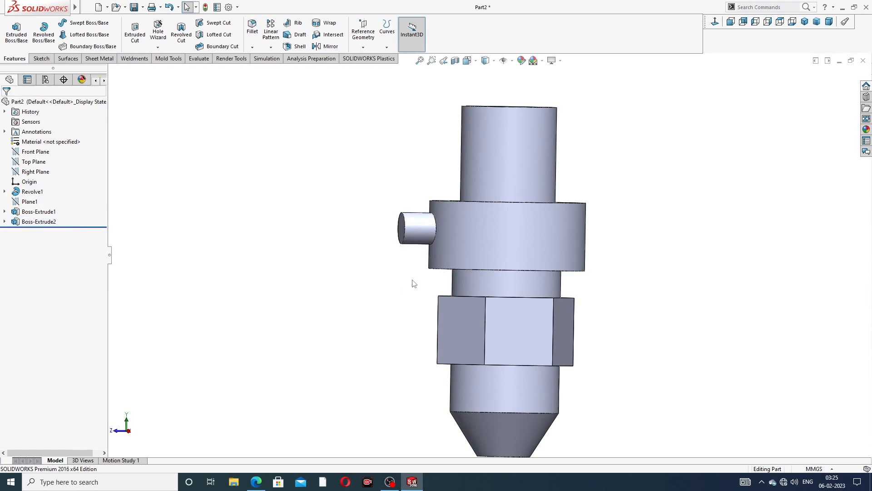
# Inspect the side tube from several angles and consult the PDF drawing's section view for the inner bore dimensions.
pyautogui.moveTo(414, 283); pyautogui.dragTo(476, 267, button='middle')
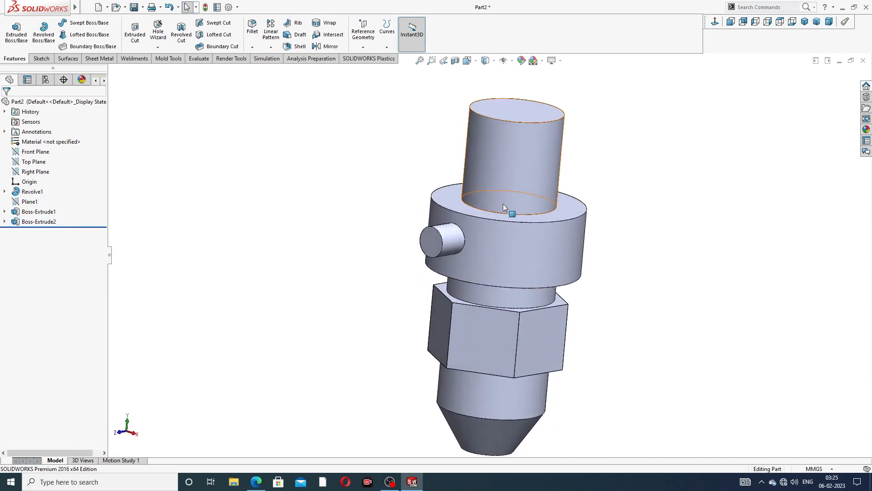
pyautogui.scroll(2, 503, 203)
pyautogui.scroll(-1, 505, 224)
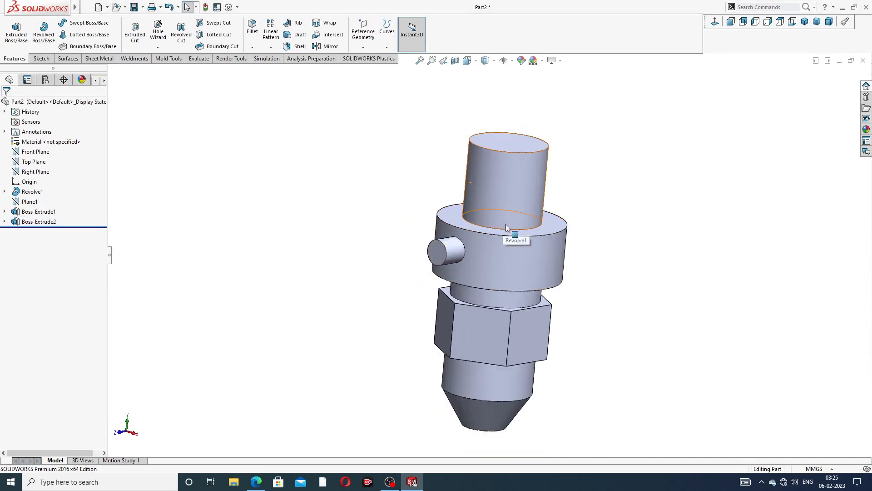
pyautogui.moveTo(506, 224); pyautogui.dragTo(538, 221, button='middle')
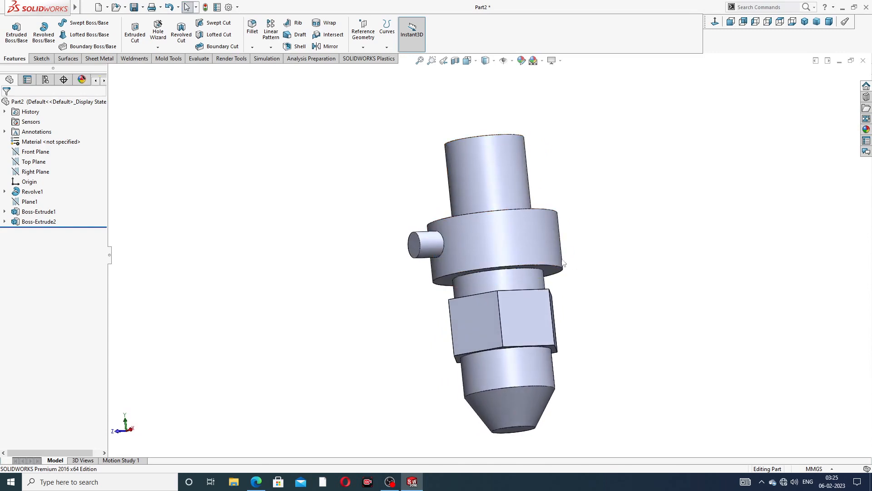
pyautogui.scroll(2, 555, 284)
pyautogui.middleClick(531, 356)
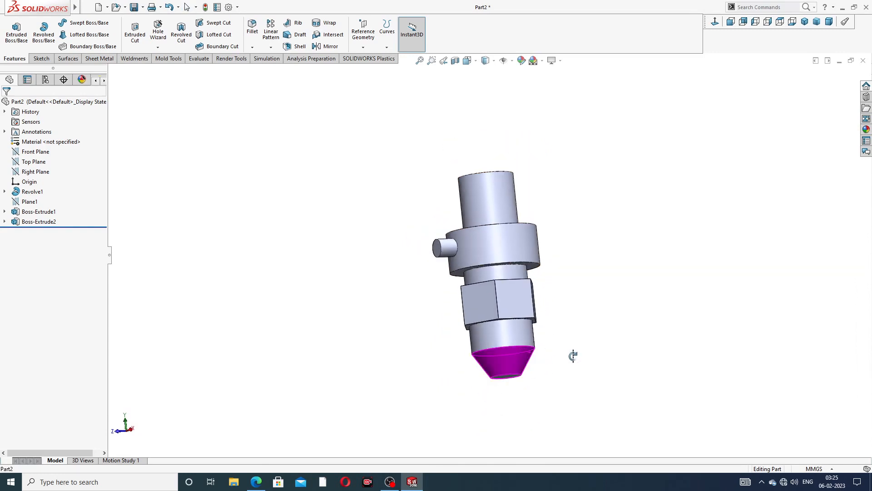
pyautogui.moveTo(569, 357); pyautogui.dragTo(398, 404, button='middle')
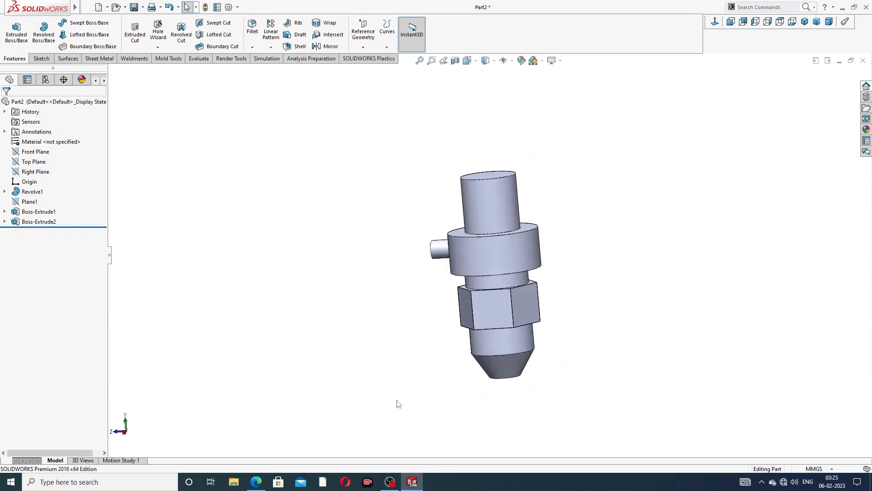
pyautogui.click(257, 482)
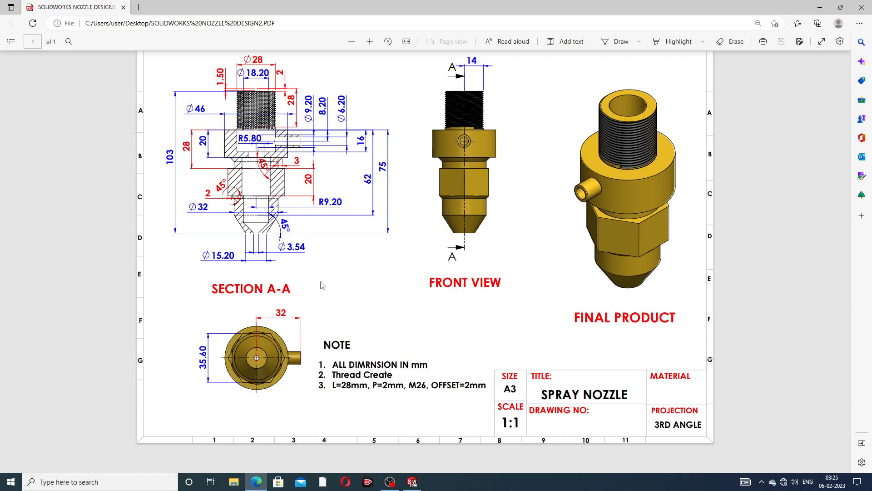
pyautogui.click(262, 480)
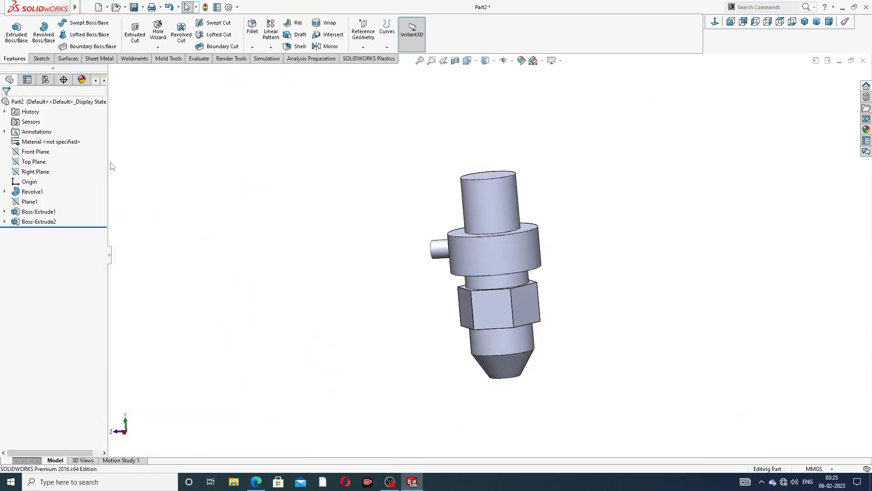
# Start a sketch on the Right Plane and view the sketch plane face-on.
pyautogui.click(46, 174)
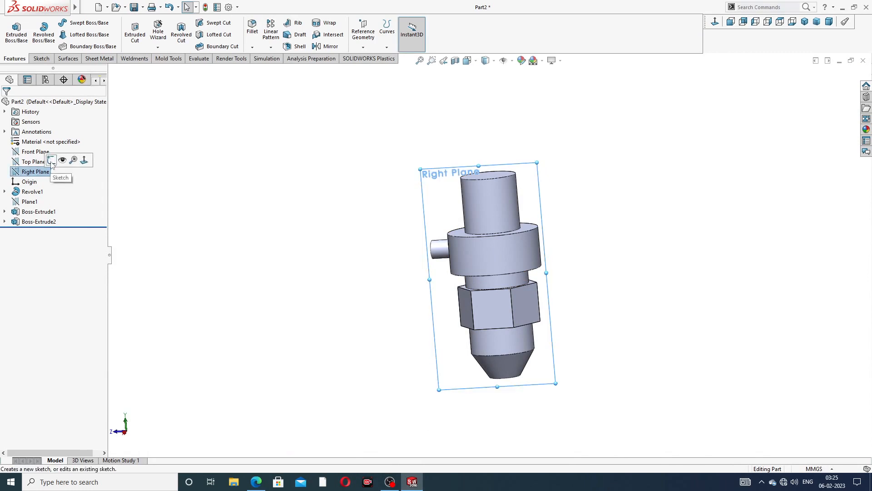
pyautogui.click(156, 160)
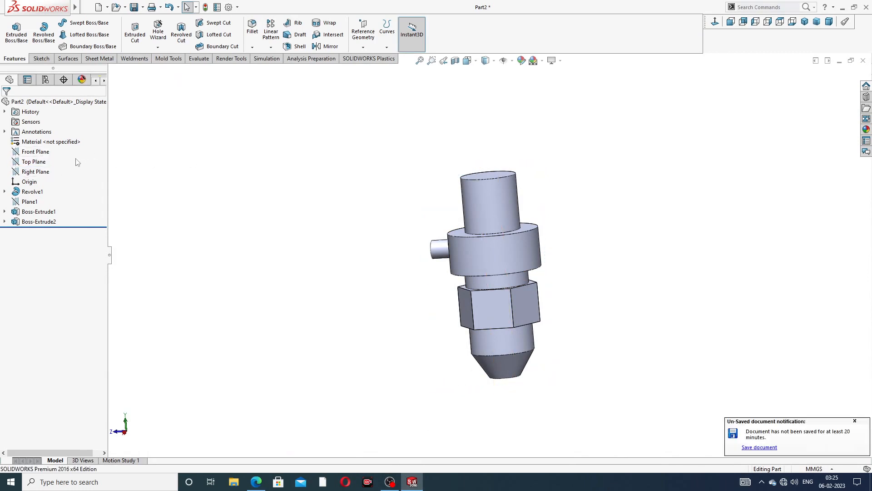
pyautogui.click(48, 152)
pyautogui.click(184, 194)
pyautogui.click(45, 176)
pyautogui.click(50, 159)
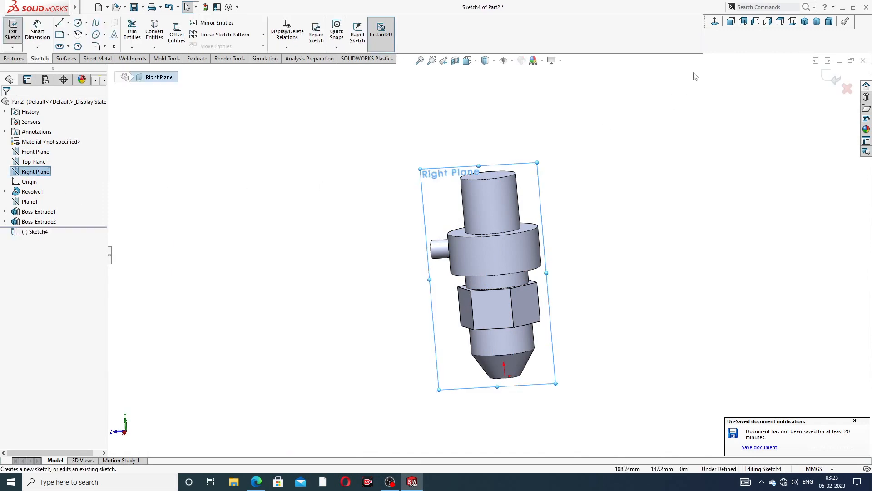
pyautogui.click(715, 23)
pyautogui.scroll(-1, 541, 174)
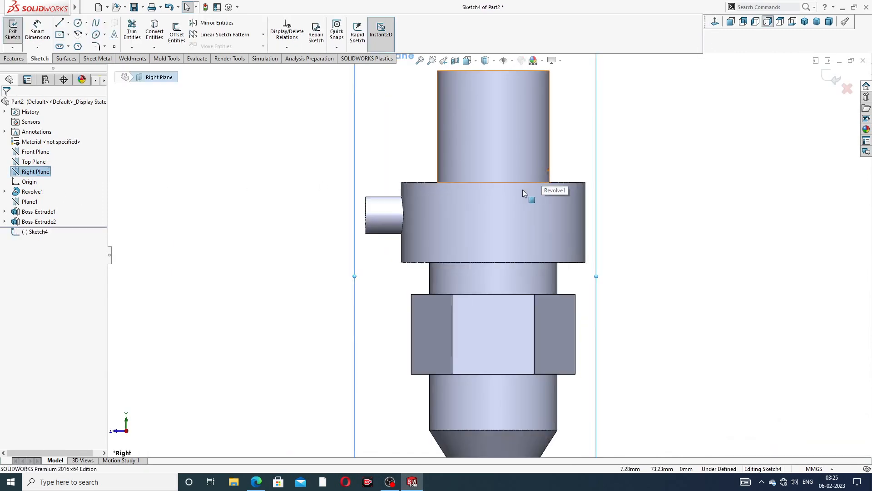
pyautogui.scroll(2, 521, 189)
# Sketch a vertical line along the nozzle's axis from the midpoint of its top edge down to the origin.
pyautogui.click(59, 23)
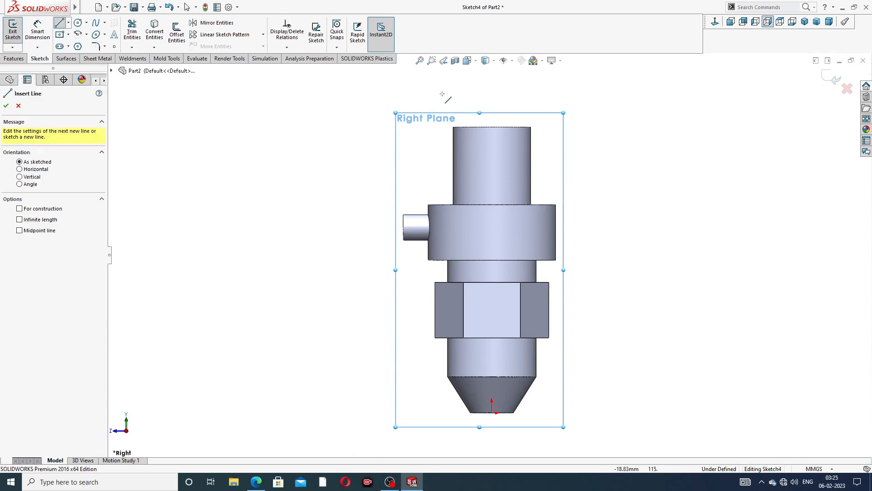
pyautogui.click(492, 127)
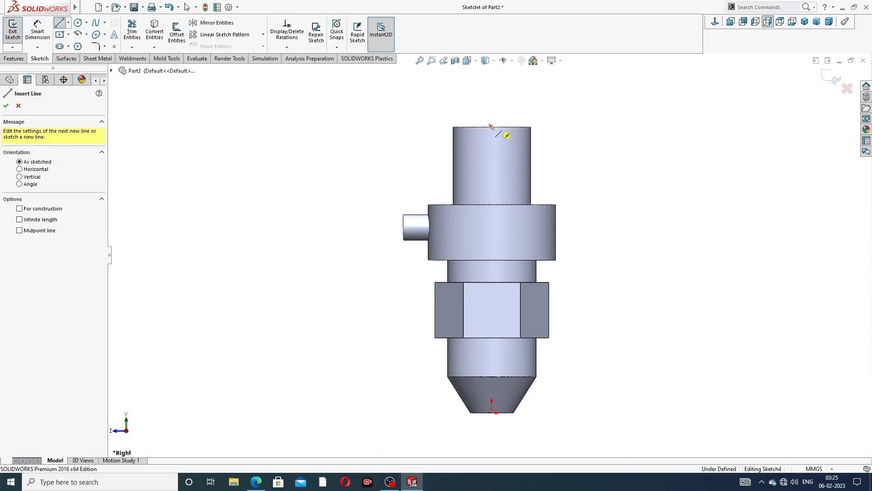
pyautogui.click(492, 412)
# Sketch a slanted line about 7.3 mm long at 135° from the origin, and a vertical line from its end up to the cone's upper edge.
pyautogui.scroll(-3, 494, 414)
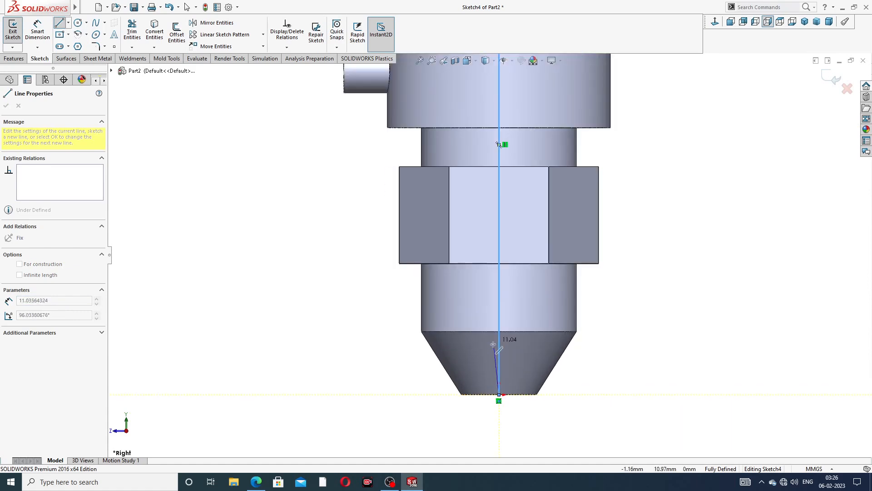
pyautogui.click(474, 368)
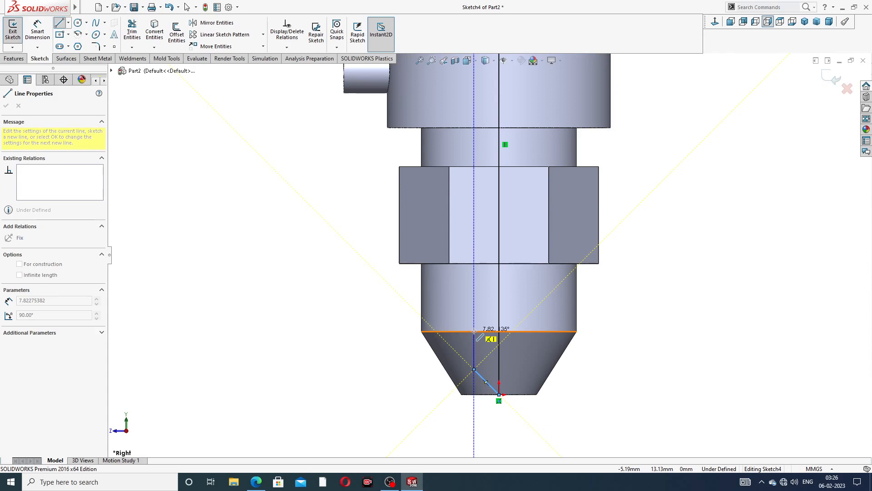
pyautogui.moveTo(474, 368)
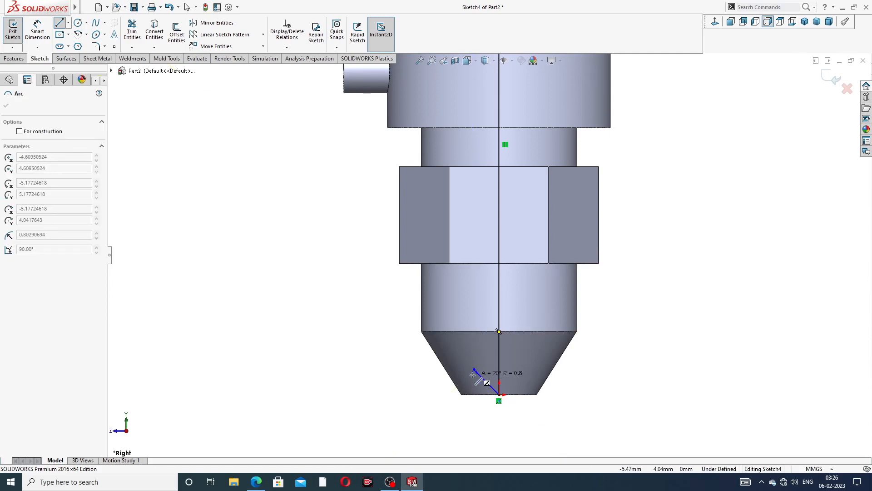
pyautogui.press('Escape')
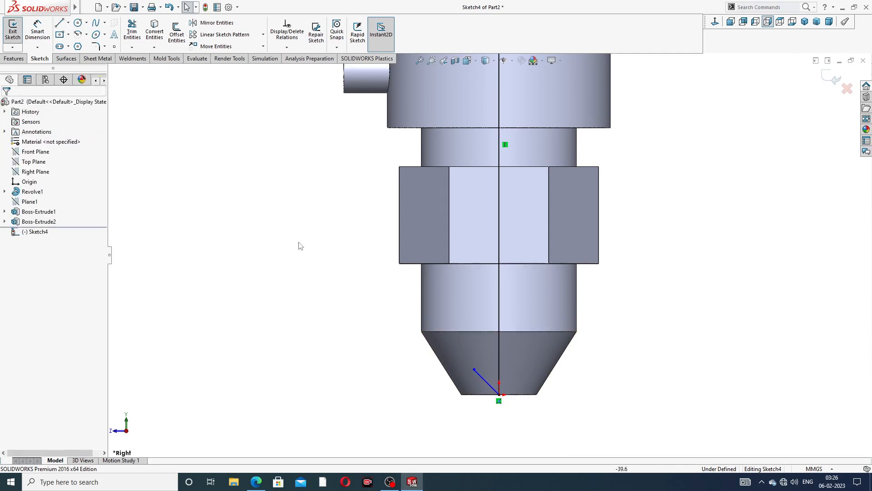
pyautogui.click(59, 23)
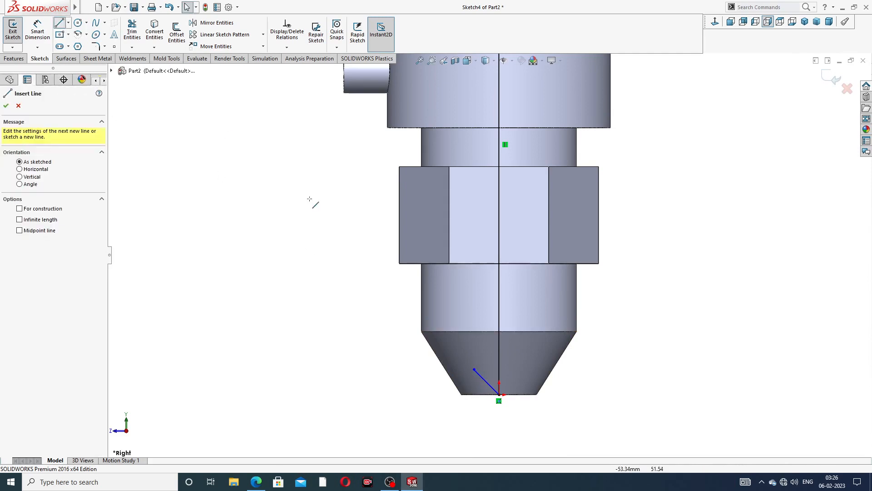
pyautogui.click(474, 368)
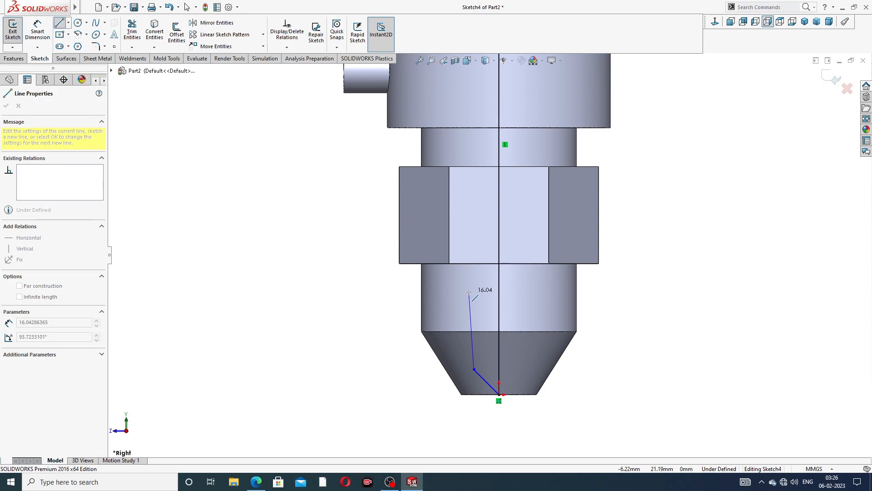
pyautogui.click(473, 331)
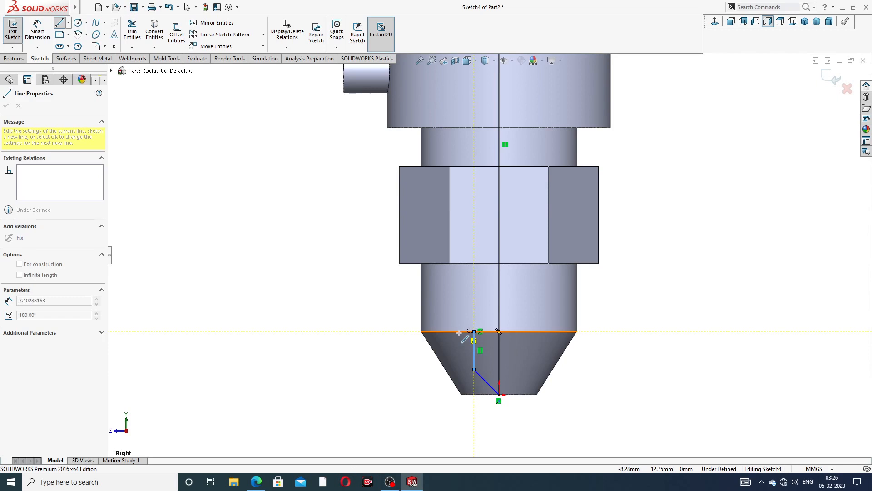
# Continue the bore profile about 3 mm outward along the cone's upper edge and 42 mm vertically up to the collar's lower edge.
pyautogui.click(457, 332)
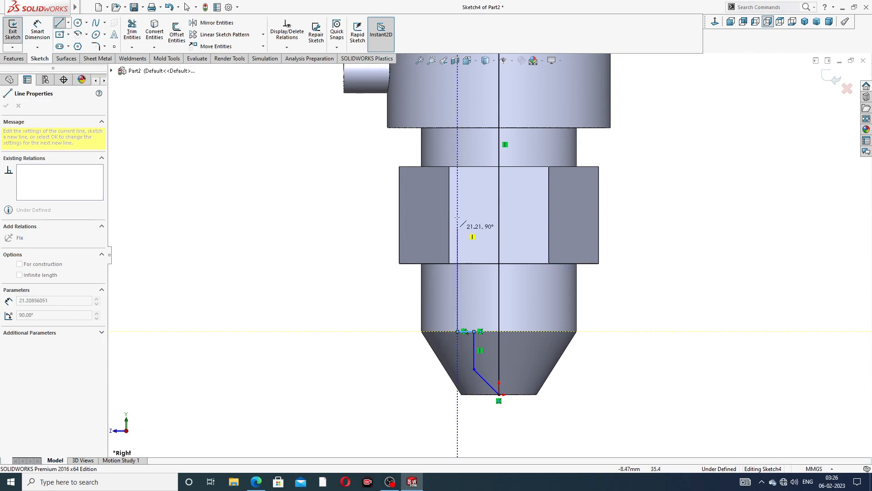
pyautogui.scroll(1, 448, 138)
pyautogui.scroll(2, 476, 168)
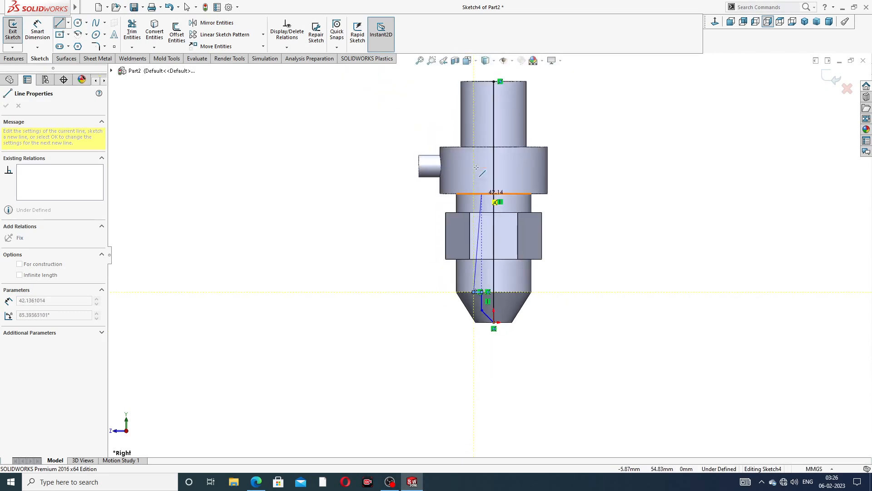
pyautogui.scroll(-3, 475, 168)
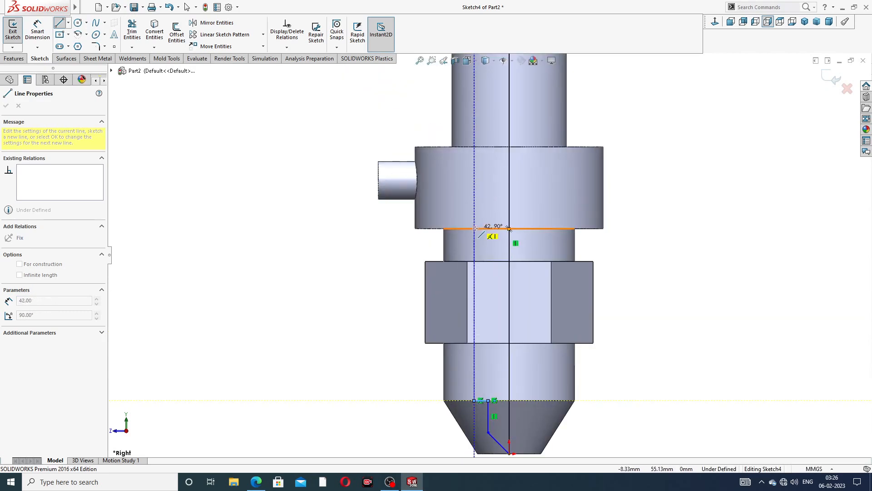
pyautogui.click(474, 229)
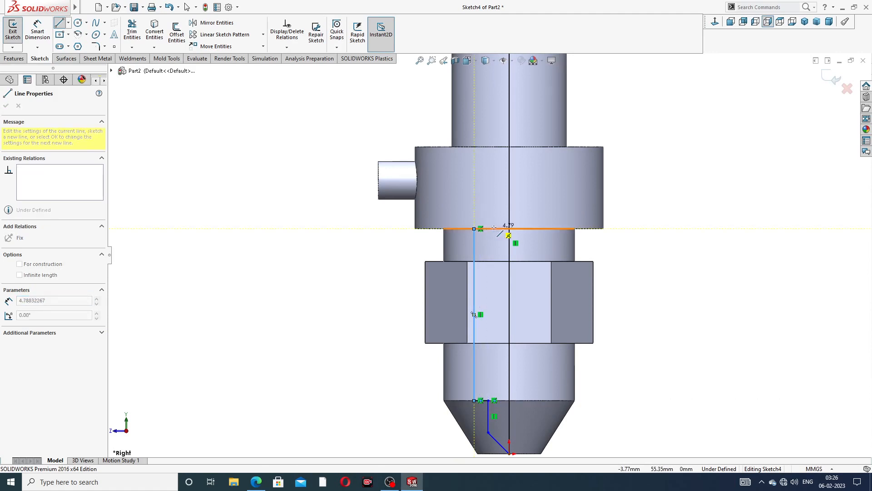
# Sketch the stepped chamber profile inside the collar: about 4.8 mm inward, a short rise, 10.2 mm outward, 15.1 mm up and 6.2 mm inward.
pyautogui.click(494, 229)
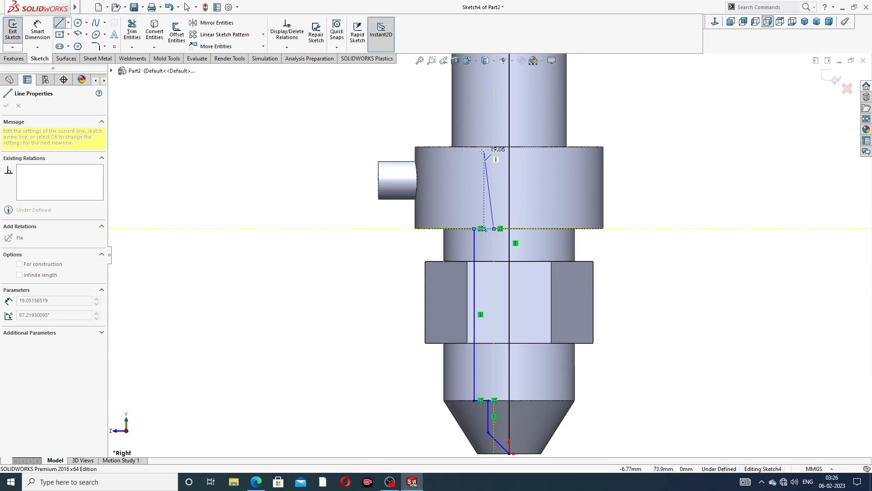
pyautogui.click(494, 209)
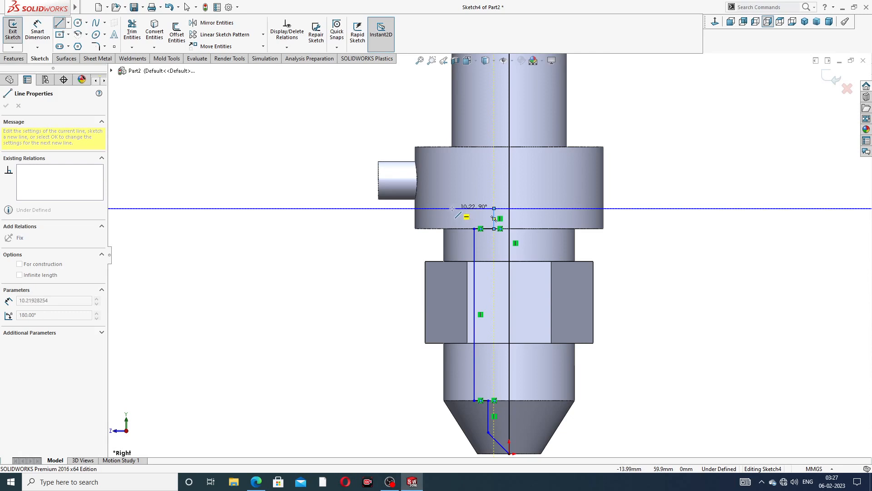
pyautogui.click(451, 208)
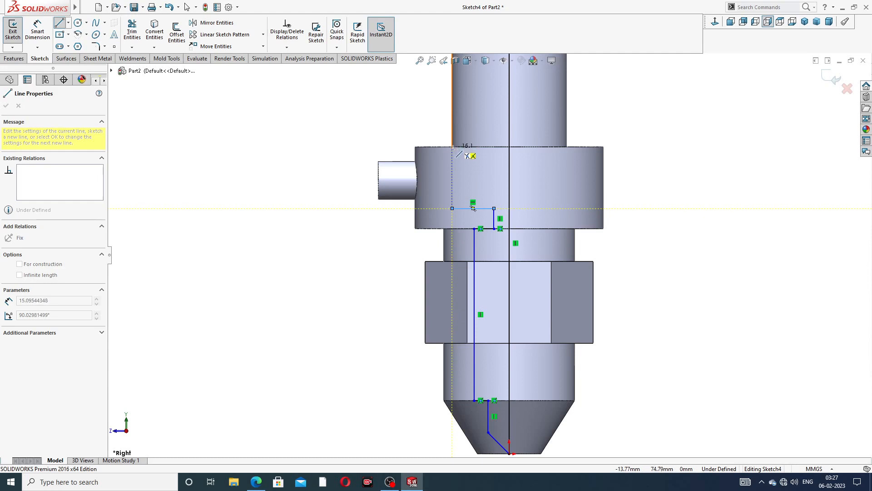
pyautogui.click(452, 147)
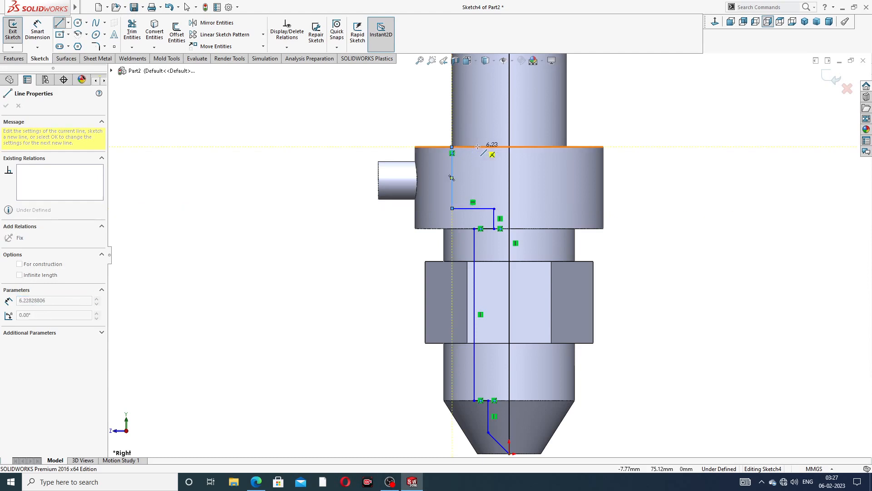
pyautogui.click(478, 147)
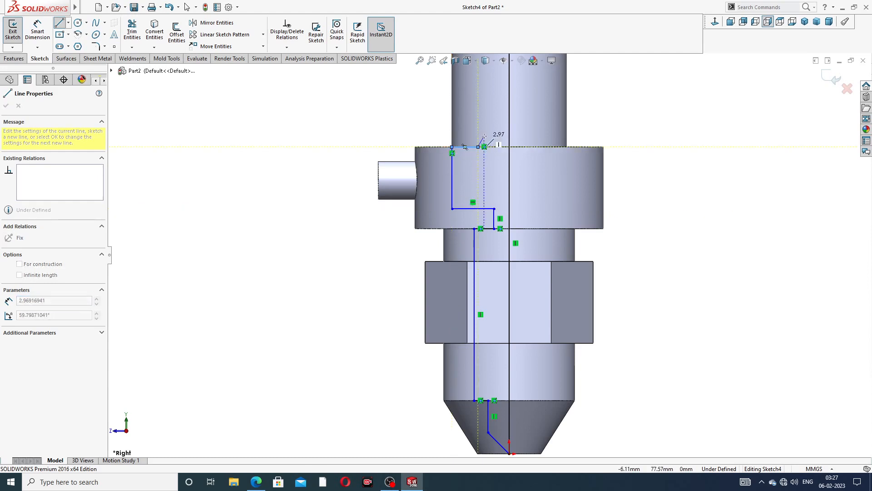
# Extend the profile 28 mm vertically to the nozzle's top edge and close it with a horizontal line about 7.7 mm long to the axis.
pyautogui.scroll(4, 489, 255)
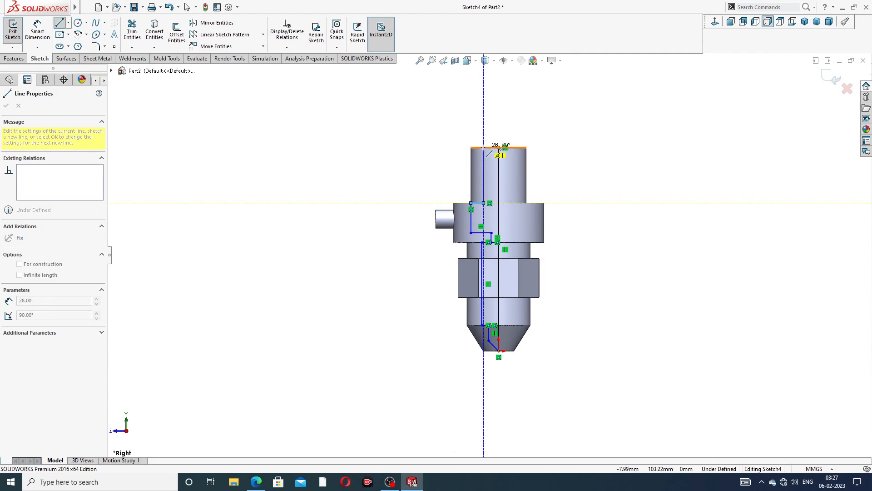
pyautogui.scroll(-5, 499, 148)
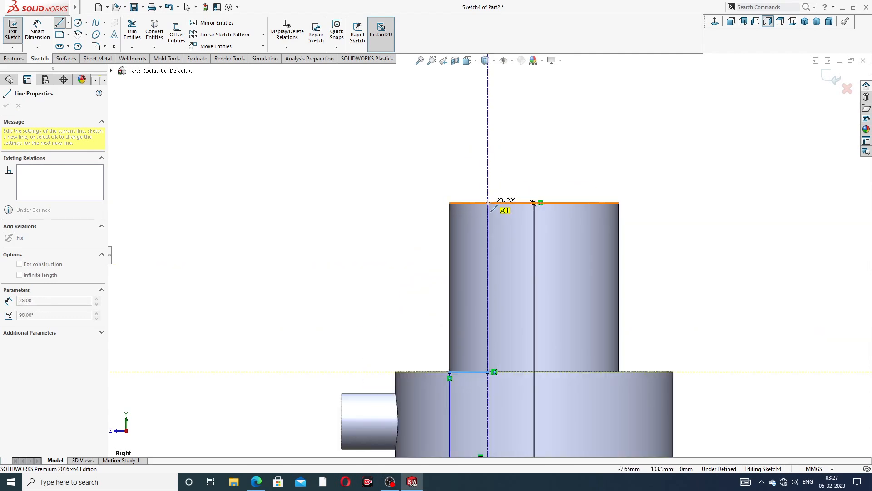
pyautogui.click(488, 202)
pyautogui.doubleClick(534, 203)
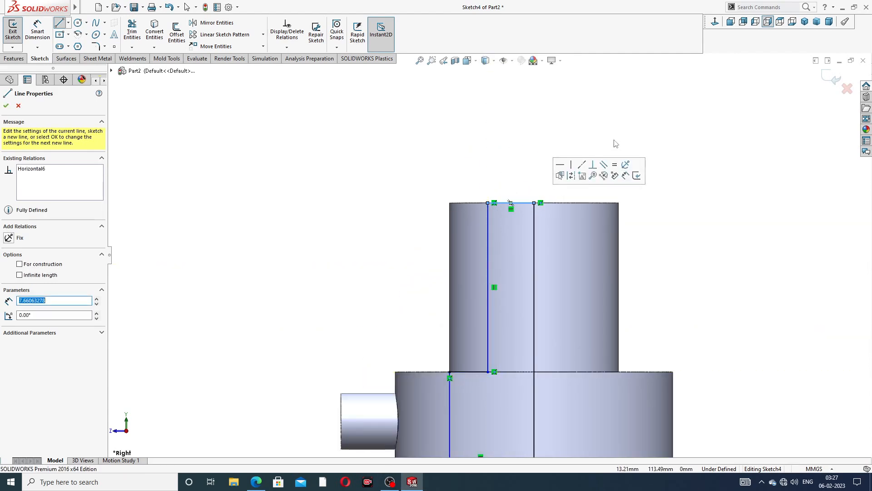
pyautogui.rightClick(618, 141)
pyautogui.click(631, 146)
pyautogui.scroll(4, 489, 255)
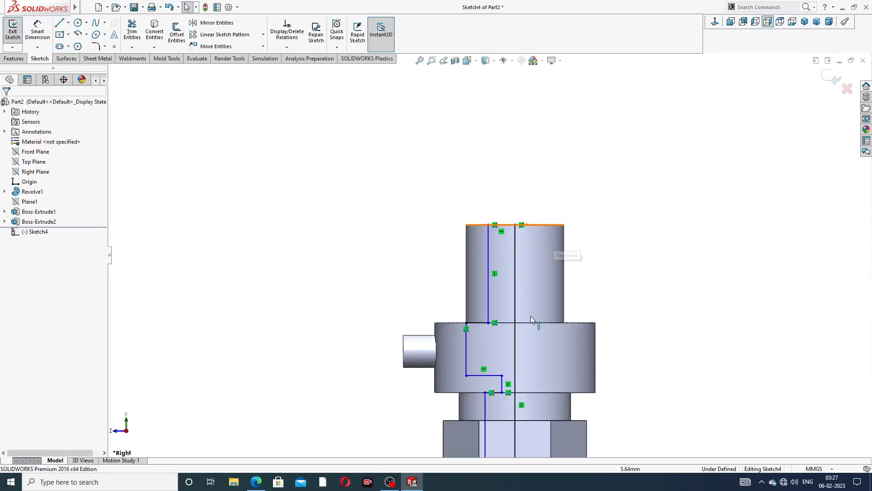
# Make the chamber's outer vertical line inside the collar collinear with the upper cylinder's silhouette edge.
pyautogui.scroll(3, 530, 315)
pyautogui.scroll(-8, 503, 348)
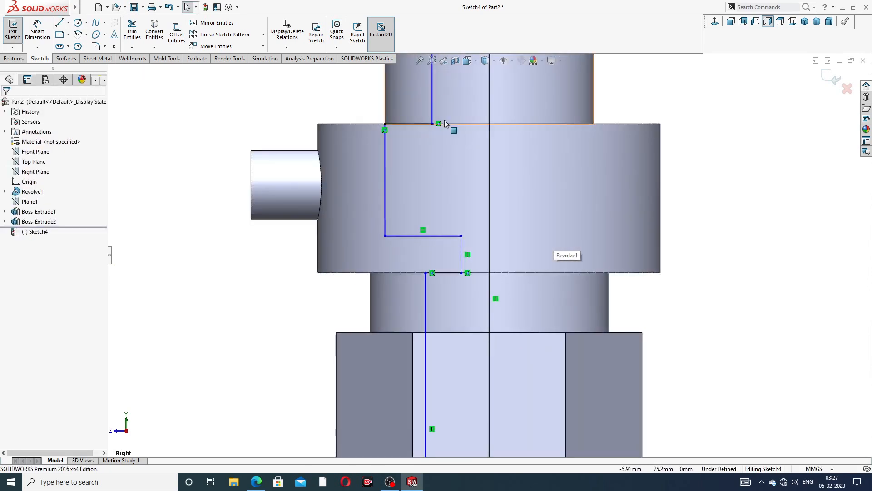
pyautogui.scroll(3, 444, 136)
pyautogui.scroll(-3, 440, 193)
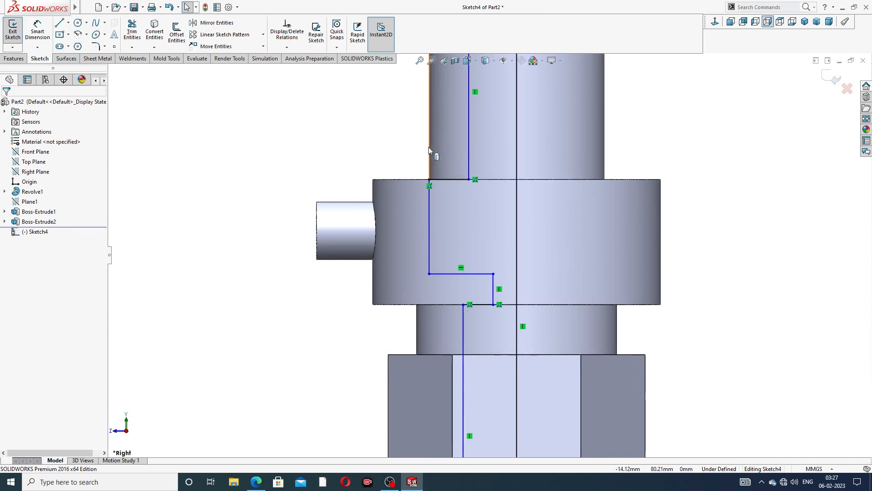
pyautogui.click(430, 197)
pyautogui.keyDown('ctrl'); pyautogui.click(456, 180); pyautogui.keyUp('ctrl')
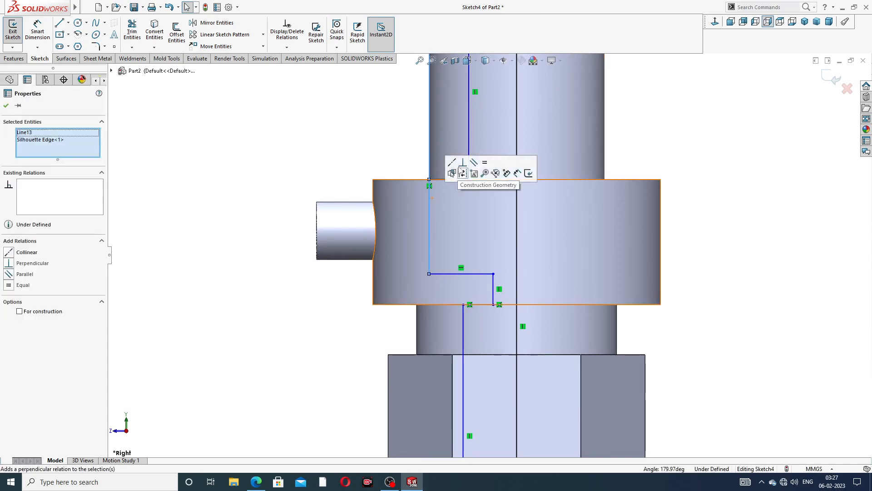
pyautogui.click(452, 162)
pyautogui.click(698, 139)
pyautogui.scroll(4, 666, 206)
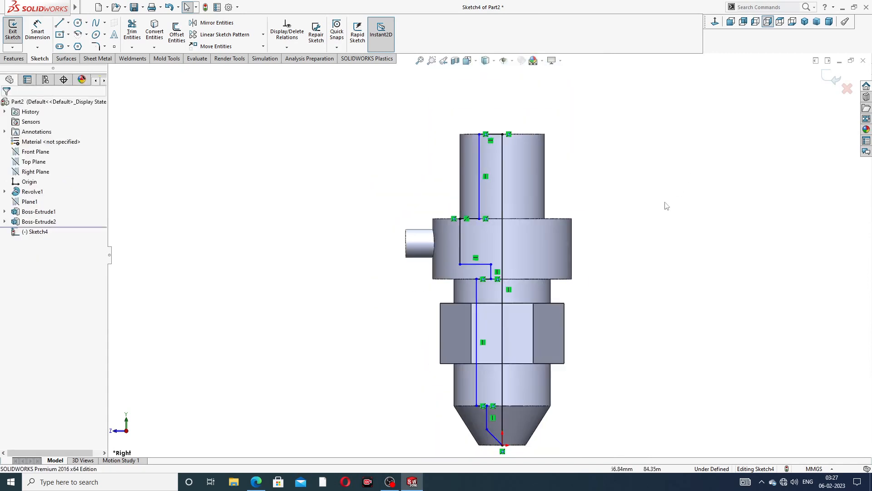
# Make the long vertical bore line below the collar collinear with the chamber's outer vertical line.
pyautogui.scroll(-4, 492, 332)
pyautogui.click(445, 205)
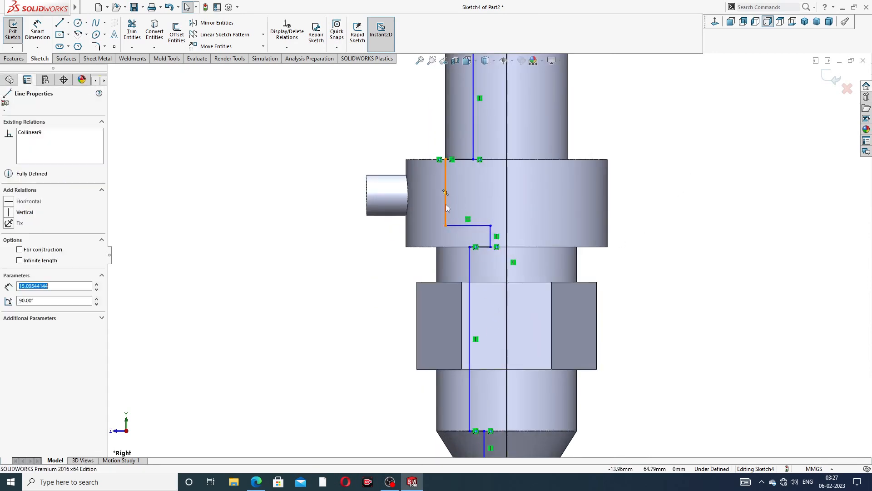
pyautogui.click(469, 298)
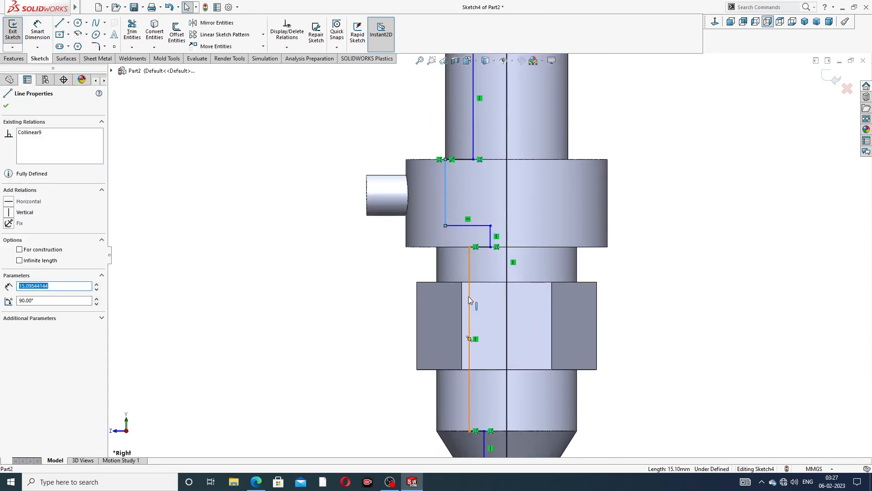
pyautogui.keyDown('ctrl'); pyautogui.click(469, 296); pyautogui.keyUp('ctrl')
pyautogui.click(515, 258)
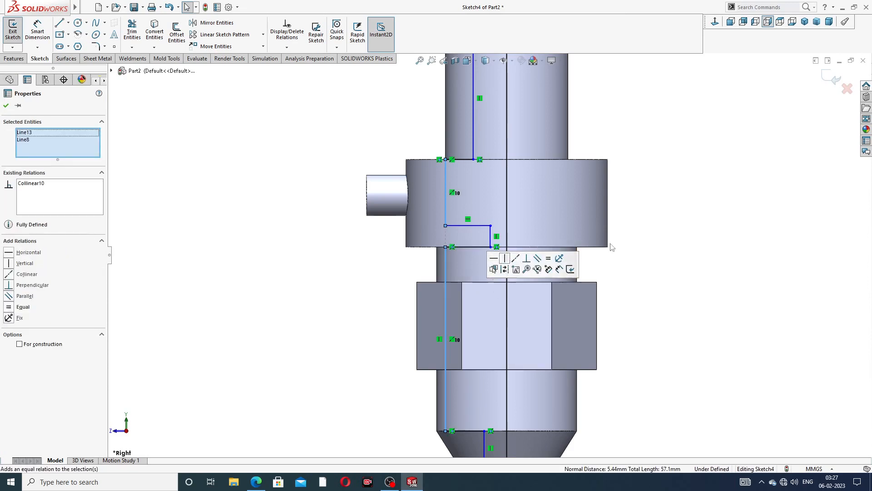
pyautogui.click(672, 241)
# Delete the slanted line that joins the origin to the short vertical line in the conical tip.
pyautogui.scroll(3, 674, 243)
pyautogui.scroll(-1, 556, 318)
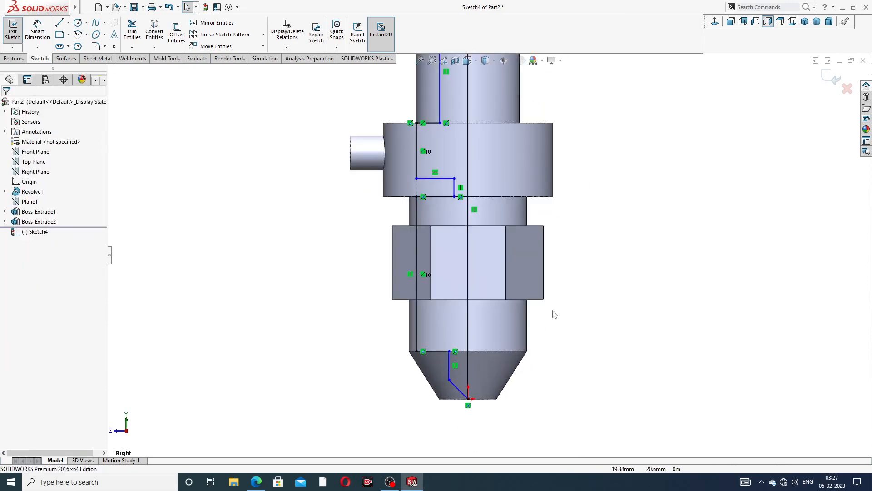
pyautogui.scroll(2, 594, 251)
pyautogui.scroll(-4, 465, 326)
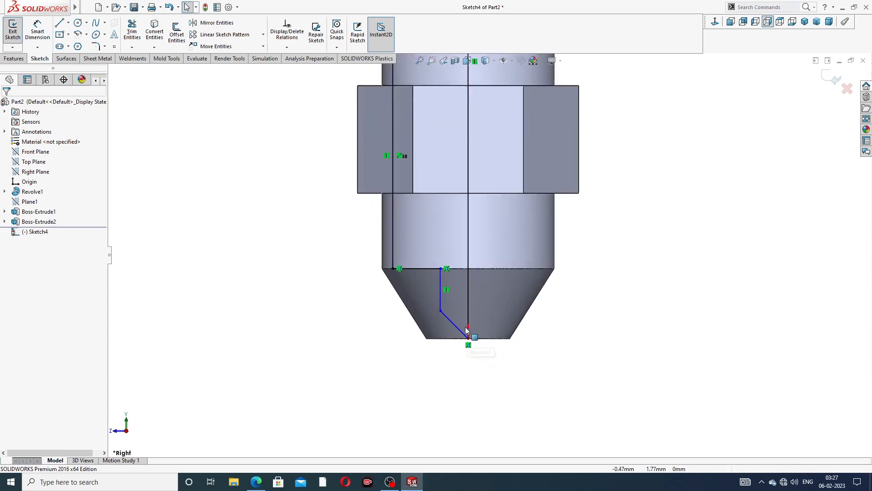
pyautogui.scroll(-1, 465, 326)
pyautogui.scroll(-3, 445, 321)
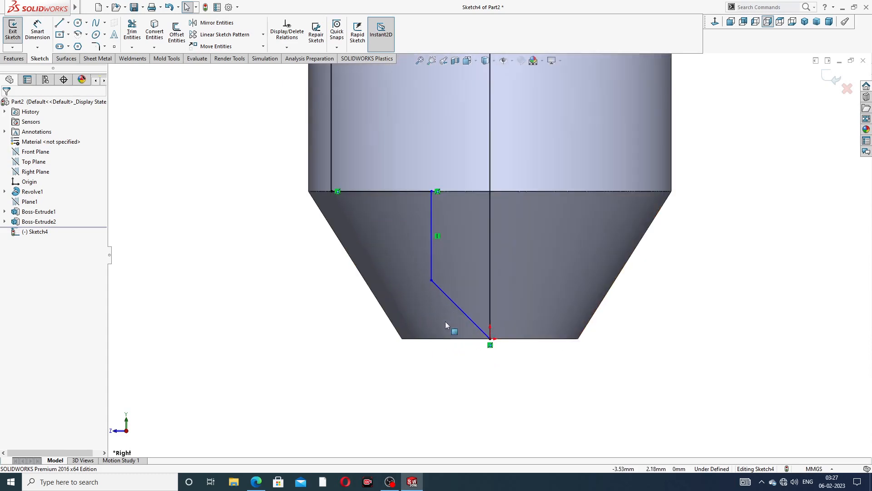
pyautogui.click(465, 304)
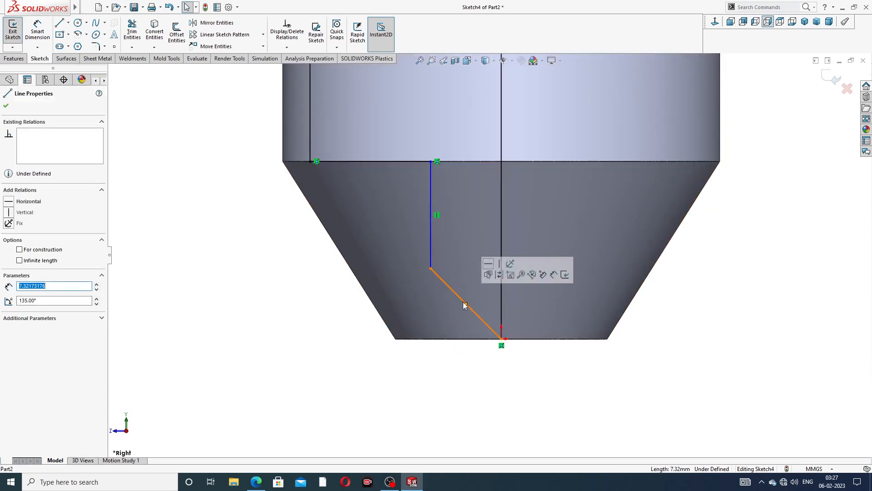
pyautogui.press('Delete')
# Sketch a slanted line about 5.8 mm long from the short vertical line to the tip's bottom edge, and a 2.5 mm horizontal line to the origin.
pyautogui.click(59, 23)
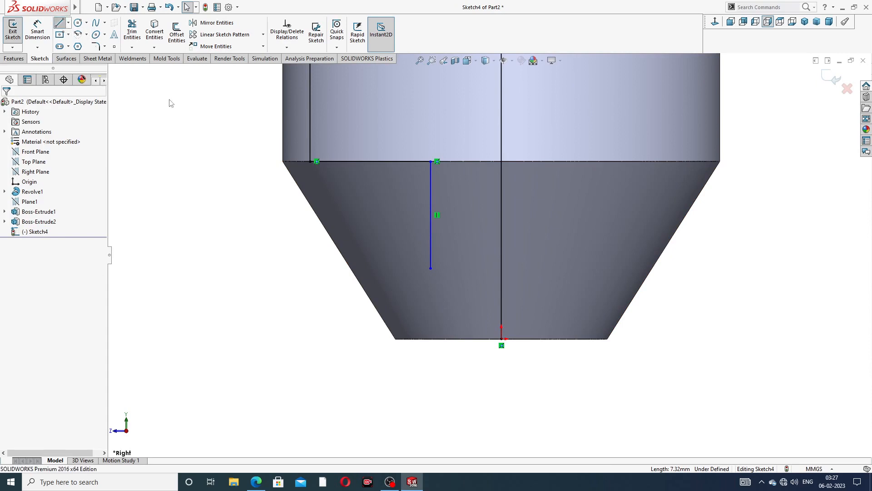
pyautogui.click(430, 268)
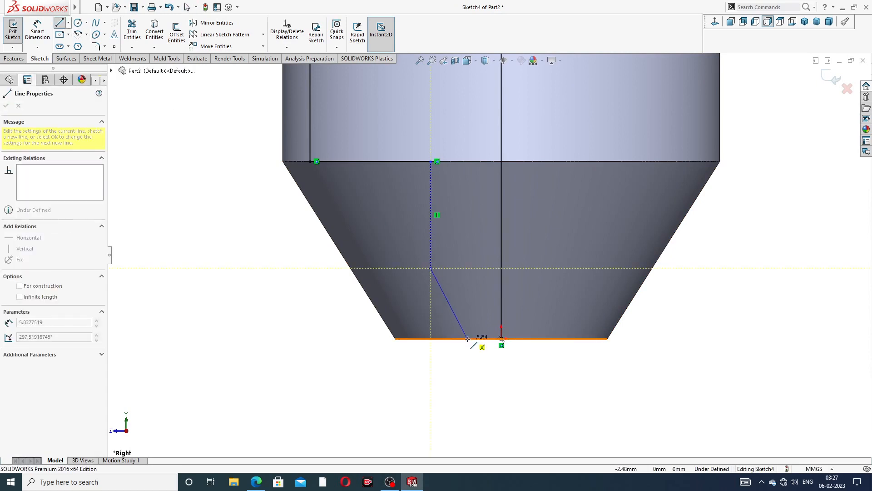
pyautogui.click(468, 338)
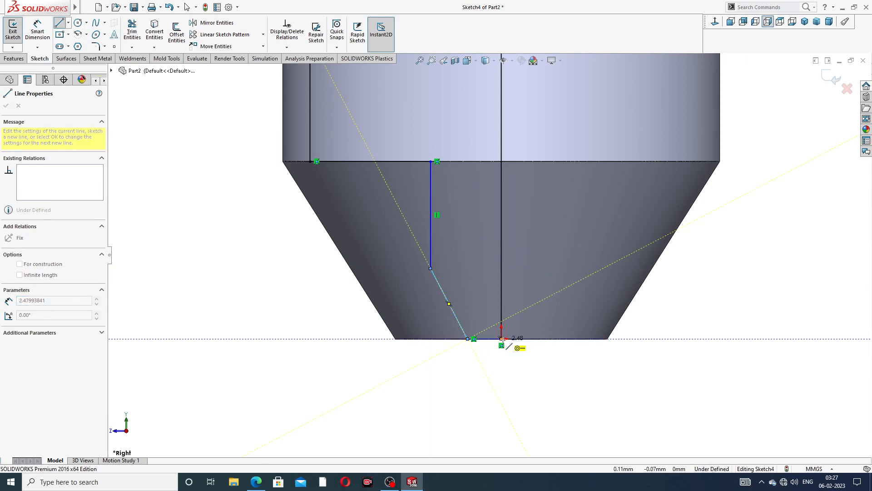
pyautogui.rightClick(719, 240)
pyautogui.click(745, 247)
pyautogui.scroll(-2, 511, 330)
pyautogui.scroll(-5, 501, 328)
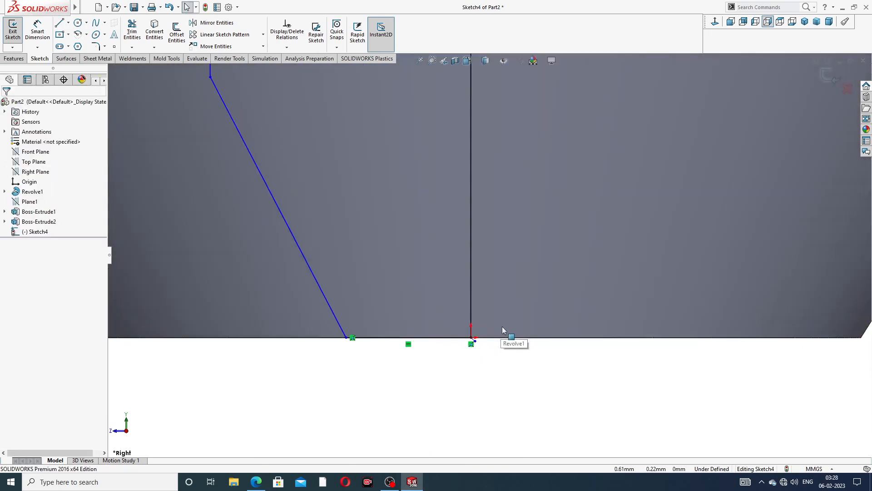
# Delete the stray short slanted line running down from the origin outside the tip.
pyautogui.click(326, 319)
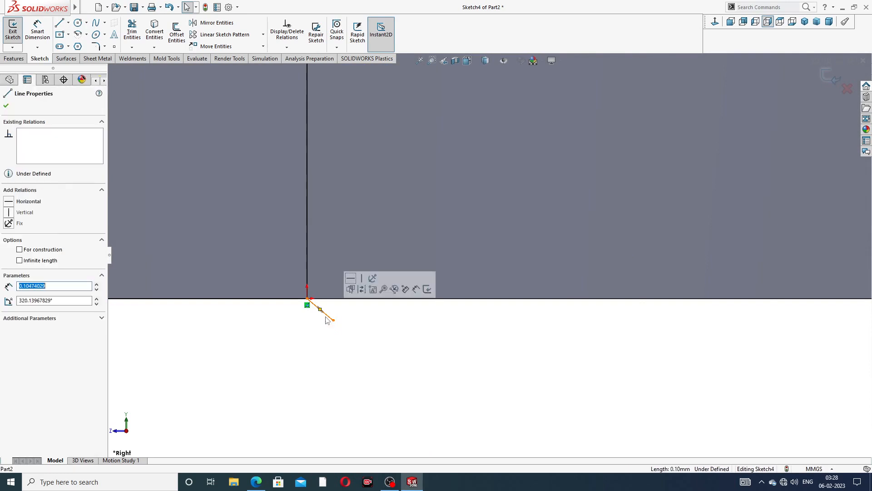
pyautogui.press('Delete')
pyautogui.scroll(5, 366, 331)
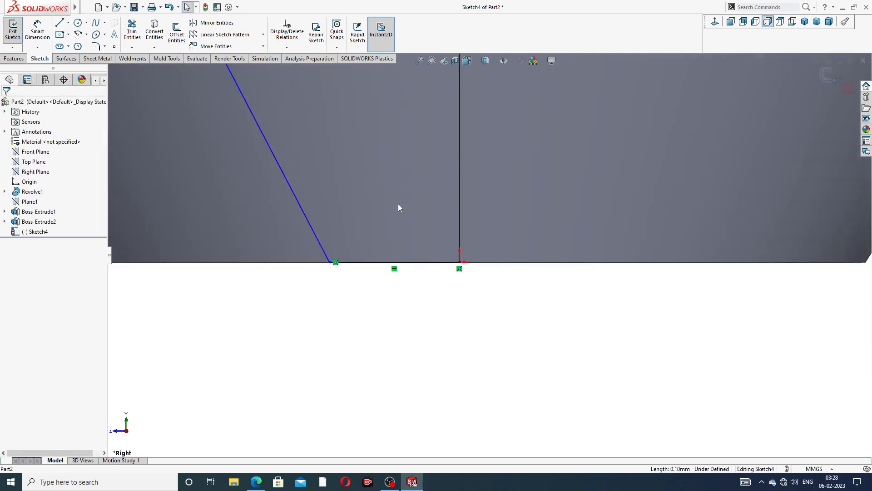
pyautogui.scroll(6, 463, 139)
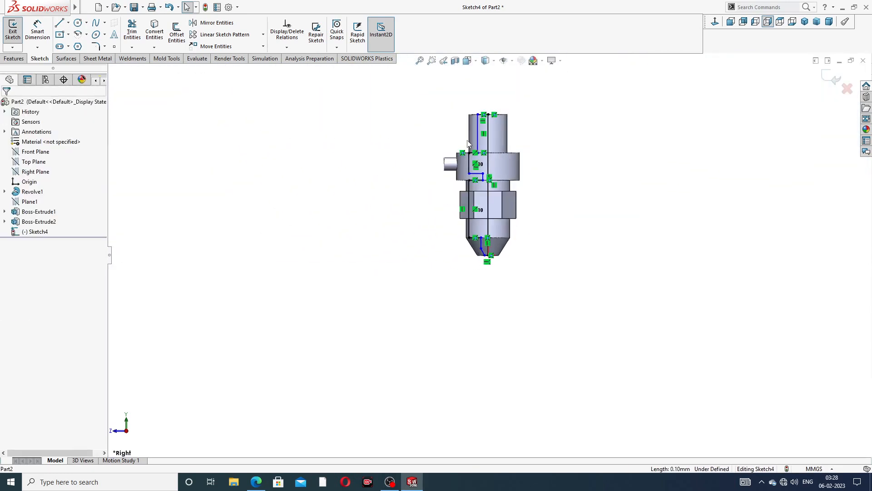
pyautogui.scroll(-2, 499, 141)
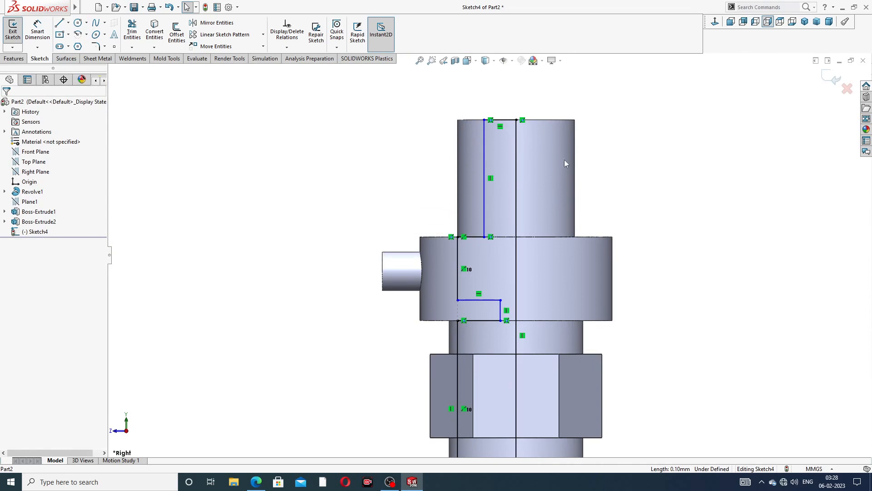
pyautogui.click(37, 31)
pyautogui.scroll(-3, 516, 97)
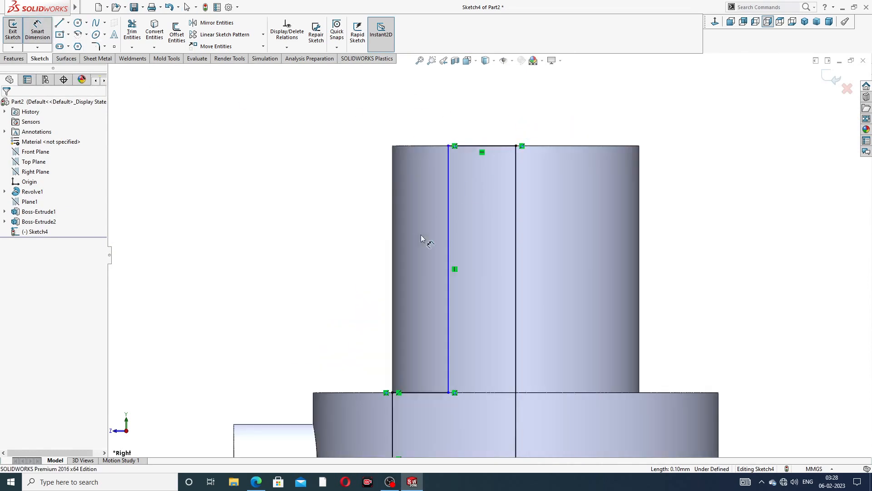
pyautogui.click(256, 482)
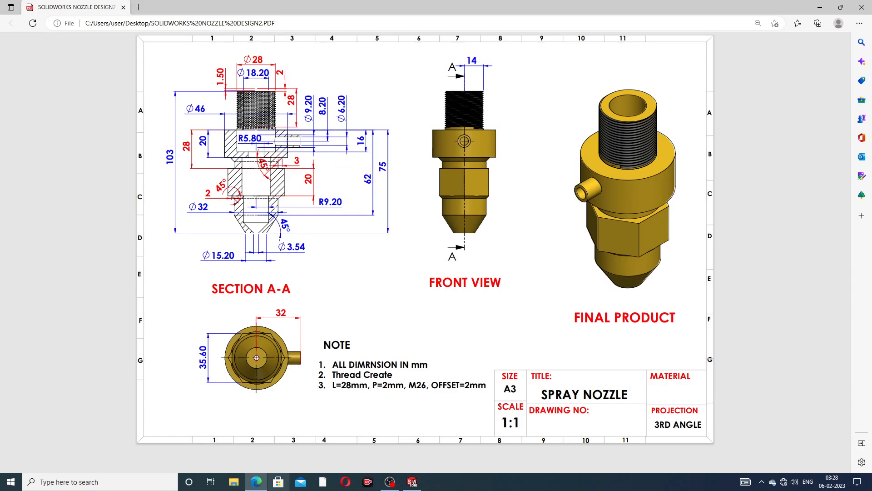
pyautogui.click(257, 481)
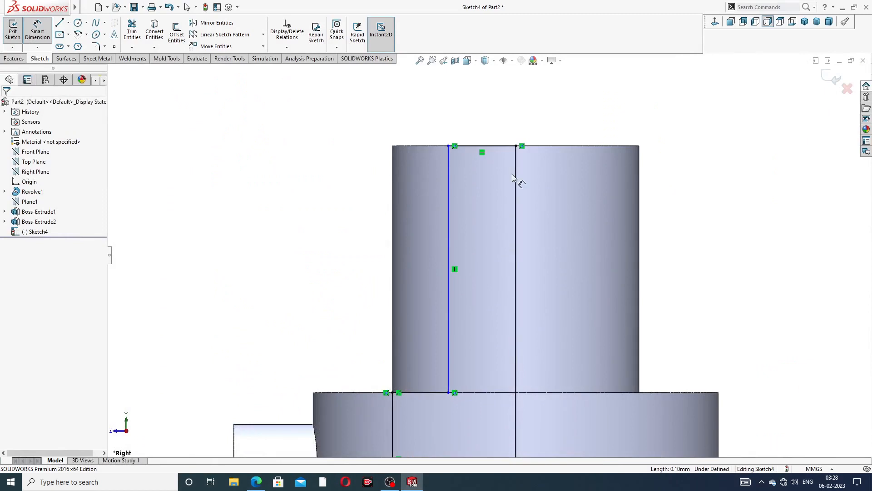
pyautogui.scroll(-2, 505, 159)
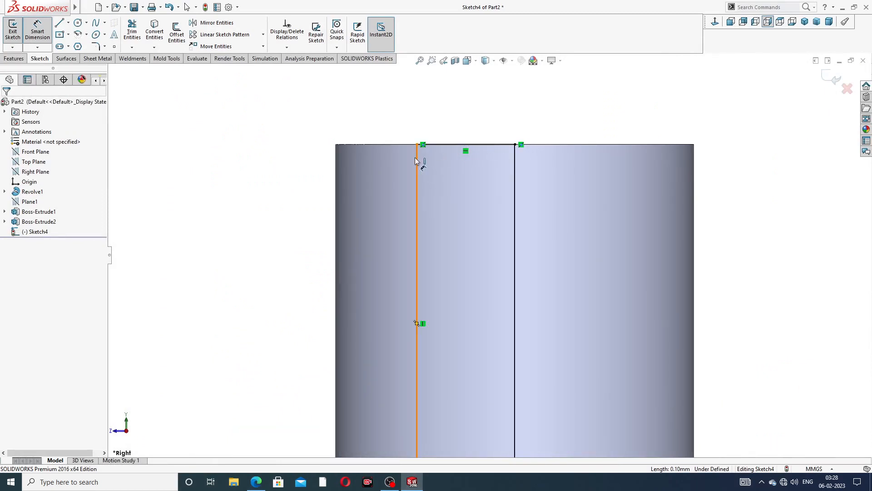
pyautogui.click(417, 144)
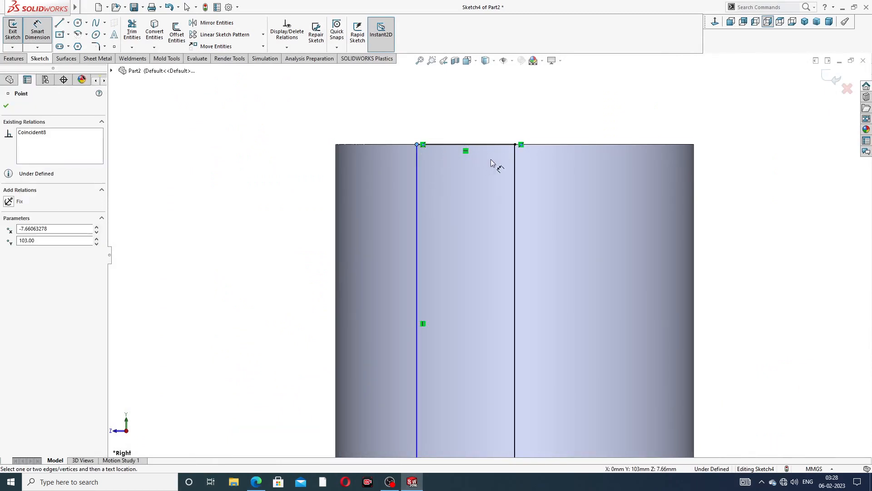
pyautogui.click(515, 159)
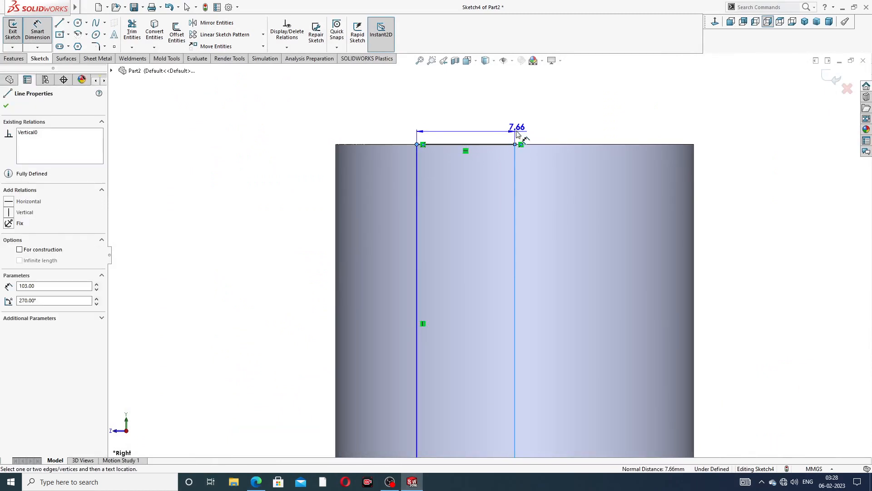
pyautogui.press('Escape')
pyautogui.rightClick(555, 126)
pyautogui.click(573, 118)
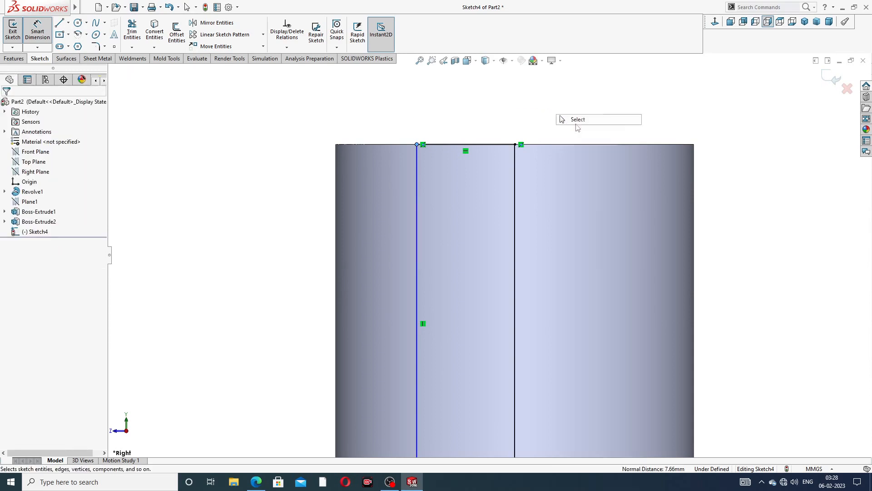
# Convert the profile's long vertical centre line to construction geometry.
pyautogui.click(515, 160)
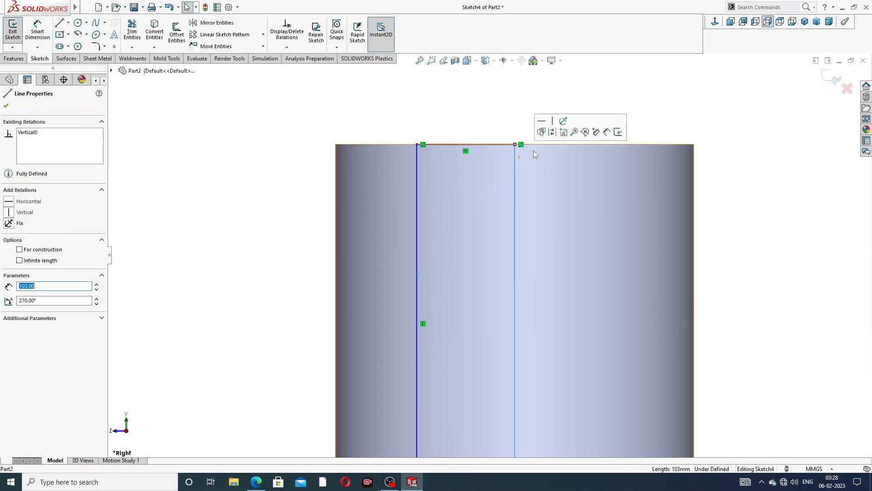
pyautogui.click(552, 132)
# Try to dimension the upper bore line's distance from the construction centreline as a radius, and delete that dimension.
pyautogui.click(37, 31)
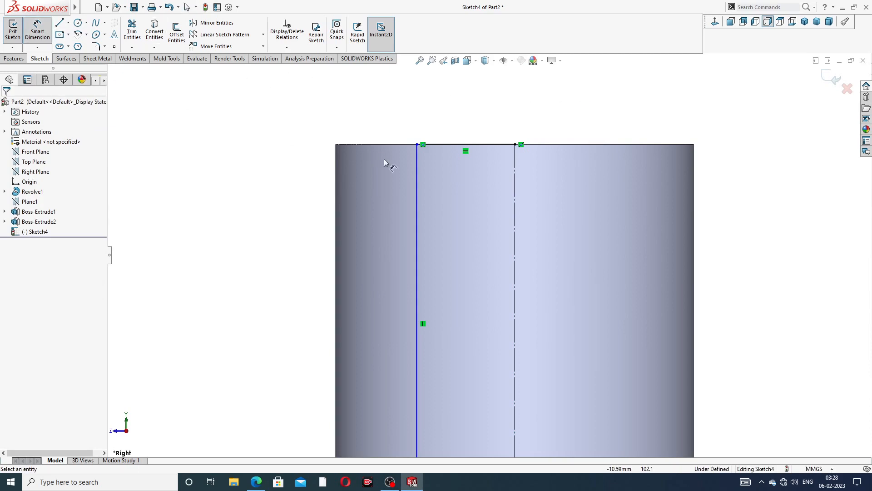
pyautogui.click(417, 144)
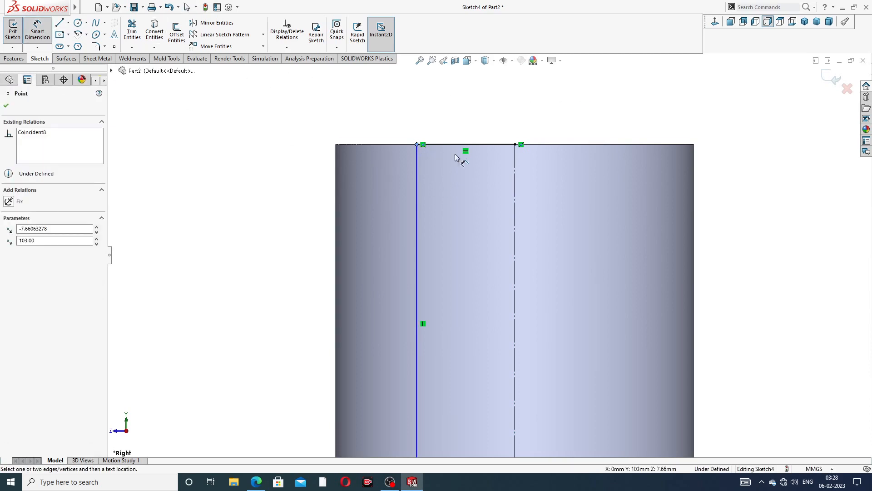
pyautogui.click(516, 158)
pyautogui.click(514, 121)
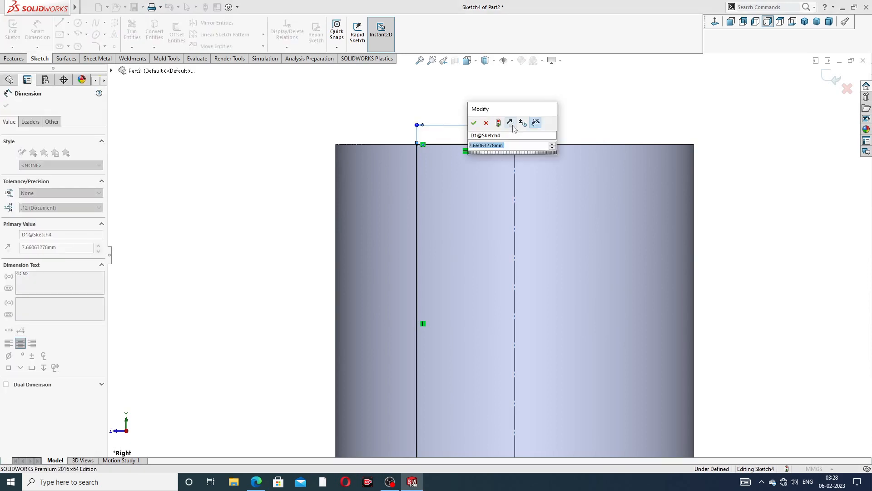
pyautogui.click(486, 123)
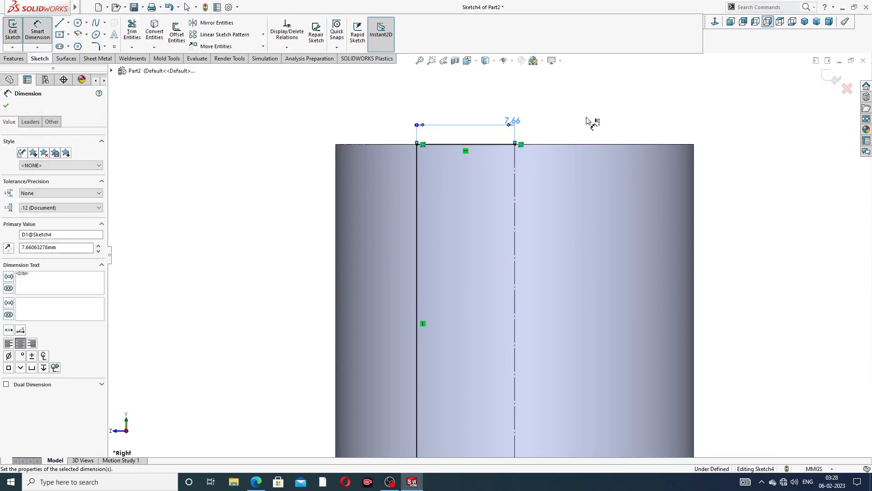
pyautogui.press('Delete')
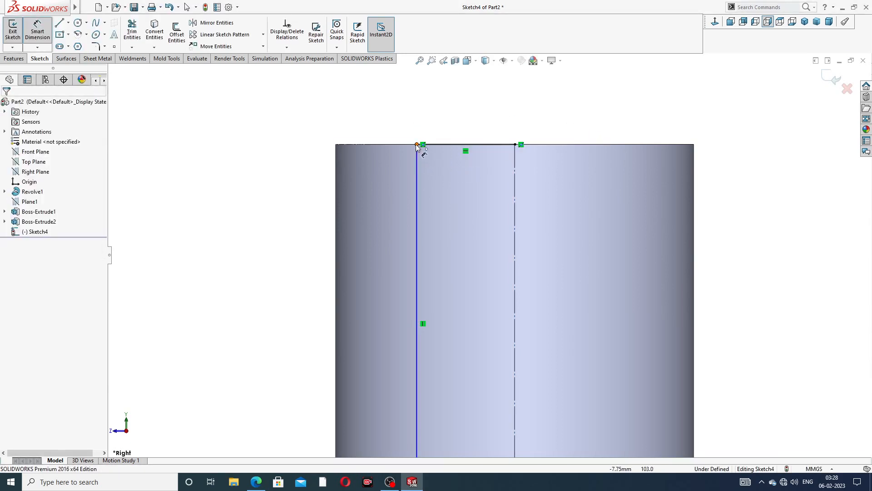
# Dimension the upper bore line's top endpoint across the construction centreline as an 18.2 mm diameter.
pyautogui.click(417, 145)
pyautogui.click(515, 165)
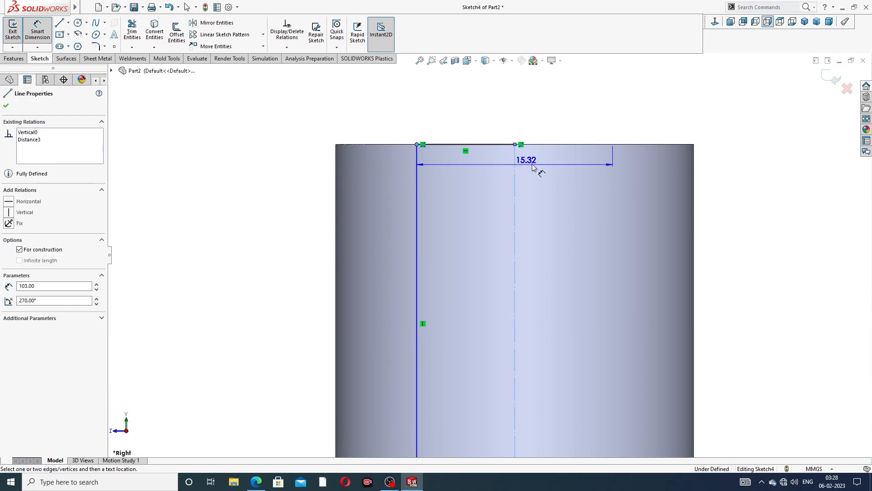
pyautogui.click(559, 125)
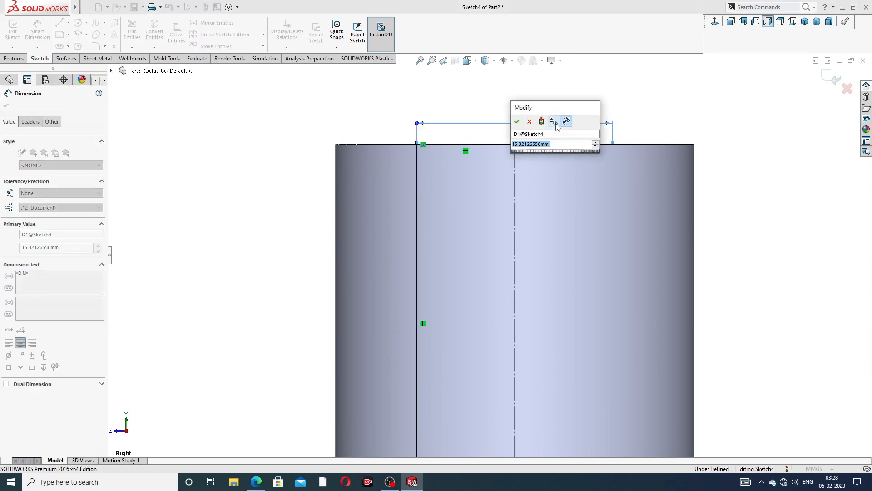
pyautogui.write('18.3')
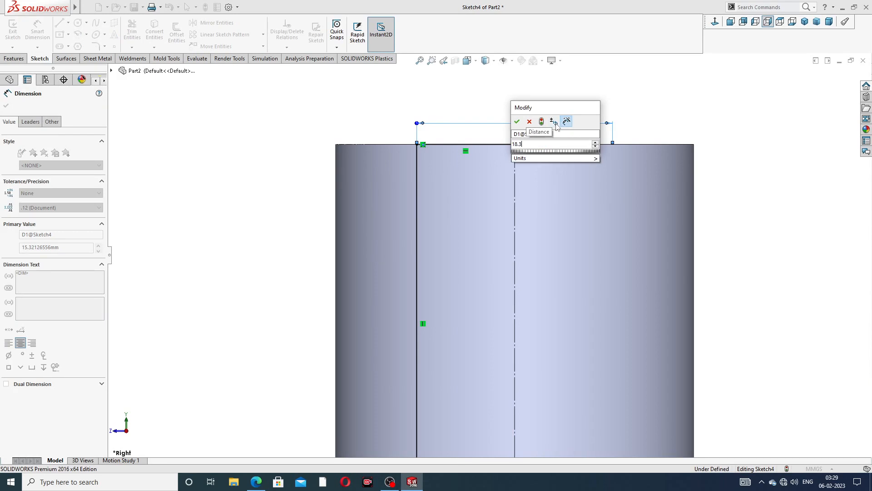
pyautogui.press('BackSpace')
pyautogui.write('2')
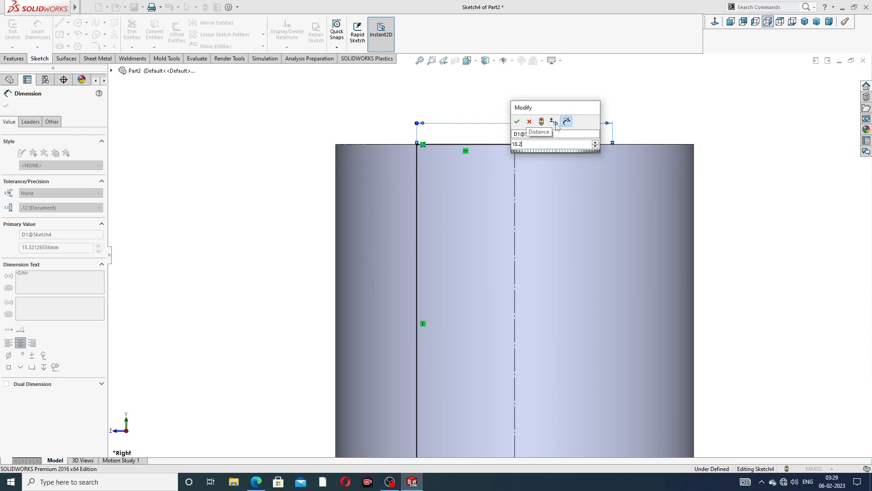
pyautogui.press('Return')
pyautogui.click(652, 108)
# Dimension the short vertical line near the collar's lower edge across the construction centreline as a 5.7 mm diameter.
pyautogui.scroll(5, 529, 241)
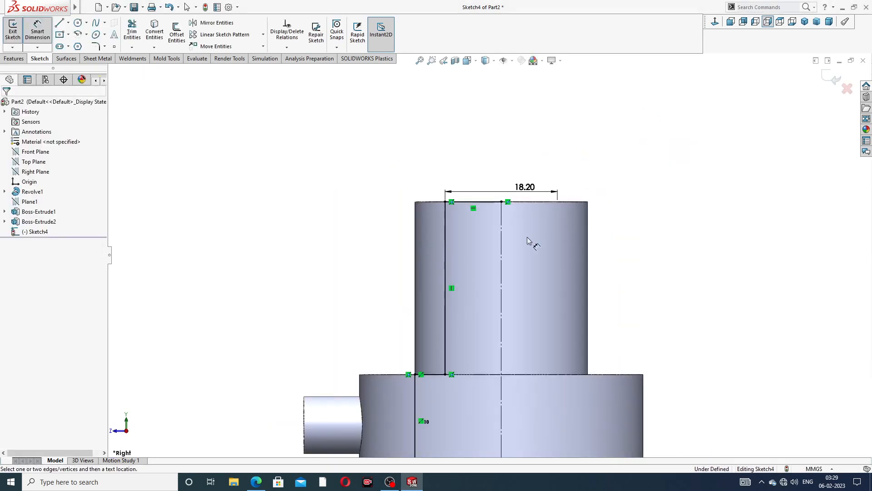
pyautogui.scroll(-5, 509, 265)
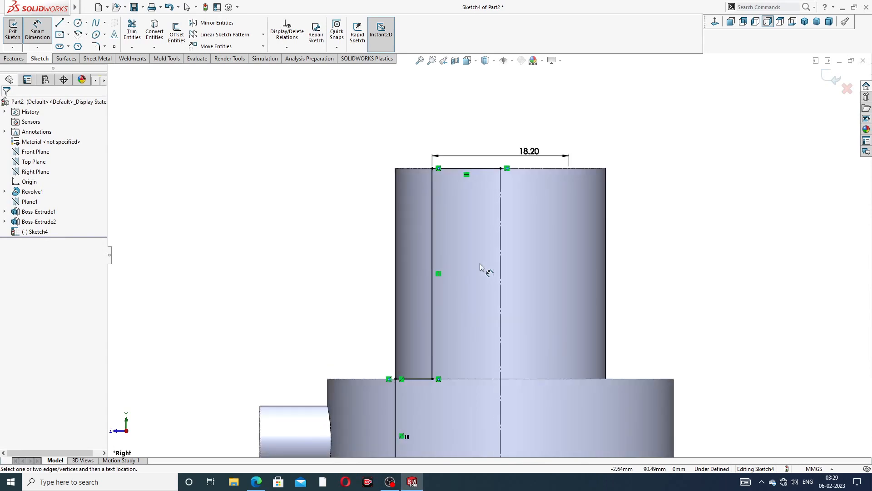
pyautogui.click(254, 483)
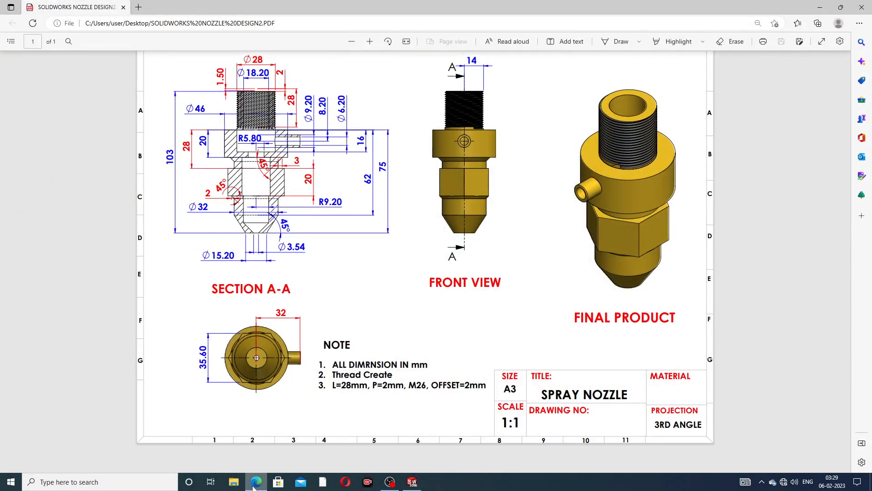
pyautogui.click(255, 483)
pyautogui.scroll(-3, 439, 342)
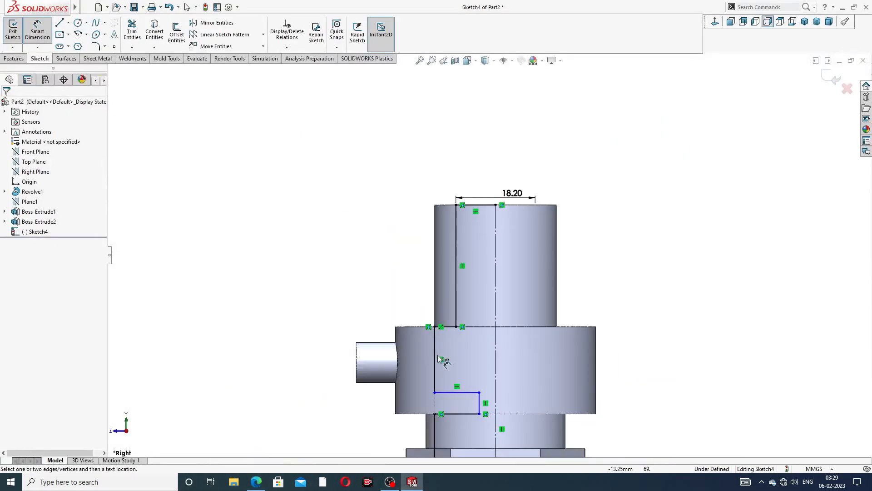
pyautogui.scroll(3, 439, 357)
pyautogui.scroll(-3, 500, 370)
pyautogui.scroll(5, 518, 347)
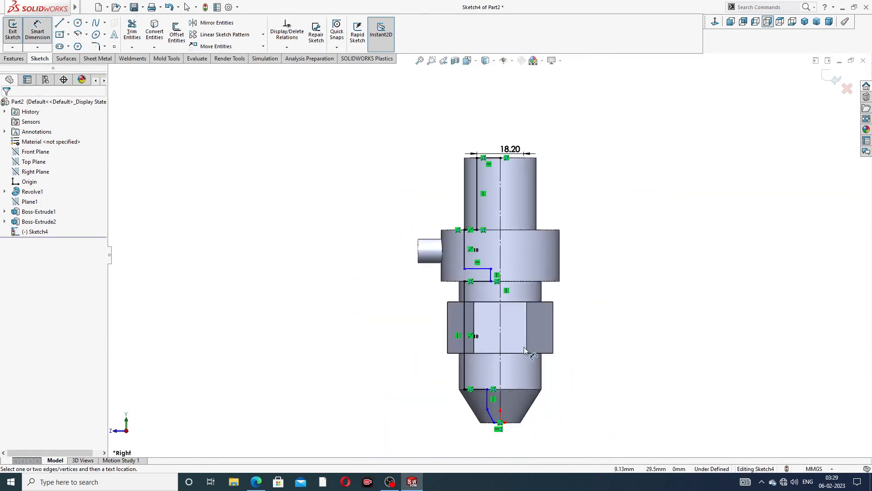
pyautogui.scroll(-2, 525, 349)
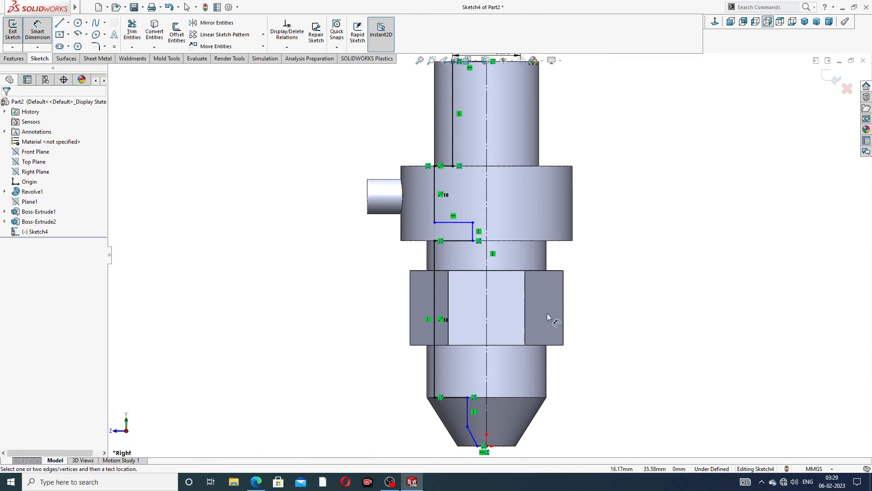
pyautogui.scroll(-2, 476, 234)
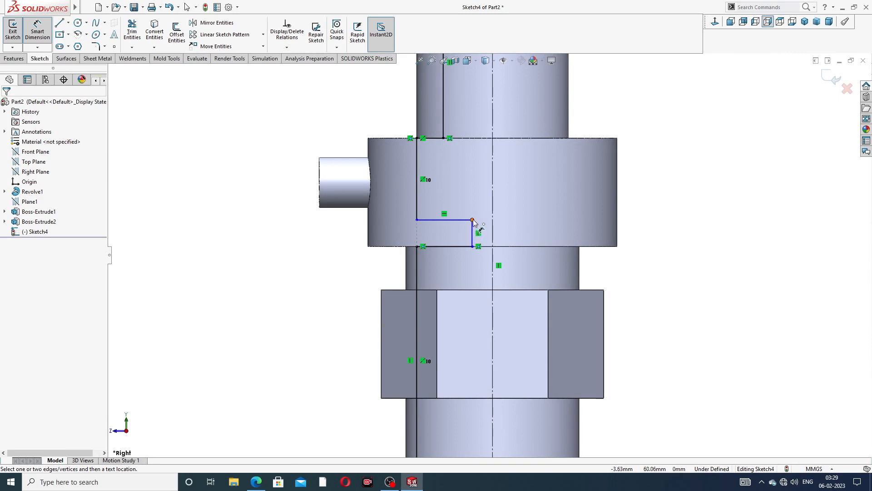
pyautogui.click(473, 228)
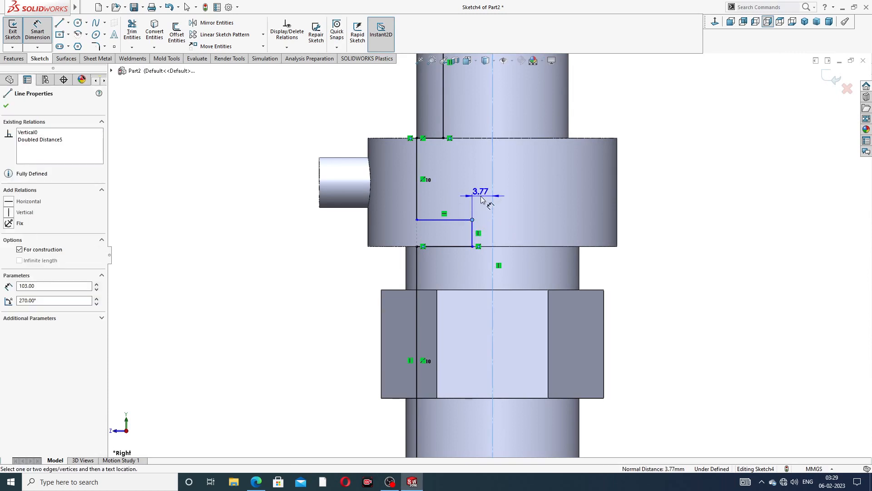
pyautogui.click(503, 194)
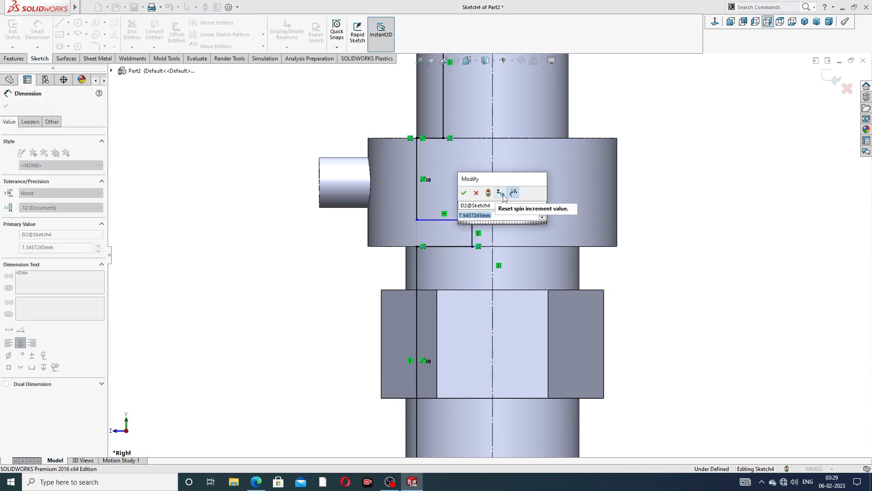
pyautogui.write('5.')
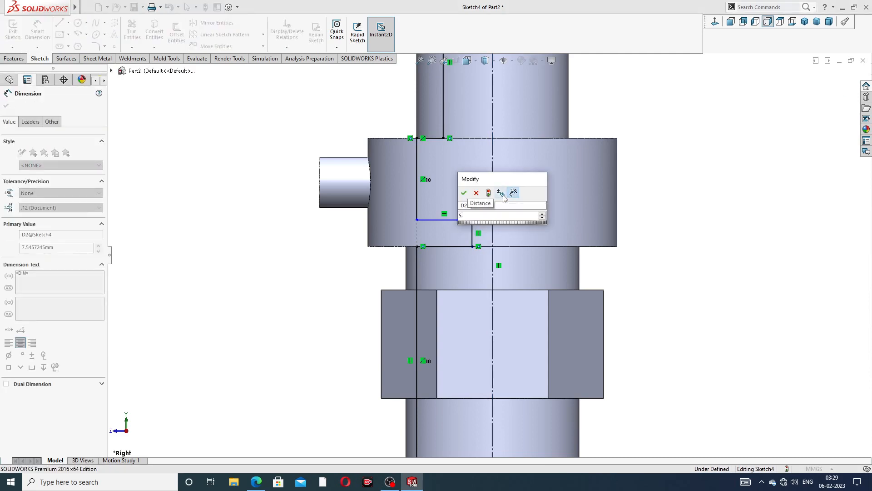
pyautogui.write('7')
pyautogui.press('Return')
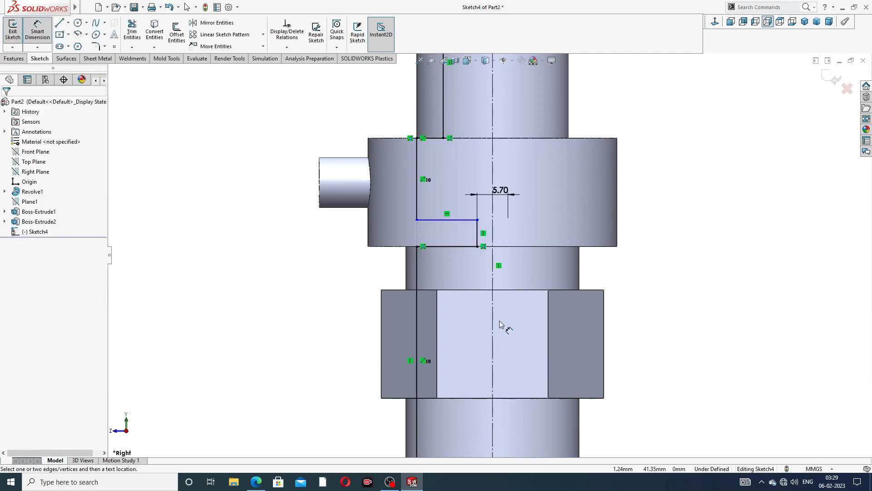
# Check the section view in the PDF drawing and set the diameter dimension near the collar's lower edge to 5.8 mm.
pyautogui.click(258, 483)
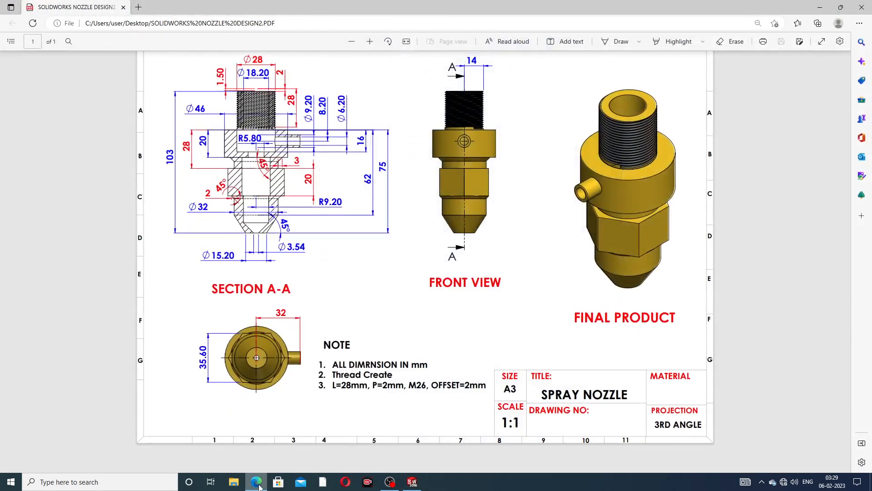
pyautogui.click(257, 483)
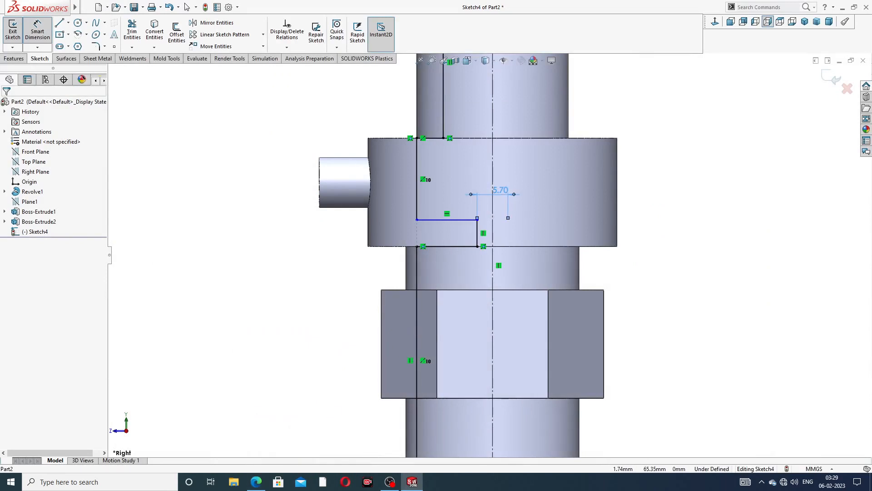
pyautogui.doubleClick(502, 195)
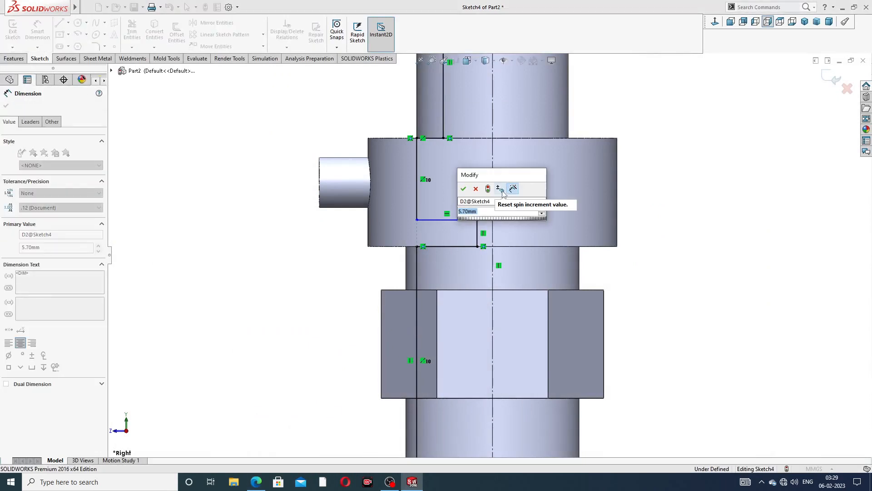
pyautogui.write('5.8')
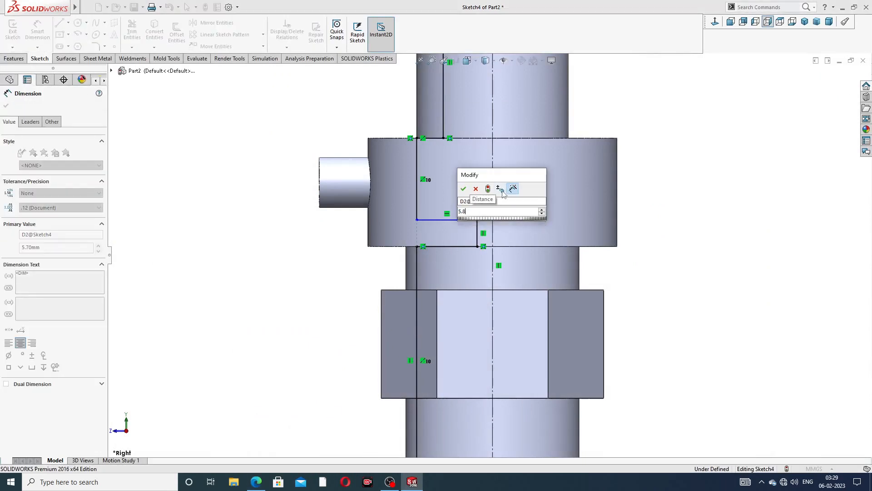
pyautogui.press('Return')
# Dimension the top endpoint of the vertical bore line in the tapered tip across the construction centreline as a 9.6 mm diameter.
pyautogui.press('f')
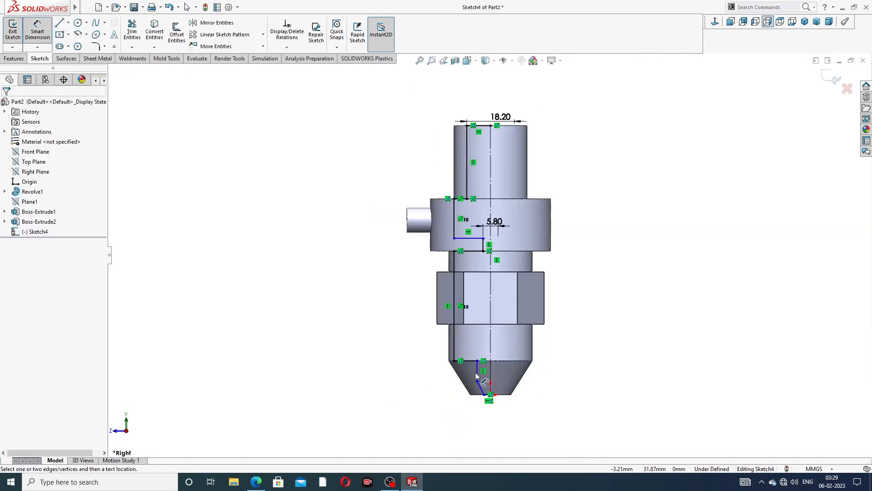
pyautogui.scroll(-6, 475, 372)
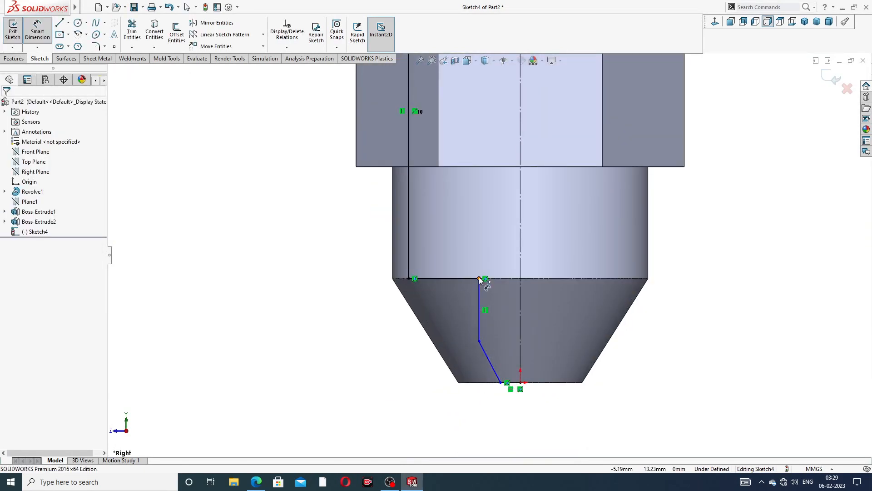
pyautogui.click(479, 279)
pyautogui.click(521, 272)
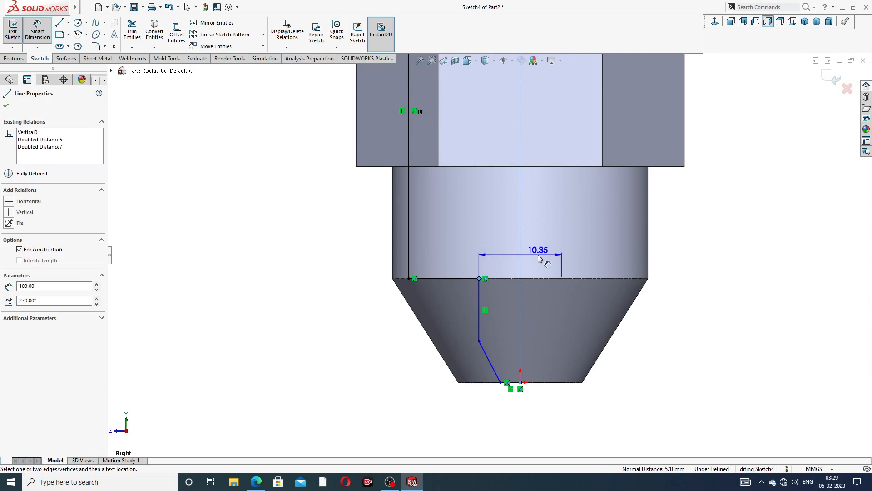
pyautogui.click(538, 257)
pyautogui.write('9')
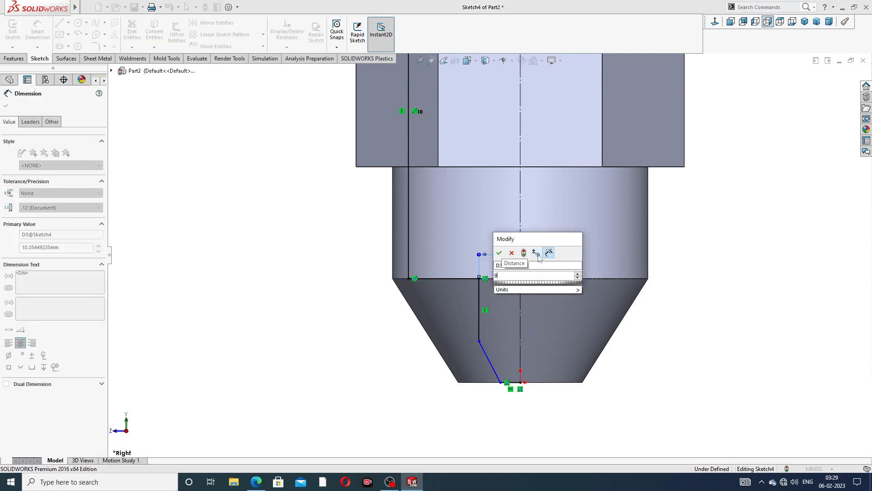
pyautogui.write('.')
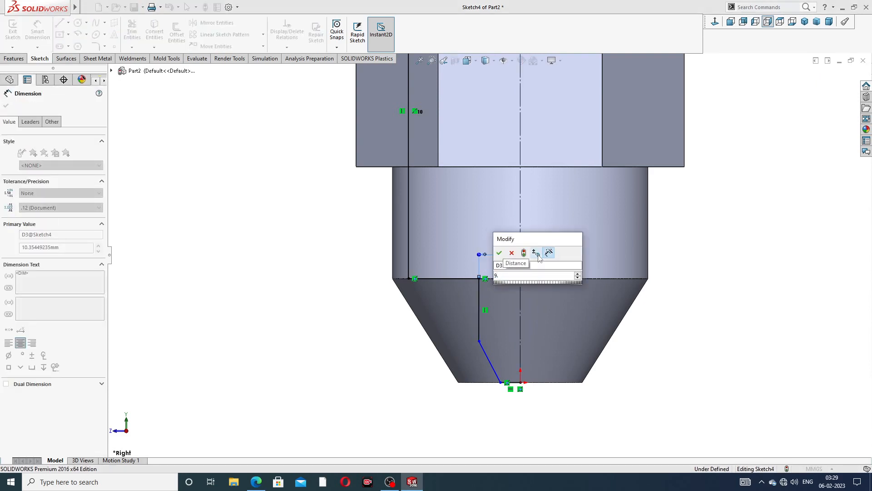
pyautogui.write('6')
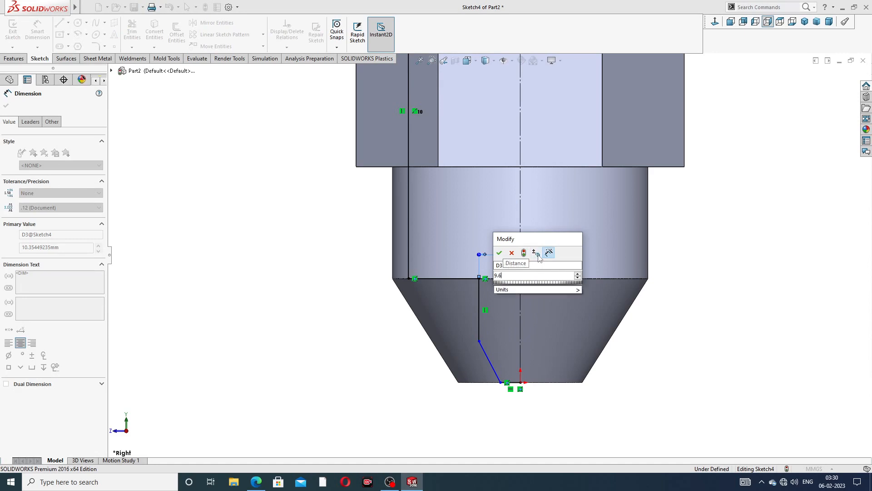
pyautogui.press('Return')
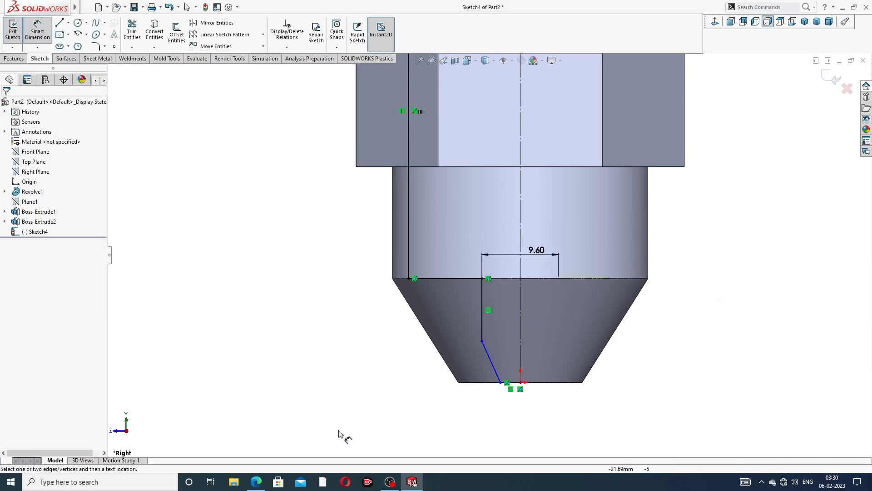
pyautogui.click(256, 482)
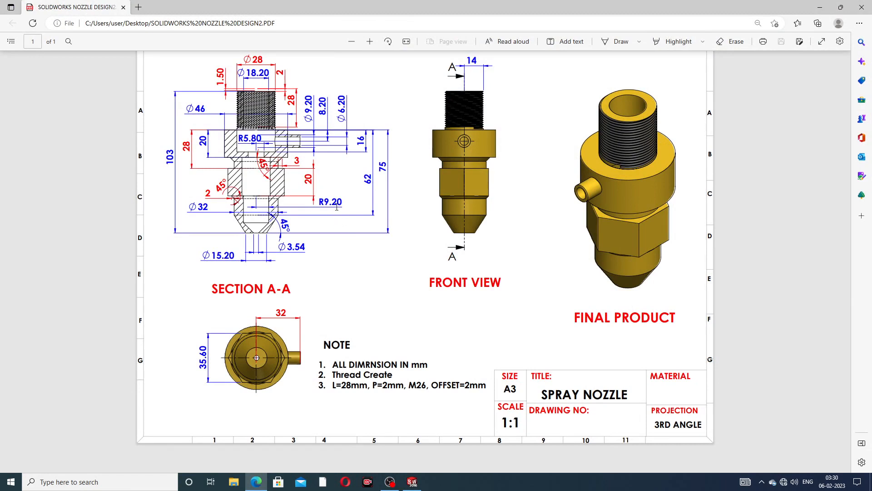
pyautogui.click(256, 481)
pyautogui.scroll(-6, 507, 376)
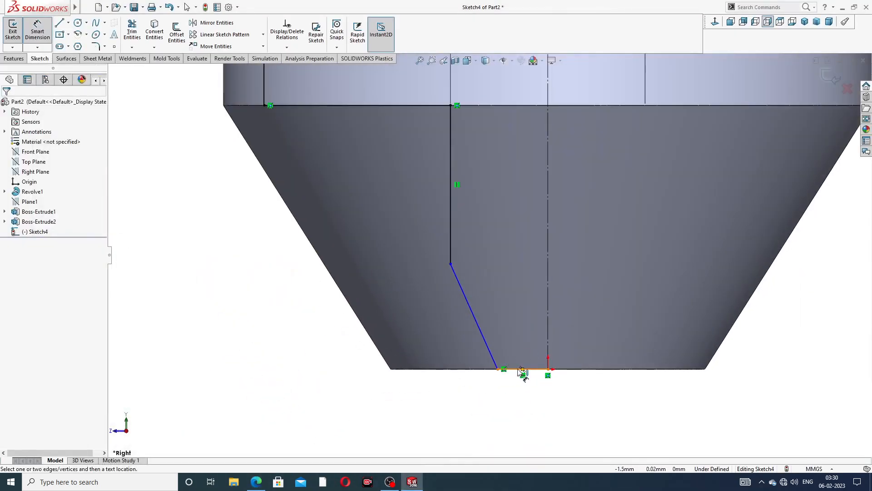
pyautogui.click(547, 369)
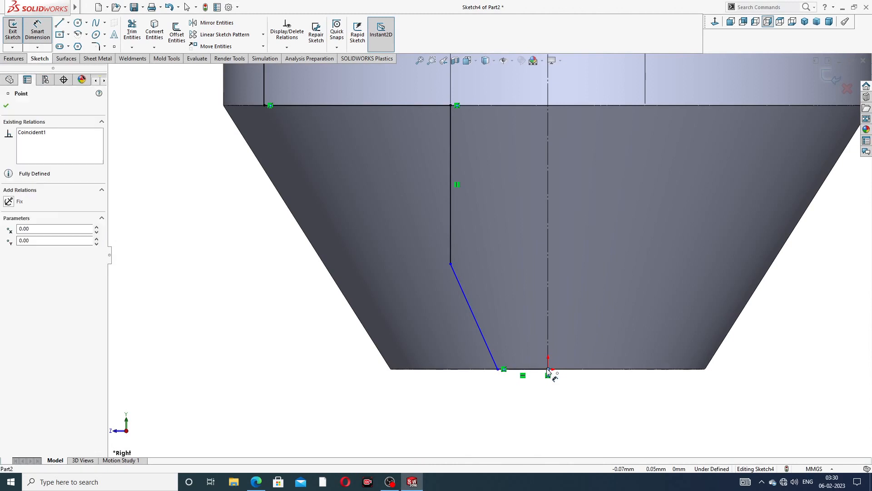
pyautogui.click(498, 369)
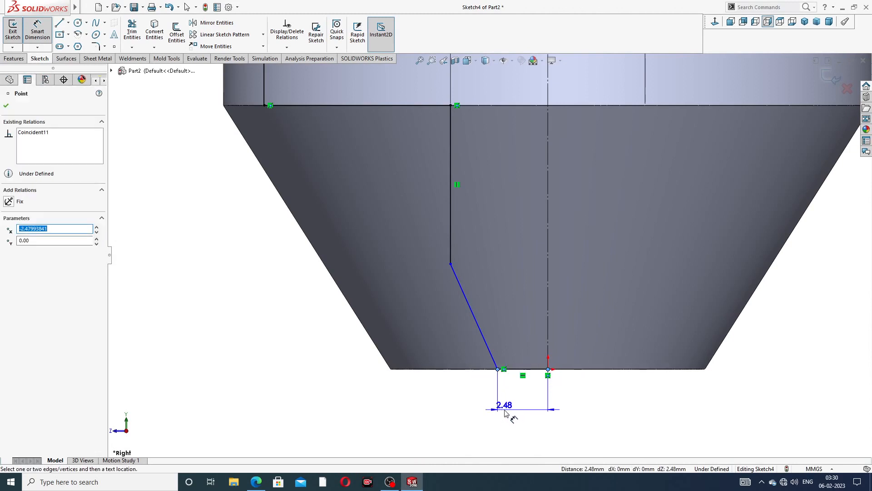
pyautogui.press('Escape')
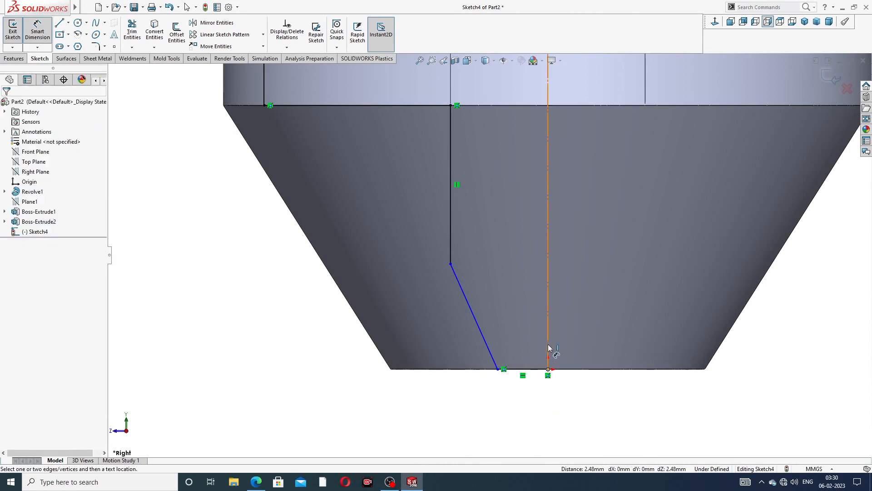
pyautogui.click(547, 370)
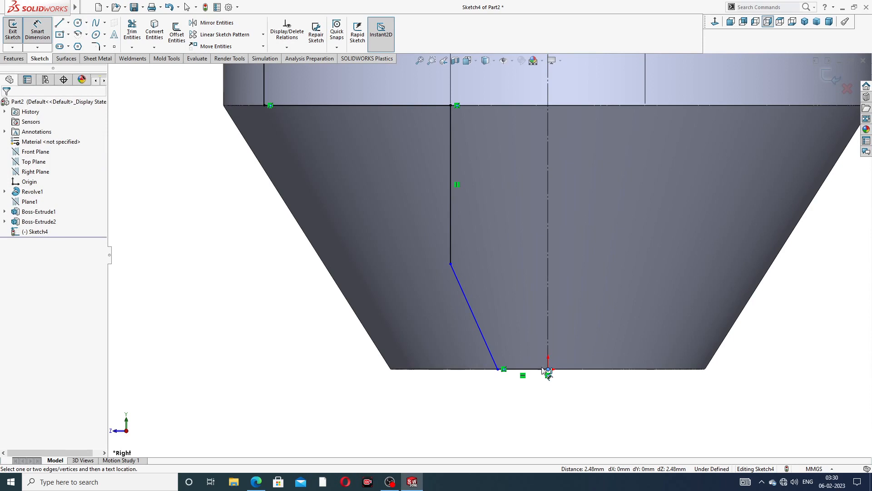
pyautogui.click(498, 369)
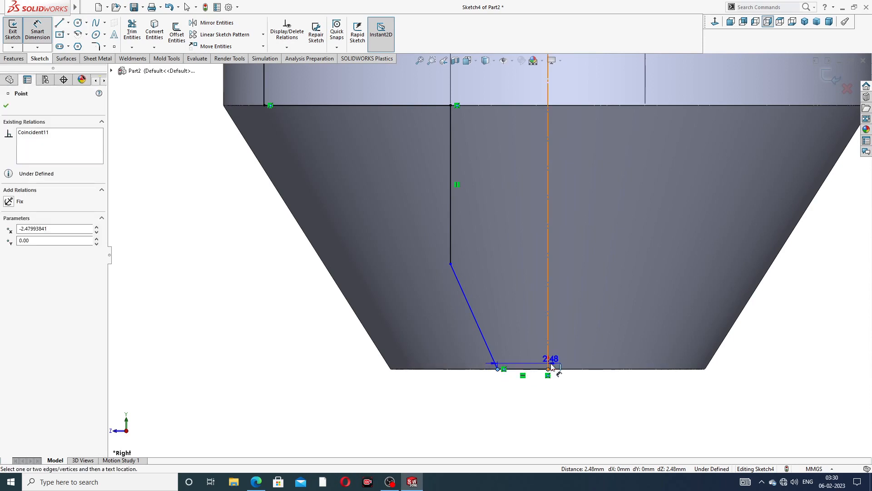
pyautogui.press('Escape')
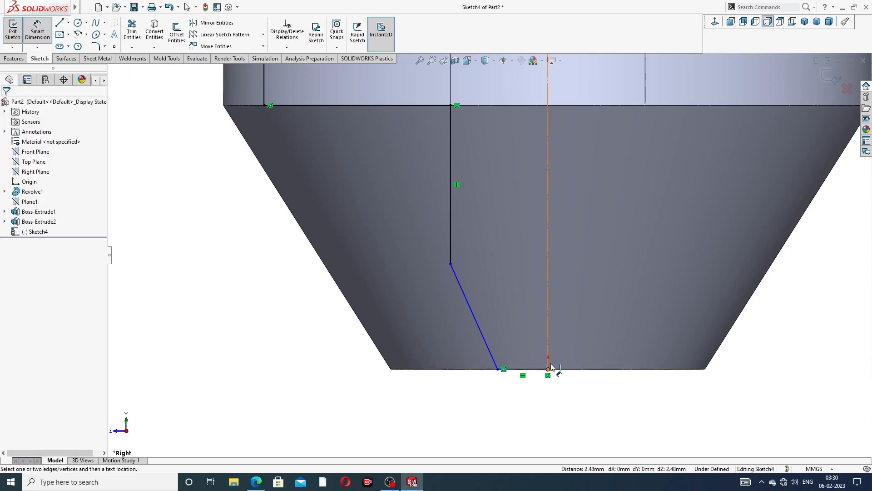
# Dimension the slanted line's lower endpoint at the nozzle tip across the construction centreline as a 3.45 mm diameter.
pyautogui.click(497, 369)
pyautogui.click(548, 347)
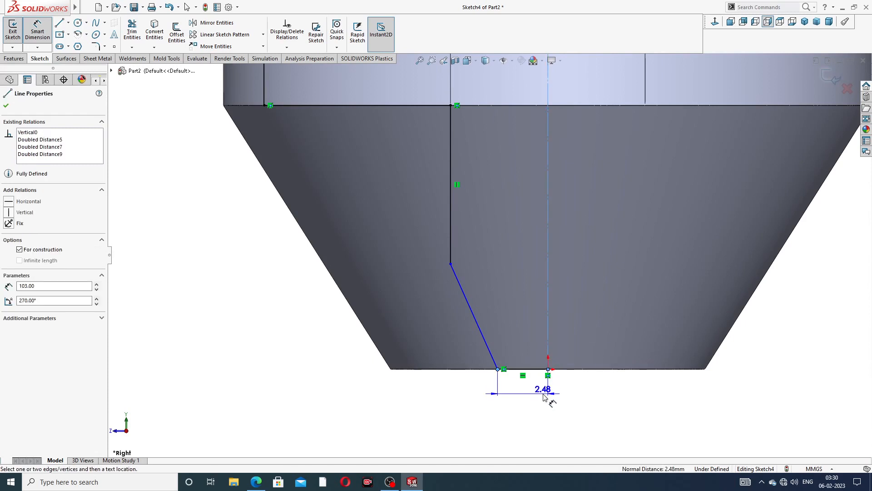
pyautogui.click(563, 398)
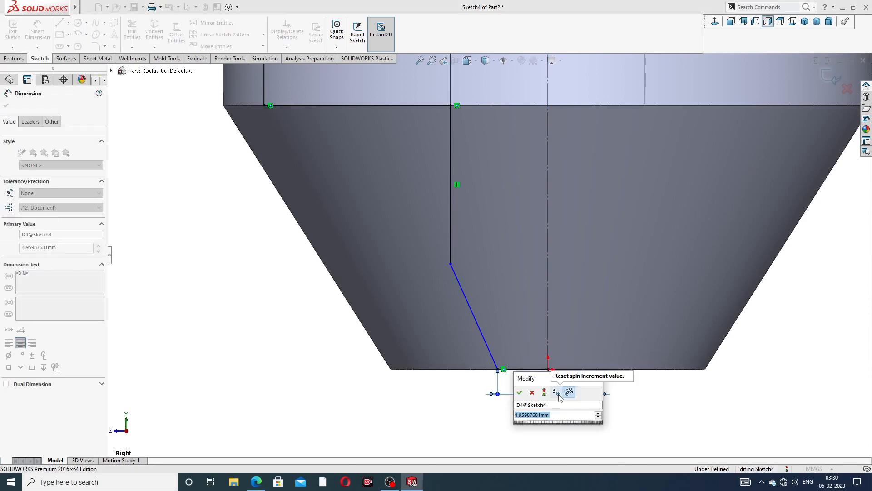
pyautogui.write('3.45')
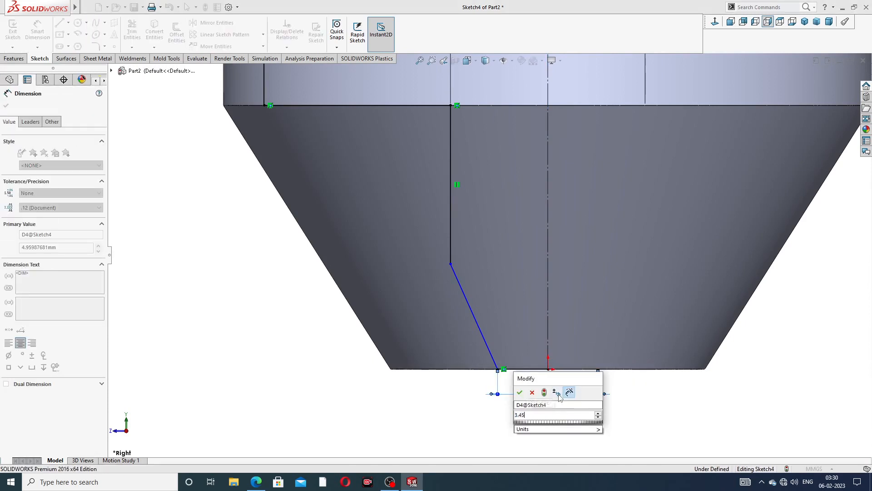
pyautogui.press('Return')
pyautogui.click(550, 420)
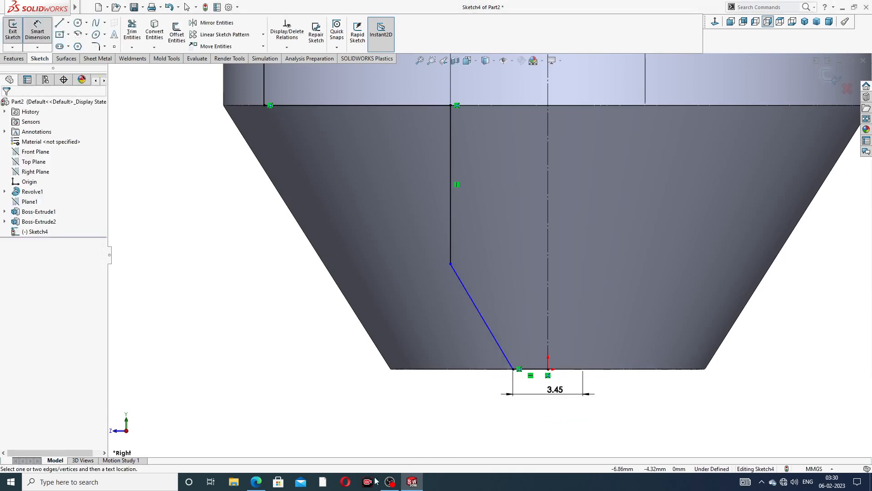
# Check the tip opening in the PDF drawing and set its diameter dimension to 3.54 mm.
pyautogui.click(256, 481)
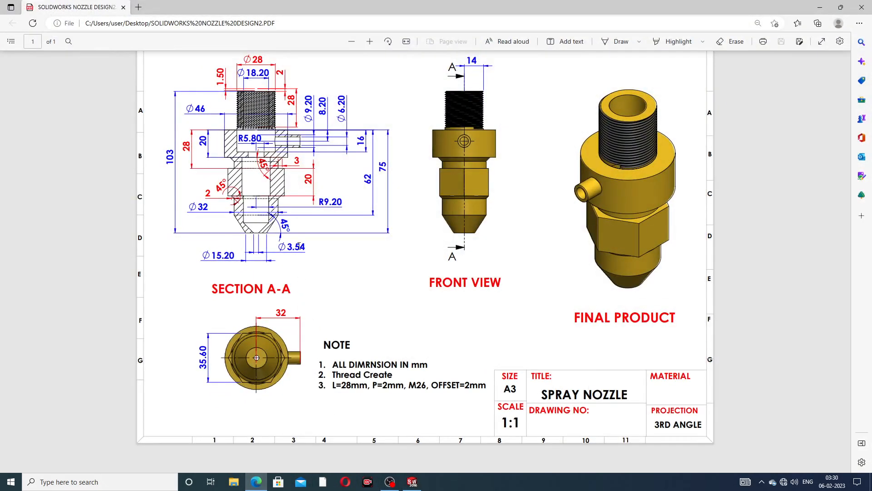
pyautogui.click(256, 481)
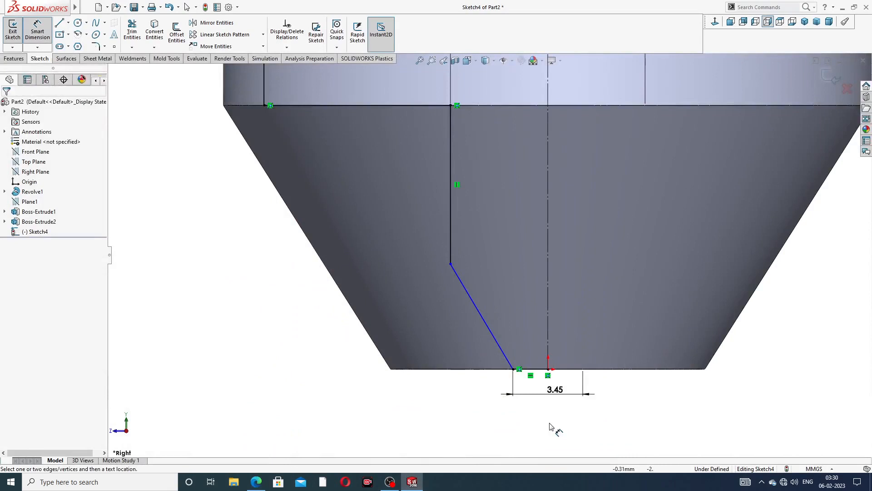
pyautogui.doubleClick(555, 390)
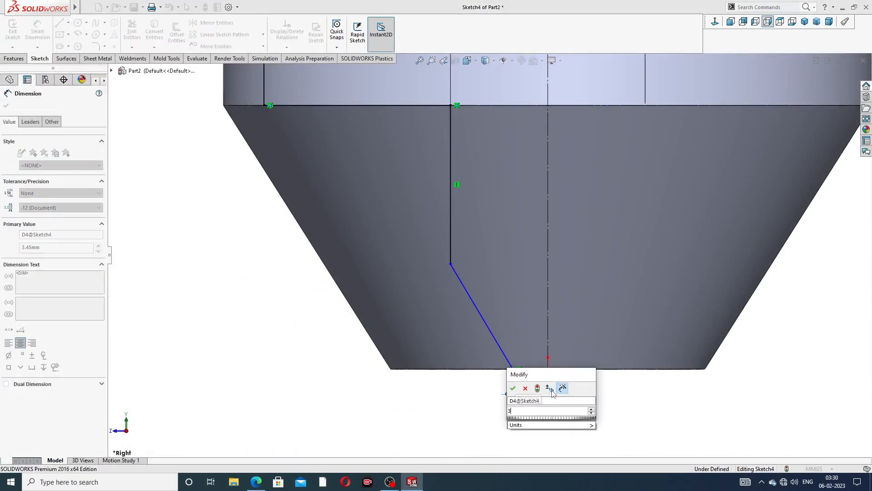
pyautogui.write('3.54')
pyautogui.press('Return')
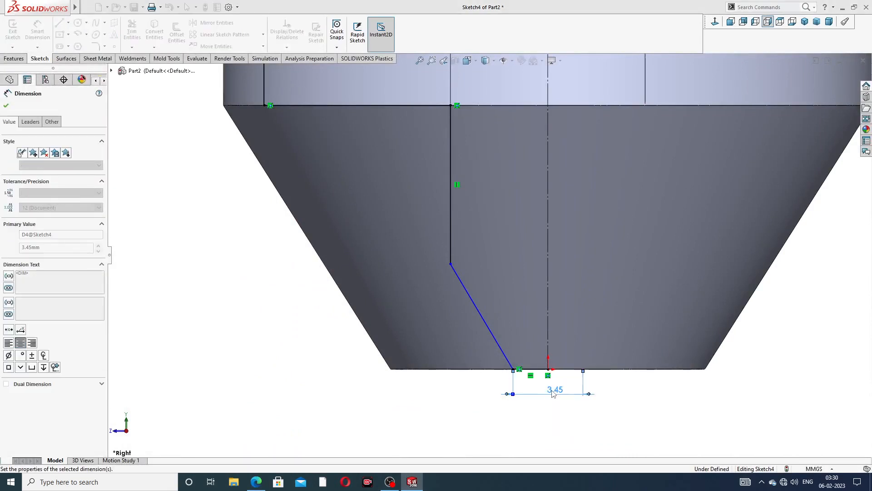
pyautogui.click(579, 420)
# Dimension the angle between the slanted bore line and the nozzle's bottom edge as 45 degrees.
pyautogui.click(505, 362)
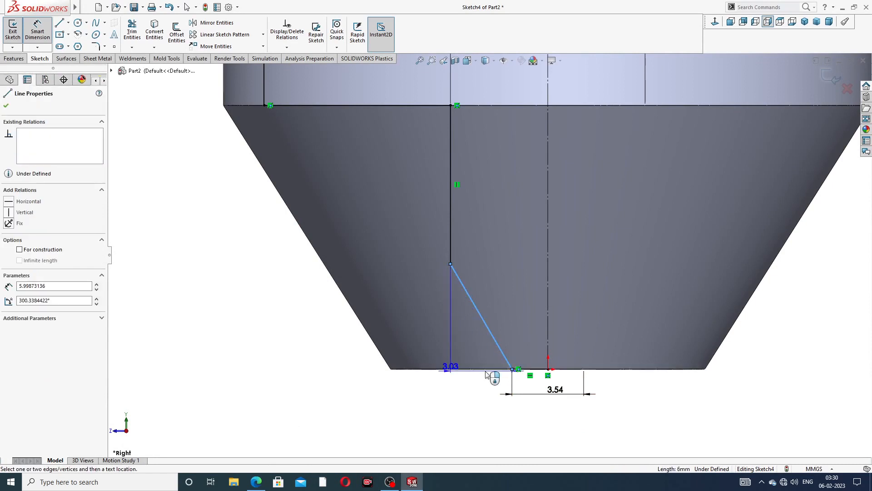
pyautogui.click(493, 368)
pyautogui.click(468, 350)
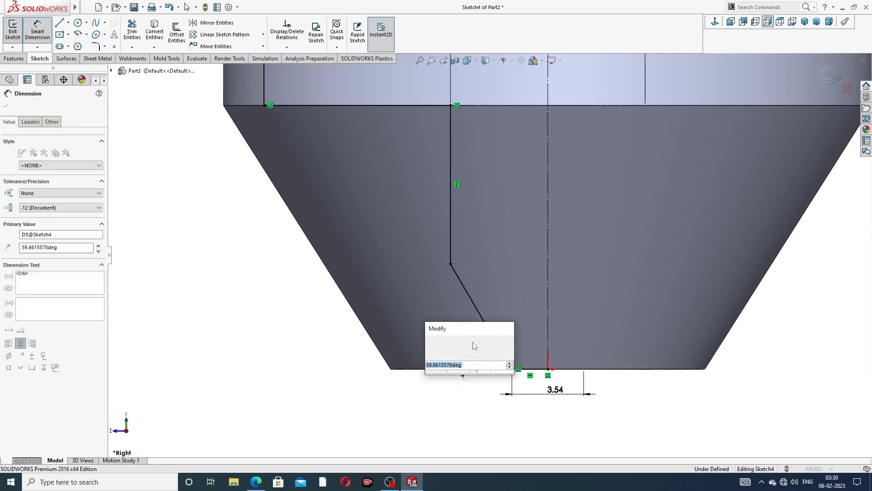
pyautogui.write('45')
pyautogui.press('Return')
pyautogui.click(496, 409)
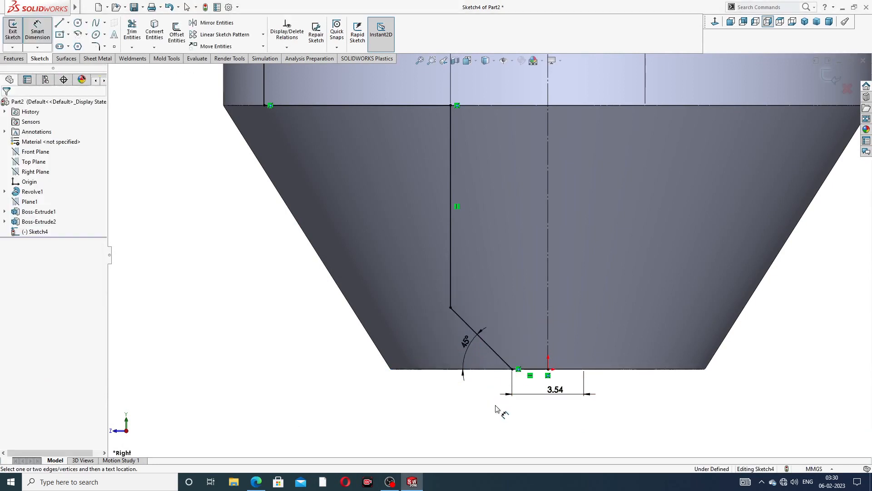
# Dimension the length of the vertical bore line inside the collar as 16 mm.
pyautogui.scroll(8, 530, 255)
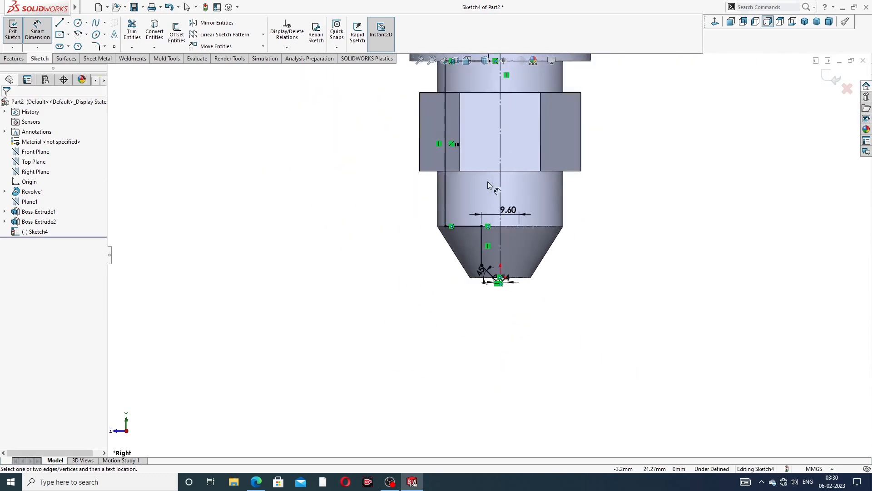
pyautogui.scroll(-5, 496, 151)
pyautogui.scroll(3, 463, 154)
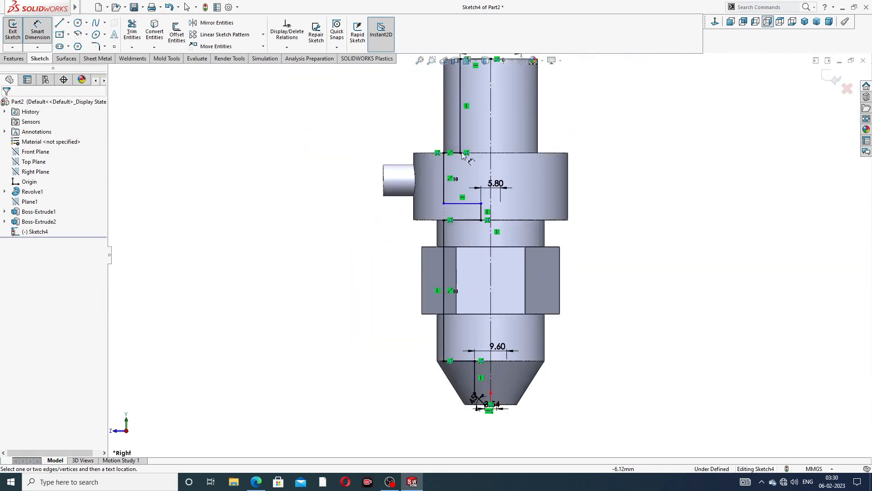
pyautogui.click(444, 172)
pyautogui.click(354, 183)
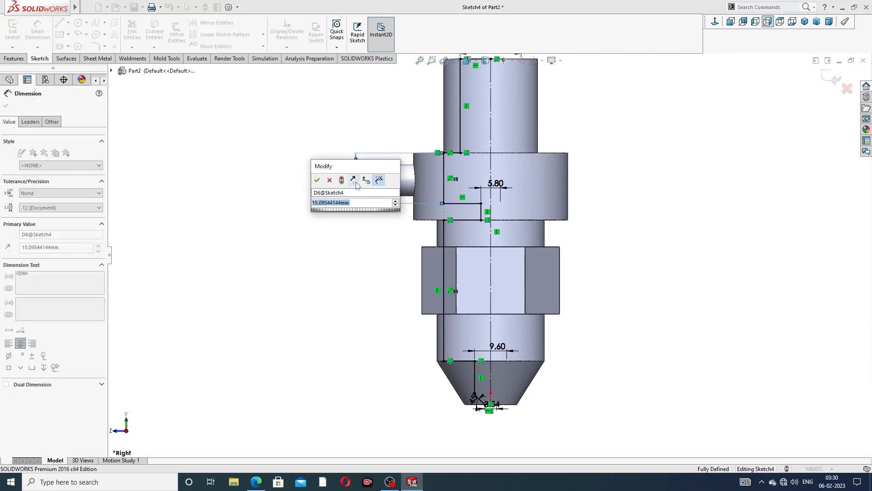
pyautogui.write('16')
pyautogui.press('Return')
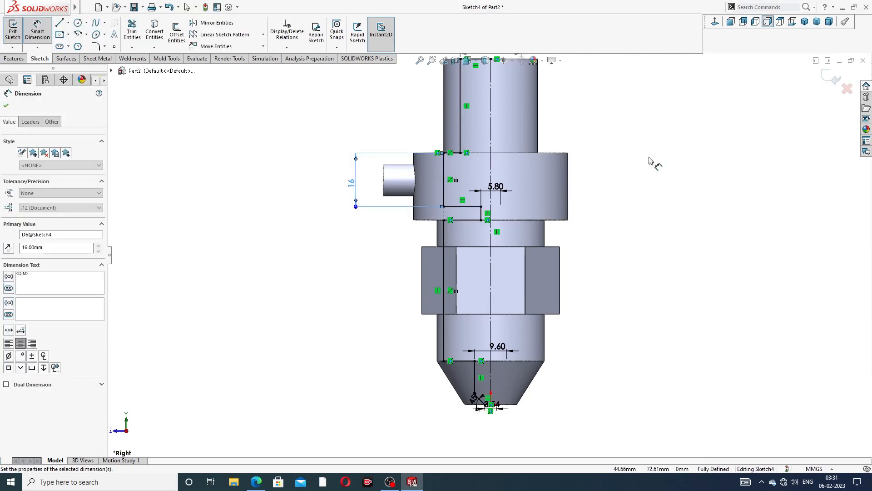
pyautogui.scroll(3, 533, 191)
pyautogui.scroll(-3, 511, 162)
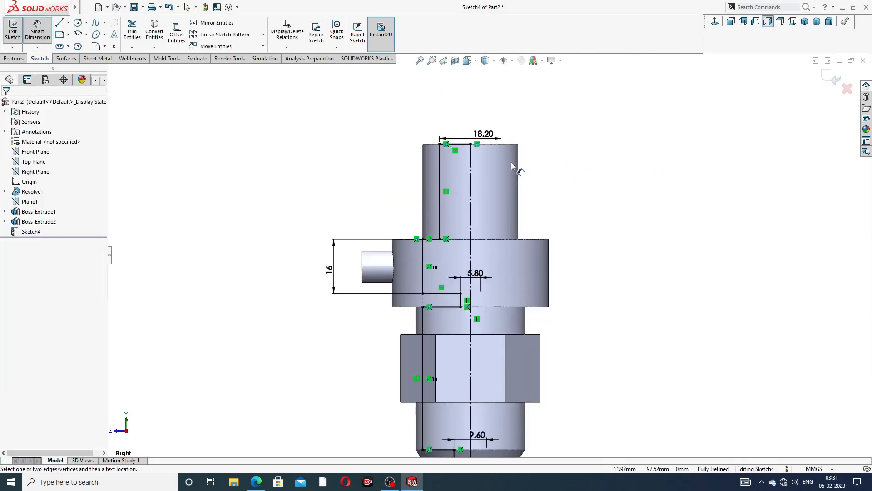
# Finish dimensioning and compare the bore sketch with Section A-A of the PDF drawing.
pyautogui.scroll(3, 508, 255)
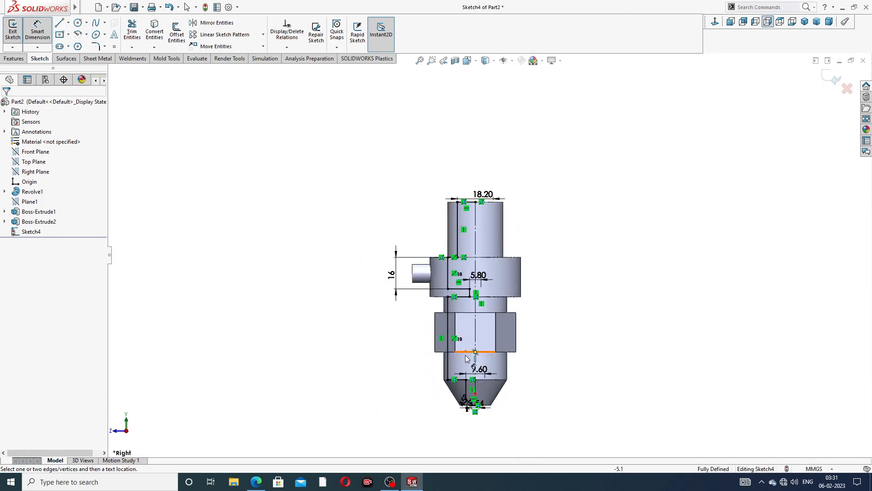
pyautogui.scroll(-3, 455, 430)
pyautogui.scroll(2, 618, 125)
pyautogui.scroll(1, 618, 125)
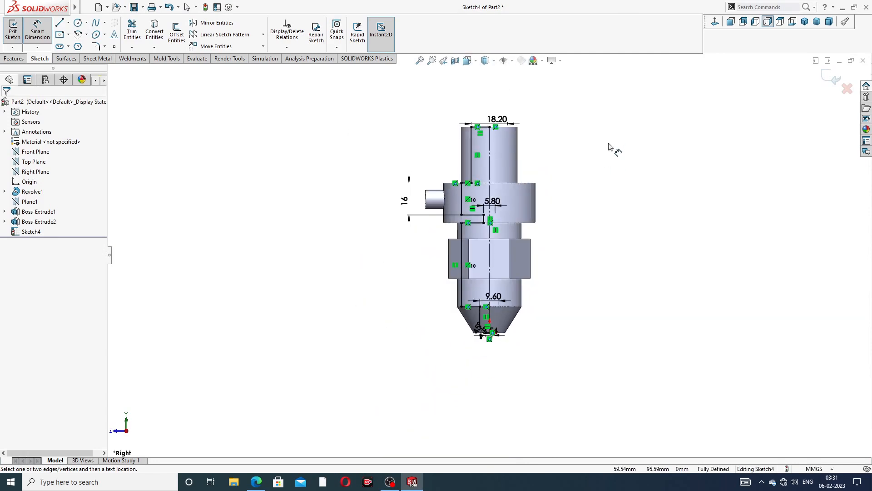
pyautogui.rightClick(608, 143)
pyautogui.click(643, 136)
pyautogui.scroll(-1, 547, 178)
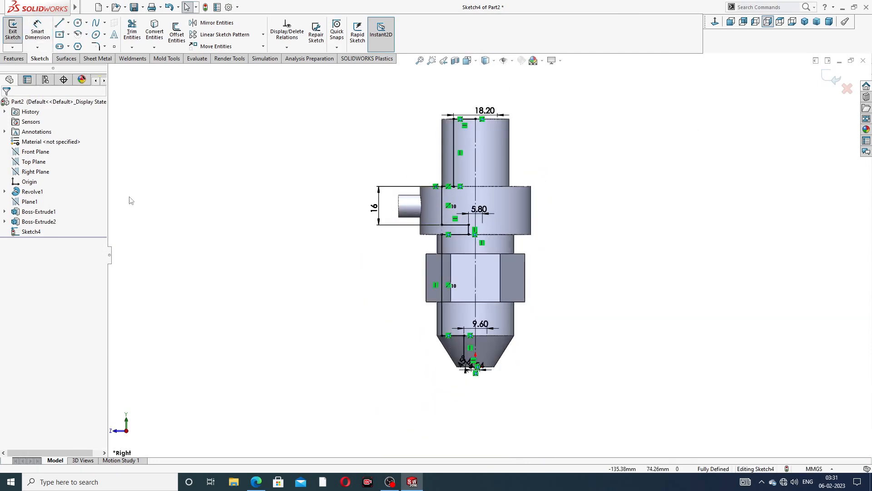
pyautogui.click(256, 481)
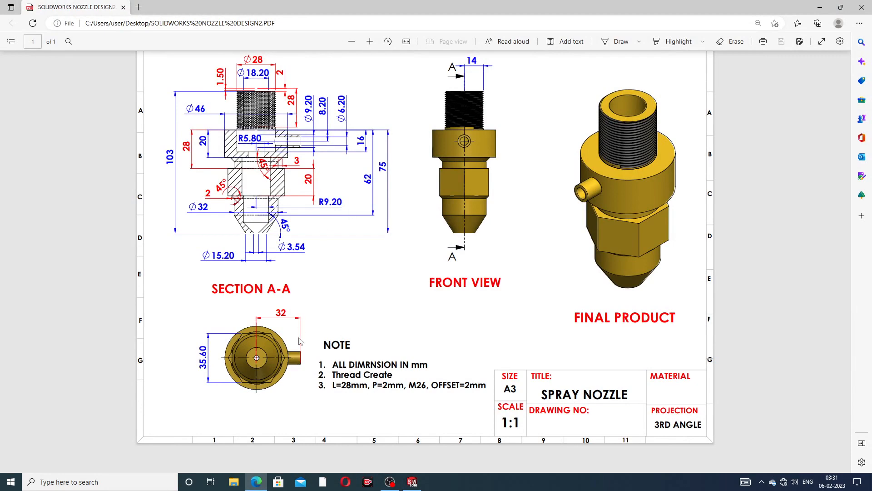
pyautogui.click(256, 481)
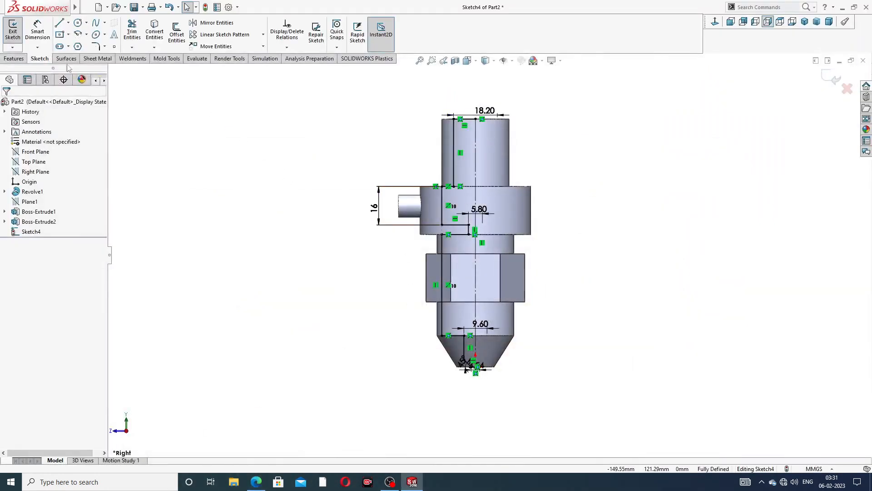
# Revolve-cut the bore profile 360 degrees about the centreline, closing the open sketch automatically and keeping all bodies.
pyautogui.click(16, 59)
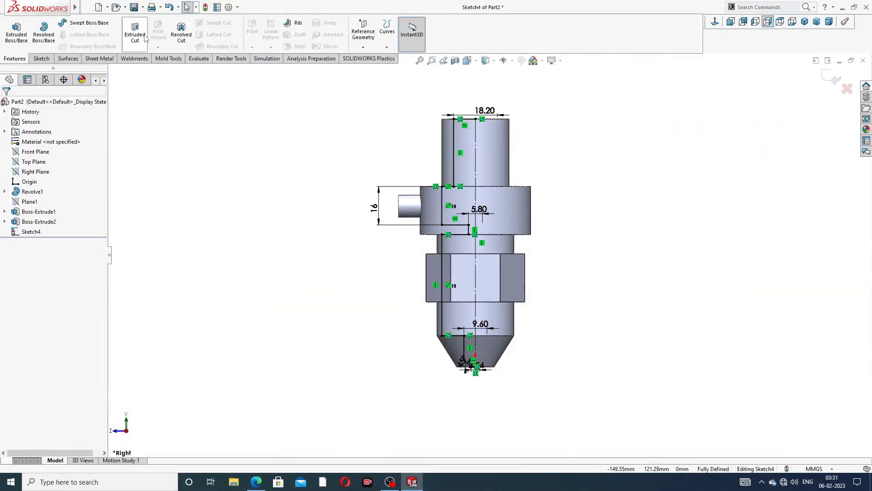
pyautogui.click(186, 32)
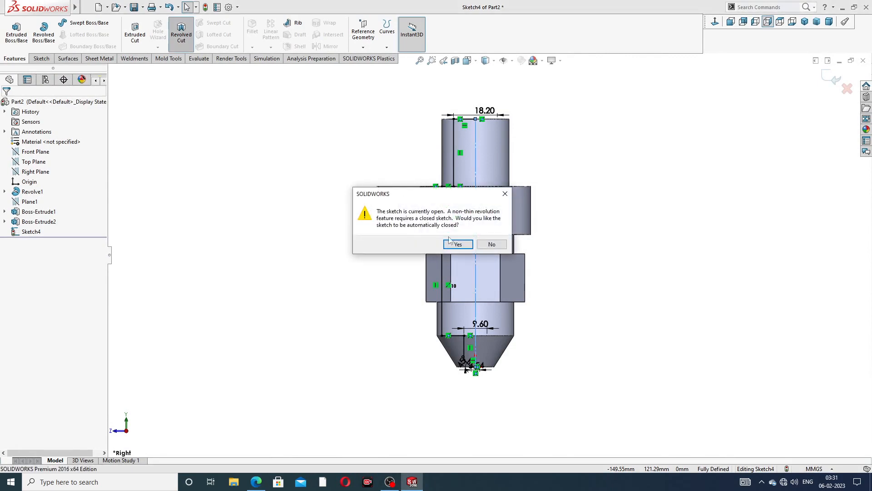
pyautogui.click(457, 244)
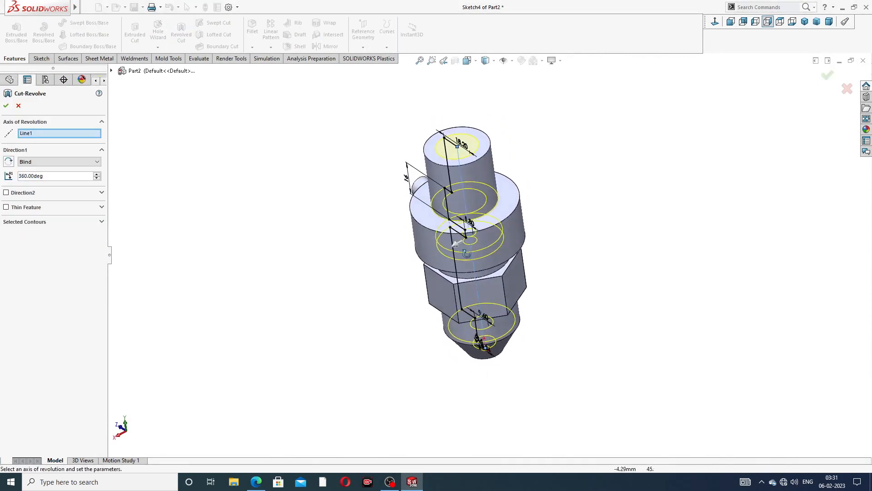
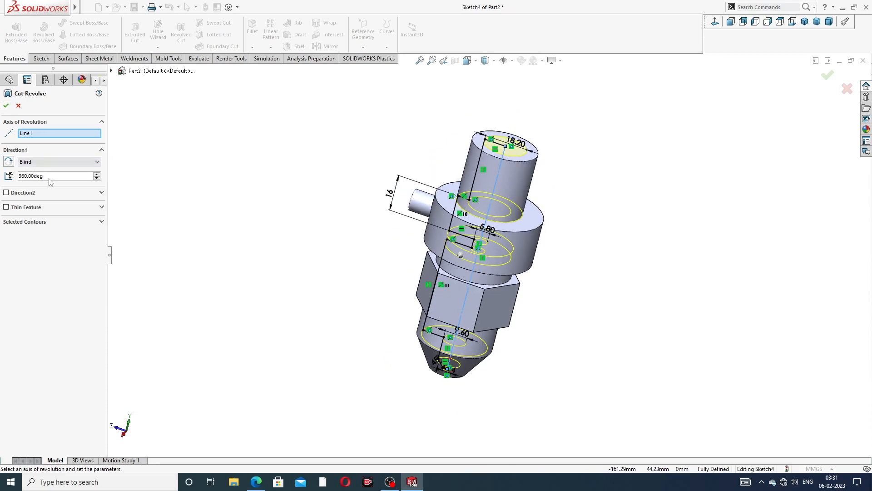
pyautogui.click(6, 106)
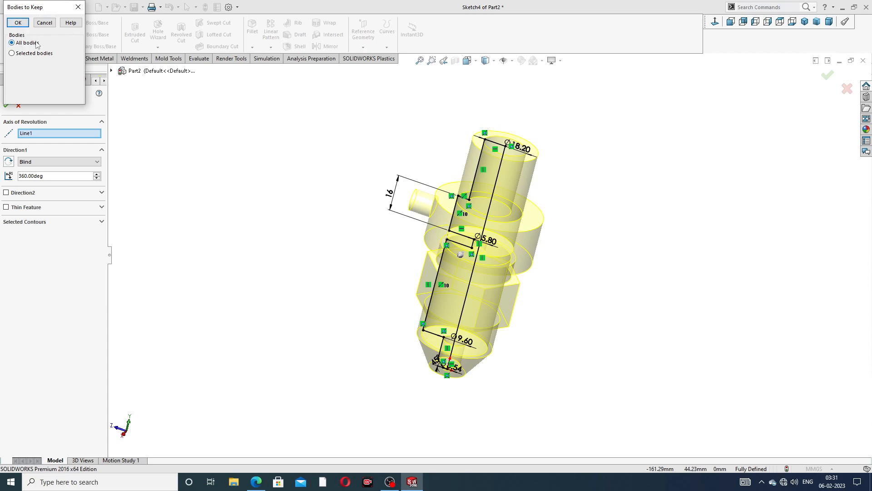
pyautogui.click(18, 23)
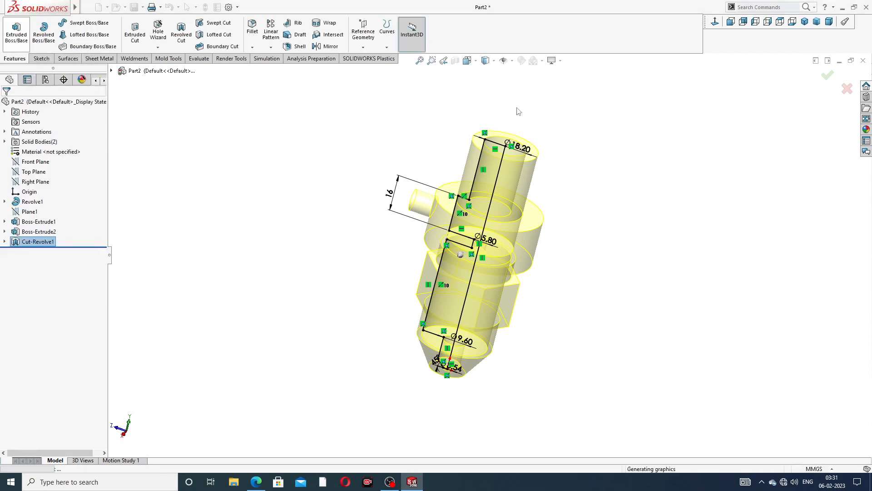
# Section the nozzle along the Right Plane and inspect the internal bore.
pyautogui.moveTo(523, 221); pyautogui.dragTo(547, 236, button='middle')
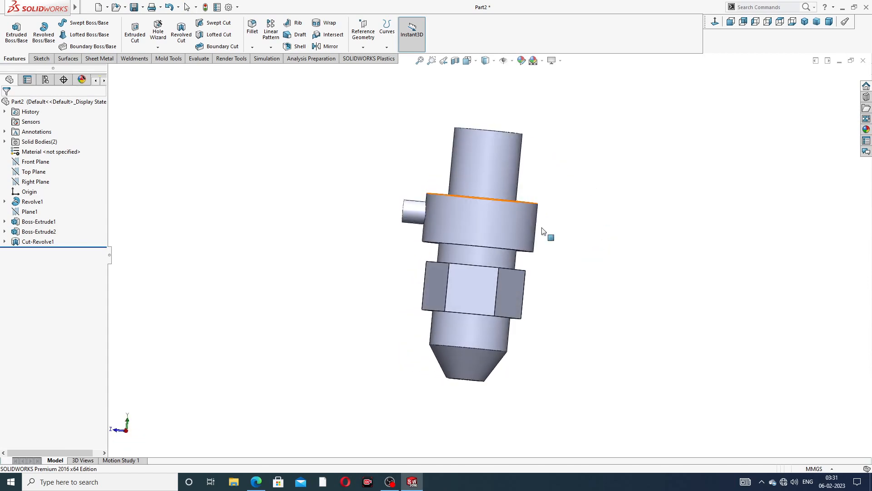
pyautogui.click(37, 182)
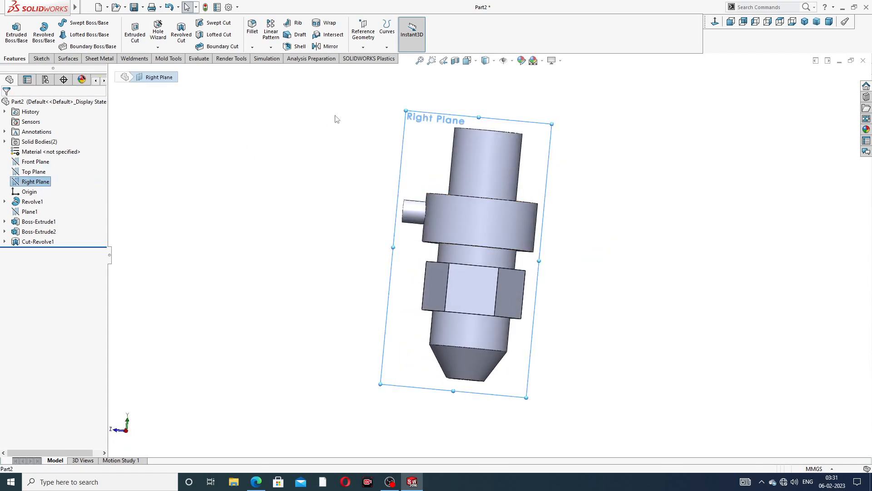
pyautogui.click(715, 22)
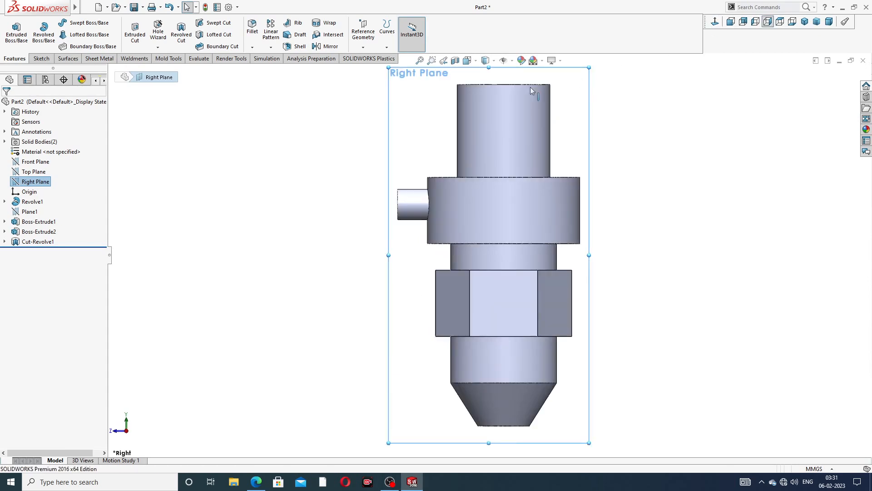
pyautogui.click(455, 61)
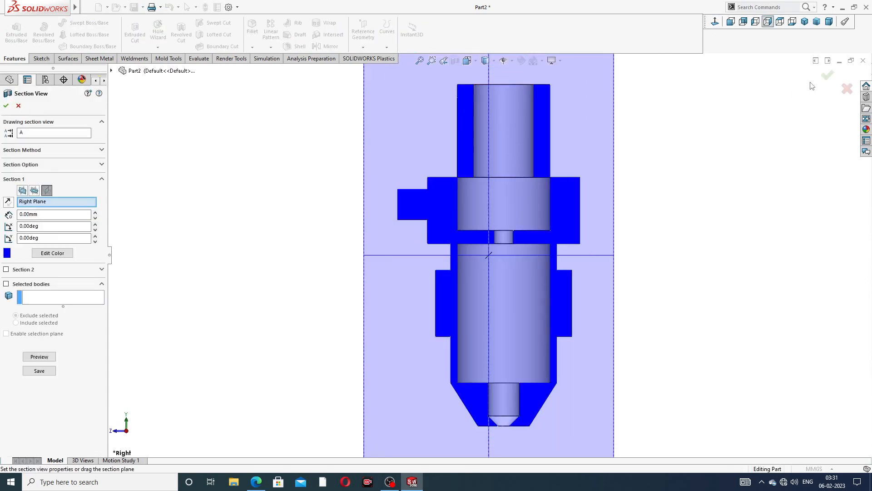
pyautogui.click(828, 75)
pyautogui.scroll(3, 497, 173)
pyautogui.moveTo(529, 195); pyautogui.dragTo(549, 192, button='middle')
pyautogui.scroll(-5, 454, 227)
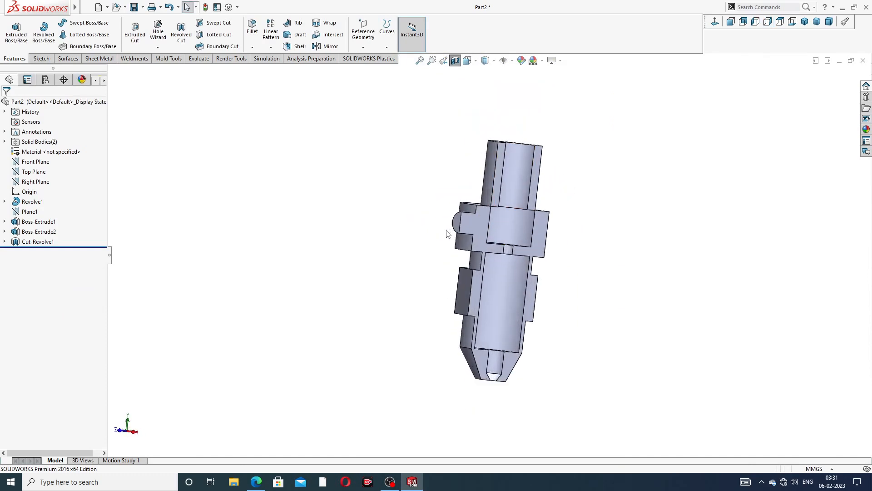
# Sketch a circle about 5.75 mm in diameter on the side tube's end face, centred on the tube axis.
pyautogui.click(473, 218)
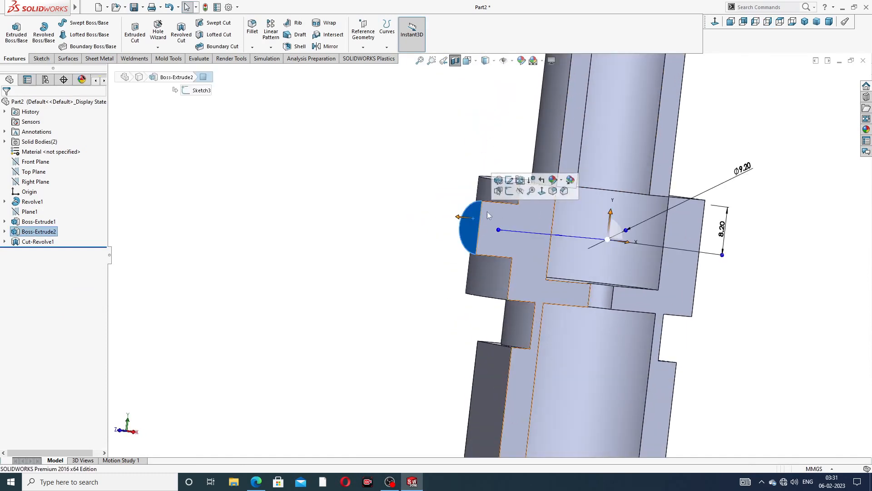
pyautogui.click(499, 188)
pyautogui.click(731, 21)
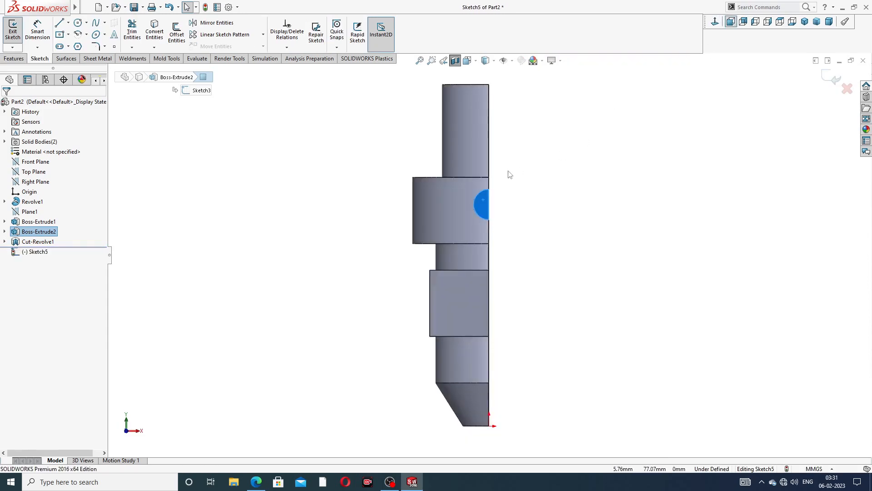
pyautogui.scroll(-4, 510, 187)
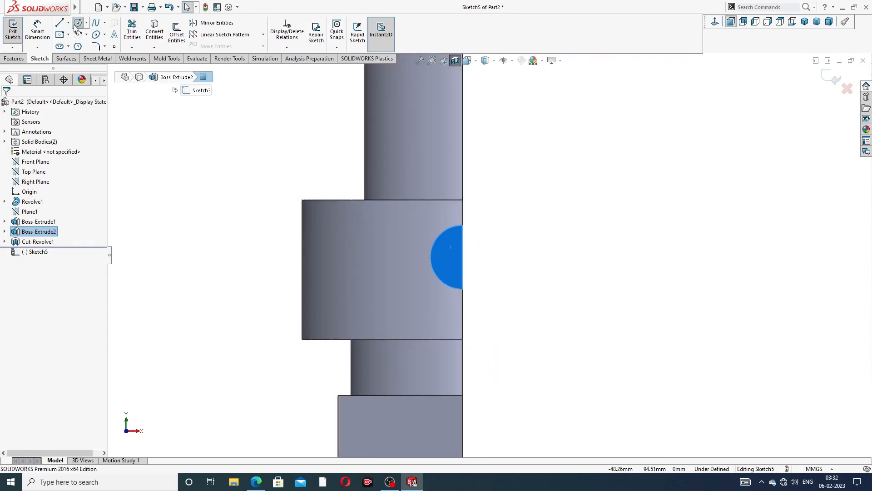
pyautogui.click(78, 23)
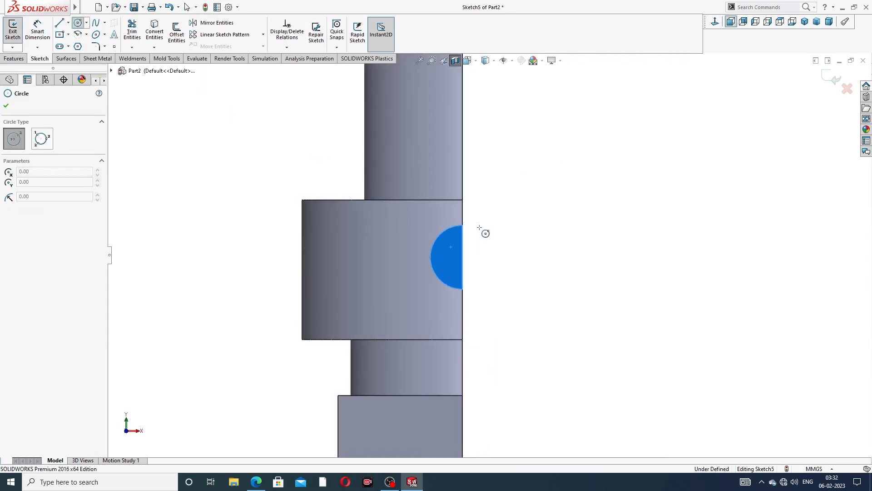
pyautogui.click(462, 257)
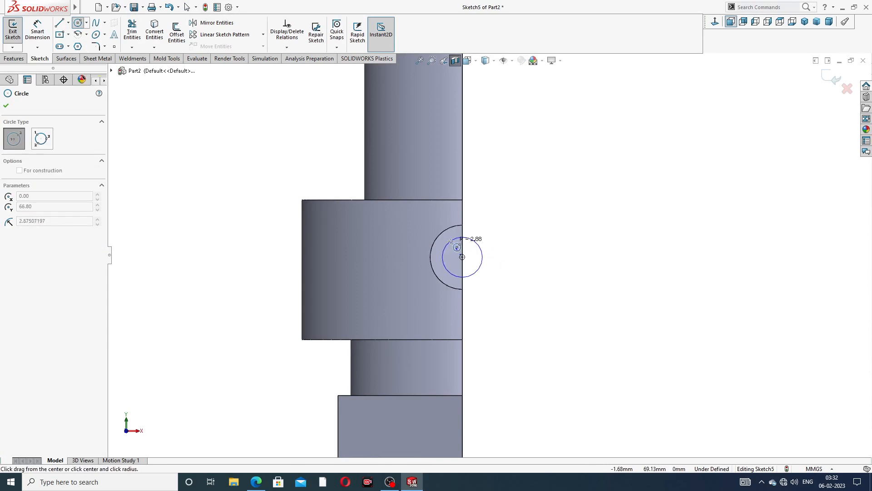
pyautogui.click(472, 239)
pyautogui.rightClick(510, 211)
pyautogui.click(524, 212)
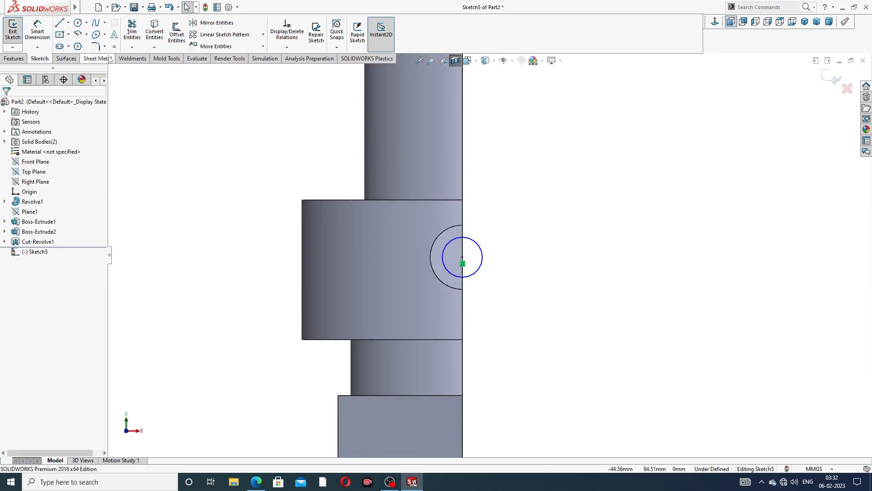
# Dimension the side tube's circle to a 6.2 mm diameter and check it against the PDF drawing.
pyautogui.click(36, 31)
pyautogui.click(480, 246)
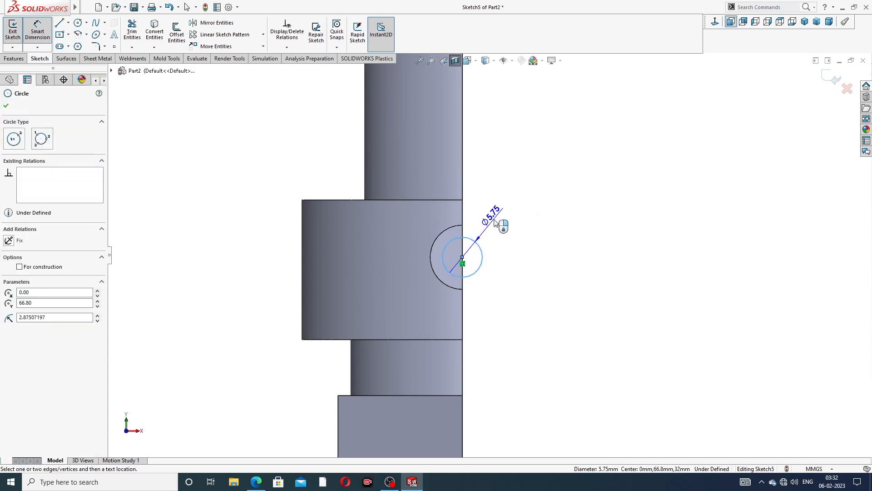
pyautogui.click(500, 224)
pyautogui.write('6.2')
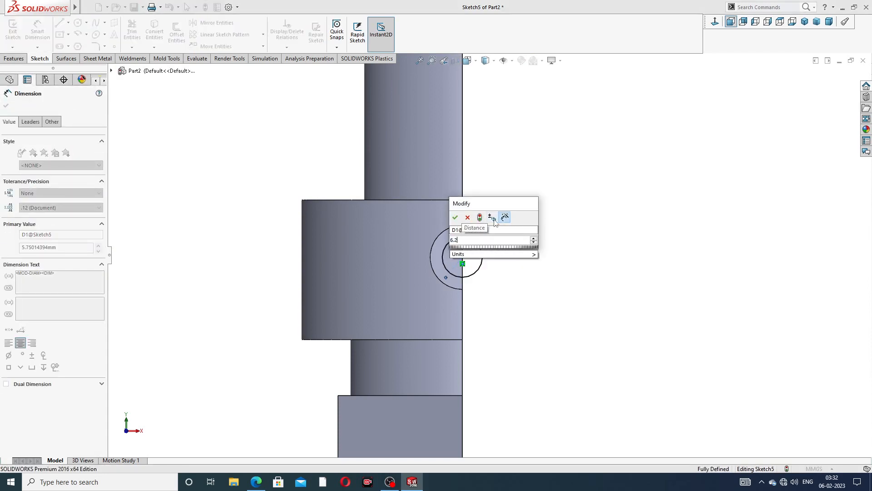
pyautogui.press('Return')
pyautogui.click(590, 173)
pyautogui.rightClick(605, 171)
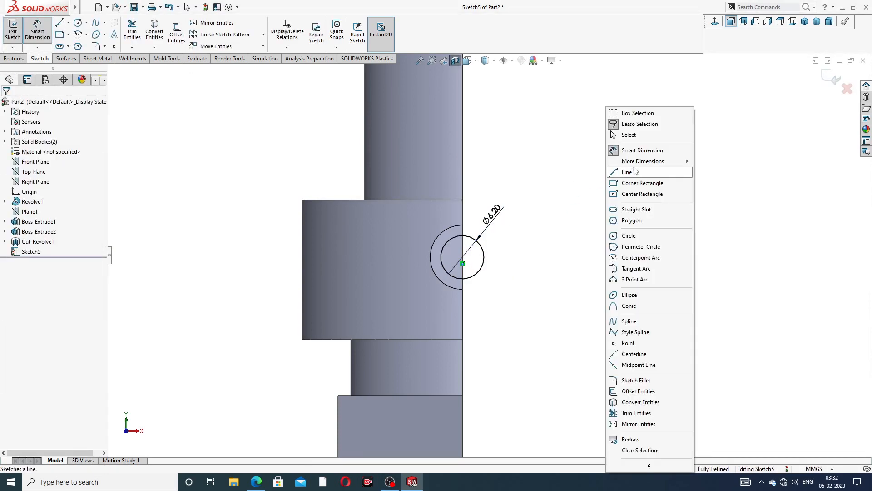
pyautogui.click(636, 137)
pyautogui.click(256, 482)
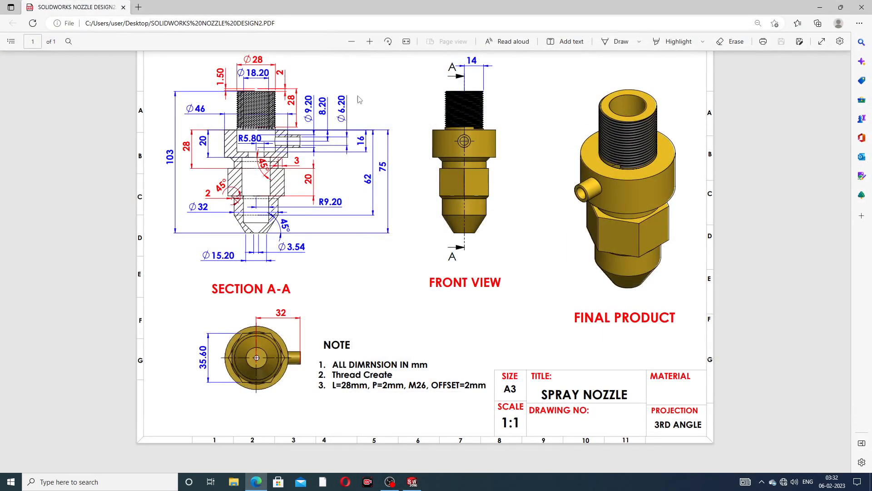
pyautogui.hotkey('alt', 'Tab')
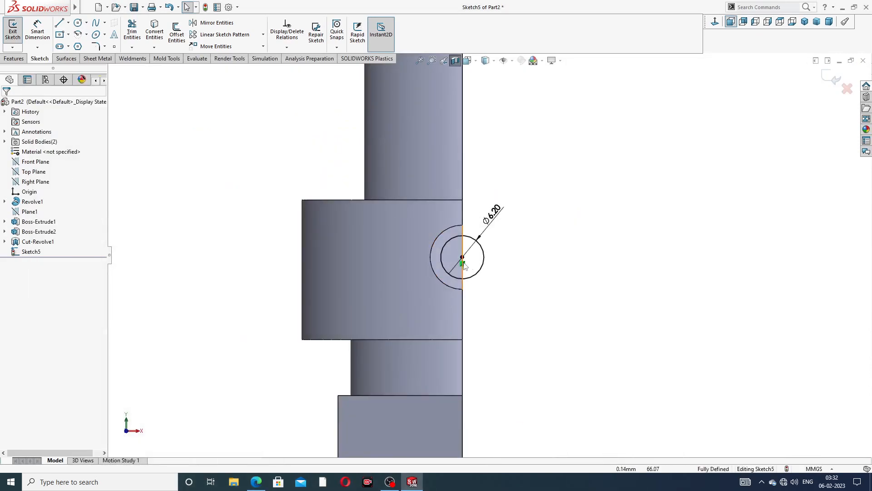
# Extrude-cut the 6.2 mm circle with the Up To Next end condition, opening the side tube into the collar bore.
pyautogui.click(14, 58)
pyautogui.click(135, 32)
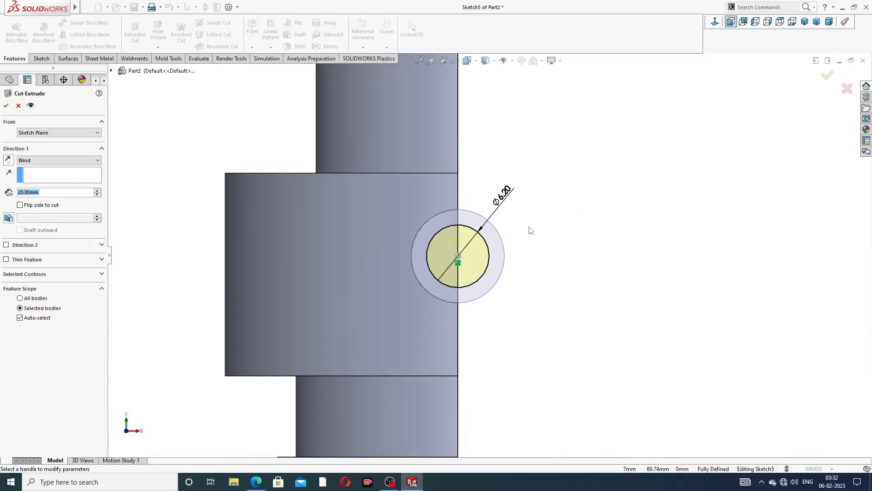
pyautogui.scroll(3, 486, 232)
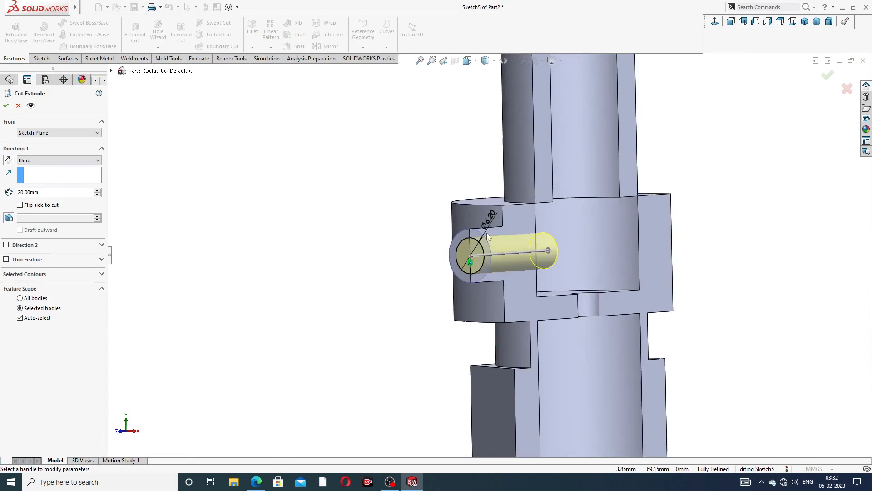
pyautogui.click(59, 162)
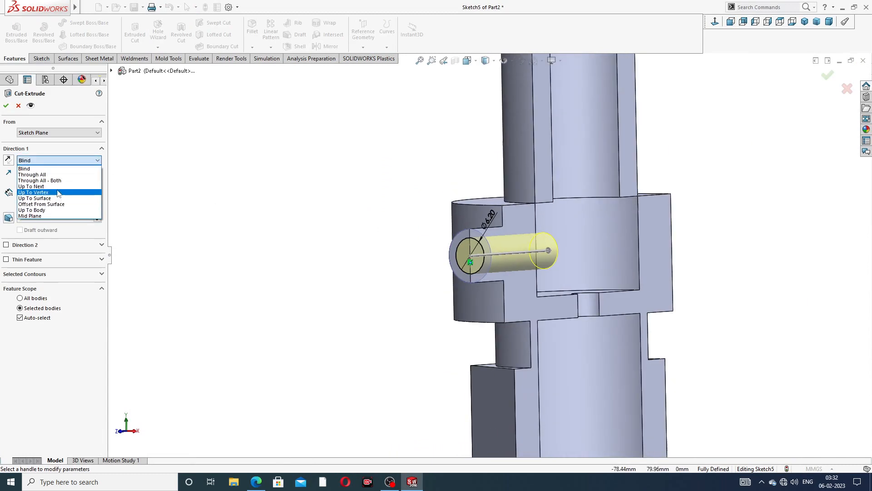
pyautogui.click(59, 186)
pyautogui.click(5, 106)
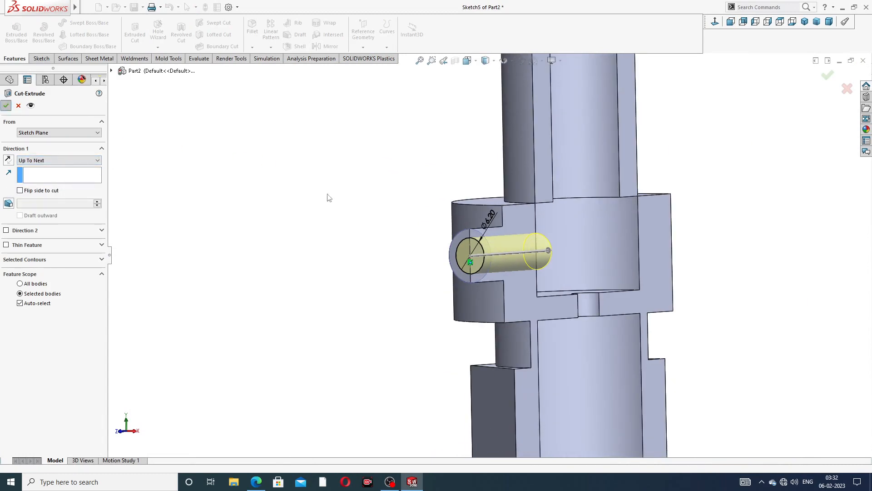
pyautogui.scroll(3, 570, 268)
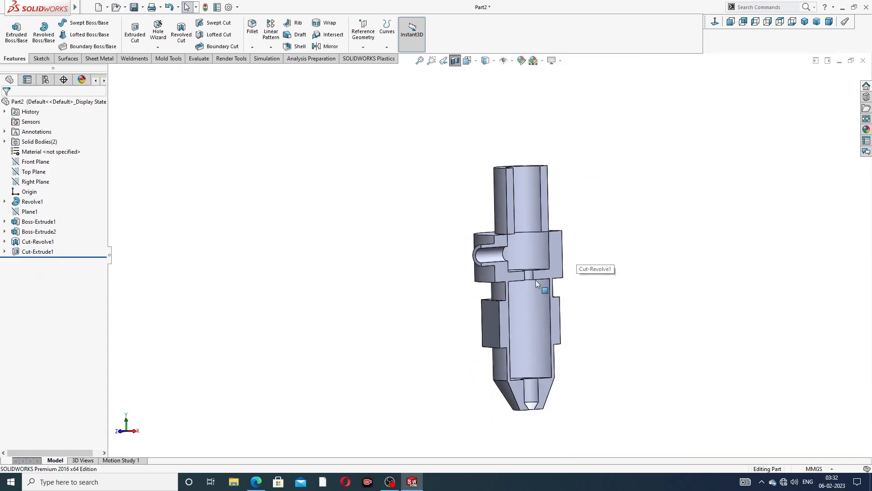
# Inspect the side hole in section, turn off the section view and look over the whole nozzle.
pyautogui.moveTo(535, 279); pyautogui.dragTo(524, 301, button='middle')
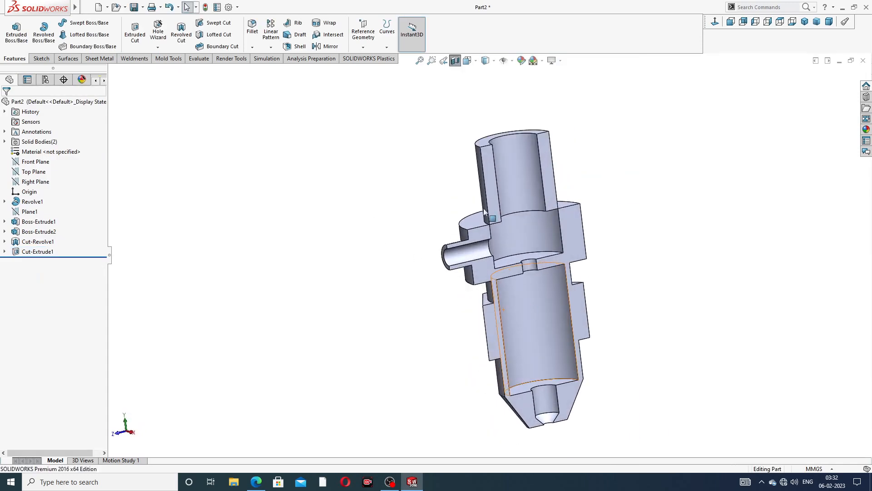
pyautogui.click(455, 60)
pyautogui.moveTo(573, 136); pyautogui.dragTo(627, 137, button='middle')
pyautogui.moveTo(582, 181); pyautogui.dragTo(803, 156, button='middle')
# Show the appearance library, enlarge its category list and expand the Appearances(color) category.
pyautogui.click(867, 130)
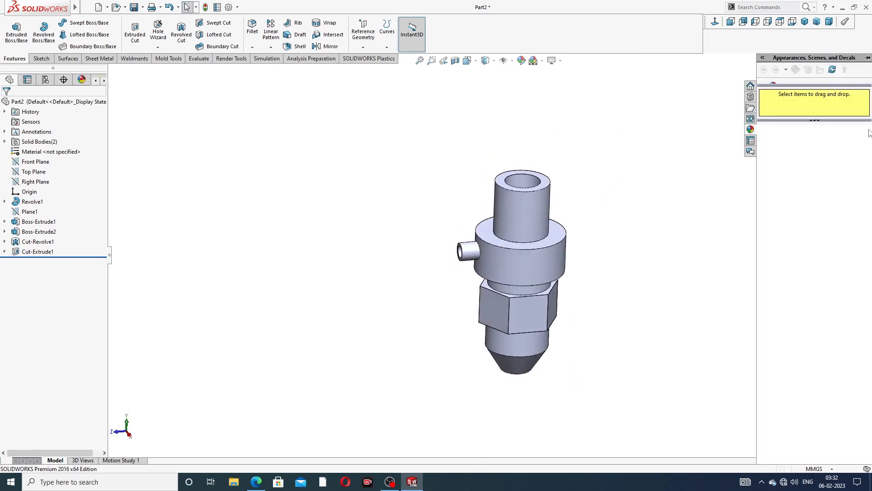
pyautogui.moveTo(824, 85); pyautogui.dragTo(825, 201)
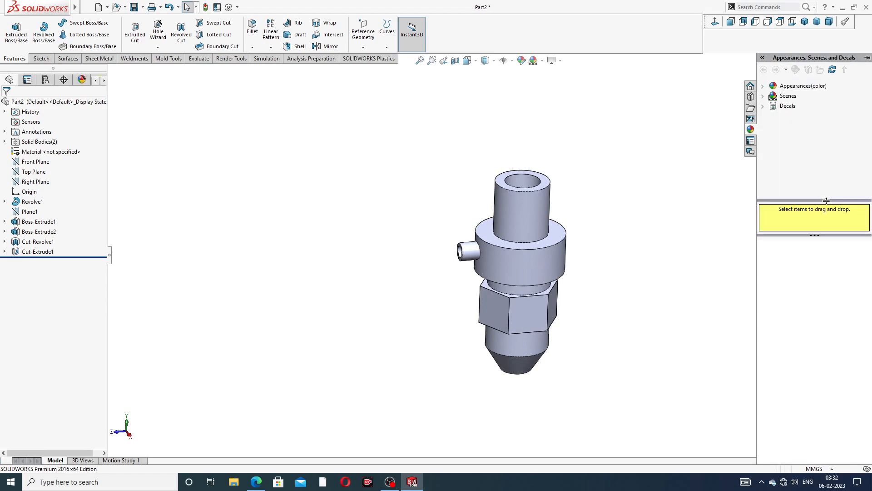
pyautogui.doubleClick(802, 85)
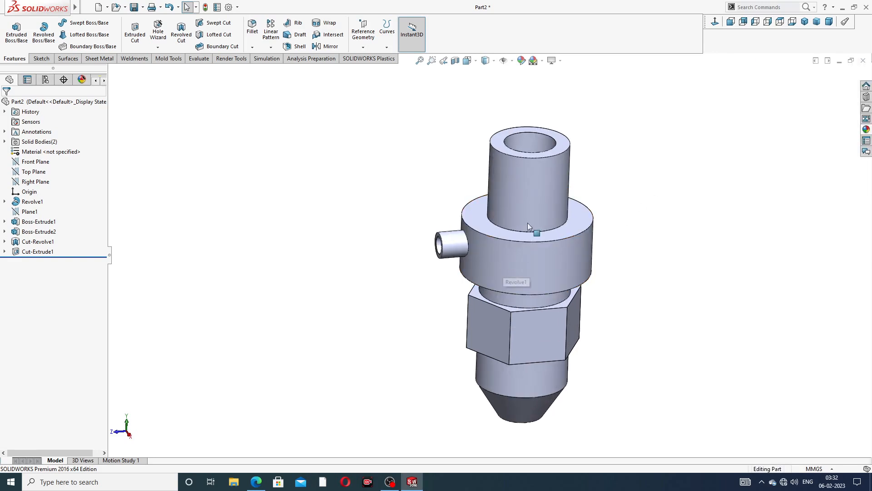
# Start a Thread on the outer circular edge of the upper neck's end face, checking the thread note in the PDF drawing.
pyautogui.moveTo(573, 131); pyautogui.dragTo(554, 155, button='middle')
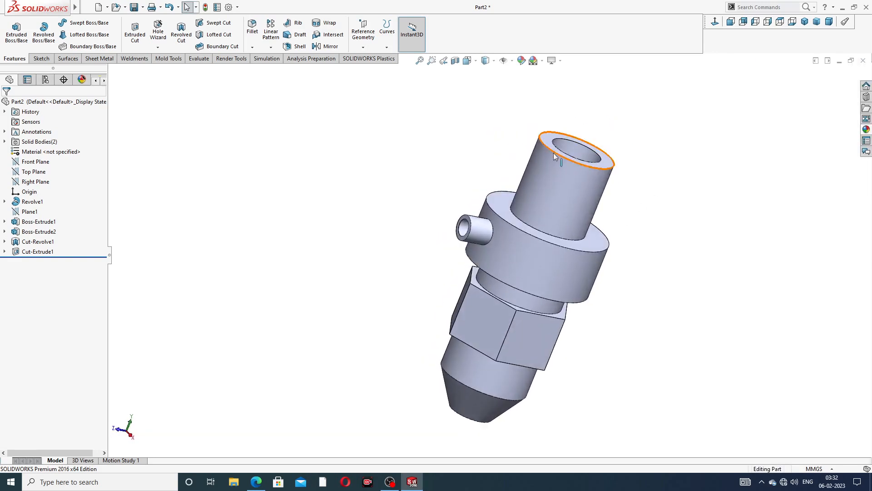
pyautogui.scroll(-1, 553, 156)
pyautogui.click(158, 47)
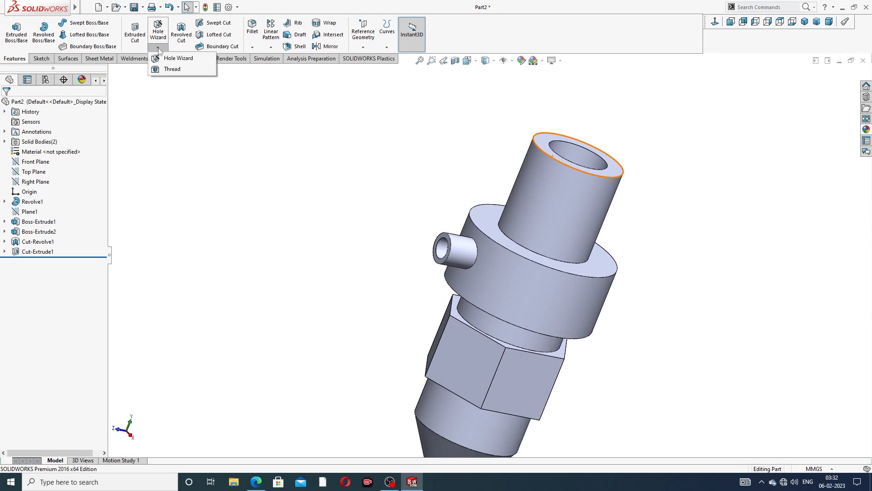
pyautogui.click(175, 69)
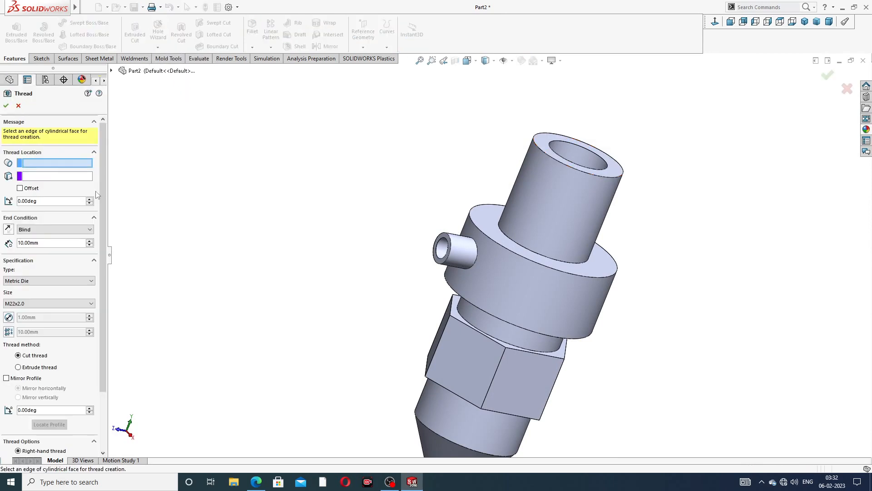
pyautogui.click(255, 482)
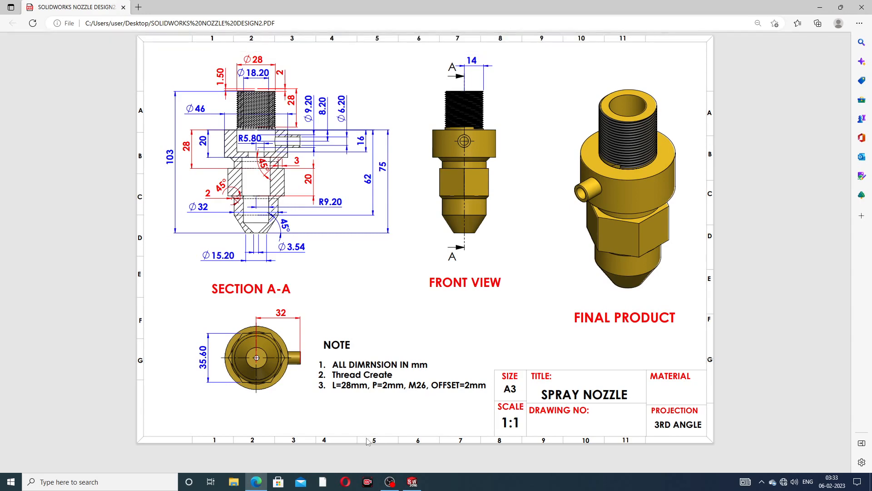
pyautogui.click(254, 482)
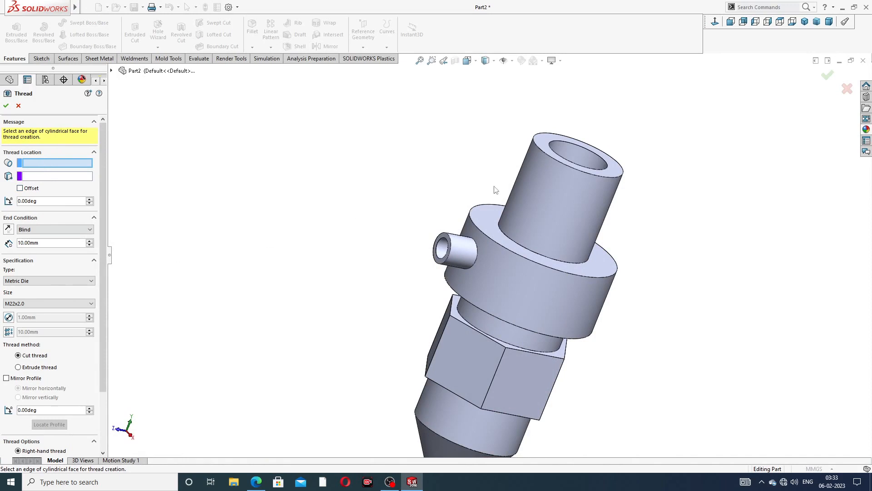
pyautogui.scroll(-3, 575, 180)
pyautogui.click(589, 183)
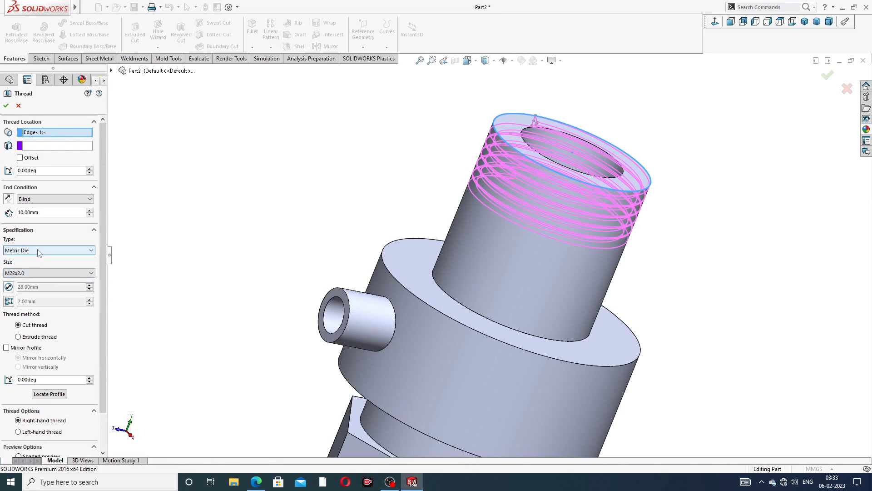
# Set the neck thread's size to M27x2.0 and its blind depth to 28 mm.
pyautogui.click(36, 273)
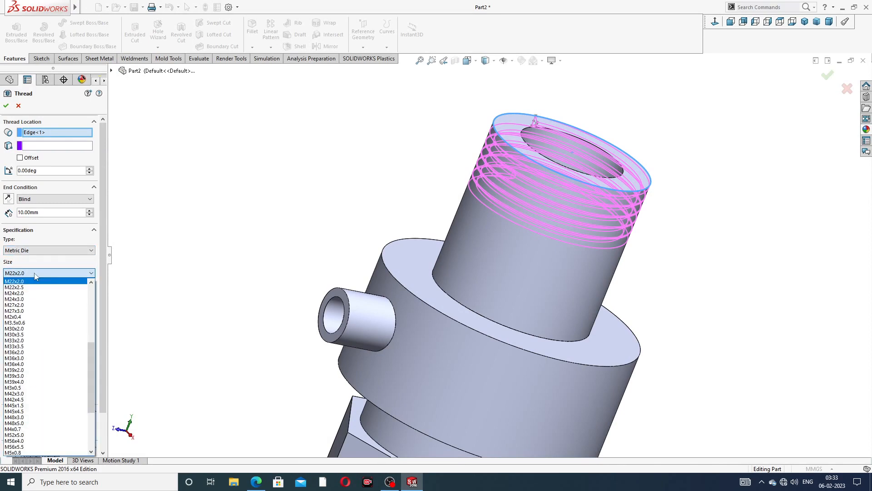
pyautogui.scroll(1, 39, 288)
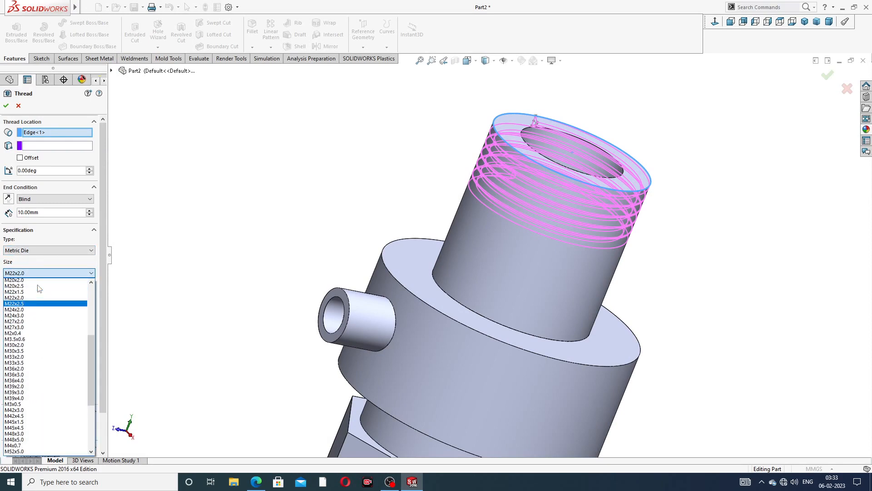
pyautogui.scroll(-1, 36, 289)
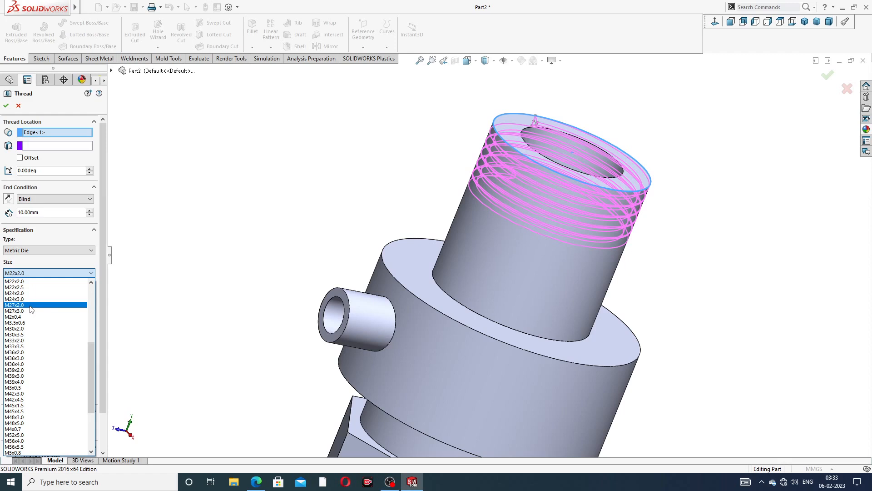
pyautogui.click(31, 304)
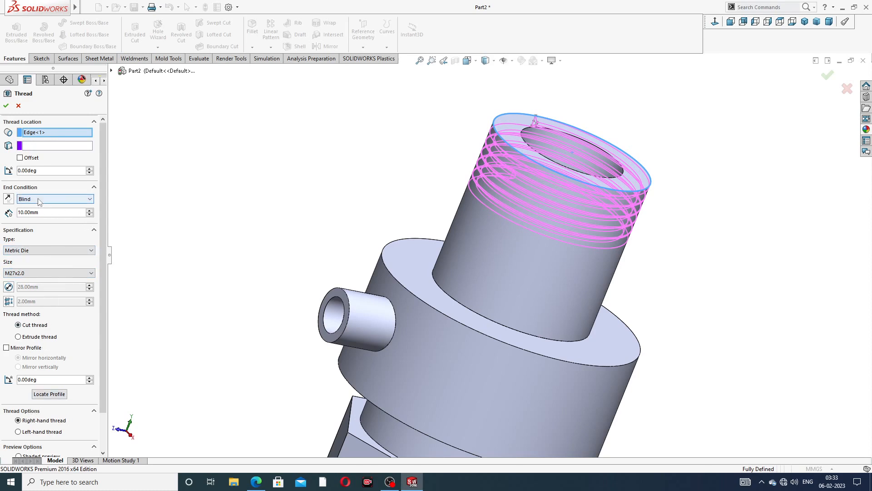
pyautogui.moveTo(45, 212); pyautogui.dragTo(1, 212)
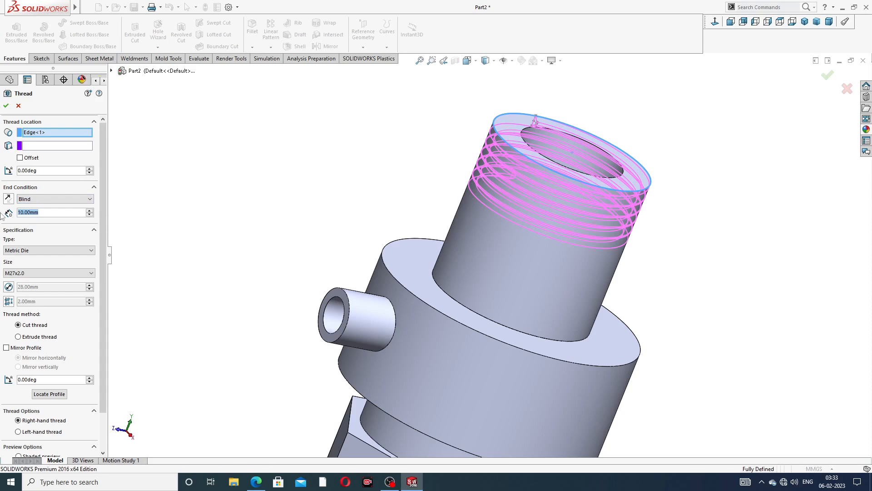
pyautogui.write('28')
pyautogui.press('Return')
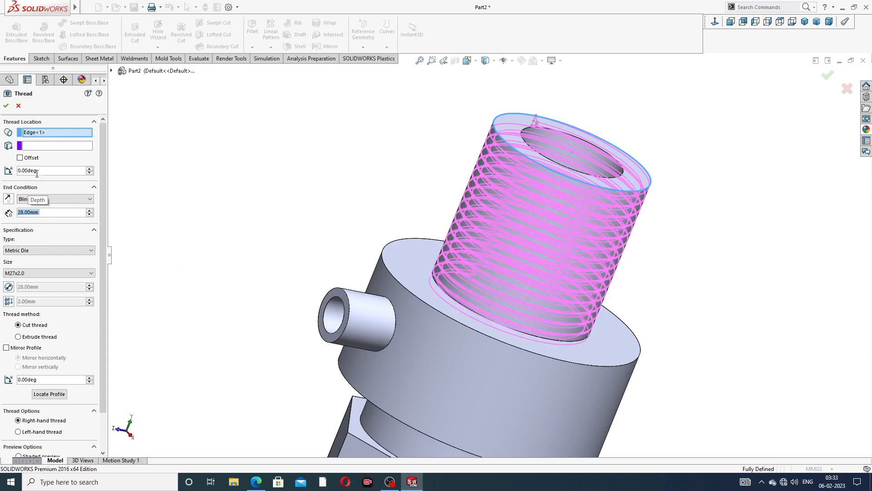
# Offset the thread start by 2 mm, reversed to begin beyond the neck's end face, and create the cut thread.
pyautogui.click(20, 158)
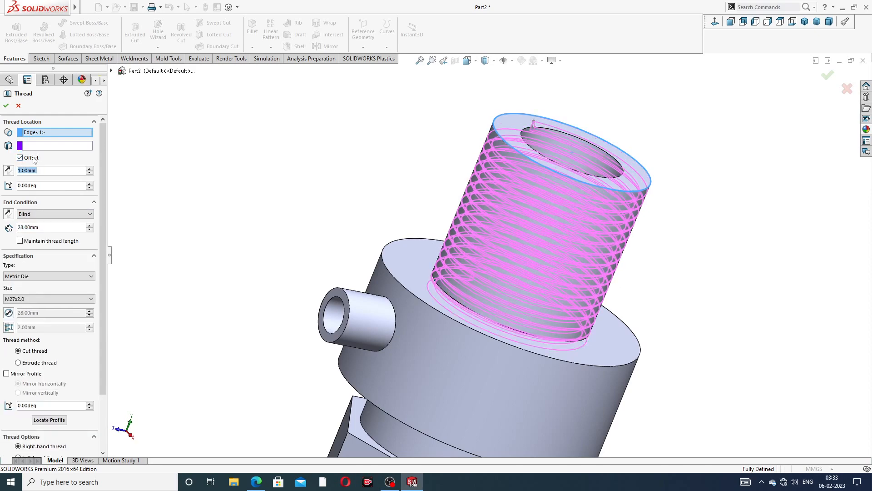
pyautogui.write('2')
pyautogui.press('Return')
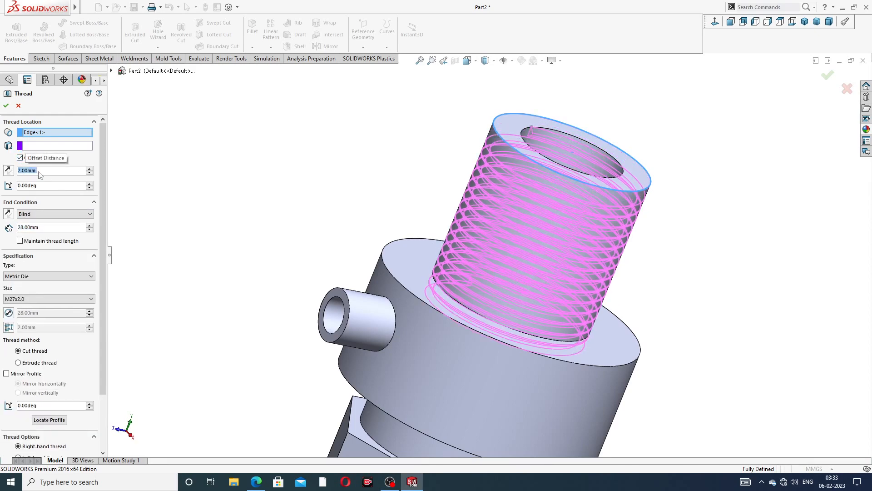
pyautogui.click(8, 170)
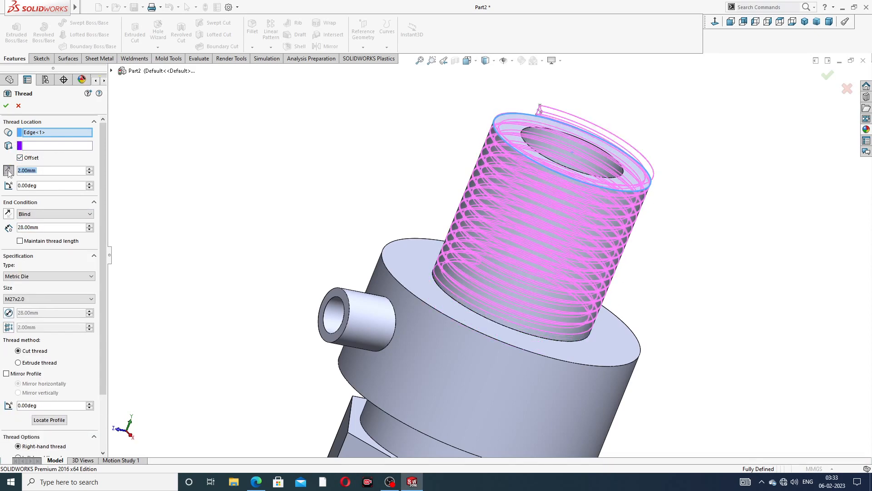
pyautogui.moveTo(294, 233); pyautogui.dragTo(300, 199, button='middle')
pyautogui.scroll(2, 319, 239)
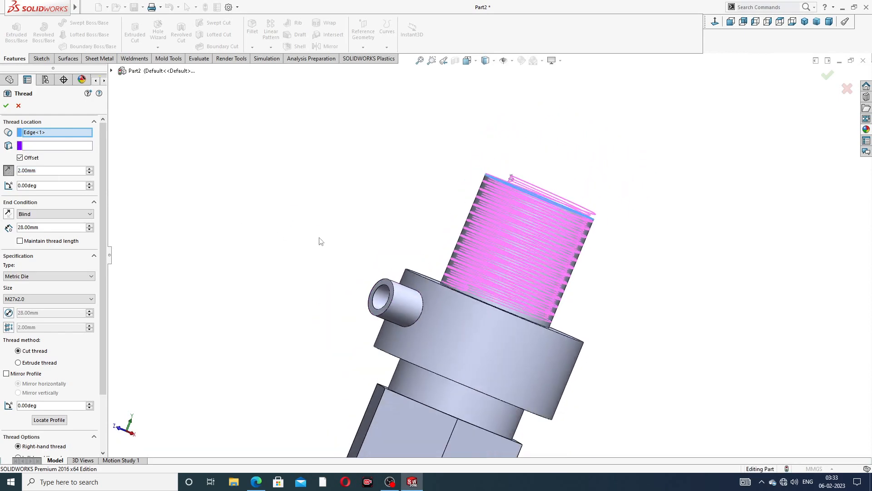
pyautogui.moveTo(319, 239); pyautogui.dragTo(311, 263, button='middle')
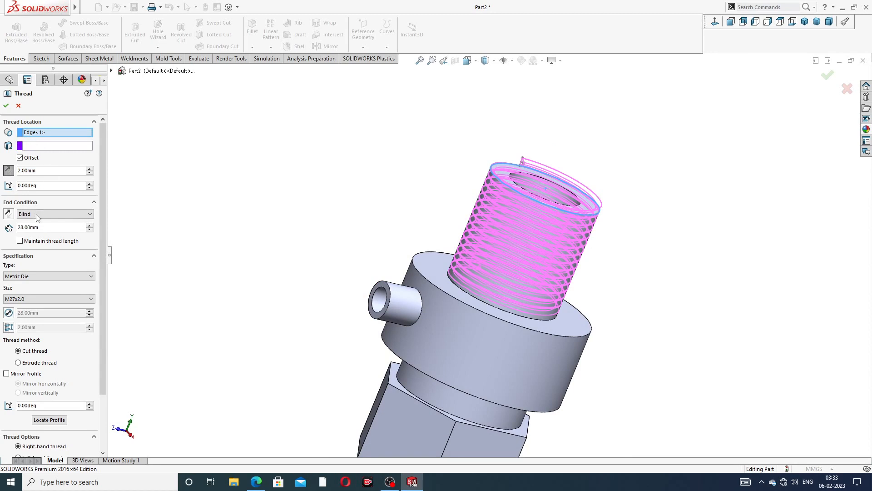
pyautogui.click(6, 105)
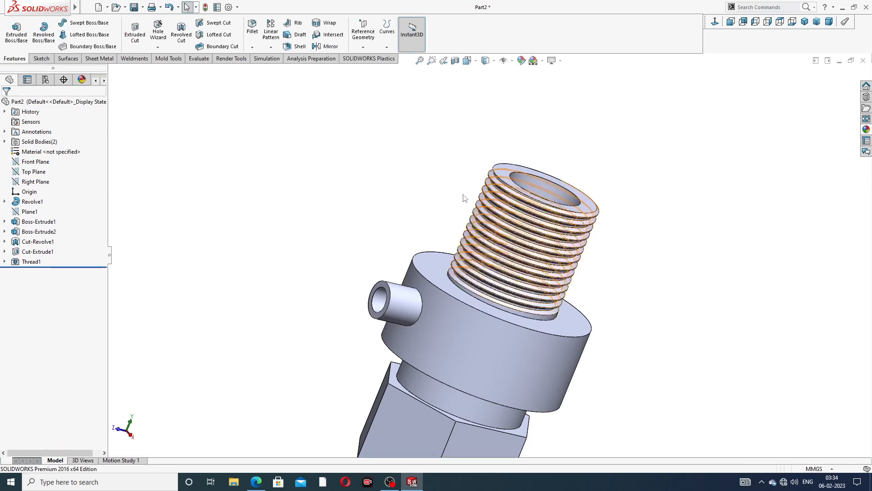
# Colour the thread feature on the neck dark grey from the standard swatches.
pyautogui.click(36, 264)
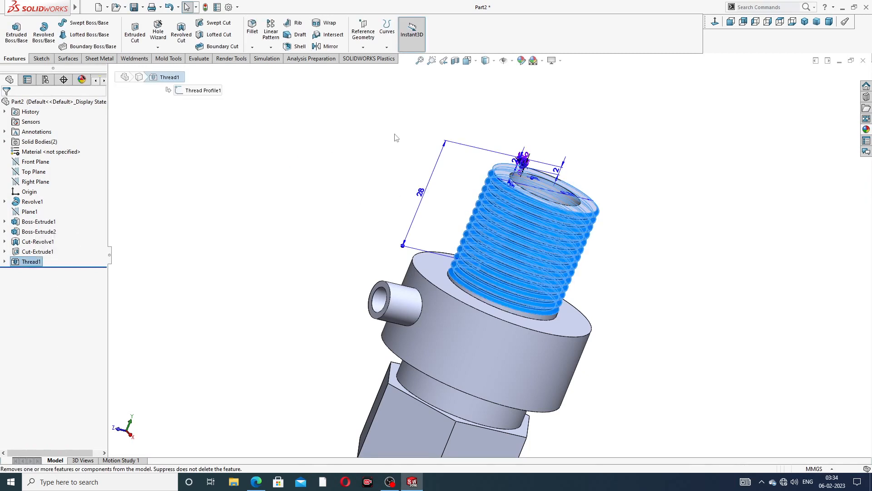
pyautogui.click(522, 60)
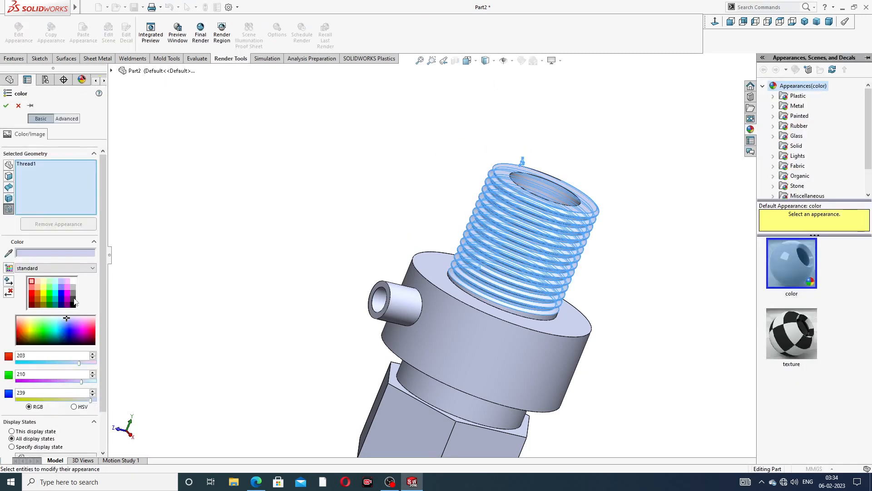
pyautogui.click(73, 298)
pyautogui.click(6, 105)
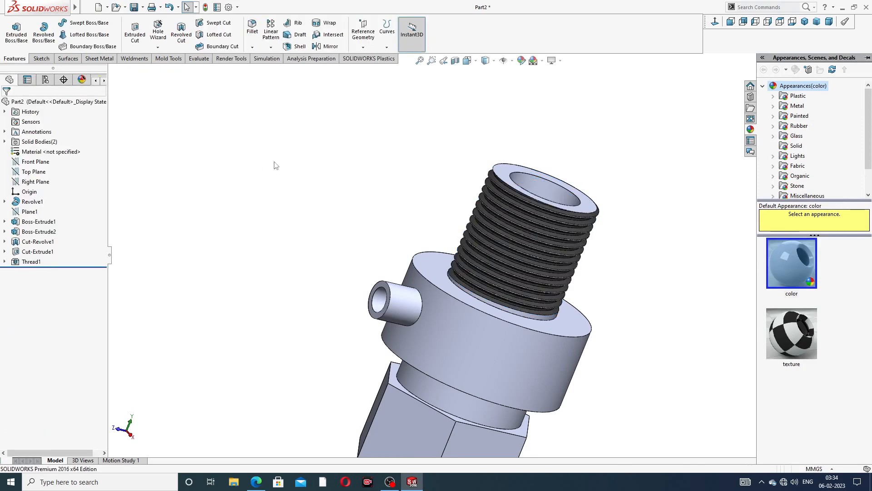
# Look over the whole nozzle from several angles to examine the coloured thread and the body.
pyautogui.press('f')
pyautogui.moveTo(439, 217); pyautogui.dragTo(475, 340, button='middle')
pyautogui.scroll(-4, 497, 272)
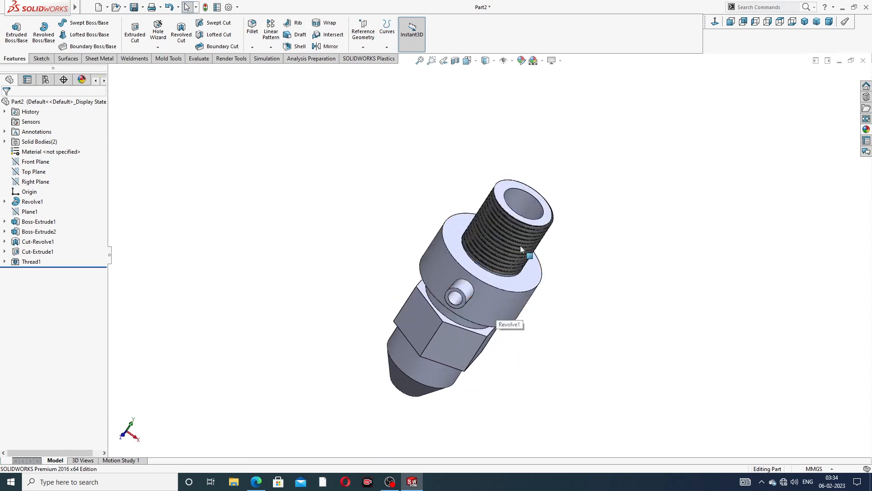
pyautogui.moveTo(497, 267); pyautogui.dragTo(564, 316, button='middle')
pyautogui.scroll(-2, 461, 330)
pyautogui.moveTo(461, 331); pyautogui.dragTo(409, 221, button='middle')
pyautogui.scroll(-2, 457, 286)
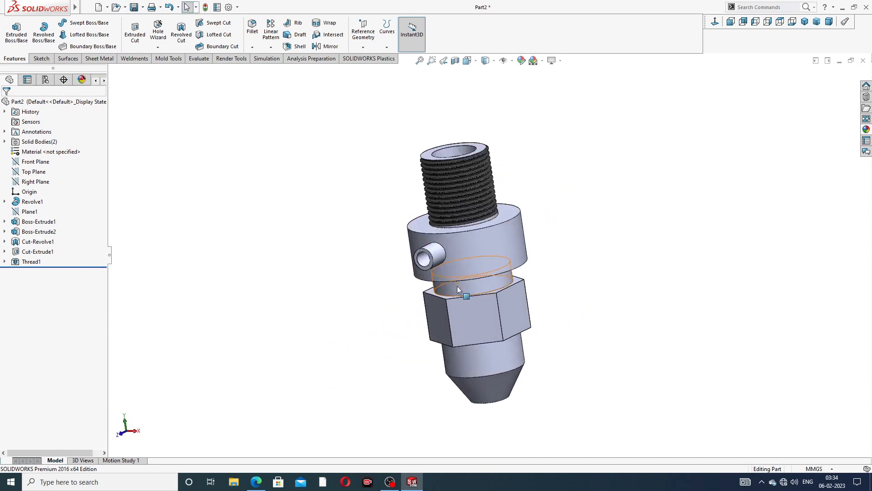
pyautogui.scroll(2, 527, 245)
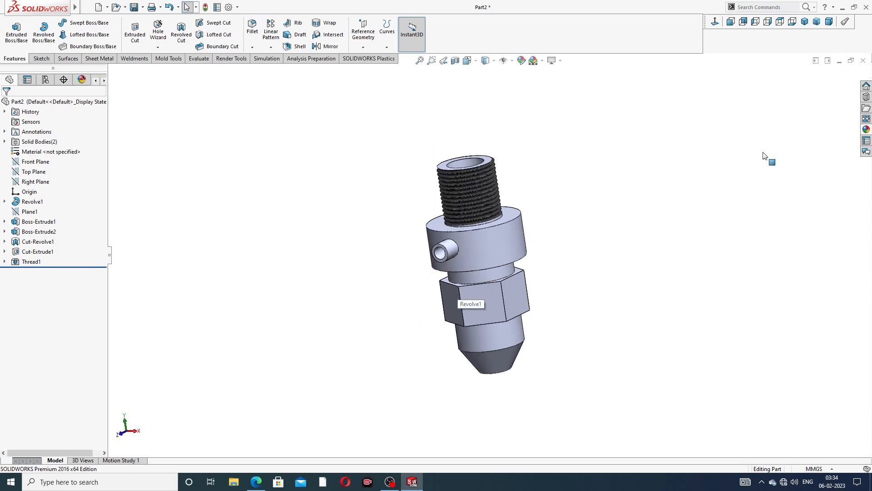
# Browse the Metal appearances and apply polished brass from the Brass category to the whole part.
pyautogui.click(866, 129)
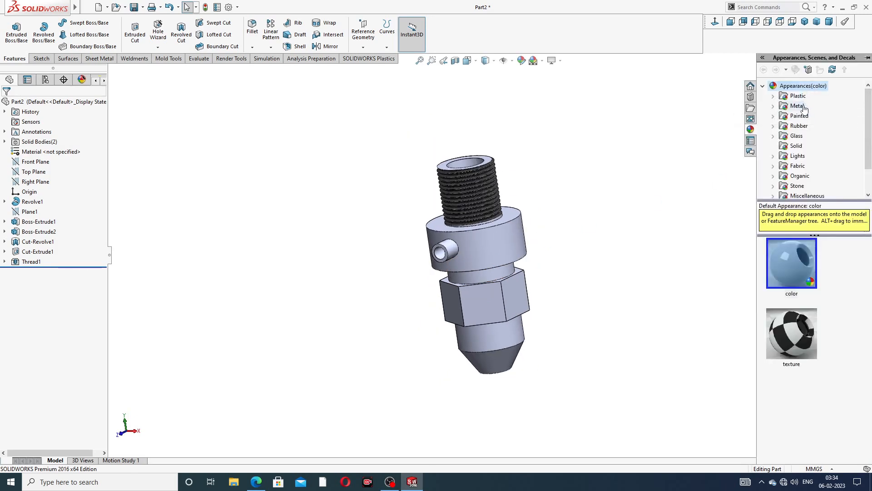
pyautogui.click(802, 105)
pyautogui.click(800, 116)
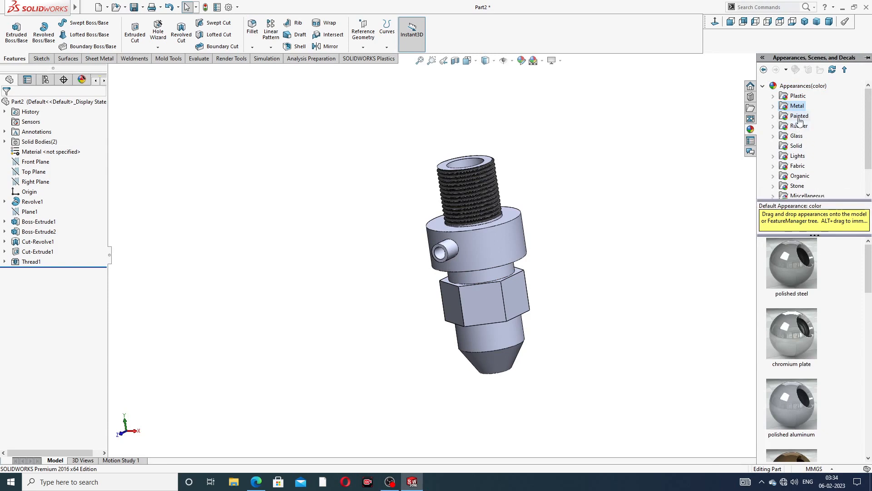
pyautogui.click(798, 126)
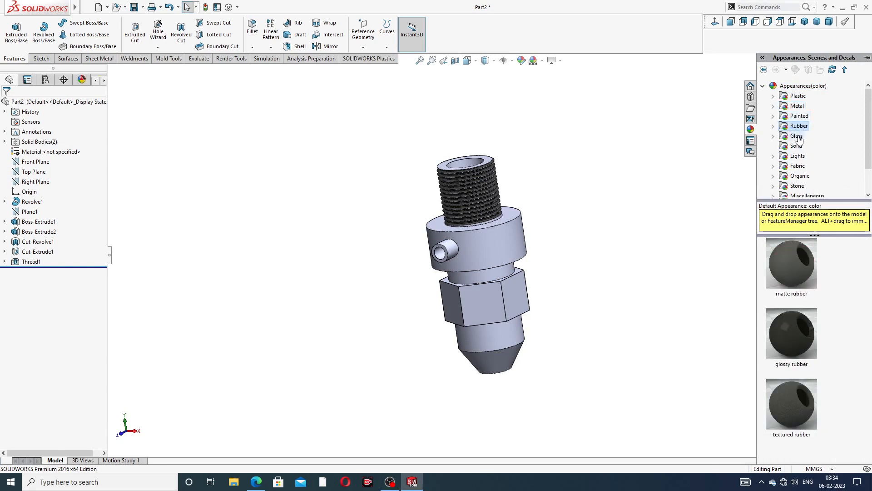
pyautogui.click(798, 137)
pyautogui.click(797, 106)
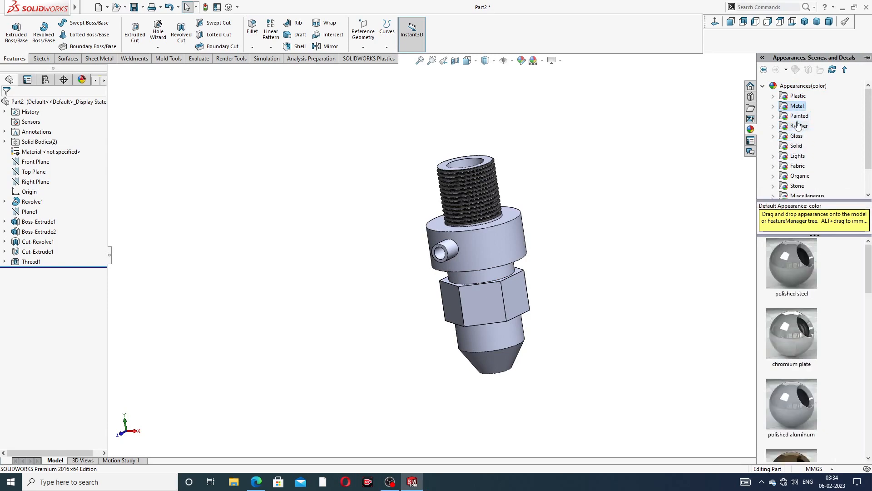
pyautogui.doubleClick(799, 106)
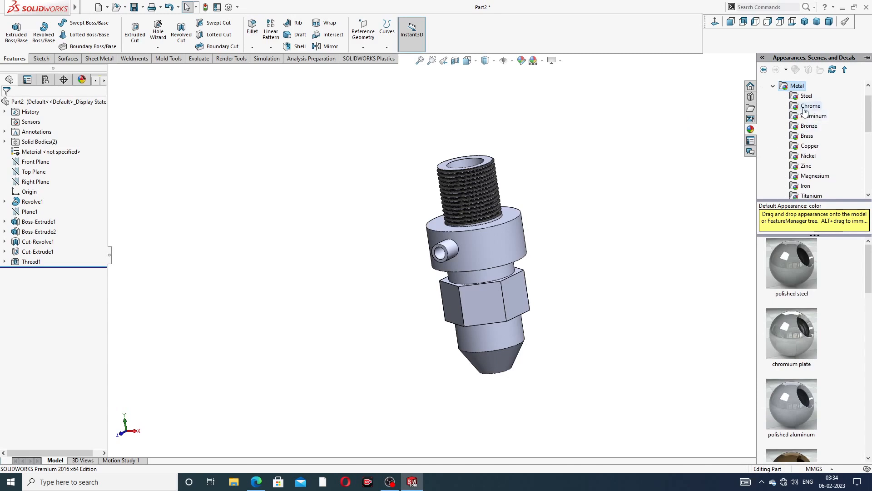
pyautogui.click(811, 116)
pyautogui.click(808, 125)
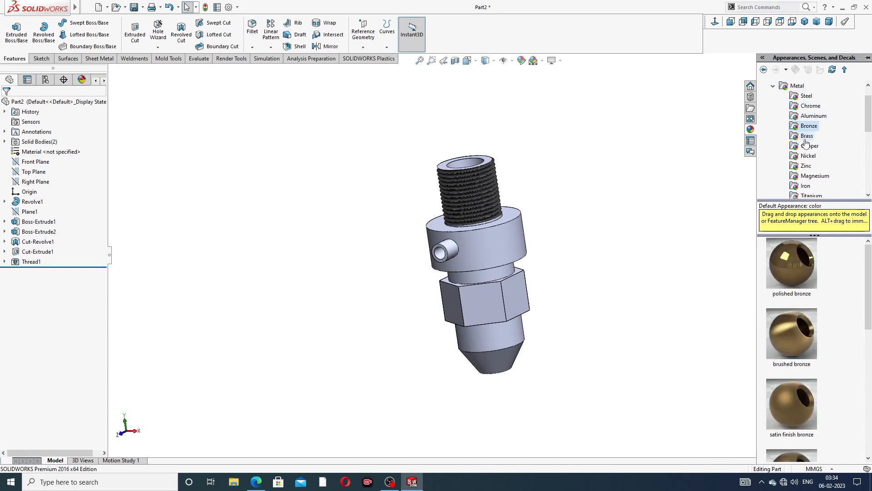
pyautogui.click(806, 136)
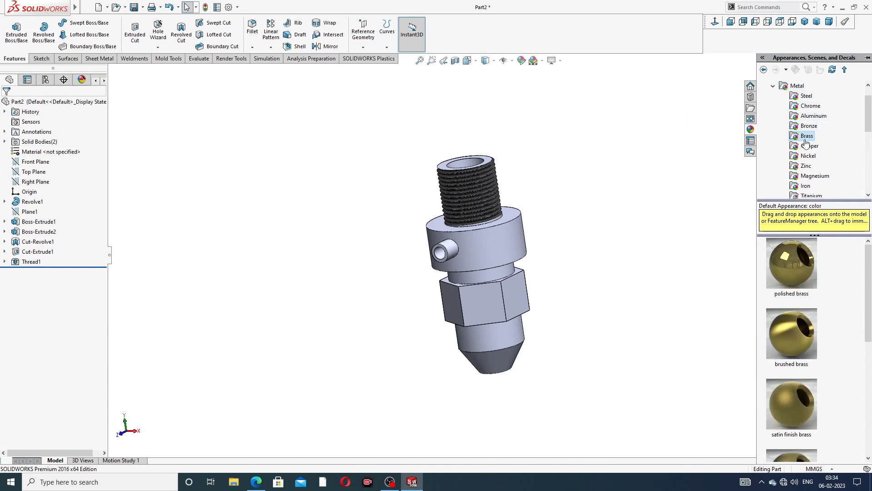
pyautogui.doubleClick(793, 257)
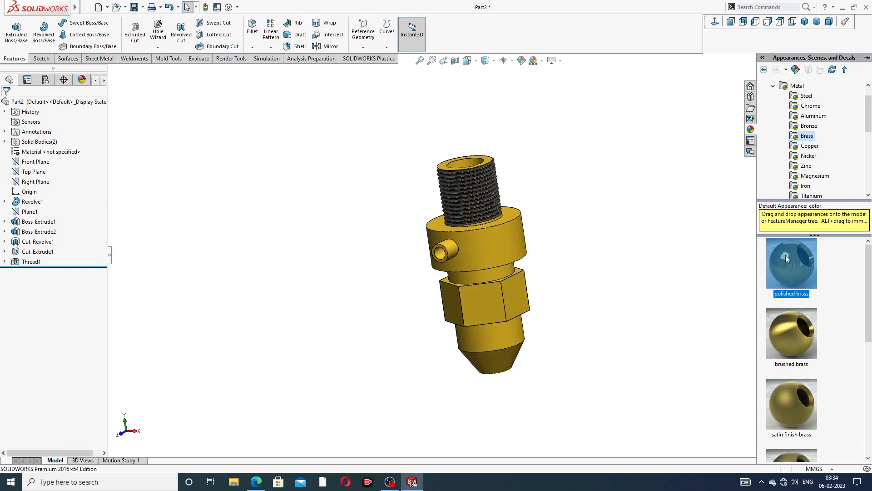
# Turn on the Cartoon display effect for the model and accept its rendering notice.
pyautogui.click(560, 61)
pyautogui.click(573, 106)
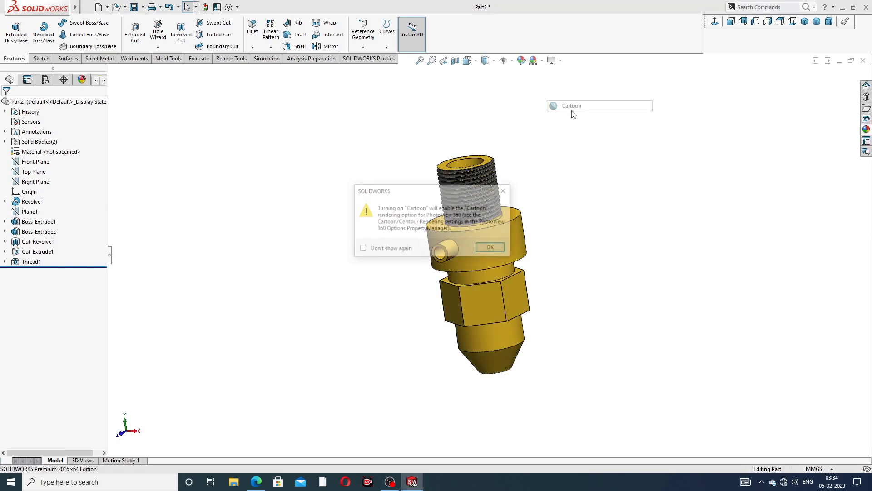
pyautogui.click(491, 247)
# Preview a section through the nozzle on the Right Plane to examine the internal bores, leaving the section unapplied.
pyautogui.scroll(-1, 488, 232)
pyautogui.moveTo(490, 236); pyautogui.dragTo(426, 245, button='middle')
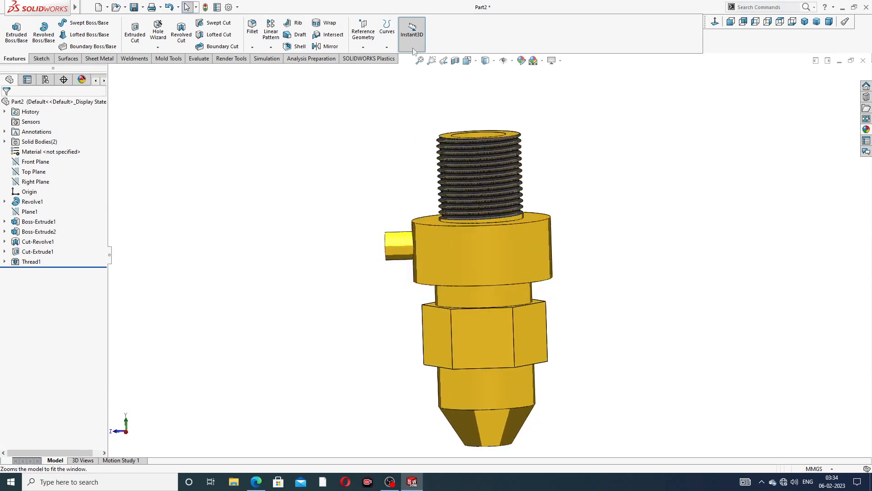
pyautogui.click(455, 60)
pyautogui.moveTo(520, 222); pyautogui.dragTo(494, 234, button='middle')
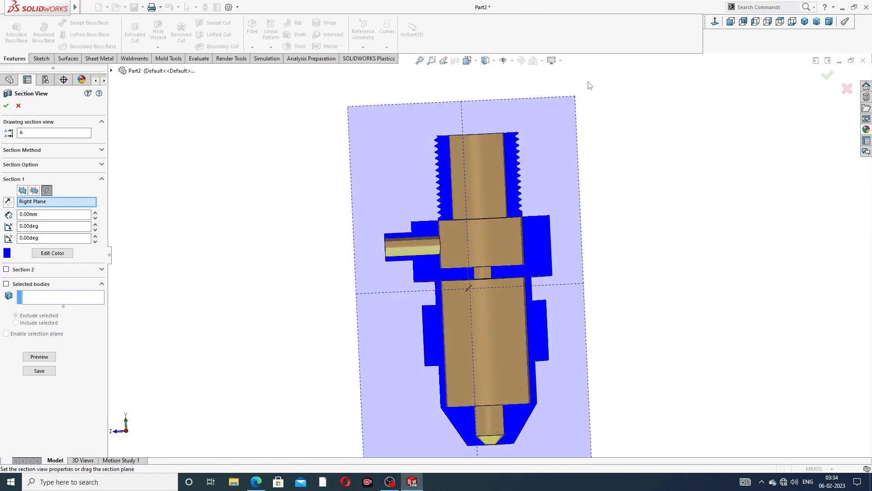
pyautogui.click(846, 89)
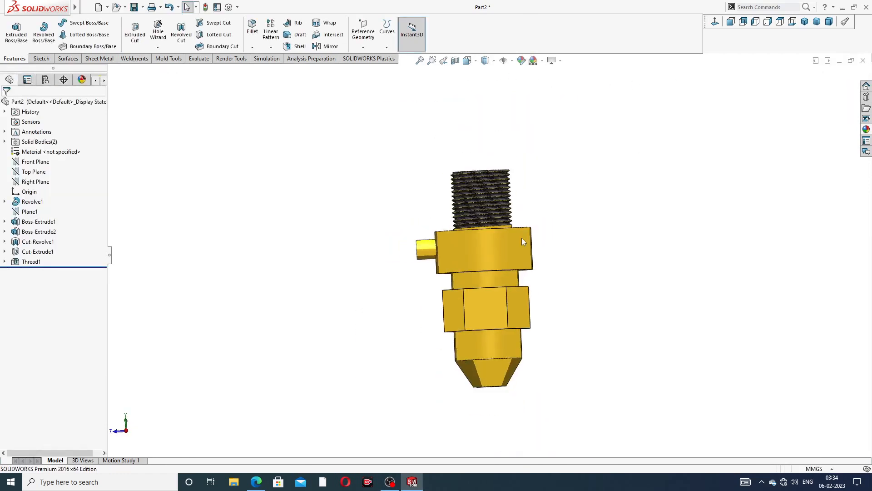
# Colour the neck bore face and the side inlet's bore face light grey (RGB 192, 192, 192) from the standard swatches.
pyautogui.moveTo(521, 238); pyautogui.dragTo(611, 356, button='middle')
pyautogui.scroll(-3, 471, 268)
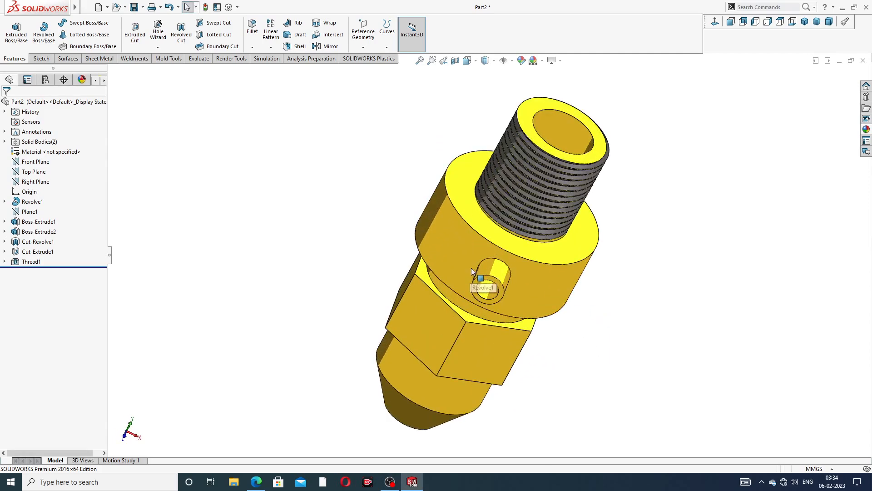
pyautogui.moveTo(529, 211); pyautogui.dragTo(579, 140, button='middle')
pyautogui.scroll(3, 584, 152)
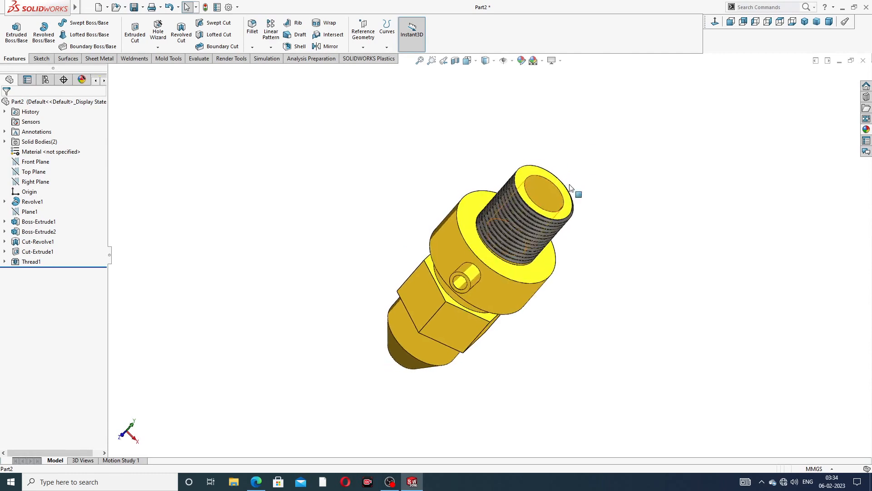
pyautogui.click(555, 198)
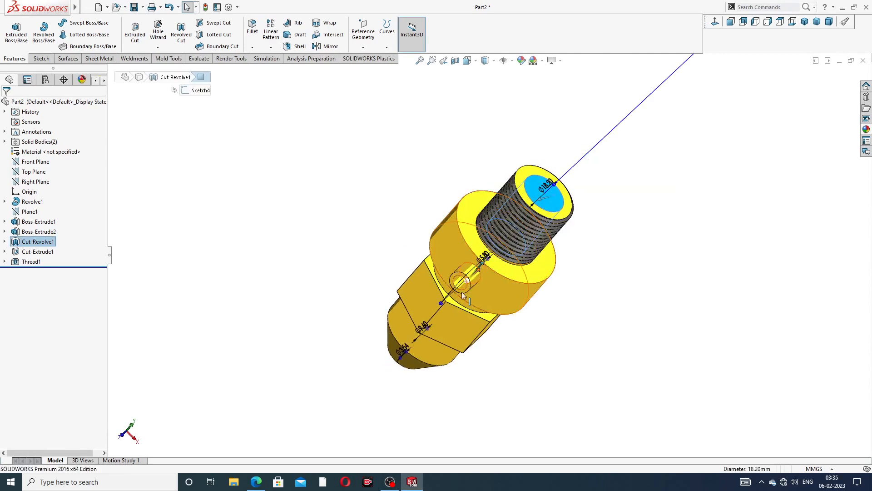
pyautogui.scroll(-5, 465, 286)
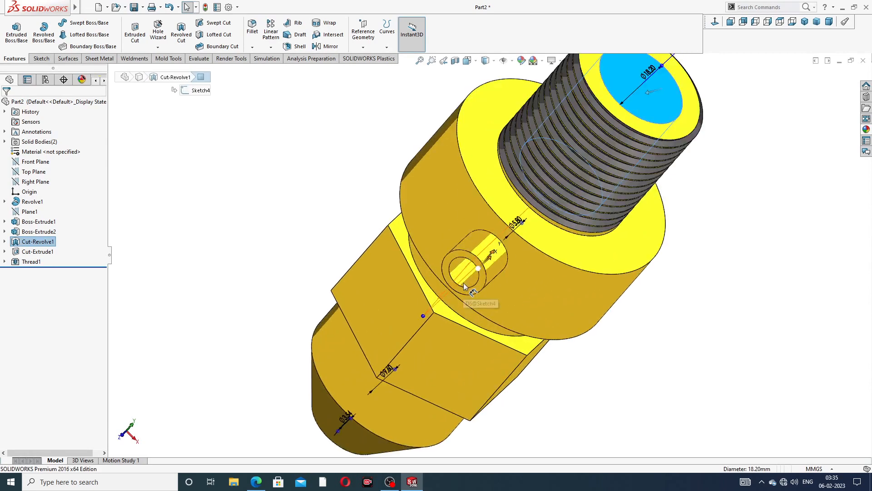
pyautogui.keyDown('ctrl'); pyautogui.click(484, 268); pyautogui.keyUp('ctrl')
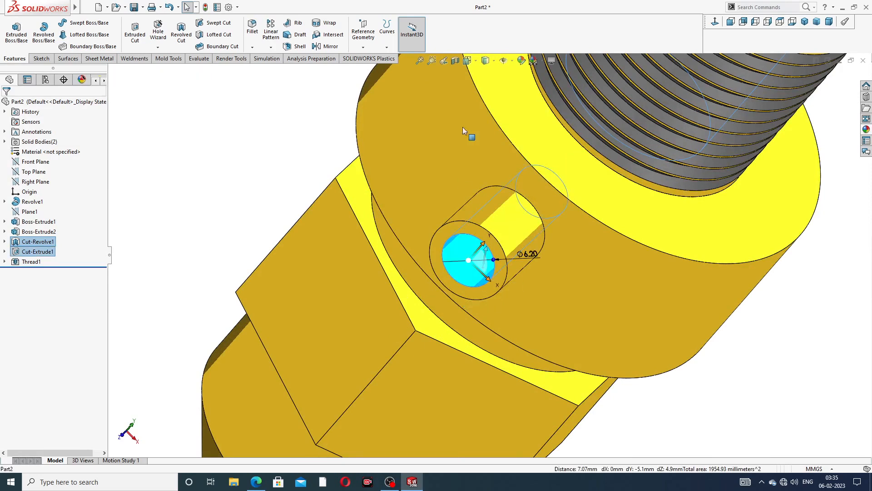
pyautogui.click(521, 60)
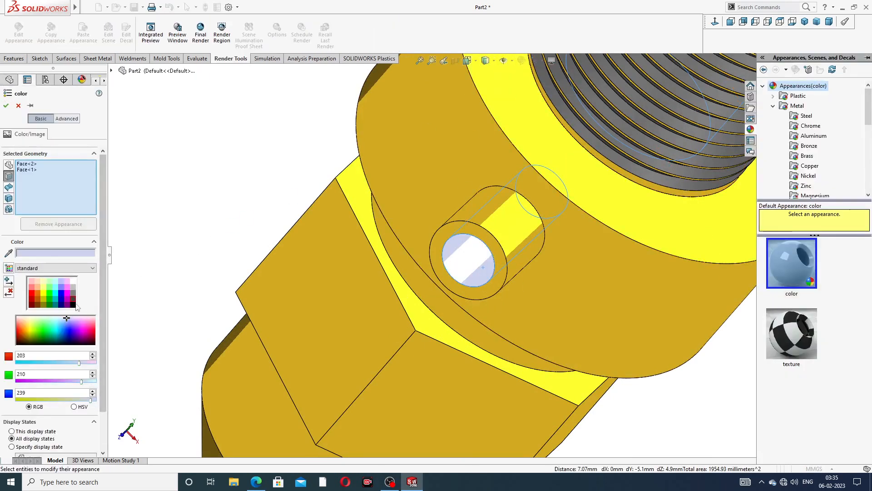
pyautogui.click(73, 288)
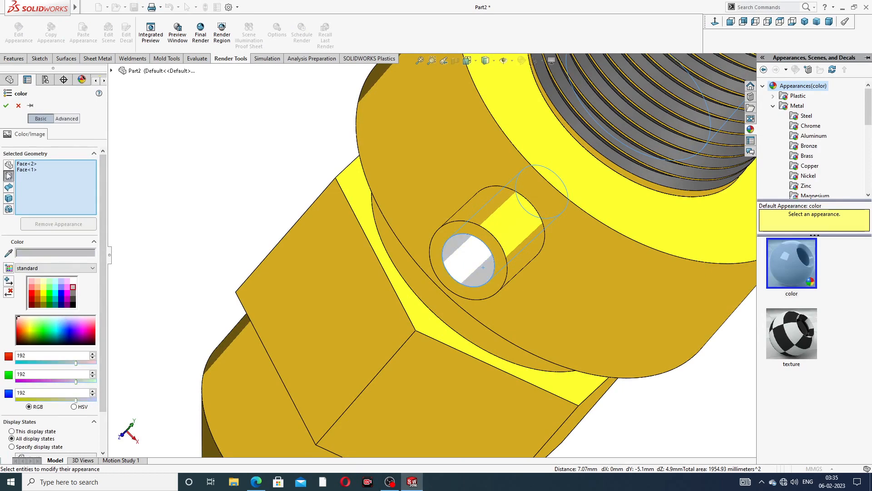
pyautogui.click(6, 105)
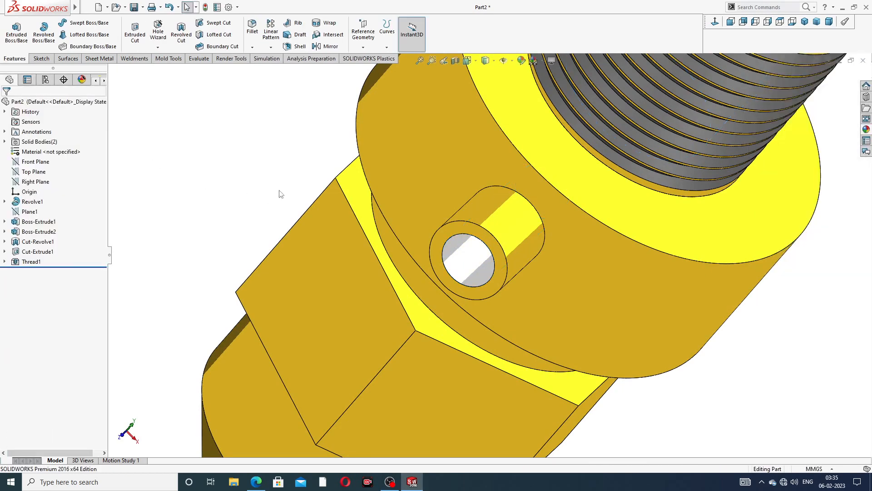
# Look over the finished nozzle from several angles, including isometric, to examine the coloured bores, thread and brass body.
pyautogui.press('f')
pyautogui.moveTo(555, 176); pyautogui.dragTo(611, 171, button='middle')
pyautogui.scroll(-2, 563, 241)
pyautogui.moveTo(563, 241); pyautogui.dragTo(649, 99, button='middle')
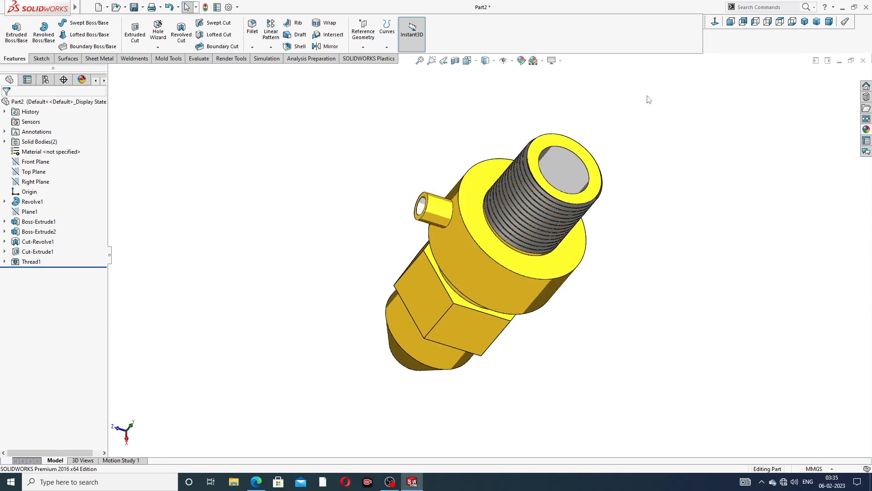
pyautogui.click(715, 22)
pyautogui.moveTo(536, 259); pyautogui.dragTo(556, 219, button='middle')
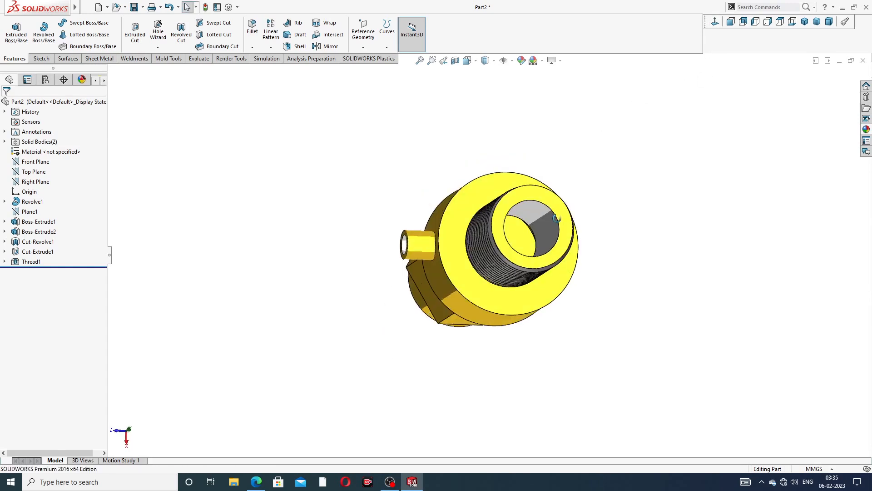
pyautogui.click(804, 22)
pyautogui.scroll(-3, 543, 234)
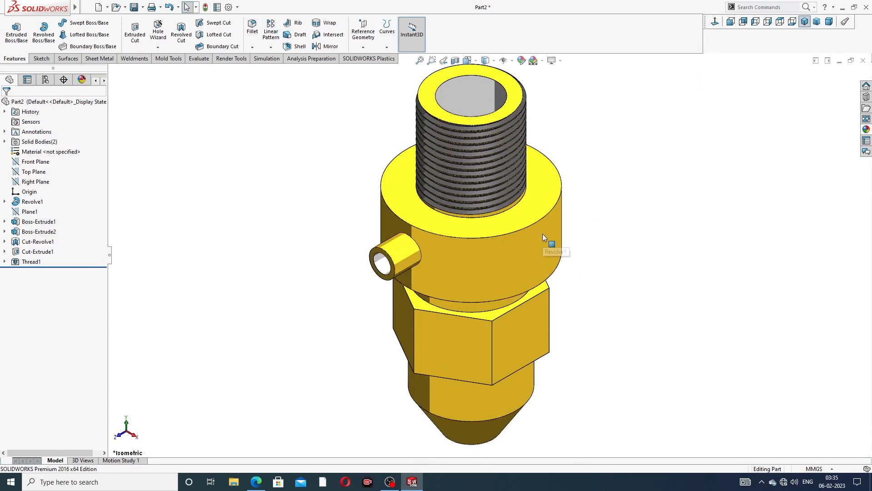
pyautogui.moveTo(614, 132); pyautogui.dragTo(568, 162, button='middle')
pyautogui.scroll(-2, 569, 162)
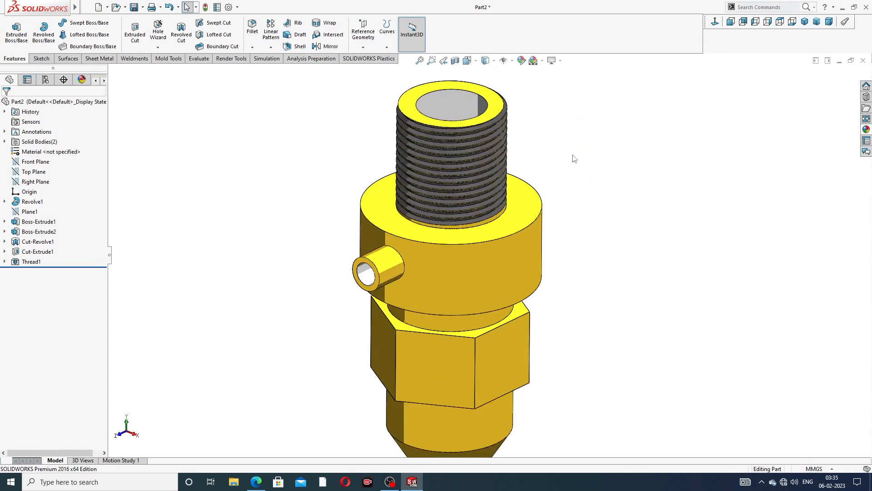
pyautogui.scroll(1, 574, 160)
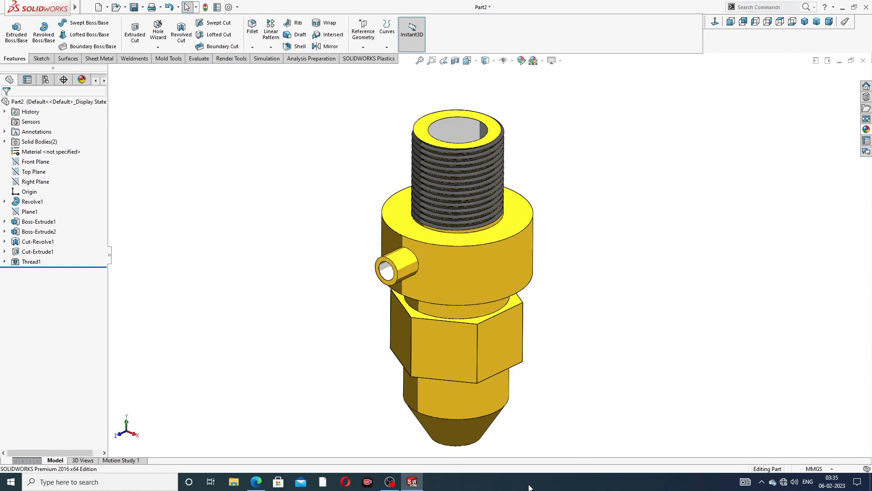
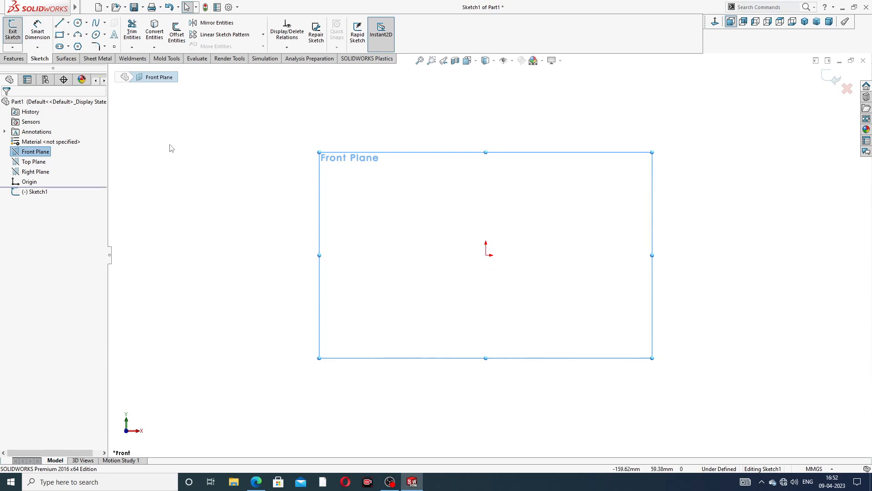
# Sketch a vertical centreline about 150 mm long through the origin on the Front Plane.
pyautogui.click(69, 22)
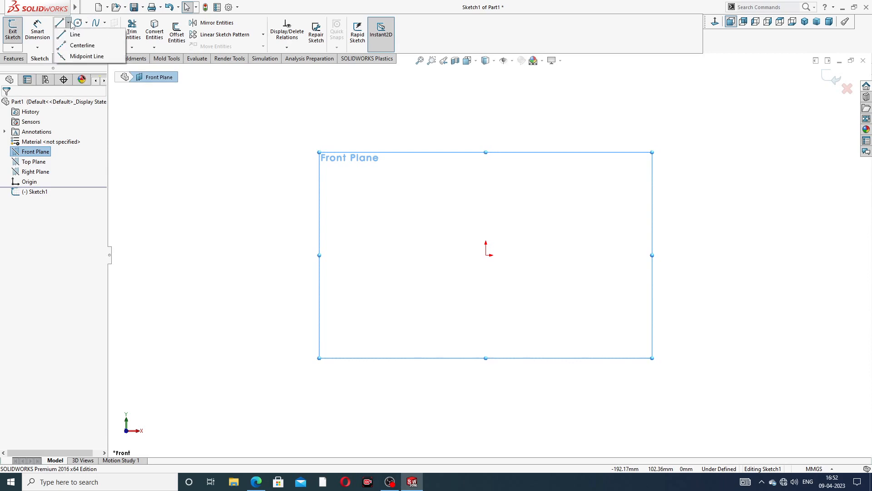
pyautogui.click(97, 48)
pyautogui.click(485, 254)
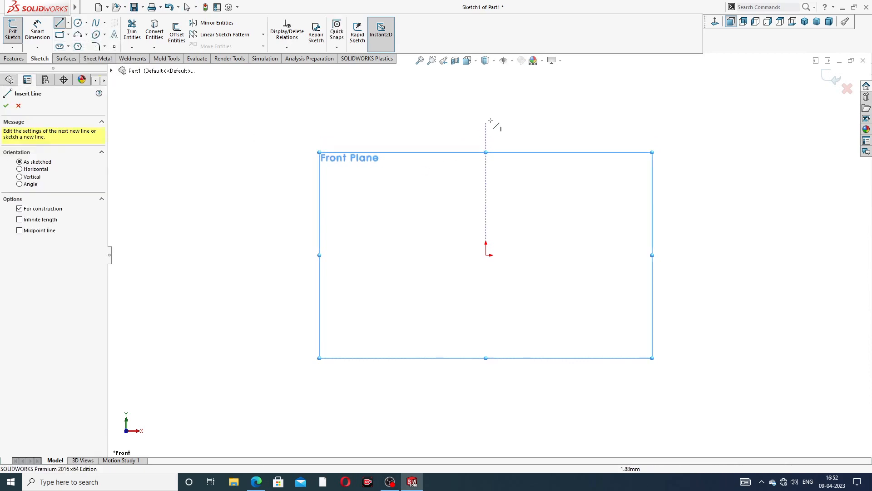
pyautogui.click(485, 92)
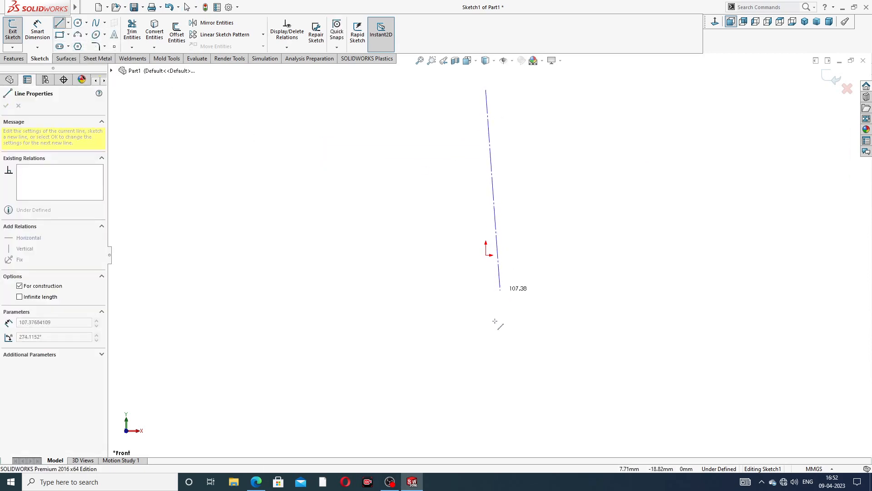
pyautogui.click(485, 369)
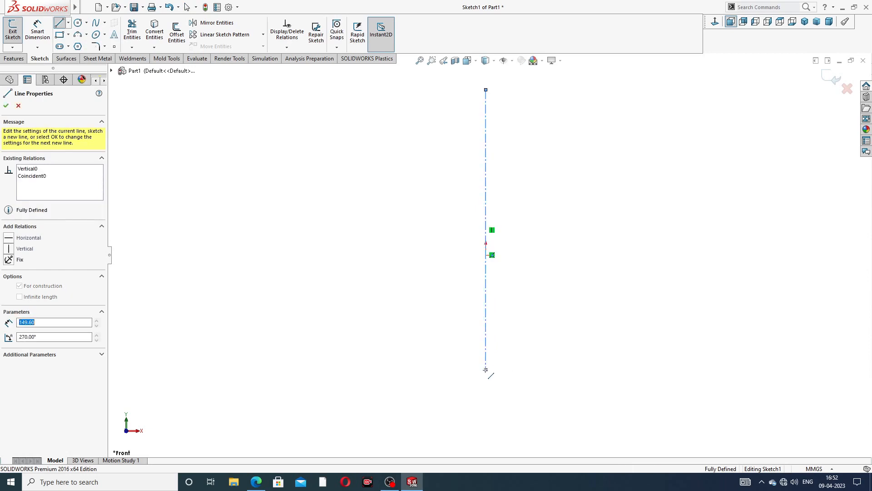
pyautogui.rightClick(602, 192)
pyautogui.click(619, 192)
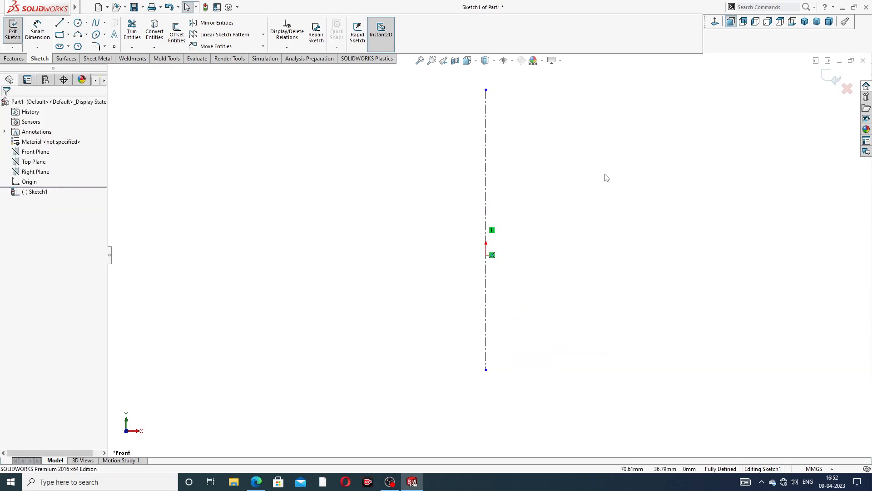
# Sketch a second centreline about 129 mm long, sloping down to the right and crossing the vertical one near the origin.
pyautogui.click(68, 22)
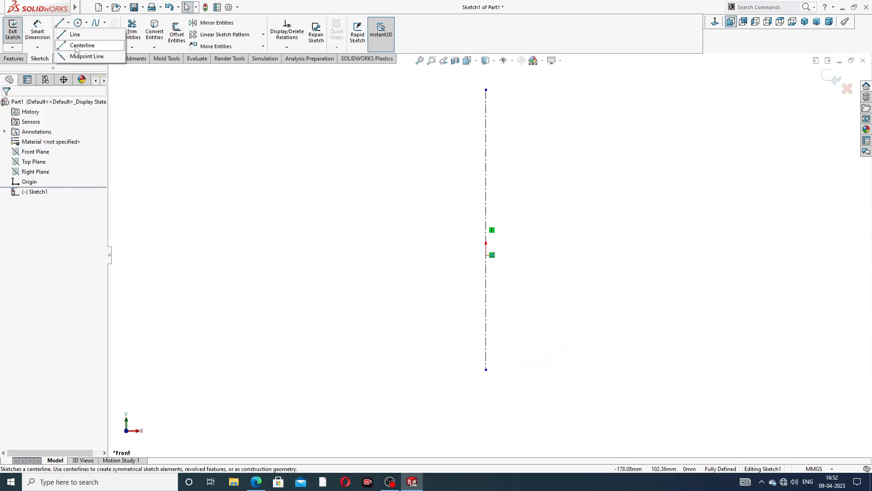
pyautogui.click(79, 43)
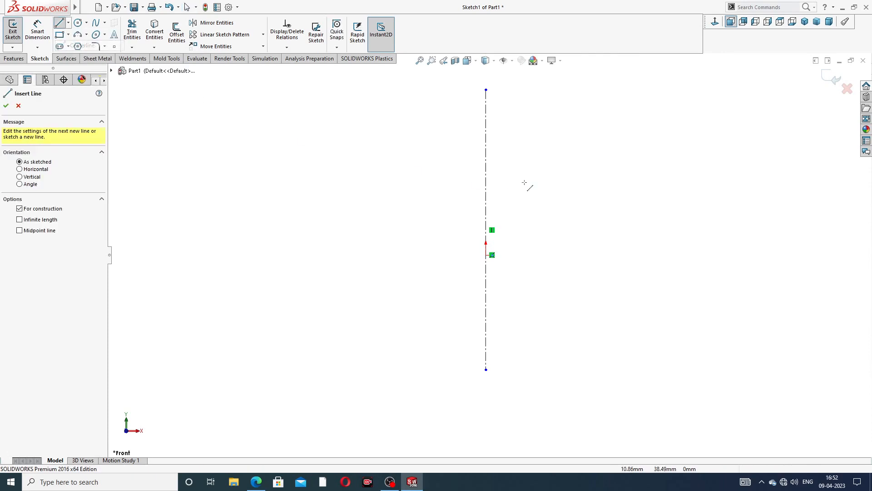
pyautogui.click(382, 164)
pyautogui.click(563, 323)
pyautogui.rightClick(593, 241)
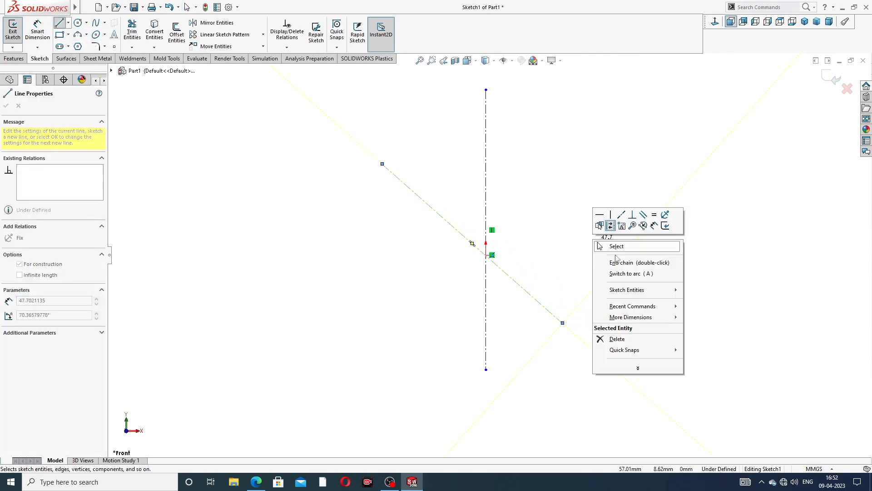
pyautogui.click(611, 245)
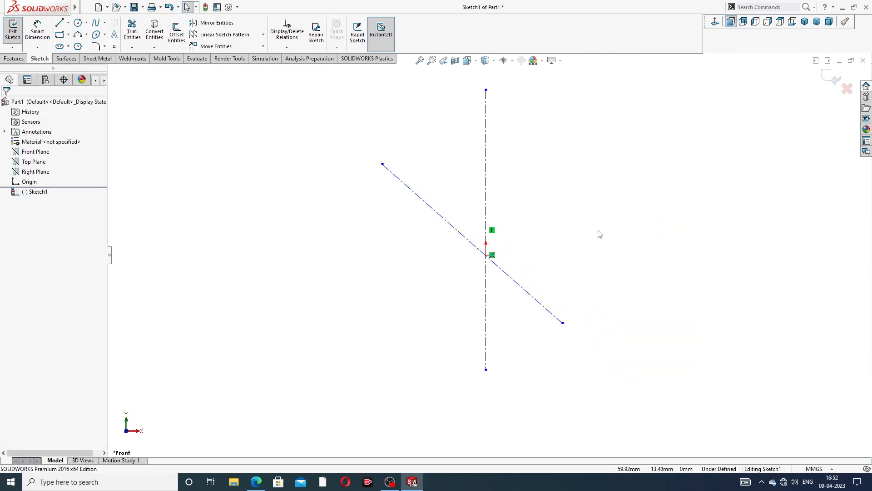
# Make the slanted centreline coincident with the origin and fix its midpoint there.
pyautogui.click(460, 234)
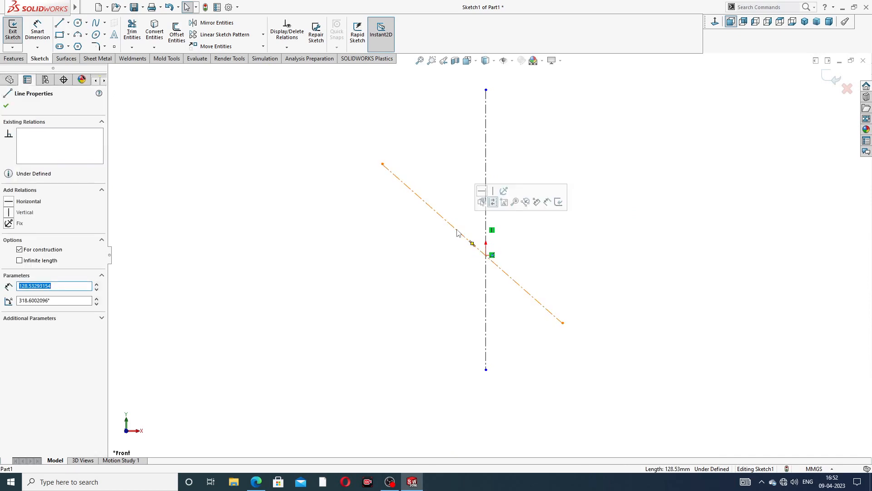
pyautogui.keyDown('ctrl'); pyautogui.click(486, 256); pyautogui.keyUp('ctrl')
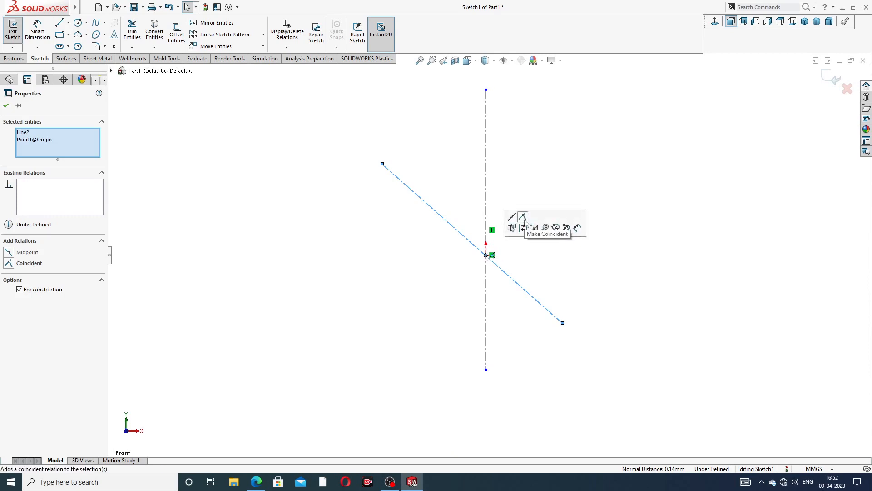
pyautogui.click(523, 217)
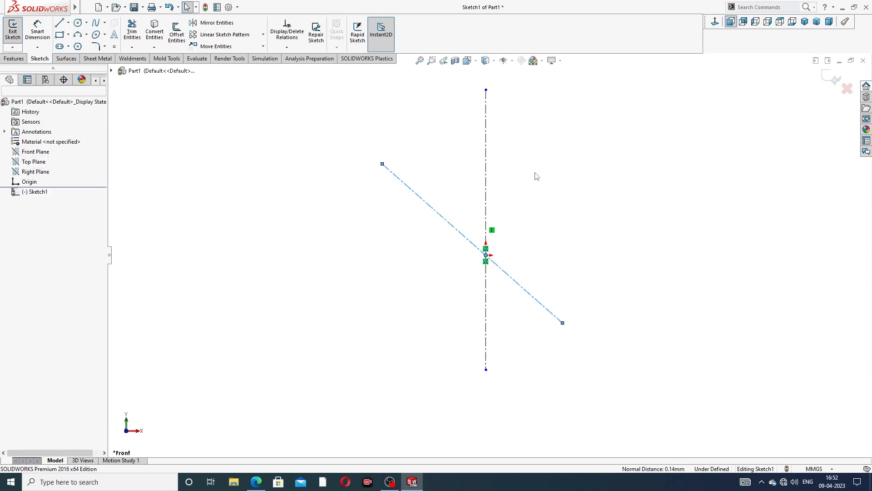
pyautogui.click(454, 230)
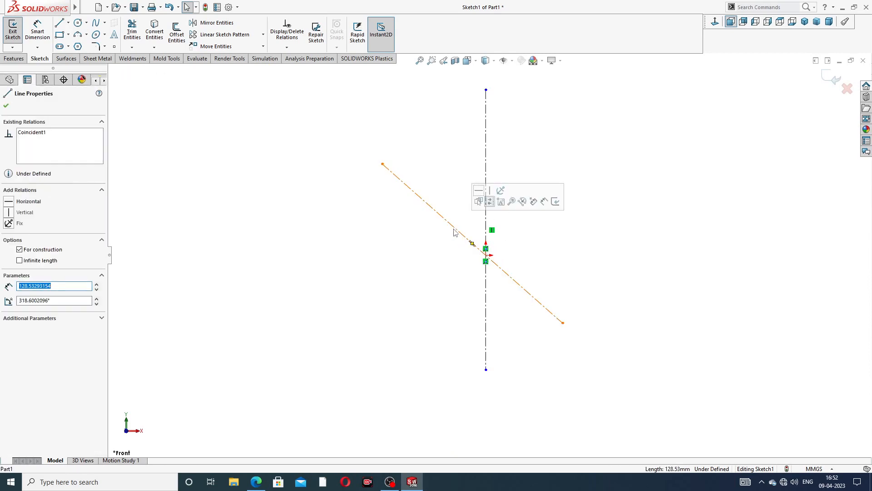
pyautogui.keyDown('ctrl'); pyautogui.click(486, 255); pyautogui.keyUp('ctrl')
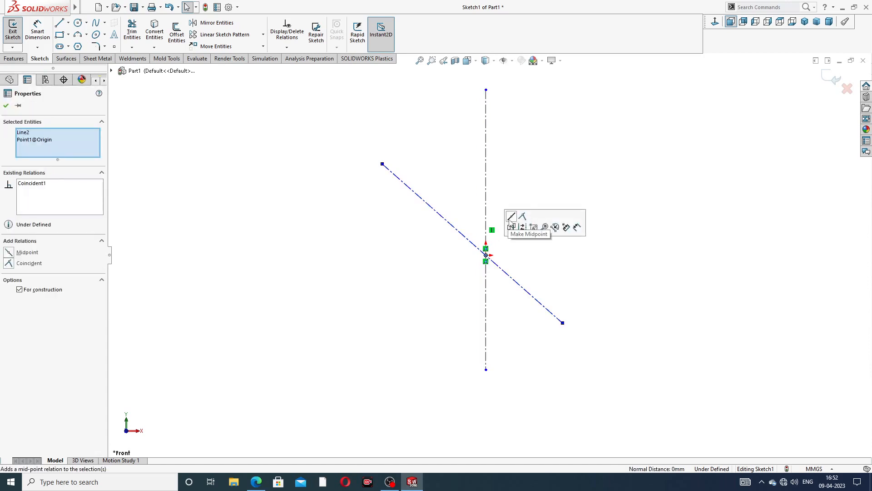
pyautogui.click(511, 218)
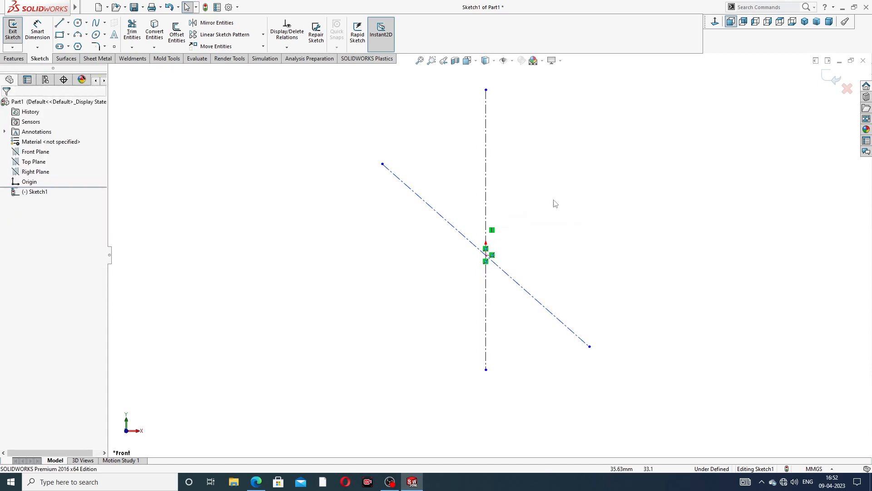
# Adjust the slanted centreline's length and angle by moving its endpoints, with its slope close to 45 degrees.
pyautogui.moveTo(383, 166); pyautogui.dragTo(366, 150)
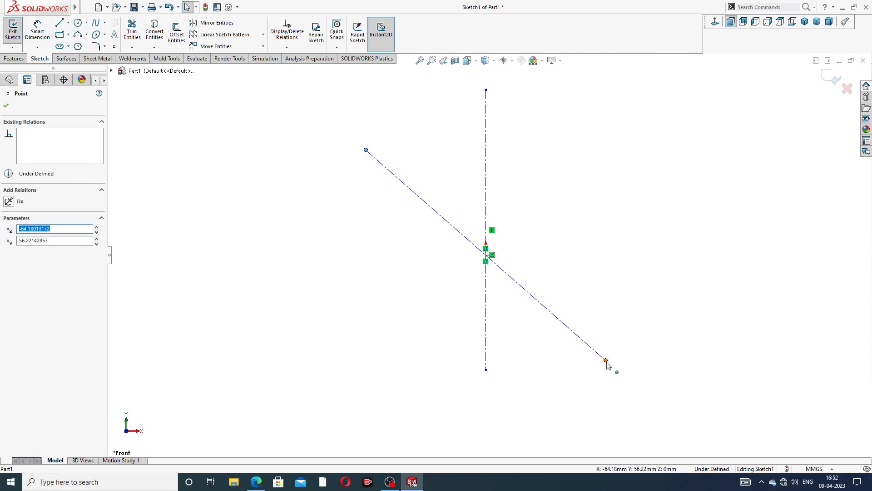
pyautogui.moveTo(606, 363); pyautogui.dragTo(583, 346)
pyautogui.click(193, 89)
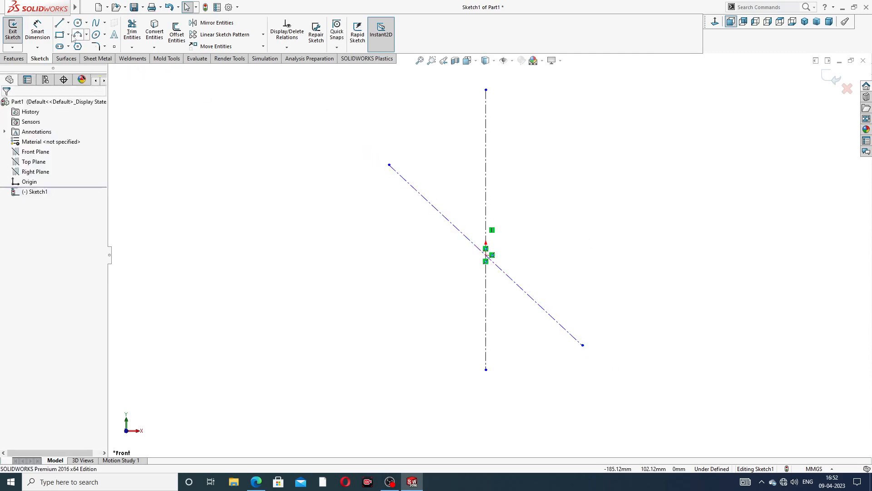
# Dimension the angle between the slanted centreline and the vertical centreline at 38 degrees.
pyautogui.click(453, 224)
pyautogui.click(486, 201)
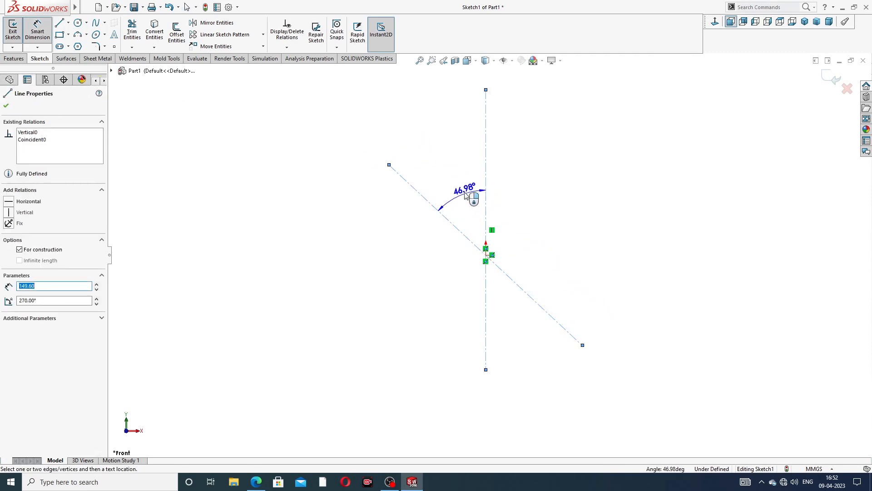
pyautogui.click(468, 195)
pyautogui.write('38')
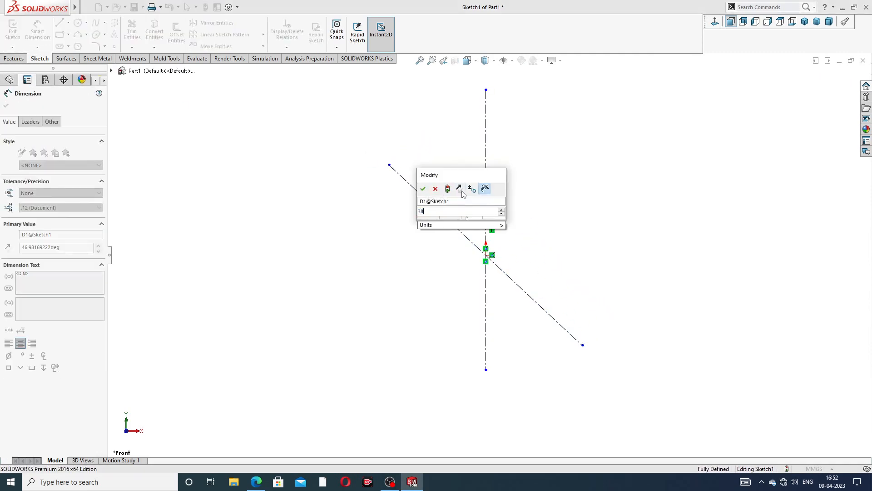
pyautogui.press('Return')
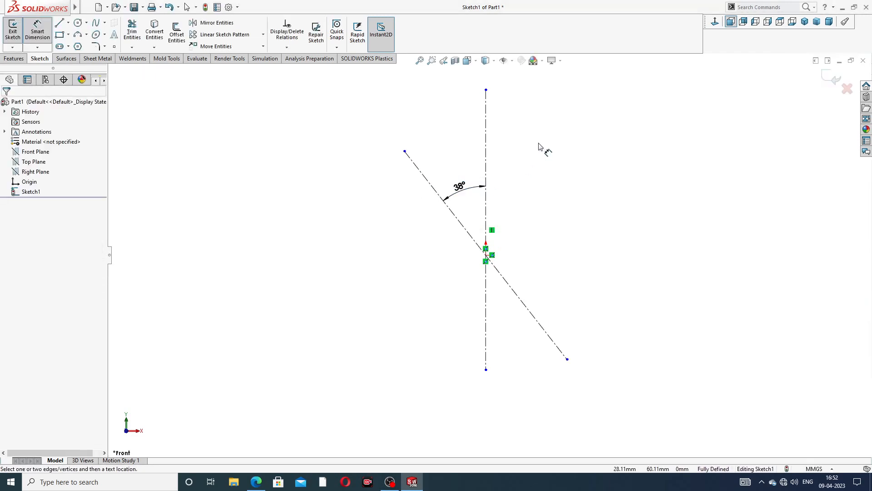
pyautogui.rightClick(540, 146)
pyautogui.click(563, 135)
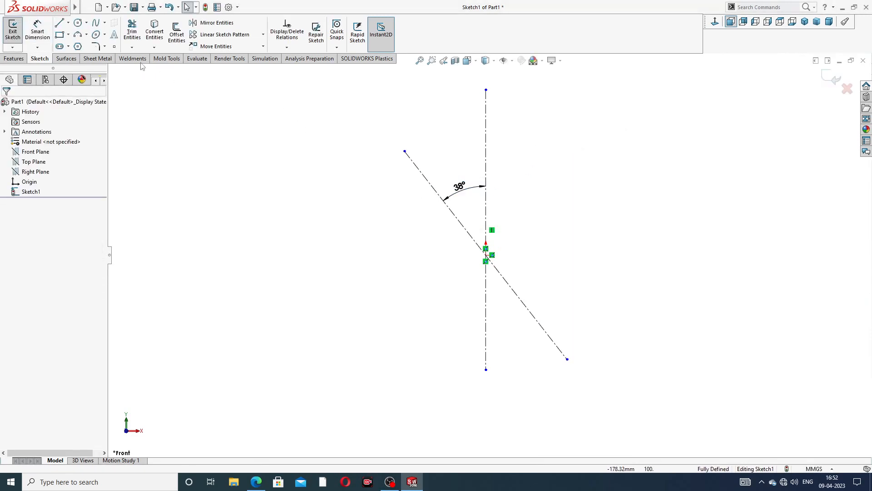
# Sketch a circle about 62 mm in diameter at the origin and a smaller circle at each end of the slanted centreline.
pyautogui.click(77, 22)
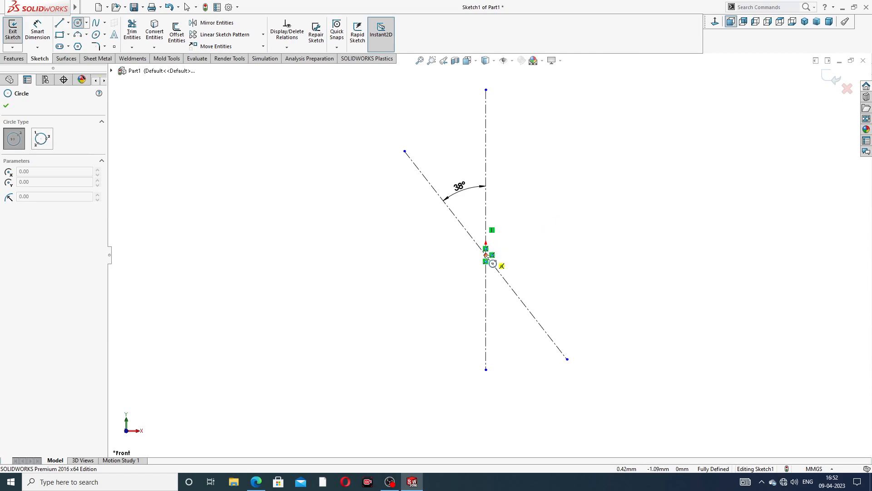
pyautogui.click(486, 255)
pyautogui.click(521, 209)
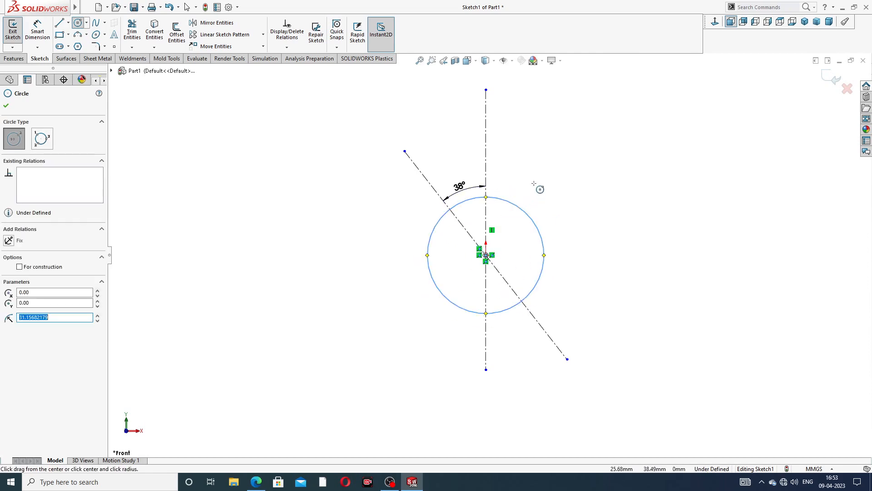
pyautogui.click(404, 150)
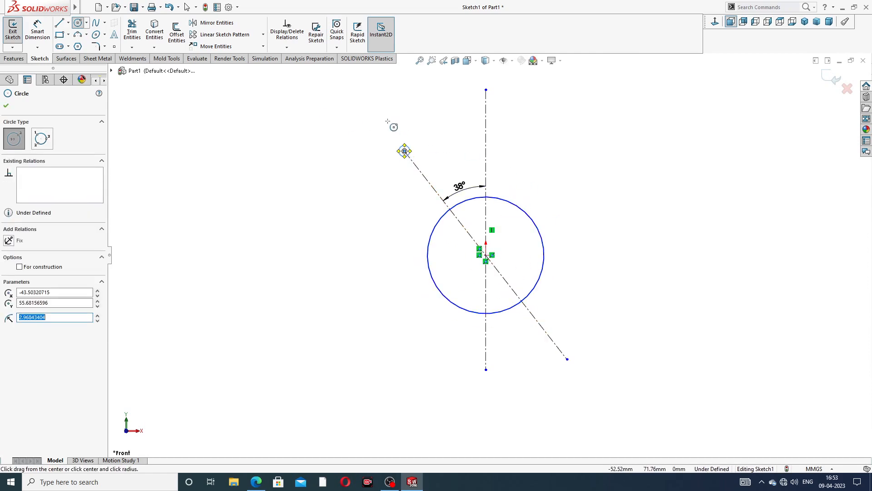
pyautogui.click(567, 359)
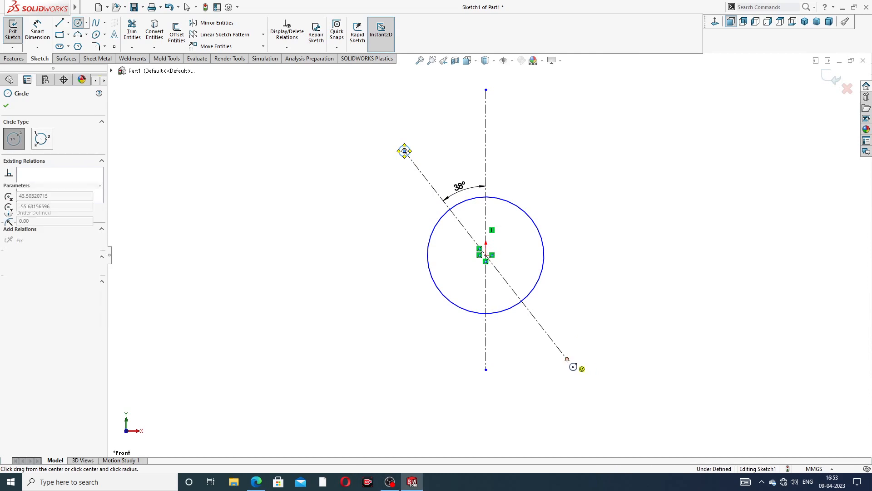
pyautogui.click(581, 346)
pyautogui.rightClick(580, 255)
pyautogui.click(601, 259)
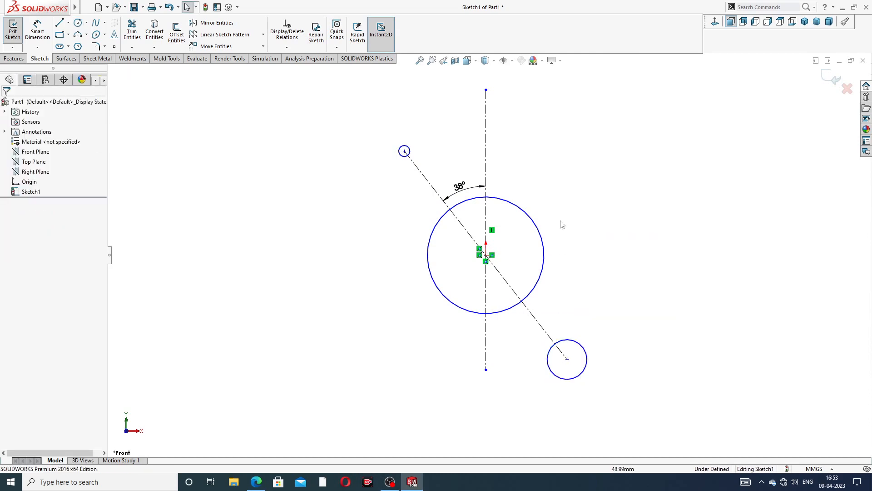
# Enlarge the upper-left circle to about 21 mm in diameter and make it equal to the lower-right circle.
pyautogui.moveTo(409, 154); pyautogui.dragTo(415, 135)
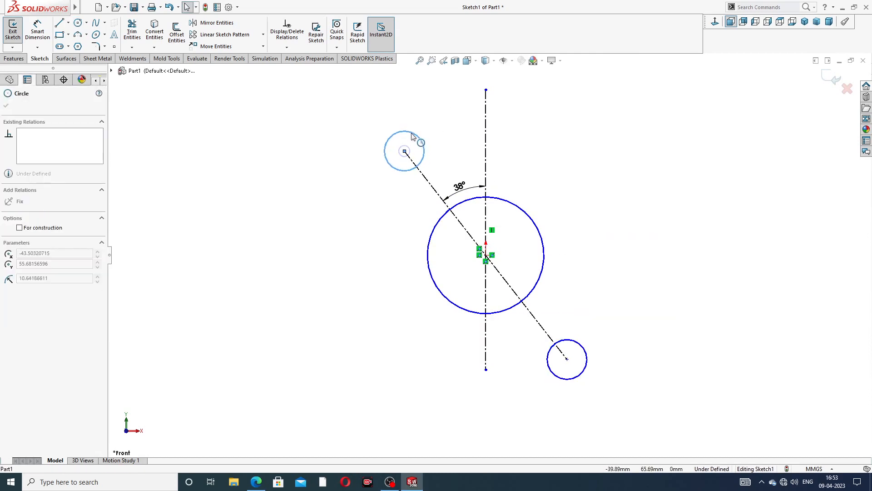
pyautogui.click(572, 149)
pyautogui.click(423, 151)
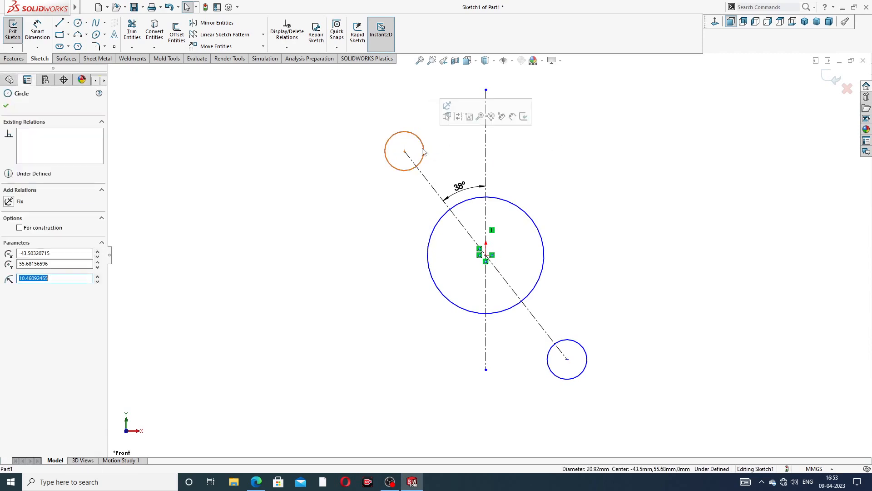
pyautogui.keyDown('ctrl'); pyautogui.click(578, 348); pyautogui.keyUp('ctrl')
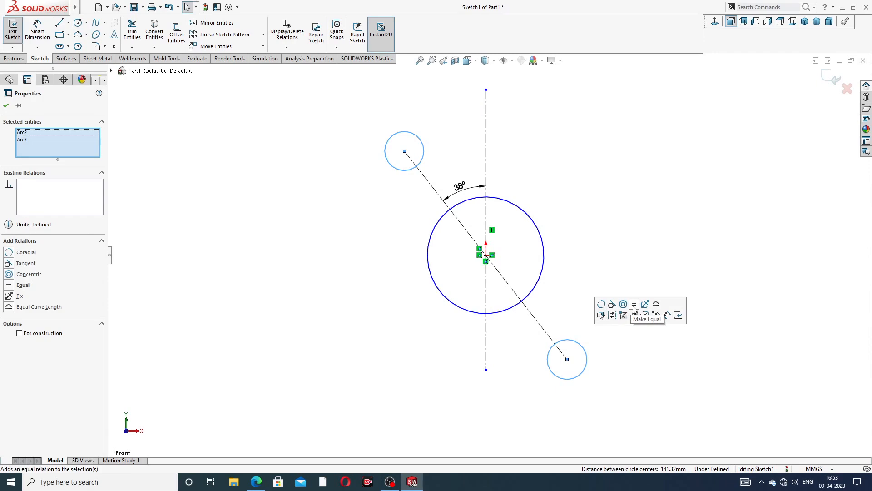
pyautogui.click(634, 305)
pyautogui.press('z')
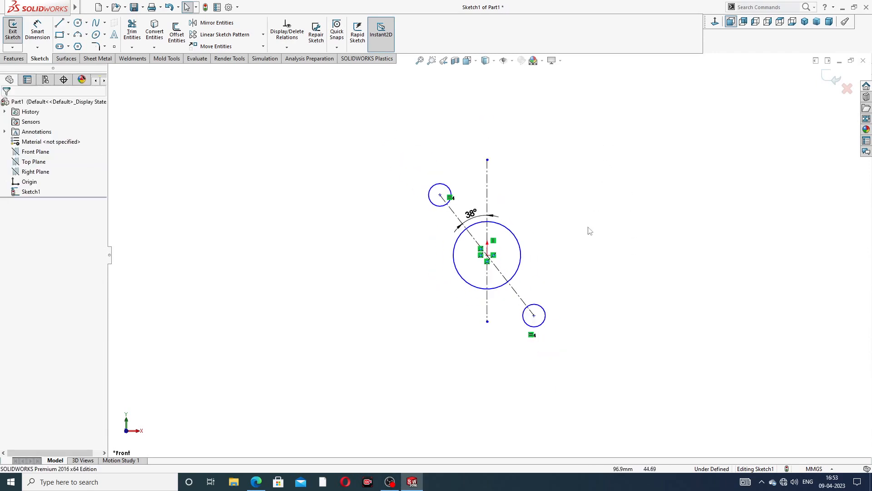
# Sketch a line about 74 mm long from the upper side of the upper-left circle to the central circle's upper-right edge.
pyautogui.scroll(-3, 579, 268)
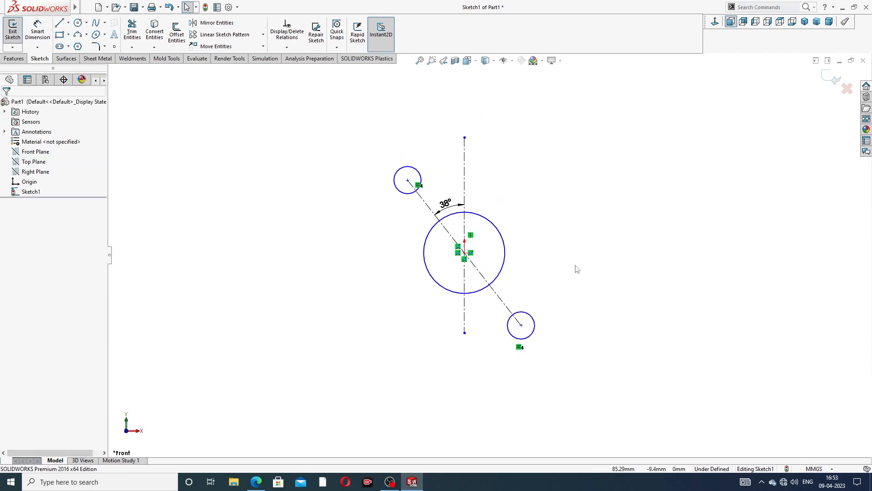
pyautogui.click(60, 23)
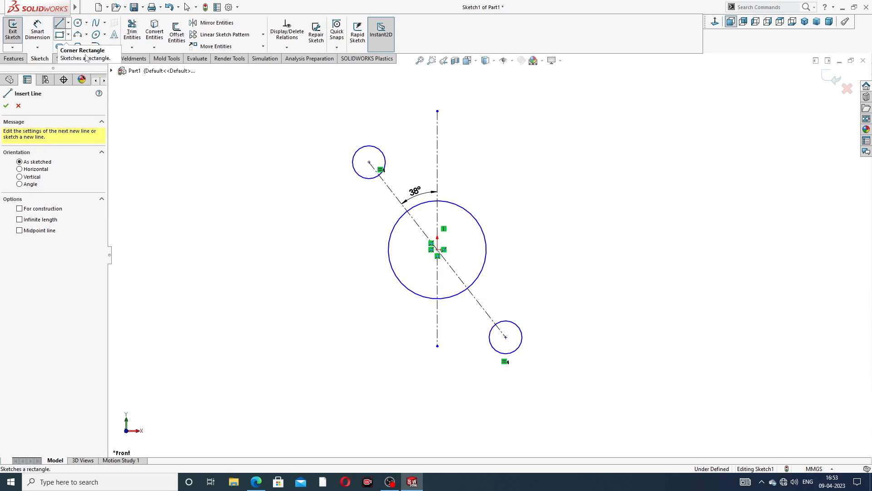
pyautogui.click(379, 149)
pyautogui.click(472, 217)
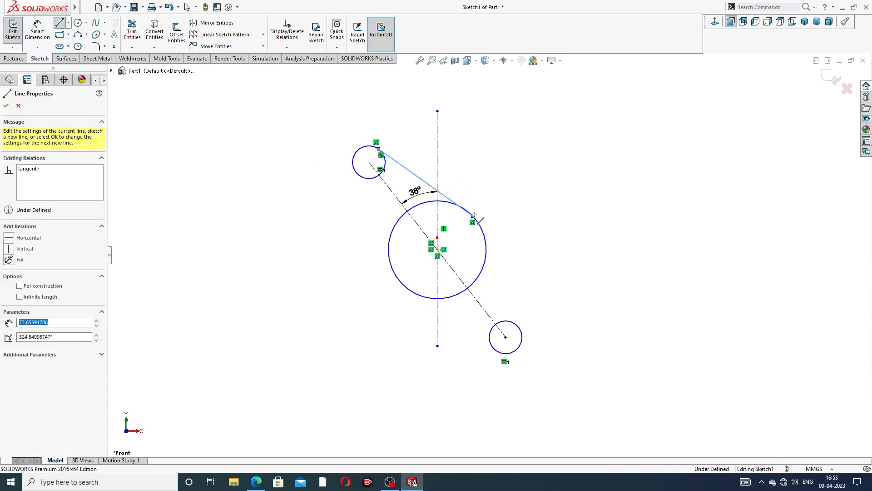
pyautogui.rightClick(502, 174)
pyautogui.click(522, 178)
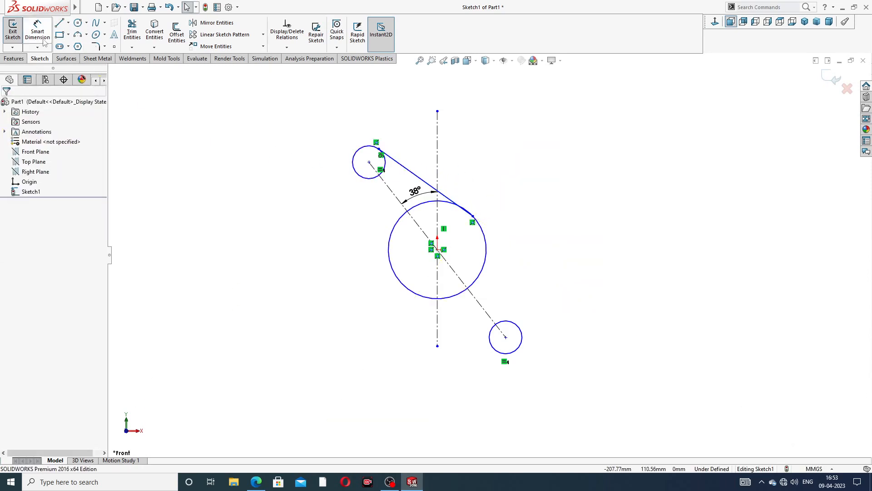
# Sketch a line about 66 mm long from the lower side of the upper-left circle to the central circle's lower-left edge.
pyautogui.click(59, 23)
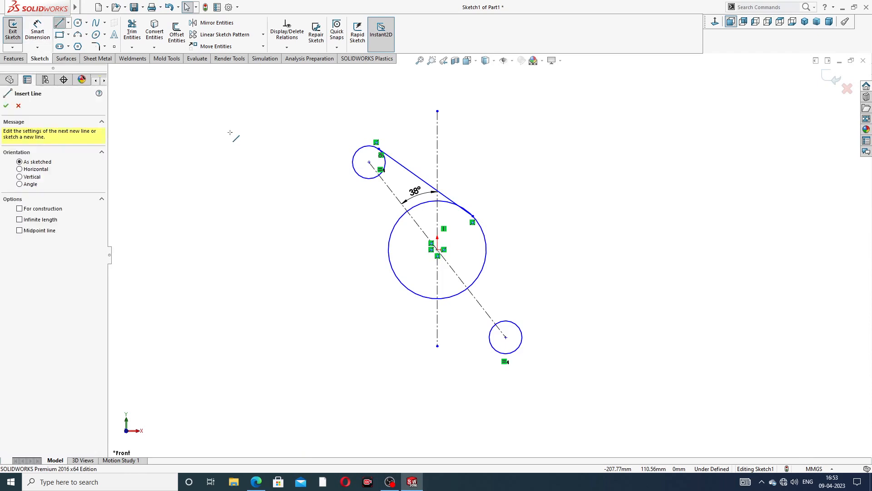
pyautogui.click(358, 174)
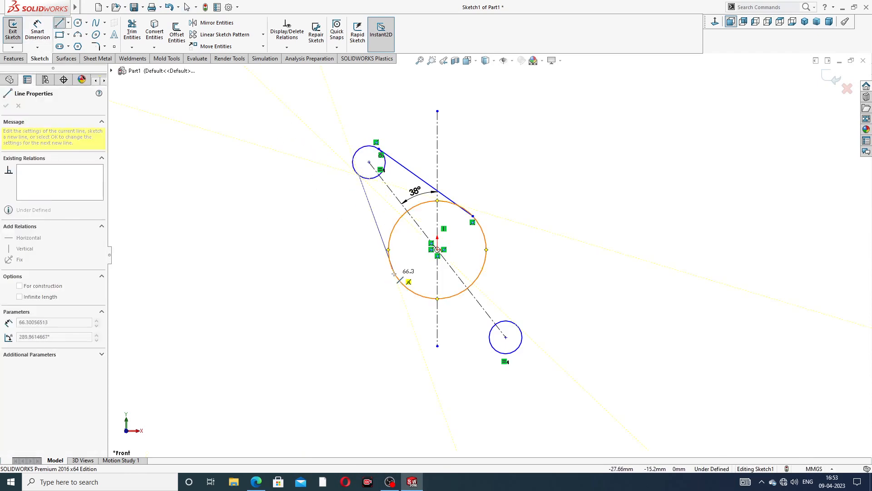
pyautogui.click(394, 273)
pyautogui.rightClick(336, 229)
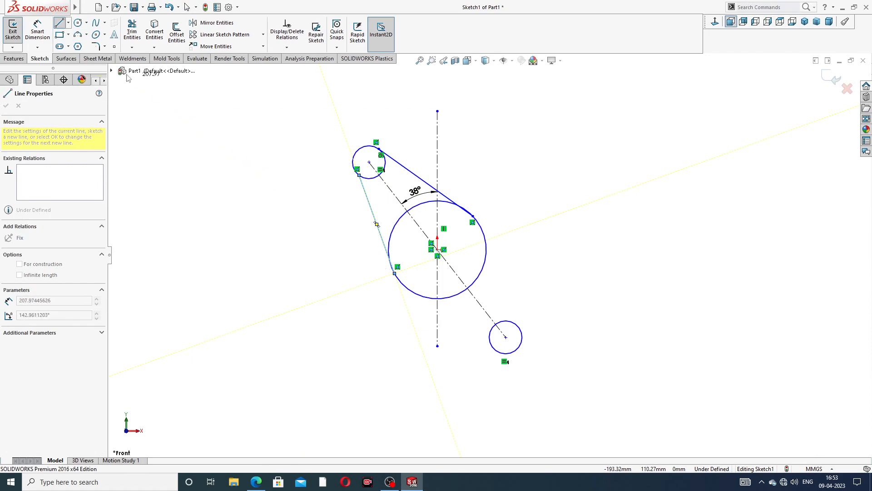
pyautogui.rightClick(180, 129)
pyautogui.click(195, 138)
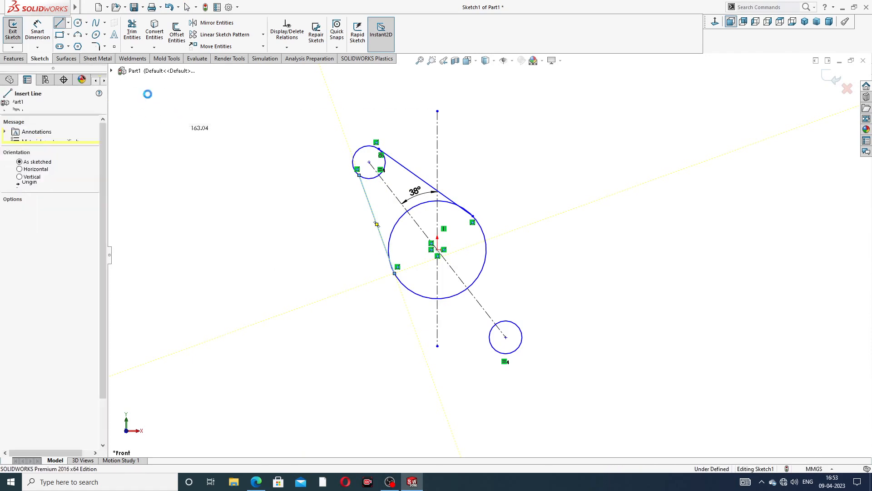
# Sketch a line from the central circle's right edge to the outer right side of the lower-right circle, tangent to both.
pyautogui.click(61, 23)
pyautogui.click(482, 231)
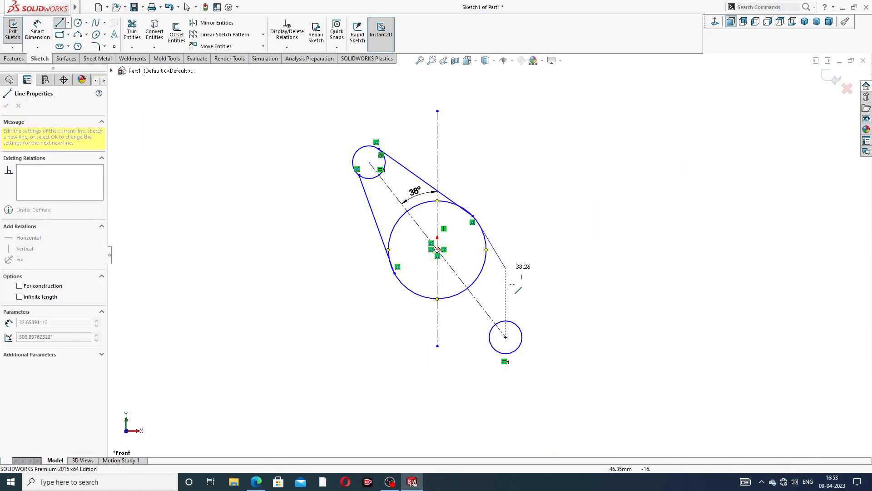
pyautogui.click(521, 331)
pyautogui.rightClick(541, 276)
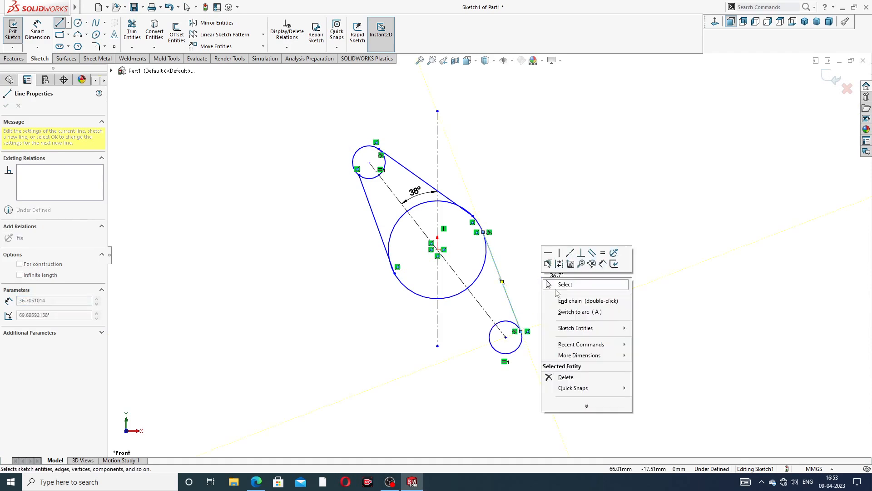
pyautogui.click(560, 286)
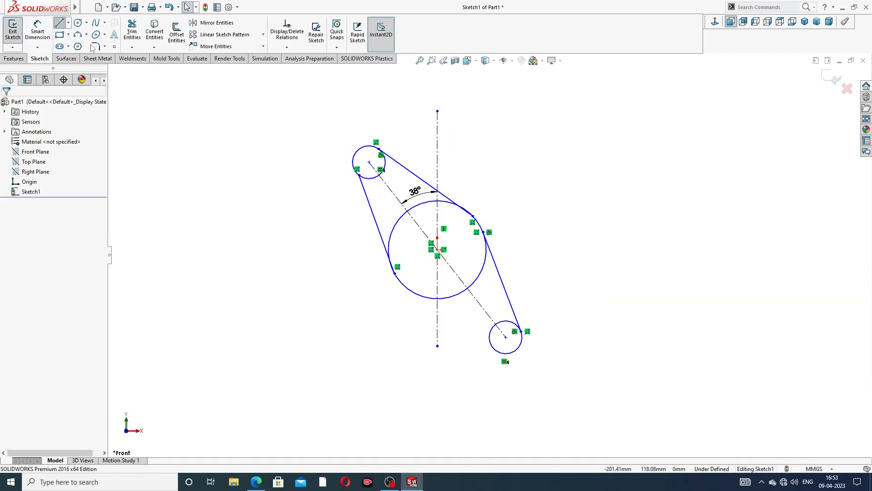
# Sketch a line from the central circle's lower-left edge to the underside of the lower-right circle, tangent to both.
pyautogui.click(59, 22)
pyautogui.click(406, 287)
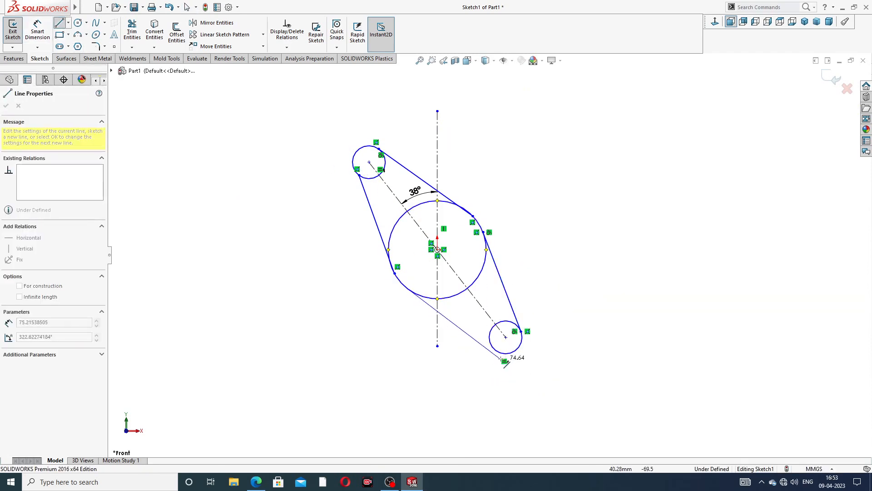
pyautogui.click(499, 352)
pyautogui.rightClick(580, 256)
pyautogui.click(579, 257)
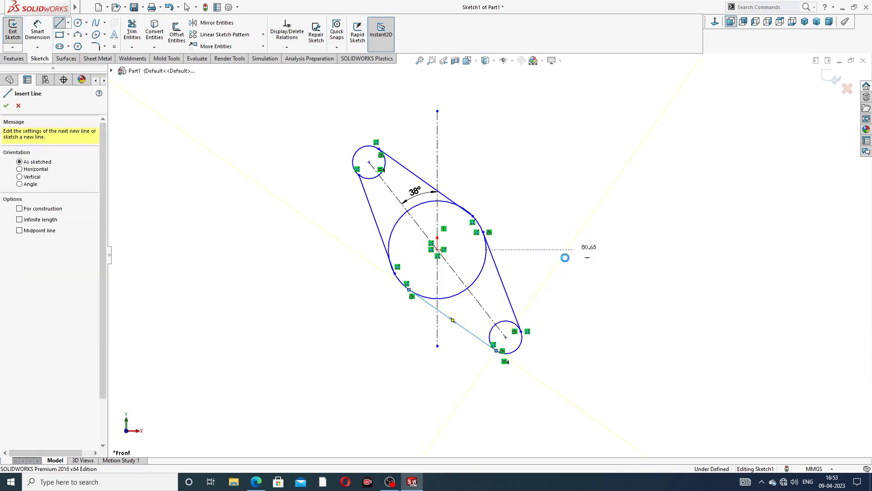
# Make the upper line from the upper-left circle tangent to the central circle.
pyautogui.scroll(-2, 472, 203)
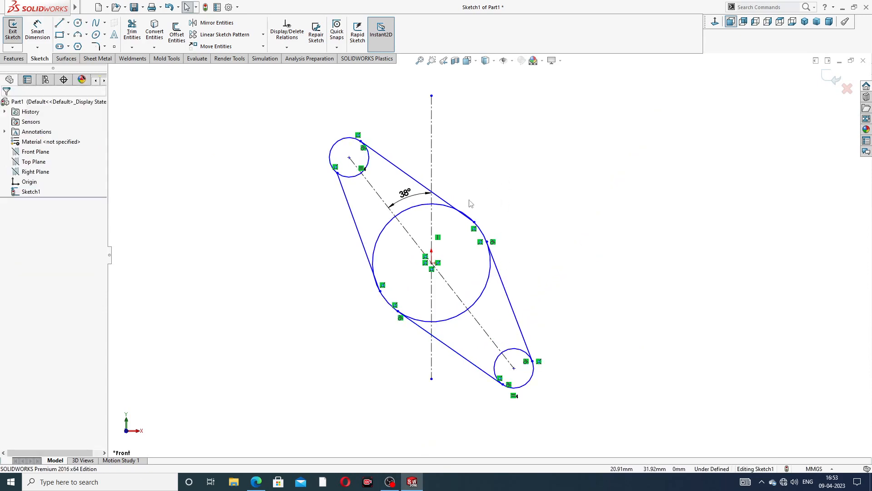
pyautogui.scroll(-2, 469, 218)
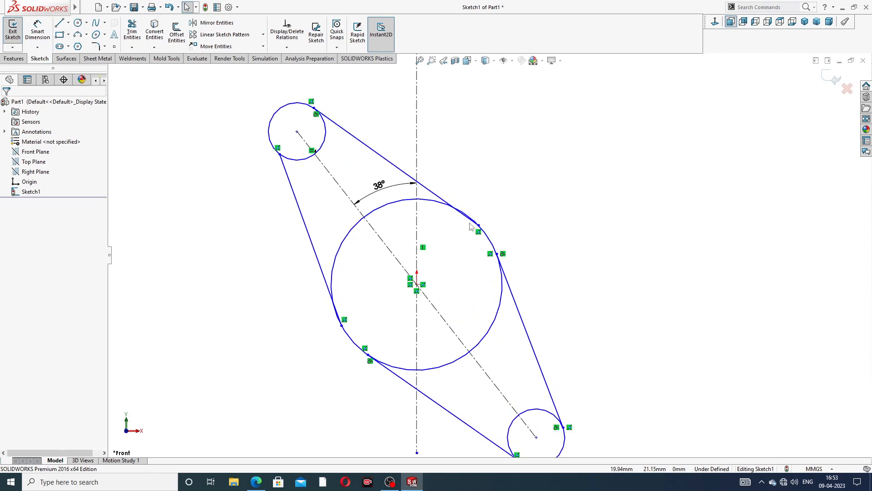
pyautogui.moveTo(474, 187)
pyautogui.mouseDown()
pyautogui.moveTo(444, 236)
pyautogui.moveTo(490, 183)
pyautogui.mouseUp()
pyautogui.click(499, 126)
pyautogui.moveTo(459, 227); pyautogui.dragTo(494, 179)
pyautogui.click(492, 179)
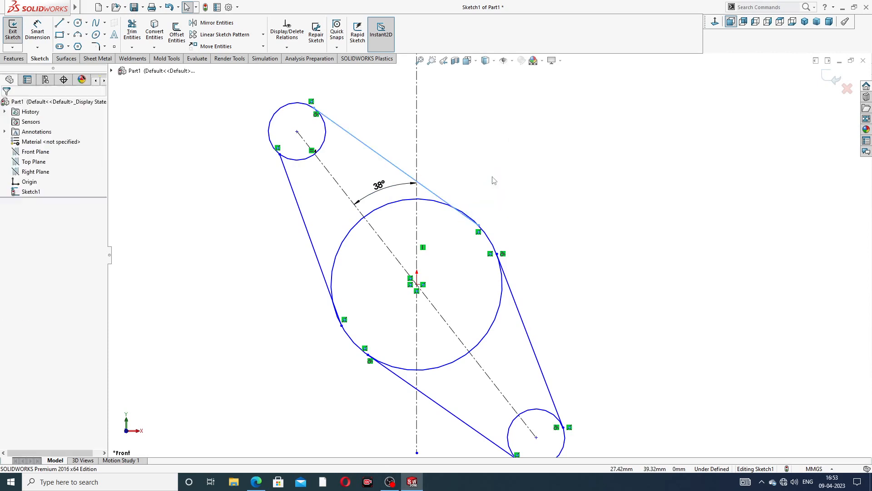
pyautogui.click(438, 201)
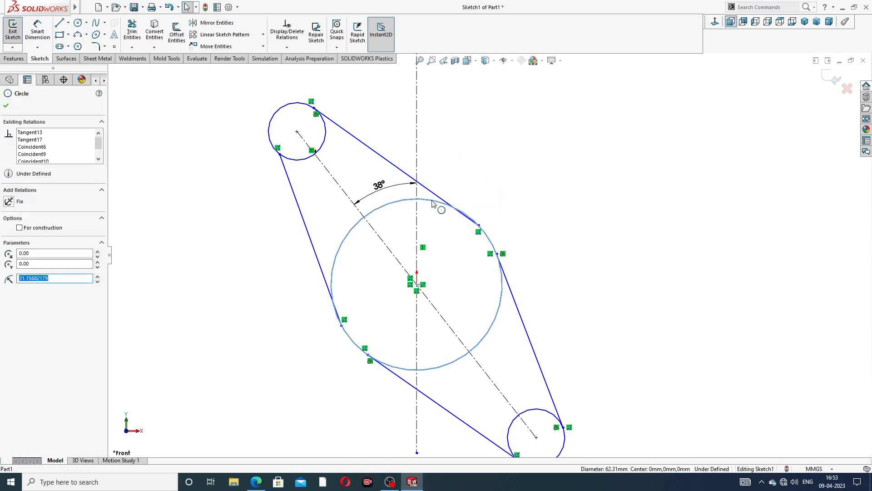
pyautogui.keyDown('ctrl'); pyautogui.click(439, 201); pyautogui.keyUp('ctrl')
pyautogui.click(461, 167)
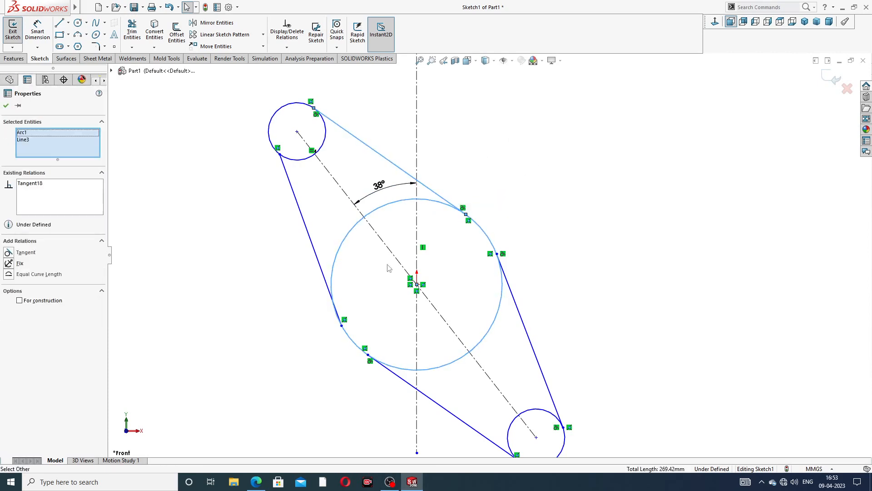
# Make the lower-left outline line tangent to the large central circle.
pyautogui.click(276, 302)
pyautogui.click(315, 252)
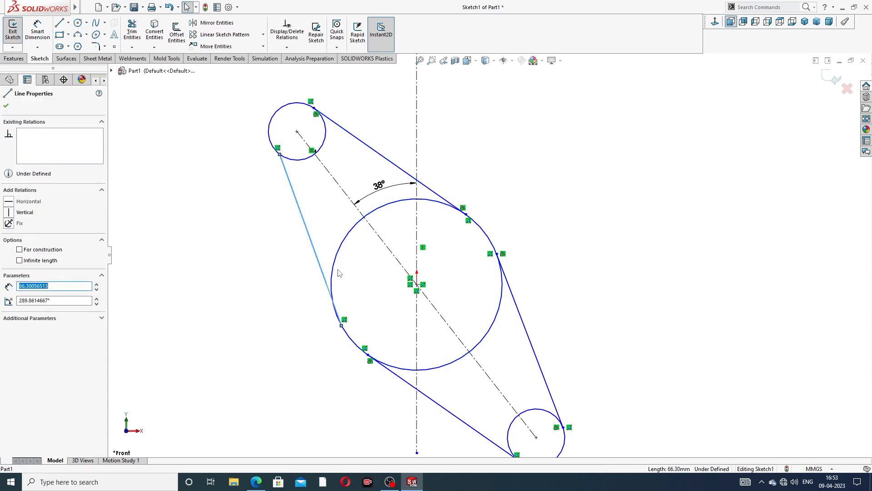
pyautogui.keyDown('ctrl'); pyautogui.click(335, 268); pyautogui.keyUp('ctrl')
pyautogui.click(359, 237)
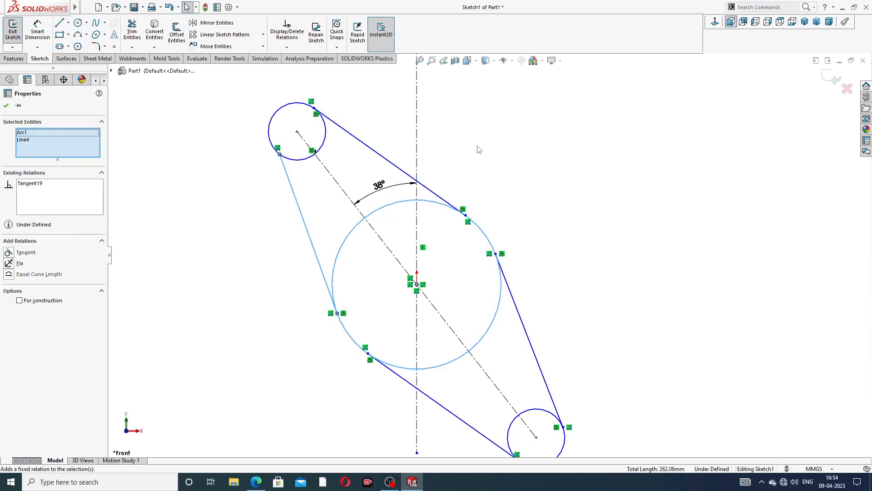
pyautogui.click(481, 150)
# Make the lower-left outline line tangent to the upper-left small circle.
pyautogui.click(298, 160)
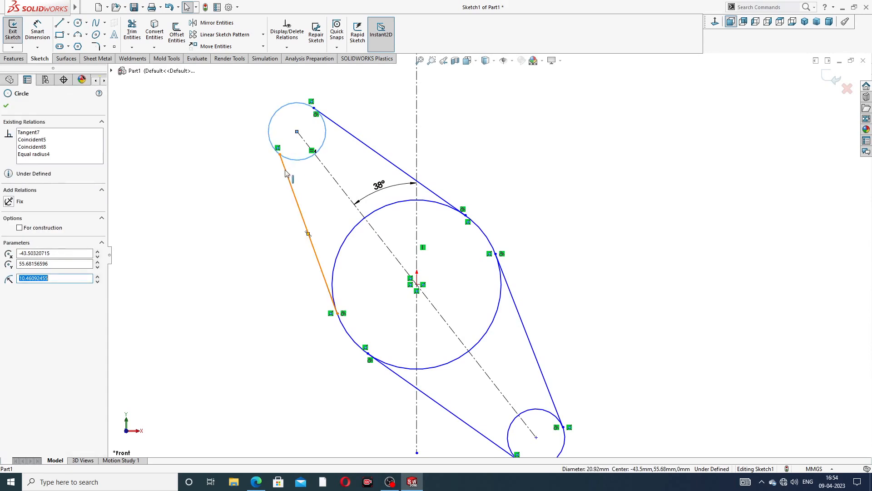
pyautogui.keyDown('ctrl'); pyautogui.click(286, 172); pyautogui.keyUp('ctrl')
pyautogui.click(309, 134)
pyautogui.click(541, 168)
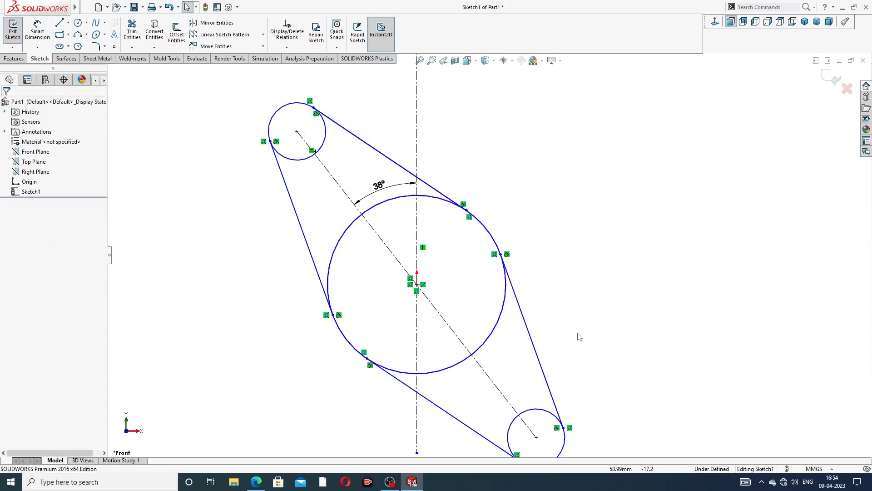
pyautogui.press('f')
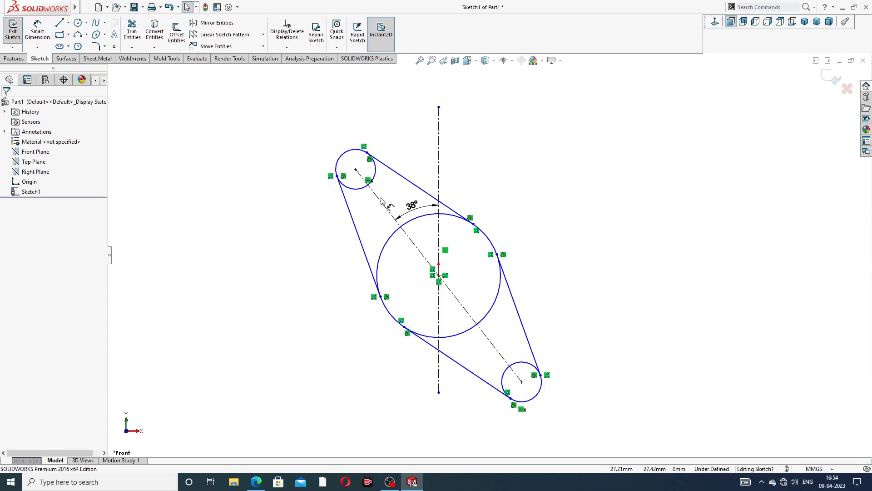
# Dimension the large central circle's diameter as 104 mm, consulting the exhaust manifold drawing PDF for its size.
pyautogui.click(37, 31)
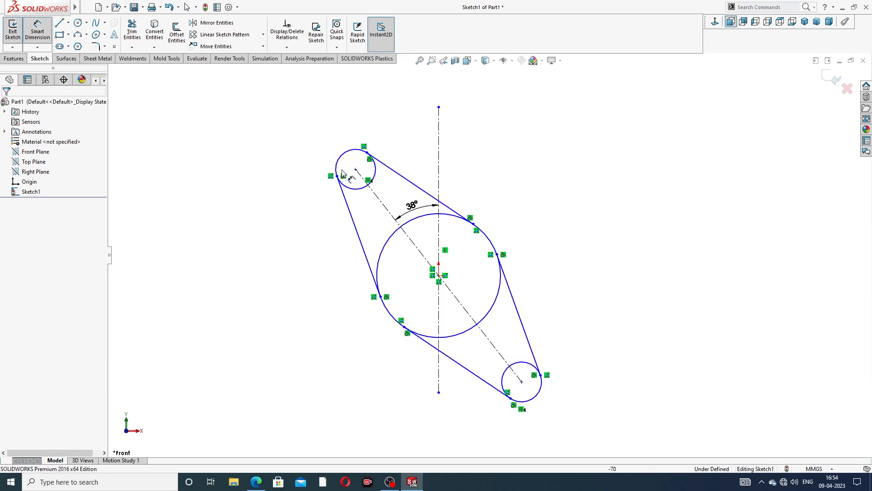
pyautogui.click(457, 219)
pyautogui.click(527, 196)
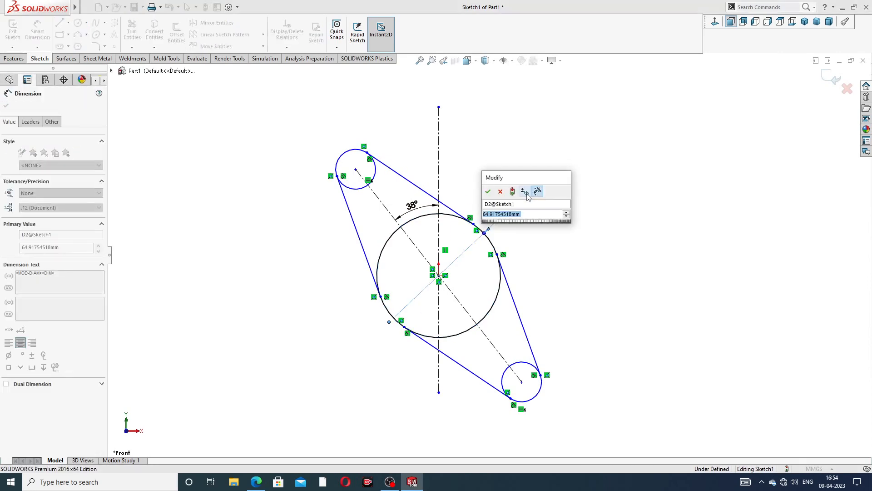
pyautogui.click(258, 484)
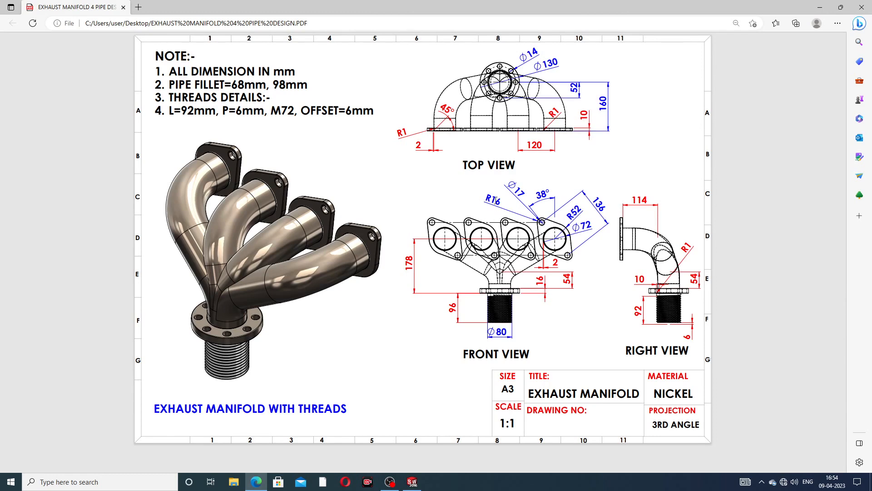
pyautogui.click(412, 482)
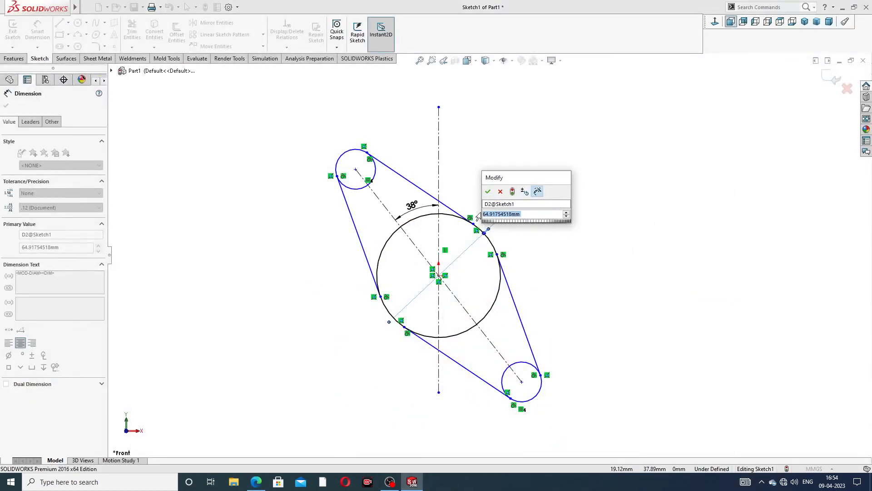
pyautogui.write('104')
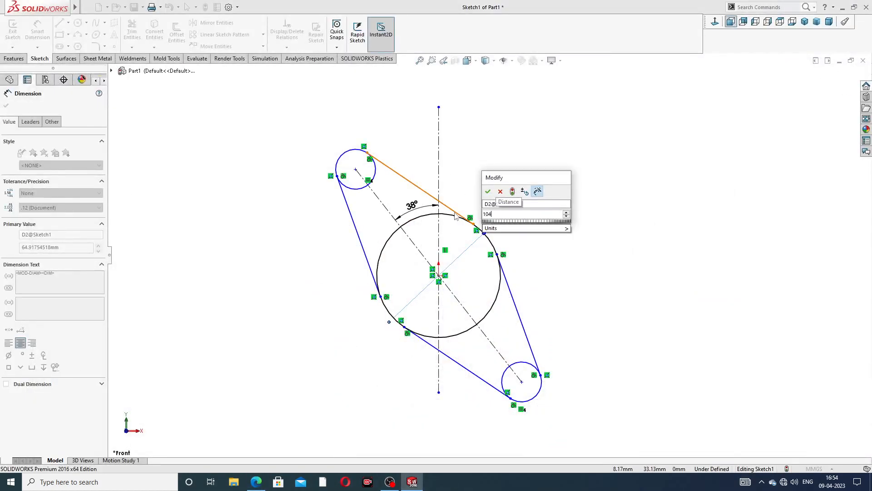
pyautogui.press('Return')
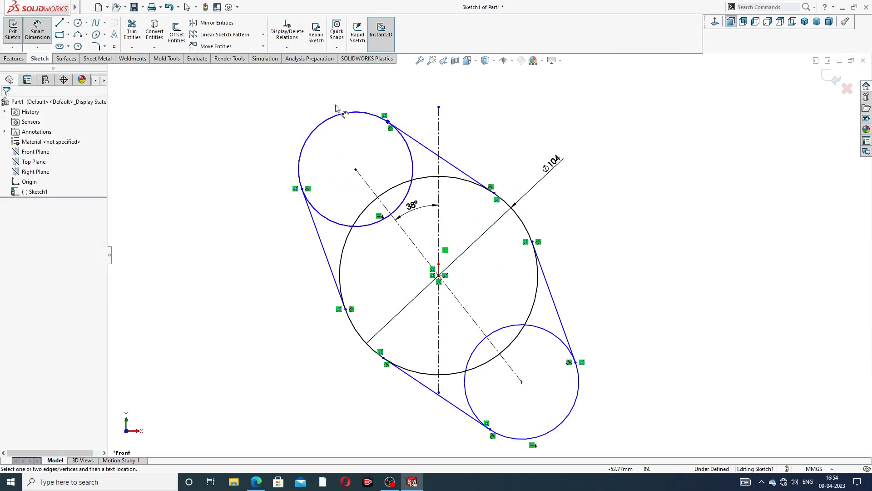
pyautogui.click(334, 117)
pyautogui.click(278, 115)
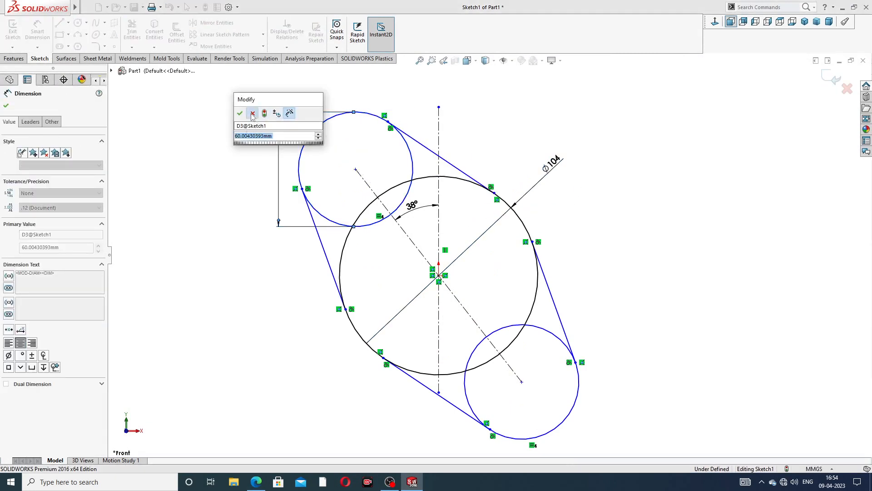
pyautogui.press('Return')
pyautogui.hotkey('ctrl', 'z')
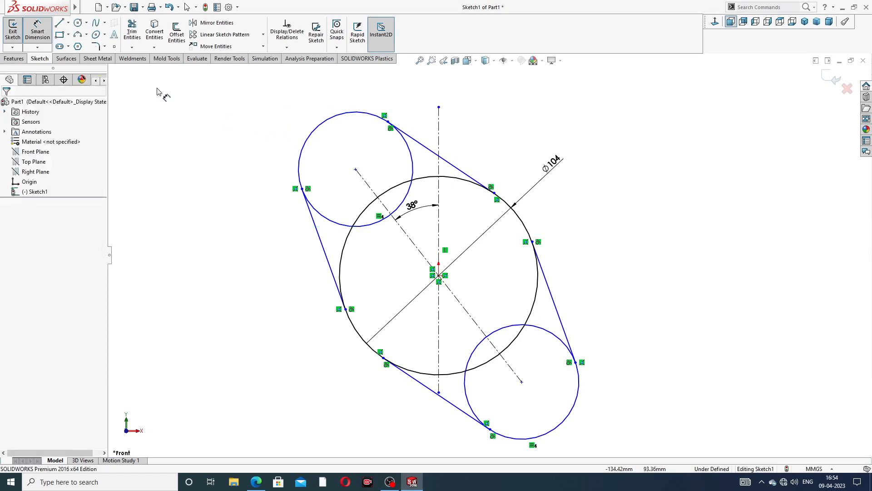
# Dimension the upper-left small circle's diameter as 32 mm.
pyautogui.click(319, 126)
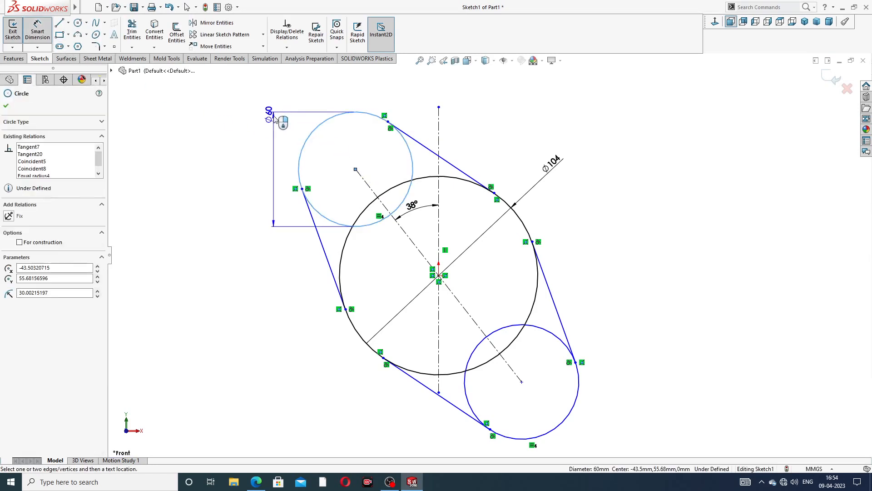
pyautogui.click(278, 113)
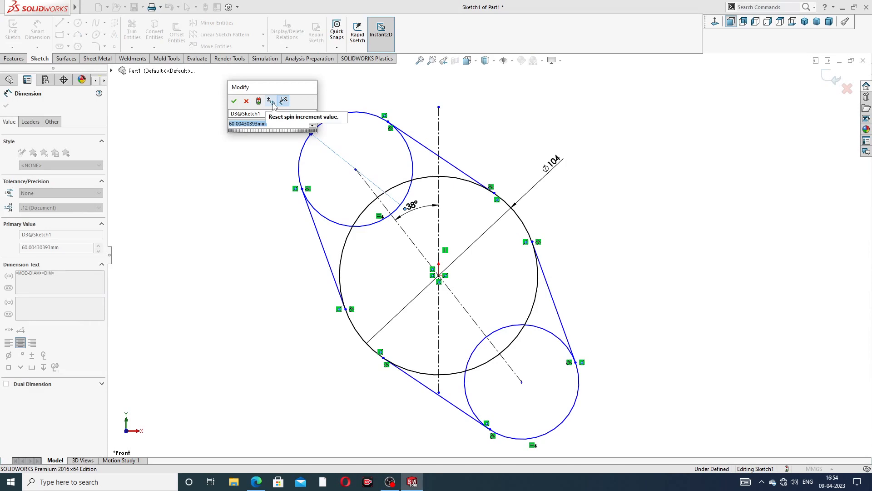
pyautogui.write('32')
pyautogui.press('Return')
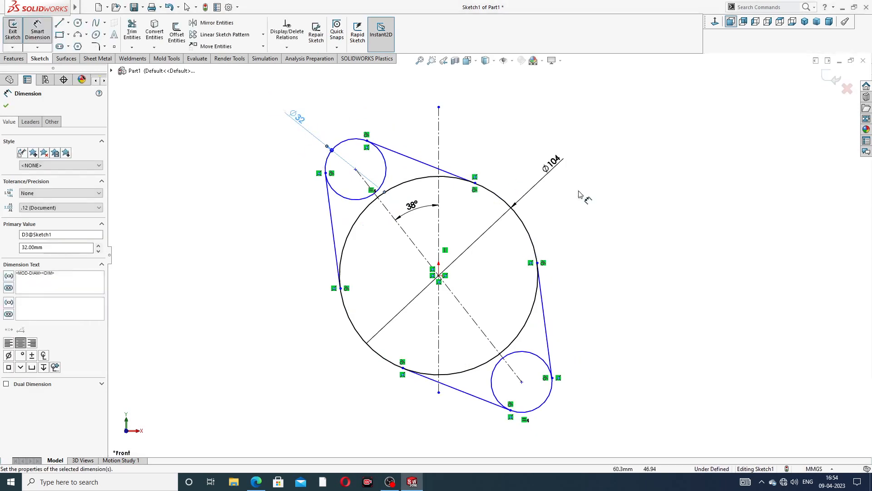
# Dimension the aligned distance between the two small circles' centres as 136 mm and finish dimensioning.
pyautogui.click(356, 169)
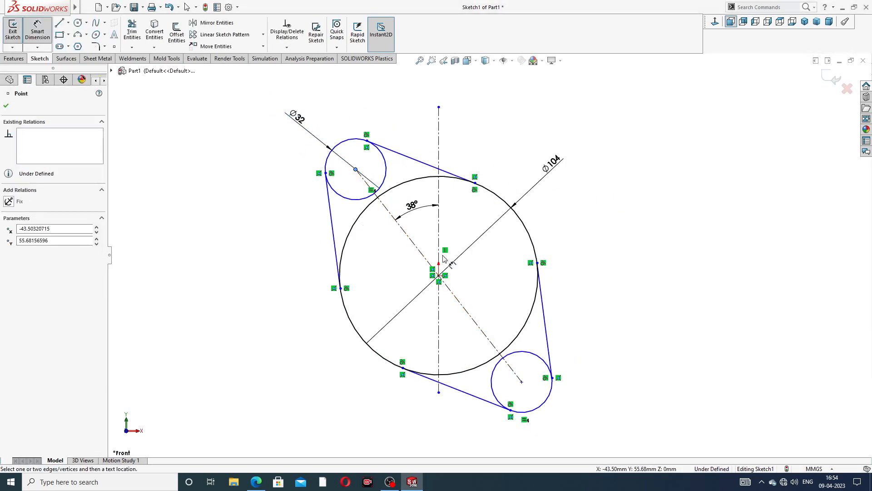
pyautogui.click(522, 381)
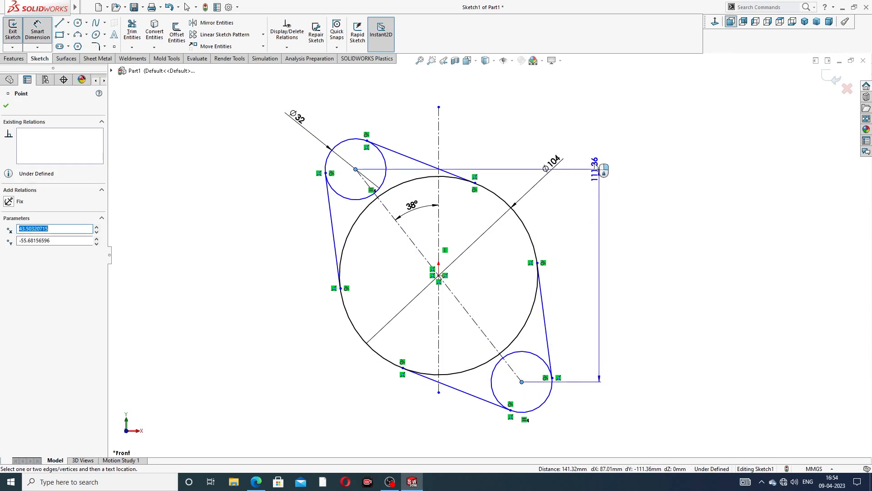
pyautogui.click(573, 136)
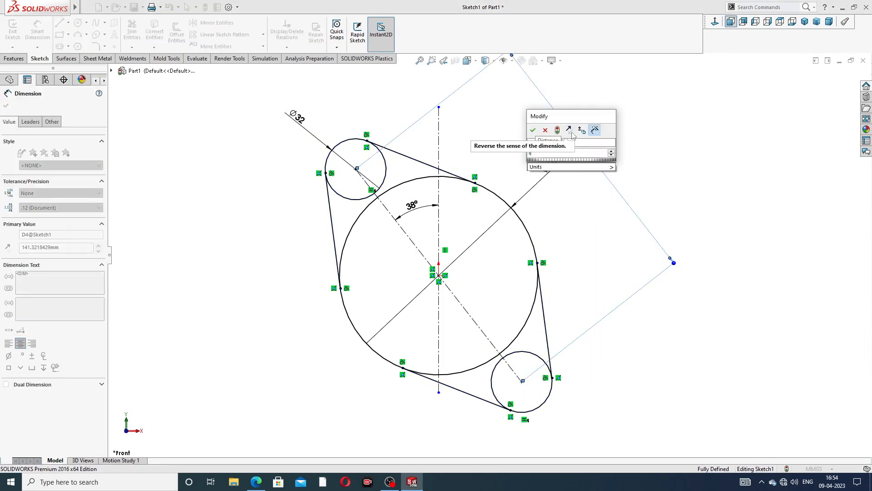
pyautogui.write('136')
pyautogui.press('Return')
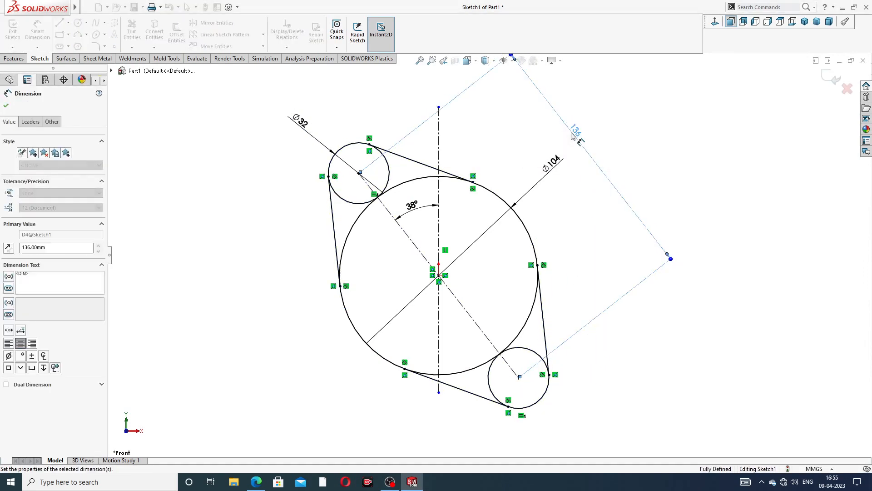
pyautogui.scroll(3, 600, 213)
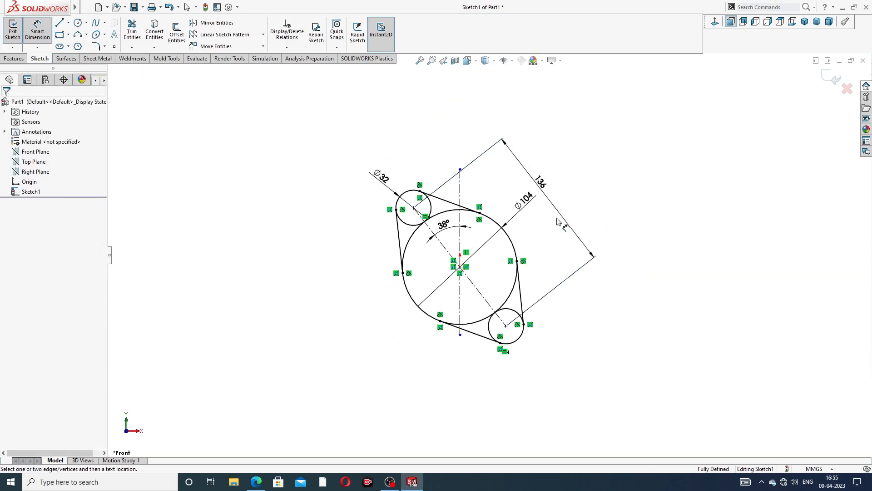
pyautogui.scroll(-2, 486, 241)
pyautogui.rightClick(613, 141)
pyautogui.click(636, 143)
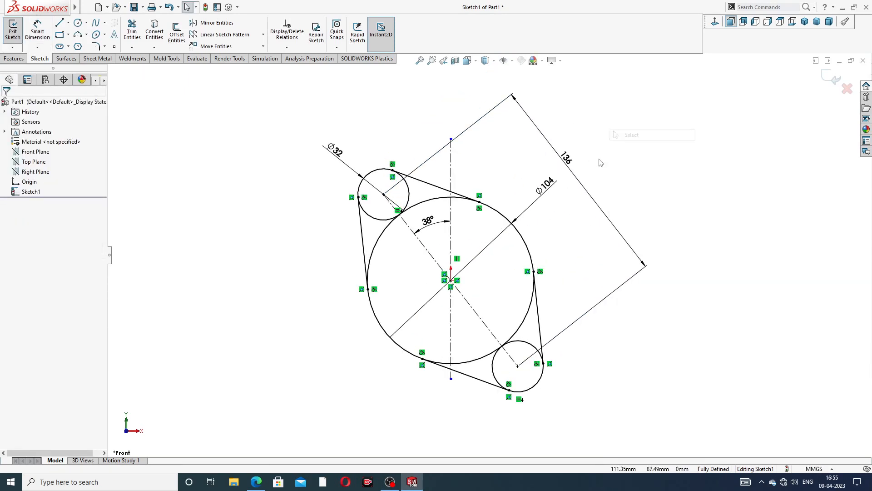
# Reposition the 104 mm diameter and 136 mm centre-distance dimensions closer to the profile.
pyautogui.moveTo(544, 185); pyautogui.dragTo(522, 188)
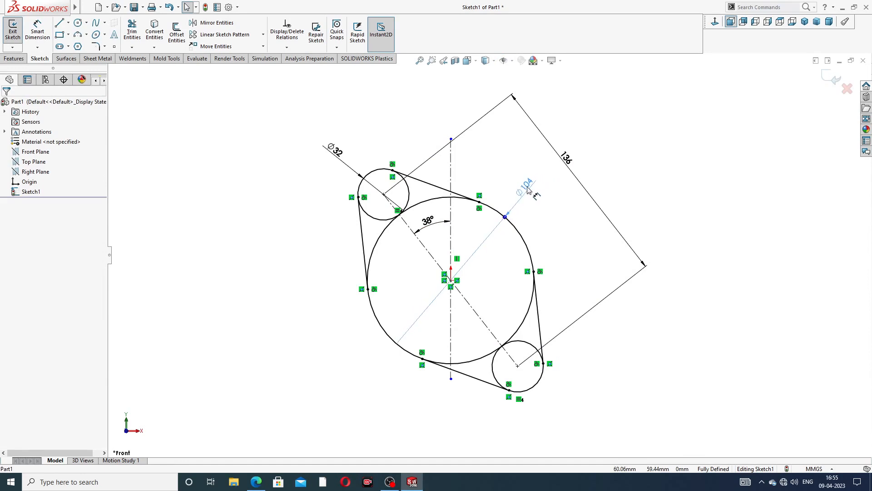
pyautogui.moveTo(570, 160); pyautogui.dragTo(565, 171)
pyautogui.click(600, 148)
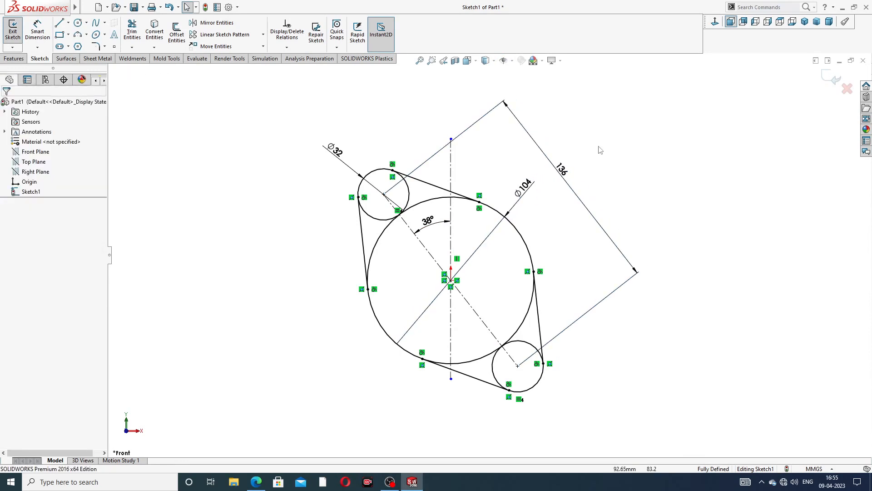
# Power-trim the inner arcs of both small circles and the large circle's arcs lying inside the outline.
pyautogui.click(133, 32)
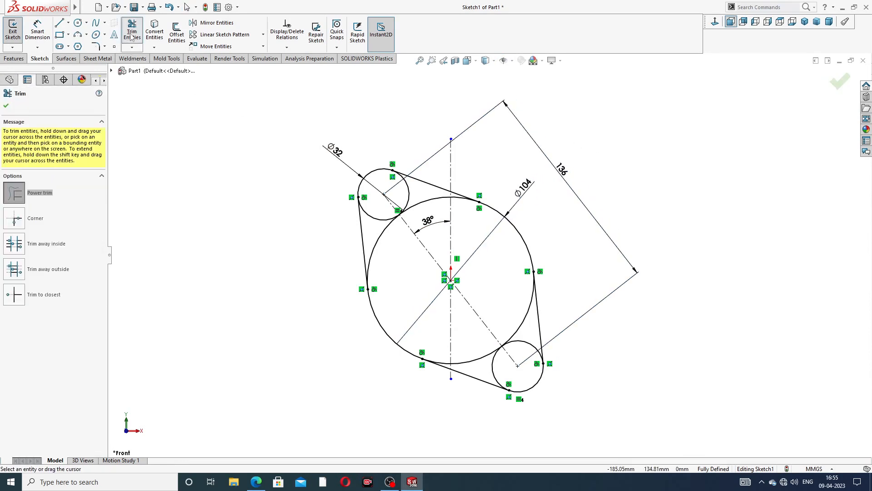
pyautogui.moveTo(390, 220)
pyautogui.mouseDown()
pyautogui.moveTo(409, 199)
pyautogui.moveTo(402, 190)
pyautogui.mouseUp()
pyautogui.moveTo(474, 346)
pyautogui.mouseDown()
pyautogui.moveTo(517, 342)
pyautogui.moveTo(517, 319)
pyautogui.moveTo(508, 340)
pyautogui.mouseUp()
# Trim the leftover large-circle stubs between the vertical centreline and the tangent points, leaving one closed flange outline.
pyautogui.scroll(-3, 485, 181)
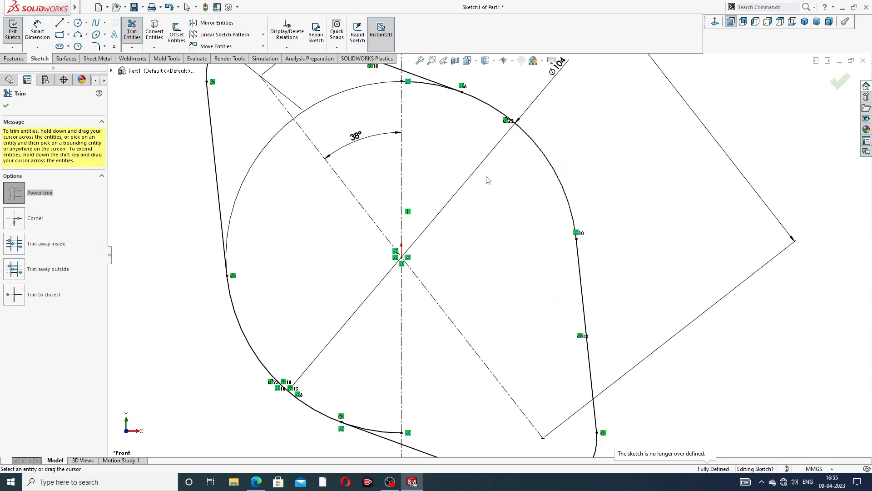
pyautogui.scroll(2, 452, 117)
pyautogui.scroll(-3, 441, 140)
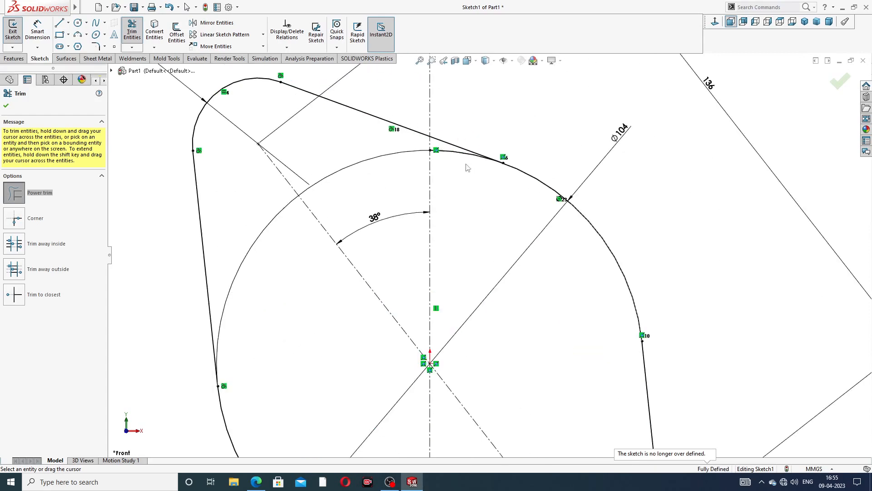
pyautogui.scroll(3, 463, 166)
pyautogui.scroll(-3, 477, 227)
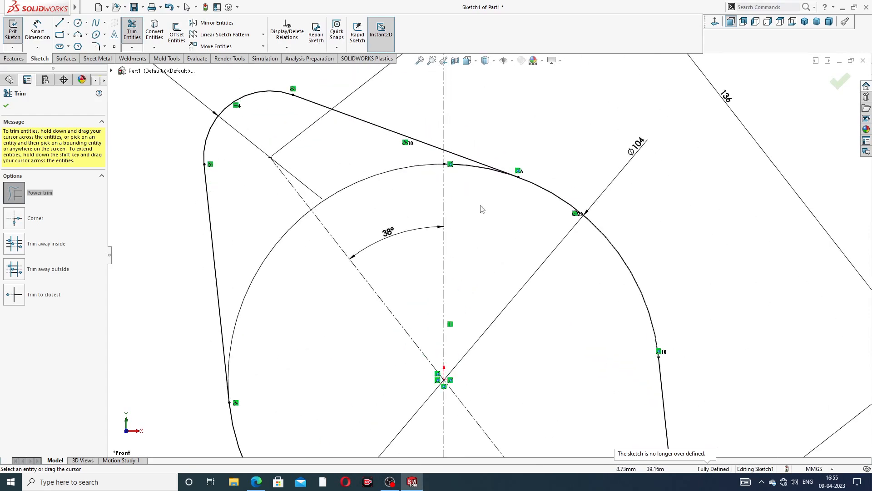
pyautogui.scroll(4, 475, 254)
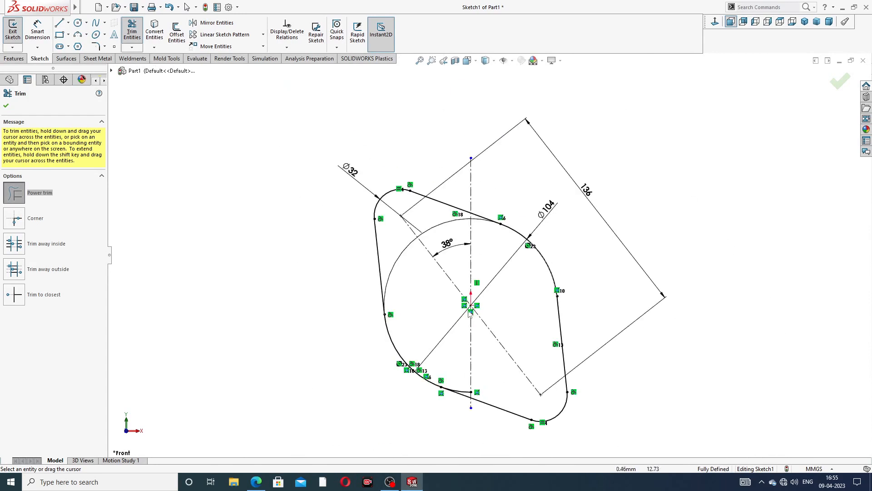
pyautogui.scroll(-3, 471, 387)
pyautogui.moveTo(474, 371); pyautogui.dragTo(473, 383)
pyautogui.scroll(4, 503, 273)
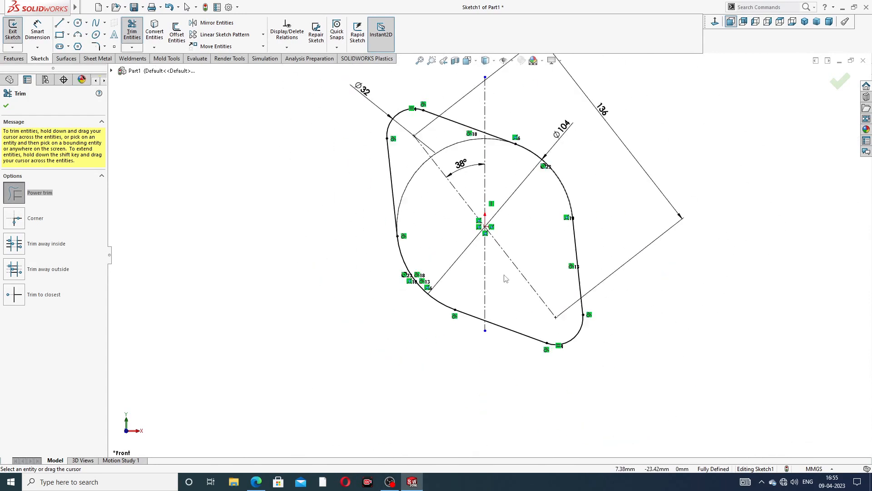
pyautogui.click(6, 106)
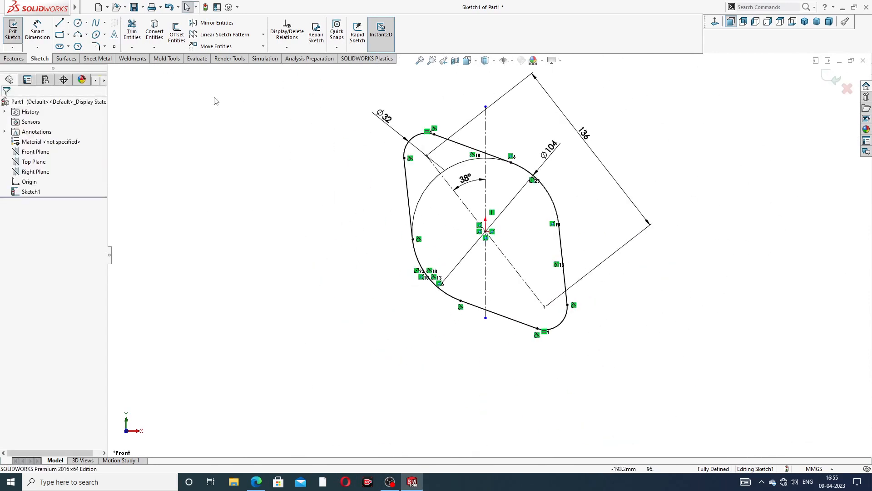
# Extrude the flange profile as a blind boss 10 mm thick, checking the thickness in the drawing PDF.
pyautogui.click(23, 59)
pyautogui.click(17, 31)
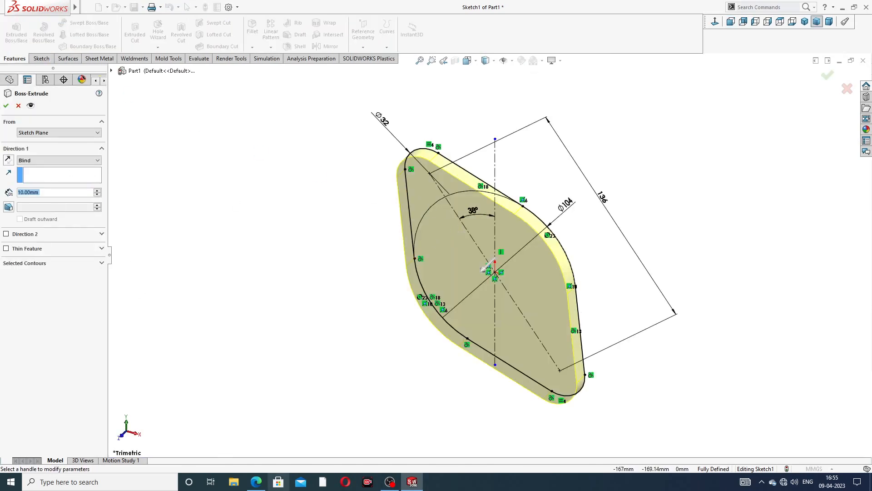
pyautogui.click(256, 481)
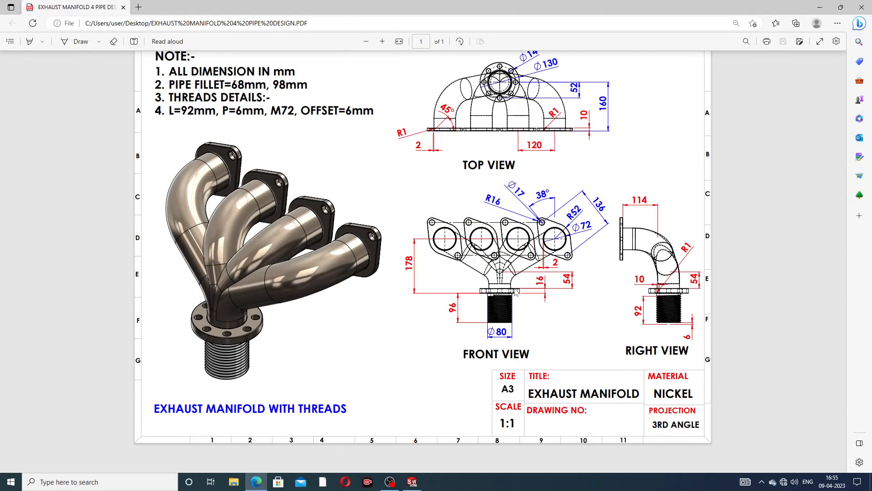
pyautogui.click(257, 482)
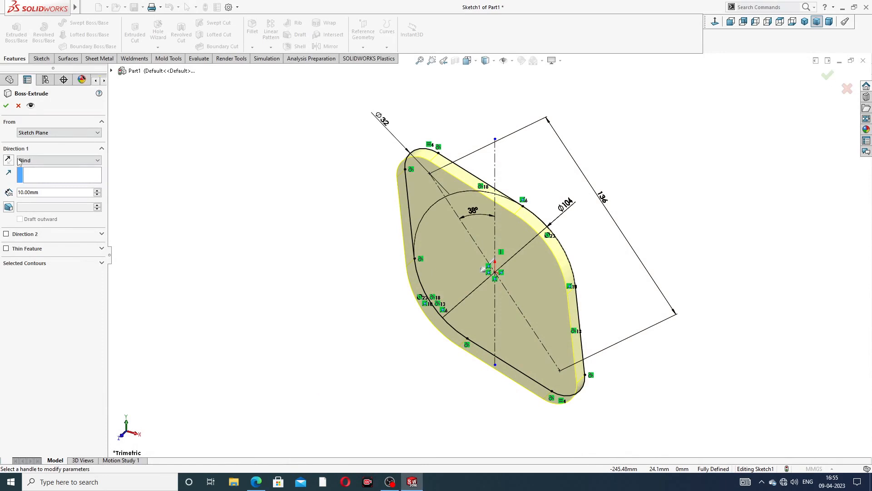
pyautogui.click(6, 107)
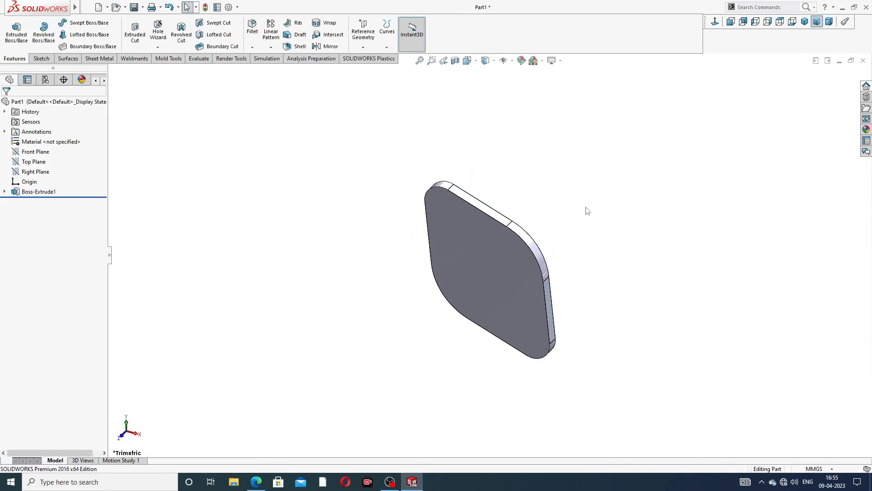
# Start a sketch on the plate's front face and draw a circle centred on the origin, radius about 22.3 mm.
pyautogui.moveTo(587, 211); pyautogui.dragTo(574, 197, button='middle')
pyautogui.click(499, 253)
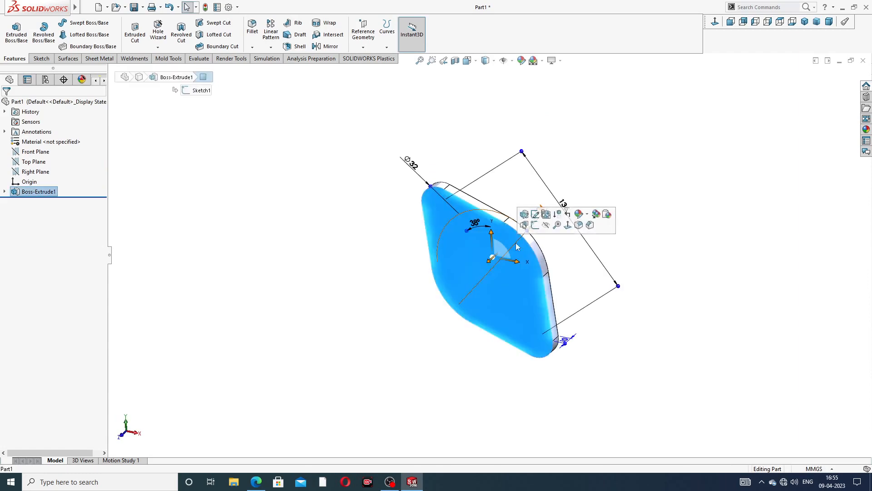
pyautogui.click(535, 225)
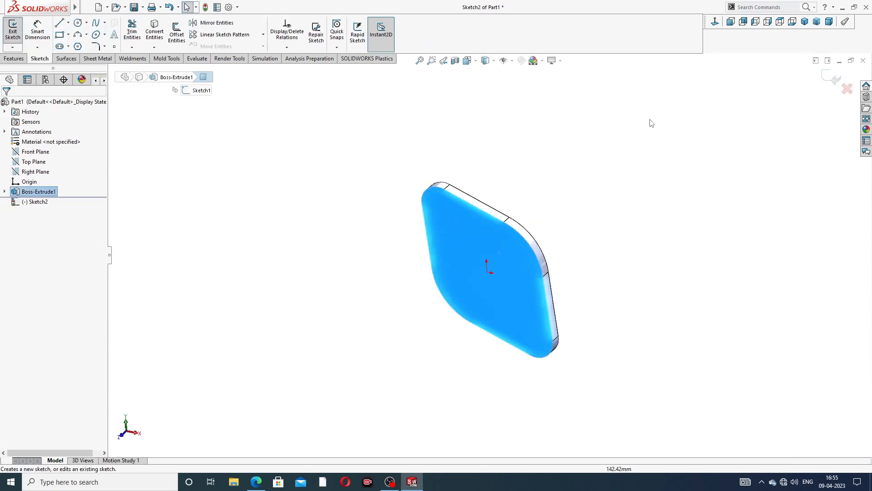
pyautogui.click(715, 23)
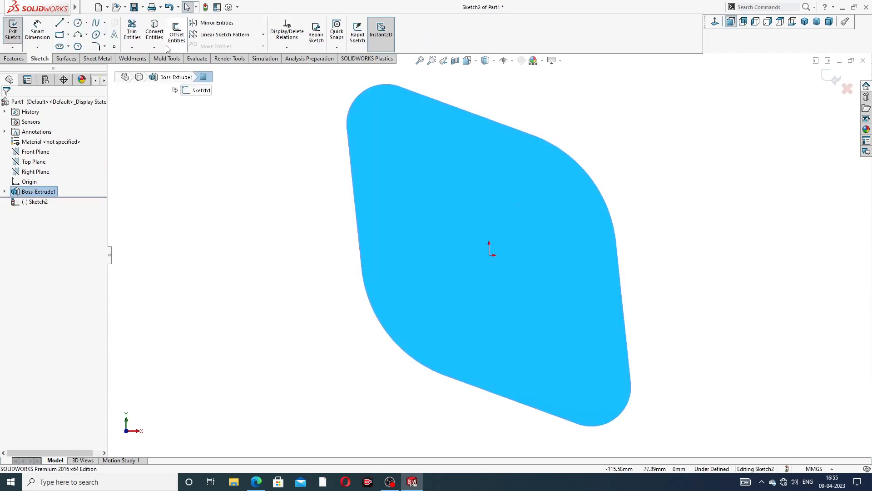
pyautogui.click(78, 23)
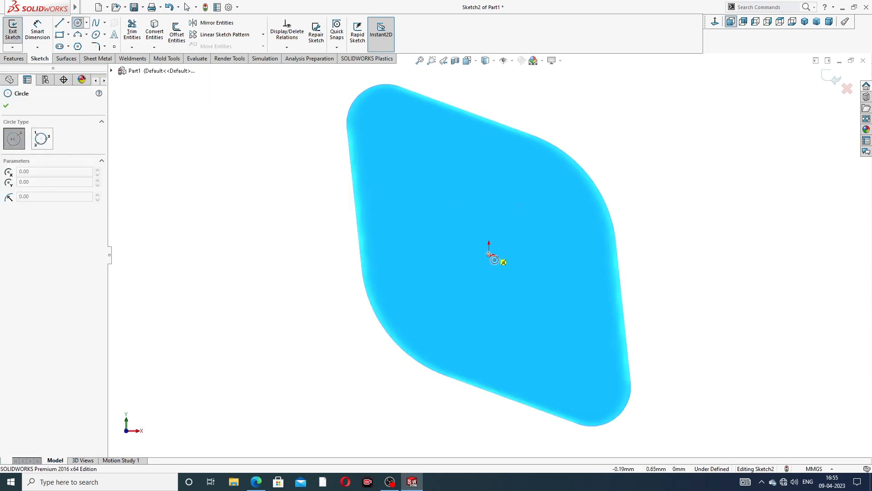
pyautogui.click(488, 255)
pyautogui.click(522, 211)
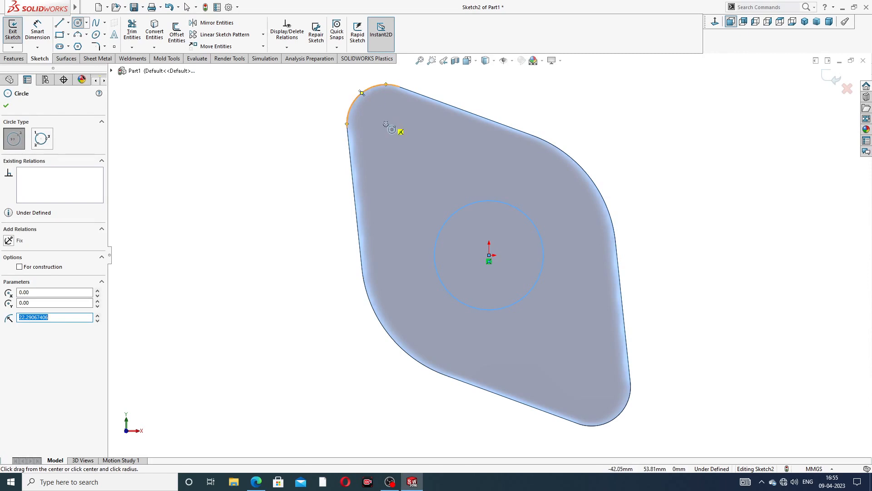
# Sketch a small circle at the centre of each rounded plate end, with radii of about 6.3 mm upper and 7 mm lower.
pyautogui.click(386, 124)
pyautogui.click(401, 124)
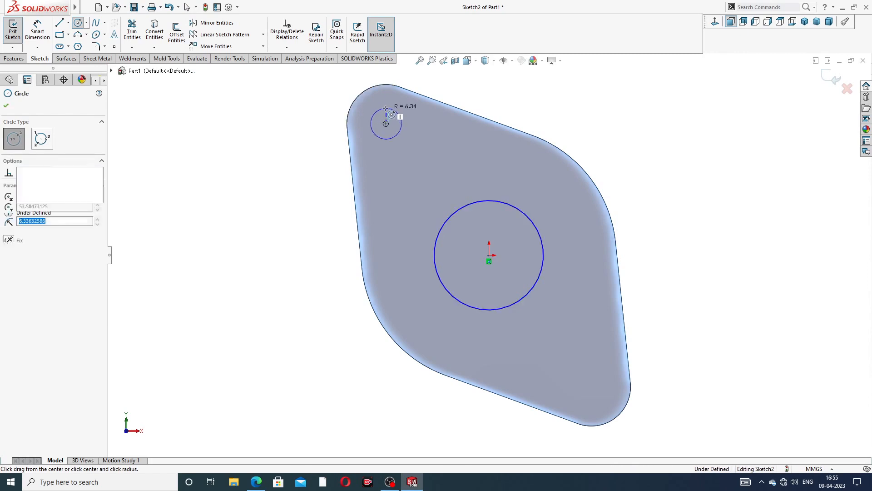
pyautogui.click(591, 387)
pyautogui.click(592, 369)
pyautogui.rightClick(673, 169)
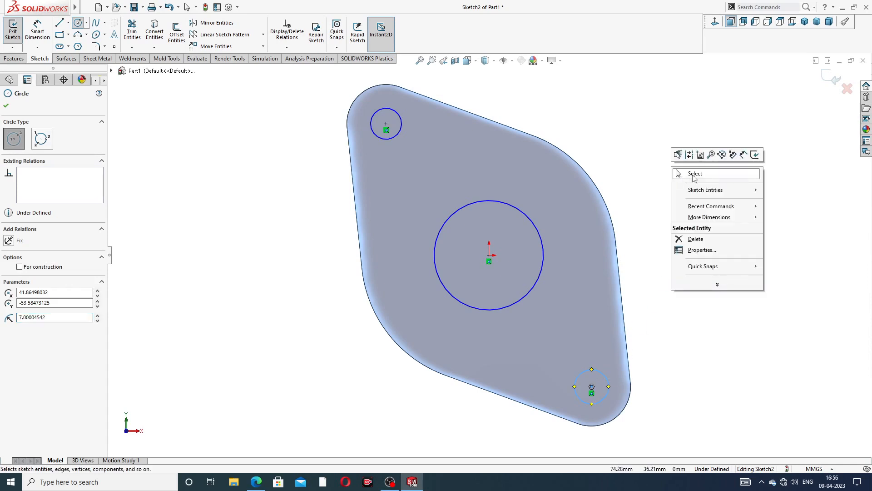
pyautogui.click(694, 174)
# Apply an equal relation between the two small end circles.
pyautogui.click(400, 128)
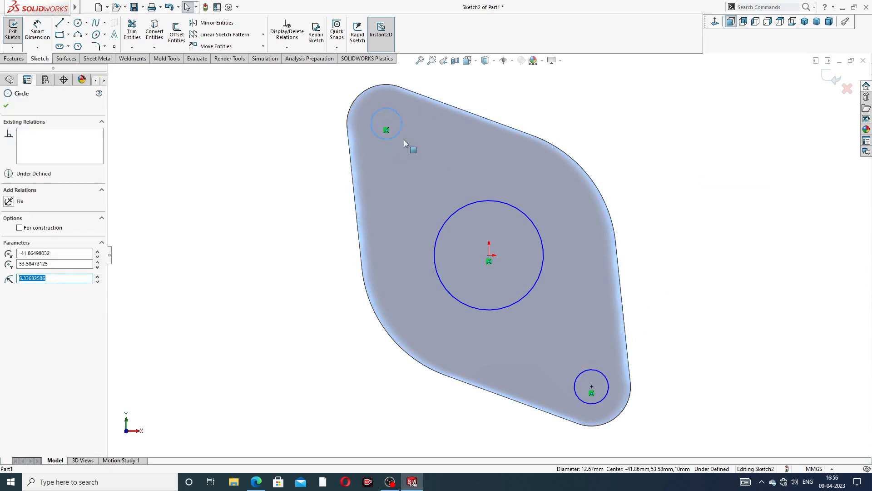
pyautogui.keyDown('ctrl'); pyautogui.click(591, 370); pyautogui.keyUp('ctrl')
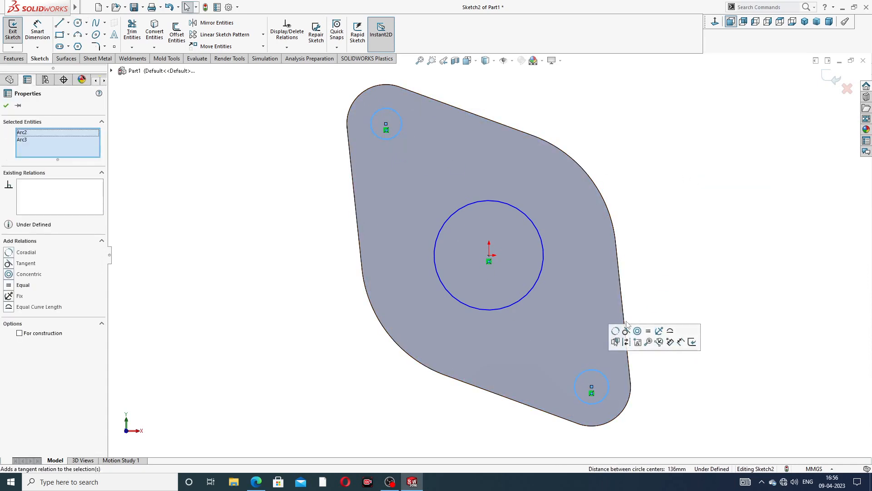
pyautogui.click(648, 331)
pyautogui.click(639, 241)
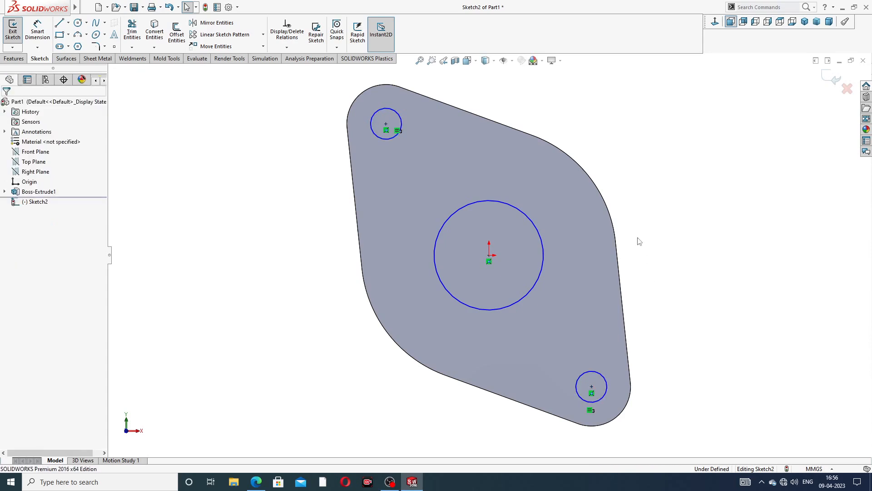
# Dimension the central circle's diameter as 72 mm.
pyautogui.click(36, 30)
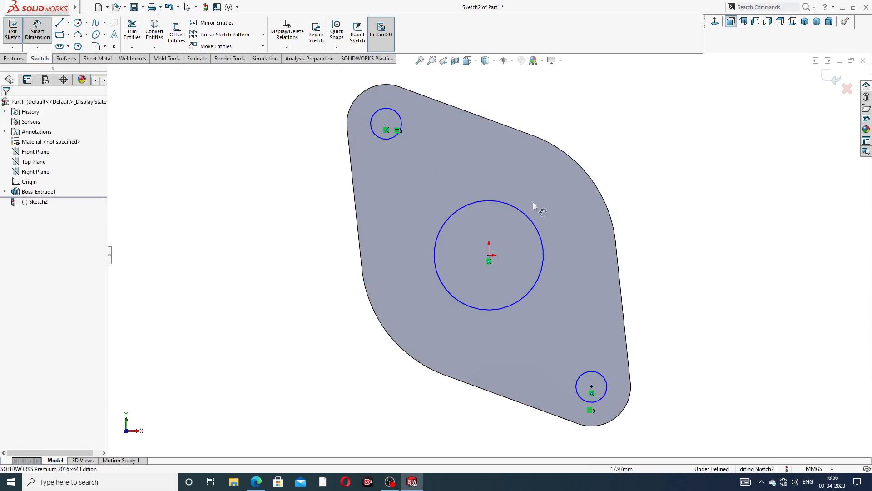
pyautogui.click(524, 214)
pyautogui.click(609, 137)
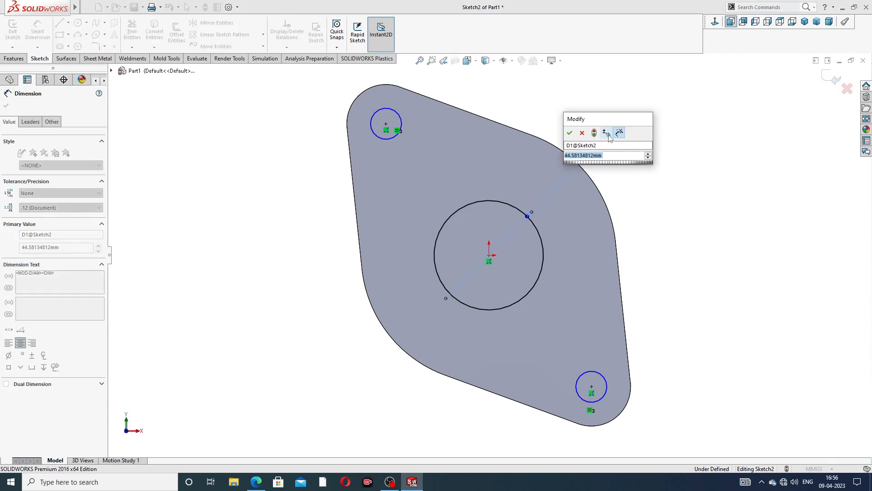
pyautogui.press('Return')
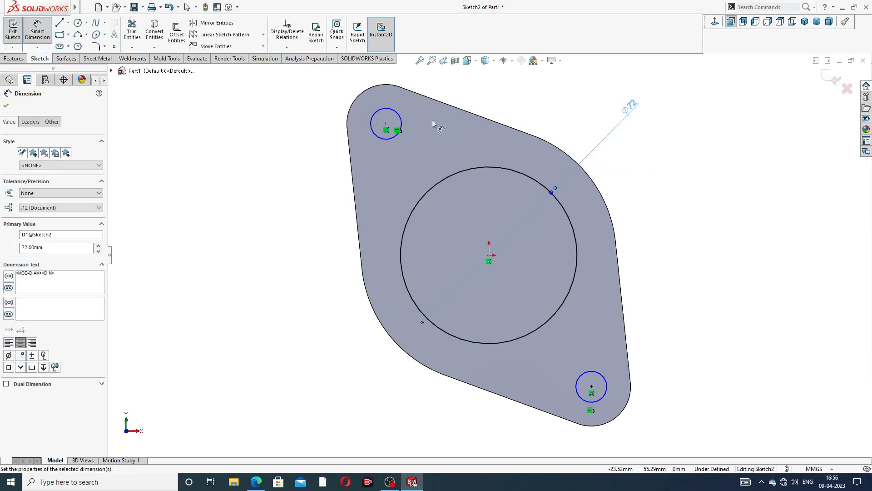
# Dimension the upper small circle's diameter as 17 mm and leave the dimensioning tool.
pyautogui.click(396, 114)
pyautogui.click(317, 106)
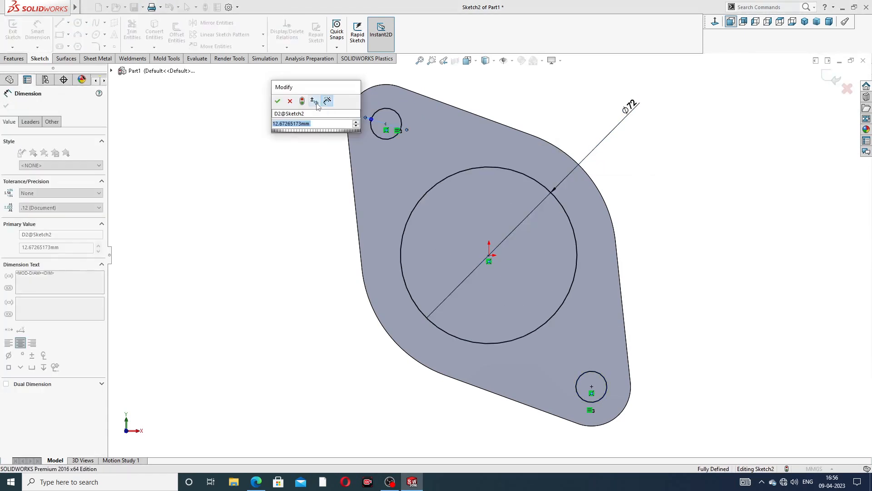
pyautogui.write('1')
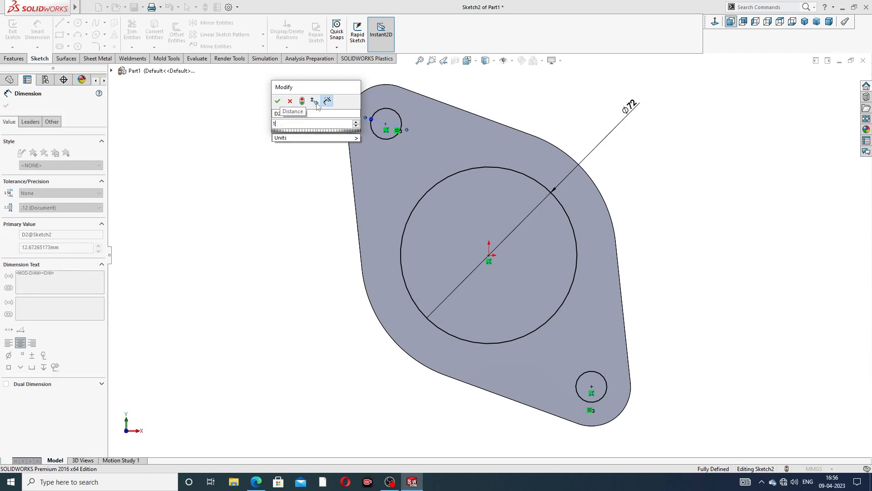
pyautogui.write('7')
pyautogui.press('Return')
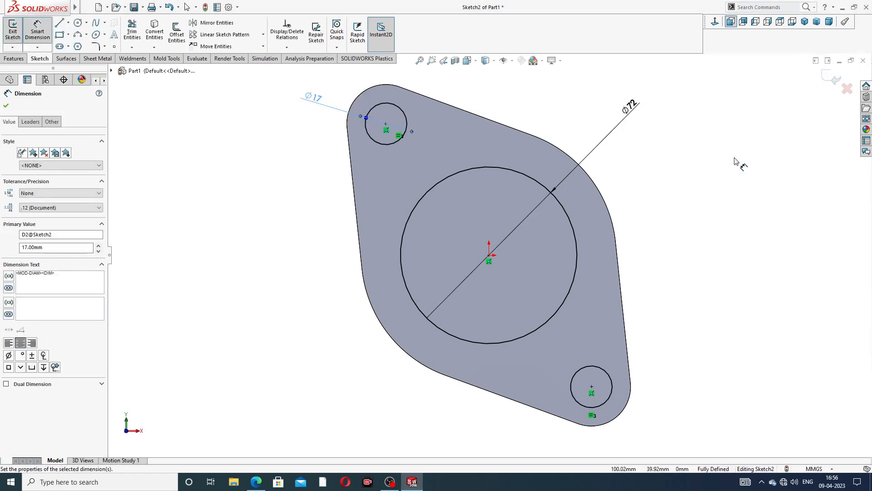
pyautogui.rightClick(704, 127)
pyautogui.click(732, 136)
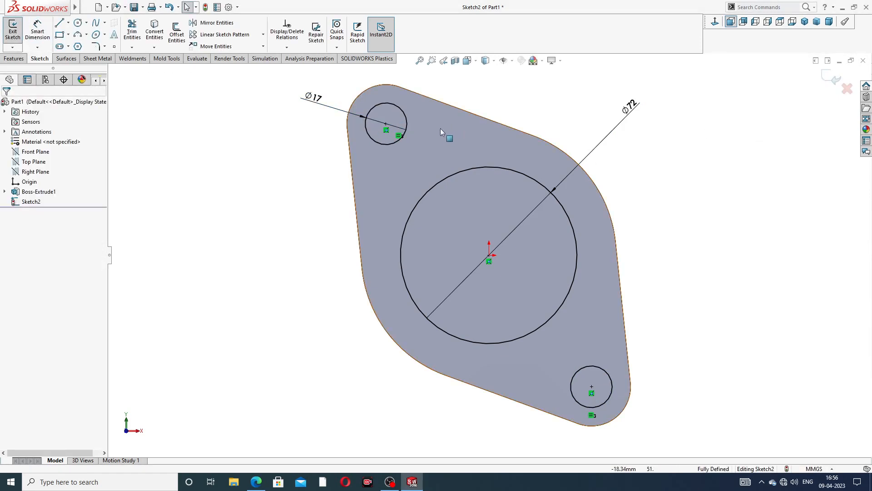
# Cut the central bore and both bolt holes through the plate with a 10 mm blind extruded cut.
pyautogui.click(14, 58)
pyautogui.click(135, 34)
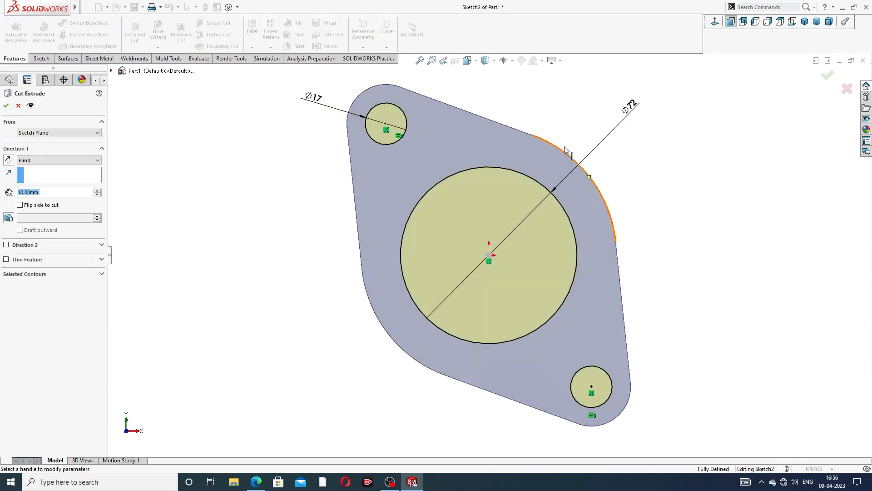
pyautogui.moveTo(663, 152); pyautogui.dragTo(561, 175, button='middle')
pyautogui.click(828, 75)
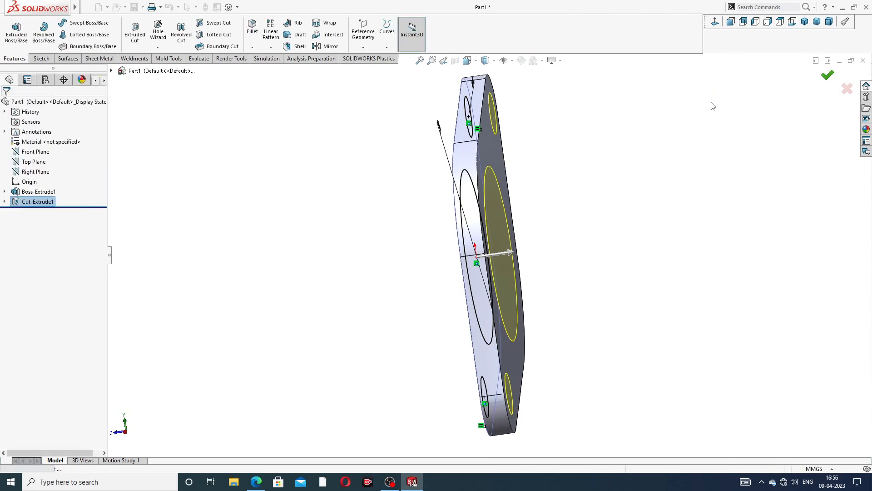
# Examine the flange plate and its three cut holes from different angles and distances.
pyautogui.click(590, 167)
pyautogui.scroll(3, 589, 166)
pyautogui.moveTo(595, 175); pyautogui.dragTo(578, 223, button='middle')
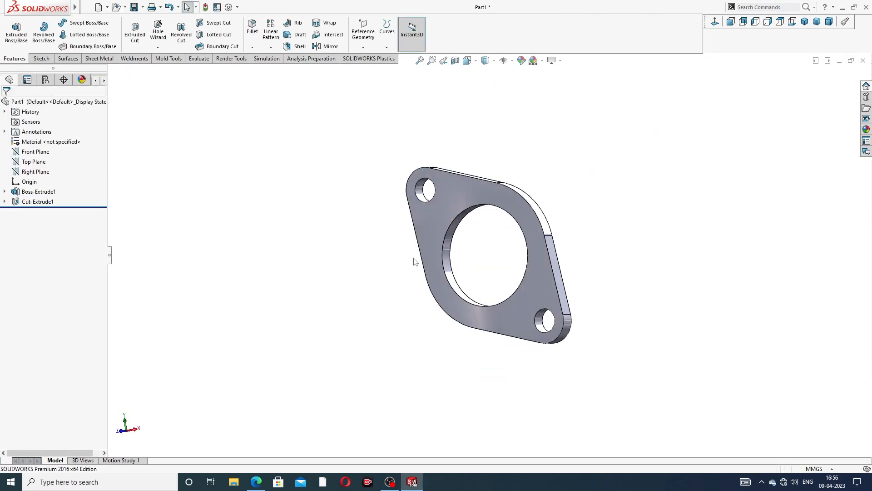
pyautogui.scroll(-2, 485, 266)
pyautogui.scroll(3, 485, 266)
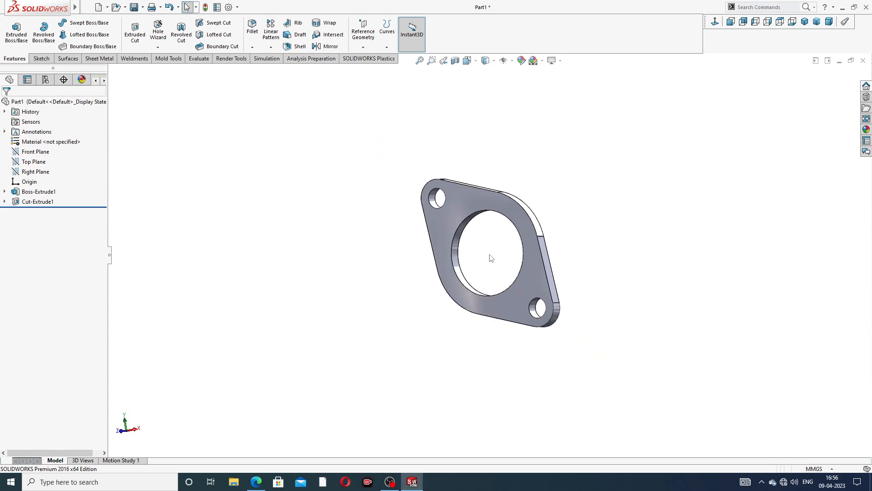
pyautogui.moveTo(491, 258); pyautogui.dragTo(463, 277, button='middle')
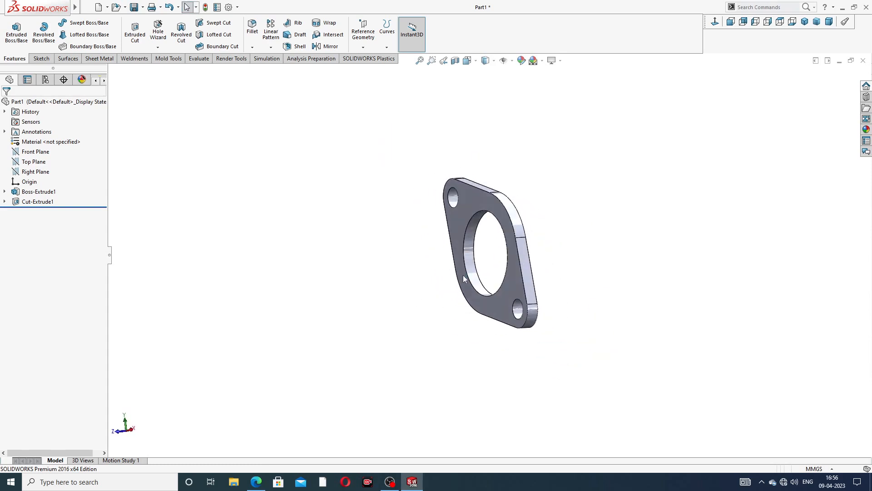
pyautogui.scroll(-2, 497, 258)
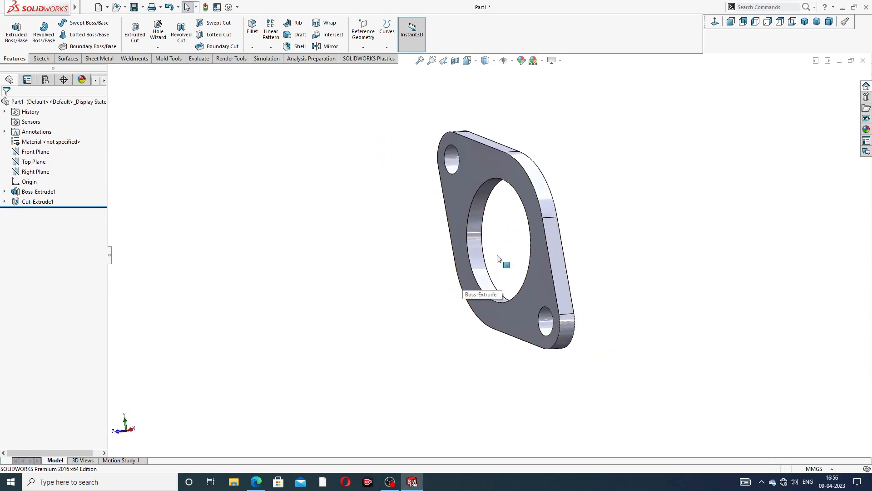
pyautogui.scroll(2, 540, 187)
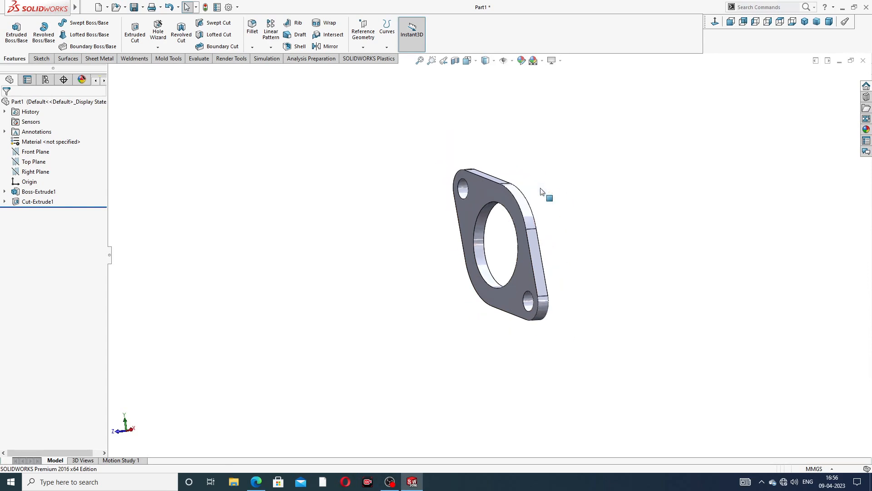
pyautogui.scroll(-2, 517, 244)
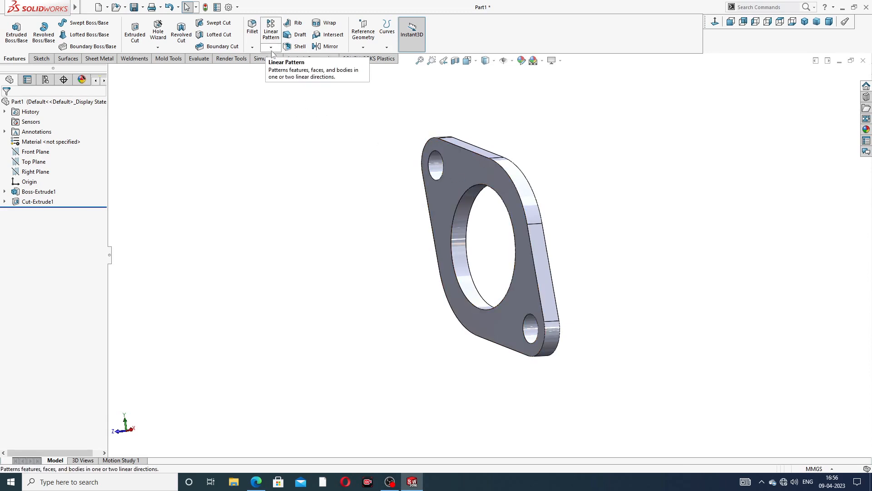
# On the flange's front face, sketch a horizontal centreline about 104 mm long from the origin past the plate's left edge, and exit the sketch.
pyautogui.click(454, 166)
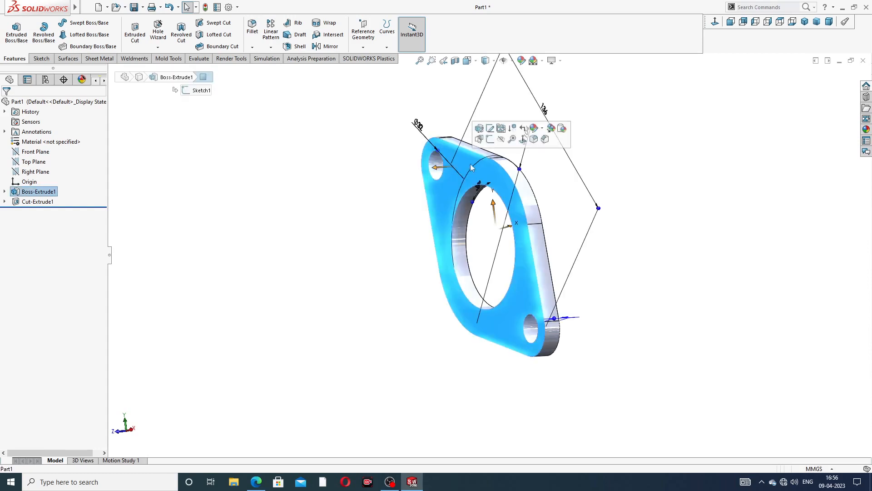
pyautogui.click(489, 141)
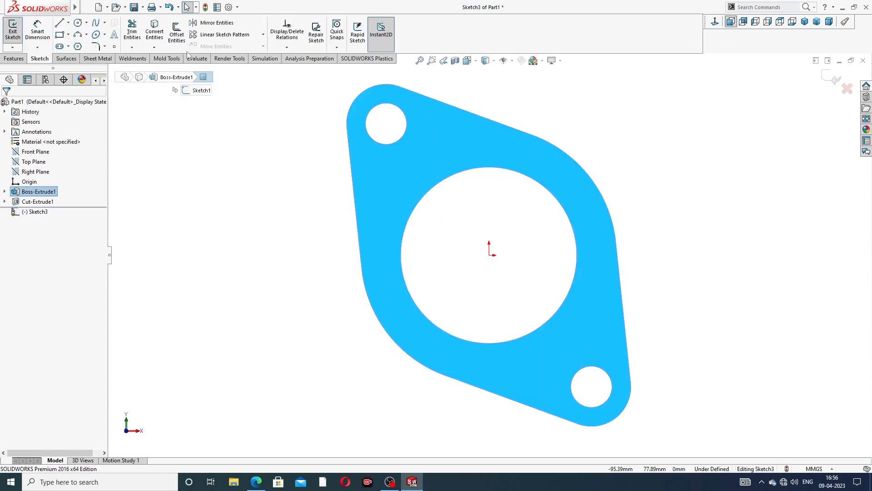
pyautogui.click(68, 23)
pyautogui.click(84, 45)
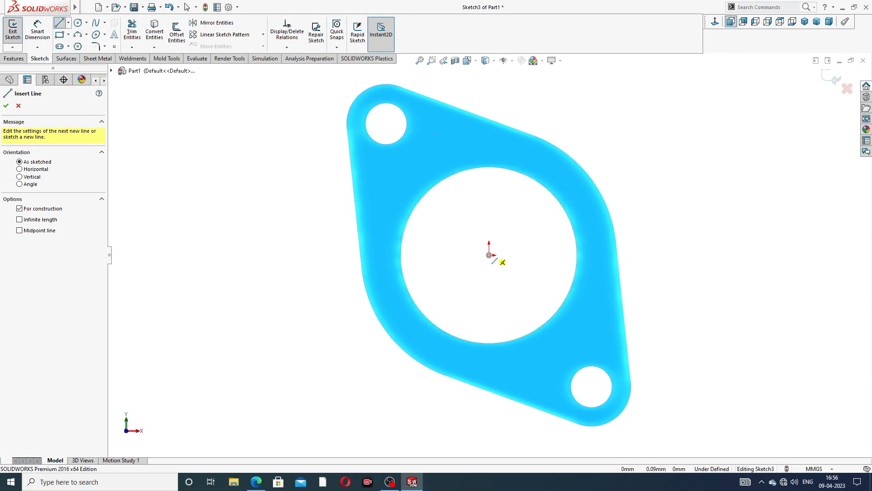
pyautogui.click(489, 255)
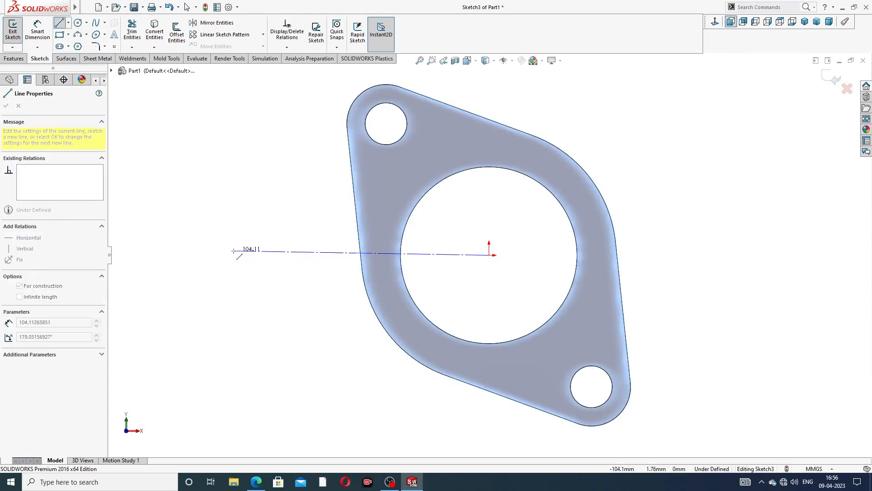
pyautogui.click(233, 255)
pyautogui.rightClick(267, 185)
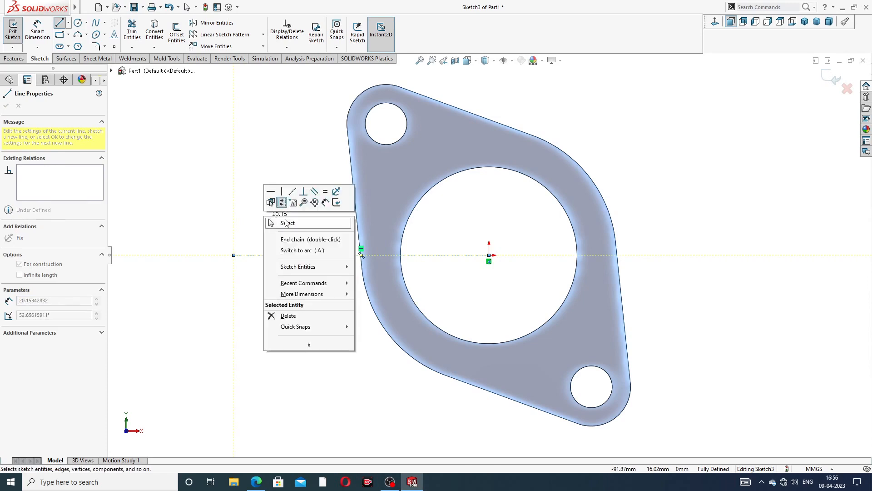
pyautogui.click(295, 219)
pyautogui.click(308, 255)
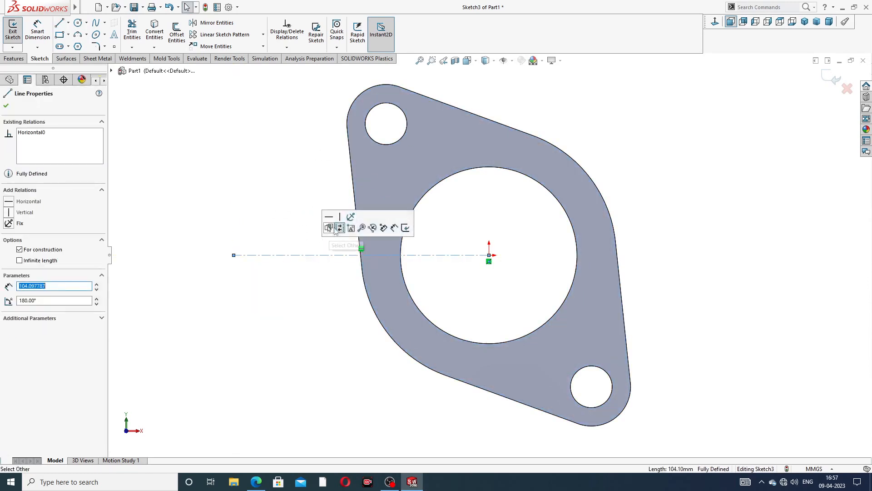
pyautogui.click(299, 190)
pyautogui.scroll(3, 309, 188)
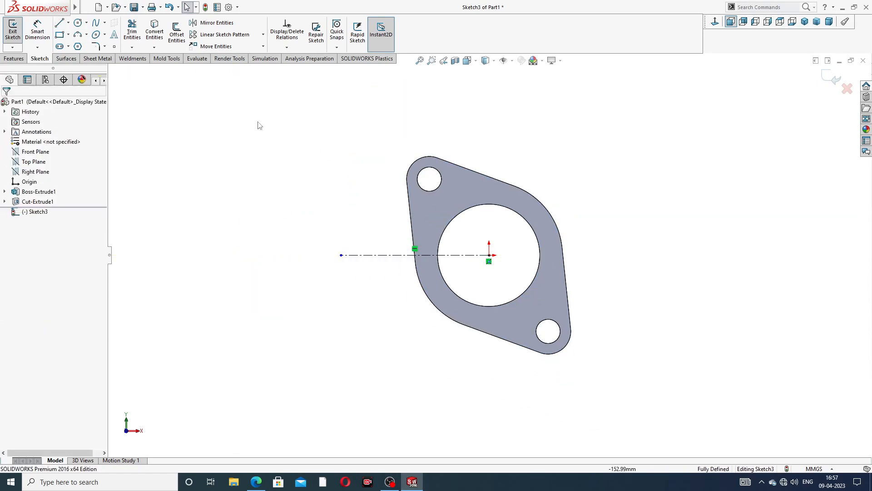
pyautogui.scroll(2, 271, 142)
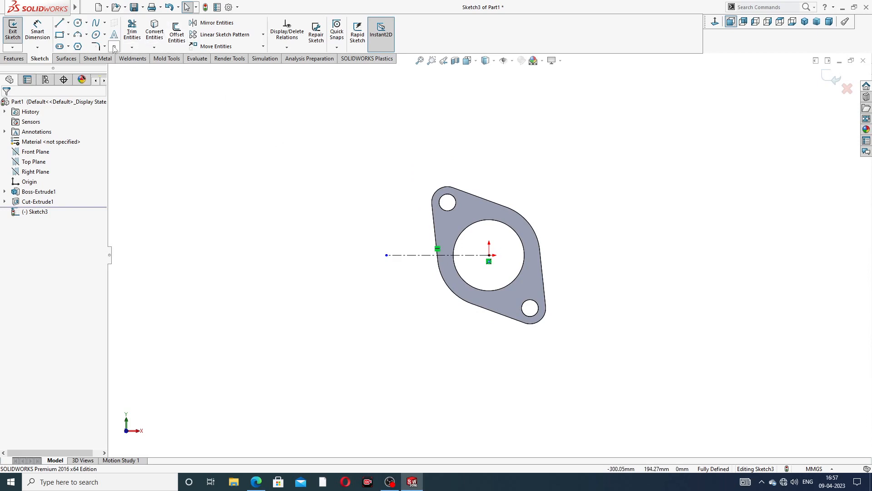
pyautogui.click(826, 79)
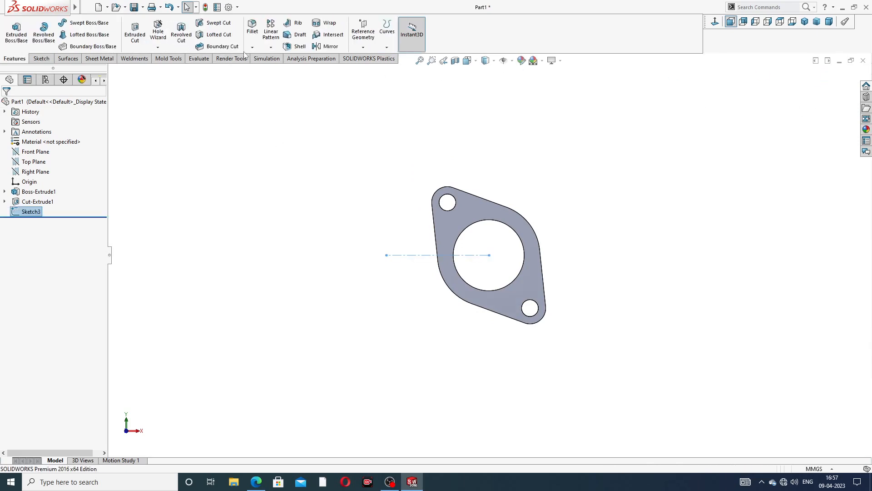
# Set up a linear pattern along the horizontal centreline with 120 mm spacing and four instances, checking the PDF drawing.
pyautogui.click(271, 48)
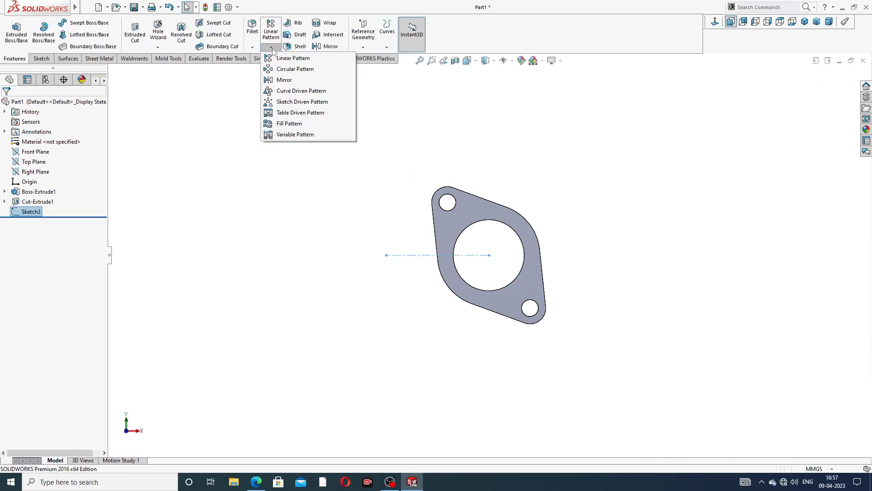
pyautogui.click(306, 61)
pyautogui.scroll(-2, 427, 279)
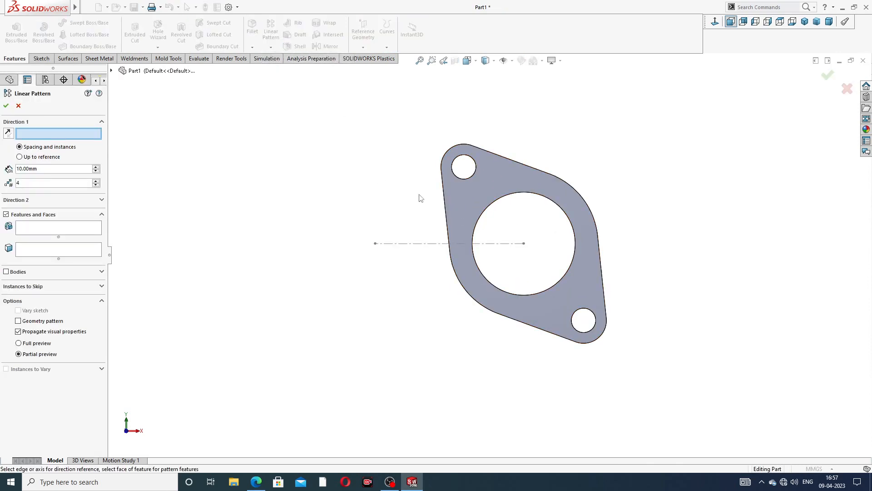
pyautogui.click(433, 245)
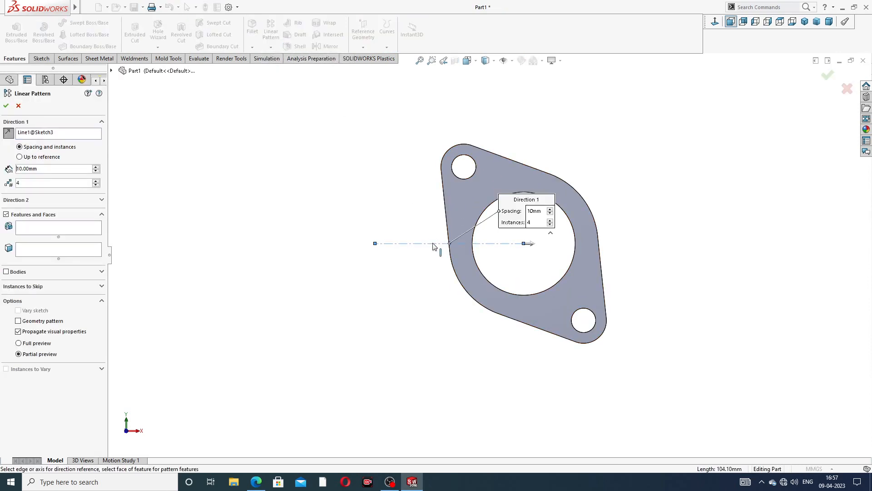
pyautogui.doubleClick(44, 169)
pyautogui.write('120')
pyautogui.press('Return')
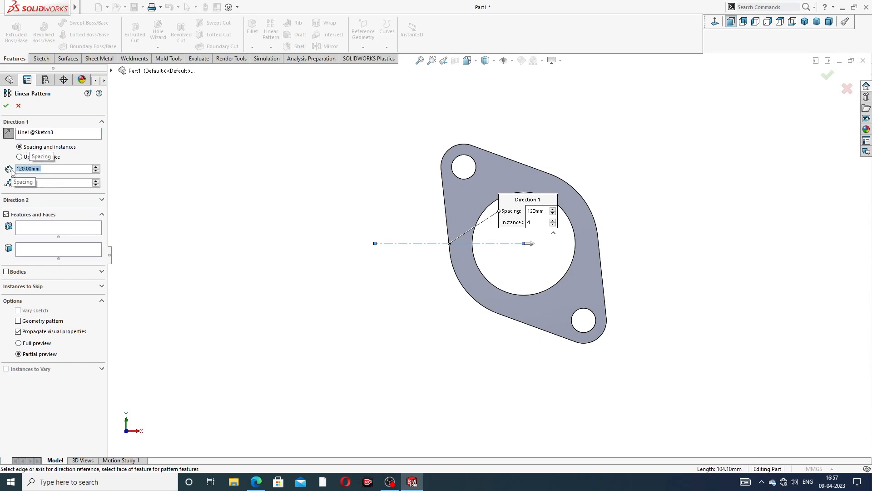
pyautogui.click(256, 482)
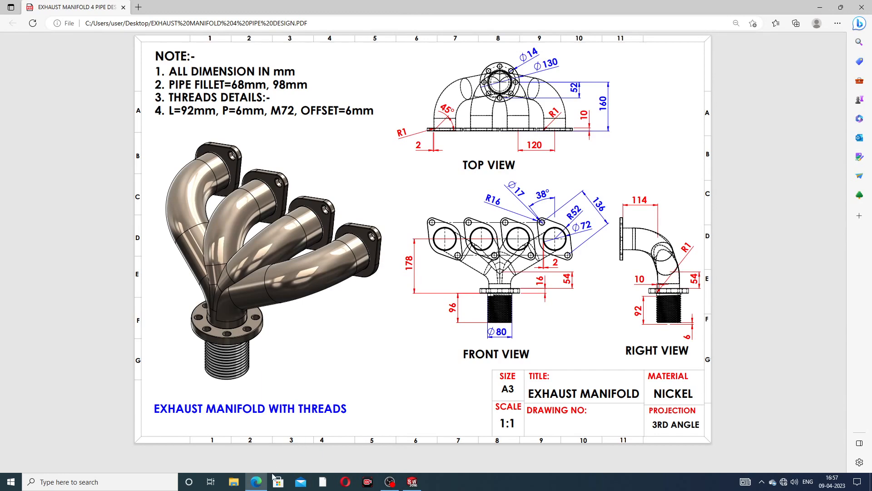
pyautogui.click(254, 481)
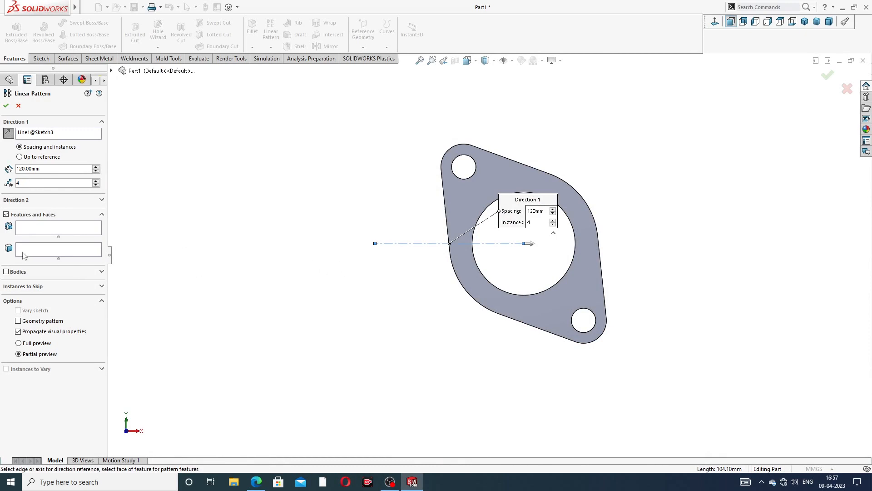
# Pattern the flange plate as a body, reversing the direction so the copies run toward negative X, and accept the pattern.
pyautogui.click(6, 271)
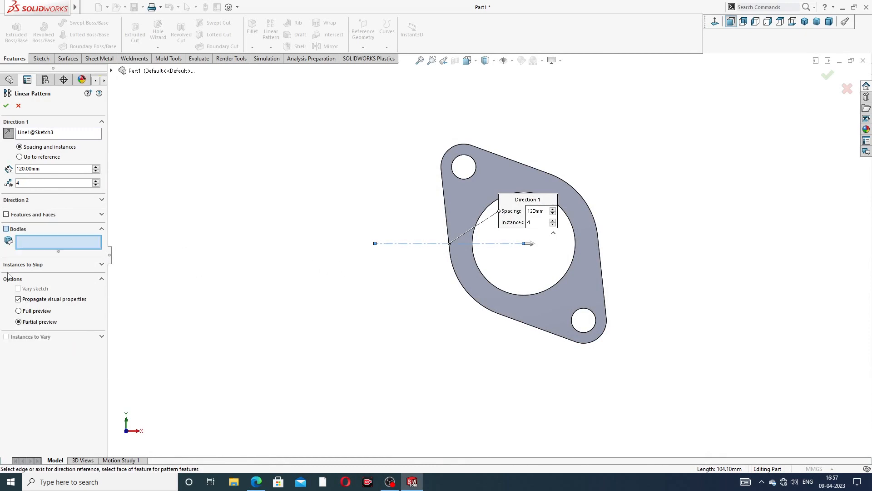
pyautogui.click(451, 193)
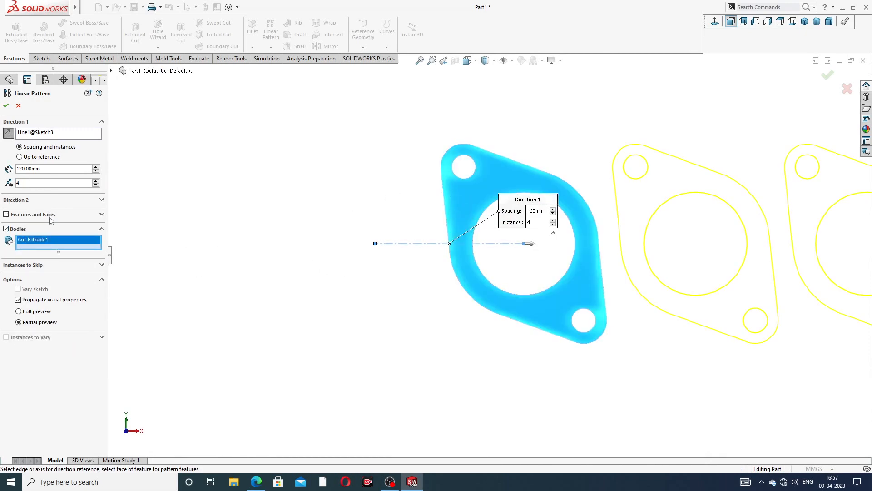
pyautogui.click(8, 133)
pyautogui.press('z')
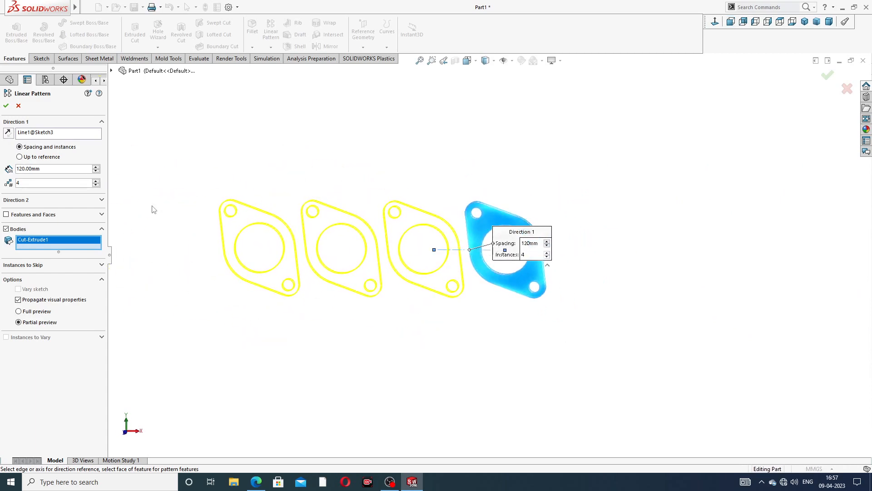
pyautogui.click(6, 105)
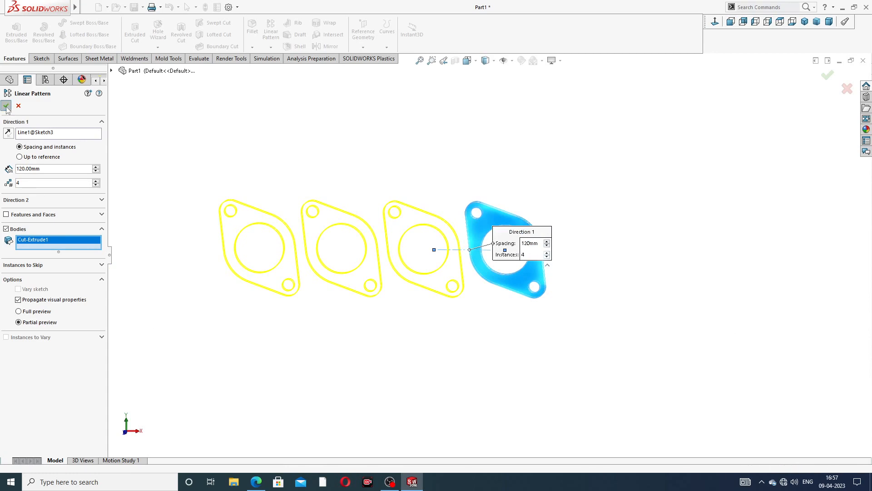
# Hide the centreline sketch used for the pattern direction and inspect the four flange plates from an isometric angle.
pyautogui.scroll(-4, 457, 258)
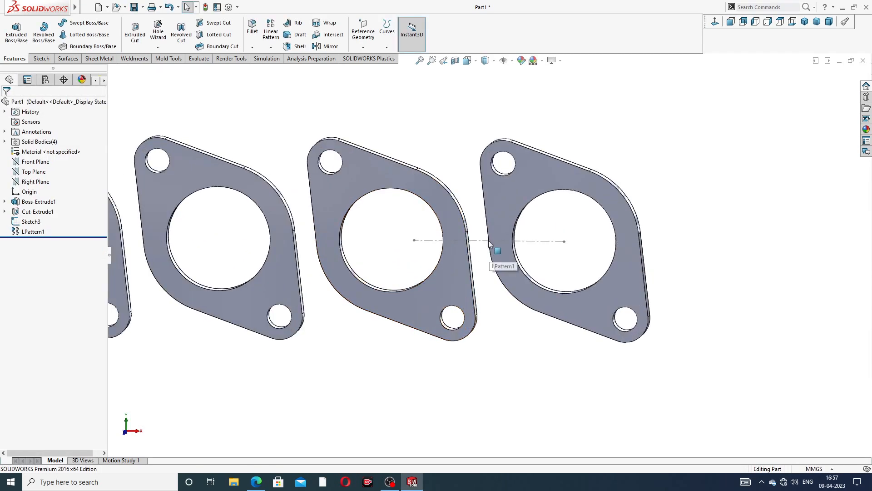
pyautogui.click(480, 240)
pyautogui.click(516, 211)
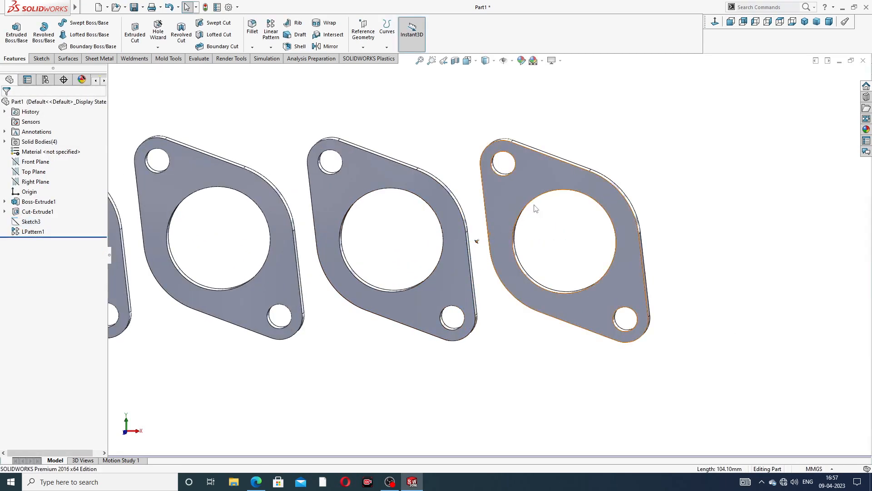
pyautogui.scroll(4, 521, 201)
pyautogui.moveTo(400, 239); pyautogui.dragTo(396, 247, button='middle')
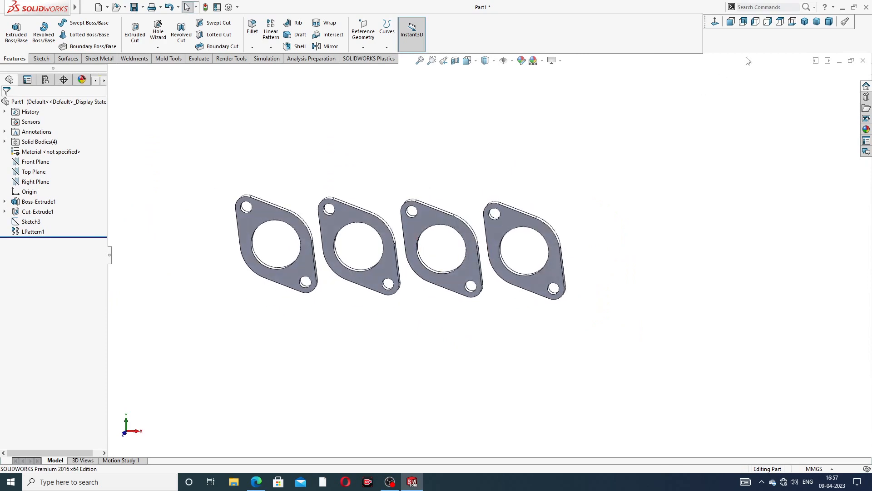
pyautogui.click(805, 22)
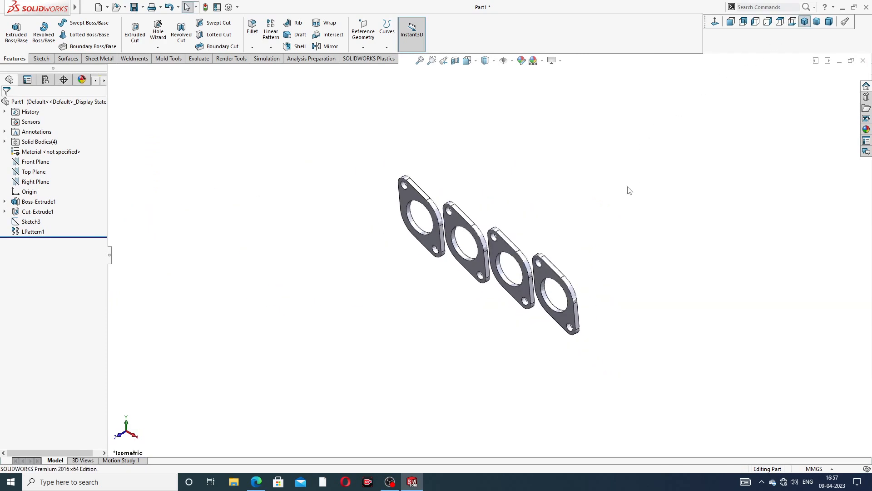
pyautogui.moveTo(588, 221)
pyautogui.mouseDown(button='middle')
pyautogui.moveTo(584, 190)
pyautogui.moveTo(598, 219)
pyautogui.mouseUp(button='middle')
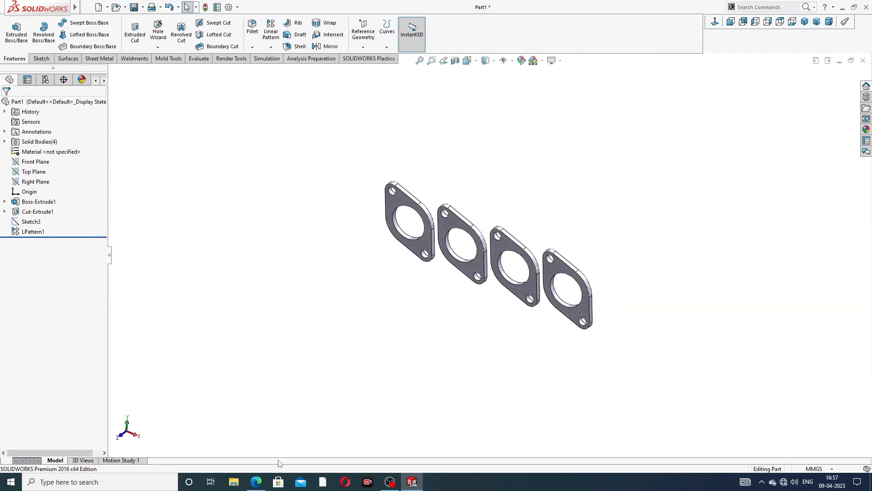
# Consult the PDF drawing and create a reference plane offset 178 mm from the Top Plane, flipped to lie below the flanges.
pyautogui.click(256, 481)
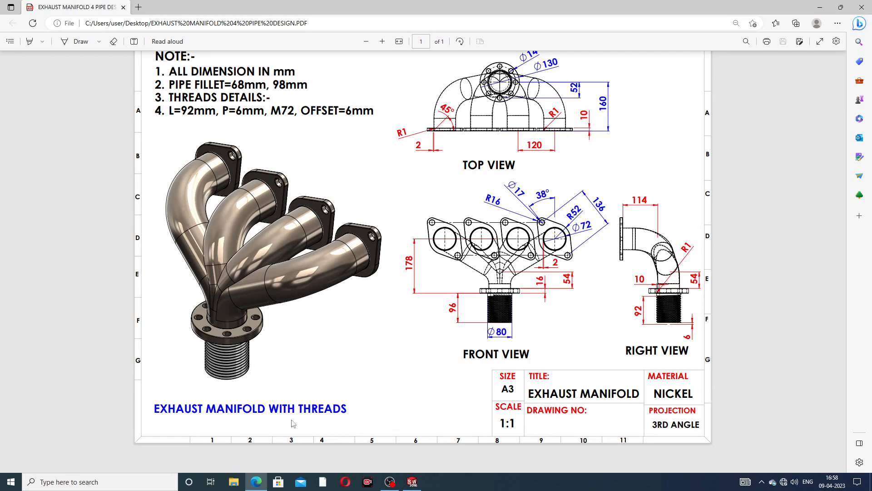
pyautogui.click(256, 483)
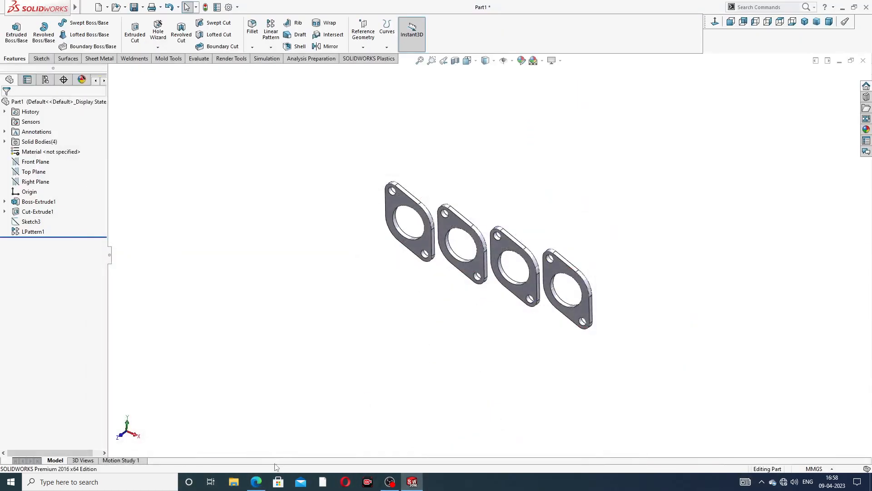
pyautogui.click(256, 482)
pyautogui.click(33, 171)
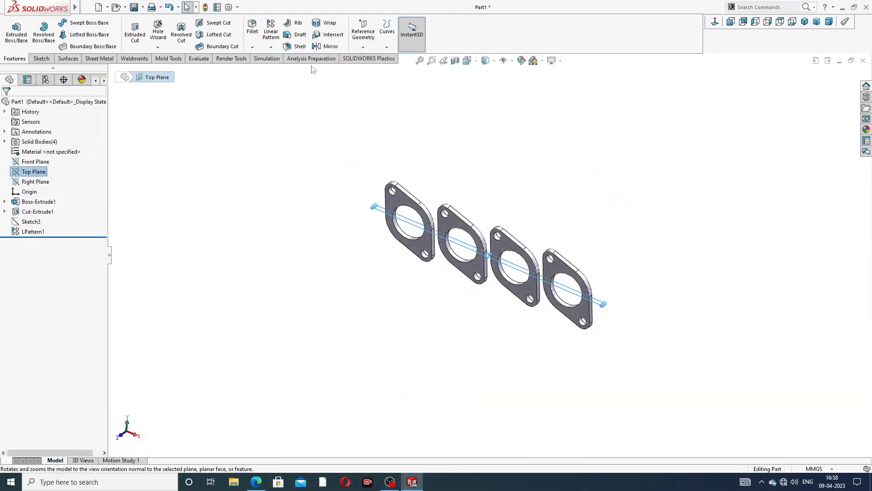
pyautogui.click(361, 48)
pyautogui.click(372, 58)
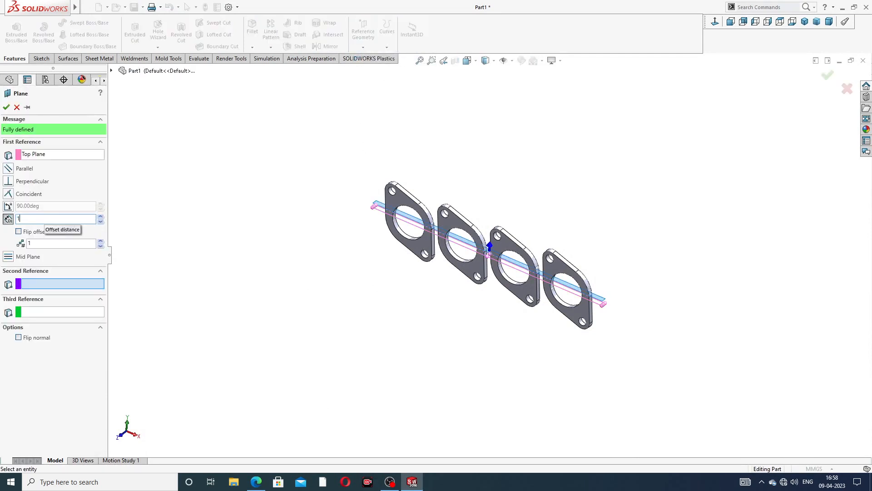
pyautogui.write('178')
pyautogui.press('Return')
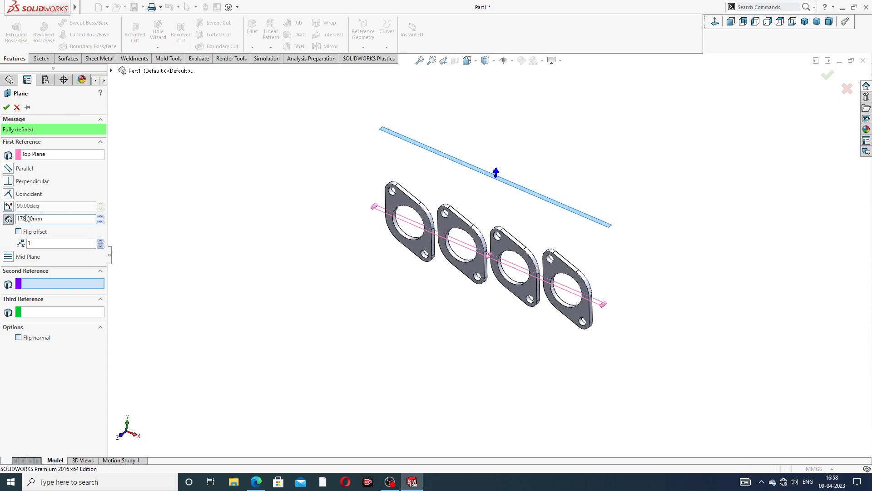
pyautogui.click(18, 231)
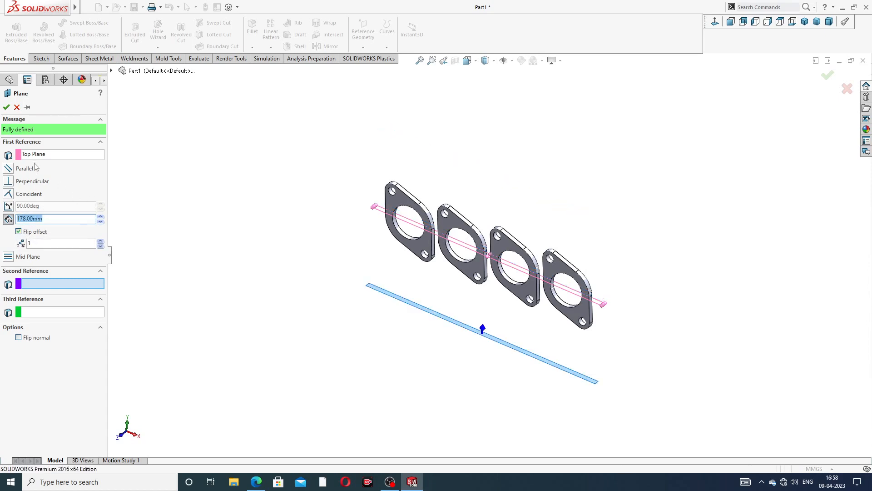
pyautogui.click(7, 108)
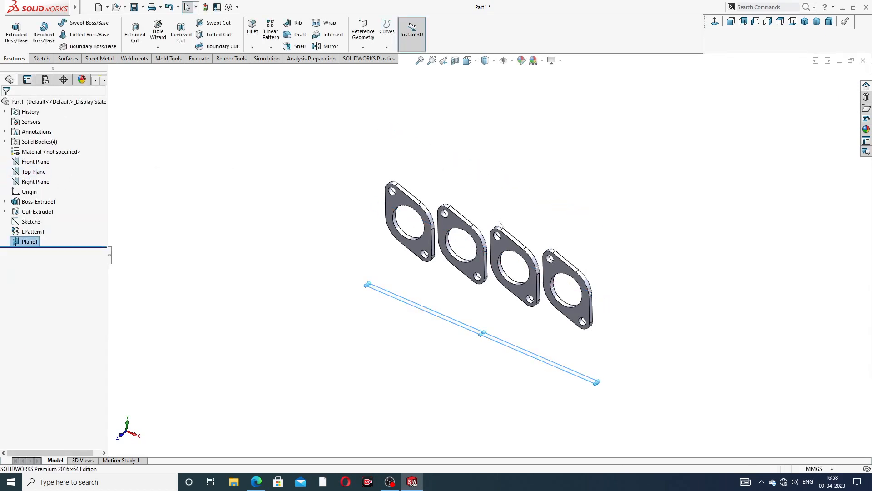
# Stretch the offset plane's displayed boundary backward behind the row of flange plates.
pyautogui.moveTo(499, 223); pyautogui.dragTo(503, 271, button='middle')
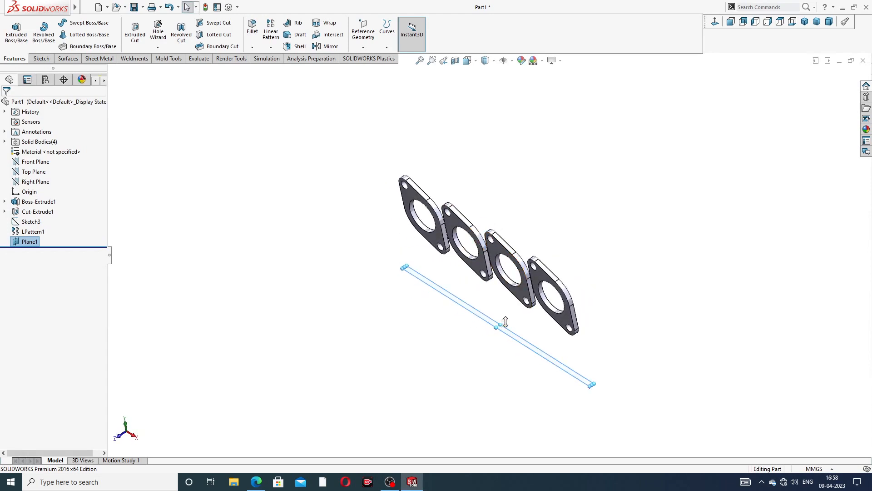
pyautogui.moveTo(505, 322); pyautogui.dragTo(540, 300)
pyautogui.moveTo(601, 201); pyautogui.dragTo(632, 200, button='middle')
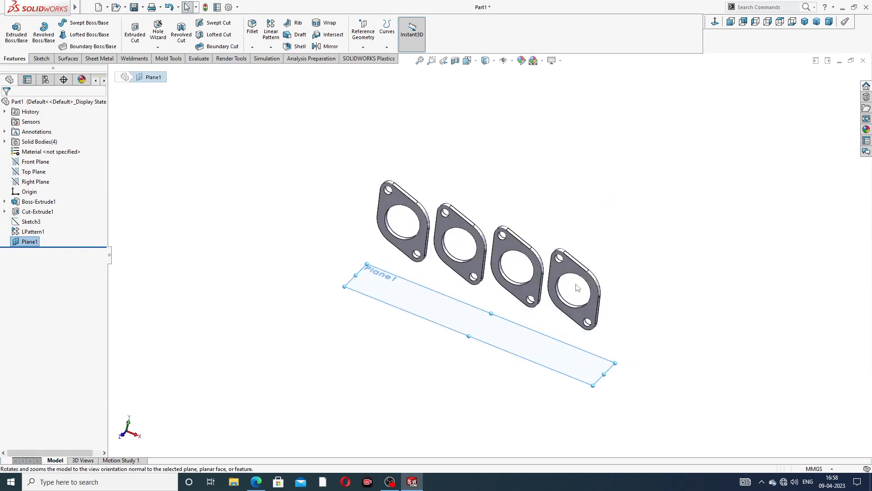
# Sketch a horizontal centreline about 4 mm long on the offset plane, bridging the gap between the two middle flanges at their front faces.
pyautogui.click(547, 346)
pyautogui.click(585, 317)
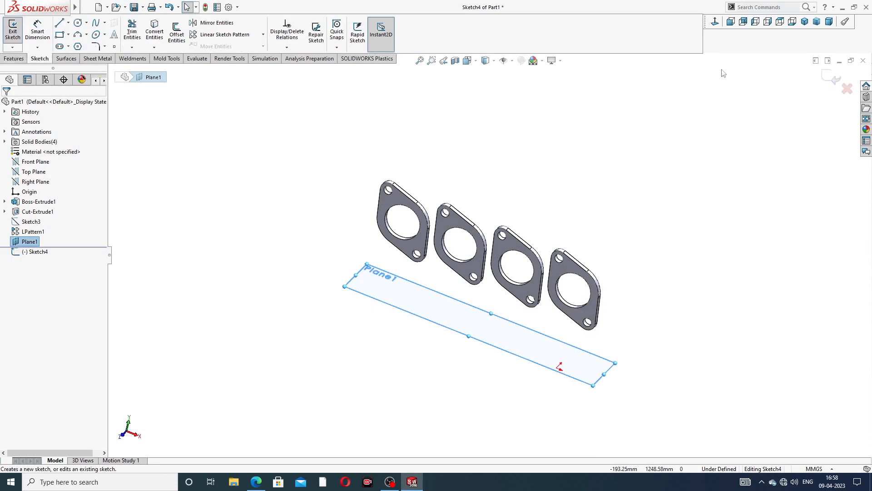
pyautogui.click(714, 22)
pyautogui.scroll(3, 560, 204)
pyautogui.scroll(-4, 510, 292)
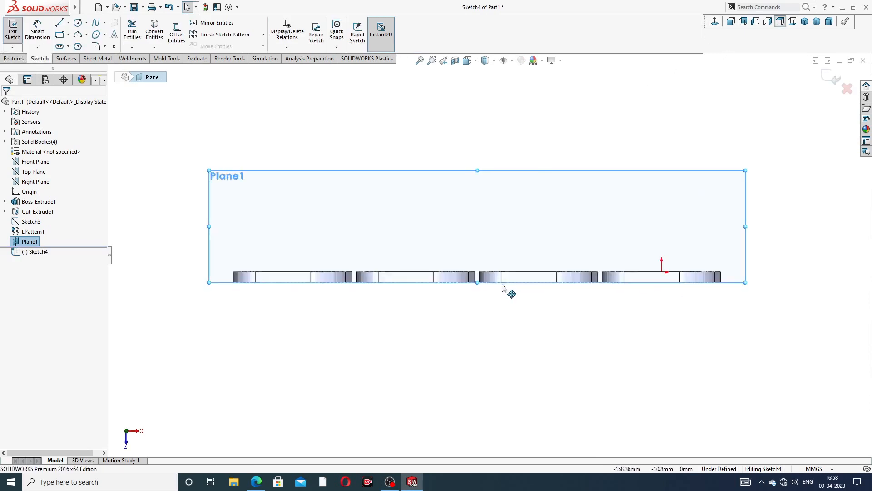
pyautogui.scroll(-6, 490, 270)
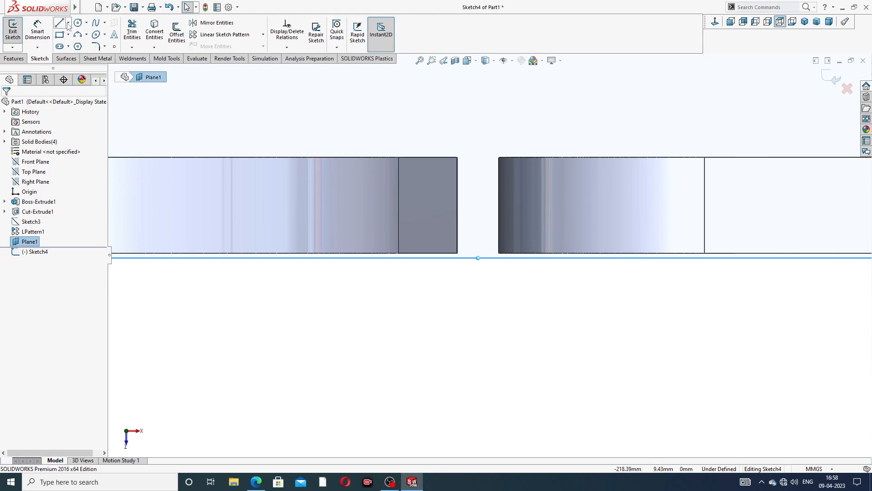
pyautogui.click(68, 22)
pyautogui.click(78, 44)
pyautogui.scroll(-3, 430, 284)
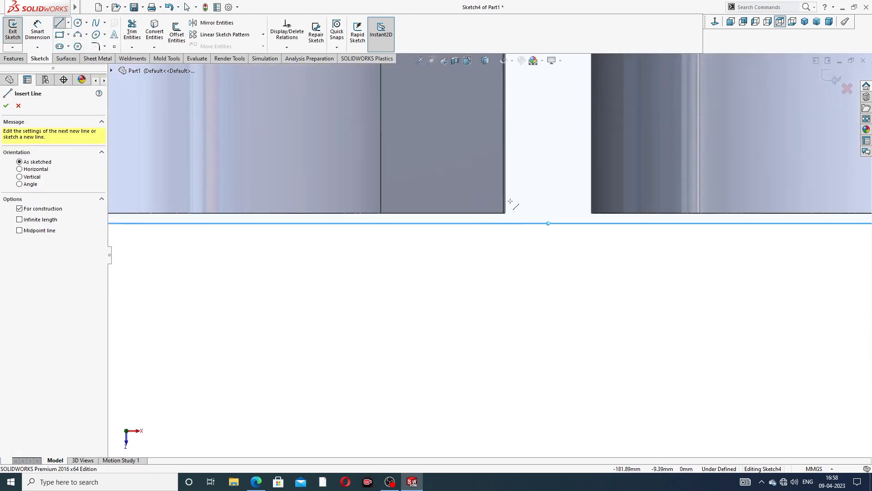
pyautogui.click(506, 213)
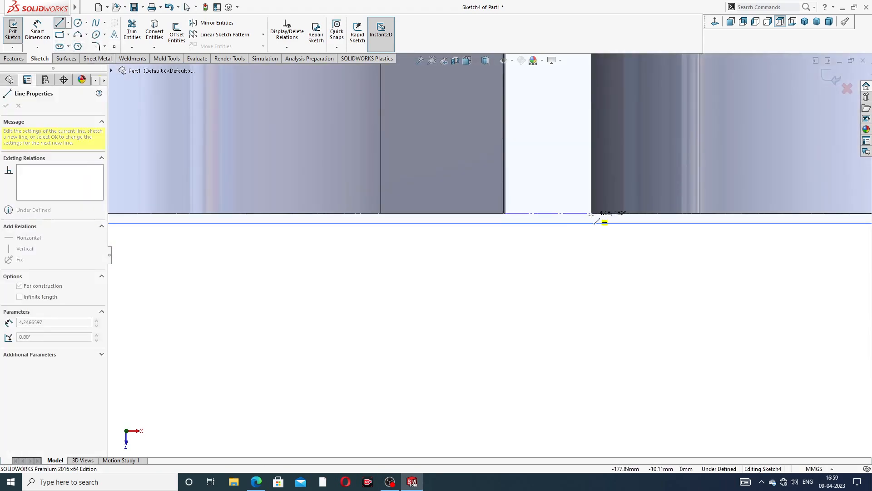
pyautogui.click(593, 213)
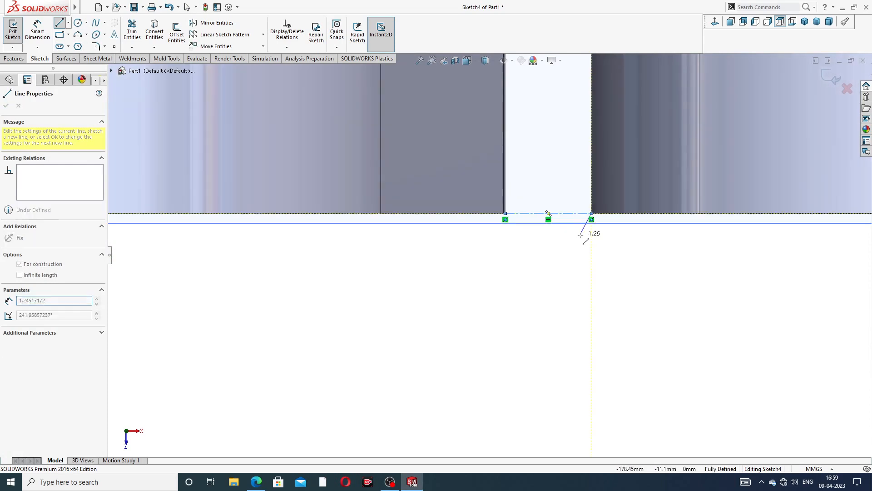
pyautogui.scroll(4, 584, 230)
pyautogui.rightClick(570, 139)
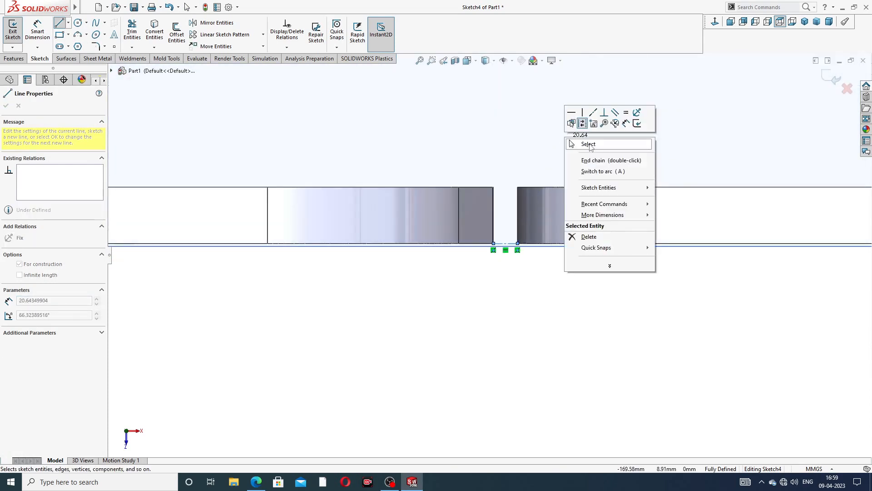
pyautogui.click(586, 142)
# Sketch a vertical construction centreline about 88 mm long from the midpoint of the short centreline between the two middle flanges.
pyautogui.click(68, 22)
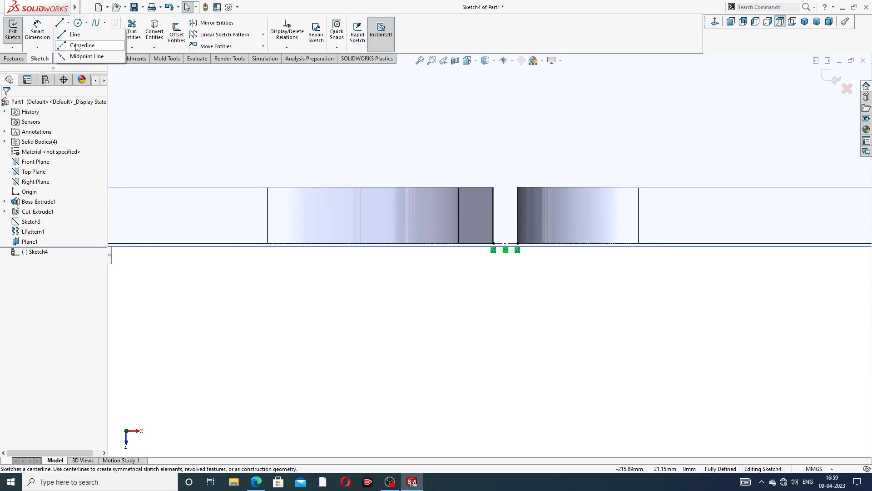
pyautogui.click(80, 43)
pyautogui.scroll(3, 513, 245)
pyautogui.scroll(1, 513, 245)
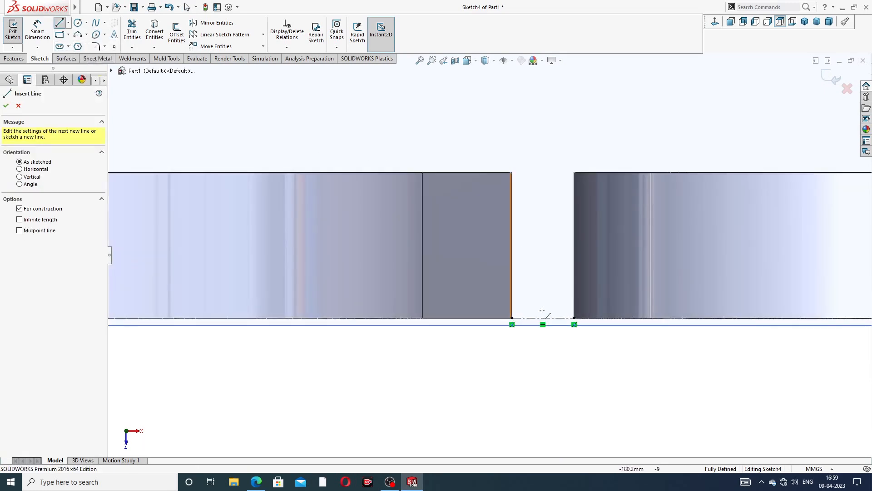
pyautogui.click(543, 318)
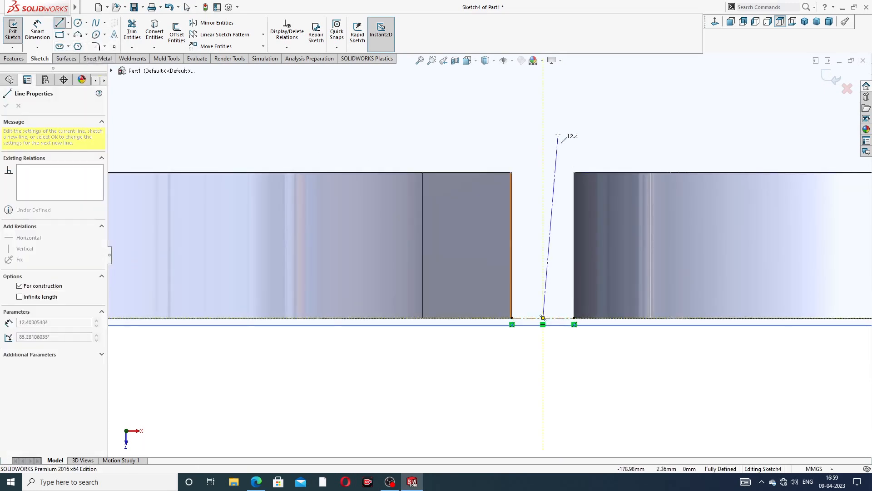
pyautogui.scroll(-5, 553, 134)
pyautogui.scroll(-4, 509, 99)
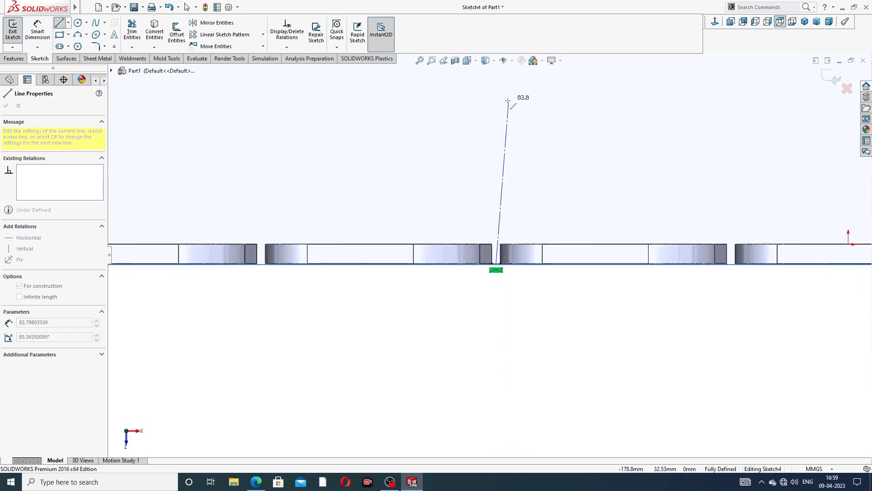
pyautogui.click(496, 91)
pyautogui.rightClick(539, 72)
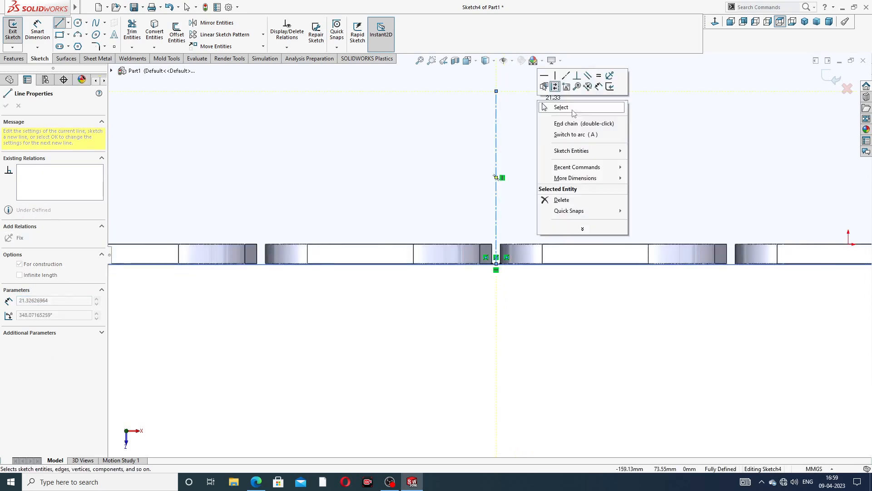
pyautogui.click(565, 103)
# Hide the offset reference plane while keeping its sketch open for editing.
pyautogui.press('f')
pyautogui.click(516, 186)
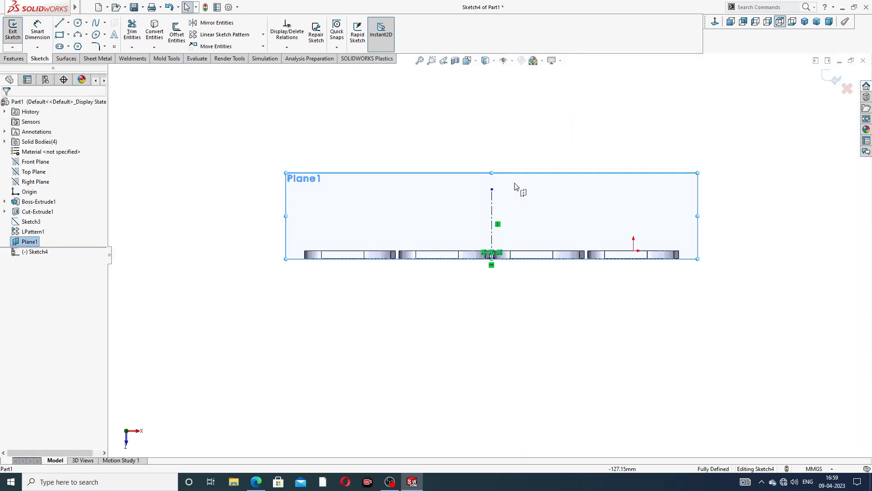
pyautogui.click(30, 245)
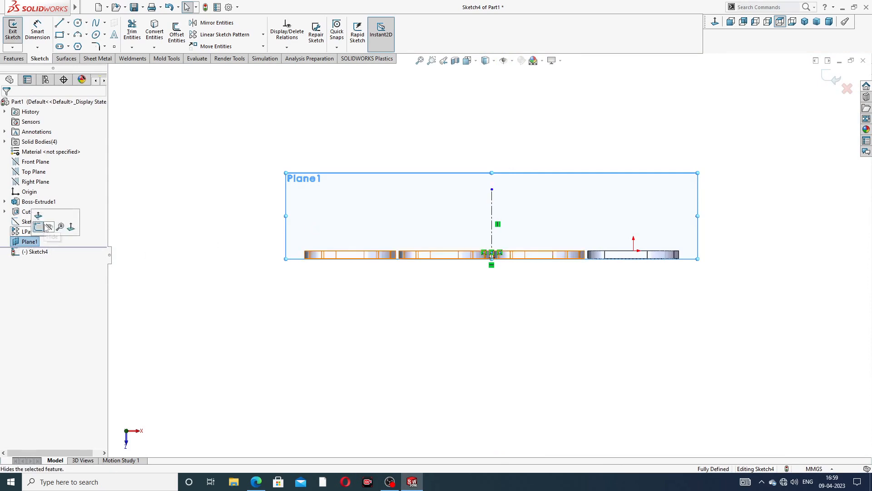
pyautogui.click(49, 227)
pyautogui.scroll(-4, 475, 222)
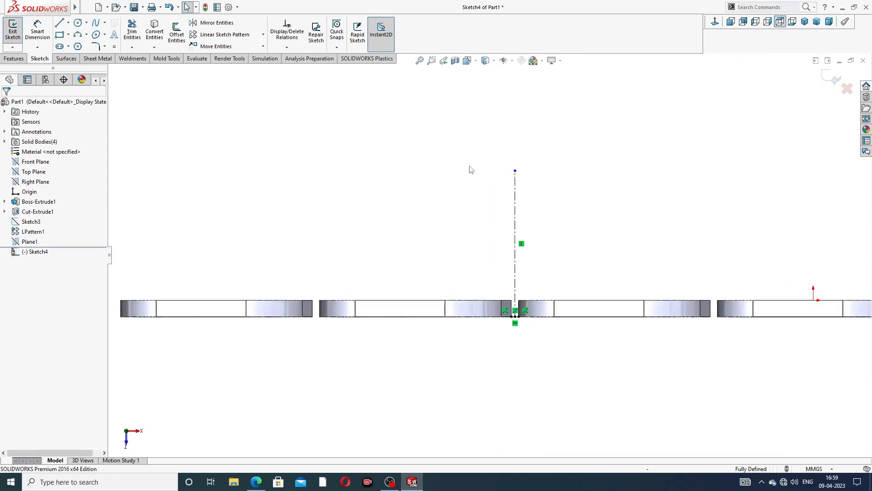
# Sketch a circle about 73 mm in diameter centred on the free end of the vertical centreline.
pyautogui.click(78, 24)
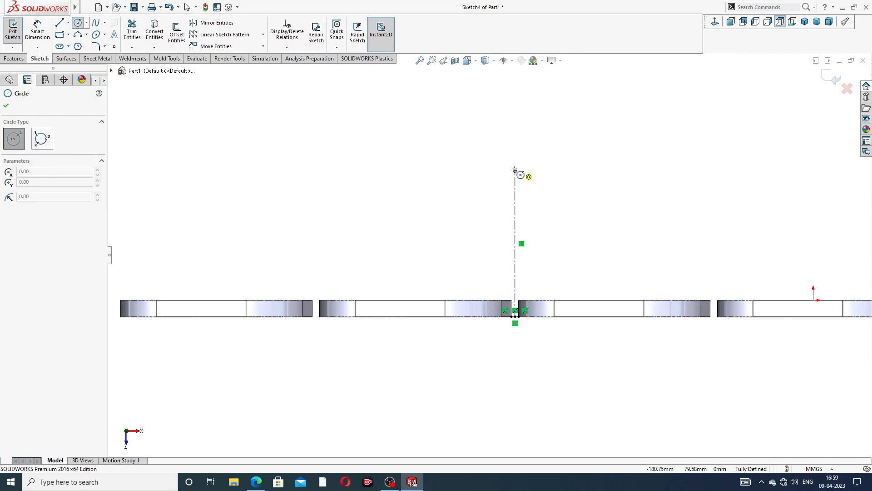
pyautogui.click(515, 171)
pyautogui.click(531, 114)
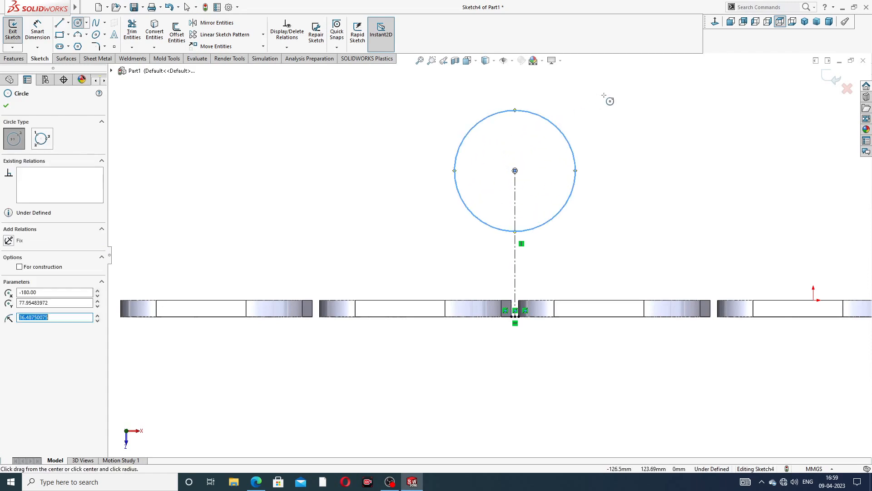
pyautogui.rightClick(610, 99)
pyautogui.click(618, 110)
# Try a vertical 130 mm diameter dimension on the circle and delete it.
pyautogui.click(38, 30)
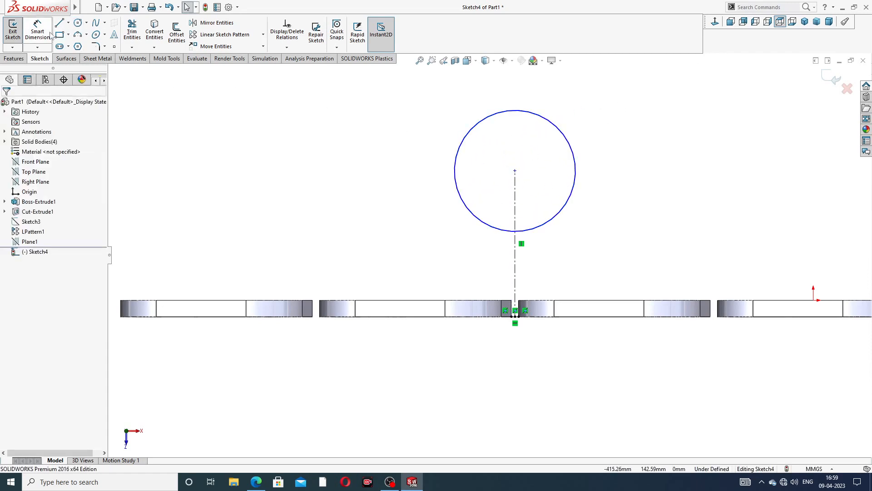
pyautogui.click(548, 119)
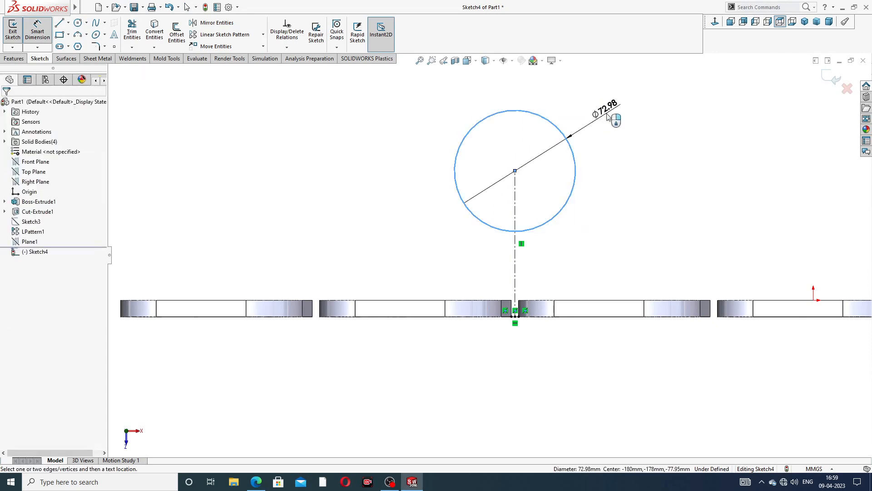
pyautogui.click(608, 112)
pyautogui.write('130')
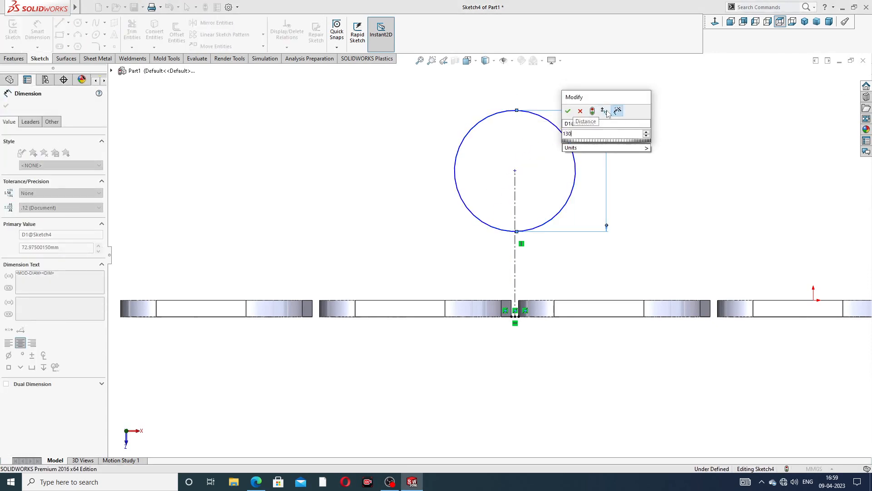
pyautogui.press('Return')
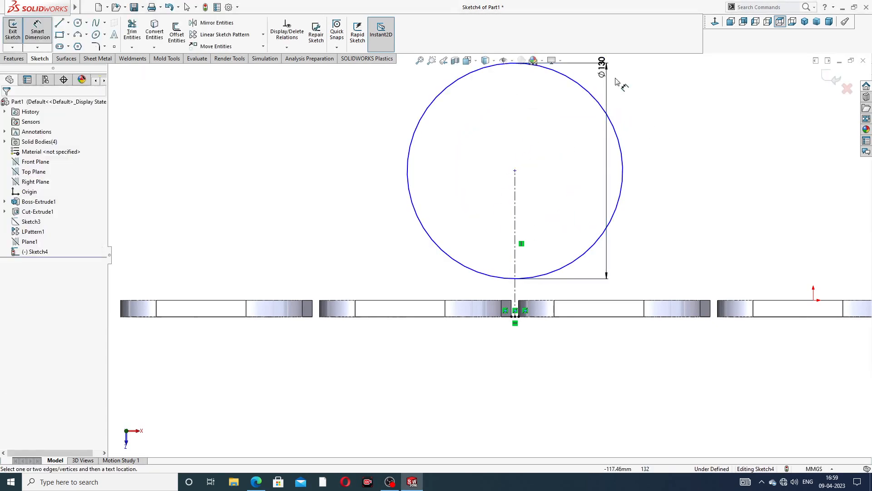
pyautogui.moveTo(607, 70); pyautogui.dragTo(583, 171)
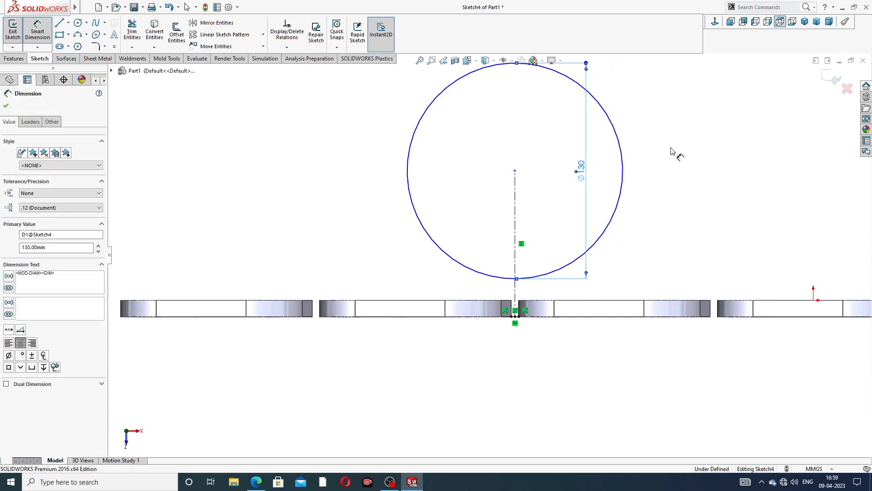
pyautogui.press('Delete')
# Dimension the circle's diameter as 130 mm with a diagonal dimension line and its text outside the circle.
pyautogui.scroll(4, 667, 138)
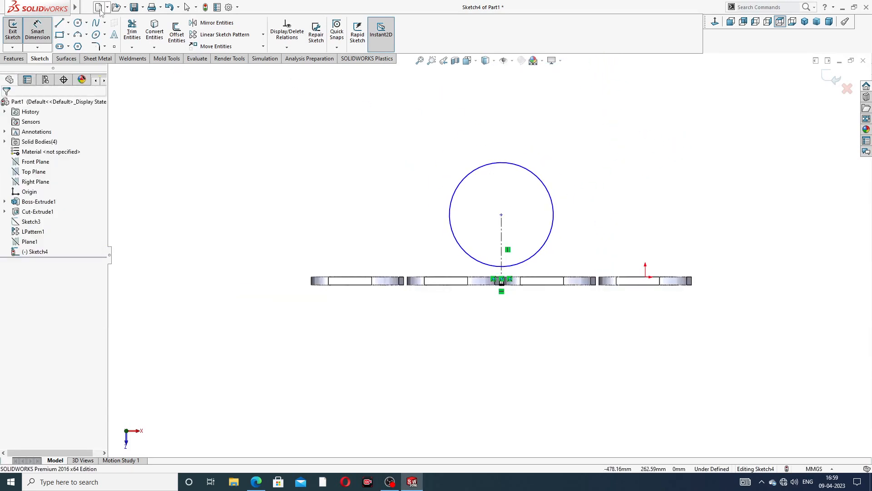
pyautogui.click(531, 174)
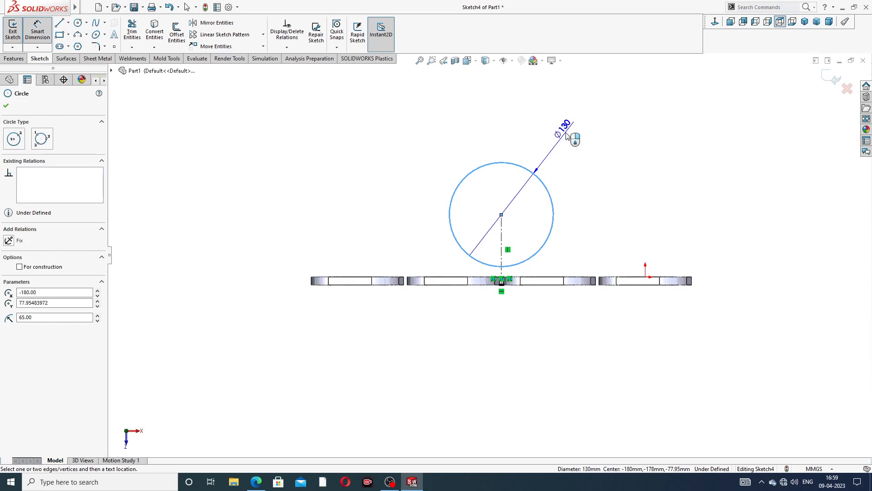
pyautogui.click(565, 133)
pyautogui.write('130')
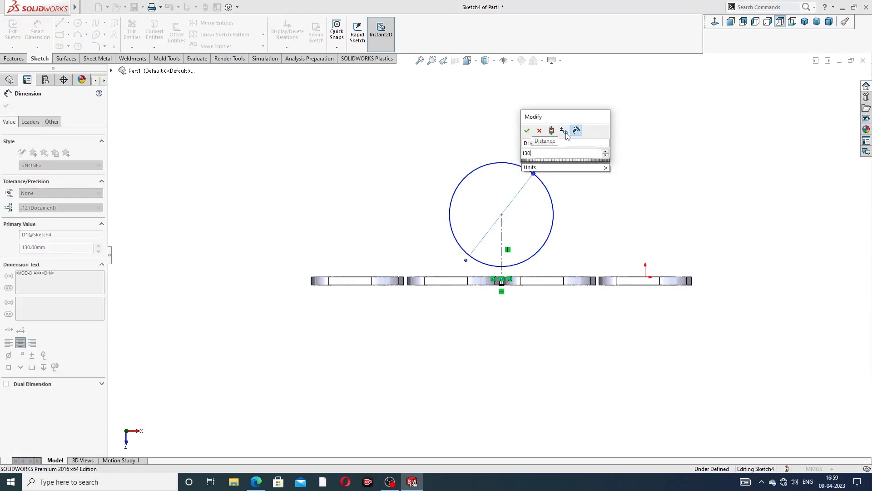
pyautogui.press('Return')
# Set the vertical distance from the circle's centre to the midpoint of the short centreline to 160 mm.
pyautogui.scroll(-3, 523, 244)
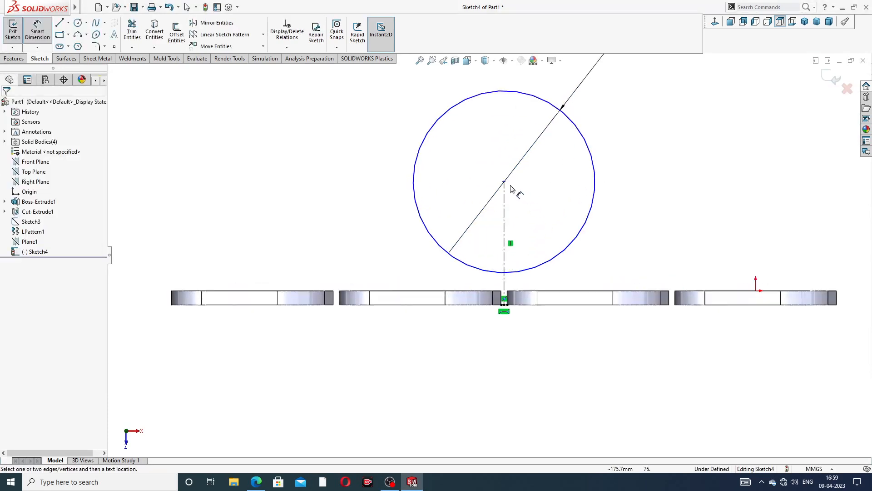
pyautogui.click(504, 304)
pyautogui.scroll(-4, 508, 317)
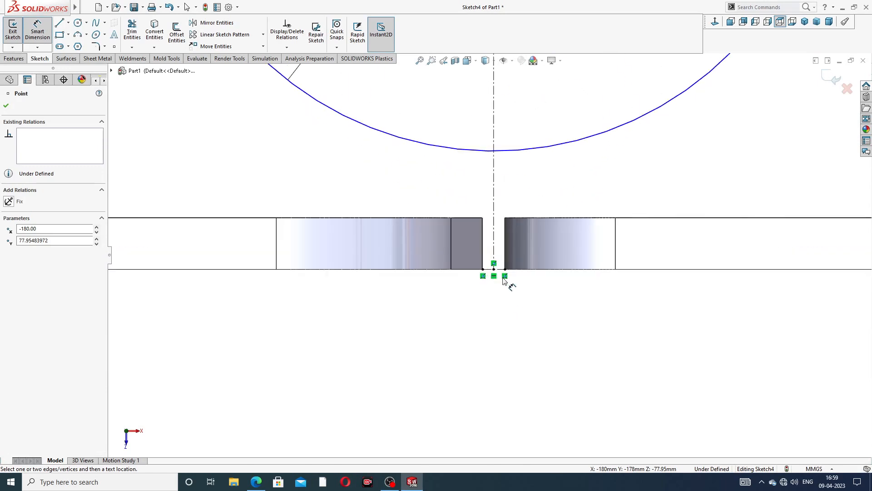
pyautogui.click(493, 269)
pyautogui.scroll(3, 720, 155)
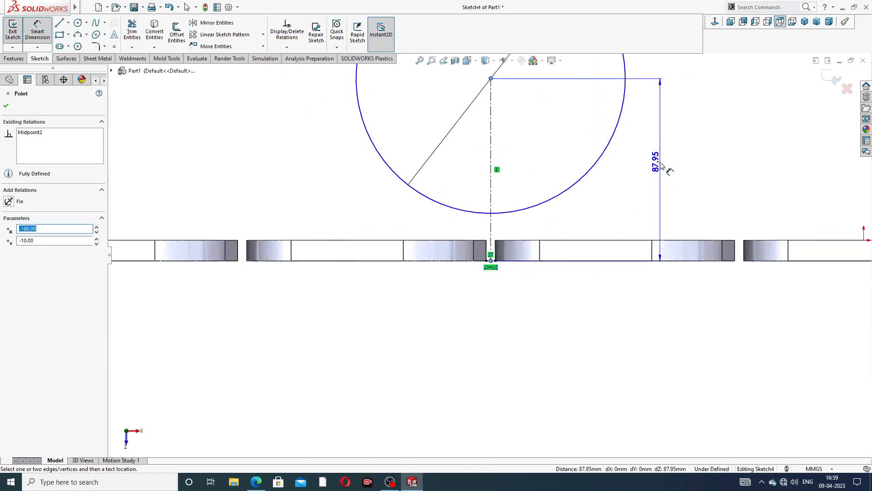
pyautogui.click(693, 157)
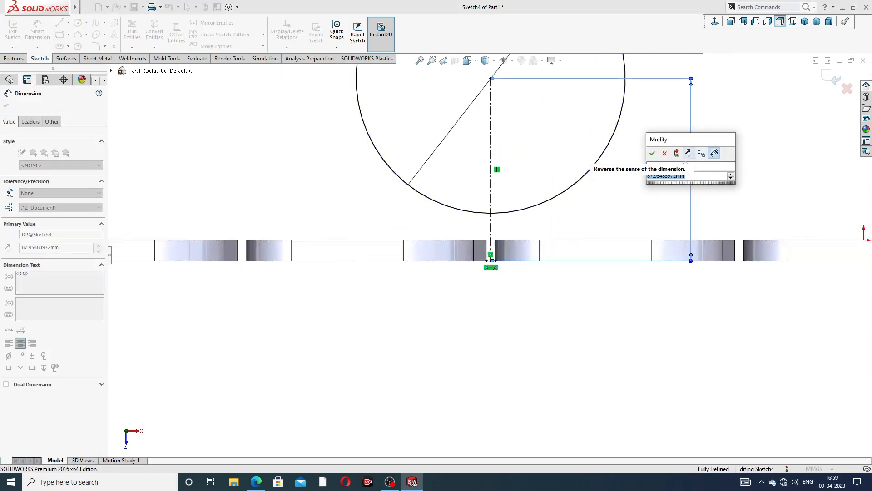
pyautogui.write('160')
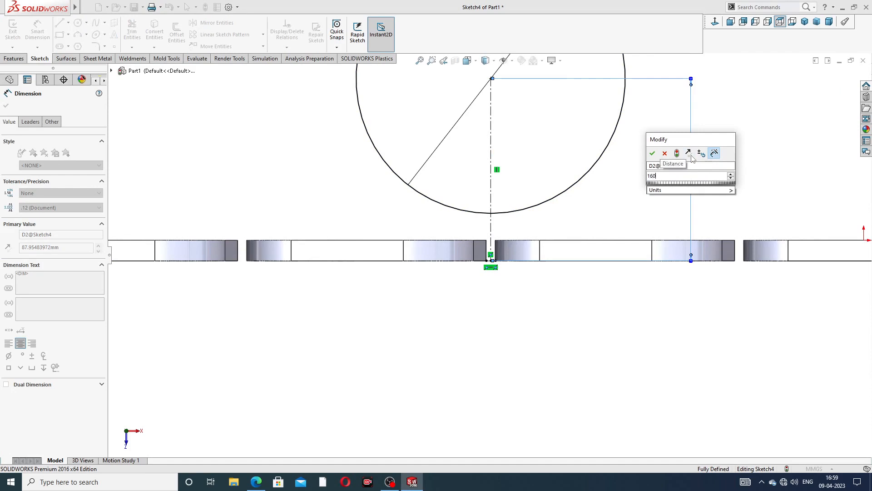
pyautogui.press('Return')
pyautogui.scroll(3, 681, 161)
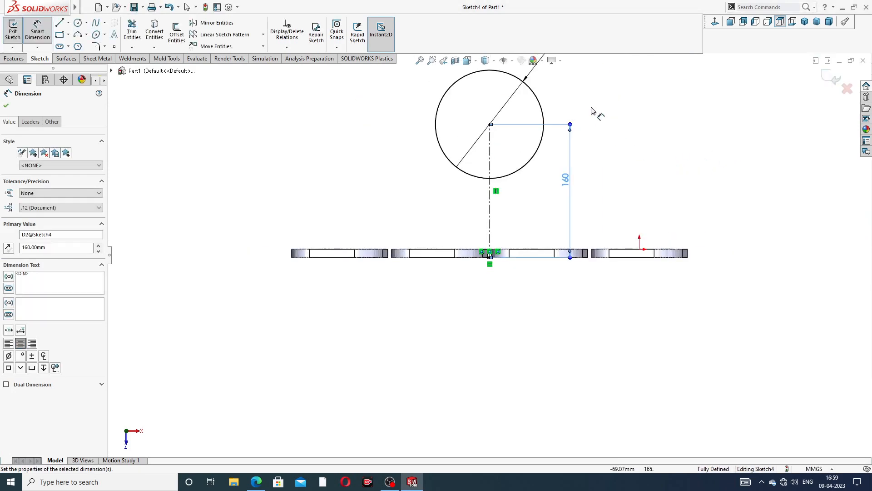
pyautogui.rightClick(614, 95)
pyautogui.click(619, 125)
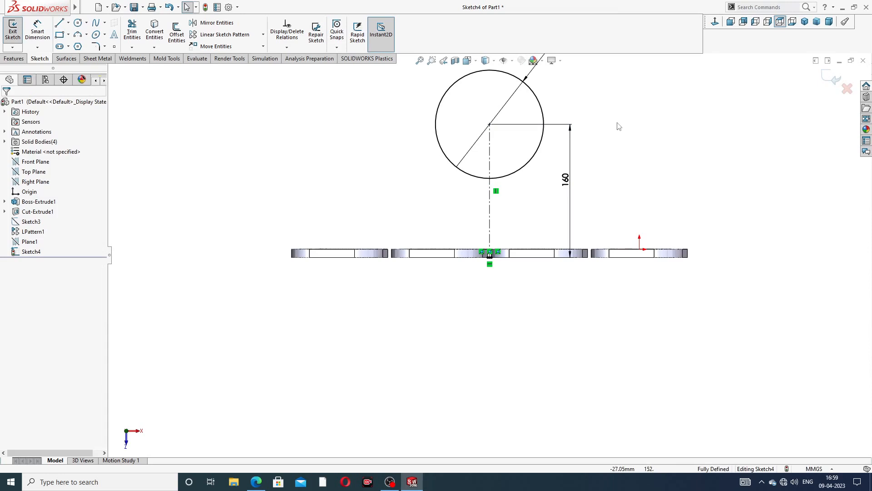
# Consult the PDF drawing for the outlet flange and extrude the 130 mm circle to a blind depth of 16 mm.
pyautogui.click(256, 481)
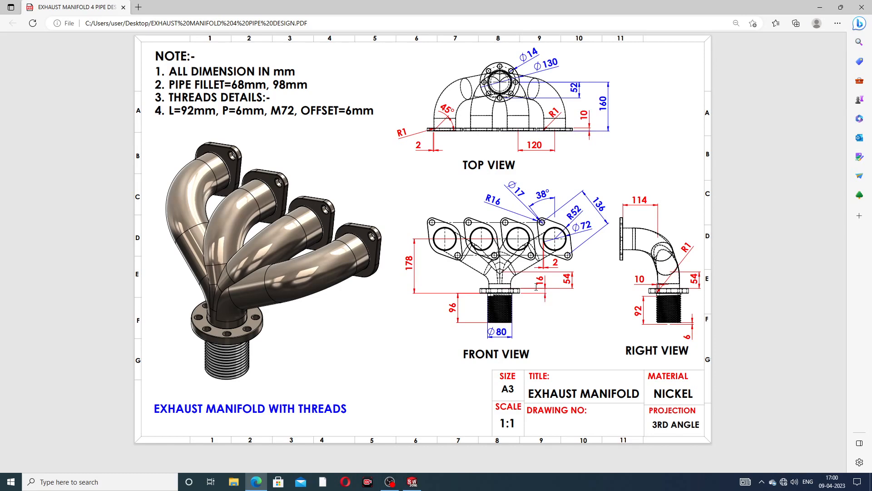
pyautogui.click(256, 482)
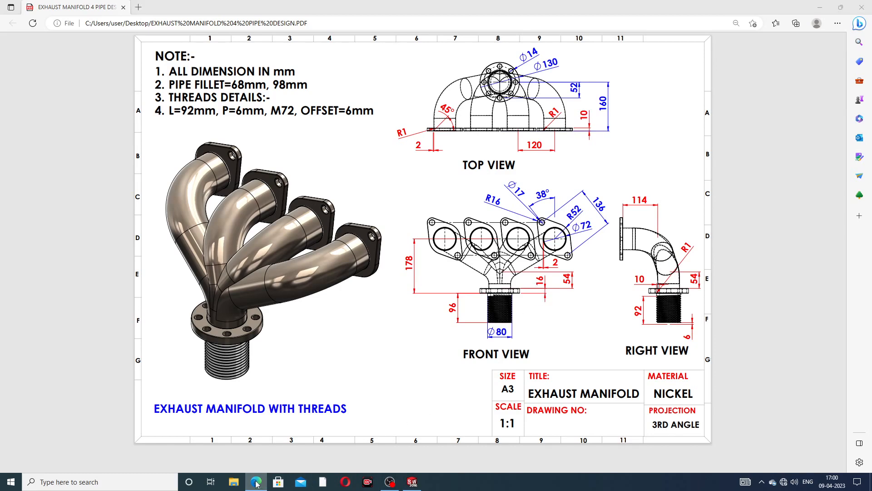
pyautogui.scroll(-2, 474, 177)
pyautogui.scroll(3, 509, 139)
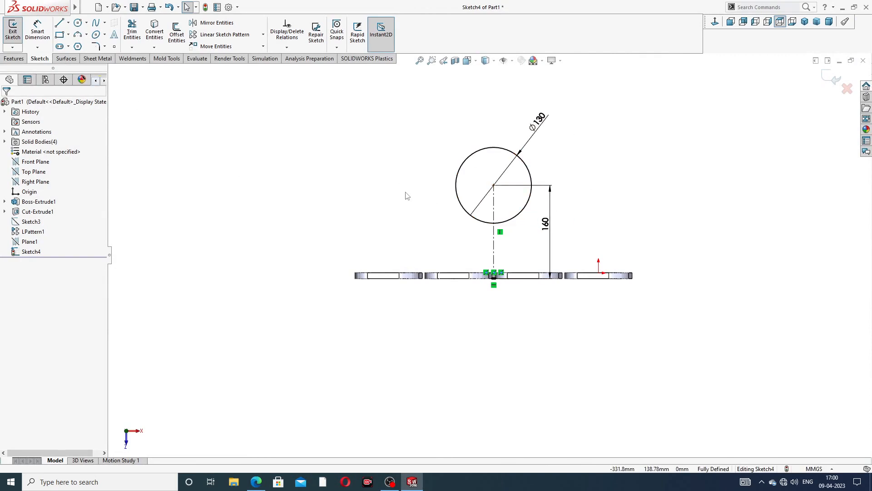
pyautogui.click(13, 58)
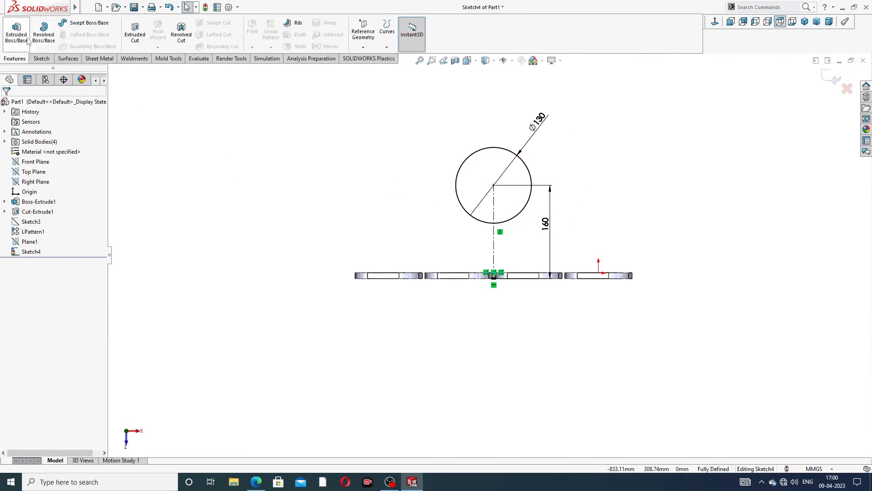
pyautogui.click(24, 40)
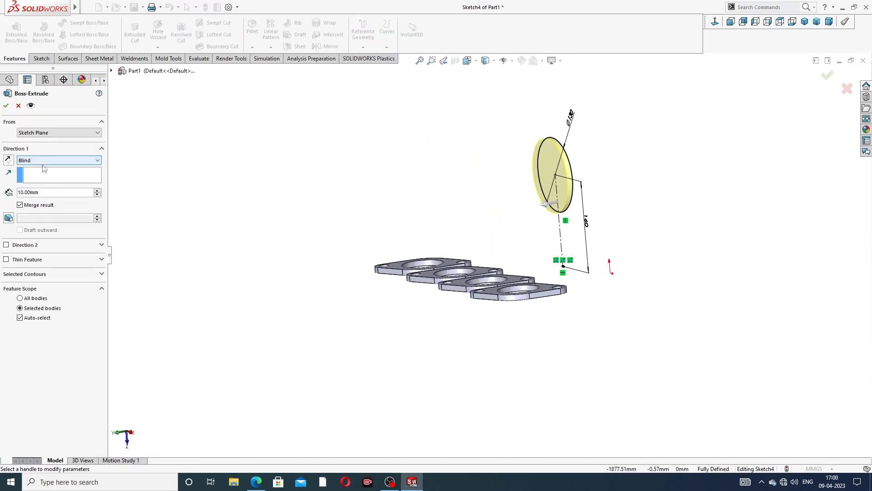
pyautogui.write('16')
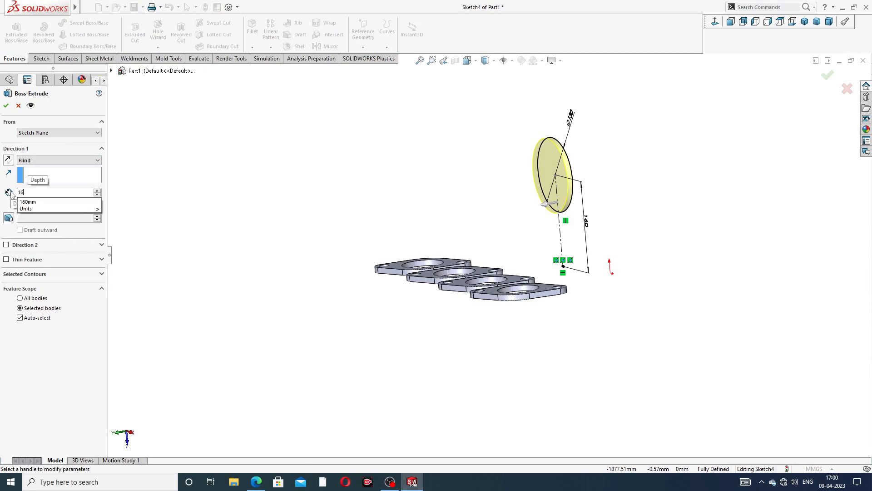
pyautogui.press('Return')
pyautogui.click(6, 105)
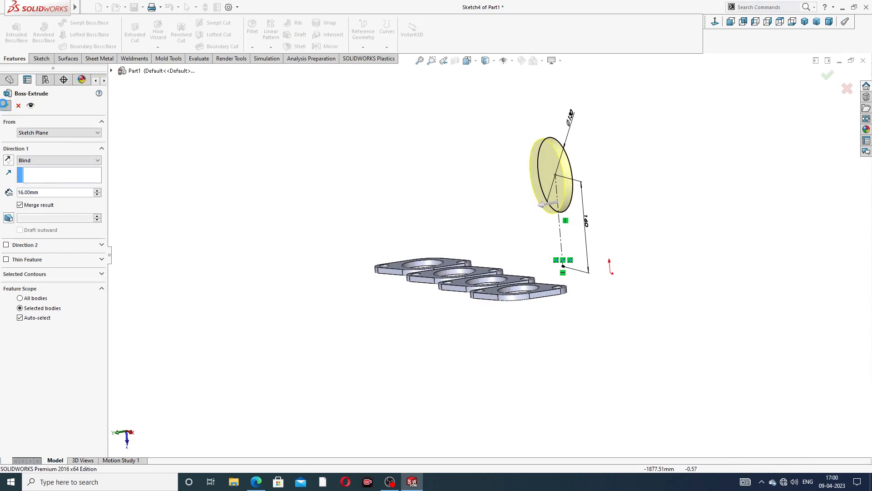
# Start a sketch on the outlet flange's flat face and draw a concentric circle about 81 mm in diameter.
pyautogui.moveTo(639, 169); pyautogui.dragTo(535, 177, button='middle')
pyautogui.click(535, 177)
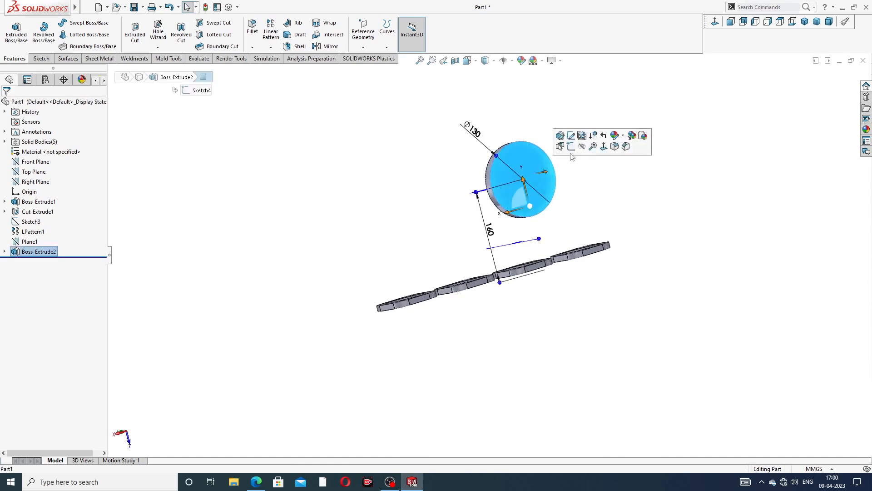
pyautogui.click(571, 148)
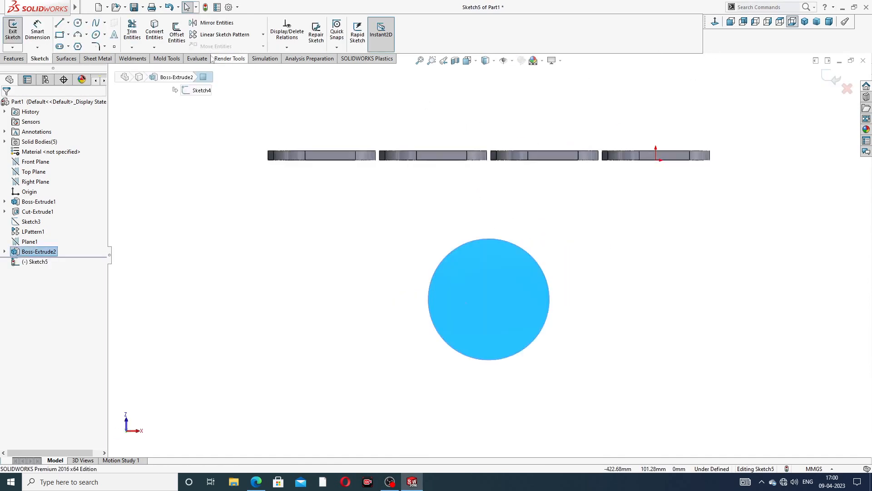
pyautogui.click(78, 23)
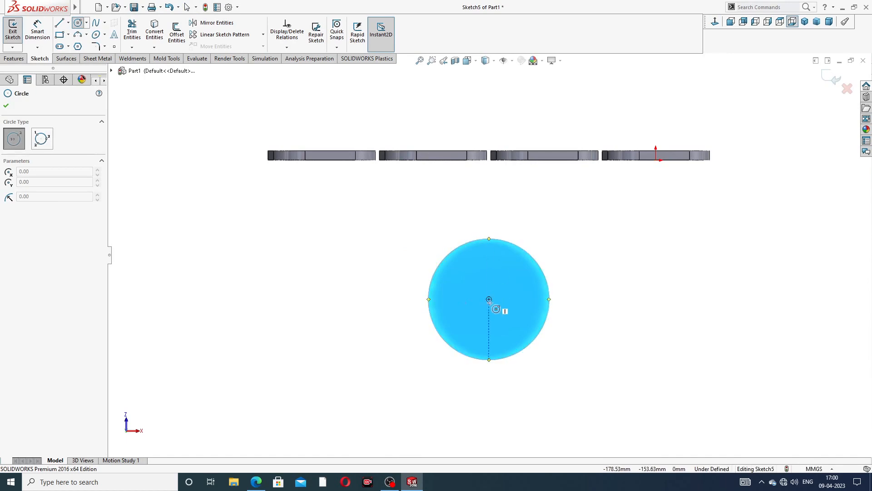
pyautogui.moveTo(489, 298); pyautogui.dragTo(503, 264)
pyautogui.rightClick(575, 219)
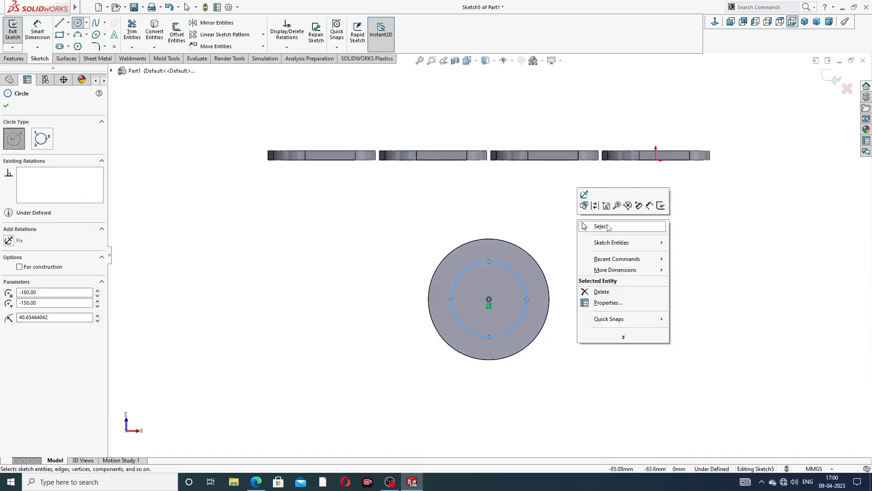
pyautogui.click(607, 228)
# Dimension the inner circle's diameter as 72 mm.
pyautogui.click(41, 40)
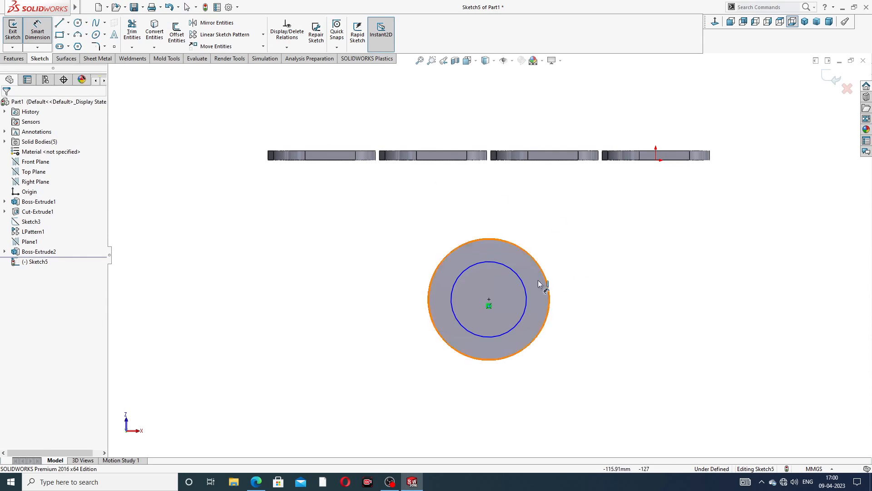
pyautogui.click(521, 277)
pyautogui.click(590, 246)
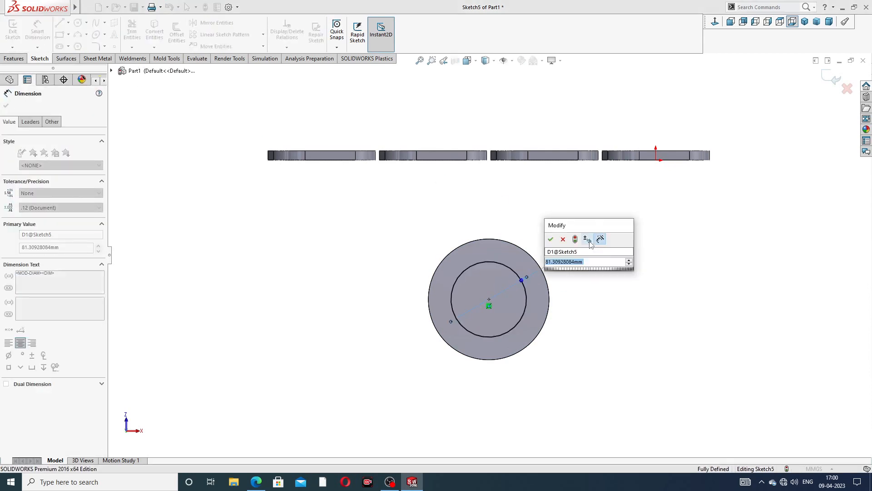
pyautogui.write('72')
pyautogui.press('Return')
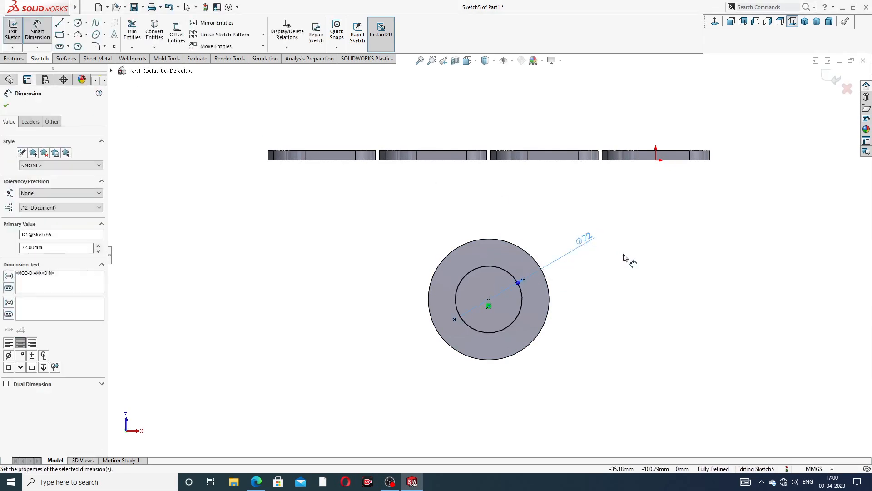
pyautogui.rightClick(656, 219)
pyautogui.click(683, 136)
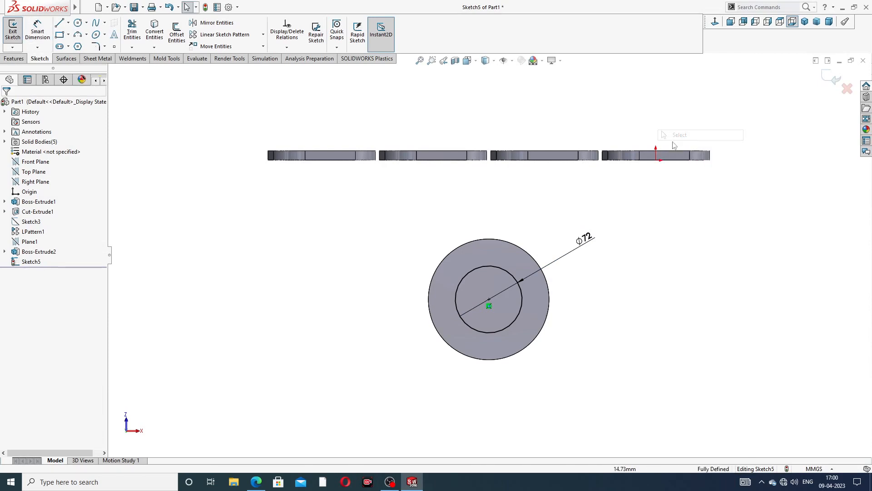
# Cut the 72 mm circle through the outlet flange with a Through All extruded cut.
pyautogui.click(14, 59)
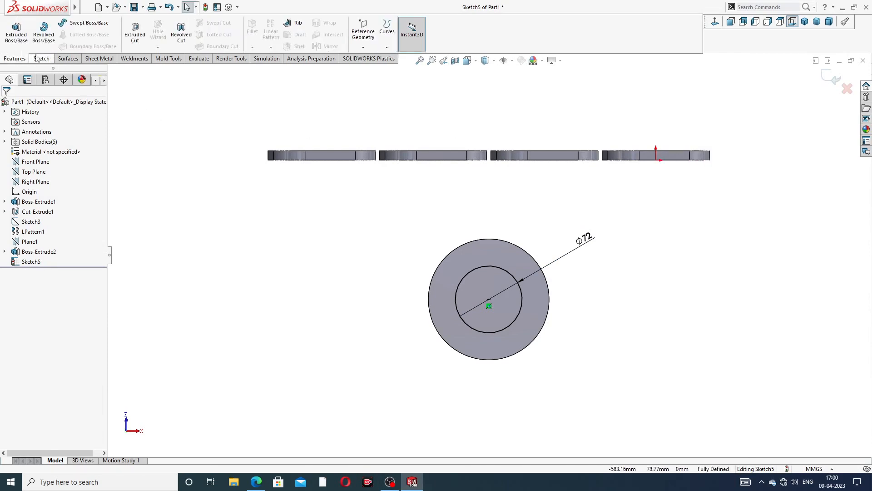
pyautogui.click(136, 33)
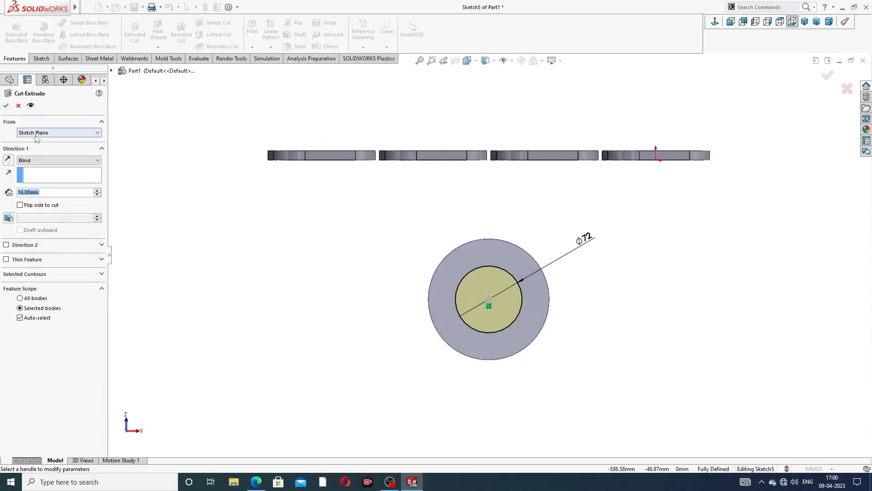
pyautogui.click(38, 161)
pyautogui.click(38, 176)
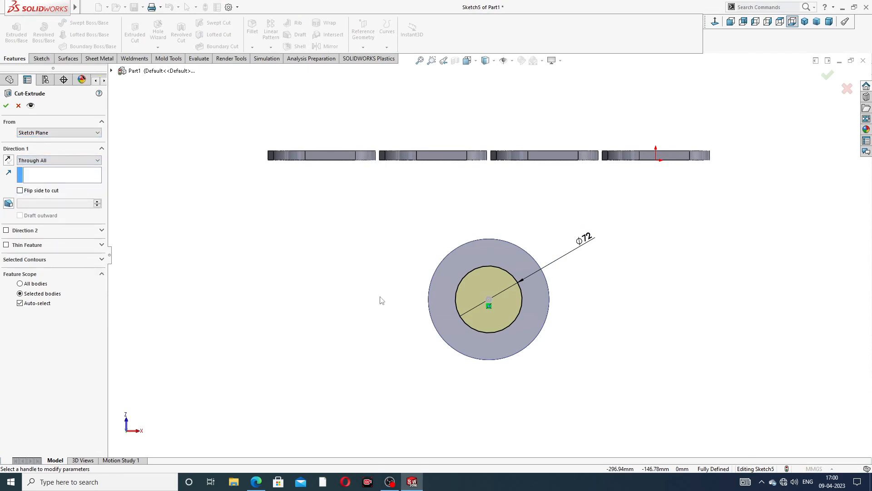
pyautogui.moveTo(382, 302); pyautogui.dragTo(452, 279, button='middle')
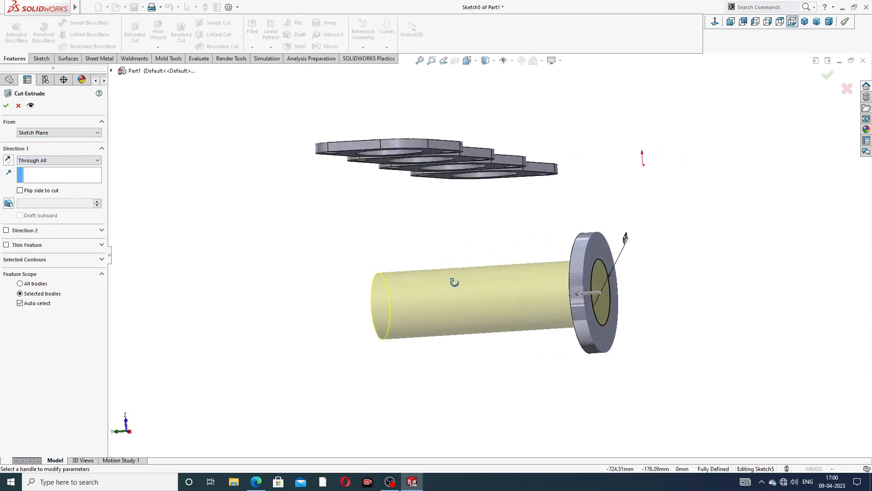
pyautogui.click(7, 105)
# Start a new sketch on the flange's ring face and draw a vertical centreline from the outer edge's top point to the flange centre.
pyautogui.moveTo(549, 241)
pyautogui.mouseDown(button='middle')
pyautogui.moveTo(486, 223)
pyautogui.moveTo(522, 233)
pyautogui.mouseUp(button='middle')
pyautogui.click(525, 234)
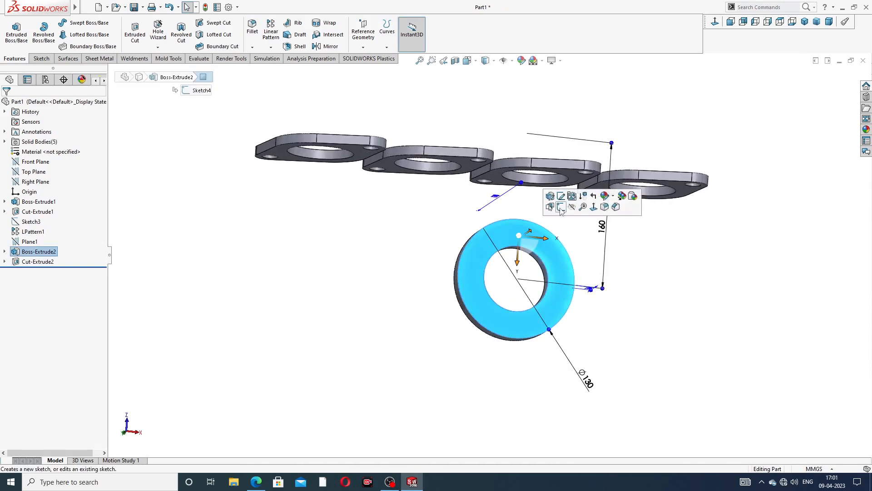
pyautogui.click(560, 208)
pyautogui.click(715, 22)
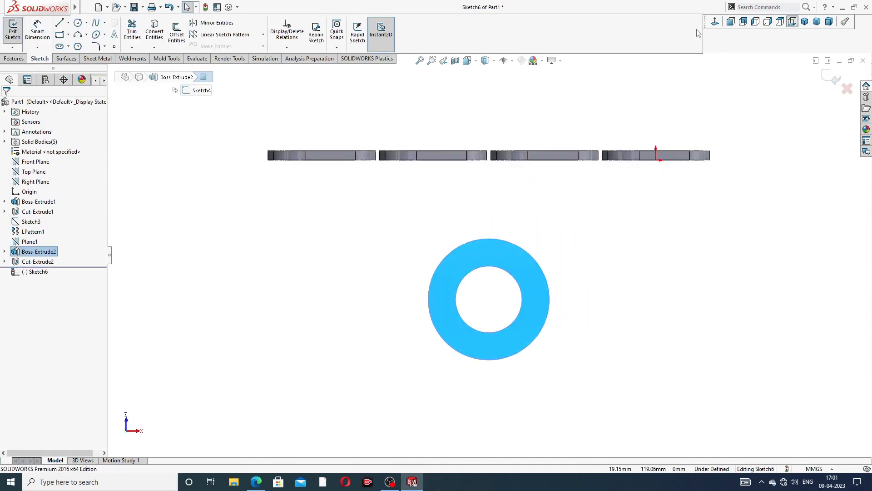
pyautogui.click(68, 23)
pyautogui.click(81, 45)
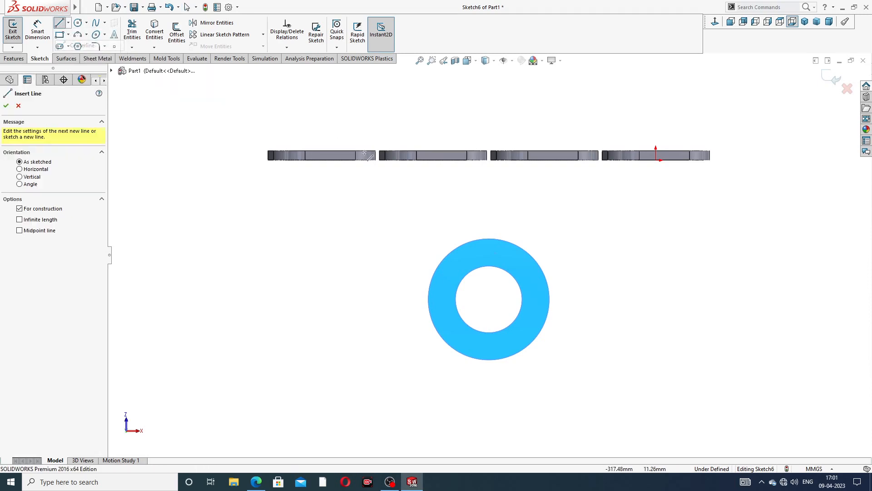
pyautogui.click(489, 238)
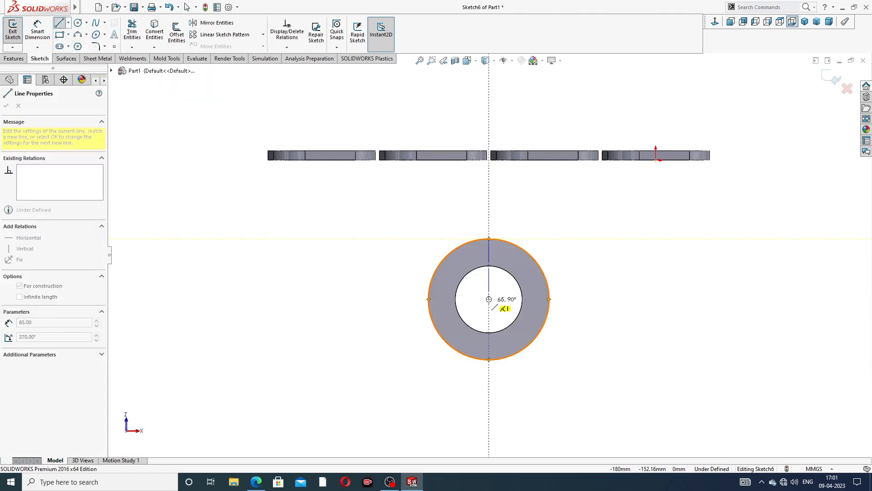
pyautogui.click(488, 298)
pyautogui.rightClick(584, 221)
pyautogui.click(590, 231)
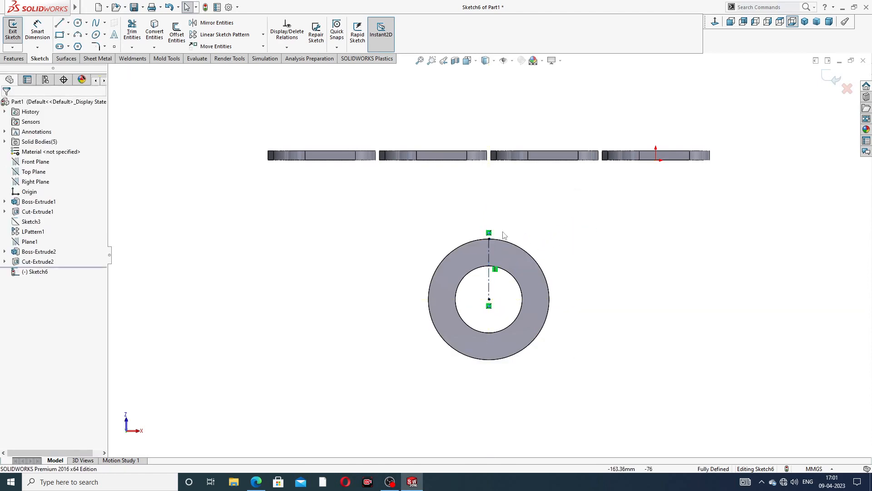
# Sketch a bolt-hole circle about 10.5 mm in diameter, centred on the centreline between the flange's inner and outer edges.
pyautogui.scroll(-4, 500, 236)
pyautogui.click(78, 23)
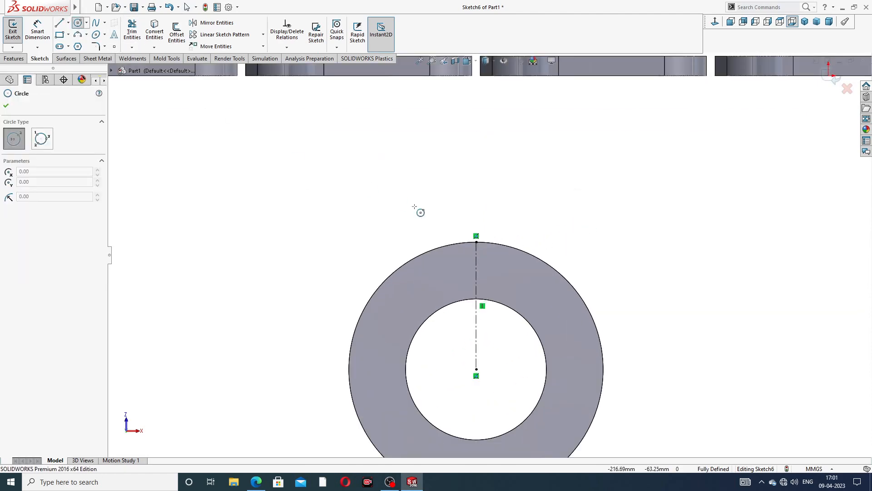
pyautogui.scroll(-2, 479, 268)
pyautogui.click(475, 266)
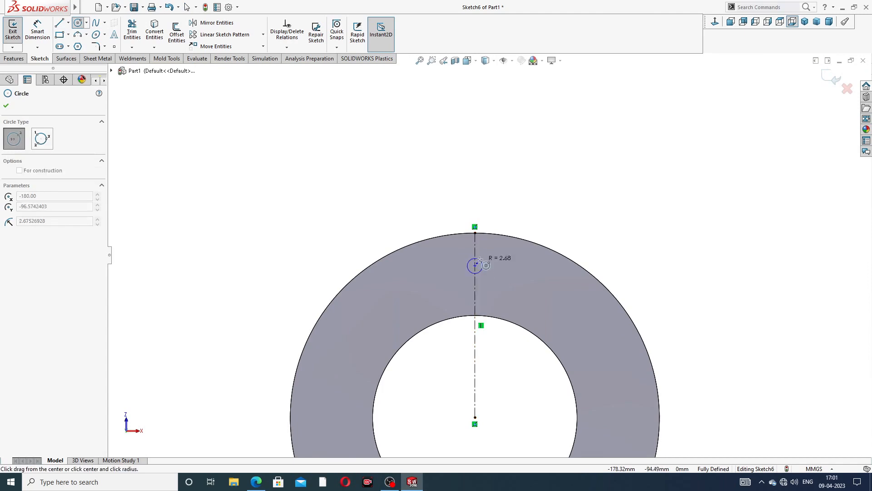
pyautogui.click(486, 254)
pyautogui.rightClick(566, 218)
pyautogui.click(566, 218)
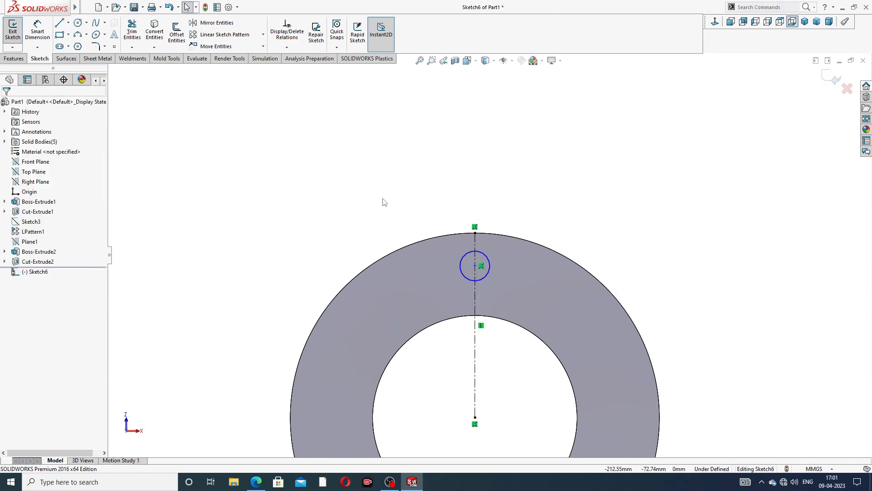
# Dimension the bolt-hole circle's diameter as 14 mm.
pyautogui.click(37, 31)
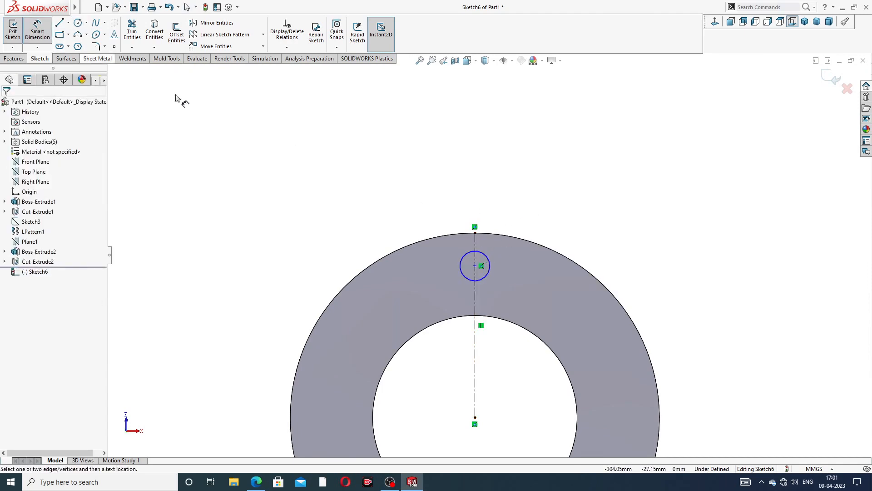
pyautogui.click(485, 255)
pyautogui.click(517, 217)
pyautogui.write('14')
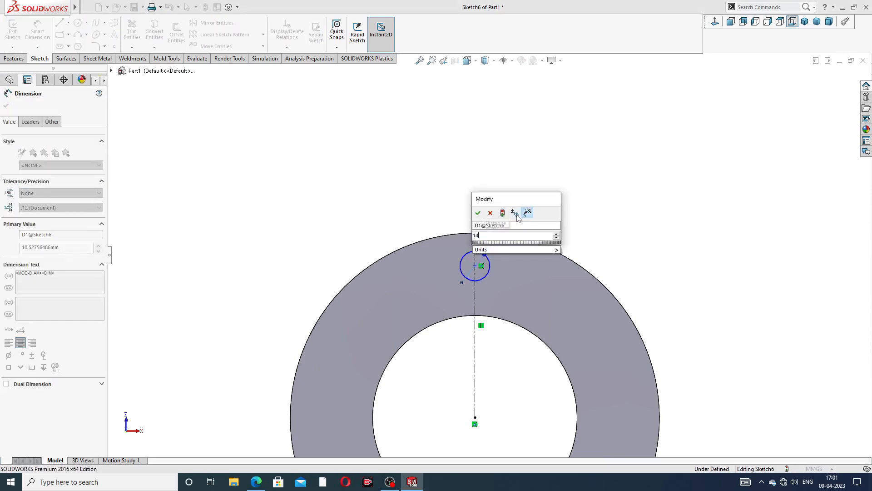
pyautogui.press('Return')
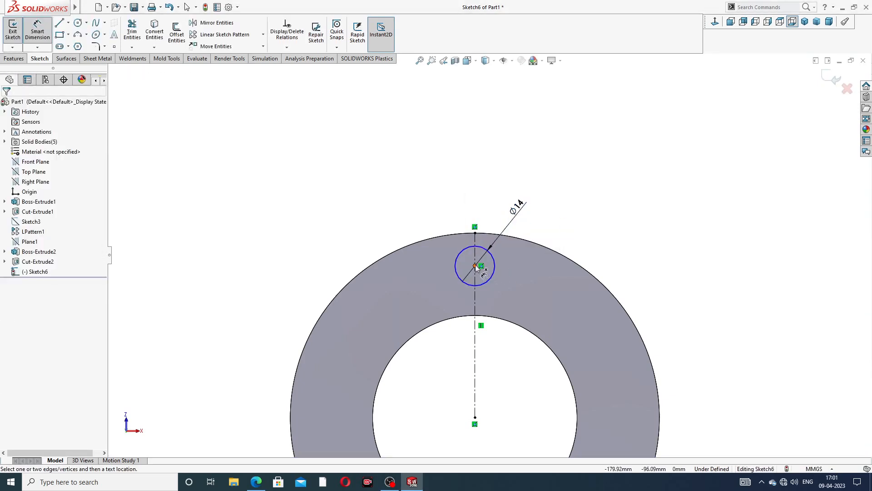
# Dimension the vertical distance from the bolt-hole centre to the flange centre as 50 mm.
pyautogui.click(475, 267)
pyautogui.click(476, 418)
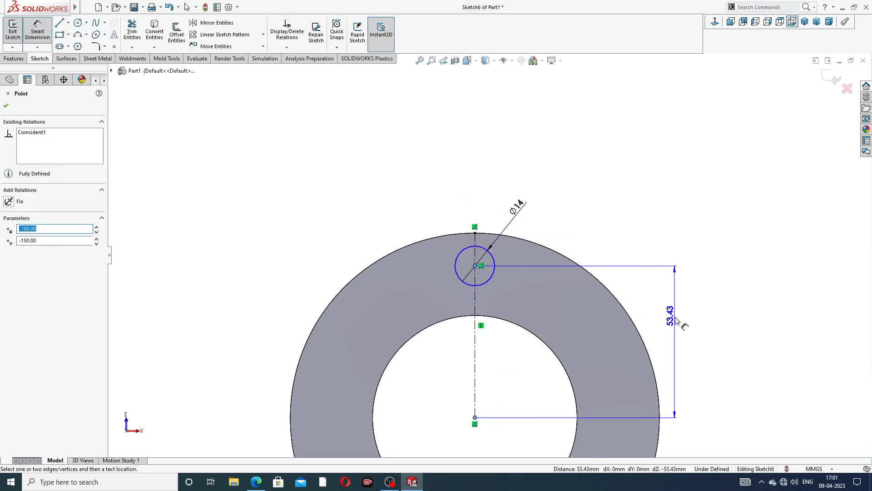
pyautogui.click(678, 333)
pyautogui.write('50')
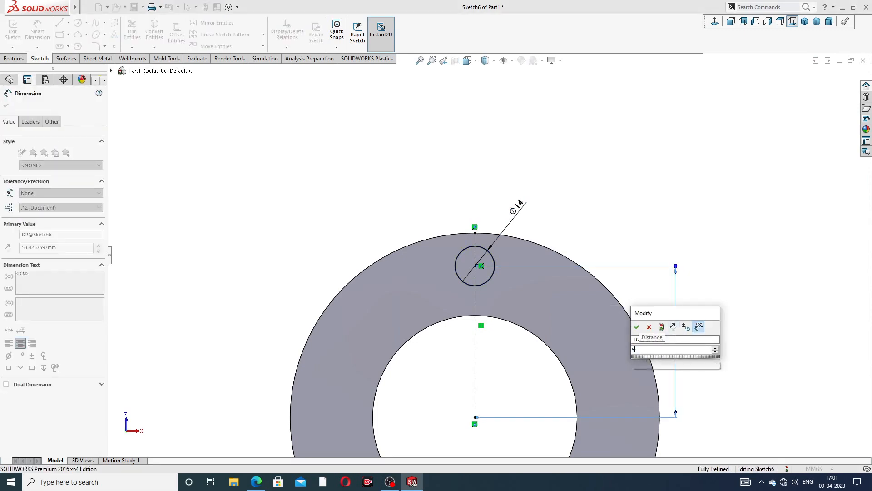
pyautogui.press('Return')
pyautogui.click(660, 209)
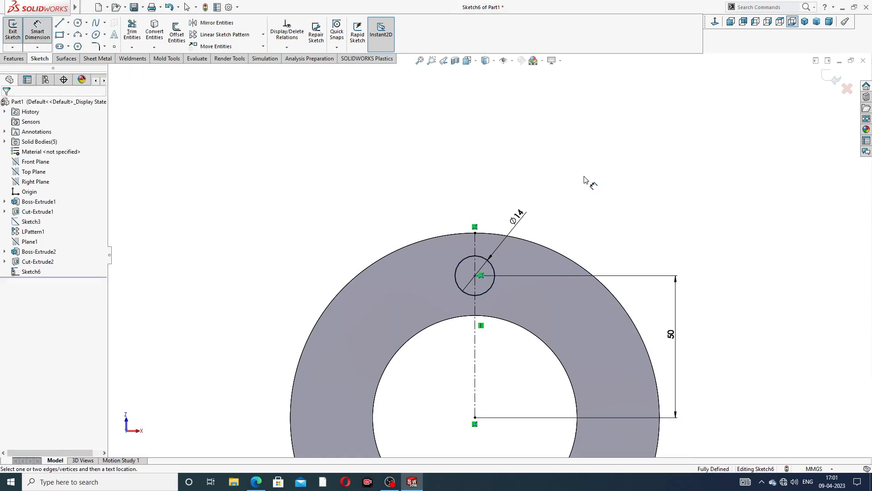
pyautogui.rightClick(593, 140)
pyautogui.click(609, 134)
# Consult the PDF drawing and set the bolt hole's distance from the flange centre to 52 mm.
pyautogui.scroll(3, 546, 277)
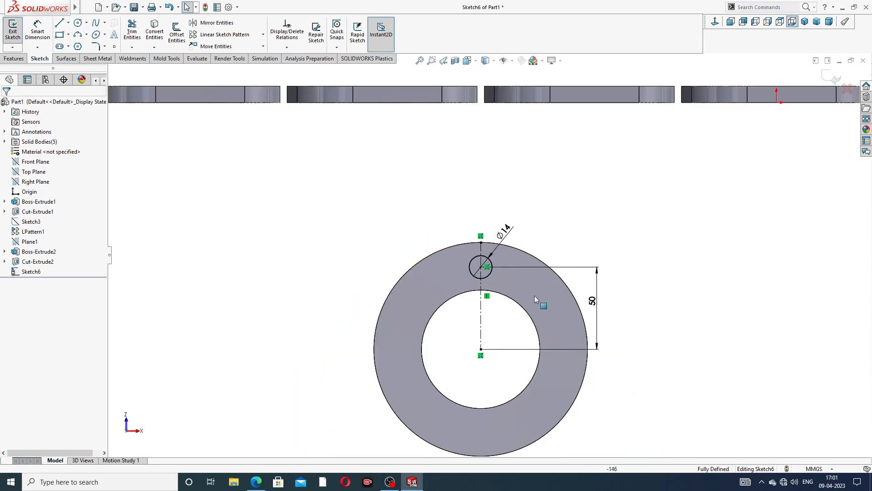
pyautogui.scroll(2, 475, 276)
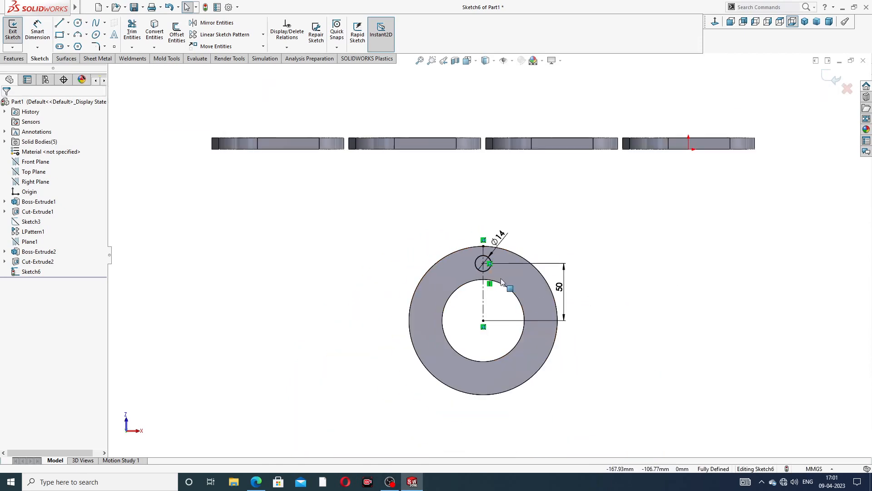
pyautogui.click(256, 482)
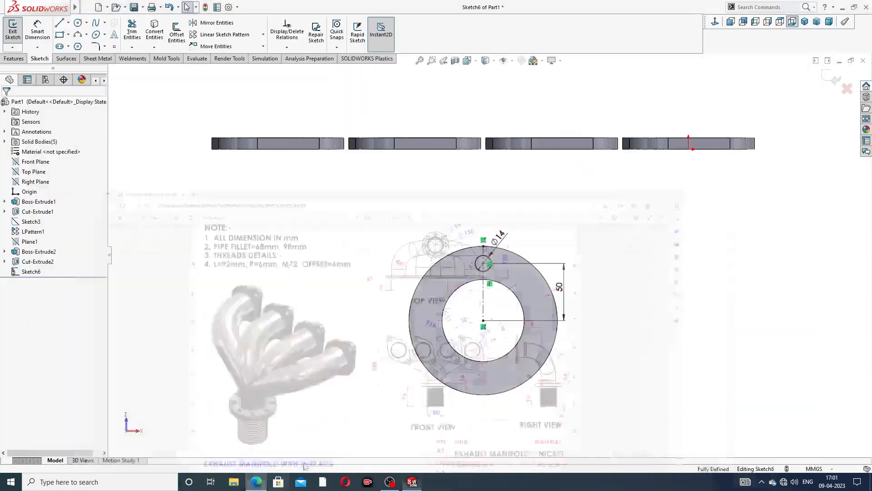
pyautogui.click(256, 482)
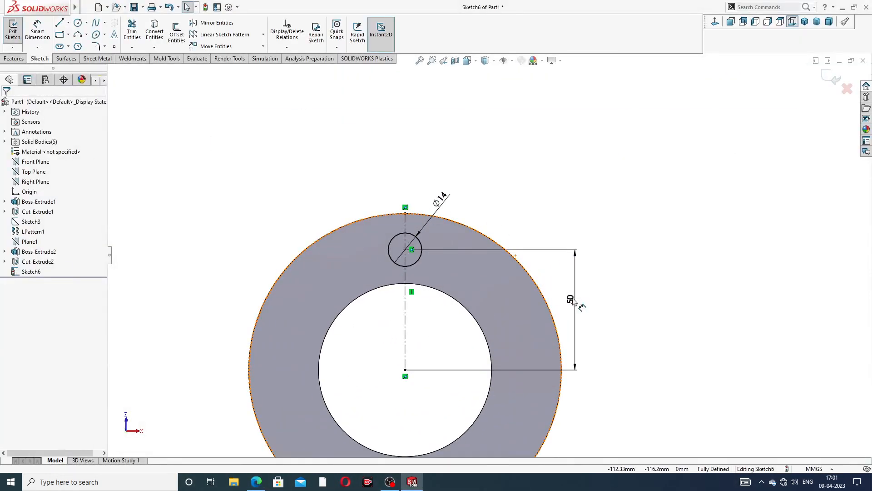
pyautogui.doubleClick(570, 299)
pyautogui.write('5')
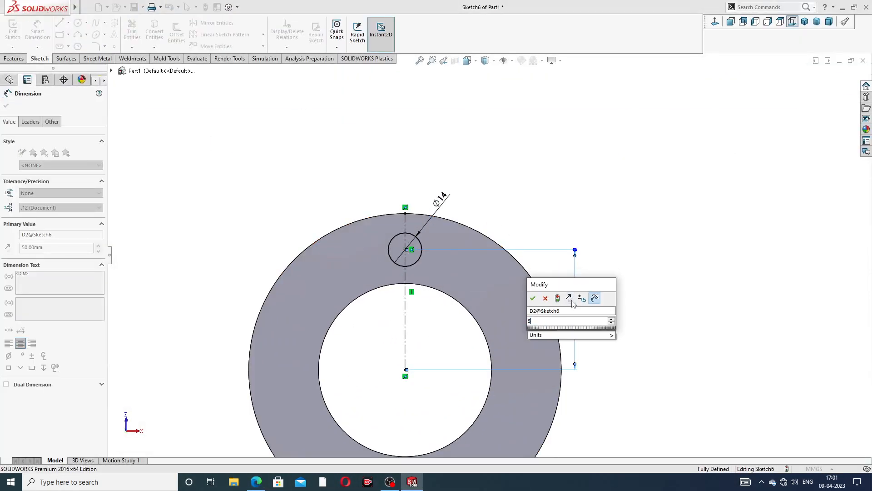
pyautogui.write('2')
pyautogui.press('Return')
pyautogui.click(632, 213)
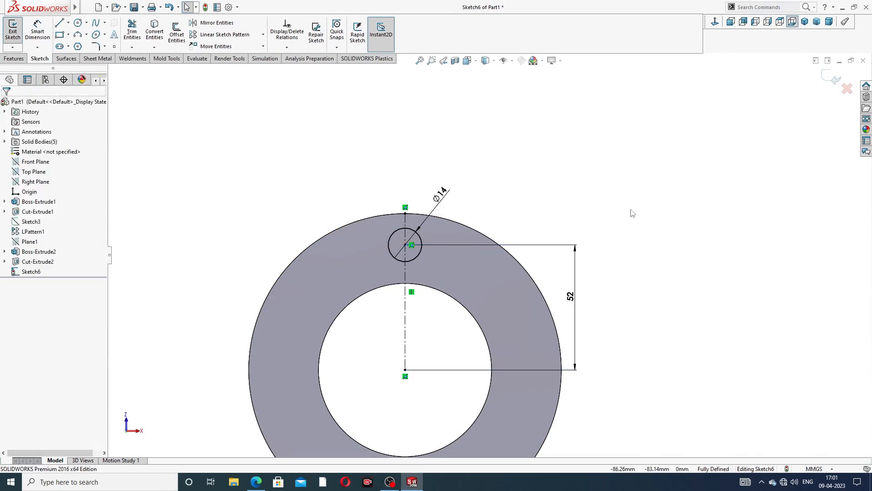
# Cut the 14 mm bolt hole through the outlet flange with a Through All extruded cut.
pyautogui.click(14, 58)
pyautogui.click(135, 34)
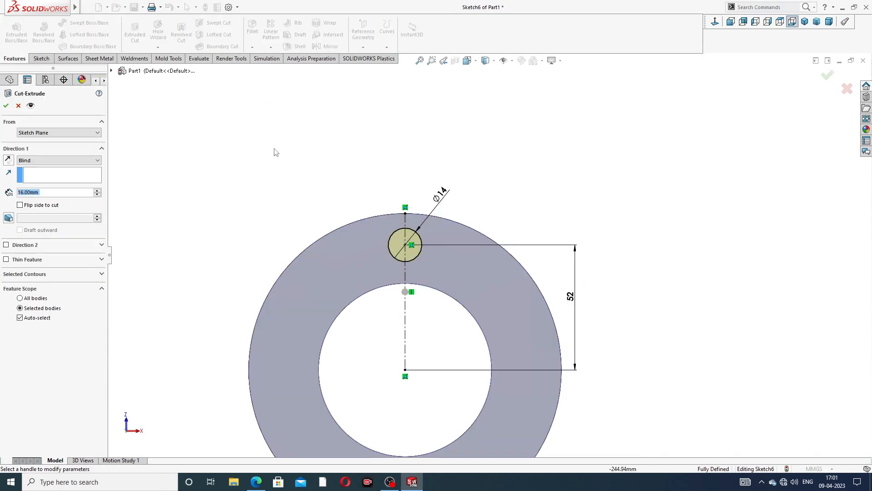
pyautogui.click(56, 160)
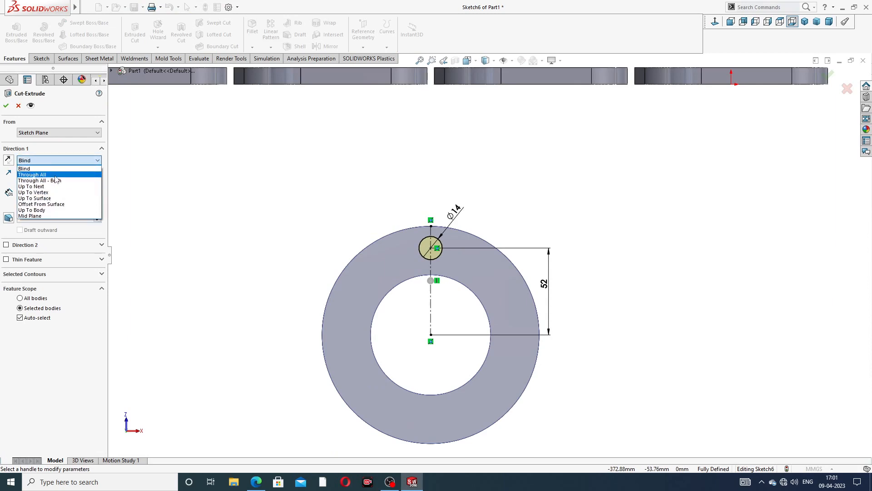
pyautogui.click(56, 175)
pyautogui.click(6, 105)
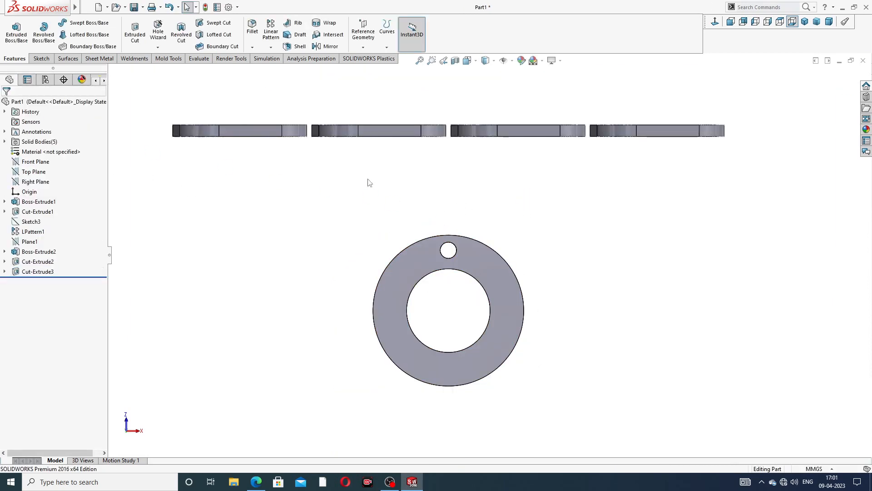
# Create a circular pattern of the bolt hole around the outlet flange's outer edge with 8 equally spaced instances over 360 degrees.
pyautogui.click(275, 47)
pyautogui.click(291, 69)
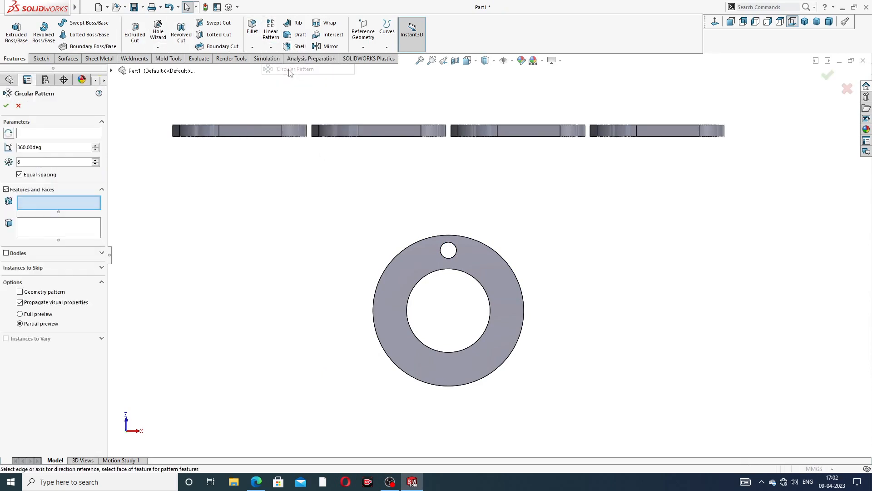
pyautogui.scroll(-5, 446, 249)
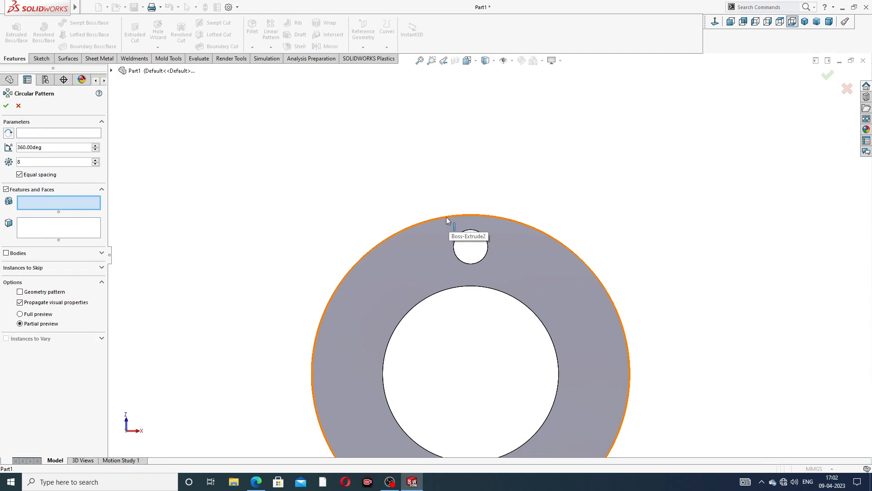
pyautogui.click(93, 132)
pyautogui.click(394, 233)
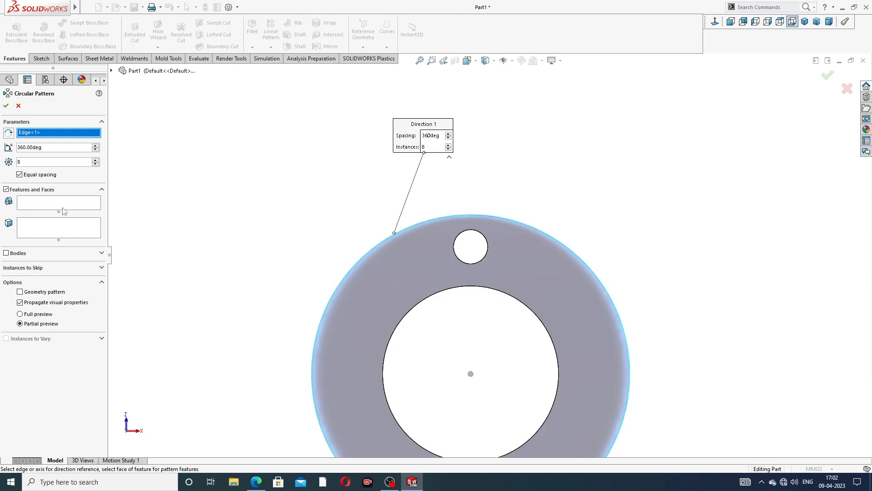
pyautogui.click(50, 227)
pyautogui.scroll(2, 421, 207)
pyautogui.moveTo(422, 207); pyautogui.dragTo(431, 252, button='middle')
pyautogui.click(510, 331)
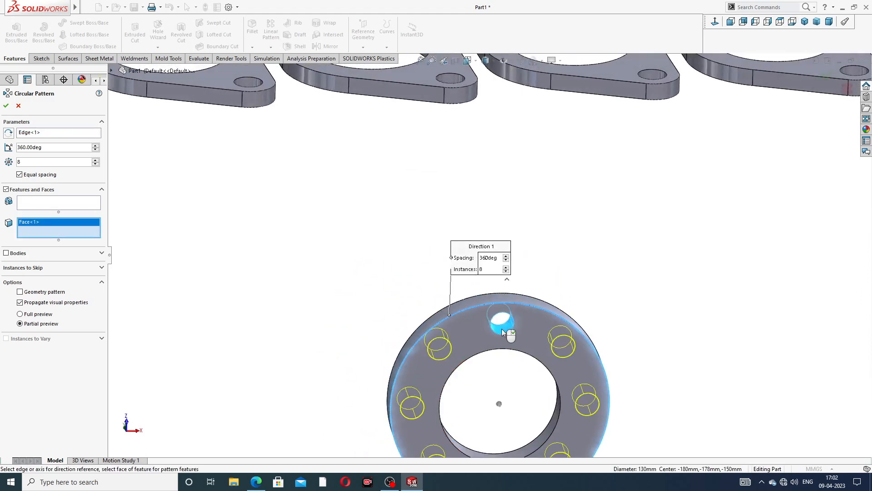
pyautogui.scroll(3, 496, 341)
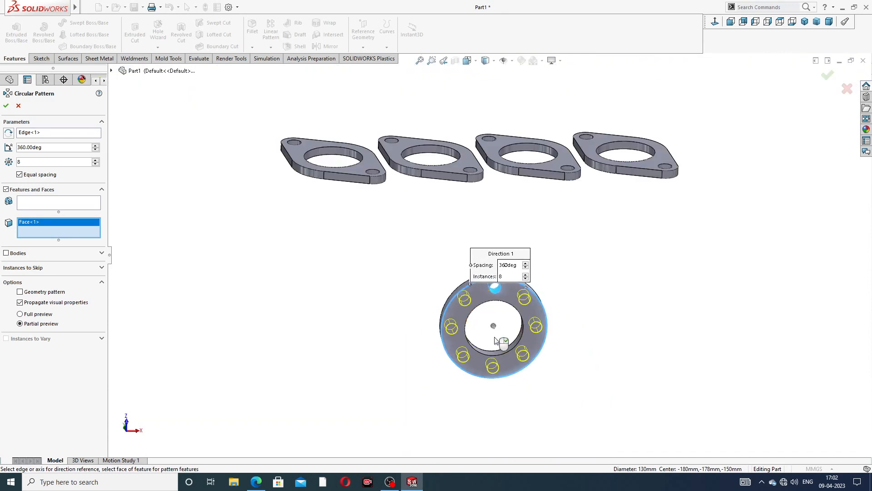
pyautogui.click(6, 105)
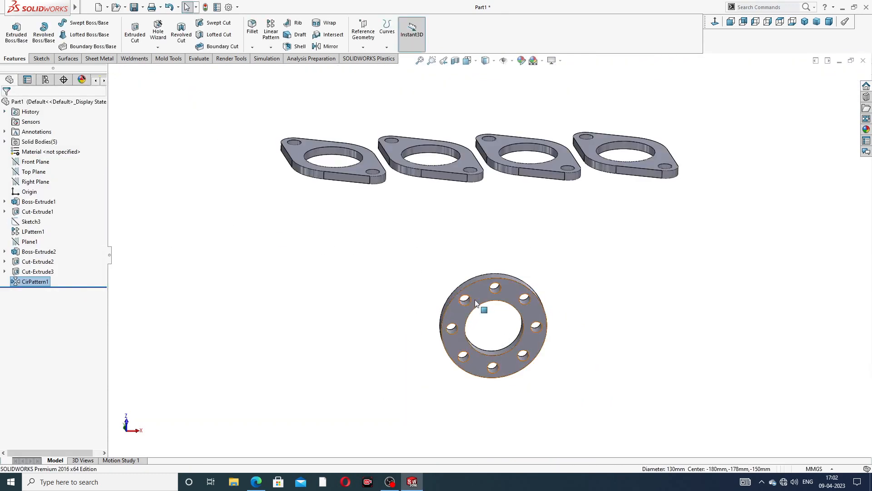
# Consult the PDF drawing for the pipe layout, and start a 3D sketch in the part.
pyautogui.moveTo(476, 304); pyautogui.dragTo(502, 291, button='middle')
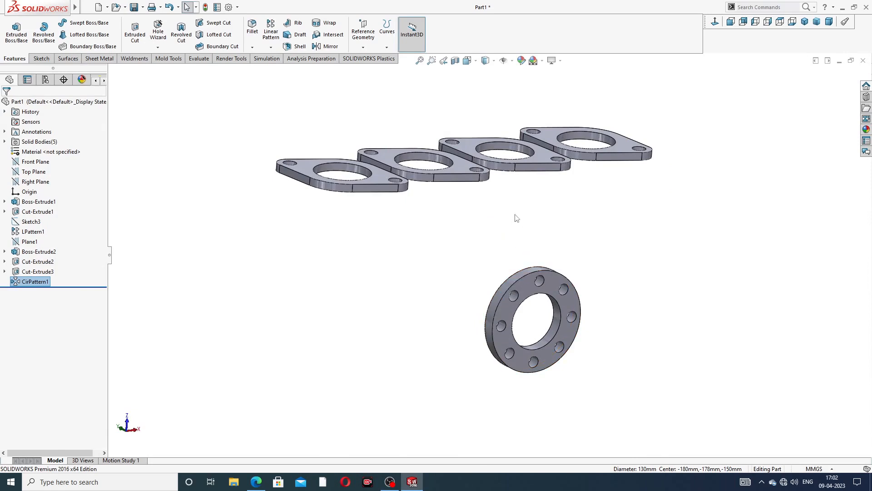
pyautogui.moveTo(516, 218); pyautogui.dragTo(526, 252, button='middle')
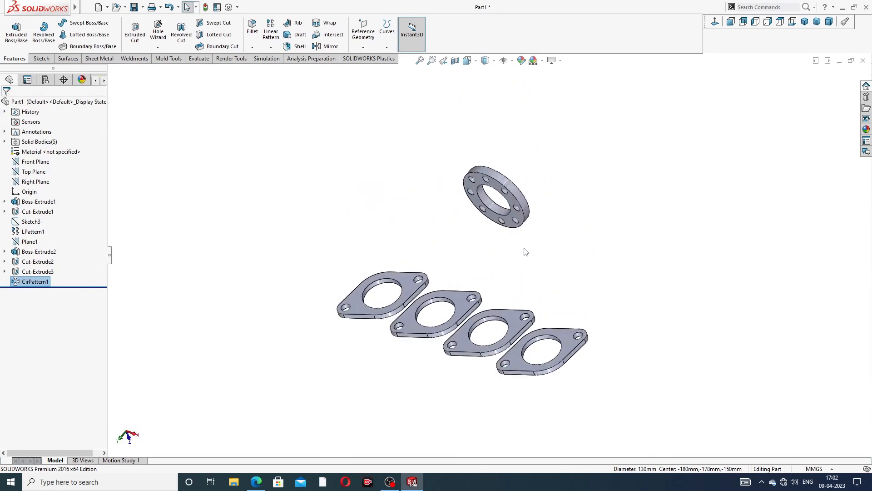
pyautogui.moveTo(546, 197); pyautogui.dragTo(558, 162, button='middle')
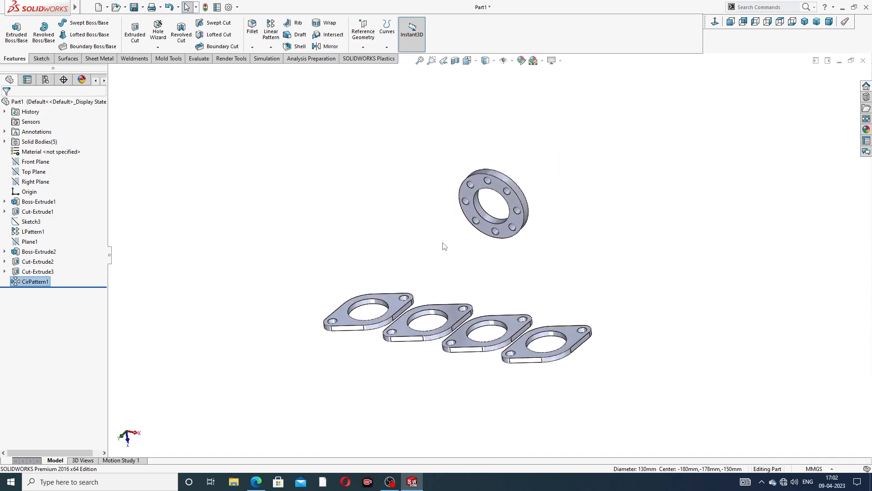
pyautogui.click(257, 481)
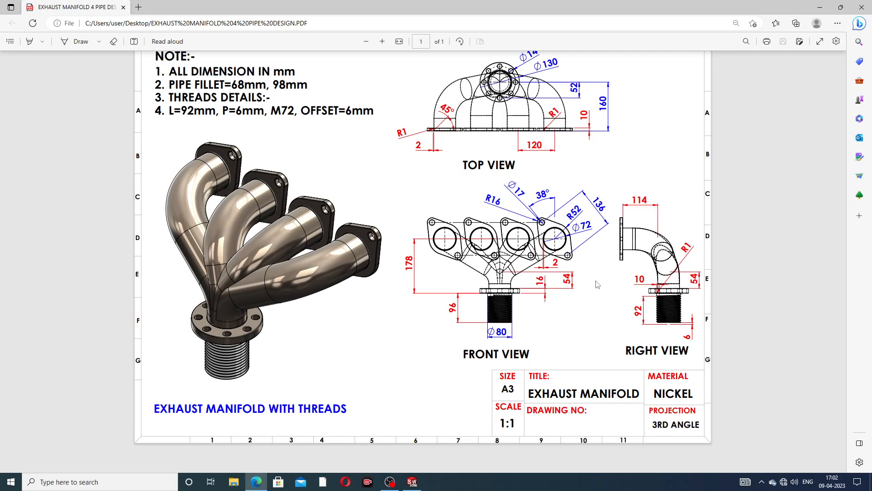
pyautogui.click(254, 482)
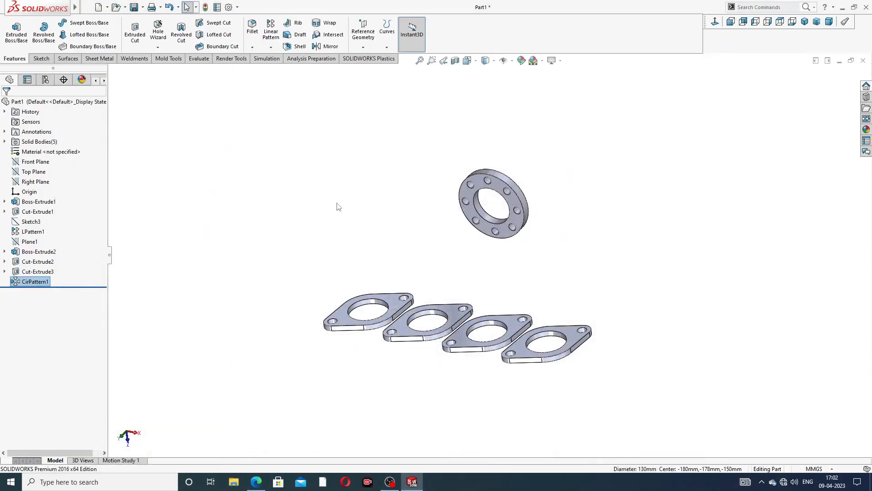
pyautogui.click(41, 58)
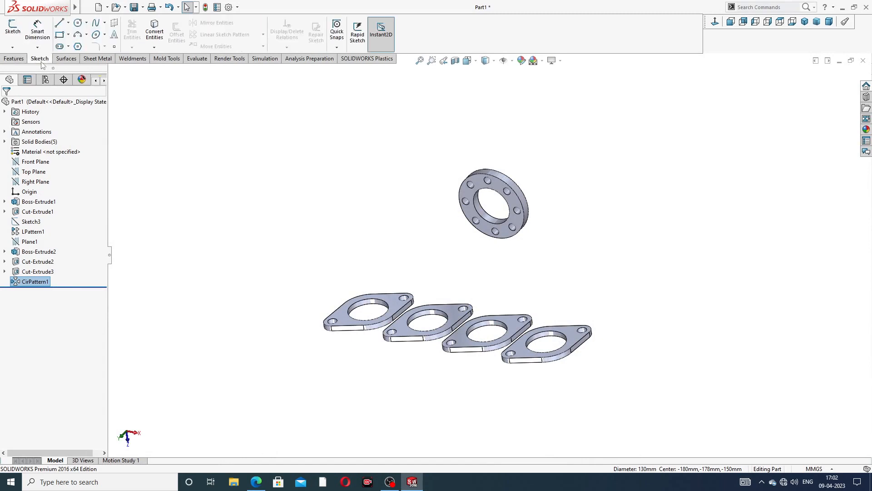
pyautogui.click(12, 48)
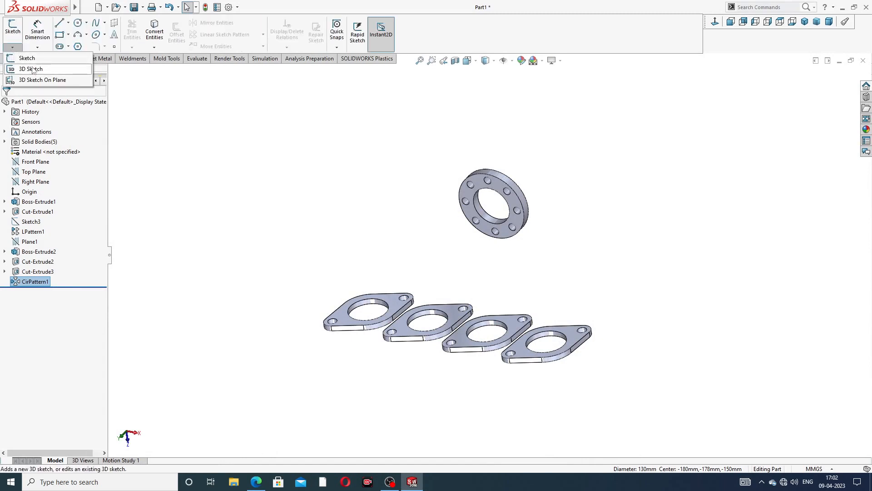
pyautogui.click(34, 69)
pyautogui.moveTo(482, 257)
pyautogui.mouseDown(button='middle')
pyautogui.moveTo(488, 241)
pyautogui.moveTo(512, 271)
pyautogui.moveTo(495, 268)
pyautogui.mouseUp(button='middle')
pyautogui.scroll(-2, 492, 262)
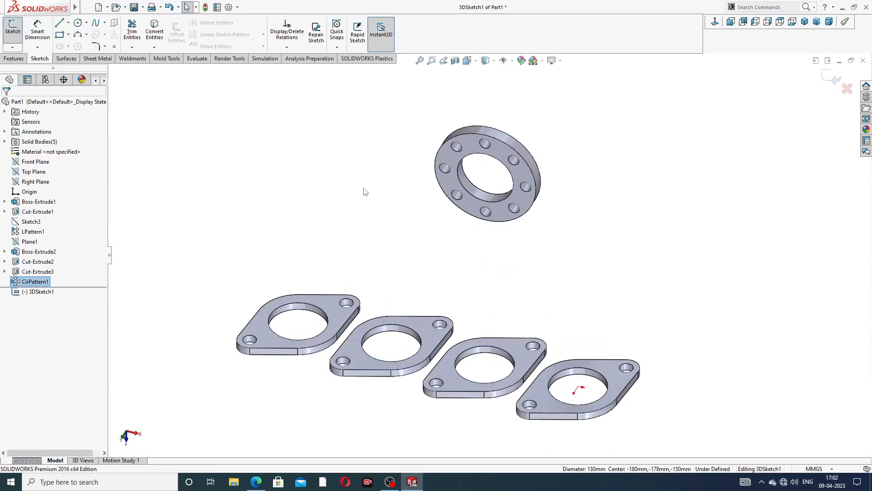
# Sketch a short line in the XY plane from the outlet flange's bore centre, projecting straight out of its face.
pyautogui.click(60, 22)
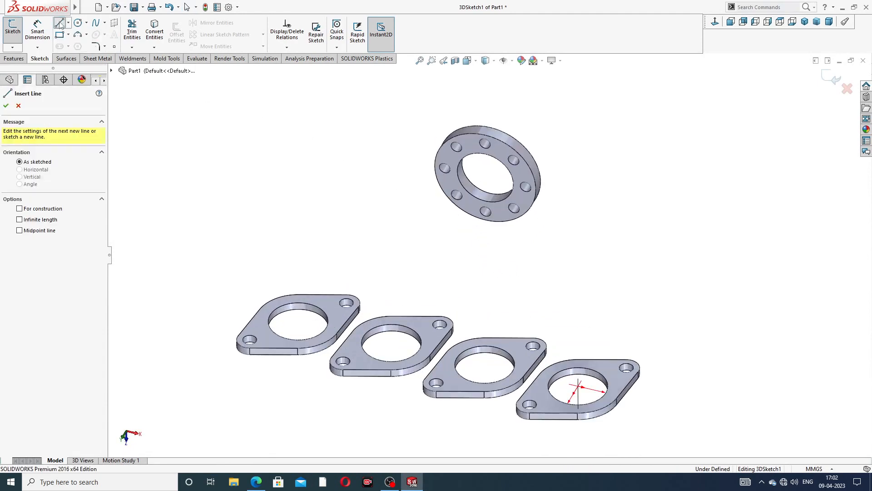
pyautogui.moveTo(512, 217)
pyautogui.mouseDown(button='middle')
pyautogui.moveTo(572, 291)
pyautogui.moveTo(513, 220)
pyautogui.mouseUp(button='middle')
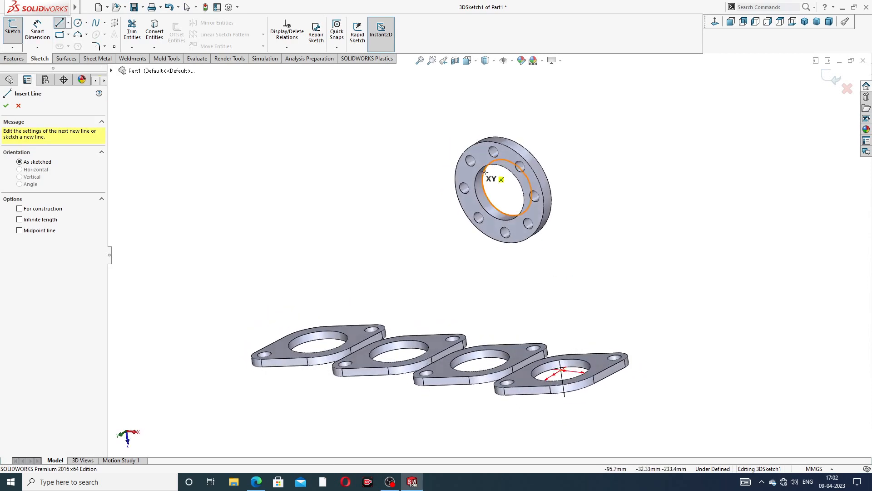
pyautogui.click(499, 193)
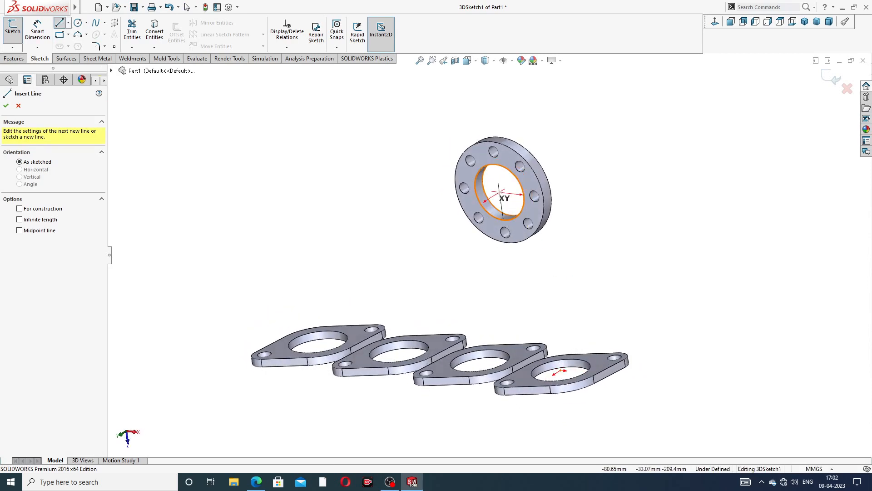
pyautogui.moveTo(425, 230)
pyautogui.mouseDown(button='middle')
pyautogui.moveTo(432, 238)
pyautogui.moveTo(397, 242)
pyautogui.moveTo(413, 241)
pyautogui.mouseUp(button='middle')
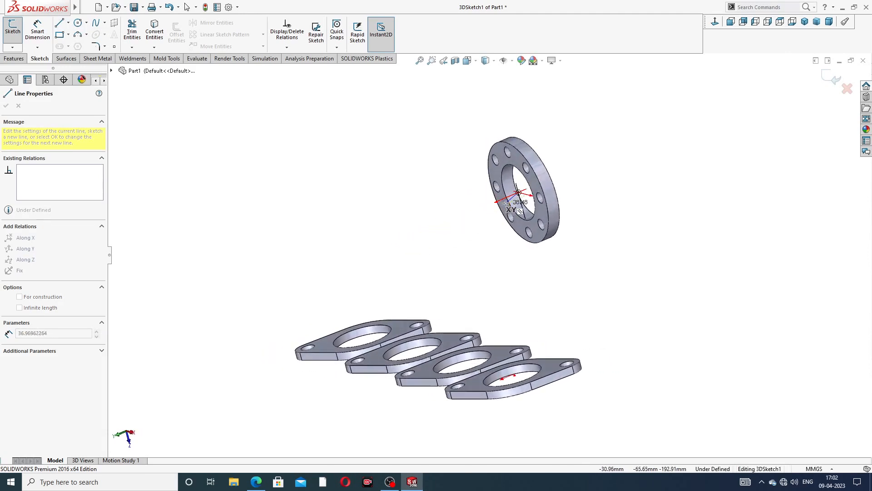
pyautogui.click(475, 211)
pyautogui.rightClick(551, 119)
pyautogui.click(578, 159)
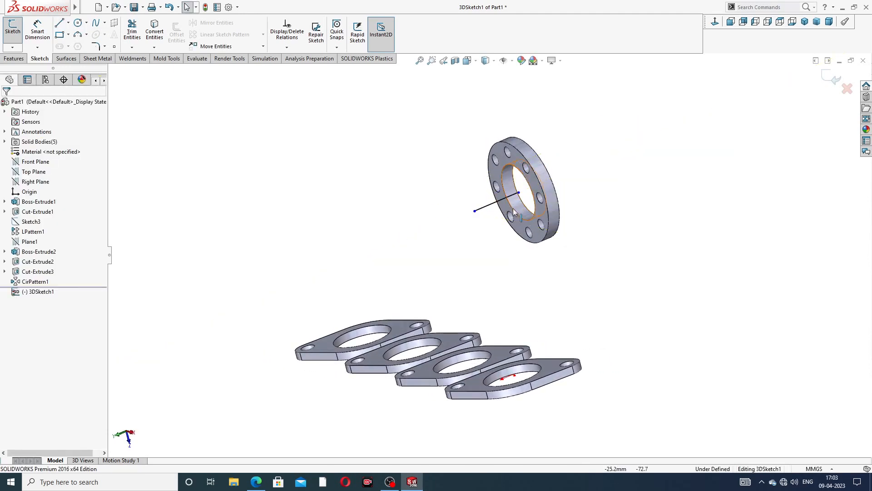
# Sketch a line along Z from the bore centre of the flange plate farthest from the origin, and shorten it to about 69 mm.
pyautogui.click(60, 23)
pyautogui.moveTo(390, 282); pyautogui.dragTo(361, 293, button='middle')
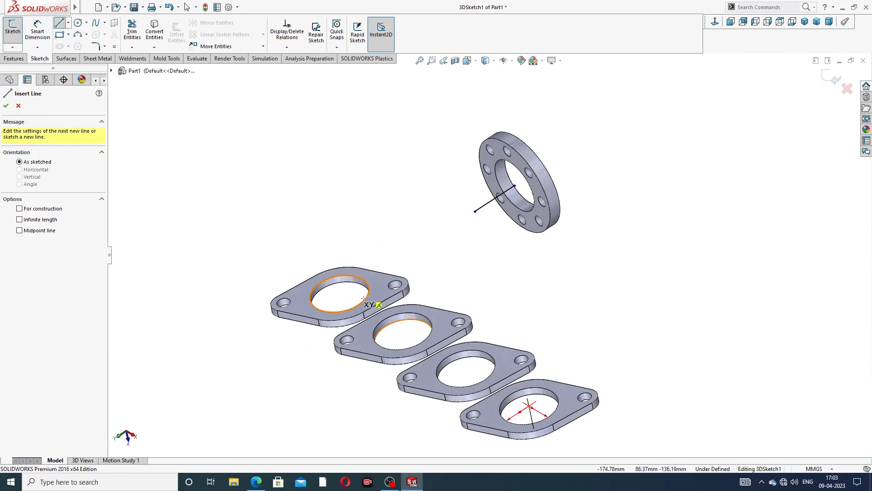
pyautogui.click(340, 294)
pyautogui.moveTo(325, 217); pyautogui.dragTo(360, 189, button='middle')
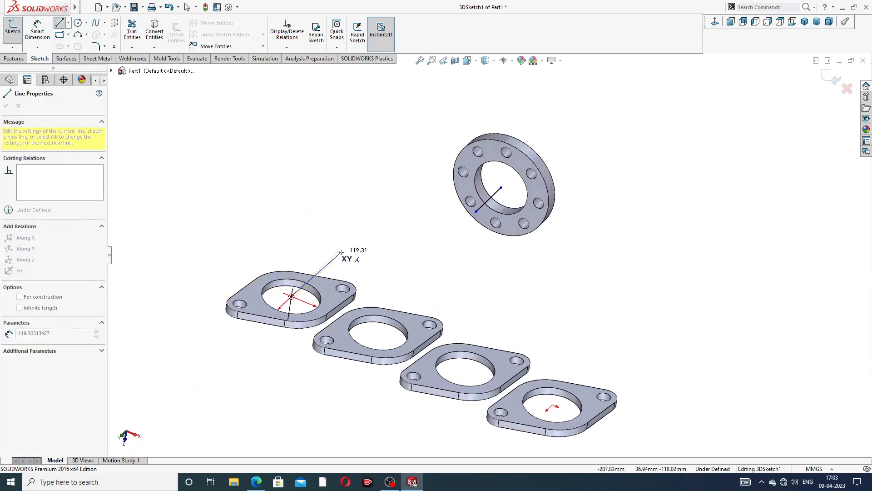
pyautogui.moveTo(297, 255); pyautogui.dragTo(347, 232, button='middle')
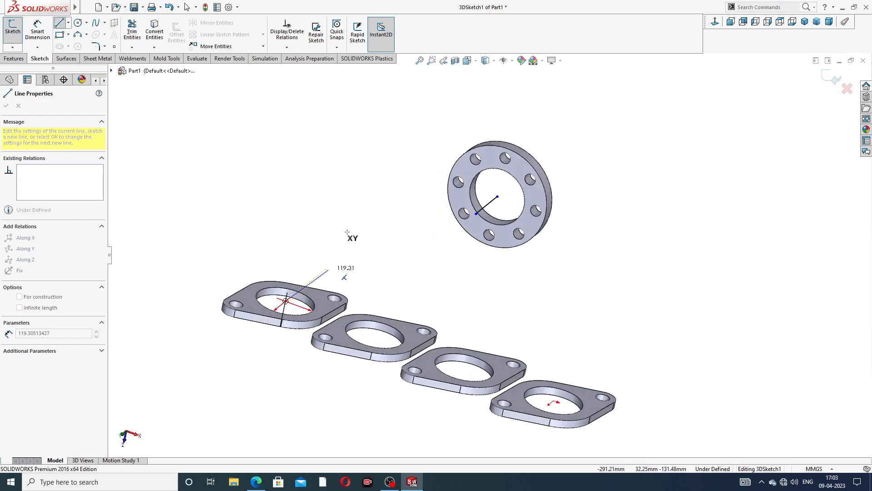
pyautogui.press('Tab')
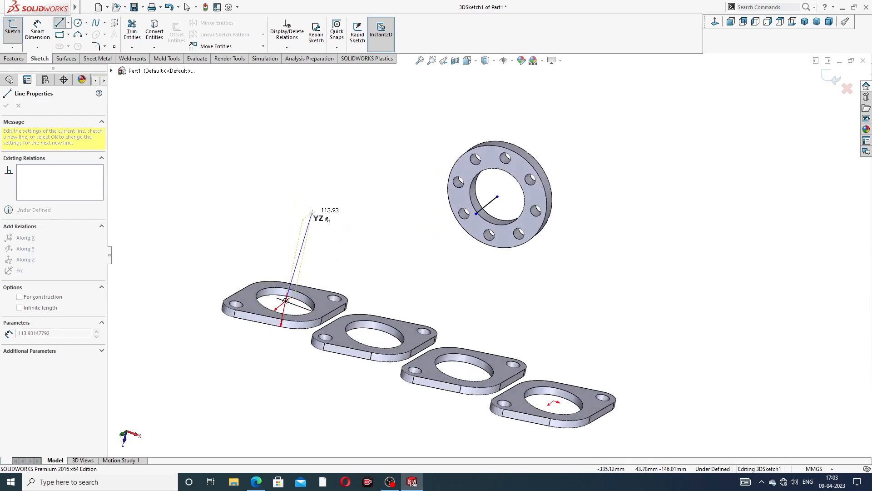
pyautogui.click(300, 233)
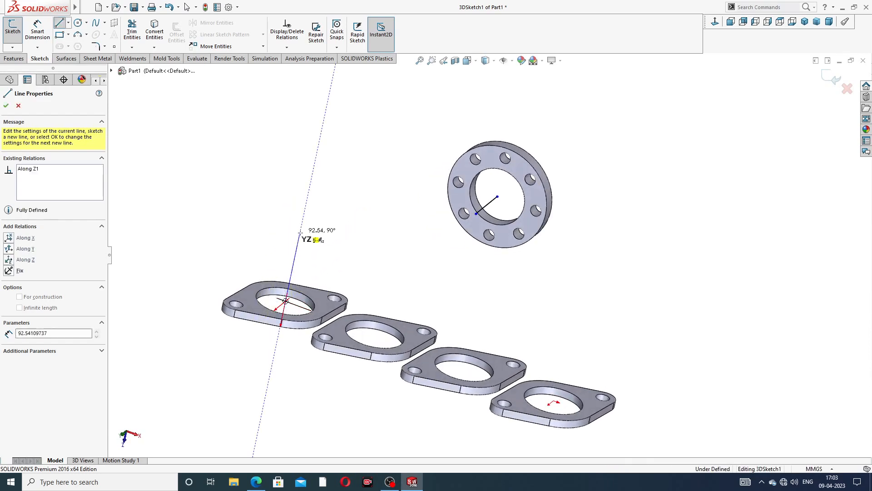
pyautogui.rightClick(330, 207)
pyautogui.click(356, 216)
pyautogui.moveTo(389, 244)
pyautogui.mouseDown(button='middle')
pyautogui.moveTo(395, 249)
pyautogui.moveTo(369, 225)
pyautogui.moveTo(391, 255)
pyautogui.mouseUp(button='middle')
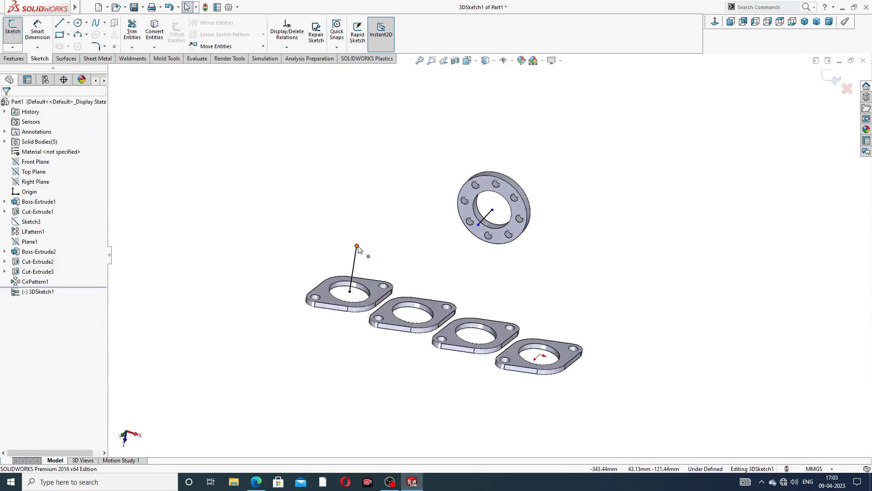
pyautogui.moveTo(357, 246); pyautogui.dragTo(355, 258)
pyautogui.press('Escape')
# Connect the free ends of the end plate's line and the outlet flange's line with a straight line about 221 mm long.
pyautogui.click(59, 23)
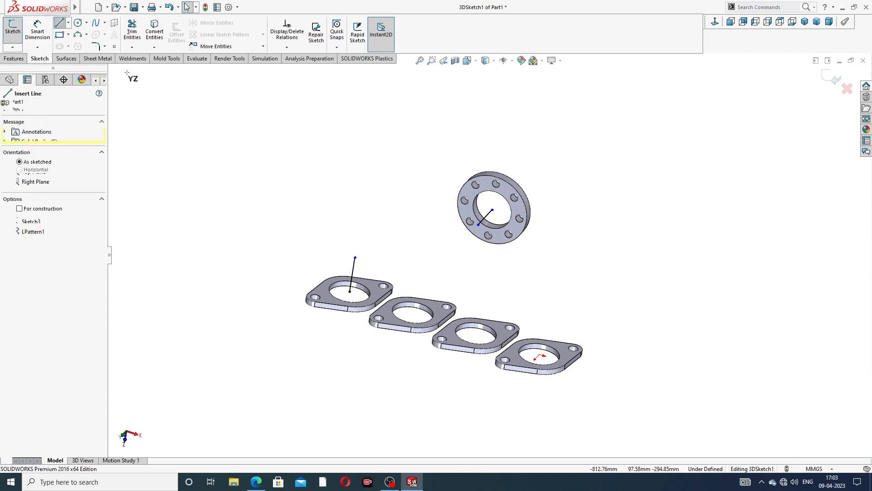
pyautogui.click(355, 258)
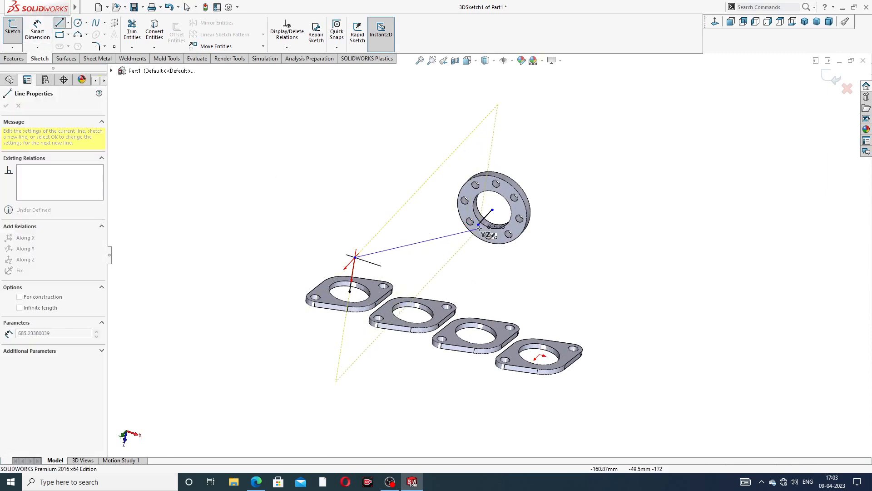
pyautogui.click(479, 225)
pyautogui.rightClick(599, 121)
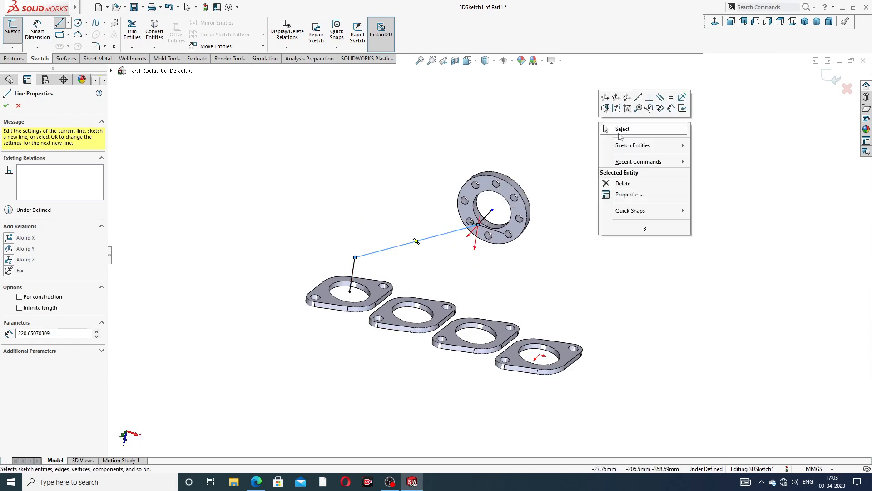
pyautogui.click(618, 130)
# Consult the PDF drawing and dimension the length of the line rising from the end flange plate as 114 mm.
pyautogui.moveTo(590, 204); pyautogui.dragTo(532, 224, button='middle')
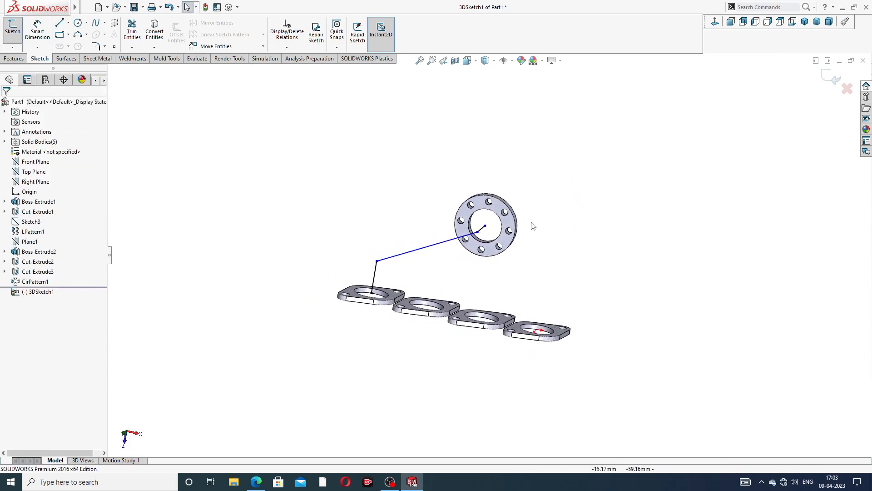
pyautogui.scroll(-3, 500, 223)
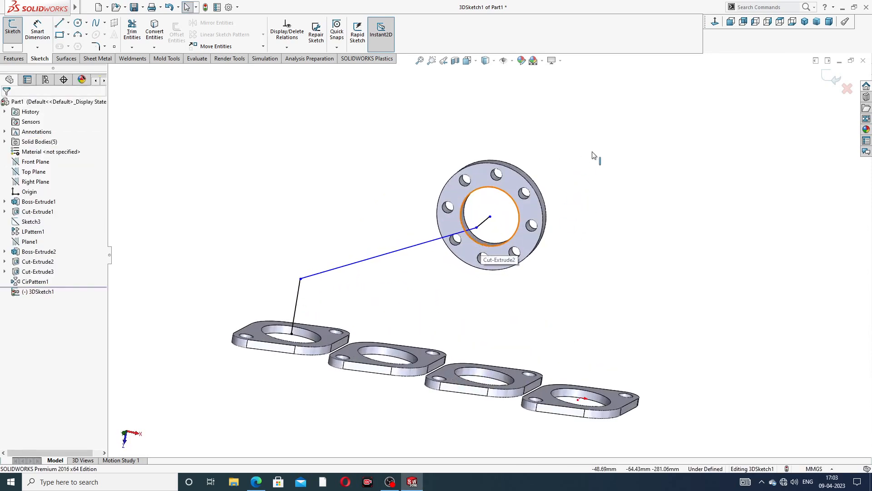
pyautogui.click(37, 30)
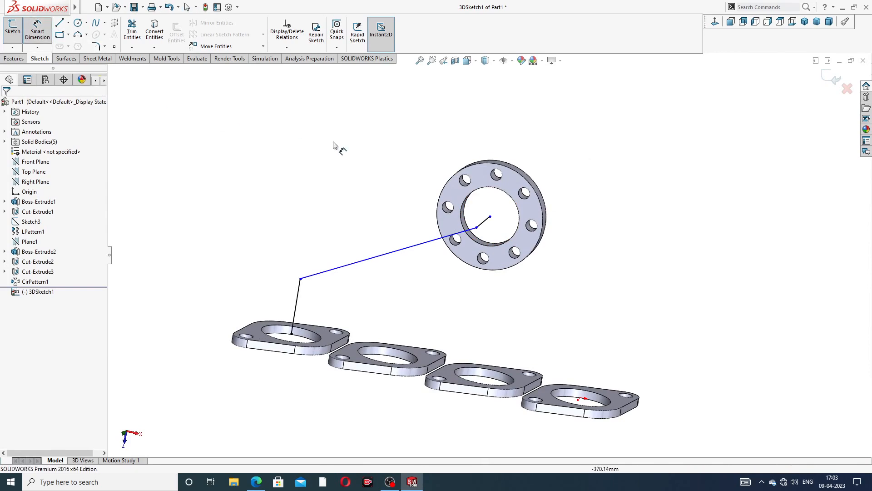
pyautogui.click(256, 482)
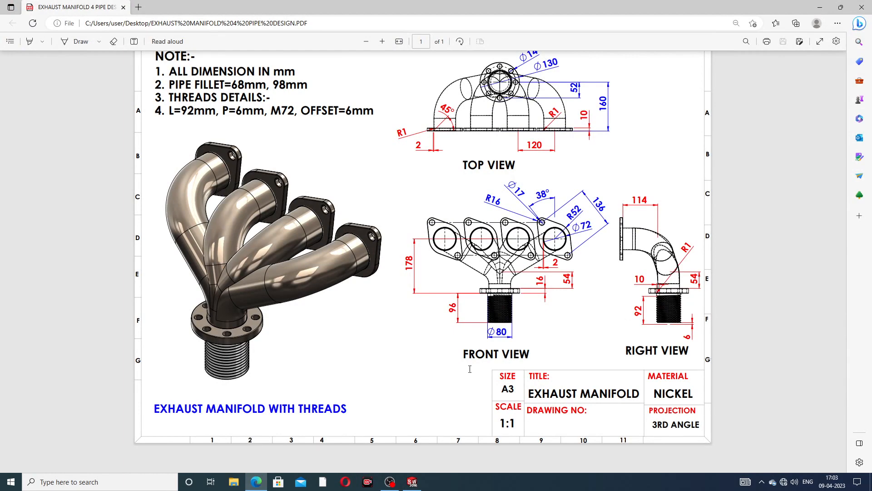
pyautogui.click(256, 482)
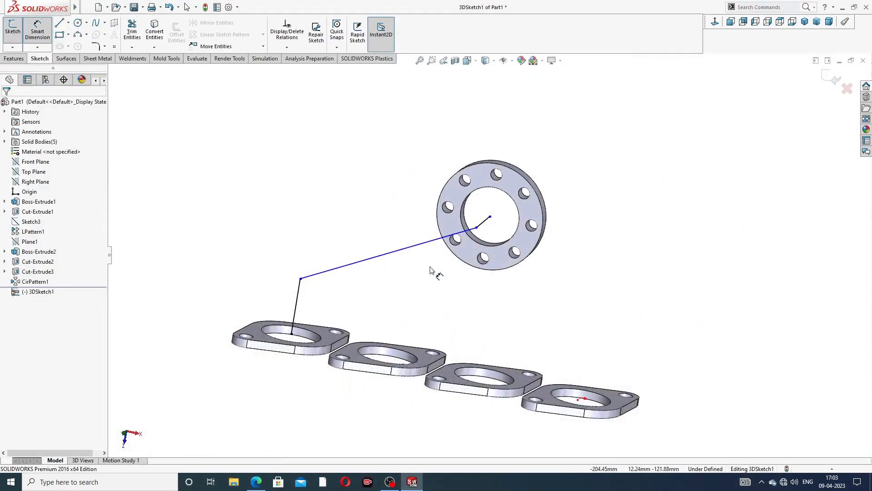
pyautogui.click(298, 296)
pyautogui.click(257, 293)
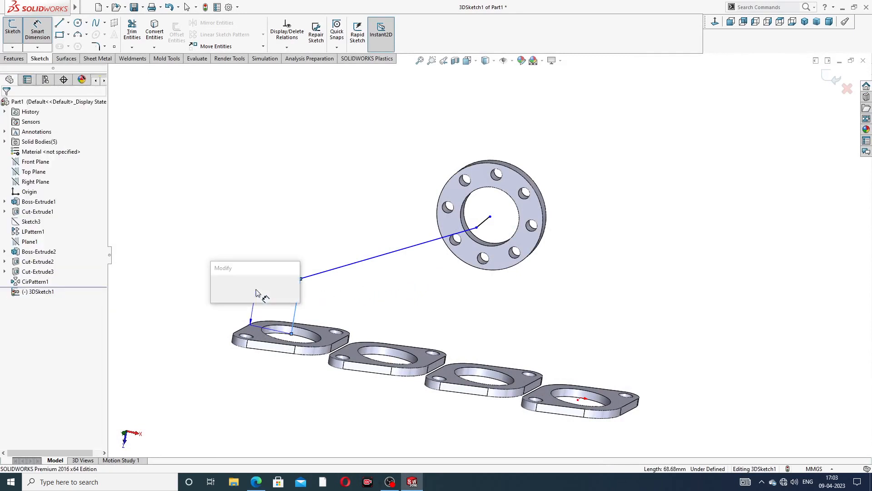
pyautogui.write('114')
pyautogui.press('Return')
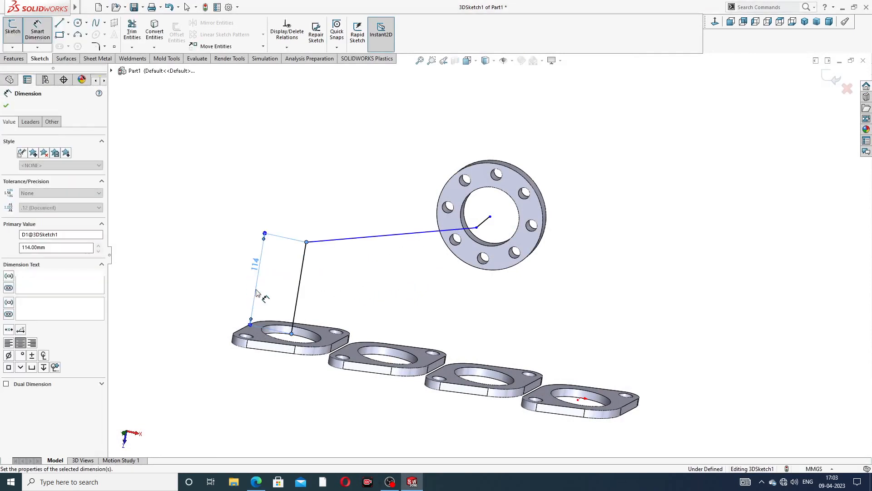
# Dimension the length of the short line projecting from the outlet flange as 54 mm.
pyautogui.moveTo(428, 282); pyautogui.dragTo(426, 263, button='middle')
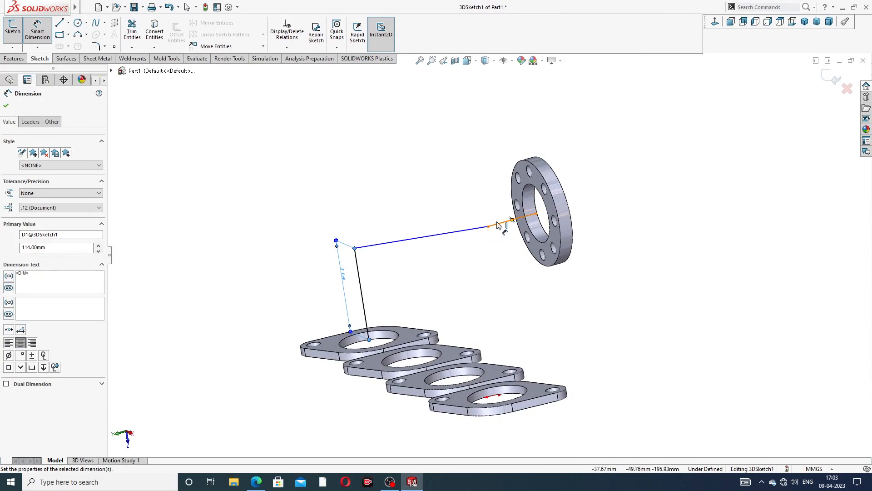
pyautogui.click(502, 222)
pyautogui.click(482, 154)
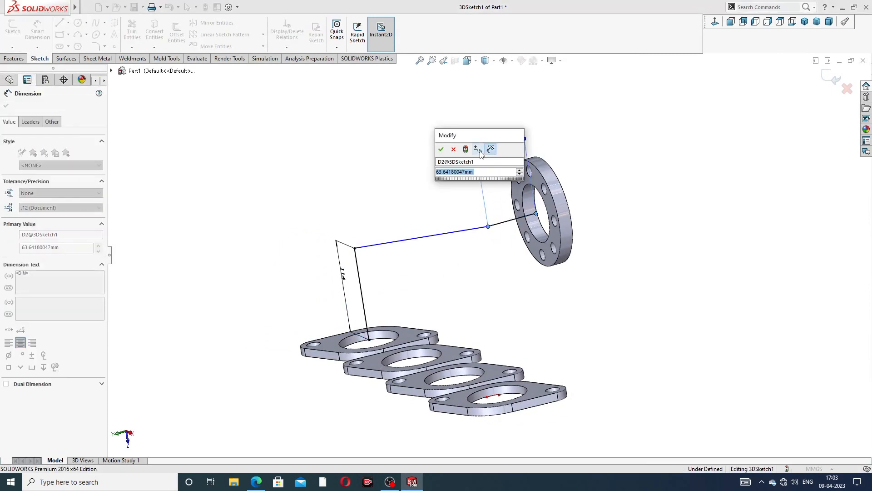
pyautogui.write('54')
pyautogui.press('Return')
pyautogui.click(576, 158)
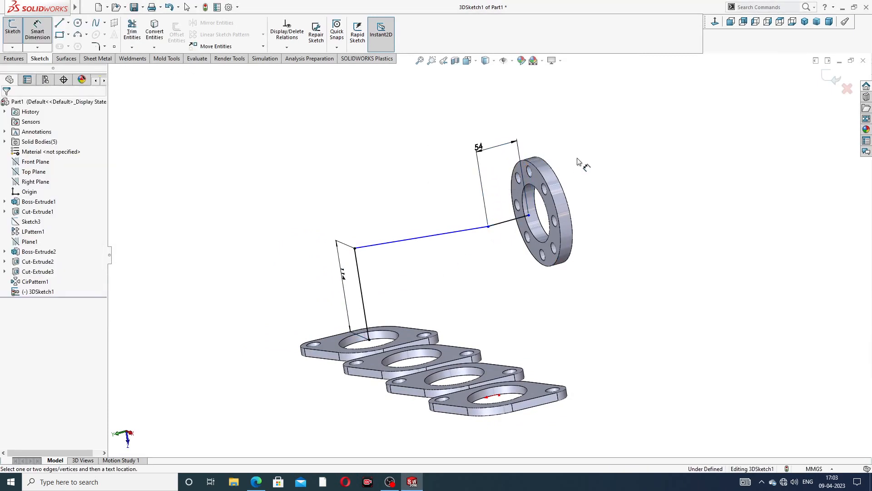
pyautogui.scroll(-1, 503, 235)
pyautogui.rightClick(649, 137)
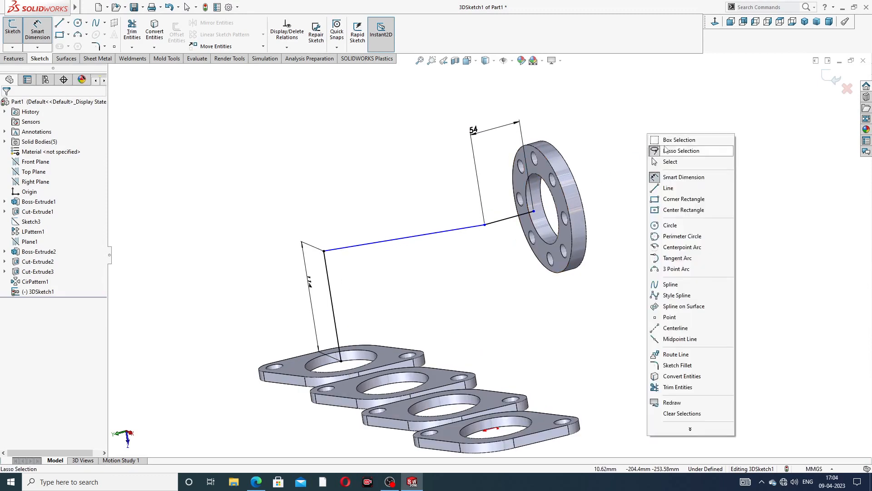
pyautogui.click(663, 160)
pyautogui.moveTo(663, 160)
pyautogui.mouseDown(button='middle')
pyautogui.moveTo(598, 160)
pyautogui.moveTo(594, 181)
pyautogui.mouseUp(button='middle')
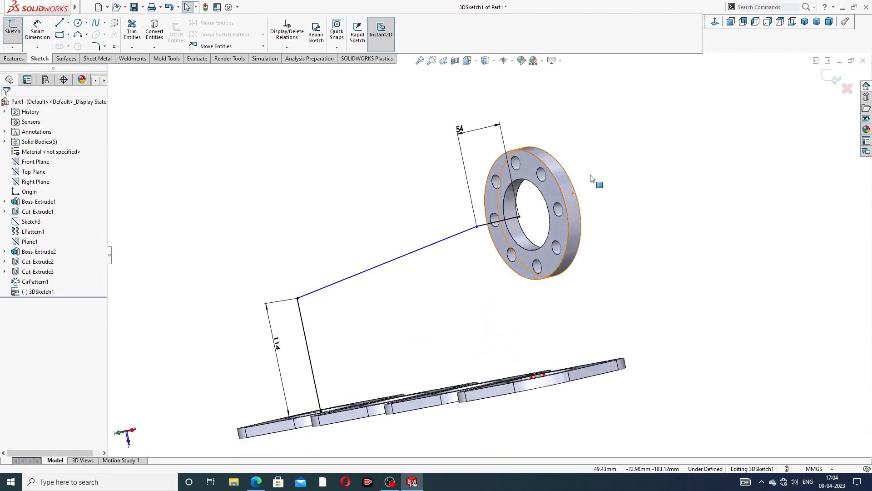
# Reattach the loose end of the 54 mm line to the centre of the outlet flange's bore.
pyautogui.click(519, 217)
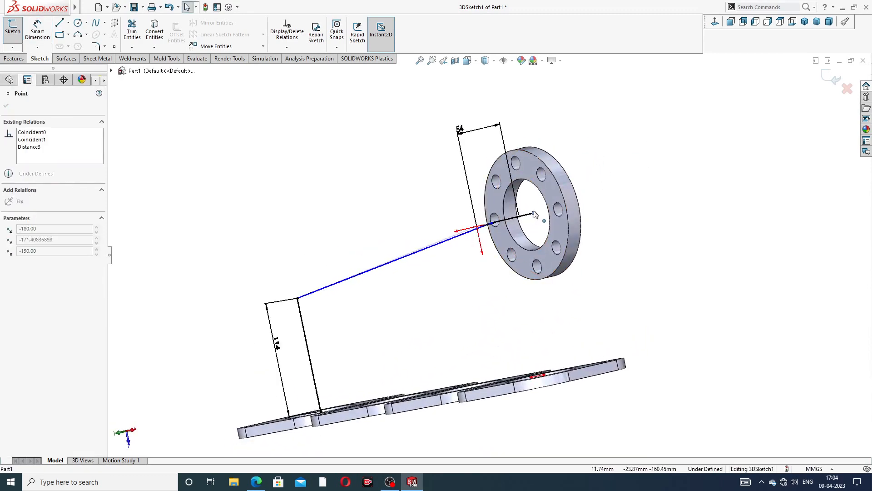
pyautogui.moveTo(537, 211); pyautogui.dragTo(527, 215)
pyautogui.click(640, 184)
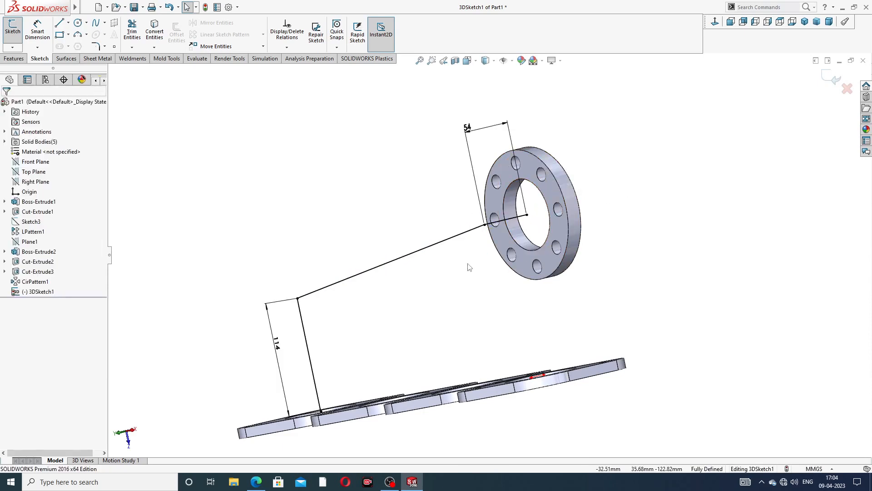
# Reposition the 54 mm and 114 mm dimensions so they sit clear of the pipe centreline.
pyautogui.scroll(-2, 466, 265)
pyautogui.scroll(2, 487, 254)
pyautogui.click(498, 154)
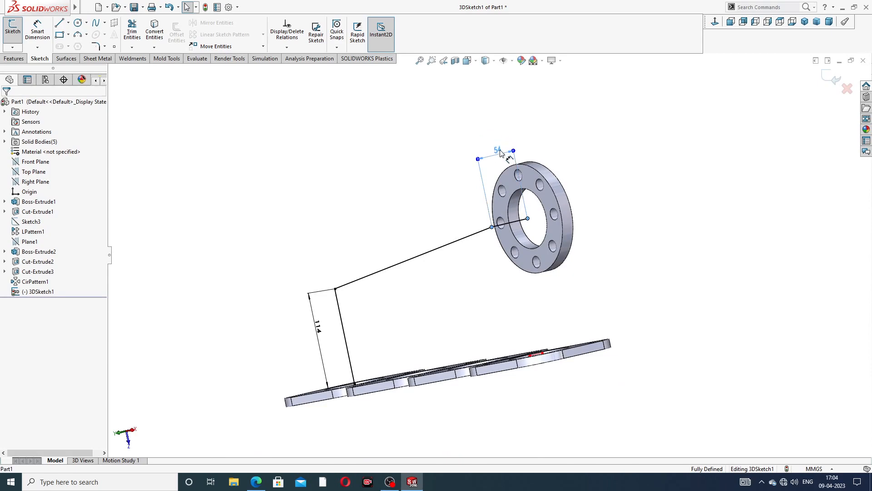
pyautogui.moveTo(318, 327); pyautogui.dragTo(312, 329)
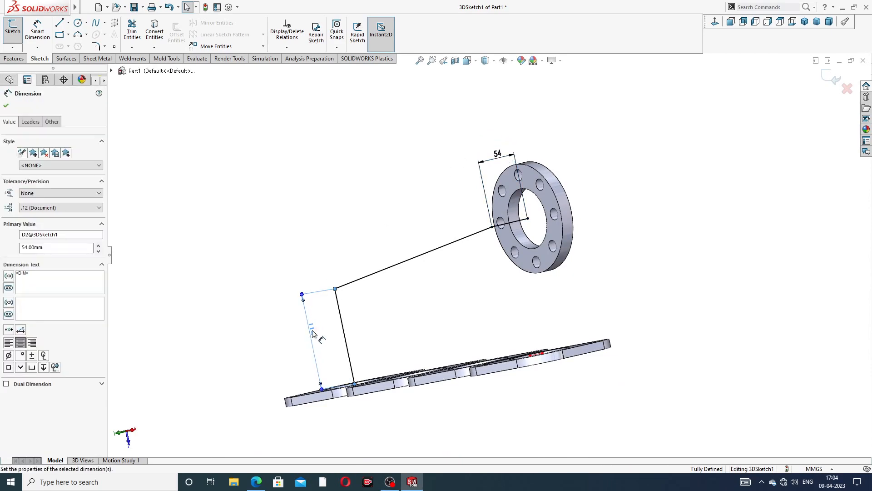
pyautogui.click(357, 162)
# Consult the PDF drawing for the pipe fillets and round the centreline's corner above the end flange plate with a 98 mm radius.
pyautogui.click(256, 481)
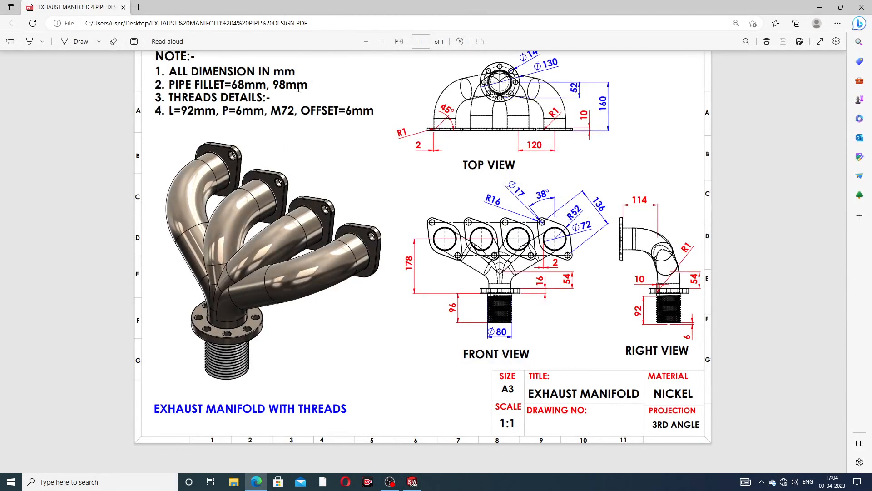
pyautogui.click(254, 480)
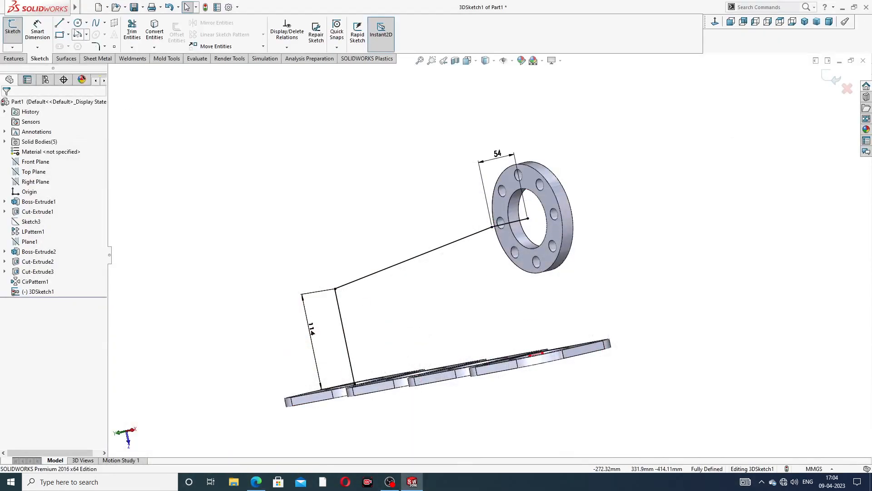
pyautogui.click(96, 47)
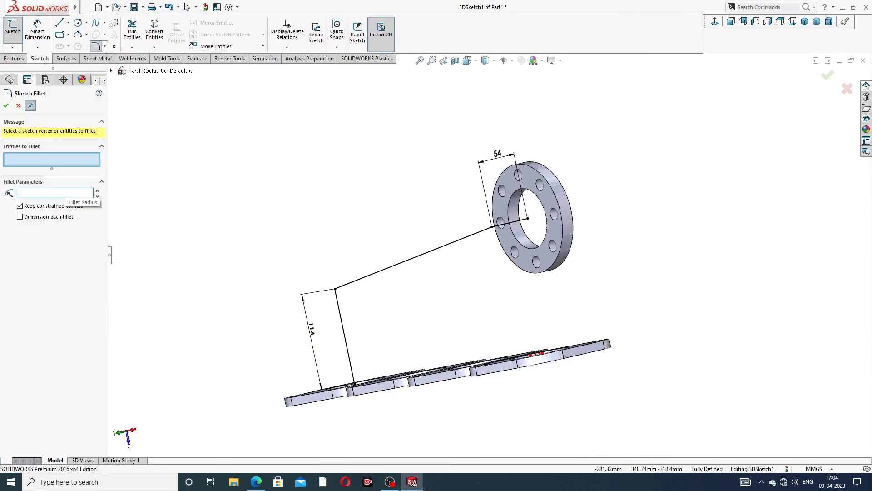
pyautogui.write('98')
pyautogui.press('Return')
pyautogui.click(335, 289)
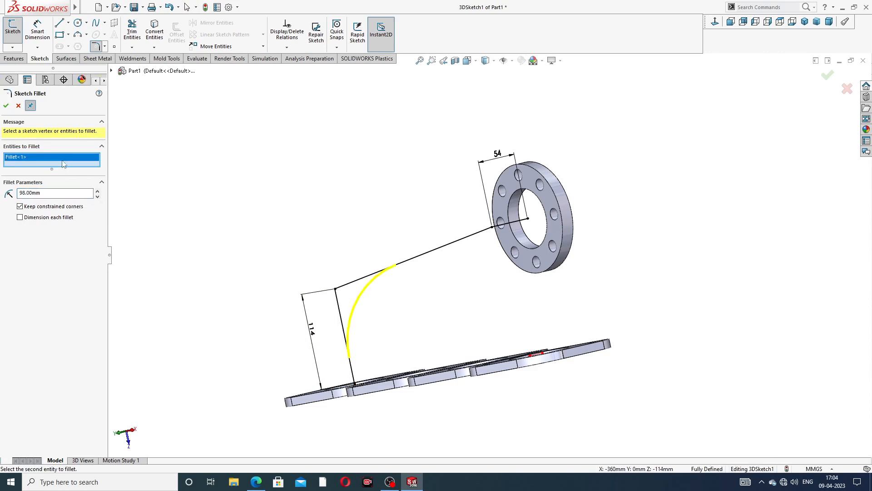
pyautogui.click(6, 107)
# Round the centreline's corner near the outlet flange with a 68 mm sketch fillet and finish the 3D sketch.
pyautogui.moveTo(48, 193); pyautogui.dragTo(6, 193)
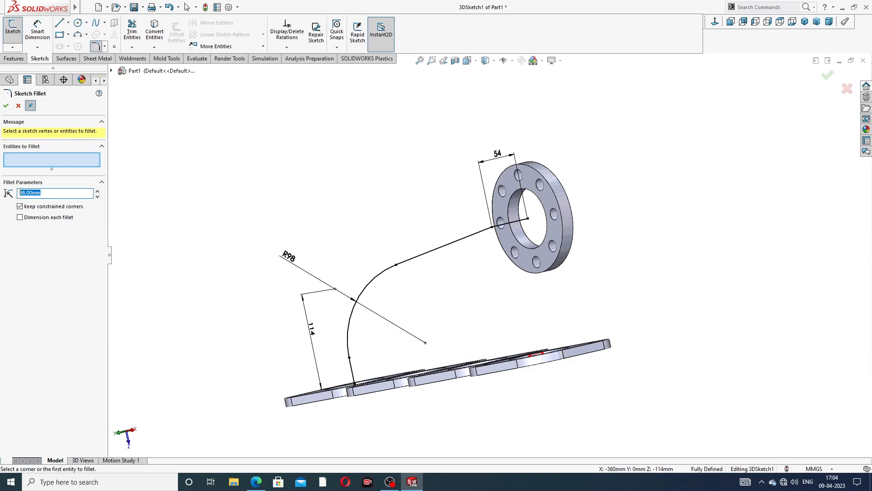
pyautogui.write('6')
pyautogui.click(491, 231)
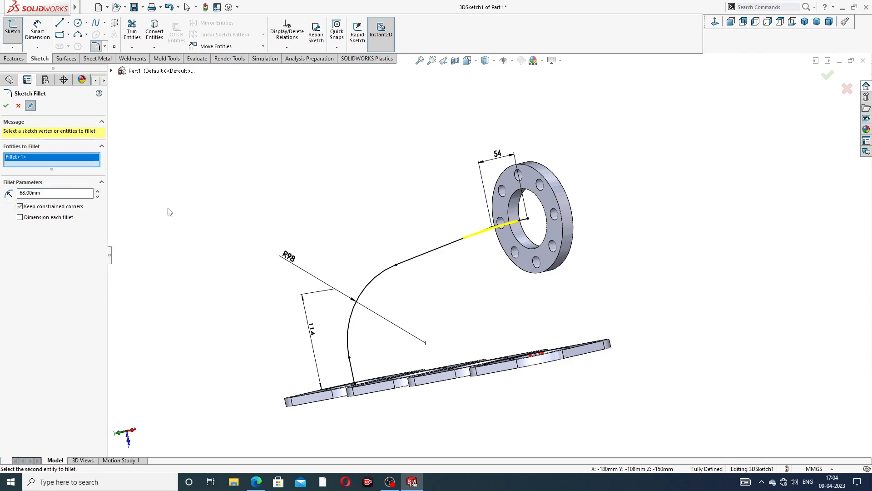
pyautogui.click(6, 106)
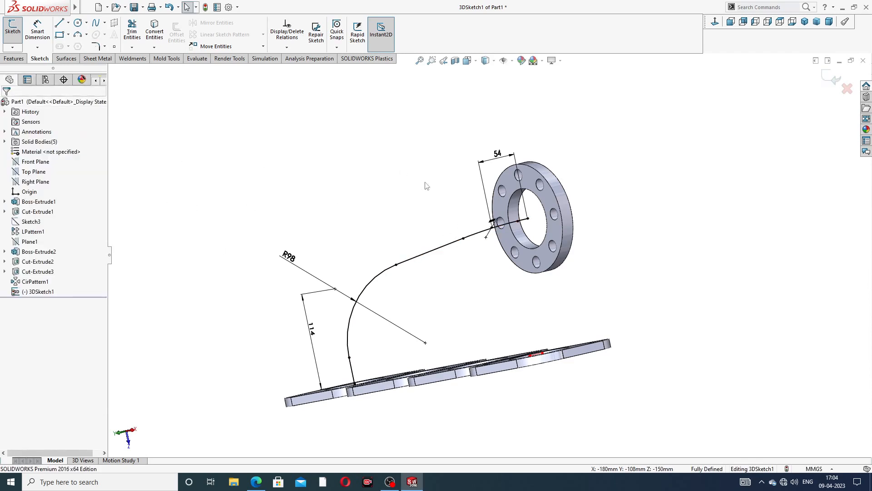
pyautogui.scroll(3, 454, 214)
pyautogui.moveTo(454, 212); pyautogui.dragTo(506, 250, button='middle')
pyautogui.scroll(-3, 514, 242)
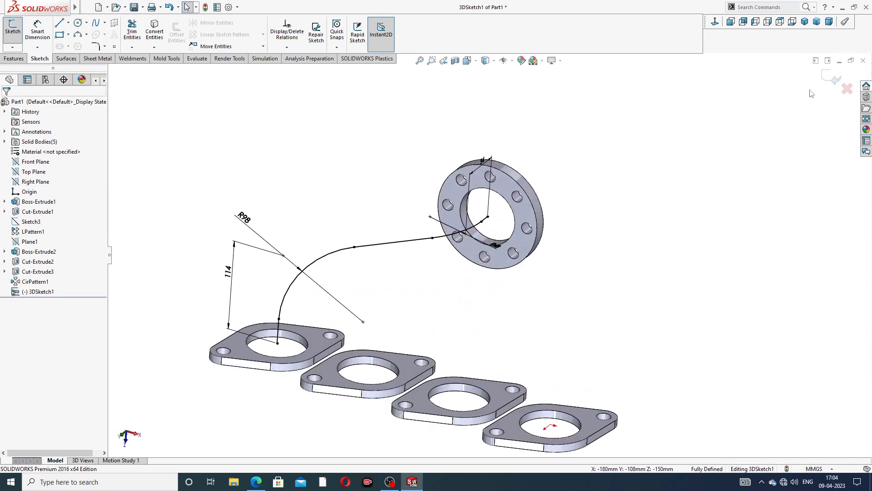
pyautogui.click(828, 84)
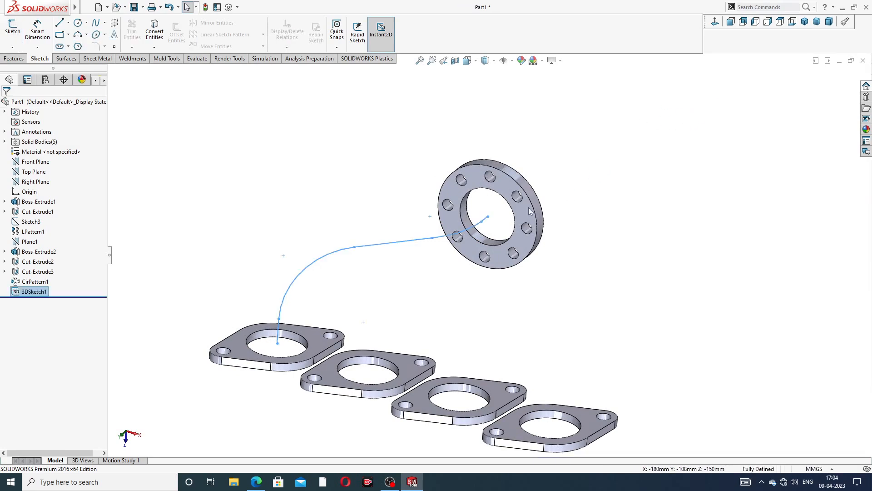
# Create a sketch on the outlet flange's front face containing the converted bore edge, and close the sketch.
pyautogui.scroll(-3, 500, 200)
pyautogui.click(504, 169)
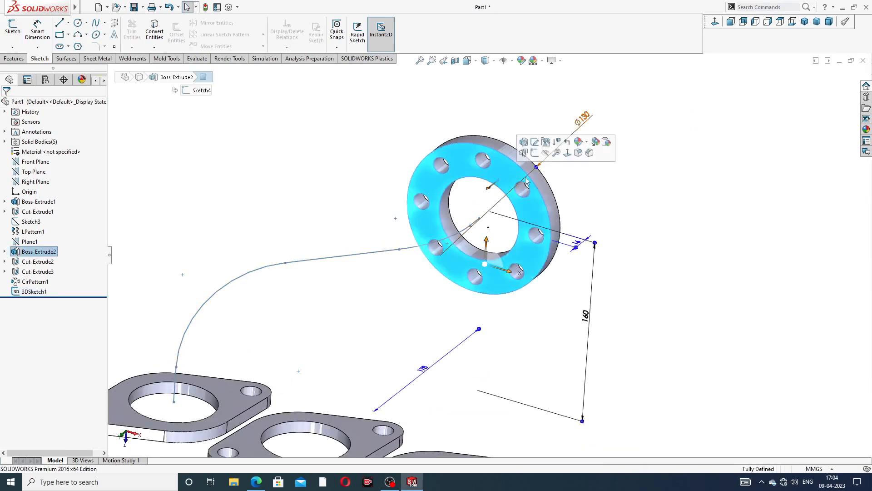
pyautogui.click(539, 141)
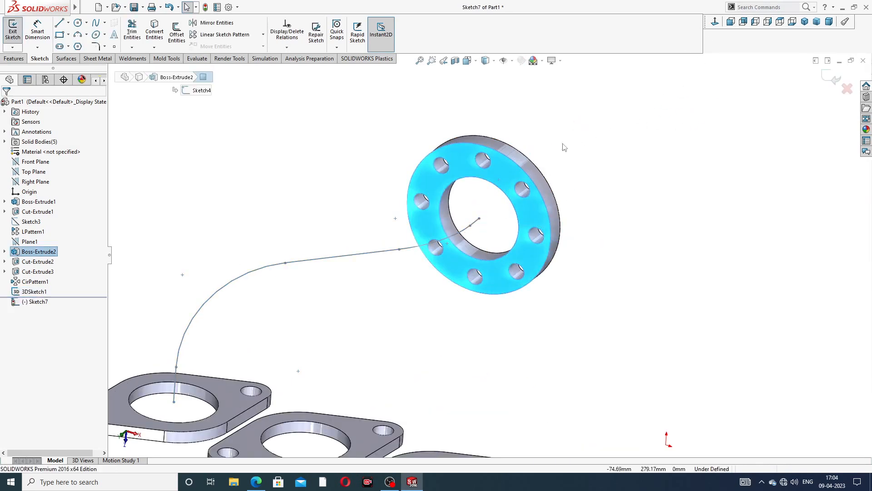
pyautogui.click(495, 188)
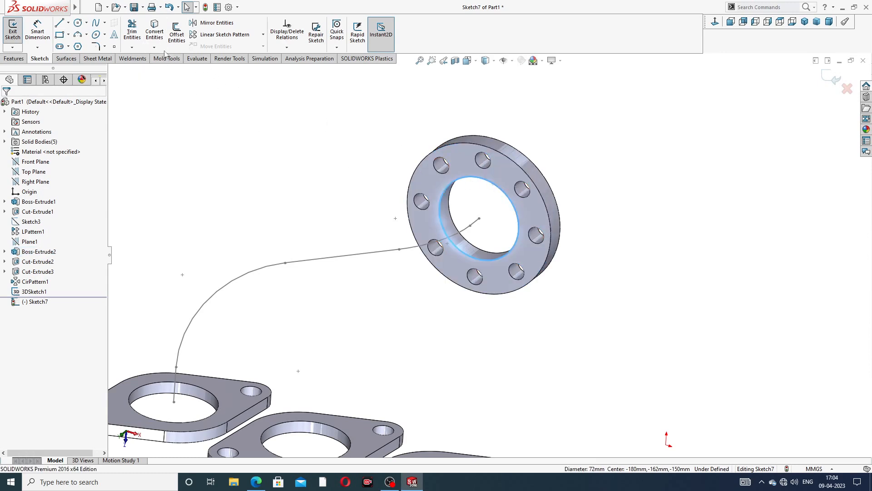
pyautogui.click(154, 32)
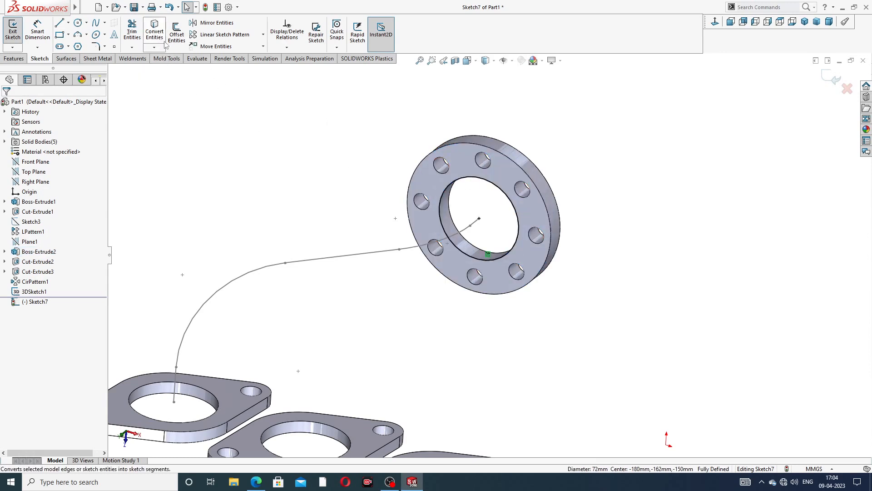
pyautogui.click(829, 82)
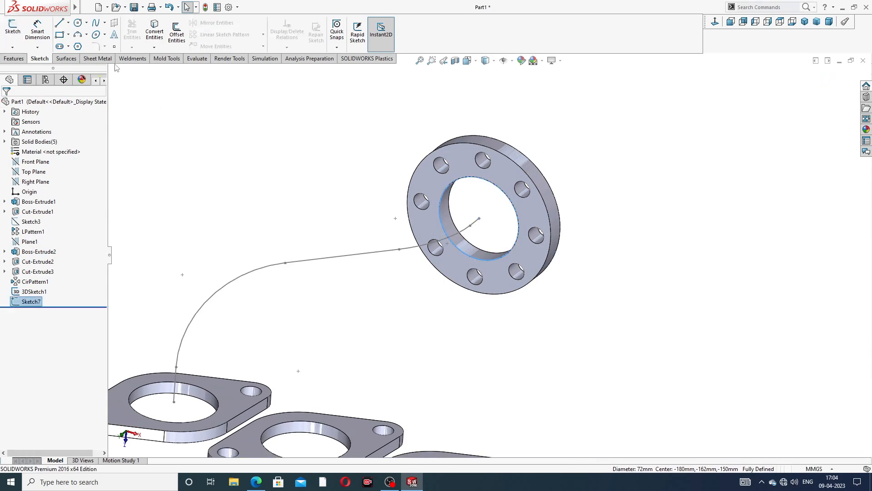
# Sweep the converted bore circle along the filleted 3D centreline to create the first solid pipe.
pyautogui.click(14, 58)
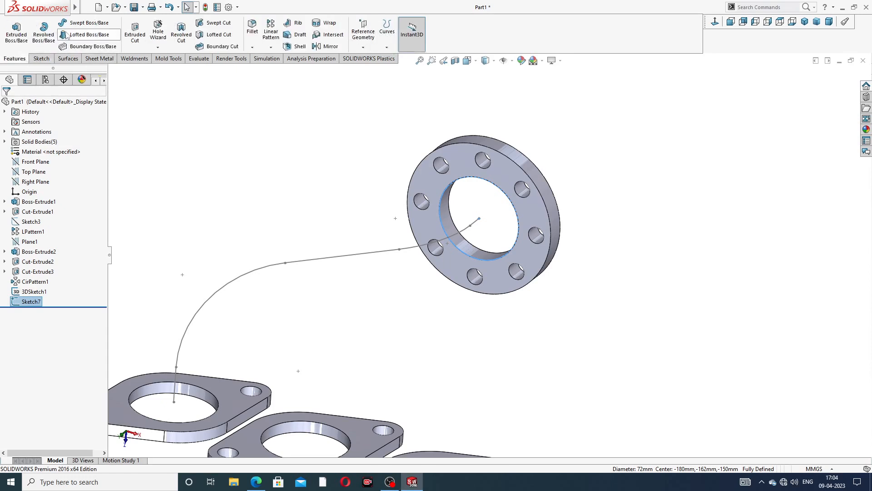
pyautogui.click(74, 23)
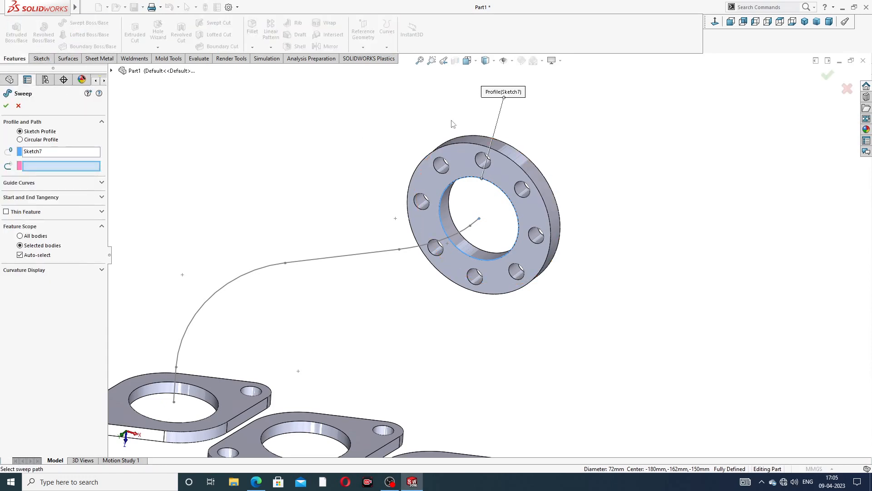
pyautogui.moveTo(232, 207); pyautogui.dragTo(223, 186, button='middle')
pyautogui.click(335, 271)
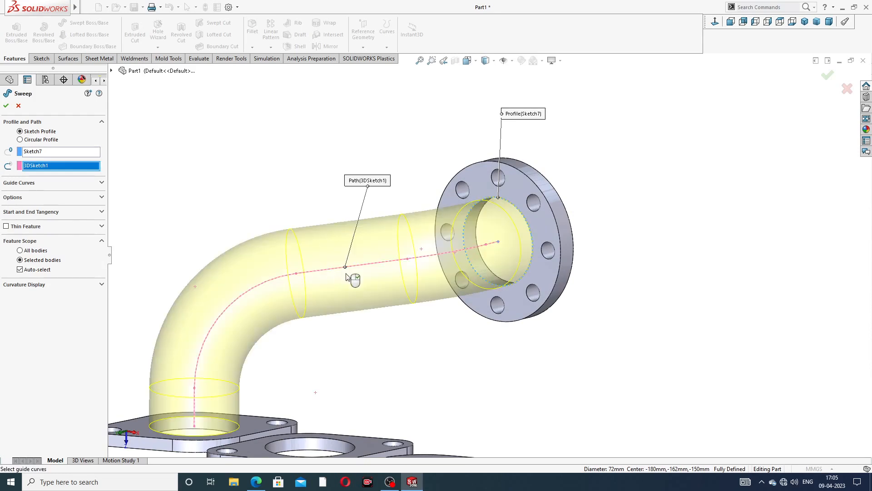
pyautogui.scroll(3, 353, 276)
pyautogui.moveTo(362, 297)
pyautogui.mouseDown(button='middle')
pyautogui.moveTo(381, 316)
pyautogui.moveTo(374, 310)
pyautogui.mouseUp(button='middle')
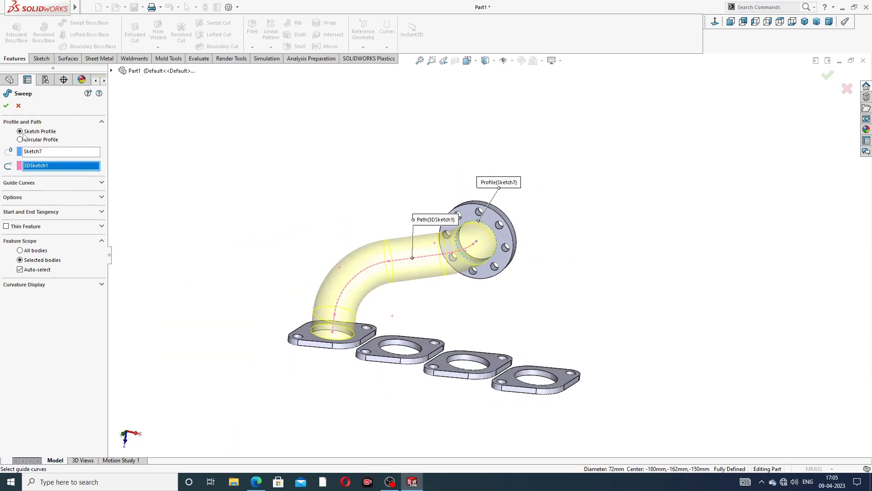
pyautogui.click(6, 106)
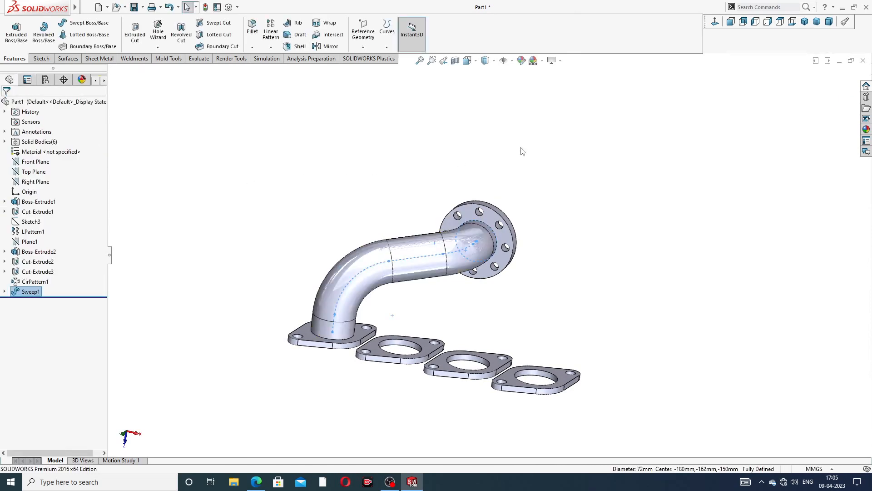
# Start a new 3D sketch for the second pipe's centreline.
pyautogui.moveTo(536, 280); pyautogui.dragTo(484, 331, button='middle')
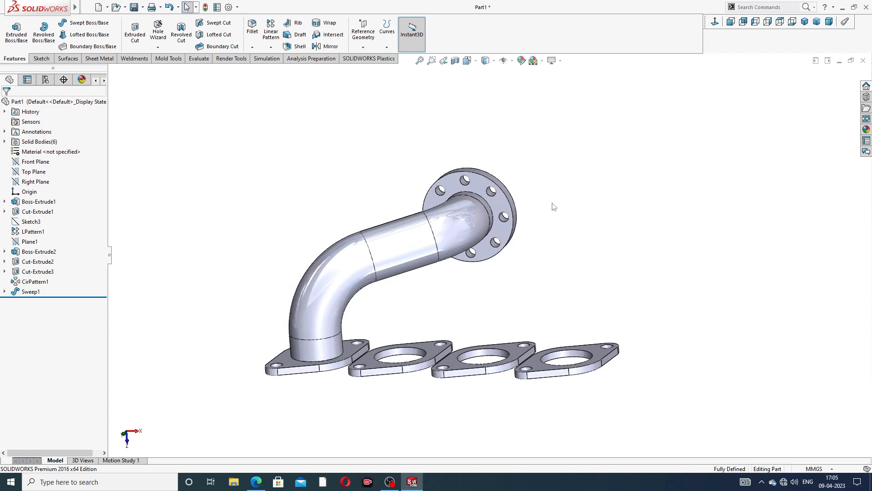
pyautogui.moveTo(554, 207); pyautogui.dragTo(536, 203, button='middle')
pyautogui.scroll(-3, 418, 348)
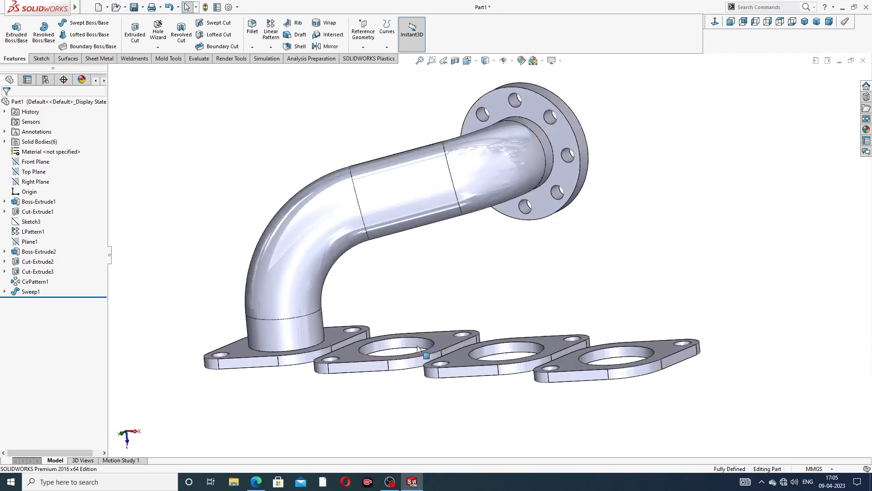
pyautogui.scroll(3, 470, 234)
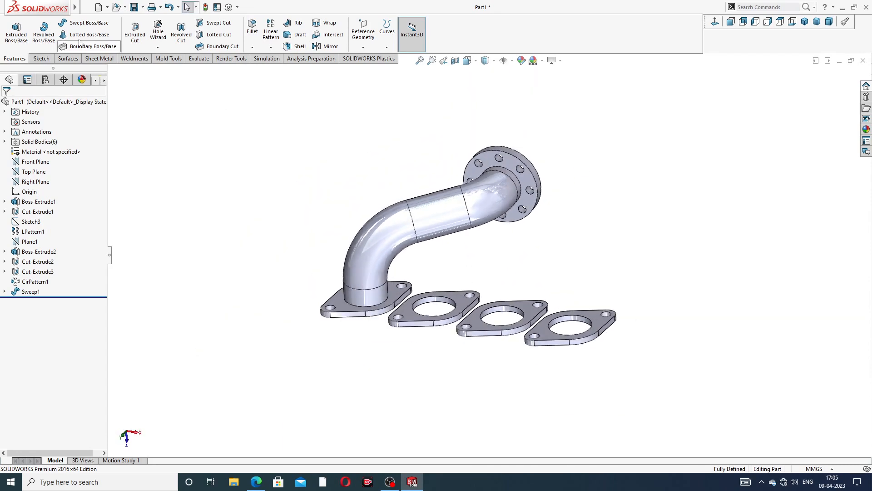
pyautogui.click(40, 59)
pyautogui.click(12, 47)
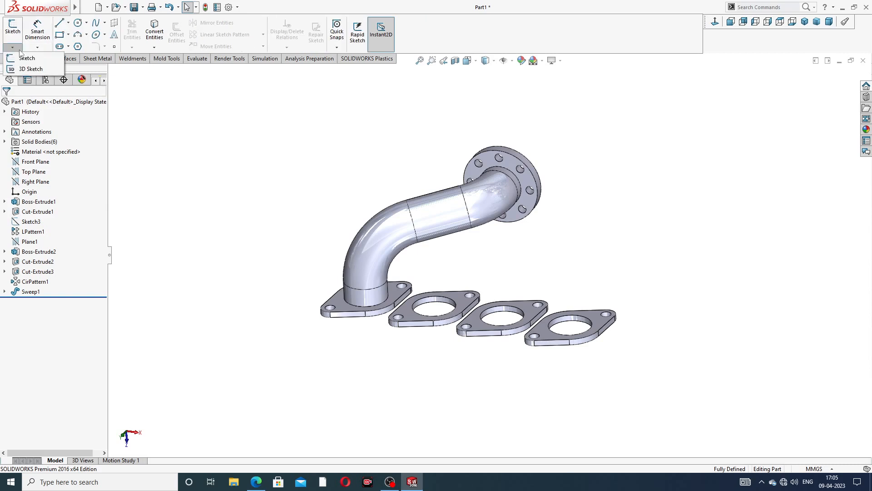
pyautogui.click(23, 68)
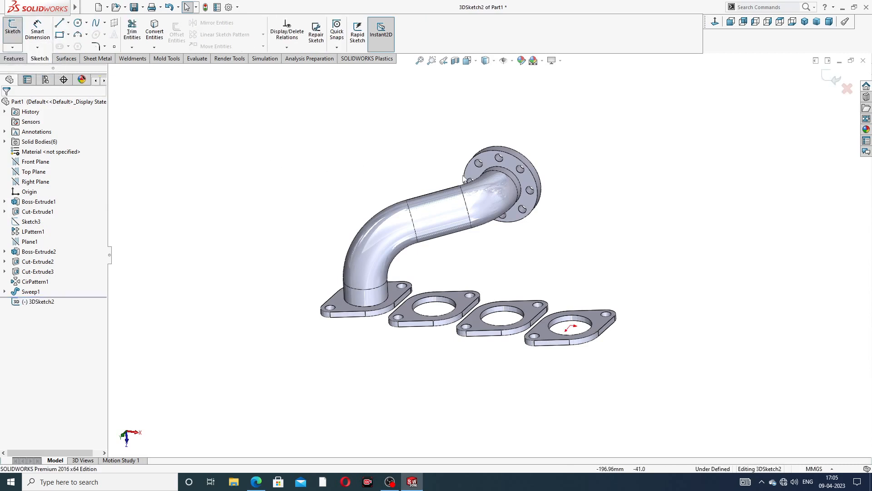
pyautogui.click(59, 26)
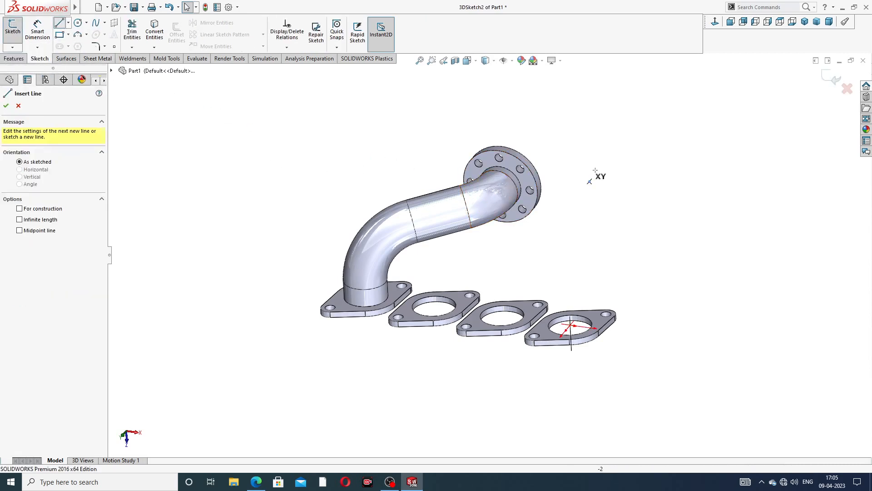
pyautogui.moveTo(602, 189); pyautogui.dragTo(658, 332, button='middle')
pyautogui.moveTo(513, 124); pyautogui.dragTo(534, 193, button='middle')
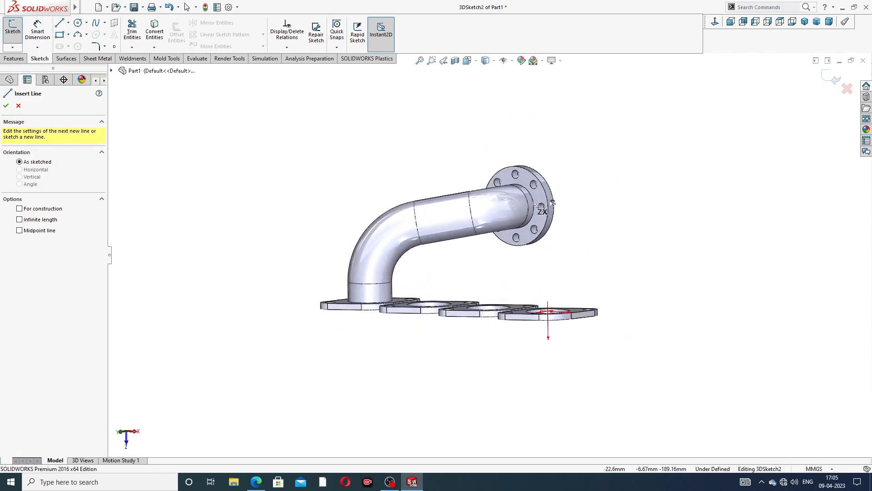
pyautogui.scroll(-4, 537, 202)
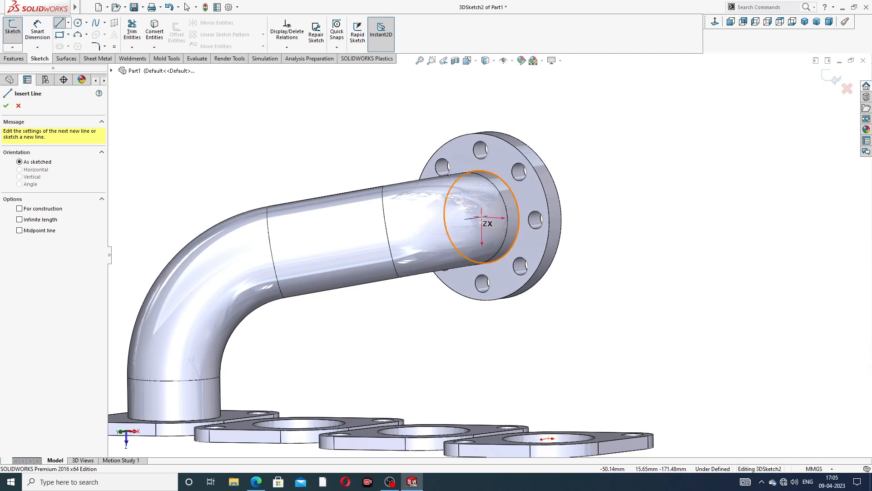
pyautogui.click(482, 219)
pyautogui.moveTo(451, 246)
pyautogui.mouseDown(button='middle')
pyautogui.moveTo(426, 230)
pyautogui.moveTo(411, 255)
pyautogui.mouseUp(button='middle')
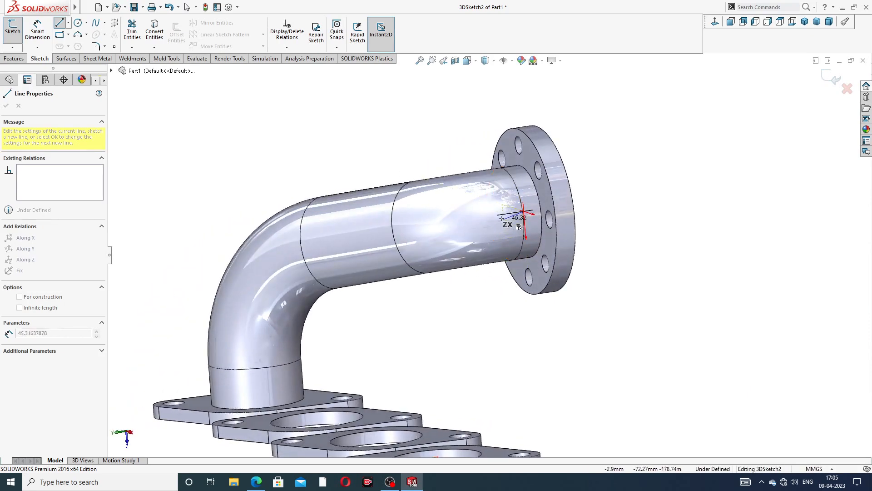
pyautogui.moveTo(466, 219); pyautogui.dragTo(466, 231, button='middle')
pyautogui.press('Tab')
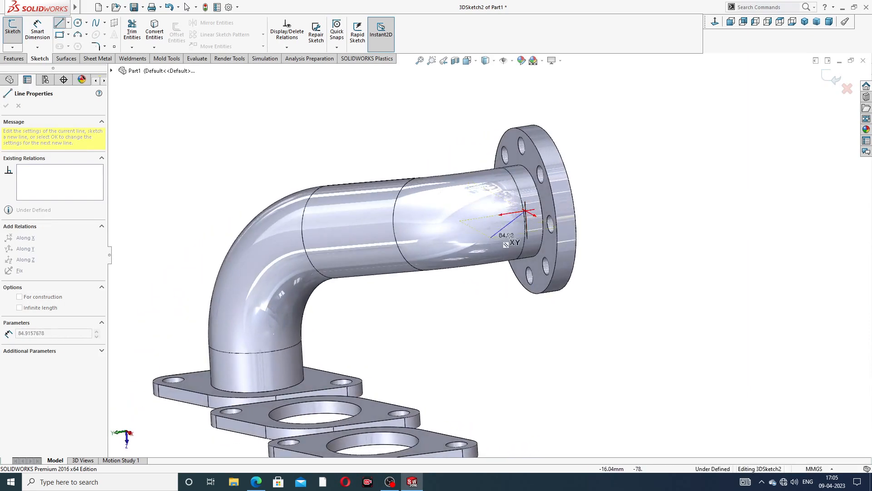
pyautogui.click(525, 211)
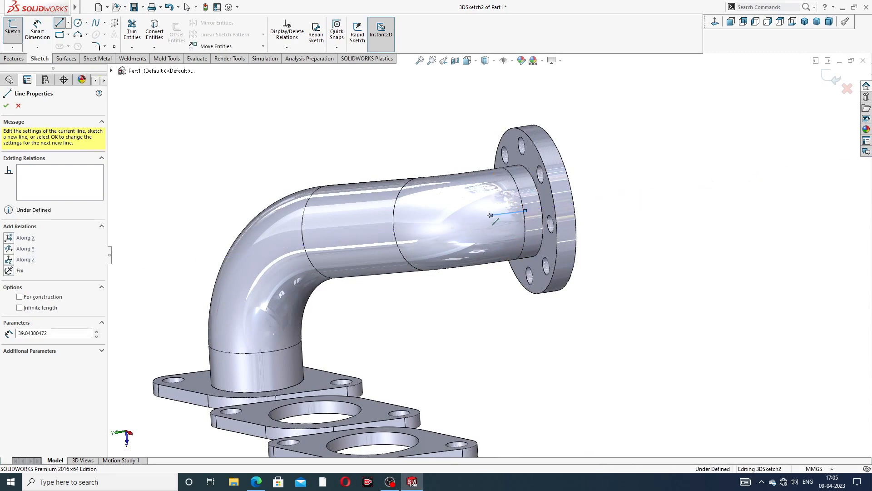
pyautogui.rightClick(619, 127)
pyautogui.click(636, 168)
pyautogui.moveTo(541, 196); pyautogui.dragTo(573, 133, button='middle')
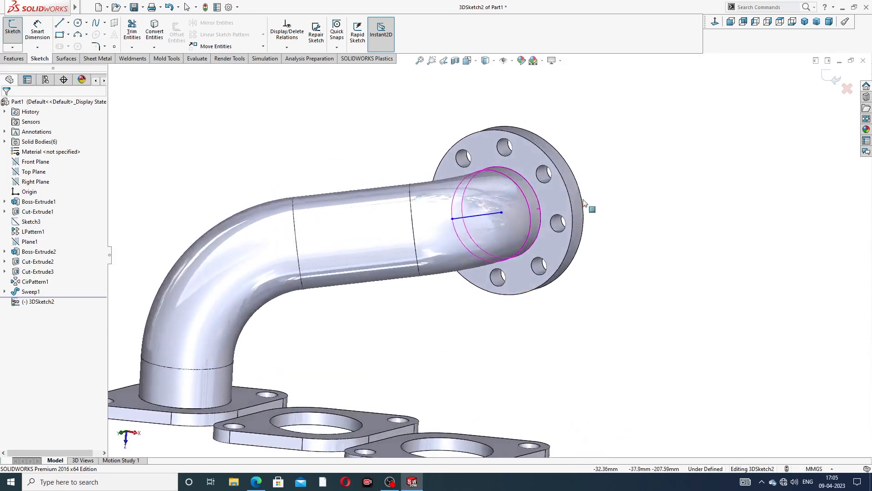
pyautogui.click(489, 213)
pyautogui.press('Delete')
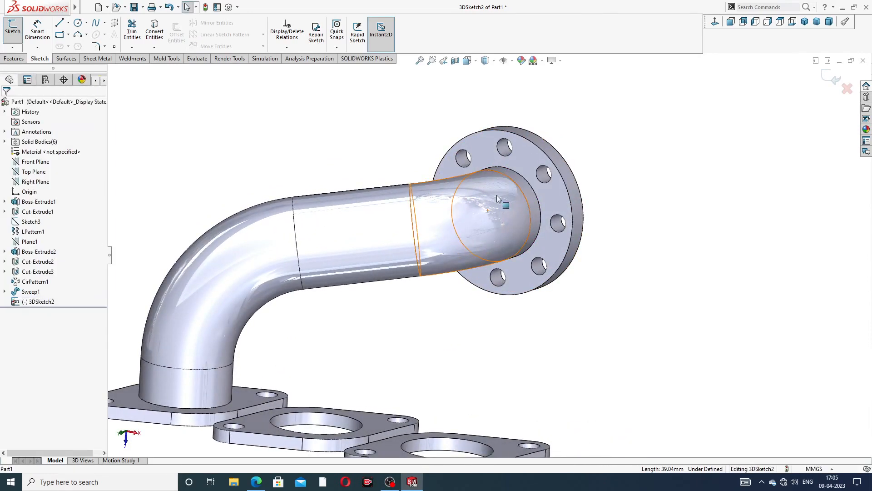
# Draw a line about 43 mm long along Y from the outlet flange's bore centre towards the first pipe.
pyautogui.click(64, 23)
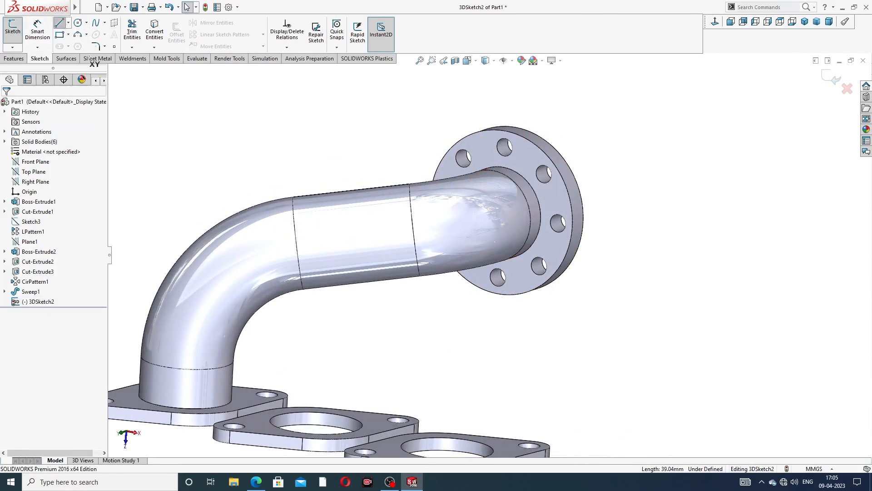
pyautogui.scroll(2, 522, 218)
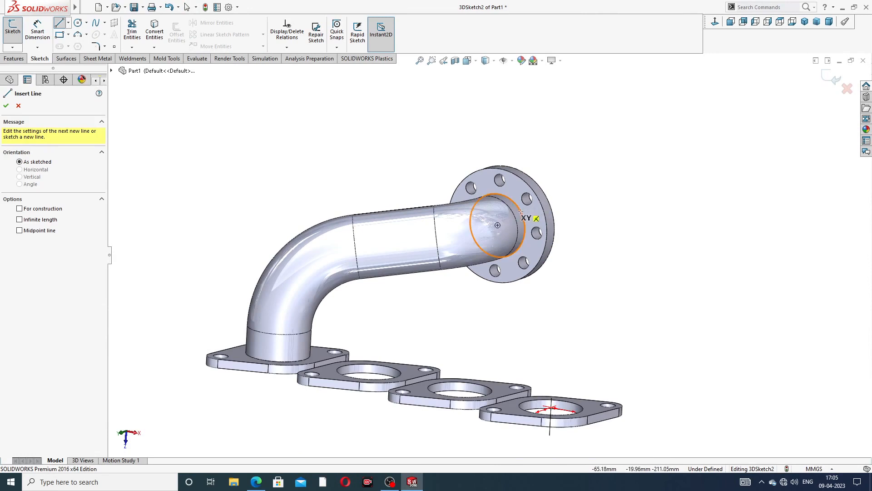
pyautogui.click(498, 225)
pyautogui.moveTo(481, 251)
pyautogui.mouseDown(button='middle')
pyautogui.moveTo(463, 249)
pyautogui.moveTo(500, 229)
pyautogui.mouseUp(button='middle')
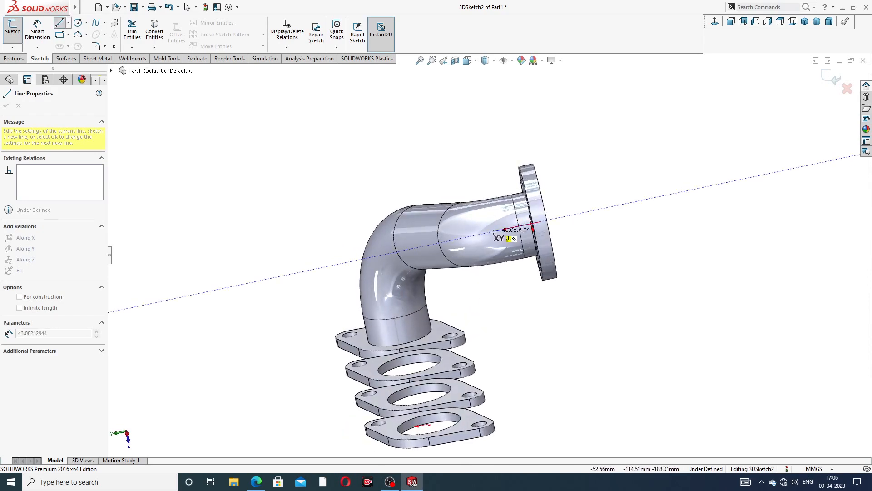
pyautogui.click(494, 232)
pyautogui.rightClick(540, 133)
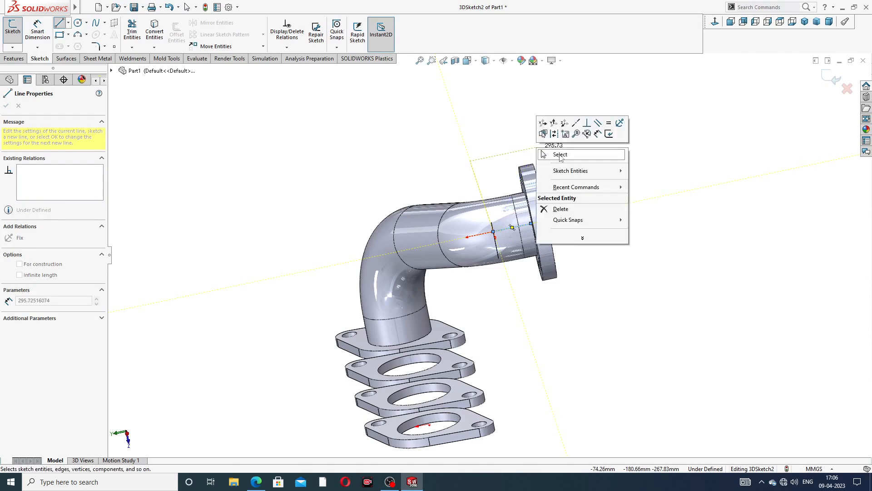
pyautogui.click(563, 209)
pyautogui.moveTo(563, 209); pyautogui.dragTo(412, 180, button='middle')
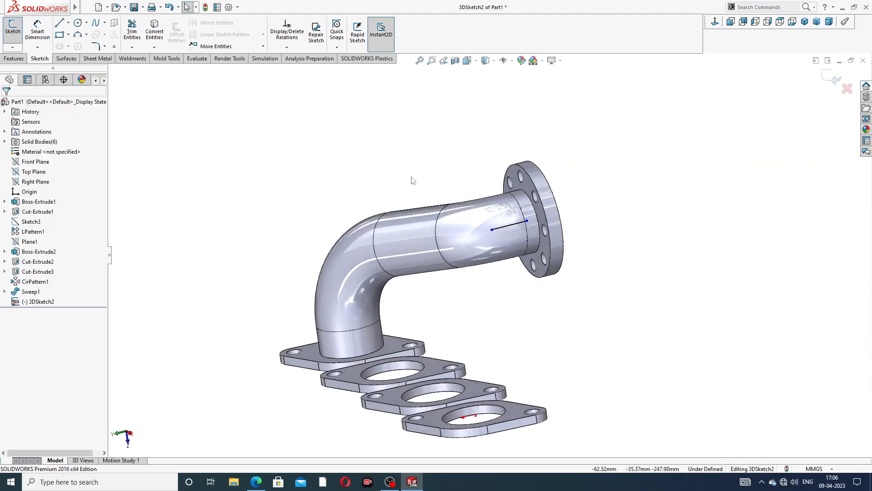
# Draw a vertical line about 43 mm long along Z, upward from the bore centre of the second end flange plate.
pyautogui.click(58, 25)
pyautogui.scroll(3, 396, 284)
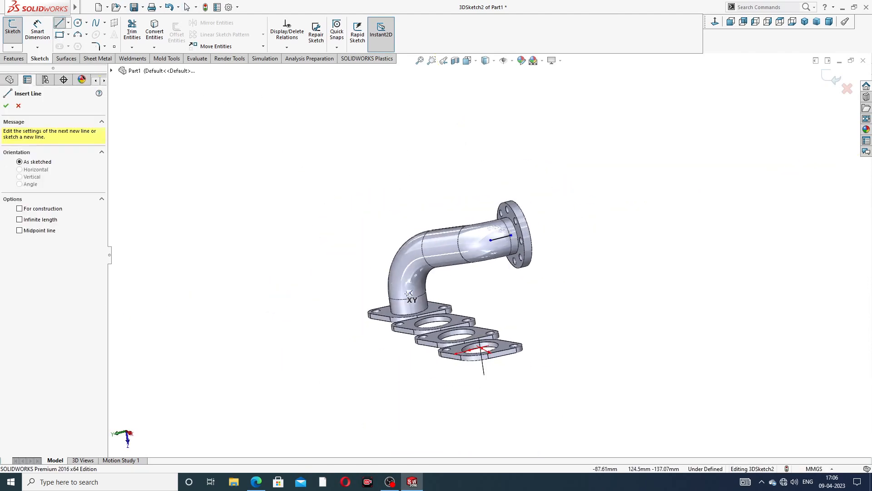
pyautogui.moveTo(429, 308); pyautogui.dragTo(446, 323, button='middle')
pyautogui.scroll(-5, 447, 325)
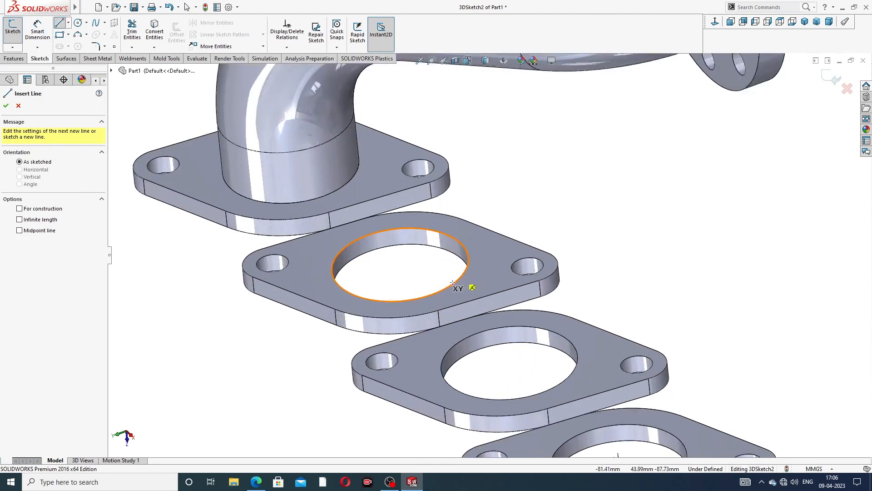
pyautogui.click(399, 264)
pyautogui.scroll(3, 411, 213)
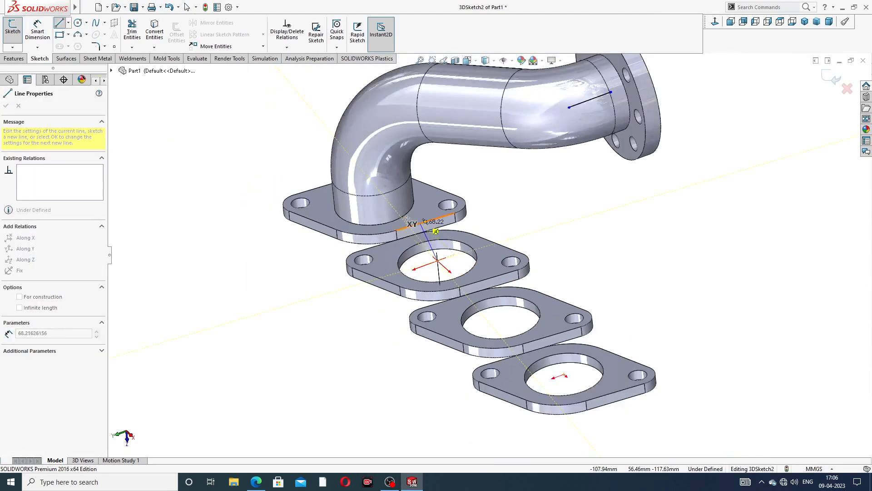
pyautogui.moveTo(416, 203); pyautogui.dragTo(508, 181, button='middle')
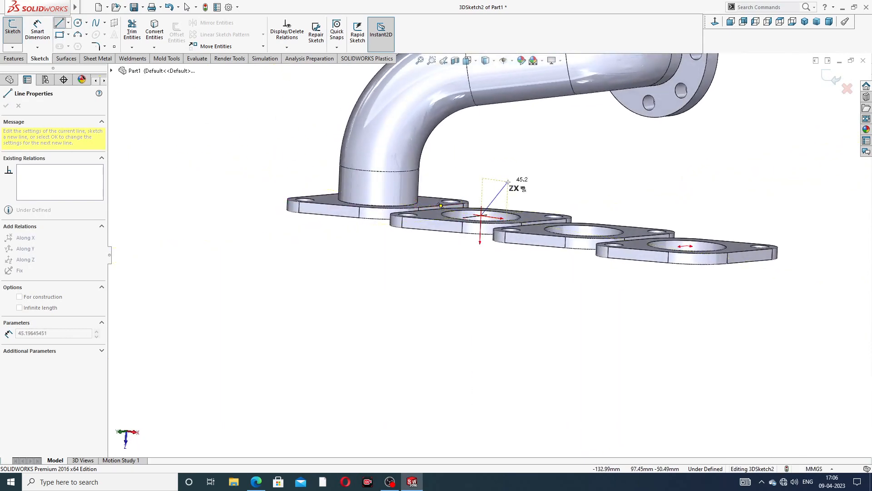
pyautogui.click(484, 171)
pyautogui.rightClick(539, 151)
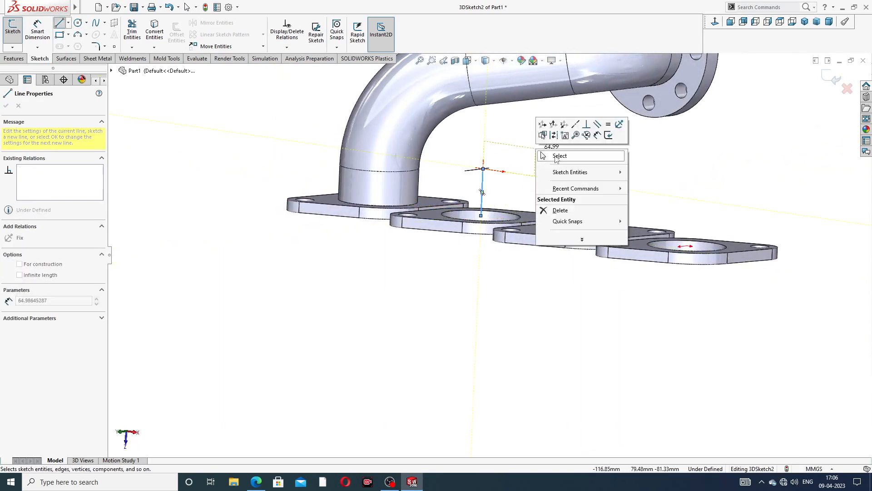
pyautogui.click(556, 157)
pyautogui.scroll(3, 552, 145)
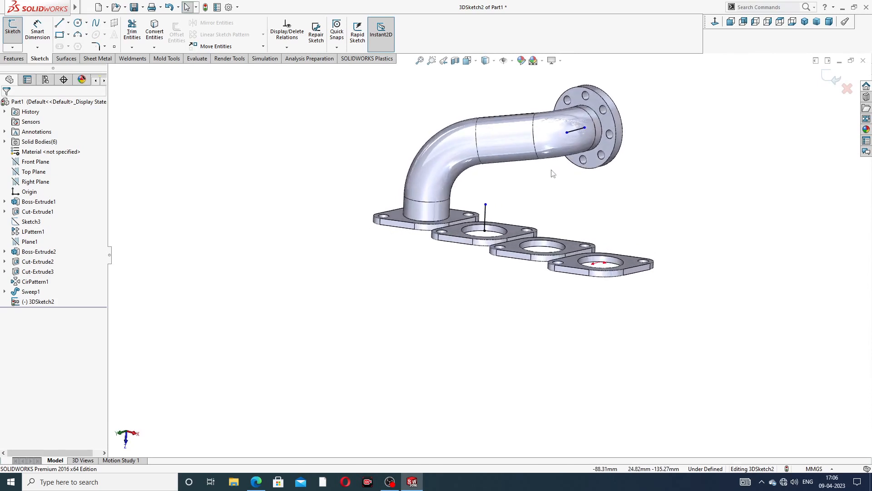
# Connect the free ends of the vertical line and the outlet line with a slanted line, and check the joint at the outlet line.
pyautogui.scroll(-2, 553, 174)
pyautogui.click(62, 23)
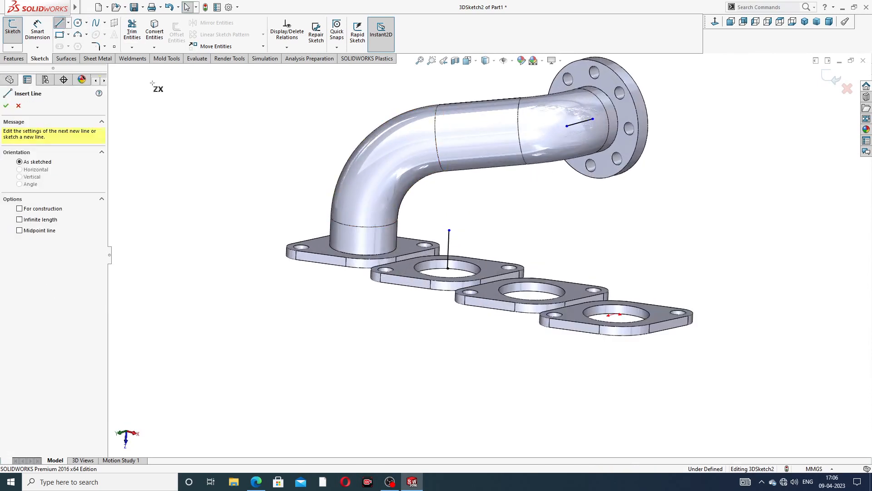
pyautogui.click(449, 230)
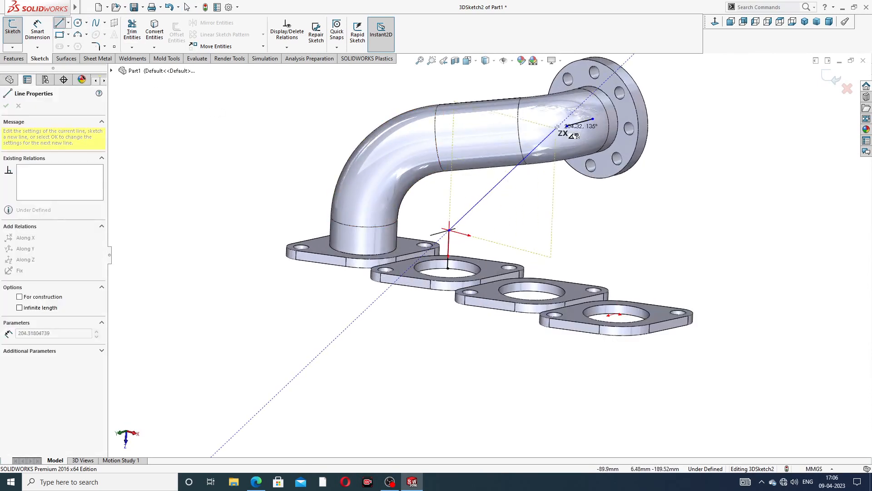
pyautogui.doubleClick(567, 125)
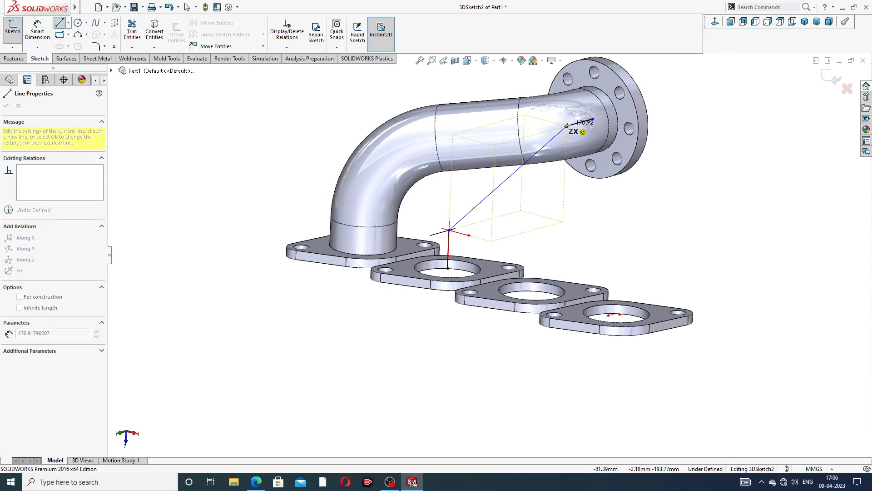
pyautogui.rightClick(693, 106)
pyautogui.click(710, 116)
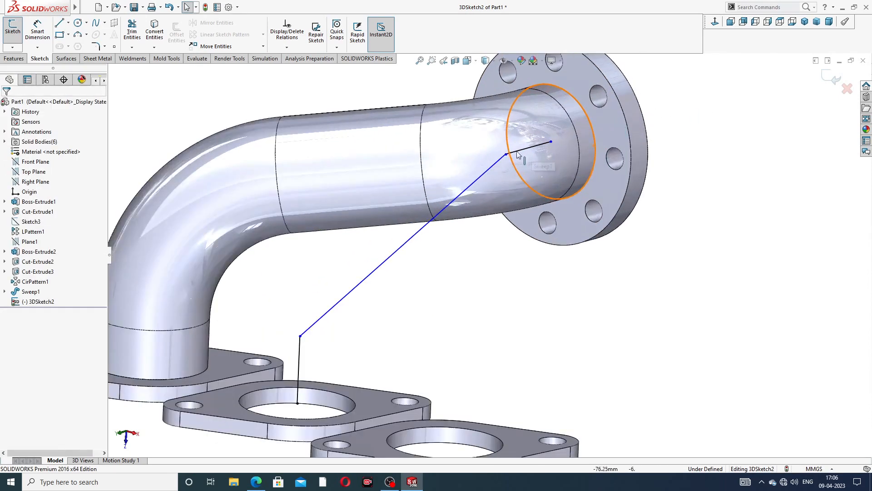
pyautogui.scroll(-8, 498, 171)
pyautogui.scroll(-5, 473, 261)
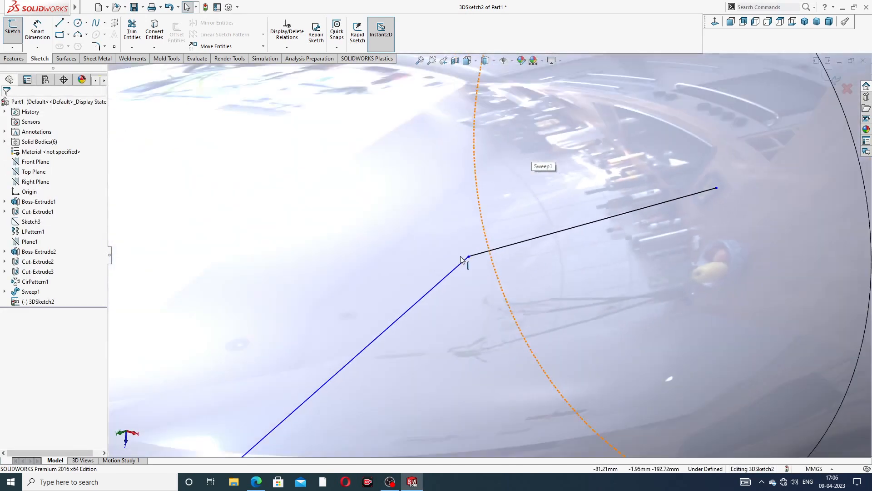
pyautogui.scroll(10, 513, 247)
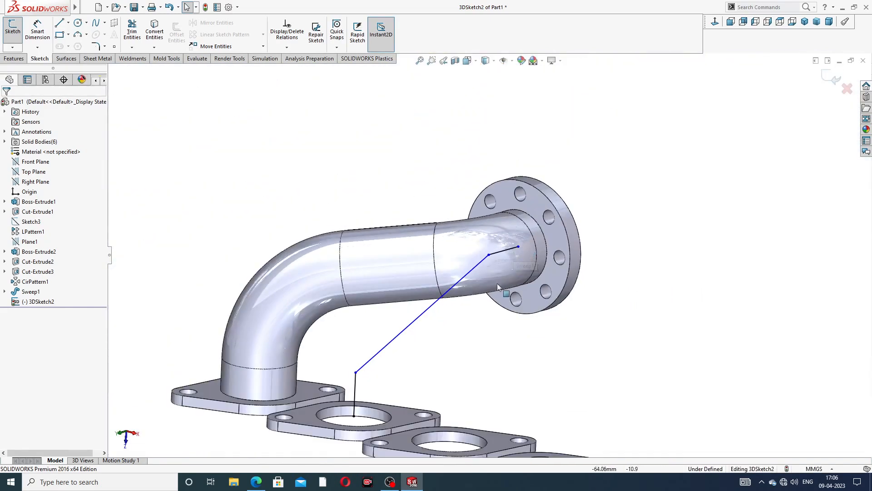
pyautogui.scroll(3, 498, 285)
pyautogui.moveTo(445, 344); pyautogui.dragTo(424, 331, button='middle')
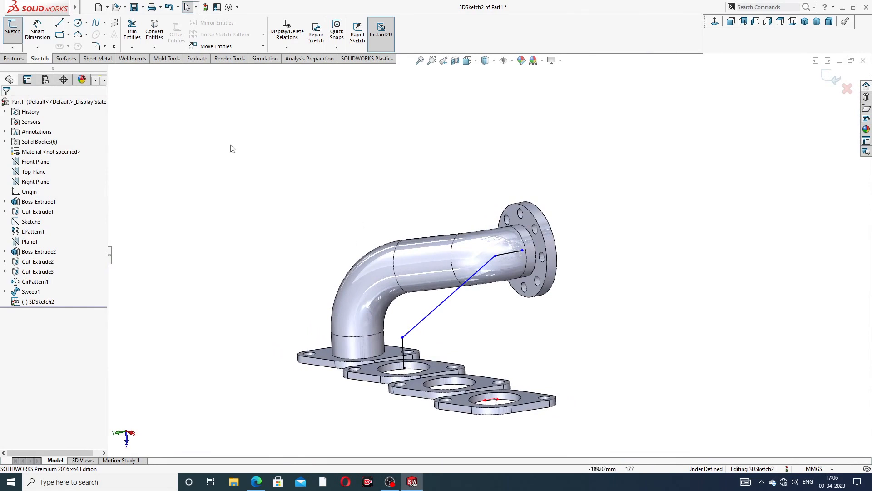
# Dimension the vertical line above the second end flange plate to 114 mm.
pyautogui.click(38, 42)
pyautogui.scroll(-3, 444, 363)
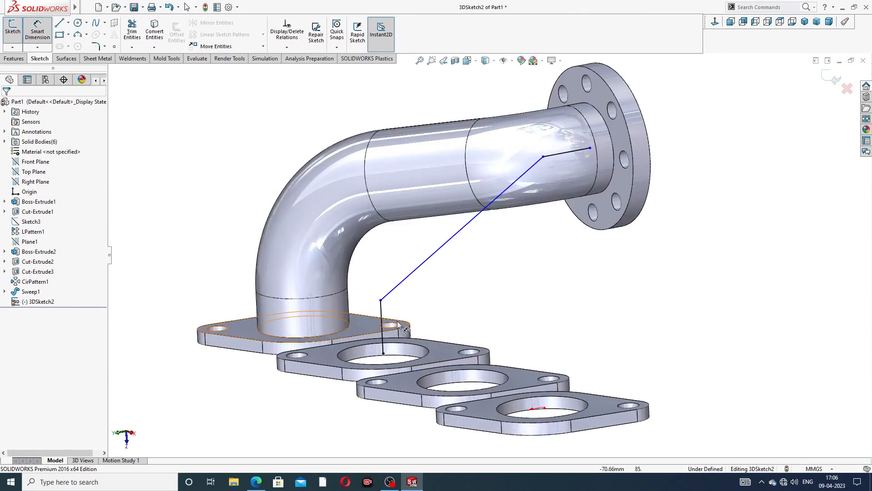
pyautogui.click(383, 348)
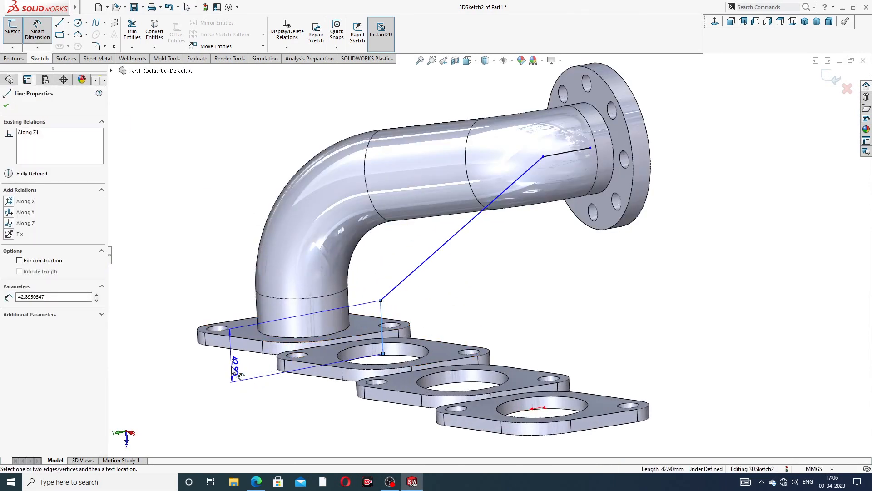
pyautogui.click(238, 374)
pyautogui.write('114')
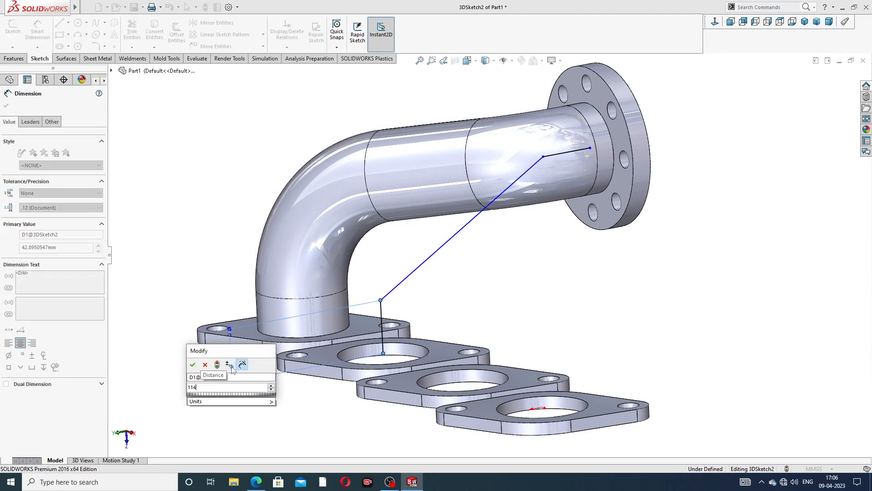
pyautogui.press('Return')
pyautogui.click(477, 302)
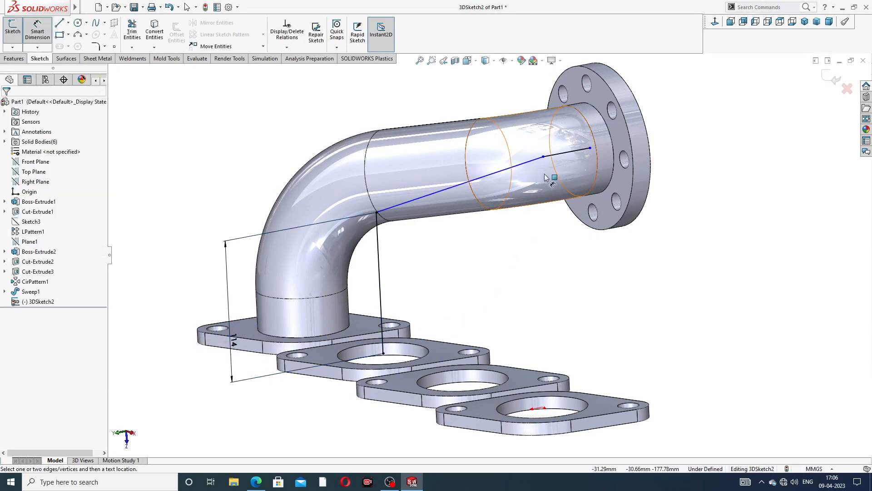
# Set the length of the second pipe's outlet line to 54 mm and leave dimensioning.
pyautogui.scroll(2, 554, 186)
pyautogui.scroll(-3, 554, 187)
pyautogui.click(522, 201)
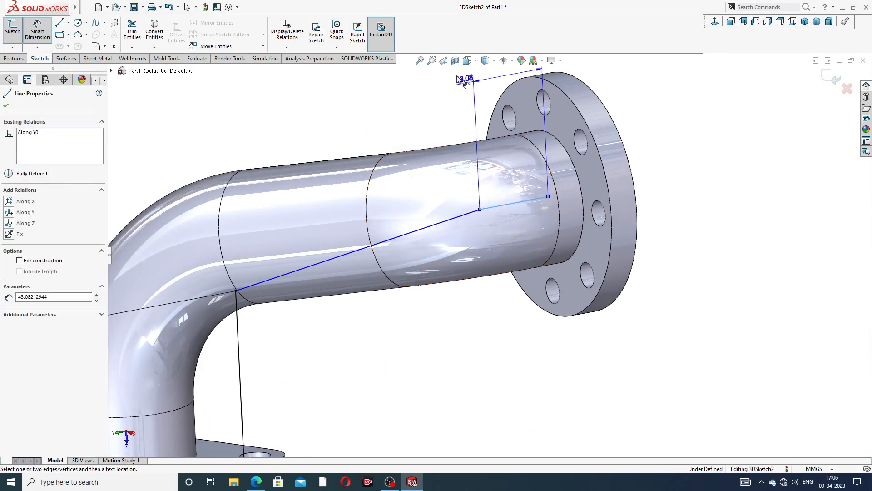
pyautogui.click(444, 125)
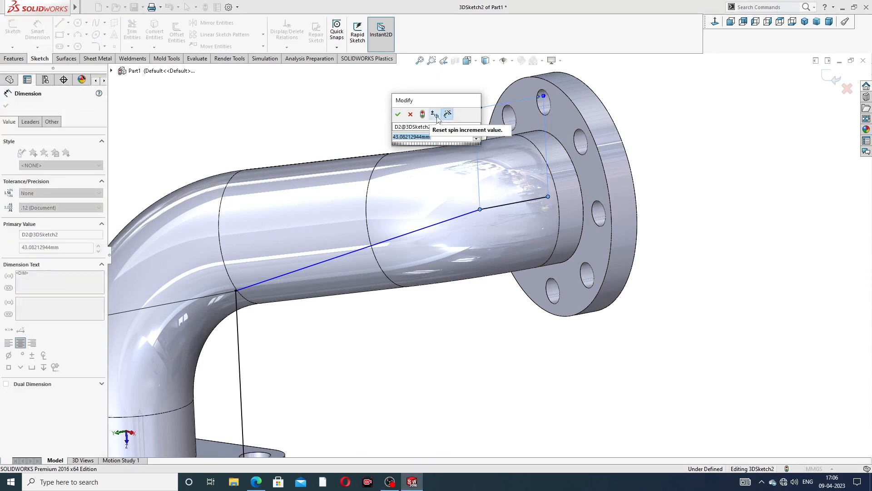
pyautogui.write('54')
pyautogui.press('Return')
pyautogui.click(695, 136)
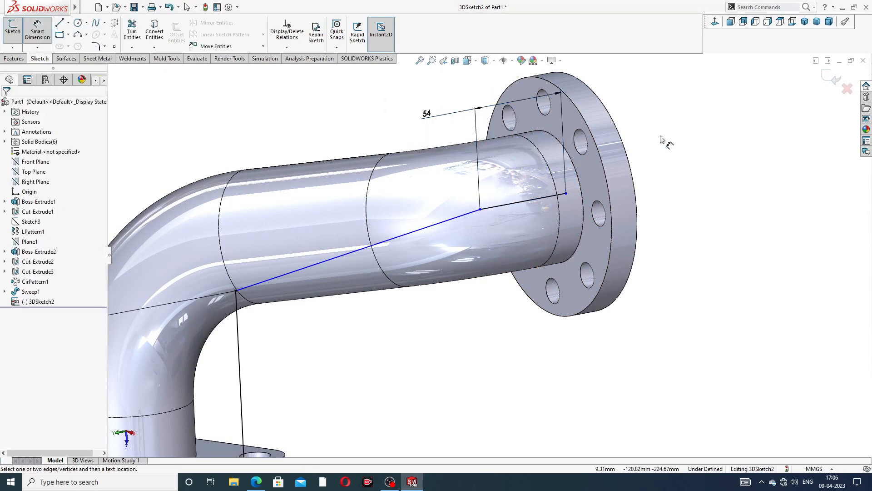
pyautogui.scroll(3, 663, 141)
pyautogui.rightClick(622, 151)
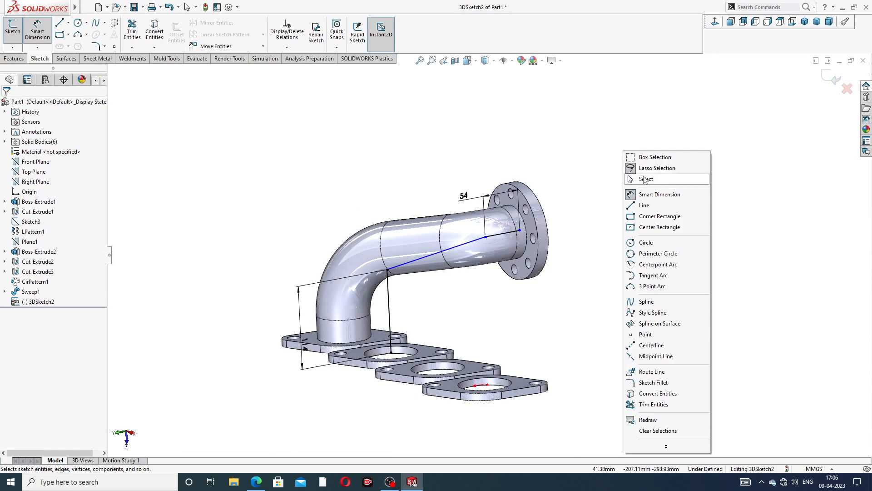
pyautogui.click(645, 179)
# Reposition the flange-side endpoint of the 54 mm line onto the outlet flange's bore centre so the sketch is fully defined.
pyautogui.scroll(-5, 531, 245)
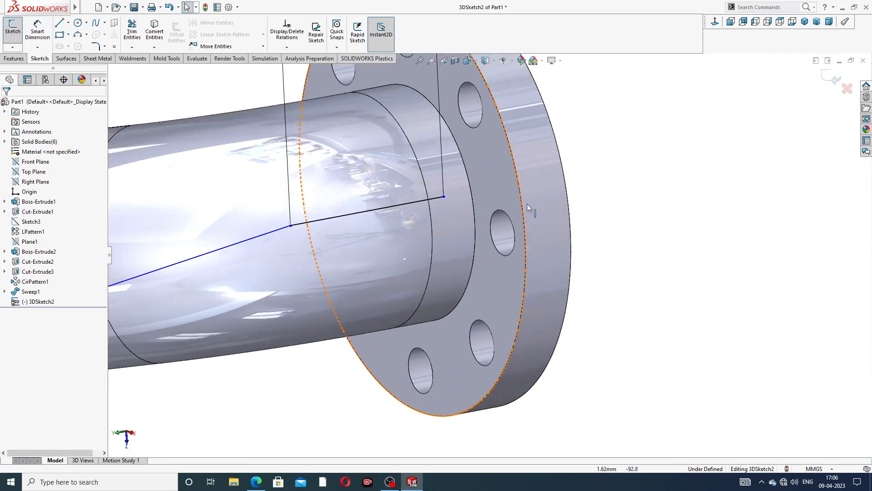
pyautogui.click(445, 197)
pyautogui.moveTo(447, 195); pyautogui.dragTo(413, 201)
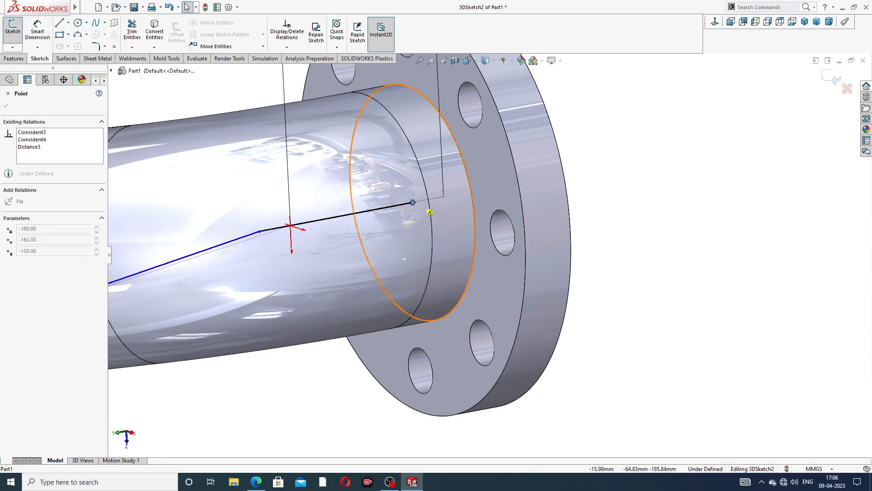
pyautogui.click(675, 159)
pyautogui.scroll(7, 467, 223)
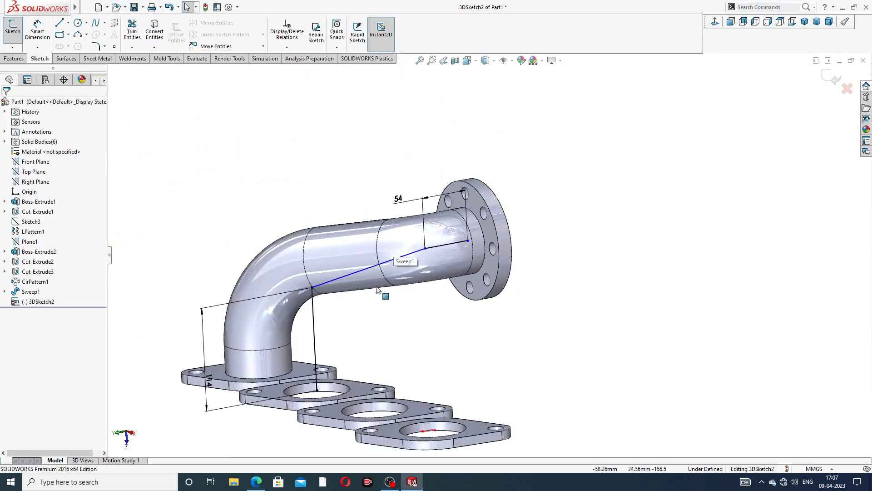
pyautogui.scroll(-4, 360, 294)
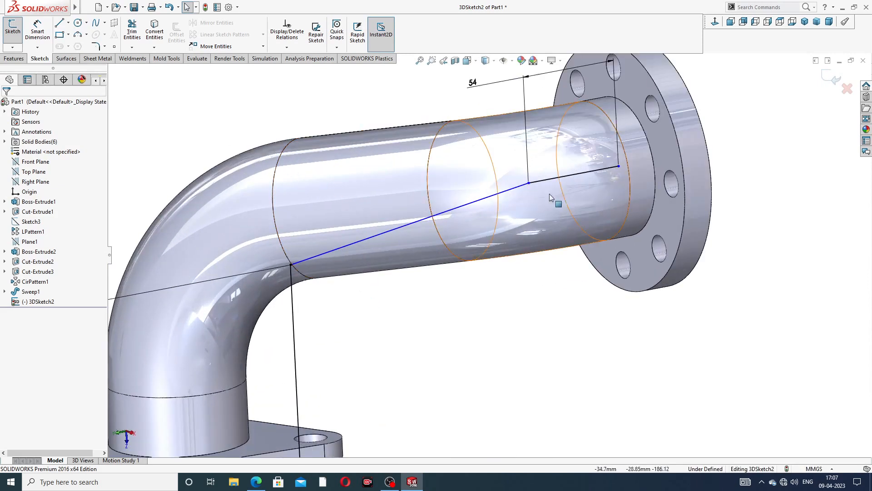
pyautogui.scroll(-3, 609, 163)
pyautogui.moveTo(631, 163)
pyautogui.mouseDown()
pyautogui.moveTo(690, 149)
pyautogui.moveTo(633, 162)
pyautogui.mouseUp()
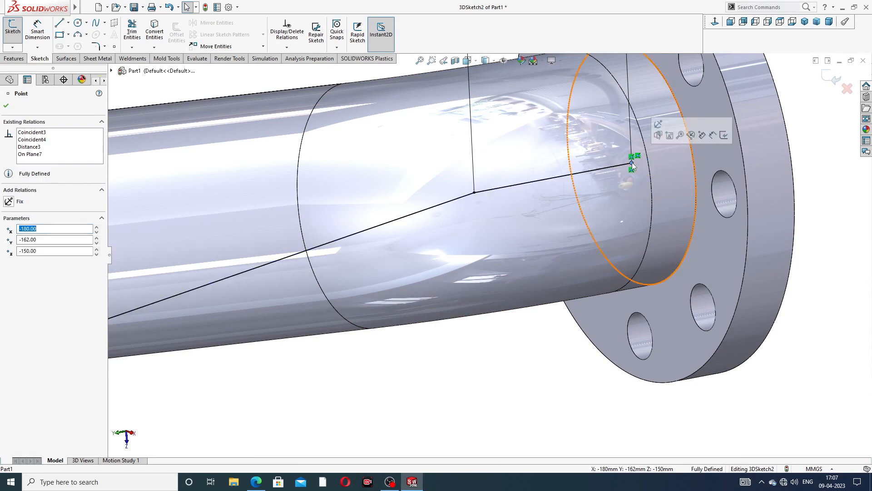
pyautogui.click(814, 151)
pyautogui.scroll(6, 503, 229)
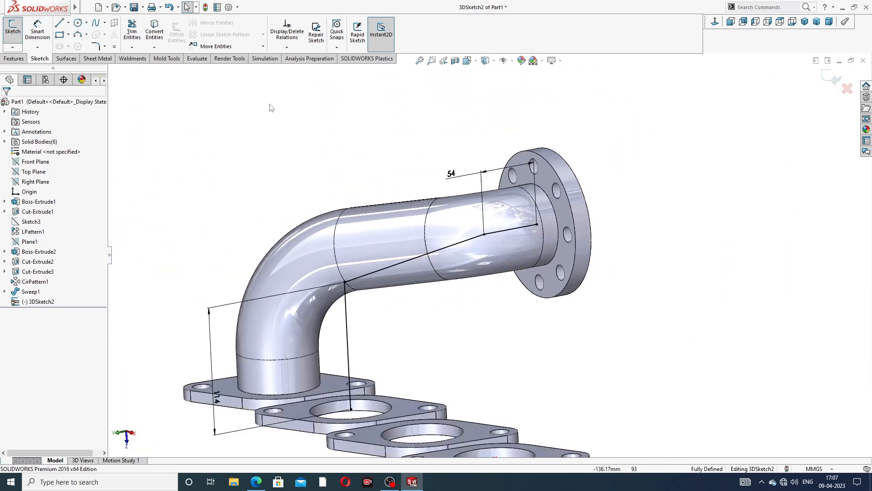
# Fillet the centreline's corner at the outlet line with 68 mm radius and the corner above the second end flange with 98 mm, and finish the 3D sketch.
pyautogui.click(96, 47)
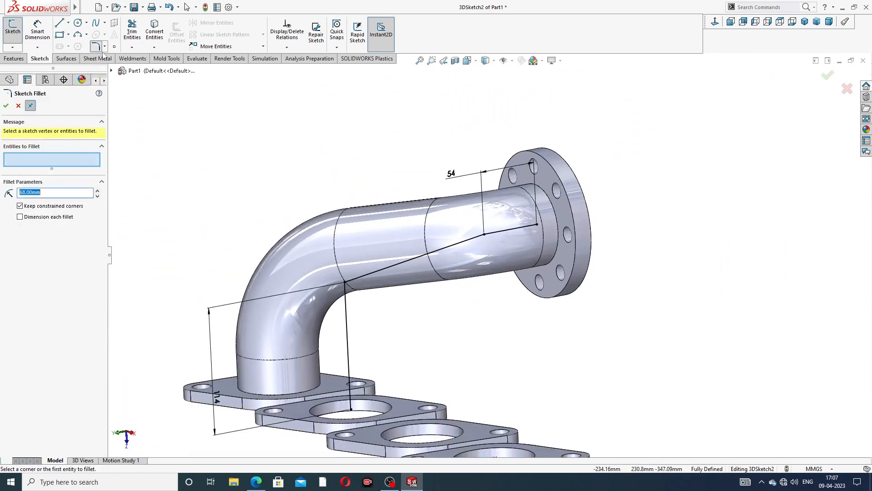
pyautogui.click(485, 235)
pyautogui.click(6, 107)
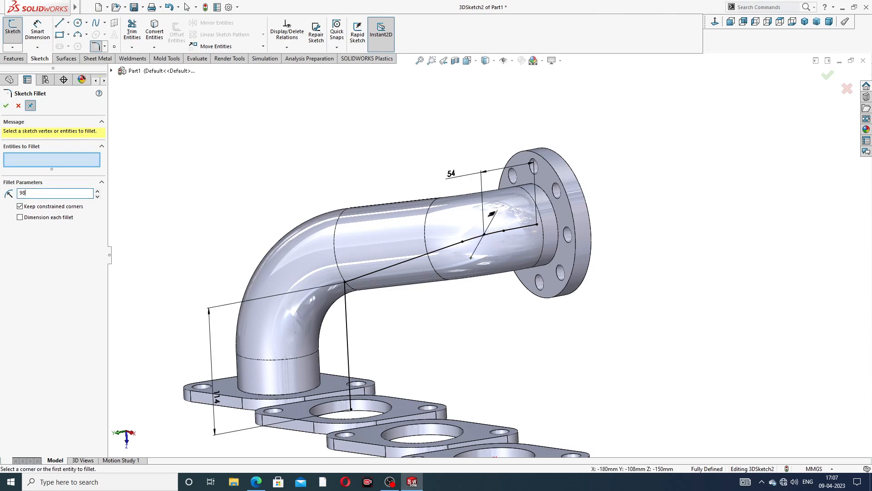
pyautogui.click(347, 284)
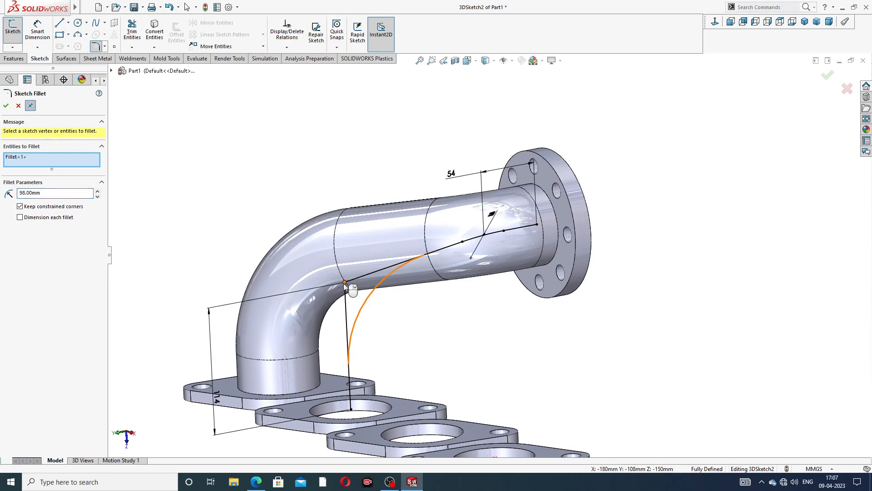
pyautogui.click(6, 106)
pyautogui.click(6, 106)
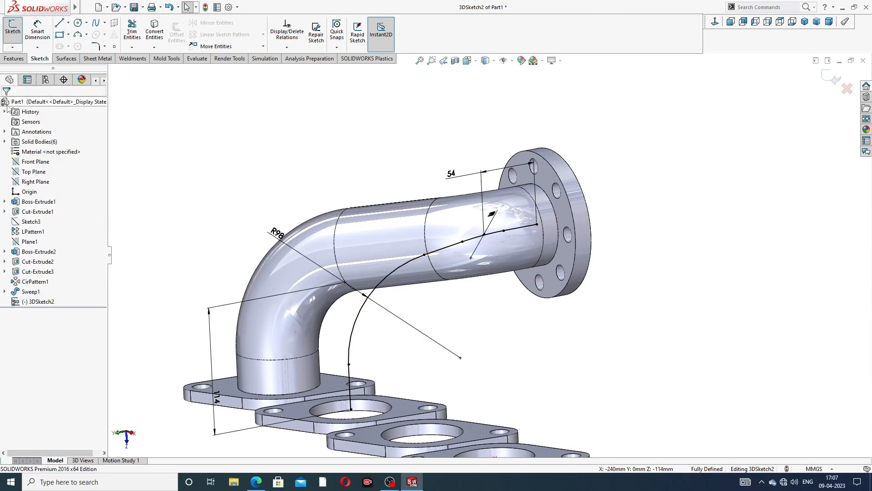
pyautogui.scroll(2, 426, 178)
pyautogui.moveTo(442, 211); pyautogui.dragTo(511, 216, button='middle')
pyautogui.scroll(-4, 511, 217)
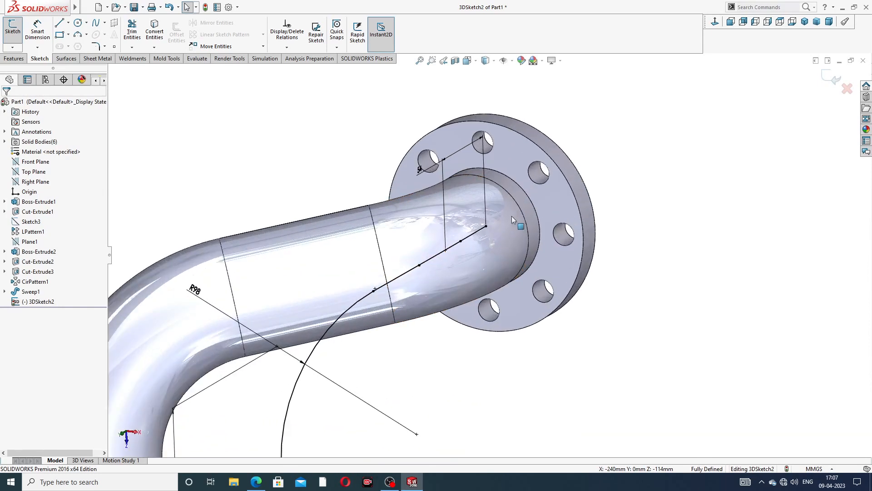
pyautogui.click(827, 76)
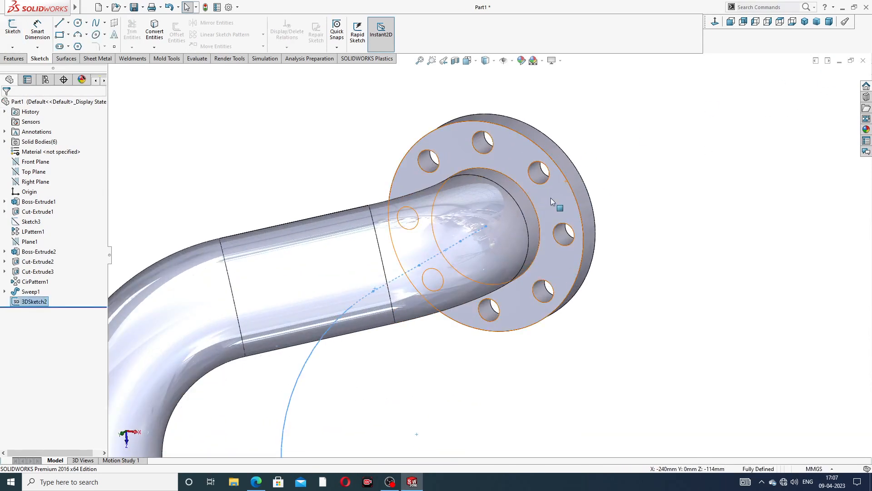
# Create a profile sketch on the outlet flange's pipe-side face by converting its circular bore edge.
pyautogui.click(551, 200)
pyautogui.click(587, 171)
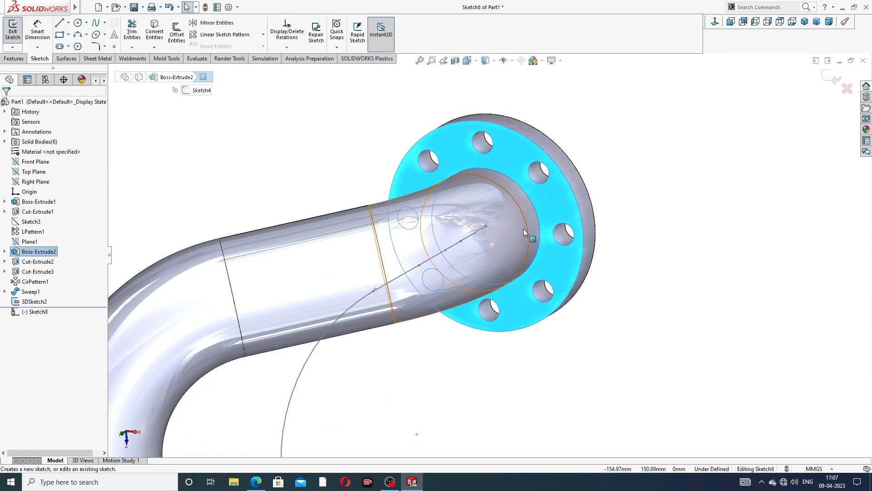
pyautogui.scroll(-5, 523, 228)
pyautogui.click(537, 197)
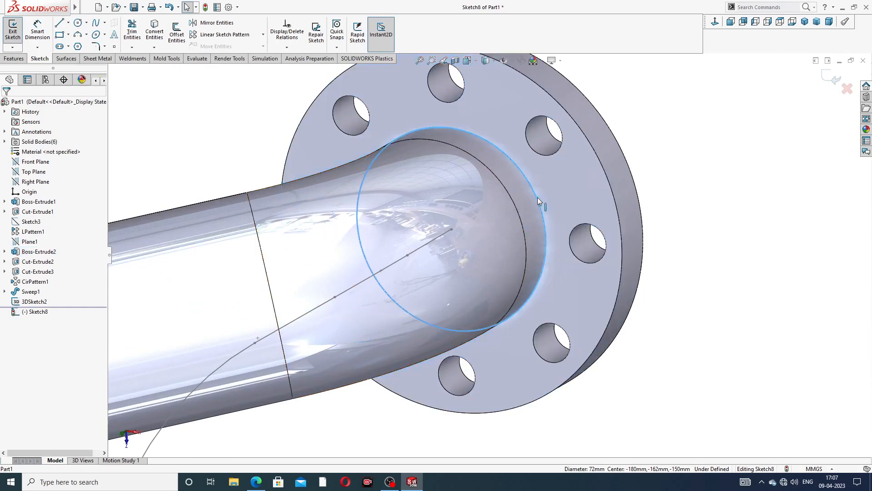
pyautogui.click(160, 38)
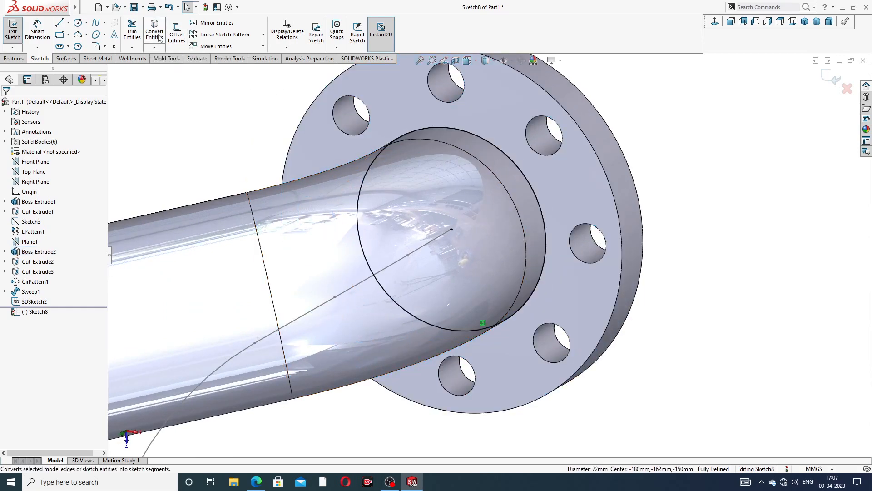
pyautogui.click(832, 78)
# Sweep the bore circle profile along the second pipe's 3D centreline to create a solid pipe.
pyautogui.moveTo(676, 152); pyautogui.dragTo(653, 86, button='middle')
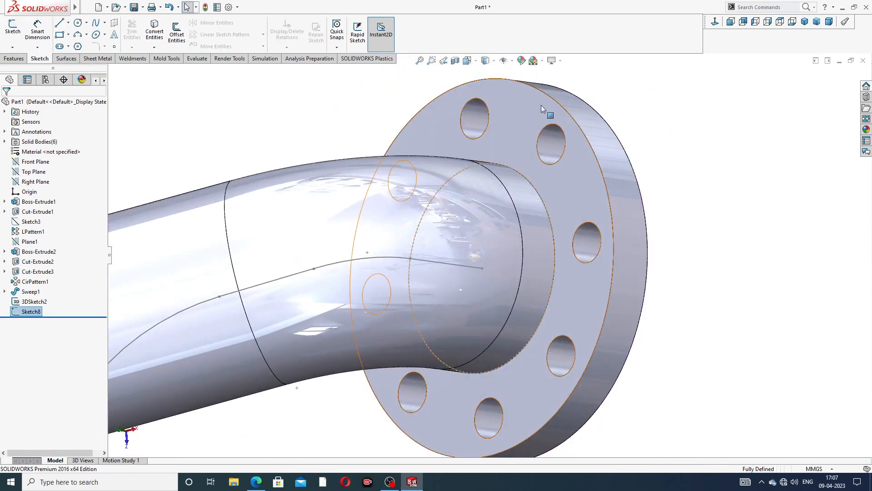
pyautogui.click(10, 58)
pyautogui.click(87, 23)
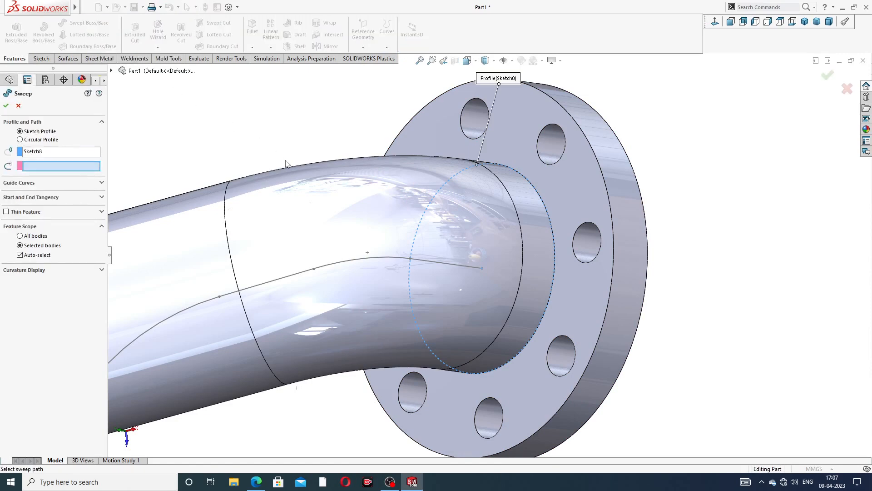
pyautogui.scroll(3, 453, 159)
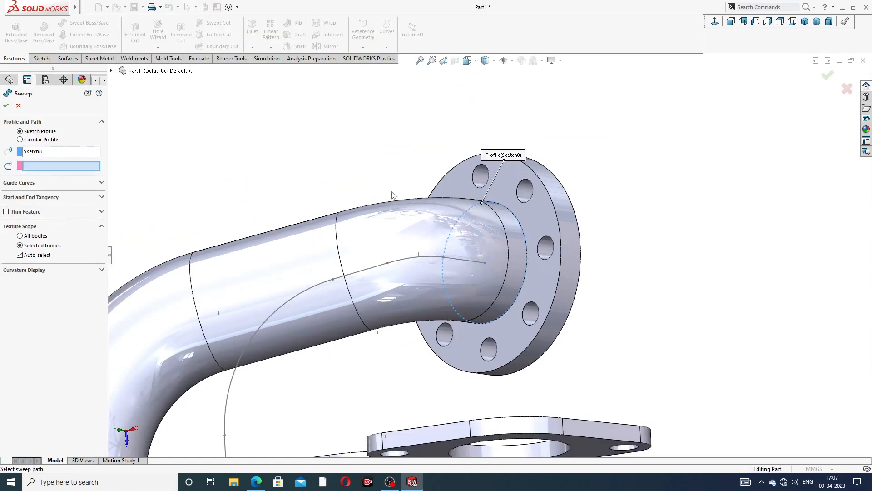
pyautogui.scroll(2, 393, 195)
pyautogui.moveTo(385, 253); pyautogui.dragTo(399, 351, button='middle')
pyautogui.click(357, 294)
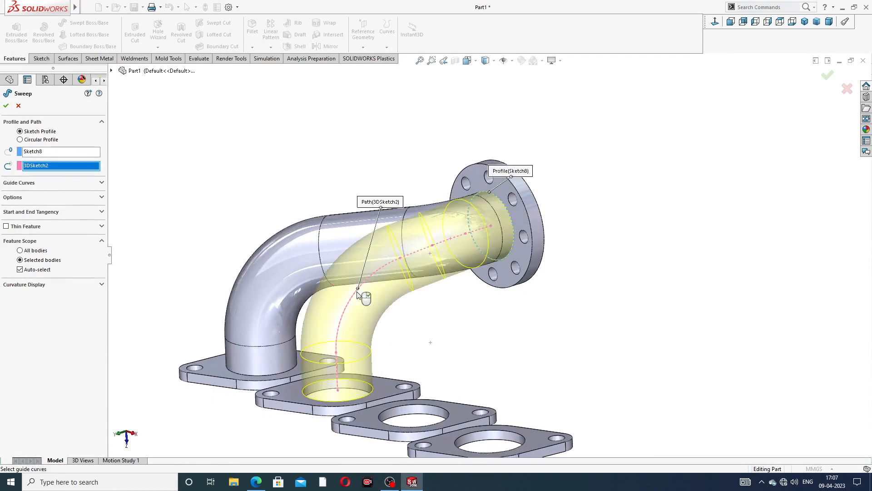
pyautogui.moveTo(441, 300); pyautogui.dragTo(463, 311, button='middle')
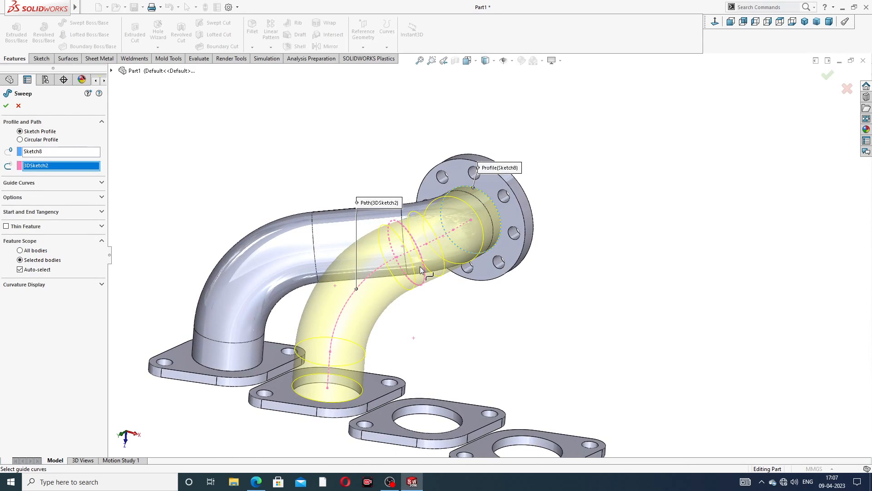
pyautogui.click(7, 106)
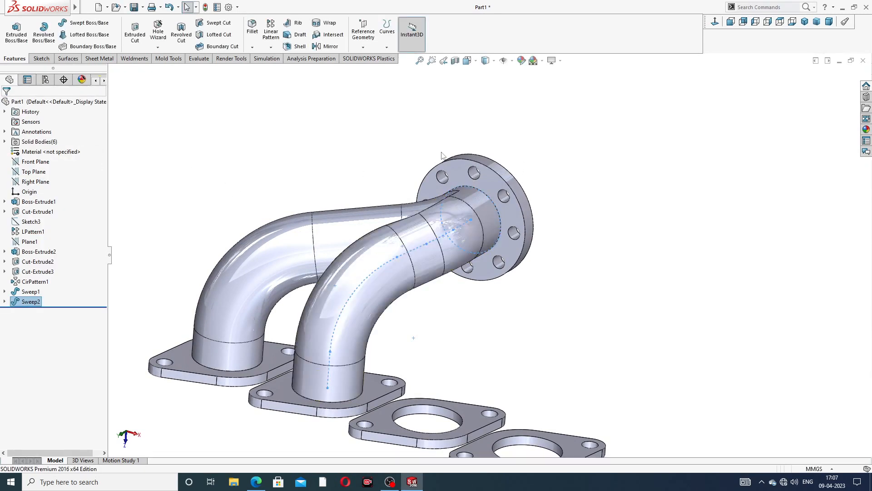
pyautogui.click(555, 166)
# Examine the two swept pipes and their junction at the outlet flange from several sides.
pyautogui.scroll(3, 543, 245)
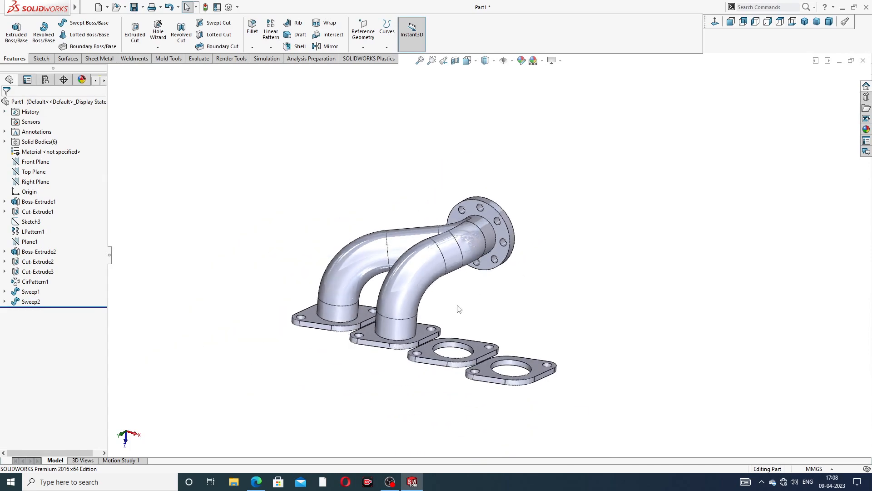
pyautogui.scroll(-3, 446, 313)
pyautogui.moveTo(480, 269); pyautogui.dragTo(472, 381, button='middle')
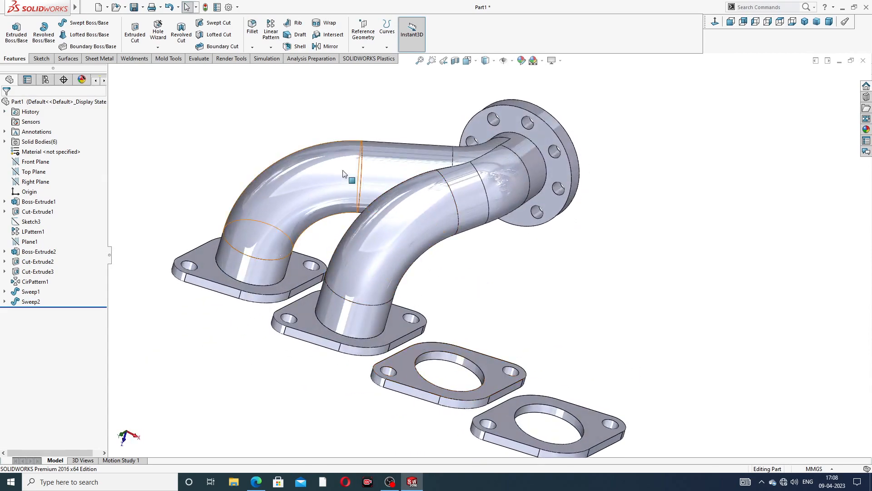
pyautogui.scroll(3, 503, 263)
pyautogui.moveTo(502, 263); pyautogui.dragTo(364, 214, button='middle')
pyautogui.scroll(-4, 522, 214)
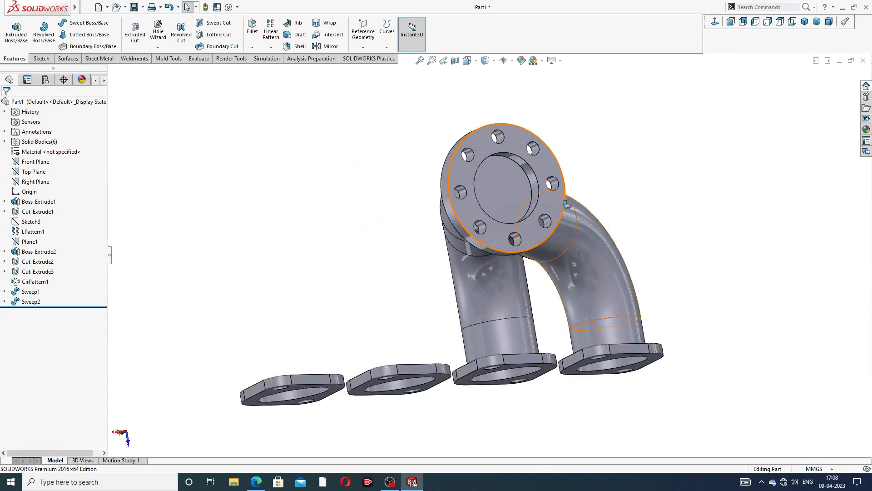
pyautogui.moveTo(522, 214); pyautogui.dragTo(517, 206, button='middle')
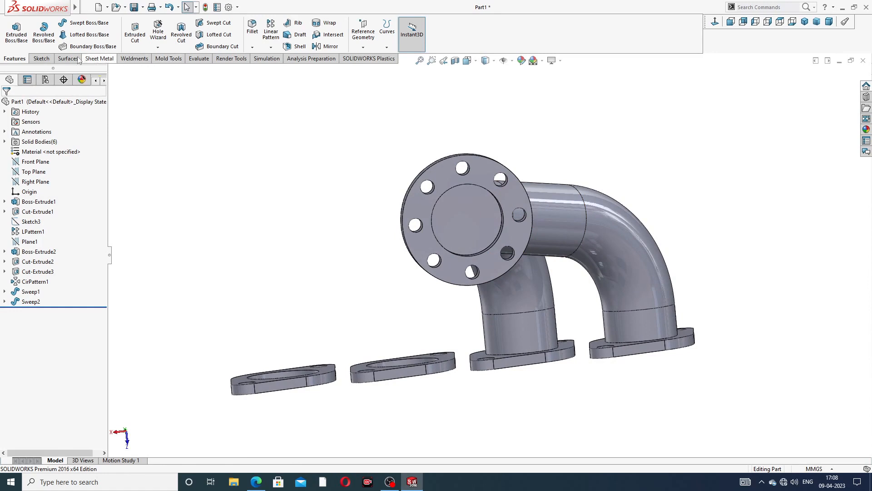
# In a new 3D sketch, draw a construction line about 112 mm long from the outlet flange's bore centre down along Z.
pyautogui.click(41, 58)
pyautogui.click(13, 47)
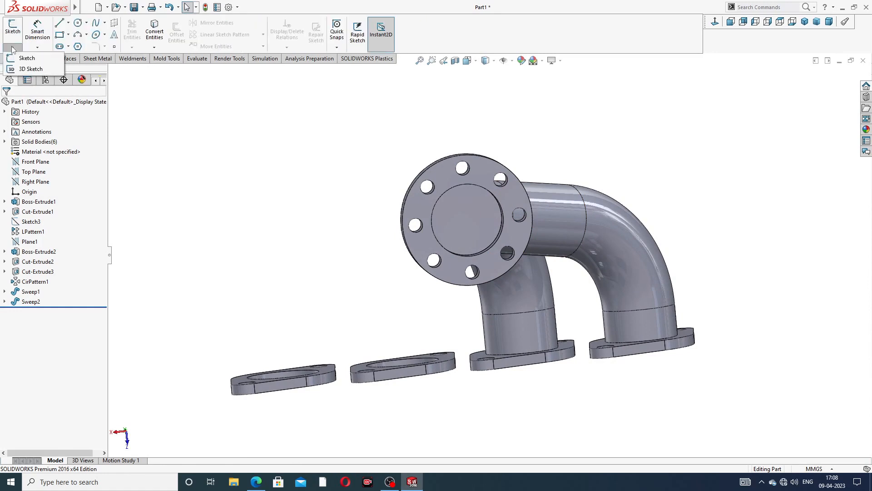
pyautogui.click(29, 69)
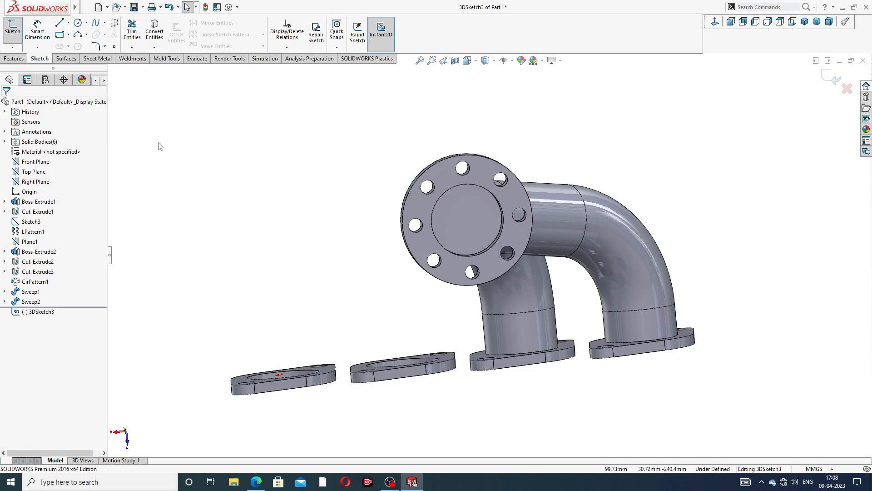
pyautogui.moveTo(472, 232); pyautogui.dragTo(514, 223, button='middle')
pyautogui.scroll(-3, 519, 226)
pyautogui.scroll(5, 508, 205)
pyautogui.scroll(-4, 522, 236)
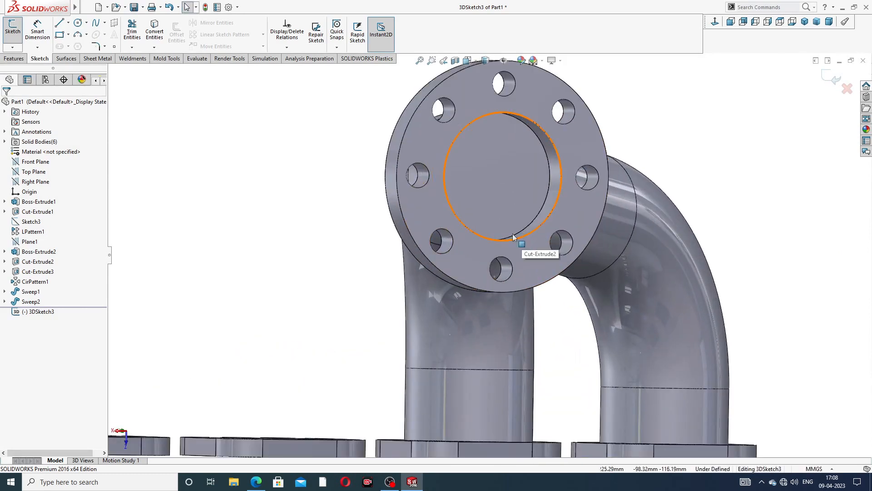
pyautogui.click(68, 23)
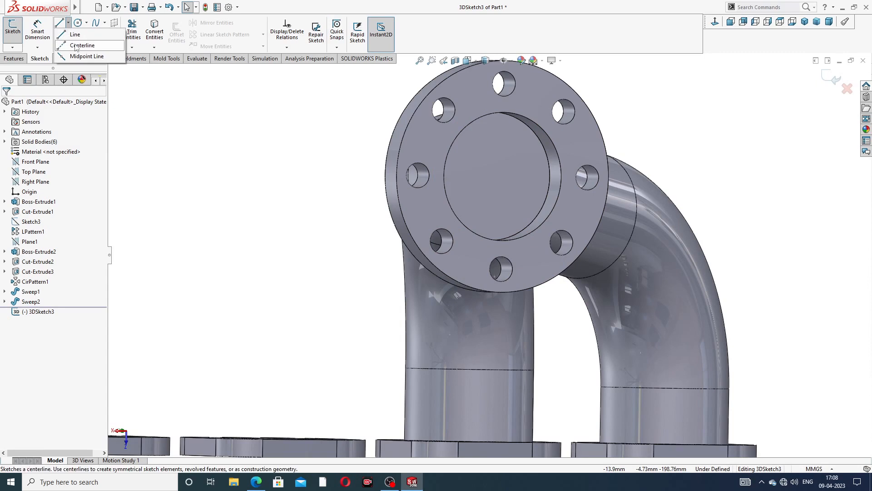
pyautogui.click(75, 44)
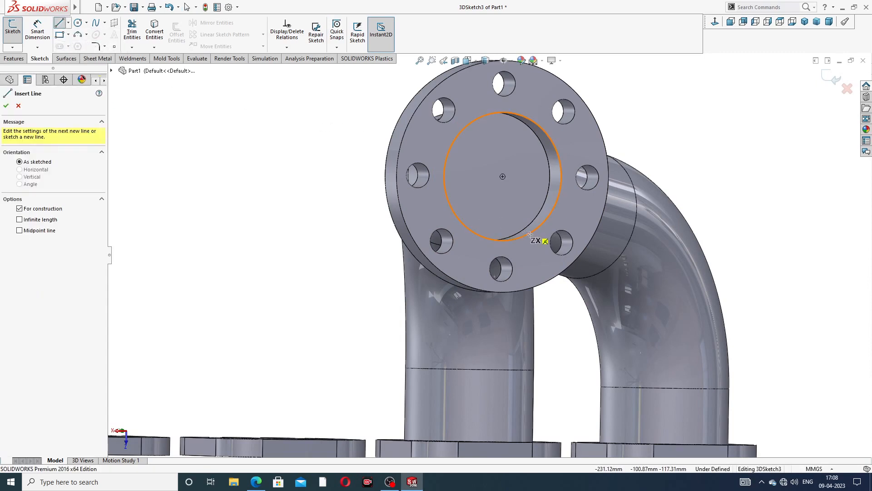
pyautogui.click(502, 176)
pyautogui.scroll(2, 502, 308)
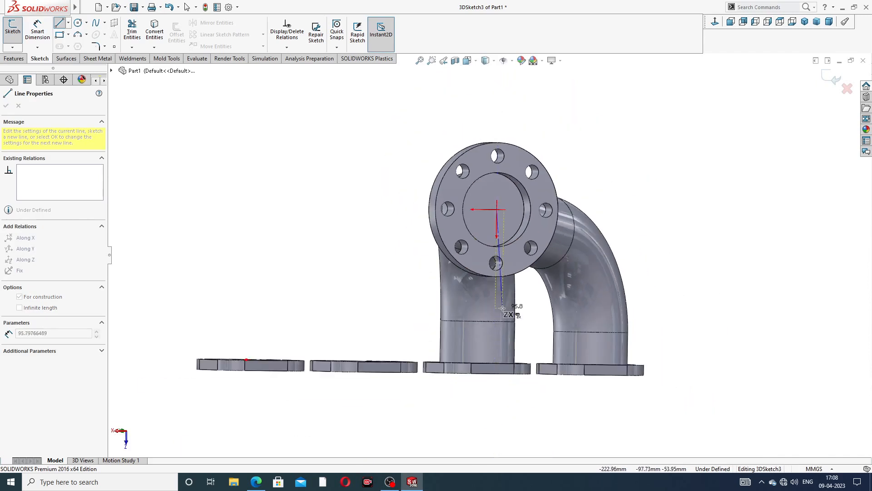
pyautogui.click(497, 324)
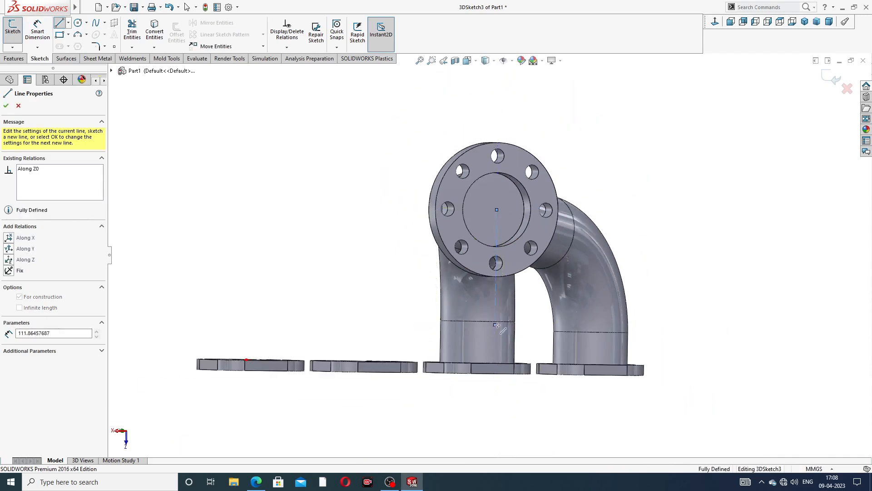
# Try to draw a horizontal construction line from the vertical line's lower end toward the pipes.
pyautogui.moveTo(505, 322); pyautogui.dragTo(564, 320, button='middle')
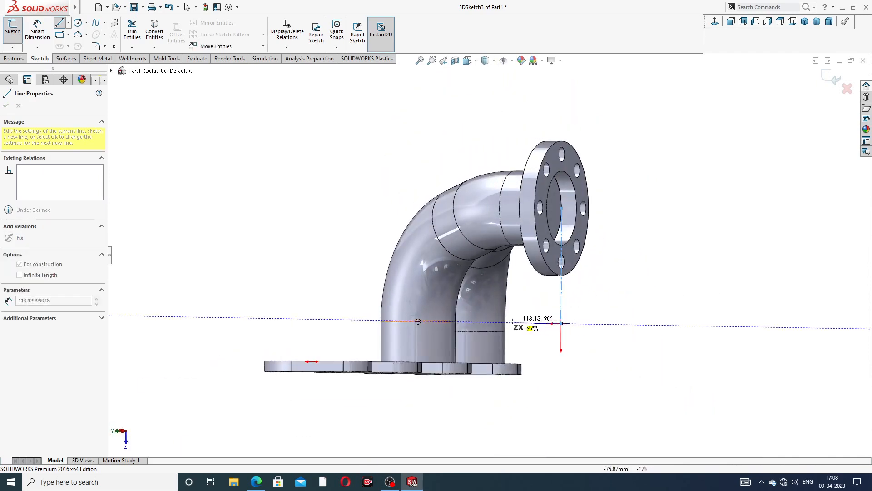
pyautogui.click(512, 323)
pyautogui.rightClick(601, 293)
pyautogui.click(618, 293)
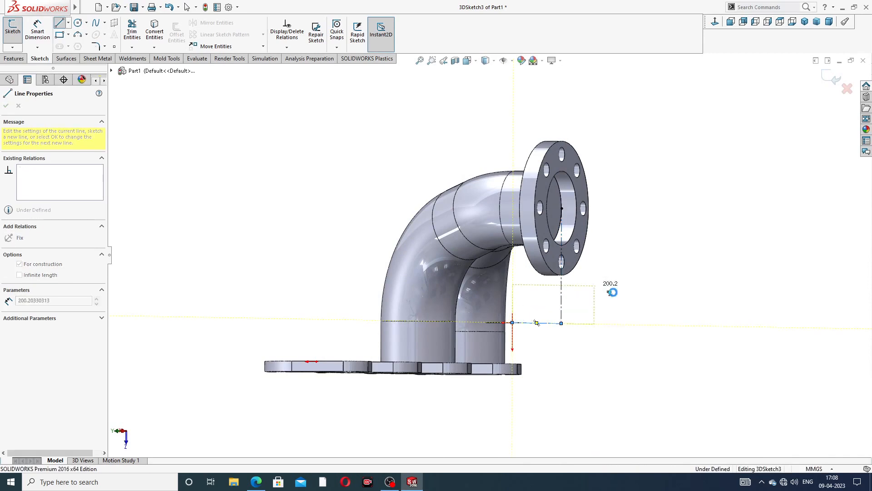
pyautogui.scroll(2, 594, 237)
pyautogui.moveTo(595, 243); pyautogui.dragTo(551, 295, button='middle')
pyautogui.click(535, 302)
pyautogui.press('Escape')
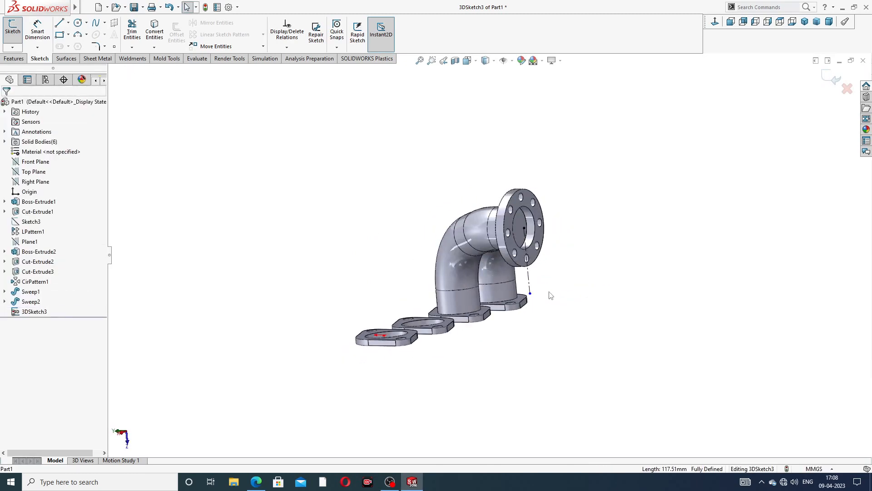
pyautogui.click(68, 23)
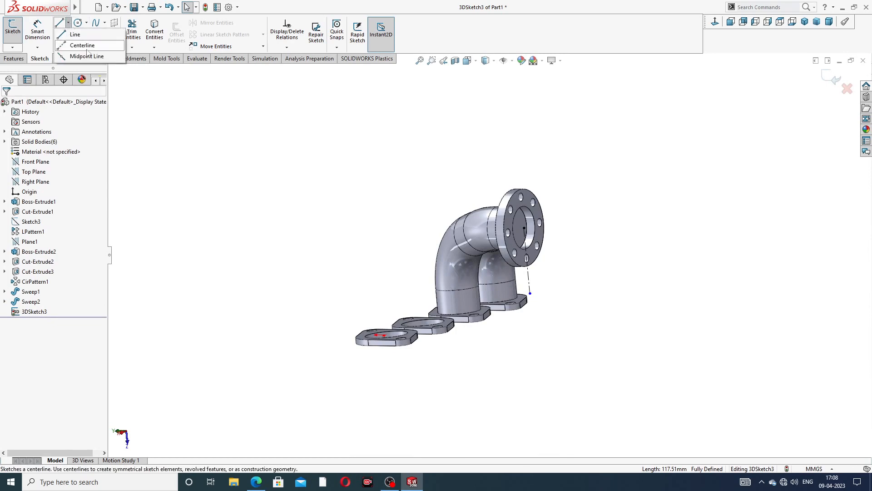
pyautogui.click(86, 42)
pyautogui.click(530, 294)
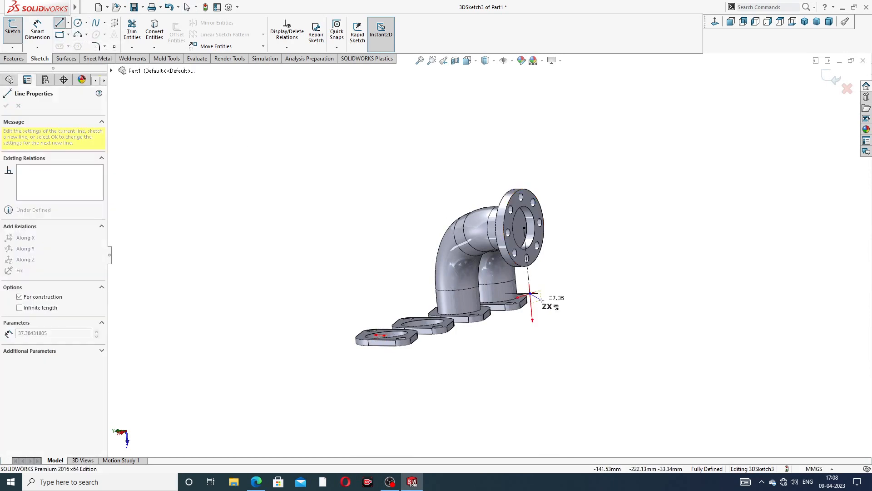
pyautogui.moveTo(540, 299)
pyautogui.mouseDown(button='middle')
pyautogui.moveTo(553, 304)
pyautogui.moveTo(520, 299)
pyautogui.moveTo(540, 300)
pyautogui.mouseUp(button='middle')
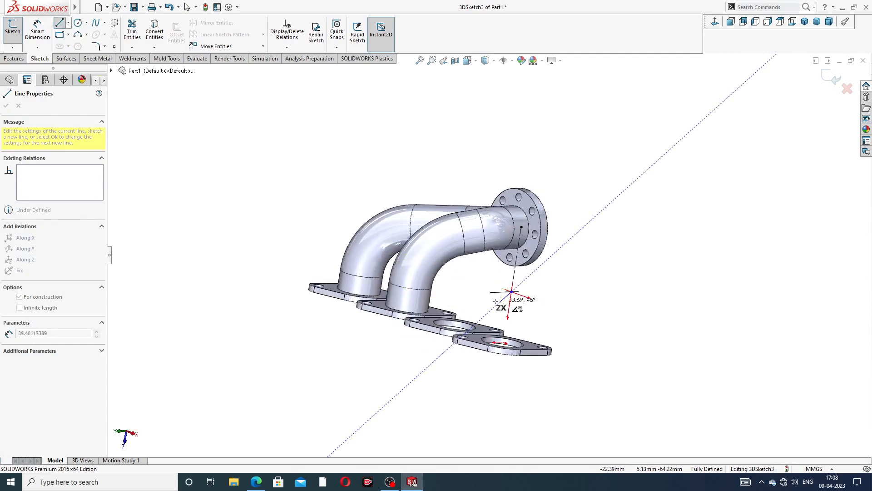
pyautogui.press('Tab')
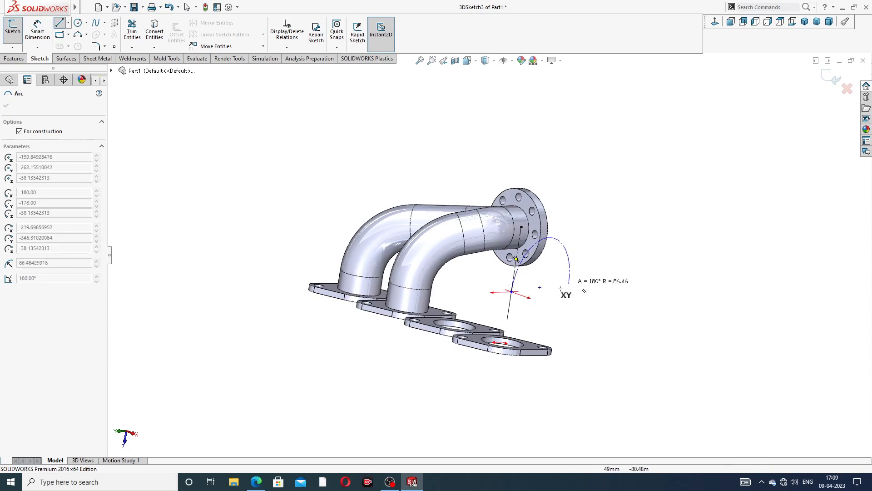
pyautogui.scroll(-8, 508, 290)
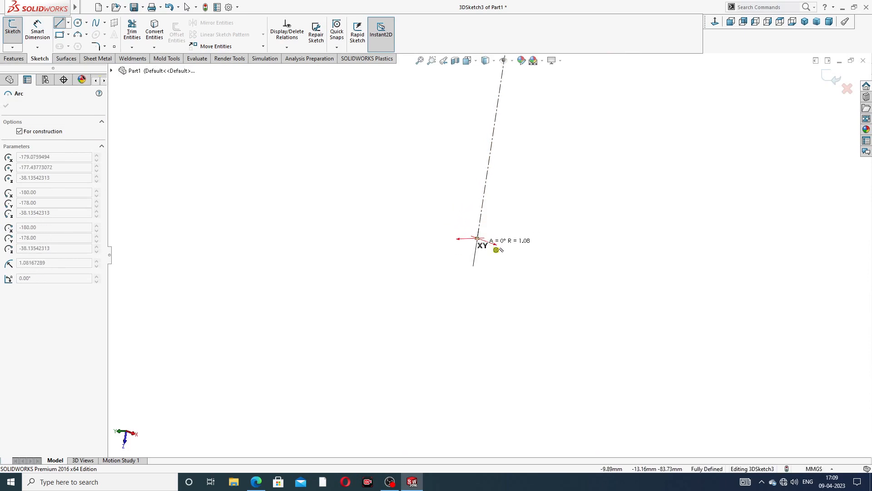
pyautogui.press('Escape')
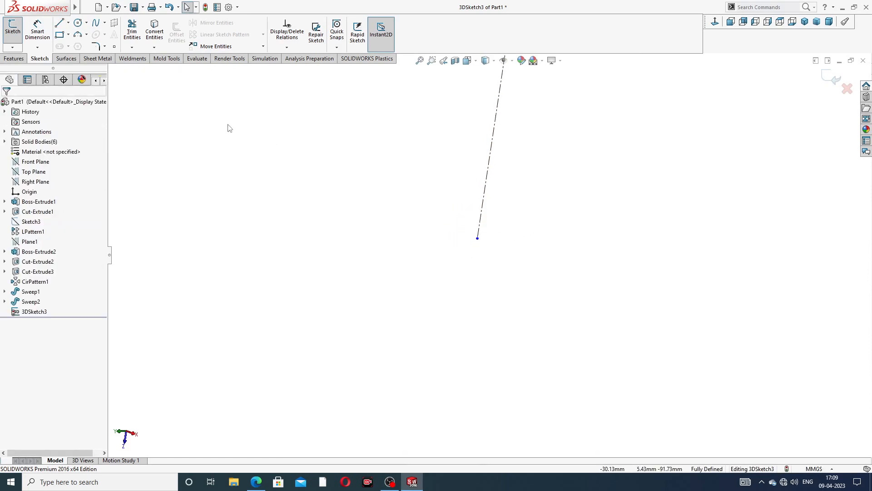
# Draw a short construction line in the XY plane from the vertical line's lower end toward the pipes, and finish the 3D sketch.
pyautogui.click(68, 22)
pyautogui.click(83, 45)
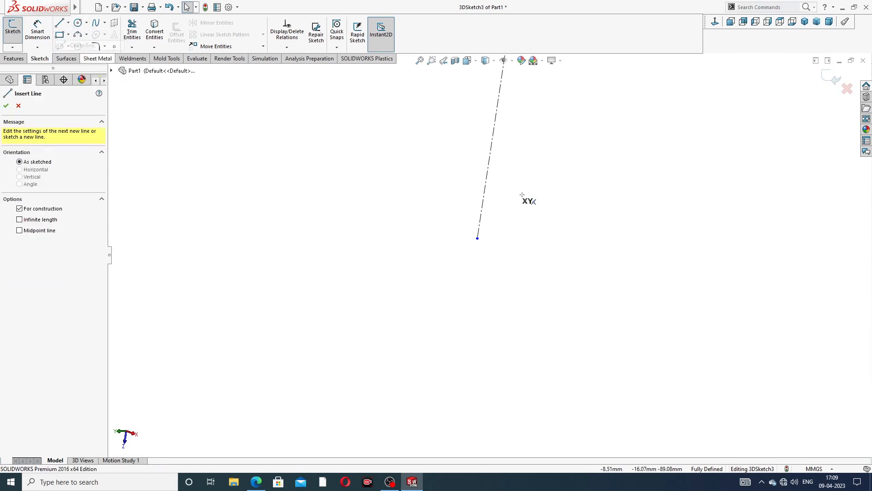
pyautogui.click(477, 238)
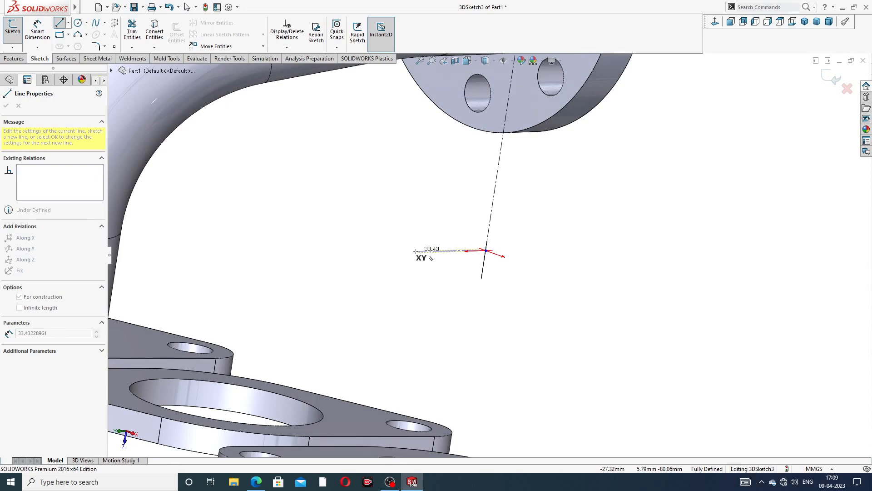
pyautogui.press('Left')
pyautogui.press('Left')
pyautogui.press('Left')
pyautogui.press('Left')
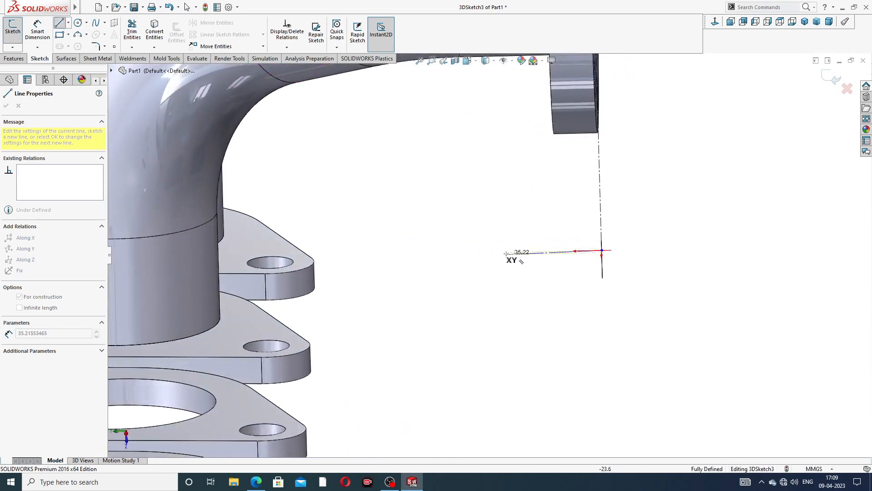
pyautogui.click(500, 252)
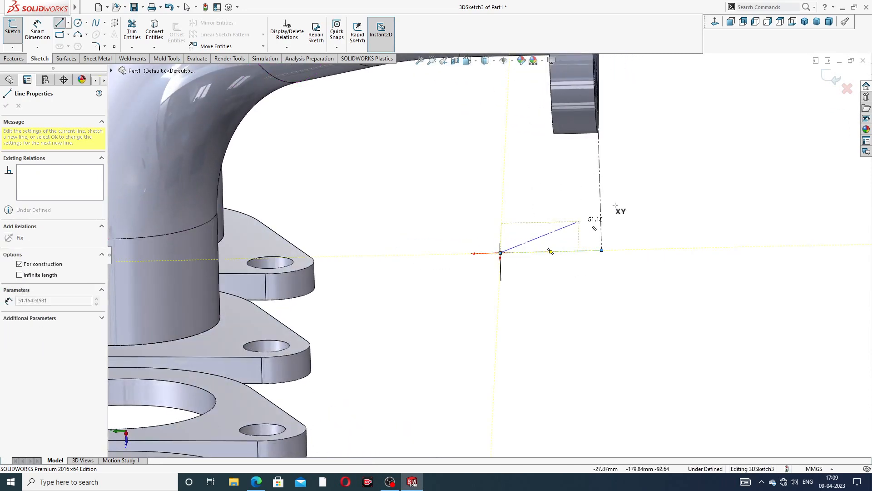
pyautogui.rightClick(663, 185)
pyautogui.click(671, 191)
pyautogui.moveTo(660, 214); pyautogui.dragTo(531, 263, button='middle')
pyautogui.scroll(4, 550, 228)
pyautogui.scroll(-4, 548, 229)
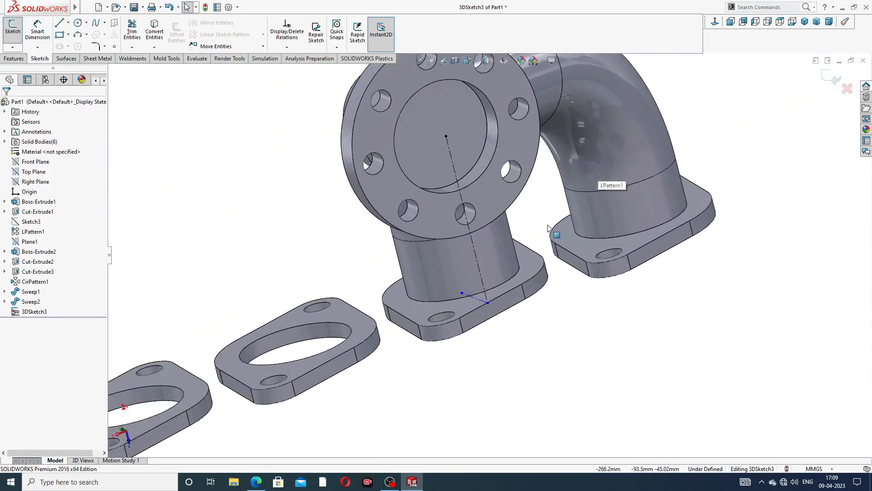
pyautogui.moveTo(549, 229); pyautogui.dragTo(645, 189, button='middle')
pyautogui.scroll(4, 788, 179)
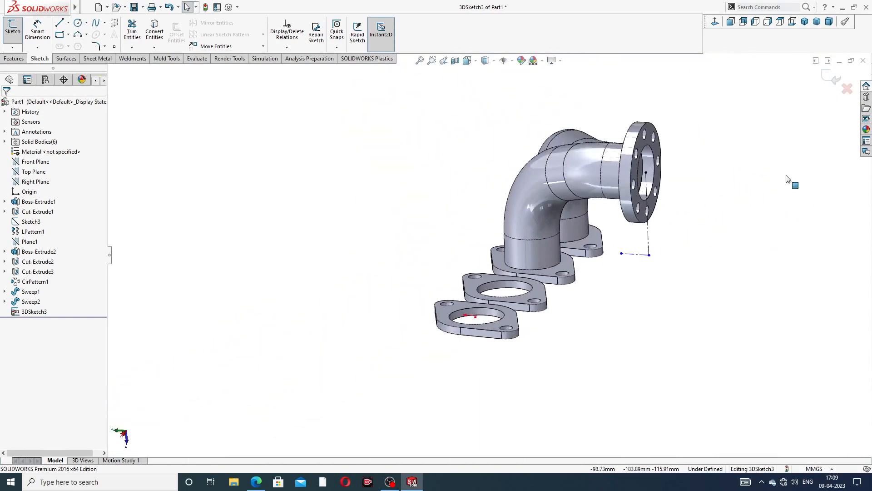
pyautogui.scroll(-2, 670, 199)
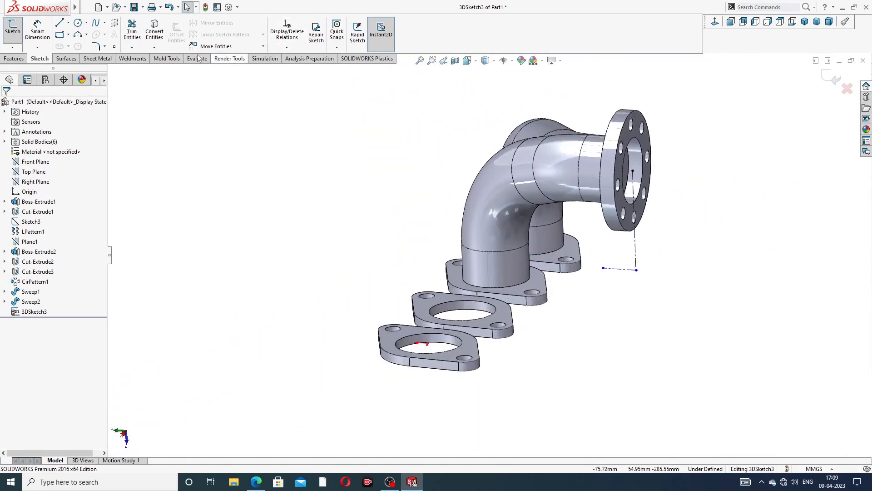
pyautogui.click(831, 78)
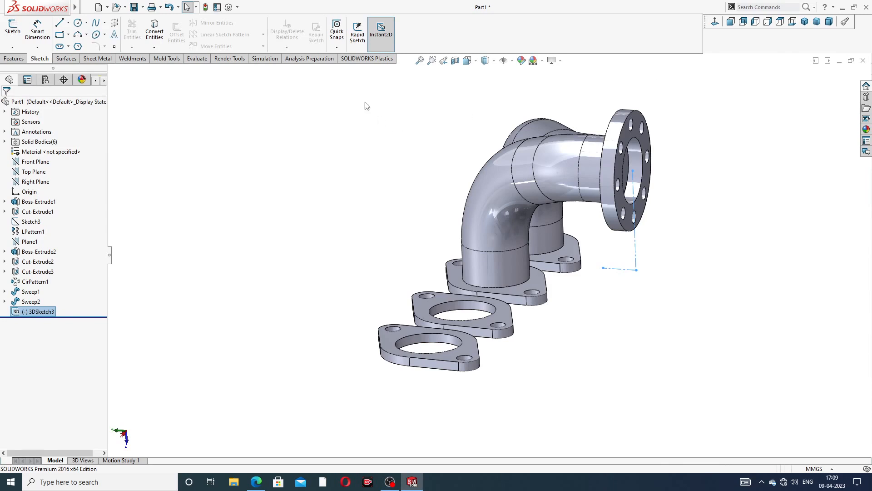
# Create a reference plane coincident with the two construction lines of the 3D sketch.
pyautogui.click(14, 58)
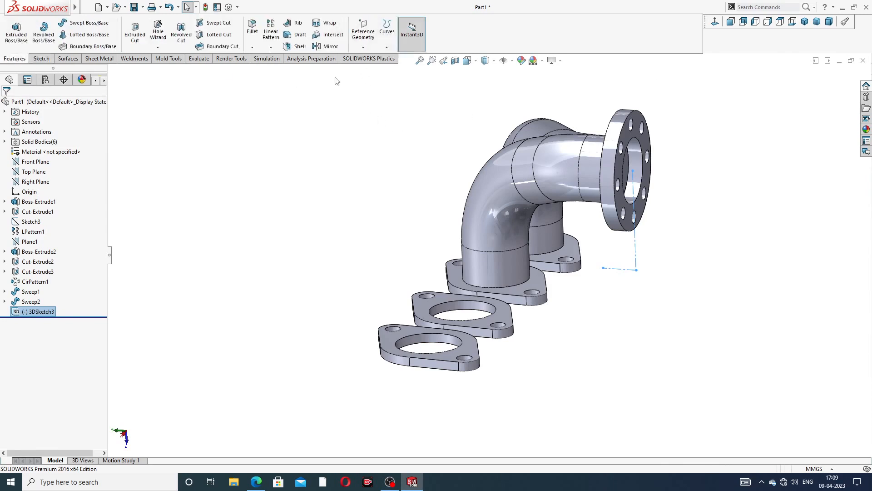
pyautogui.click(364, 32)
pyautogui.click(372, 58)
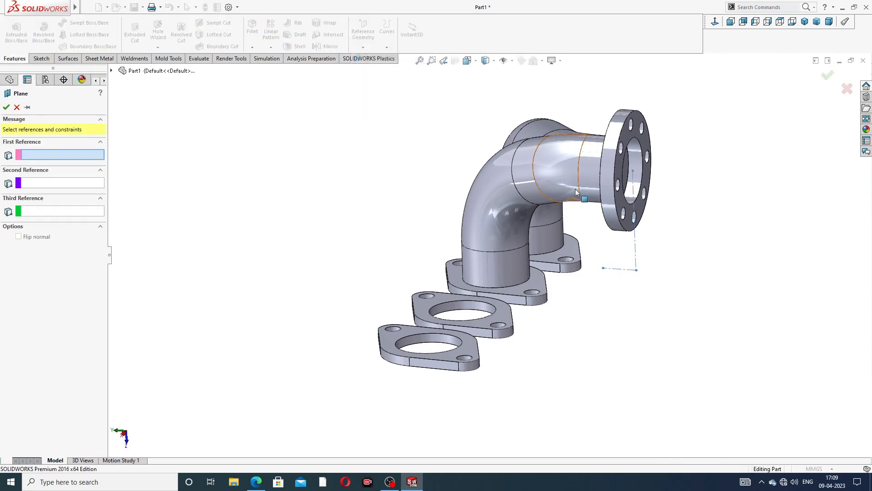
pyautogui.scroll(-3, 604, 186)
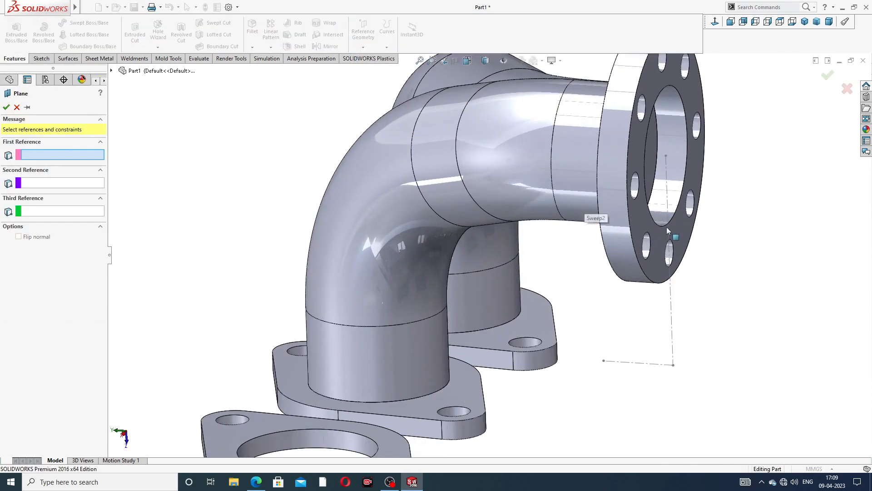
pyautogui.click(671, 290)
pyautogui.click(639, 365)
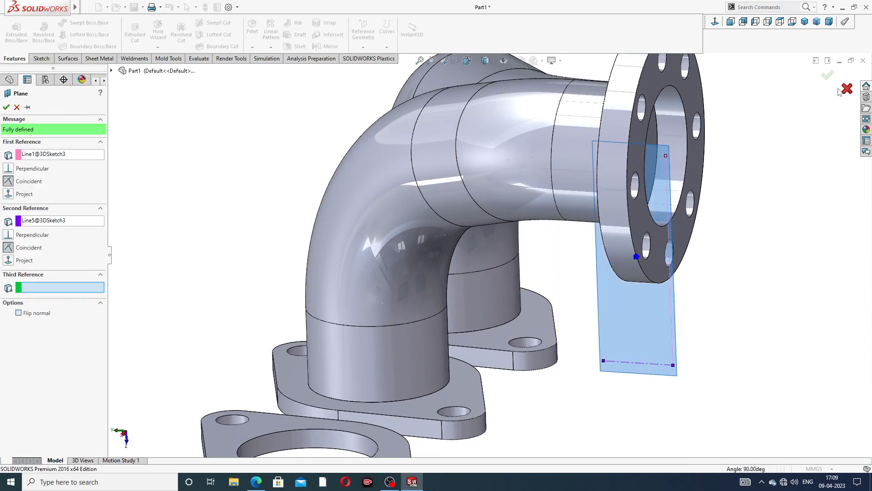
pyautogui.click(828, 75)
pyautogui.scroll(3, 767, 175)
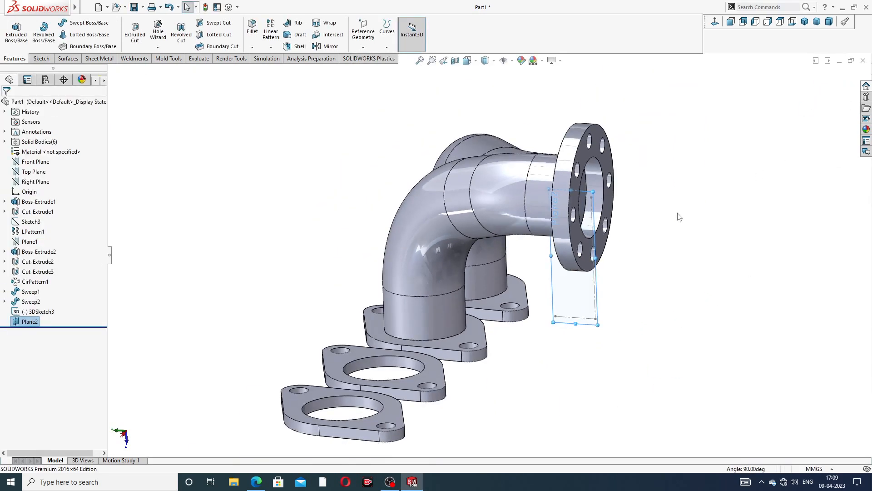
# Mirror both swept pipes about the new reference plane through the outlet flange's centre.
pyautogui.moveTo(710, 201)
pyautogui.mouseDown(button='middle')
pyautogui.moveTo(731, 171)
pyautogui.moveTo(720, 188)
pyautogui.mouseUp(button='middle')
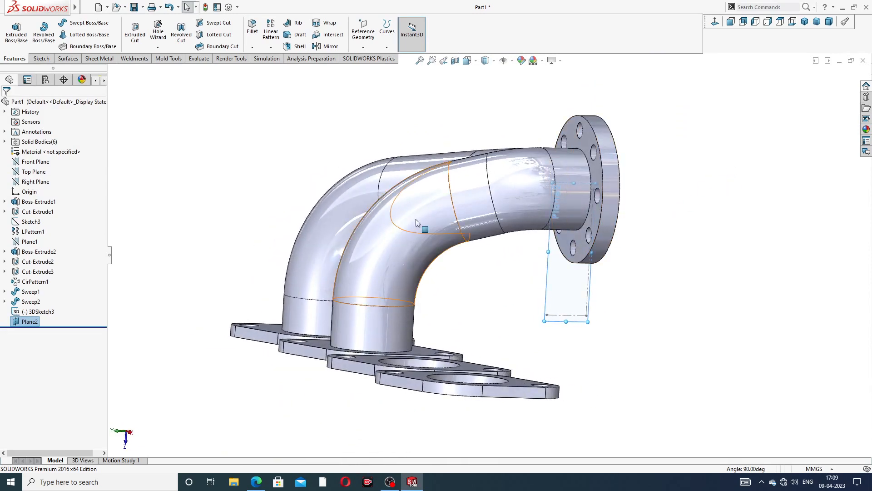
pyautogui.click(327, 46)
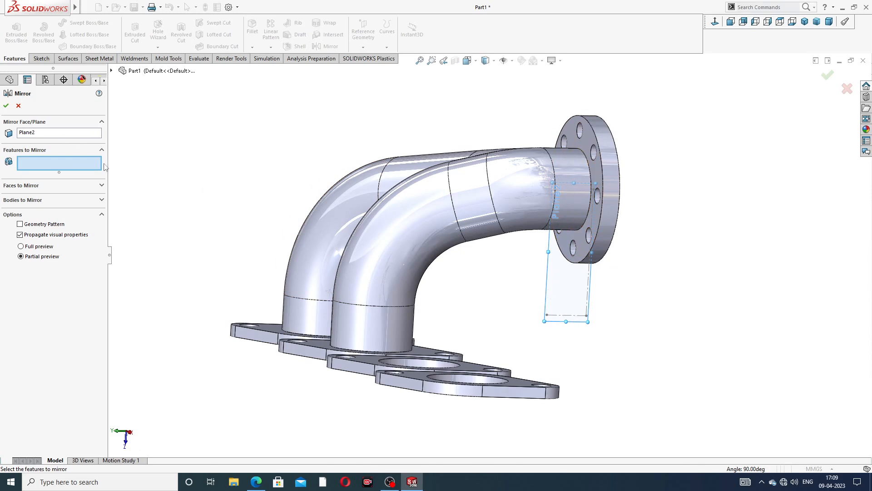
pyautogui.click(112, 71)
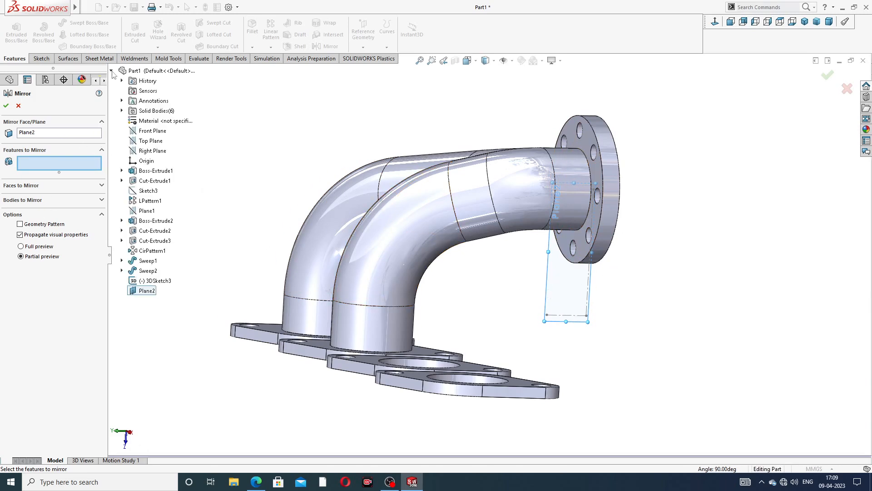
pyautogui.click(149, 262)
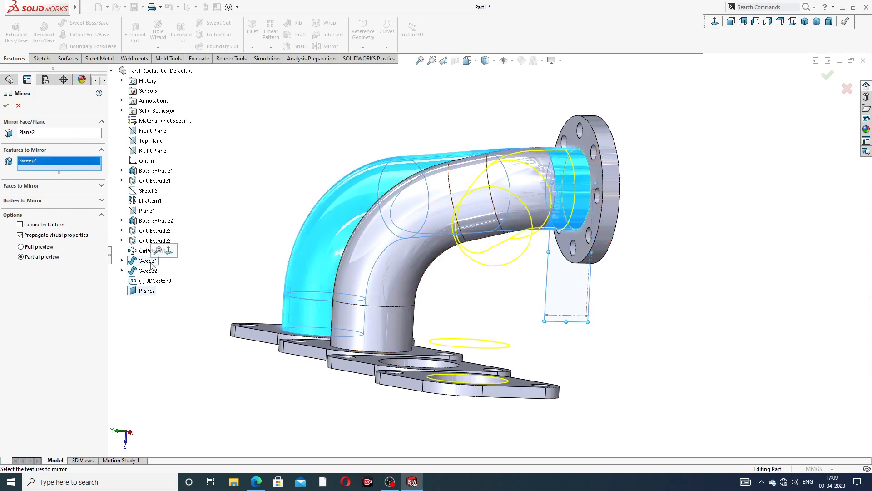
pyautogui.click(150, 271)
pyautogui.moveTo(275, 277); pyautogui.dragTo(462, 299, button='middle')
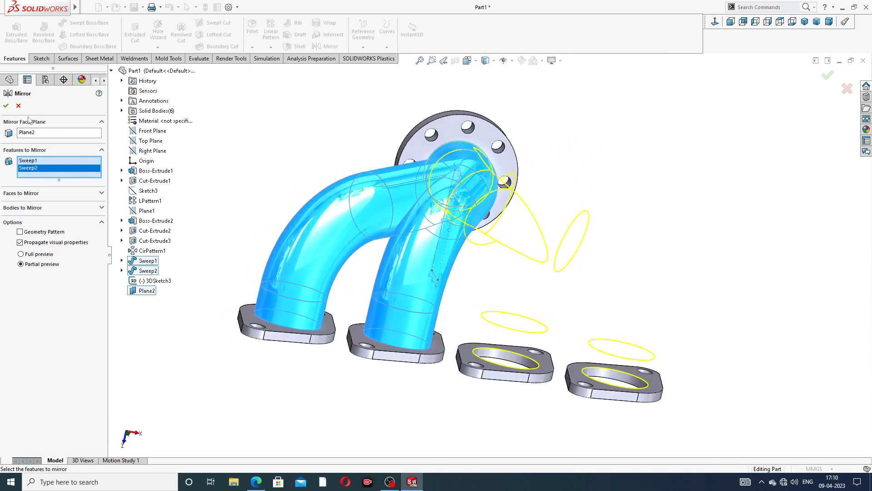
pyautogui.press('Return')
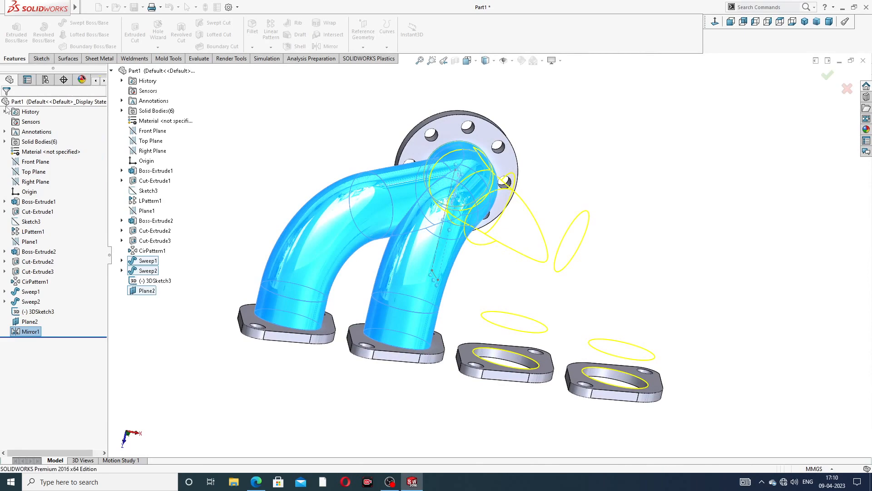
# Hide the mirror reference plane and the construction-line 3D sketch beside the outlet flange.
pyautogui.moveTo(581, 183); pyautogui.dragTo(447, 232, button='middle')
pyautogui.scroll(-6, 531, 260)
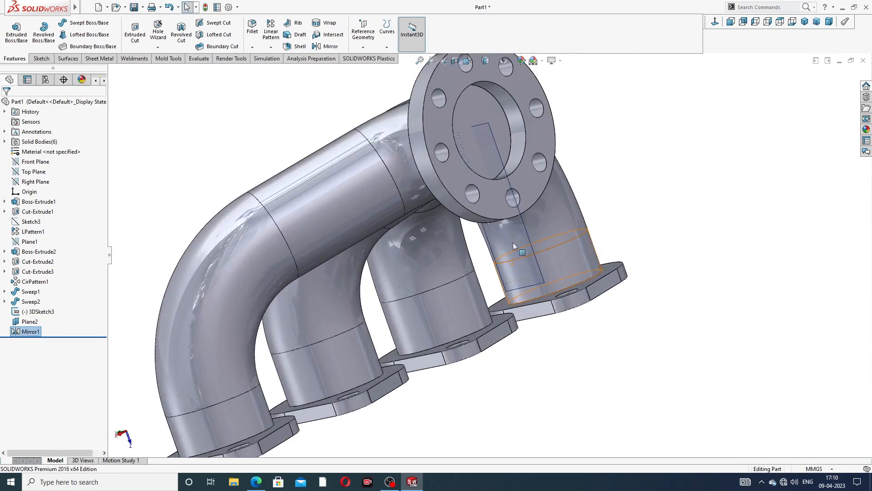
pyautogui.moveTo(518, 231); pyautogui.dragTo(537, 212, button='middle')
pyautogui.scroll(10, 613, 224)
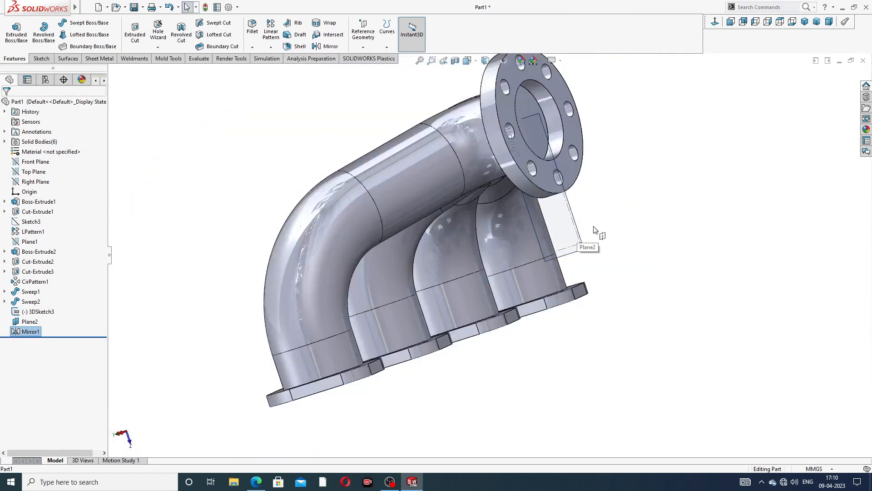
pyautogui.click(574, 227)
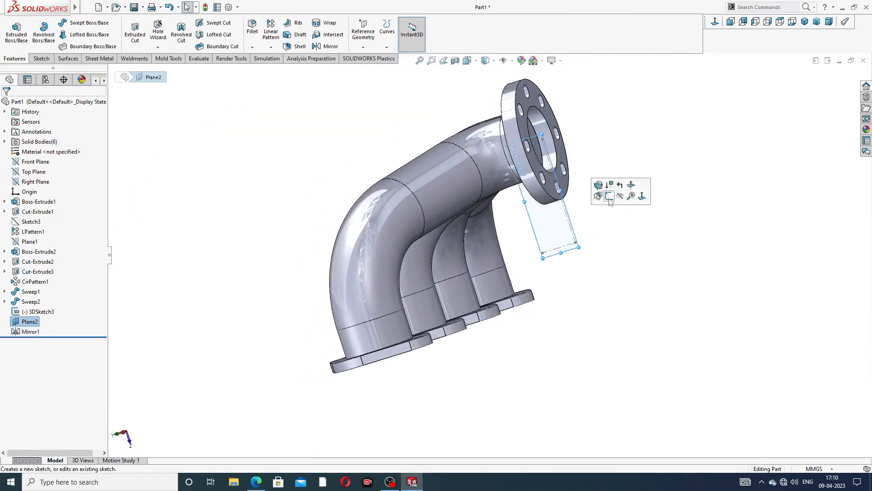
pyautogui.scroll(-5, 561, 227)
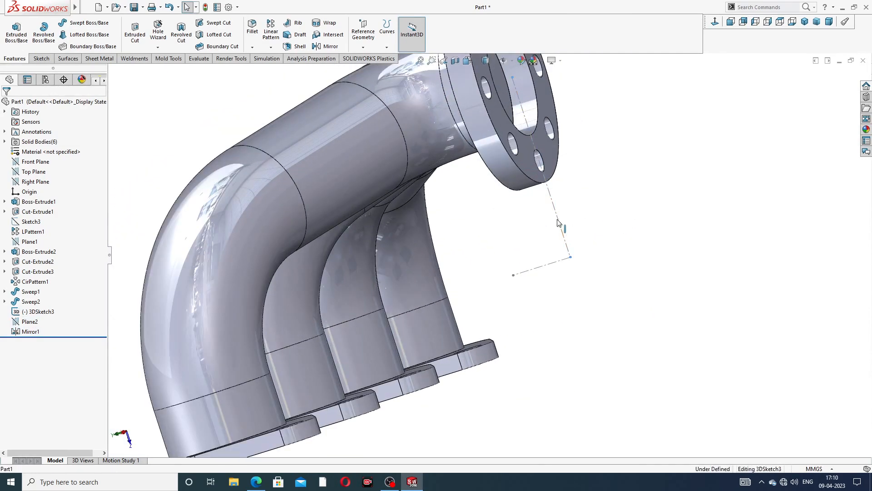
pyautogui.click(560, 228)
pyautogui.click(594, 193)
pyautogui.scroll(3, 586, 191)
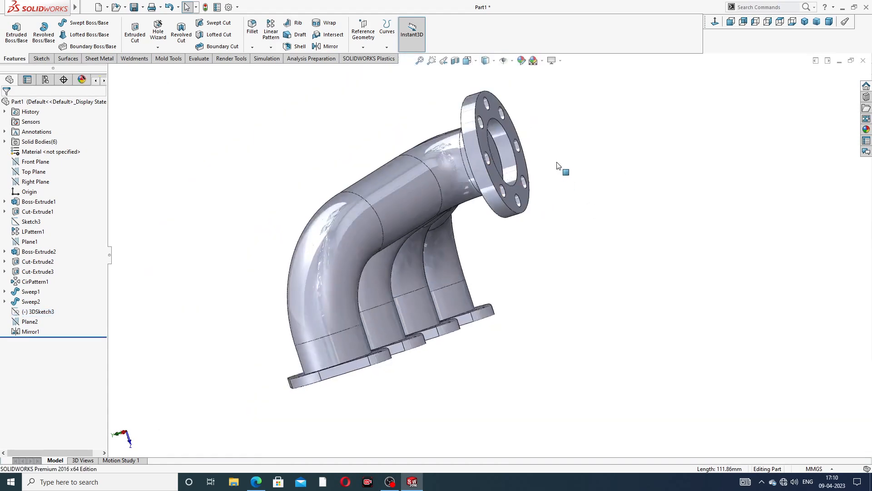
# Shell the manifold pipes to a 1 mm wall, removing the outlet end face and the four inlet end faces.
pyautogui.moveTo(586, 191)
pyautogui.mouseDown(button='middle')
pyautogui.moveTo(565, 175)
pyautogui.moveTo(484, 160)
pyautogui.moveTo(438, 113)
pyautogui.mouseUp(button='middle')
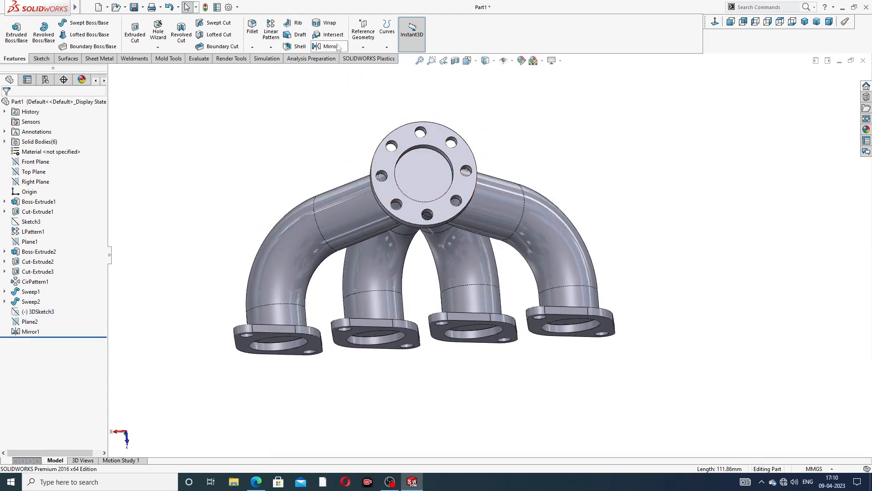
pyautogui.click(299, 47)
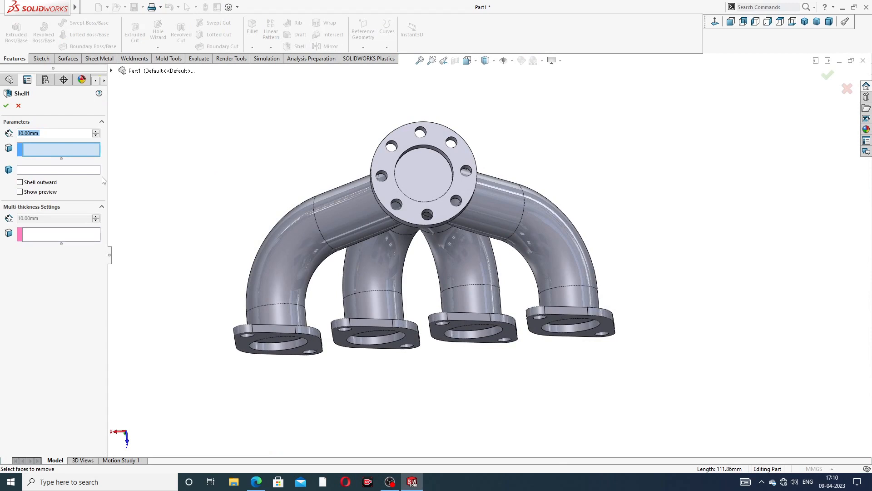
pyautogui.write('1')
pyautogui.press('Return')
pyautogui.scroll(-3, 432, 269)
pyautogui.click(429, 130)
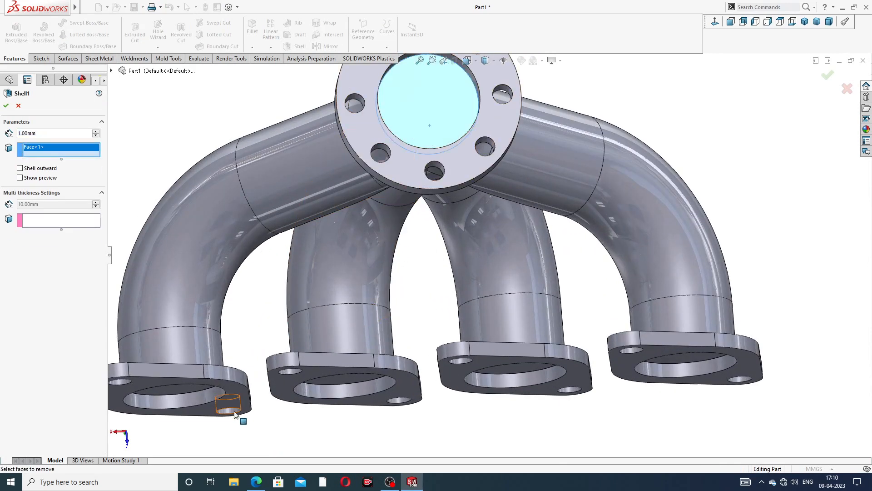
pyautogui.moveTo(247, 414); pyautogui.dragTo(241, 368, button='middle')
pyautogui.click(235, 360)
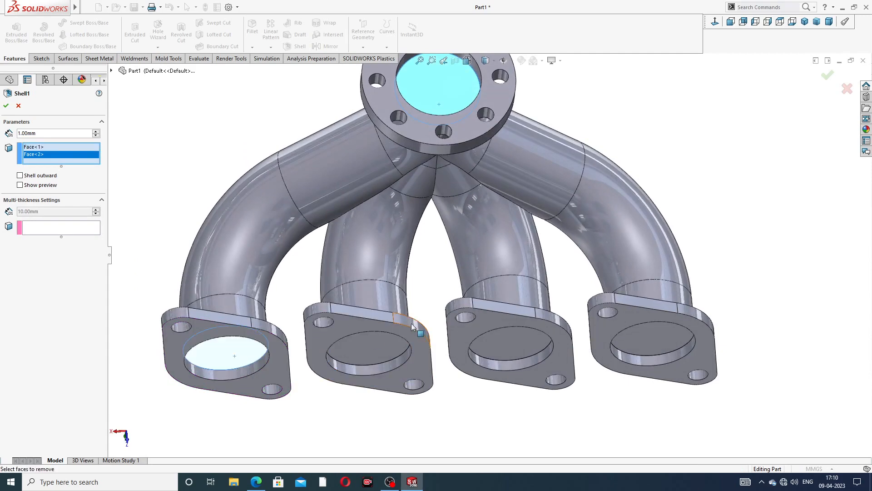
pyautogui.click(384, 343)
pyautogui.scroll(5, 432, 357)
pyautogui.moveTo(464, 364); pyautogui.dragTo(500, 287, button='middle')
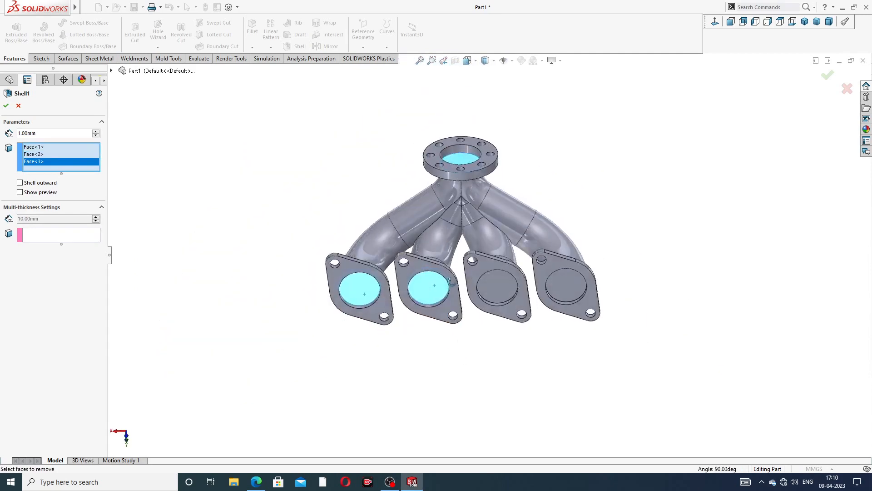
pyautogui.click(501, 285)
pyautogui.click(560, 285)
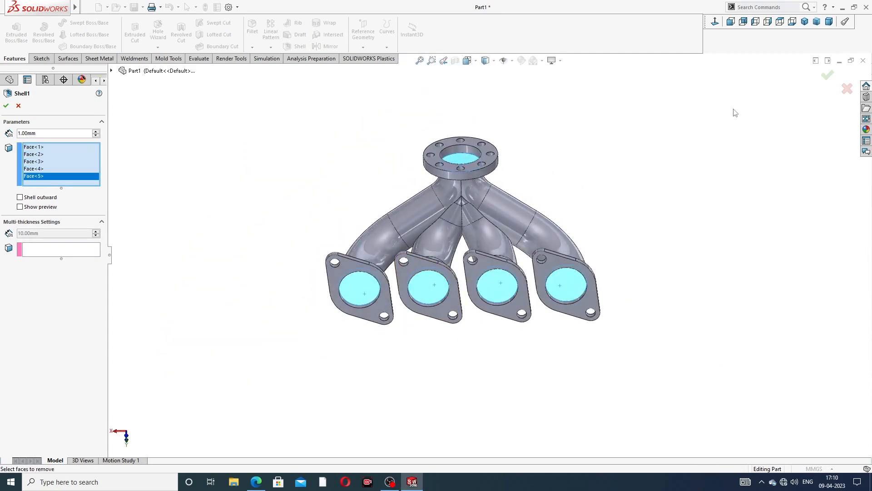
pyautogui.click(827, 76)
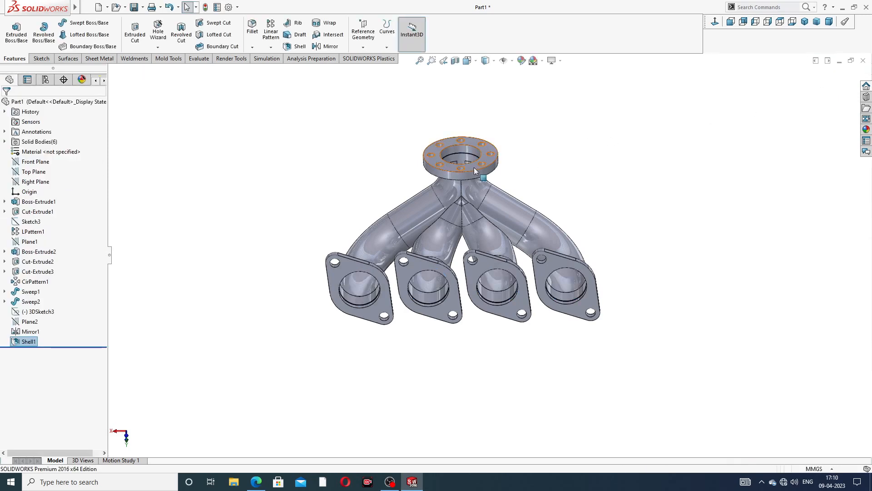
# Examine the hollowed outlet from several sides and check the PDF drawing for the threaded outlet tube's dimensions.
pyautogui.moveTo(473, 171); pyautogui.dragTo(471, 313, button='middle')
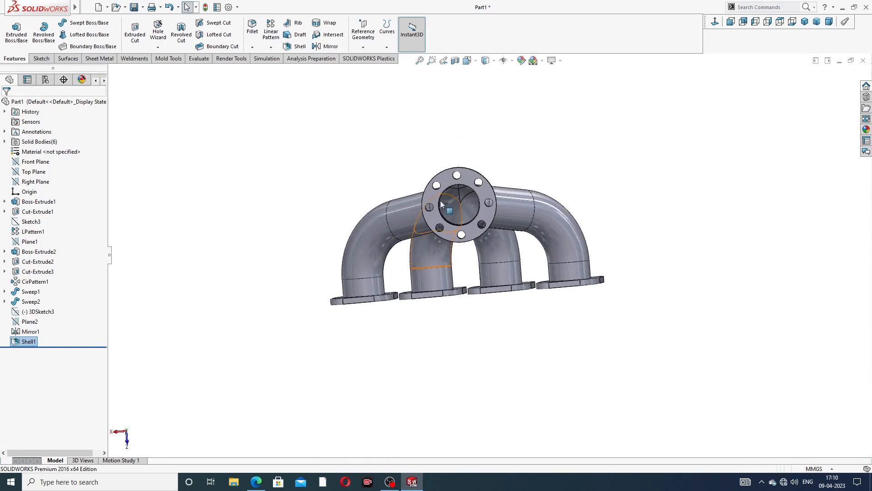
pyautogui.scroll(-3, 440, 202)
pyautogui.moveTo(481, 207); pyautogui.dragTo(536, 214, button='middle')
pyautogui.scroll(2, 552, 259)
pyautogui.scroll(-2, 576, 253)
pyautogui.scroll(-4, 525, 198)
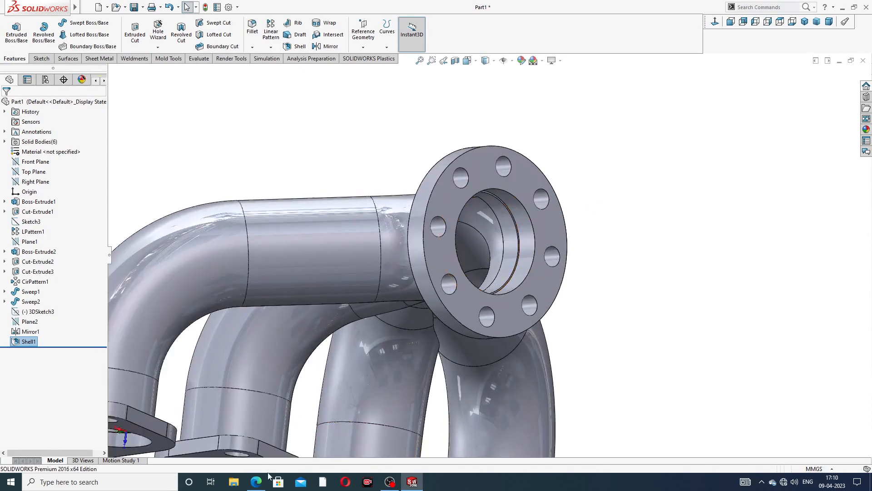
pyautogui.click(256, 481)
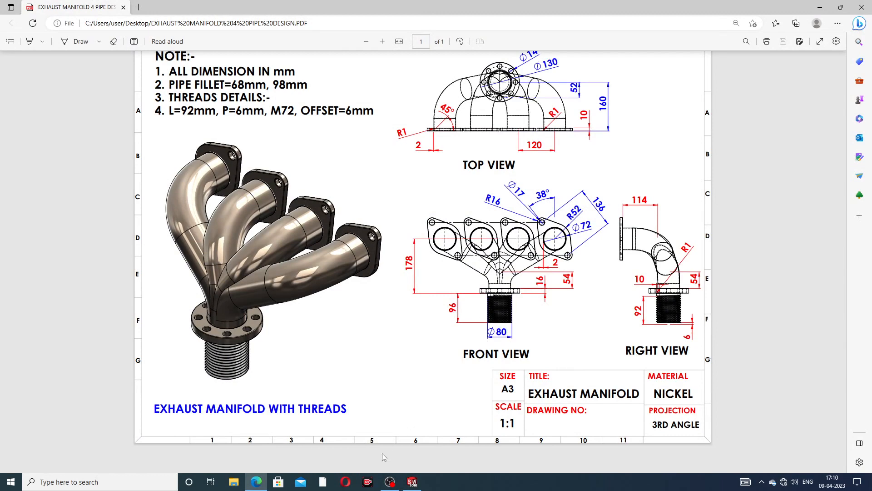
pyautogui.click(256, 481)
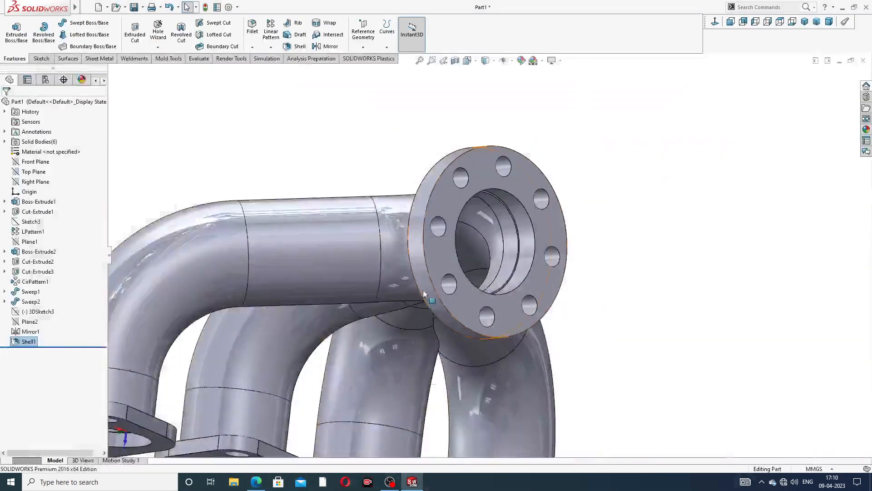
# Sketch a circle of about 42 mm radius on the outlet flange's outer face, centred on its bore.
pyautogui.scroll(-2, 513, 196)
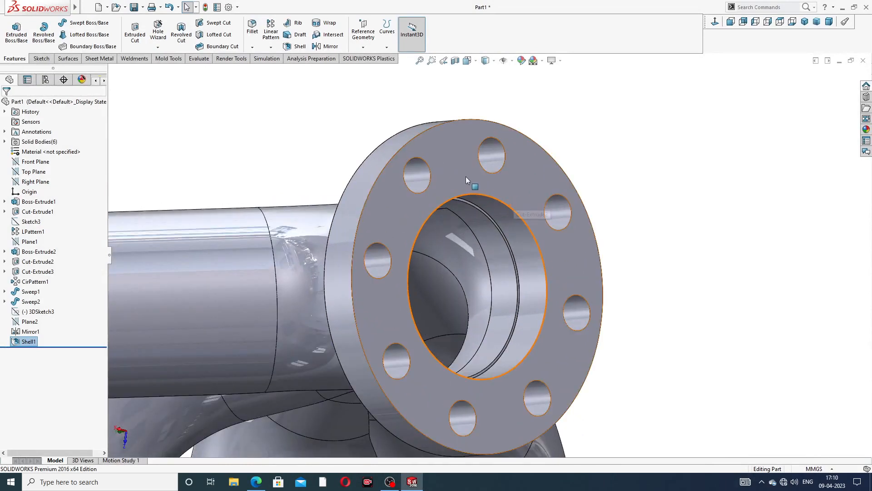
pyautogui.click(466, 177)
pyautogui.click(513, 153)
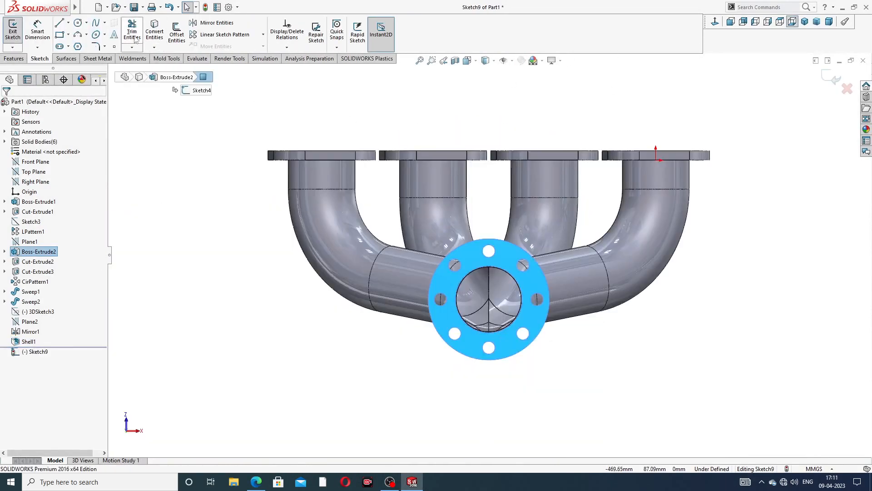
pyautogui.click(78, 22)
pyautogui.scroll(-3, 498, 318)
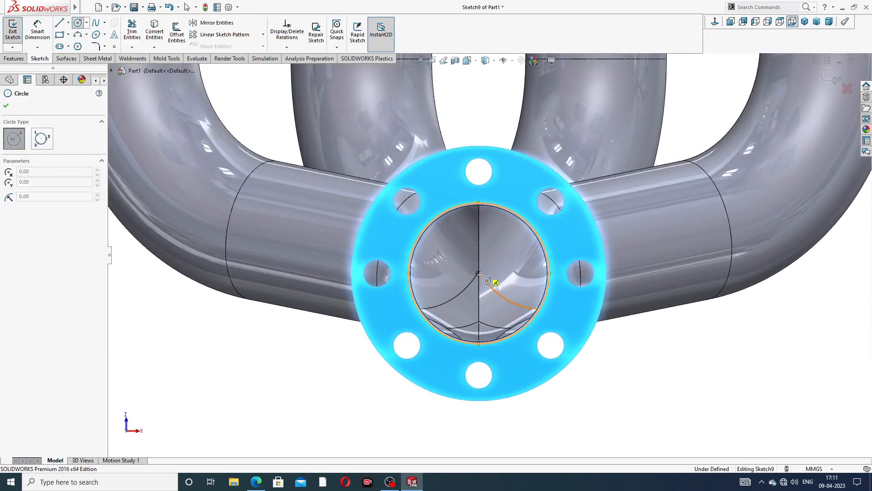
pyautogui.click(478, 273)
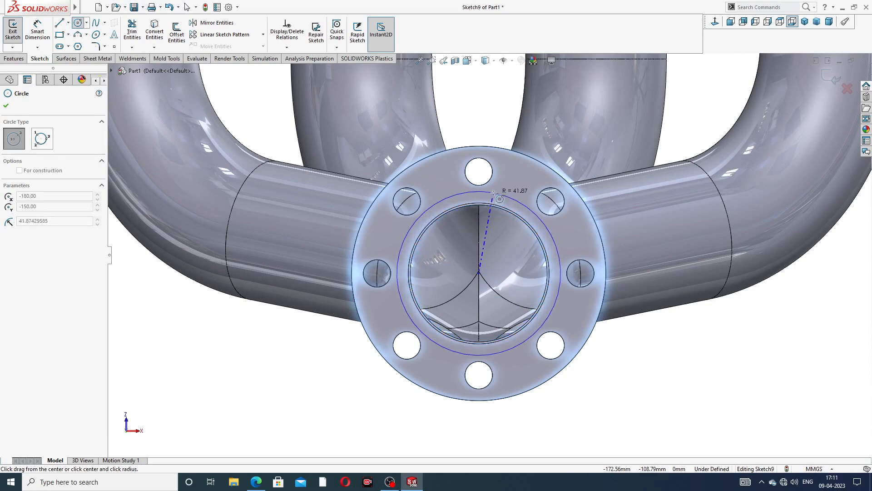
pyautogui.click(492, 193)
pyautogui.rightClick(506, 122)
pyautogui.click(529, 134)
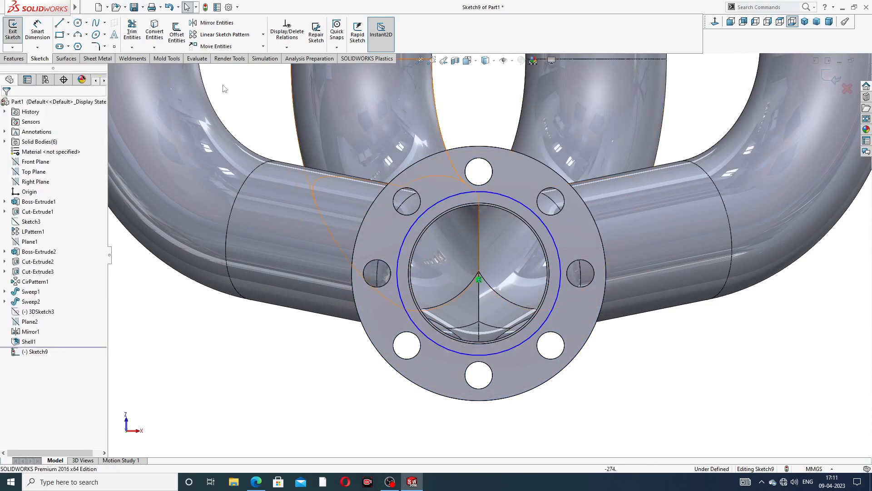
# Dimension the circle on the outlet flange to a diameter of 80 mm.
pyautogui.click(37, 30)
pyautogui.click(505, 195)
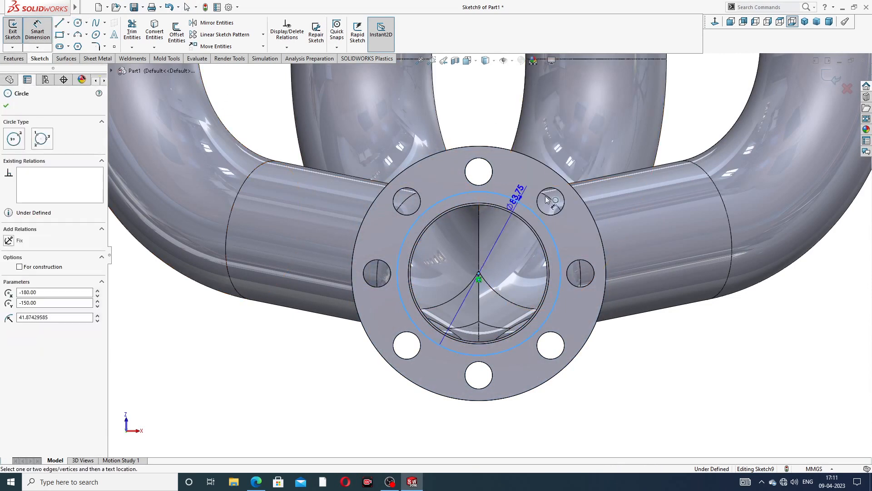
pyautogui.click(699, 147)
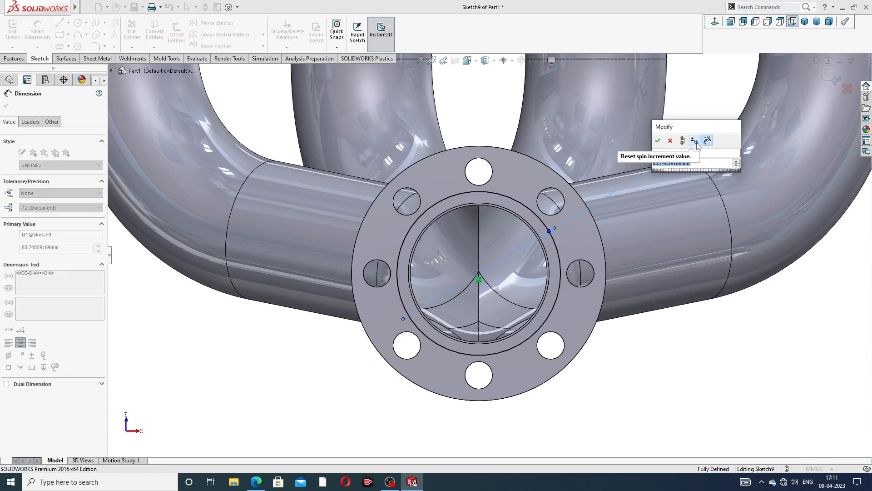
pyautogui.write('80')
pyautogui.press('Return')
pyautogui.click(685, 358)
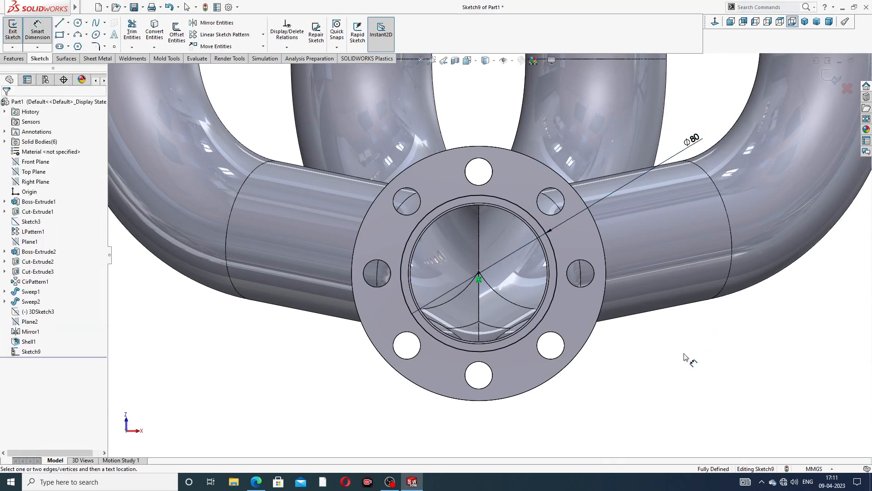
pyautogui.rightClick(685, 357)
pyautogui.click(701, 150)
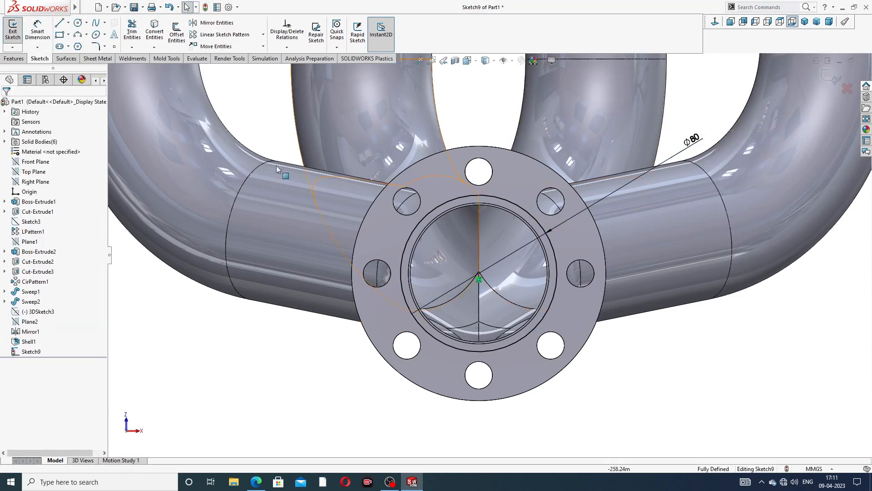
# Set up a blind boss extrusion of the flange circle, 96 mm deep and pointing away from the pipes.
pyautogui.click(14, 58)
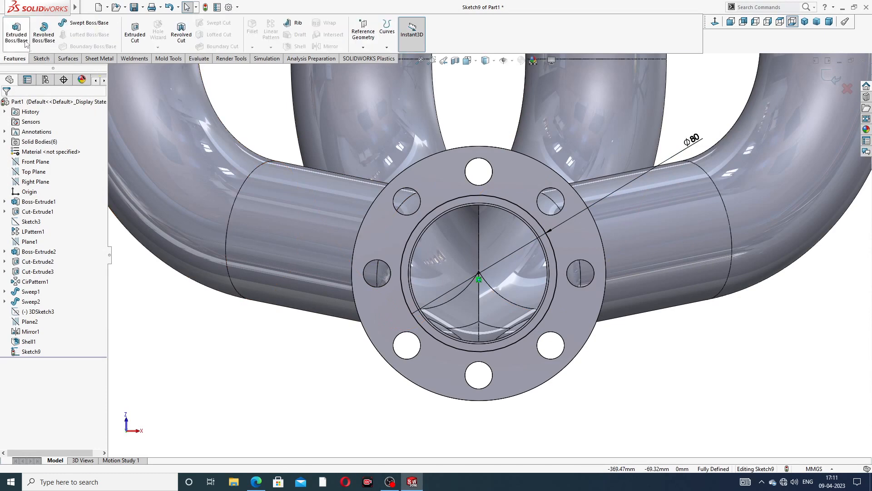
pyautogui.click(18, 34)
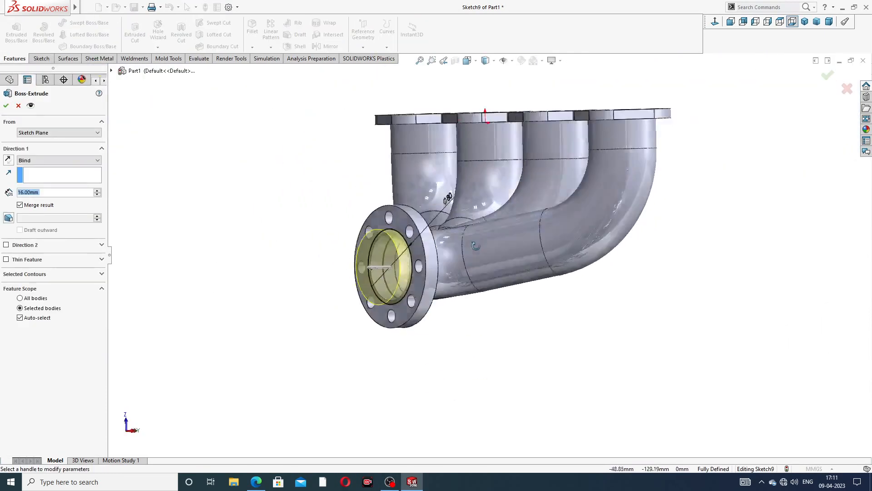
pyautogui.moveTo(475, 246); pyautogui.dragTo(347, 271, button='middle')
pyautogui.scroll(-3, 350, 270)
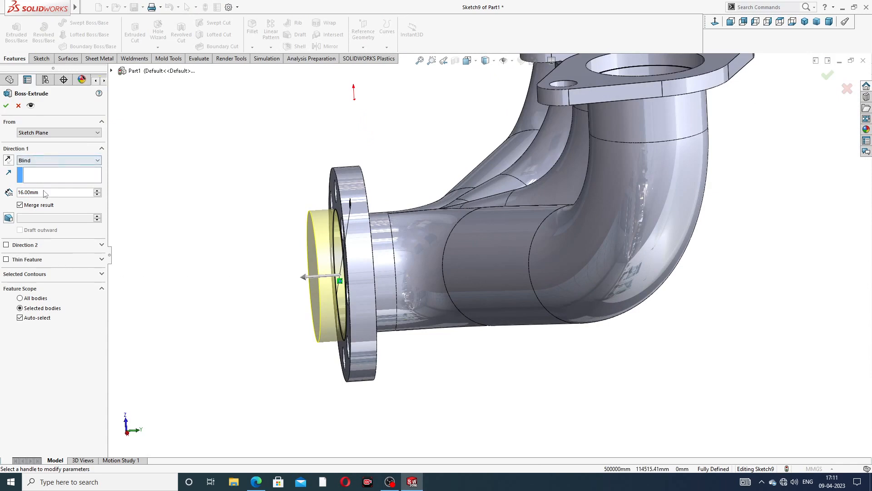
pyautogui.write('9')
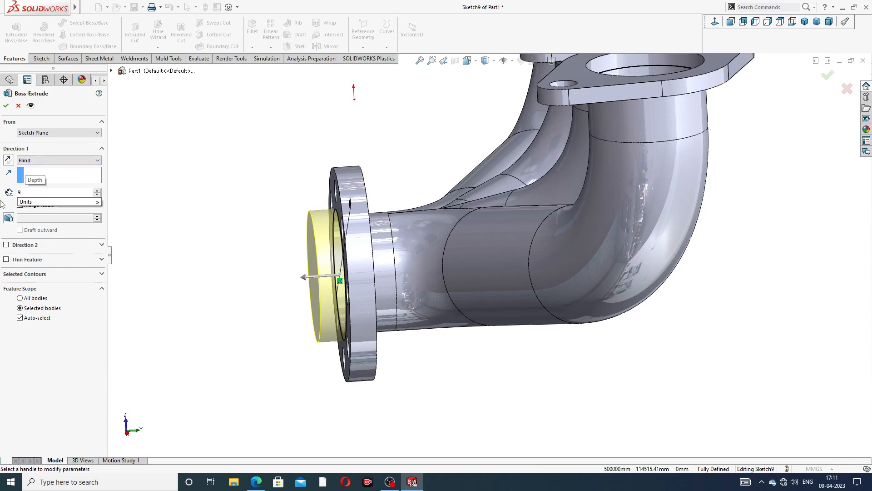
pyautogui.write('6')
pyautogui.press('Return')
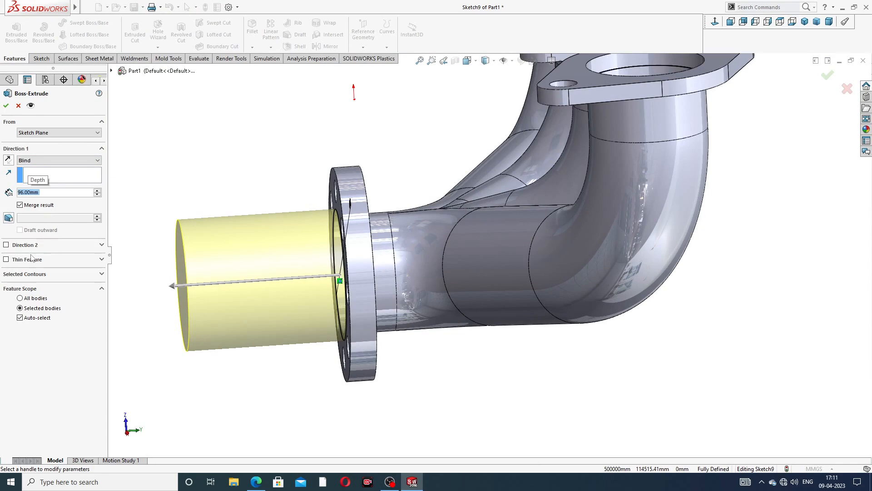
# Make the outlet tube extrusion a one-direction thin feature with a 10 mm wall directed inward, and complete it.
pyautogui.click(6, 259)
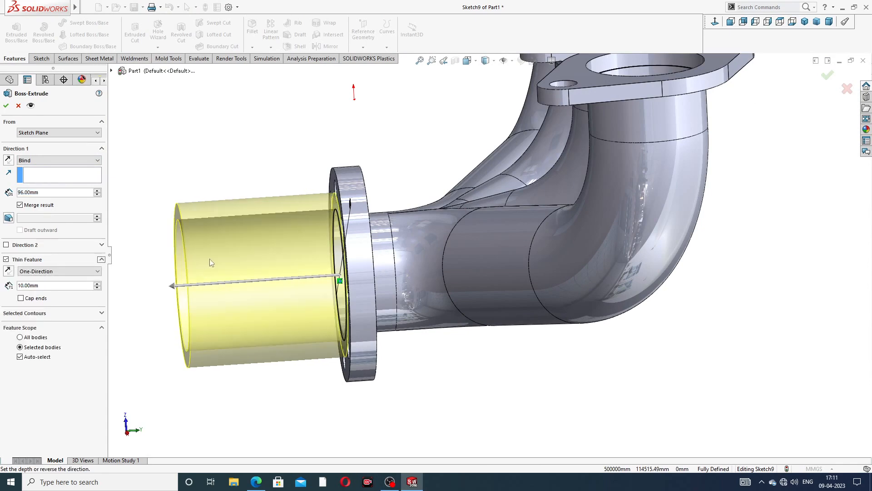
pyautogui.moveTo(209, 258); pyautogui.dragTo(285, 254, button='middle')
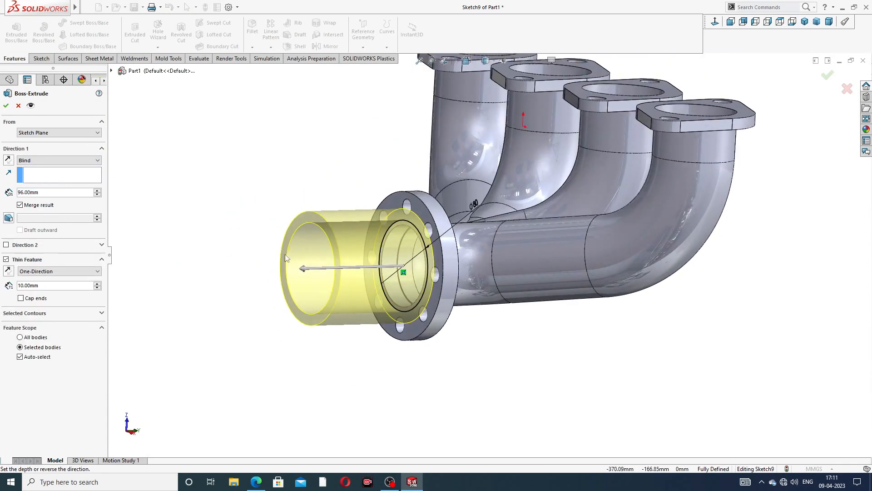
pyautogui.click(7, 271)
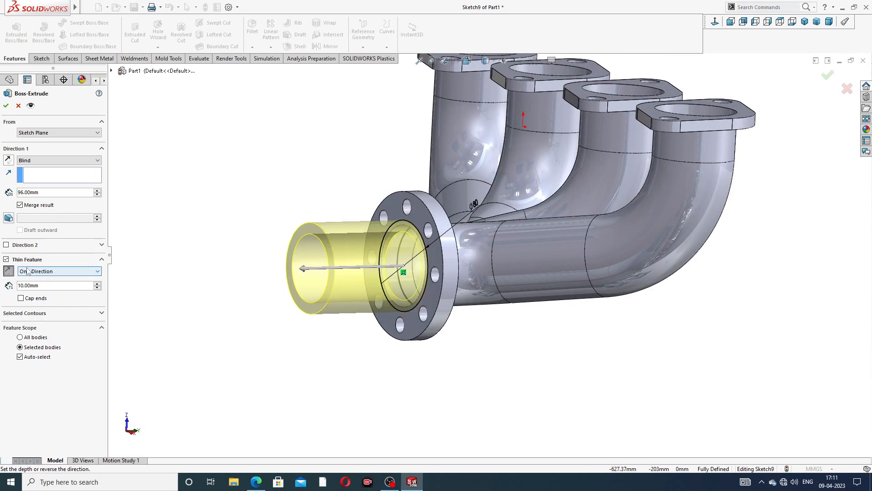
pyautogui.moveTo(276, 241); pyautogui.dragTo(293, 234, button='middle')
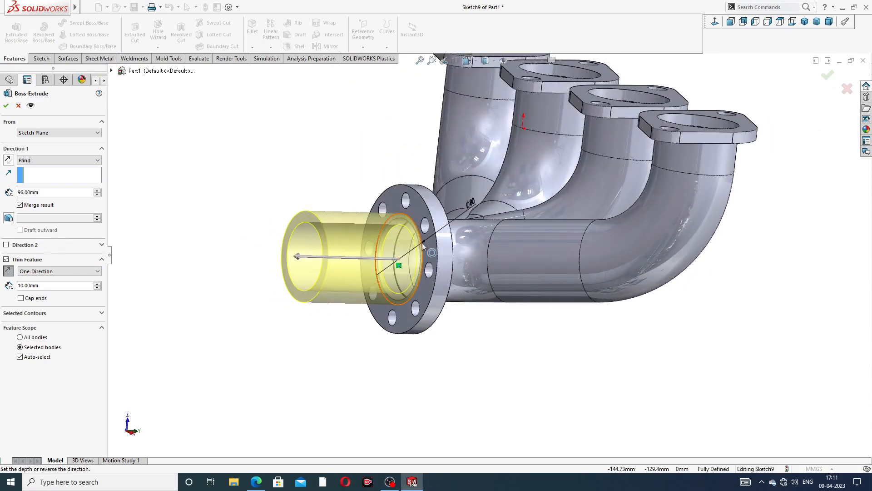
pyautogui.scroll(-2, 366, 183)
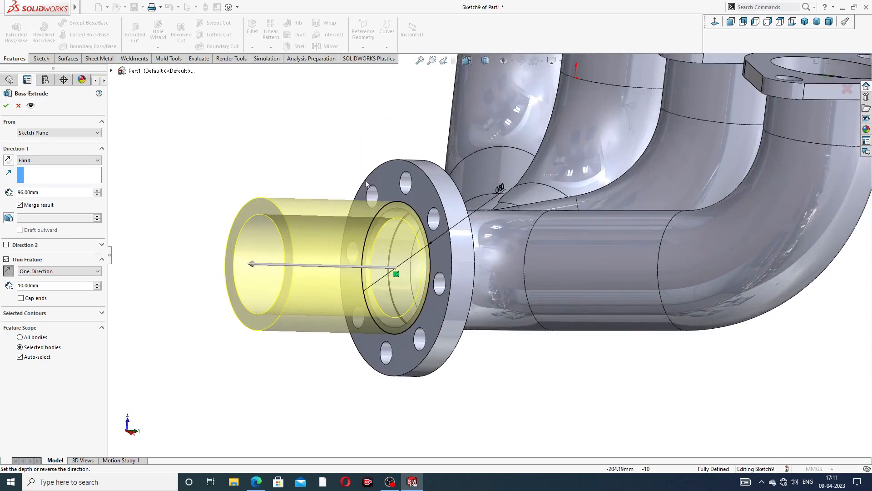
pyautogui.click(6, 107)
pyautogui.scroll(3, 348, 171)
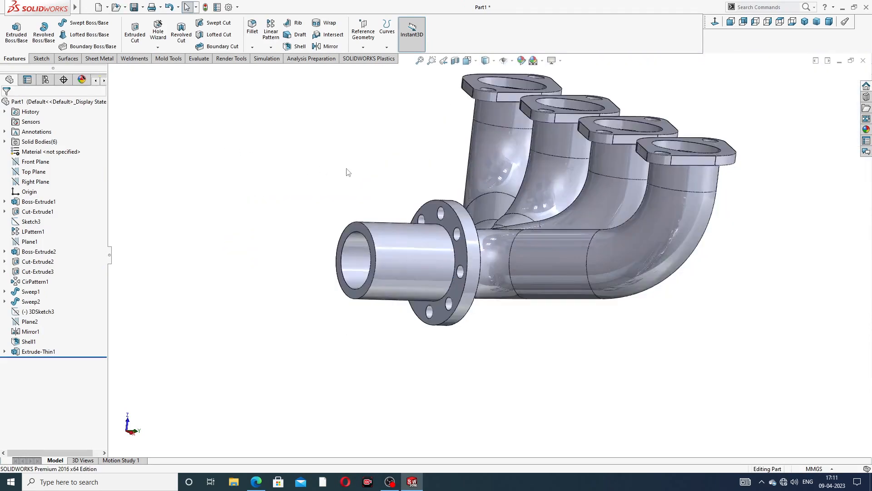
pyautogui.scroll(1, 348, 172)
# Check the PDF drawing and fillet the edge where the outlet tube meets the flange with a 1 mm radius.
pyautogui.click(256, 482)
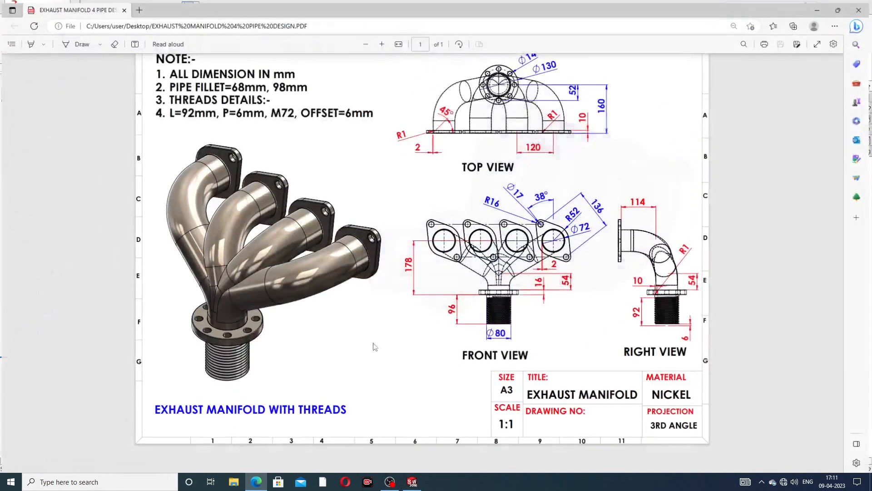
pyautogui.click(257, 481)
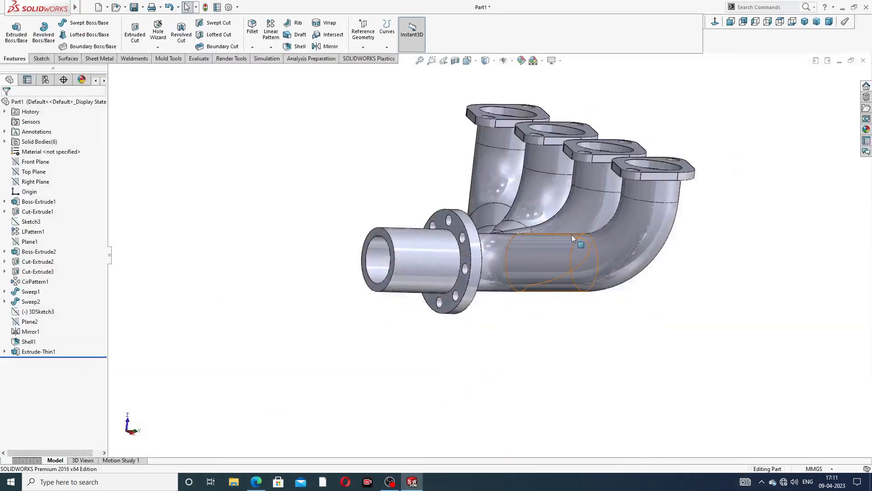
pyautogui.moveTo(545, 187); pyautogui.dragTo(524, 207, button='middle')
pyautogui.scroll(-6, 493, 240)
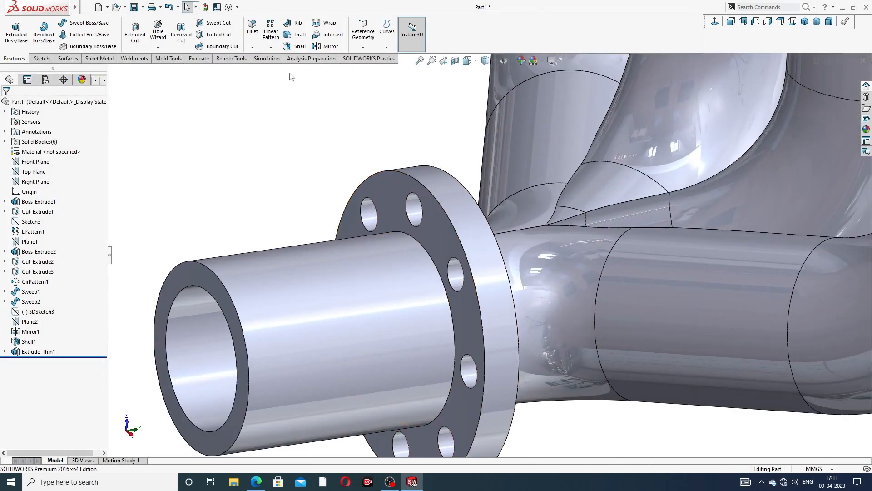
pyautogui.click(256, 33)
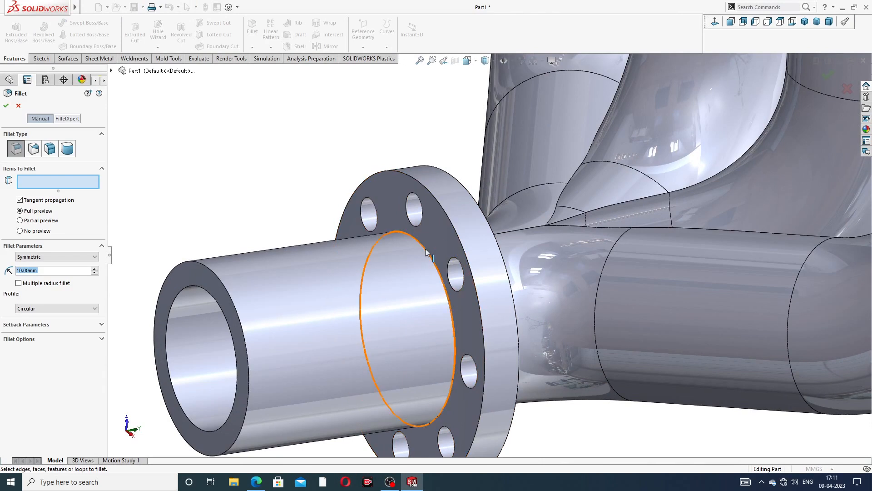
pyautogui.write('1')
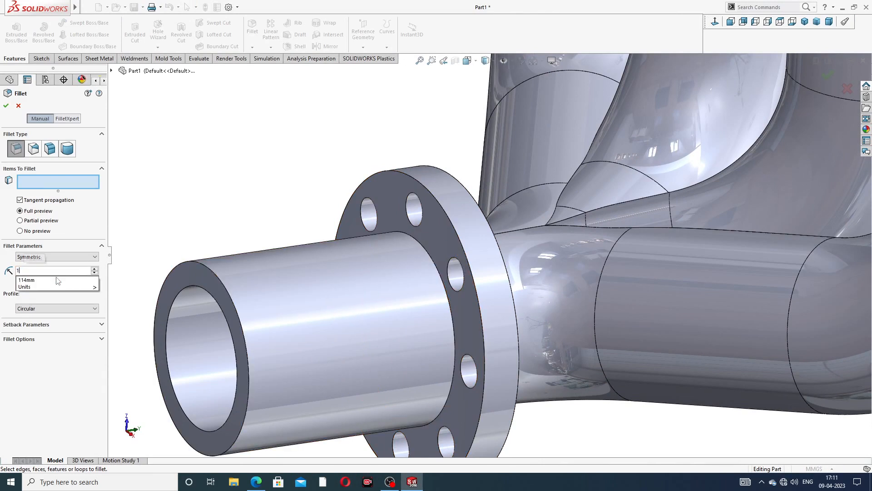
pyautogui.press('Return')
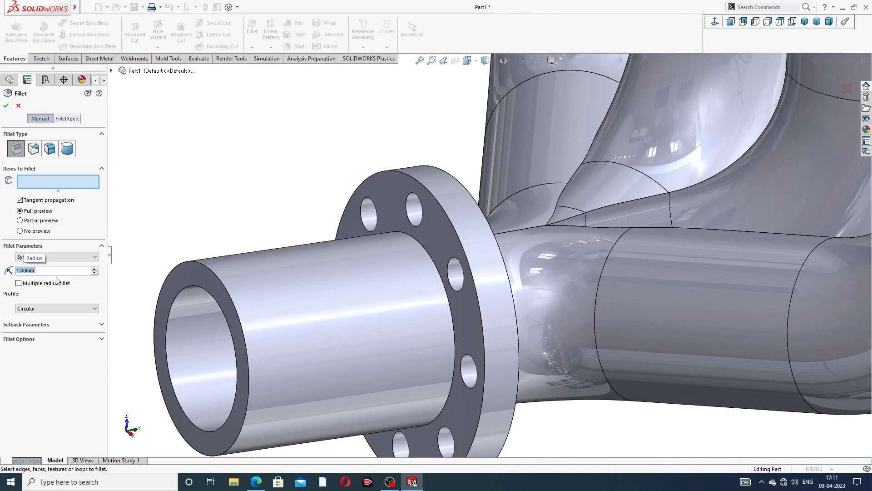
pyautogui.click(424, 259)
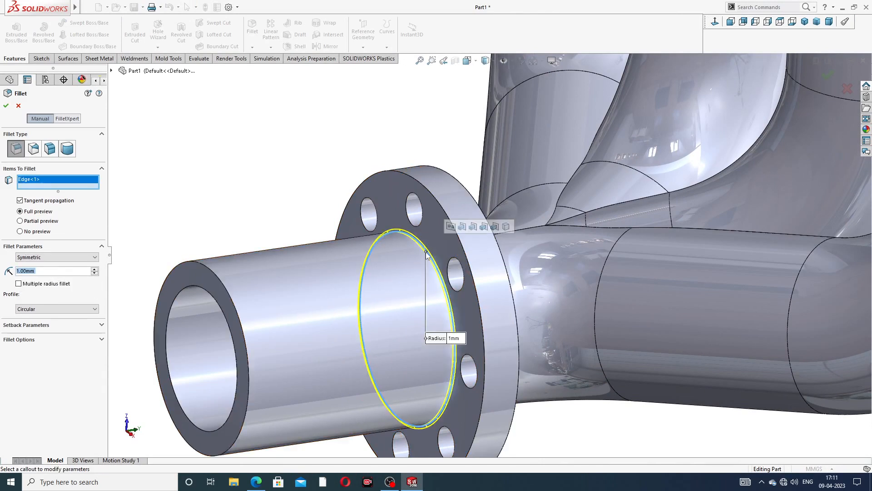
pyautogui.click(6, 105)
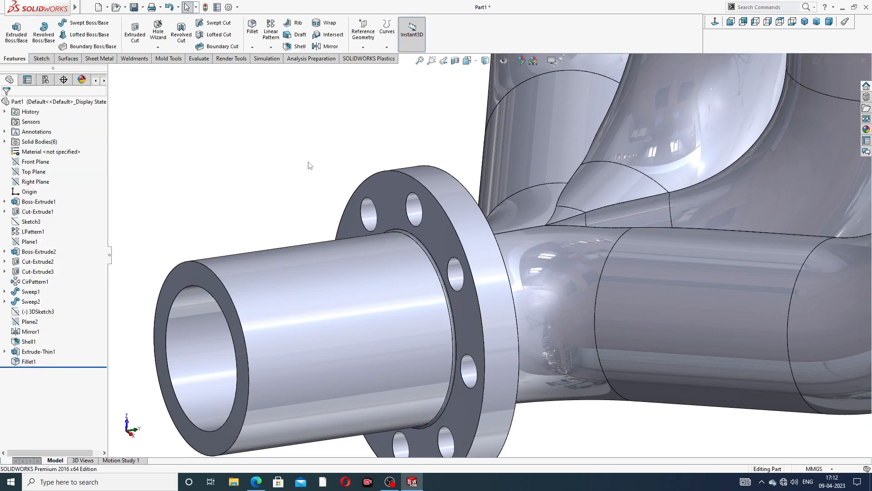
# Delete the fillet between the outlet tube and the flange.
pyautogui.scroll(3, 310, 161)
pyautogui.moveTo(323, 165); pyautogui.dragTo(457, 252, button='middle')
pyautogui.scroll(-2, 472, 257)
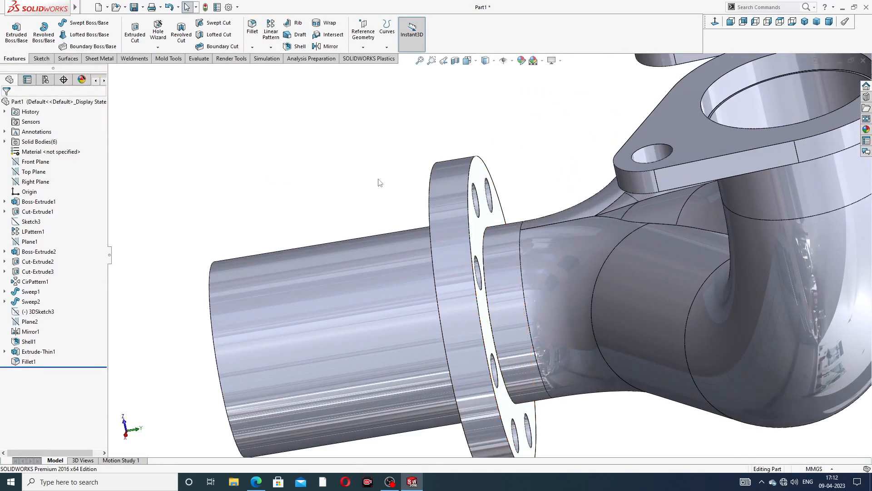
pyautogui.scroll(2, 386, 174)
pyautogui.moveTo(386, 173); pyautogui.dragTo(415, 161, button='middle')
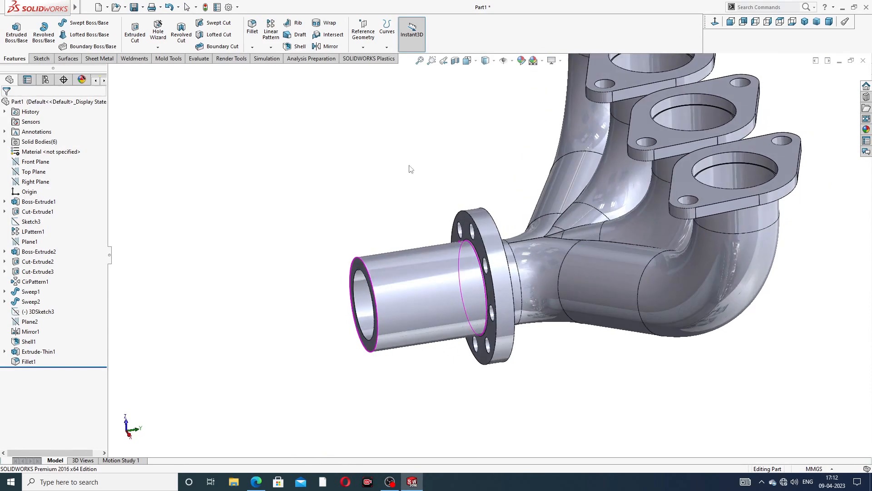
pyautogui.scroll(-3, 433, 198)
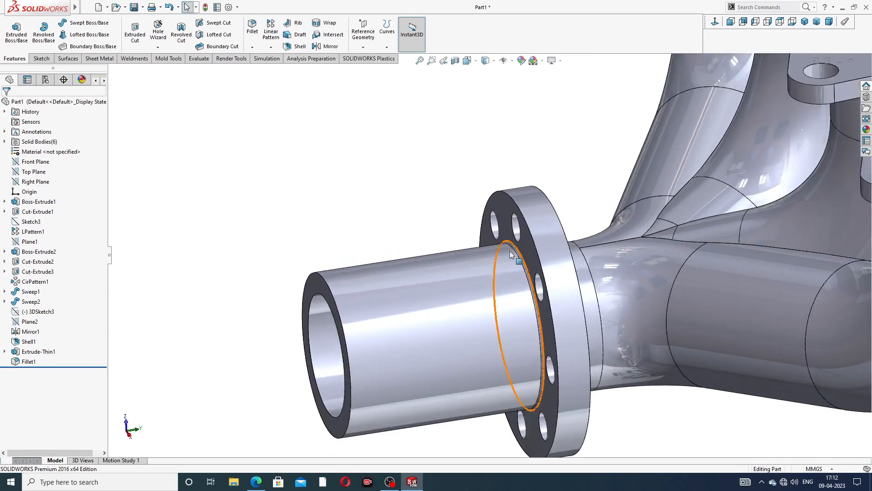
pyautogui.click(36, 362)
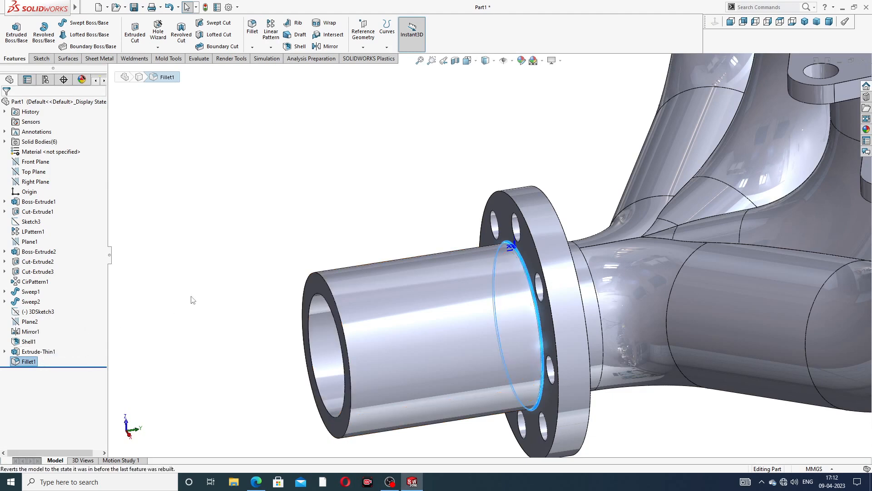
pyautogui.rightClick(30, 362)
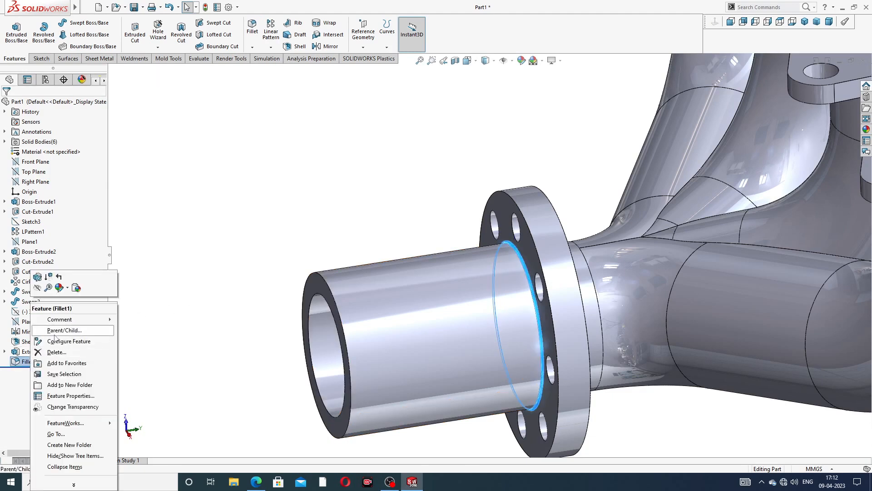
pyautogui.click(50, 353)
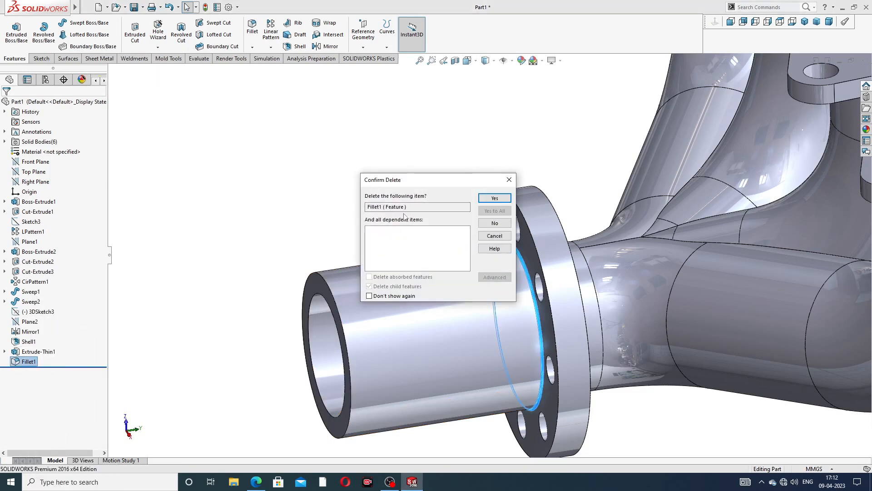
pyautogui.click(481, 198)
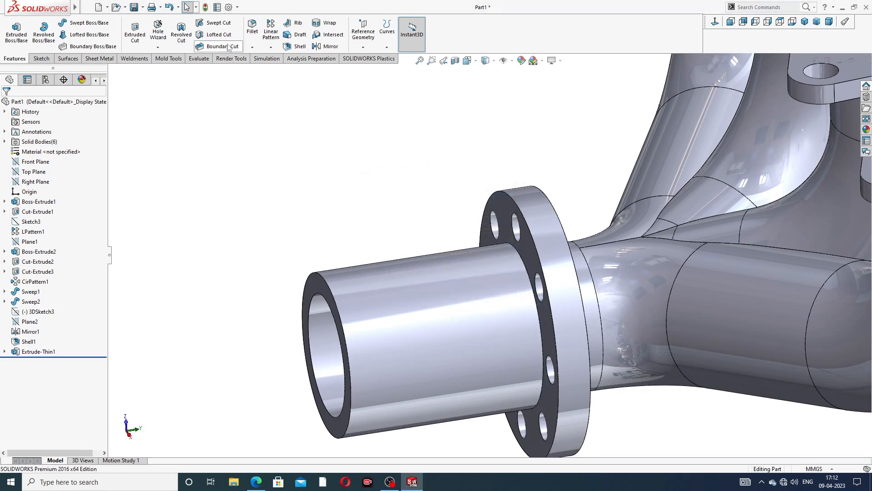
# Fillet both flat faces of the round outlet flange with a 1 mm radius.
pyautogui.click(252, 29)
pyautogui.scroll(-5, 533, 249)
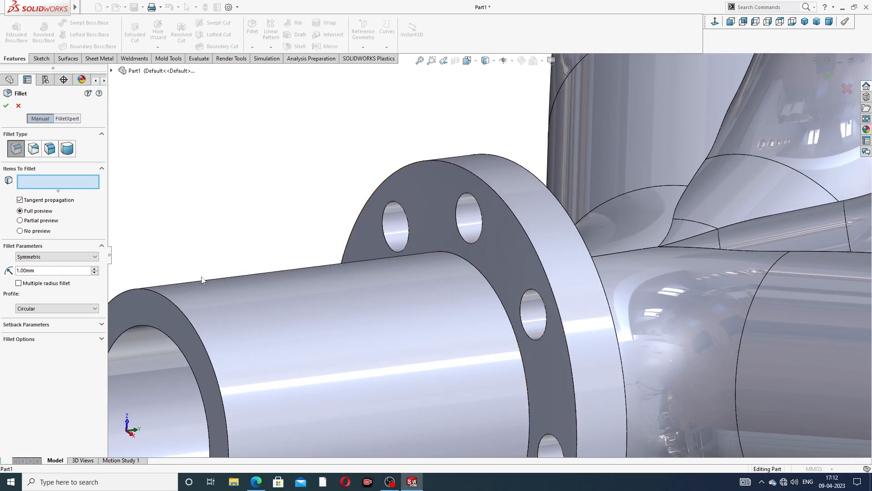
pyautogui.click(514, 239)
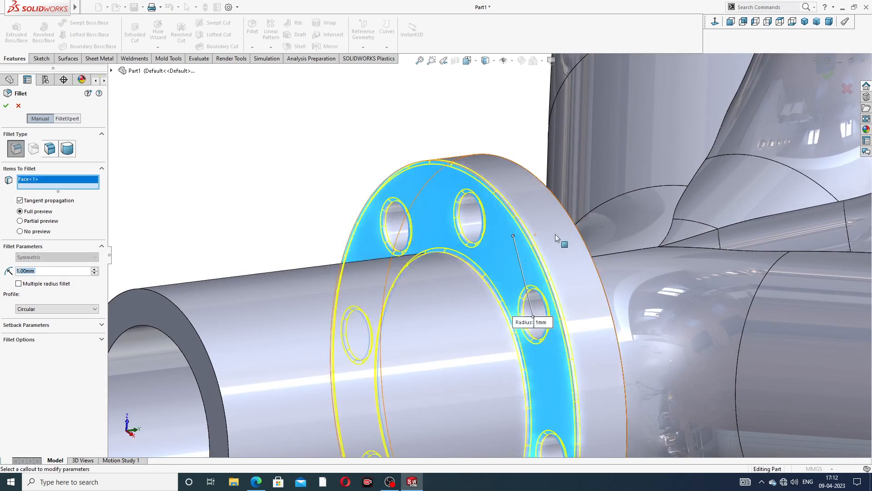
pyautogui.scroll(3, 513, 241)
pyautogui.moveTo(513, 245); pyautogui.dragTo(508, 263, button='middle')
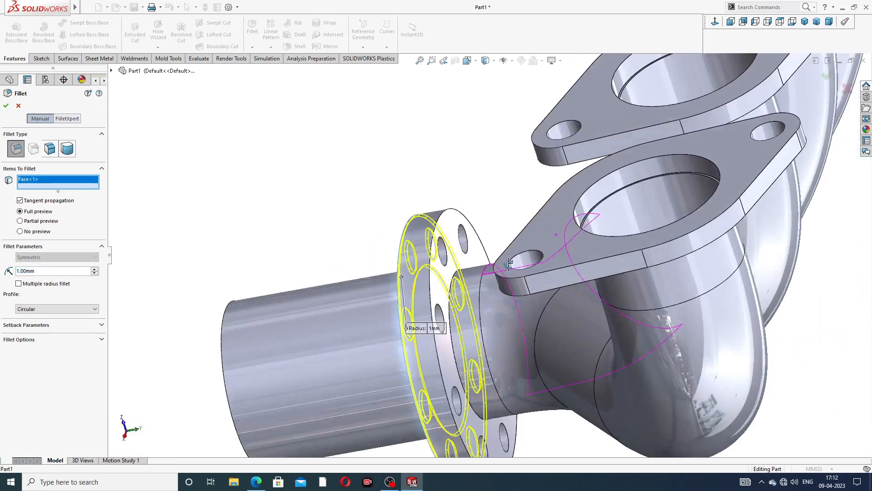
pyautogui.click(456, 231)
pyautogui.click(6, 106)
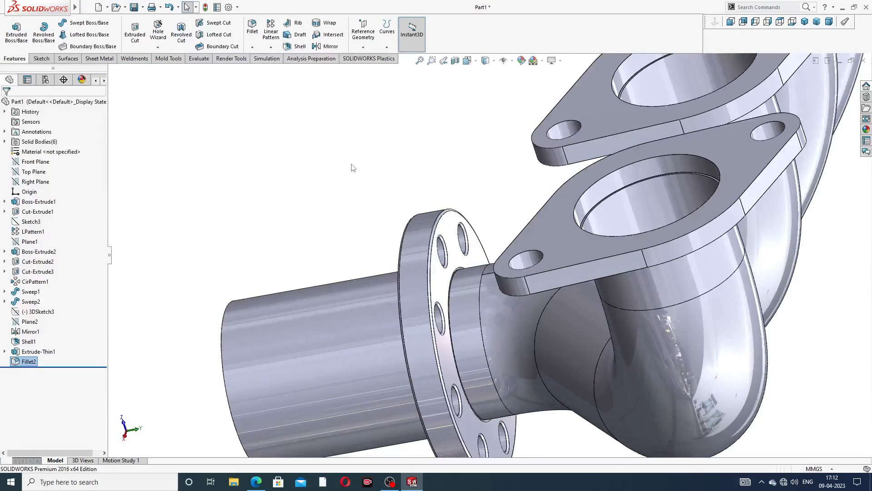
# Examine the filleted outlet flange from several sides and check the PDF drawing for the thread's length, pitch, size and offset.
pyautogui.scroll(3, 353, 168)
pyautogui.moveTo(407, 192); pyautogui.dragTo(472, 279, button='middle')
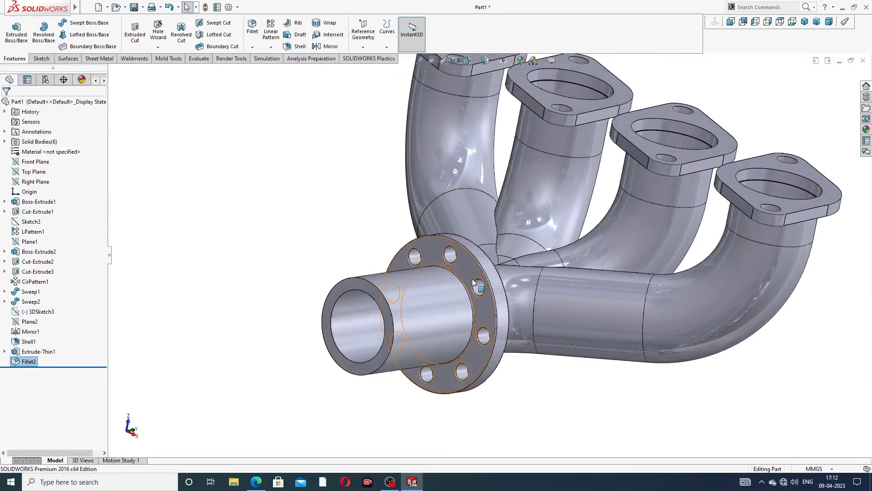
pyautogui.scroll(-2, 472, 279)
pyautogui.moveTo(512, 238)
pyautogui.mouseDown(button='middle')
pyautogui.moveTo(456, 220)
pyautogui.moveTo(422, 256)
pyautogui.moveTo(471, 257)
pyautogui.moveTo(438, 261)
pyautogui.moveTo(468, 266)
pyautogui.mouseUp(button='middle')
pyautogui.scroll(3, 422, 256)
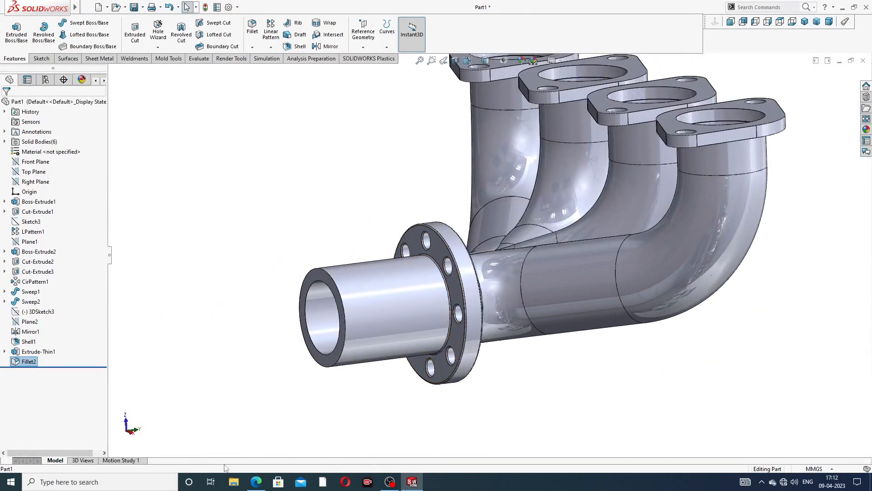
pyautogui.click(256, 481)
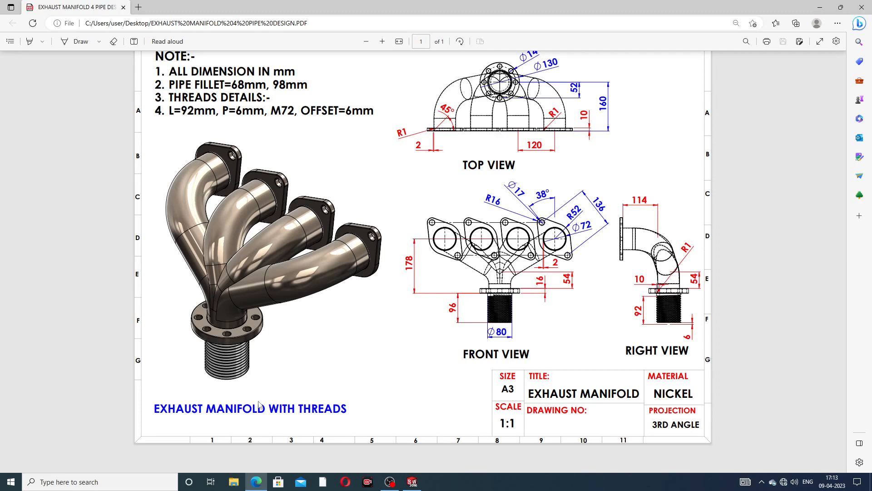
pyautogui.click(257, 481)
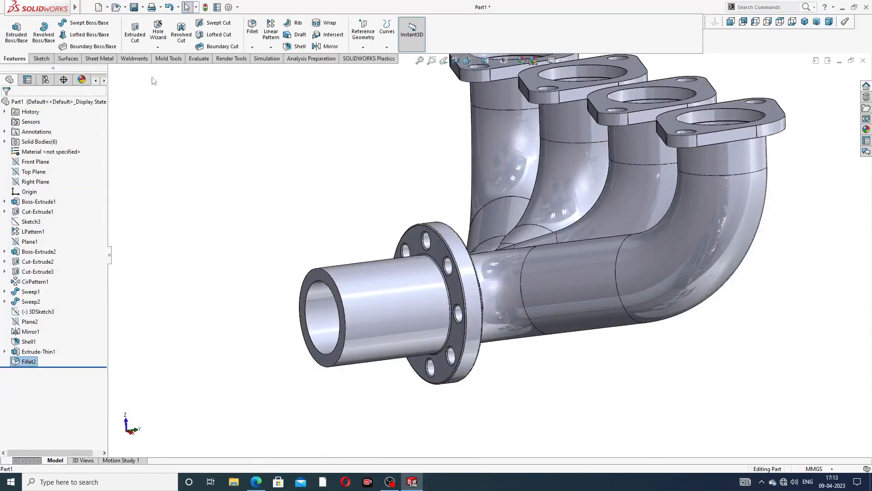
# Cut a right-hand M72x6.0 metric die thread, 92 mm blind, from the outlet tube's free outer edge, with its start offset 6 mm outward.
pyautogui.click(158, 46)
pyautogui.click(161, 73)
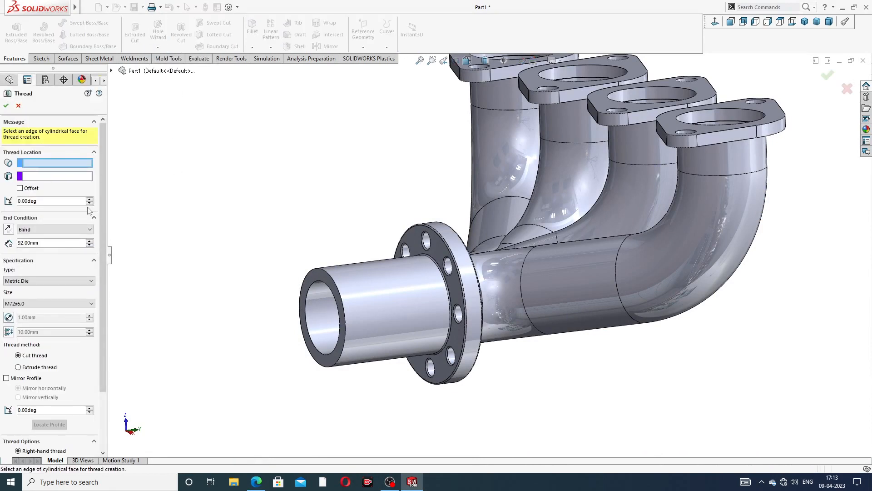
pyautogui.click(335, 280)
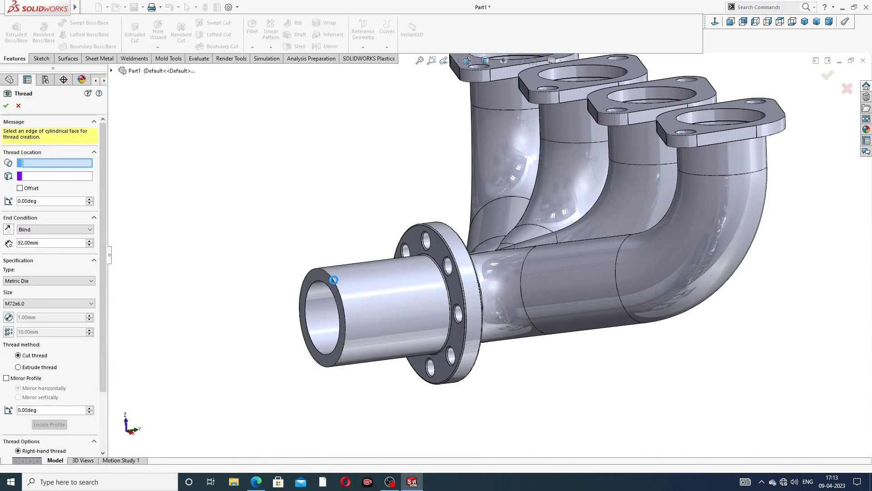
pyautogui.moveTo(360, 289); pyautogui.dragTo(342, 289, button='middle')
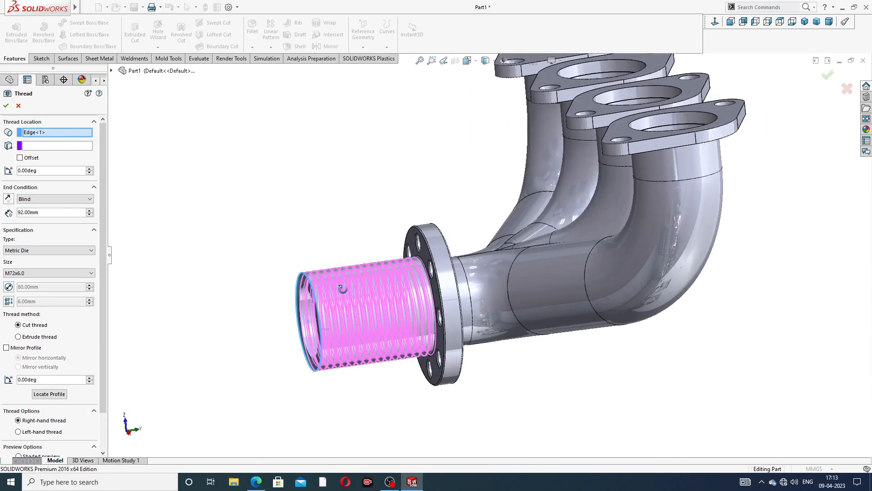
pyautogui.click(19, 157)
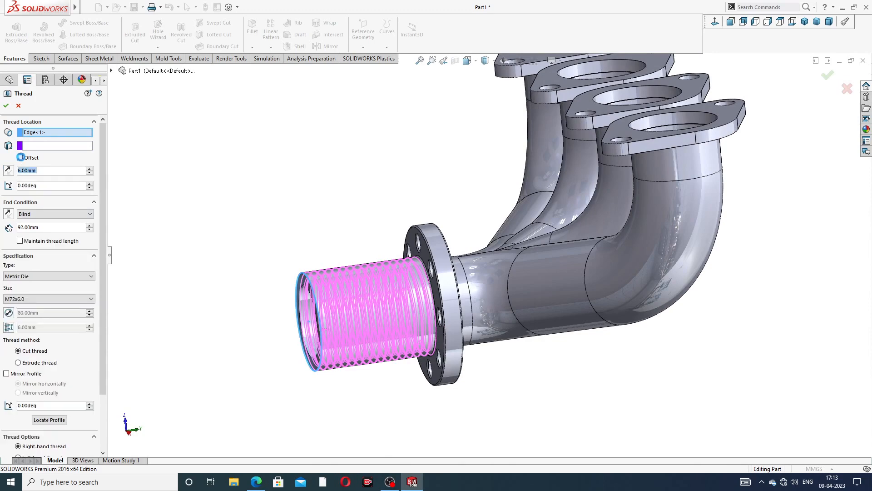
pyautogui.click(9, 170)
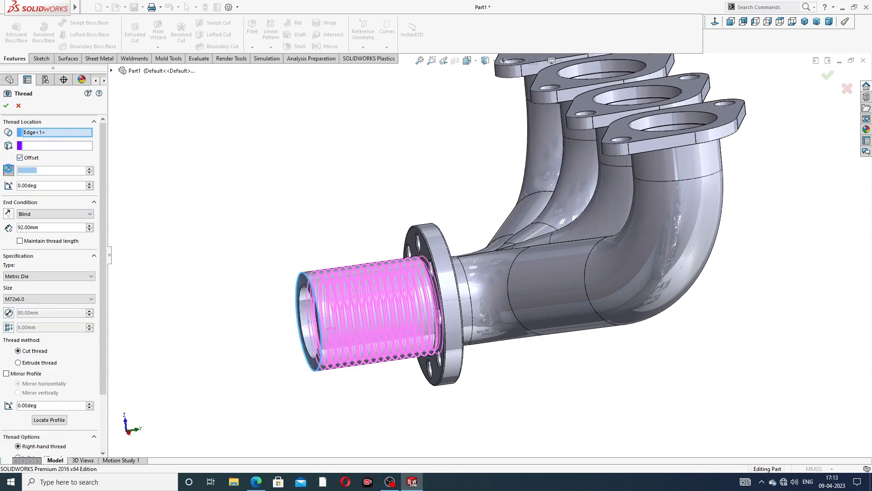
pyautogui.moveTo(313, 231); pyautogui.dragTo(296, 232, button='middle')
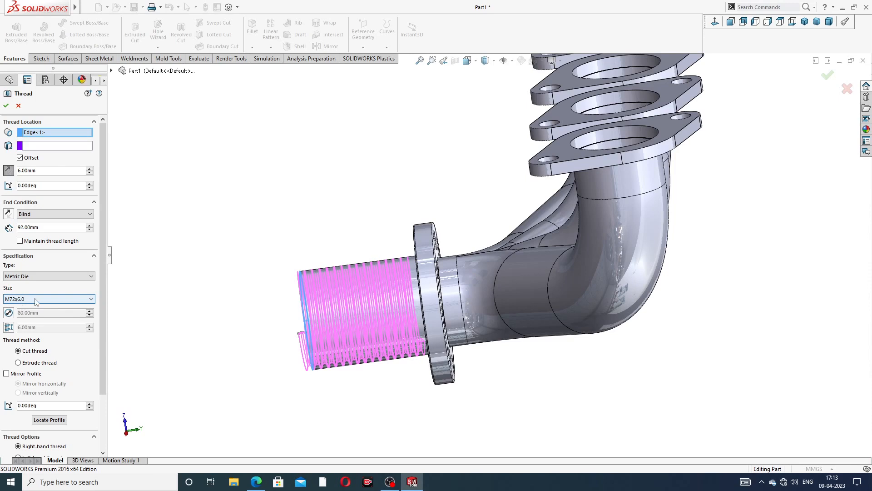
pyautogui.scroll(-3, 66, 330)
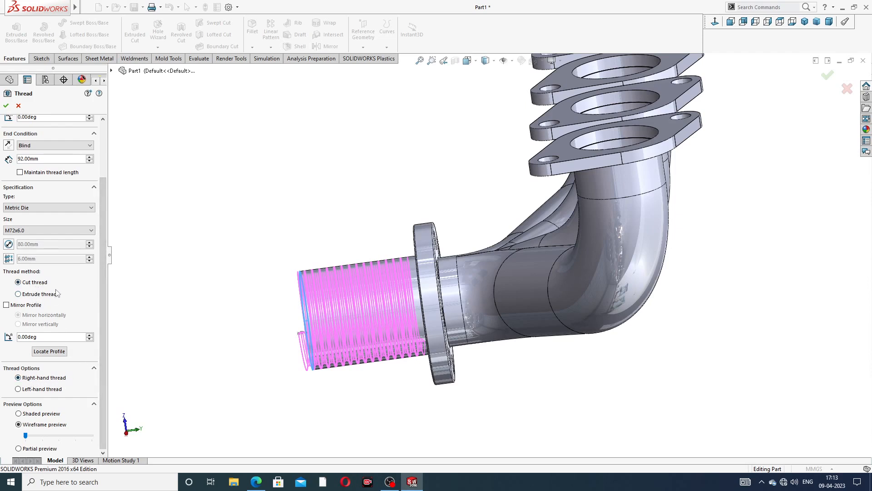
pyautogui.click(6, 107)
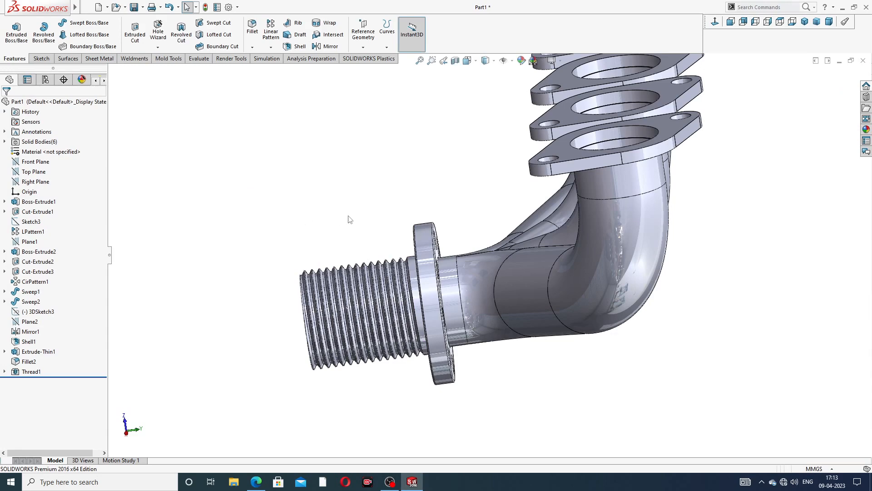
# Examine the threaded outlet tube and the whole manifold from several sides.
pyautogui.scroll(3, 349, 220)
pyautogui.moveTo(384, 230); pyautogui.dragTo(411, 175, button='middle')
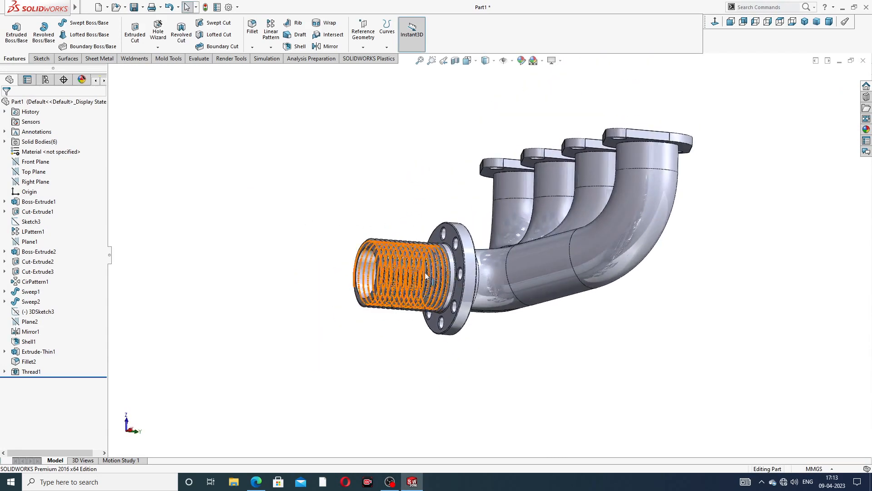
pyautogui.scroll(-5, 427, 277)
pyautogui.scroll(5, 491, 146)
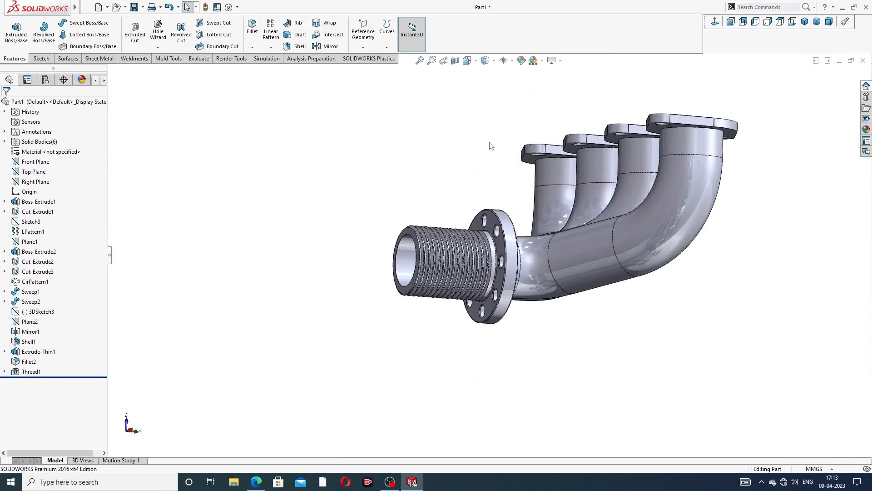
pyautogui.moveTo(490, 145); pyautogui.dragTo(481, 177, button='middle')
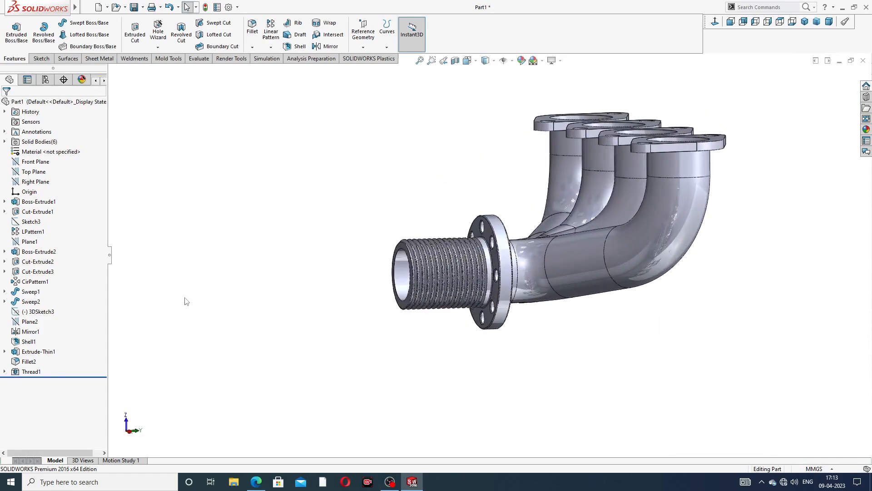
# Colour the thread feature on the threaded outlet grey with RGB 128, 128, 128 in all display states.
pyautogui.click(32, 373)
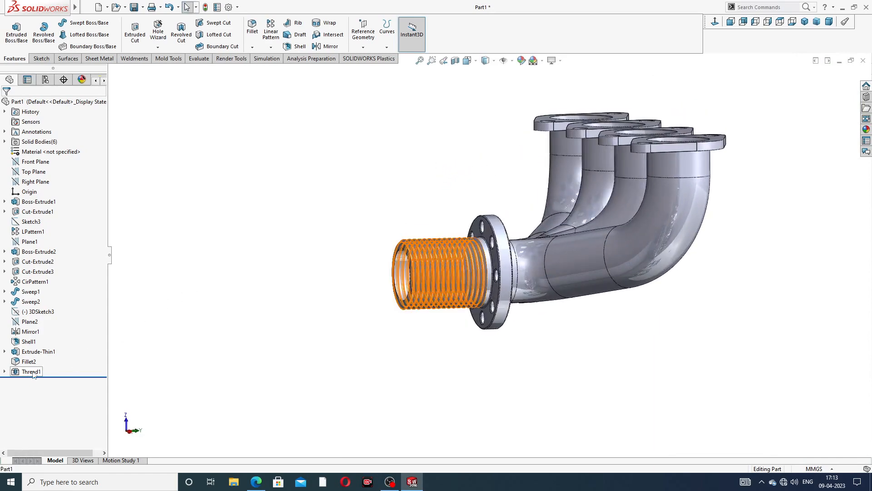
pyautogui.click(532, 60)
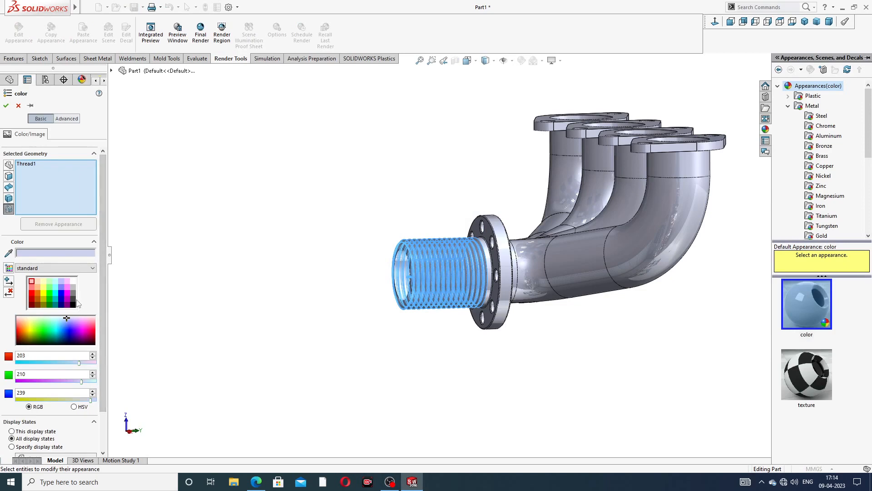
pyautogui.click(73, 293)
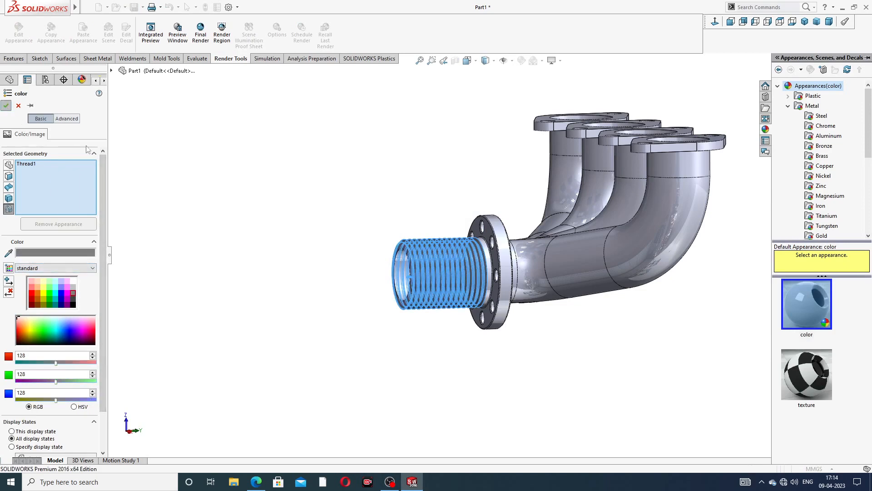
pyautogui.click(6, 106)
# Apply the polished nickel metal appearance to the whole exhaust manifold part.
pyautogui.scroll(-3, 434, 265)
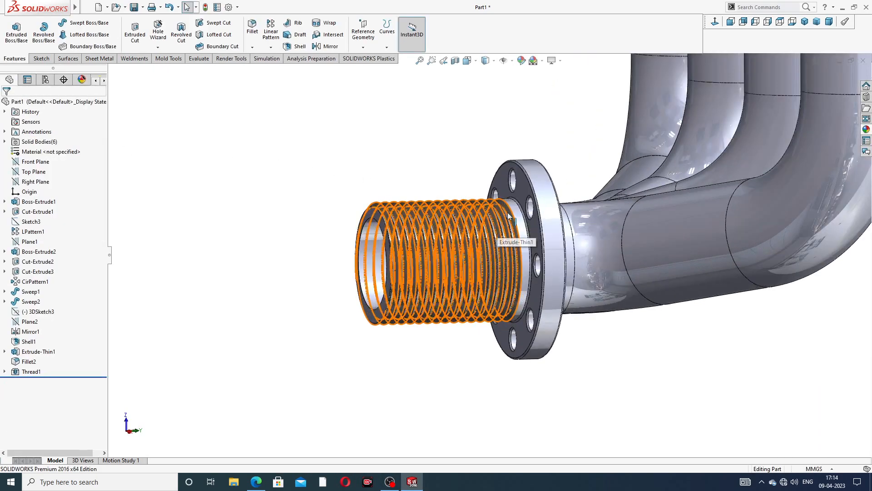
pyautogui.scroll(5, 508, 211)
pyautogui.moveTo(680, 169); pyautogui.dragTo(710, 141, button='middle')
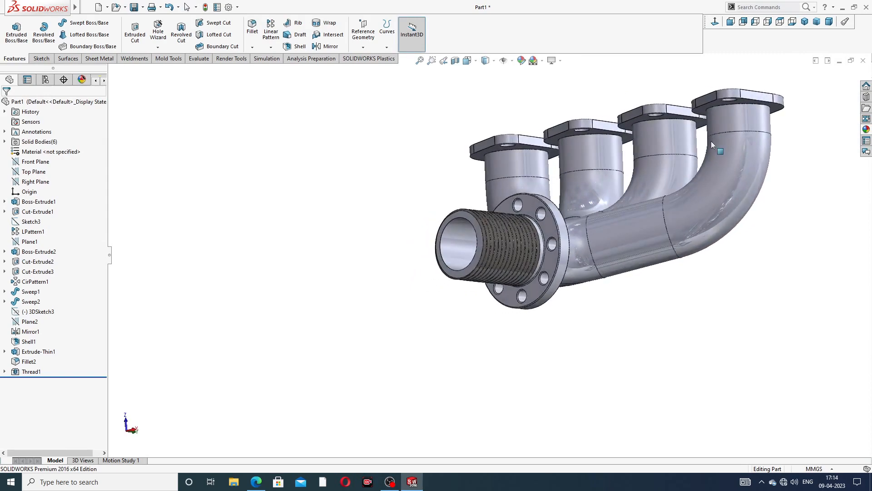
pyautogui.click(866, 129)
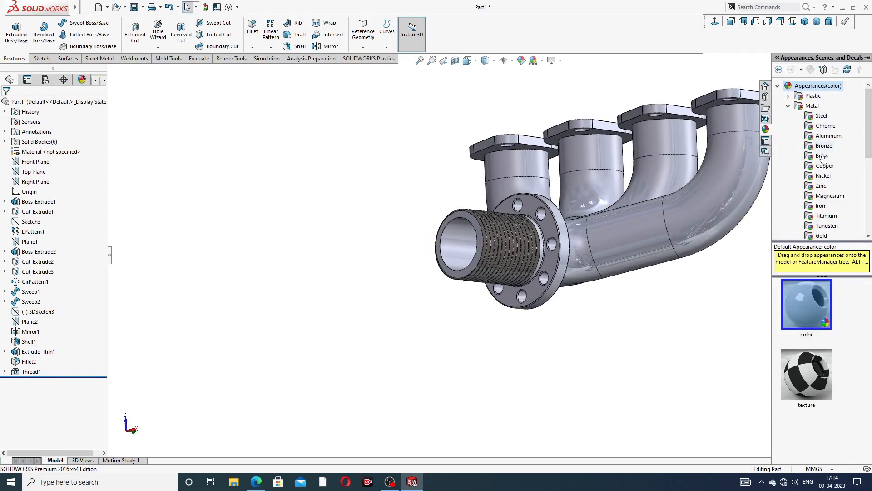
pyautogui.click(823, 176)
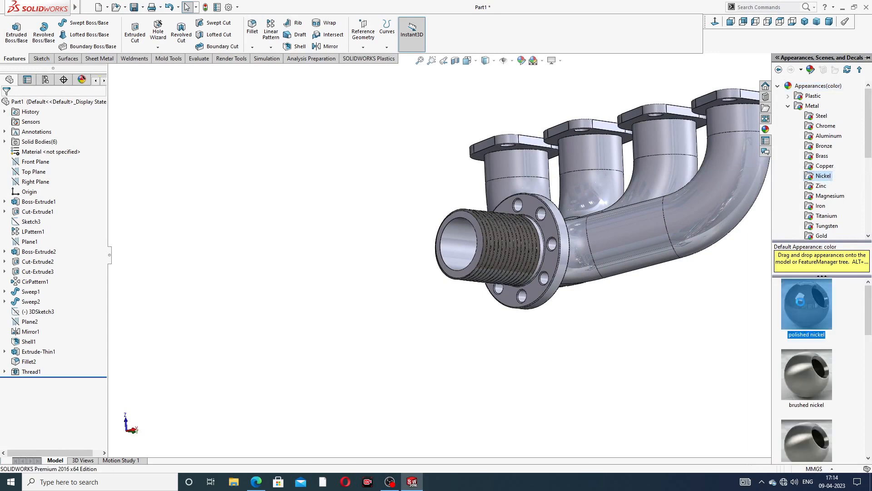
pyautogui.doubleClick(800, 302)
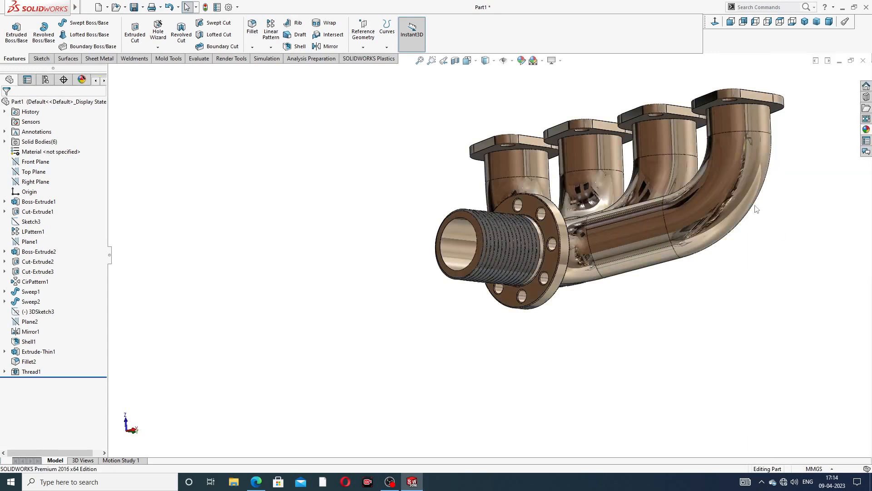
# Check the edge treatment details in the exhaust manifold drawing PDF in the browser, and return to the SOLIDWORKS model.
pyautogui.moveTo(721, 169); pyautogui.dragTo(553, 326, button='middle')
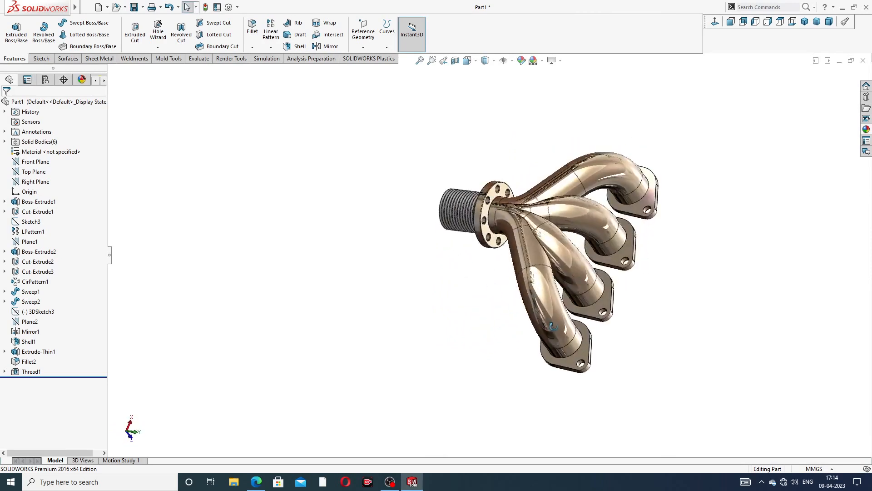
pyautogui.scroll(-2, 688, 210)
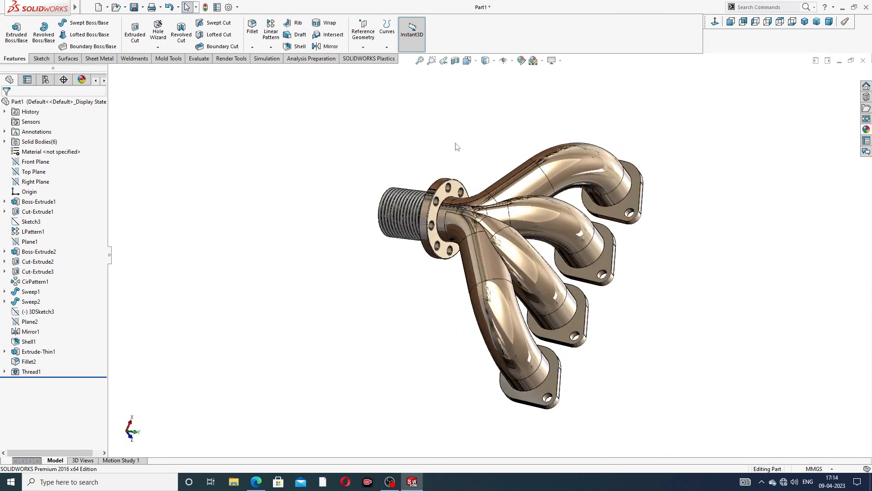
pyautogui.moveTo(524, 214); pyautogui.dragTo(502, 132, button='middle')
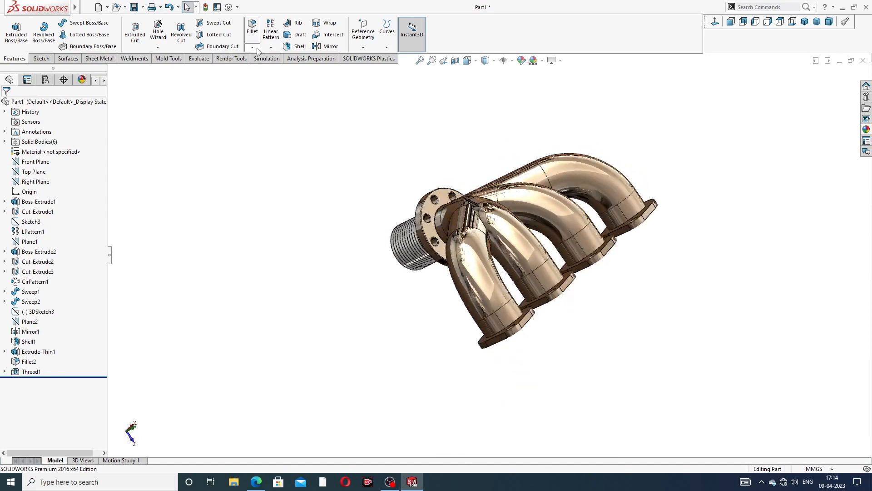
pyautogui.click(256, 482)
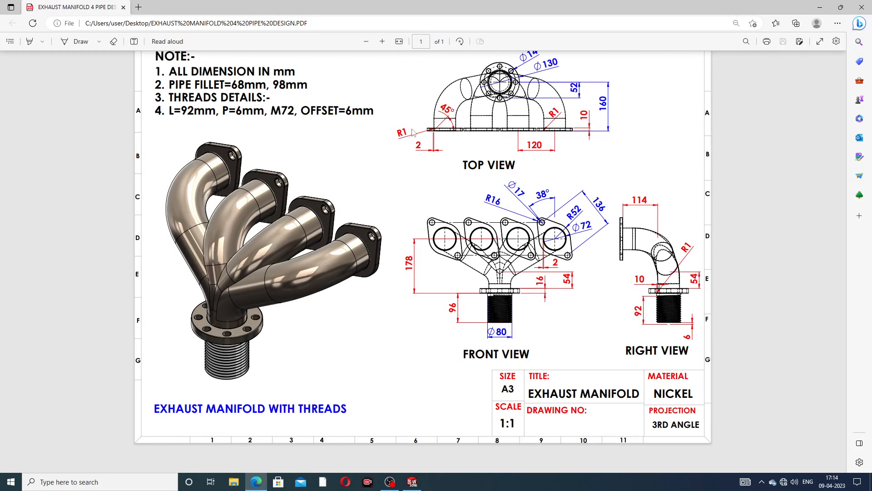
pyautogui.click(263, 480)
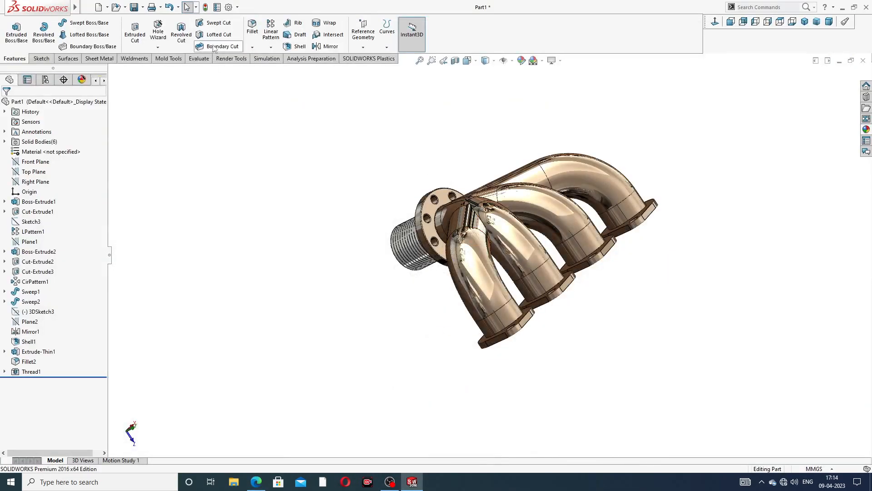
# Chamfer the bore edge on the leftmost pipe flange's outer face with a 2 mm distance at 45 degrees.
pyautogui.click(252, 47)
pyautogui.click(268, 70)
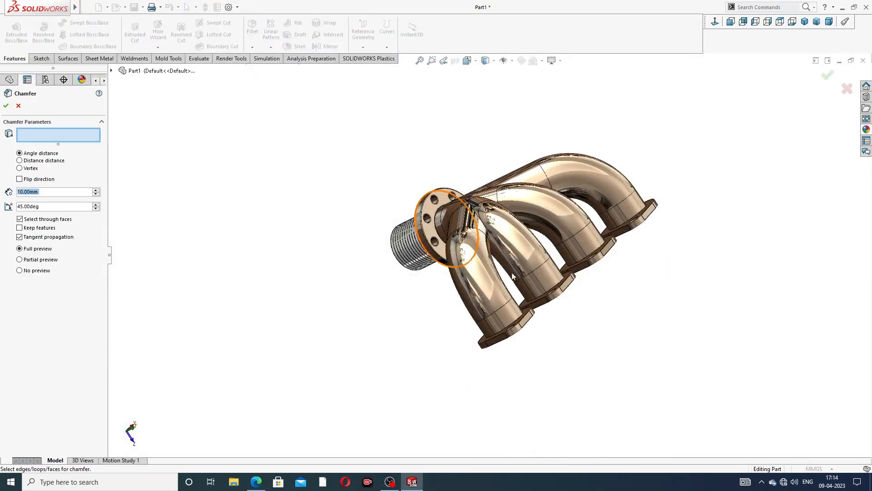
pyautogui.moveTo(518, 313); pyautogui.dragTo(399, 193, button='middle')
pyautogui.scroll(-3, 360, 190)
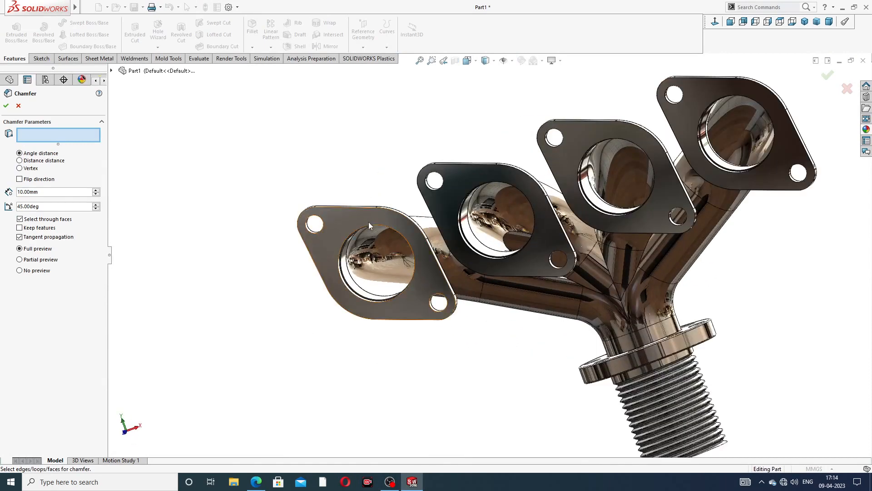
pyautogui.scroll(-2, 359, 231)
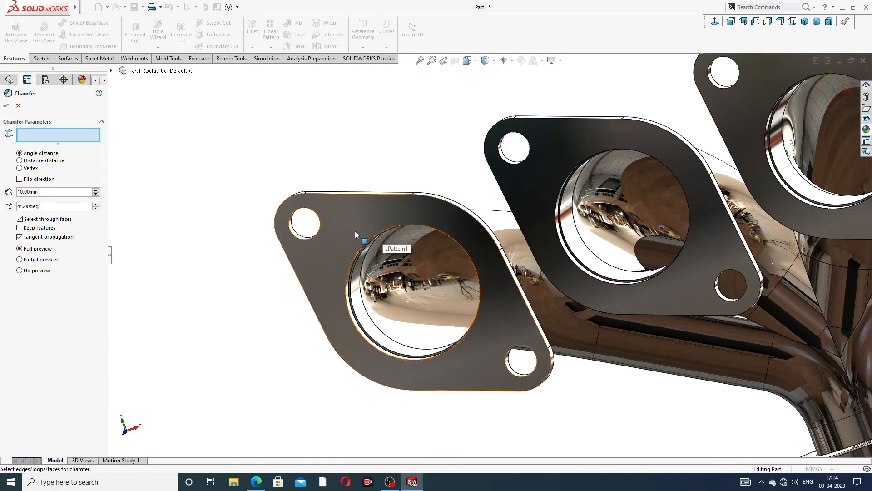
pyautogui.doubleClick(27, 191)
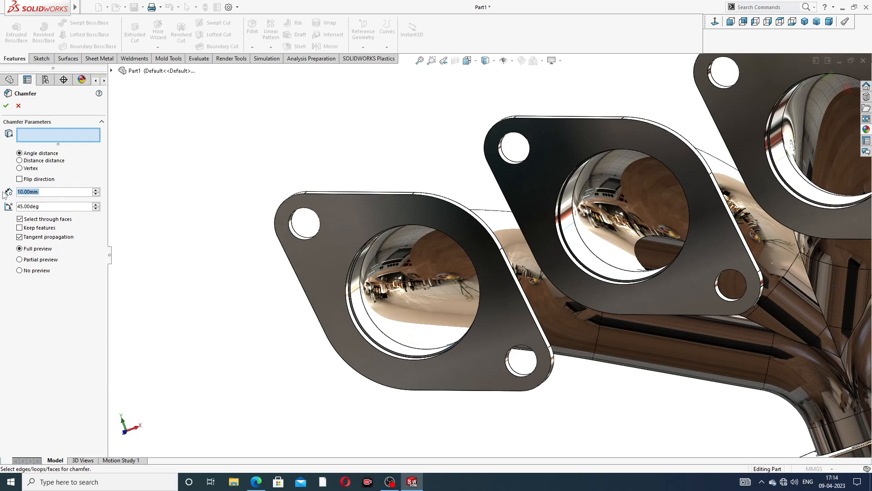
pyautogui.write('2')
pyautogui.press('Return')
pyautogui.scroll(-3, 397, 241)
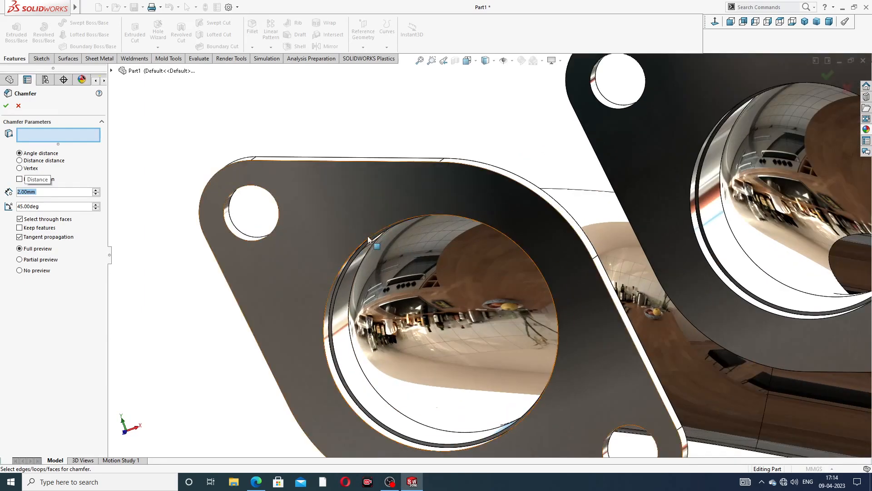
pyautogui.click(347, 258)
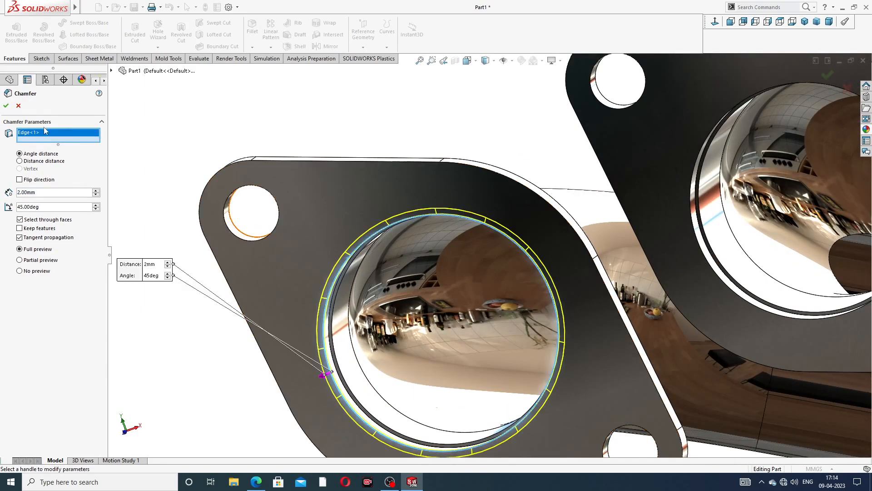
pyautogui.click(6, 106)
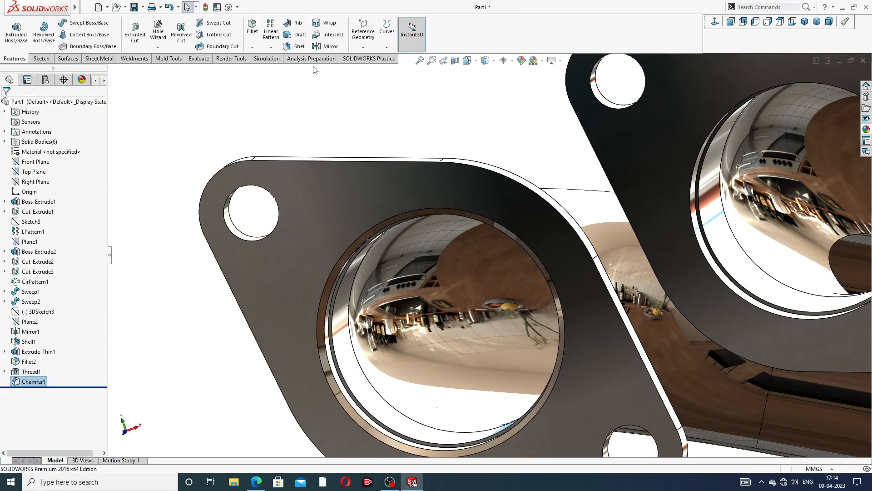
# Chamfer the bore edge of the second pipe flange from the left with 2 mm at 45 degrees.
pyautogui.click(252, 47)
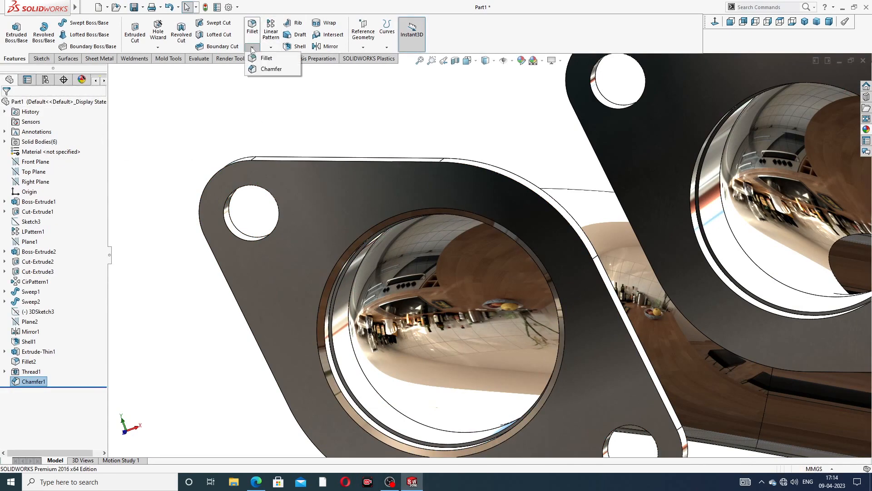
pyautogui.click(271, 73)
pyautogui.scroll(4, 722, 127)
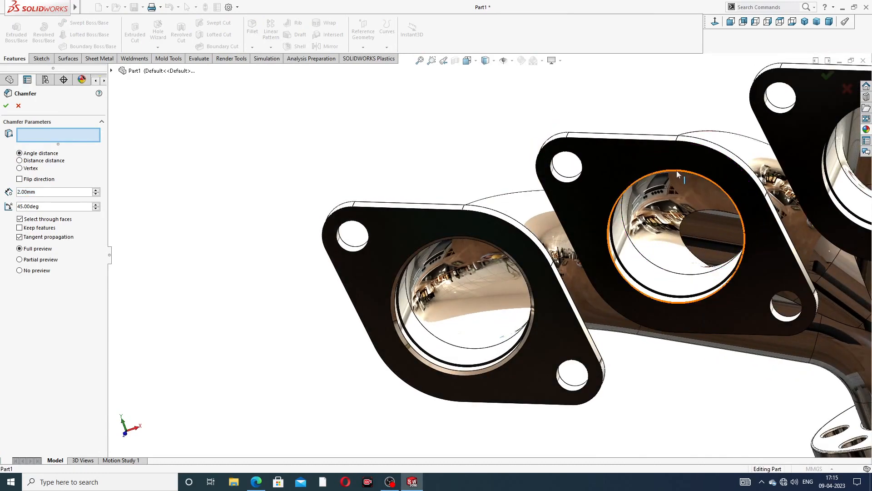
pyautogui.click(689, 174)
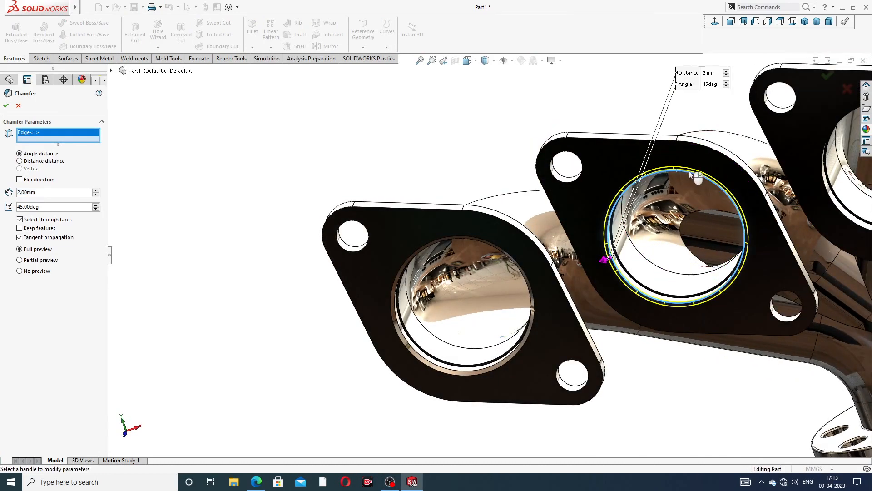
pyautogui.click(6, 107)
# Chamfer the bore edge of the third pipe flange from the left with 2 mm at 45 degrees.
pyautogui.scroll(5, 645, 173)
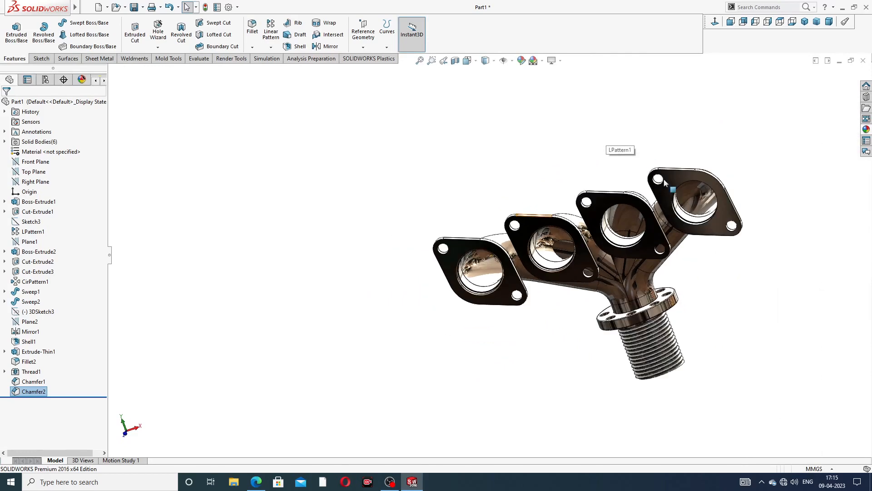
pyautogui.moveTo(665, 183); pyautogui.dragTo(679, 98, button='middle')
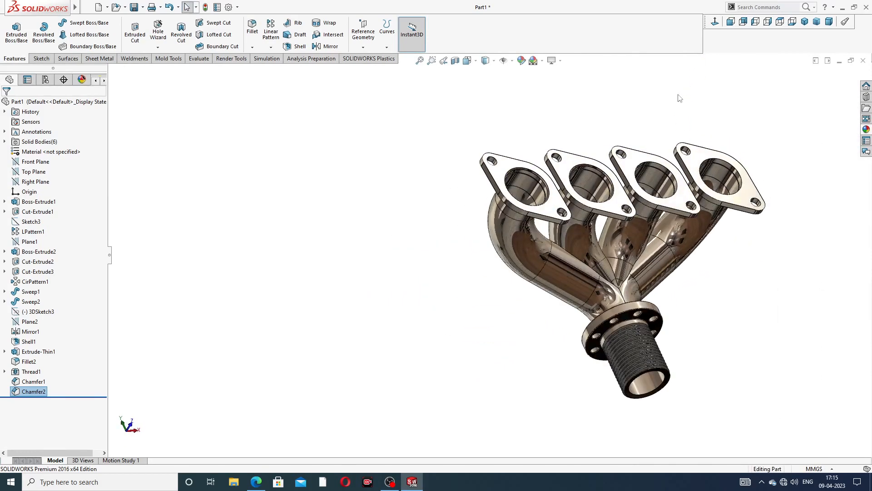
pyautogui.scroll(-5, 600, 175)
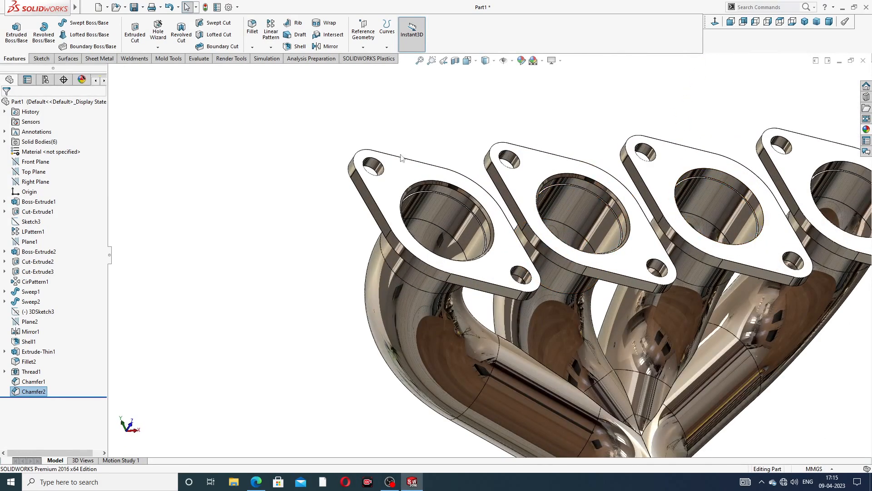
pyautogui.click(252, 47)
pyautogui.click(263, 73)
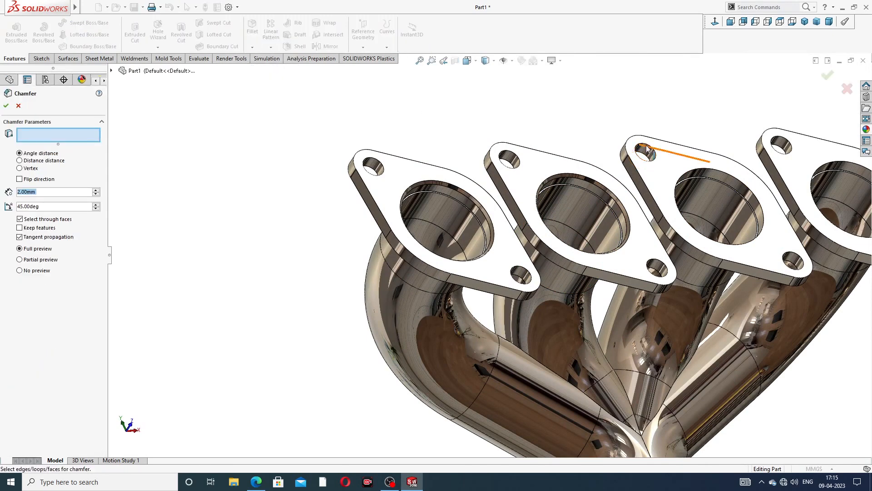
pyautogui.click(703, 172)
pyautogui.scroll(2, 816, 157)
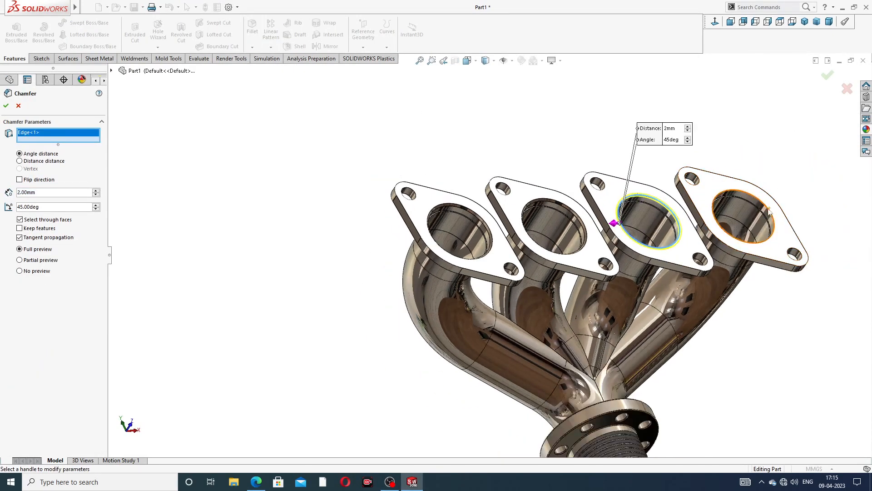
pyautogui.scroll(-2, 764, 198)
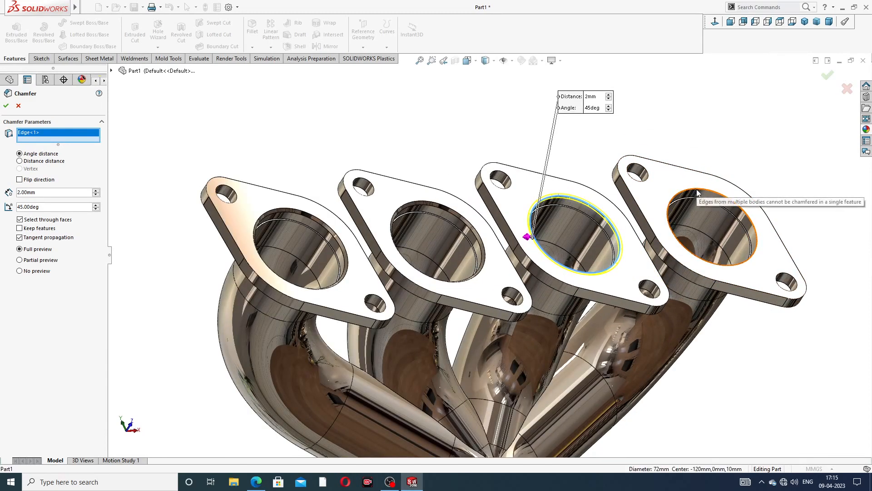
pyautogui.click(6, 107)
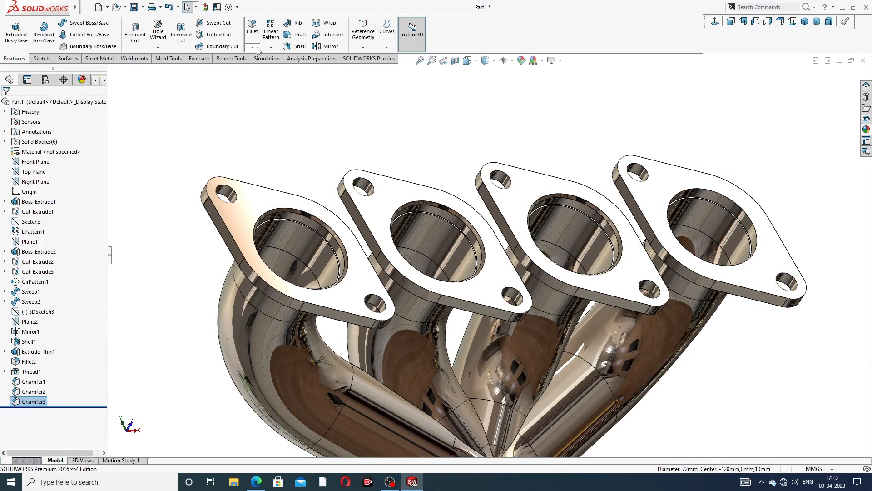
# Chamfer the bore edge of the rightmost pipe flange with 2 mm at 45 degrees.
pyautogui.click(255, 48)
pyautogui.click(271, 69)
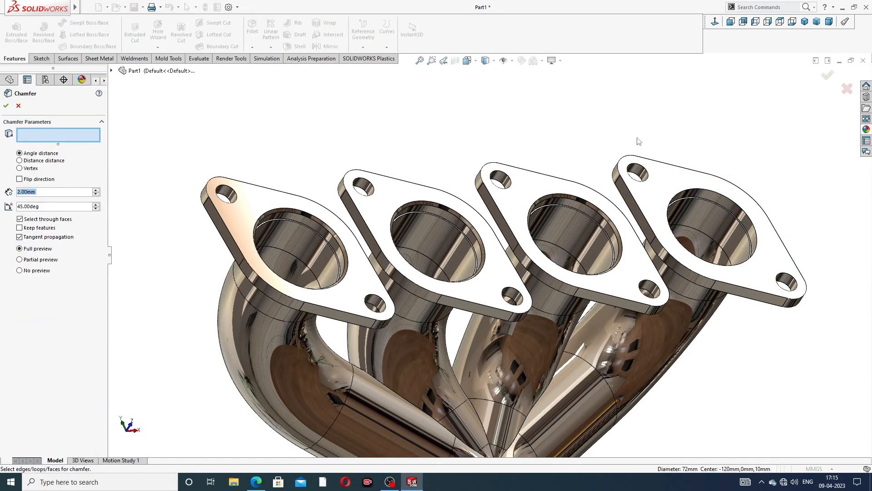
pyautogui.click(686, 195)
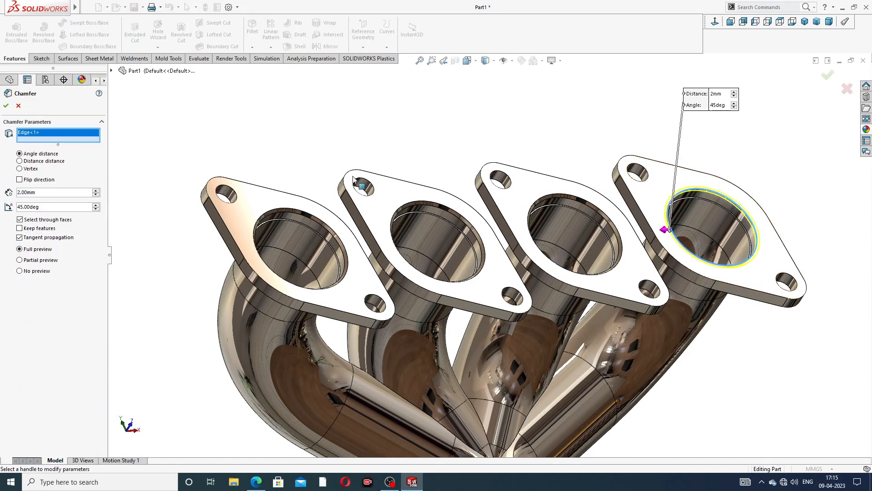
pyautogui.click(5, 107)
# Fillet the edges of the front and back faces of the leftmost pipe flange with a 1 mm radius.
pyautogui.scroll(3, 554, 152)
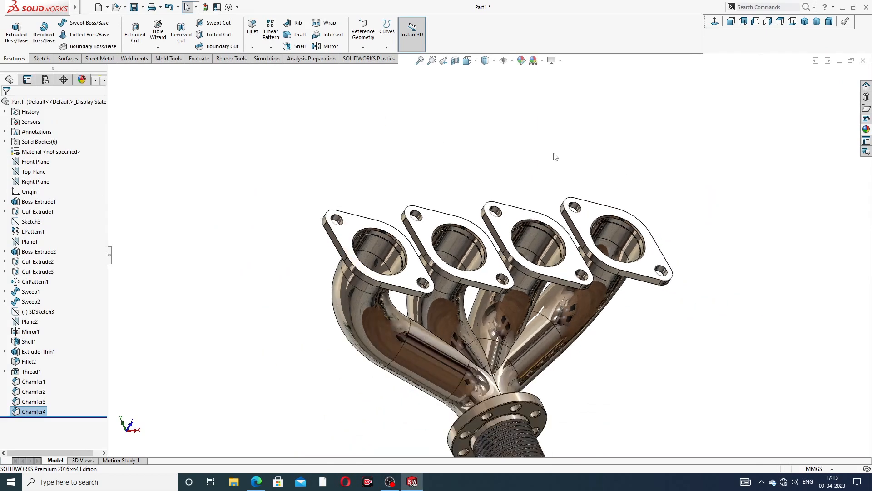
pyautogui.moveTo(563, 202); pyautogui.dragTo(517, 187, button='middle')
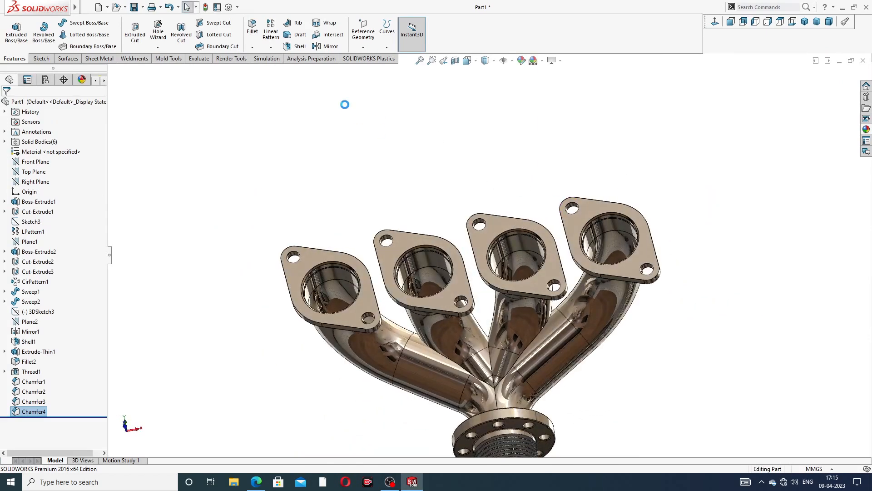
pyautogui.click(252, 48)
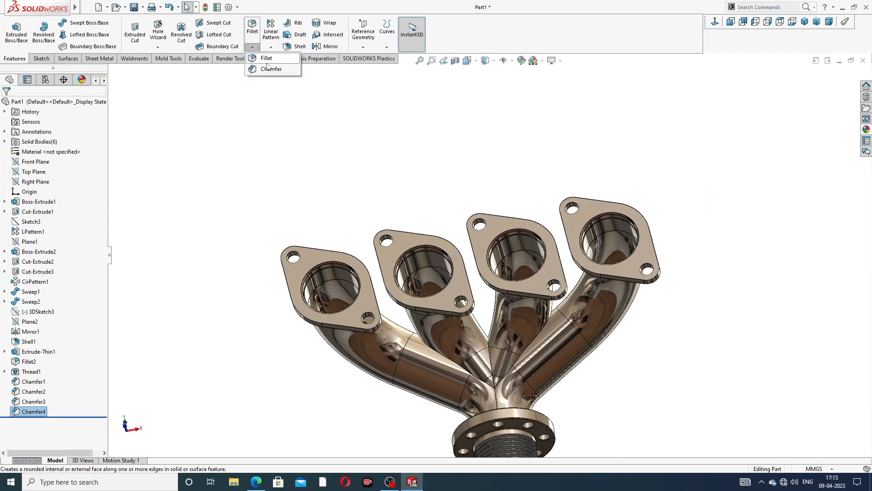
pyautogui.click(270, 60)
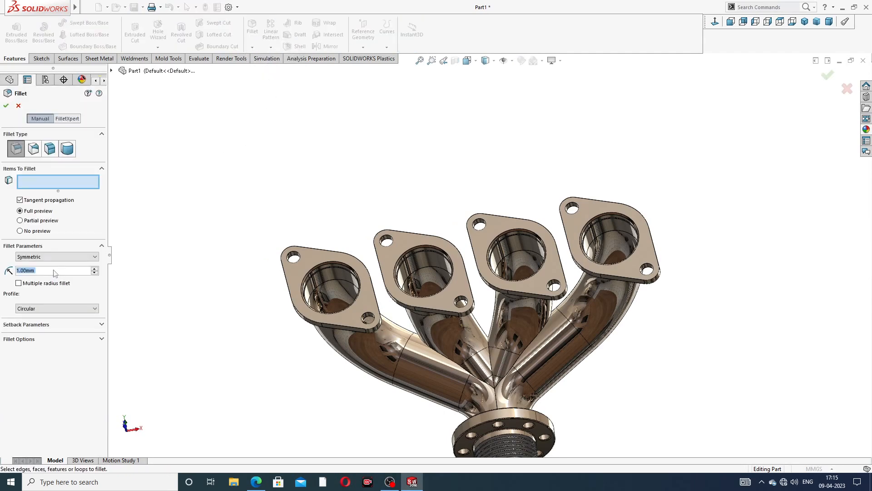
pyautogui.click(310, 257)
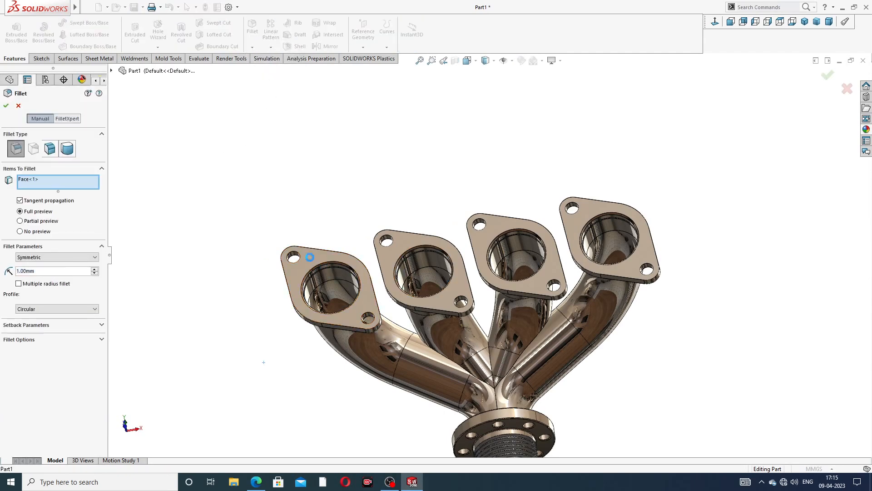
pyautogui.moveTo(339, 237); pyautogui.dragTo(365, 233, button='middle')
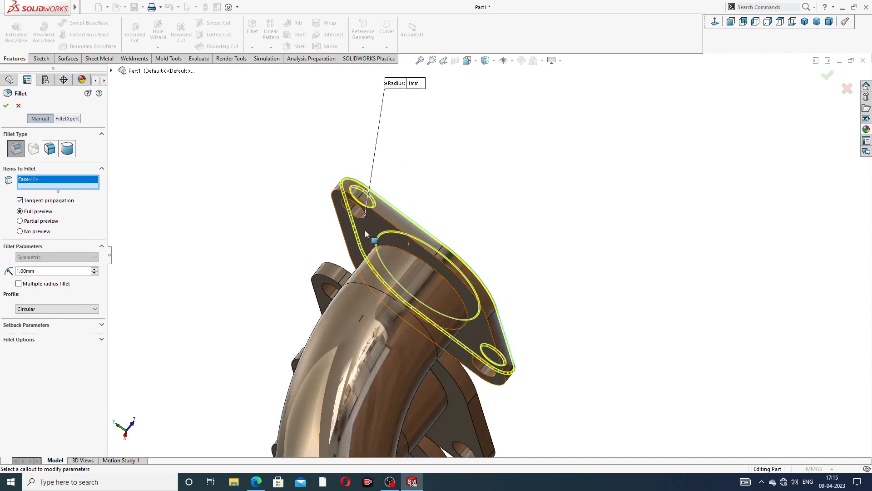
pyautogui.click(374, 223)
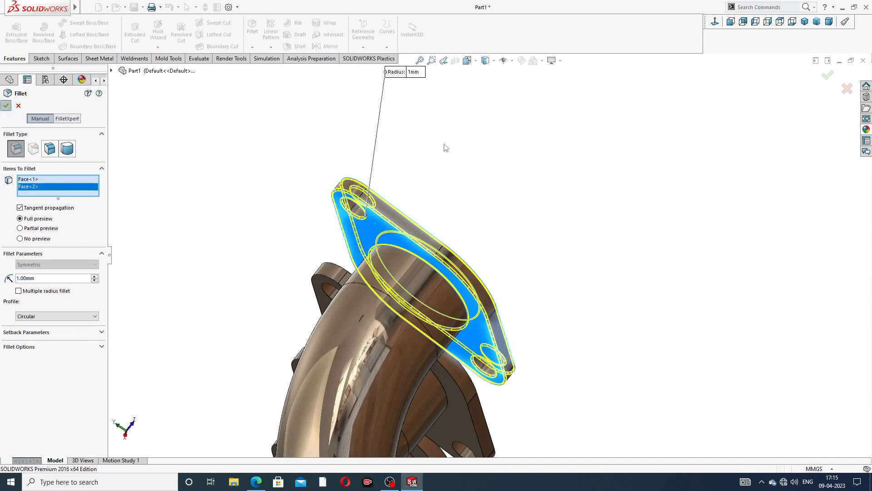
# Fillet the edges of both faces of the second pipe flange from the left with a 1 mm radius.
pyautogui.scroll(4, 444, 145)
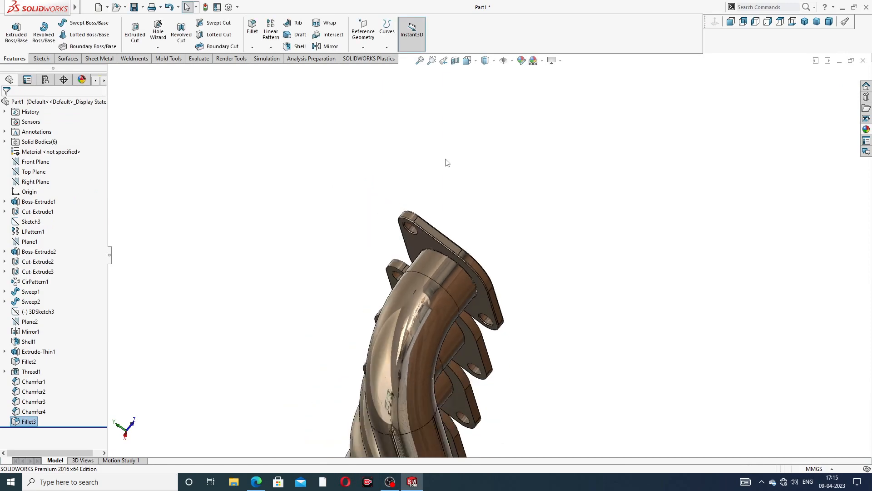
pyautogui.moveTo(446, 161); pyautogui.dragTo(392, 355, button='middle')
pyautogui.scroll(-6, 395, 348)
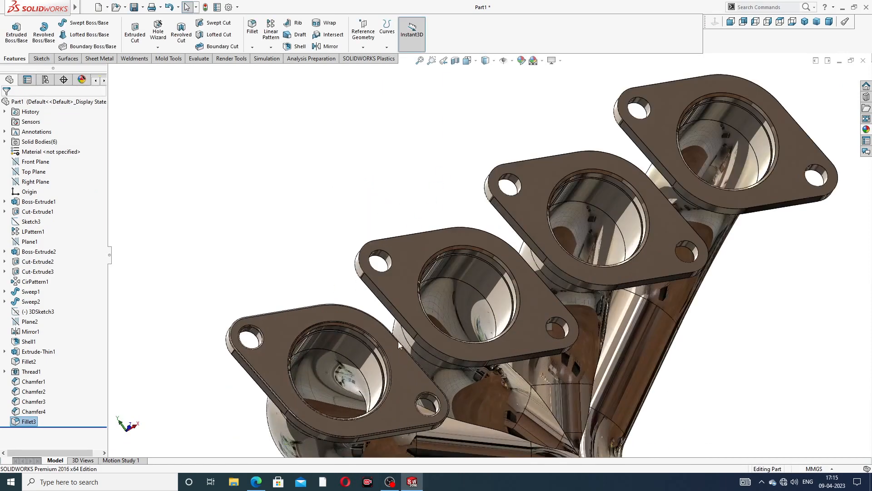
pyautogui.click(252, 28)
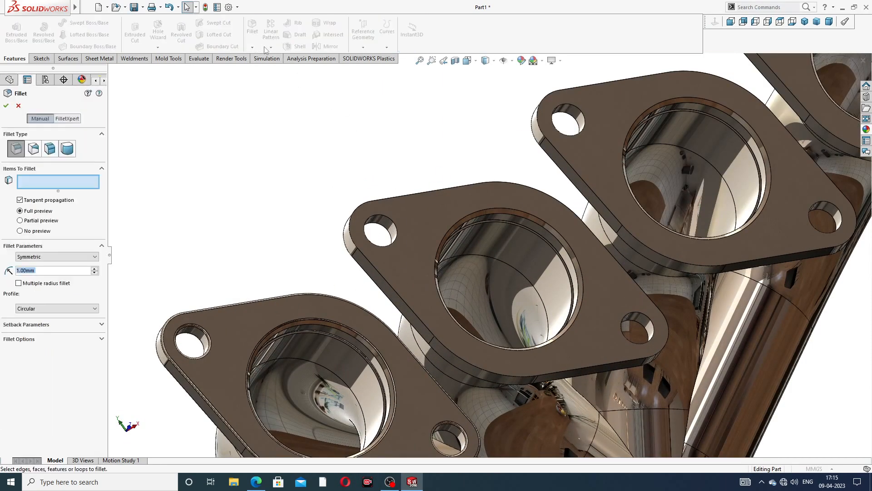
pyautogui.click(429, 214)
pyautogui.scroll(2, 450, 236)
pyautogui.moveTo(454, 245); pyautogui.dragTo(495, 195, button='middle')
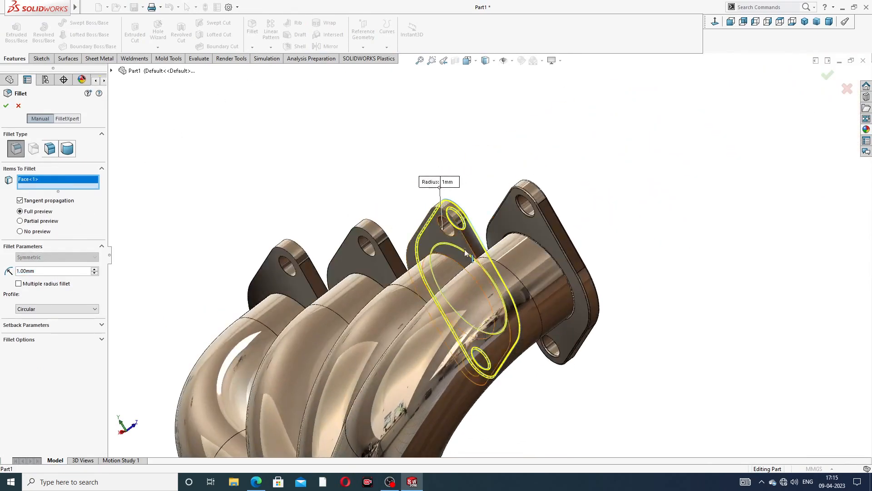
pyautogui.scroll(-4, 459, 245)
pyautogui.click(454, 231)
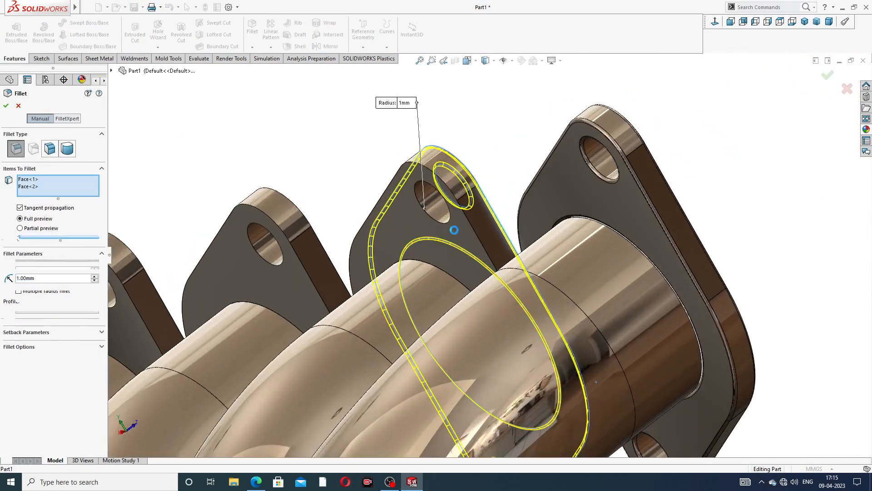
pyautogui.click(7, 106)
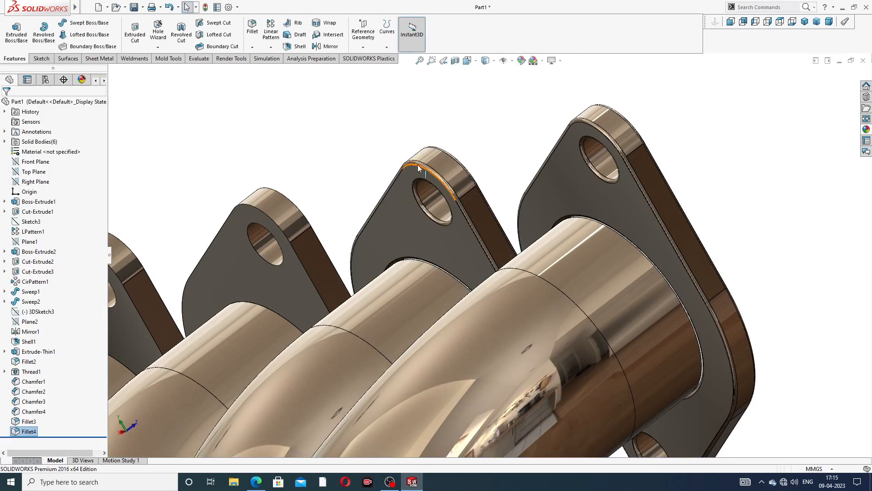
# Fillet the edges of both faces of the third pipe flange from the left with a 1 mm radius.
pyautogui.scroll(3, 418, 164)
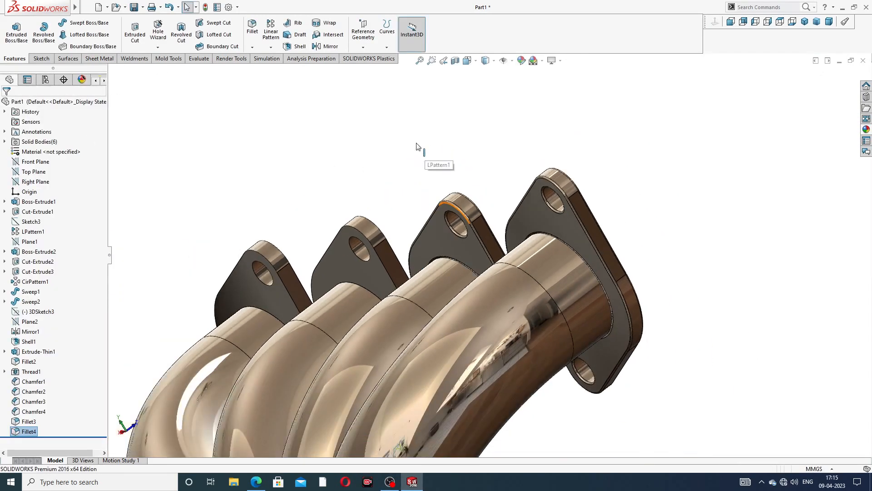
pyautogui.click(252, 28)
pyautogui.click(346, 266)
pyautogui.scroll(2, 397, 170)
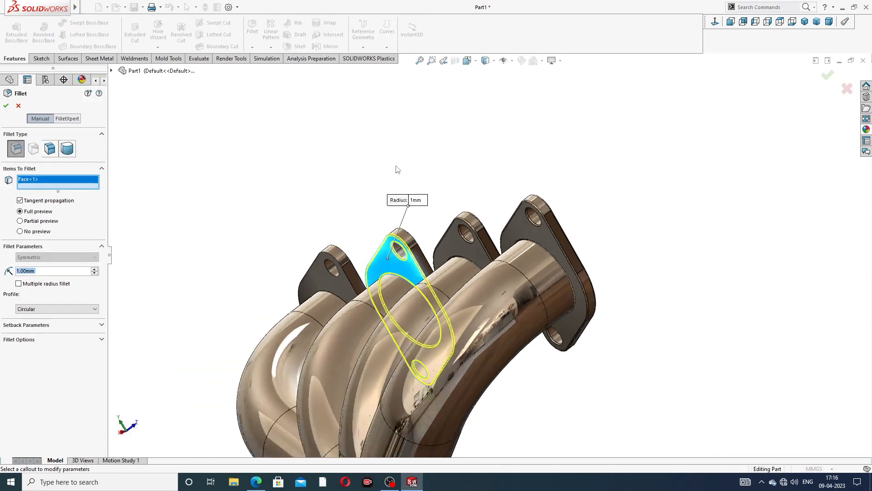
pyautogui.moveTo(396, 169); pyautogui.dragTo(282, 342, button='middle')
pyautogui.scroll(-3, 275, 363)
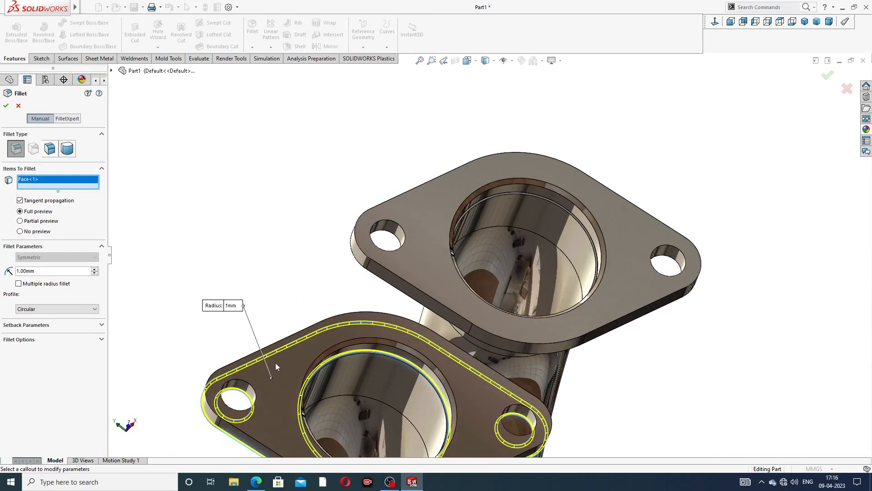
pyautogui.click(278, 362)
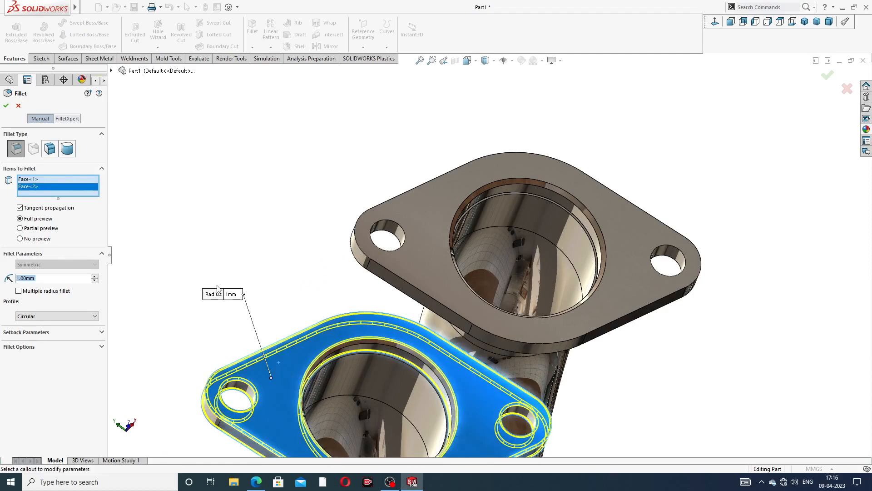
pyautogui.click(6, 107)
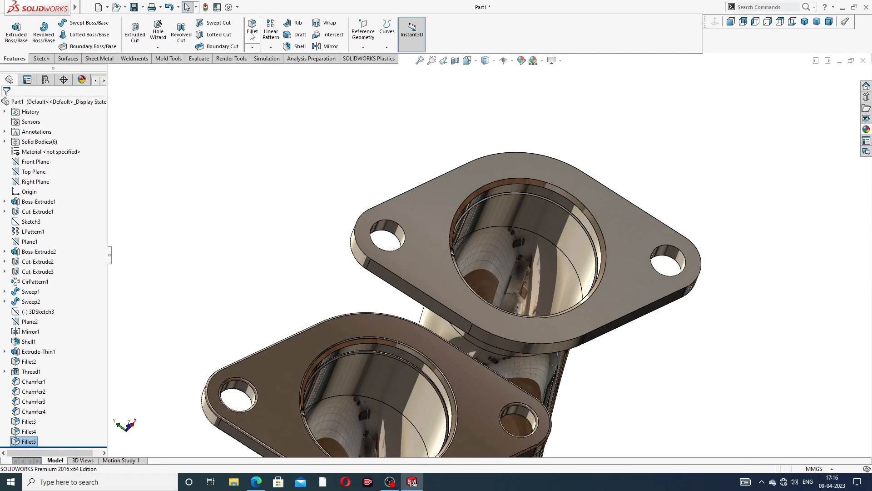
# Fillet the edges of both faces of the rightmost pipe flange with a 1 mm radius.
pyautogui.click(252, 32)
pyautogui.click(442, 189)
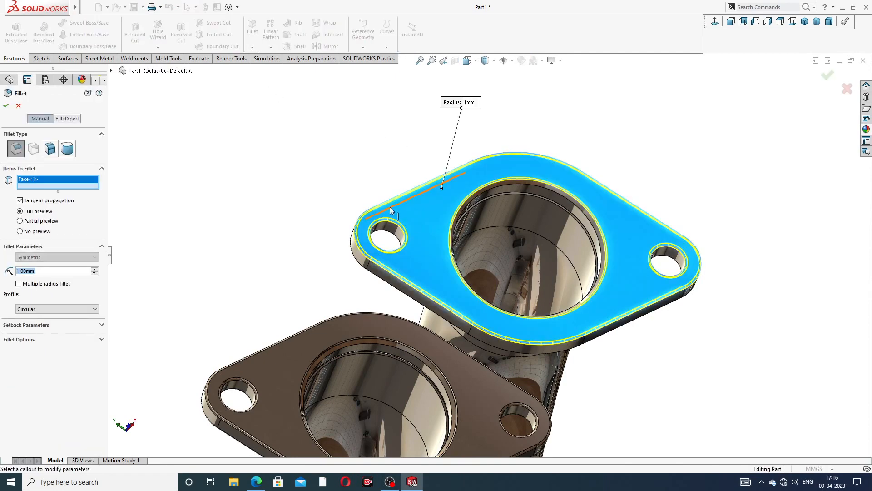
pyautogui.moveTo(401, 223)
pyautogui.mouseDown(button='middle')
pyautogui.moveTo(516, 121)
pyautogui.moveTo(415, 229)
pyautogui.mouseUp(button='middle')
pyautogui.click(396, 223)
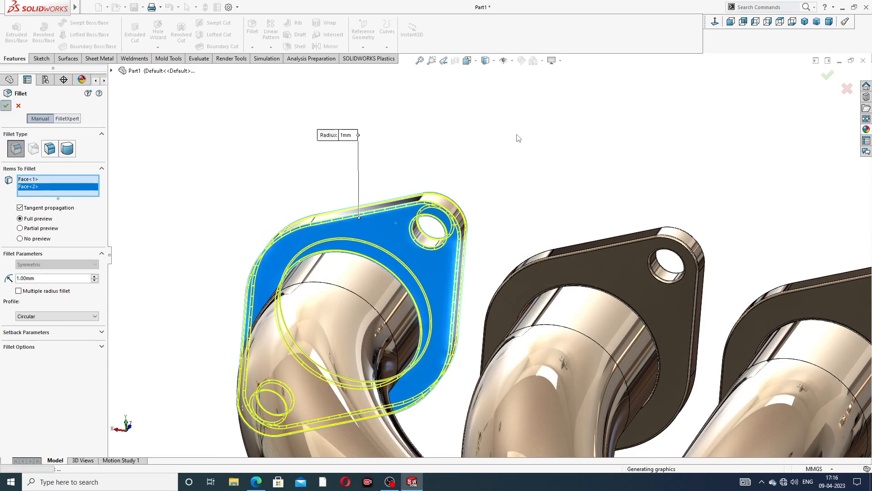
pyautogui.press('Return')
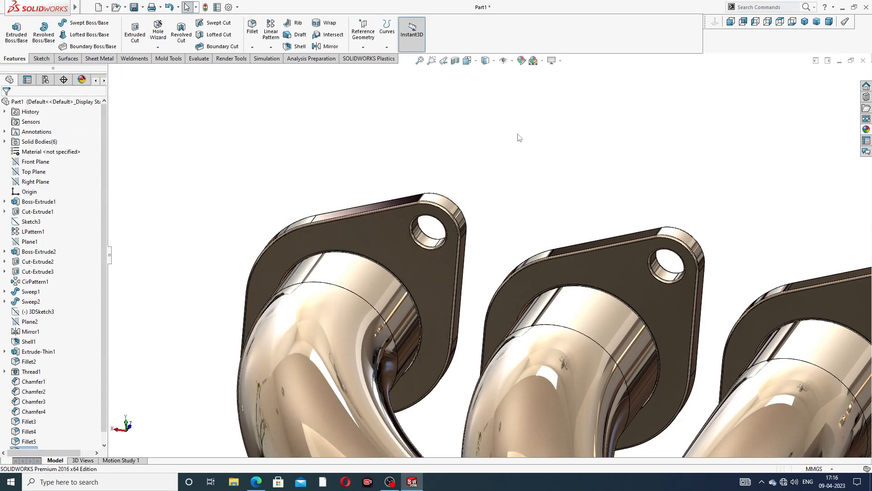
# Examine the manifold's pipes, flanges and thread in isometric, back, front and rotated views.
pyautogui.scroll(-5, 522, 140)
pyautogui.moveTo(507, 312); pyautogui.dragTo(463, 298, button='middle')
pyautogui.scroll(3, 510, 384)
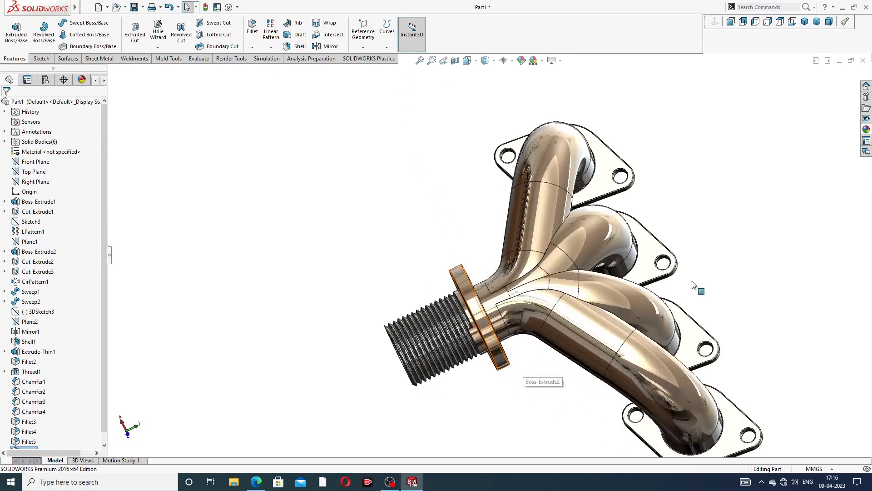
pyautogui.click(804, 21)
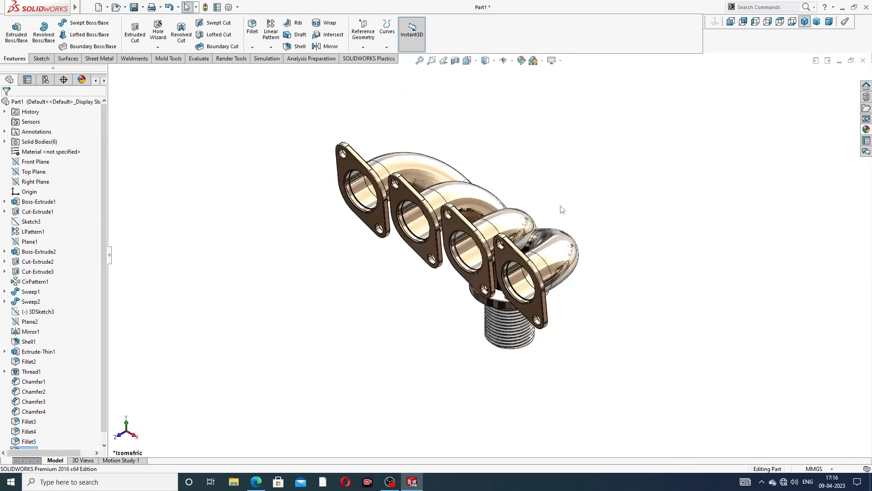
pyautogui.moveTo(513, 223); pyautogui.dragTo(404, 229, button='middle')
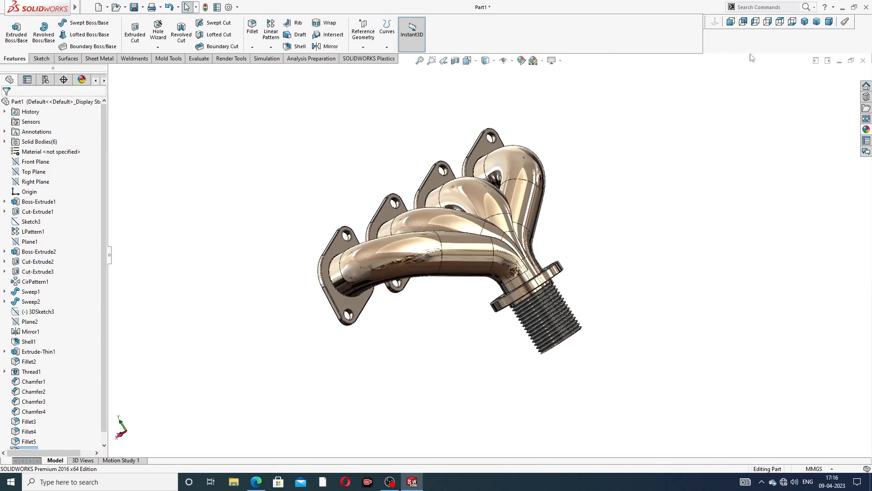
pyautogui.click(731, 22)
pyautogui.click(743, 22)
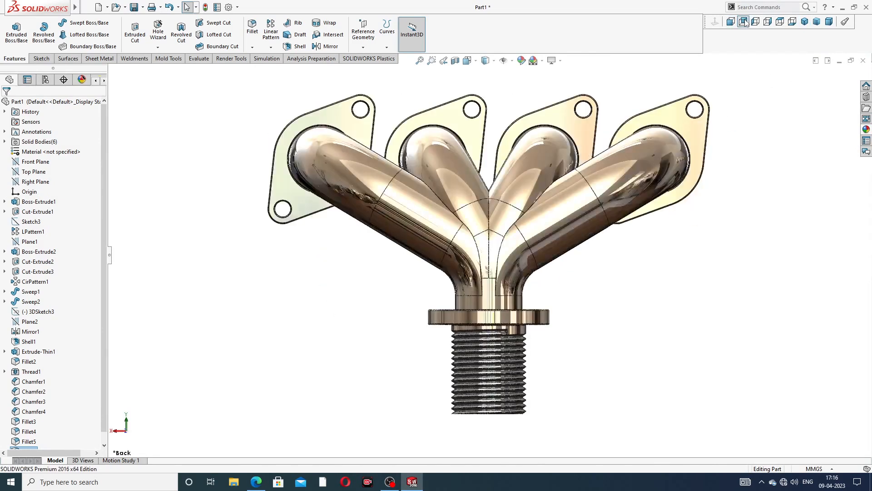
pyautogui.scroll(-1, 496, 119)
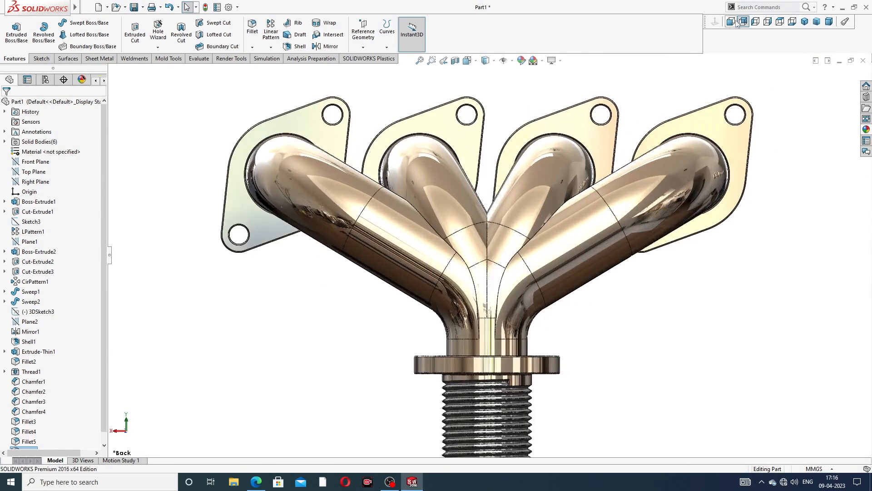
pyautogui.click(731, 22)
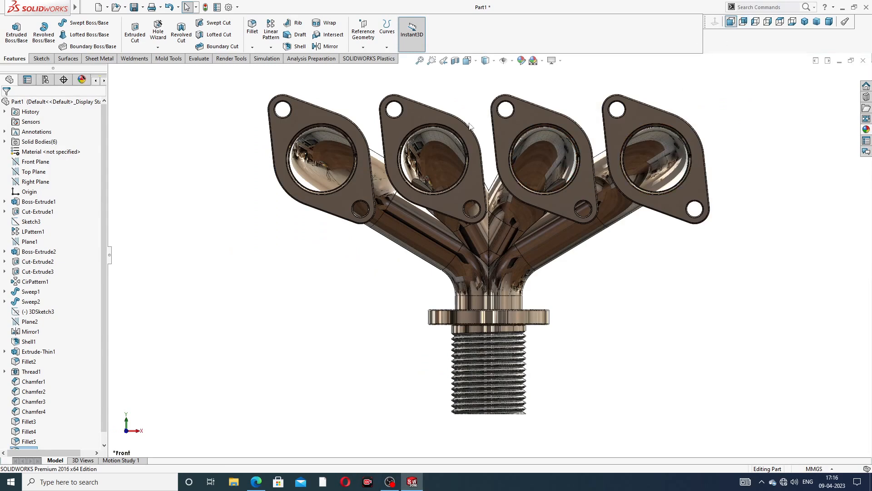
pyautogui.scroll(1, 470, 127)
pyautogui.moveTo(470, 127); pyautogui.dragTo(770, 237, button='middle')
pyautogui.scroll(-1, 526, 238)
pyautogui.scroll(-1, 706, 241)
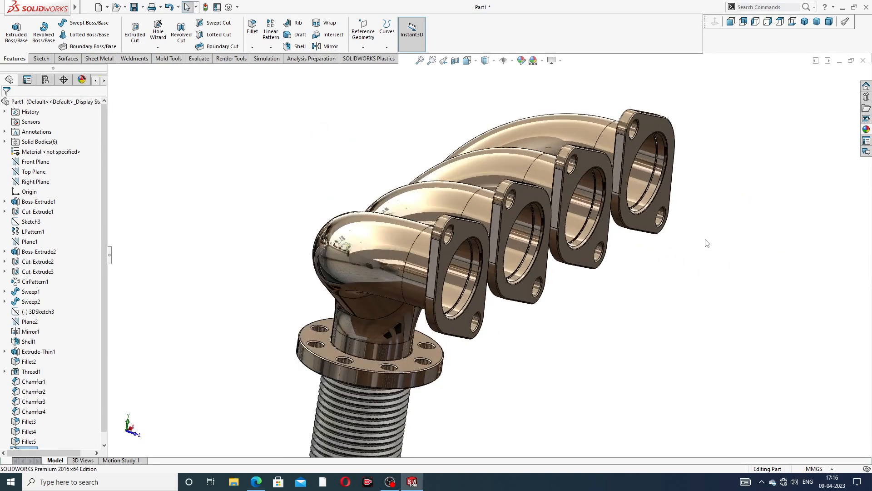
pyautogui.scroll(2, 706, 241)
pyautogui.scroll(-1, 521, 383)
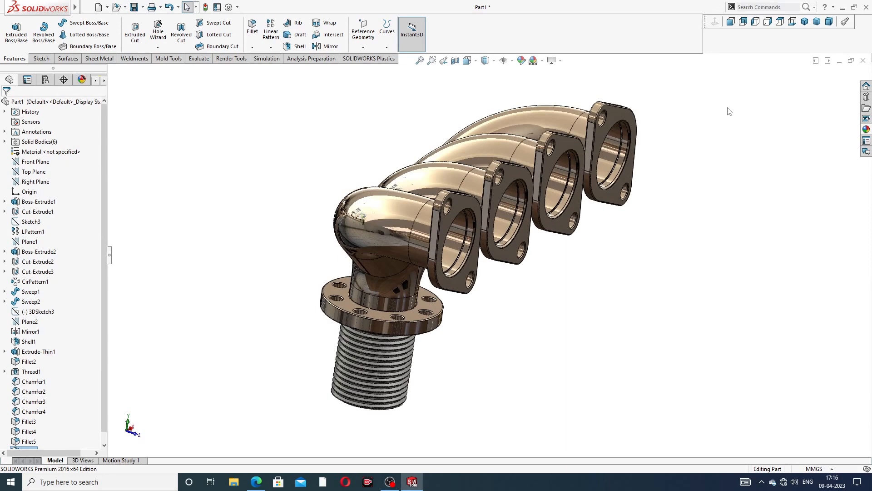
# Save the part as Part1 on the Desktop and switch to Edge to view the exhaust manifold drawing PDF.
pyautogui.hotkey('ctrl', 's')
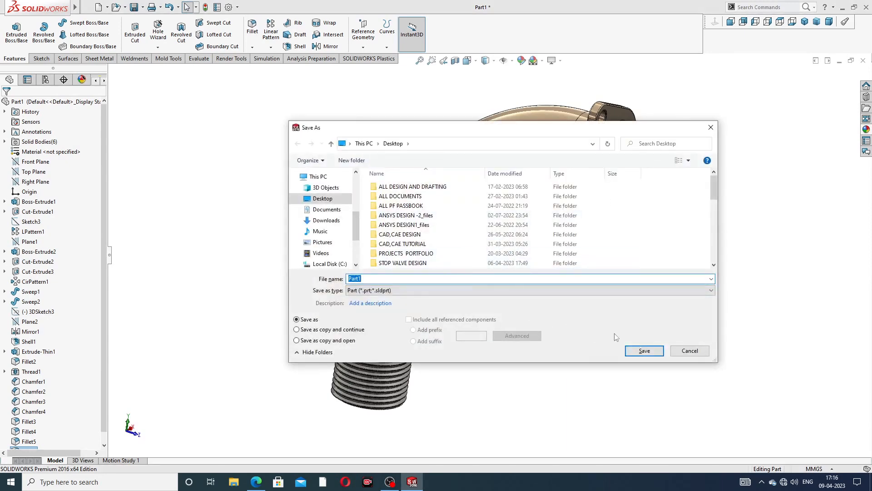
pyautogui.click(644, 351)
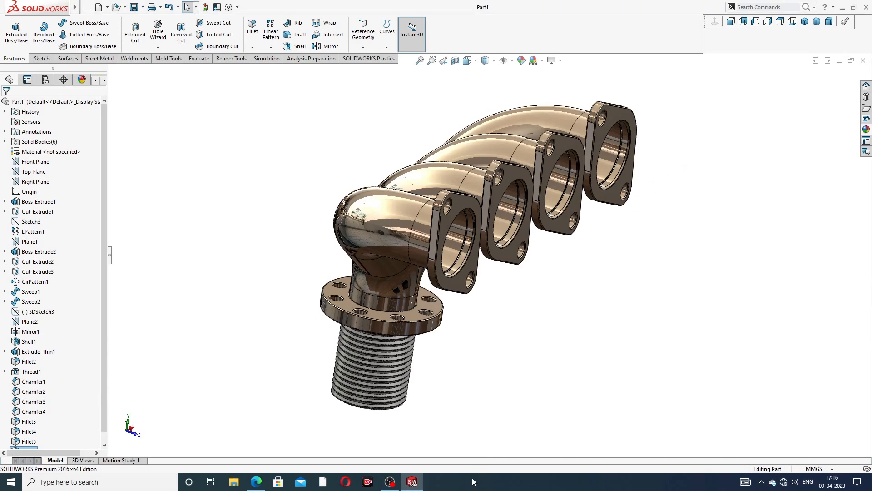
pyautogui.click(256, 483)
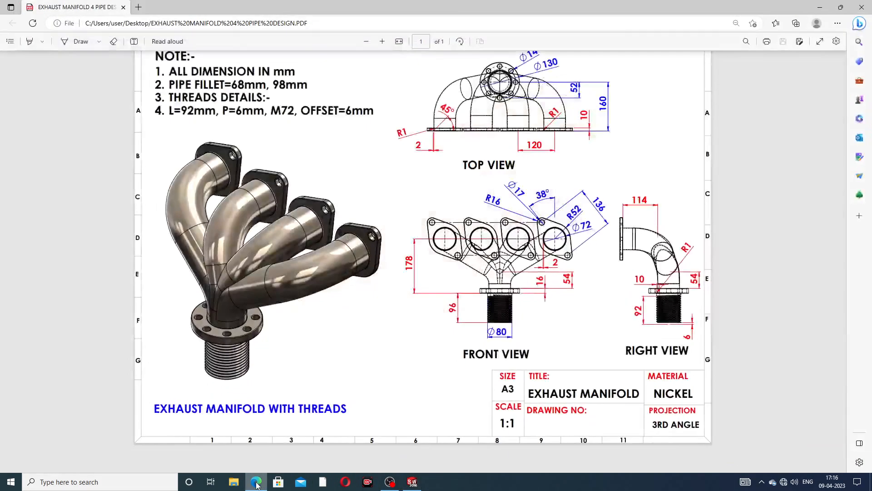
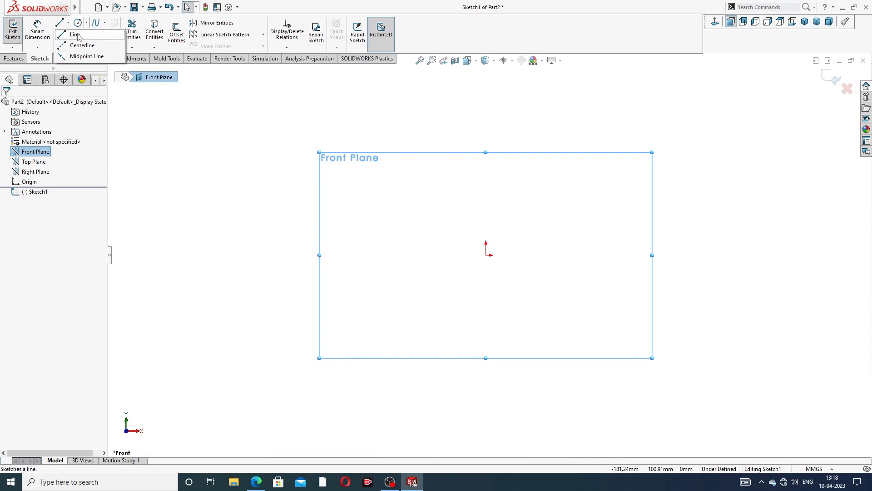
# Sketch a horizontal baseline about 116 mm long from the origin, a 45° line sloping back up from its far end, and a horizontal line about 25 mm long.
pyautogui.click(74, 35)
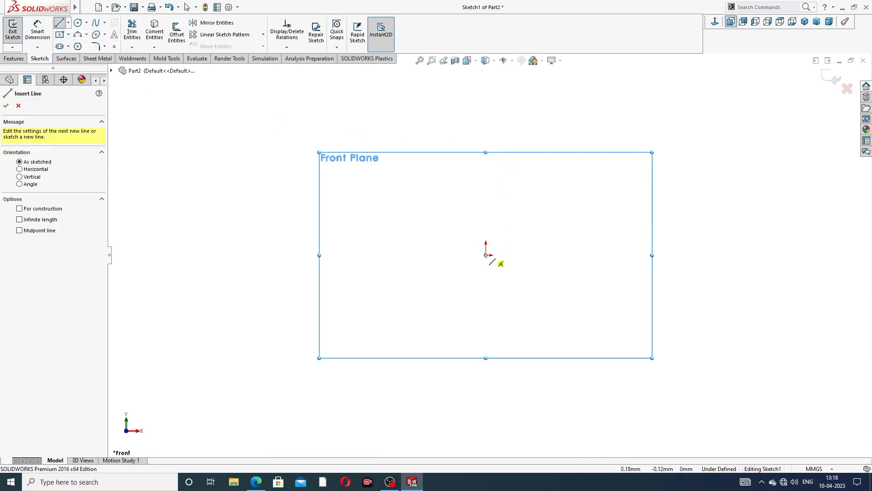
pyautogui.click(486, 255)
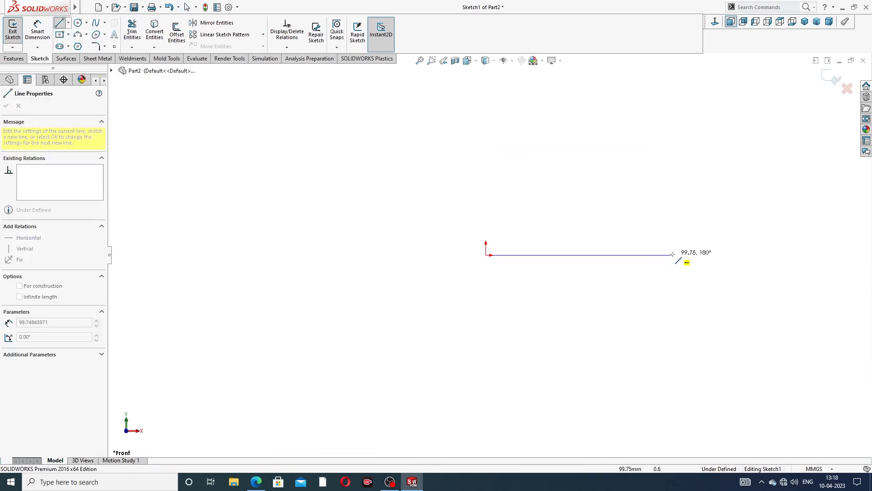
pyautogui.click(703, 255)
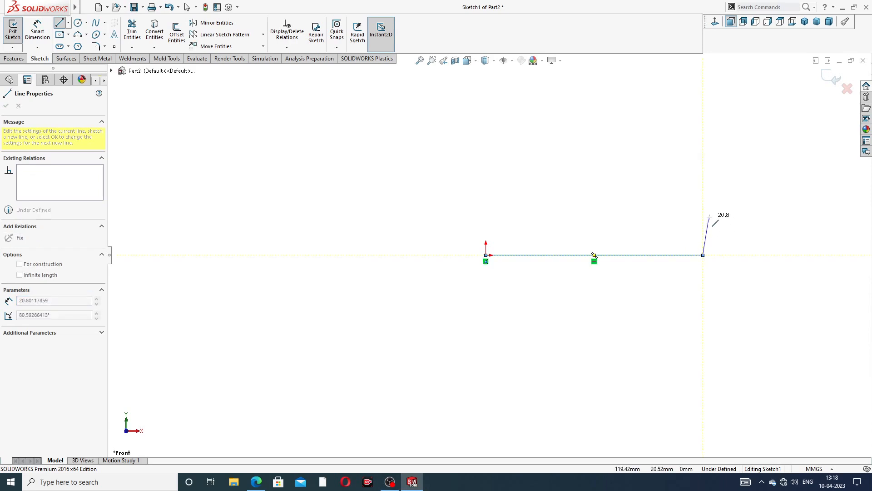
pyautogui.click(674, 226)
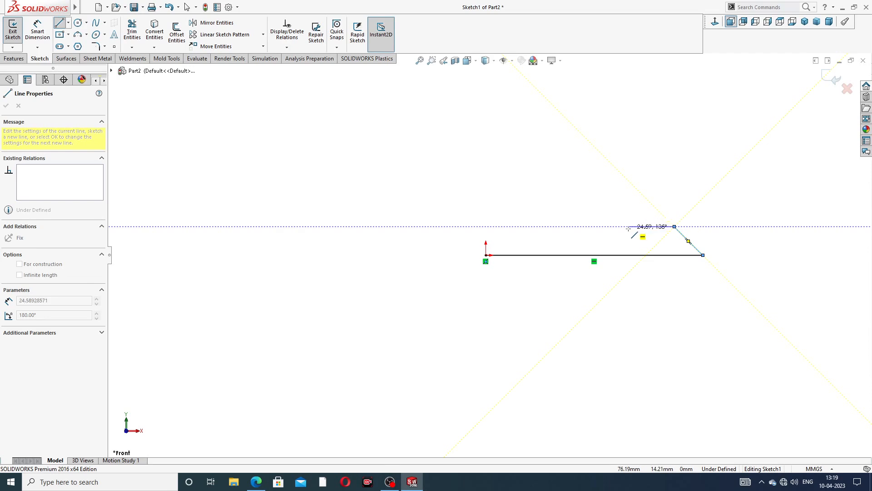
pyautogui.click(628, 226)
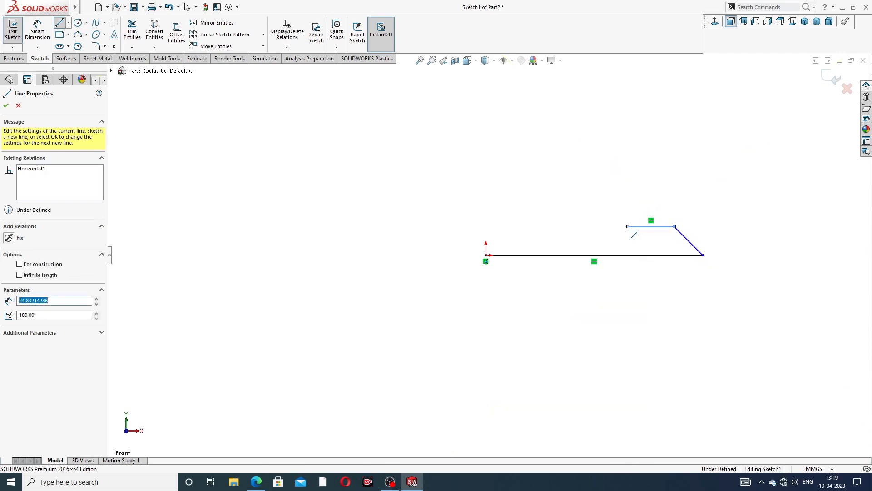
# Continue the outline with a short drop, a 31 mm run back, a 21 mm rise, an outward lip, a short rise and a top line about 48 mm long.
pyautogui.click(628, 236)
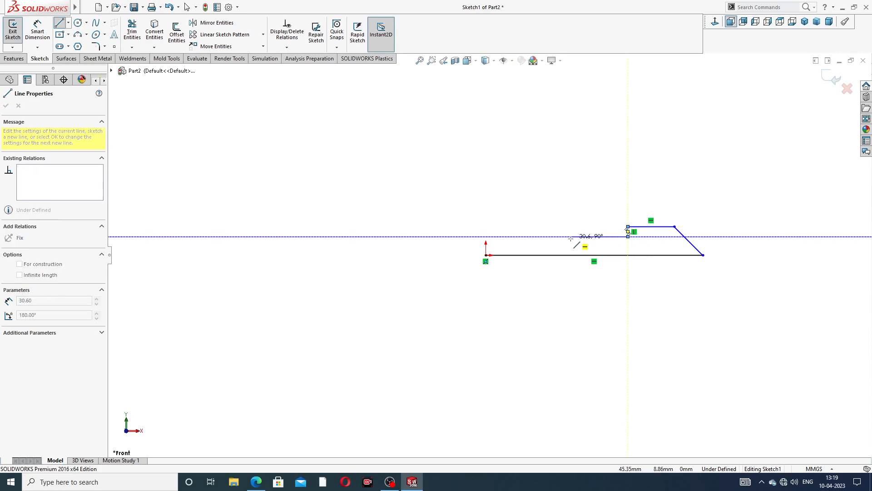
pyautogui.click(570, 236)
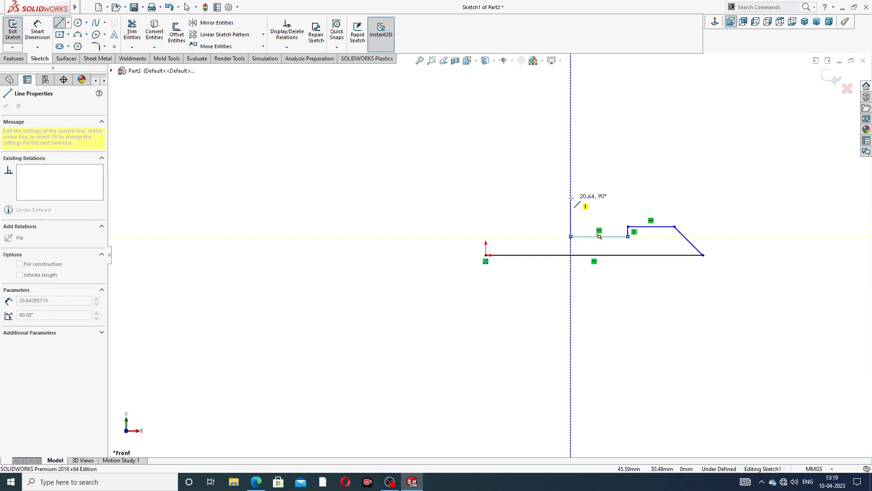
pyautogui.click(570, 198)
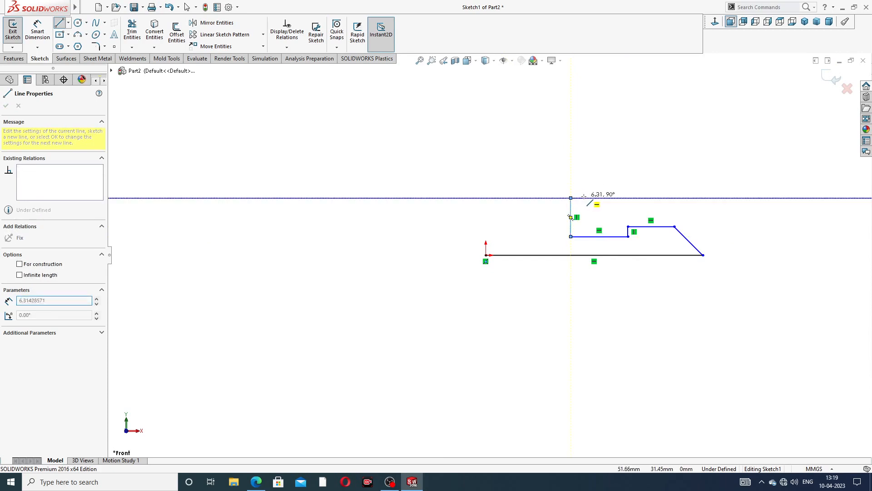
pyautogui.click(609, 198)
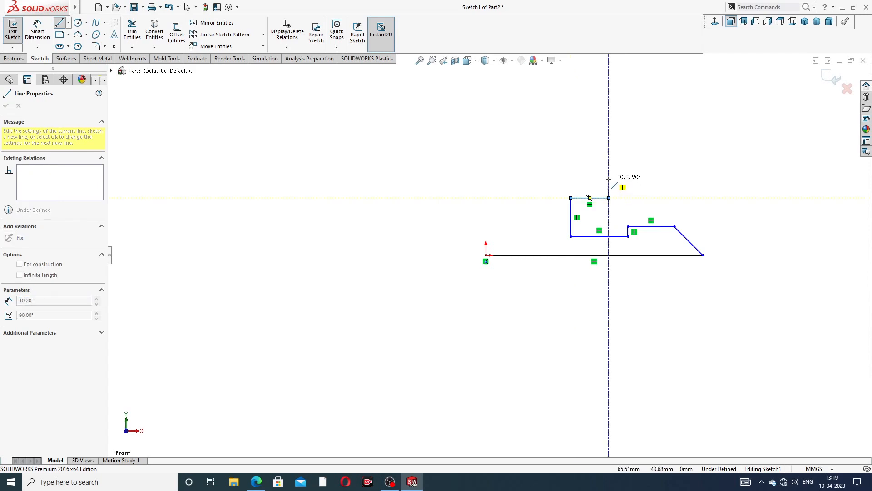
pyautogui.click(608, 181)
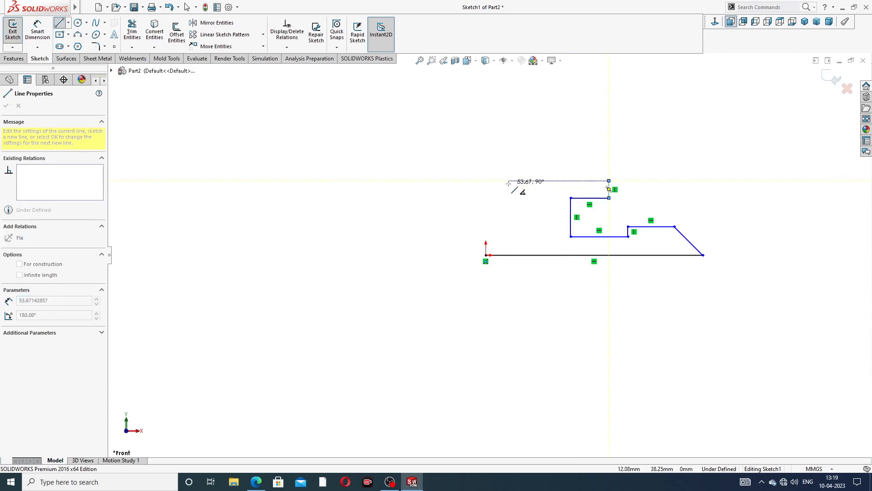
pyautogui.click(520, 181)
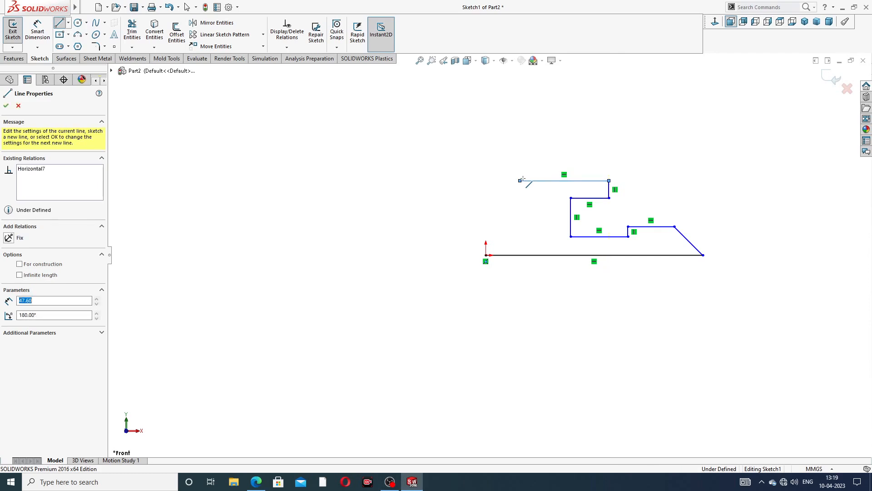
pyautogui.press('Escape')
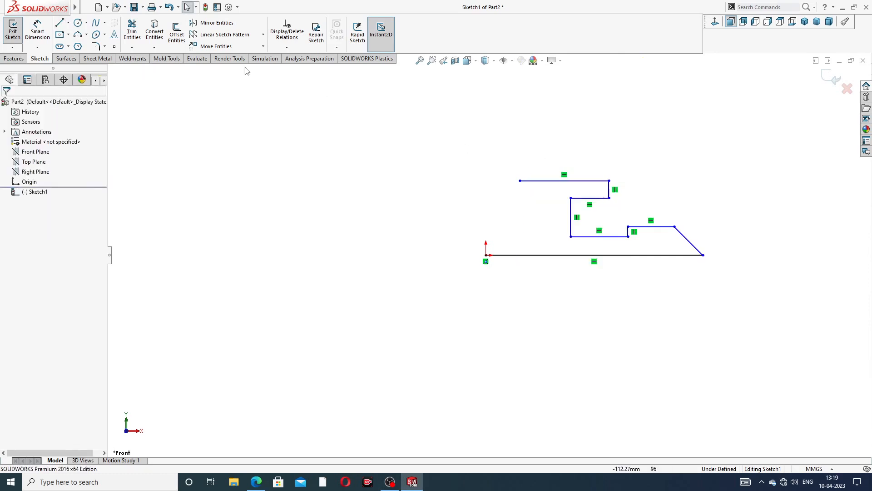
# Close the profile with an outward-bulging 3 Point Arc from the free end of the top line to the origin.
pyautogui.click(86, 38)
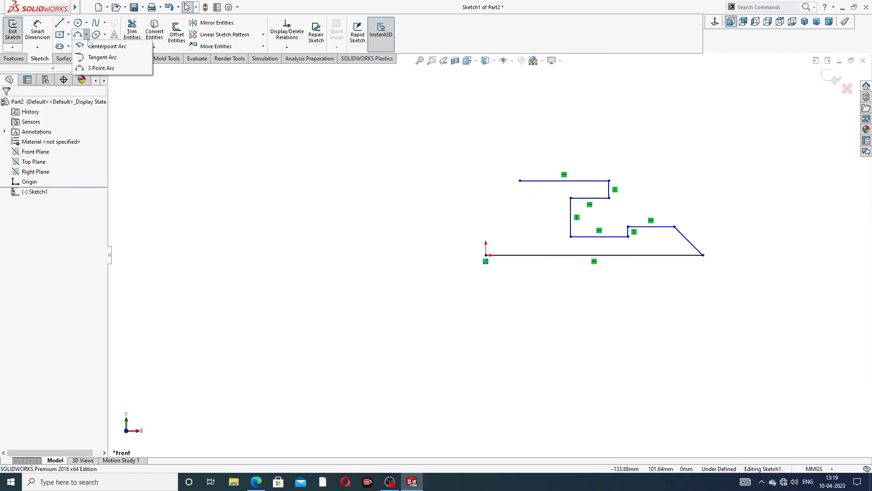
pyautogui.click(98, 67)
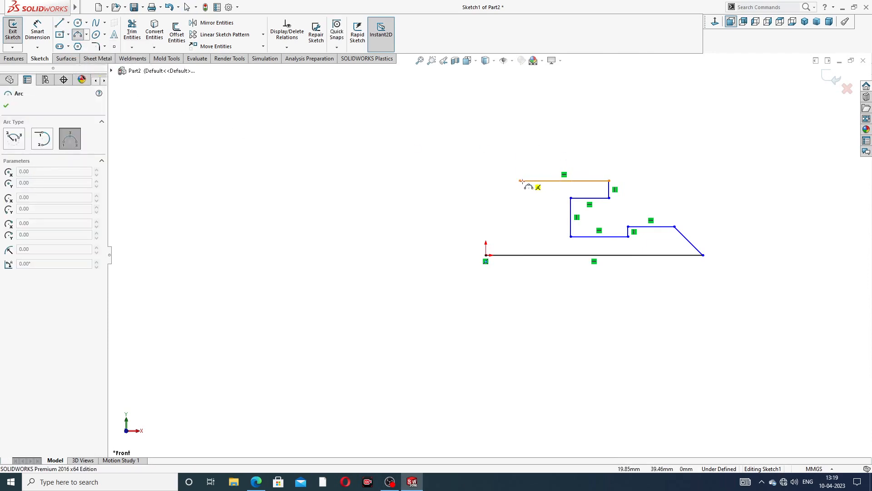
pyautogui.click(520, 181)
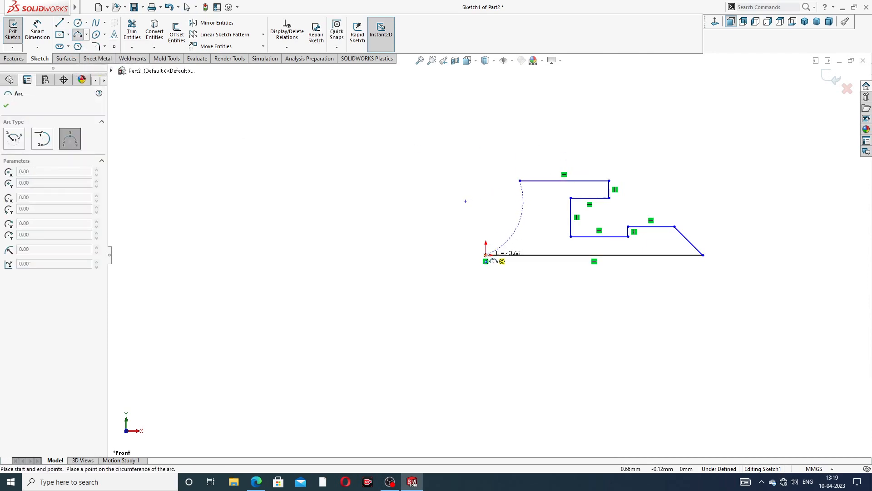
pyautogui.click(486, 255)
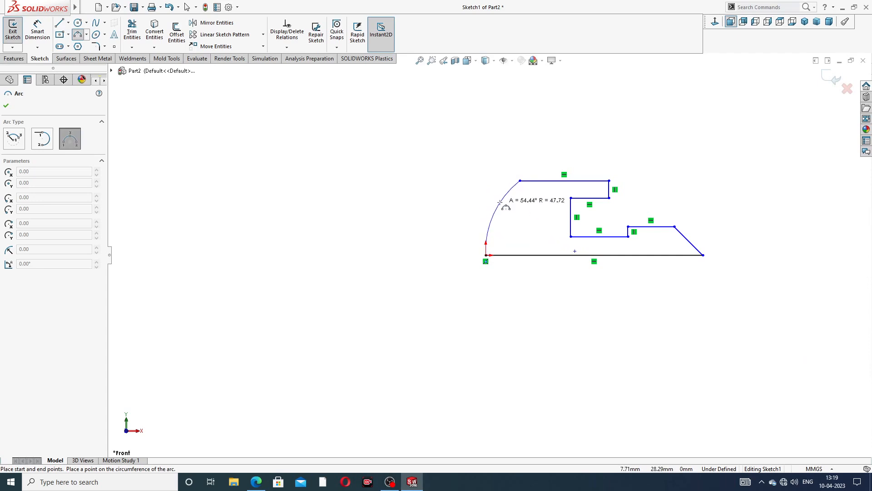
pyautogui.click(500, 201)
pyautogui.rightClick(553, 132)
pyautogui.click(572, 132)
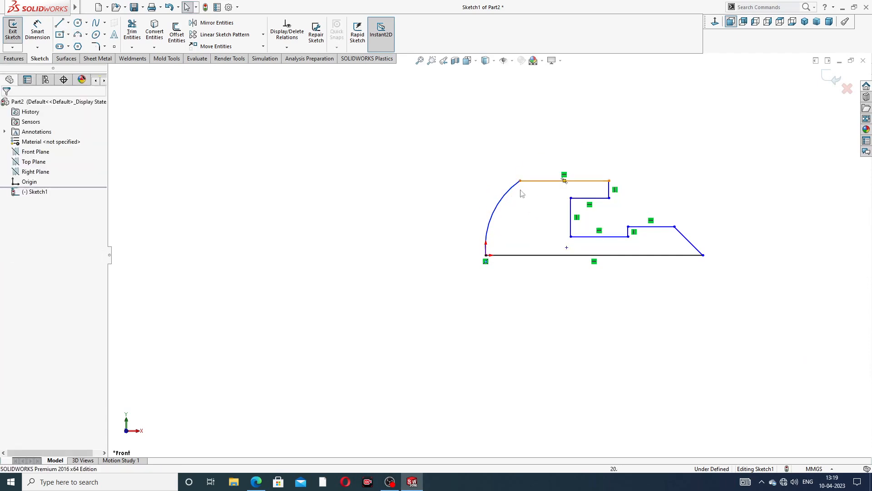
# Dimension the baseline's length and set it to 32 mm.
pyautogui.scroll(-2, 522, 194)
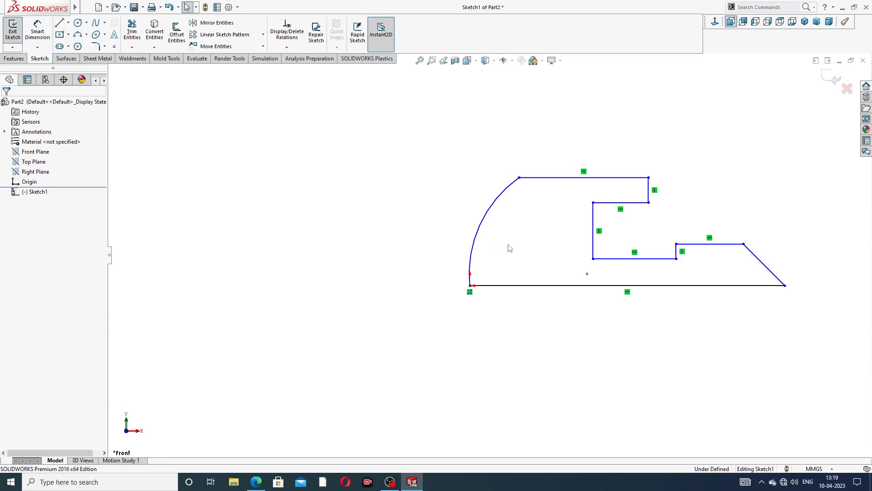
pyautogui.scroll(-1, 660, 252)
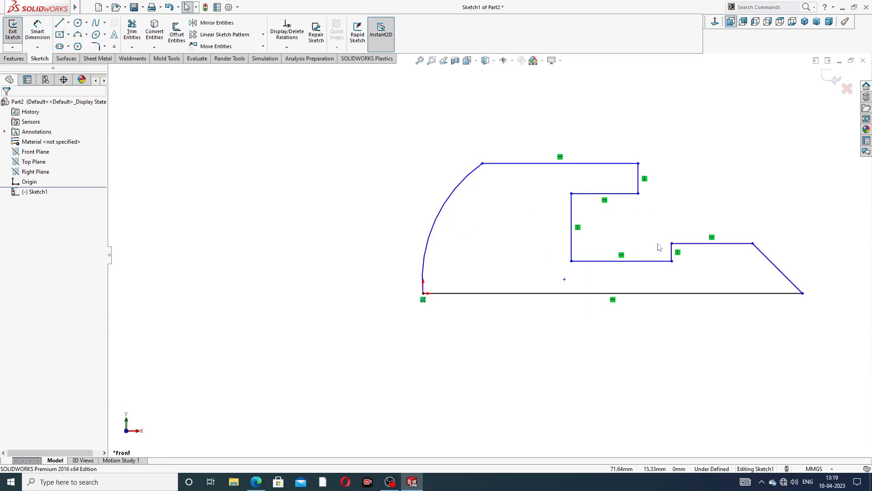
pyautogui.scroll(2, 659, 247)
pyautogui.scroll(-4, 456, 198)
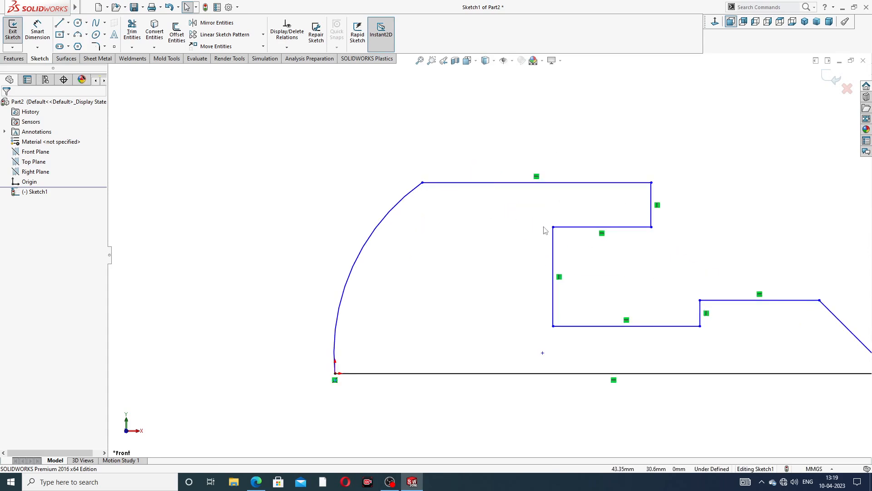
pyautogui.scroll(3, 544, 230)
pyautogui.scroll(-2, 527, 297)
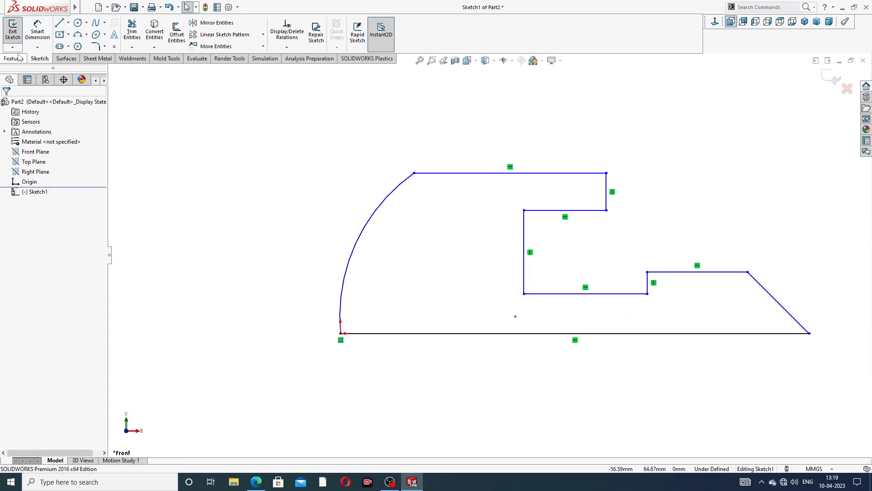
pyautogui.click(38, 30)
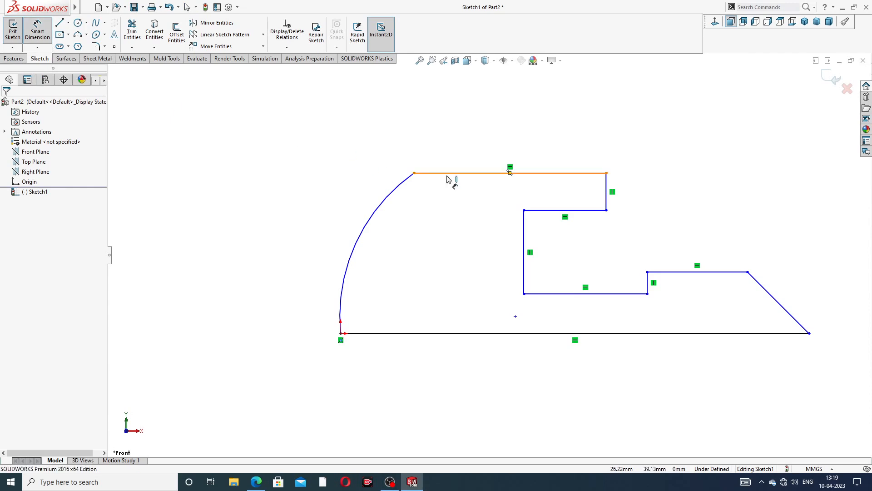
pyautogui.click(536, 334)
pyautogui.click(550, 387)
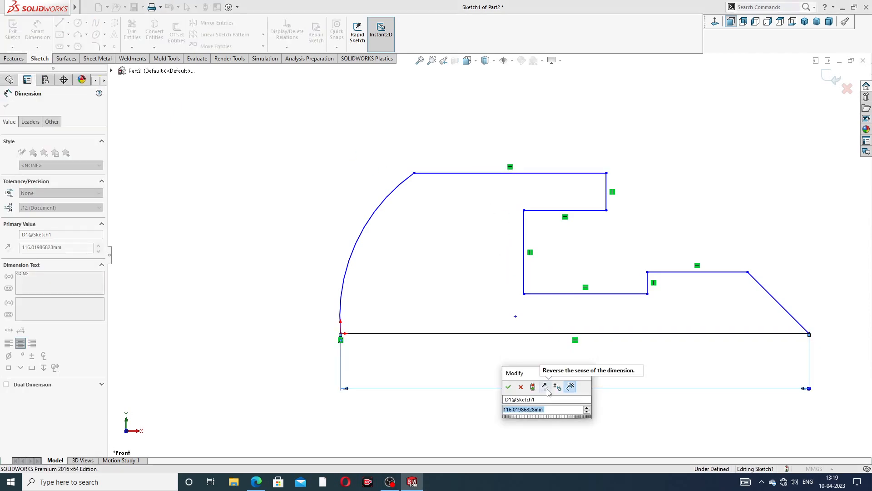
pyautogui.write('32')
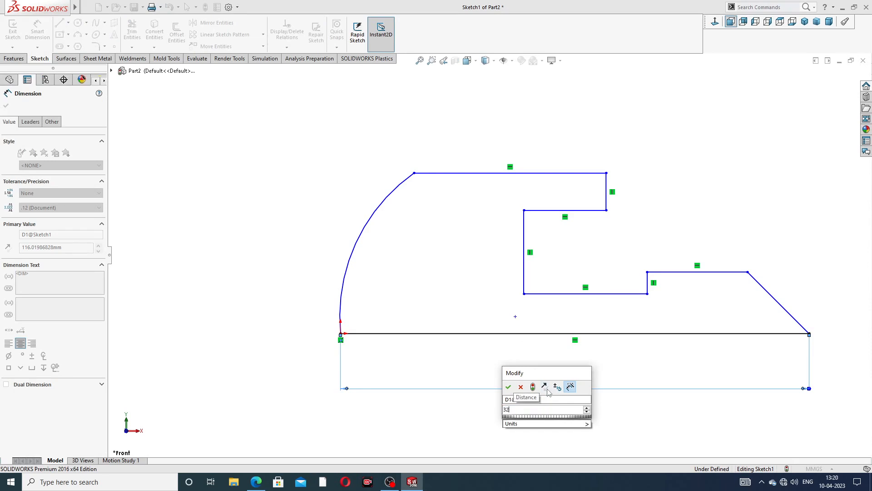
pyautogui.press('Return')
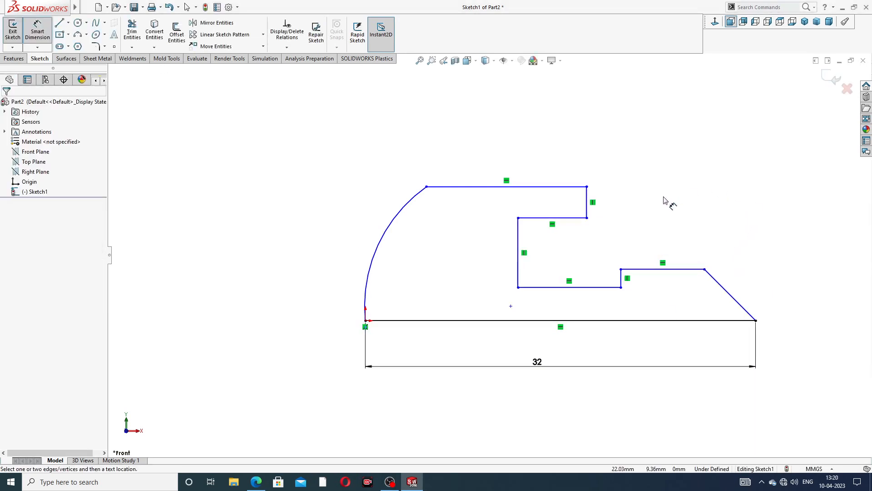
# Dimension the horizontal distance from the notch's inner vertical line to the baseline's far endpoint and set it to 26 mm.
pyautogui.click(518, 234)
pyautogui.click(756, 320)
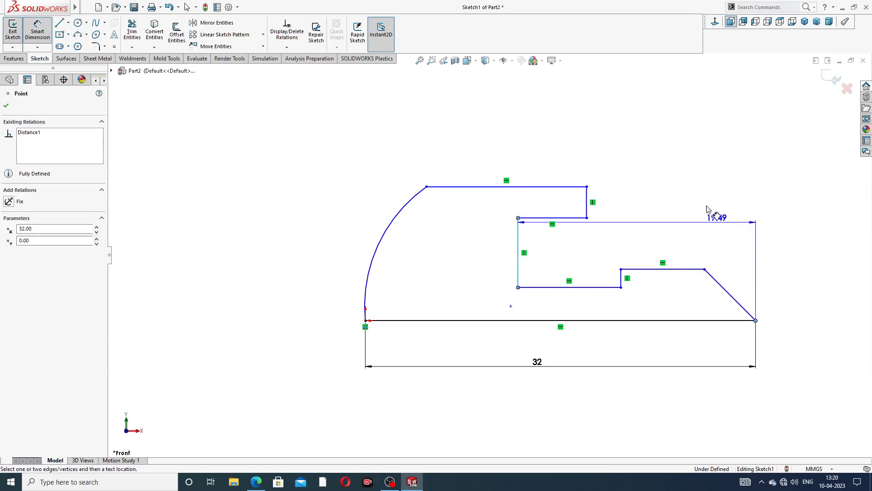
pyautogui.click(654, 169)
pyautogui.write('2')
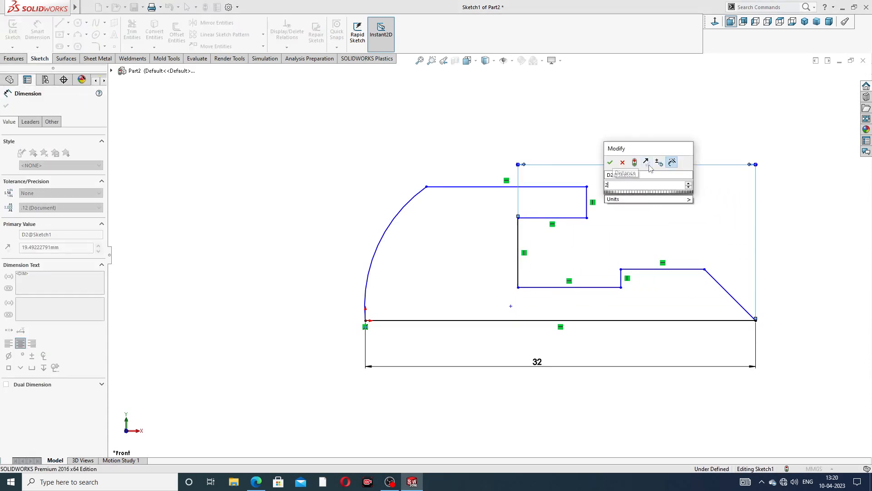
pyautogui.write('6')
pyautogui.press('Return')
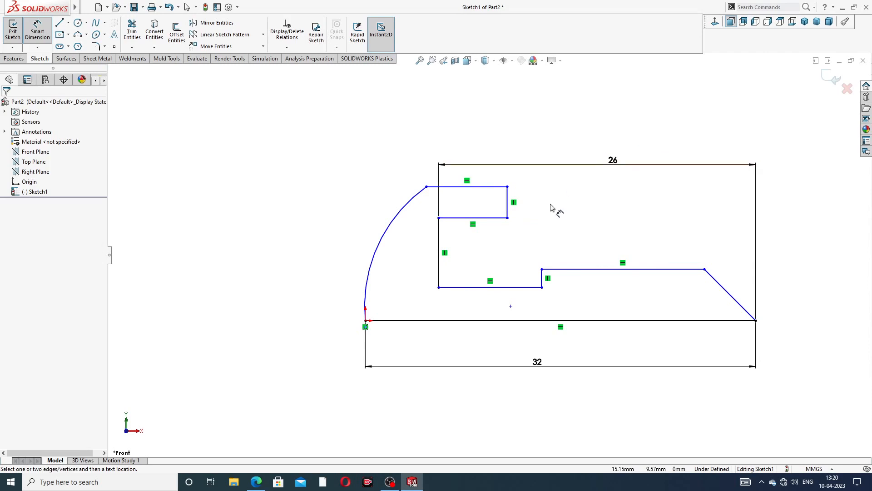
# Dimension the horizontal distance from the notch's inner vertical line to the upper lip's end line and set it to 5 mm.
pyautogui.scroll(3, 545, 209)
pyautogui.scroll(-2, 534, 218)
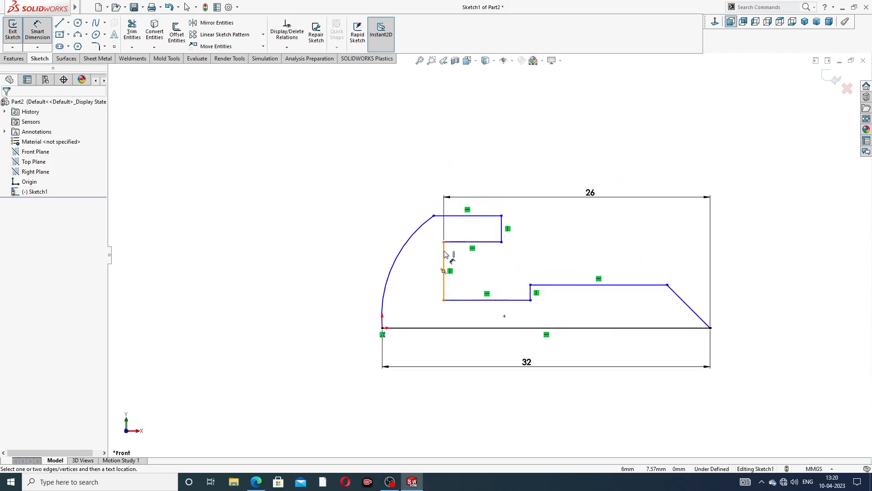
pyautogui.click(501, 229)
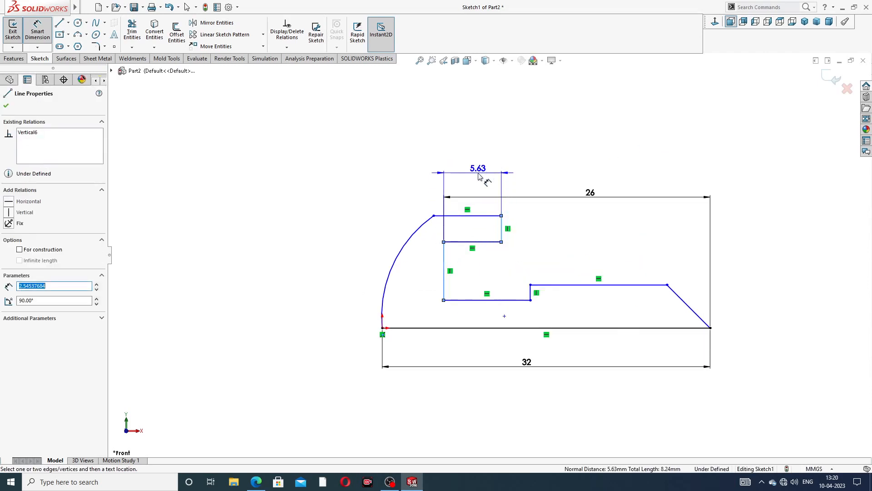
pyautogui.click(478, 177)
pyautogui.write('5')
pyautogui.press('Return')
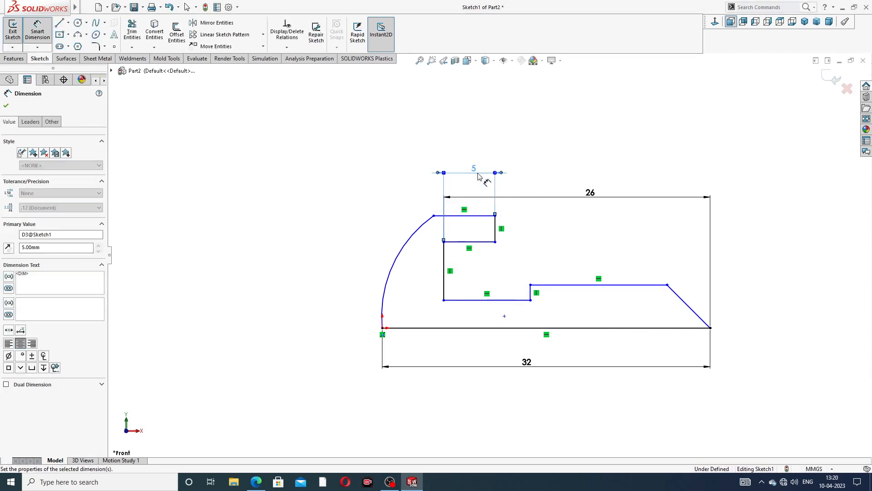
# Dimension the angle between the sloped line and the baseline as 45°.
pyautogui.click(704, 322)
pyautogui.click(694, 328)
pyautogui.click(670, 317)
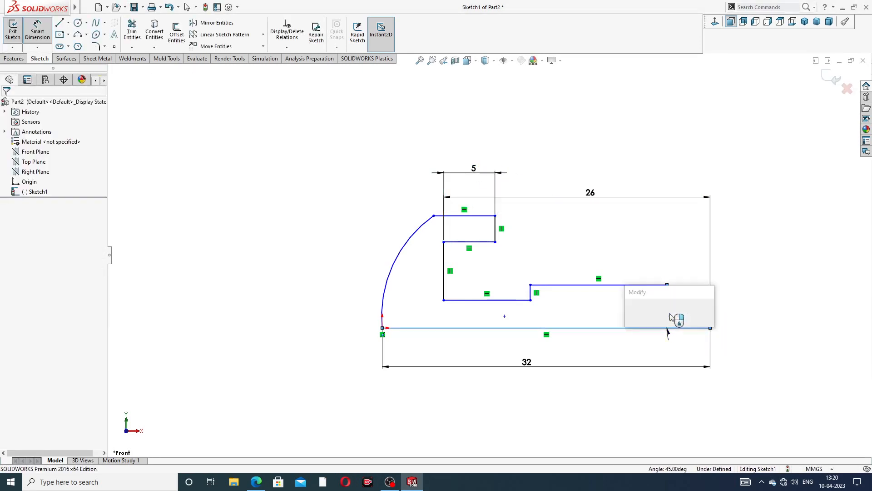
pyautogui.write('45')
pyautogui.press('Return')
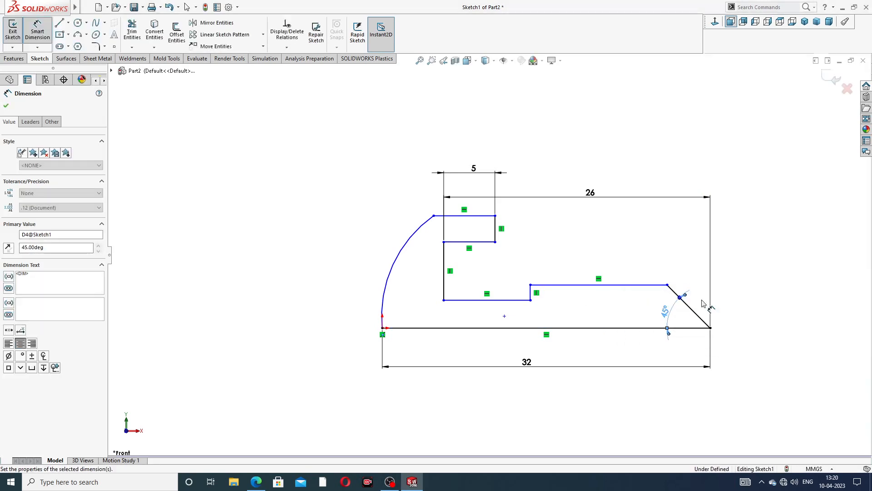
# Dimension the vertical distance from the sloped line's upper endpoint to the baseline and set it to 3 mm.
pyautogui.click(667, 286)
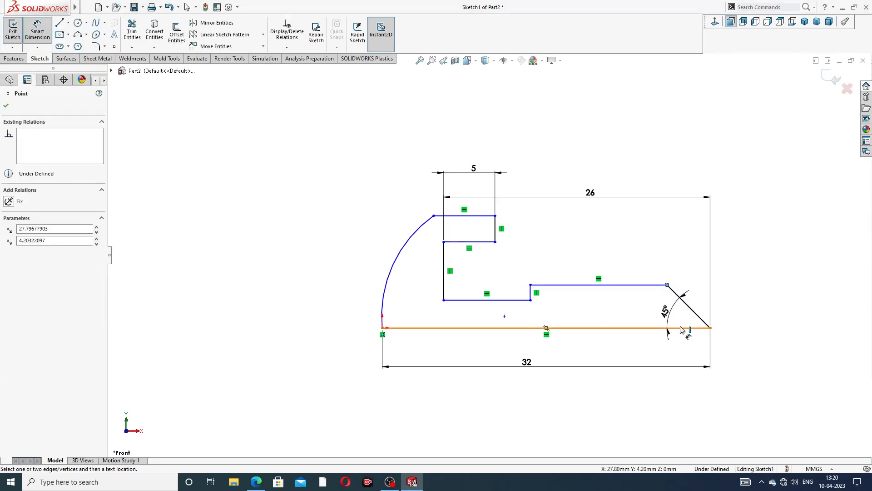
pyautogui.click(683, 328)
pyautogui.click(727, 309)
pyautogui.write('3')
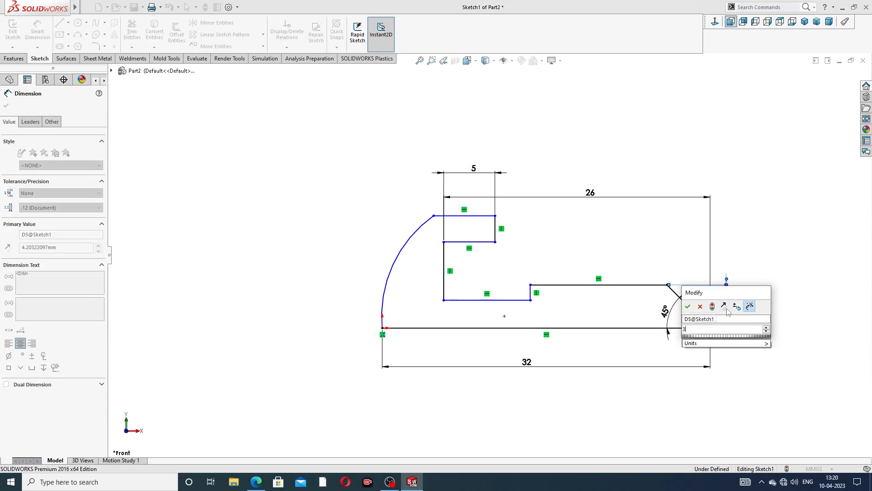
pyautogui.press('Return')
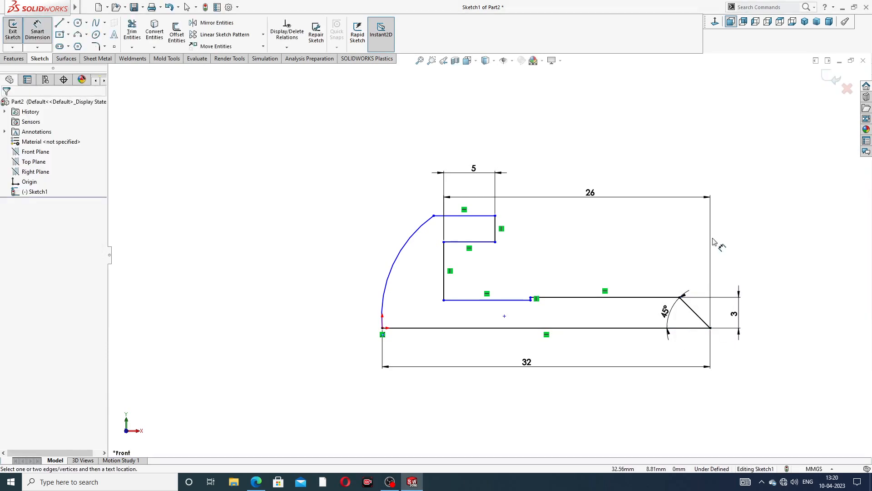
# Dimension the vertical distance from the notch's floor line to the baseline and set it to 2 mm.
pyautogui.scroll(-3, 536, 303)
pyautogui.click(507, 293)
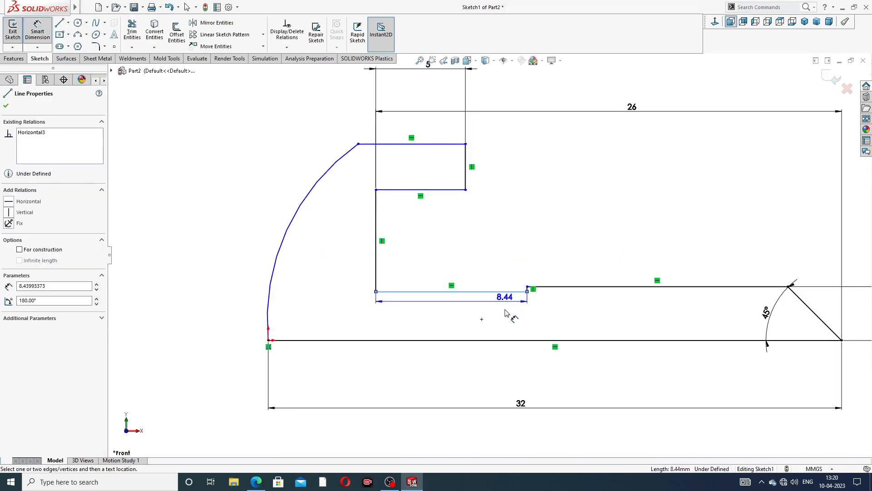
pyautogui.click(501, 339)
pyautogui.click(502, 321)
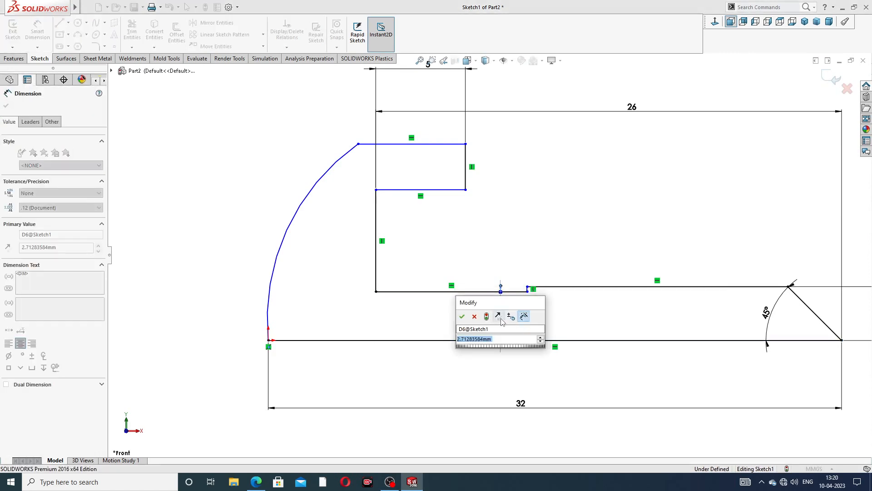
pyautogui.write('2')
pyautogui.press('Return')
pyautogui.click(551, 234)
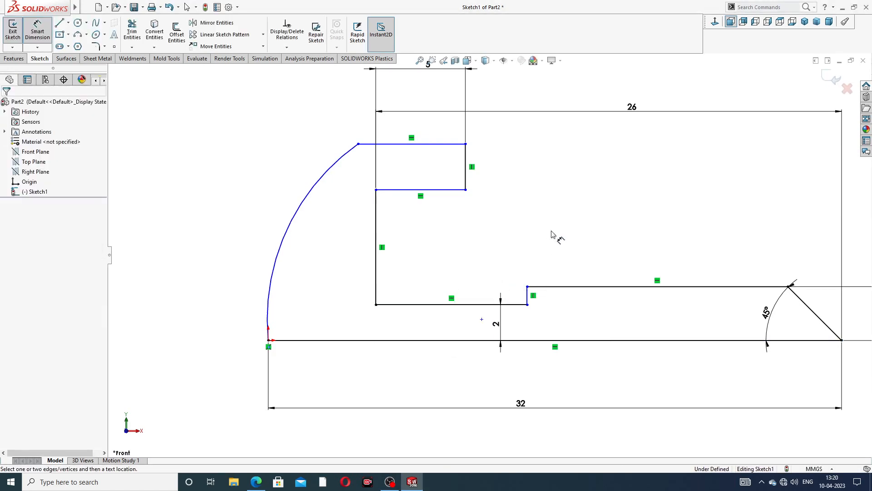
# Dimension the vertical distance from the horizontal line at the arc's upper end to the baseline and set it to 8 mm.
pyautogui.scroll(3, 489, 245)
pyautogui.click(466, 191)
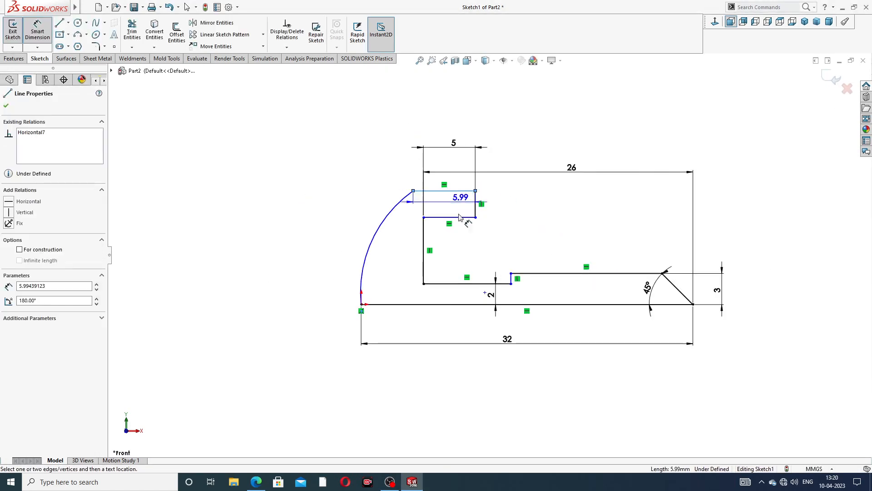
pyautogui.click(439, 305)
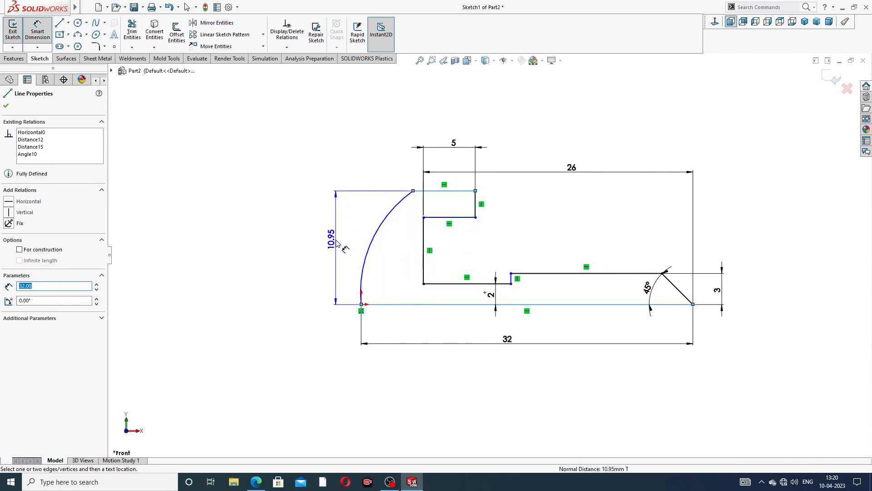
pyautogui.click(336, 245)
pyautogui.write('8')
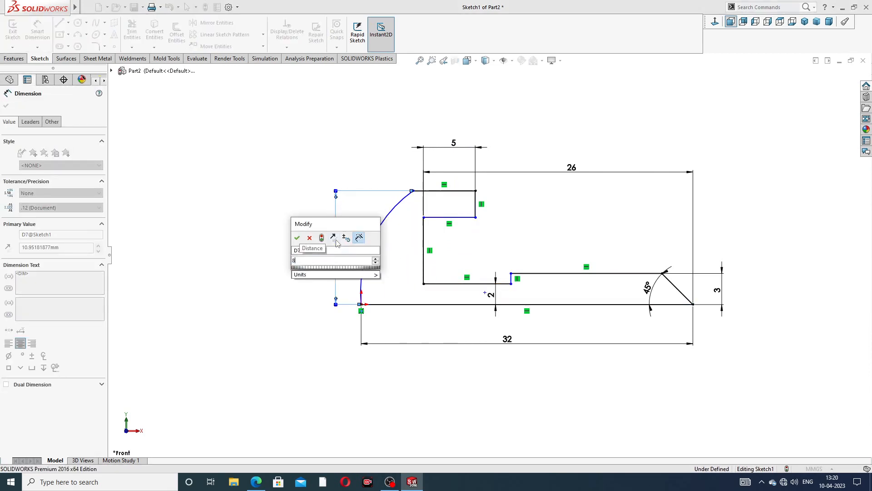
pyautogui.press('Return')
# Change the height dimension of the line at the arc's upper end to 6 mm.
pyautogui.scroll(-3, 443, 232)
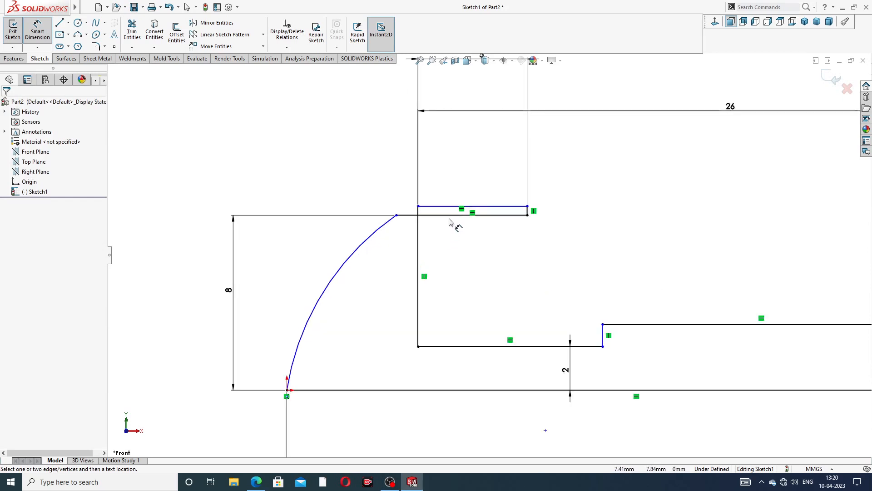
pyautogui.click(228, 290)
pyautogui.doubleClick(228, 289)
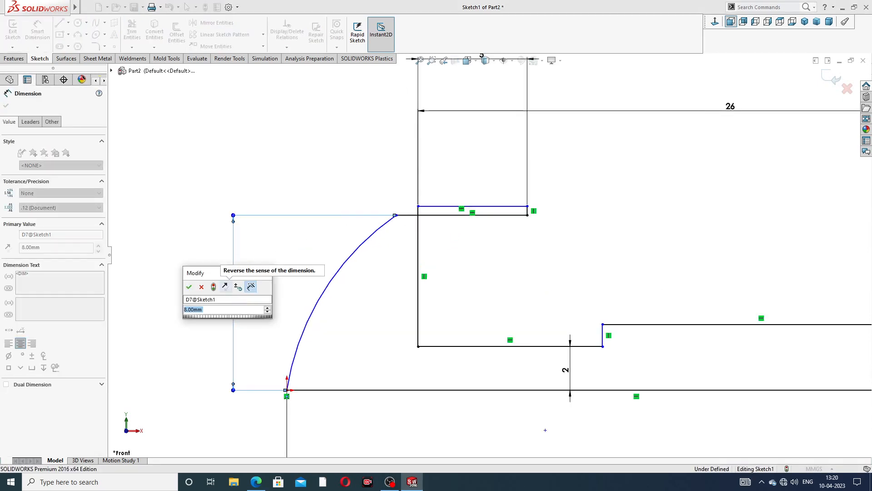
pyautogui.write('6')
pyautogui.press('Return')
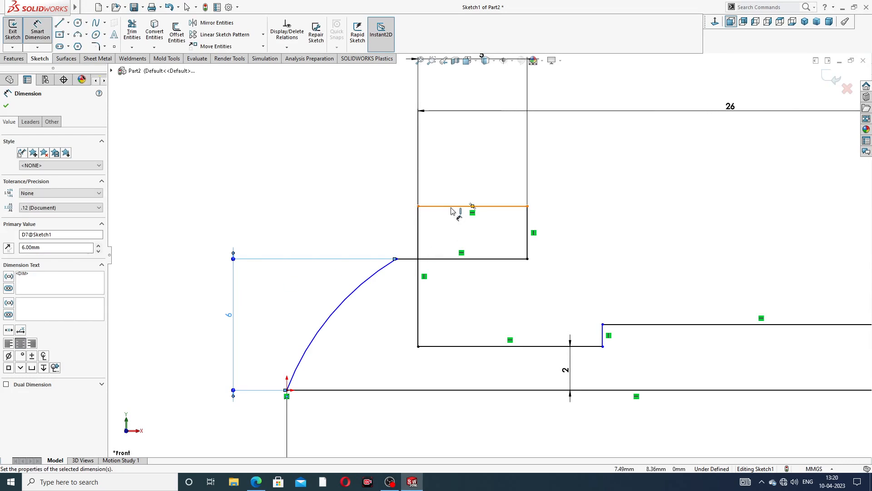
# Dimension the vertical distance from the lip's other horizontal line, ending on the notch's inner vertical, to the baseline and set it to 8 mm.
pyautogui.click(453, 206)
pyautogui.click(418, 390)
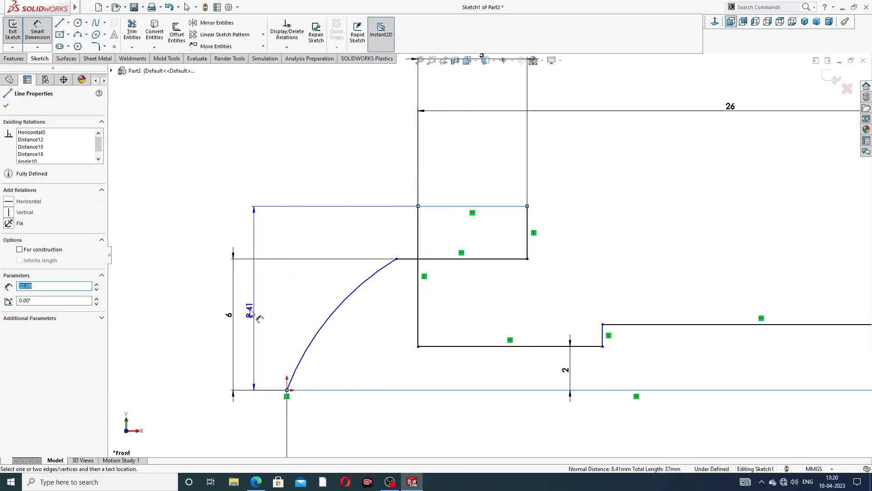
pyautogui.click(199, 298)
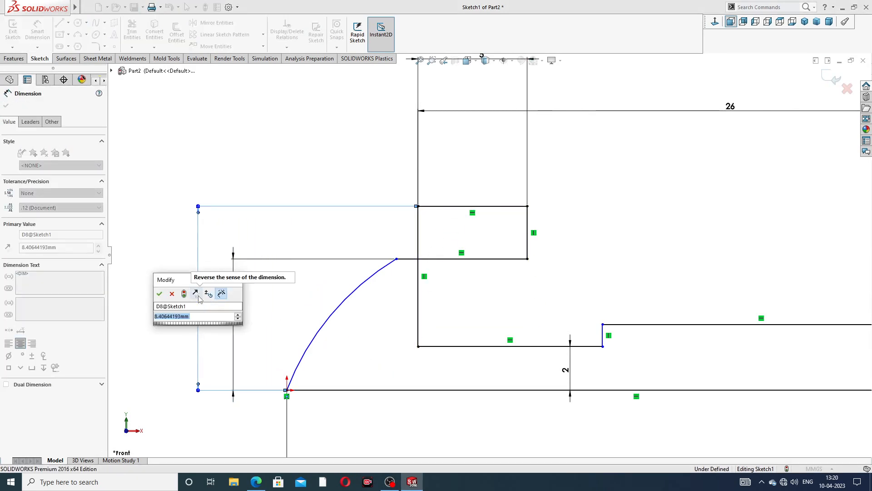
pyautogui.write('8')
pyautogui.press('Return')
pyautogui.click(615, 181)
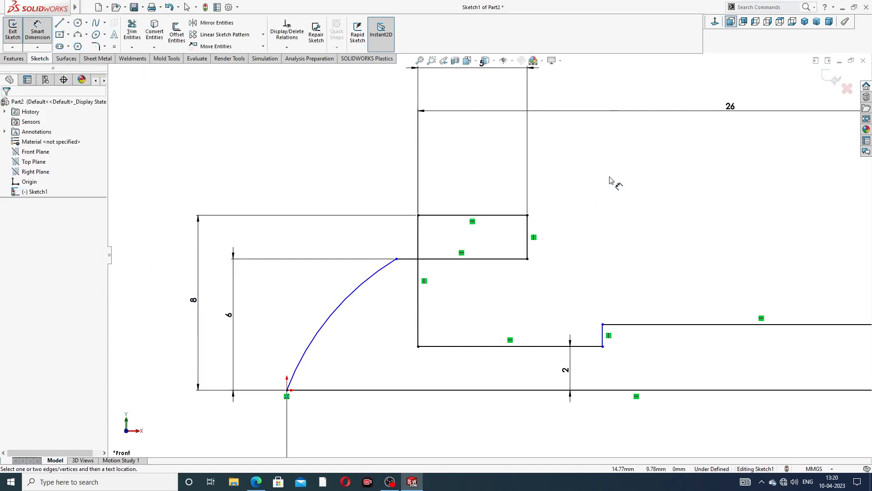
pyautogui.press('f')
# Dimension the arc's radius as 26 mm and move the radius text clear of the profile, beyond the arc's outer side.
pyautogui.scroll(-3, 499, 276)
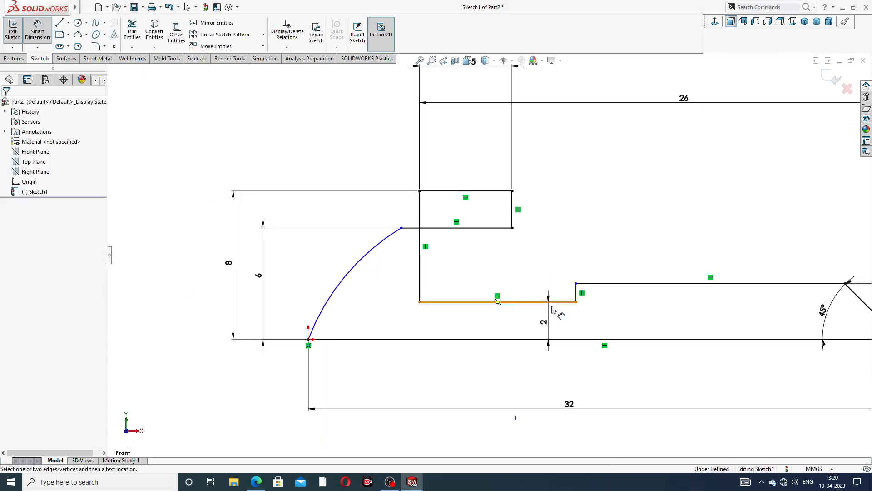
pyautogui.click(366, 255)
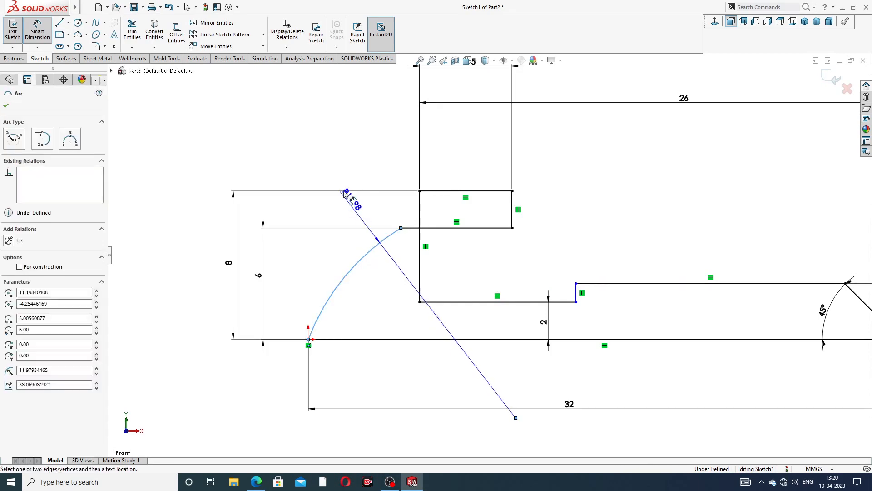
pyautogui.click(339, 159)
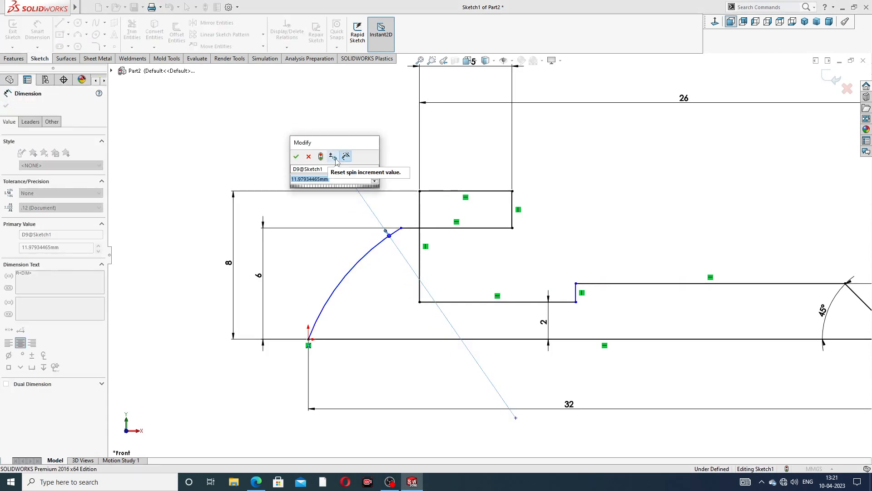
pyautogui.write('26')
pyautogui.press('Return')
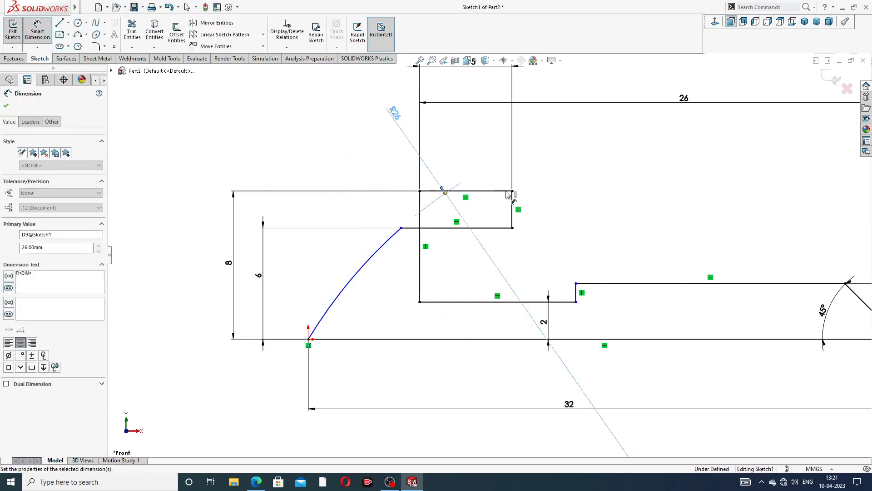
pyautogui.moveTo(394, 113); pyautogui.dragTo(318, 142)
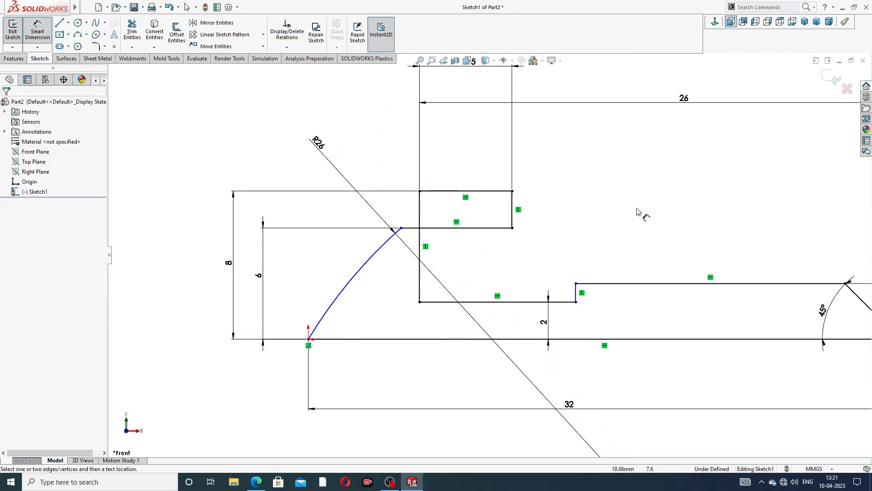
# Consult the FURNICHAR SCREW drawing in the browser, then dimension the horizontal line ending at the sloped line and set its length to 12 mm.
pyautogui.click(257, 482)
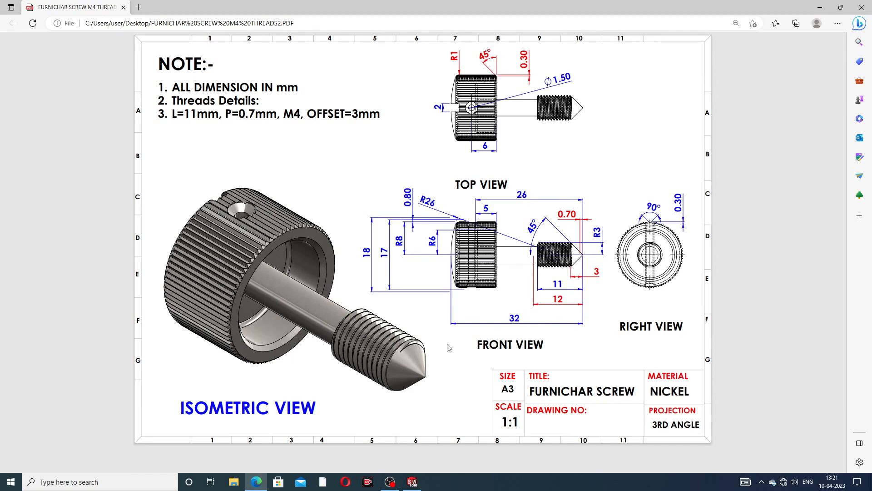
pyautogui.click(257, 480)
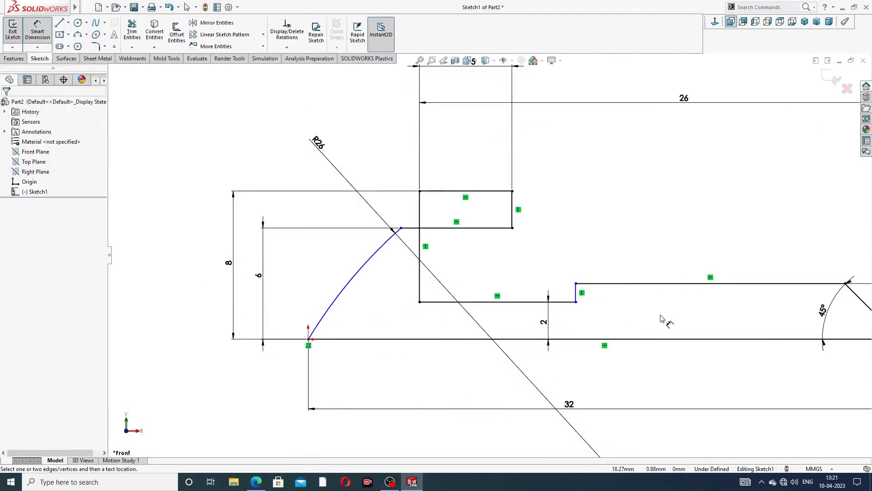
pyautogui.press('f')
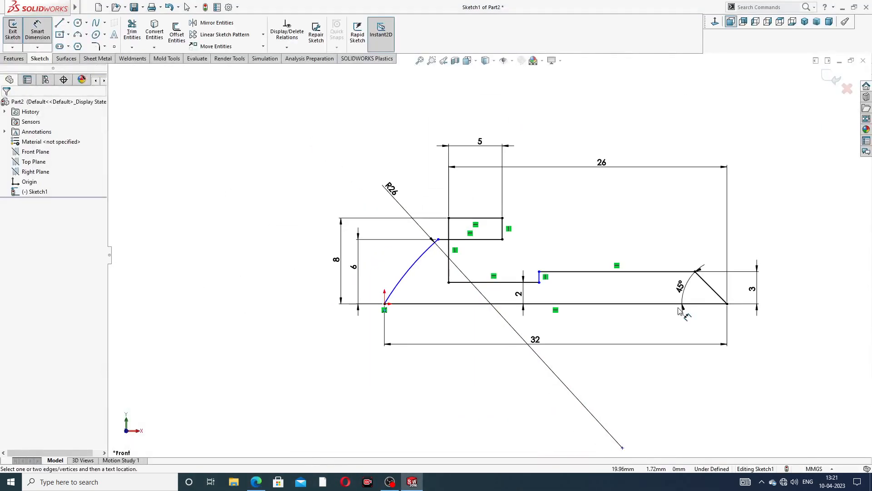
pyautogui.click(610, 272)
pyautogui.click(602, 330)
pyautogui.write('12')
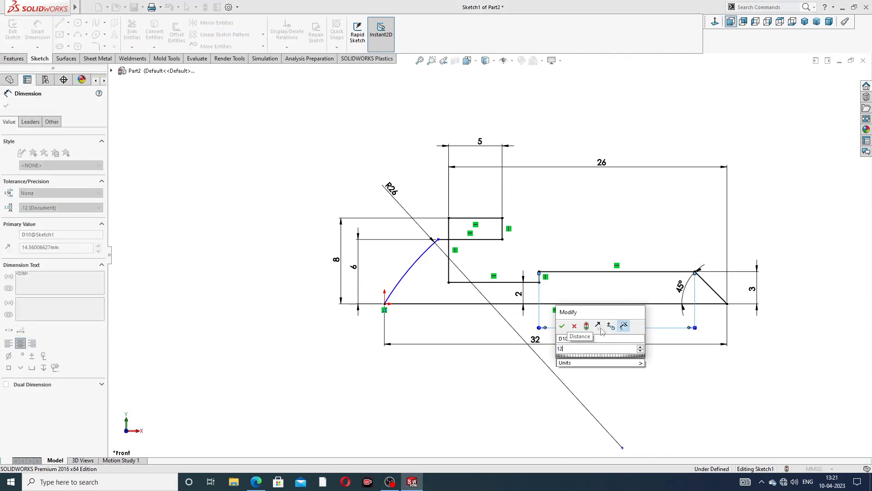
pyautogui.press('Return')
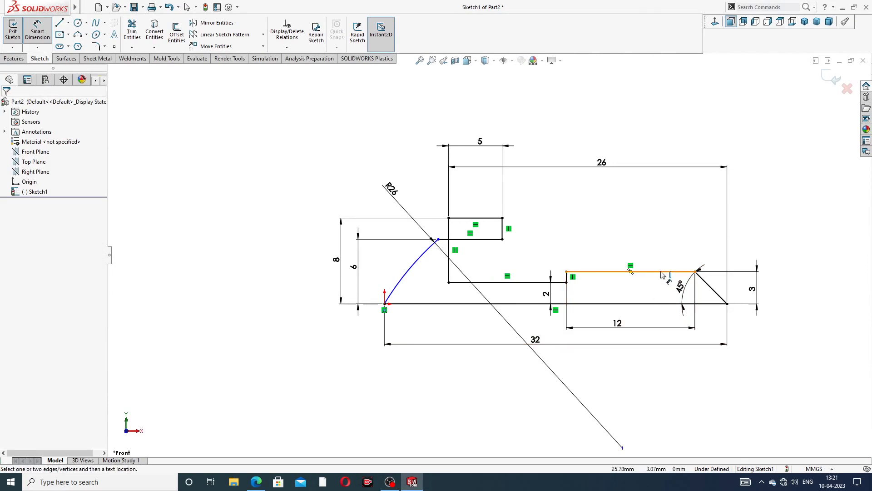
# Move the 45° angle dimension farther away from the sloped line.
pyautogui.scroll(2, 665, 218)
pyautogui.scroll(-2, 551, 296)
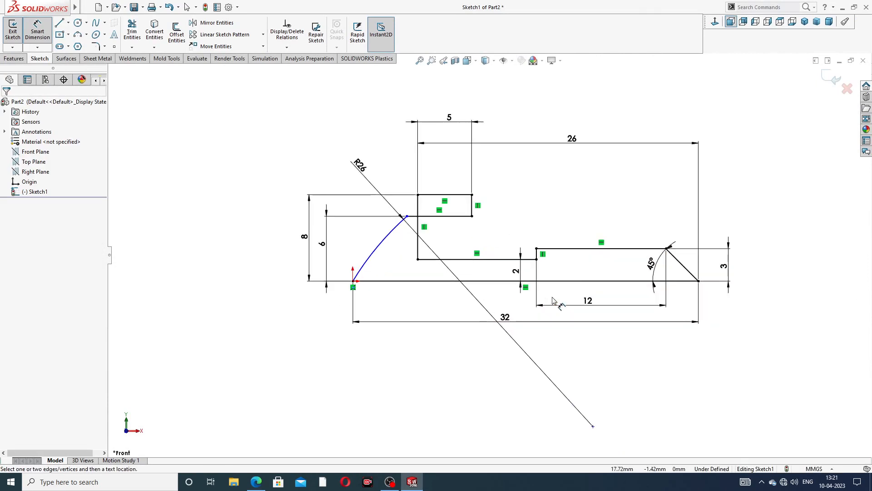
pyautogui.moveTo(653, 264); pyautogui.dragTo(634, 263)
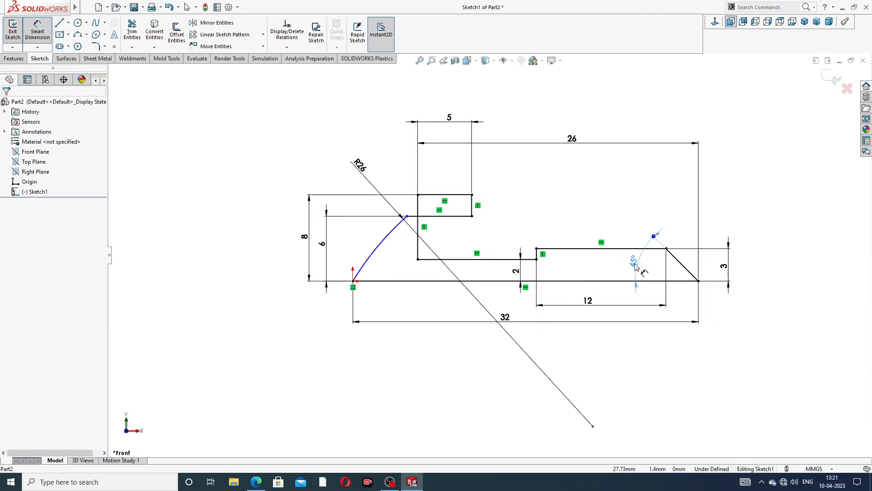
pyautogui.click(726, 216)
pyautogui.scroll(-1, 440, 242)
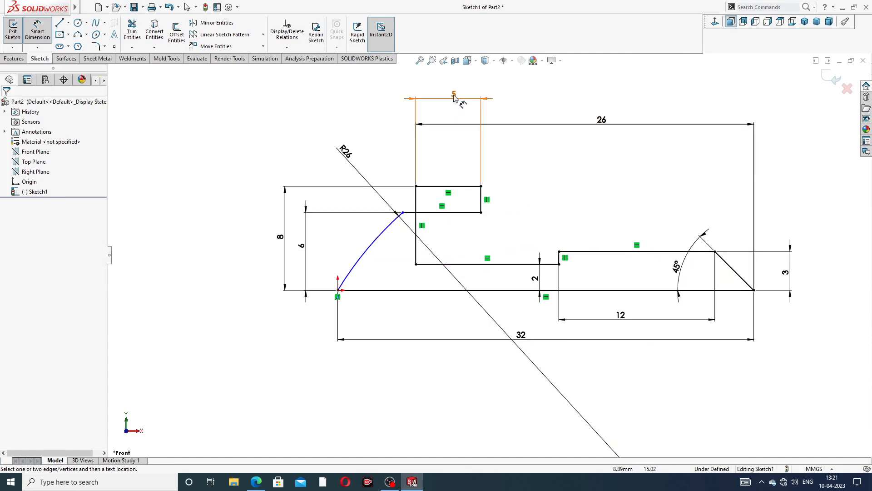
# Tidy the 5 mm, 26 mm, R26, 6 mm and 8 mm dimensions around the profile and finish dimensioning.
pyautogui.moveTo(453, 95); pyautogui.dragTo(451, 164)
pyautogui.moveTo(600, 122); pyautogui.dragTo(601, 140)
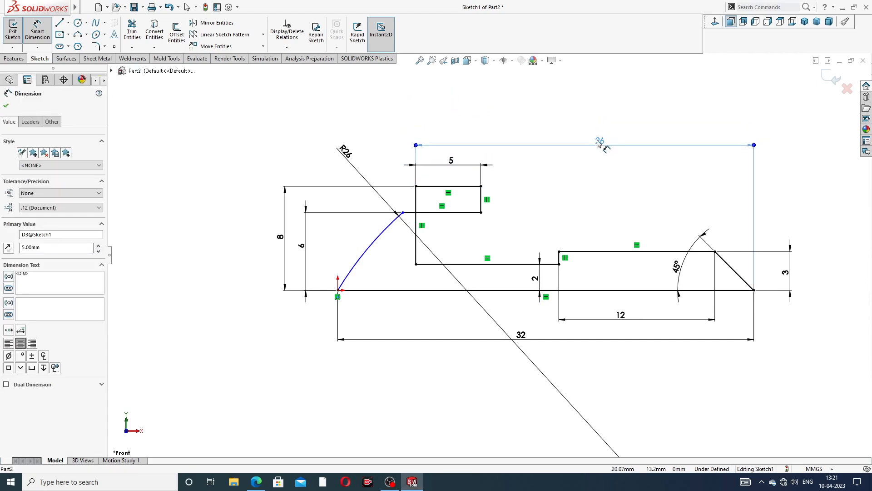
pyautogui.click(632, 92)
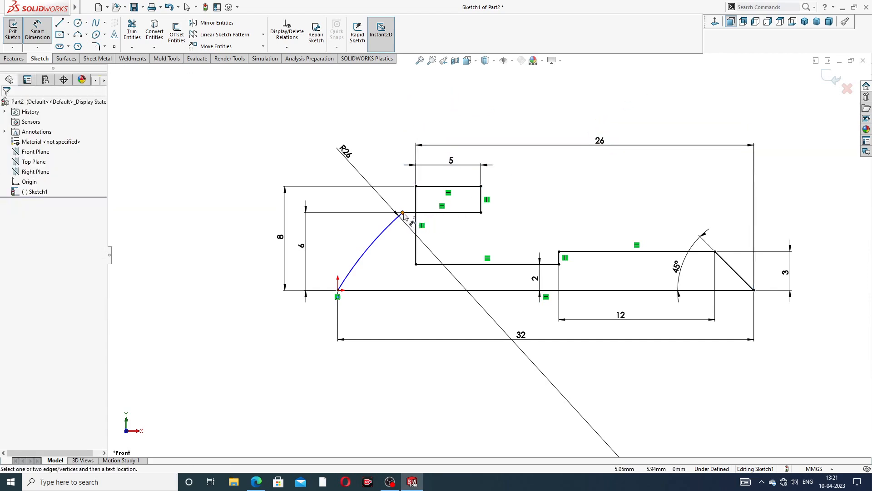
pyautogui.moveTo(346, 152); pyautogui.dragTo(342, 156)
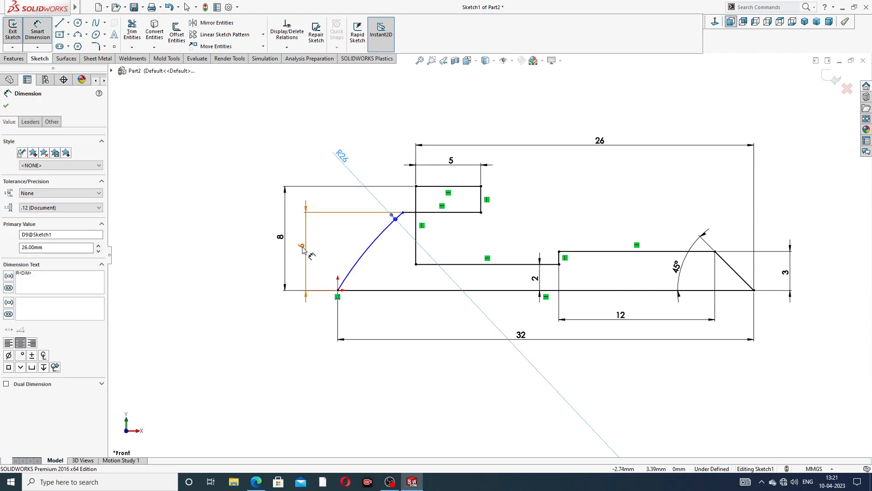
pyautogui.moveTo(302, 247)
pyautogui.mouseDown()
pyautogui.moveTo(343, 250)
pyautogui.moveTo(289, 239)
pyautogui.mouseUp()
pyautogui.click(507, 109)
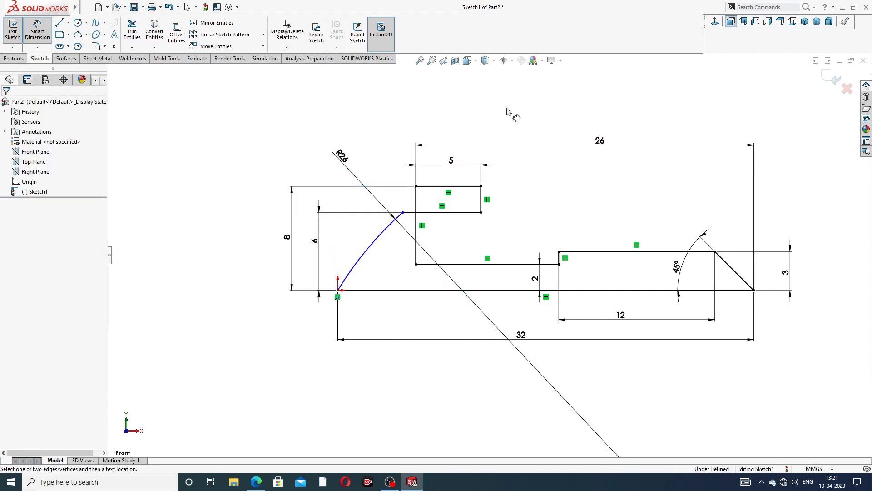
pyautogui.rightClick(508, 111)
pyautogui.click(517, 131)
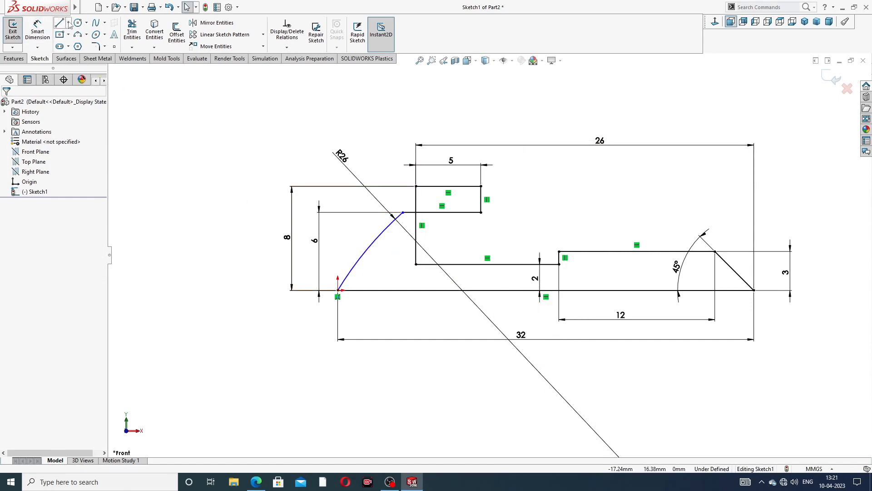
# Draw a short vertical construction line upward from the origin at the arc's lower end.
pyautogui.click(68, 23)
pyautogui.click(84, 45)
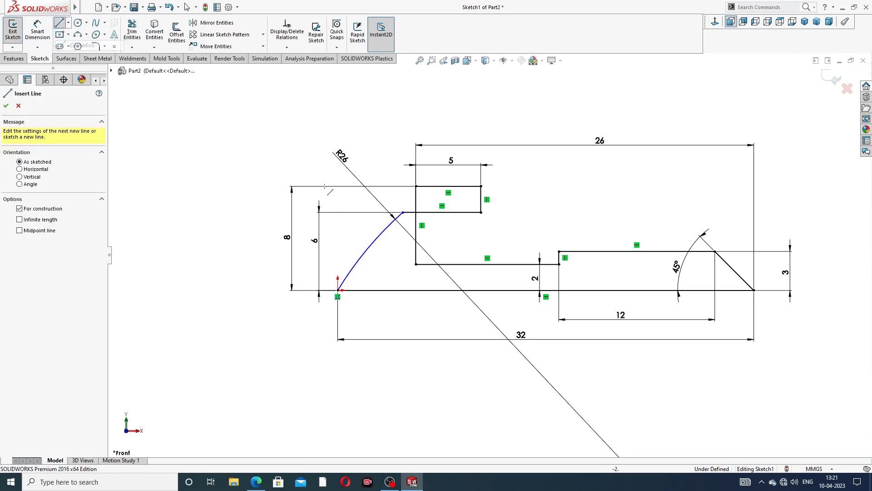
pyautogui.click(338, 290)
pyautogui.click(338, 248)
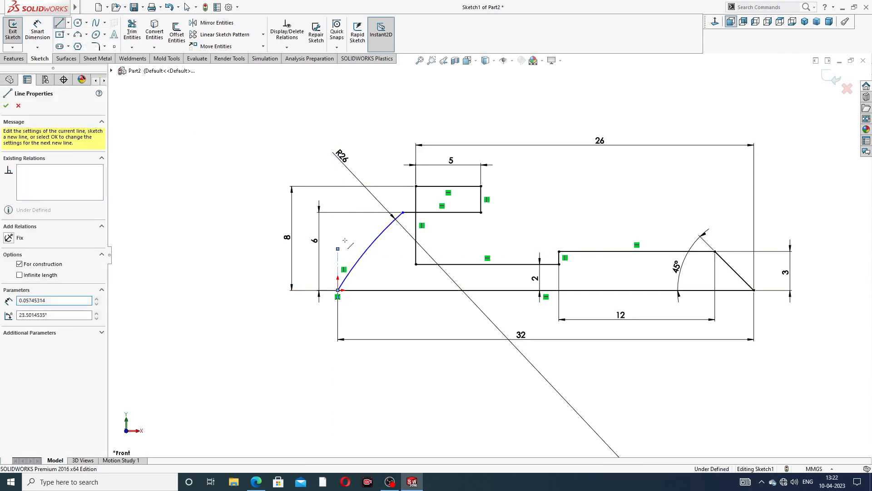
# Finish the line command and make the R26 arc tangent to the vertical construction line at the origin.
pyautogui.rightClick(358, 235)
pyautogui.click(371, 288)
pyautogui.click(355, 267)
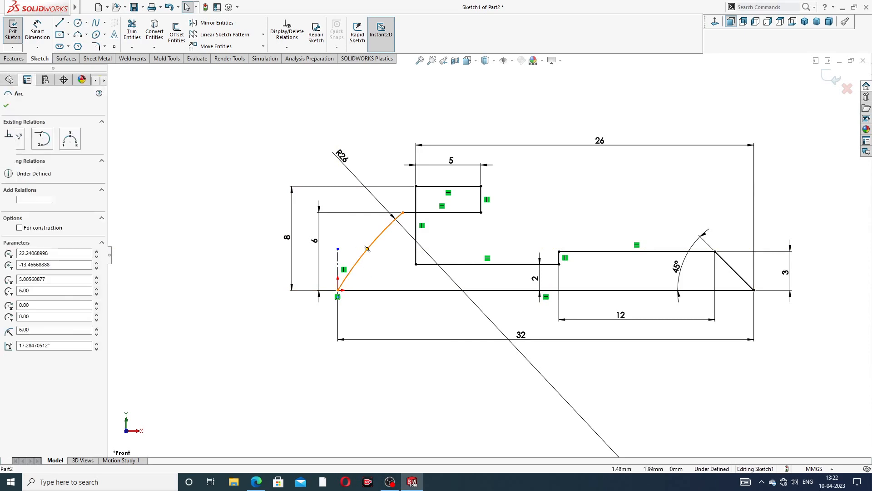
pyautogui.keyDown('ctrl'); pyautogui.click(338, 268); pyautogui.keyUp('ctrl')
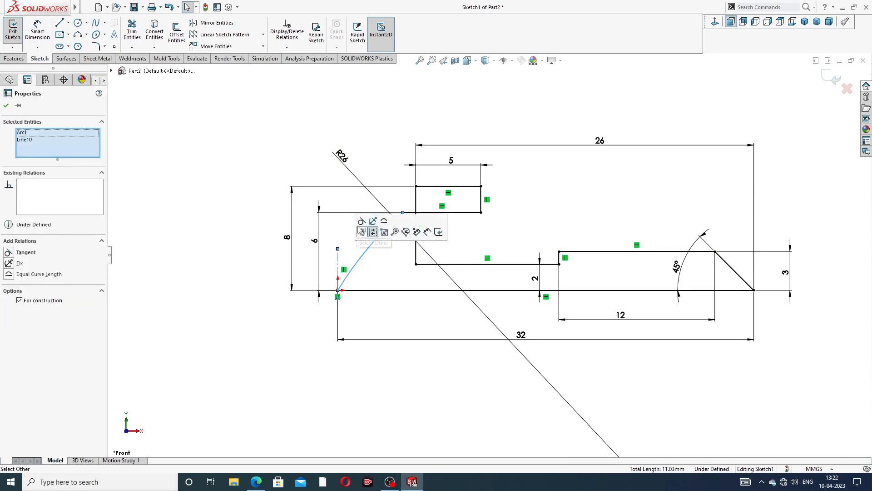
pyautogui.click(361, 223)
pyautogui.click(450, 130)
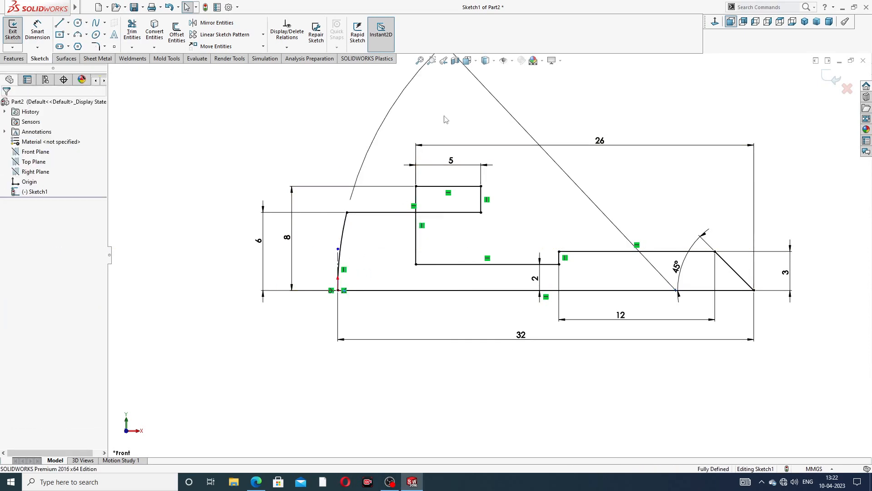
pyautogui.scroll(2, 455, 136)
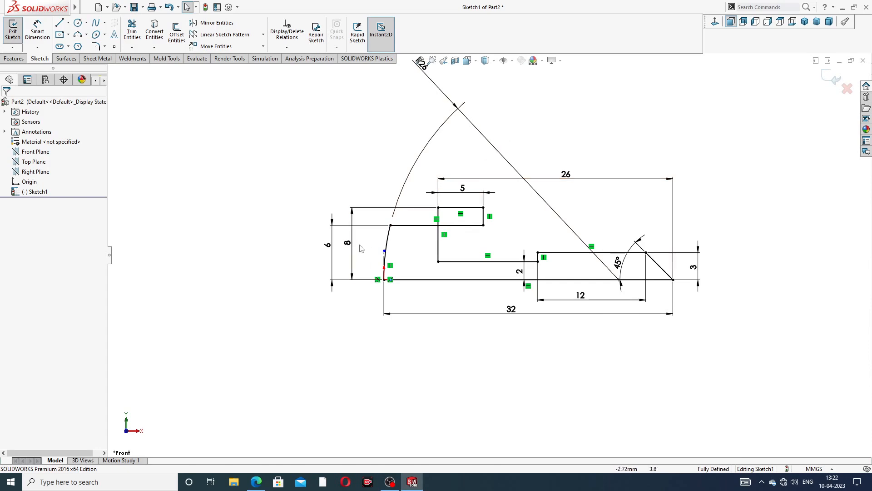
# Reposition the 6 mm and 8 mm height dimensions so the smaller one sits closer to the arc.
pyautogui.click(329, 247)
pyautogui.moveTo(331, 247)
pyautogui.mouseDown()
pyautogui.moveTo(363, 247)
pyautogui.moveTo(334, 244)
pyautogui.mouseUp()
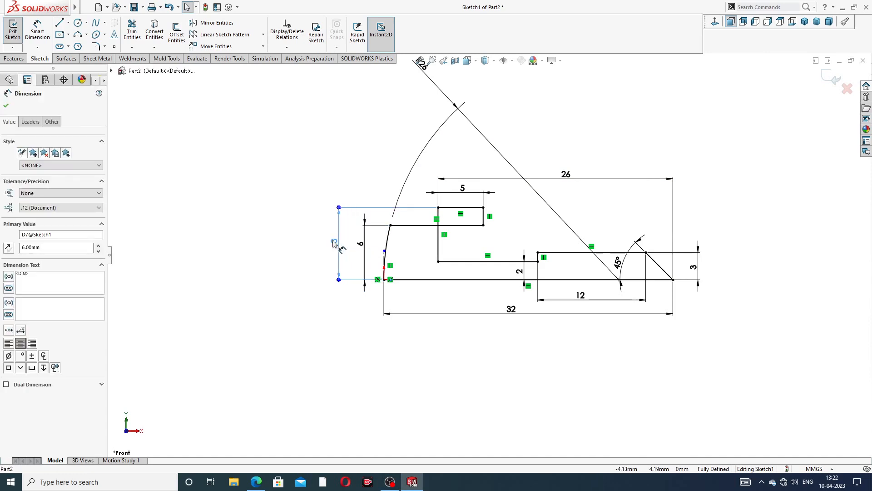
pyautogui.click(293, 232)
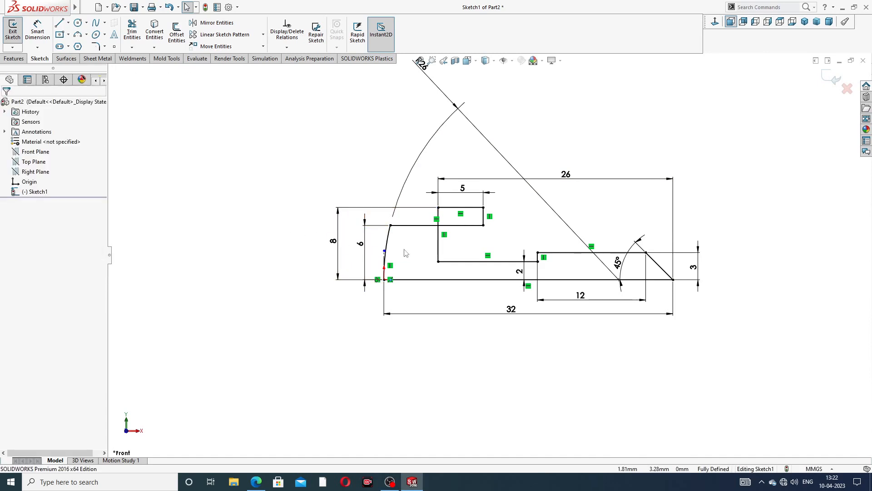
pyautogui.scroll(-1, 405, 253)
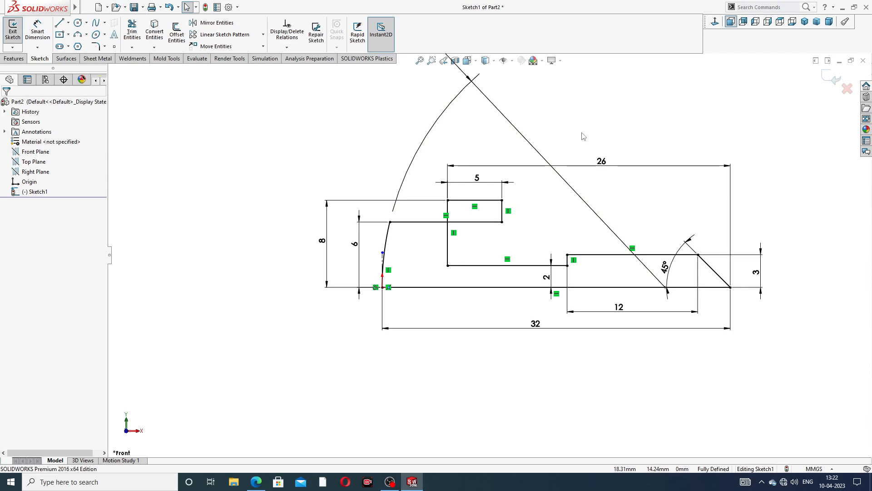
# Undo the arc's tangent relation, the construction line at the origin and the latest repositioning of the dimensions.
pyautogui.hotkey('ctrl', 'z')
pyautogui.hotkey('ctrl', 'z')
pyautogui.hotkey('ctrl', 'z')
pyautogui.hotkey('ctrl', 'z')
pyautogui.hotkey('ctrl', 'z')
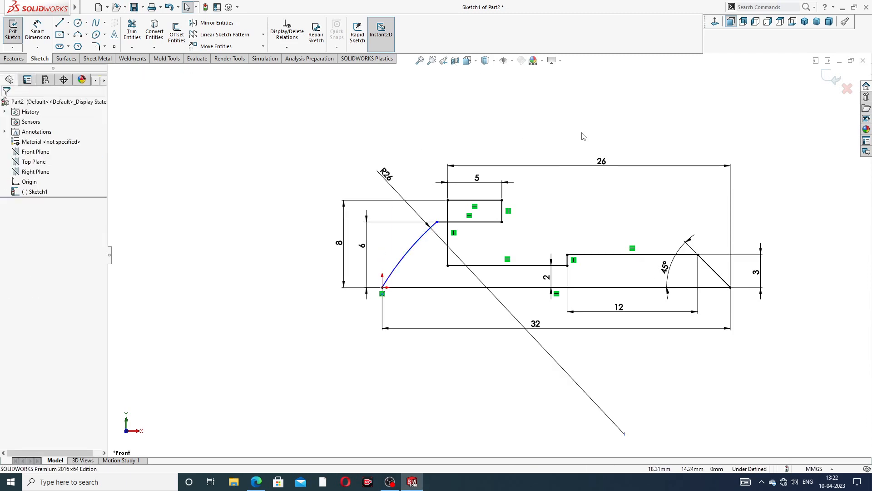
pyautogui.hotkey('ctrl', 'z')
pyautogui.hotkey('ctrl', 'z')
pyautogui.hotkey('ctrl', 'z')
pyautogui.hotkey('ctrl', 'z')
pyautogui.hotkey('ctrl', 'z')
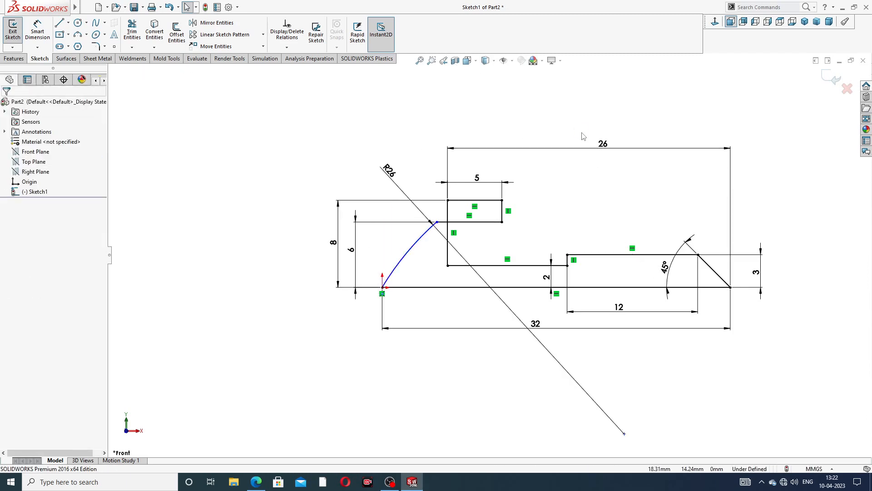
# Undo the 12 mm, R26 and 8 mm dimensions and the 6 mm value of the arc end's height.
pyautogui.hotkey('ctrl', 'z')
pyautogui.hotkey('ctrl', 'z')
pyautogui.hotkey('ctrl', 'z')
pyautogui.hotkey('ctrl', 'z')
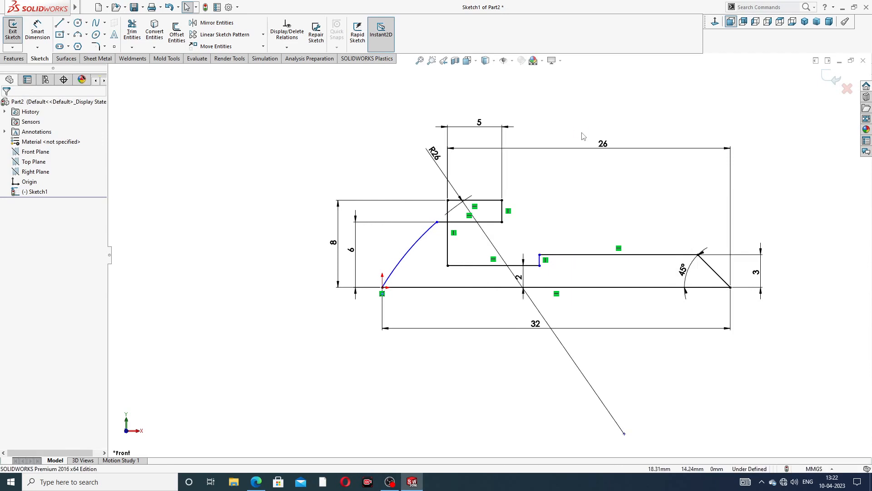
pyautogui.hotkey('ctrl', 'z')
pyautogui.hotkey('ctrl', 'z')
pyautogui.hotkey('ctrl', 'z')
pyautogui.hotkey('ctrl', 'z')
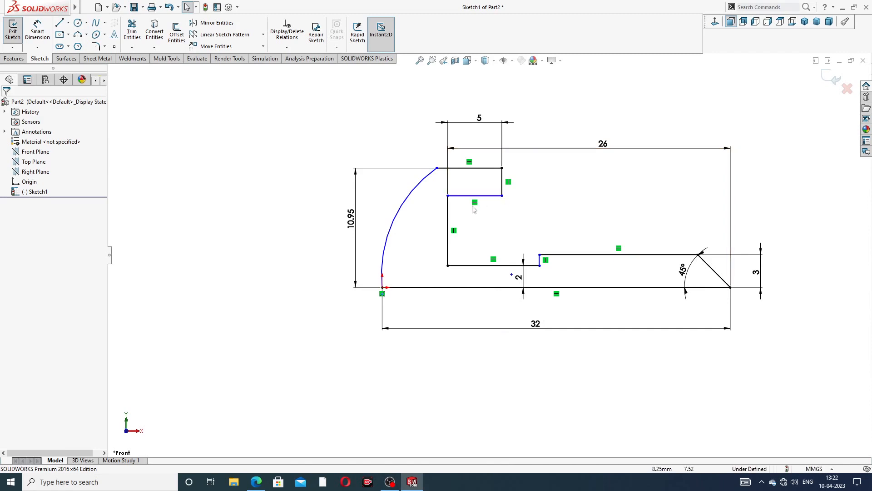
# Undo the arc end's height, the 2 mm, 3 mm, 45° and 5 mm dimensions, and the notch dimension's 26 mm value.
pyautogui.click(436, 169)
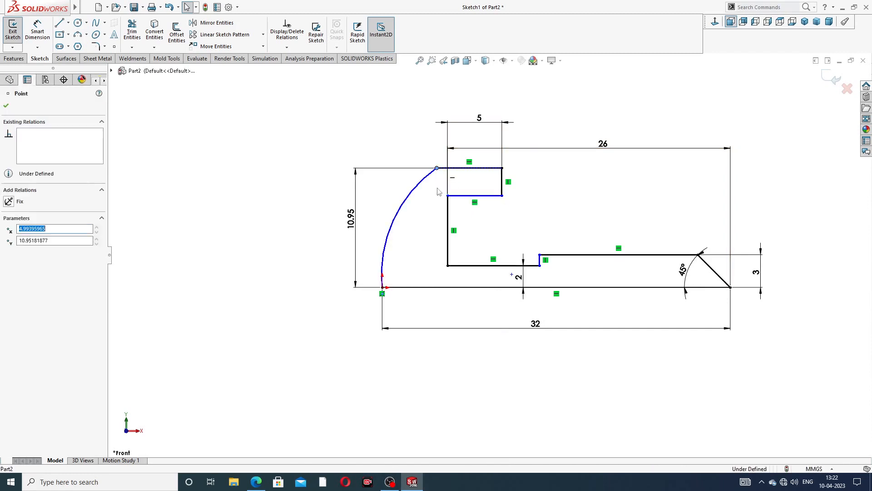
pyautogui.hotkey('ctrl', 'z')
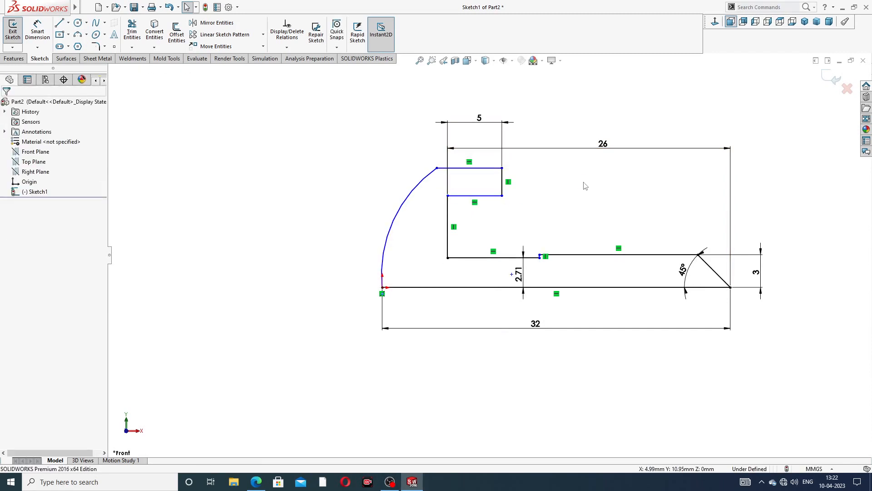
pyautogui.hotkey('ctrl', 'z')
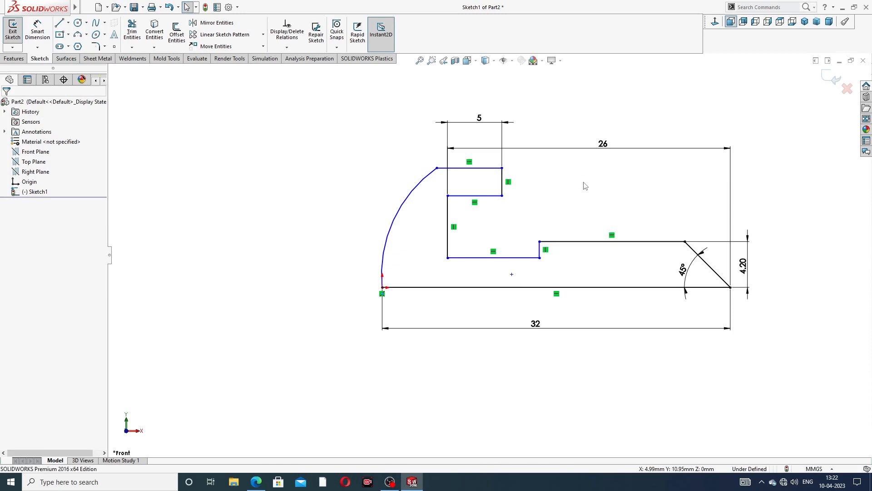
pyautogui.hotkey('ctrl', 'z')
pyautogui.hotkey('ctrl', 'z')
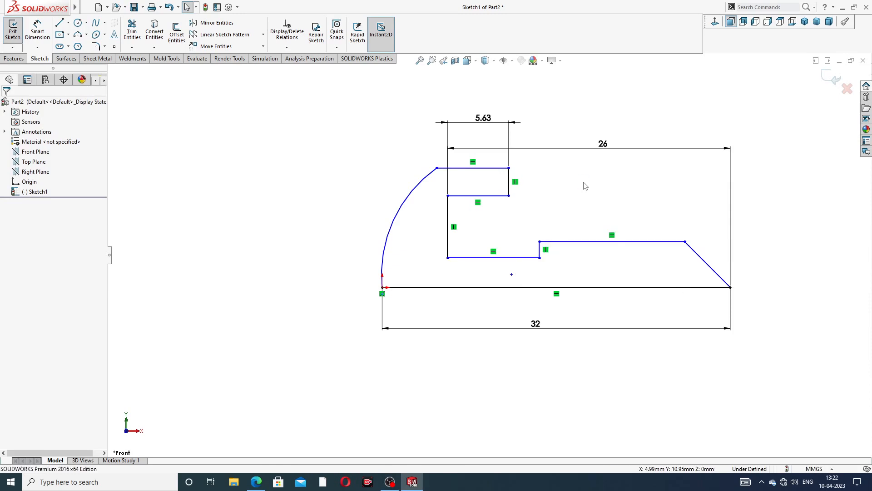
pyautogui.hotkey('ctrl', 'z')
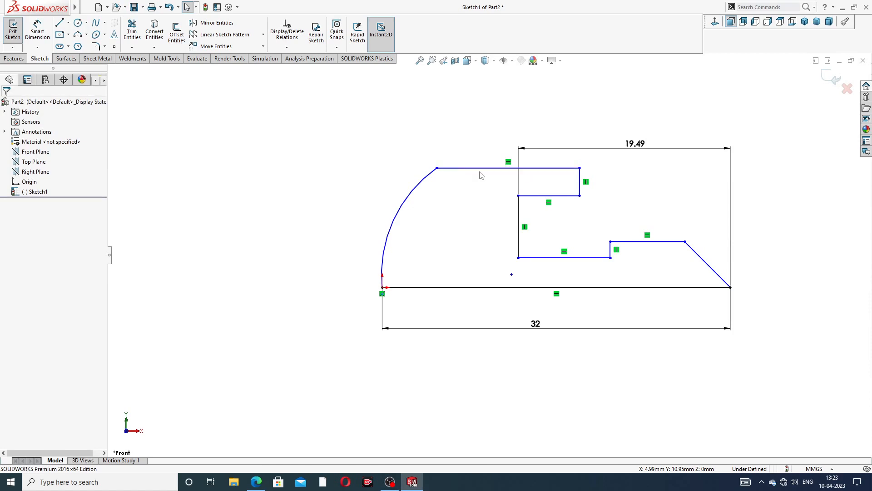
# Move the horizontal line at the arc's upper end below the short line above the notch, and raise that short line slightly.
pyautogui.moveTo(479, 168); pyautogui.dragTo(477, 221)
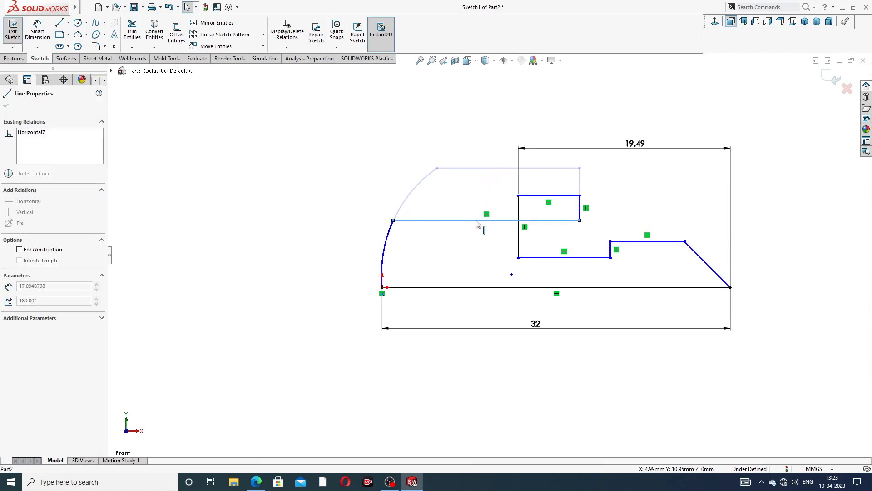
pyautogui.click(545, 123)
pyautogui.moveTo(535, 197); pyautogui.dragTo(519, 184)
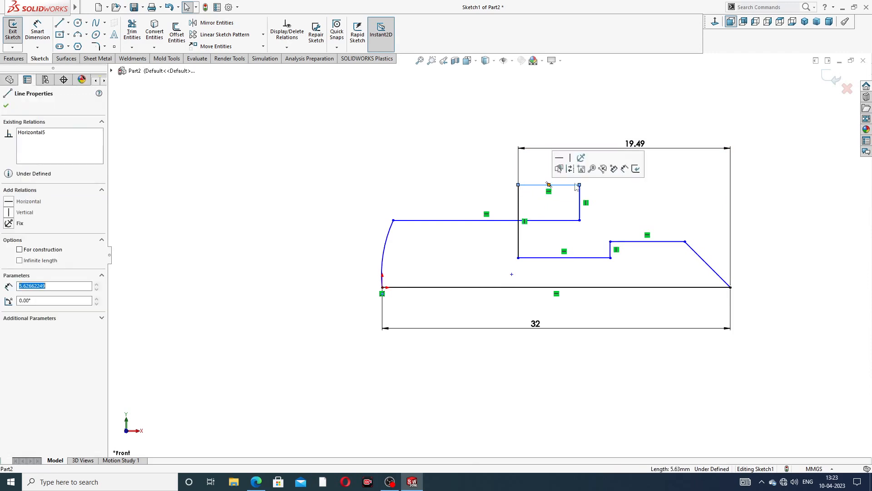
pyautogui.click(618, 199)
pyautogui.scroll(2, 617, 196)
pyautogui.scroll(-2, 549, 247)
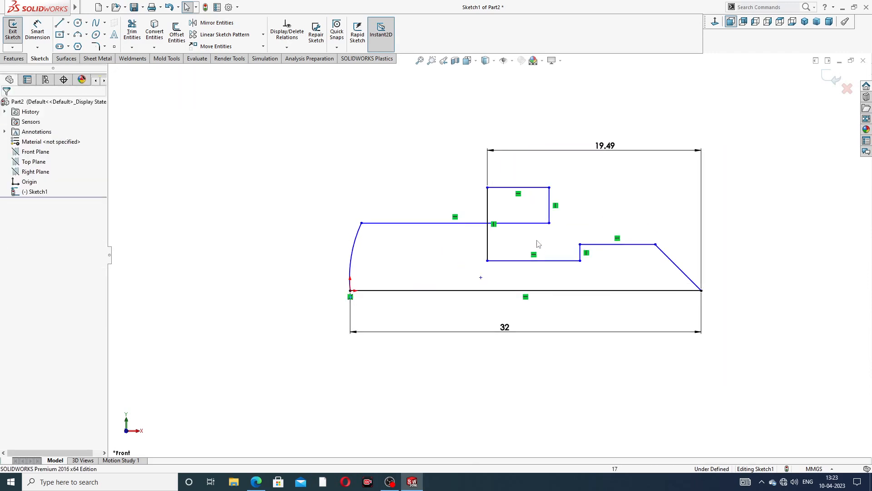
pyautogui.click(488, 204)
pyautogui.click(455, 210)
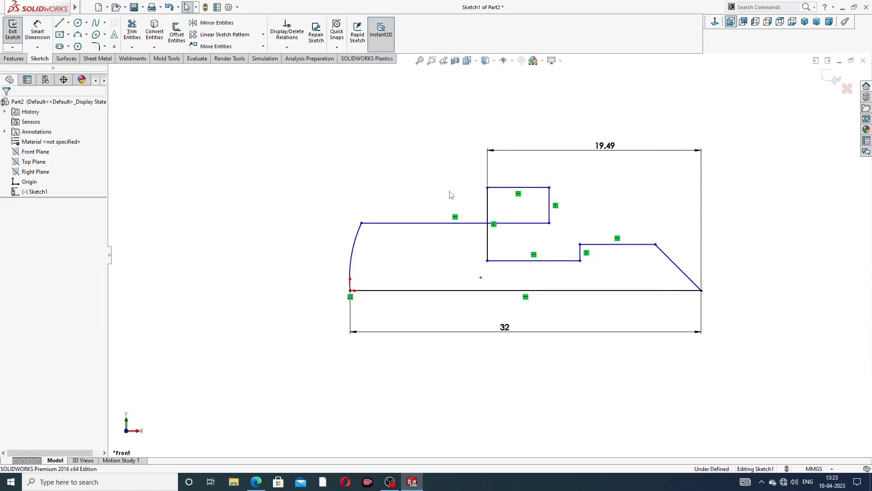
# Delete the horizontal dimension between the notch's vertical line and the lower end of the sloped line.
pyautogui.click(605, 145)
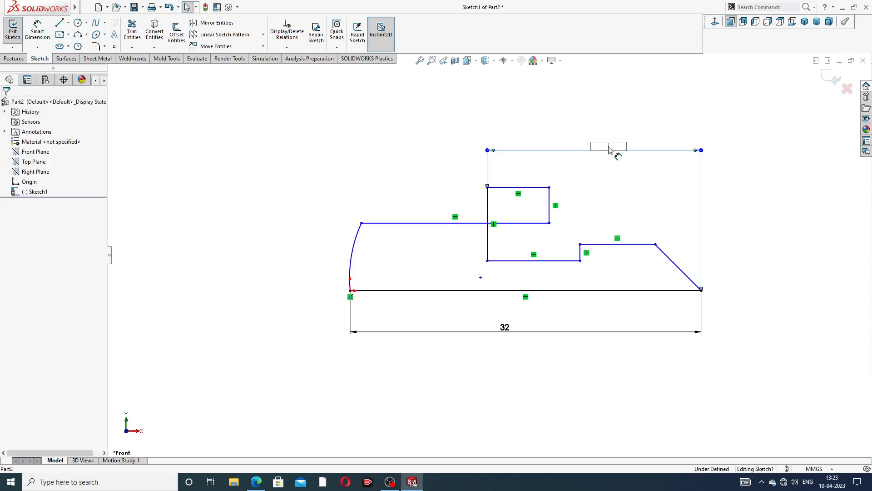
pyautogui.press('Return')
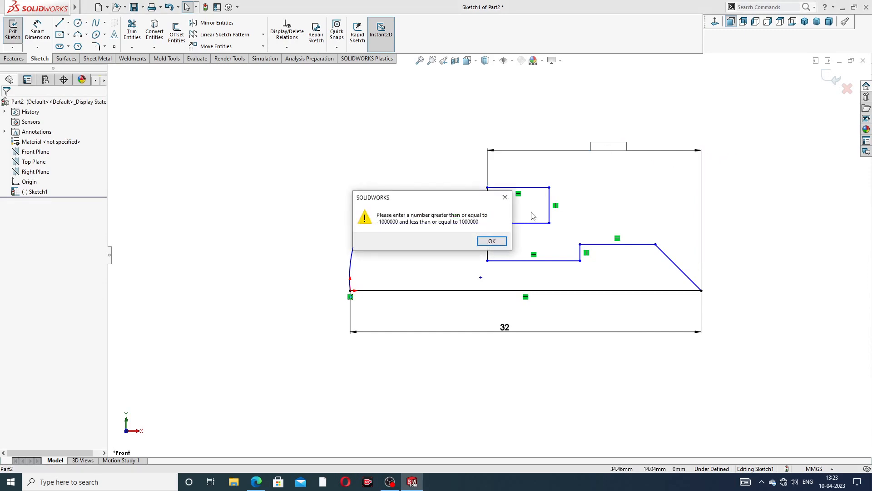
pyautogui.click(506, 198)
pyautogui.click(668, 155)
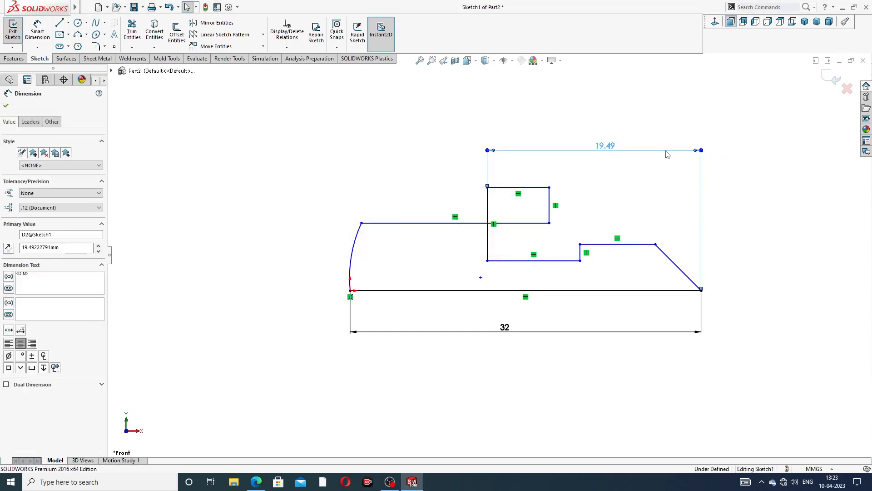
pyautogui.press('Delete')
pyautogui.press('f')
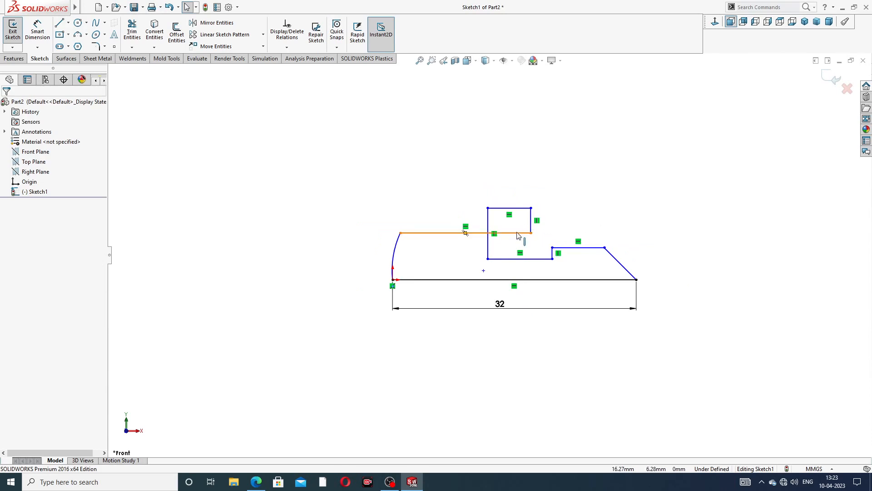
# Raise the line at the arc's upper end back above the notch, and shift the arc's endpoint outward and slightly down.
pyautogui.moveTo(516, 235); pyautogui.dragTo(511, 188)
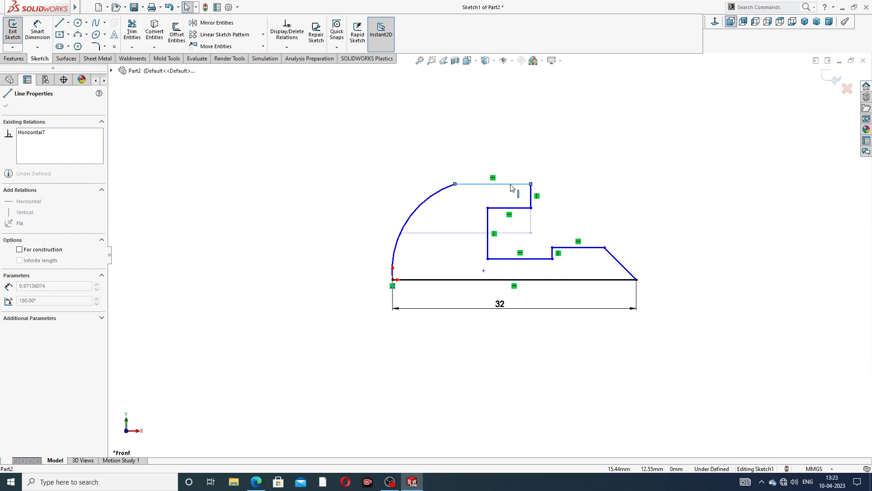
pyautogui.click(588, 163)
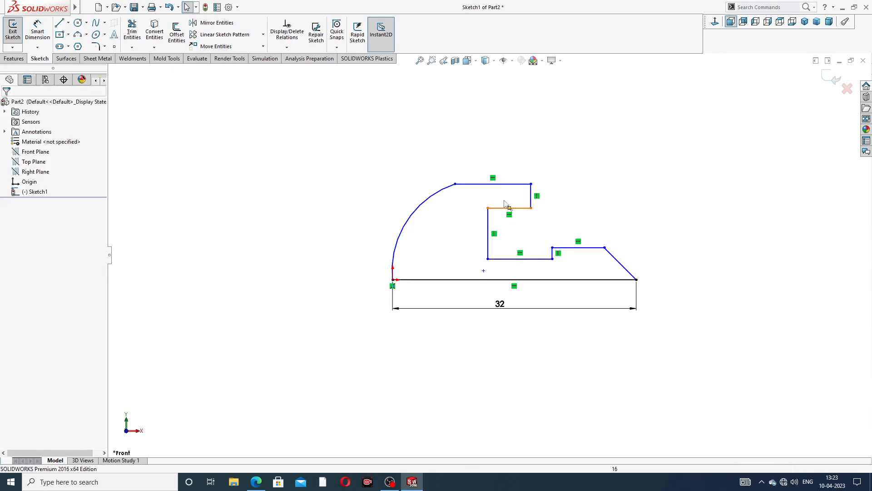
pyautogui.moveTo(455, 184); pyautogui.dragTo(429, 194)
pyautogui.click(566, 119)
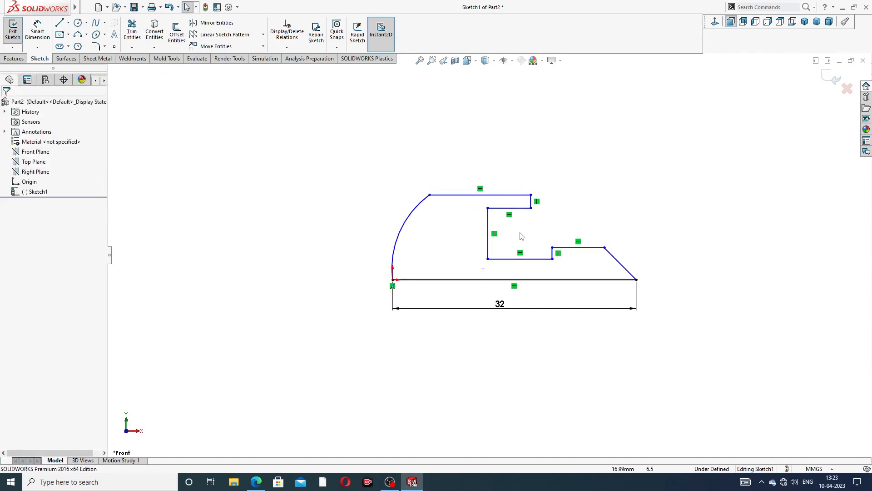
pyautogui.scroll(-1, 506, 227)
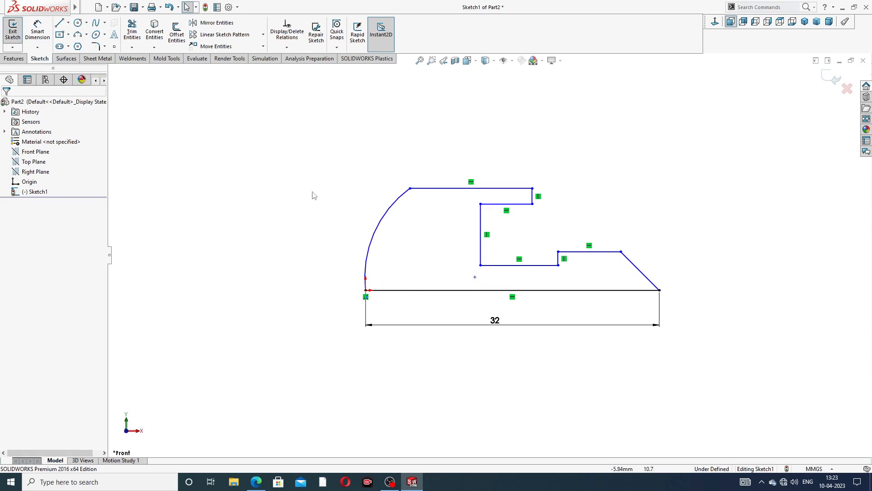
# Draw a vertical centerline about 3 mm long upward from the origin at the arc's lower end.
pyautogui.click(69, 24)
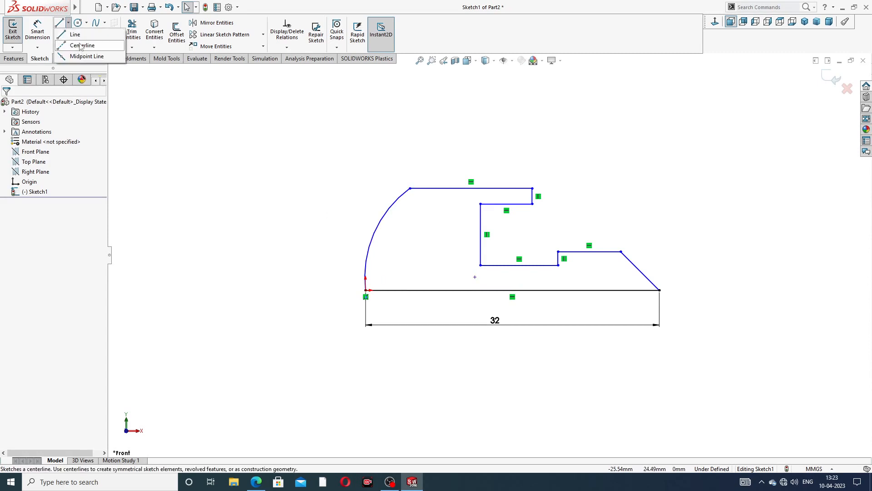
pyautogui.click(80, 46)
pyautogui.scroll(-5, 335, 270)
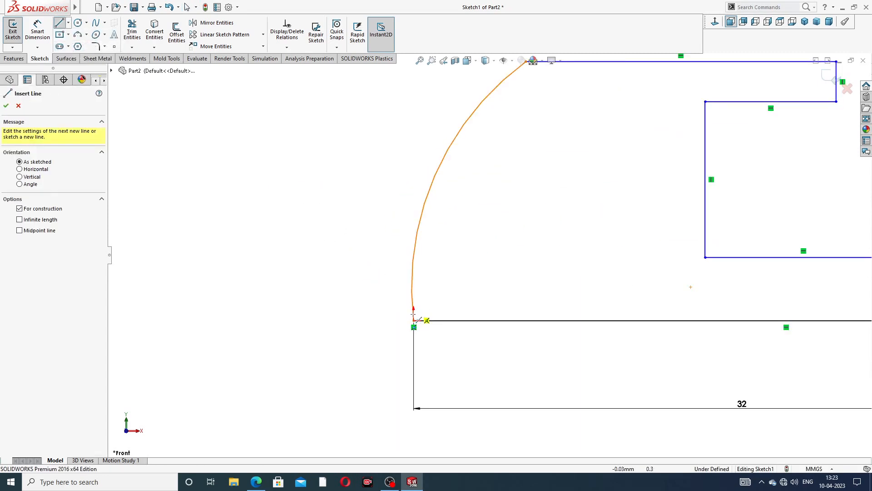
pyautogui.click(413, 320)
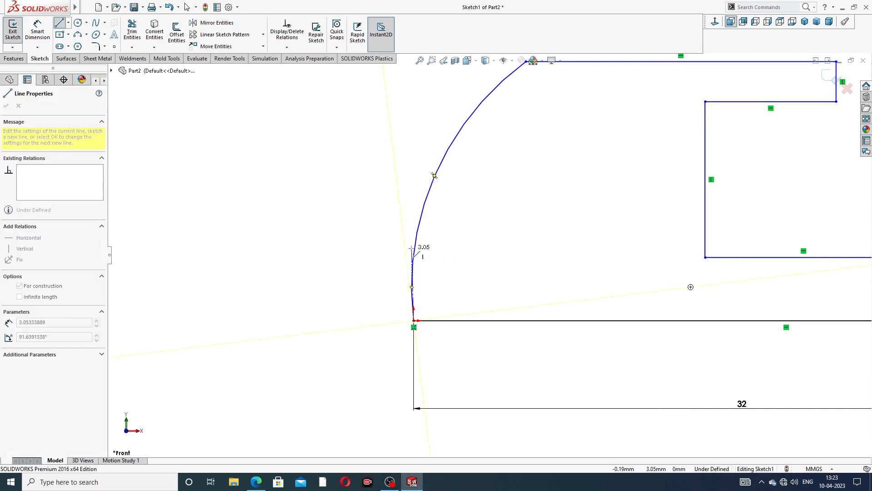
pyautogui.click(414, 248)
pyautogui.rightClick(451, 242)
pyautogui.click(453, 258)
pyautogui.scroll(-4, 411, 291)
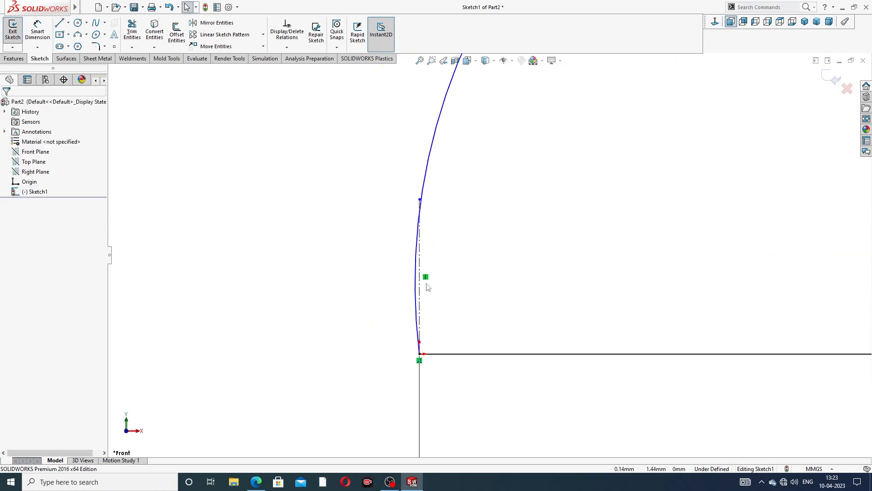
# Add a horizontal relation to the vertical centerline at the origin.
pyautogui.click(420, 282)
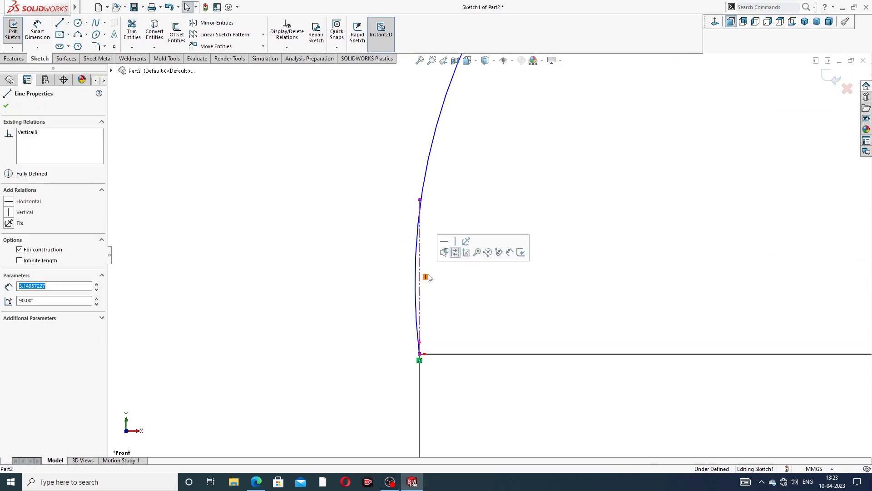
pyautogui.click(444, 252)
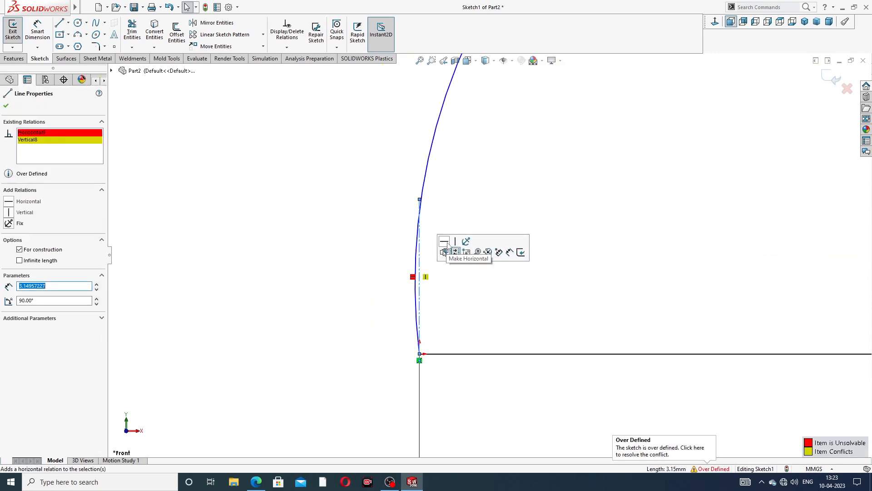
pyautogui.click(6, 105)
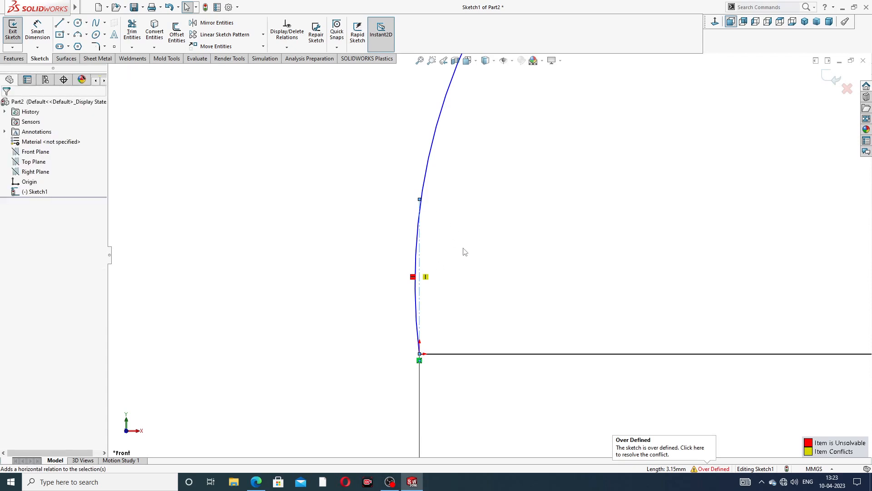
# Undo the horizontal relation on the vertical centerline at the origin.
pyautogui.hotkey('ctrl', 'z')
pyautogui.click(418, 231)
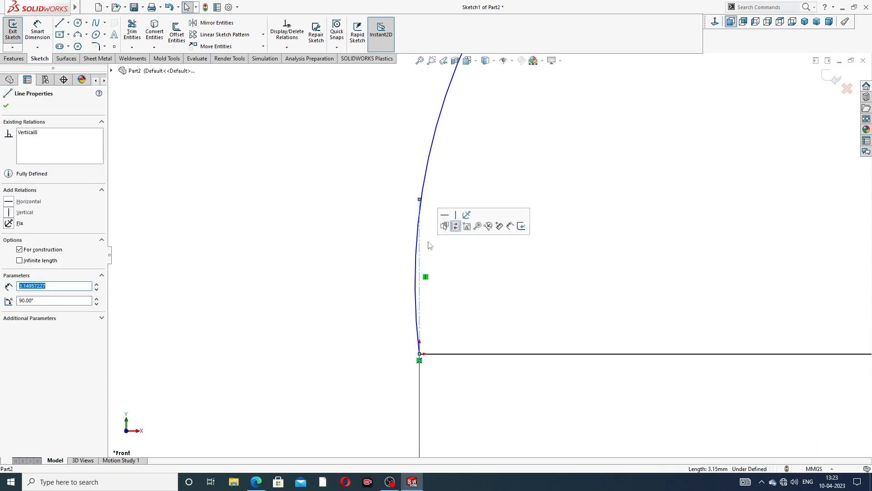
pyautogui.click(539, 157)
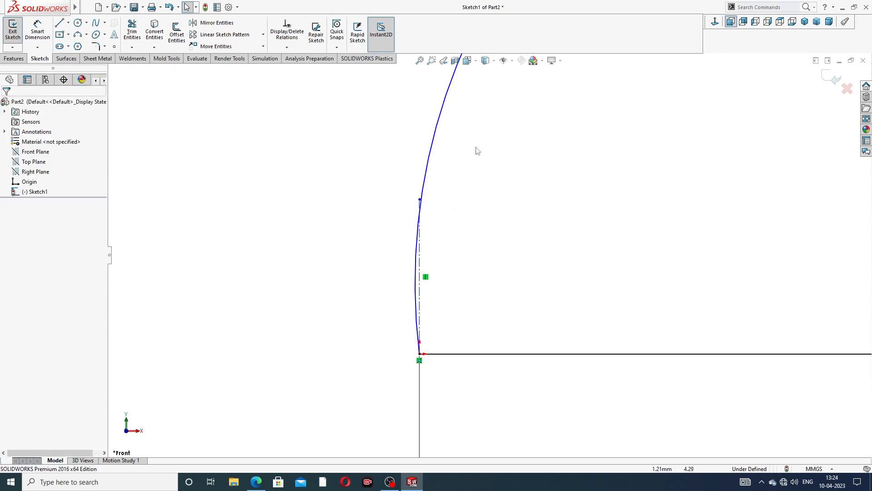
# Add a tangent relation between the profile's arc and the vertical centerline at the origin.
pyautogui.click(426, 166)
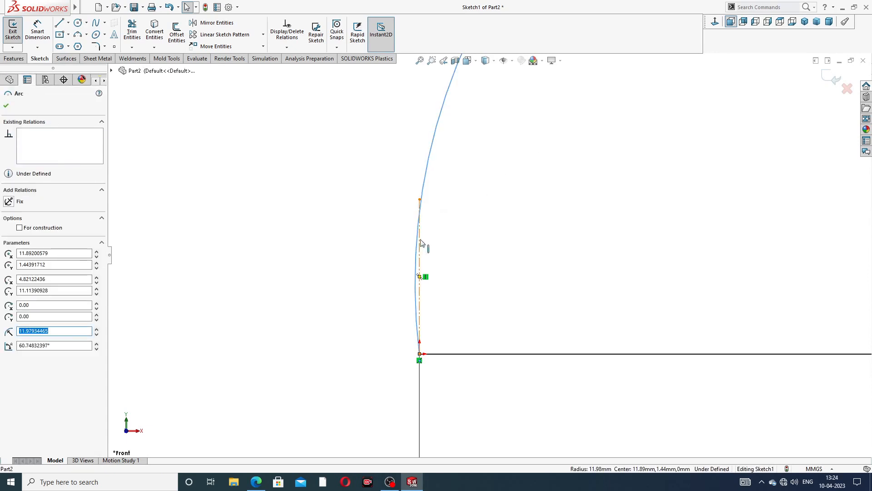
pyautogui.press('Escape')
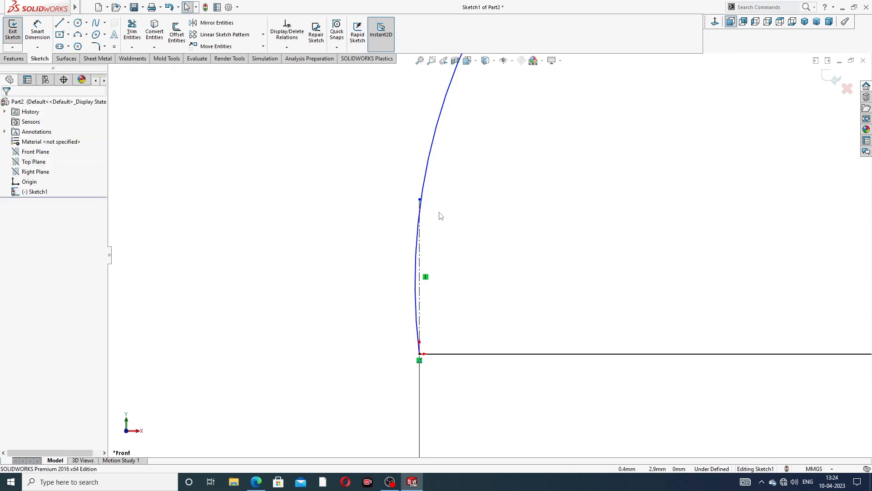
pyautogui.click(420, 251)
pyautogui.keyDown('ctrl'); pyautogui.click(422, 248); pyautogui.keyUp('ctrl')
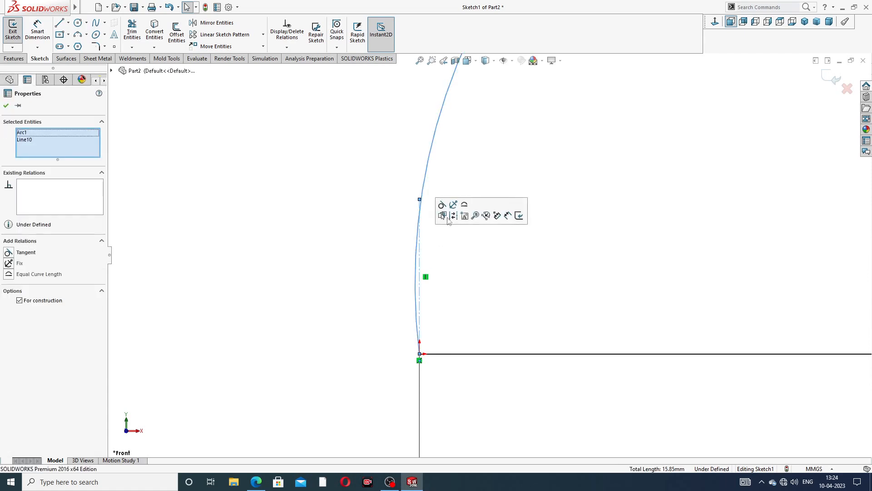
pyautogui.click(441, 205)
pyautogui.press('Escape')
pyautogui.scroll(5, 557, 220)
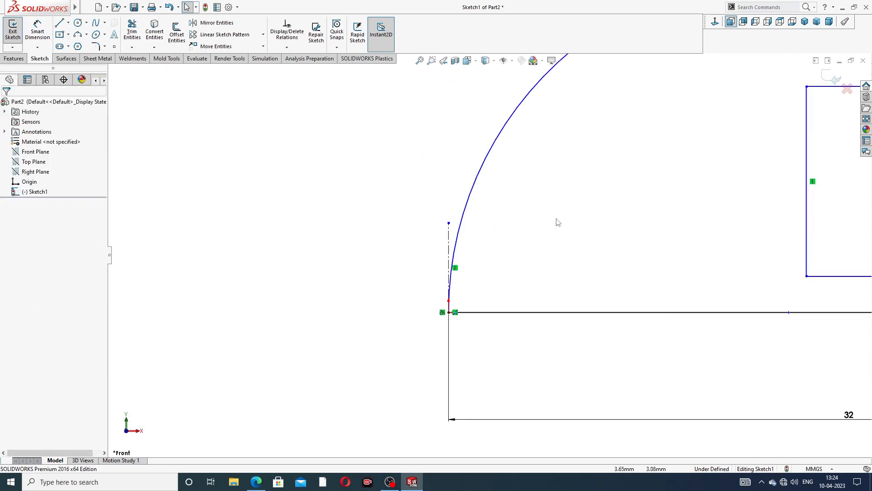
pyautogui.scroll(2, 598, 168)
pyautogui.scroll(-4, 611, 197)
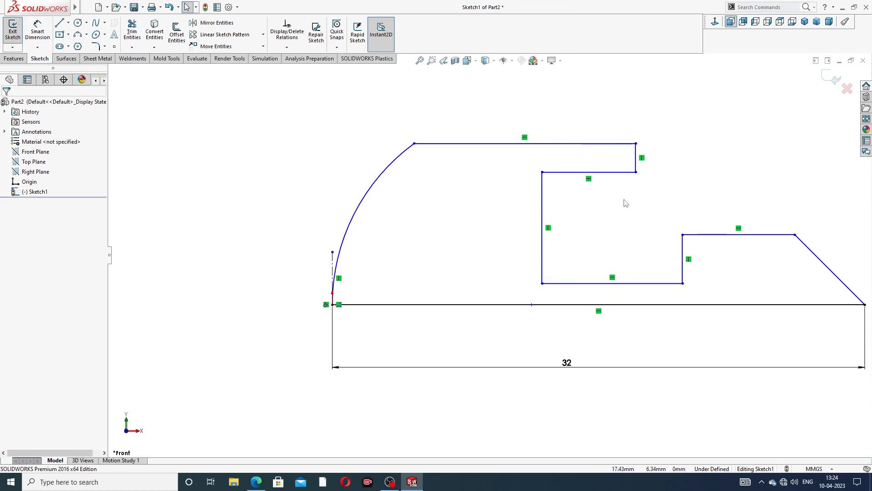
pyautogui.scroll(3, 631, 228)
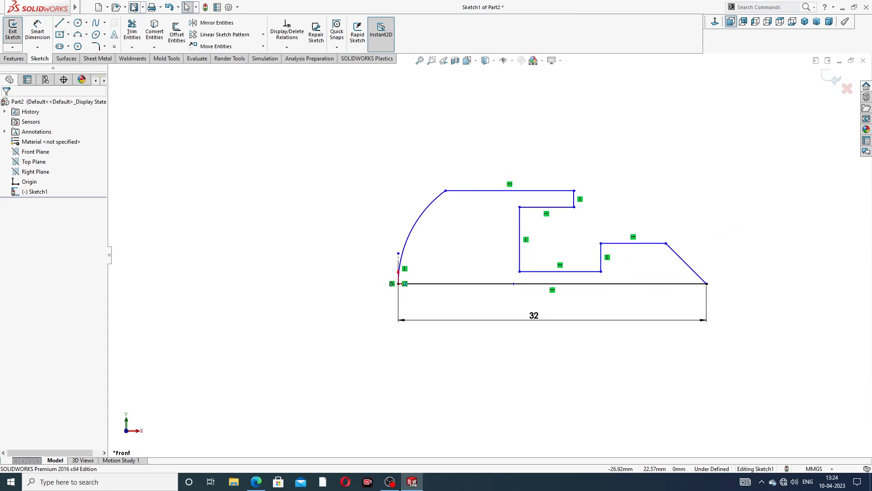
# Dimension the vertical height between the sloped line's two endpoints as 3 mm.
pyautogui.click(38, 30)
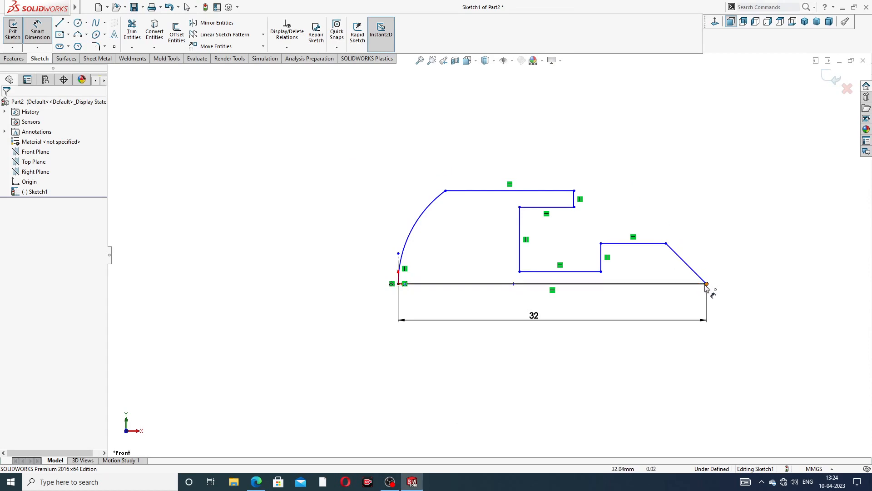
pyautogui.click(706, 283)
pyautogui.click(665, 244)
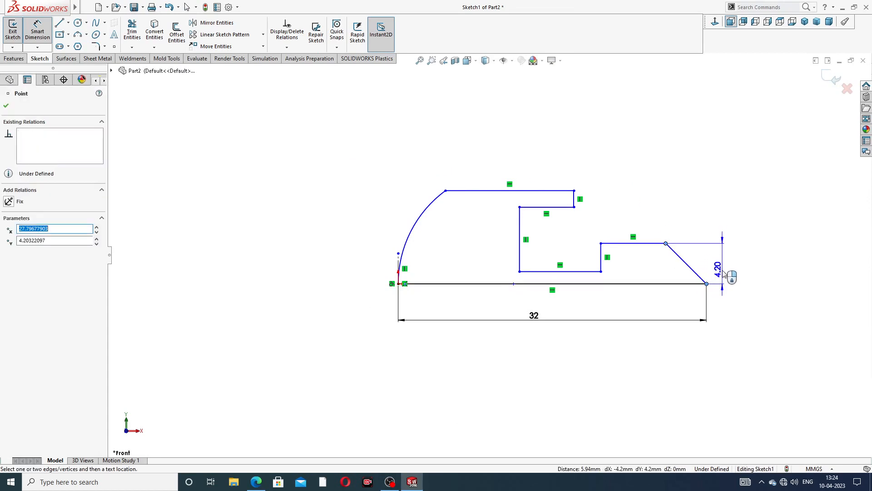
pyautogui.click(725, 268)
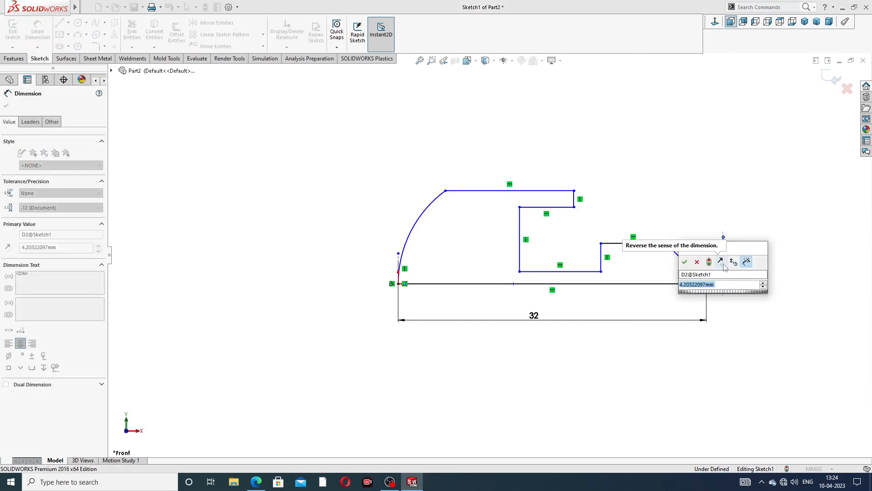
pyautogui.write('3')
pyautogui.press('Return')
pyautogui.click(704, 205)
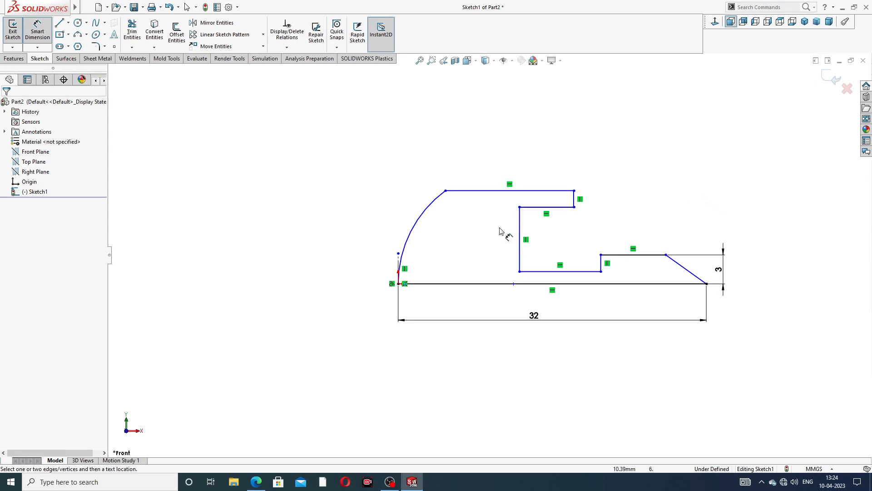
# Dimension the distance between the notch's lower horizontal line and the base line as 2 mm.
pyautogui.click(550, 271)
pyautogui.click(547, 284)
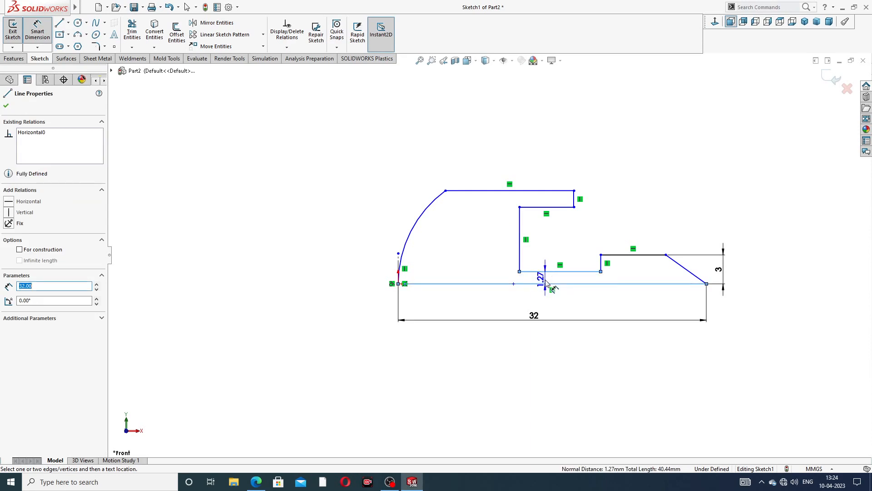
pyautogui.click(546, 282)
pyautogui.write('2')
pyautogui.press('Return')
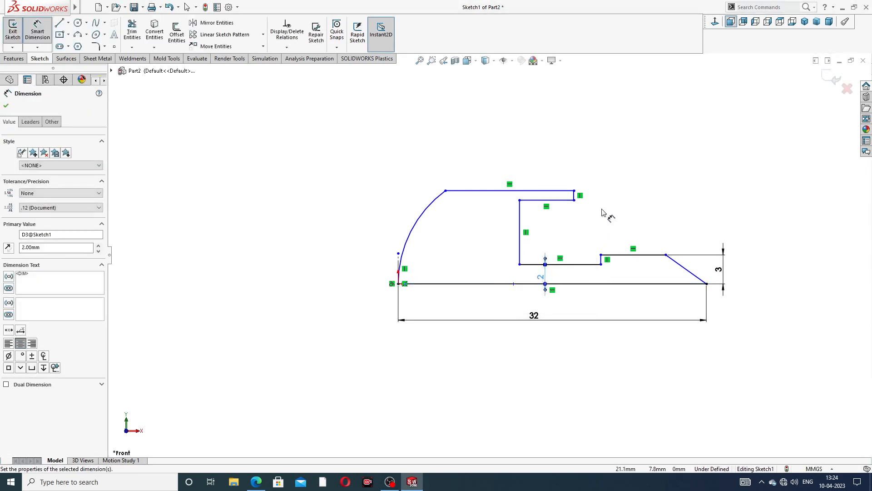
pyautogui.click(602, 212)
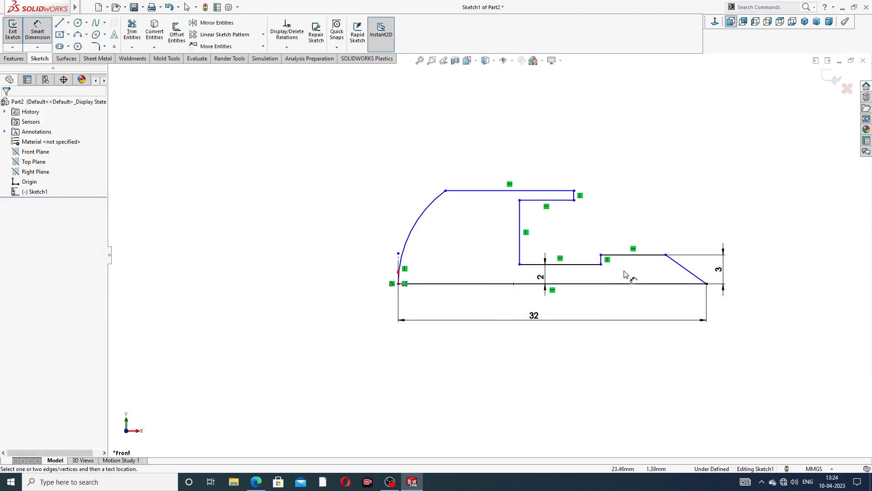
# Dimension the horizontal distance from the short vertical step line to the sloped line's lower end as 12 mm.
pyautogui.click(601, 263)
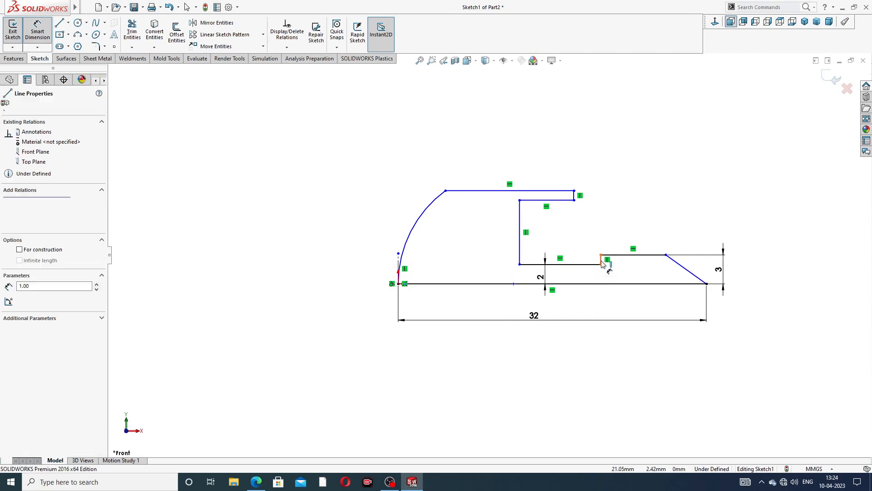
pyautogui.click(705, 284)
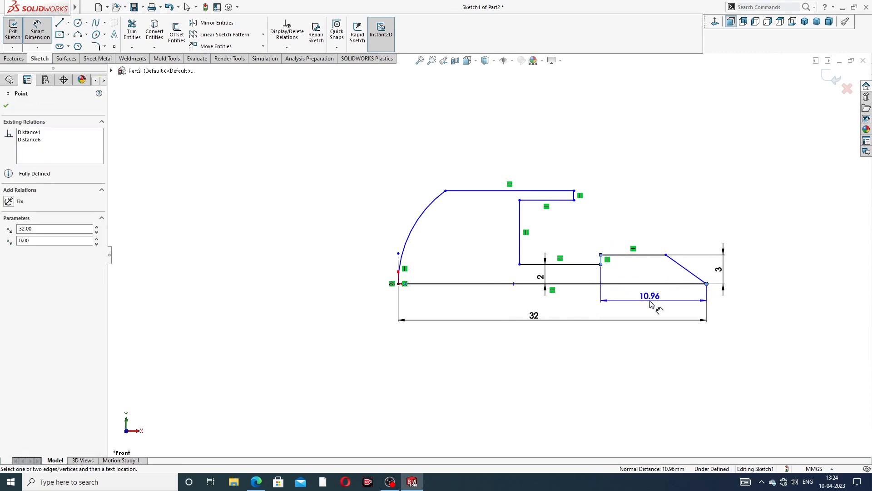
pyautogui.click(653, 298)
pyautogui.write('12')
pyautogui.press('Return')
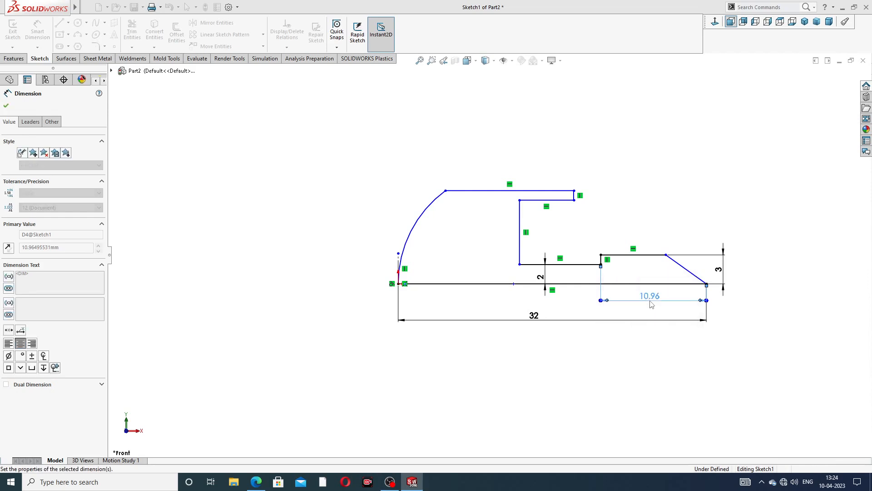
# Dimension the angle between the sloped line and the base line as 45 degrees.
pyautogui.click(680, 270)
pyautogui.click(668, 283)
pyautogui.click(670, 277)
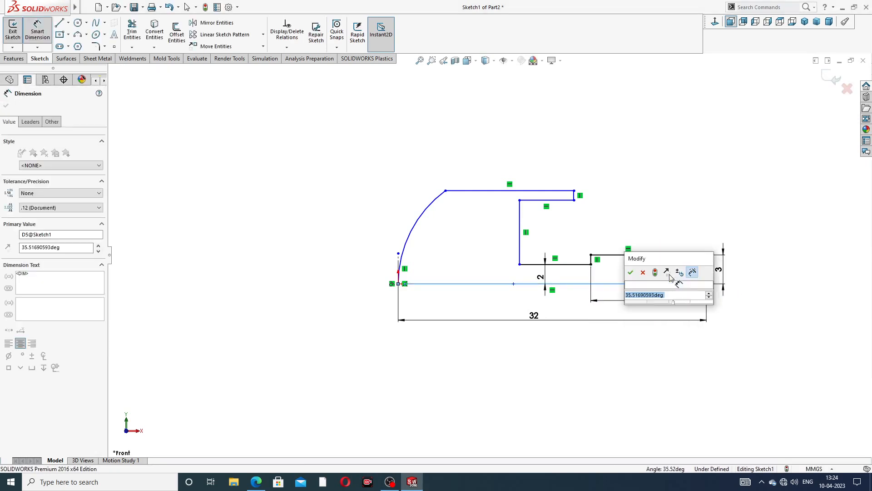
pyautogui.write('45')
pyautogui.press('Return')
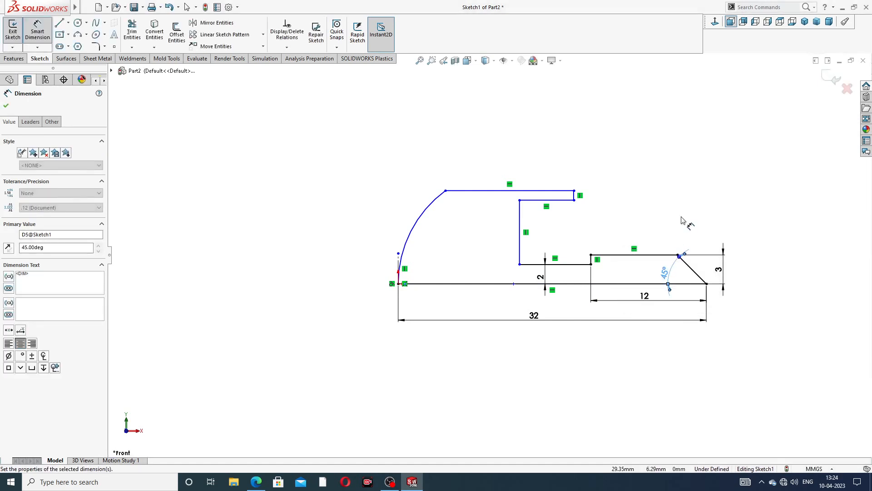
# Dimension the horizontal line on the underside of the overhanging lip as 5 mm long.
pyautogui.scroll(-2, 584, 218)
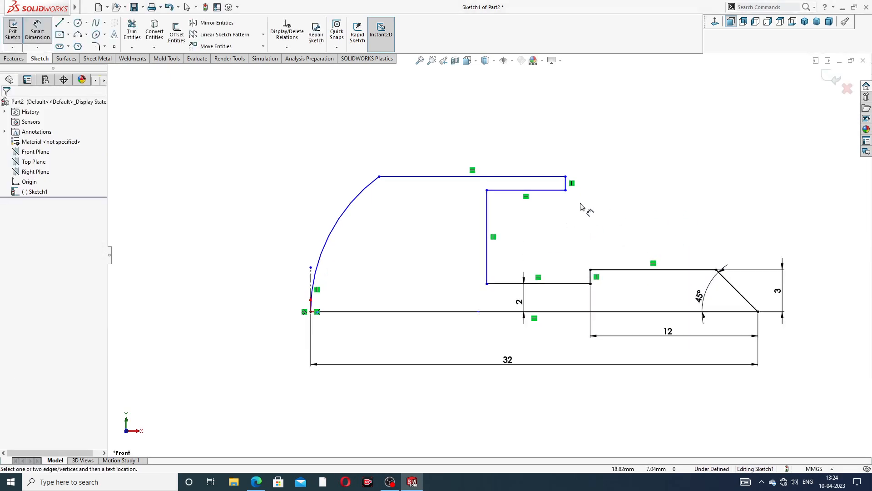
pyautogui.click(505, 190)
pyautogui.click(517, 164)
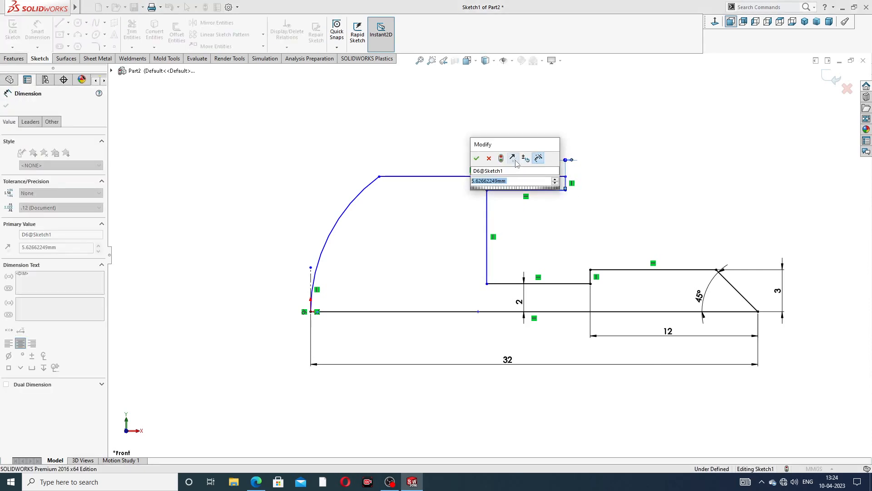
pyautogui.write('5')
pyautogui.press('Return')
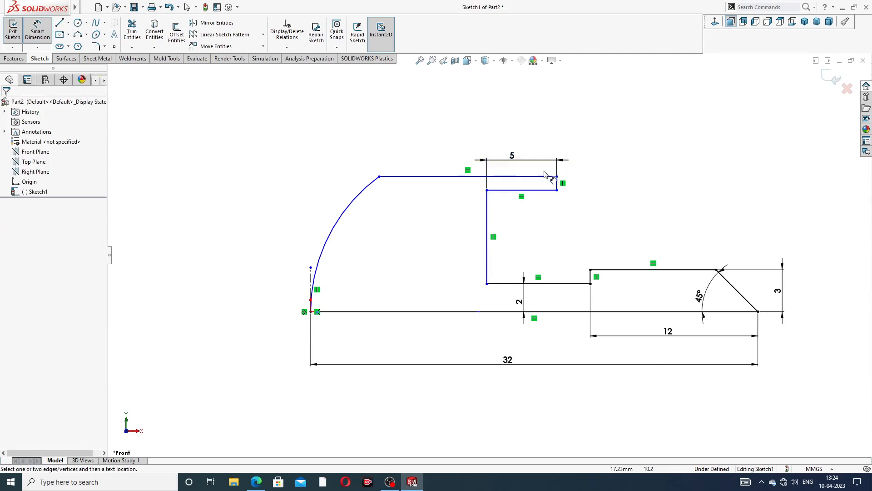
# Dimension the horizontal distance from the notch's long vertical line to the sloped line's lower end as 26 mm.
pyautogui.click(487, 206)
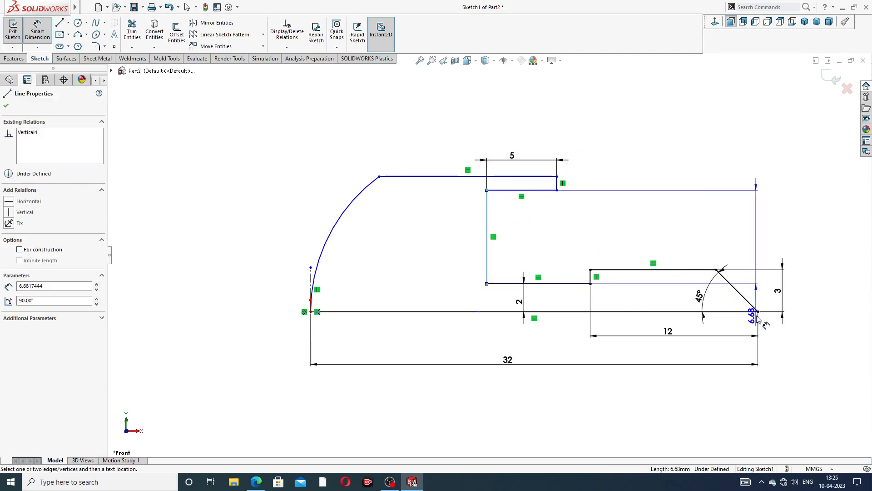
pyautogui.click(757, 312)
pyautogui.click(591, 134)
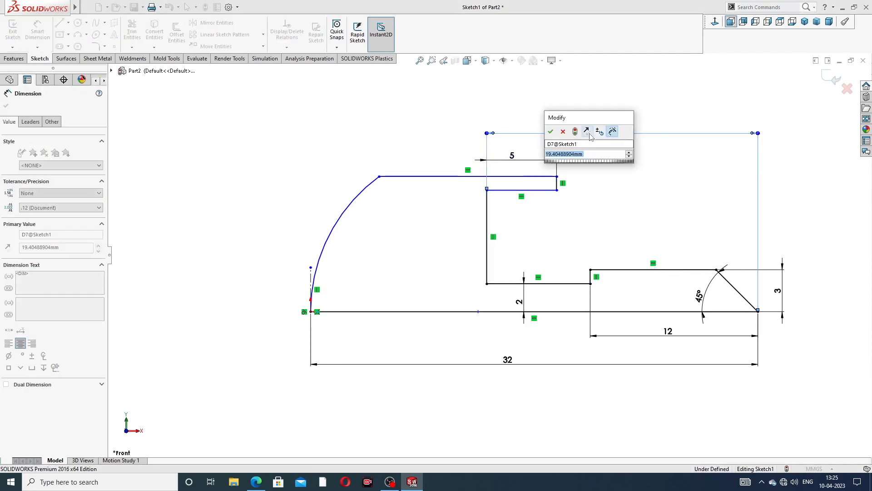
pyautogui.write('26')
pyautogui.press('Return')
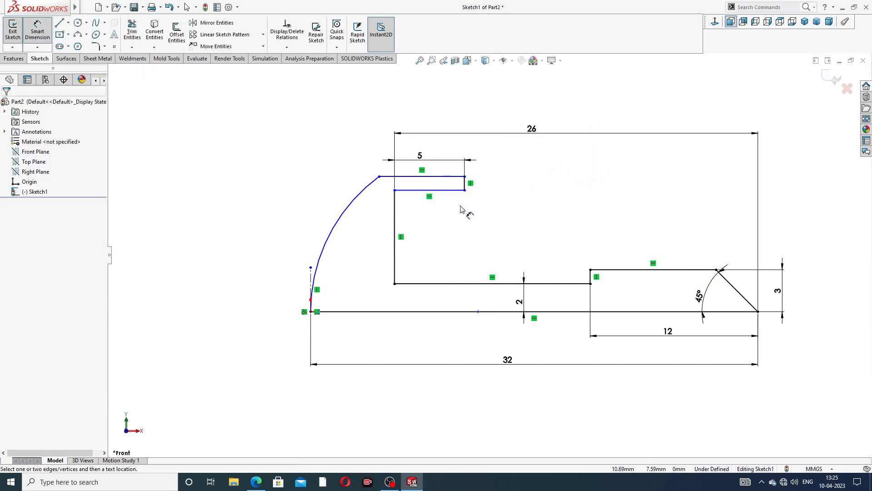
# Dimension the height from the base line to the profile's uppermost horizontal line as 8 mm.
pyautogui.click(452, 177)
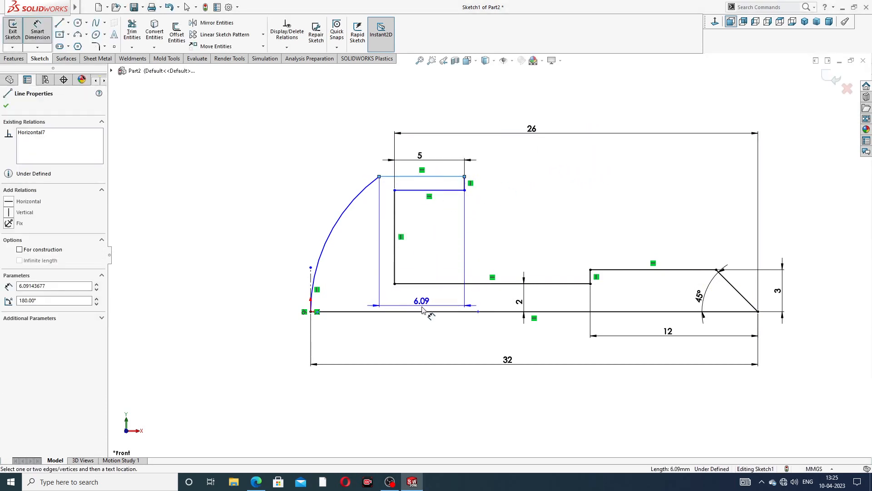
pyautogui.click(418, 311)
pyautogui.click(282, 241)
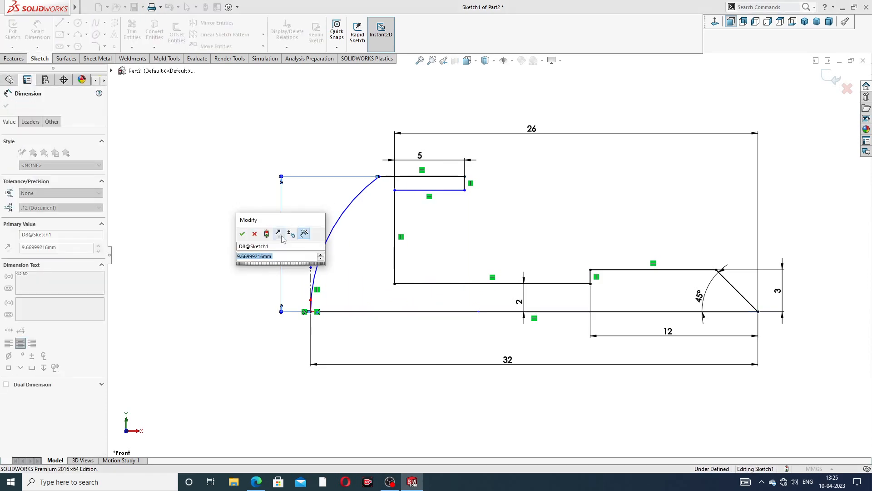
pyautogui.write('8')
pyautogui.press('Return')
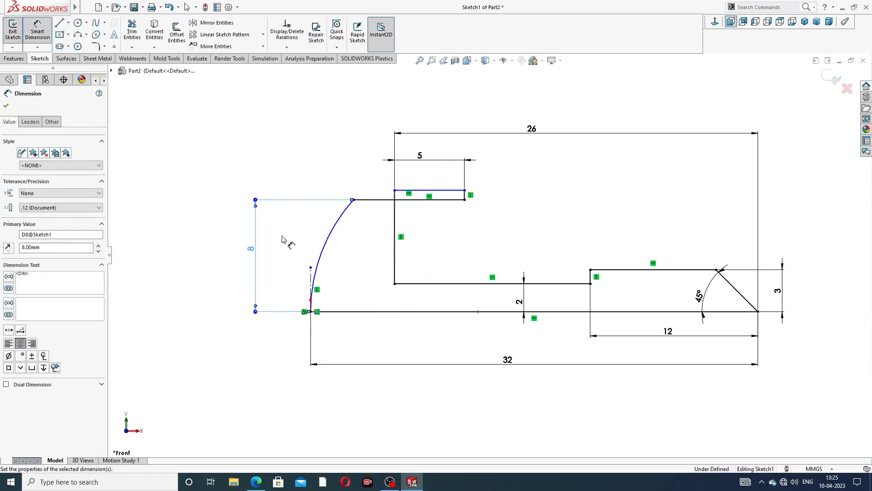
pyautogui.click(444, 236)
# Dimension the height from the base line to the lip's 5 mm underside line as 6 mm.
pyautogui.click(443, 191)
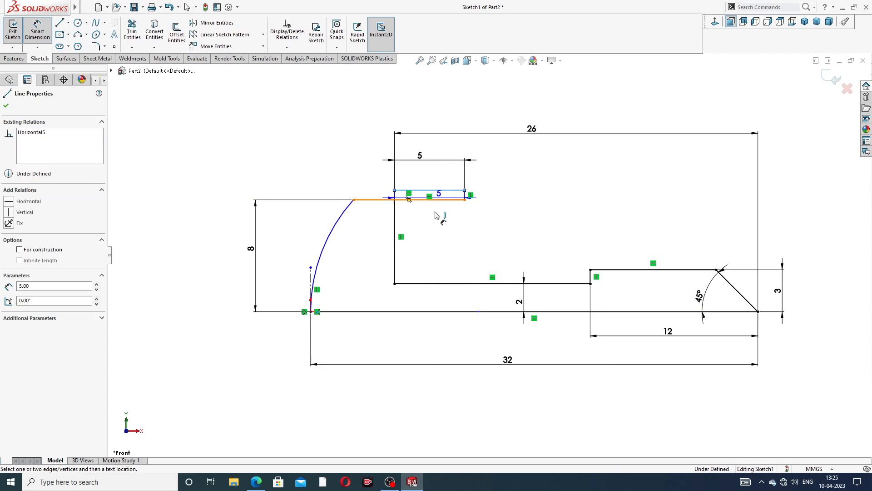
pyautogui.click(425, 311)
pyautogui.click(298, 252)
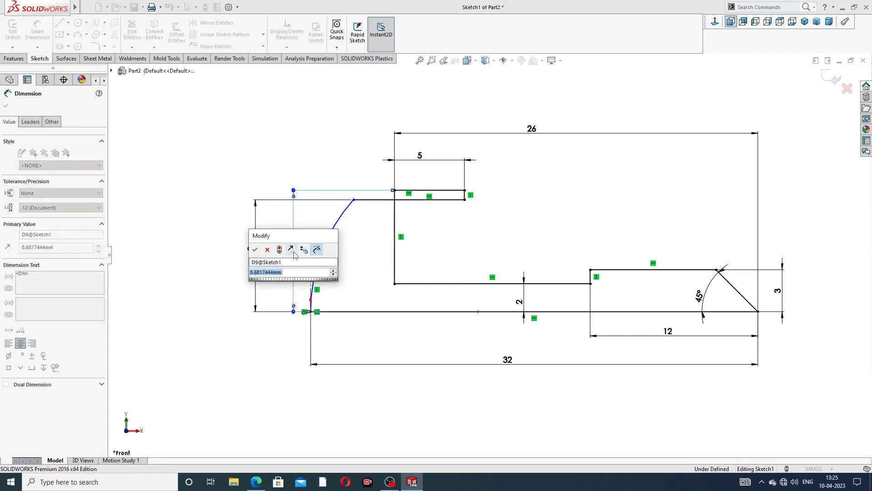
pyautogui.press('Return')
pyautogui.click(553, 190)
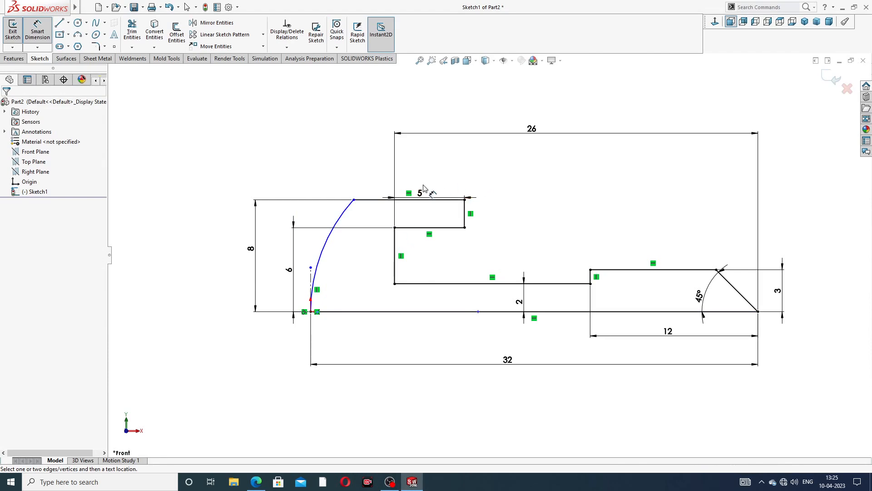
# Dimension the radius of the profile's side arc as 26 mm.
pyautogui.click(341, 212)
pyautogui.click(345, 175)
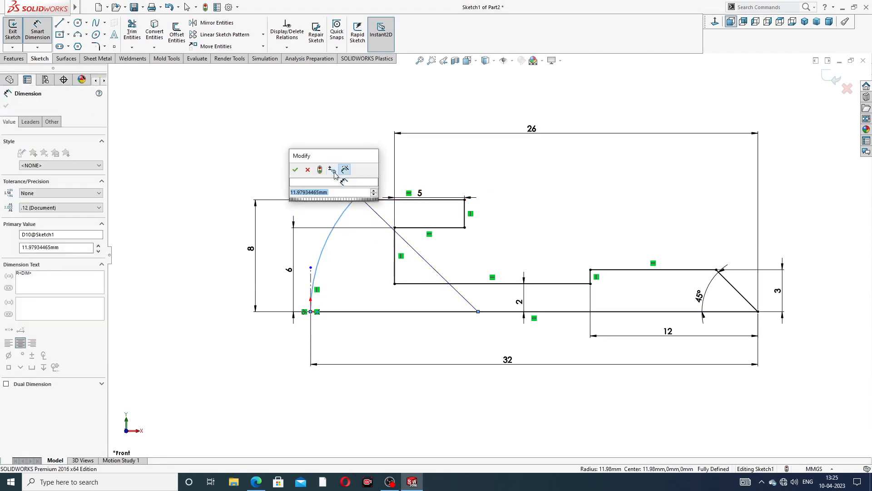
pyautogui.write('26')
pyautogui.press('Return')
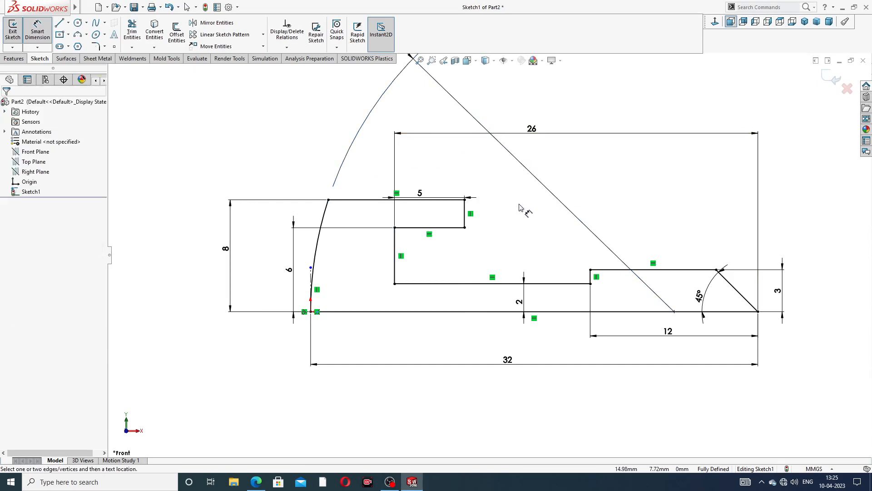
pyautogui.scroll(2, 423, 93)
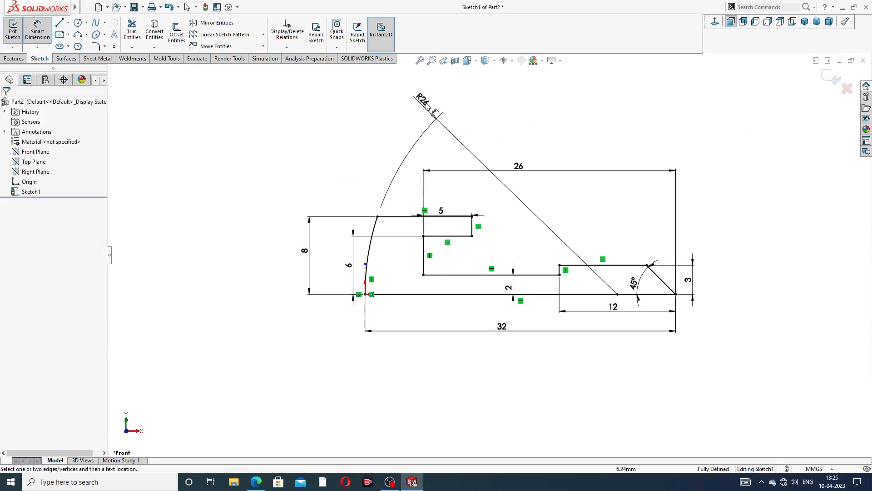
# Tidy the sketch by repositioning the R26, 5 mm, 26 mm and 6 mm dimensions clear of the profile, and end dimensioning.
pyautogui.moveTo(425, 104); pyautogui.dragTo(369, 210)
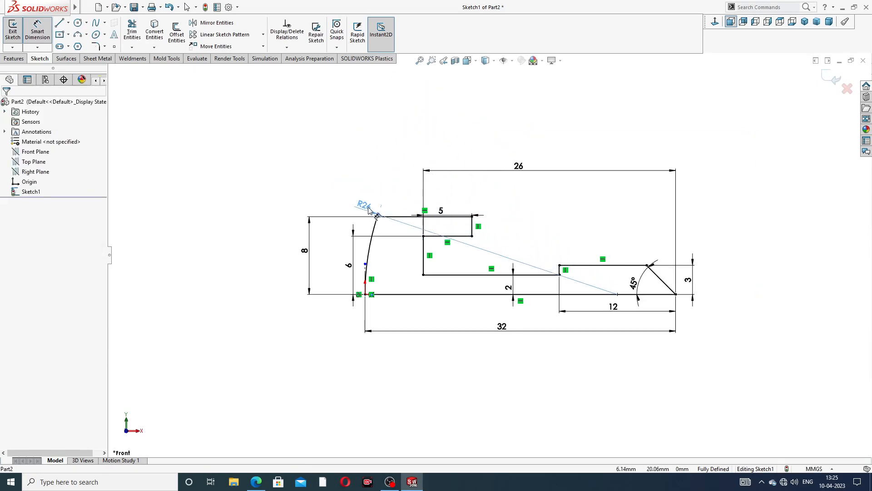
pyautogui.click(453, 128)
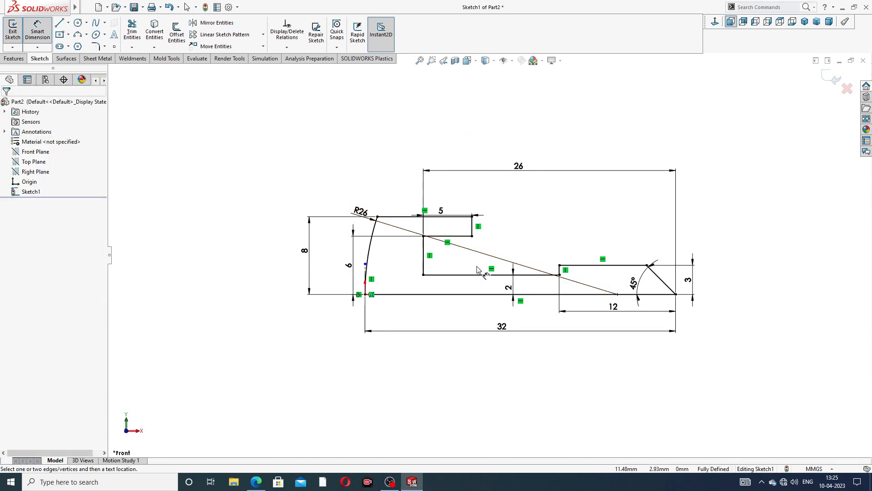
pyautogui.scroll(-2, 486, 274)
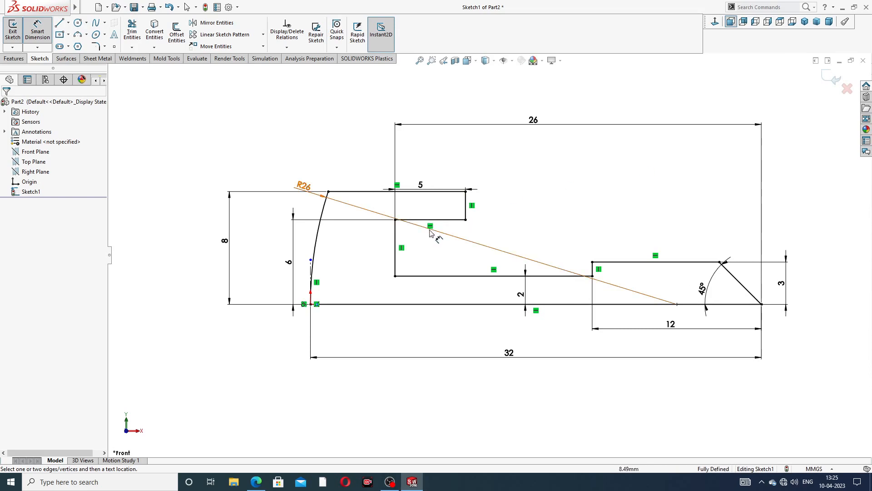
pyautogui.moveTo(421, 185); pyautogui.dragTo(422, 175)
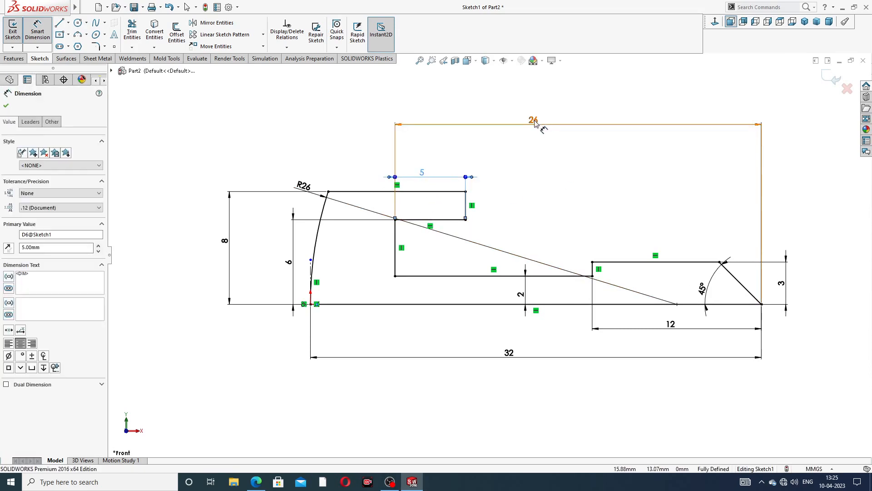
pyautogui.moveTo(538, 122); pyautogui.dragTo(538, 141)
pyautogui.moveTo(304, 185); pyautogui.dragTo(304, 169)
pyautogui.click(602, 107)
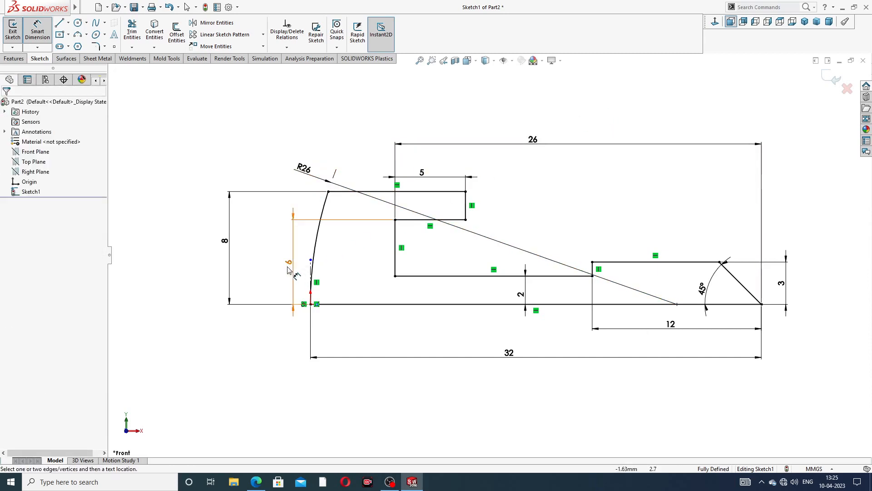
pyautogui.moveTo(289, 263); pyautogui.dragTo(269, 256)
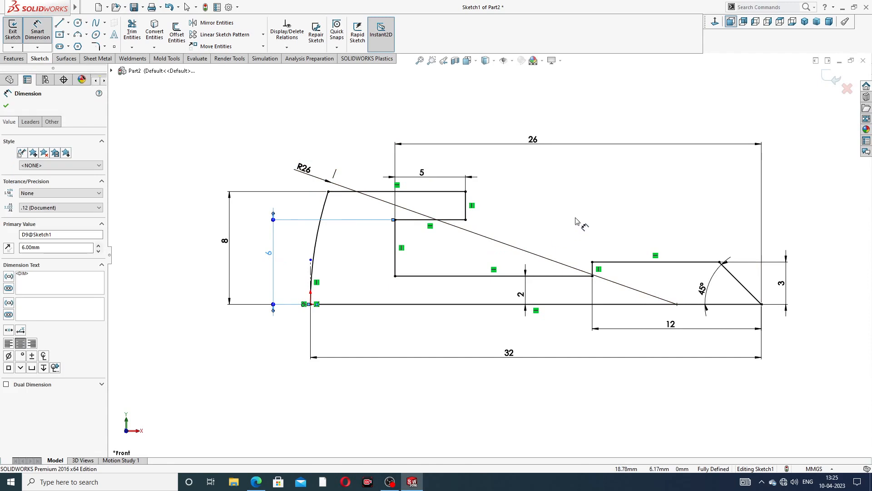
pyautogui.rightClick(795, 202)
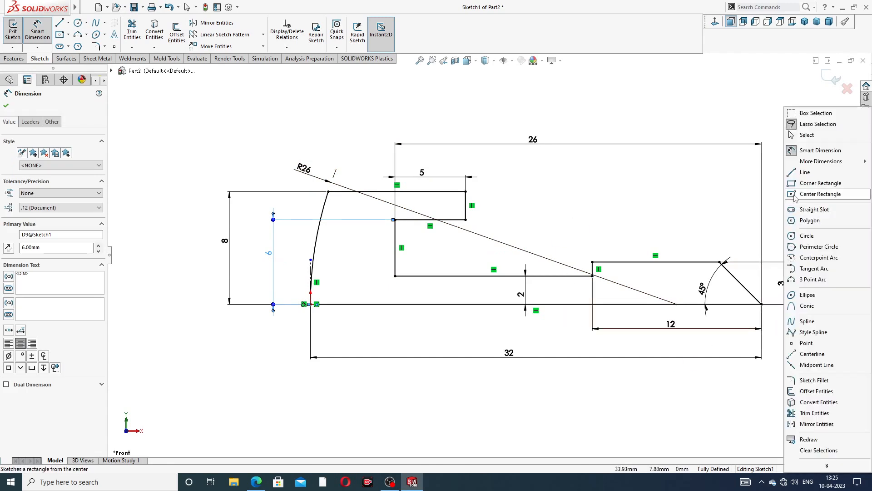
pyautogui.click(808, 135)
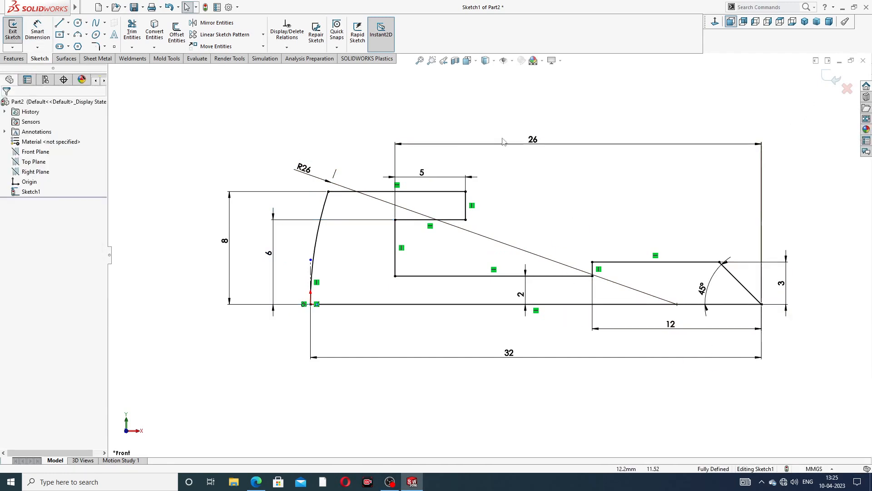
# Revolve the closed half-profile 360° about its 32 mm base line to create the solid screw body.
pyautogui.click(23, 60)
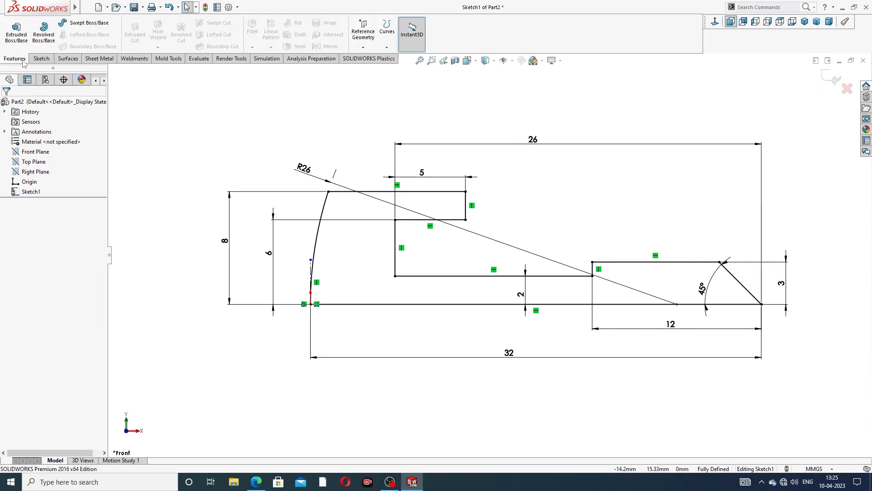
pyautogui.click(43, 31)
pyautogui.click(474, 294)
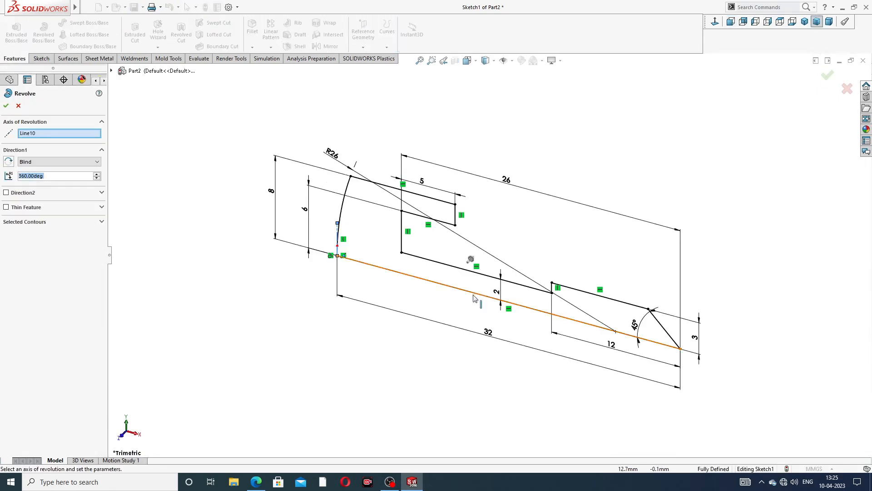
pyautogui.click(472, 297)
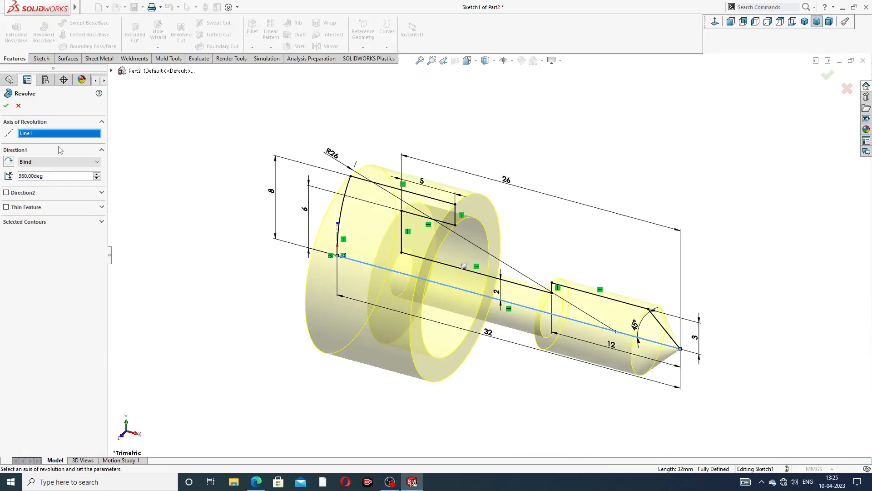
pyautogui.click(7, 106)
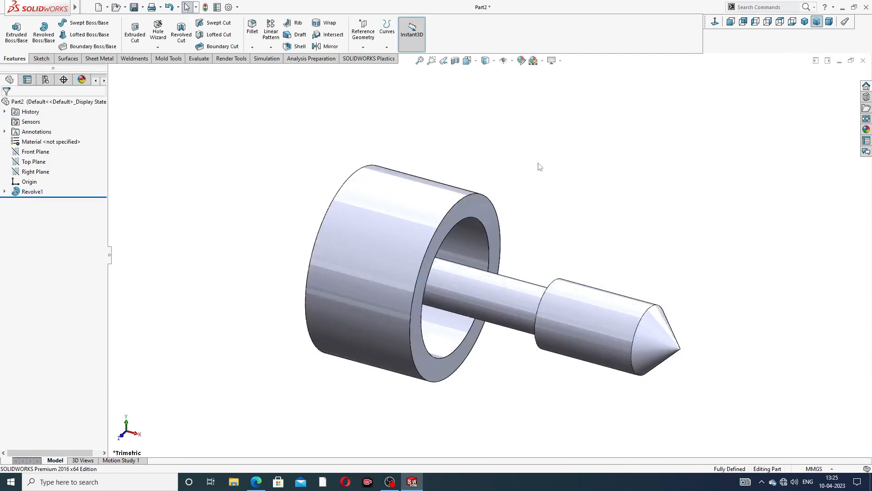
# Check the PDF drawing, and apply a 1 mm fillet to the circular outer edge of the head's domed end.
pyautogui.moveTo(544, 227); pyautogui.dragTo(528, 203, button='middle')
pyautogui.scroll(-1, 507, 296)
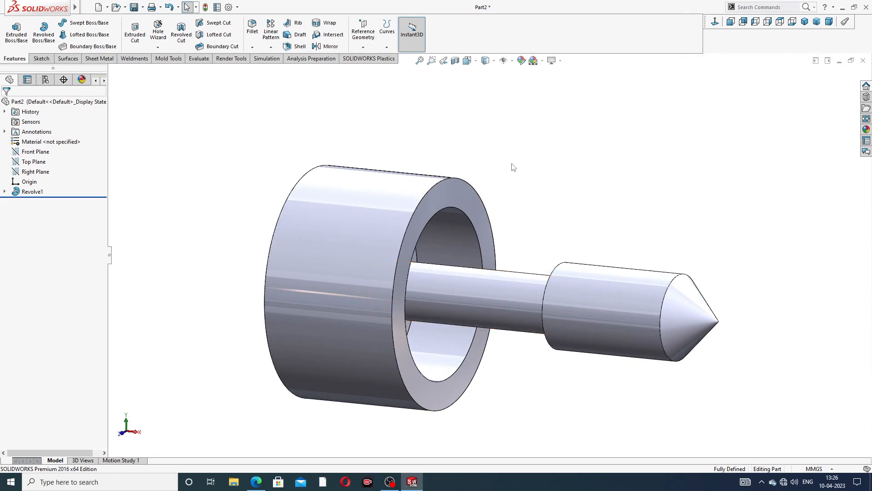
pyautogui.click(256, 481)
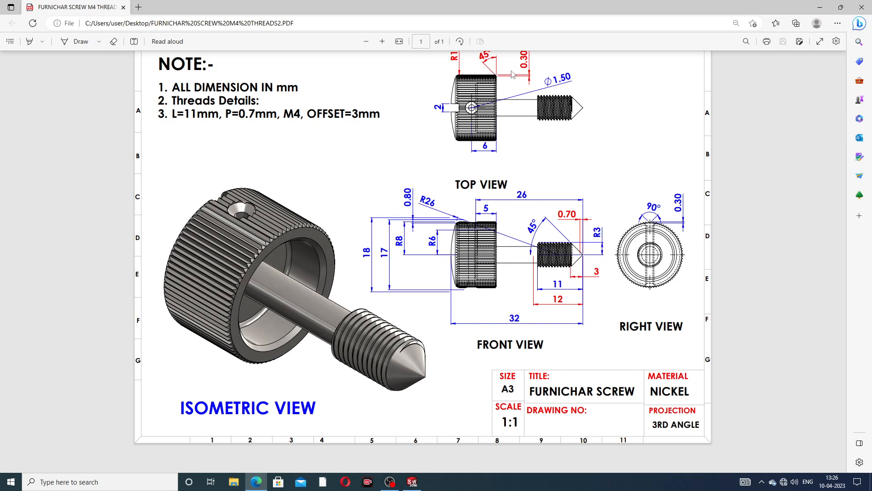
pyautogui.click(413, 483)
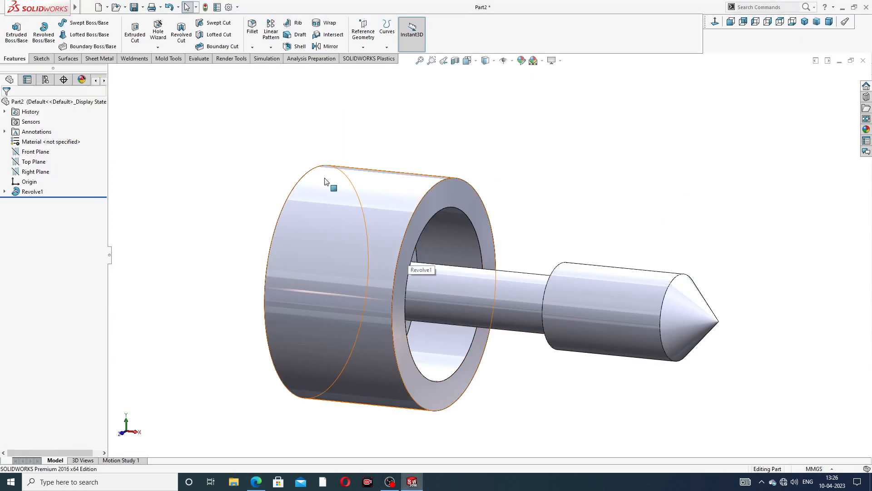
pyautogui.click(252, 28)
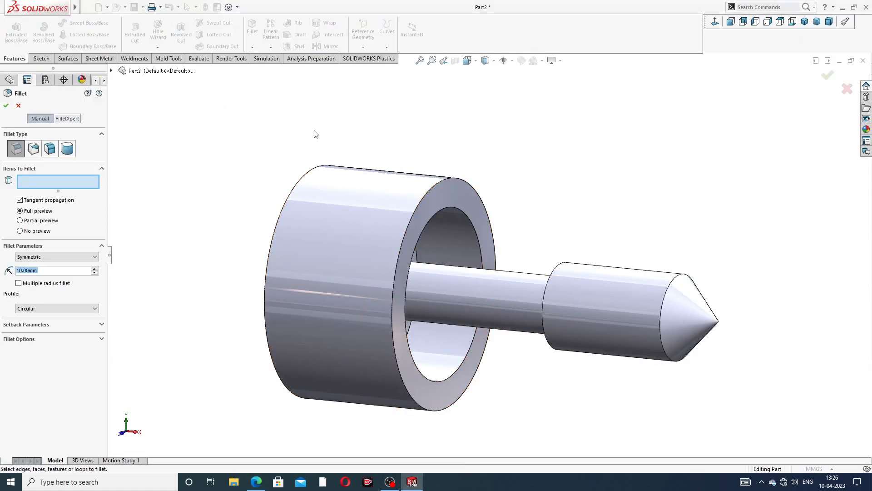
pyautogui.moveTo(315, 132); pyautogui.dragTo(325, 171, button='middle')
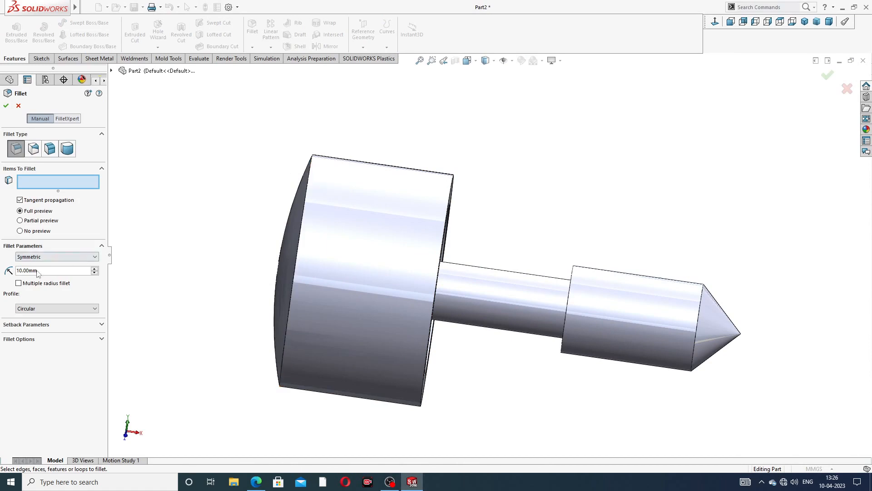
pyautogui.moveTo(37, 272); pyautogui.dragTo(5, 270)
pyautogui.write('1')
pyautogui.press('Return')
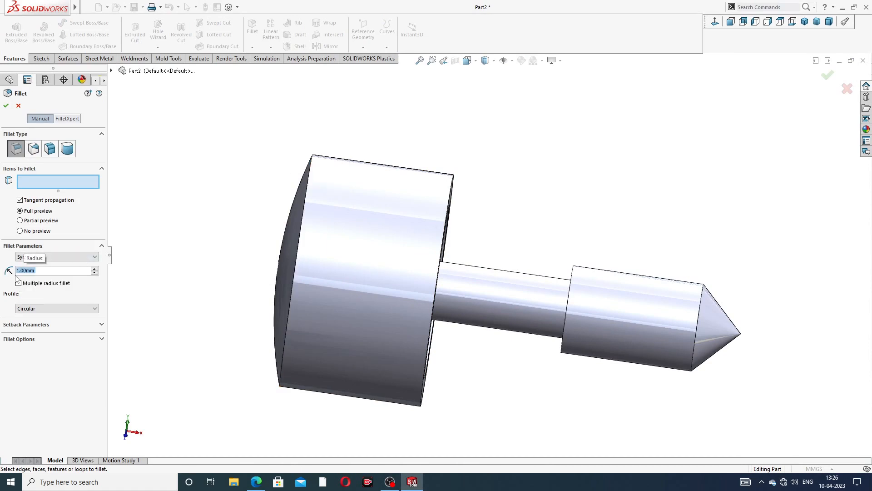
pyautogui.click(308, 192)
pyautogui.moveTo(347, 119); pyautogui.dragTo(369, 140, button='middle')
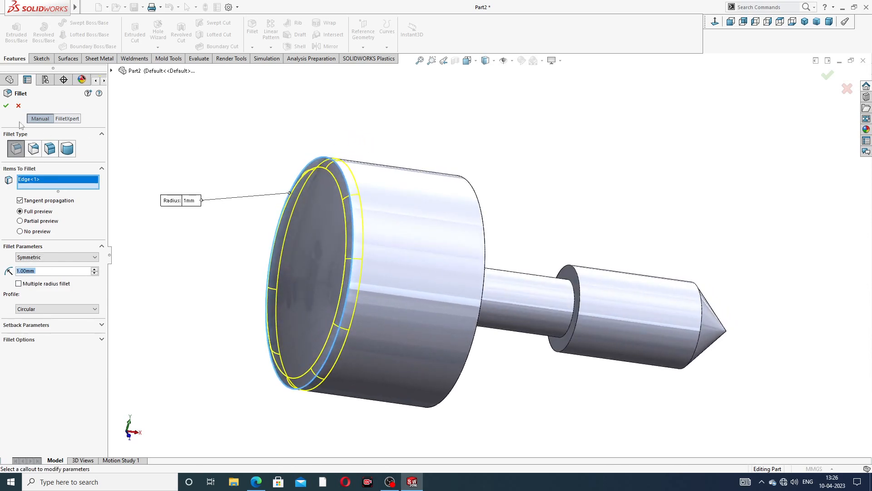
pyautogui.click(6, 106)
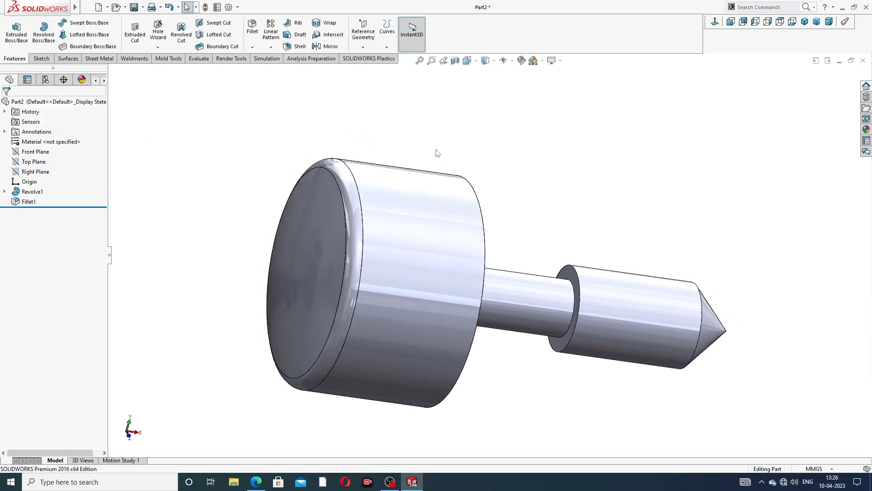
# Chamfer the inner circular edge at the head's open end by 0.3 mm at 45°.
pyautogui.scroll(2, 469, 170)
pyautogui.moveTo(470, 170); pyautogui.dragTo(410, 129, button='middle')
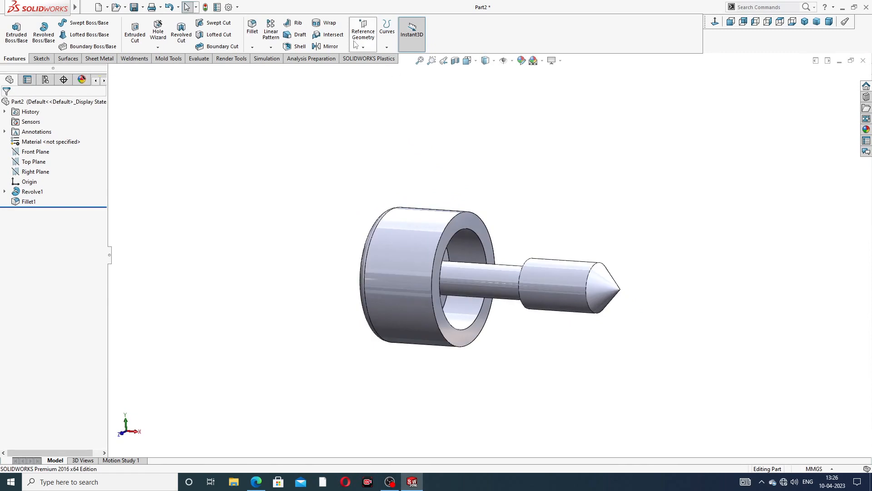
pyautogui.click(252, 47)
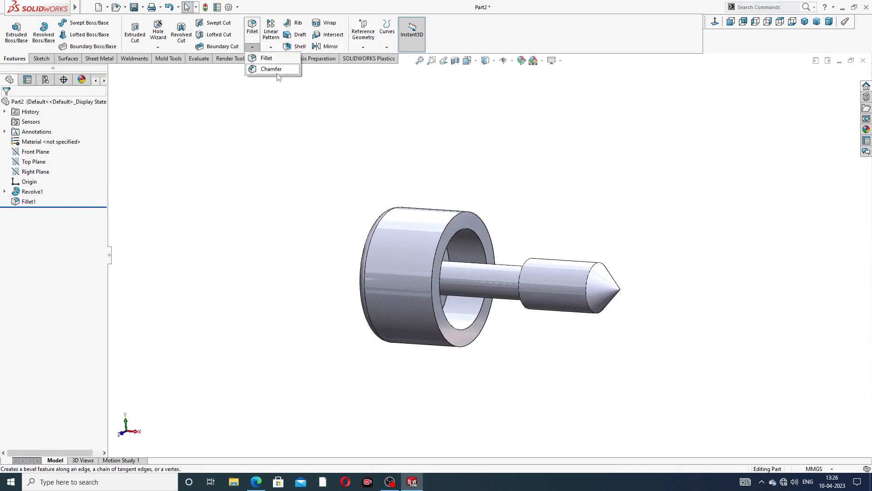
pyautogui.click(271, 69)
pyautogui.scroll(3, 469, 242)
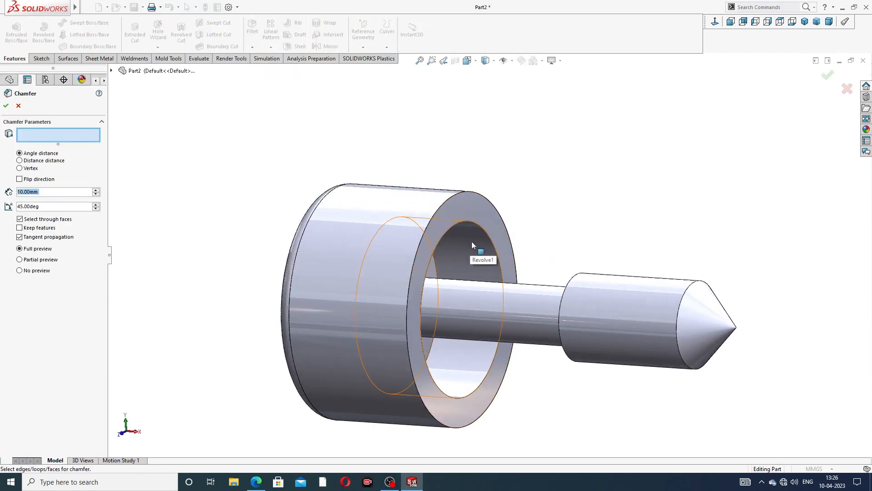
pyautogui.moveTo(471, 241); pyautogui.dragTo(458, 220, button='middle')
pyautogui.scroll(2, 475, 241)
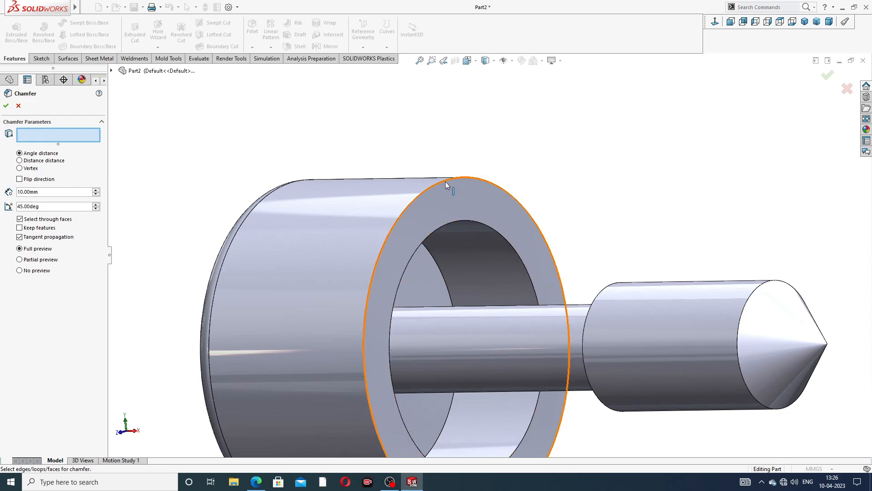
pyautogui.click(454, 220)
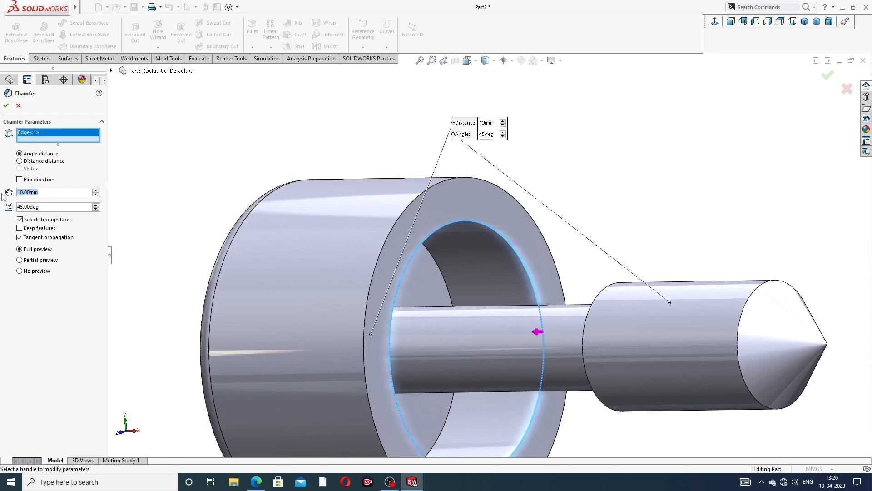
pyautogui.write('.3')
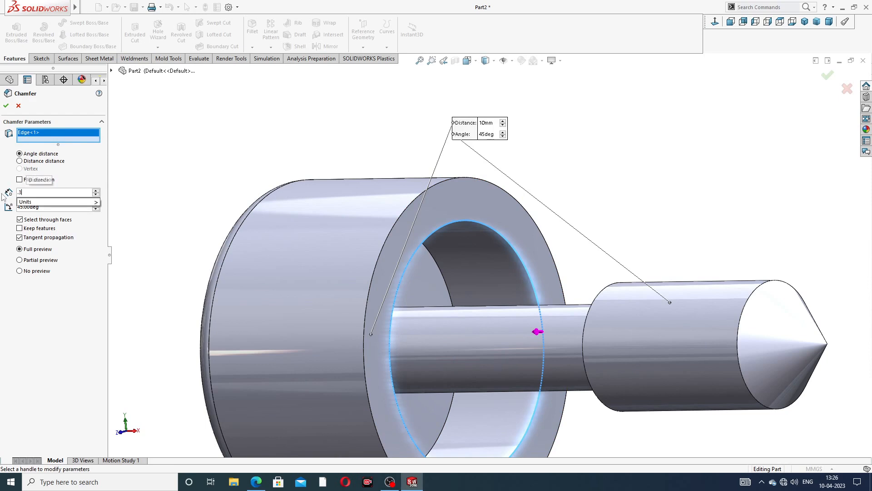
pyautogui.press('Return')
pyautogui.click(6, 106)
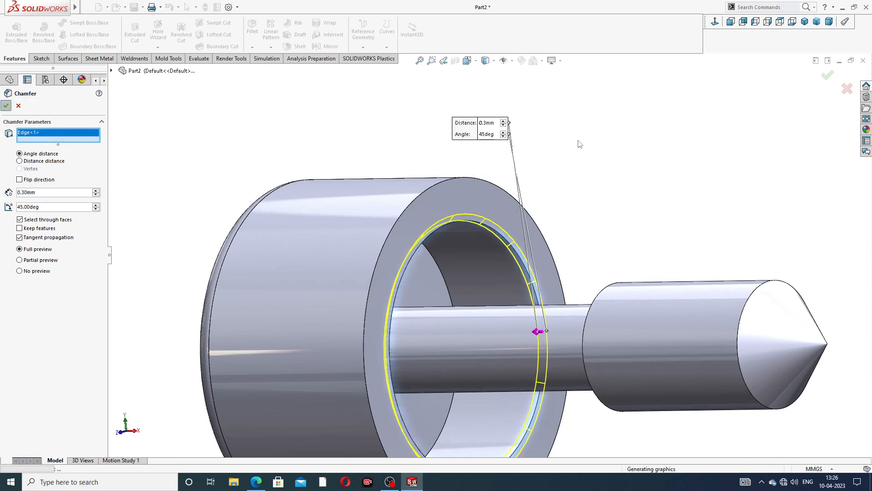
# Consult the PDF drawing again, and open a new sketch on the flat annular rim face of the head.
pyautogui.press('z')
pyautogui.moveTo(563, 213); pyautogui.dragTo(561, 150, button='middle')
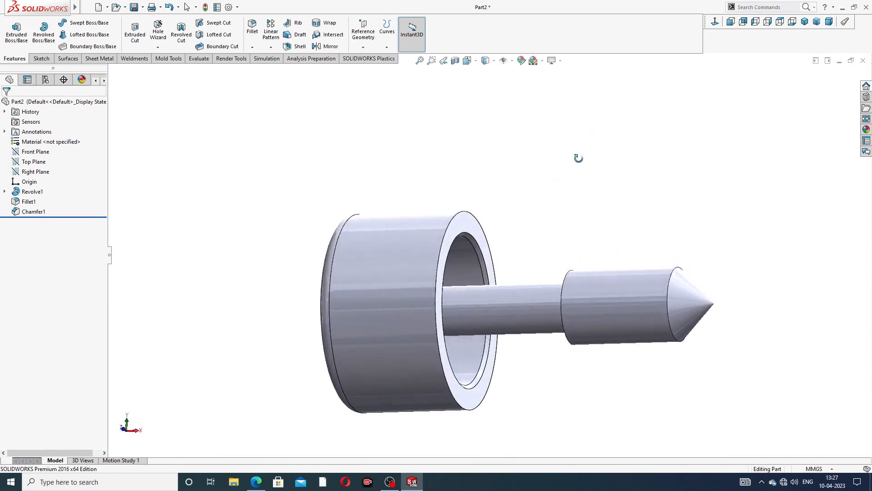
pyautogui.moveTo(513, 224); pyautogui.dragTo(510, 189, button='middle')
pyautogui.scroll(2, 508, 283)
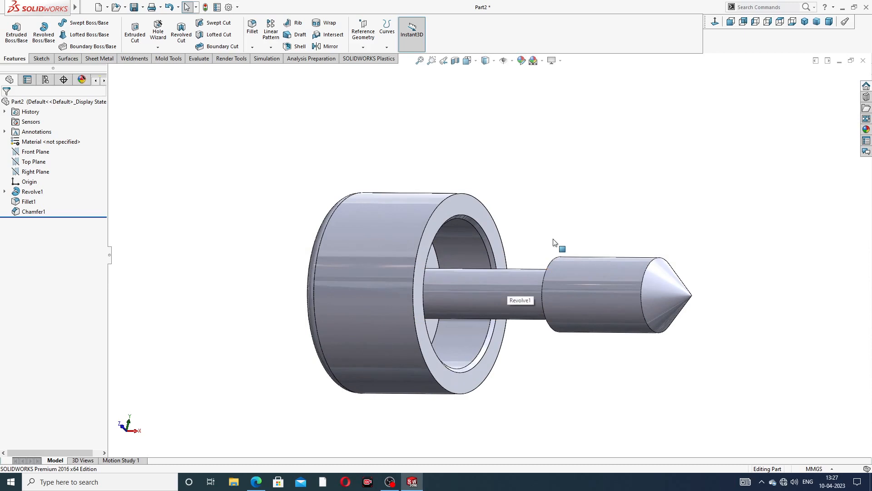
pyautogui.moveTo(555, 244); pyautogui.dragTo(520, 235, button='middle')
pyautogui.click(256, 482)
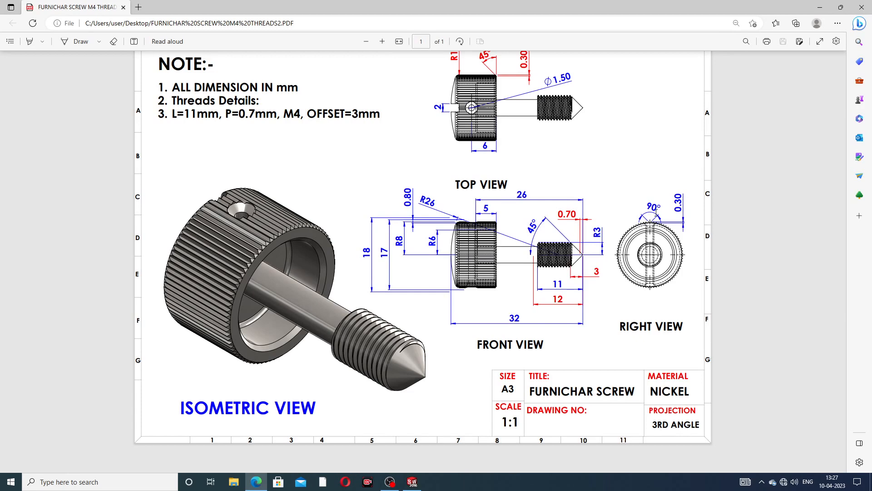
pyautogui.click(412, 481)
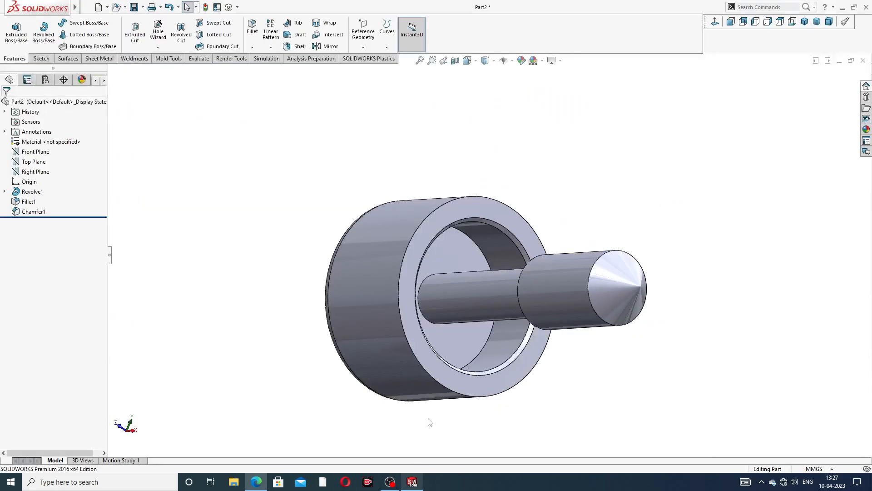
pyautogui.moveTo(475, 238)
pyautogui.mouseDown(button='middle')
pyautogui.moveTo(461, 268)
pyautogui.moveTo(479, 252)
pyautogui.mouseUp(button='middle')
pyautogui.click(487, 204)
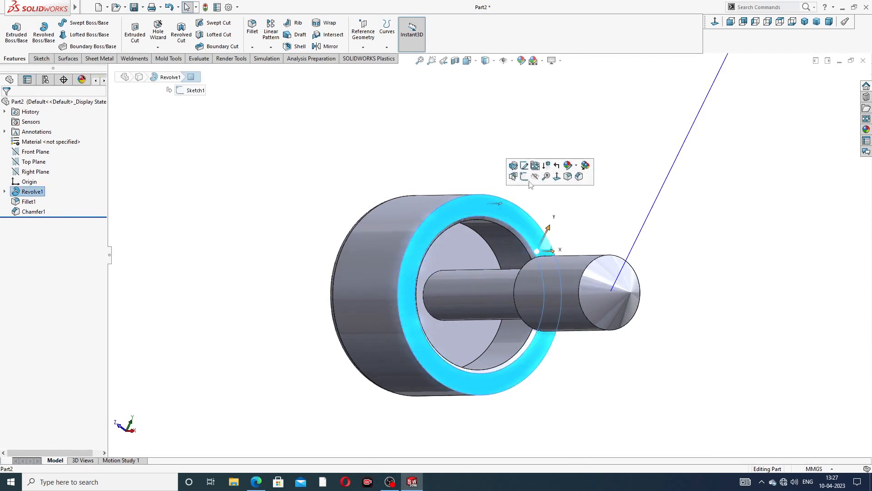
pyautogui.click(524, 176)
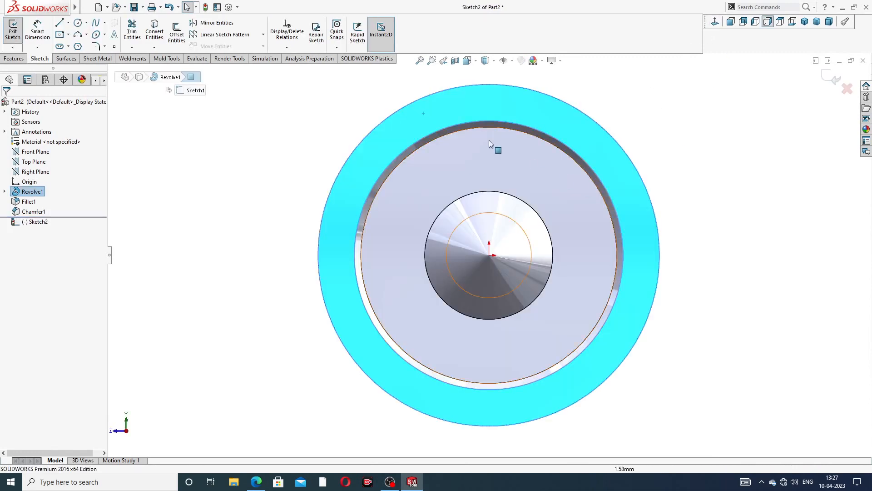
# Sketch a vertical construction centerline 8 mm long from the uppermost point of the rim's outer edge to the origin.
pyautogui.click(68, 22)
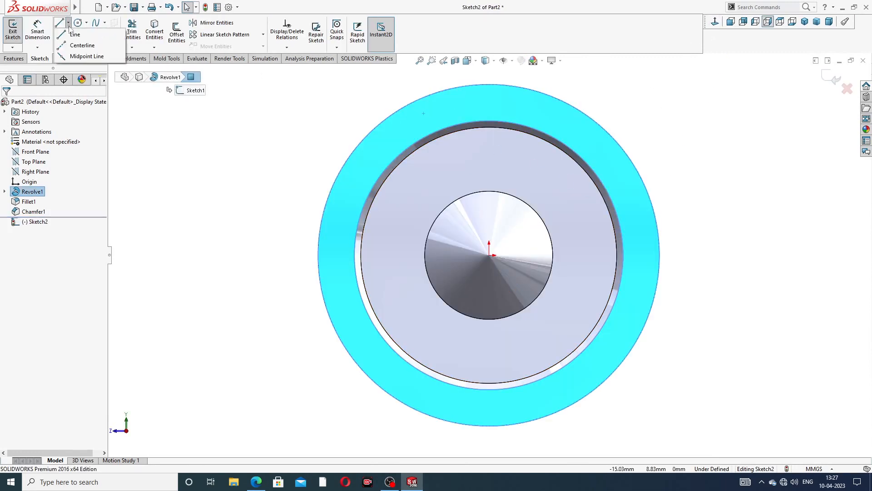
pyautogui.click(80, 44)
pyautogui.scroll(1, 508, 138)
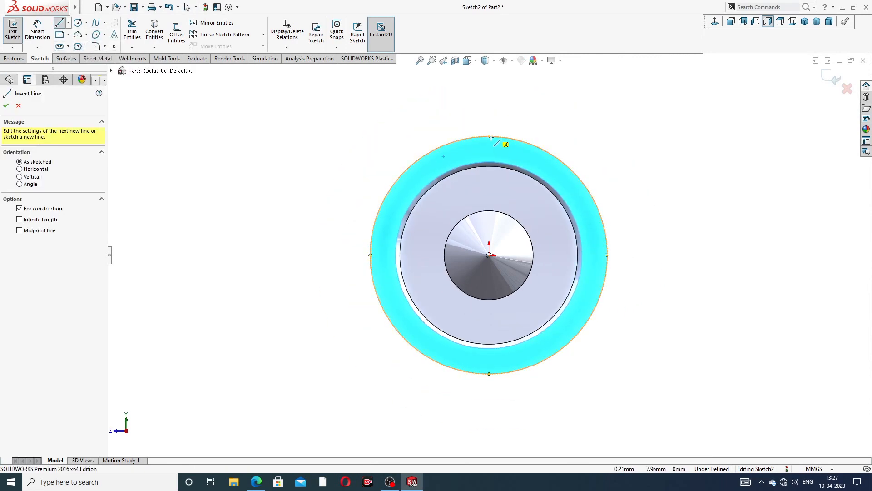
pyautogui.click(488, 137)
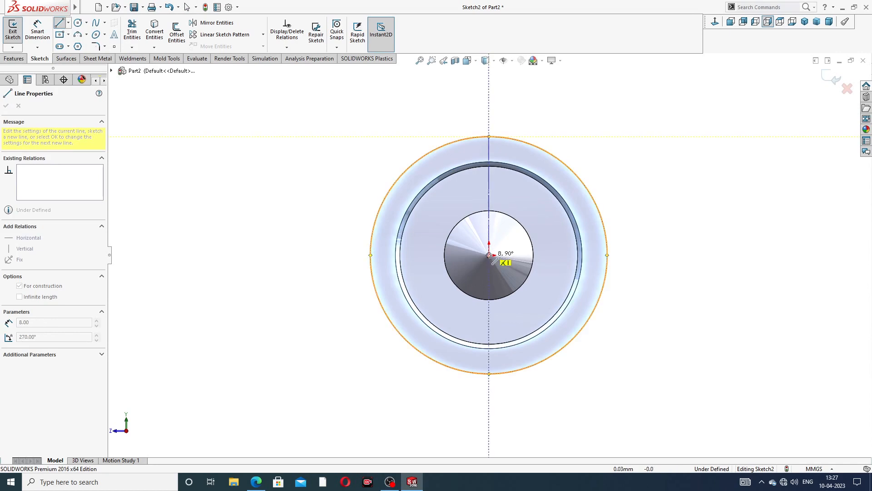
pyautogui.click(489, 254)
pyautogui.rightClick(592, 121)
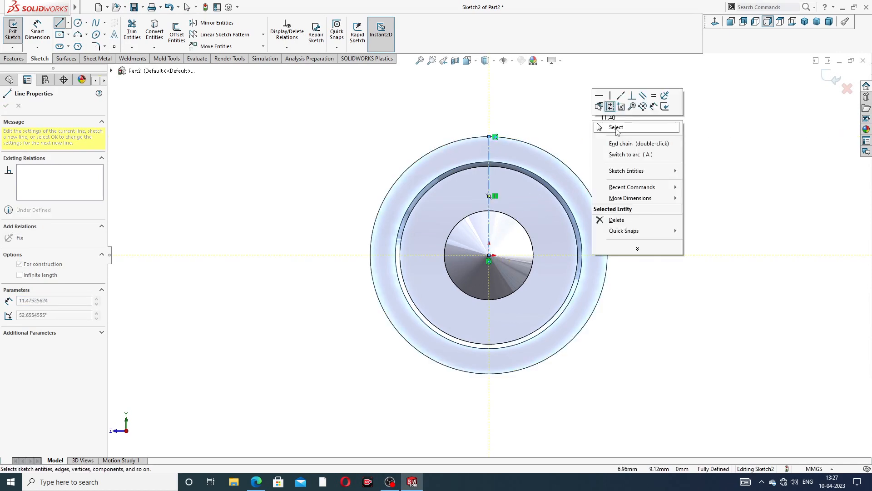
pyautogui.click(616, 128)
# Sketch a closed triangle across the rim's outer edge, with its apex on the centerline and a horizontal upper side about 1.45 mm long.
pyautogui.scroll(-2, 483, 190)
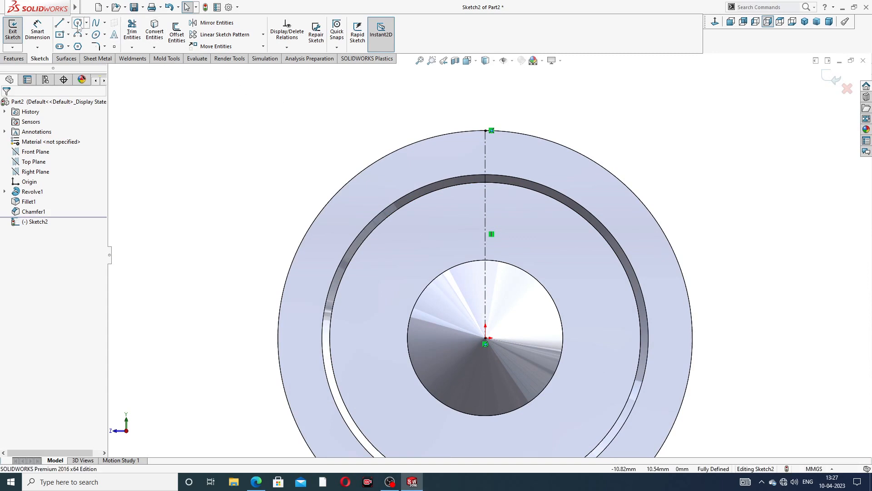
pyautogui.click(59, 22)
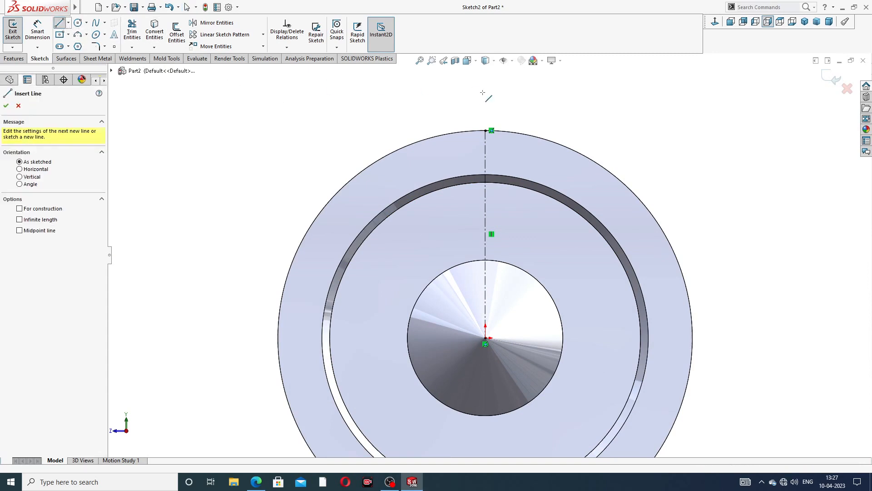
pyautogui.scroll(-4, 485, 149)
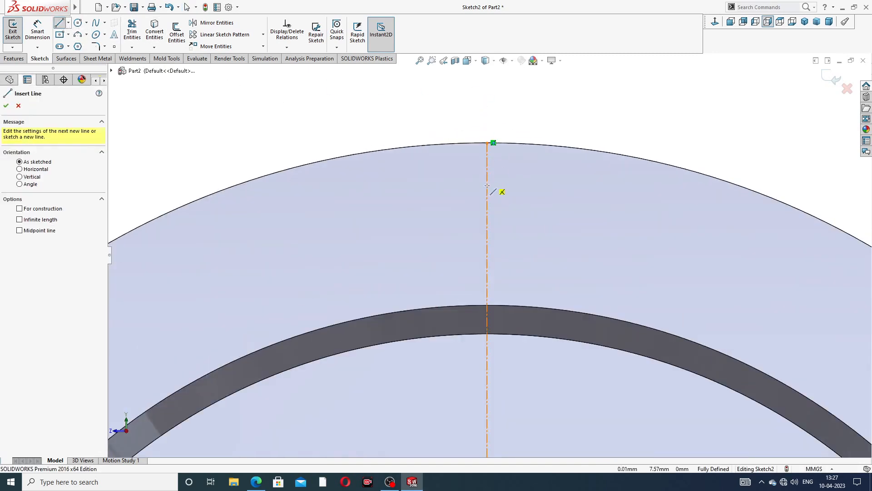
pyautogui.click(487, 203)
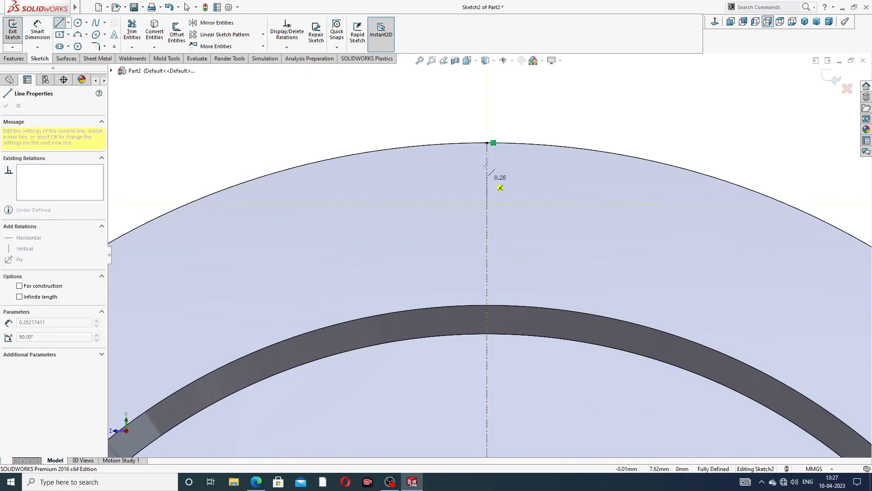
pyautogui.click(538, 124)
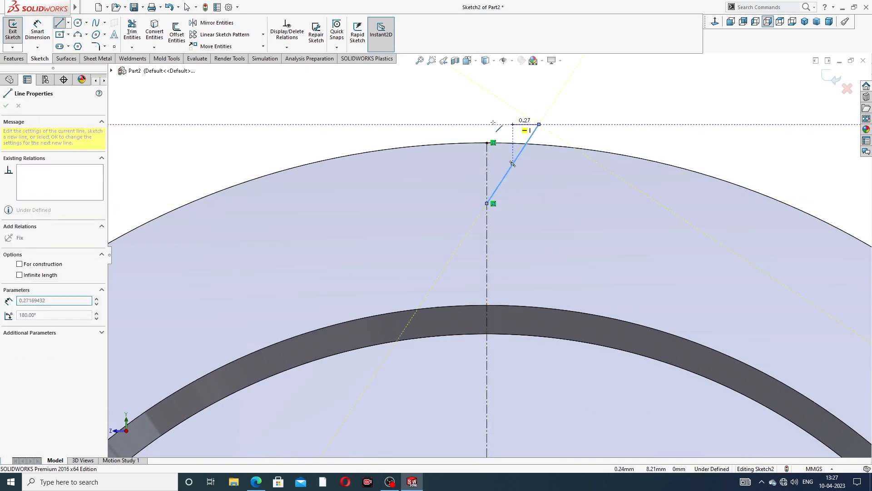
pyautogui.click(400, 124)
pyautogui.click(487, 203)
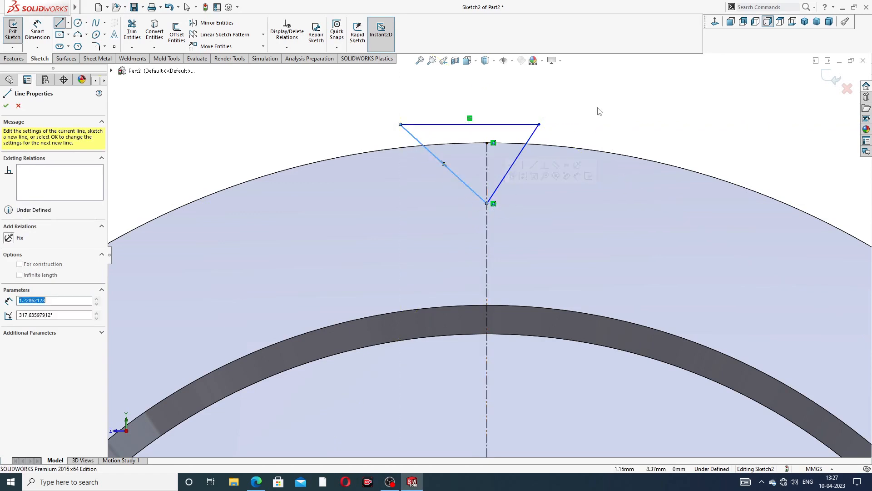
pyautogui.rightClick(596, 106)
pyautogui.click(610, 114)
pyautogui.scroll(-2, 479, 161)
pyautogui.scroll(-1, 479, 162)
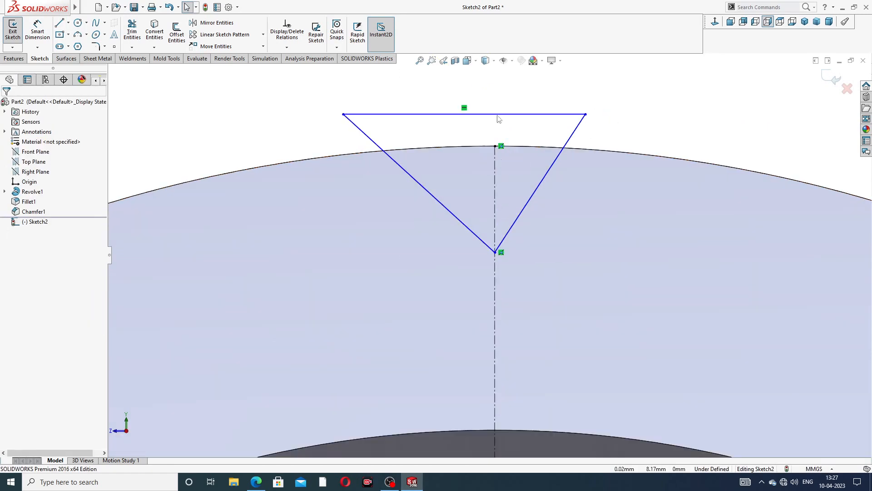
# Make the centerline's upper endpoint the midpoint of the triangle's horizontal side.
pyautogui.click(494, 115)
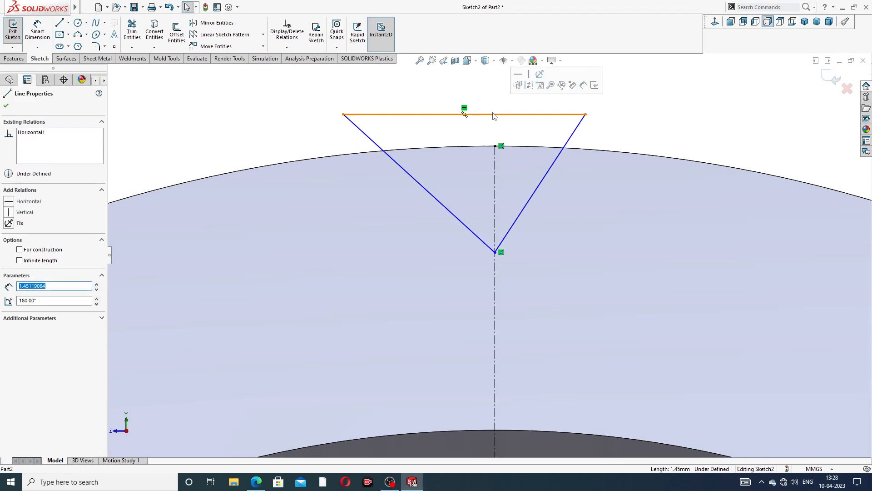
pyautogui.keyDown('ctrl'); pyautogui.click(495, 144); pyautogui.keyUp('ctrl')
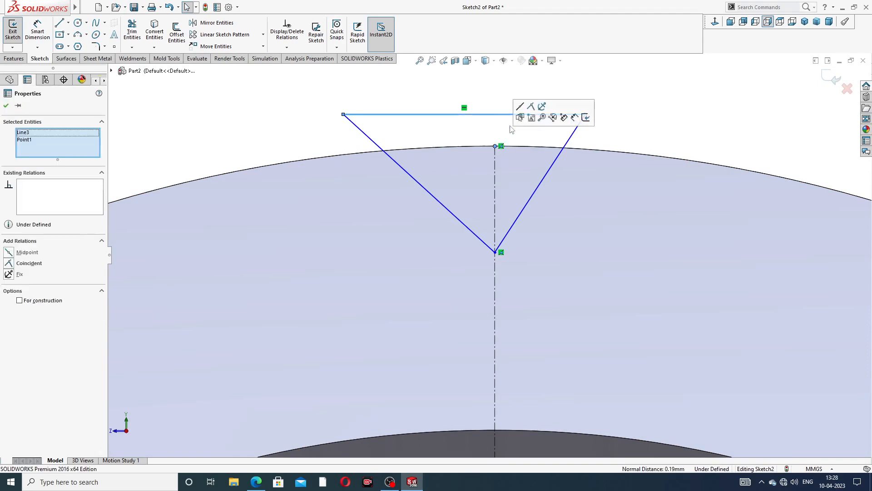
pyautogui.click(520, 109)
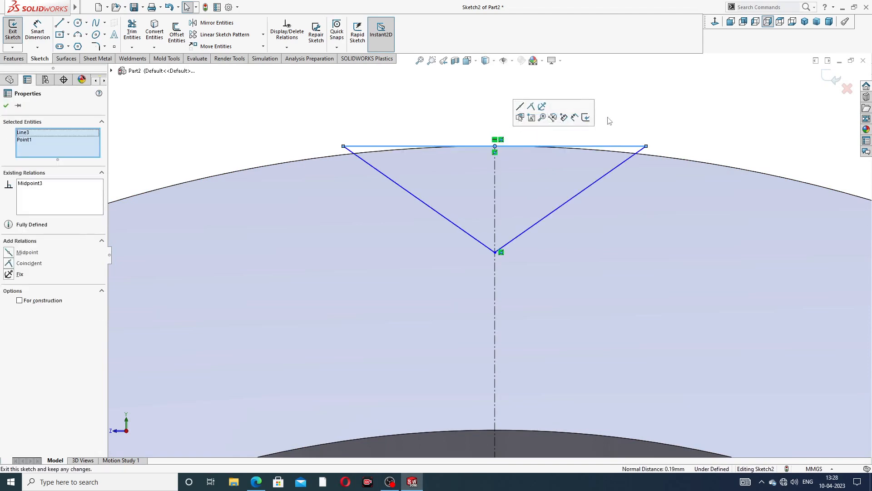
pyautogui.press('Escape')
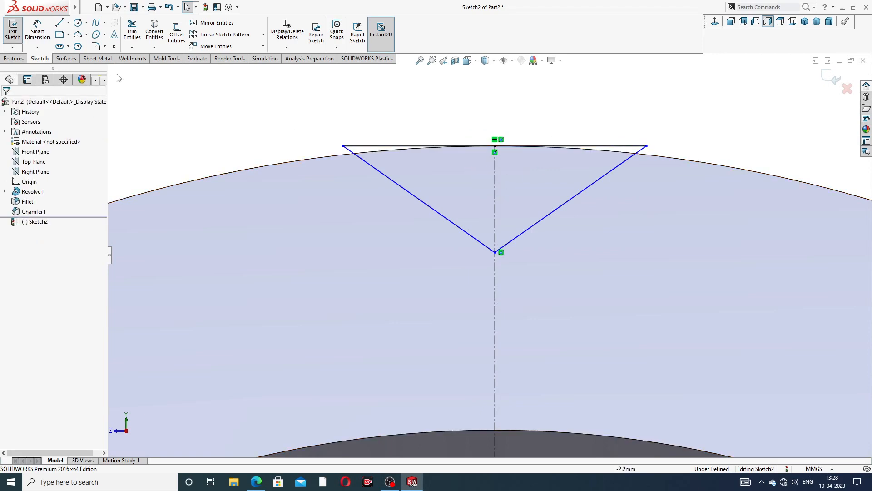
# Dimension the angle between the triangle's two sloping sides as 90°.
pyautogui.click(37, 31)
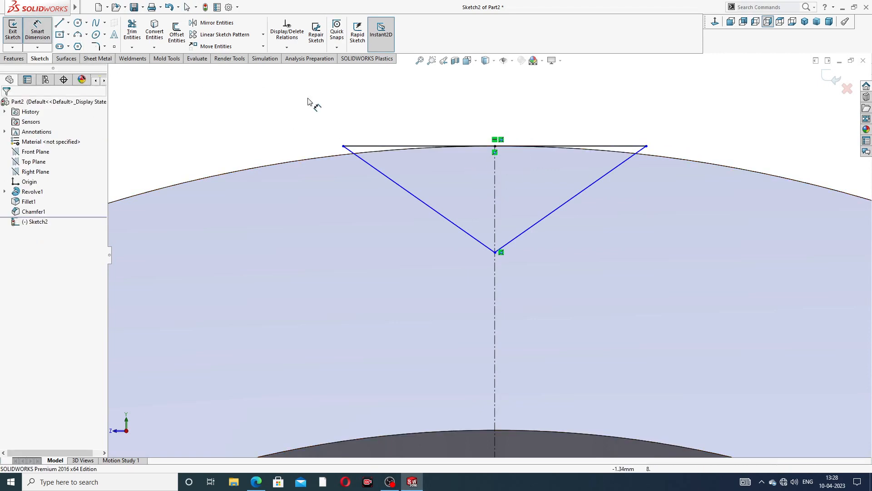
pyautogui.click(473, 236)
pyautogui.click(536, 223)
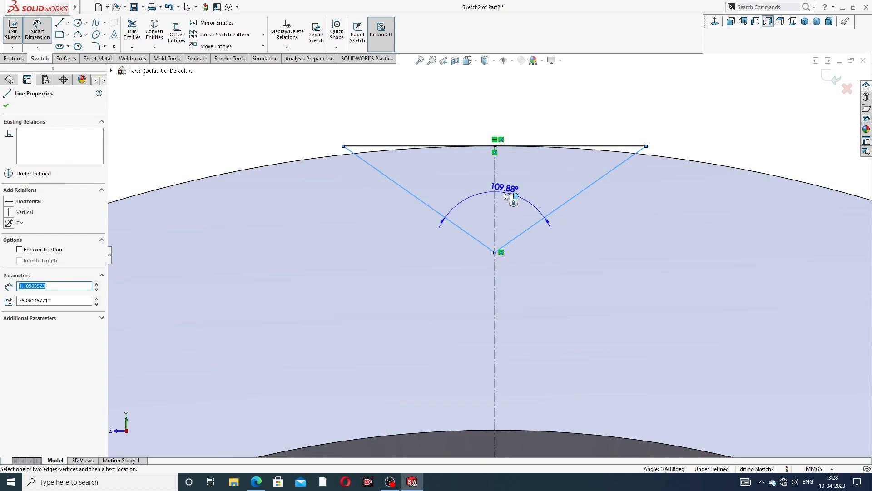
pyautogui.click(506, 195)
pyautogui.write('90')
pyautogui.press('Return')
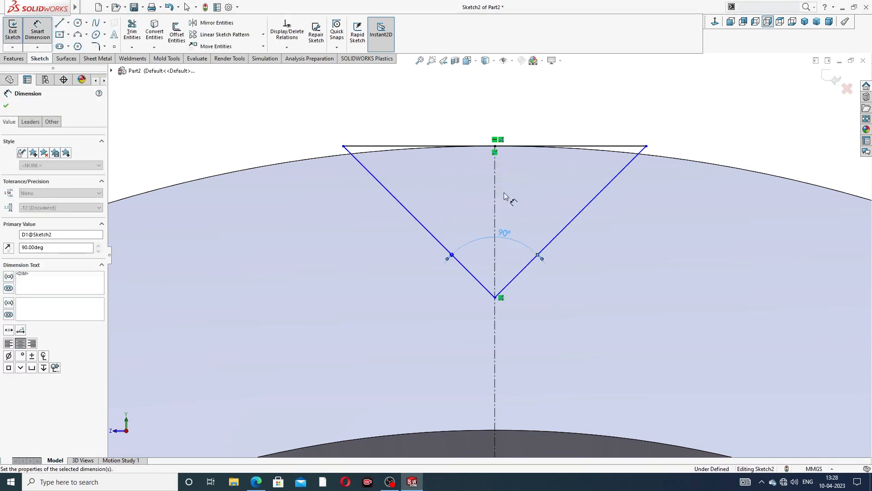
pyautogui.click(551, 121)
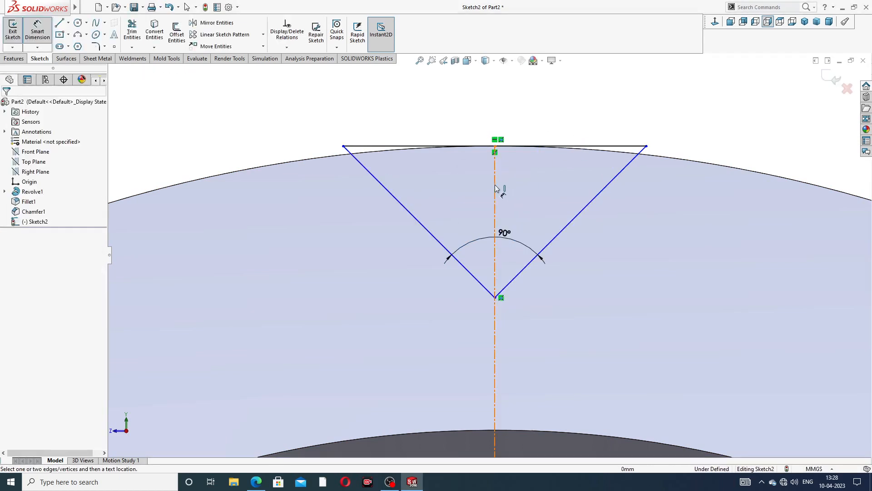
# Dimension the triangle's depth from its upper side to its apex as 0.3 mm, and reposition the angle and depth dimensions around the profile.
pyautogui.click(495, 153)
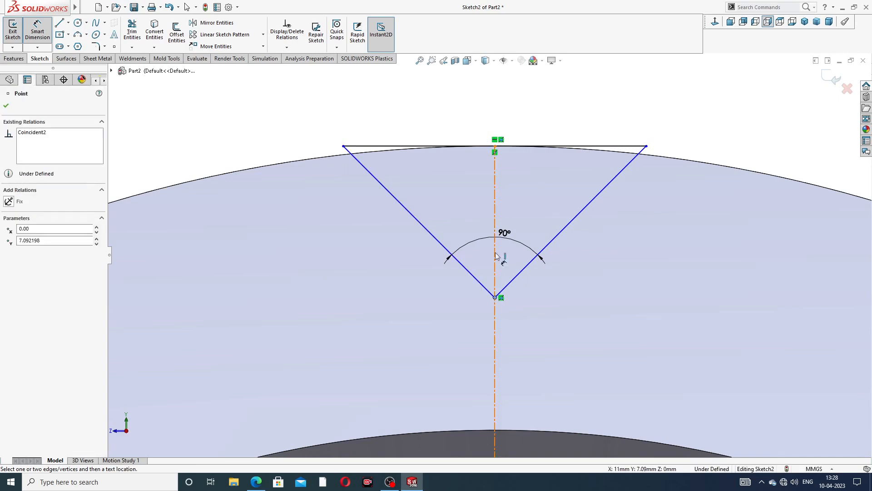
pyautogui.click(495, 297)
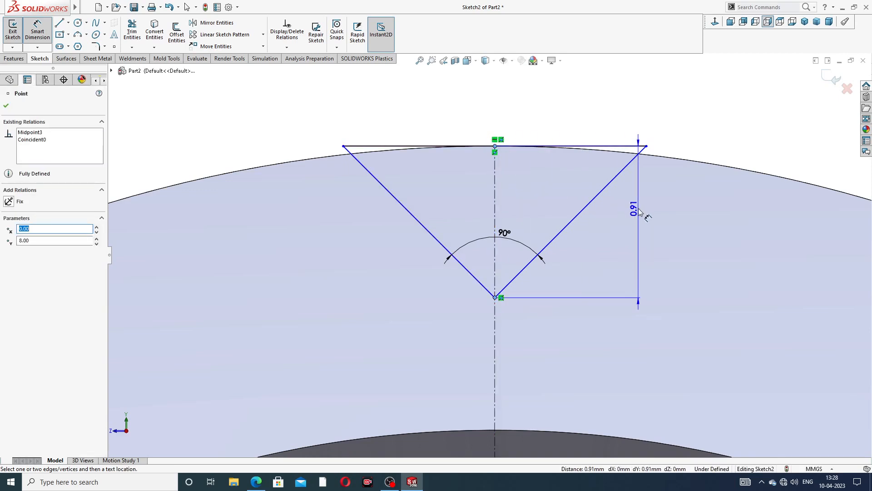
pyautogui.click(638, 211)
pyautogui.write('.')
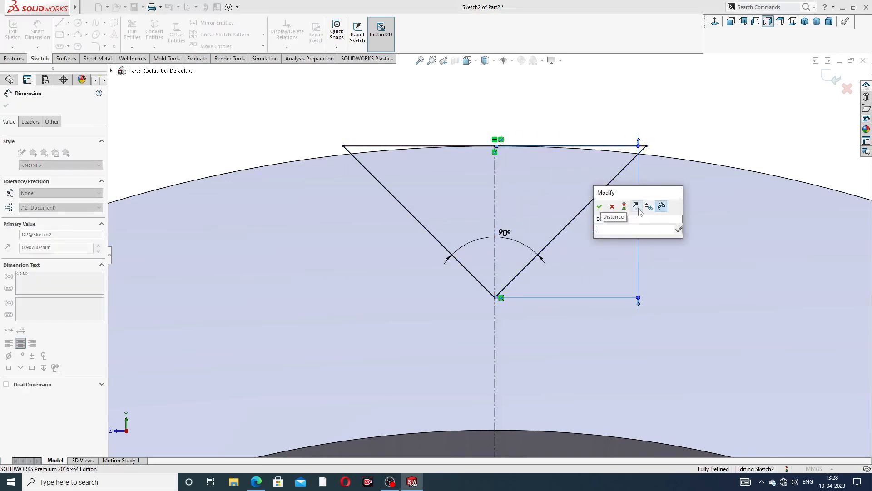
pyautogui.write('3')
pyautogui.press('Return')
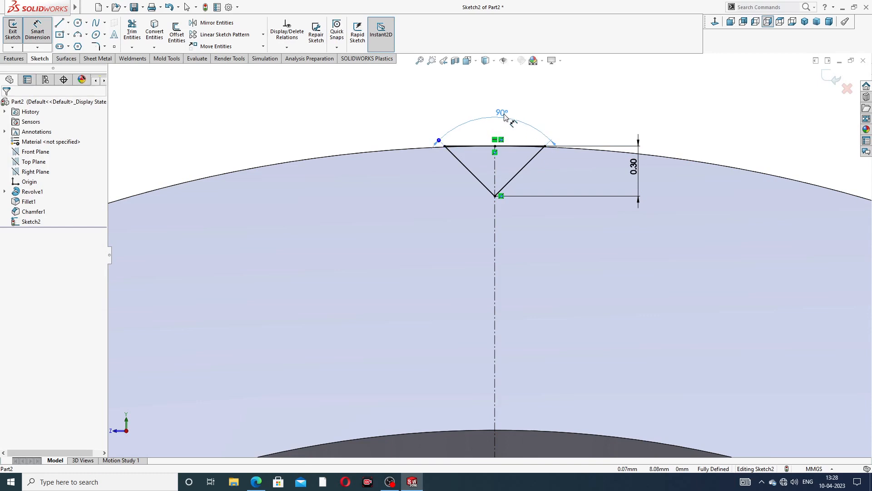
pyautogui.click(505, 117)
pyautogui.moveTo(634, 167); pyautogui.dragTo(609, 166)
pyautogui.click(654, 128)
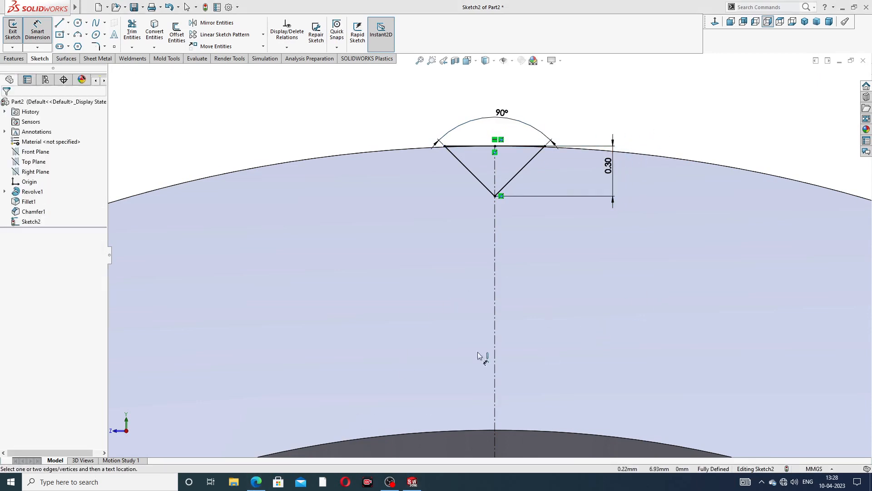
# Check the PDF drawing, and cut the triangular profile Through All along the head to form a V-shaped groove.
pyautogui.click(255, 481)
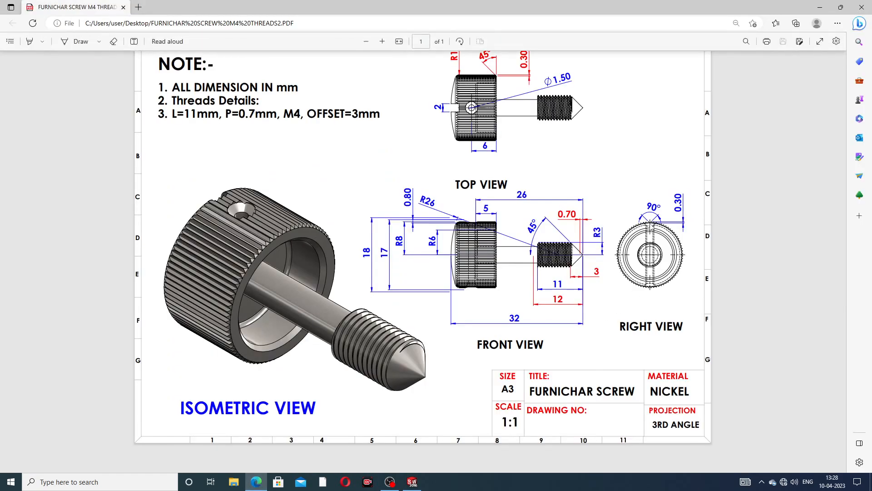
pyautogui.click(255, 480)
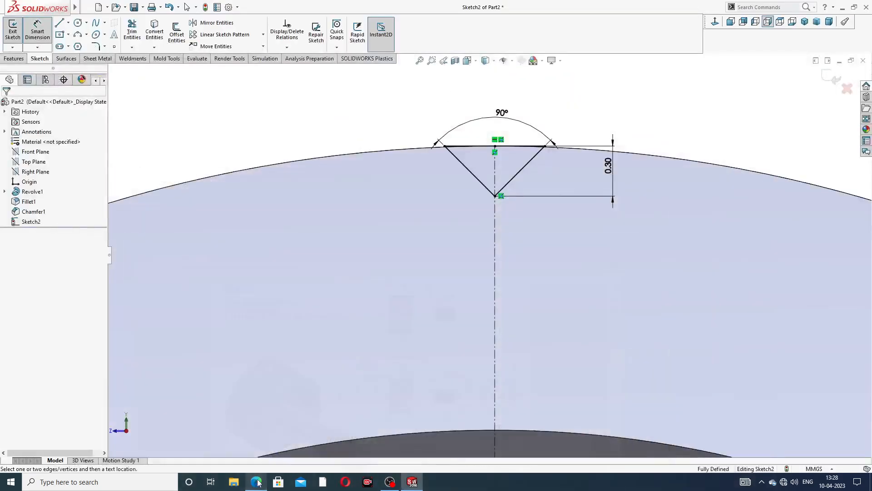
pyautogui.rightClick(604, 82)
pyautogui.click(631, 113)
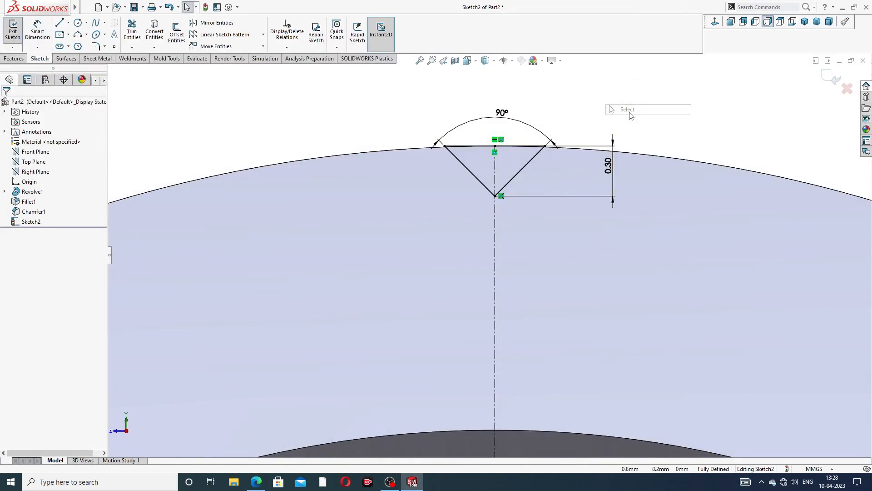
pyautogui.press('z')
pyautogui.press('z')
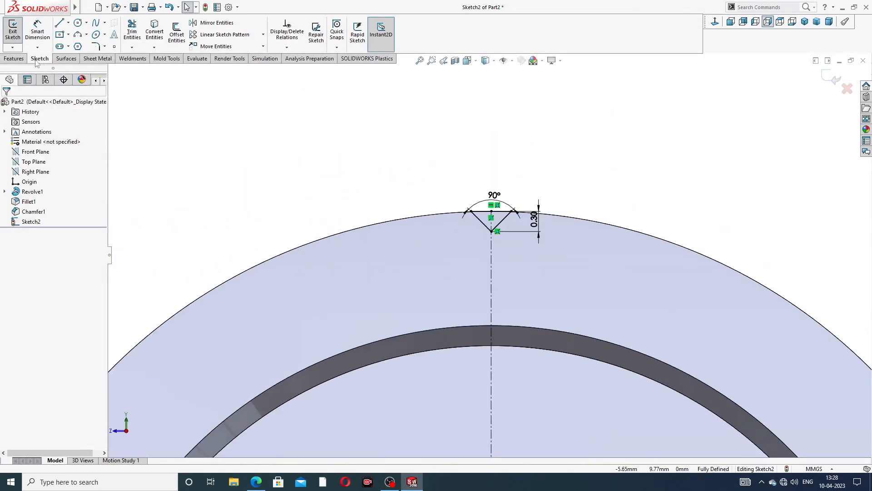
pyautogui.click(20, 59)
pyautogui.click(136, 35)
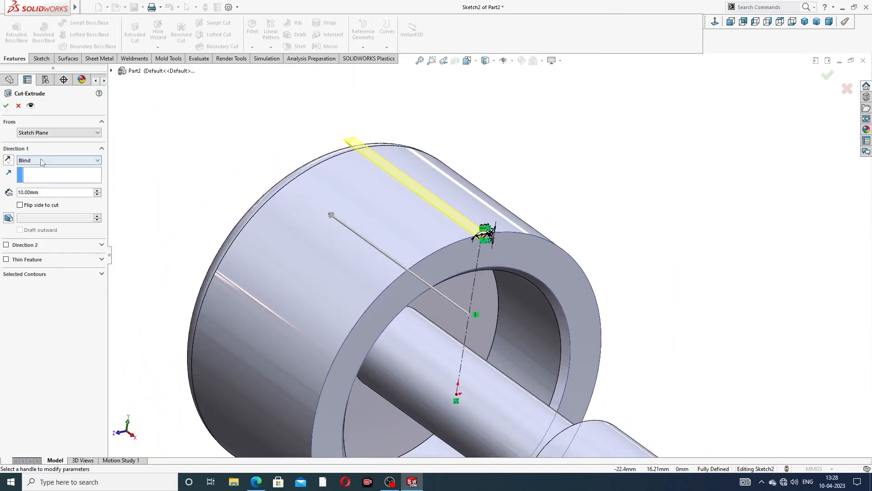
pyautogui.click(42, 162)
pyautogui.click(43, 175)
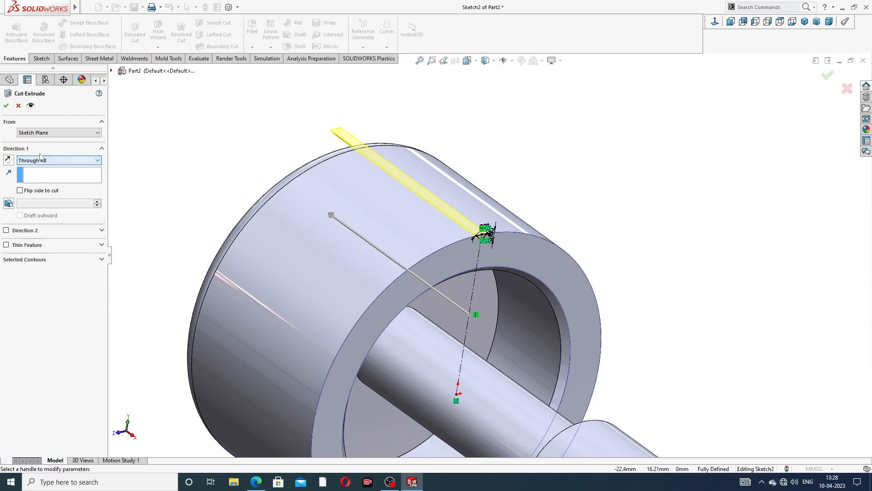
pyautogui.click(6, 106)
pyautogui.click(483, 137)
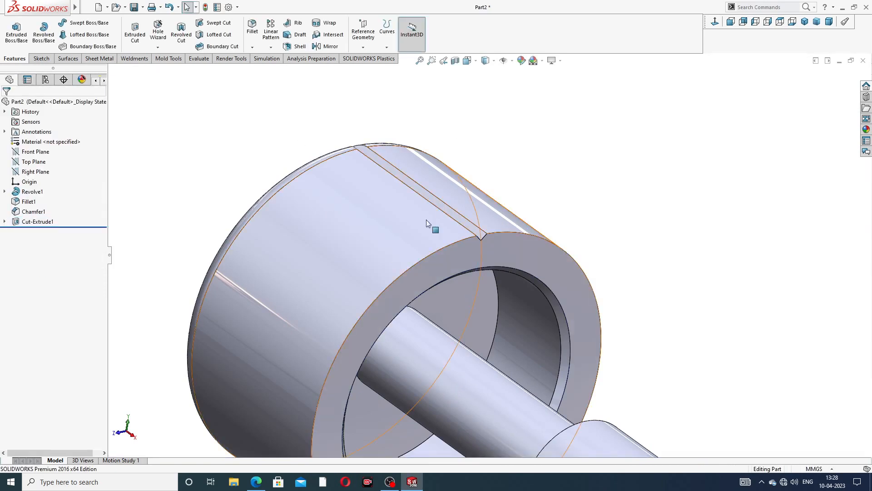
# Circular-pattern the V-groove cut around the head's outer circular edge with 80 equally spaced instances over 360°.
pyautogui.moveTo(426, 219)
pyautogui.mouseDown(button='middle')
pyautogui.moveTo(375, 209)
pyautogui.moveTo(387, 224)
pyautogui.mouseUp(button='middle')
pyautogui.scroll(-3, 438, 219)
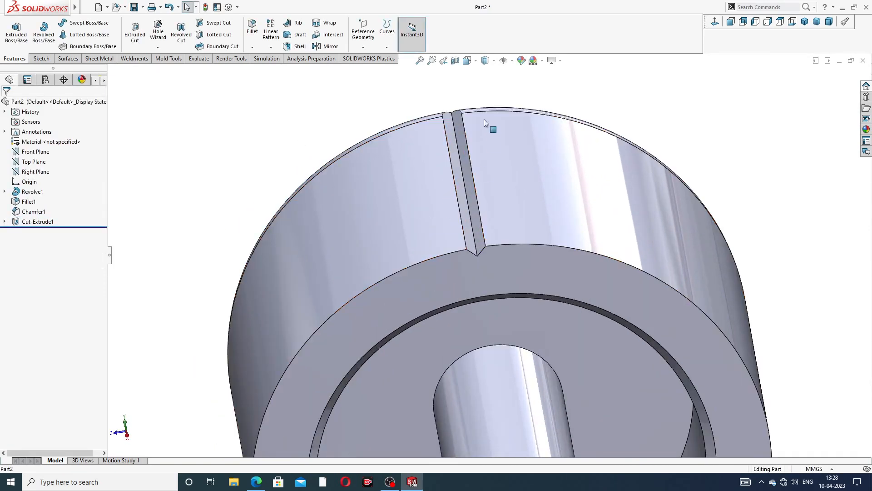
pyautogui.click(271, 47)
pyautogui.click(288, 69)
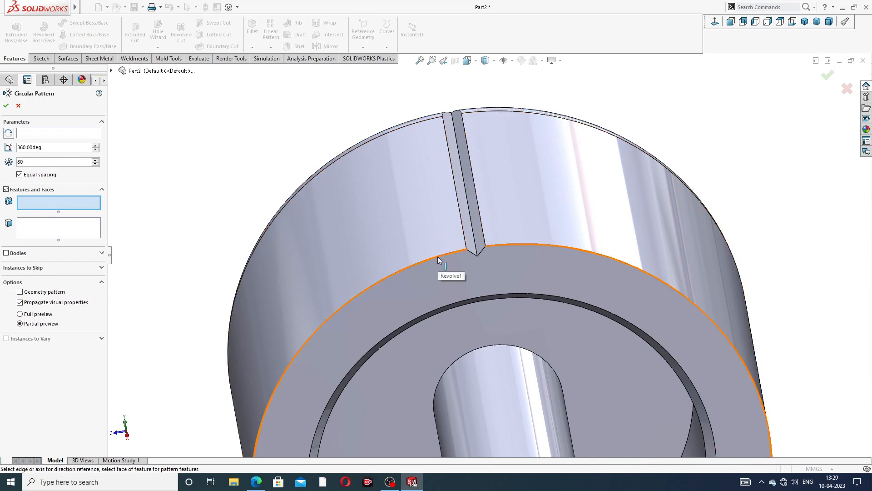
pyautogui.click(93, 135)
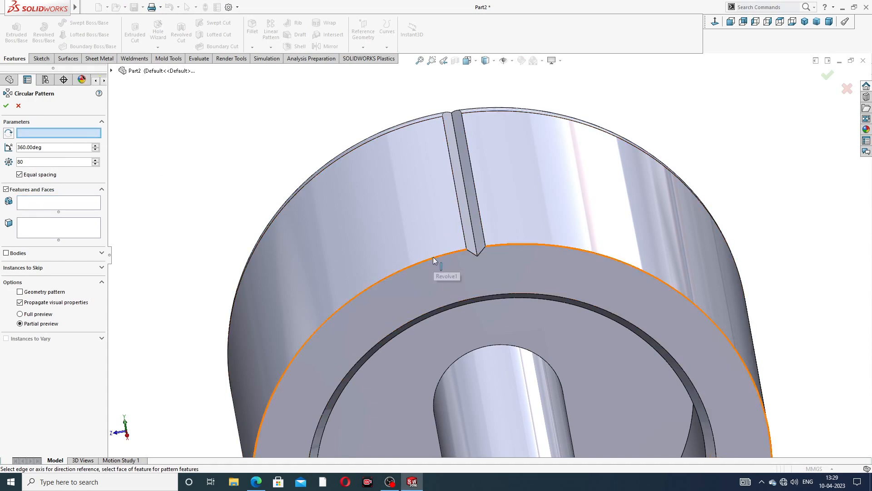
pyautogui.click(433, 256)
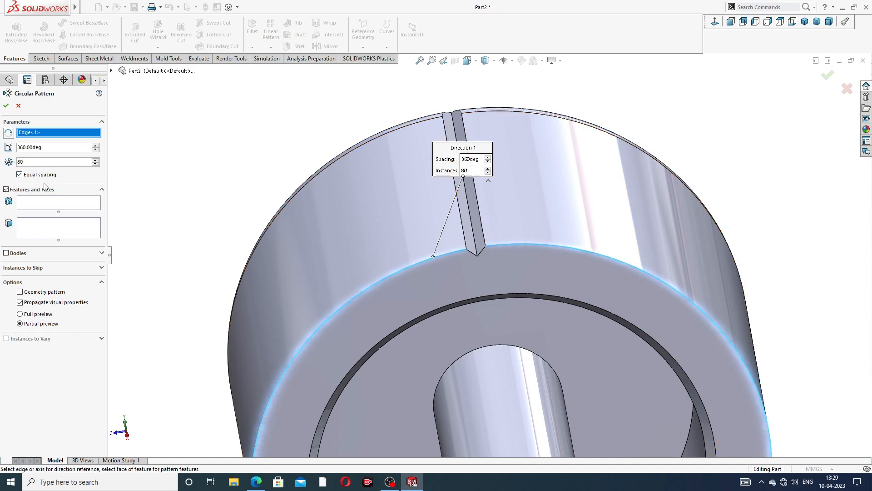
pyautogui.click(48, 202)
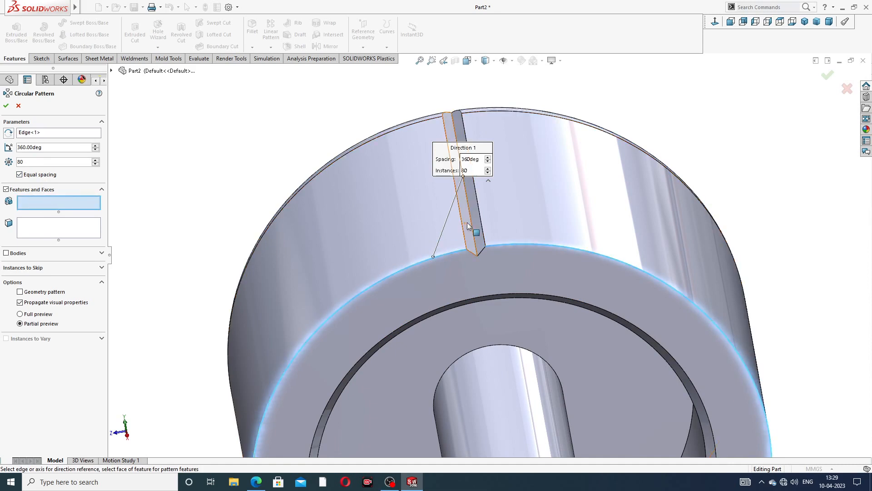
pyautogui.click(112, 70)
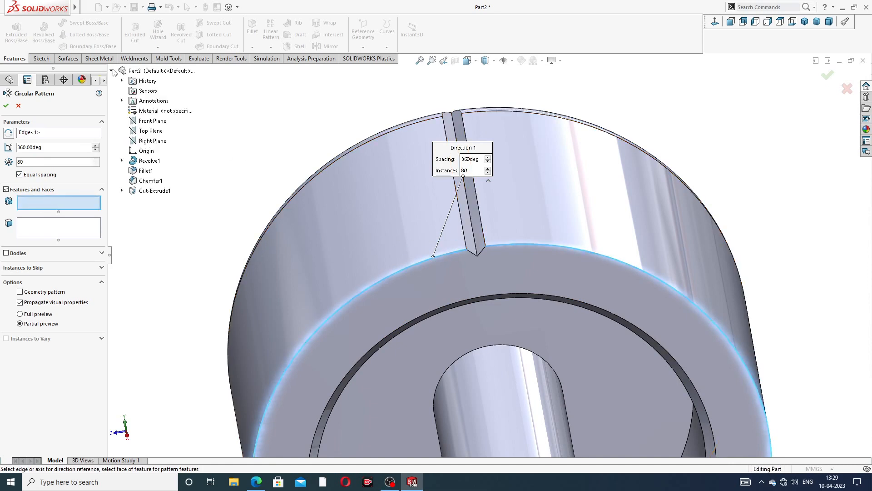
pyautogui.click(151, 191)
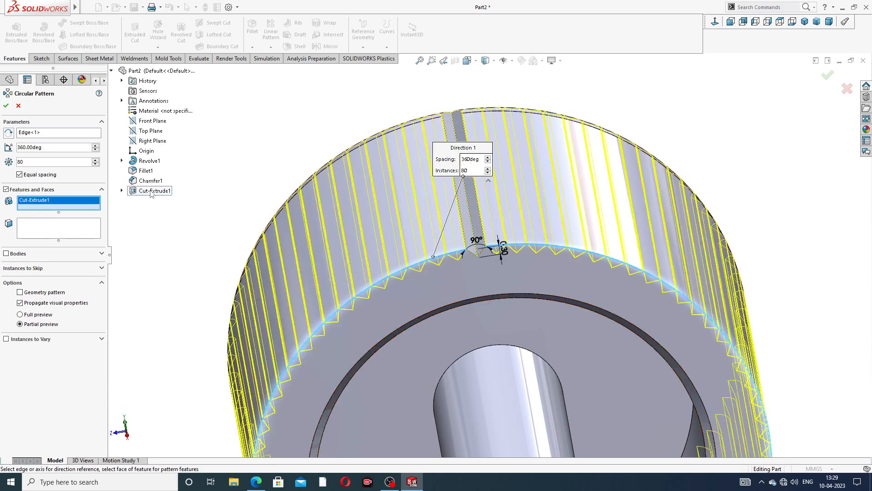
pyautogui.scroll(3, 356, 202)
pyautogui.moveTo(481, 236); pyautogui.dragTo(446, 223, button='middle')
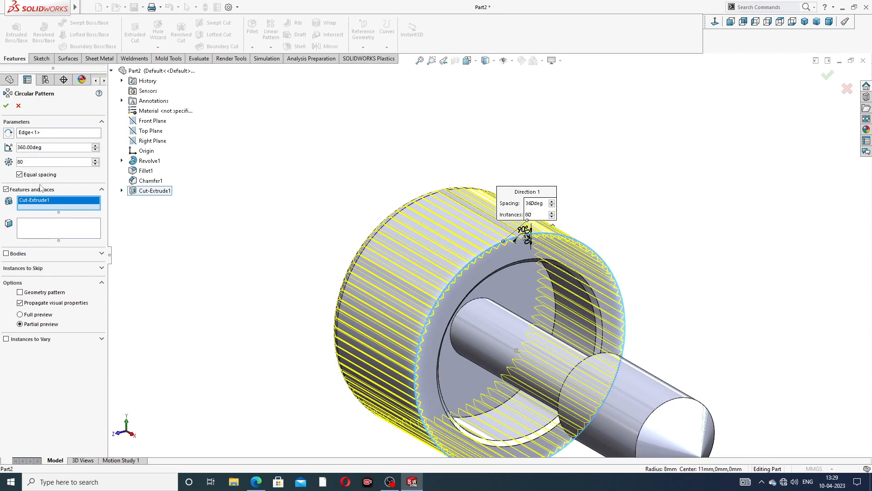
pyautogui.click(6, 107)
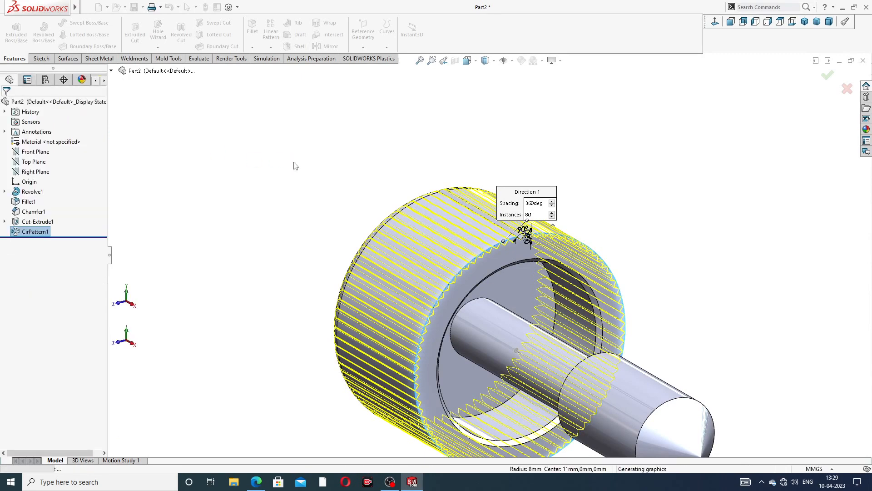
# Inspect the knurled head from several sides and check the PDF drawing for the remaining head features.
pyautogui.scroll(3, 468, 277)
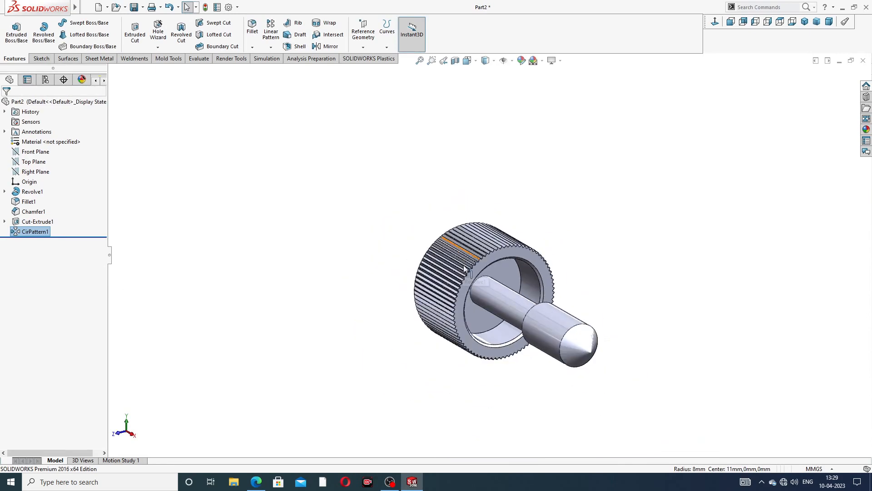
pyautogui.moveTo(468, 277); pyautogui.dragTo(486, 295, button='middle')
pyautogui.scroll(-3, 473, 295)
pyautogui.scroll(-2, 486, 296)
pyautogui.scroll(4, 557, 254)
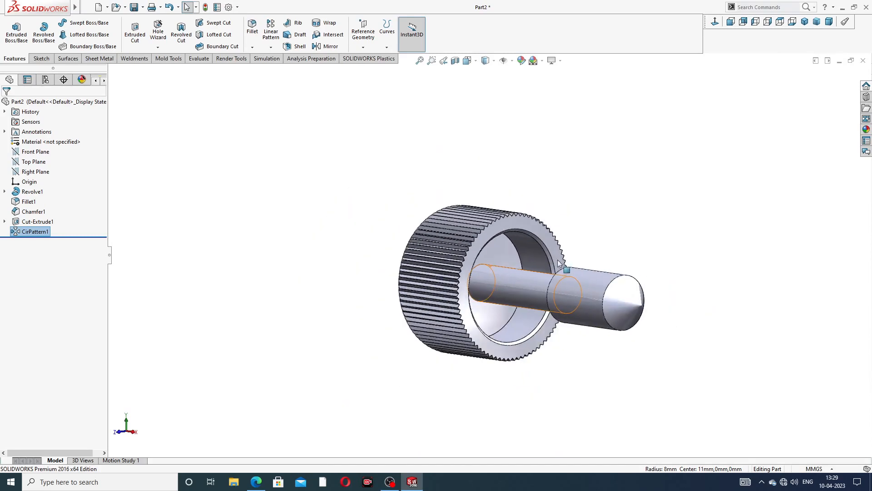
pyautogui.moveTo(561, 263); pyautogui.dragTo(582, 237, button='middle')
pyautogui.moveTo(554, 274); pyautogui.dragTo(617, 236, button='middle')
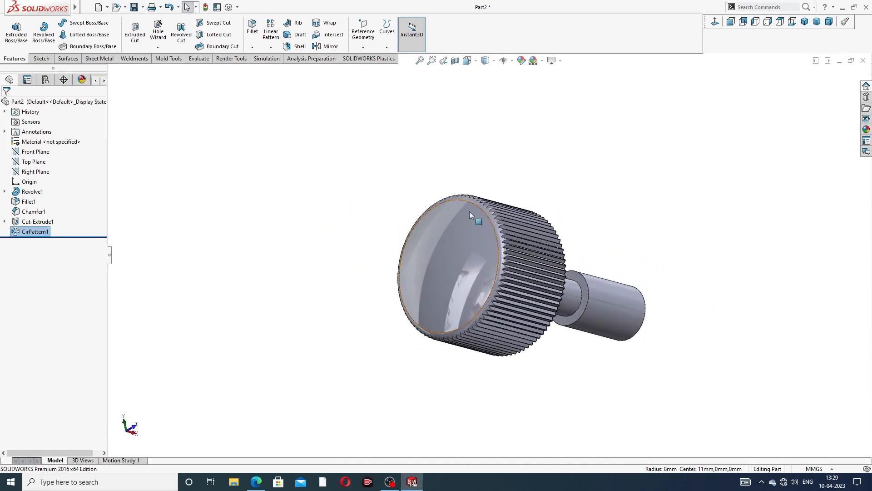
pyautogui.click(255, 482)
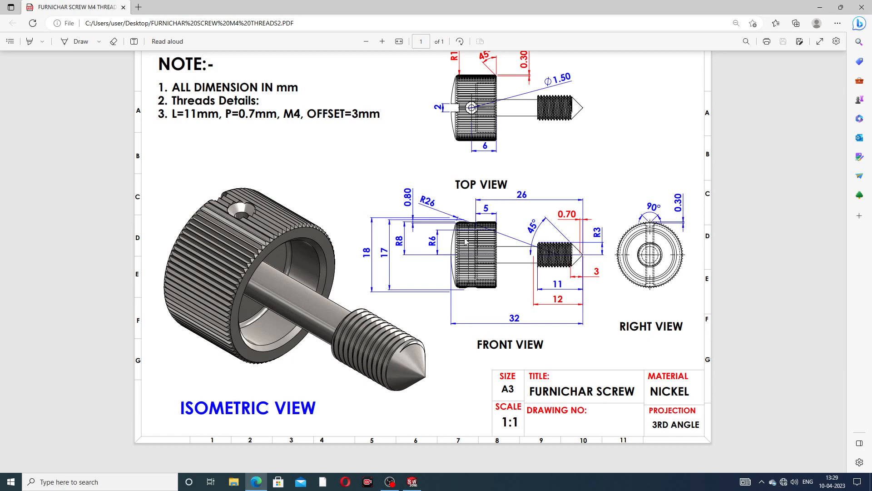
pyautogui.click(257, 482)
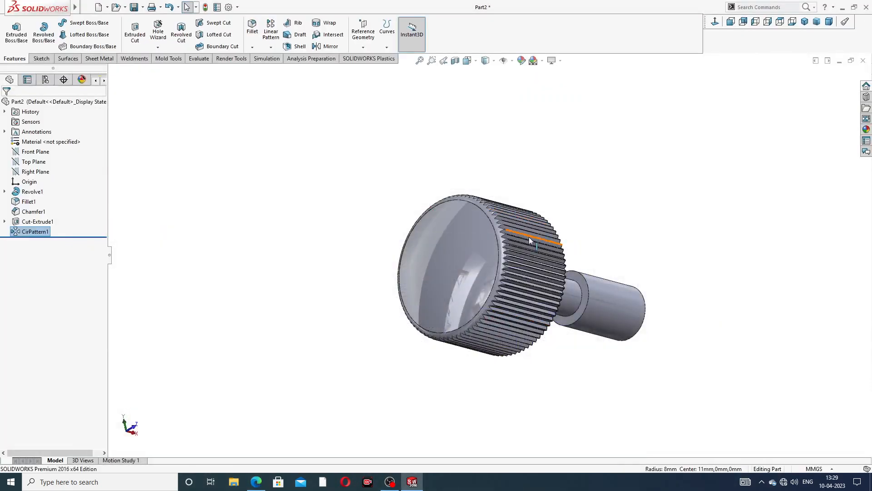
# Create a reference plane parallel to the head's flat rim face and tangent to its domed face.
pyautogui.moveTo(529, 237); pyautogui.dragTo(429, 182, button='middle')
pyautogui.click(363, 47)
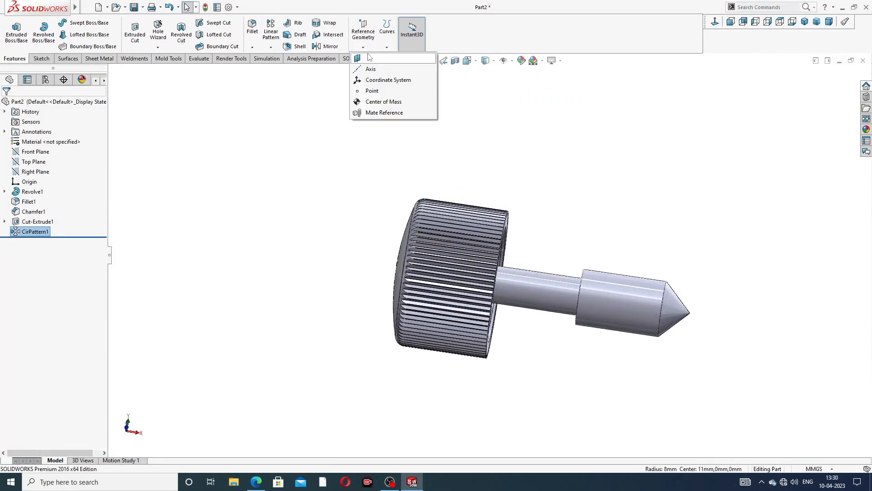
pyautogui.click(370, 56)
pyautogui.moveTo(516, 218); pyautogui.dragTo(448, 242, button='middle')
pyautogui.click(506, 222)
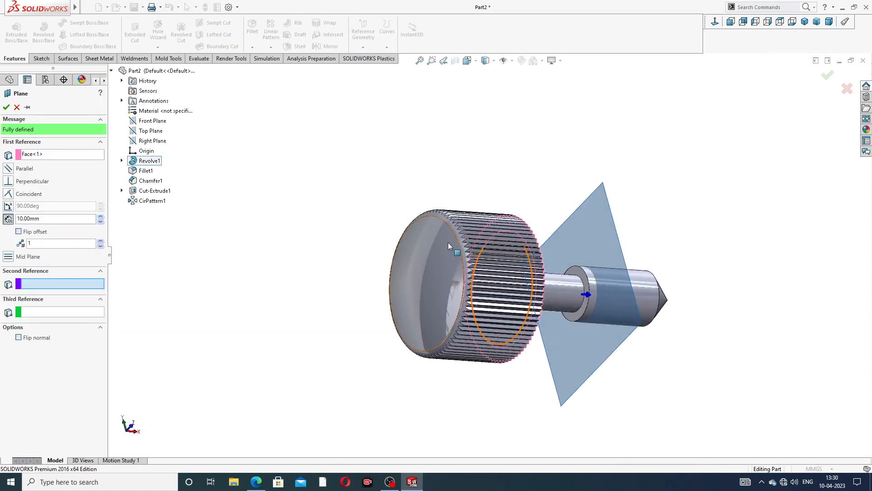
pyautogui.click(446, 243)
pyautogui.moveTo(521, 231); pyautogui.dragTo(509, 245, button='middle')
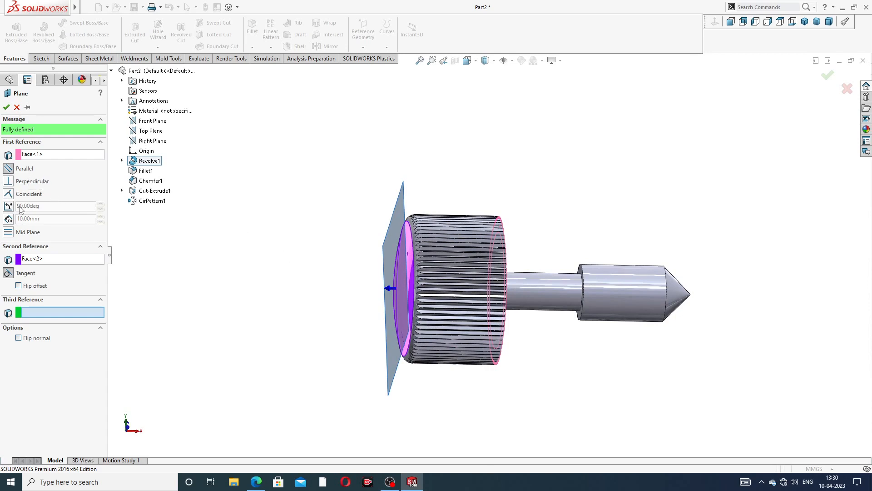
pyautogui.click(6, 107)
# Start a sketch on the new tangent plane and draw a center rectangle about 23 × 2.8 mm from the origin across the head.
pyautogui.moveTo(335, 195); pyautogui.dragTo(352, 168, button='middle')
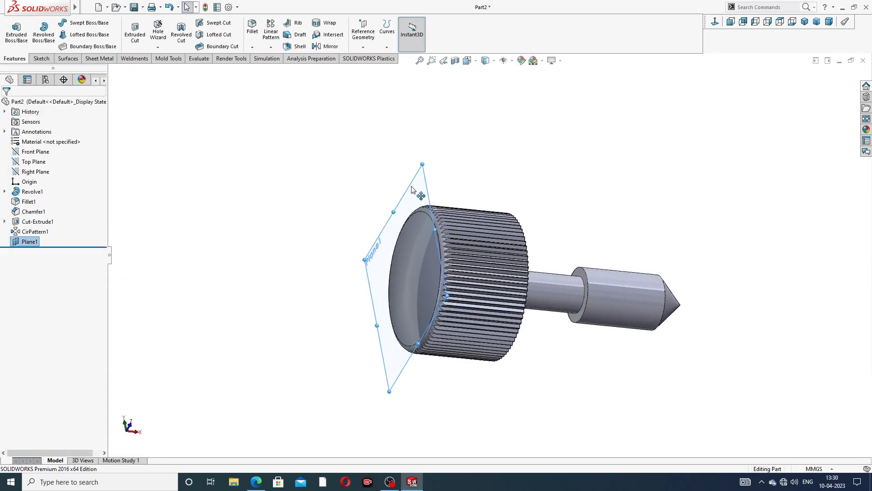
pyautogui.click(446, 160)
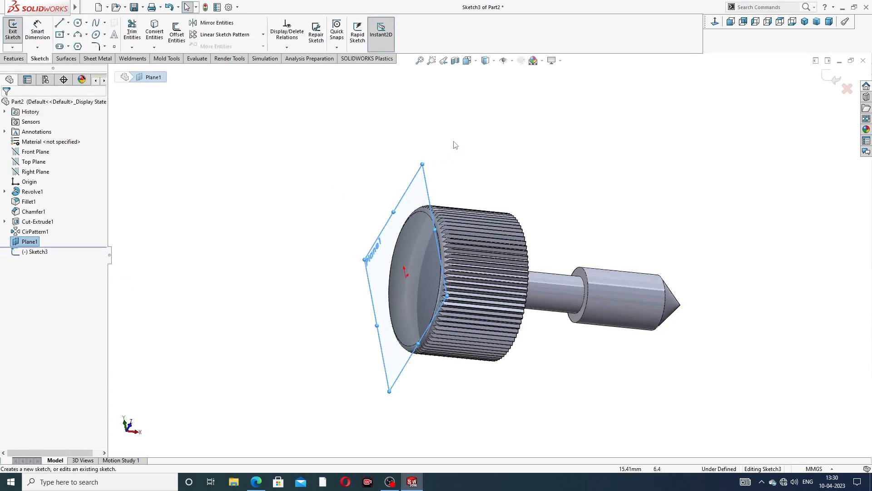
pyautogui.click(716, 22)
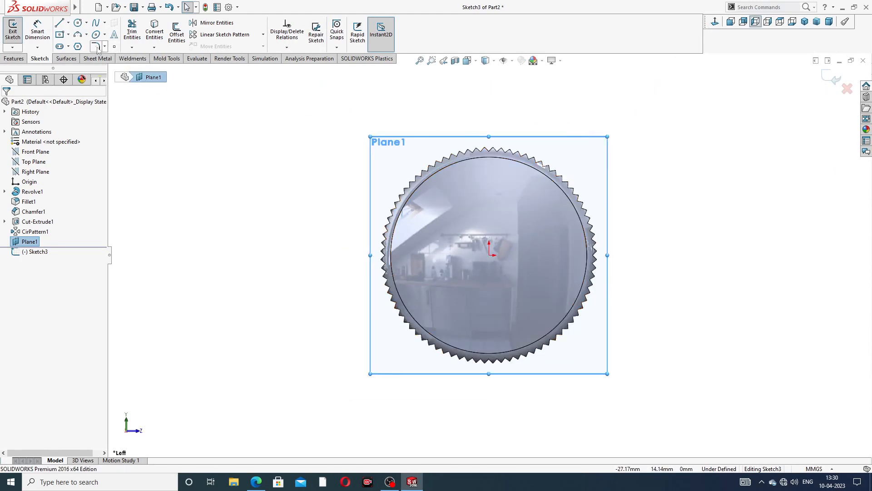
pyautogui.click(68, 35)
pyautogui.click(83, 56)
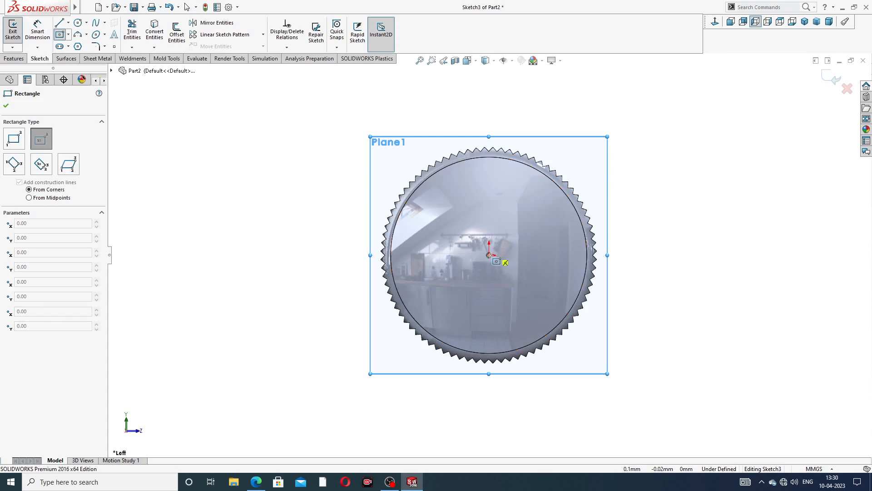
pyautogui.click(490, 255)
pyautogui.click(644, 235)
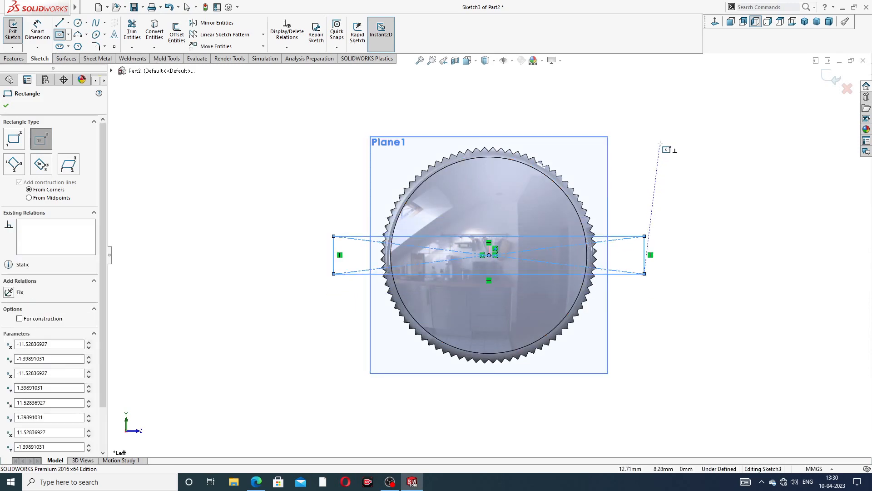
pyautogui.rightClick(666, 146)
pyautogui.click(686, 152)
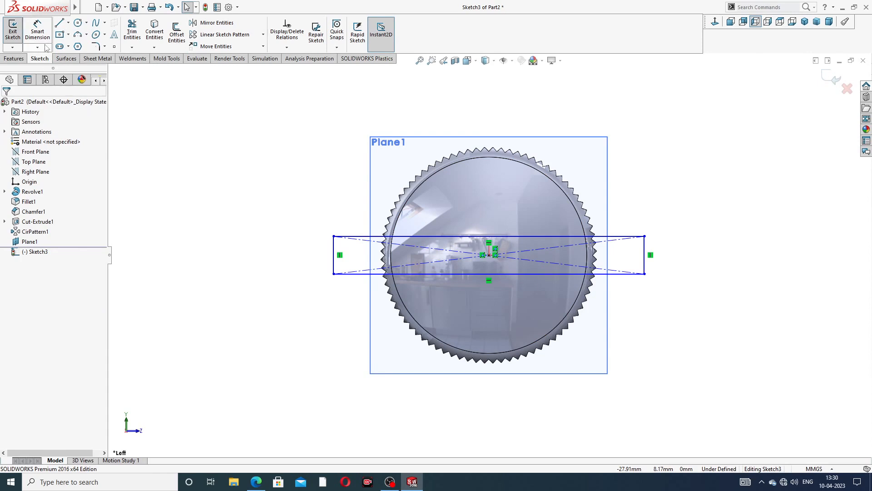
# Dimension the rectangle's horizontal length as 18 mm, placing the dimension above the head.
pyautogui.click(37, 29)
pyautogui.click(525, 236)
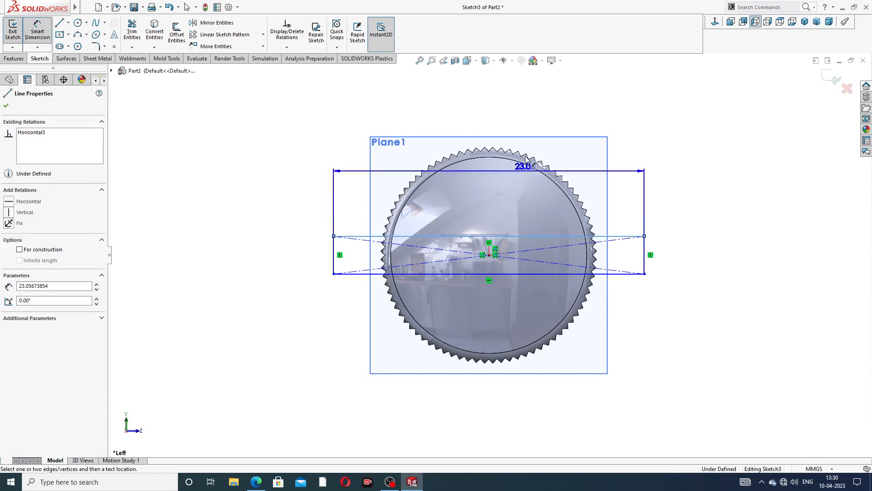
pyautogui.click(522, 124)
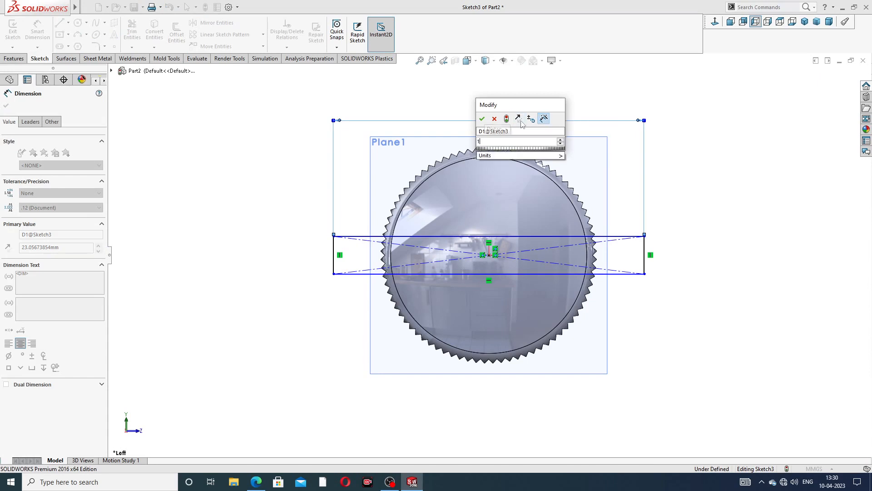
pyautogui.press('Return')
pyautogui.click(655, 147)
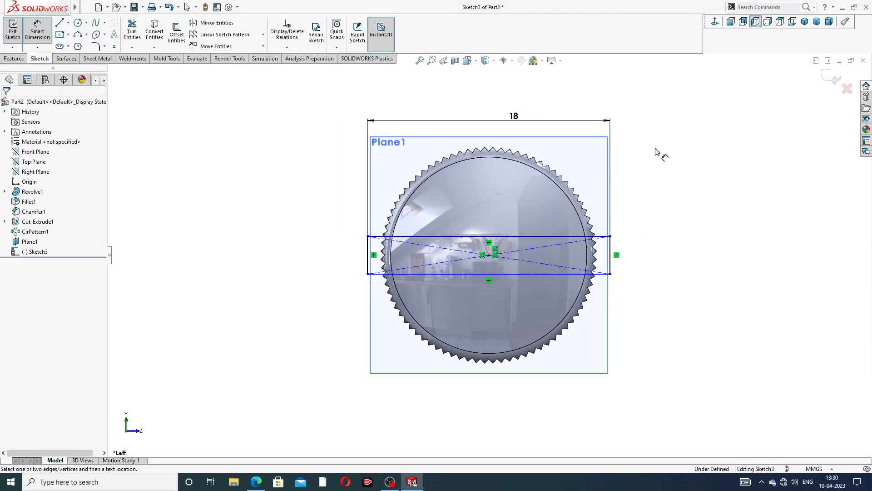
# Dimension the rectangle's vertical width as 3 mm beside its short side.
pyautogui.click(610, 252)
pyautogui.click(631, 253)
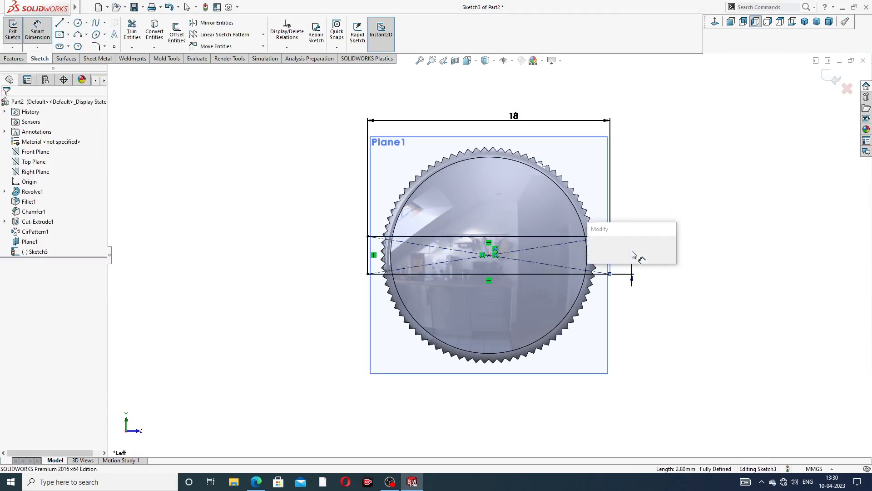
pyautogui.write('3')
pyautogui.press('Return')
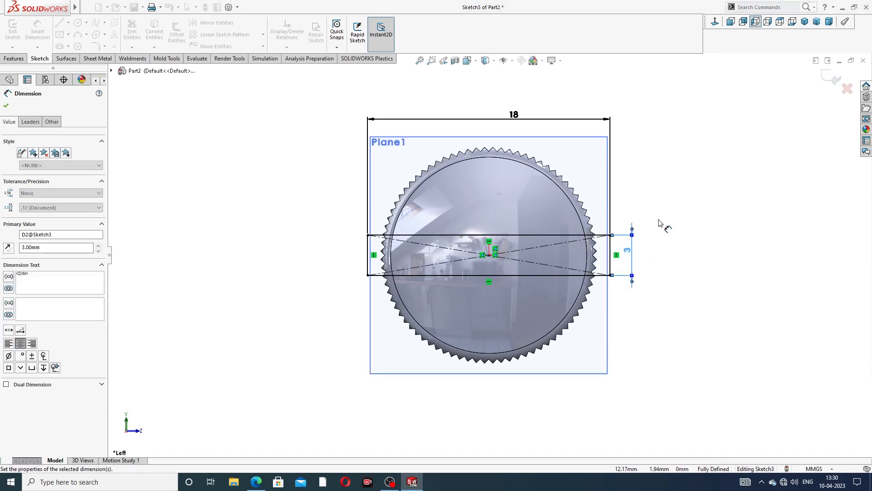
pyautogui.click(660, 211)
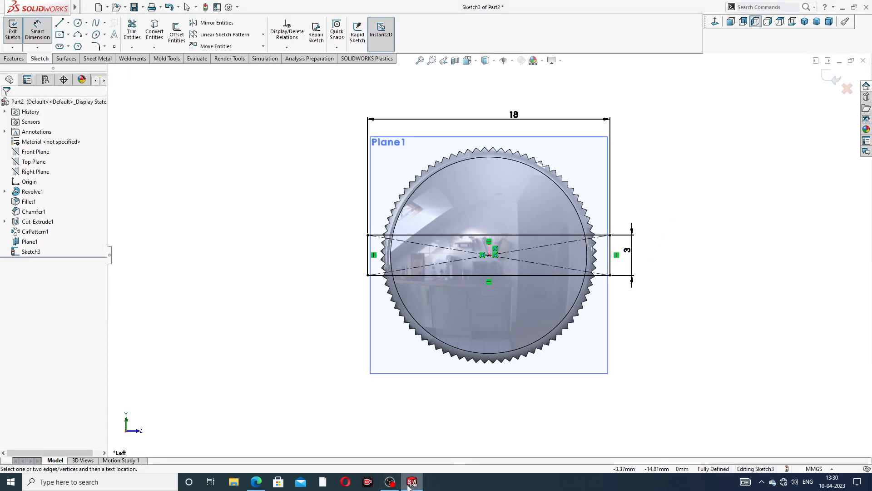
# Check the slot width in the PDF drawing and set the rectangle's vertical width to 2 mm.
pyautogui.click(255, 481)
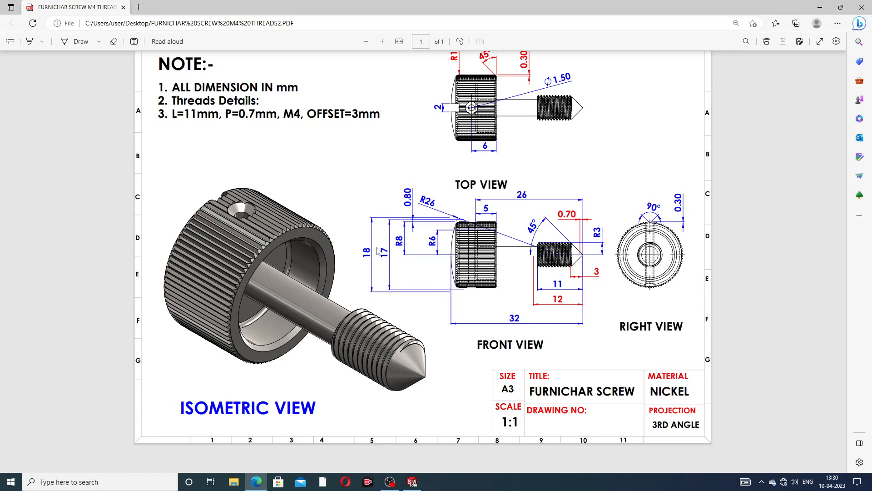
pyautogui.click(256, 481)
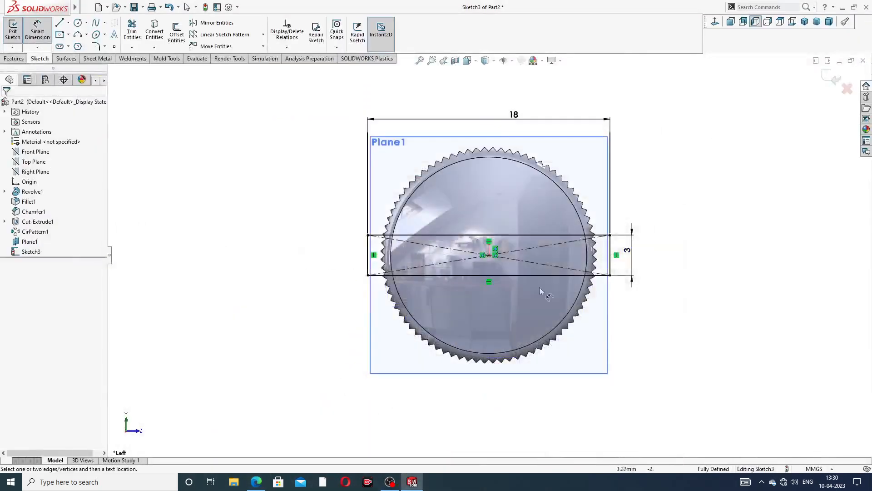
pyautogui.doubleClick(628, 250)
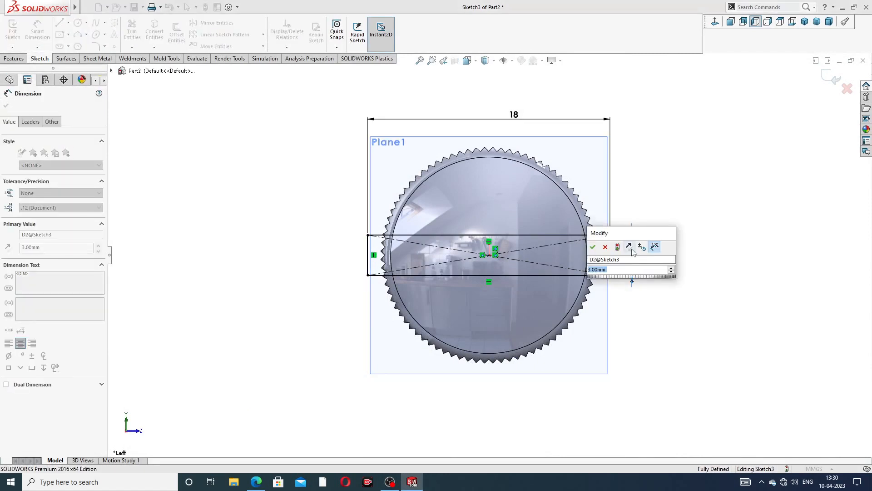
pyautogui.write('2')
pyautogui.press('Return')
pyautogui.click(651, 251)
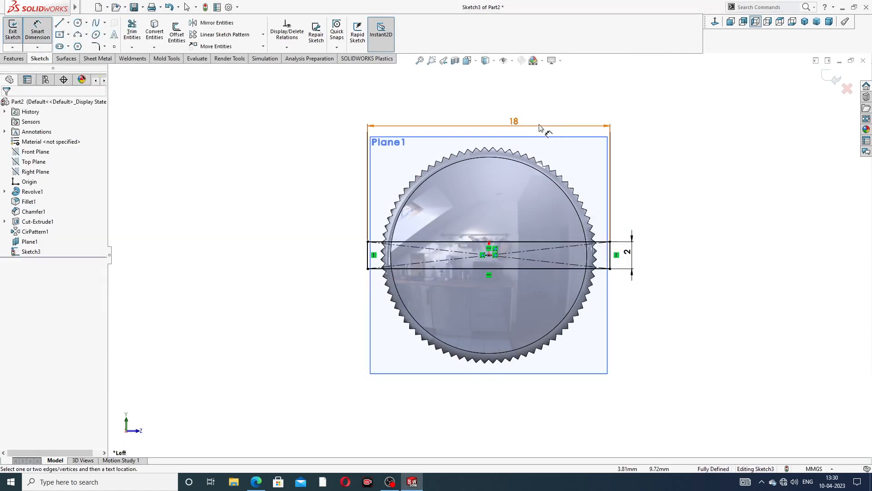
pyautogui.rightClick(689, 119)
pyautogui.click(717, 130)
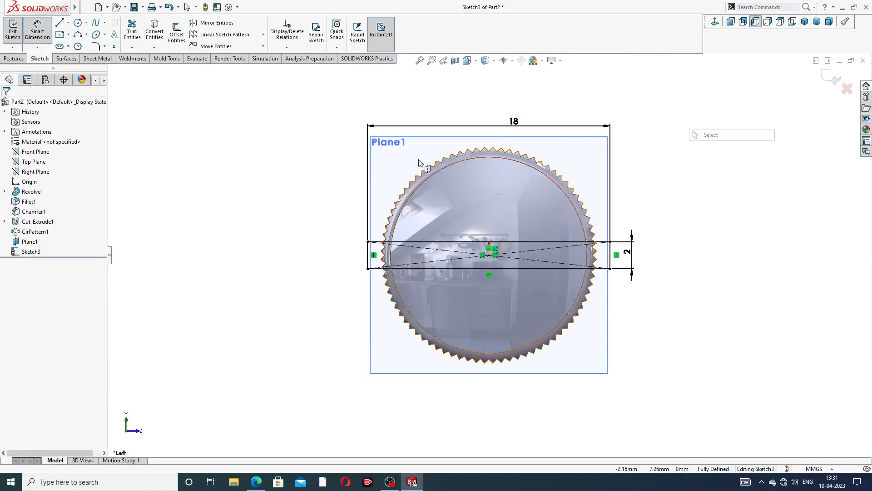
# Start an Extruded Cut from the 2 mm slot rectangle with the Offset From Surface end condition.
pyautogui.click(22, 59)
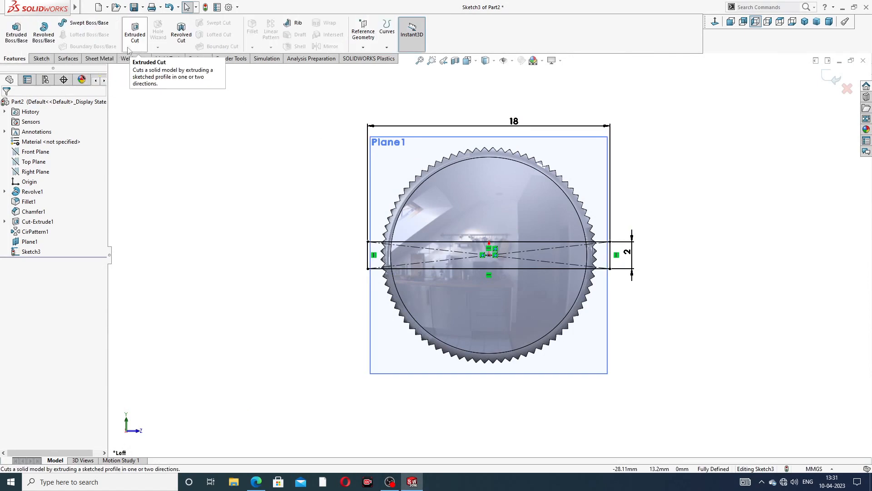
pyautogui.click(135, 32)
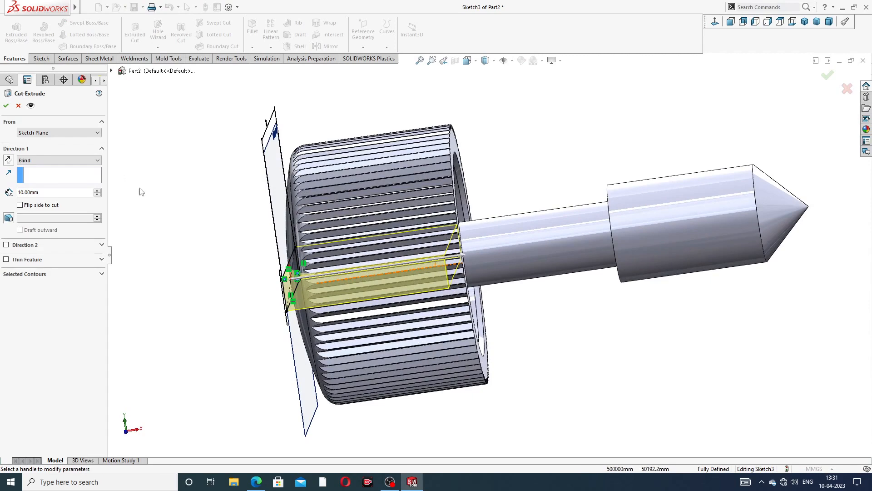
pyautogui.scroll(5, 420, 258)
pyautogui.moveTo(420, 257); pyautogui.dragTo(401, 187, button='middle')
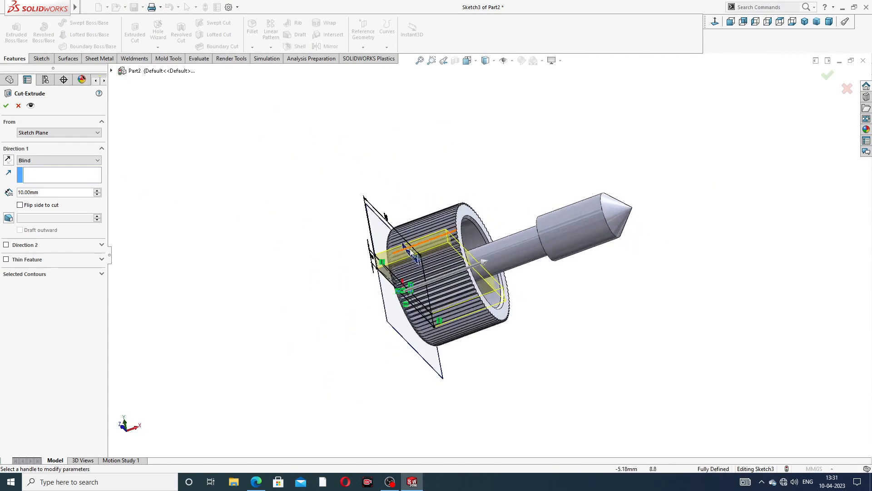
pyautogui.scroll(-2, 409, 249)
pyautogui.click(51, 160)
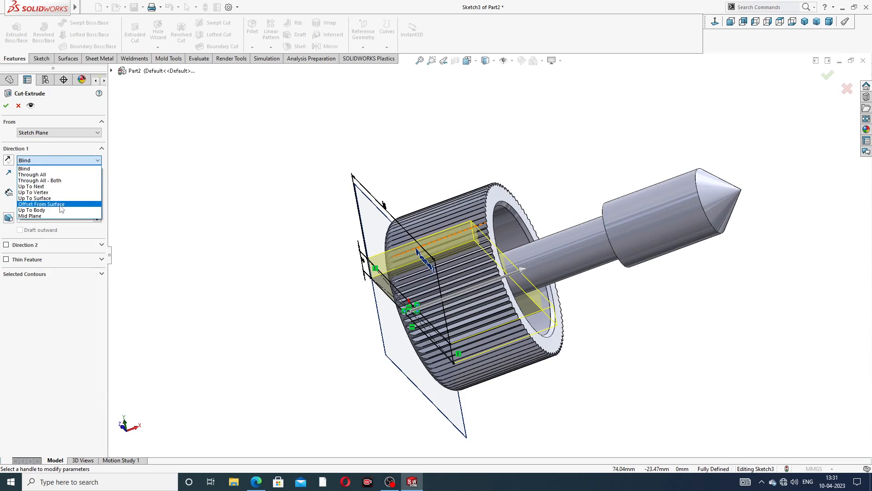
pyautogui.click(74, 206)
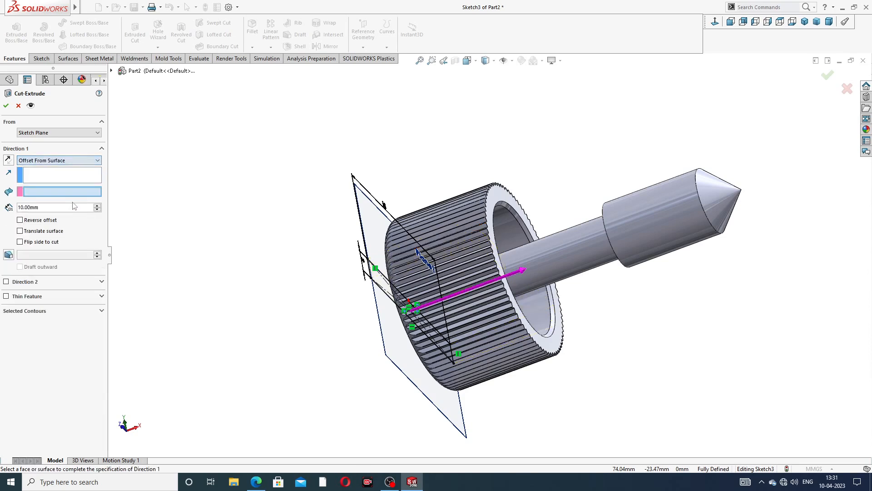
# Select the head's shaft-side ring face as the cut's reference, set the offset to 7 mm and complete the slot cut.
pyautogui.scroll(-2, 520, 255)
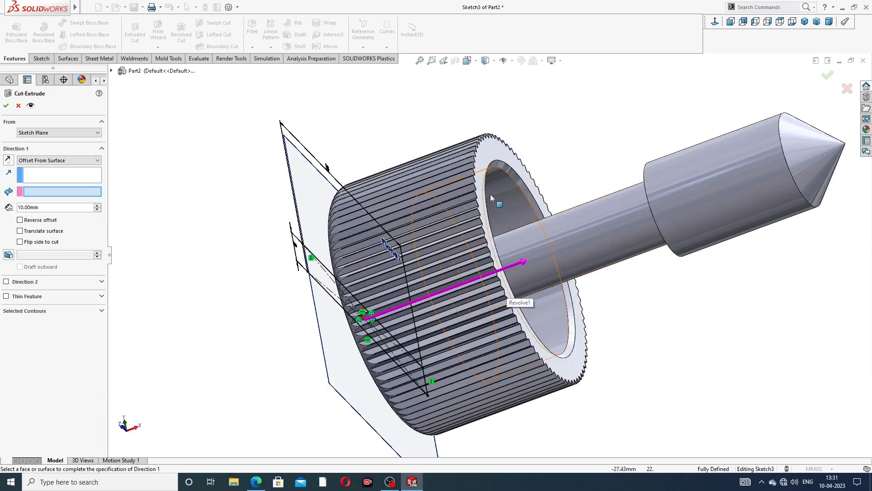
pyautogui.click(481, 186)
pyautogui.moveTo(489, 216)
pyautogui.mouseDown(button='middle')
pyautogui.moveTo(536, 217)
pyautogui.moveTo(488, 230)
pyautogui.mouseUp(button='middle')
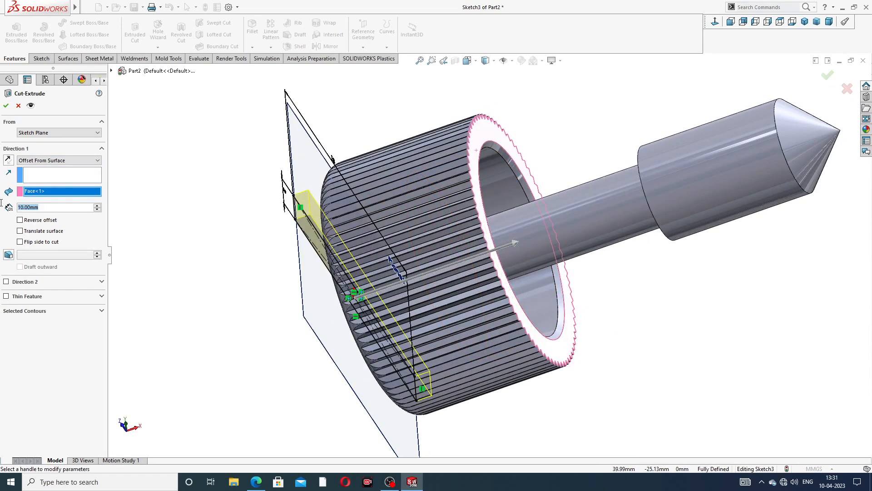
pyautogui.write('7')
pyautogui.press('Return')
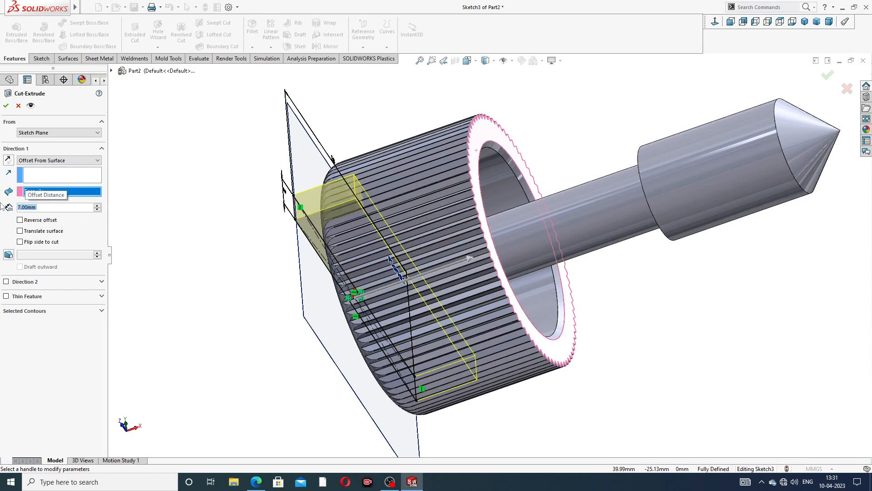
pyautogui.moveTo(399, 191)
pyautogui.mouseDown(button='middle')
pyautogui.moveTo(407, 182)
pyautogui.moveTo(393, 191)
pyautogui.mouseUp(button='middle')
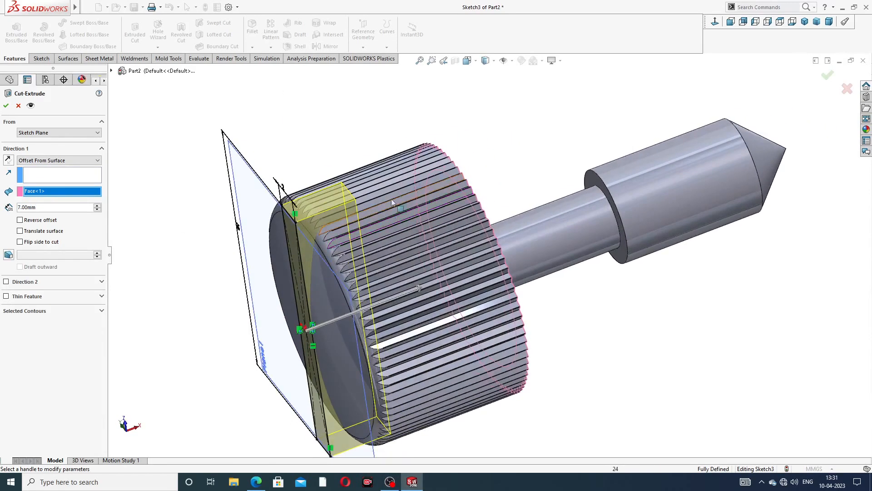
pyautogui.click(6, 106)
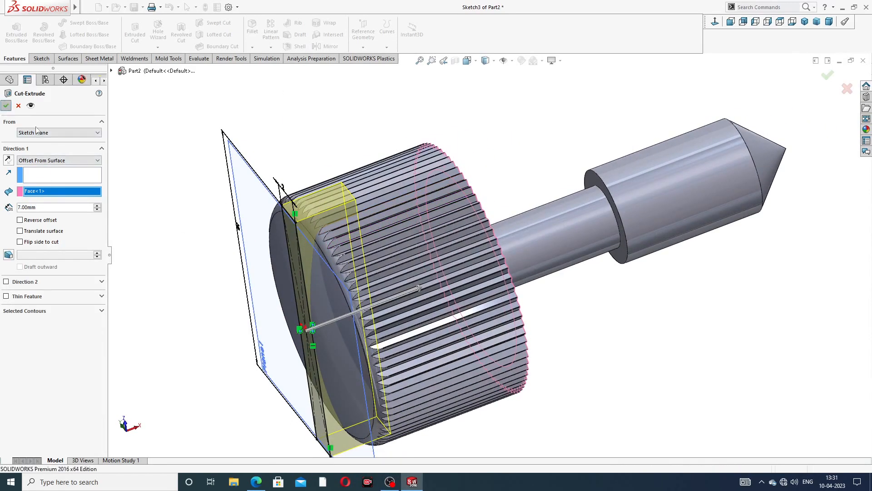
# Hide the reference plane Plane1 at the domed face of the head.
pyautogui.scroll(3, 405, 224)
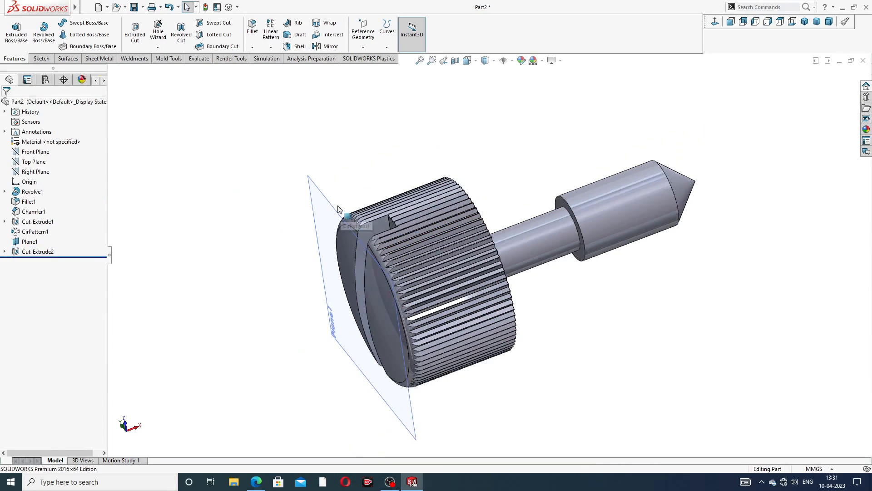
pyautogui.click(334, 208)
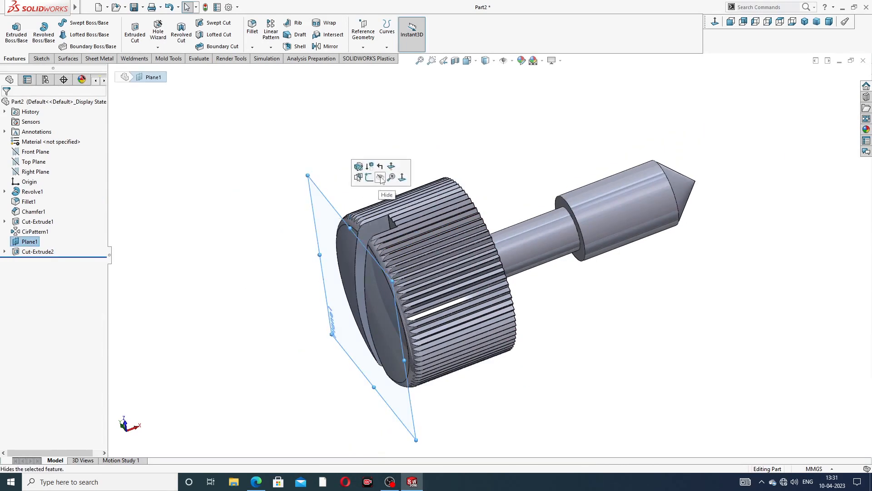
pyautogui.click(382, 181)
pyautogui.moveTo(391, 219); pyautogui.dragTo(570, 196, button='middle')
pyautogui.scroll(-2, 524, 216)
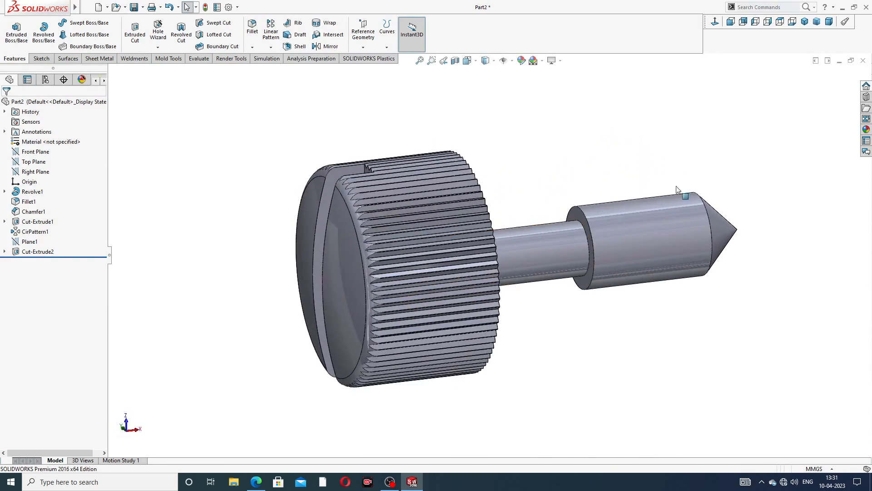
# Apply the polished nickel metal appearance to the whole screw and inspect it from several sides.
pyautogui.click(866, 129)
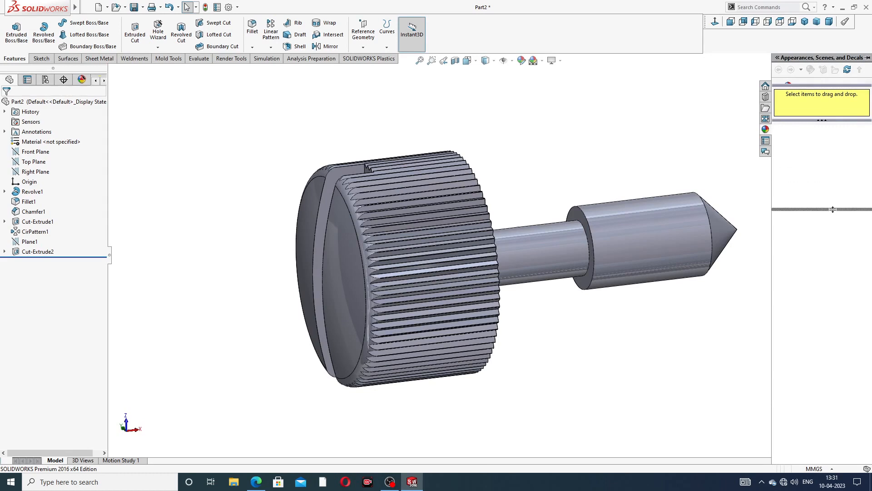
pyautogui.click(811, 87)
pyautogui.doubleClick(811, 88)
pyautogui.click(811, 106)
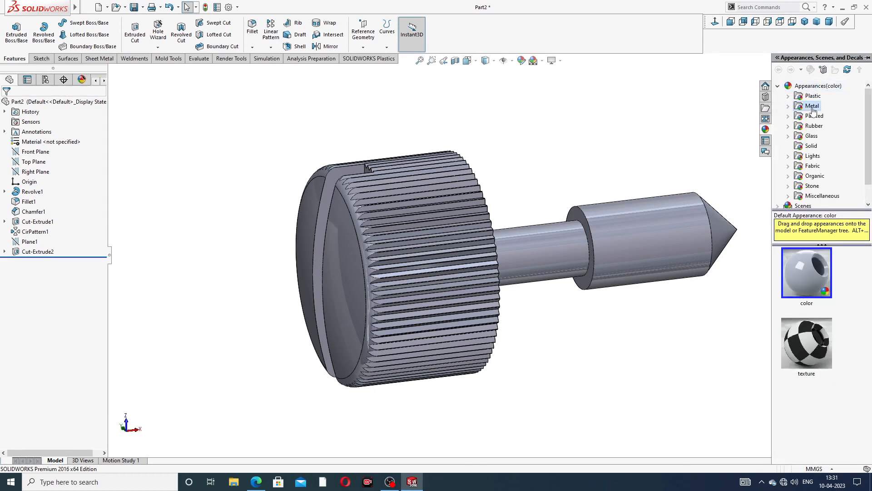
pyautogui.doubleClick(816, 108)
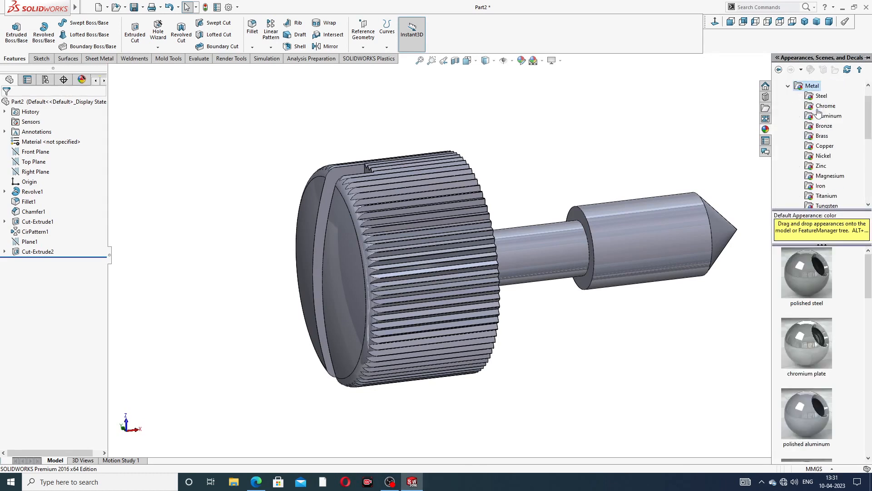
pyautogui.click(823, 157)
pyautogui.doubleClick(807, 259)
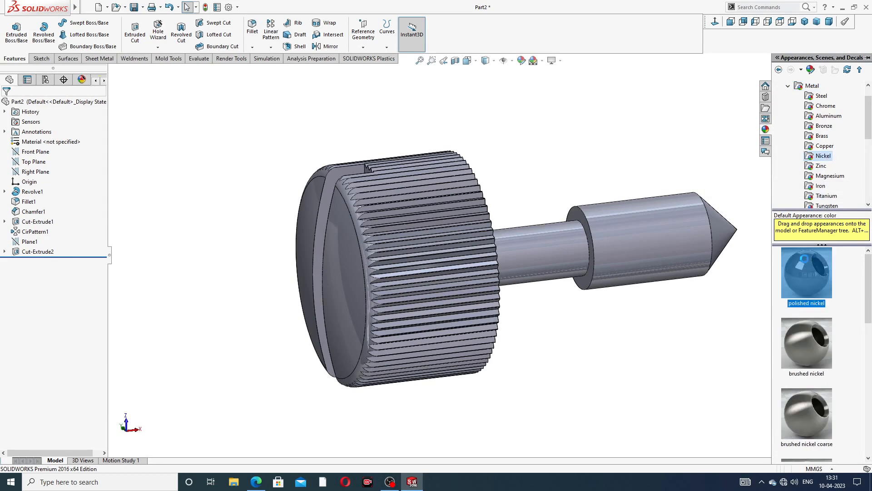
pyautogui.scroll(2, 628, 300)
pyautogui.moveTo(627, 300); pyautogui.dragTo(622, 206, button='middle')
pyautogui.scroll(-2, 515, 214)
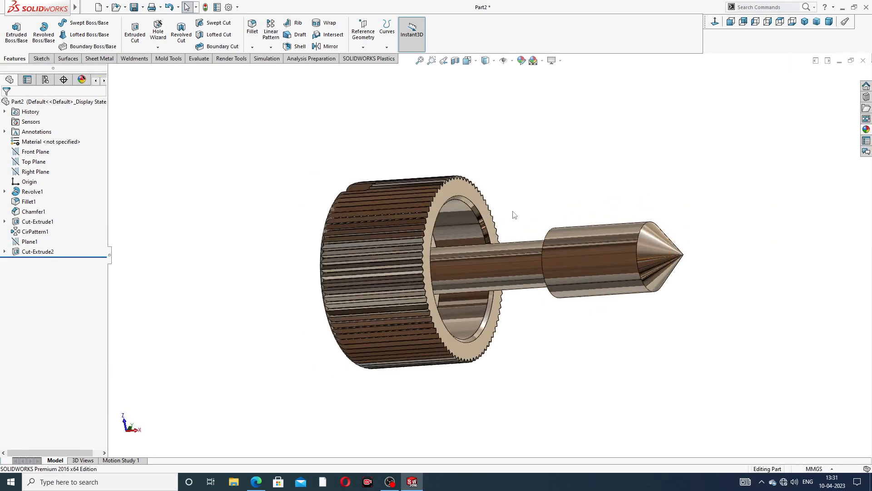
pyautogui.moveTo(521, 225); pyautogui.dragTo(549, 301, button='middle')
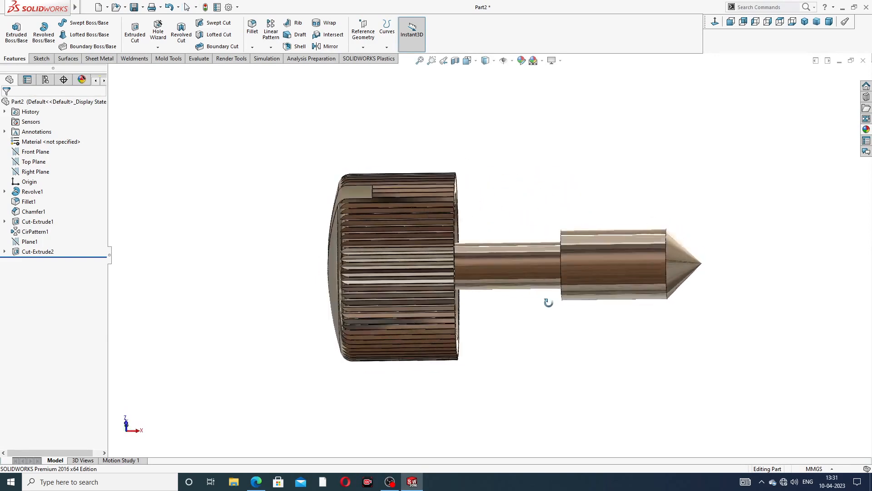
# Check the head's cross-hole dimensions in the PDF drawing, and start a sketch on the Top Plane viewed face-on.
pyautogui.click(257, 482)
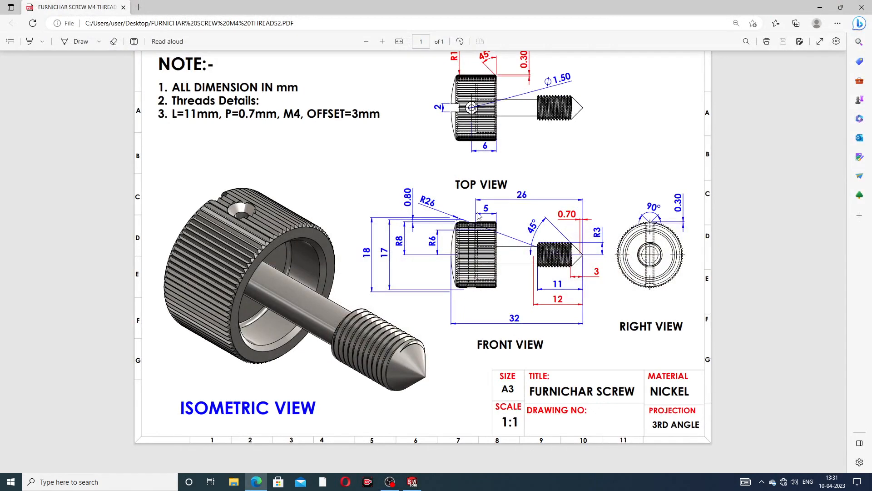
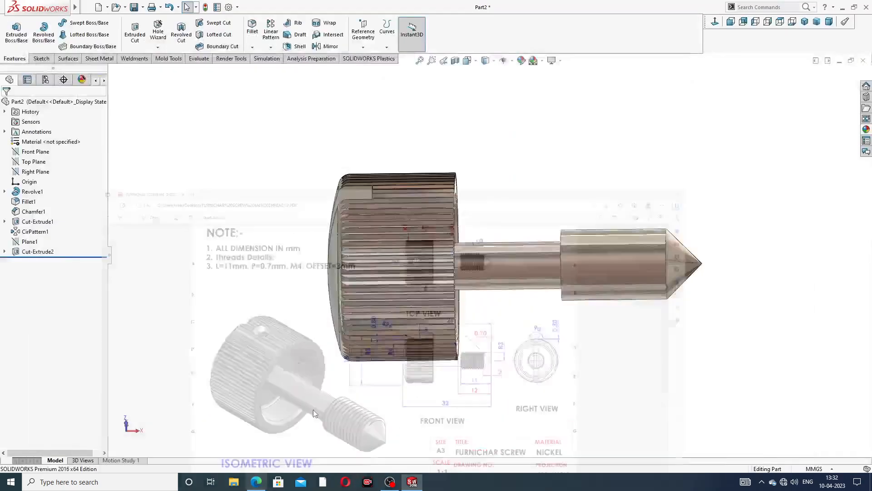
pyautogui.moveTo(305, 170); pyautogui.dragTo(319, 157, button='middle')
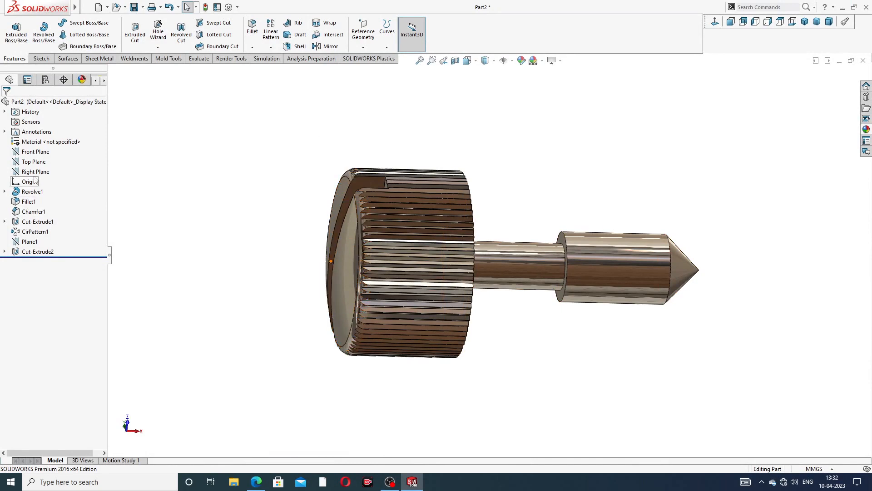
pyautogui.click(33, 161)
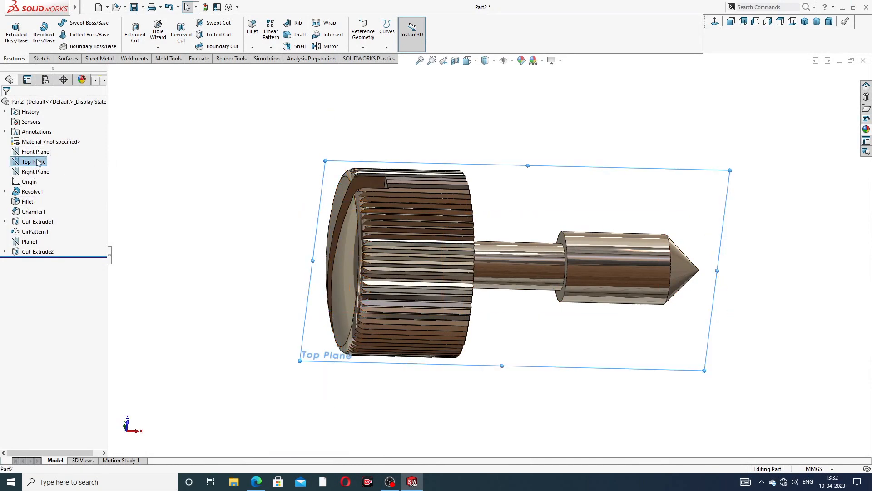
pyautogui.click(44, 146)
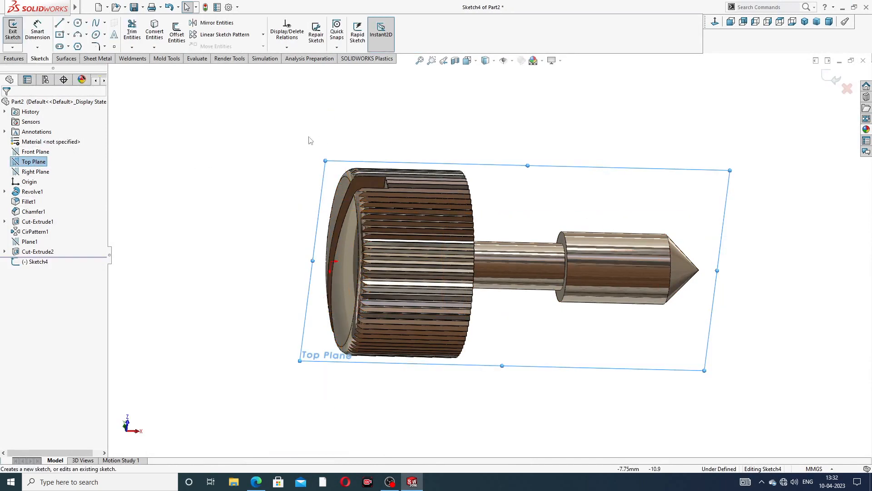
pyautogui.click(715, 24)
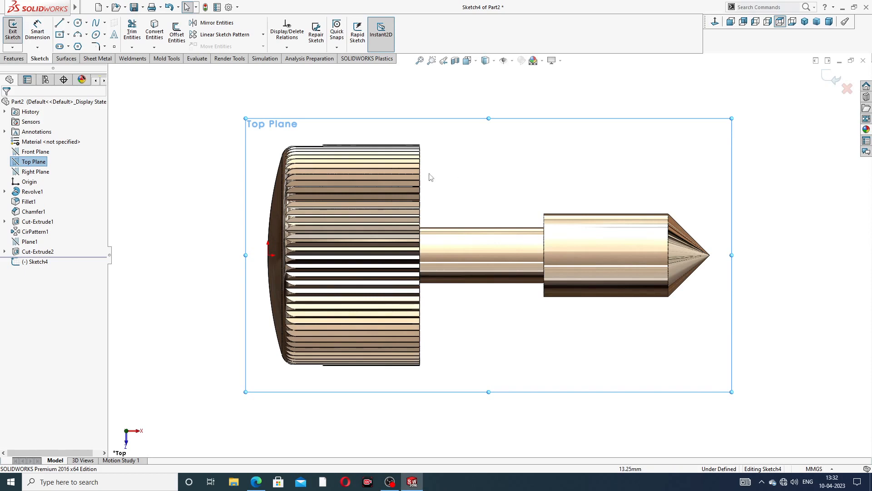
pyautogui.click(78, 23)
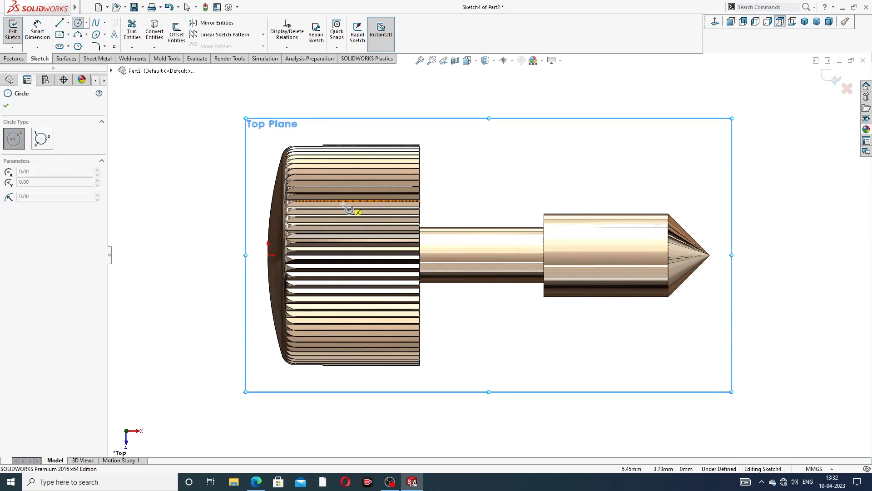
pyautogui.rightClick(524, 137)
pyautogui.click(535, 140)
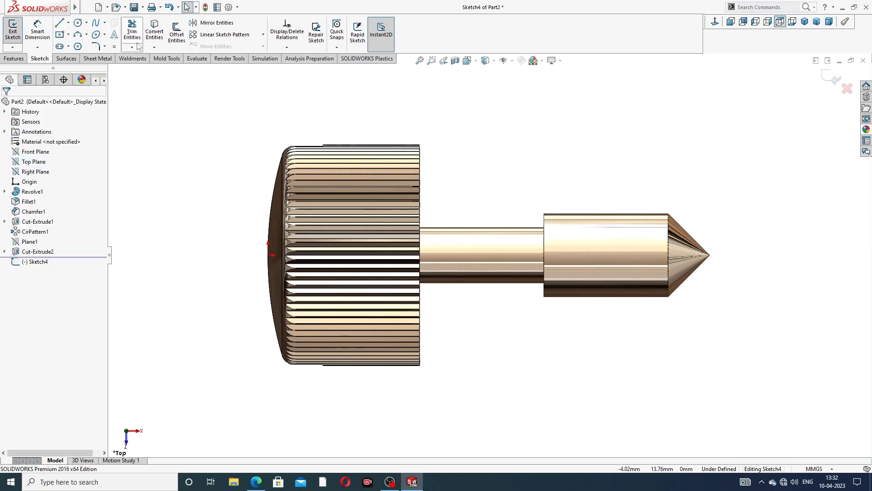
# Draw a horizontal centerline along the screw's axis from the origin to the pointed tip.
pyautogui.click(68, 24)
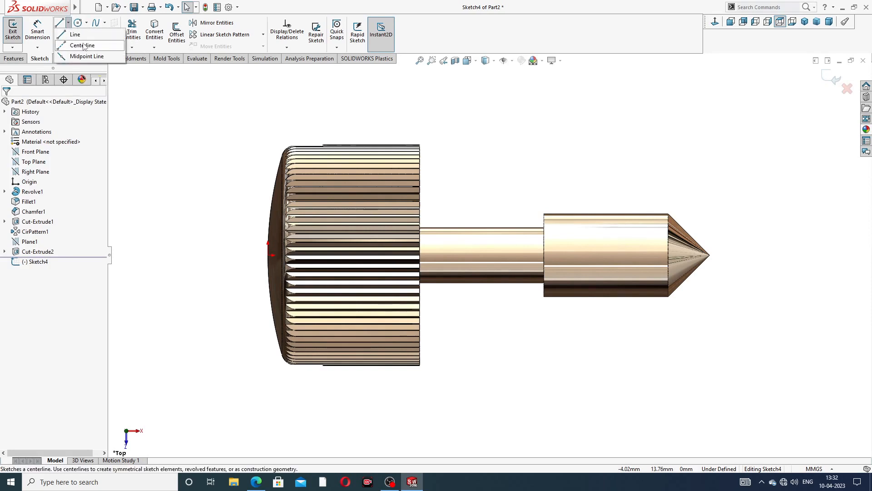
pyautogui.click(73, 44)
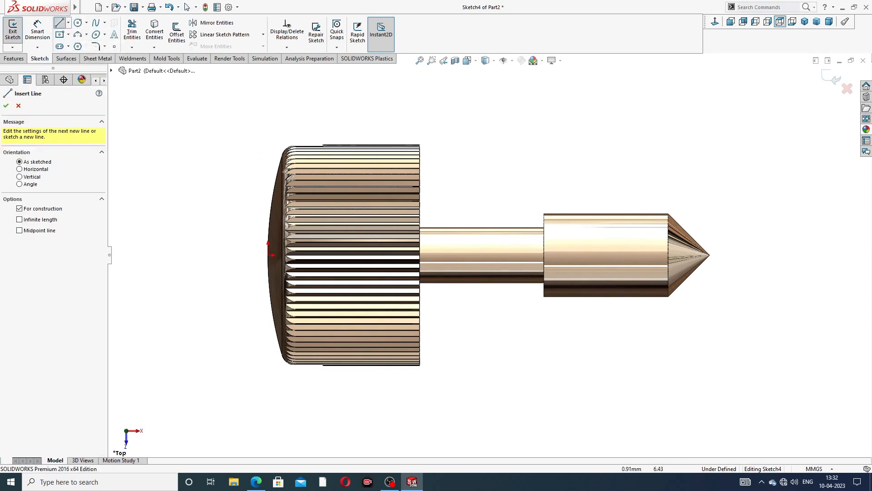
pyautogui.click(268, 255)
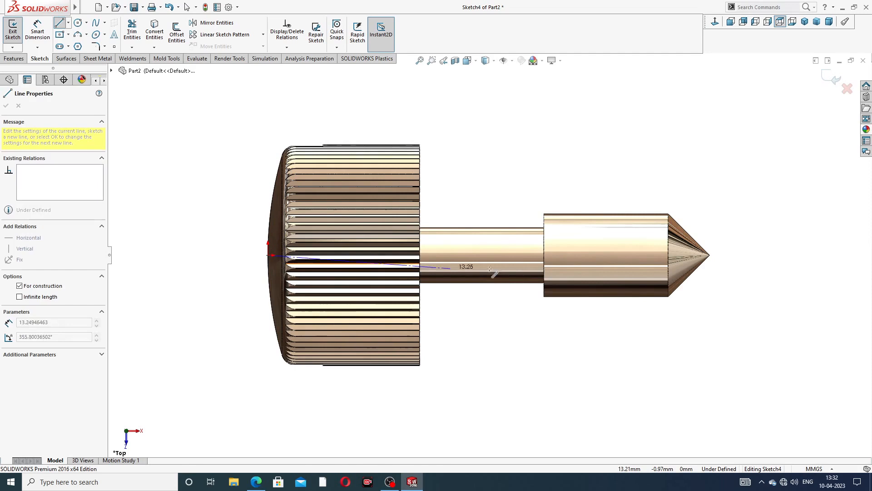
pyautogui.click(710, 255)
pyautogui.rightClick(713, 181)
pyautogui.click(728, 183)
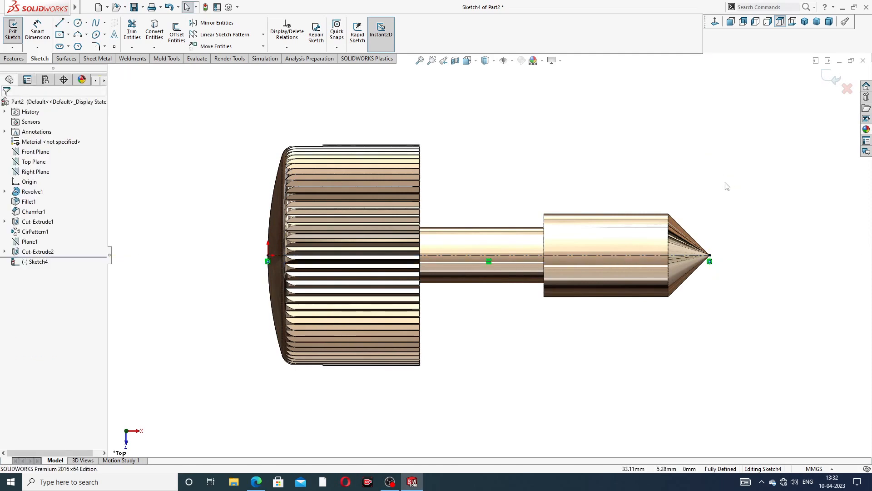
# Draw a circle of about 0.96 mm radius on the centerline within the knurled head, centered about 5.3 mm from the origin.
pyautogui.click(78, 23)
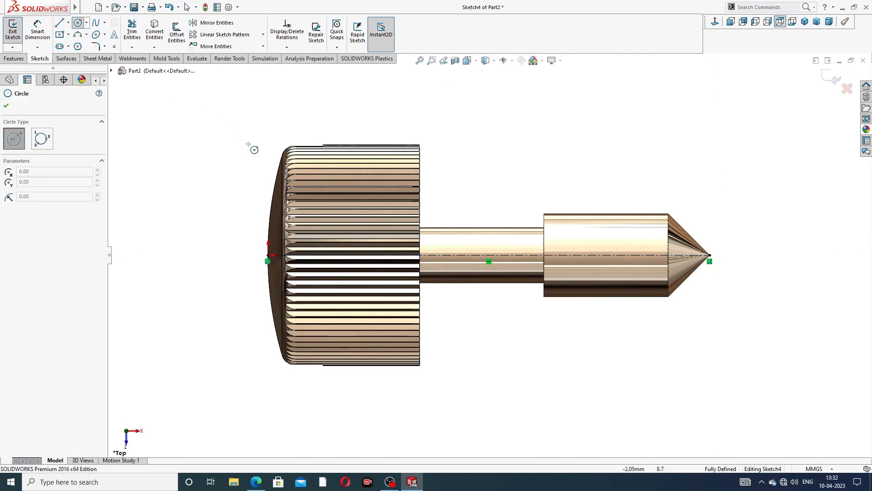
pyautogui.scroll(-3, 356, 246)
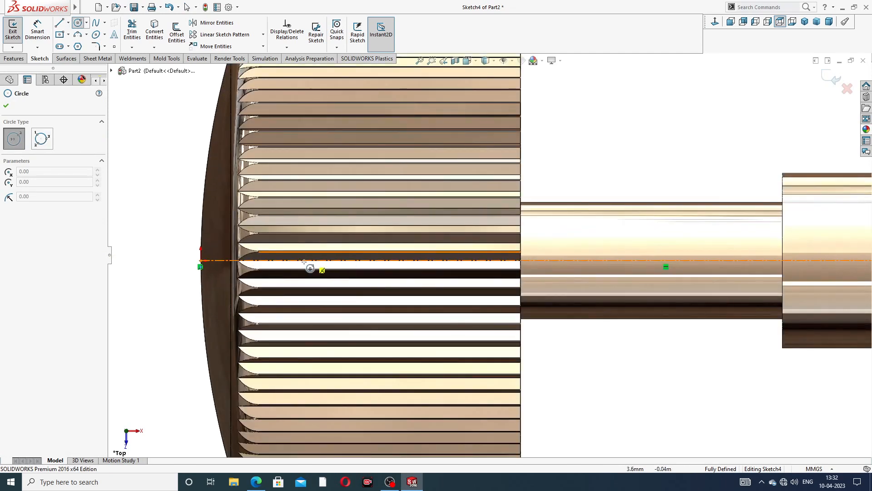
pyautogui.click(354, 260)
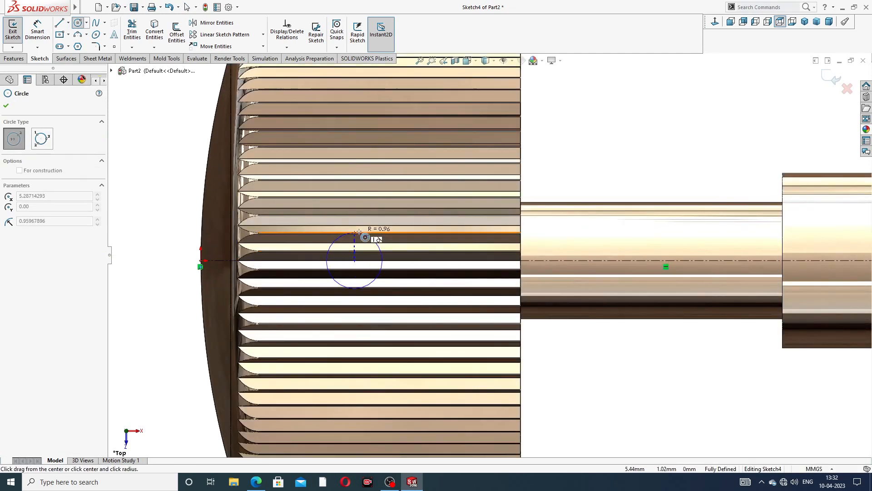
pyautogui.click(367, 234)
pyautogui.rightClick(383, 230)
pyautogui.click(411, 224)
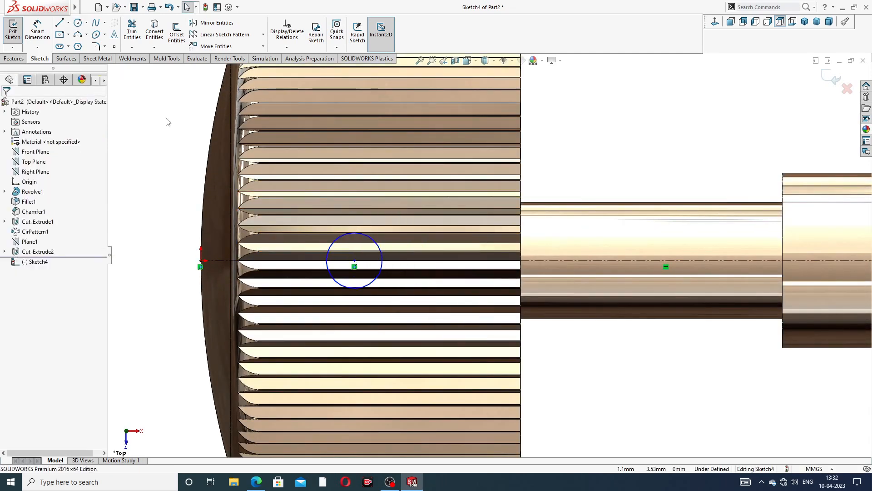
pyautogui.click(38, 32)
pyautogui.click(381, 248)
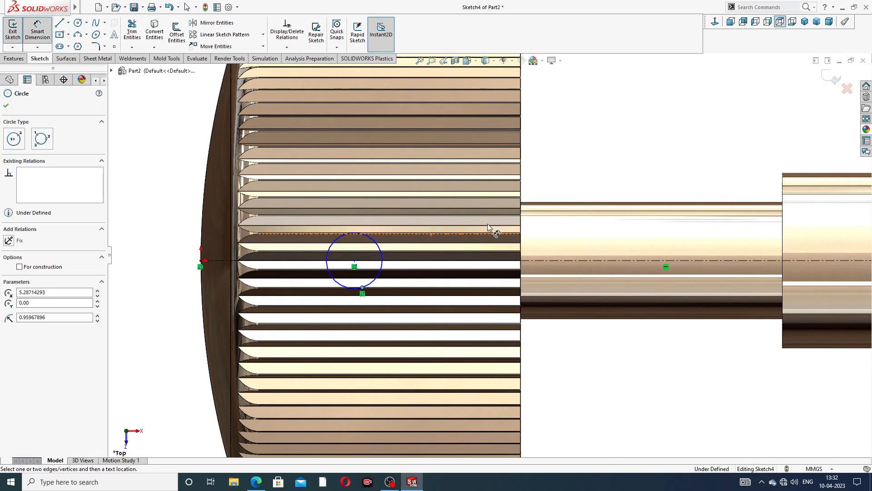
pyautogui.click(377, 248)
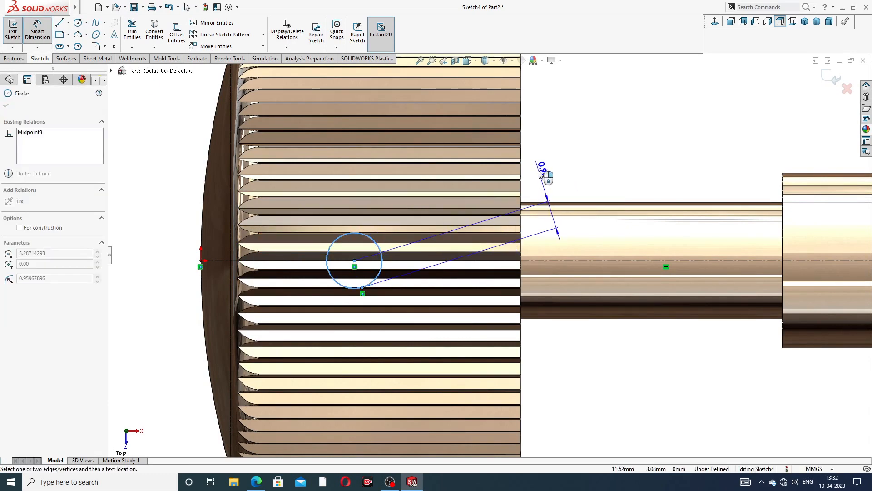
pyautogui.click(541, 175)
pyautogui.write('1')
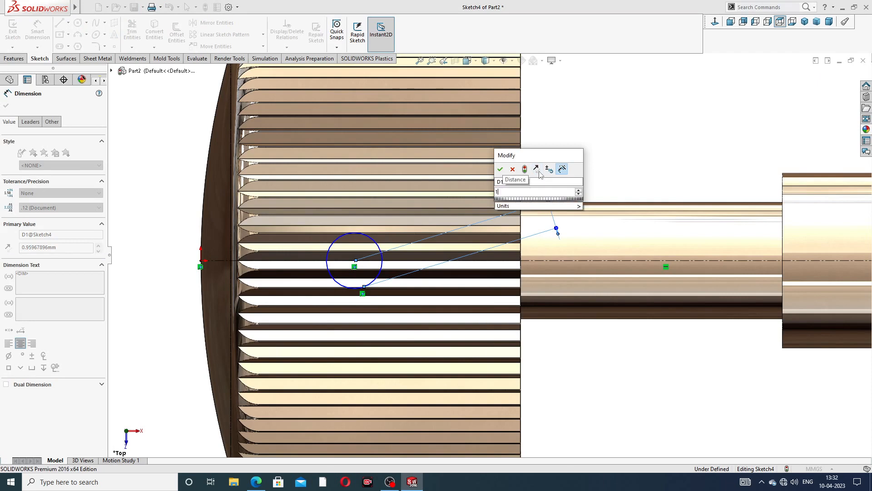
pyautogui.write('.5')
pyautogui.press('Return')
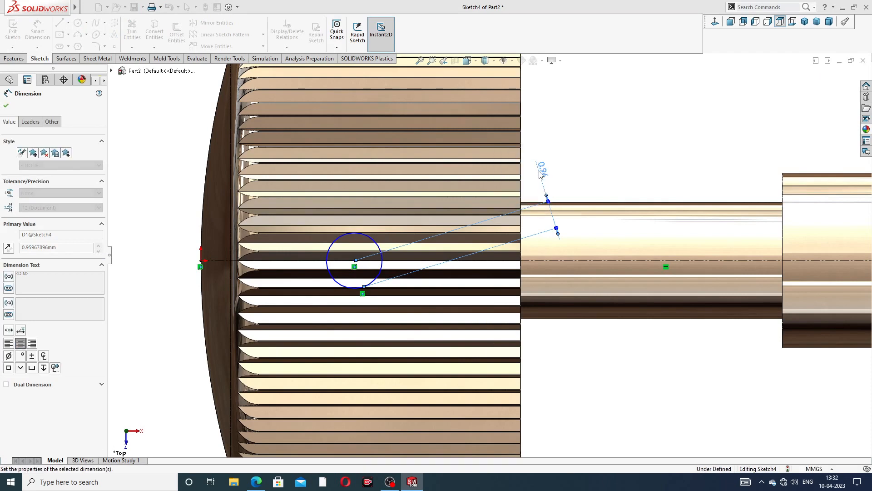
pyautogui.rightClick(592, 150)
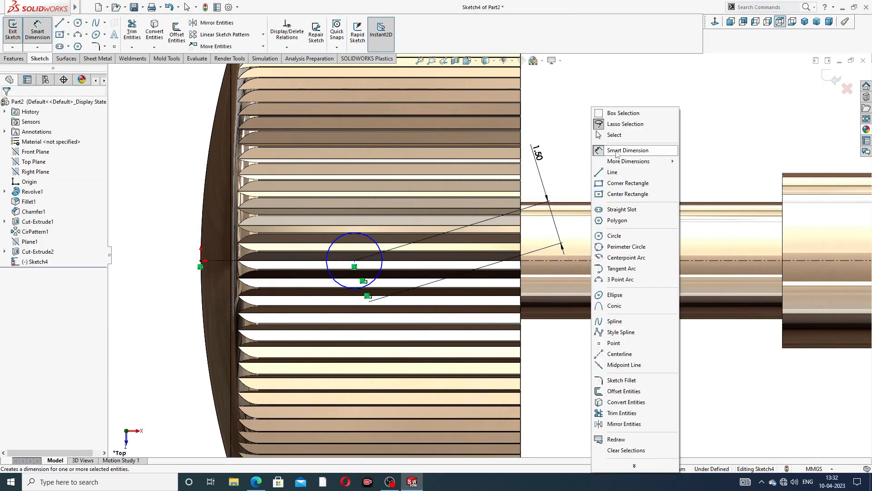
pyautogui.click(604, 137)
pyautogui.click(540, 155)
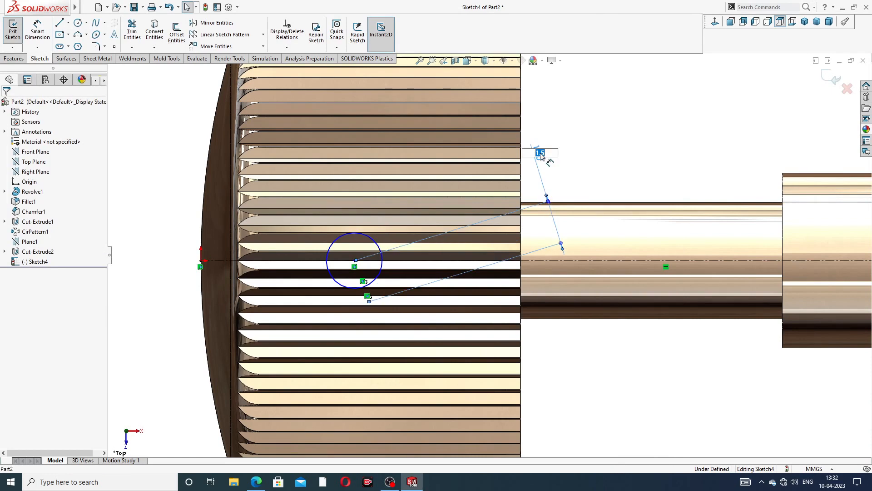
pyautogui.press('Return')
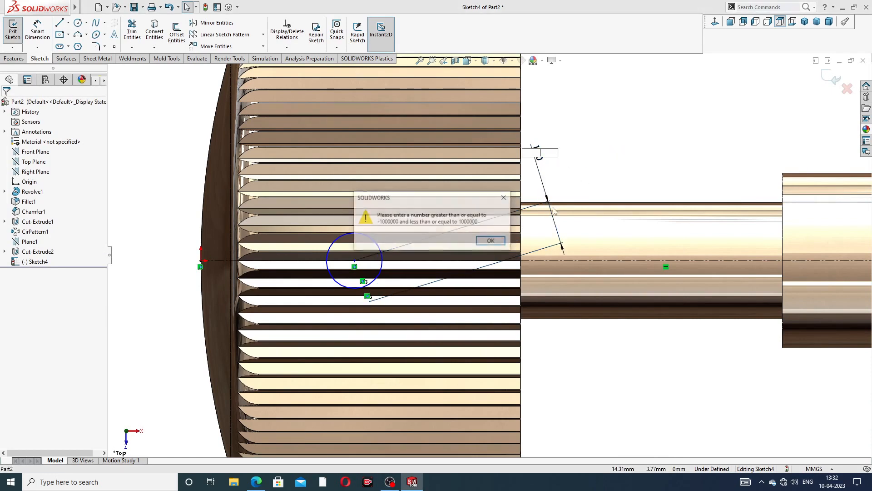
pyautogui.click(504, 241)
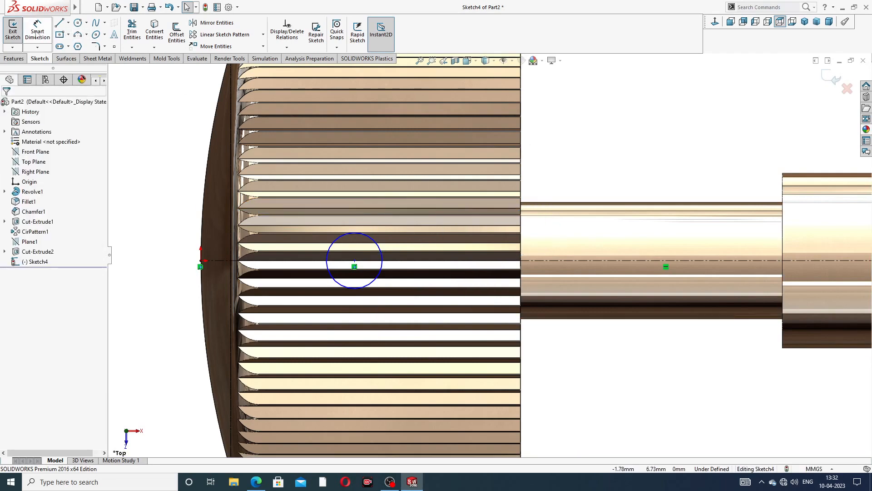
# Dimension the circle on the knurled head to a diameter of 1.5 mm.
pyautogui.click(37, 31)
pyautogui.click(377, 250)
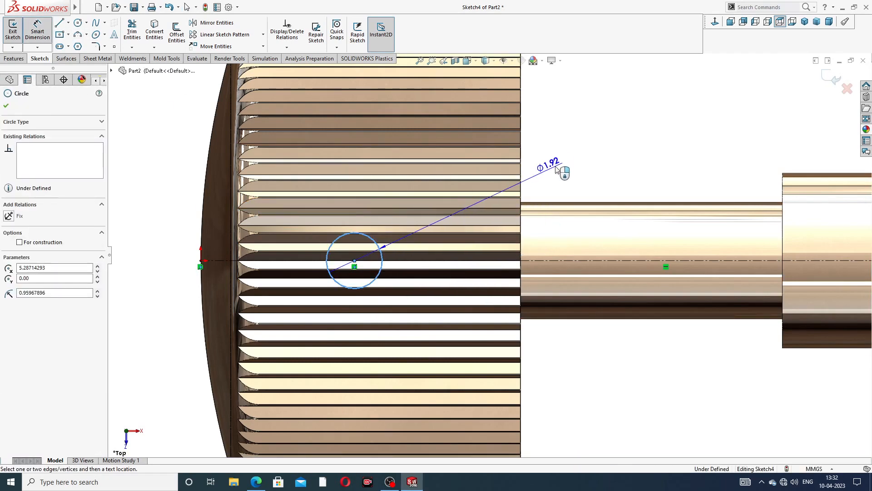
pyautogui.click(559, 165)
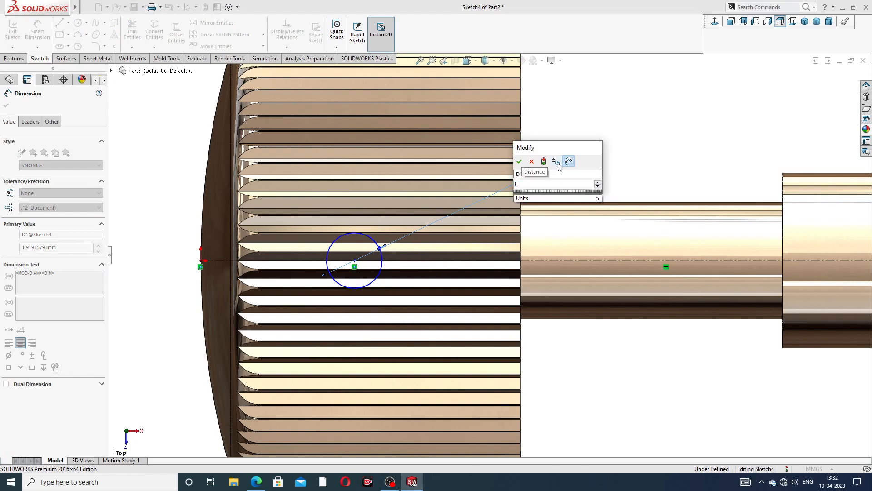
pyautogui.press('Return')
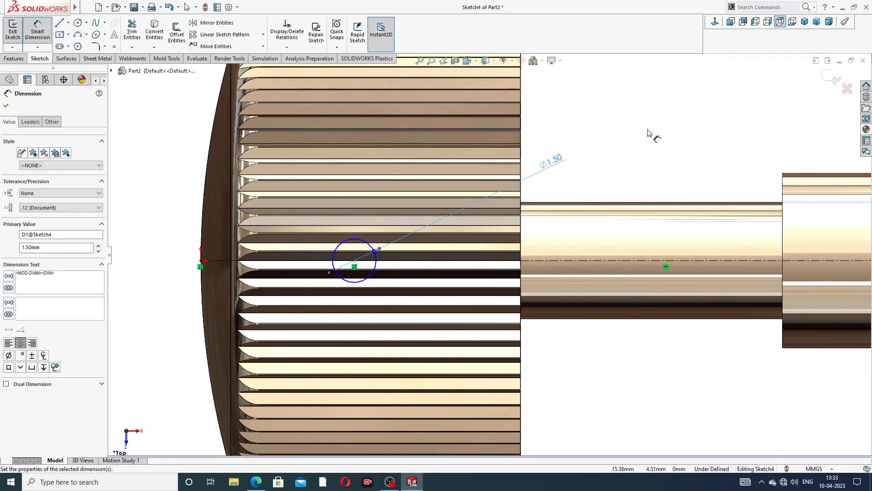
pyautogui.click(648, 131)
# Dimension the circle's center 6 mm from the head's end edge on the shank side.
pyautogui.click(355, 261)
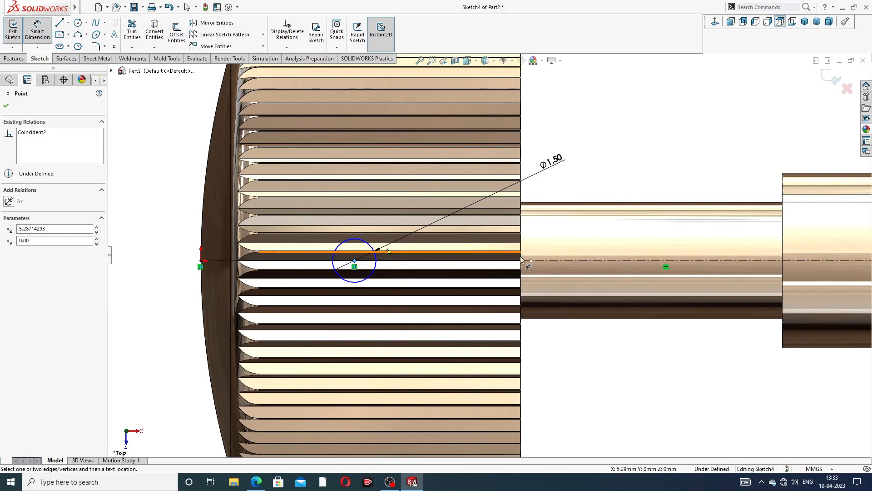
pyautogui.scroll(-2, 530, 295)
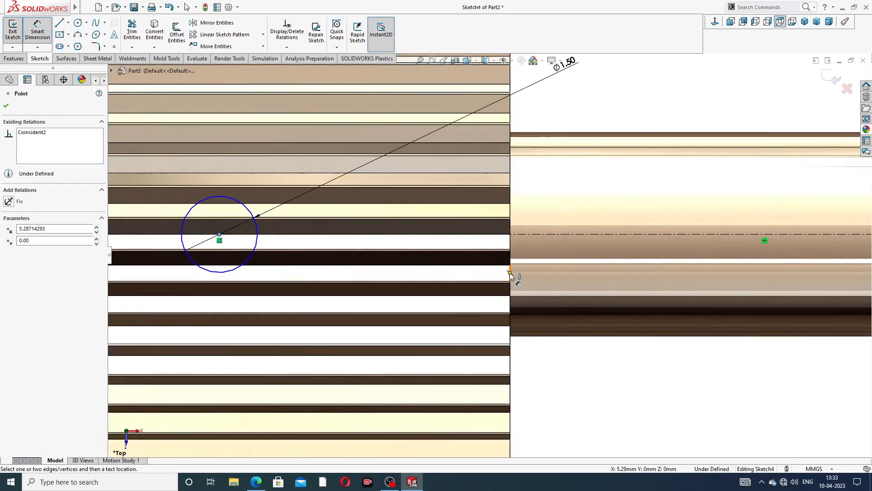
pyautogui.click(509, 272)
pyautogui.click(551, 369)
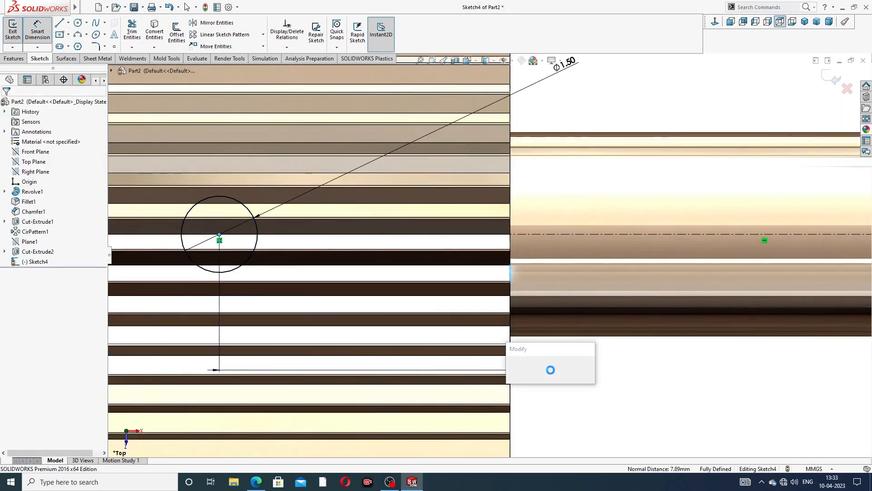
pyautogui.write('6')
pyautogui.press('Return')
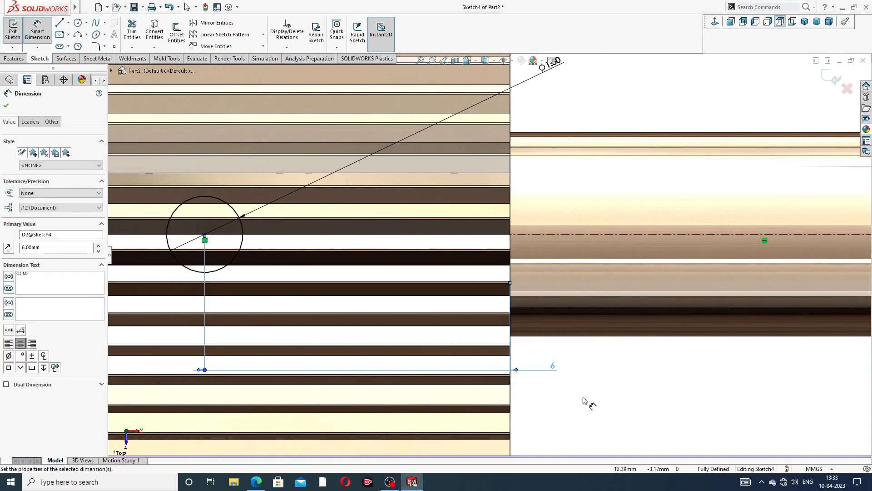
pyautogui.press('Escape')
pyautogui.scroll(3, 598, 393)
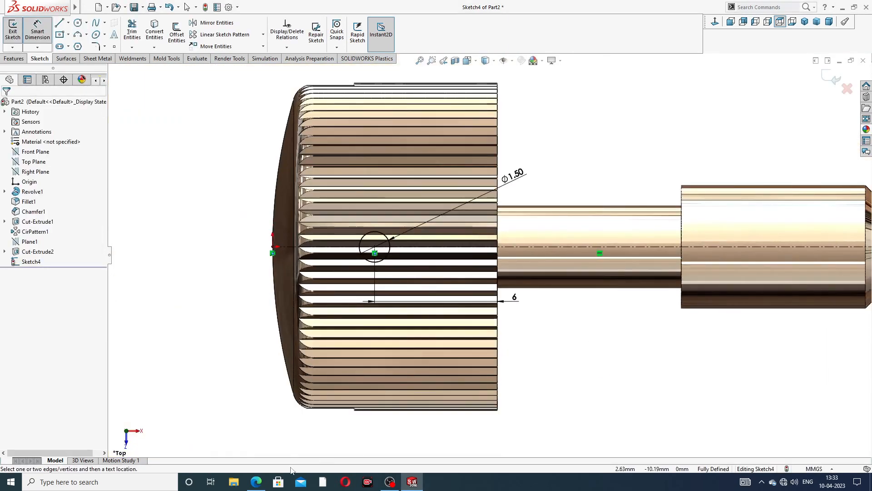
# Check the sketch against the PDF drawing, and extrude-cut the 1.5 mm circle with Through All - Both to make the cross hole.
pyautogui.click(256, 482)
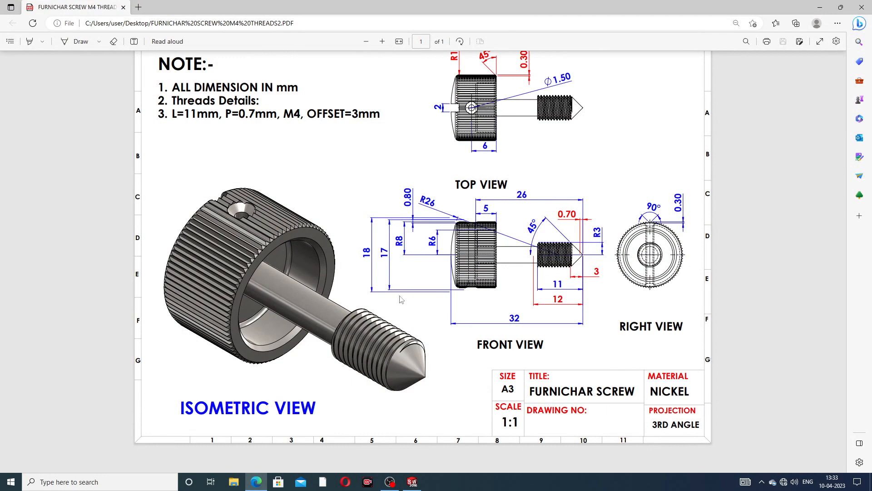
pyautogui.click(260, 481)
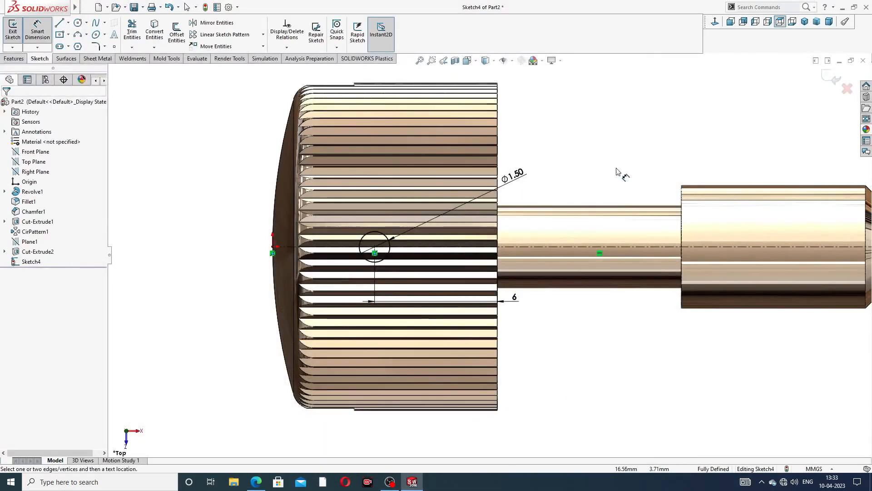
pyautogui.rightClick(636, 161)
pyautogui.click(658, 135)
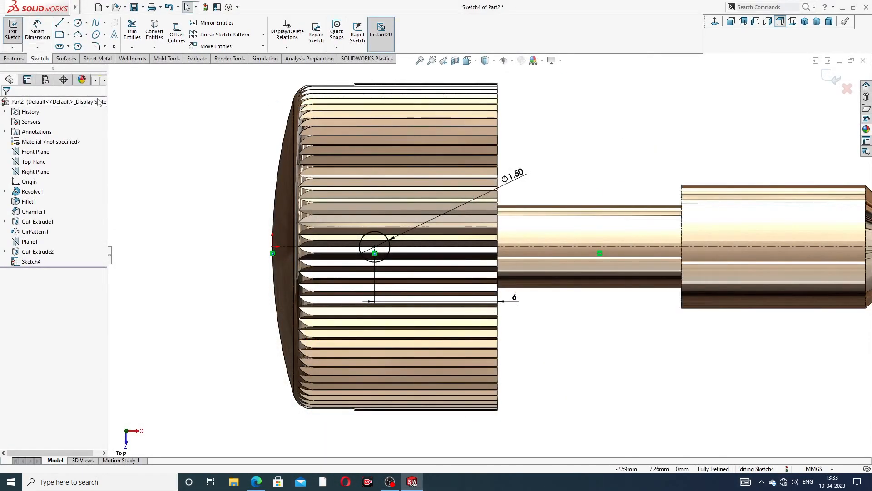
pyautogui.click(14, 58)
pyautogui.click(134, 32)
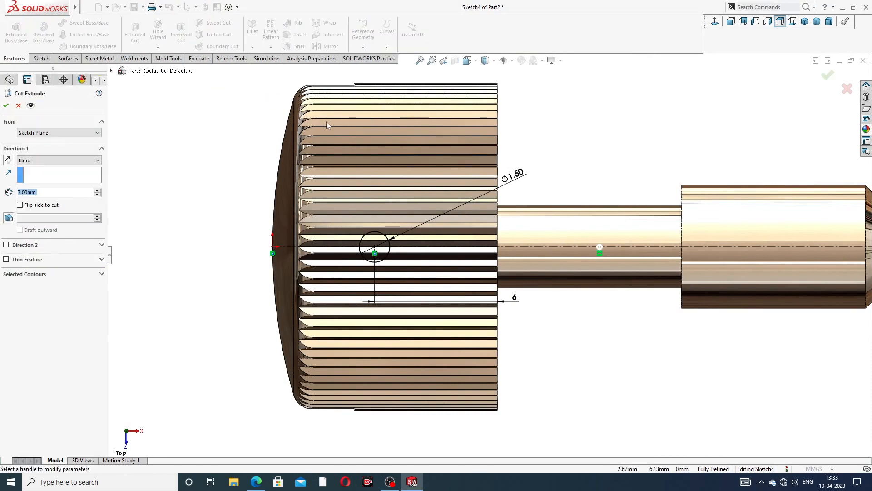
pyautogui.click(50, 160)
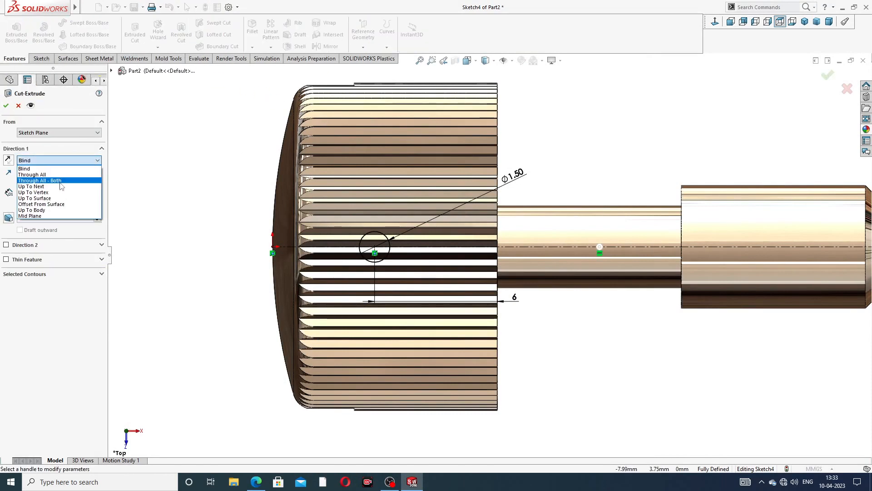
pyautogui.click(61, 182)
pyautogui.moveTo(288, 211); pyautogui.dragTo(358, 213, button='middle')
pyautogui.click(5, 106)
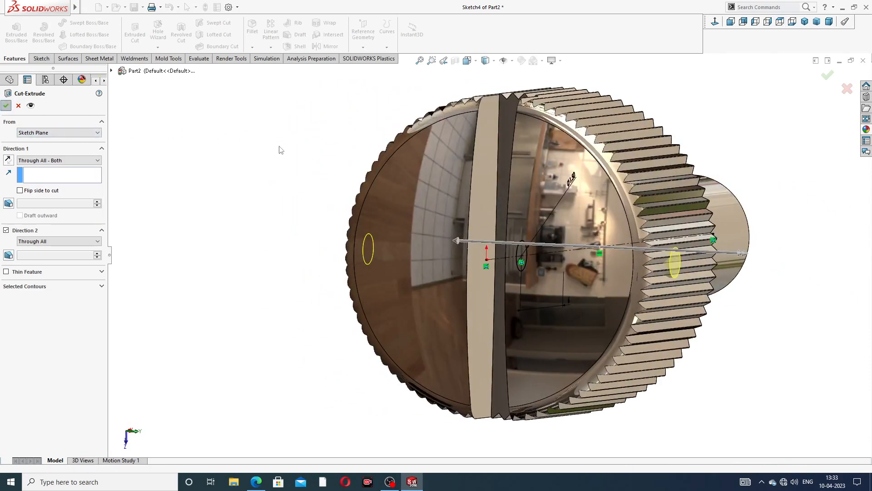
# Inspect the cross hole in the knurled head from several angles.
pyautogui.scroll(3, 754, 207)
pyautogui.moveTo(724, 208); pyautogui.dragTo(615, 196, button='middle')
pyautogui.click(564, 187)
pyautogui.scroll(-3, 444, 254)
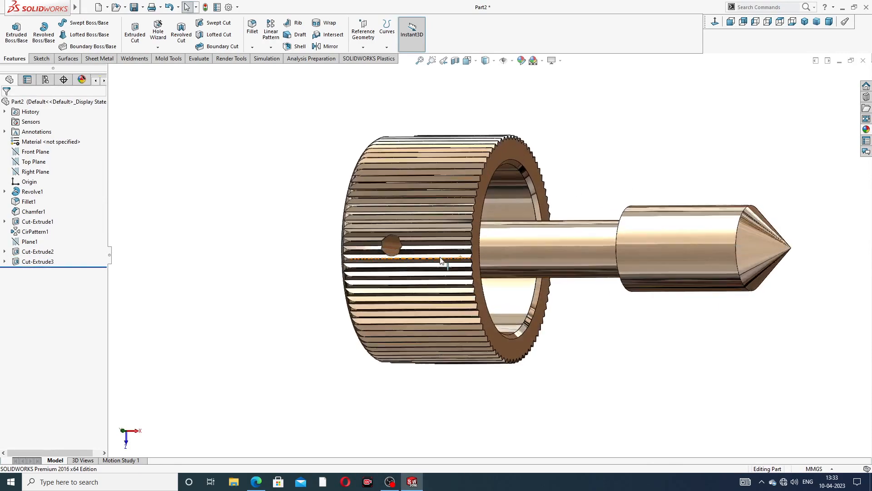
pyautogui.scroll(3, 557, 218)
pyautogui.moveTo(497, 218); pyautogui.dragTo(609, 130, button='middle')
pyautogui.moveTo(595, 285); pyautogui.dragTo(577, 254, button='middle')
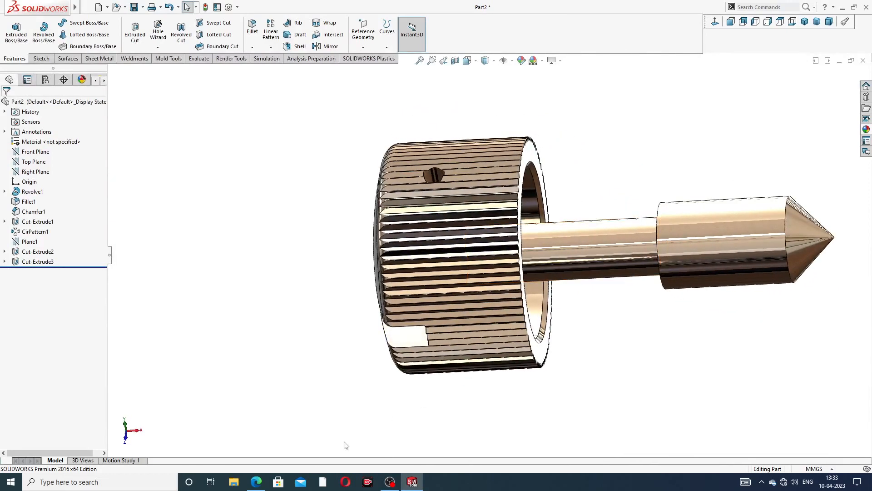
# Check the thread details in the PDF drawing, and start an 11 mm blind M4x0.7 Metric Die cut thread from the conical tip's base edge.
pyautogui.click(256, 482)
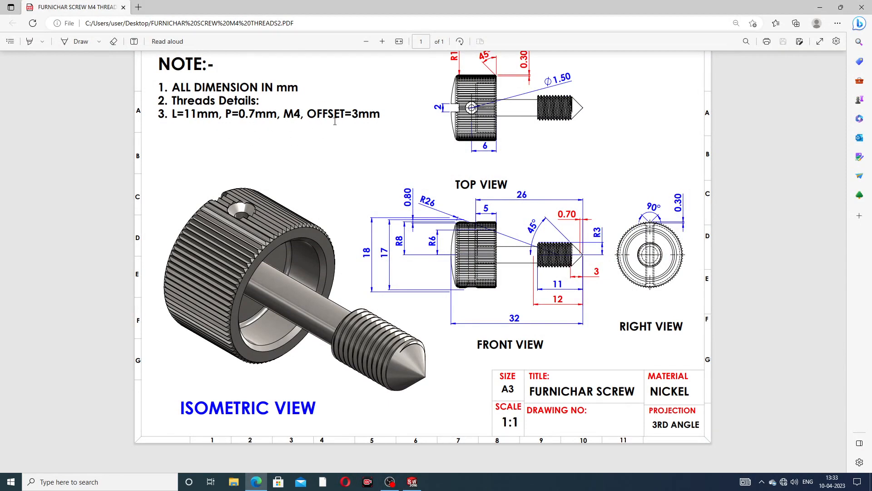
pyautogui.click(261, 483)
pyautogui.scroll(2, 684, 249)
pyautogui.moveTo(685, 249); pyautogui.dragTo(700, 236, button='middle')
pyautogui.scroll(-3, 701, 240)
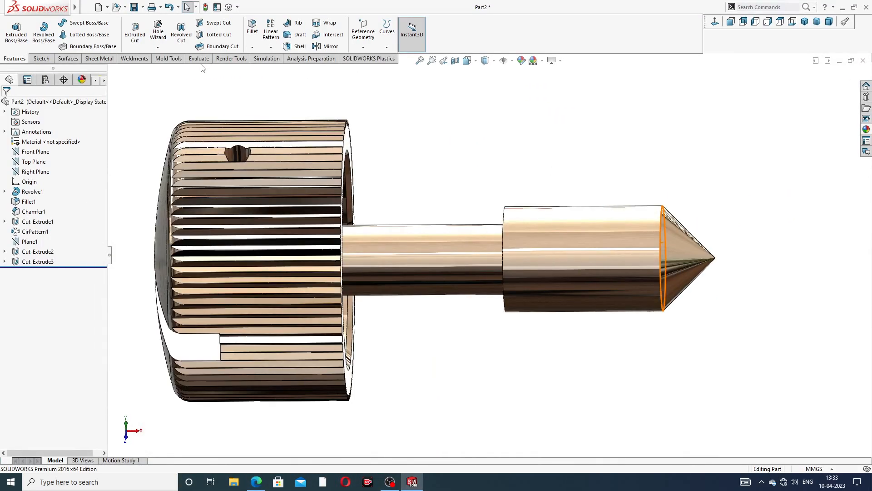
pyautogui.click(157, 47)
pyautogui.click(181, 69)
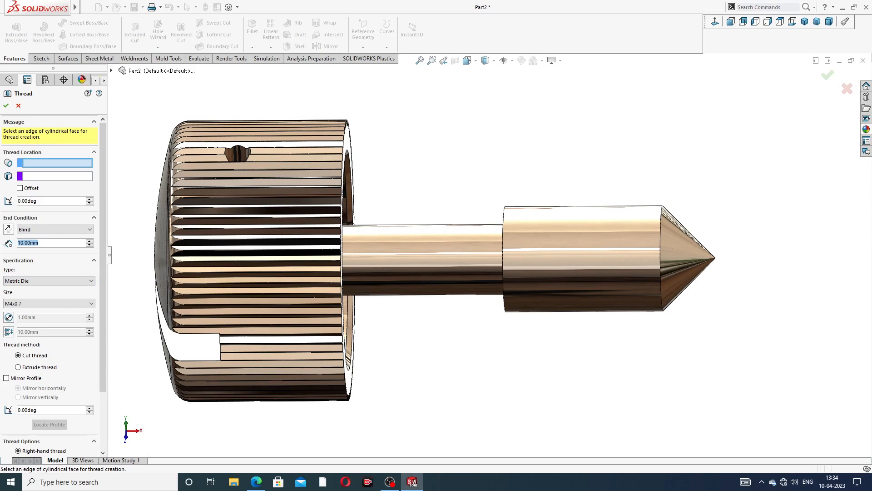
pyautogui.write('11')
pyautogui.press('Return')
pyautogui.click(661, 231)
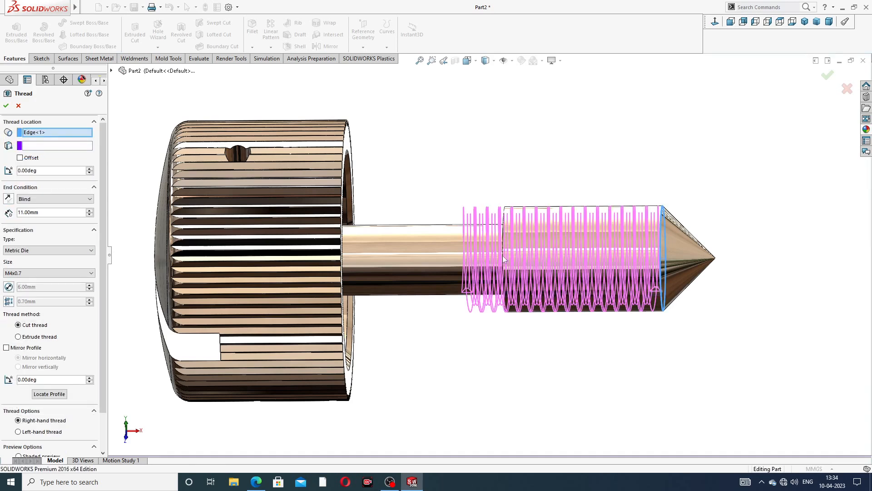
# Offset the thread start by 2 mm, reversed toward the pointed tip.
pyautogui.click(19, 158)
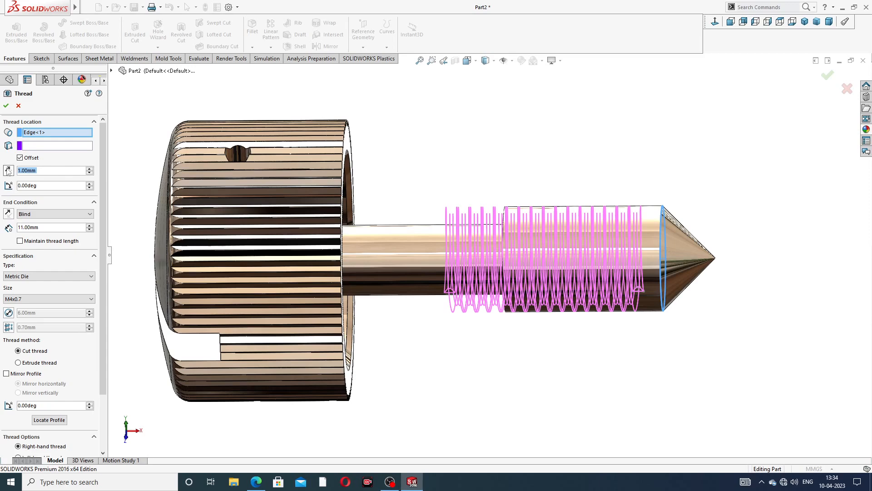
pyautogui.click(7, 170)
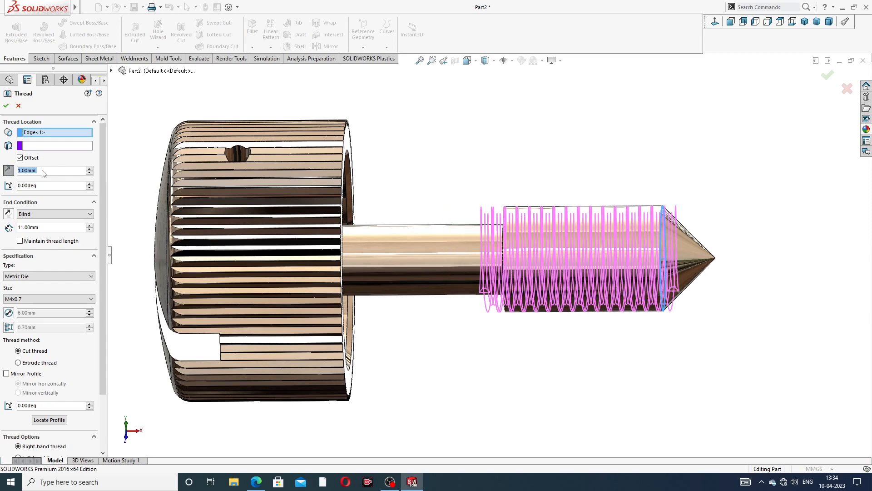
pyautogui.write('2')
pyautogui.press('Return')
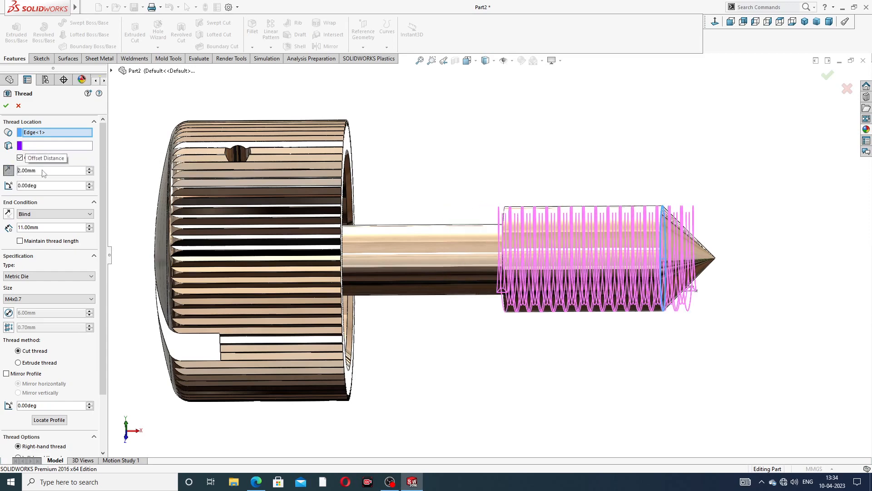
pyautogui.moveTo(486, 211)
pyautogui.mouseDown(button='middle')
pyautogui.moveTo(502, 188)
pyautogui.moveTo(477, 195)
pyautogui.moveTo(494, 207)
pyautogui.mouseUp(button='middle')
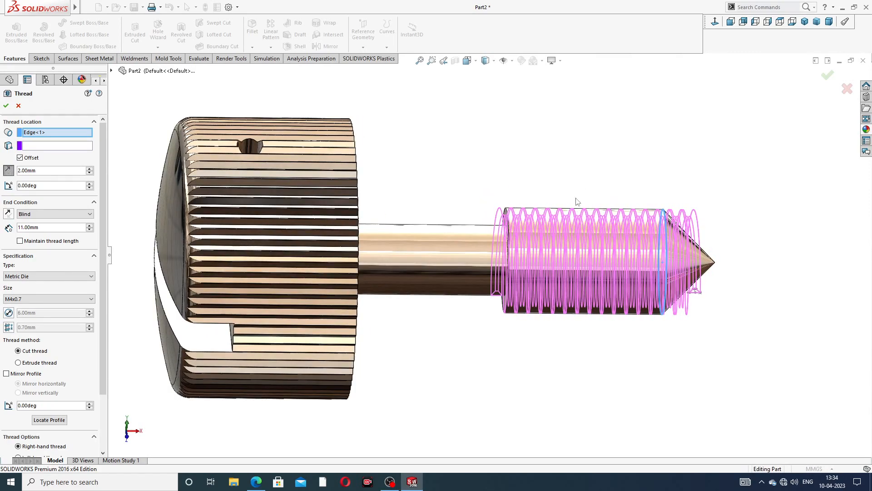
# Check the thread length and offset against the front view and thread notes in the PDF drawing.
pyautogui.click(256, 482)
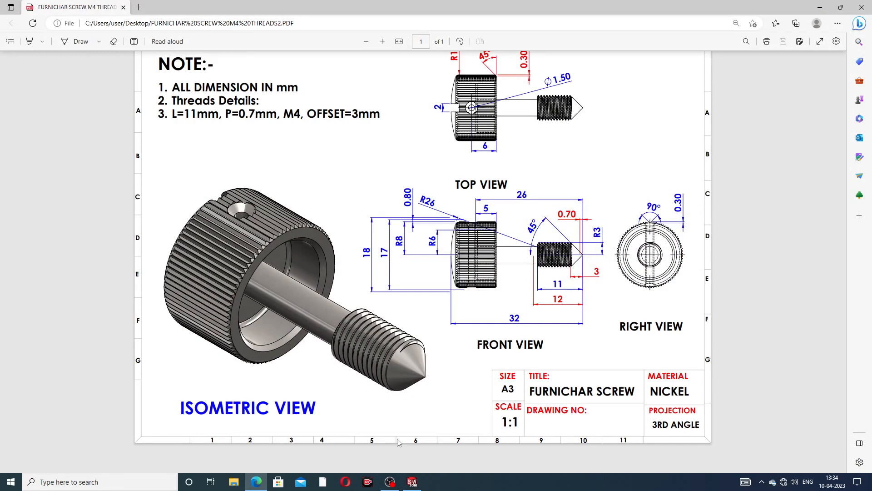
pyautogui.click(256, 482)
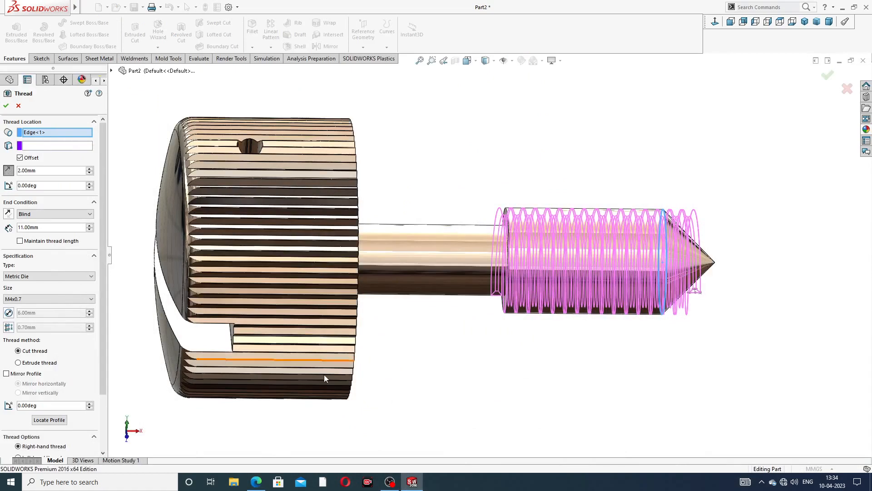
pyautogui.click(256, 481)
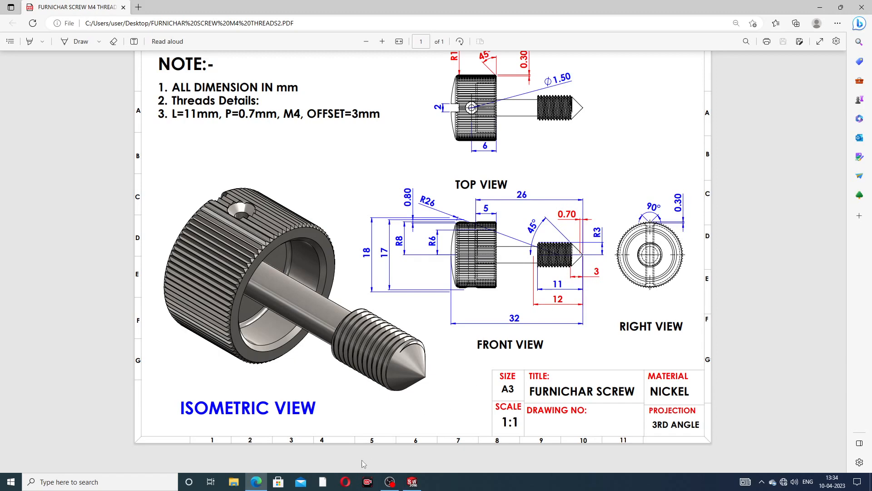
pyautogui.click(256, 481)
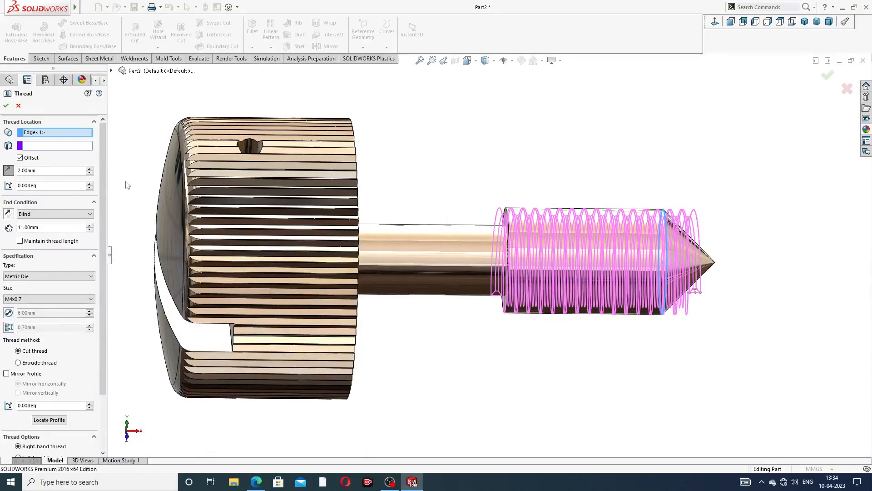
# Try a 1 mm offset for the thread start at the conical tip.
pyautogui.moveTo(50, 170); pyautogui.dragTo(9, 169)
pyautogui.write('1')
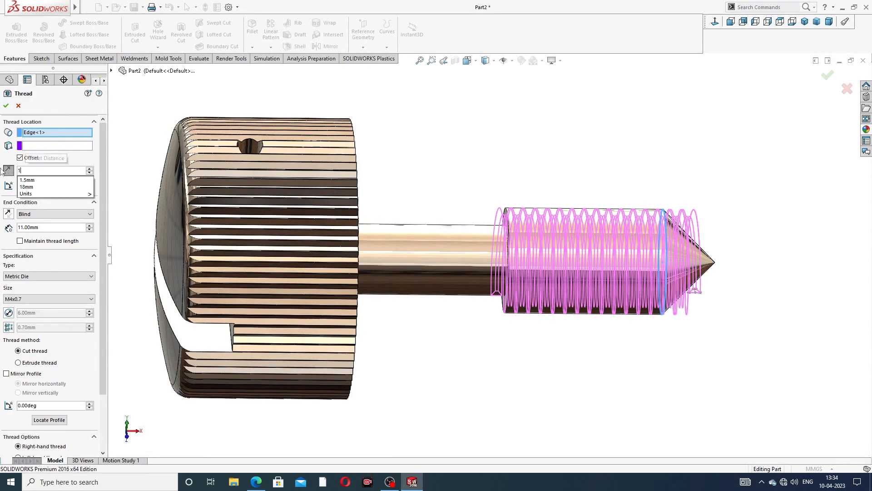
pyautogui.press('Return')
pyautogui.moveTo(637, 236); pyautogui.dragTo(617, 228, button='middle')
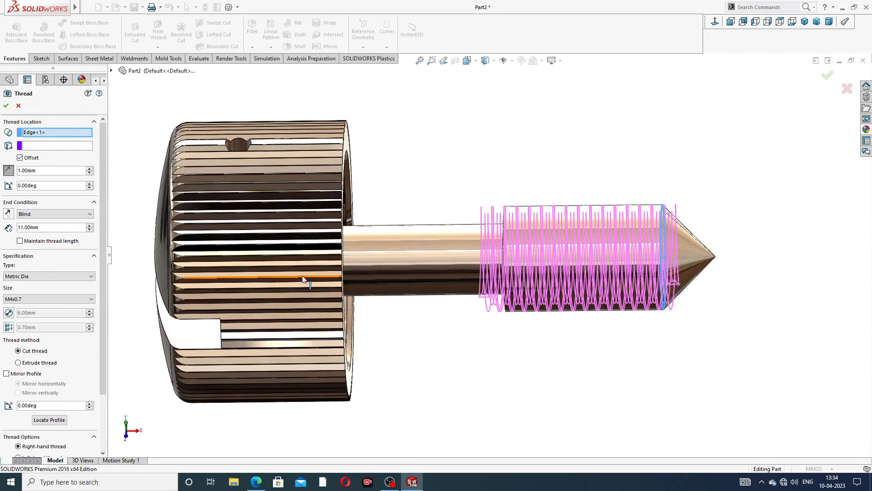
# Set the thread start offset to 3 mm and the blind depth to 14 mm, and finish the M4x0.7 cut thread.
pyautogui.click(46, 227)
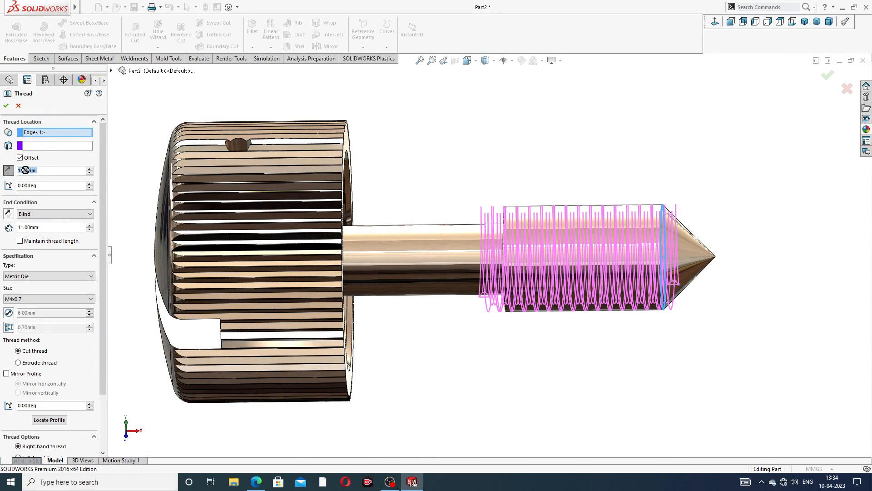
pyautogui.write('3')
pyautogui.press('Return')
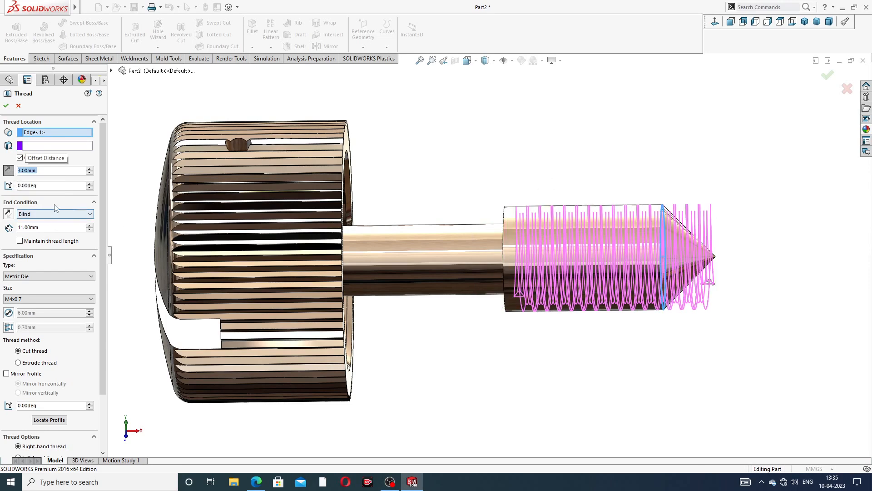
pyautogui.moveTo(42, 225); pyautogui.dragTo(6, 227)
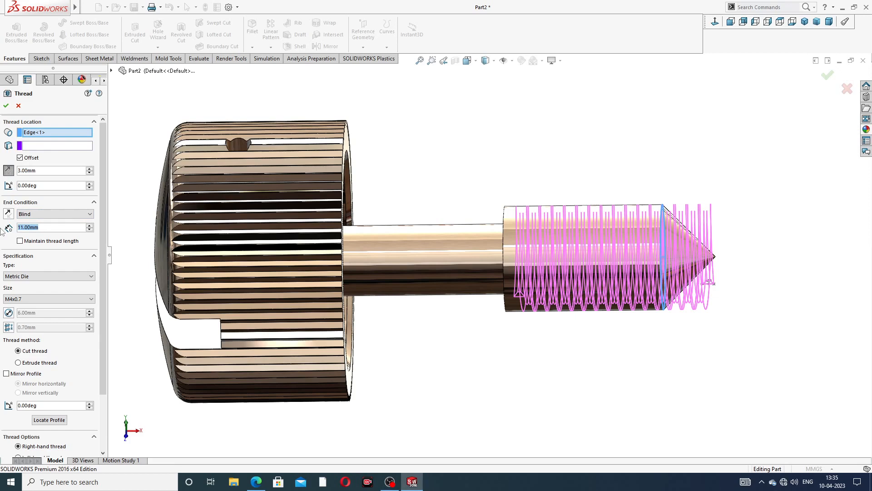
pyautogui.write('14')
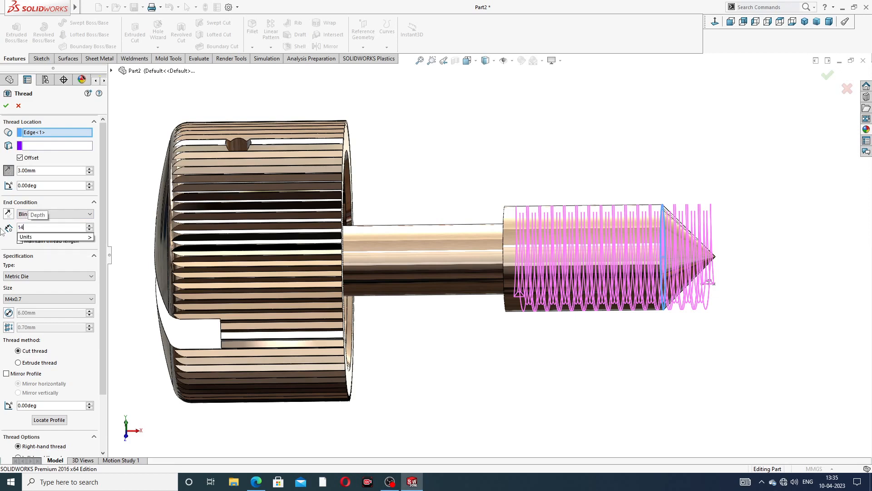
pyautogui.press('Return')
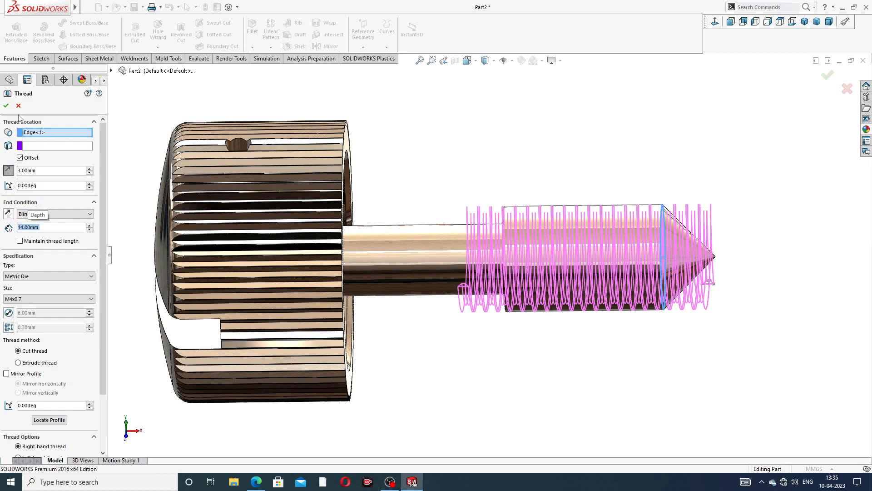
pyautogui.click(6, 107)
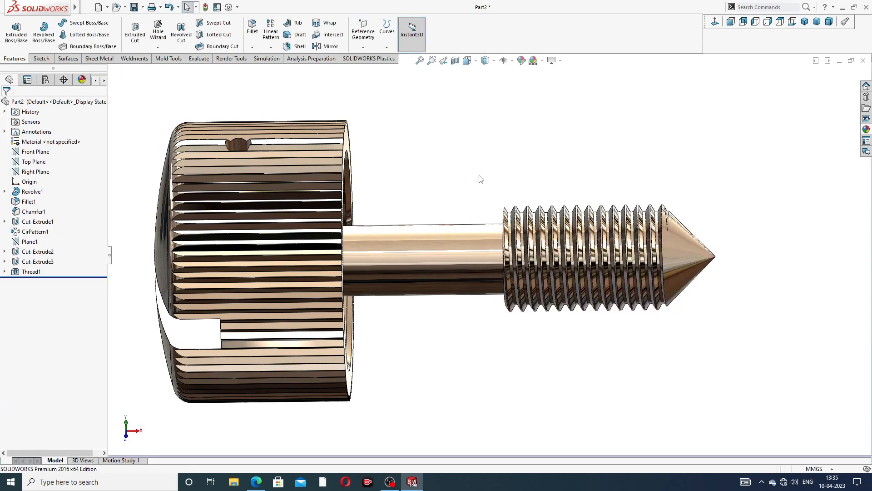
# Compare the finished threaded screw with the PDF drawing and inspect it from several angles.
pyautogui.moveTo(698, 245); pyautogui.dragTo(618, 260, button='middle')
pyautogui.click(255, 481)
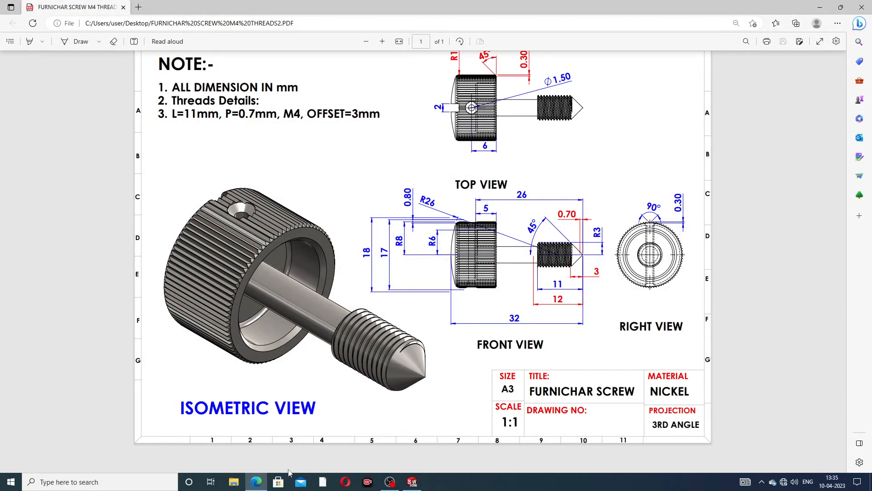
pyautogui.click(412, 482)
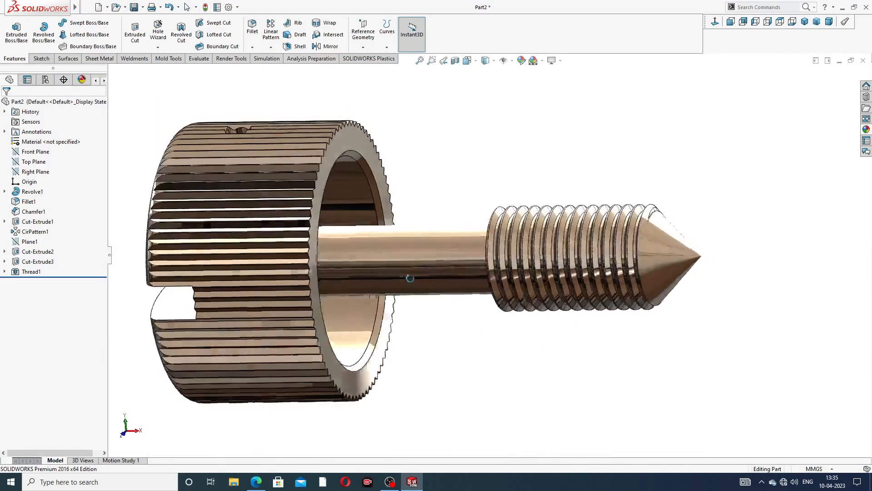
pyautogui.moveTo(410, 278); pyautogui.dragTo(447, 254, button='middle')
pyautogui.scroll(3, 448, 255)
pyautogui.moveTo(503, 292); pyautogui.dragTo(500, 236, button='middle')
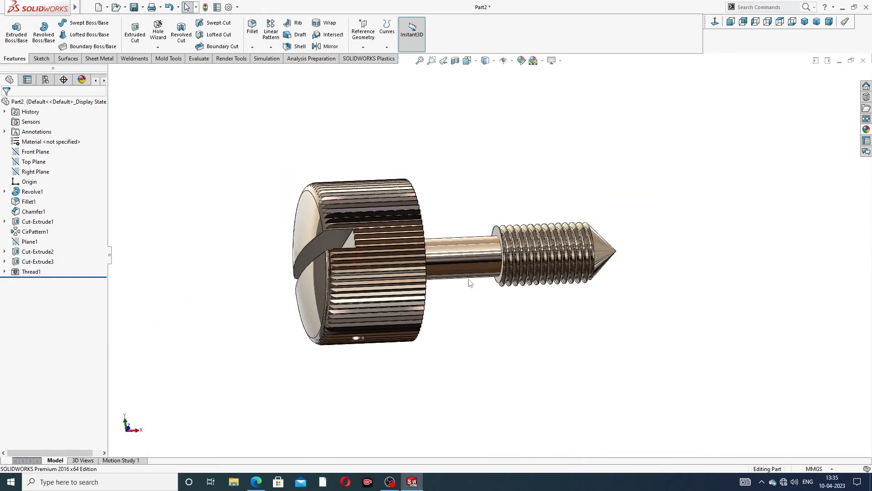
pyautogui.scroll(-3, 469, 279)
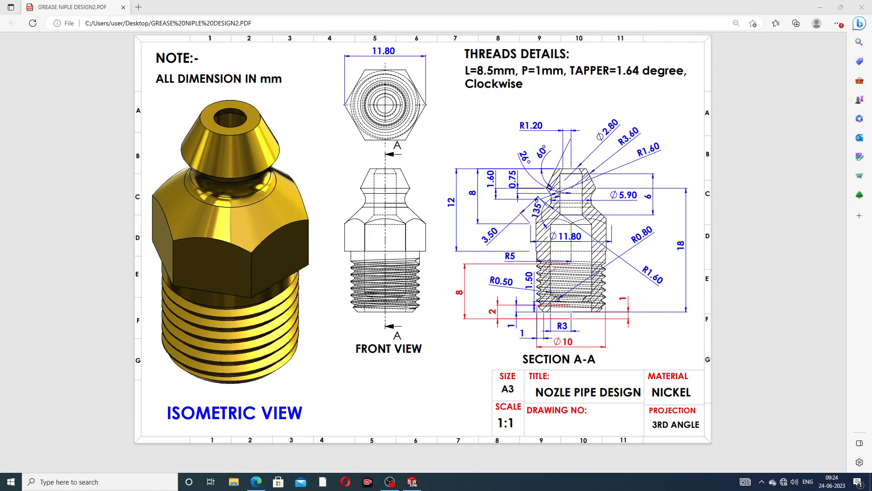
# Switch from the PDF drawing to SOLIDWORKS and examine the finished grease nipple's hex body, thread and bore from several angles.
pyautogui.click(258, 485)
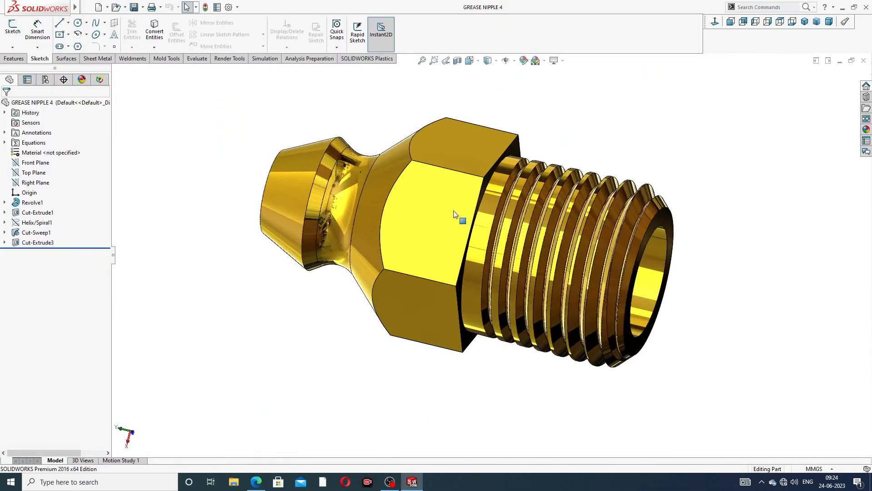
pyautogui.moveTo(475, 227); pyautogui.dragTo(573, 210, button='middle')
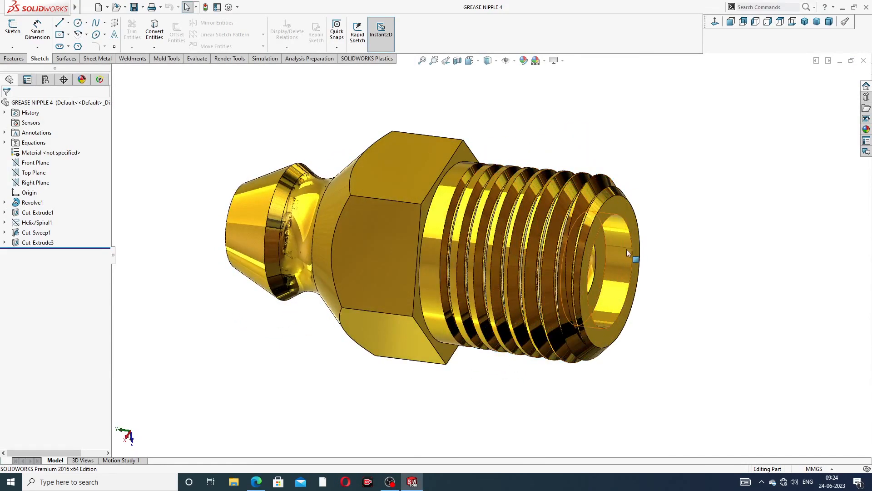
pyautogui.scroll(-2, 620, 247)
pyautogui.scroll(2, 620, 247)
pyautogui.moveTo(615, 245); pyautogui.dragTo(342, 191, button='middle')
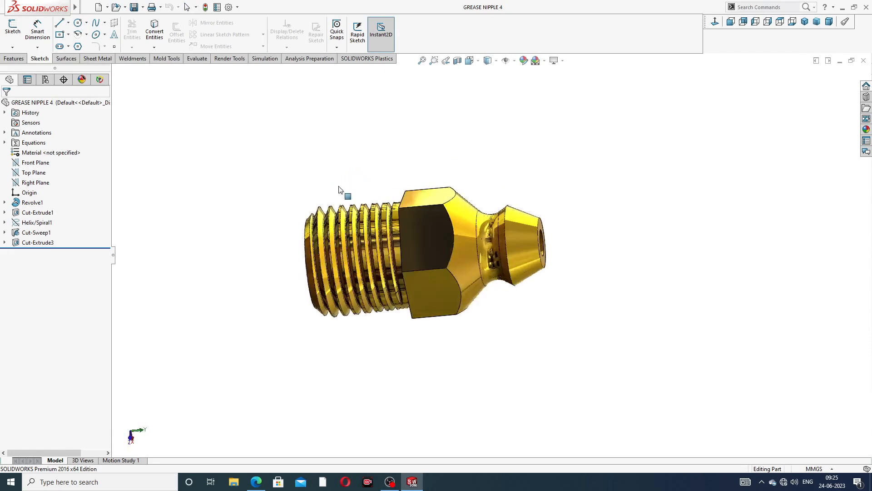
pyautogui.scroll(-2, 437, 236)
pyautogui.moveTo(471, 234); pyautogui.dragTo(512, 160, button='middle')
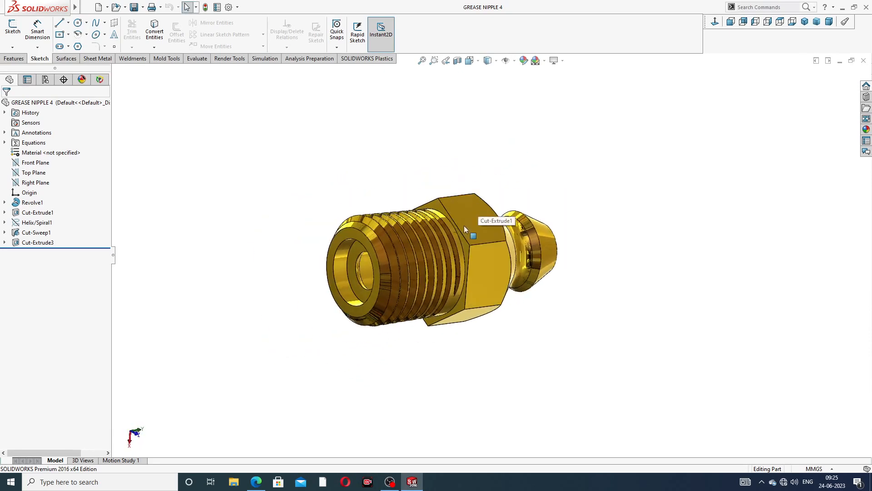
pyautogui.moveTo(464, 225); pyautogui.dragTo(521, 258, button='middle')
pyautogui.scroll(-2, 452, 271)
pyautogui.scroll(-2, 521, 258)
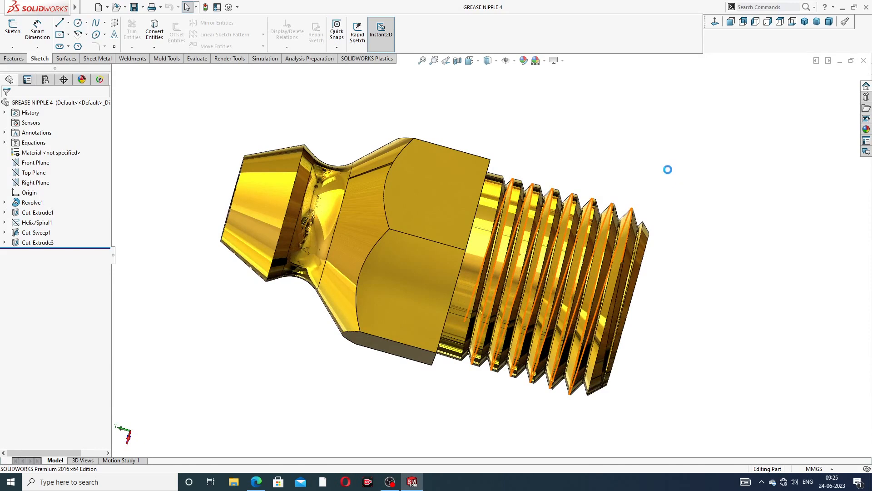
# Close the finished grease nipple model and create a new part with the Plain White scene.
pyautogui.click(863, 61)
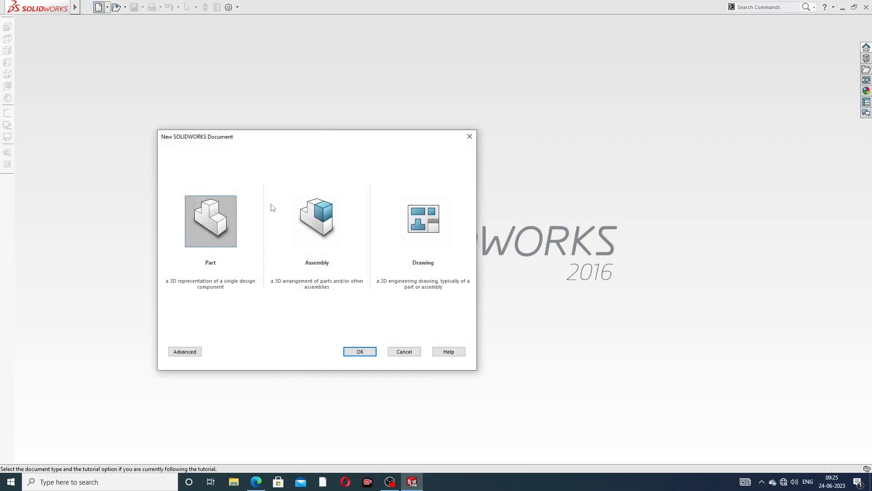
pyautogui.click(373, 355)
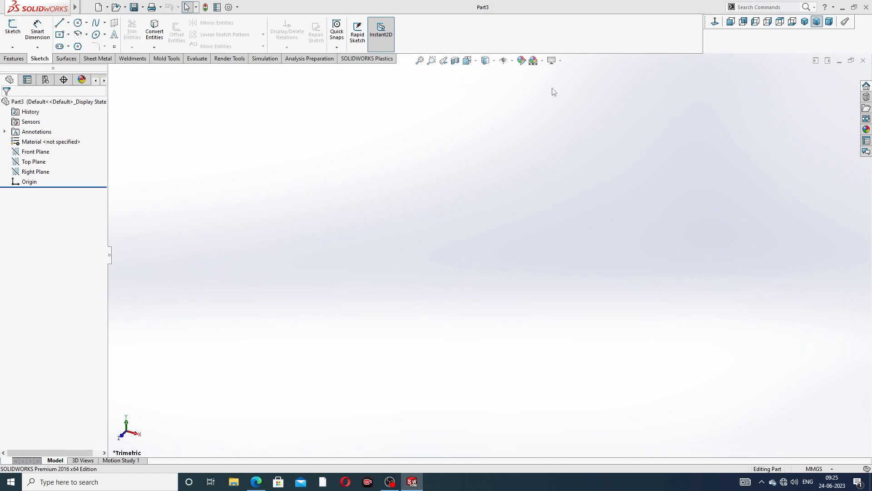
pyautogui.click(542, 61)
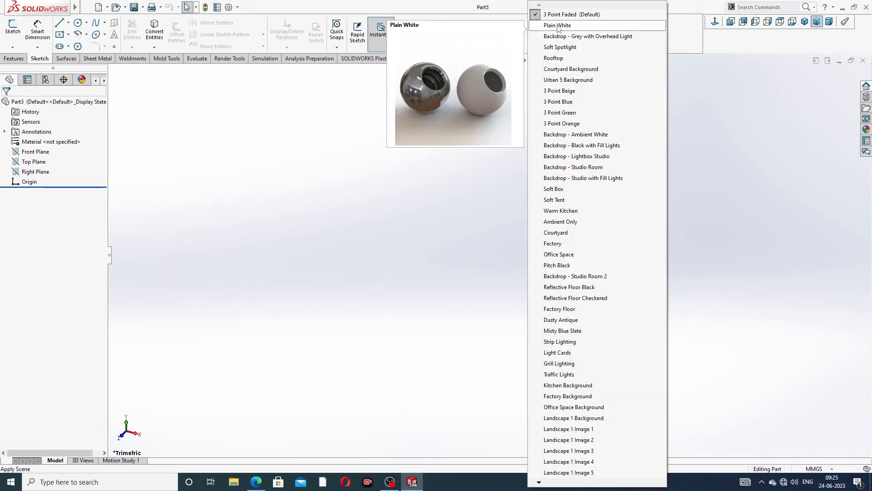
pyautogui.click(558, 26)
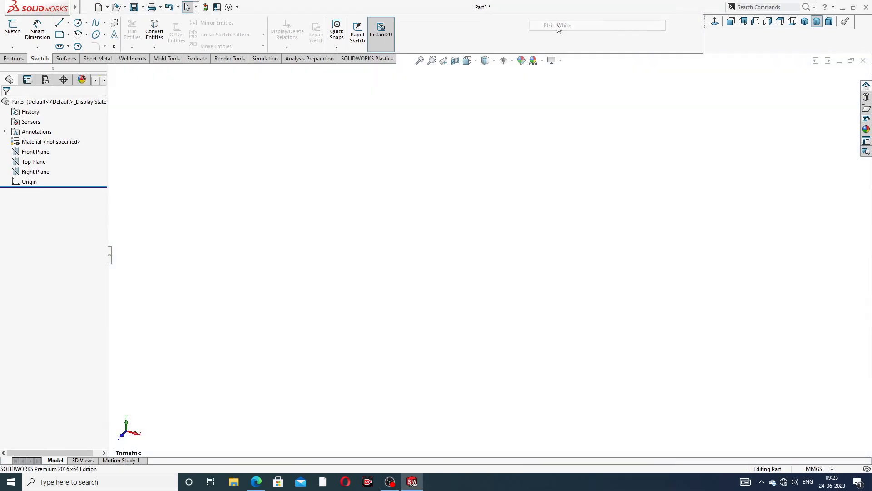
# Raise both the shaded and the wireframe image quality of the new part to the highest resolution.
pyautogui.click(228, 7)
pyautogui.click(320, 87)
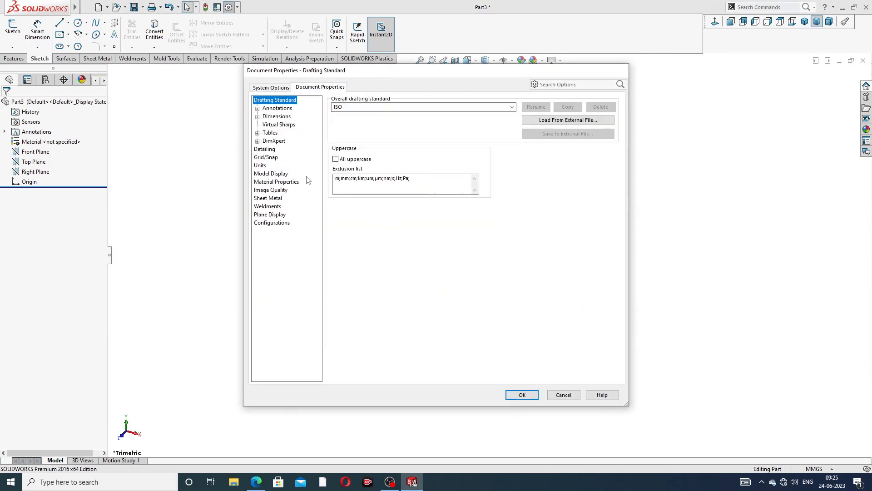
pyautogui.click(274, 193)
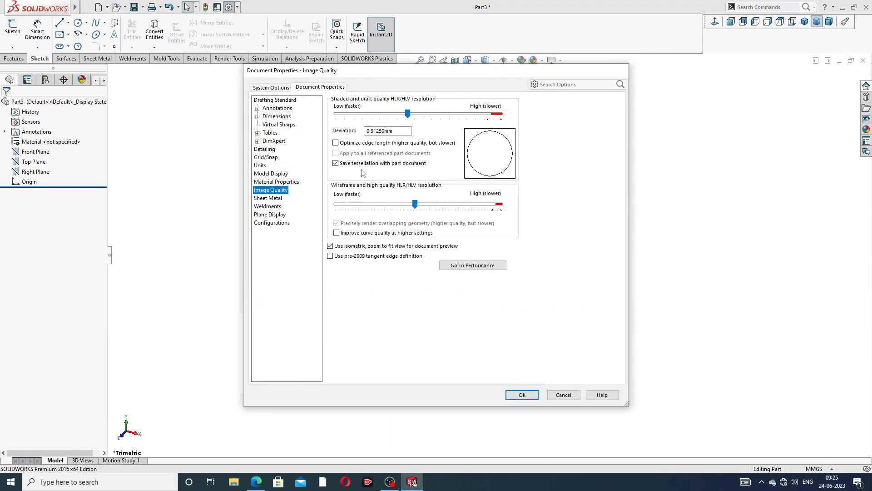
pyautogui.moveTo(408, 113); pyautogui.dragTo(502, 115)
pyautogui.moveTo(417, 205); pyautogui.dragTo(500, 205)
pyautogui.click(522, 394)
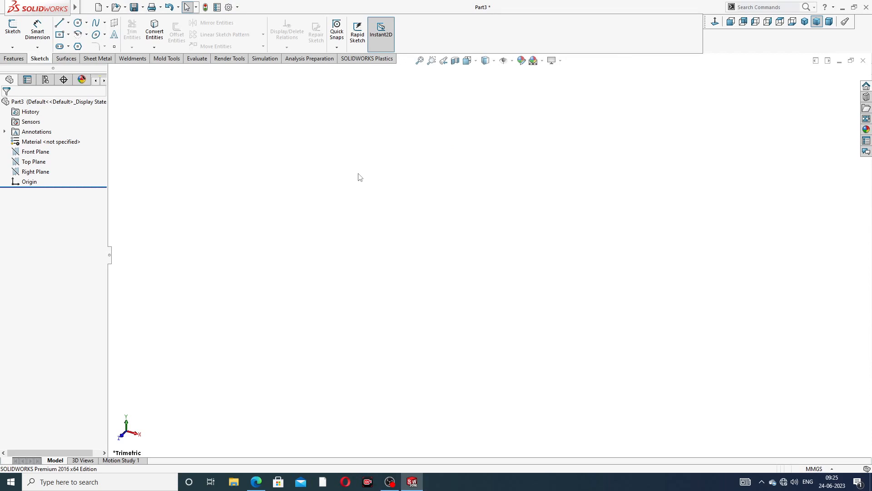
# Check the section A-A dimensions of the nozzle pipe in the PDF drawing.
pyautogui.click(257, 483)
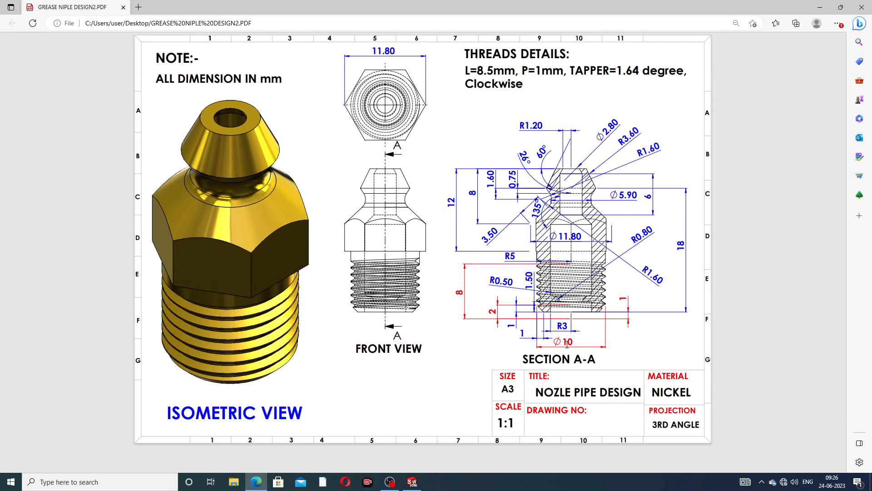
pyautogui.click(256, 483)
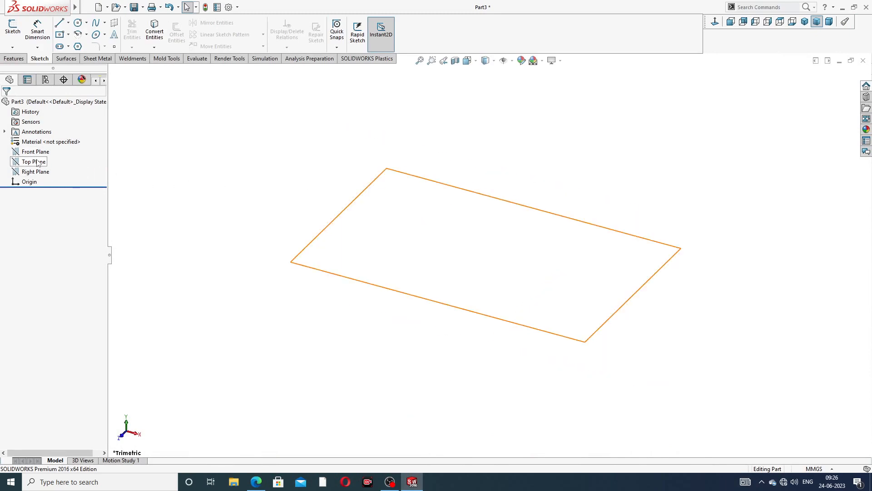
# Start a sketch on the Right Plane and draw a vertical centerline up from the origin, stretching its upper end.
pyautogui.click(41, 171)
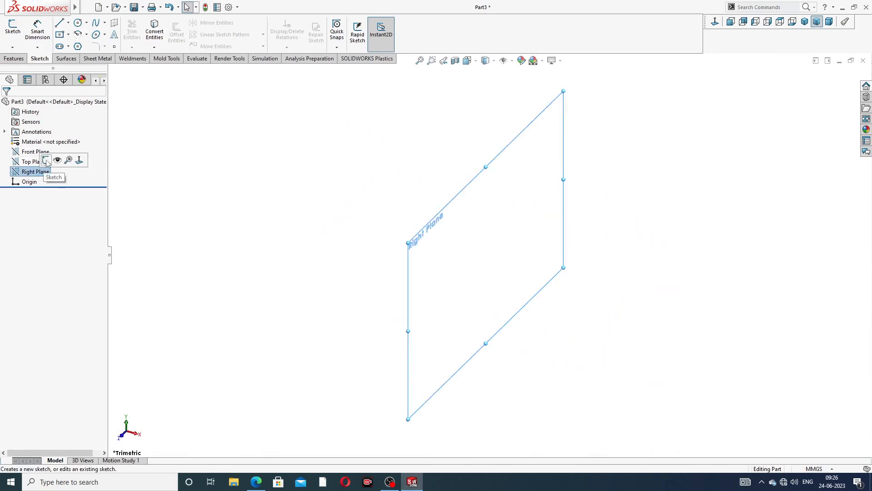
pyautogui.click(46, 160)
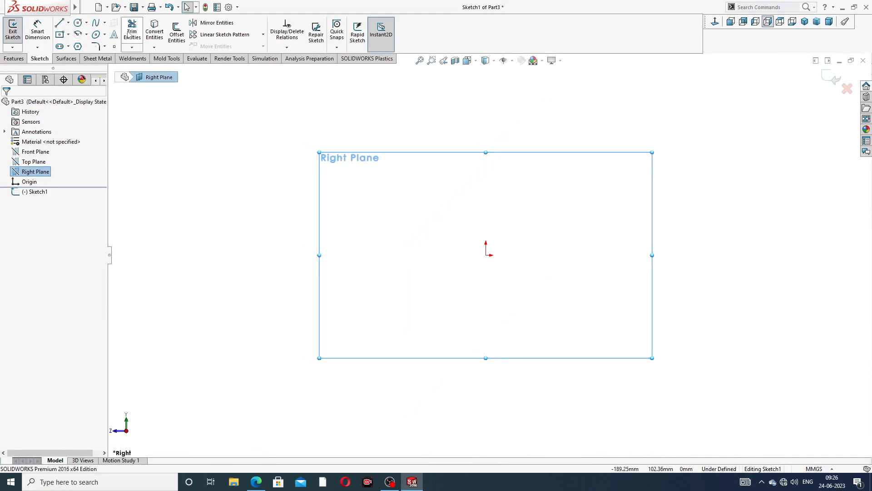
pyautogui.click(68, 22)
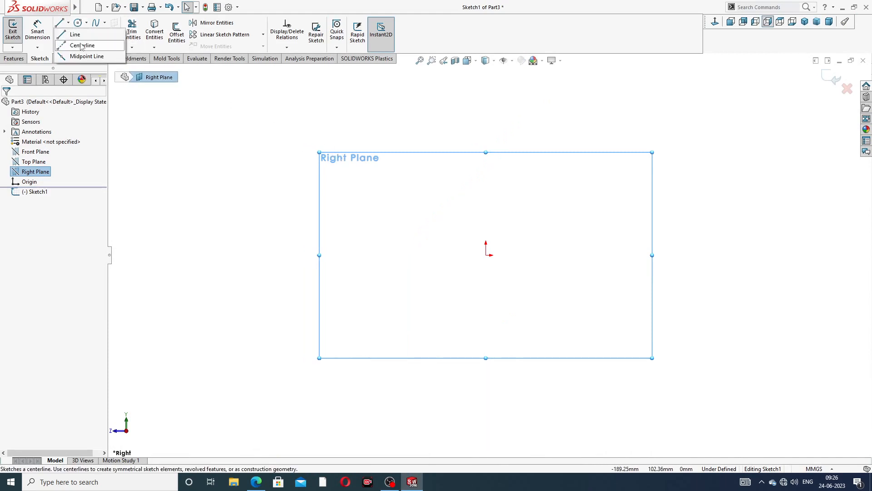
pyautogui.click(81, 45)
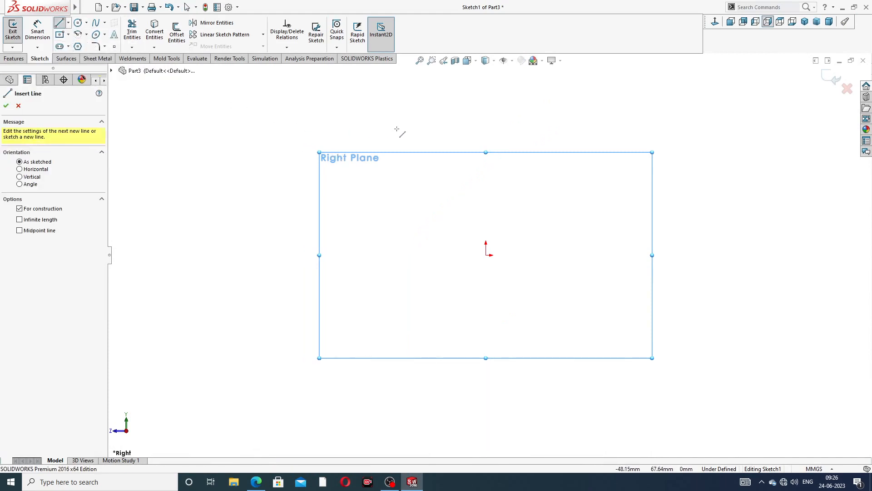
pyautogui.click(486, 97)
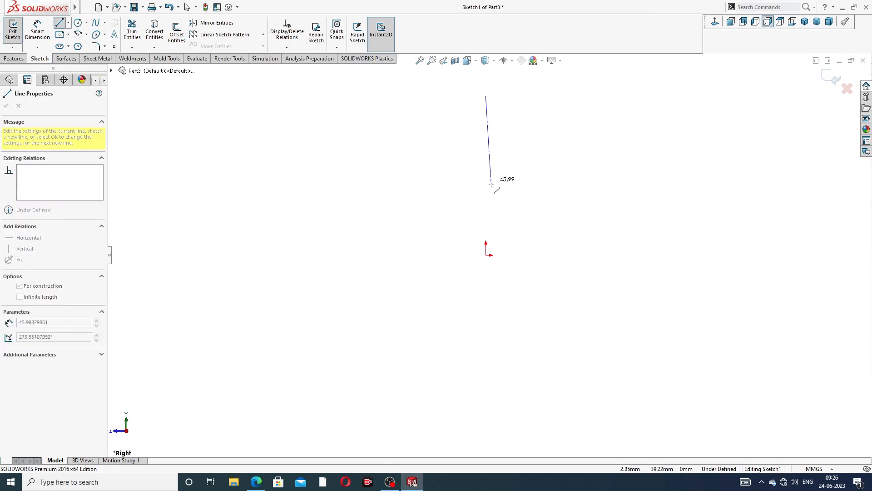
pyautogui.click(486, 255)
pyautogui.rightClick(555, 115)
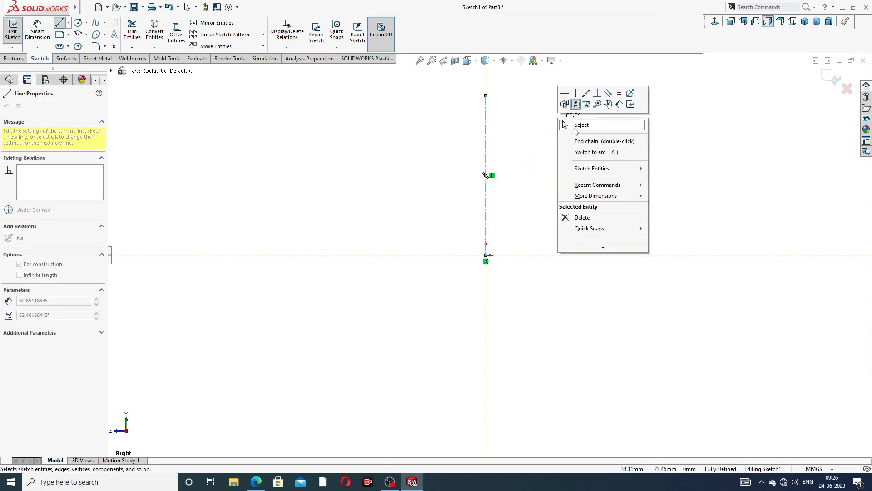
pyautogui.click(567, 122)
pyautogui.scroll(3, 516, 179)
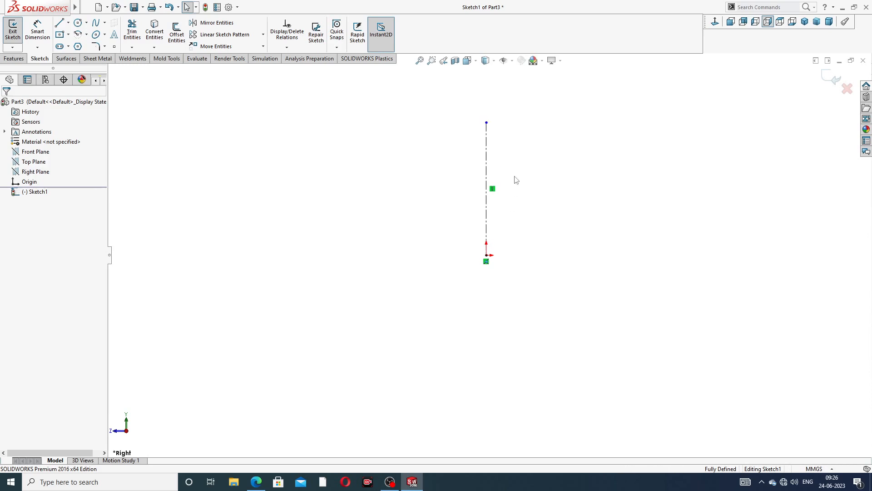
pyautogui.moveTo(487, 163); pyautogui.dragTo(487, 112)
pyautogui.click(311, 132)
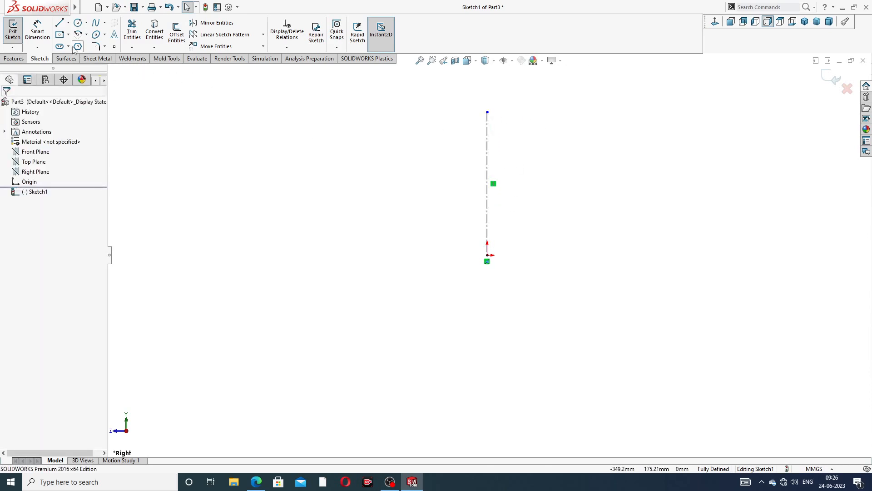
# Draw a horizontal centerline about 92 mm long crossing the vertical centerline near its upper end.
pyautogui.click(87, 22)
pyautogui.click(68, 23)
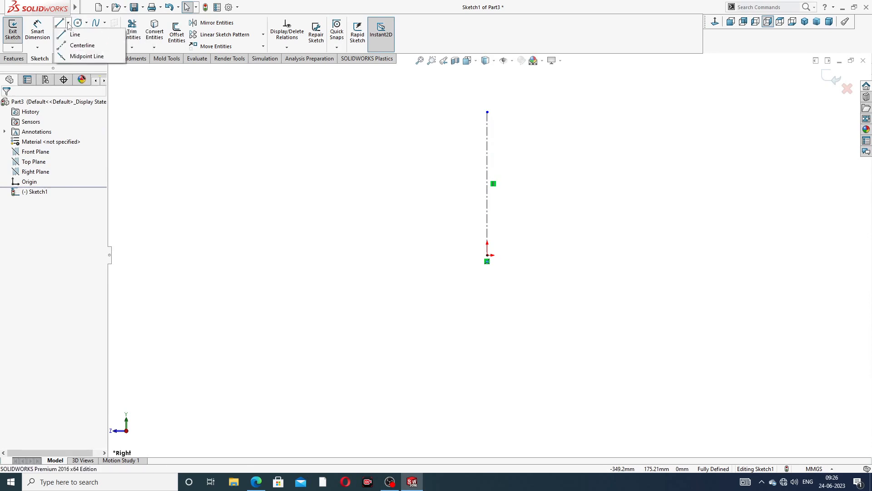
pyautogui.click(93, 45)
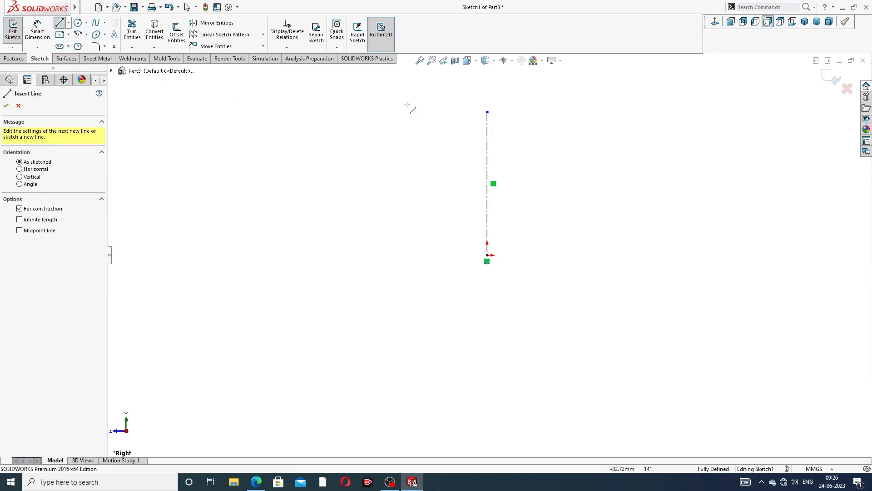
pyautogui.click(439, 142)
pyautogui.click(538, 142)
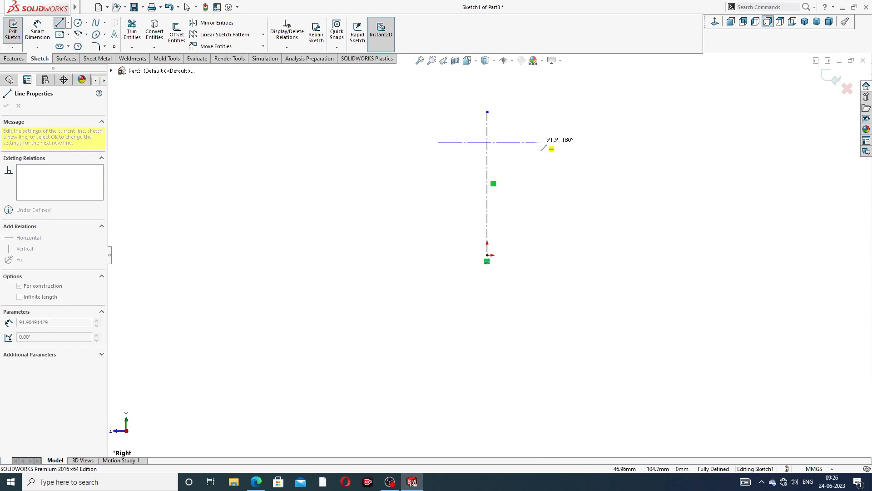
pyautogui.rightClick(578, 136)
pyautogui.click(583, 133)
# Extend the vertical centerline's upper endpoint to about 158 mm above the origin.
pyautogui.scroll(-3, 538, 145)
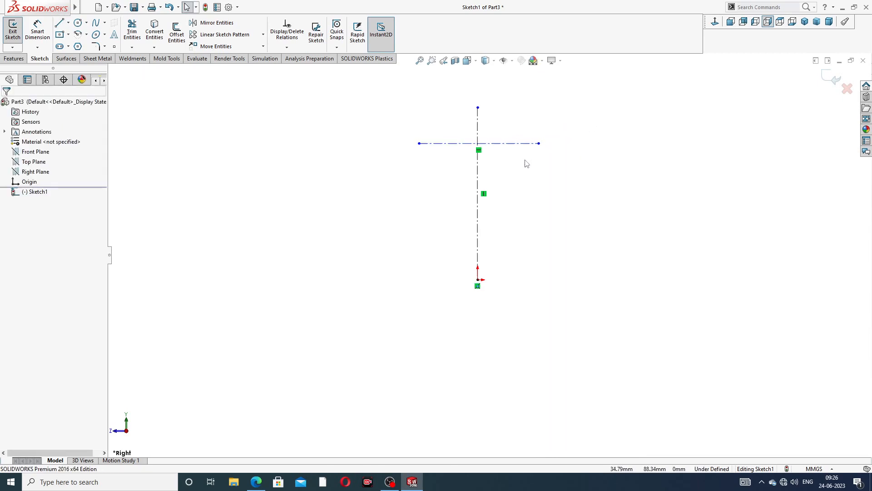
pyautogui.scroll(1, 456, 99)
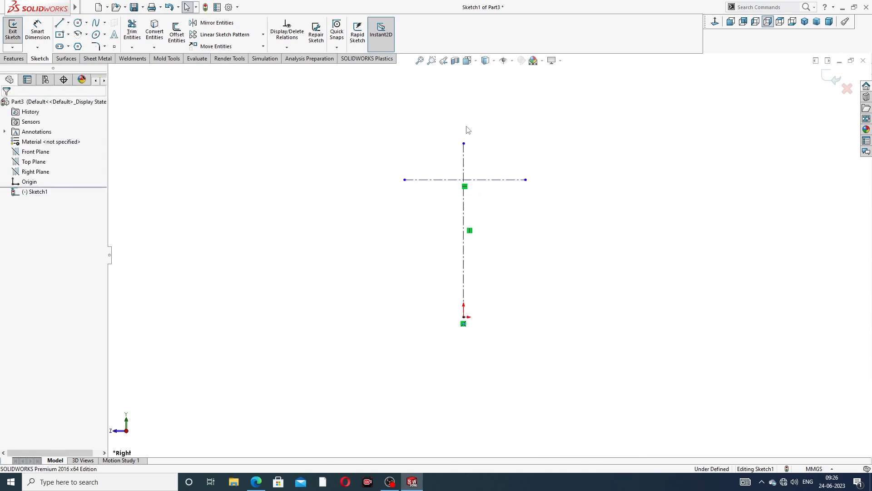
pyautogui.click(463, 109)
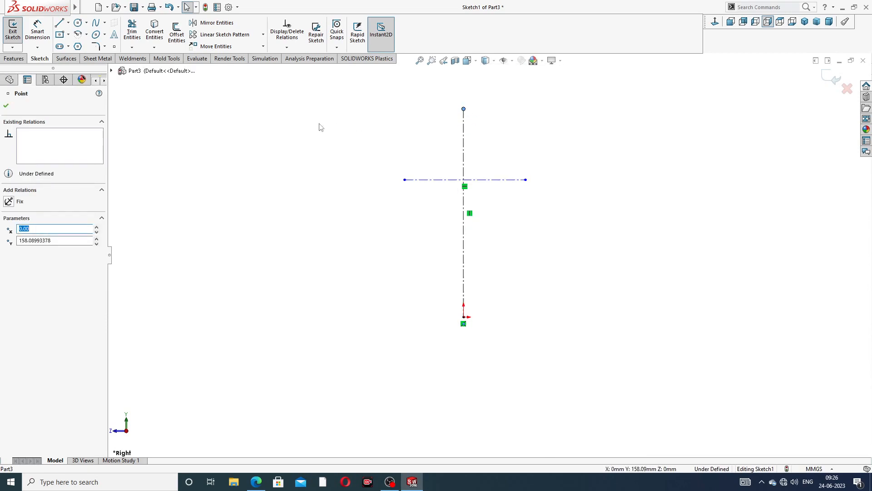
pyautogui.click(214, 117)
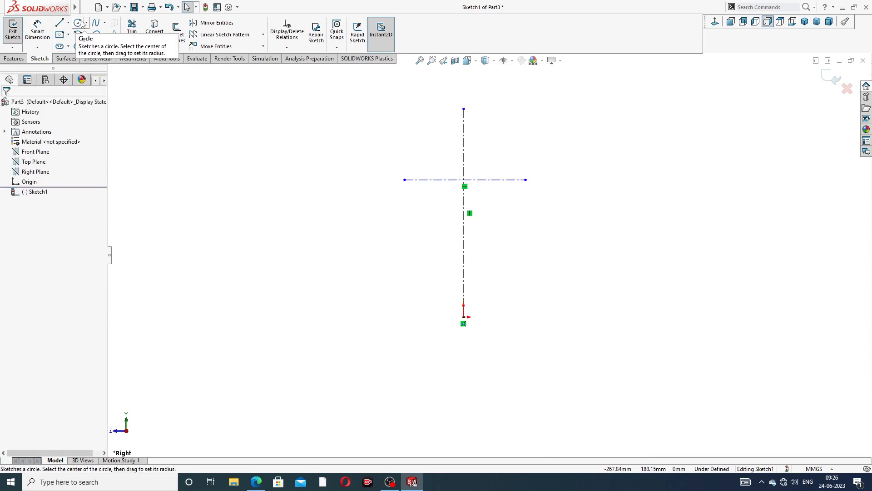
# Draw an upper 180° centerpoint arc of about 45 mm radius, centred where the two centerlines cross.
pyautogui.click(87, 34)
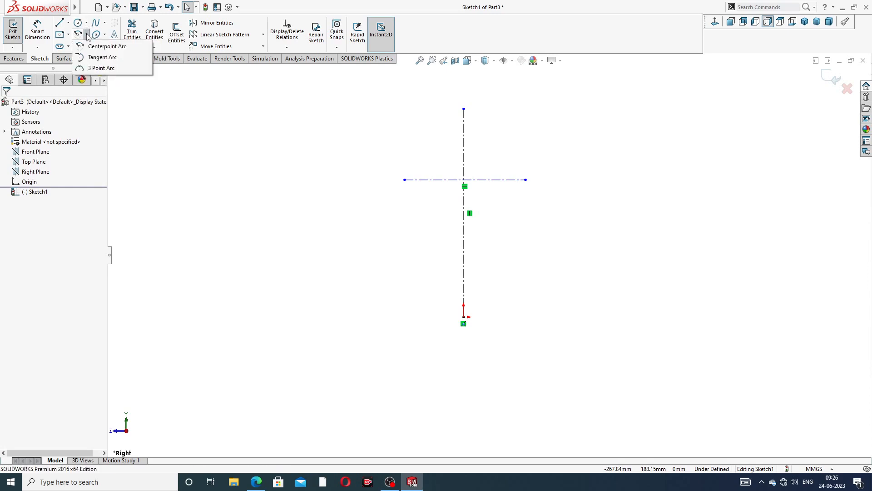
pyautogui.click(107, 47)
pyautogui.scroll(-3, 447, 148)
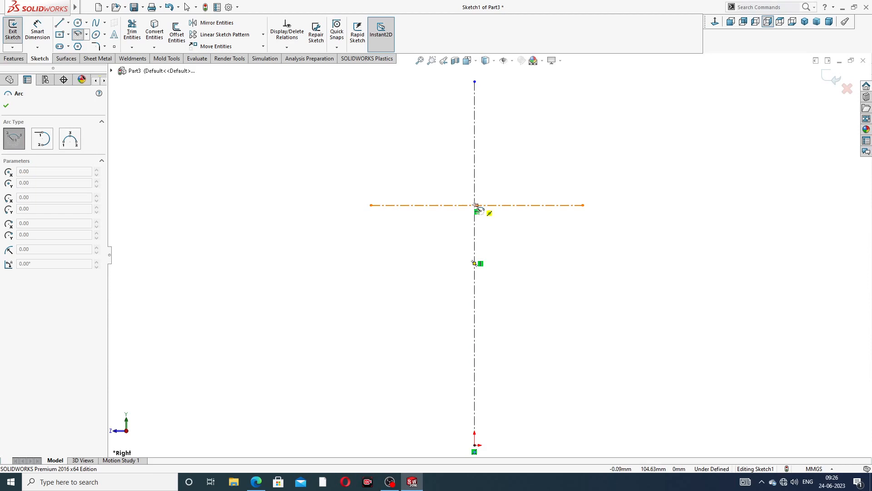
pyautogui.scroll(-3, 476, 206)
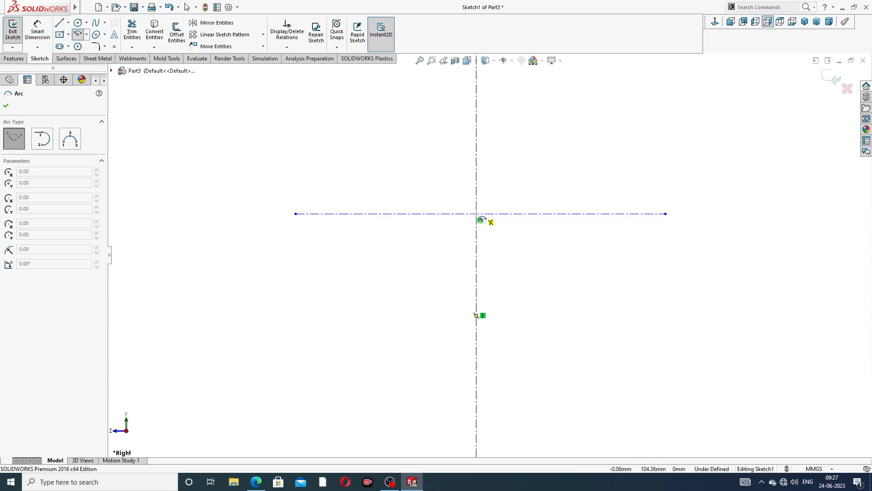
pyautogui.click(476, 213)
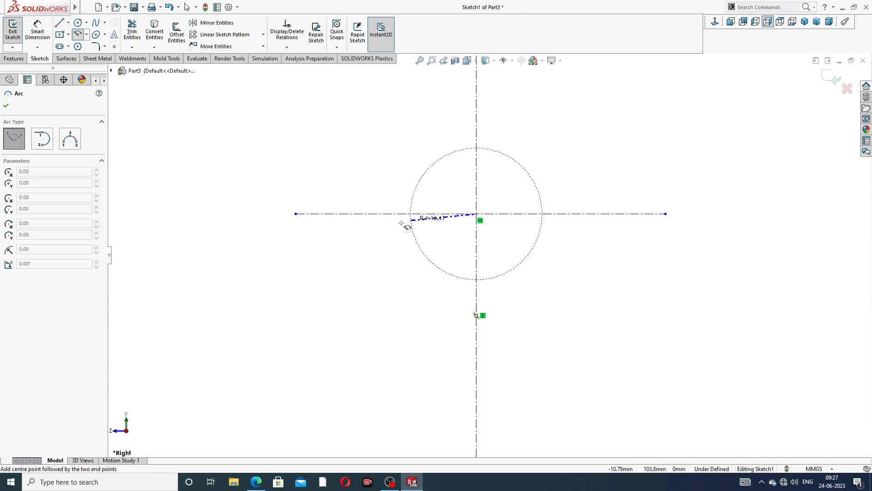
pyautogui.click(295, 214)
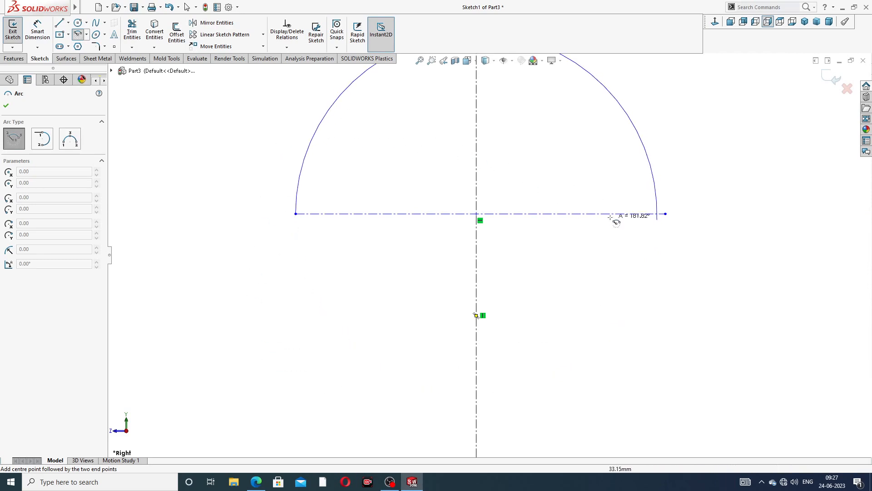
pyautogui.click(671, 217)
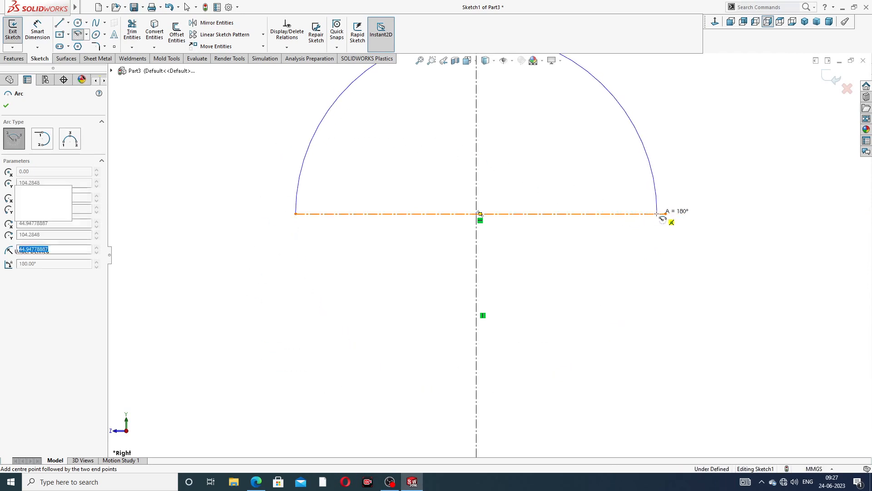
pyautogui.rightClick(688, 176)
pyautogui.click(710, 181)
# Join the overhanging end of the horizontal centerline to the nearby endpoint of the arc.
pyautogui.scroll(-3, 656, 218)
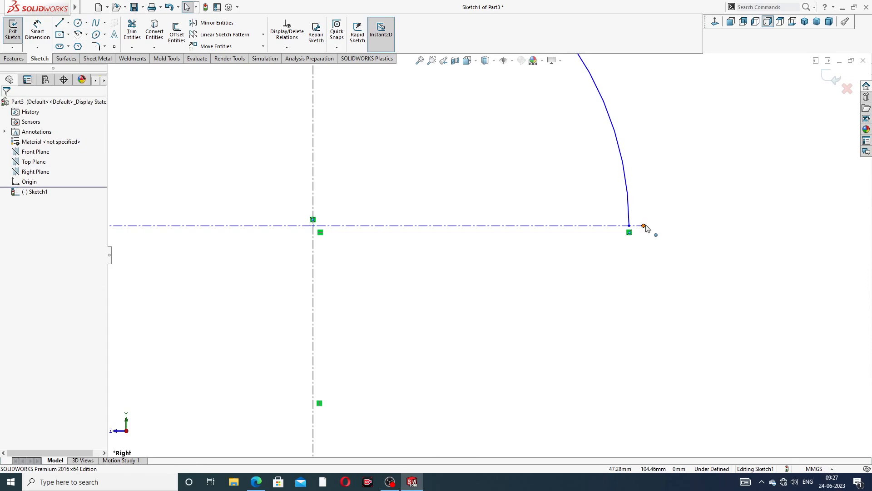
pyautogui.click(644, 226)
pyautogui.click(668, 200)
# Convert the semicircular arc to construction geometry.
pyautogui.scroll(3, 606, 145)
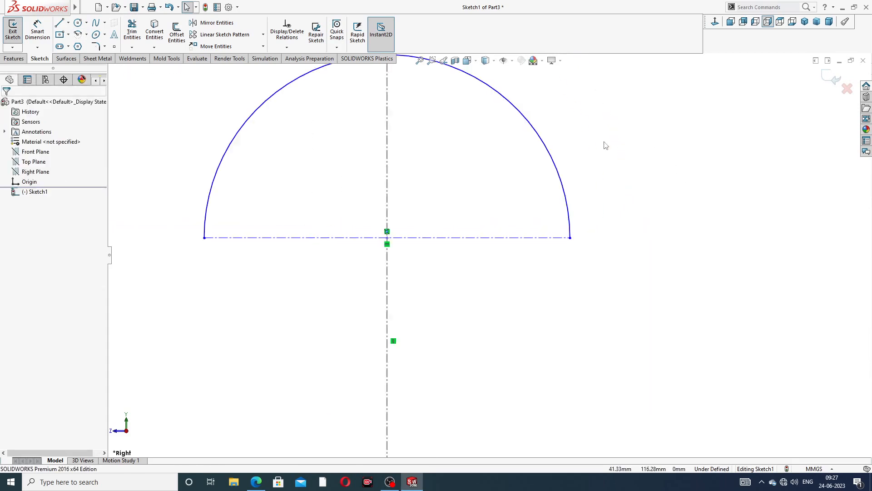
pyautogui.scroll(1, 599, 143)
pyautogui.click(518, 141)
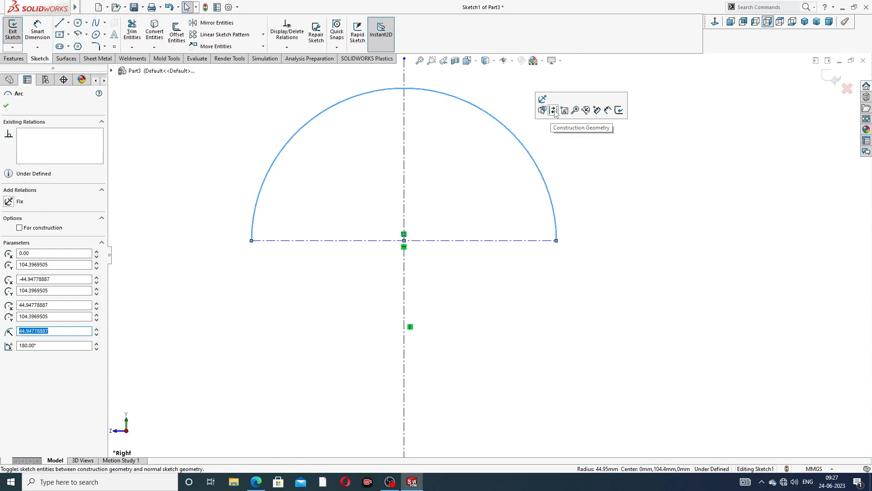
pyautogui.click(554, 111)
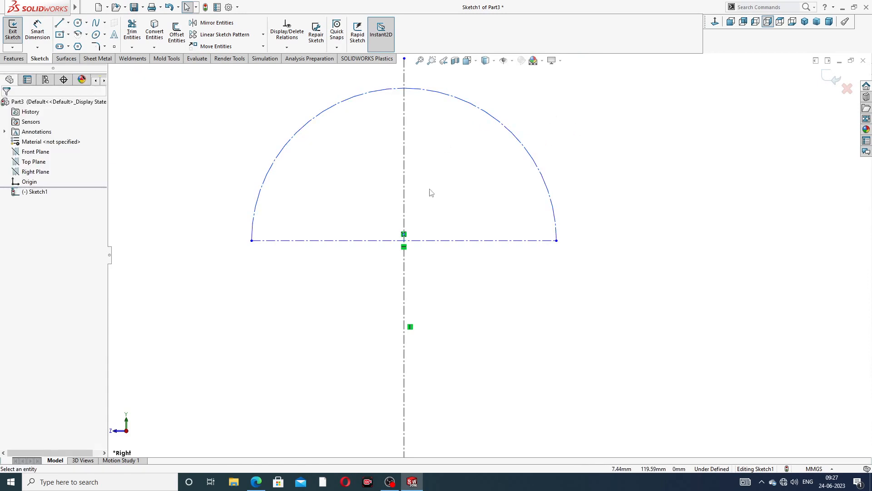
# Dimension the horizontal centerline's height above the origin as 18 mm.
pyautogui.press('z')
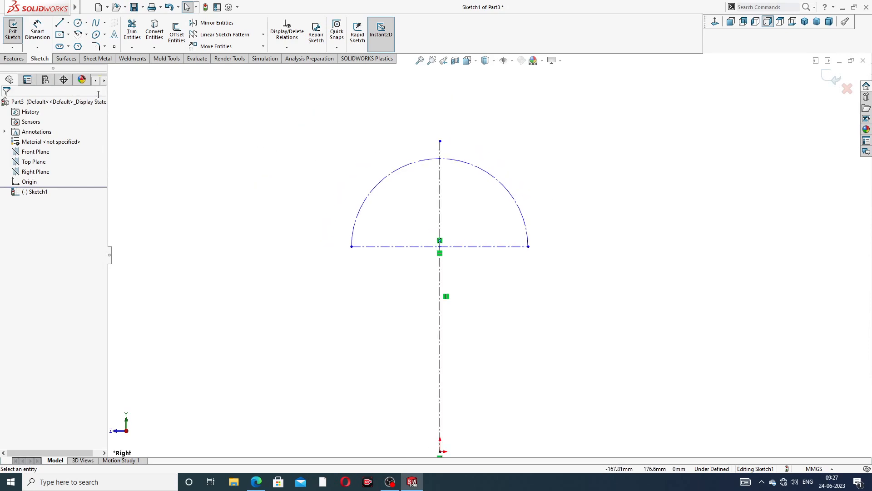
pyautogui.press('z')
pyautogui.scroll(-4, 471, 395)
pyautogui.scroll(2, 550, 179)
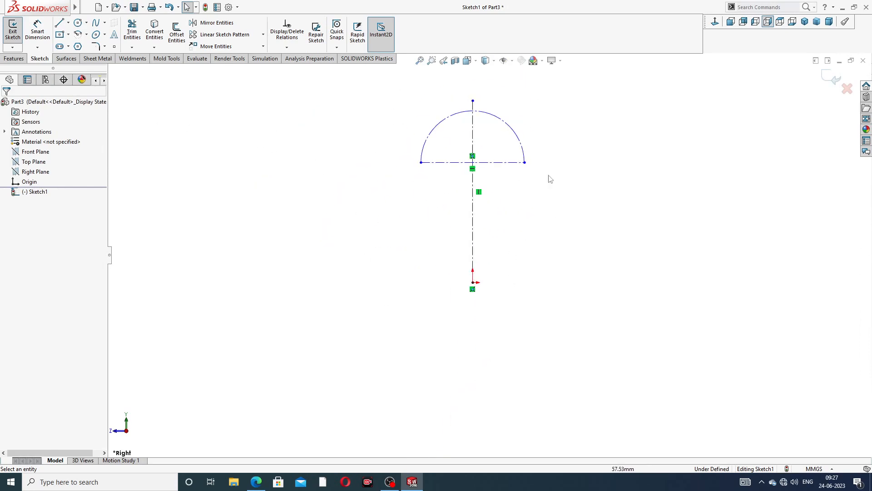
pyautogui.click(38, 30)
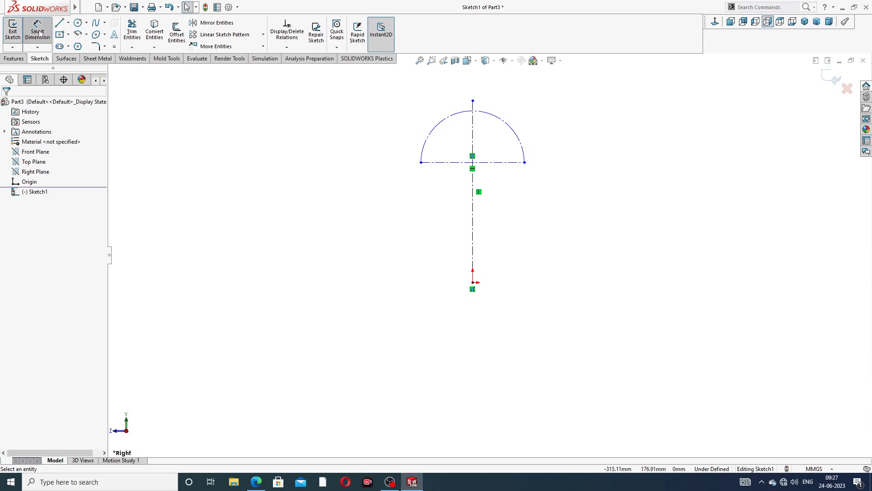
pyautogui.click(503, 163)
pyautogui.click(474, 282)
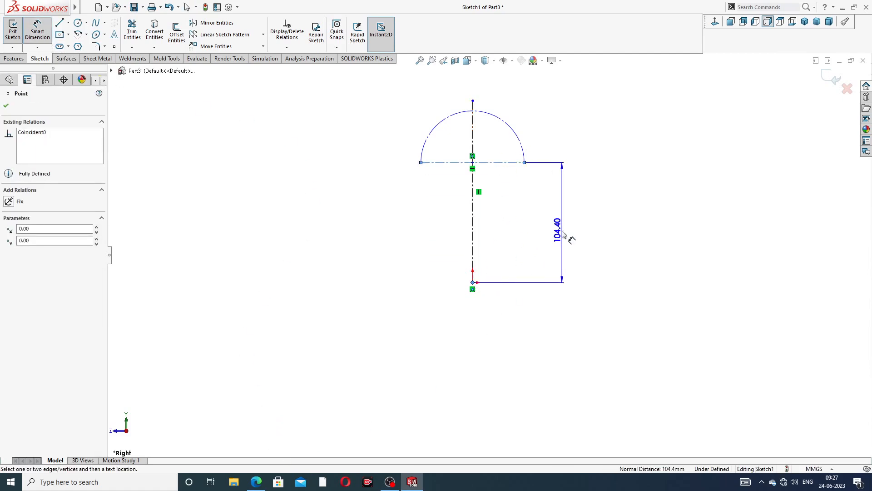
pyautogui.click(562, 233)
pyautogui.write('1')
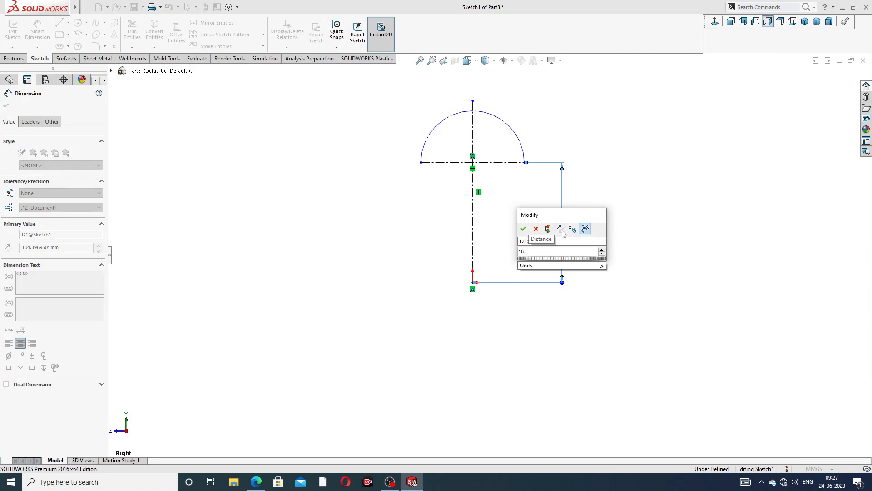
pyautogui.write('8')
pyautogui.press('Return')
pyautogui.click(614, 178)
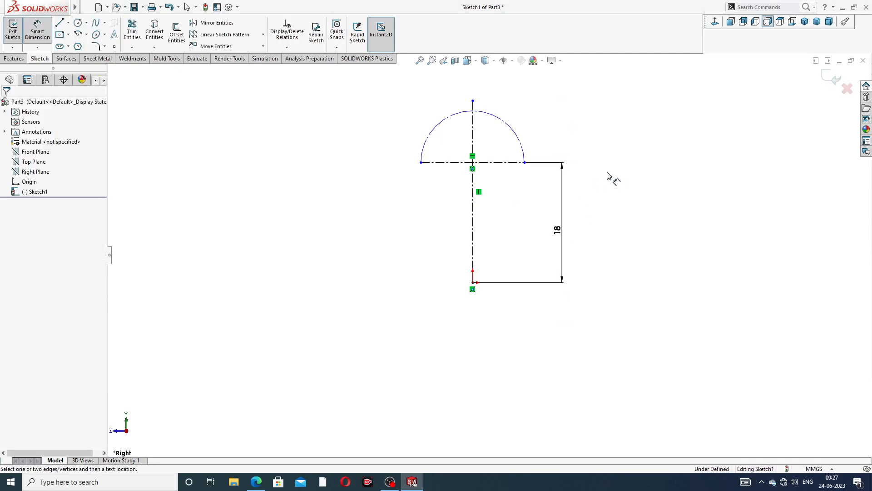
# Dimension the semicircular construction arc's radius as 3.6 mm, checking the value against the PDF drawing.
pyautogui.click(513, 127)
pyautogui.click(552, 121)
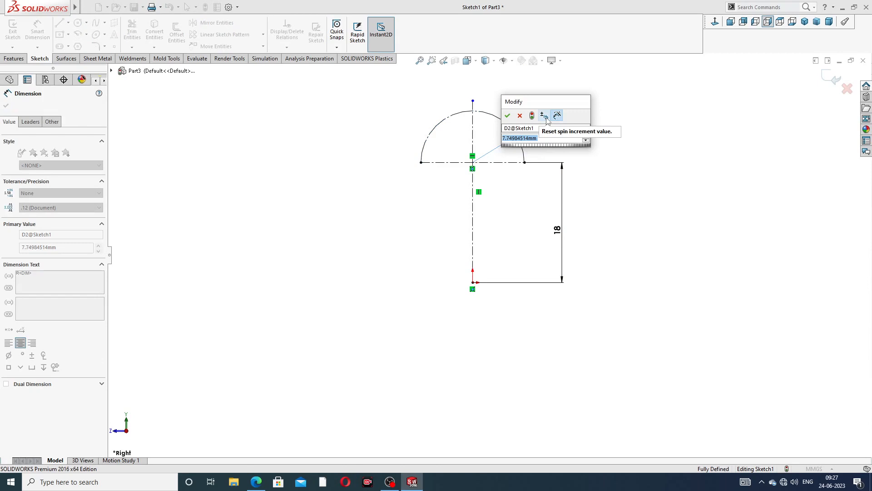
pyautogui.click(257, 481)
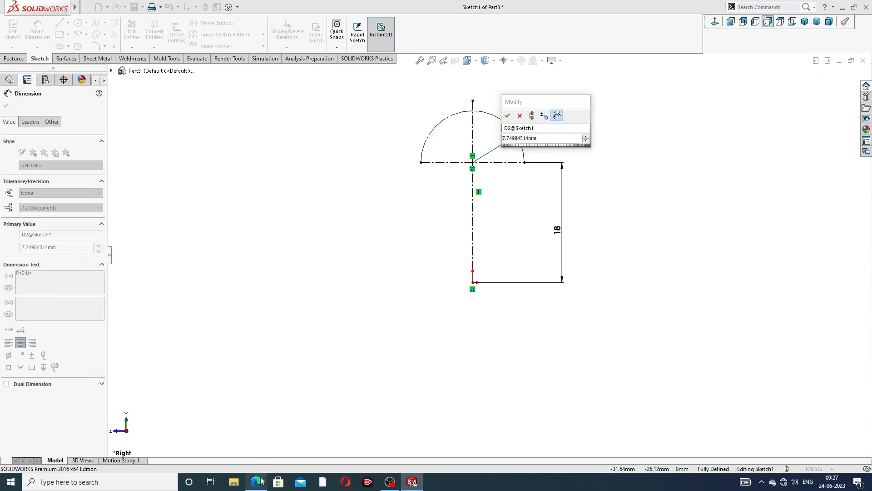
pyautogui.click(376, 396)
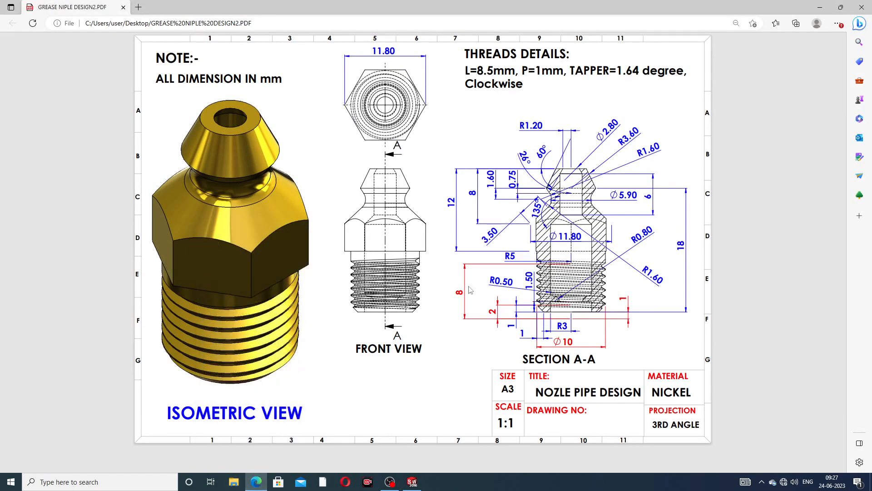
pyautogui.click(262, 477)
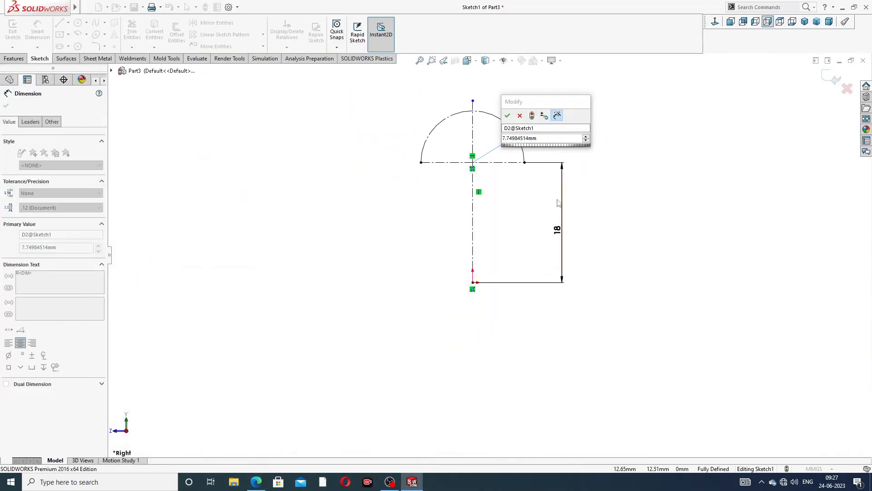
pyautogui.moveTo(549, 141); pyautogui.dragTo(496, 146)
pyautogui.write('3.6')
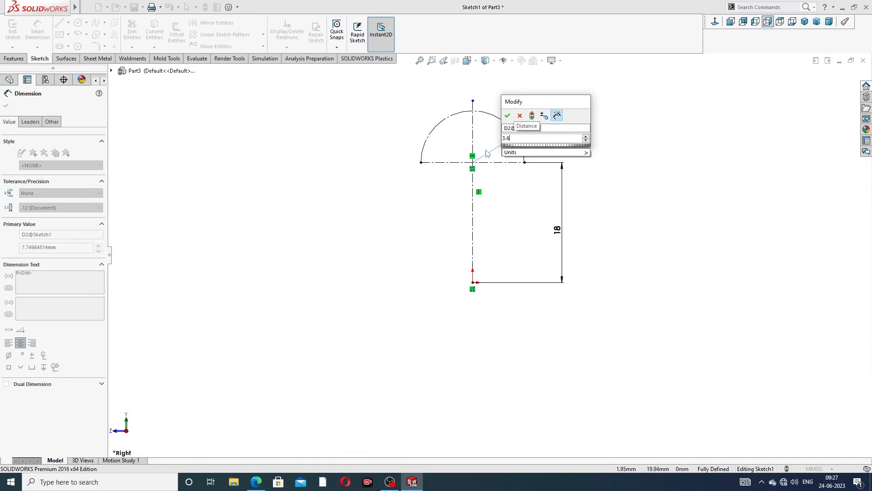
pyautogui.press('Return')
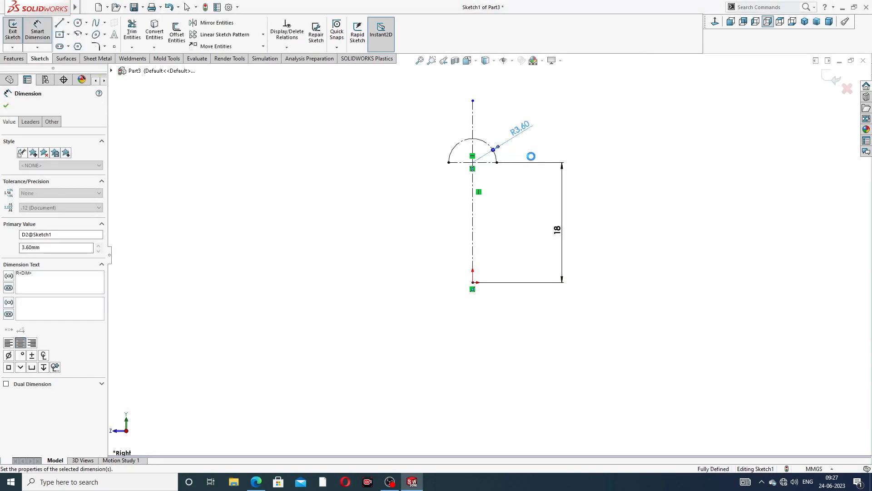
pyautogui.click(609, 147)
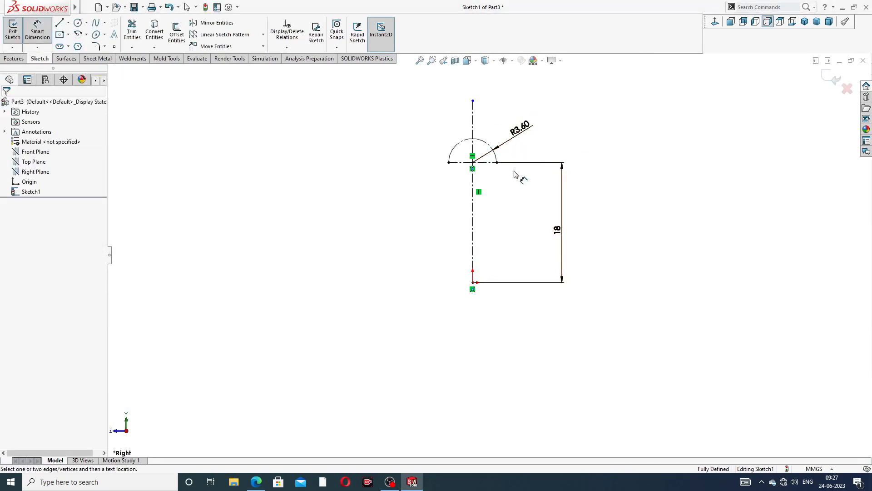
# Draw a circle of about 0.84 mm radius inside the arc, centred on the vertical centerline about 20.3 mm above the origin.
pyautogui.moveTo(256, 482)
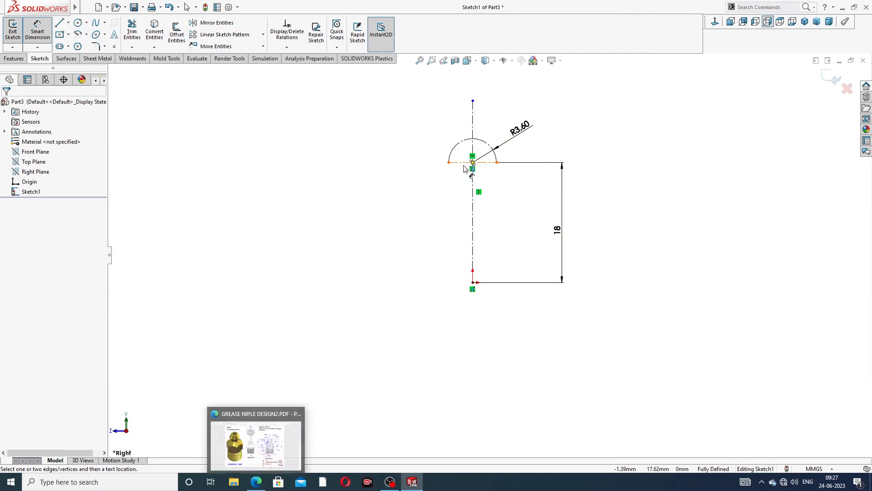
pyautogui.scroll(-5, 461, 163)
pyautogui.rightClick(263, 152)
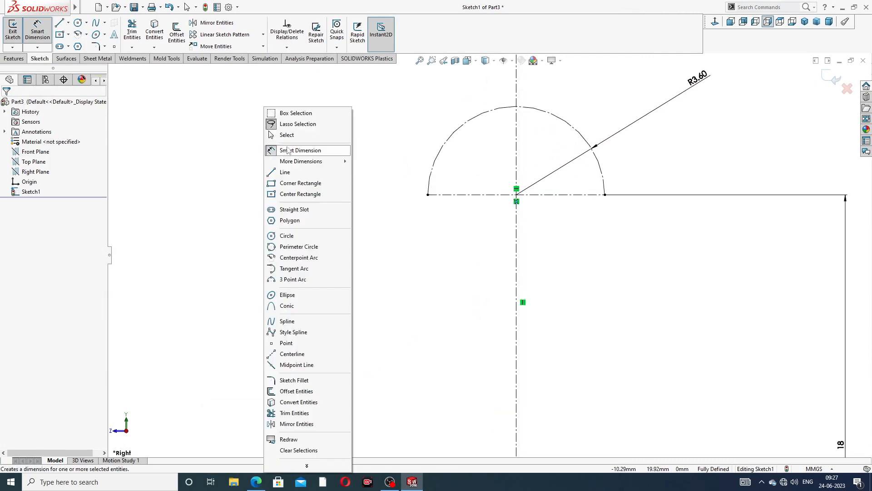
pyautogui.click(277, 132)
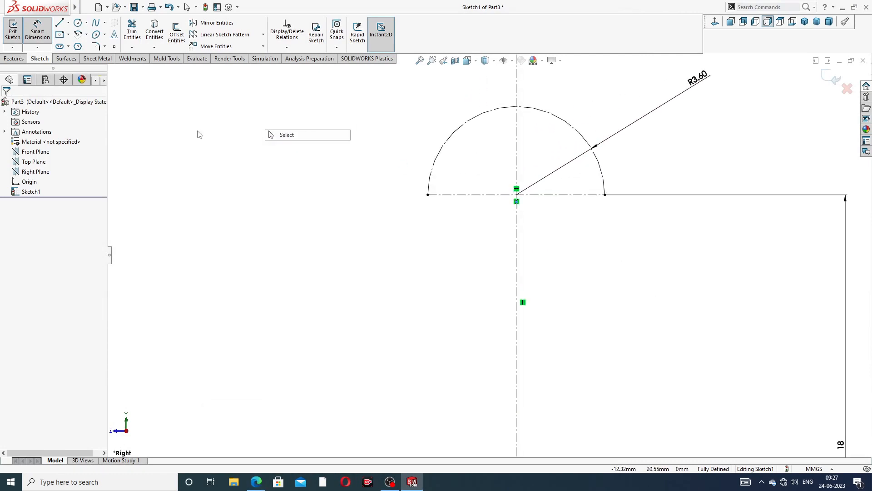
pyautogui.click(86, 23)
pyautogui.click(94, 36)
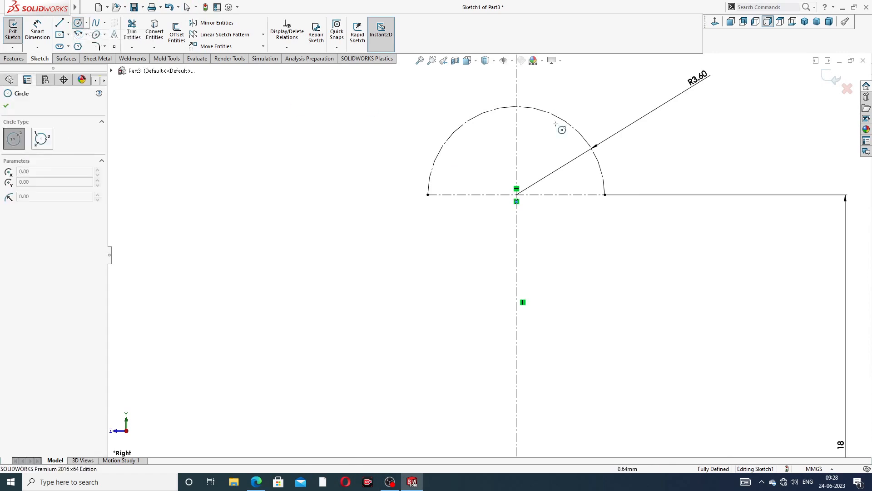
pyautogui.scroll(-2, 570, 132)
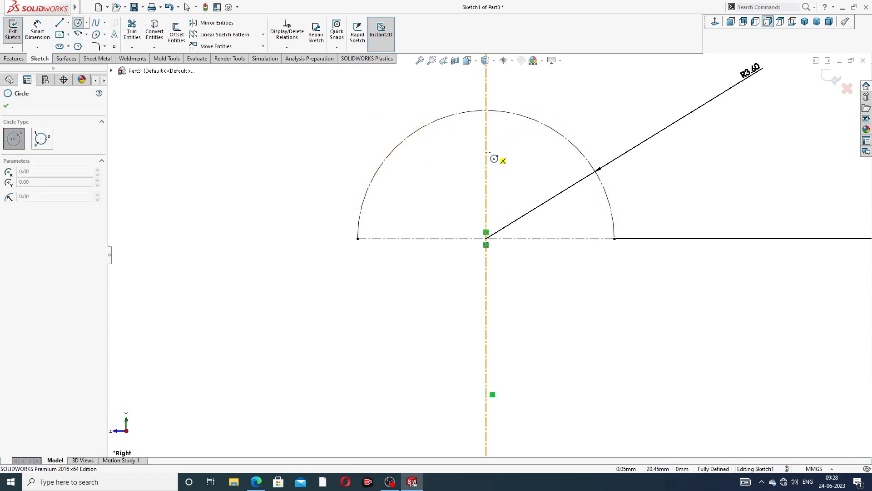
pyautogui.click(486, 155)
pyautogui.click(503, 131)
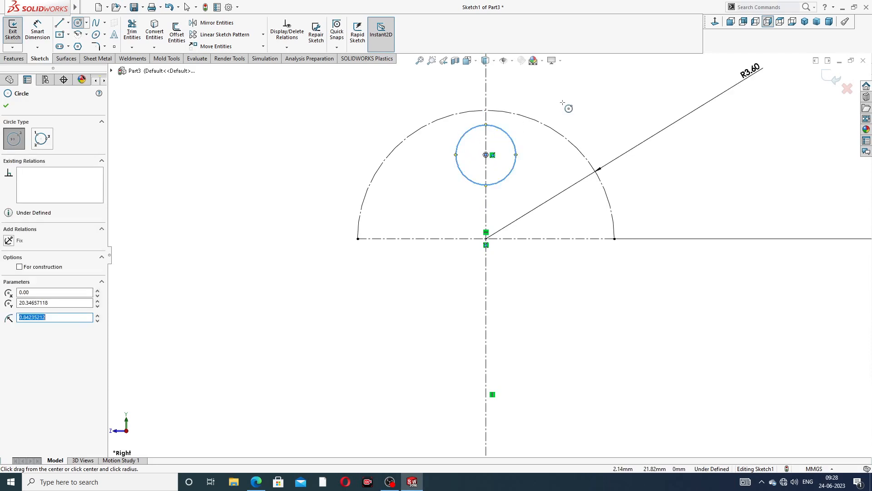
pyautogui.rightClick(587, 117)
pyautogui.click(607, 123)
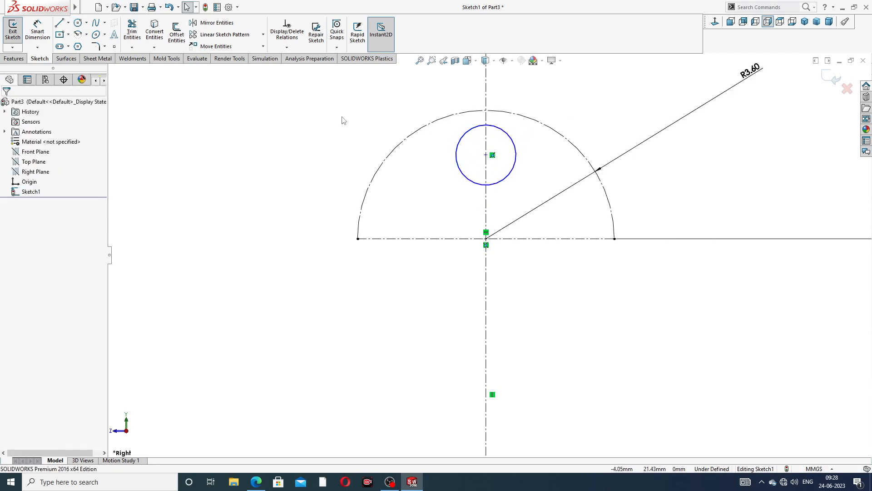
# Dimension the circle's diameter as 2.8 mm.
pyautogui.click(38, 32)
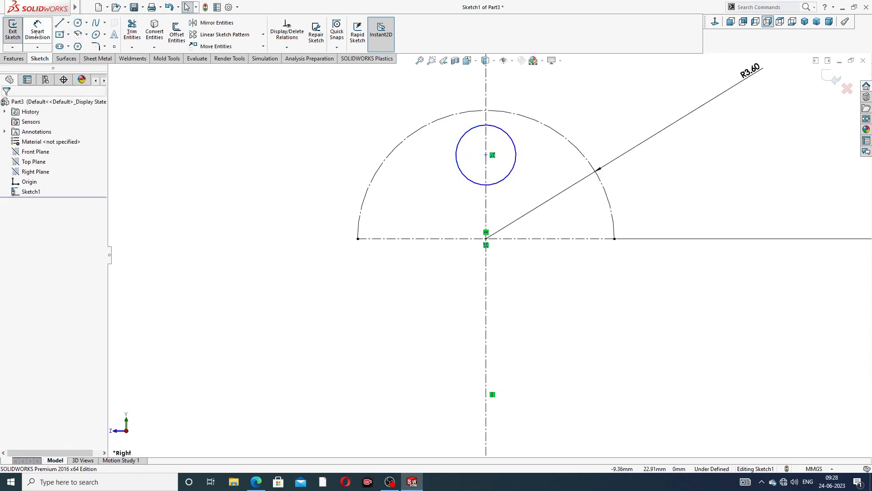
pyautogui.click(503, 132)
pyautogui.click(559, 109)
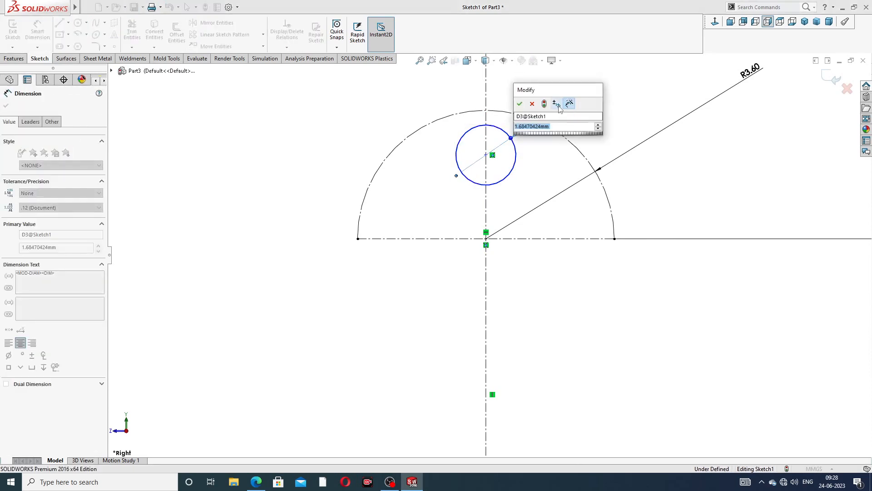
pyautogui.write('2.')
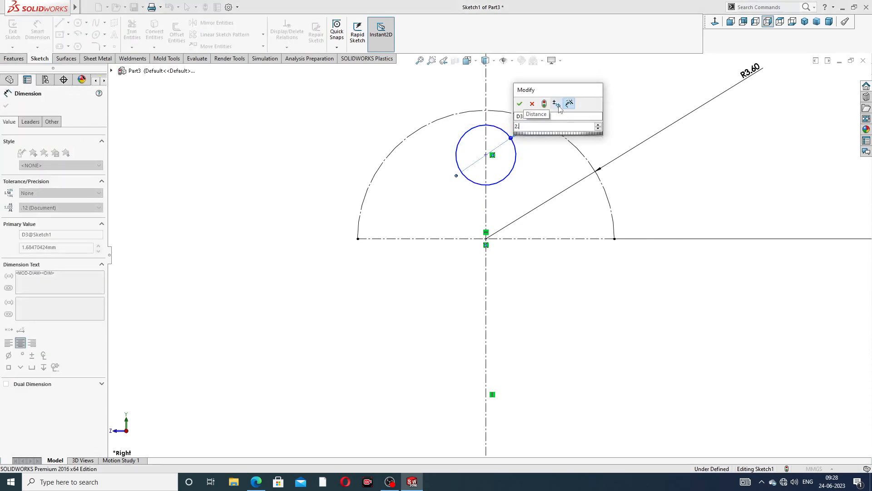
pyautogui.write('8')
pyautogui.press('Return')
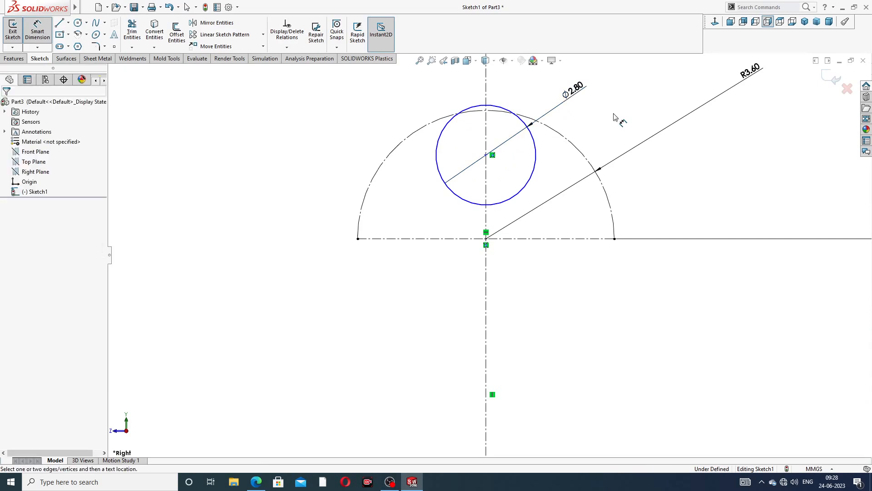
# Following the PDF drawing, lower the 2.8 mm circle along the centerline to about 19.9 mm above the origin and make it construction geometry.
pyautogui.click(257, 482)
pyautogui.rightClick(258, 482)
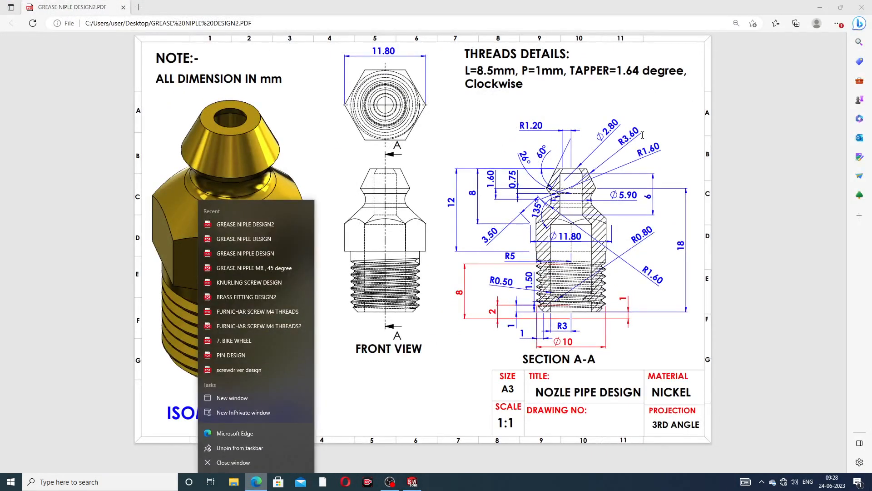
pyautogui.click(652, 118)
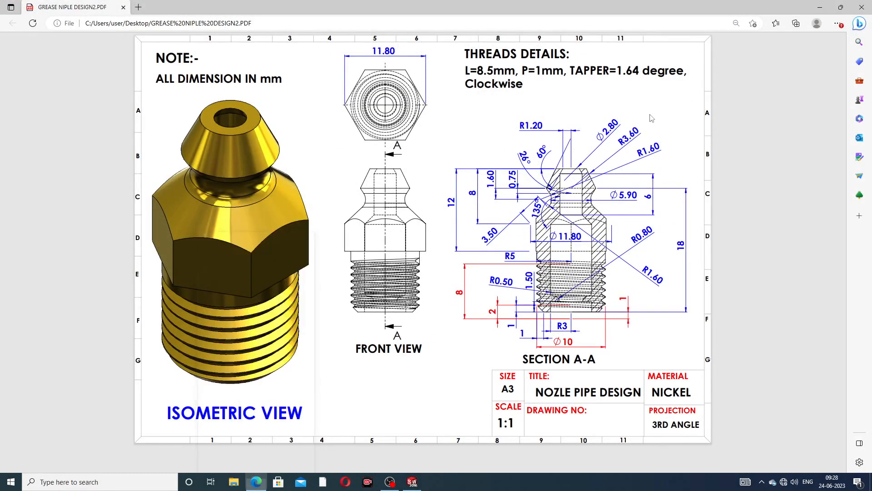
pyautogui.rightClick(257, 482)
pyautogui.click(257, 482)
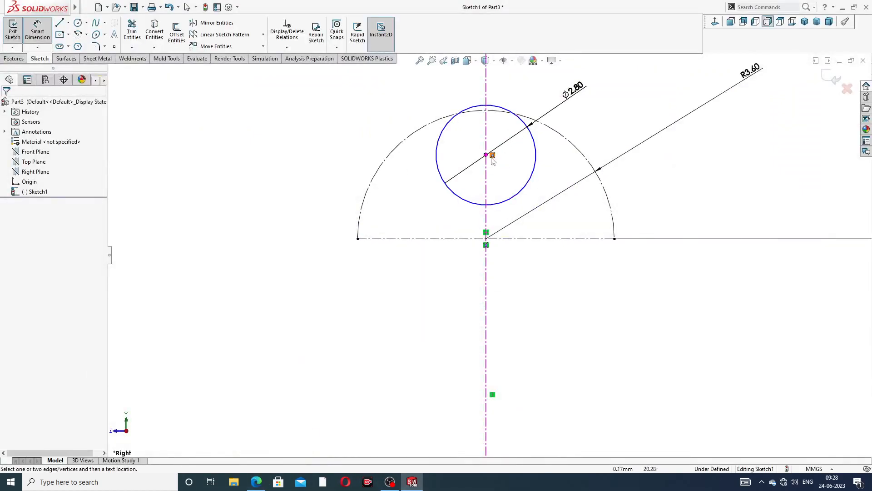
pyautogui.click(487, 159)
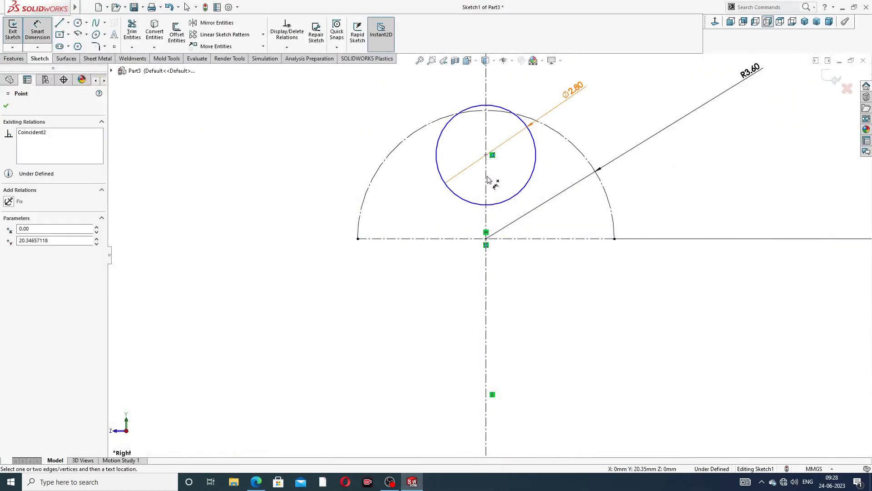
pyautogui.rightClick(605, 117)
pyautogui.click(618, 122)
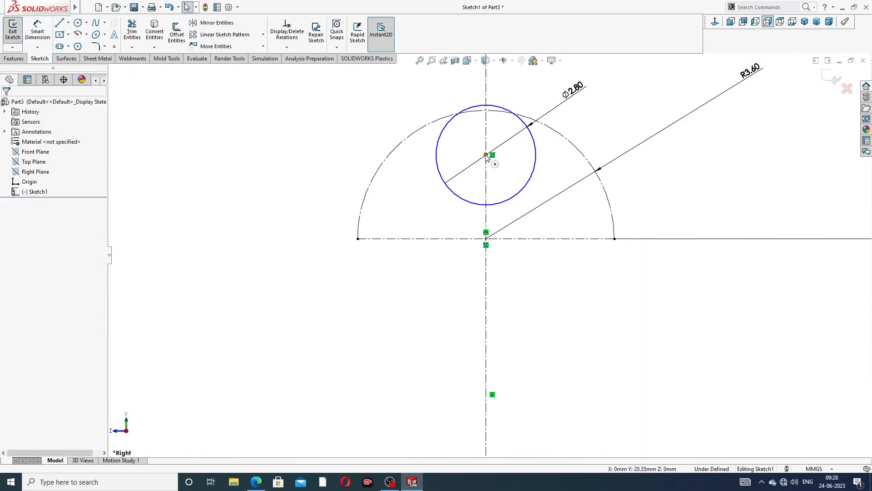
pyautogui.moveTo(486, 156); pyautogui.dragTo(488, 171)
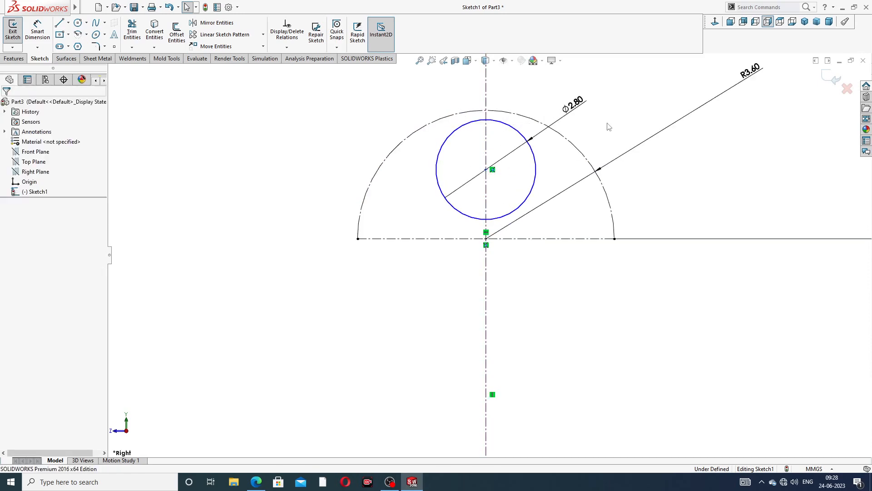
pyautogui.click(536, 148)
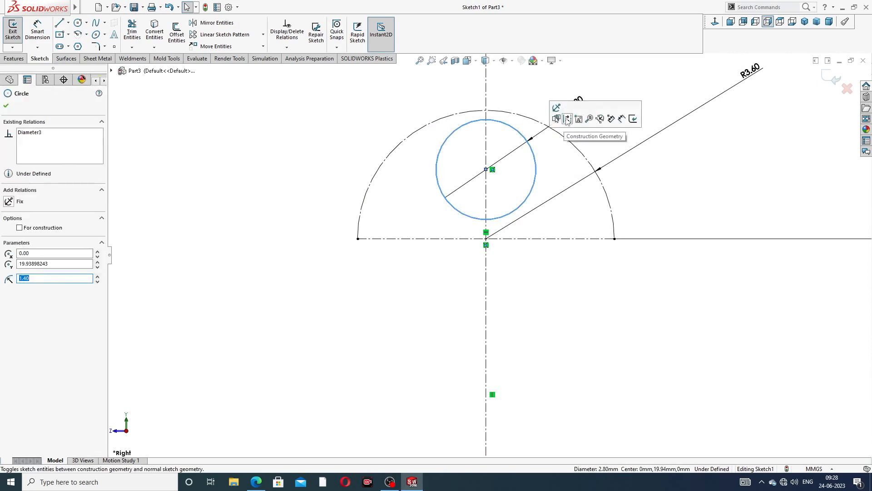
pyautogui.click(600, 91)
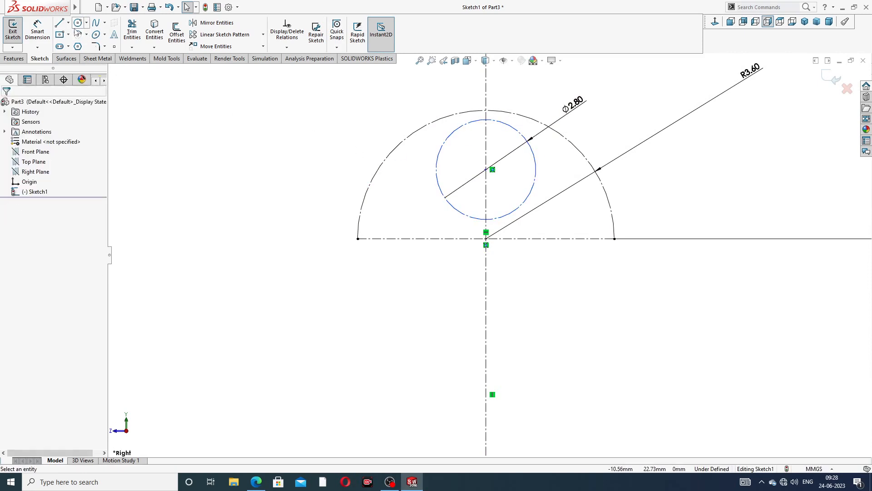
# Draw a stepped outline of five horizontal and vertical lines left of the centerline, starting with an about 1.1 mm vertical ending level with the origin.
pyautogui.scroll(8, 495, 281)
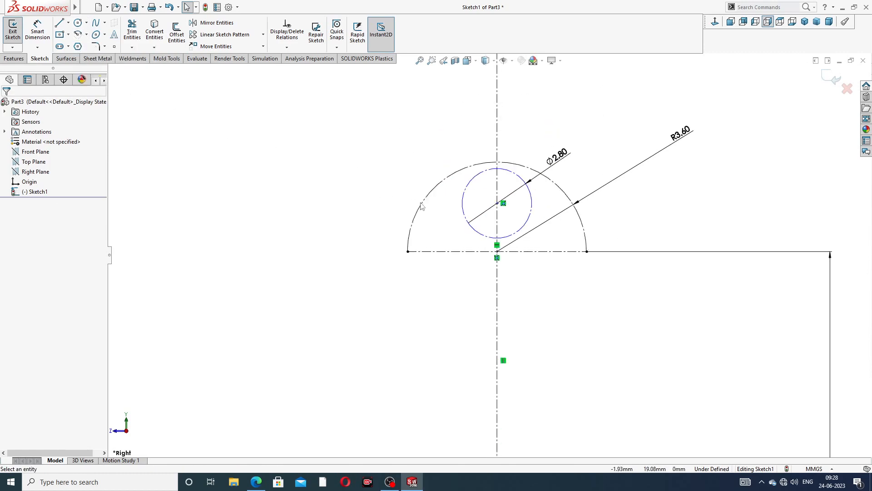
pyautogui.scroll(3, 496, 313)
pyautogui.scroll(-5, 509, 306)
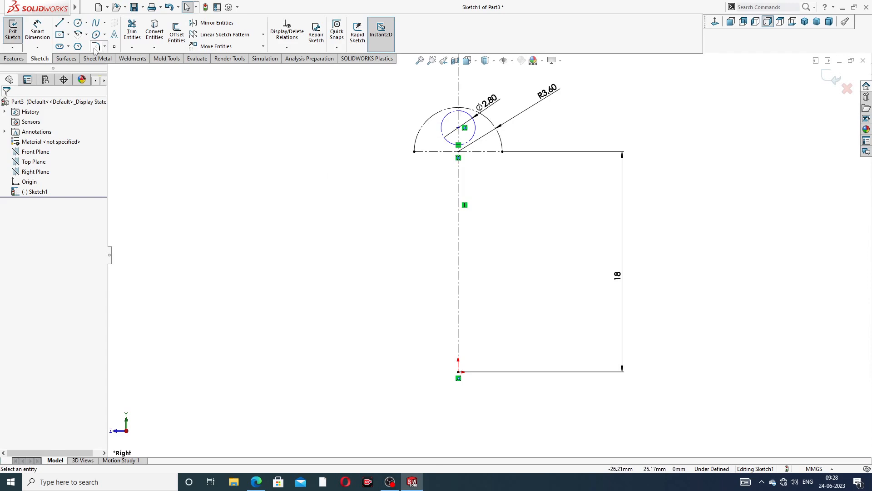
pyautogui.click(59, 23)
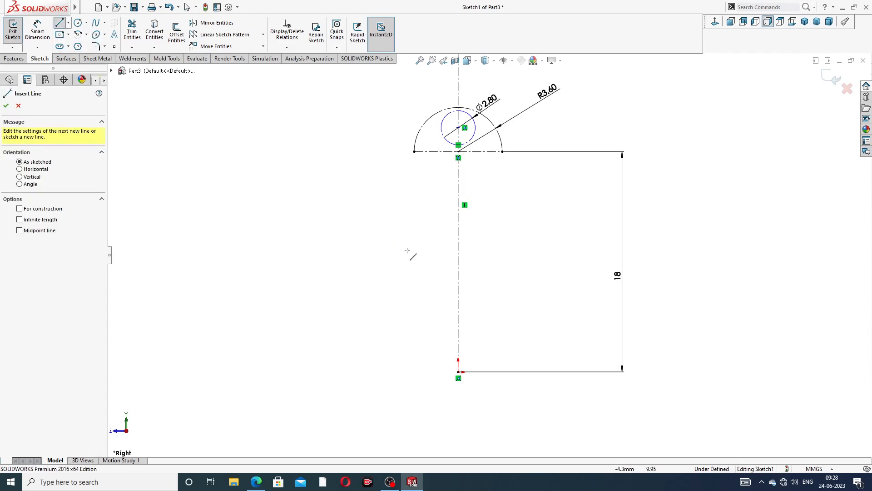
pyautogui.scroll(-2, 435, 384)
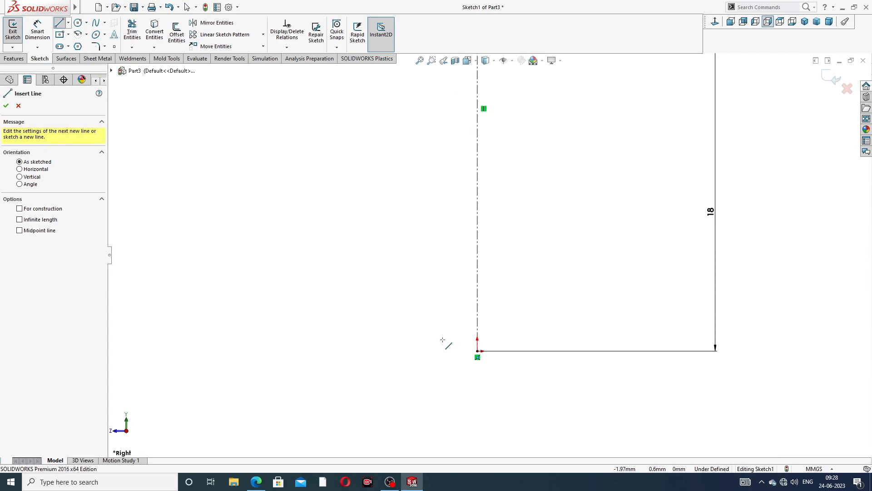
pyautogui.click(426, 331)
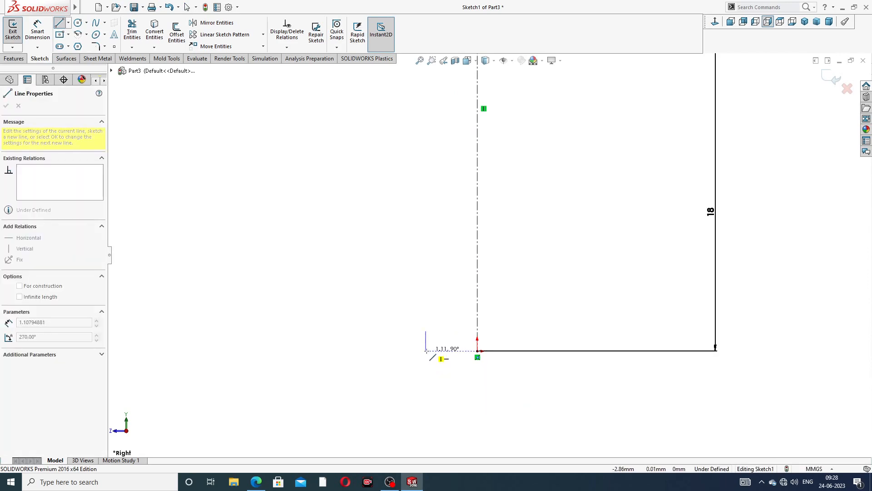
pyautogui.click(426, 350)
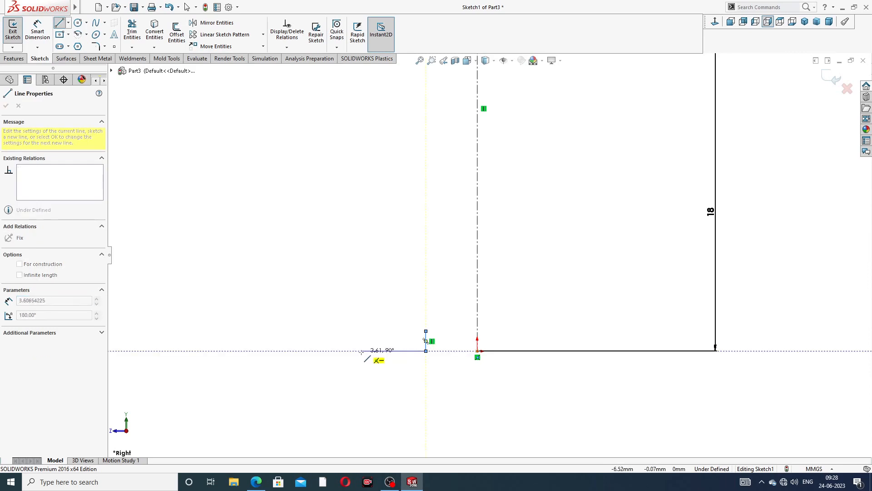
pyautogui.click(380, 350)
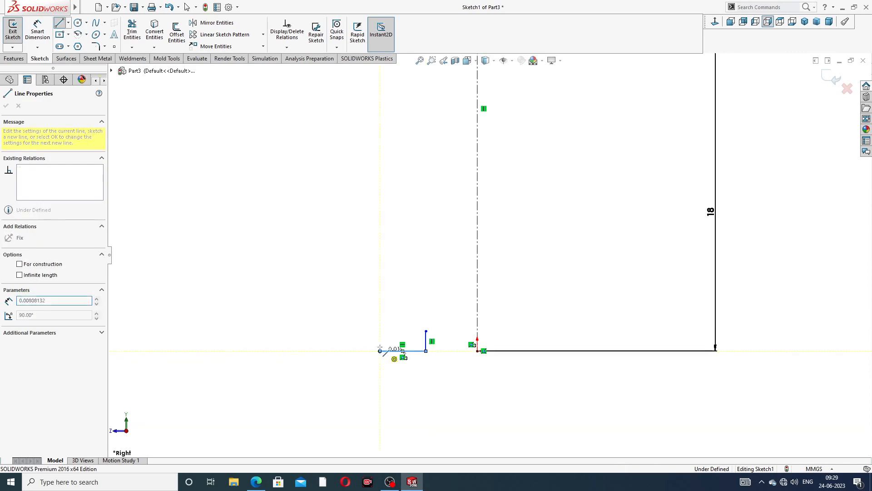
pyautogui.click(380, 262)
pyautogui.click(353, 260)
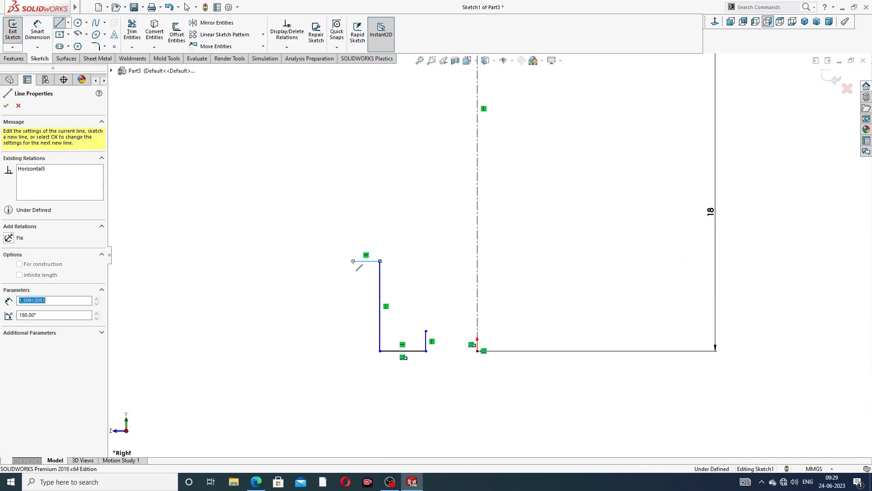
pyautogui.click(353, 197)
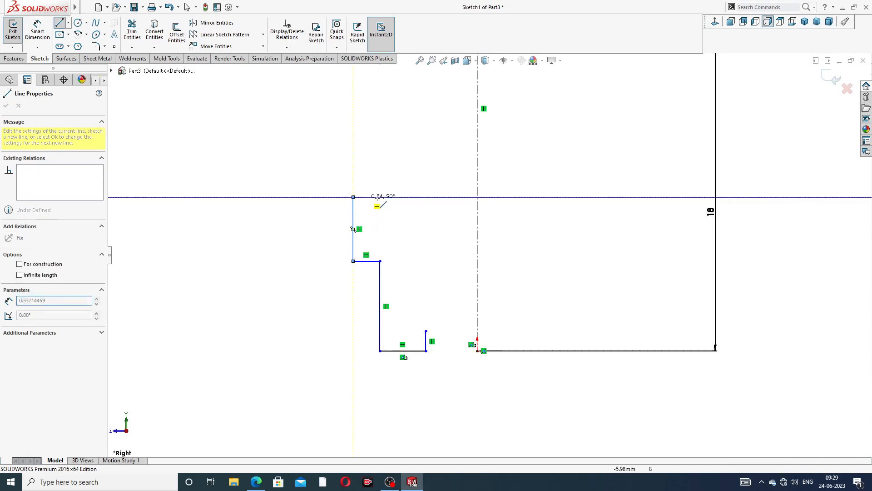
pyautogui.rightClick(395, 200)
pyautogui.click(411, 203)
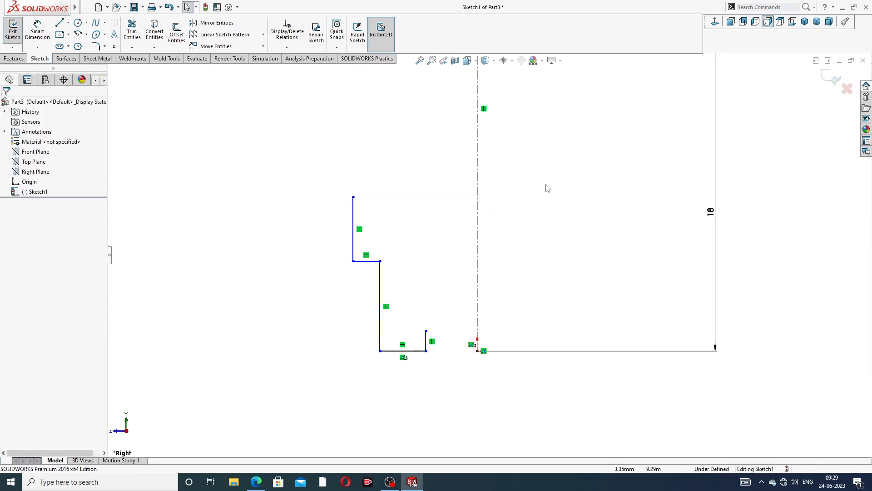
# Replace the uppermost vertical line of the stepped outline with a line leaning slightly away from the centerline.
pyautogui.scroll(2, 561, 202)
pyautogui.scroll(-2, 451, 249)
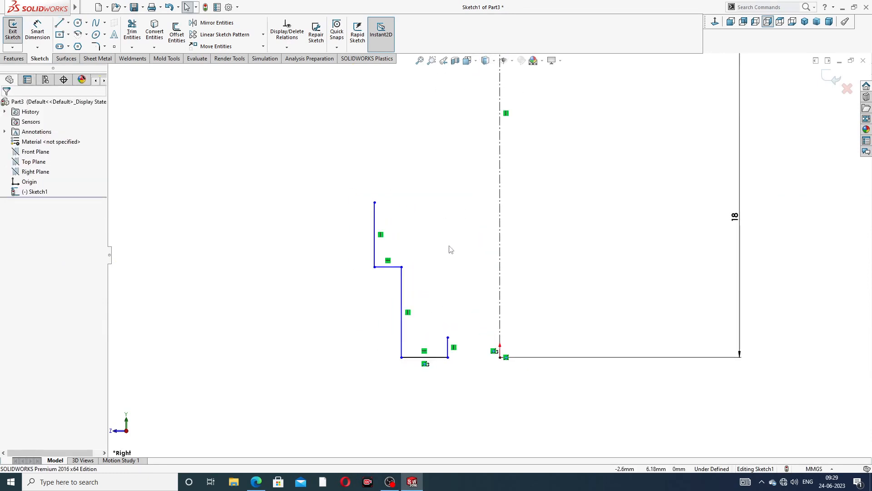
pyautogui.click(375, 215)
pyautogui.press('Delete')
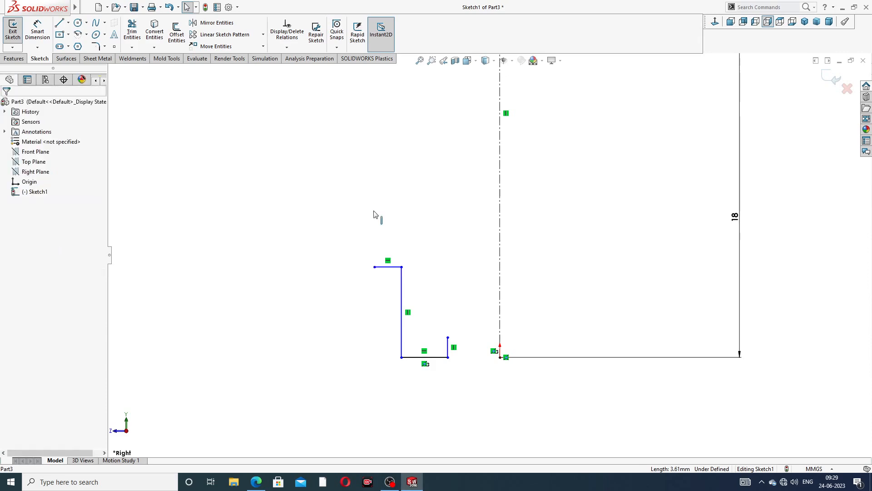
pyautogui.click(60, 24)
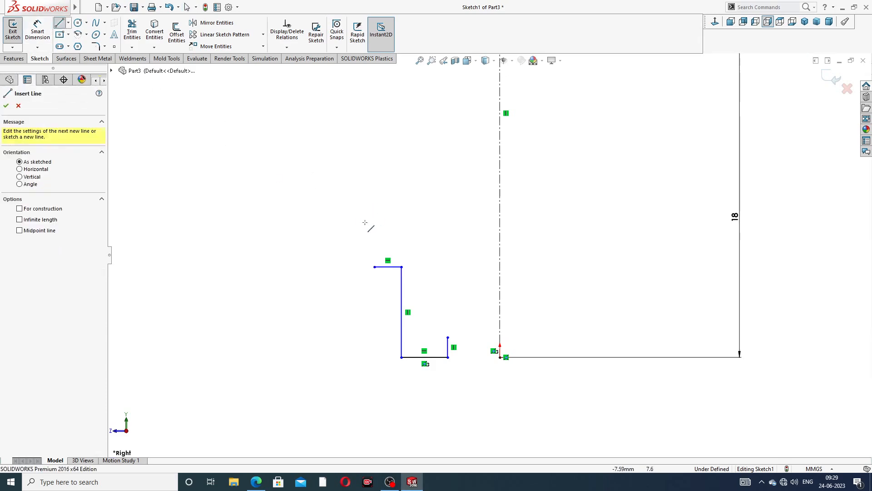
pyautogui.click(375, 267)
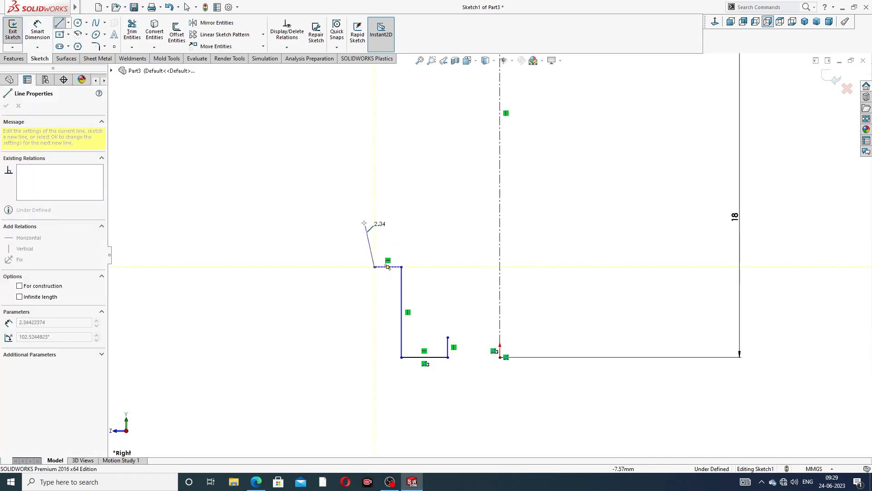
pyautogui.click(365, 189)
pyautogui.rightClick(400, 184)
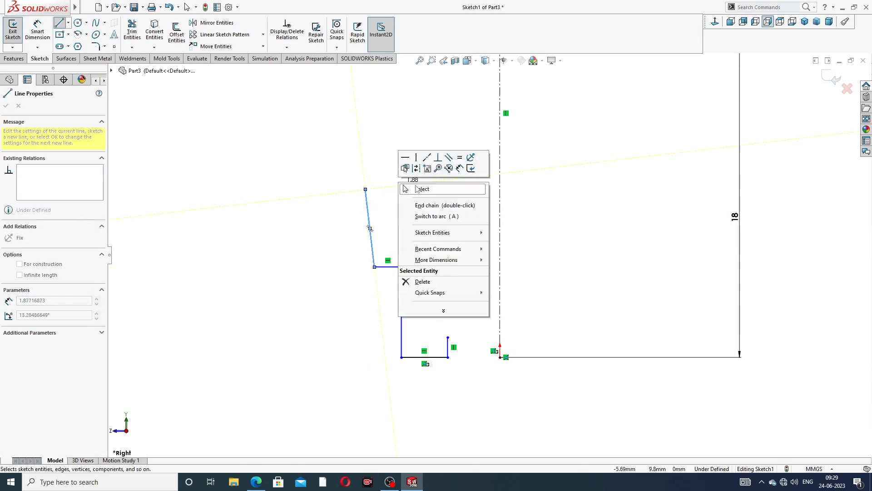
pyautogui.click(420, 189)
# Extend the short inner vertical with an about 1 mm horizontal line toward the centerline and two opposing tangent arcs, about 1.8 mm and 1.27 mm in radius.
pyautogui.scroll(3, 495, 250)
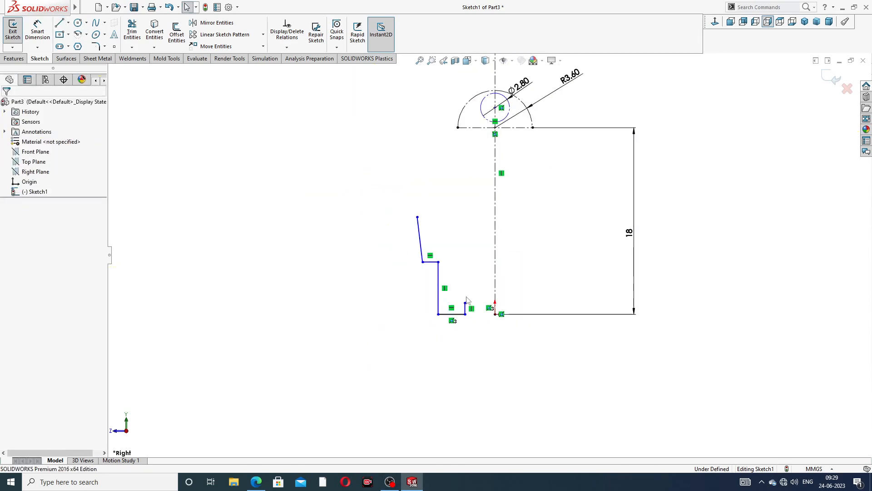
pyautogui.scroll(-2, 454, 272)
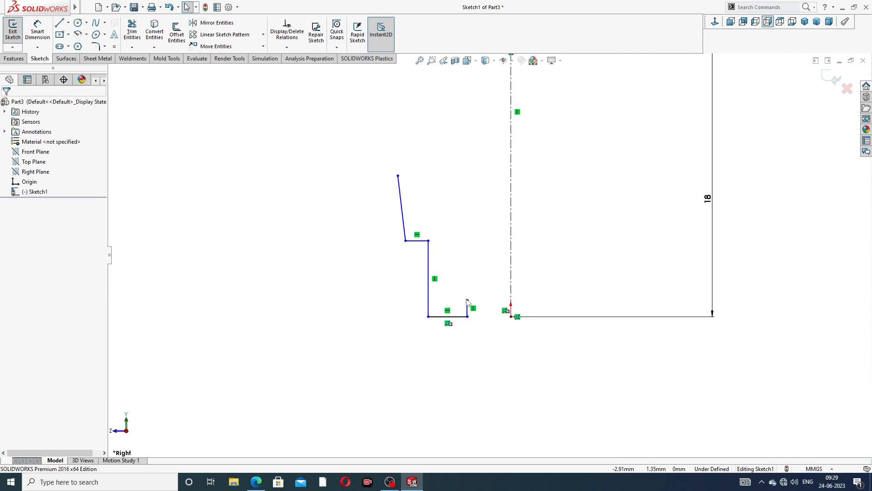
pyautogui.click(59, 23)
pyautogui.scroll(-2, 469, 290)
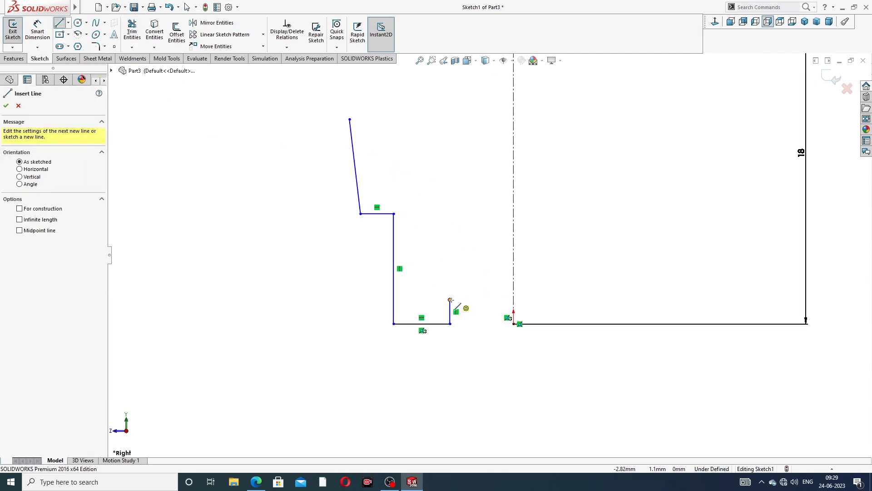
pyautogui.click(449, 299)
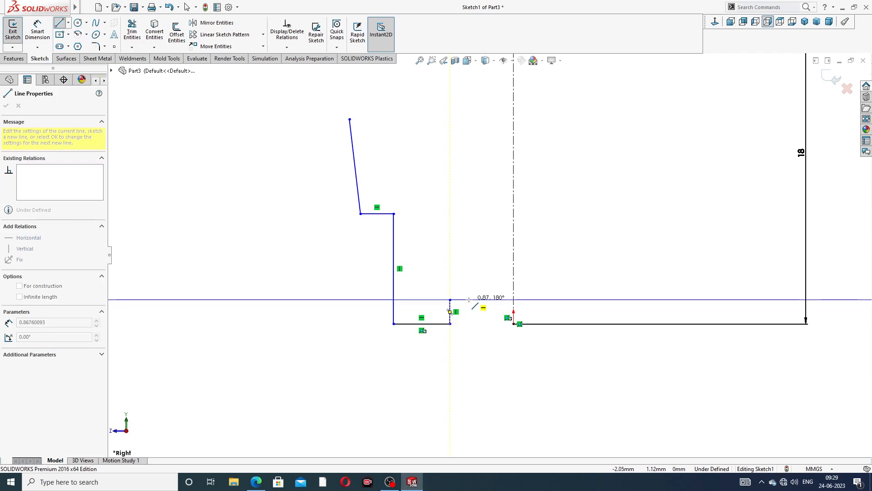
pyautogui.click(472, 300)
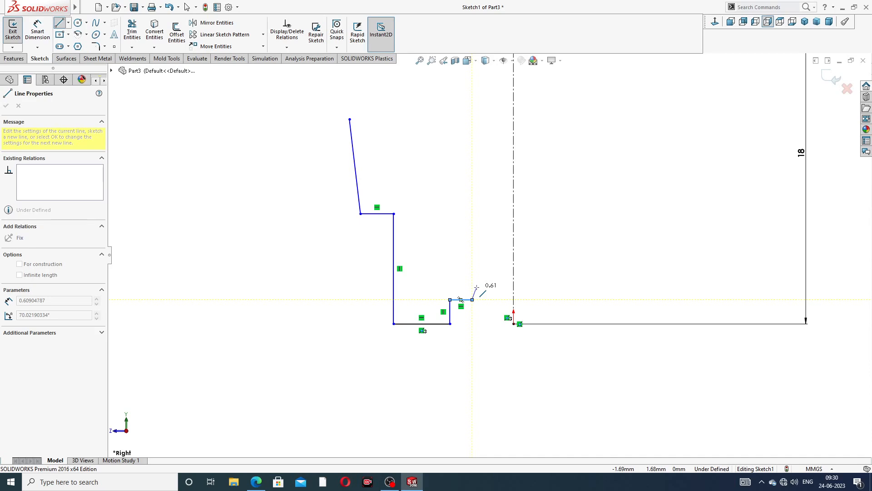
pyautogui.click(473, 300)
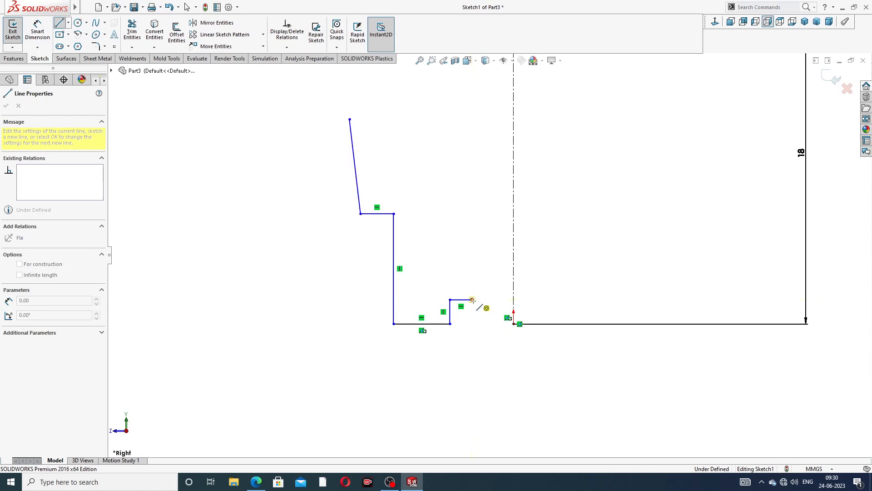
pyautogui.scroll(-3, 471, 306)
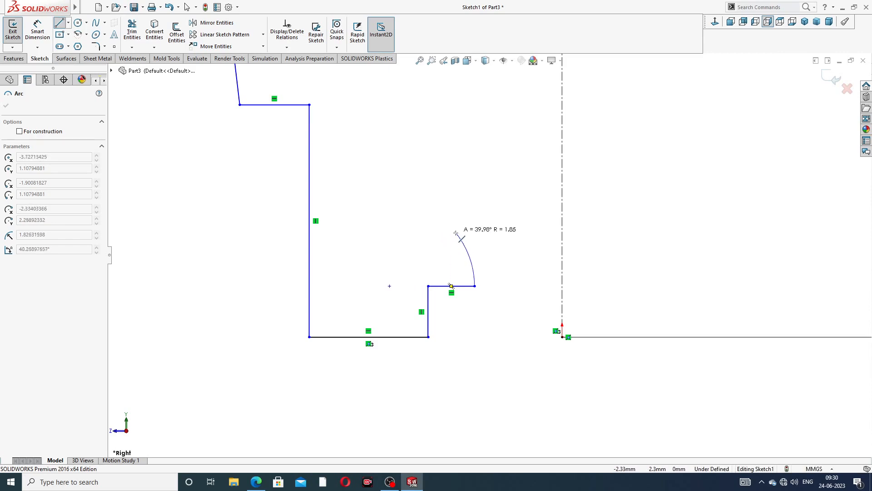
pyautogui.click(456, 235)
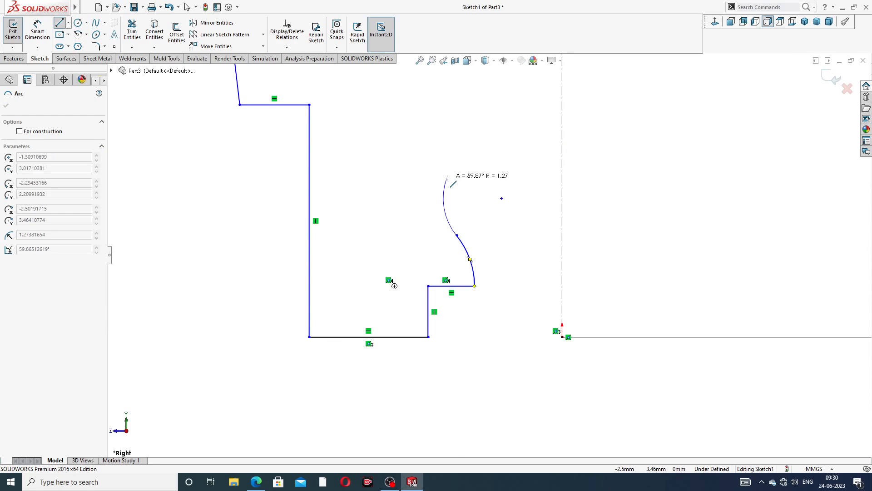
pyautogui.click(447, 177)
# Continue the inner outline upward with a vertical line, an about 3 mm slanted line toward the centerline, and a vertical ending just above the semicircle's baseline.
pyautogui.scroll(4, 489, 255)
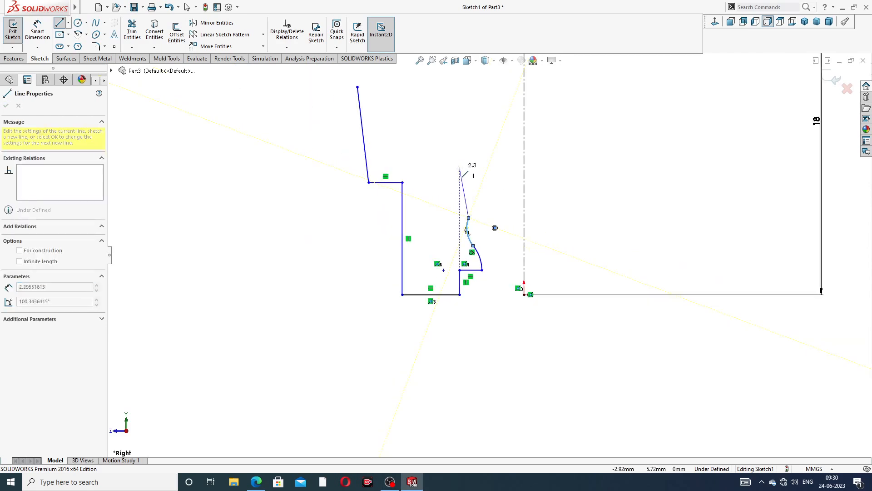
pyautogui.scroll(5, 472, 177)
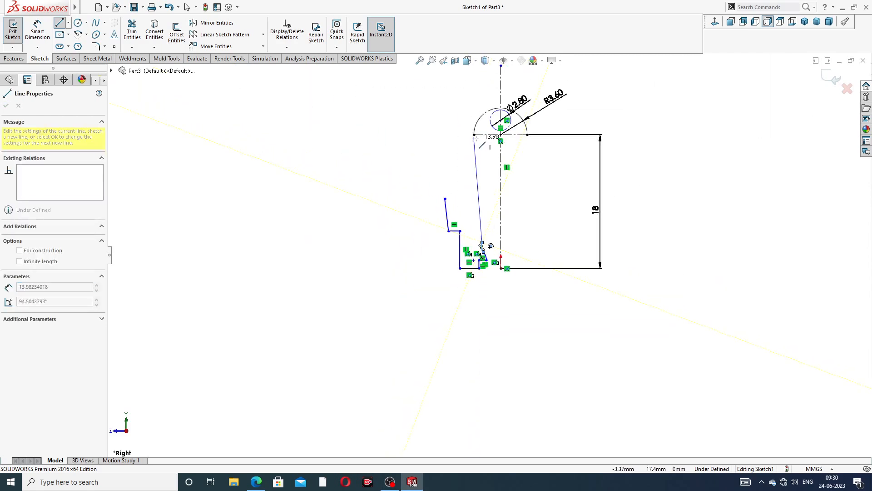
pyautogui.click(482, 180)
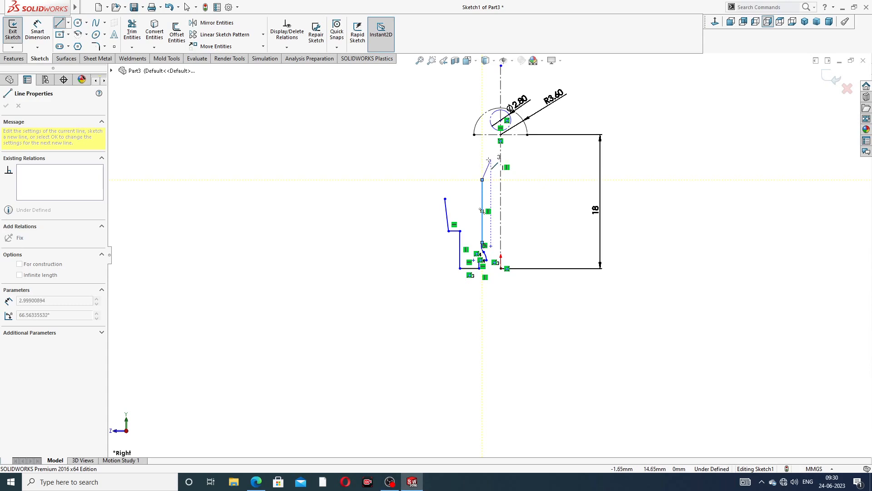
pyautogui.click(489, 160)
pyautogui.scroll(-6, 489, 136)
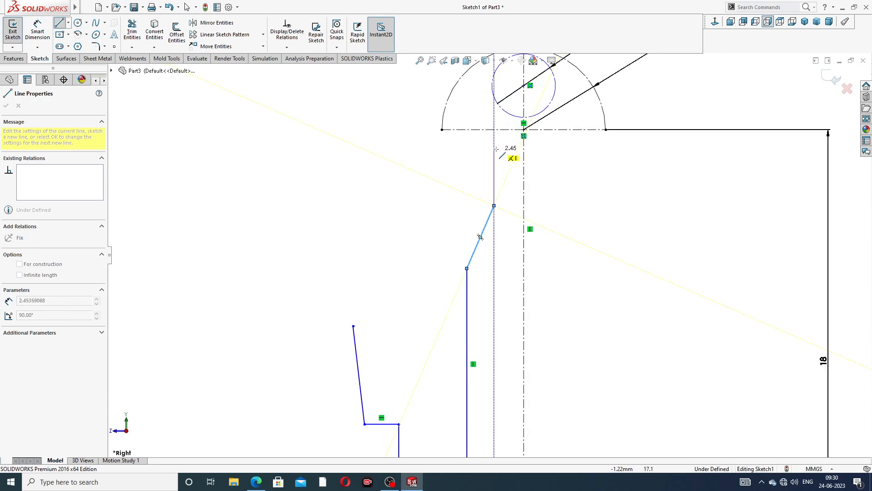
pyautogui.click(494, 119)
pyautogui.rightClick(575, 175)
pyautogui.click(597, 190)
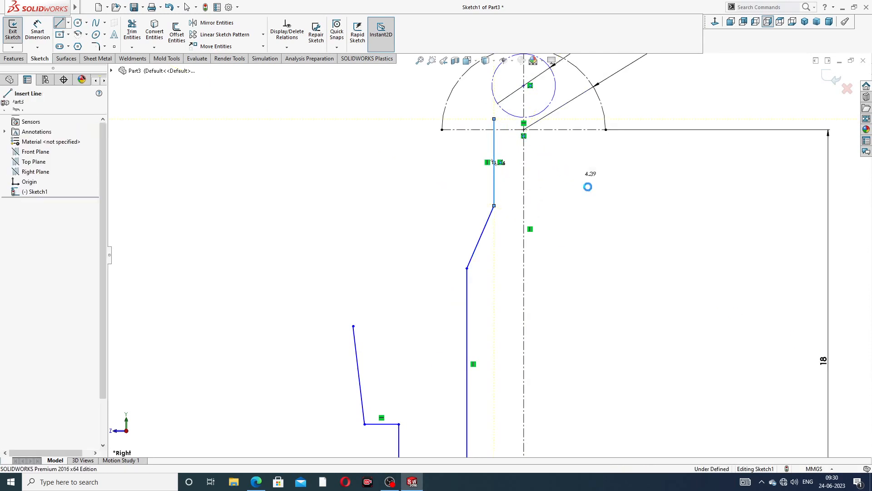
# Shorten the slanted inner segment and move the upper vertical's top endpoint to about 1.9 mm from the centerline and 19 mm above the origin.
pyautogui.scroll(-2, 500, 245)
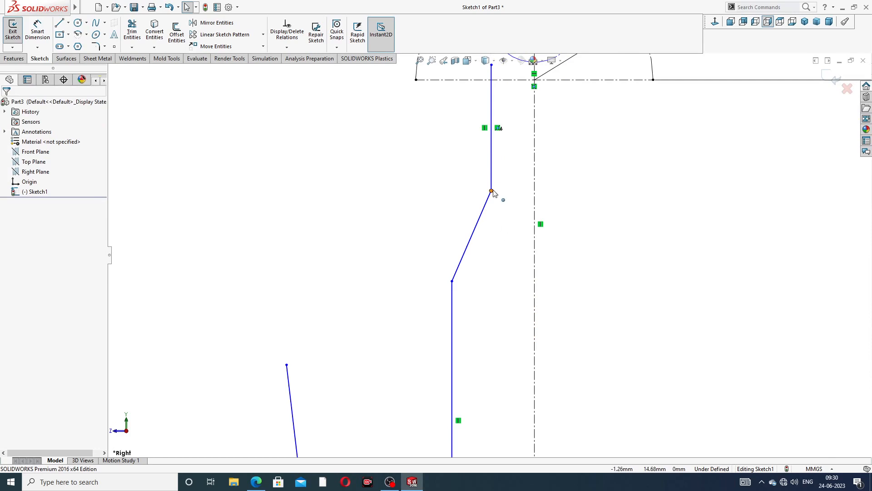
pyautogui.moveTo(493, 191)
pyautogui.mouseDown()
pyautogui.moveTo(467, 226)
pyautogui.moveTo(477, 264)
pyautogui.mouseUp()
pyautogui.scroll(2, 517, 175)
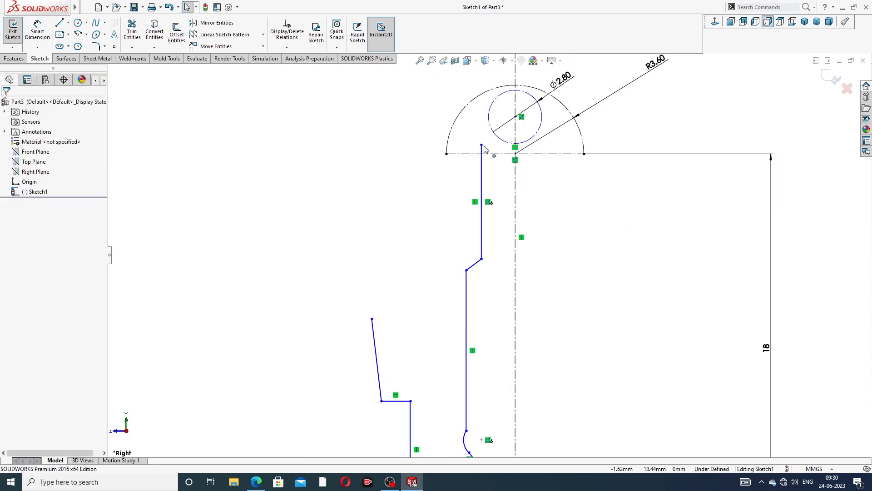
pyautogui.click(483, 147)
pyautogui.moveTo(479, 139); pyautogui.dragTo(479, 134)
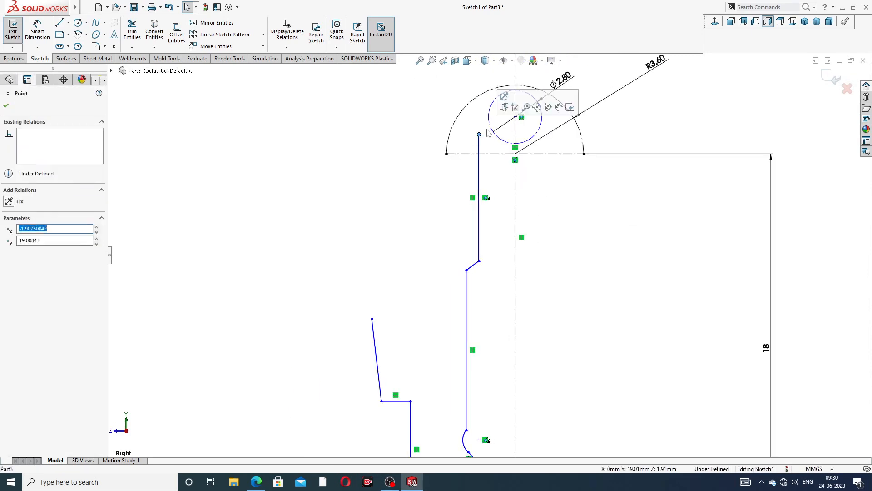
pyautogui.click(573, 205)
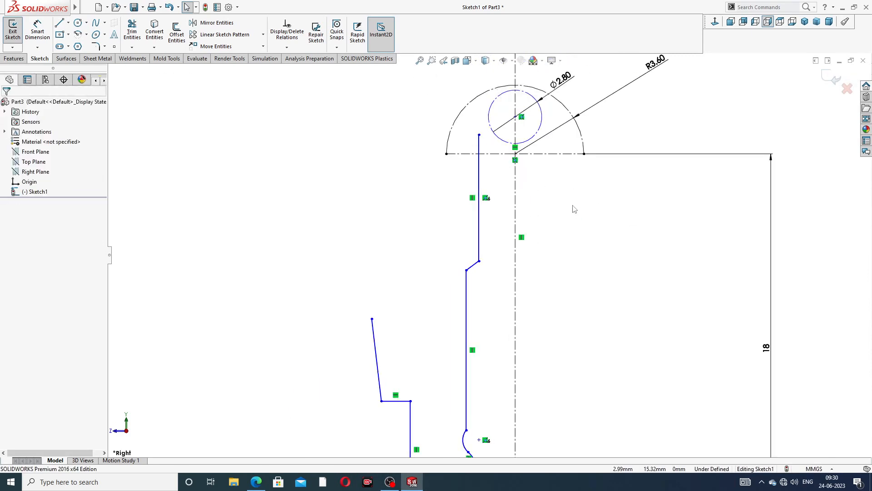
# Draw a slanted line about 1.23 mm long from the upper inner vertical's top end to the construction circle.
pyautogui.click(59, 22)
pyautogui.scroll(-2, 497, 130)
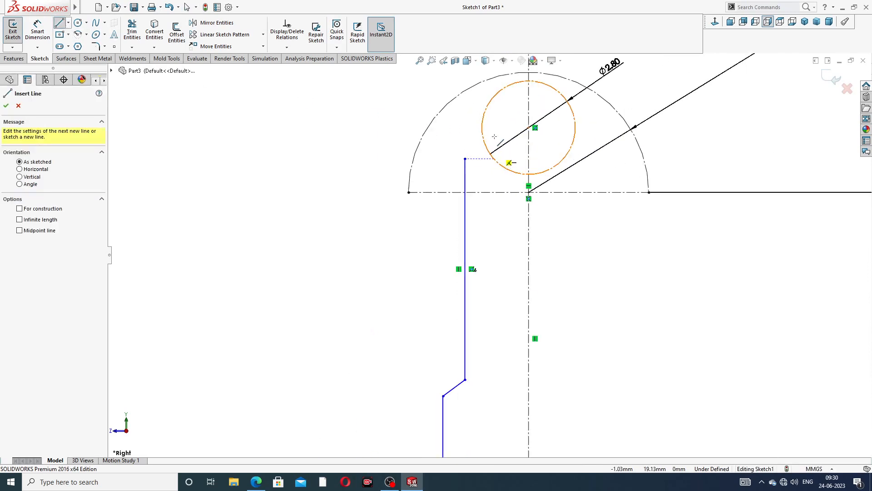
pyautogui.click(465, 159)
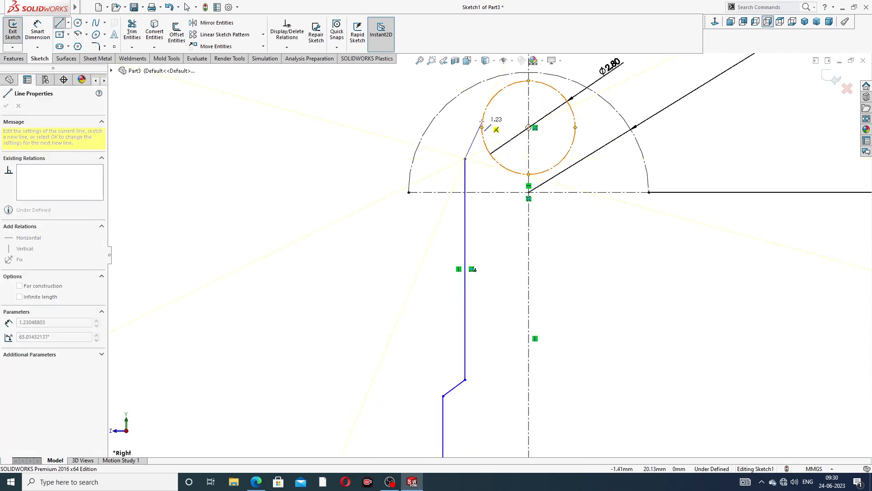
pyautogui.click(482, 122)
pyautogui.rightClick(593, 122)
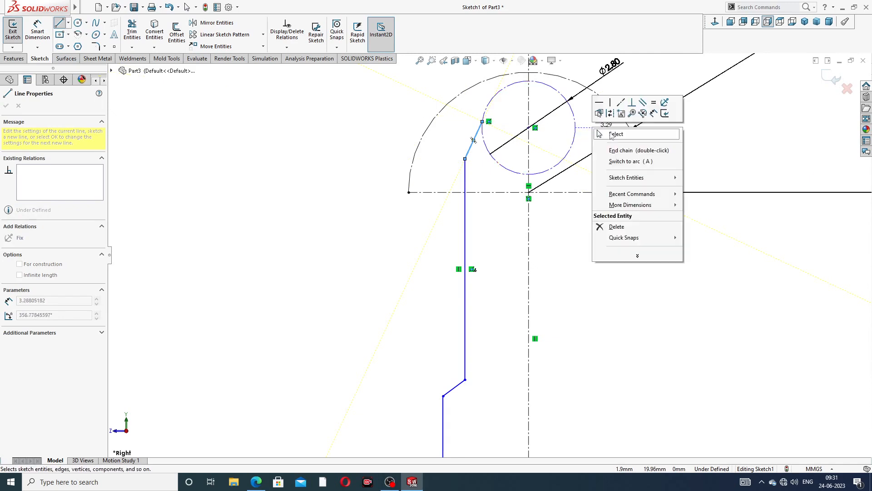
pyautogui.click(616, 136)
# Make the long inner vertical above the arcs collinear with the short inner vertical at the base.
pyautogui.scroll(5, 490, 255)
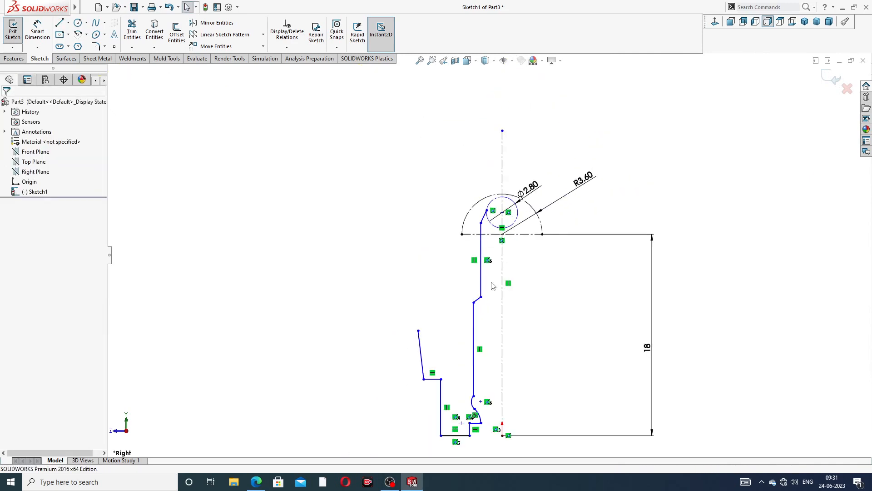
pyautogui.scroll(-5, 476, 411)
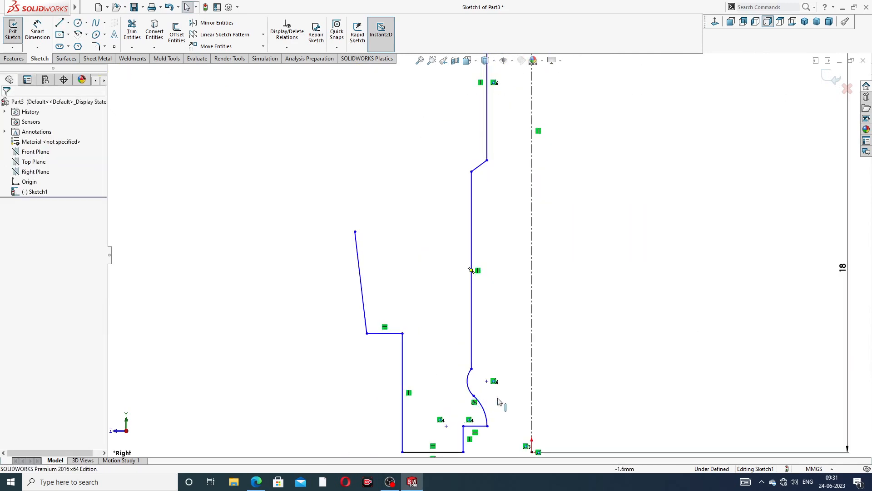
pyautogui.click(472, 361)
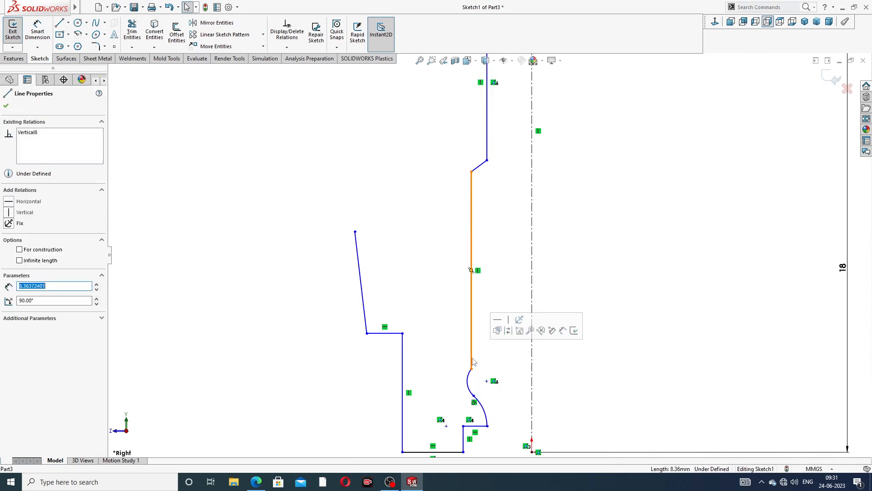
pyautogui.keyDown('ctrl'); pyautogui.click(464, 437); pyautogui.keyUp('ctrl')
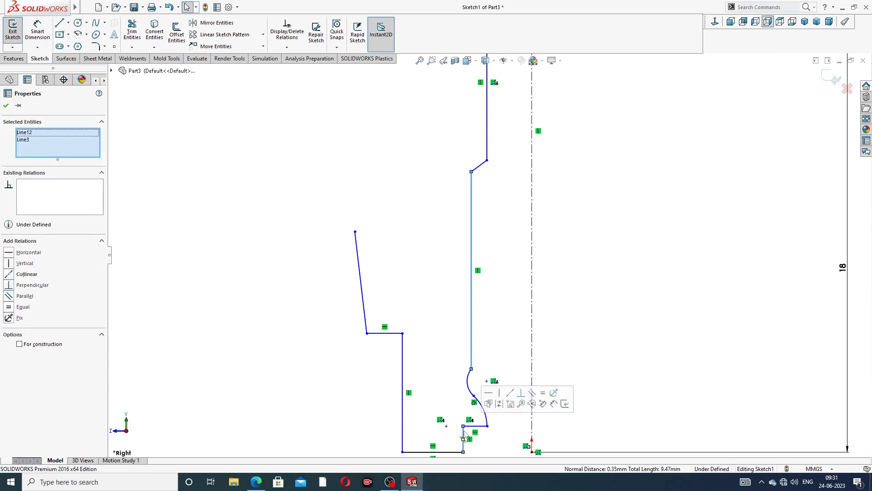
pyautogui.click(510, 393)
pyautogui.click(620, 343)
# Draw a horizontal construction line about 2.57 mm long from the short inner vertical's bottom end to the origin.
pyautogui.press('z')
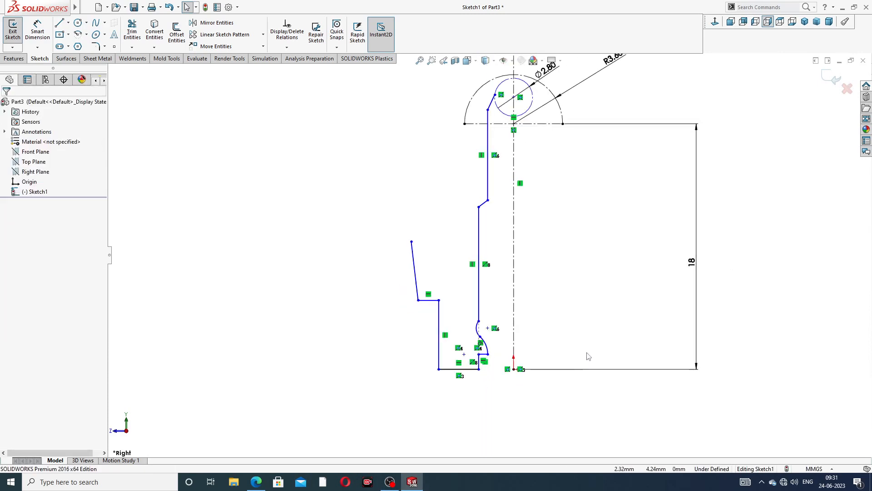
pyautogui.scroll(-2, 484, 362)
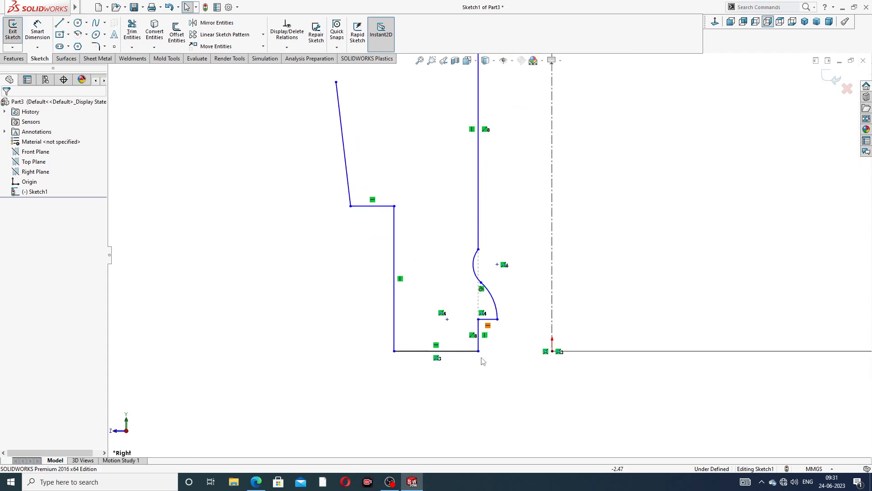
pyautogui.click(68, 22)
pyautogui.click(84, 46)
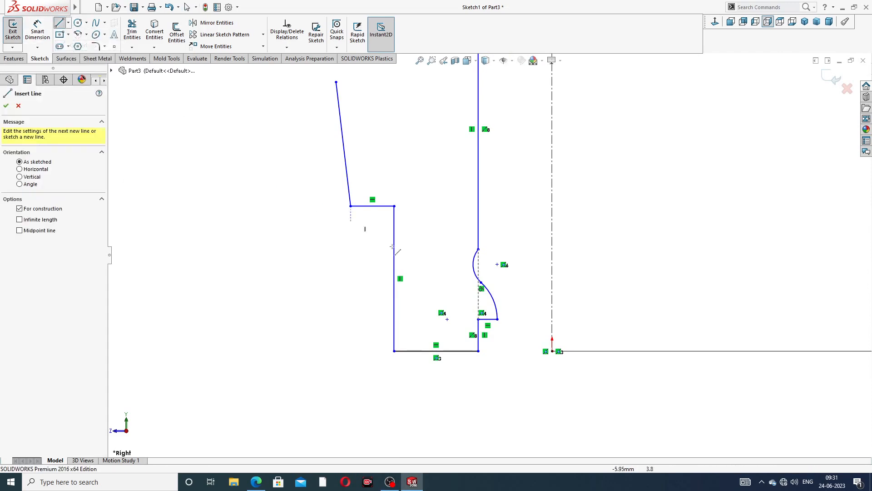
pyautogui.click(478, 351)
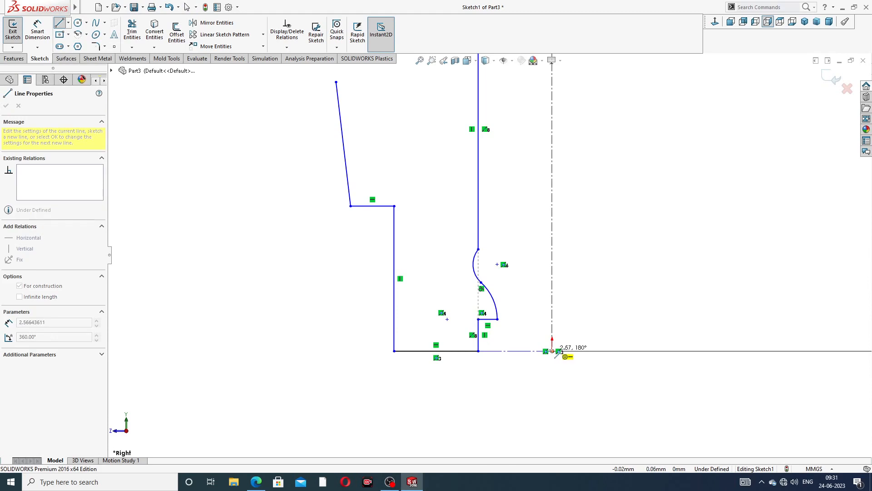
pyautogui.click(551, 351)
pyautogui.rightClick(596, 294)
pyautogui.click(616, 302)
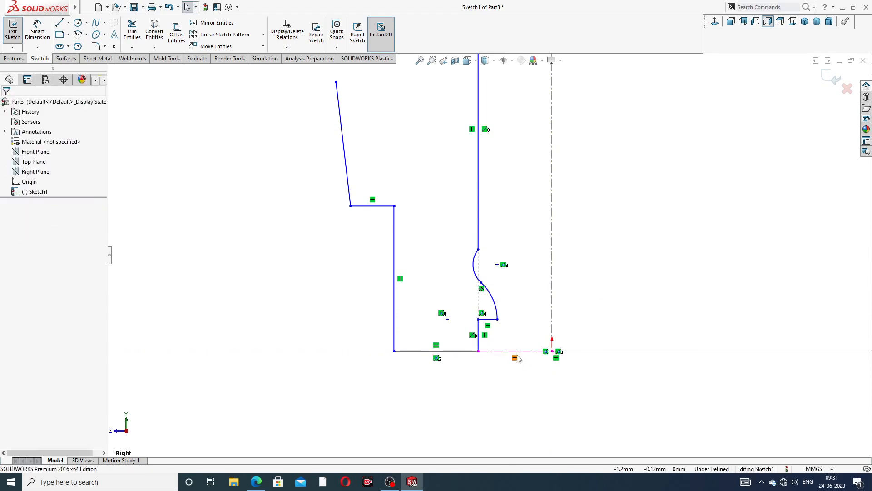
# Make the profile's bottom edge collinear with the construction line running to the origin.
pyautogui.scroll(-3, 516, 356)
pyautogui.click(441, 332)
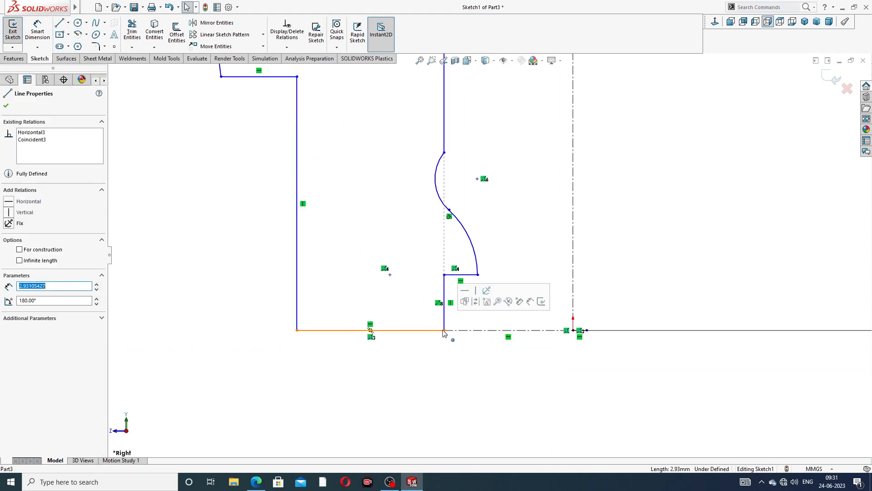
pyautogui.keyDown('ctrl'); pyautogui.click(470, 330); pyautogui.keyUp('ctrl')
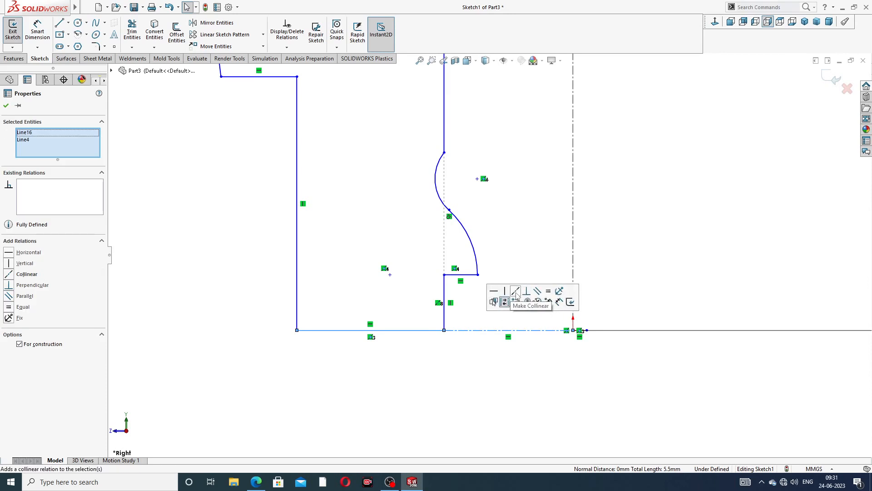
pyautogui.click(516, 295)
pyautogui.click(648, 243)
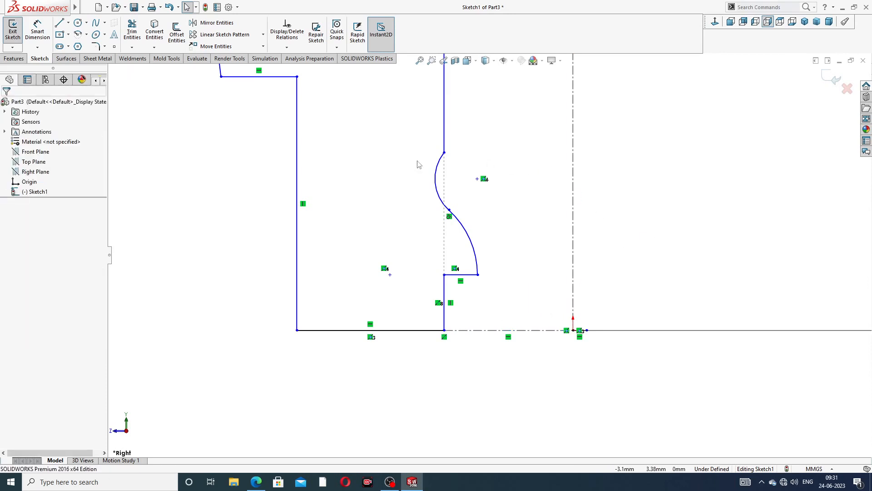
# Make the leaning uppermost line of the stepped outer outline vertical.
pyautogui.scroll(3, 402, 155)
pyautogui.scroll(-2, 402, 156)
pyautogui.click(377, 147)
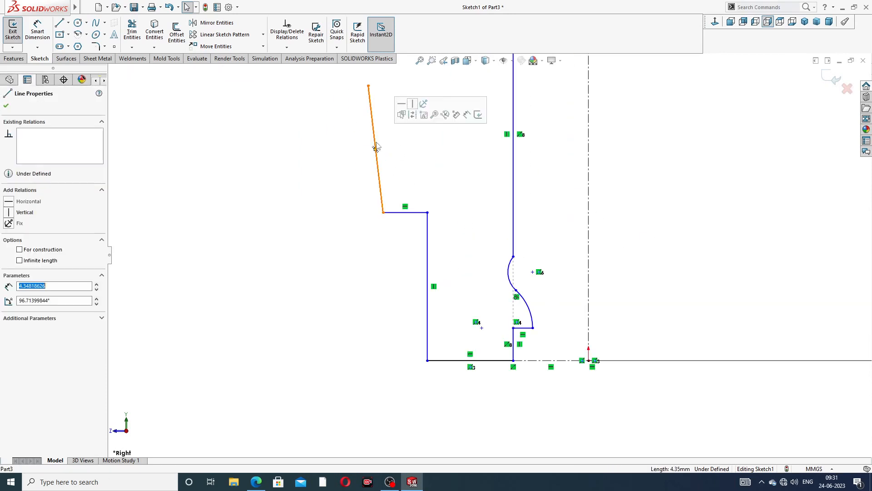
pyautogui.click(412, 103)
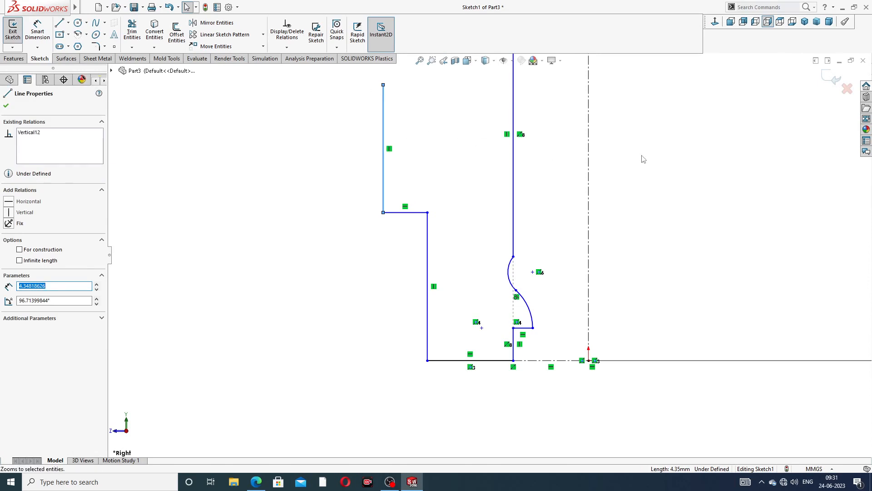
pyautogui.click(644, 158)
# Continue the outer outline with a line about 4.43 mm long toward the centerline, a tangent arc, and a line to the semicircle's near end.
pyautogui.scroll(2, 645, 156)
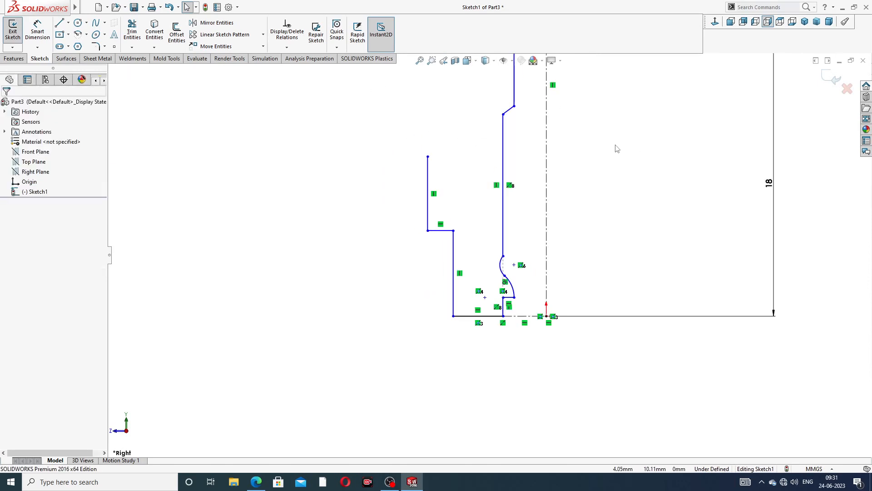
pyautogui.scroll(2, 611, 143)
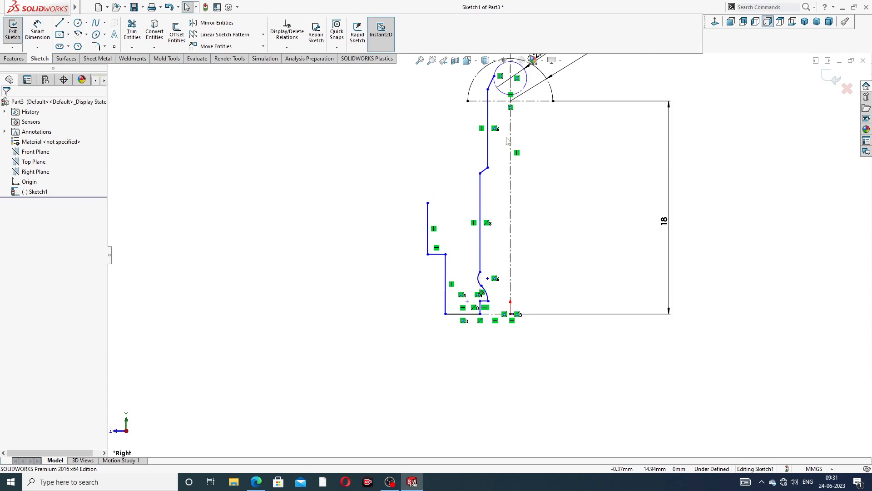
pyautogui.scroll(-2, 513, 123)
pyautogui.scroll(2, 469, 119)
pyautogui.scroll(-2, 470, 137)
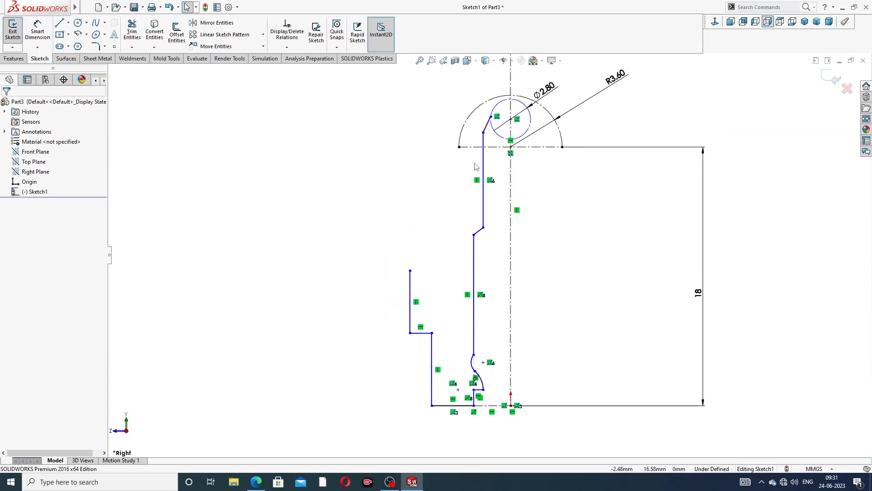
pyautogui.click(60, 23)
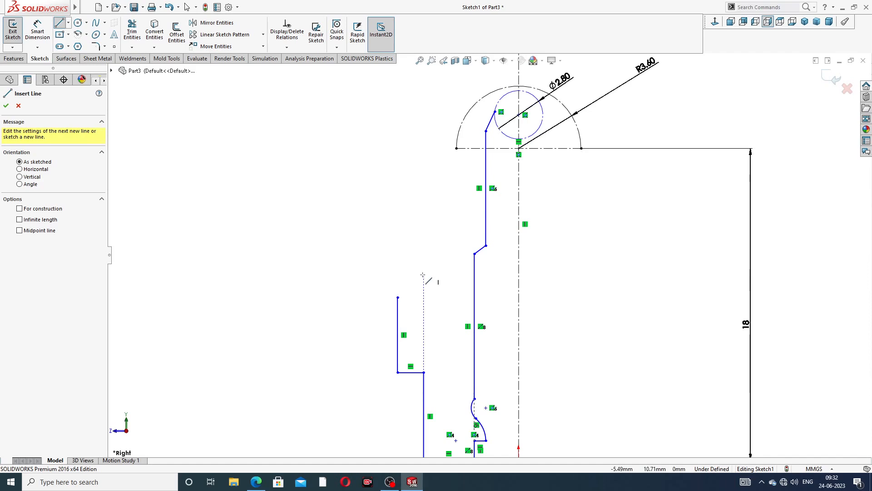
pyautogui.click(398, 297)
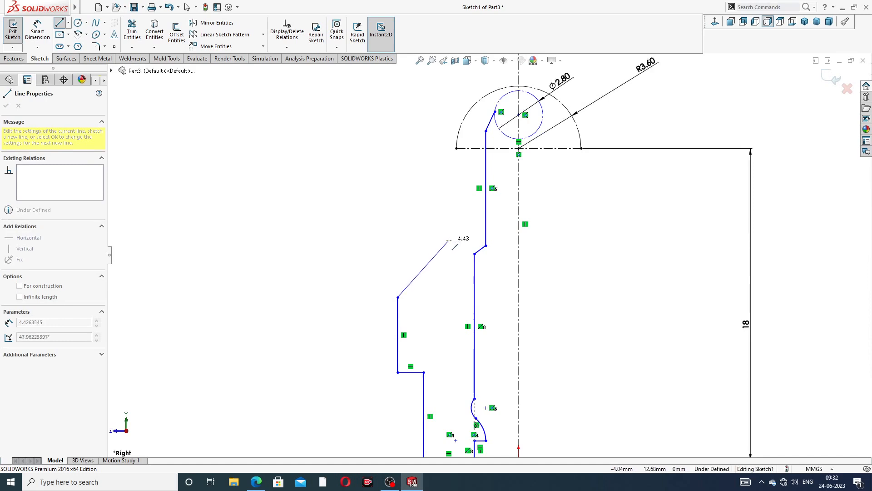
pyautogui.click(450, 239)
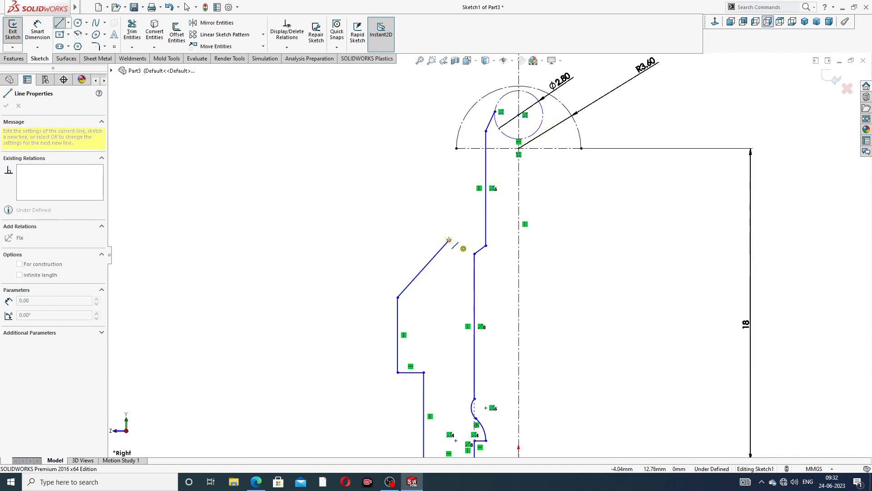
pyautogui.click(466, 181)
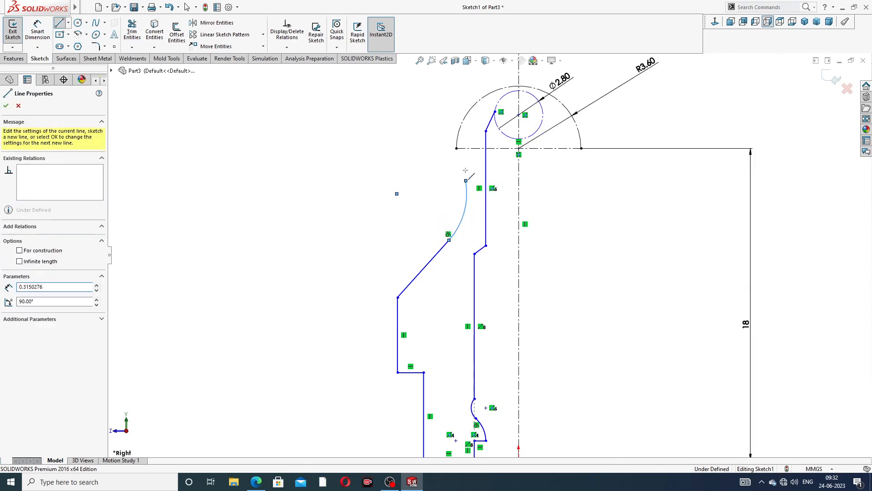
pyautogui.click(456, 149)
pyautogui.rightClick(580, 182)
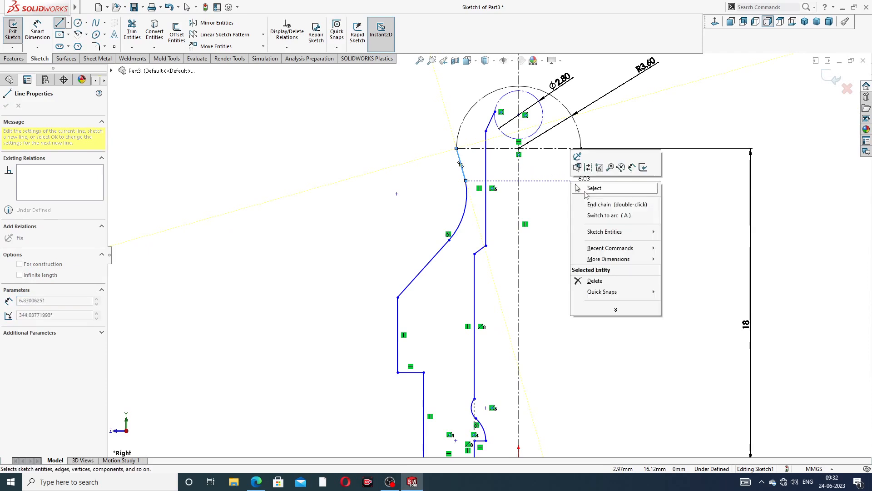
pyautogui.click(589, 188)
pyautogui.scroll(-1, 453, 135)
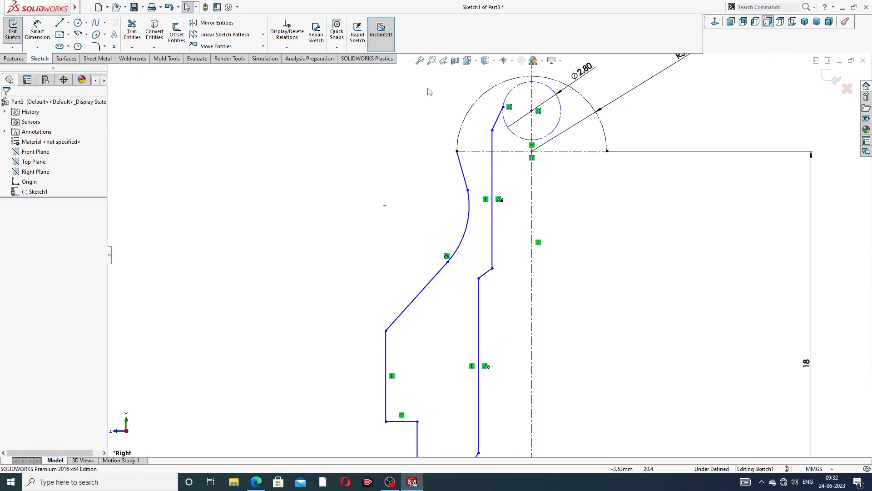
# Close the tip with an about 1.52 mm horizontal line from the circle to the semicircle and an about 2.23 mm line to its baseline end.
pyautogui.click(60, 23)
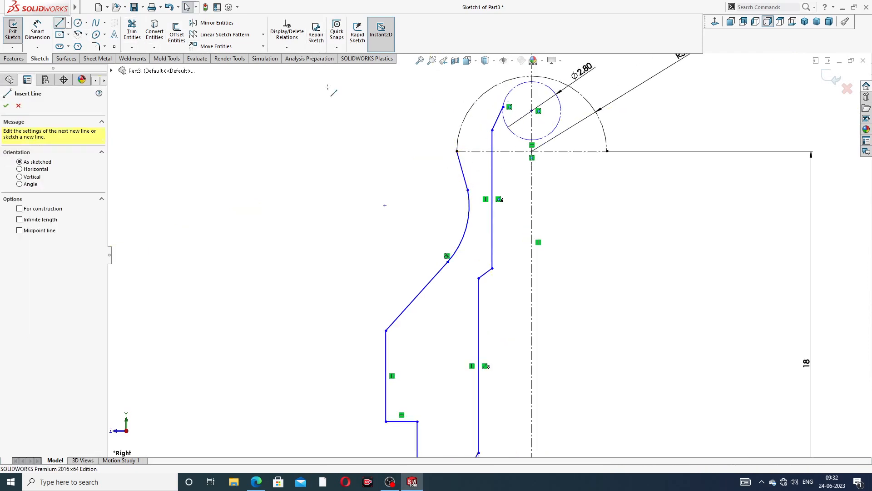
pyautogui.click(503, 106)
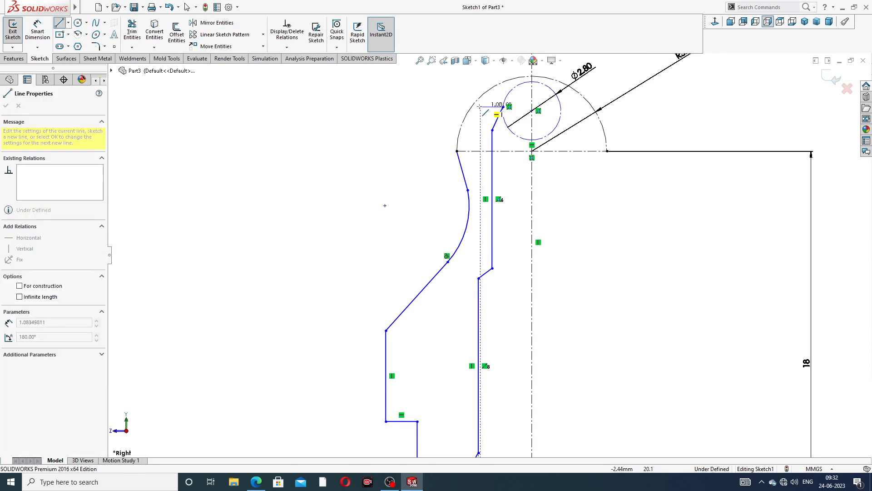
pyautogui.scroll(-3, 473, 107)
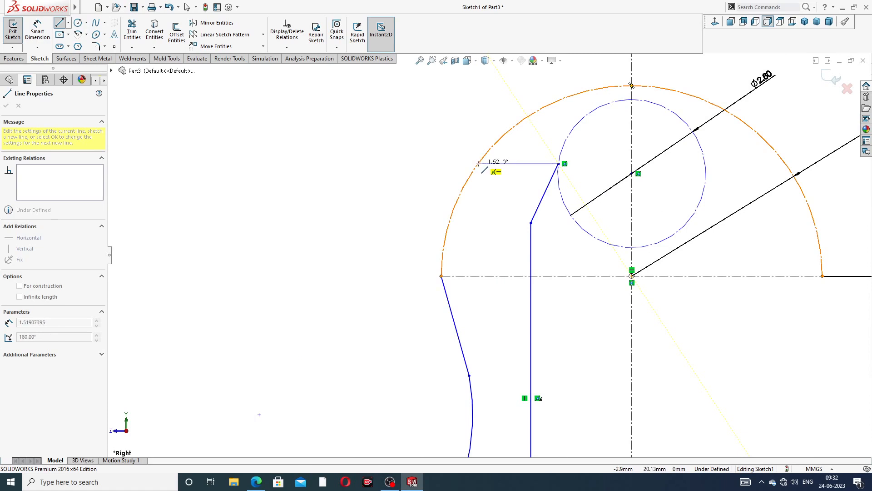
pyautogui.click(478, 164)
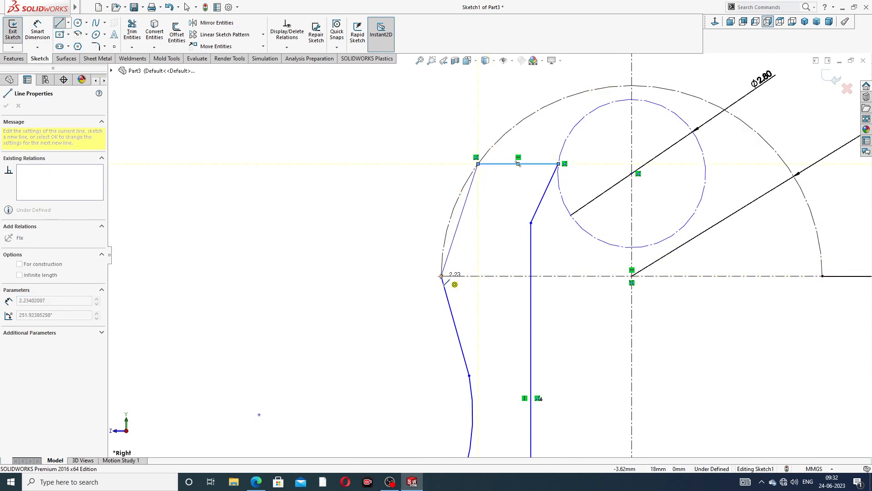
pyautogui.click(442, 276)
pyautogui.rightClick(460, 219)
pyautogui.click(513, 236)
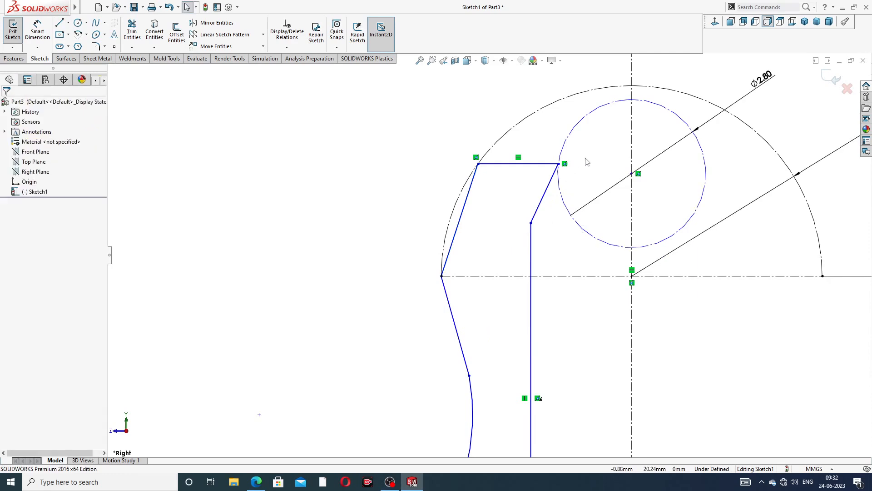
# Dimension the inner end of the tip's horizontal line 1.2 mm from the vertical centerline.
pyautogui.scroll(4, 485, 258)
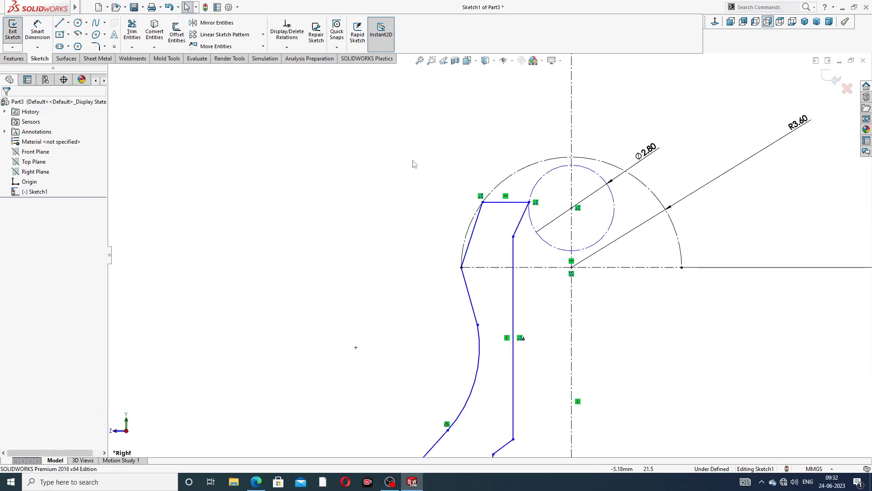
pyautogui.click(41, 33)
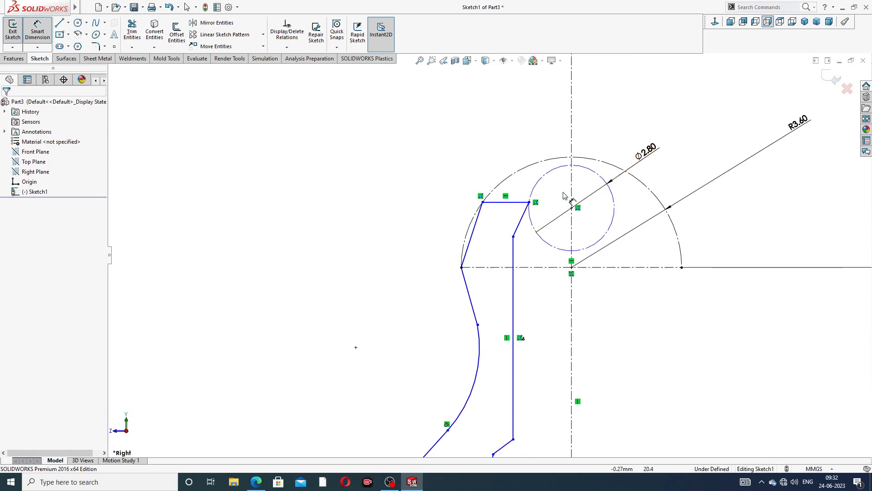
pyautogui.scroll(2, 574, 190)
pyautogui.click(508, 214)
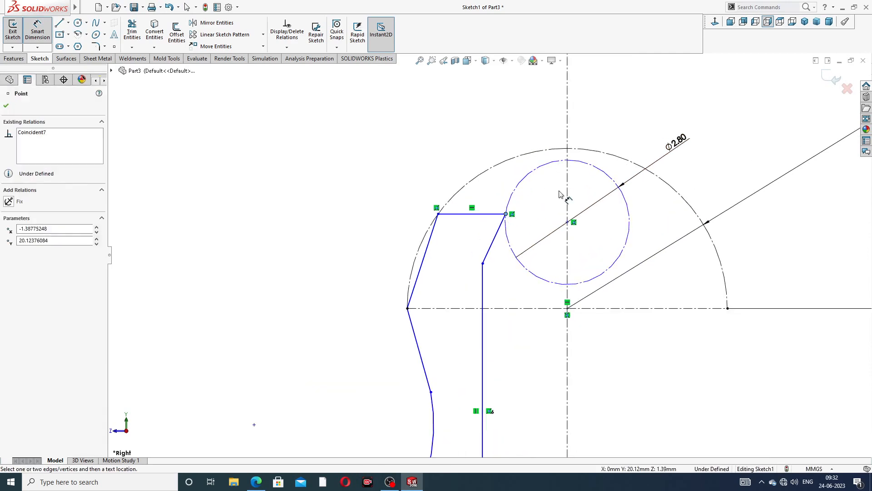
pyautogui.click(567, 186)
pyautogui.click(539, 141)
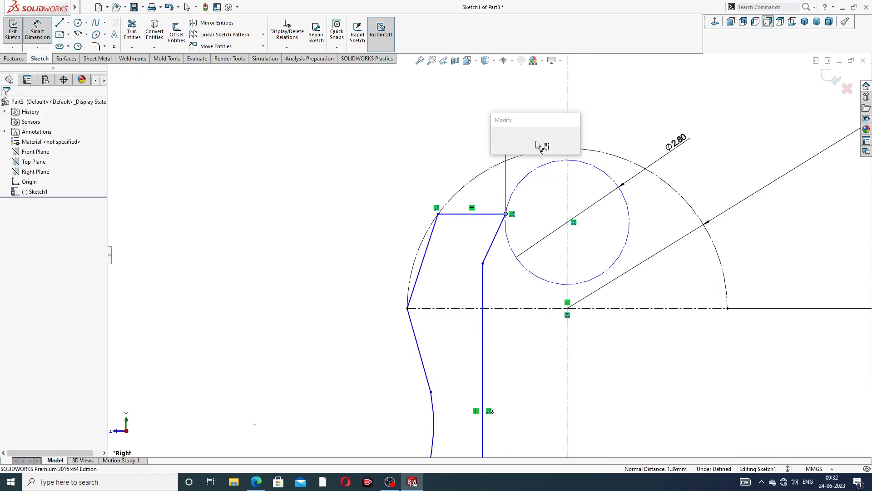
pyautogui.write('1.')
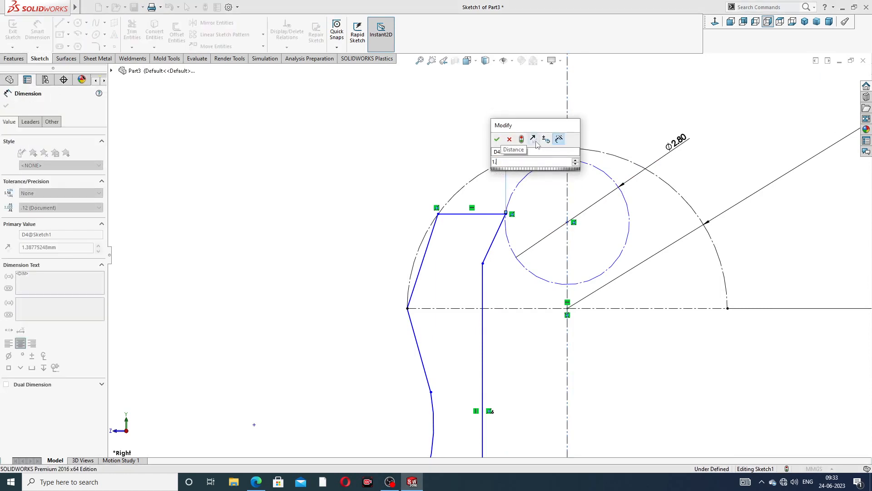
pyautogui.write('2')
pyautogui.press('Return')
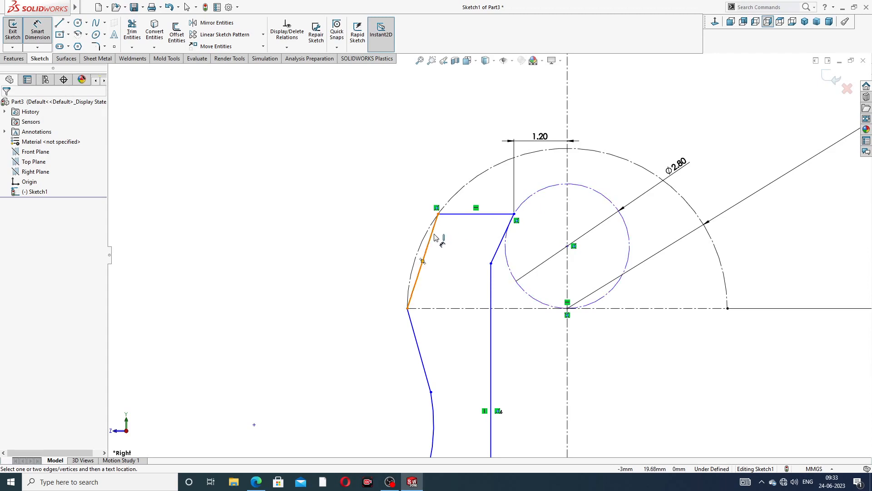
# Set the angle between the tip's slanted outer line and the vertical centerline to 26° and place its dimension inside the semicircle.
pyautogui.click(430, 237)
pyautogui.click(566, 225)
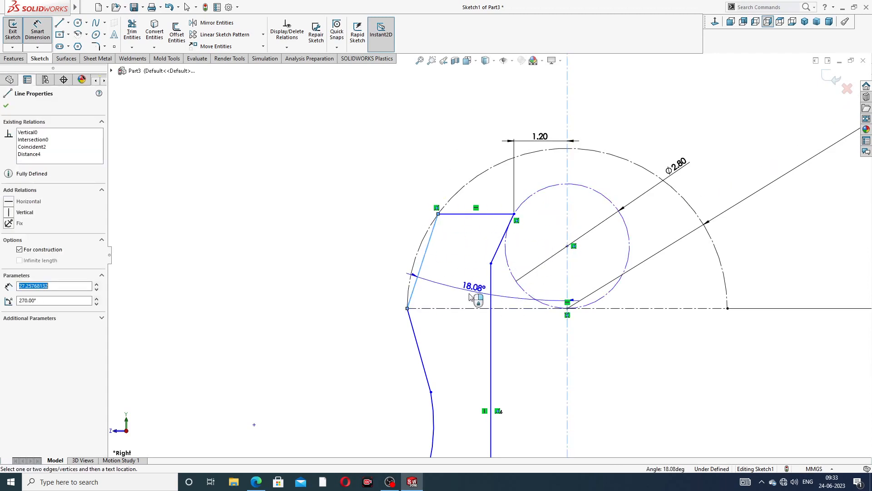
pyautogui.click(457, 299)
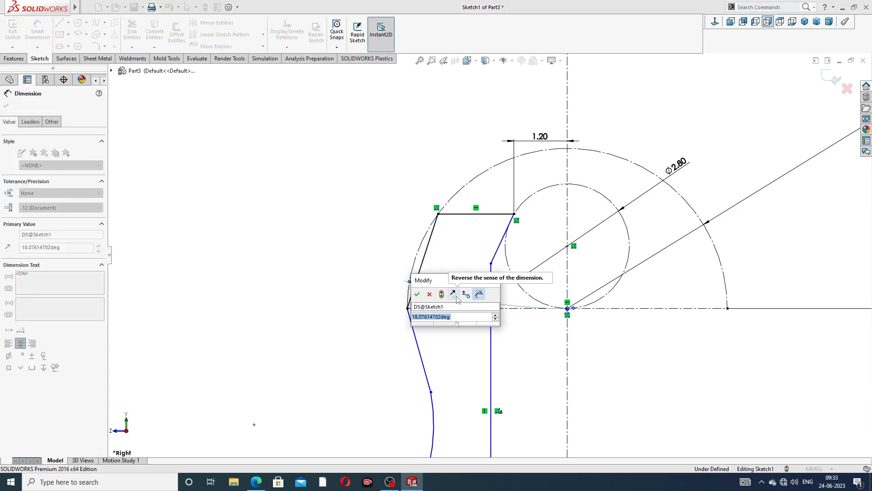
pyautogui.write('26')
pyautogui.press('Return')
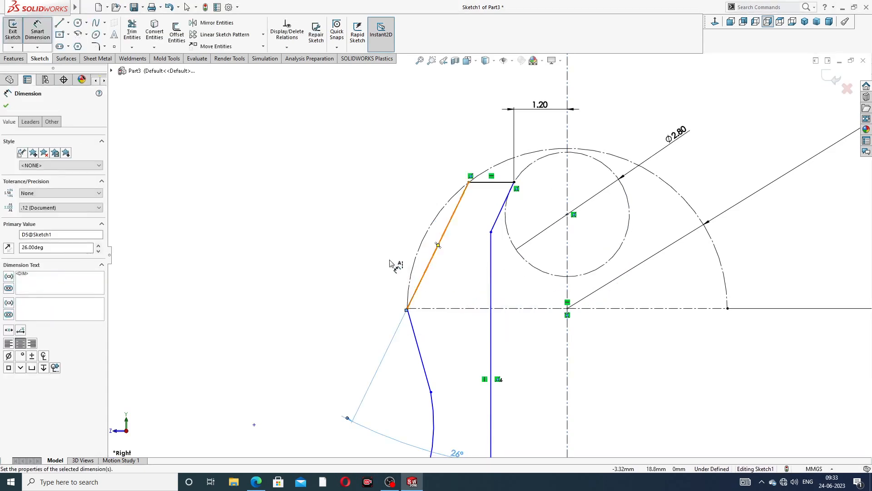
pyautogui.click(363, 255)
pyautogui.moveTo(456, 452); pyautogui.dragTo(458, 289)
# Set the angle between the tip's horizontal line and the short slanted inner line to 60°.
pyautogui.click(498, 183)
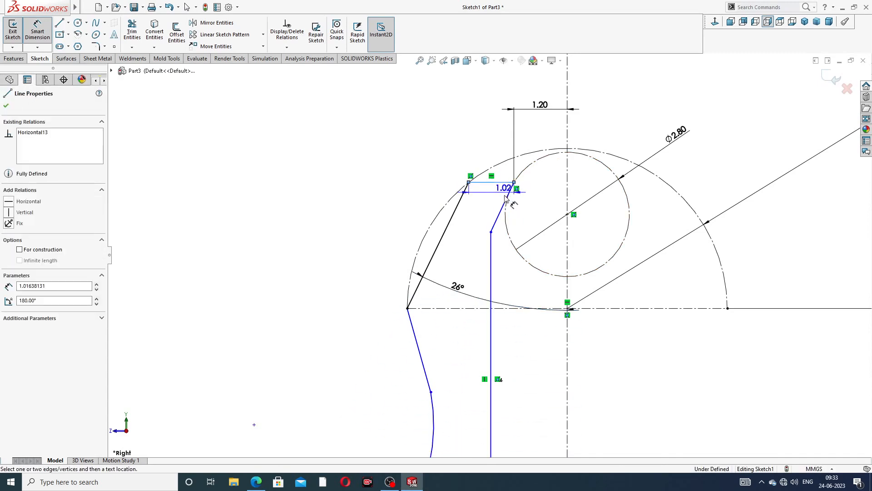
pyautogui.click(503, 200)
pyautogui.click(482, 205)
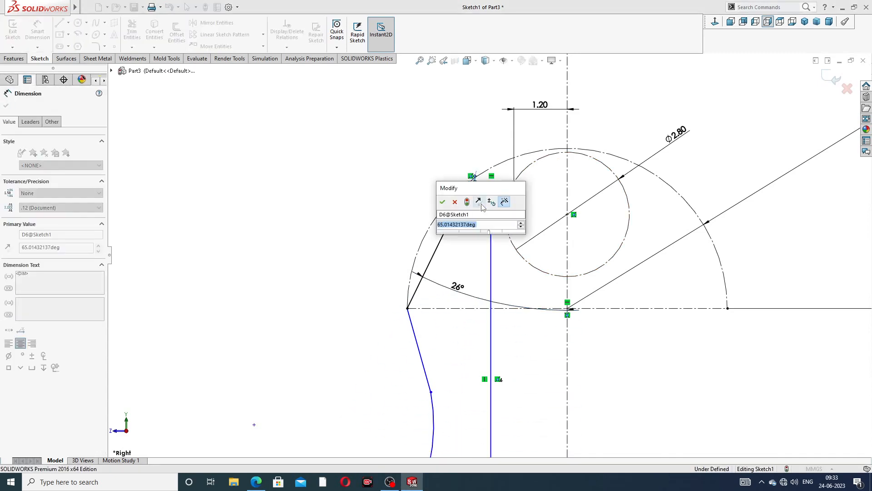
pyautogui.write('60')
pyautogui.press('Return')
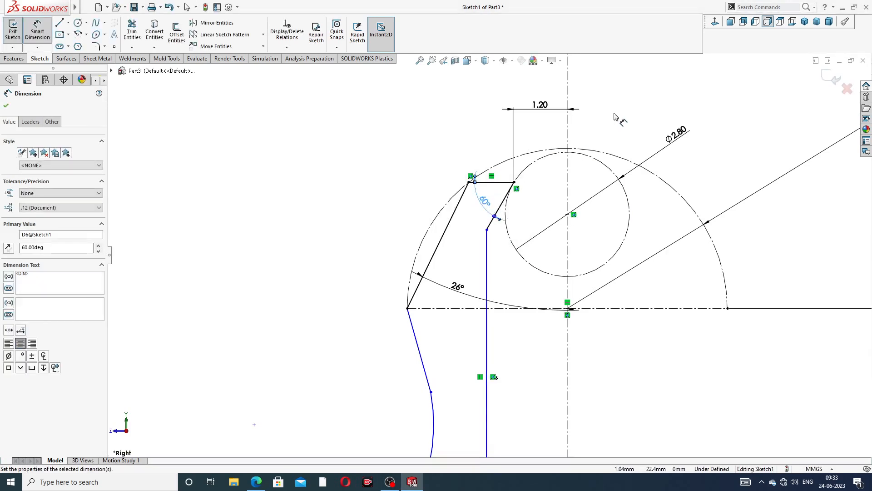
pyautogui.click(614, 116)
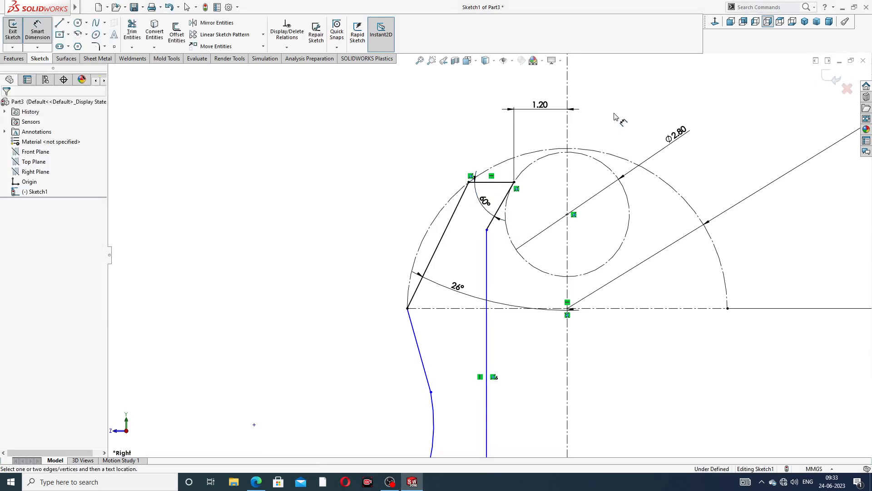
# Check the section view in the PDF drawing and reposition the R3.60 and Ø2.80 dimensions beside the tip.
pyautogui.click(254, 483)
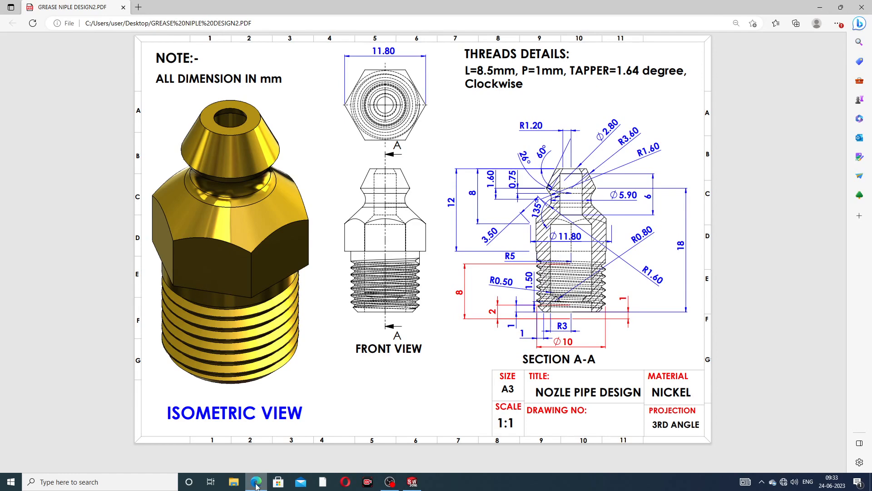
pyautogui.click(412, 481)
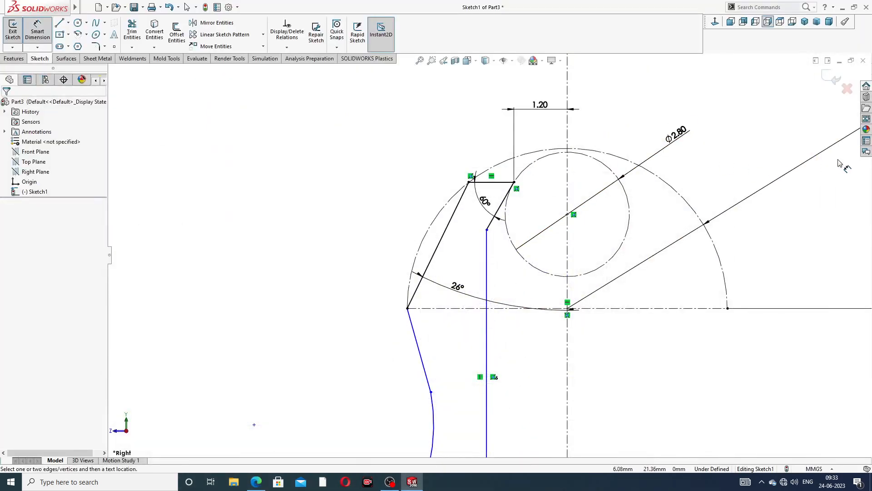
pyautogui.press('z')
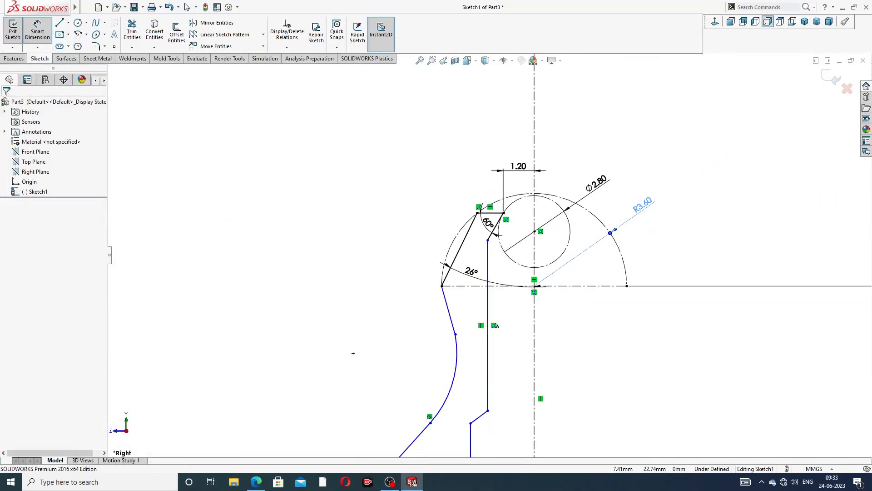
pyautogui.click(634, 210)
pyautogui.press('Escape')
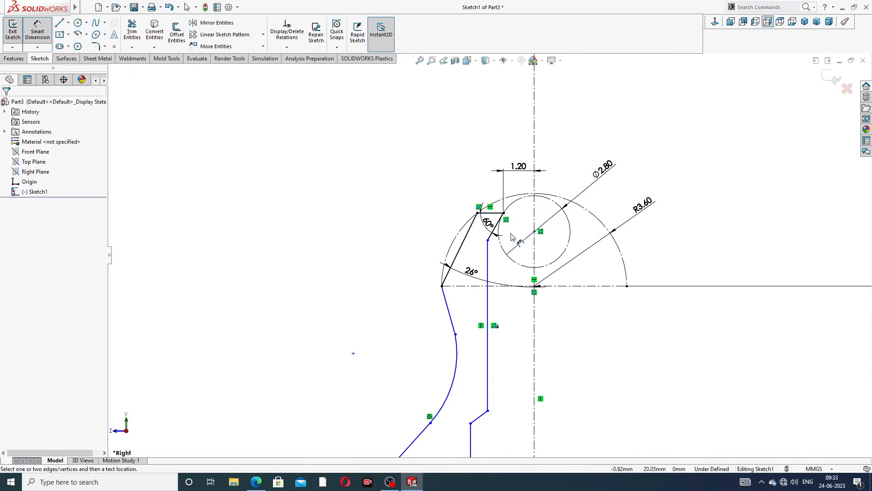
# Dimension the horizontal construction line between the profile's inner bottom corner and the origin at 3 mm.
pyautogui.scroll(-1, 516, 229)
pyautogui.scroll(1, 490, 253)
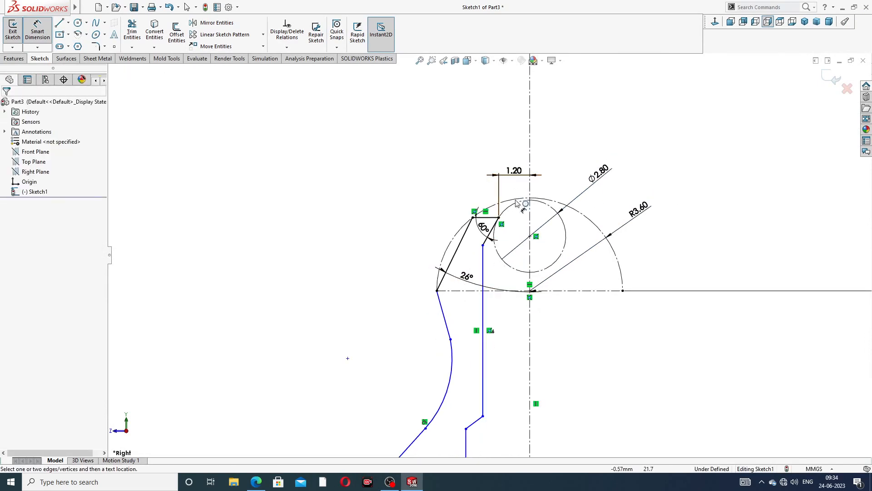
pyautogui.scroll(-1, 518, 259)
pyautogui.scroll(4, 521, 258)
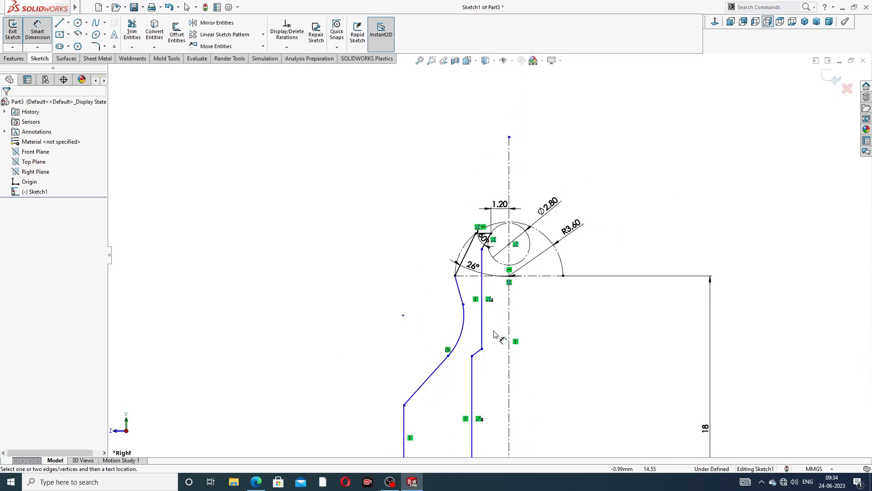
pyautogui.scroll(-4, 501, 411)
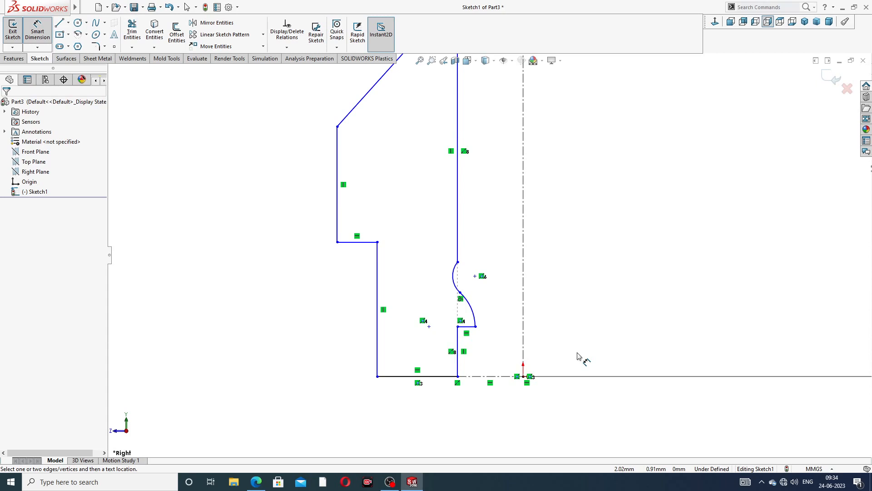
pyautogui.click(482, 377)
pyautogui.click(482, 409)
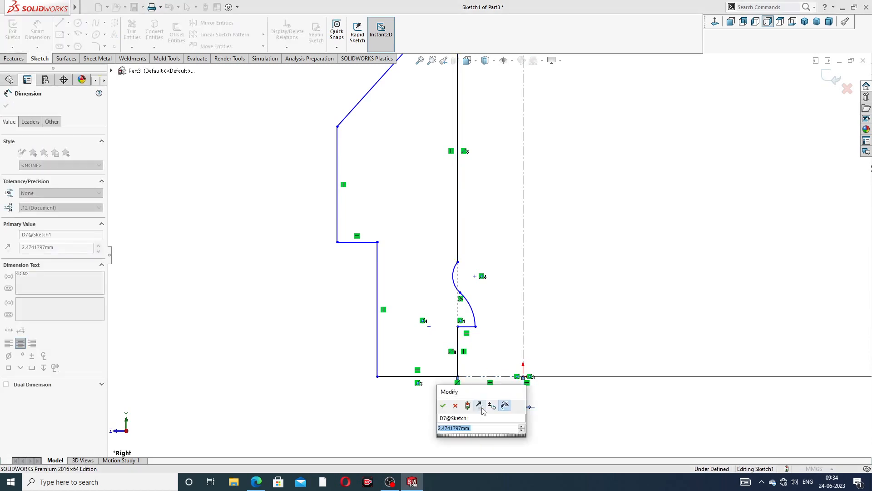
pyautogui.write('3')
pyautogui.press('Return')
pyautogui.click(582, 411)
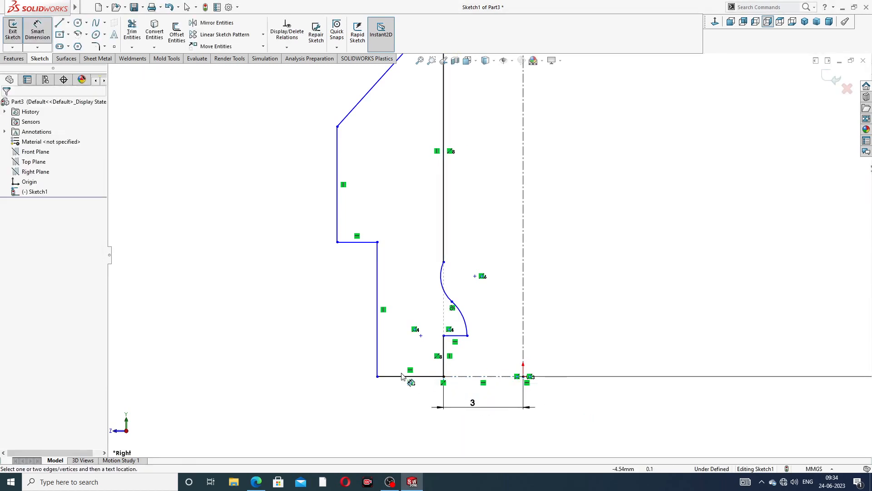
# Dimension the profile's outer bottom corner 5 mm from the origin.
pyautogui.click(377, 376)
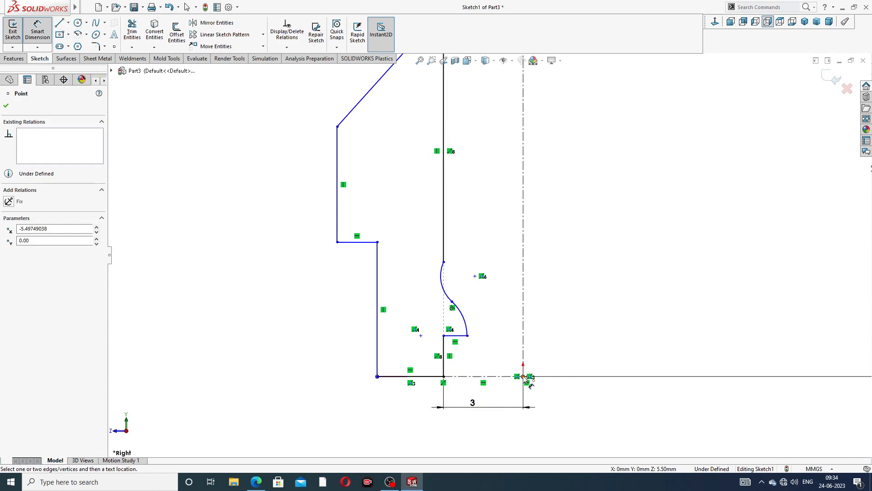
pyautogui.click(523, 376)
pyautogui.click(454, 430)
pyautogui.write('5')
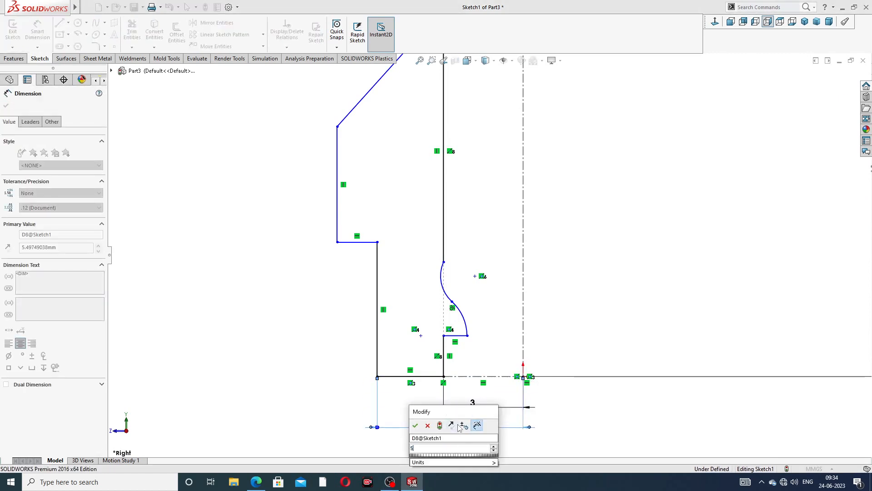
pyautogui.press('Return')
pyautogui.click(624, 297)
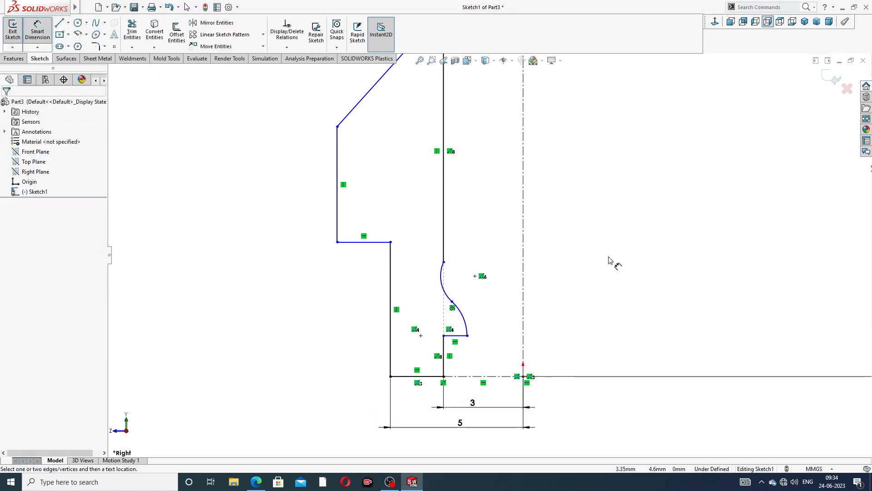
# Set the radius of the lower arc on the inner bore edge to 0.8 mm, checking the PDF drawing.
pyautogui.scroll(-2, 457, 346)
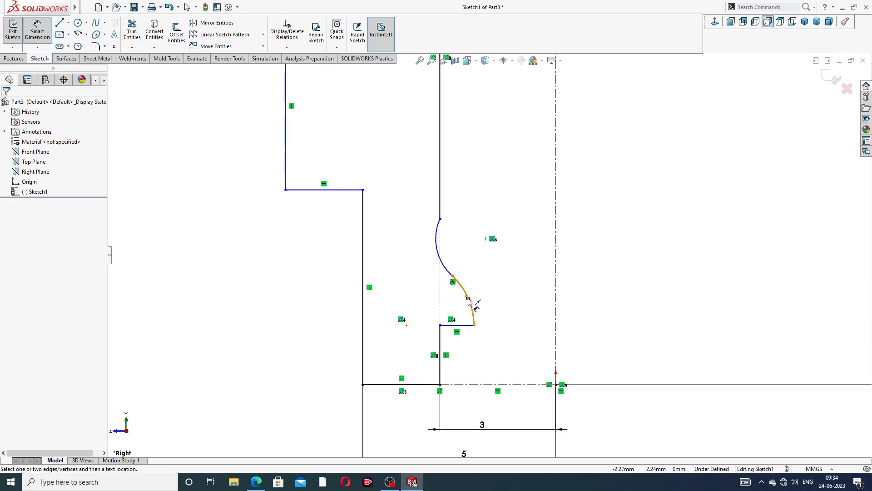
pyautogui.click(475, 305)
pyautogui.click(492, 306)
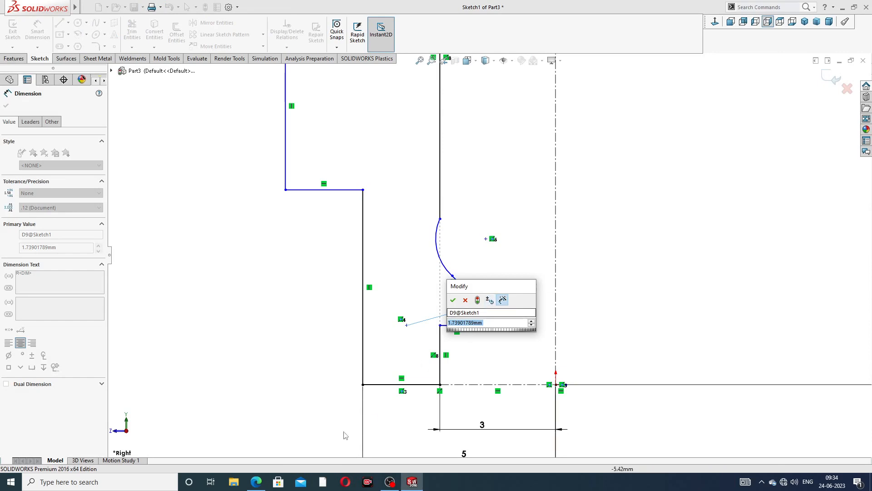
pyautogui.click(256, 481)
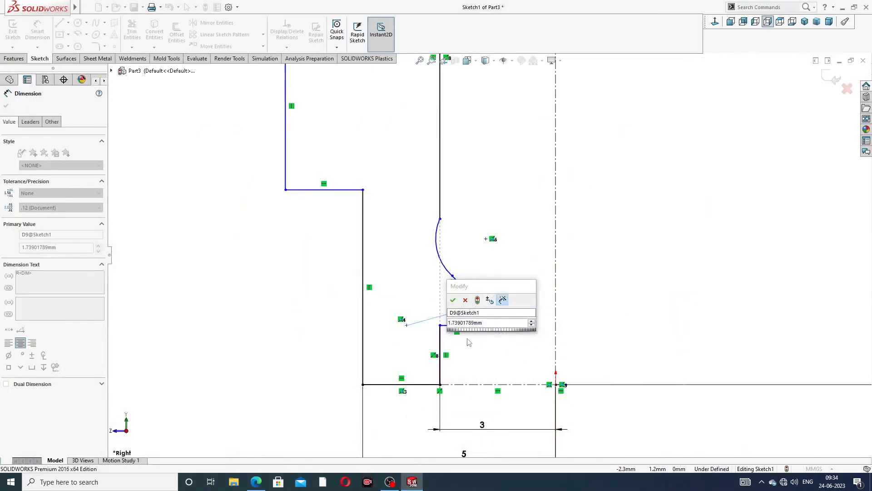
pyautogui.click(492, 324)
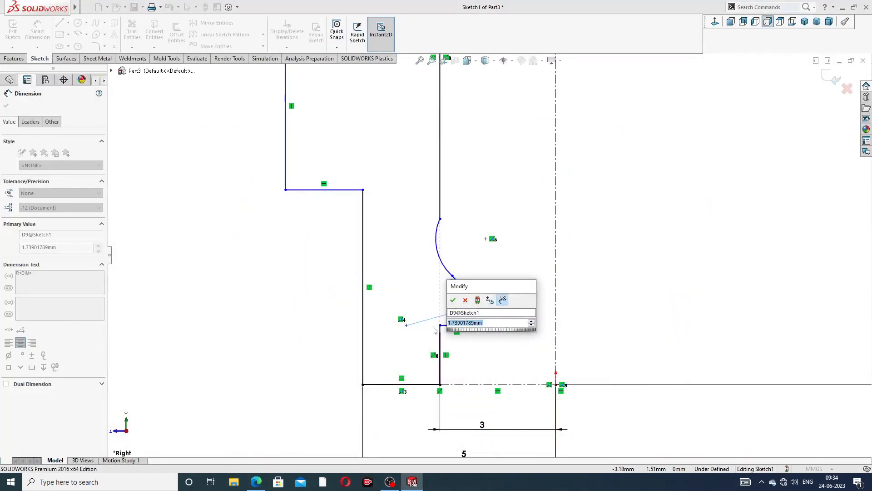
pyautogui.write('0.8')
pyautogui.press('Return')
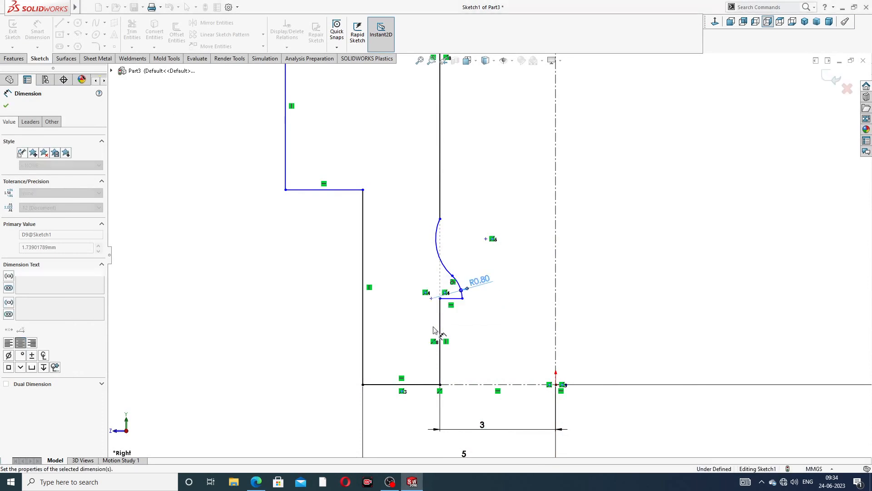
pyautogui.click(499, 306)
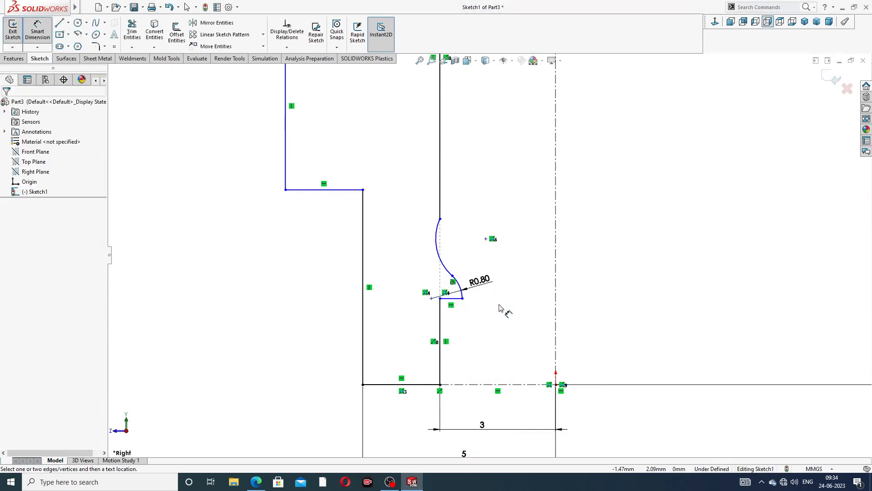
# Set the radius of the upper arc on the inner bore edge to 0.5 mm.
pyautogui.click(436, 247)
pyautogui.click(422, 256)
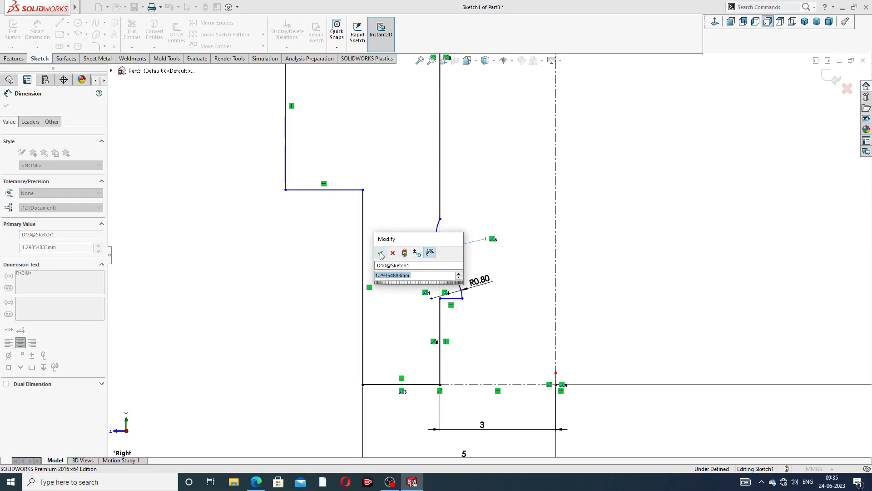
pyautogui.write('.')
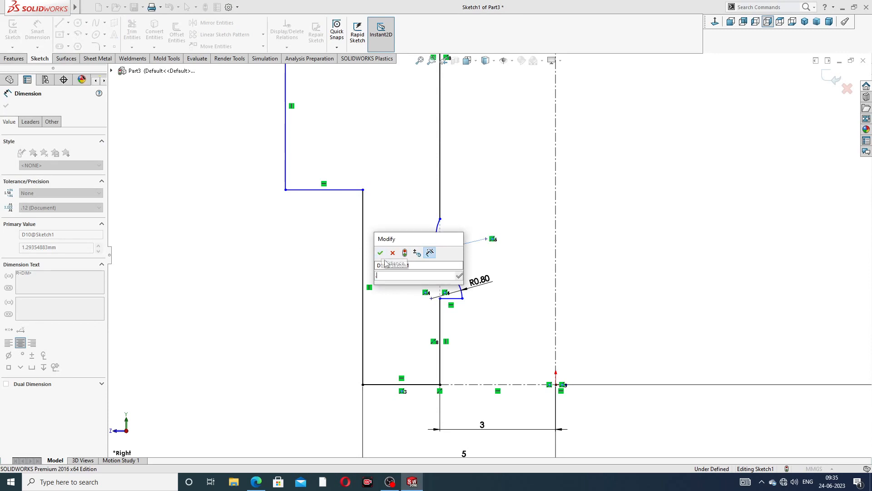
pyautogui.write('5')
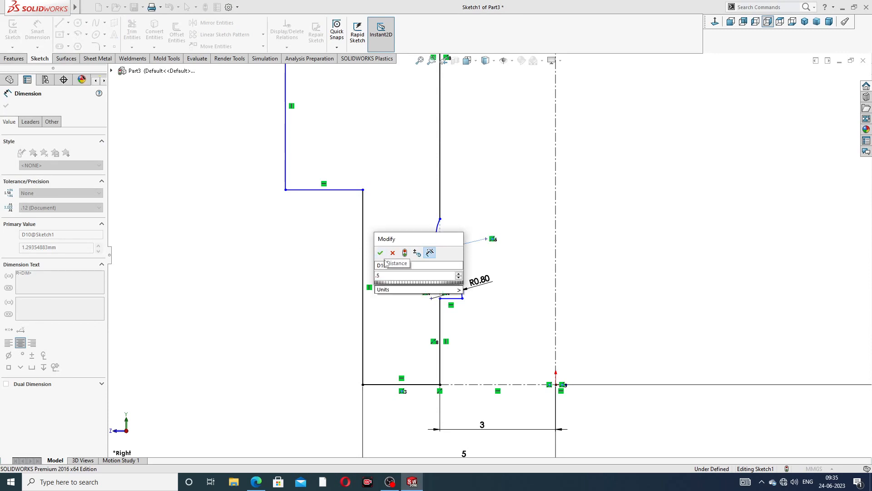
pyautogui.press('Return')
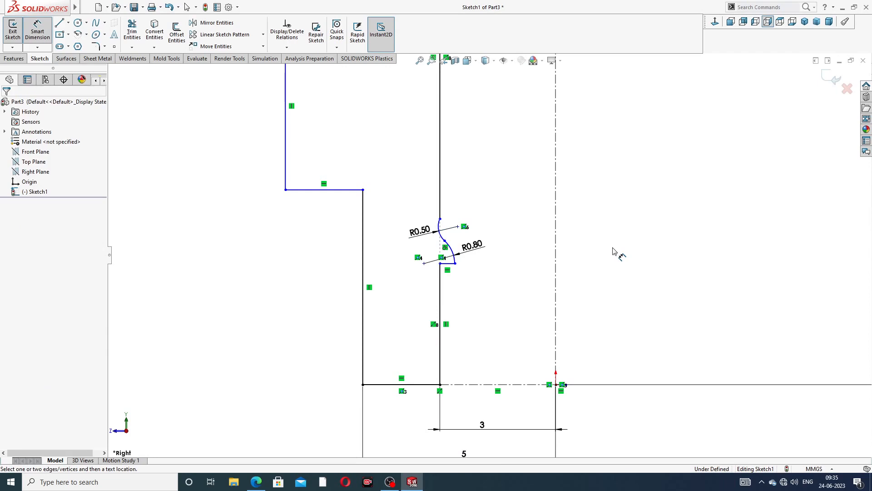
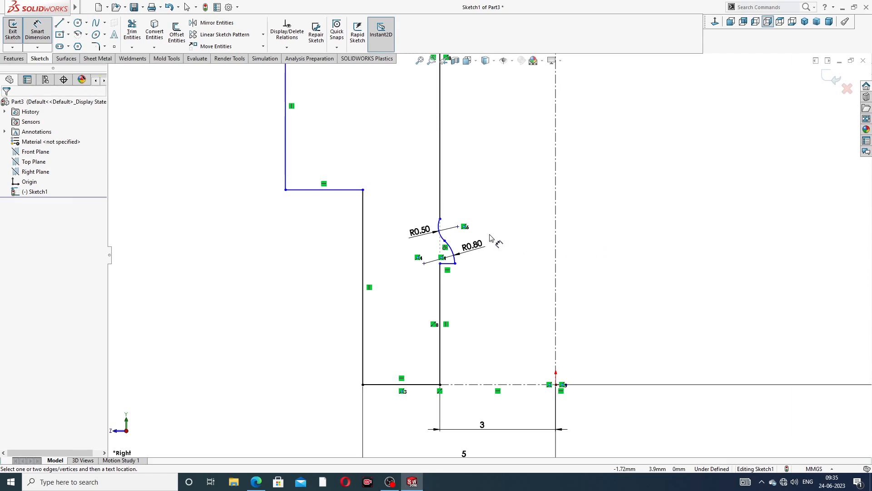
# Add a Vertical relation between the lower bore arc's centre and the point where the two arcs meet.
pyautogui.scroll(3, 454, 240)
pyautogui.scroll(1, 446, 239)
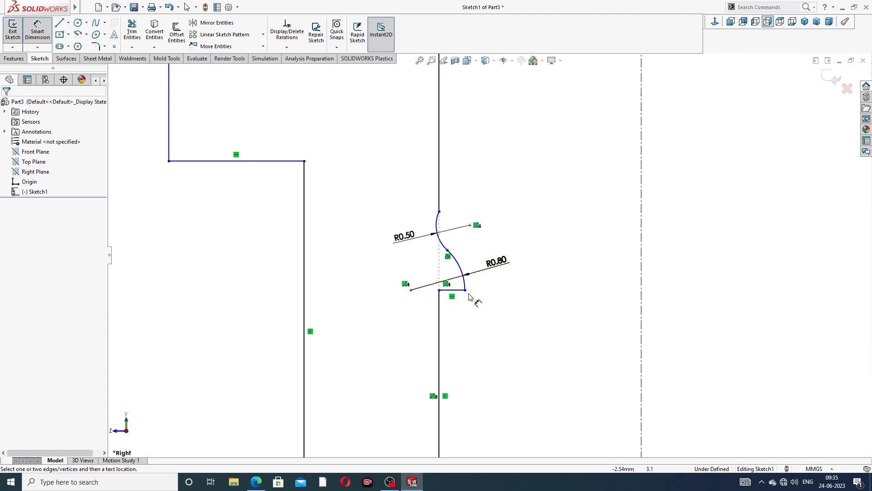
pyautogui.scroll(-3, 474, 298)
pyautogui.rightClick(559, 200)
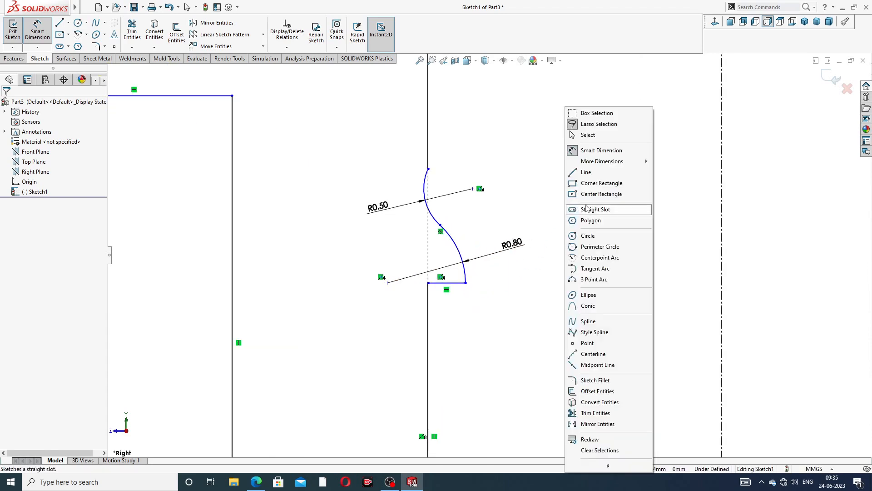
pyautogui.click(593, 137)
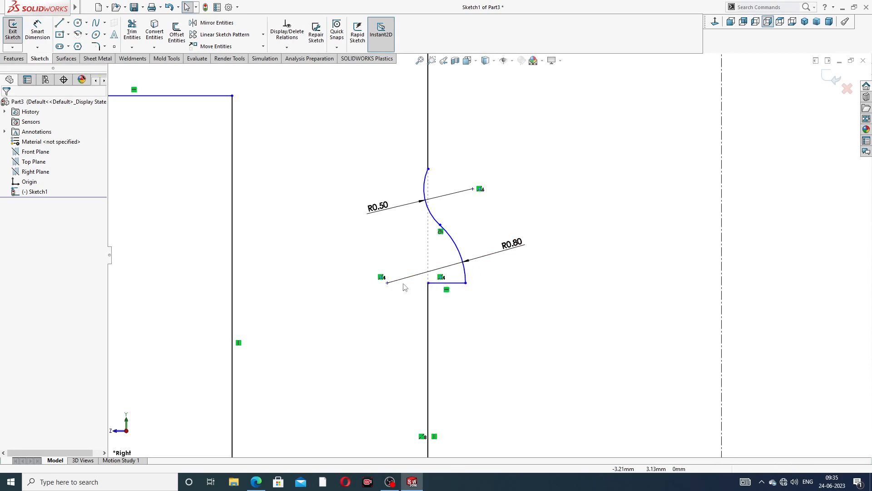
pyautogui.click(387, 283)
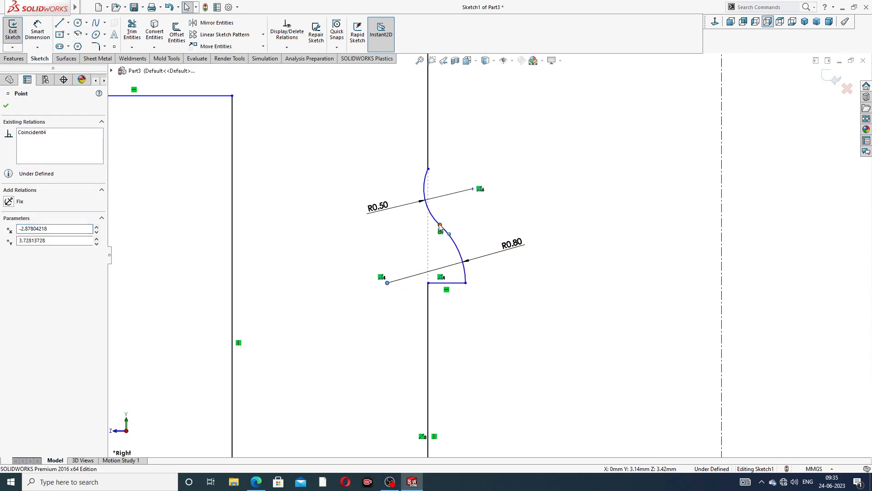
pyautogui.keyDown('ctrl'); pyautogui.click(439, 225); pyautogui.keyUp('ctrl')
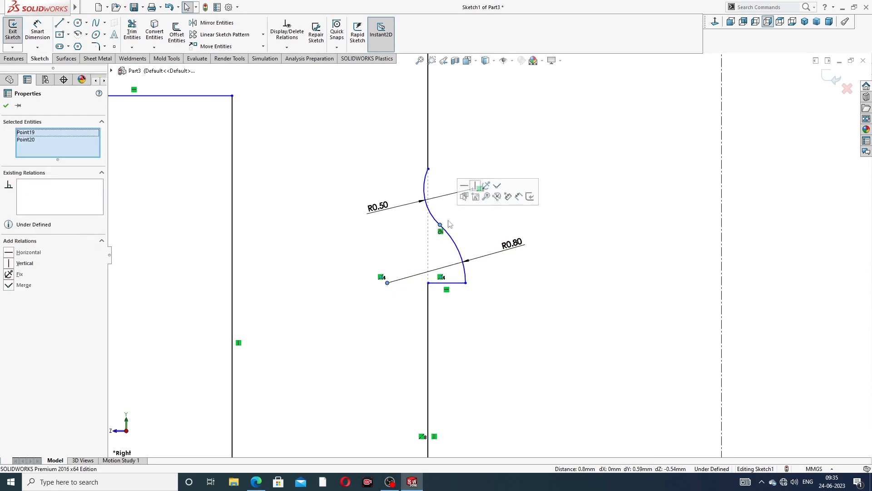
pyautogui.click(476, 186)
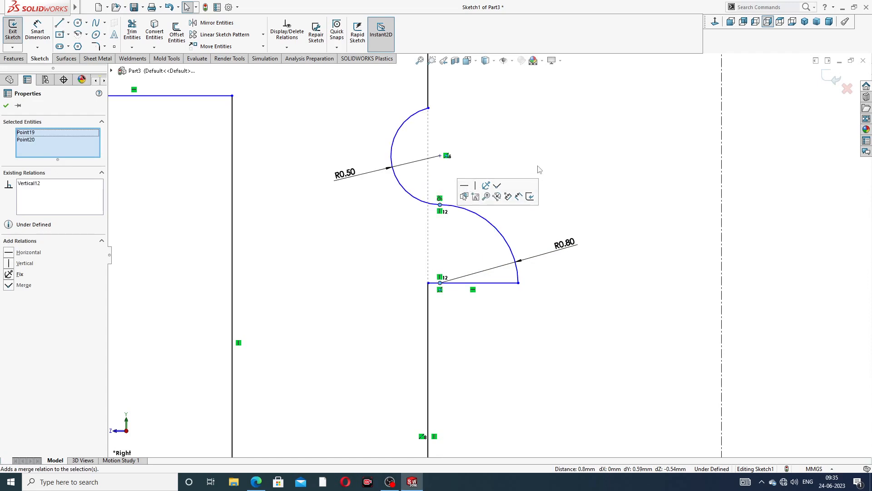
pyautogui.click(547, 160)
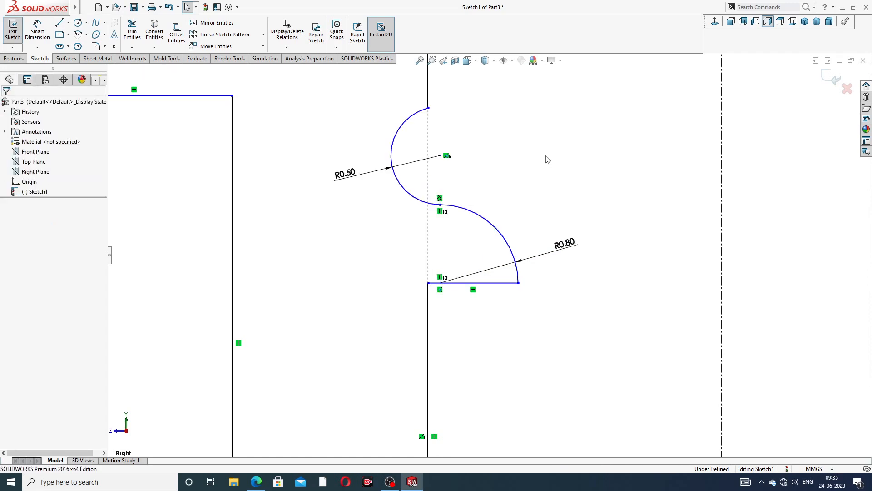
# Add a Horizontal relation between the upper bore arc's top endpoint and its centre point.
pyautogui.click(429, 109)
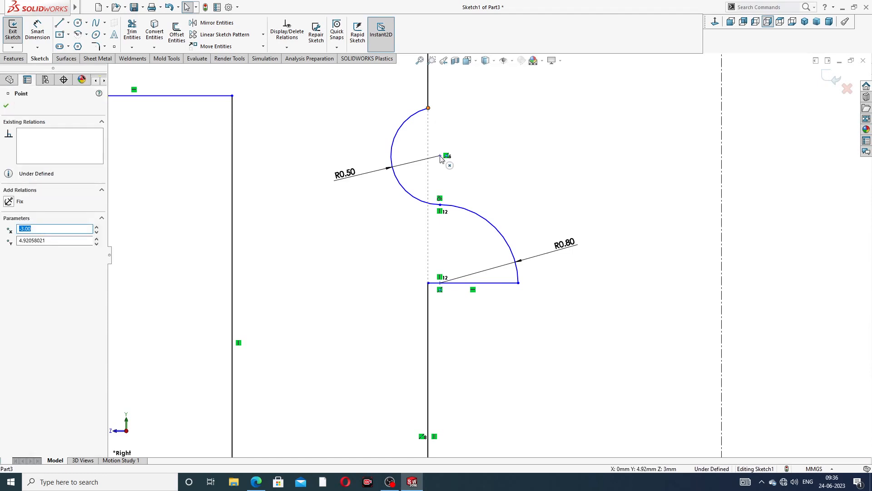
pyautogui.click(465, 127)
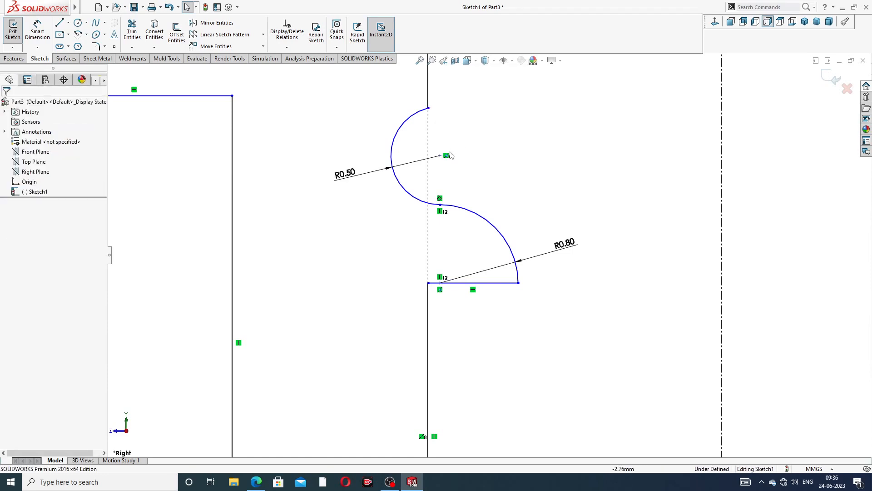
pyautogui.click(428, 109)
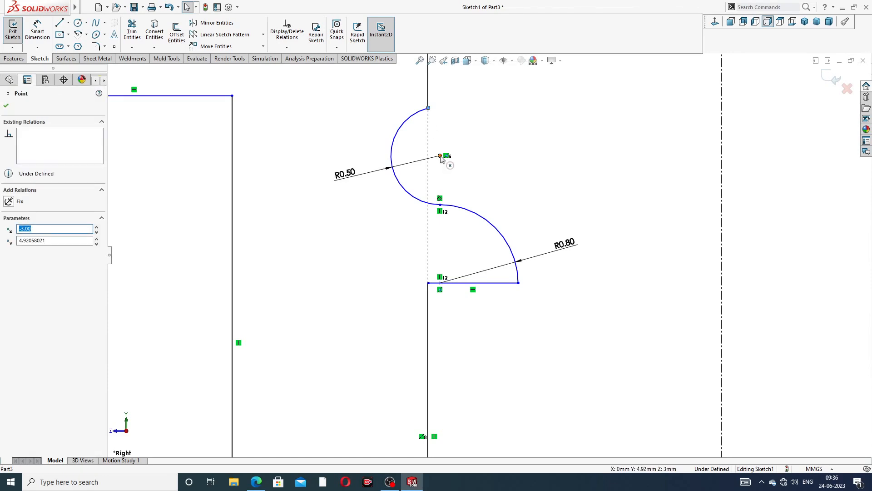
pyautogui.keyDown('ctrl'); pyautogui.click(441, 157); pyautogui.keyUp('ctrl')
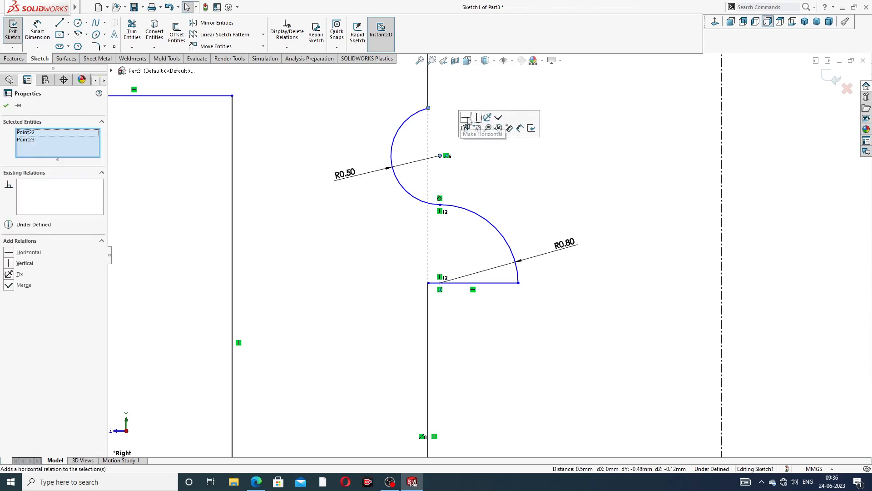
pyautogui.click(465, 118)
pyautogui.click(617, 133)
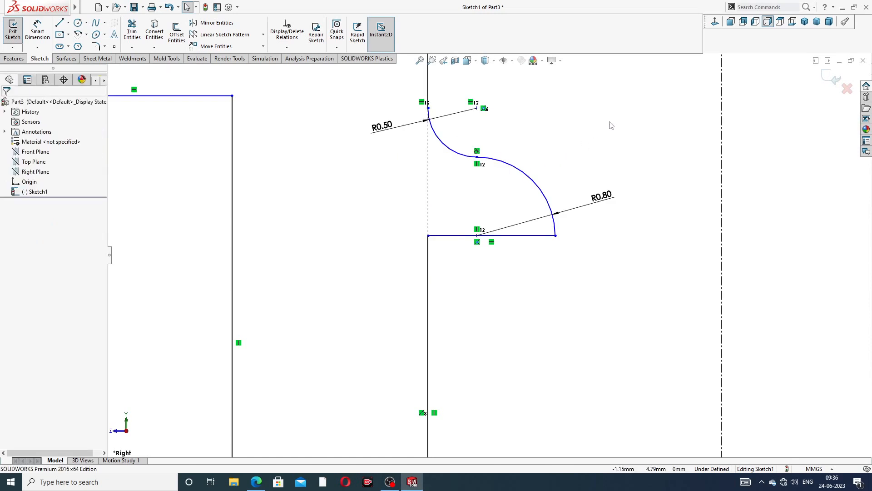
# Reposition the lower arc's 0.8 mm radius dimension label beside the arc.
pyautogui.scroll(3, 527, 140)
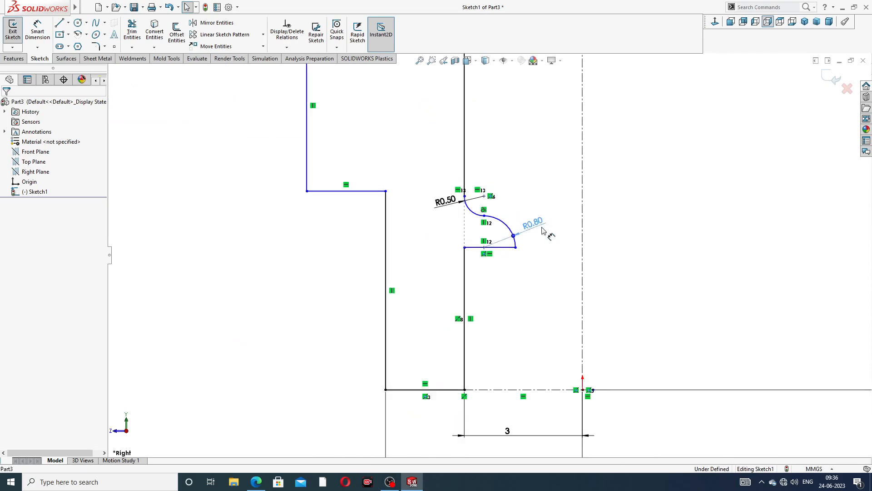
pyautogui.moveTo(547, 231); pyautogui.dragTo(545, 223)
pyautogui.click(536, 167)
# Examine the two constrained arcs on the inner bore edge and their place in the whole half-profile.
pyautogui.scroll(3, 536, 167)
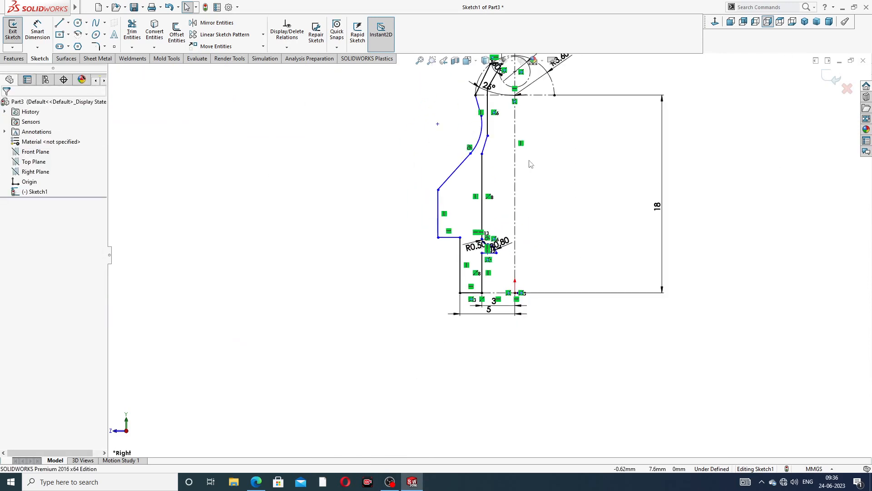
pyautogui.scroll(-1, 493, 174)
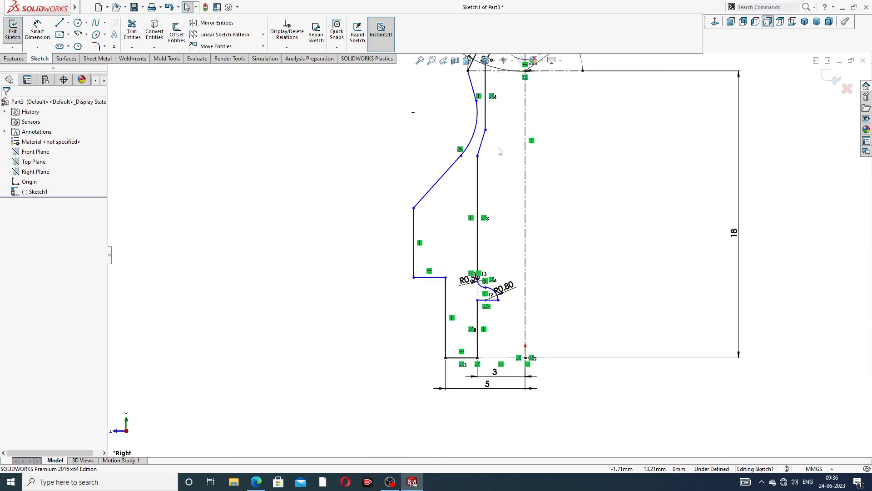
pyautogui.scroll(-2, 486, 281)
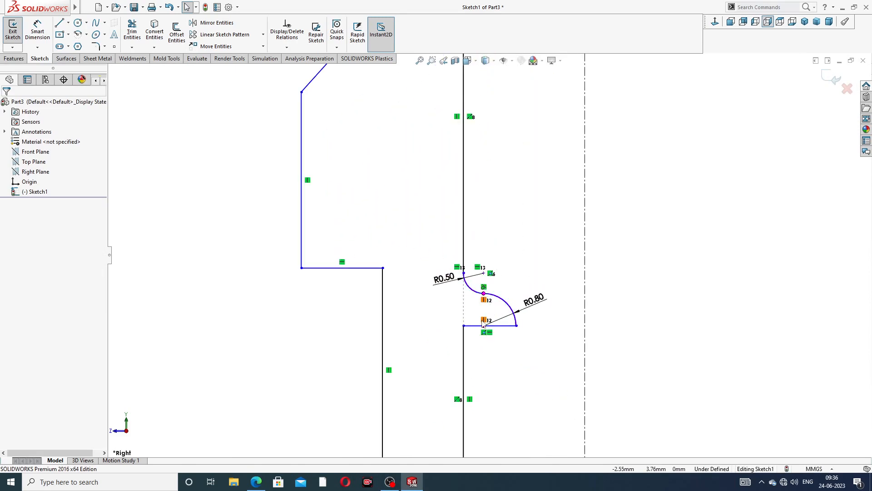
pyautogui.scroll(-3, 473, 285)
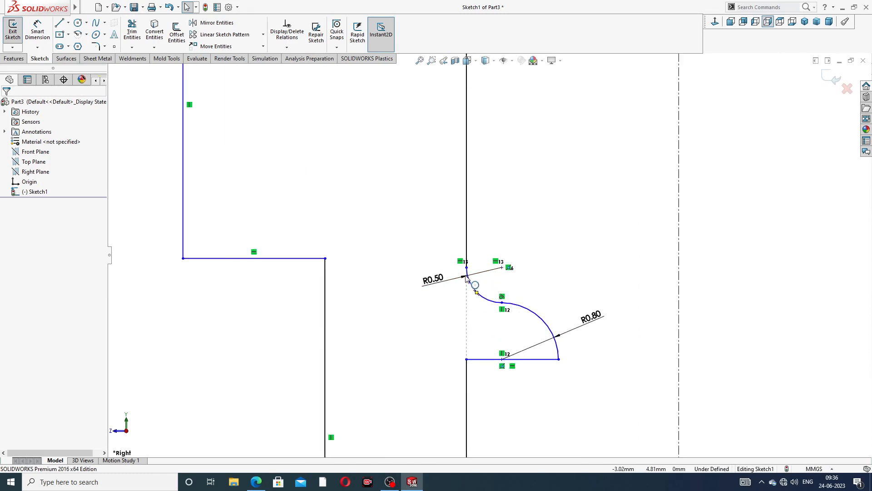
pyautogui.scroll(2, 620, 296)
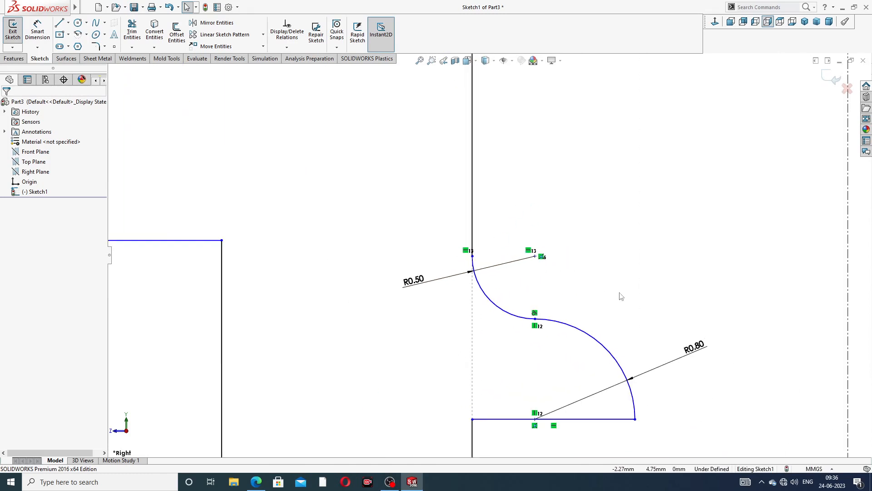
pyautogui.scroll(3, 614, 343)
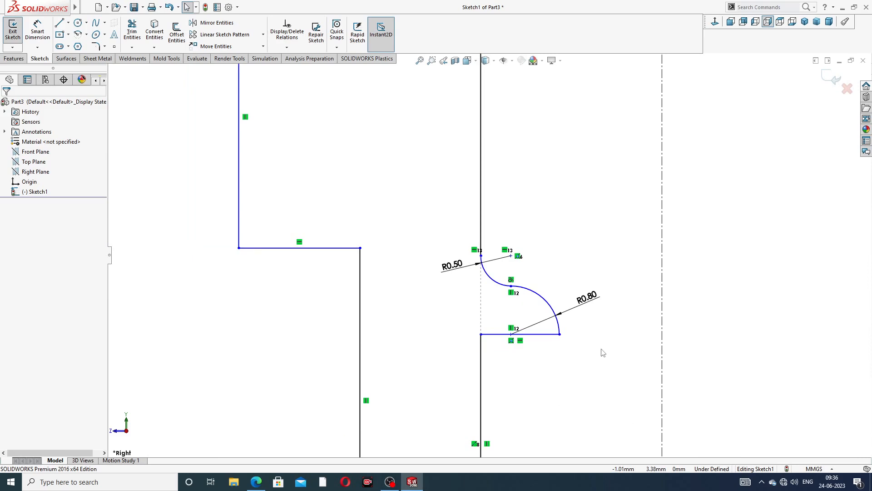
pyautogui.scroll(4, 556, 136)
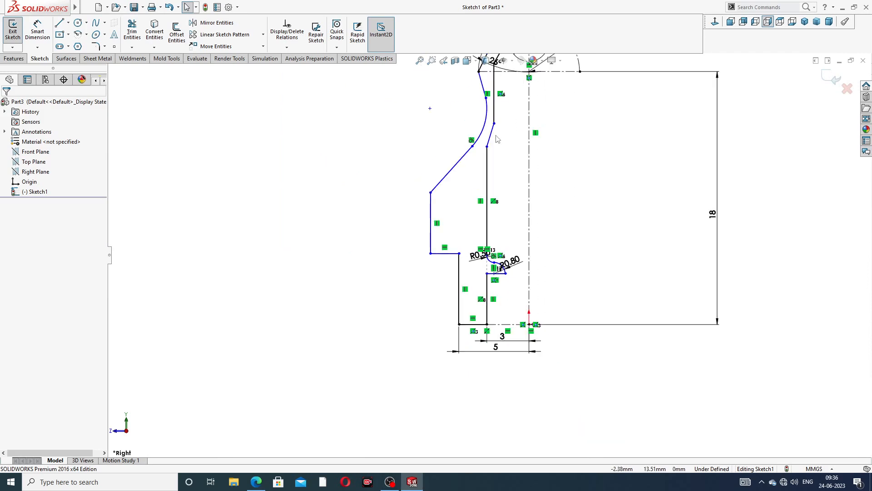
# Dimension the angle between the upper bore line and the short slanted line at 135° and place its label clear of the profile.
pyautogui.scroll(-3, 497, 139)
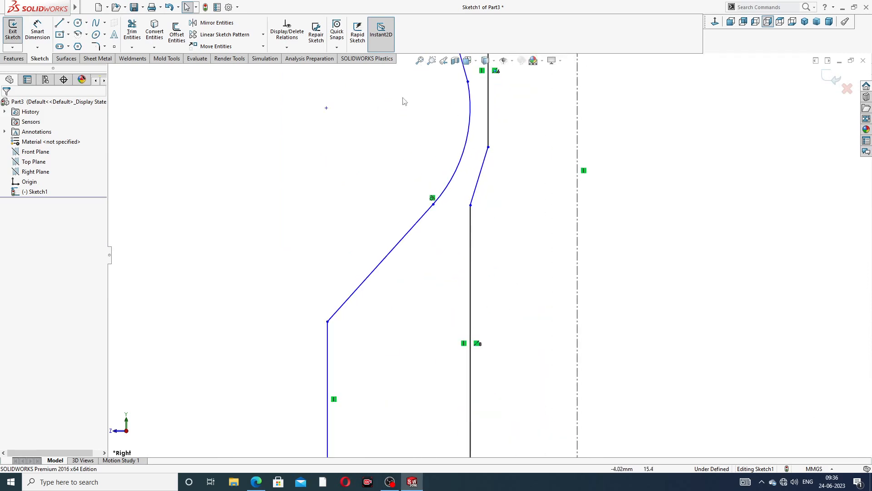
pyautogui.click(38, 31)
pyautogui.scroll(-3, 510, 194)
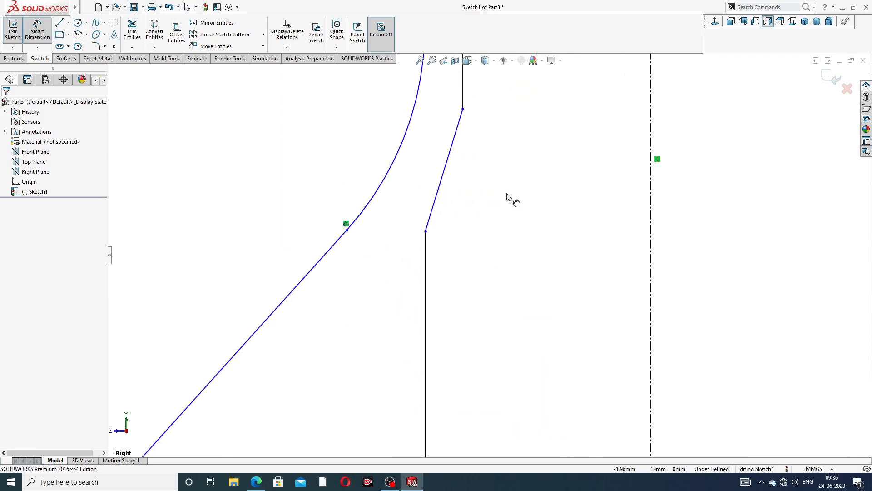
pyautogui.click(462, 109)
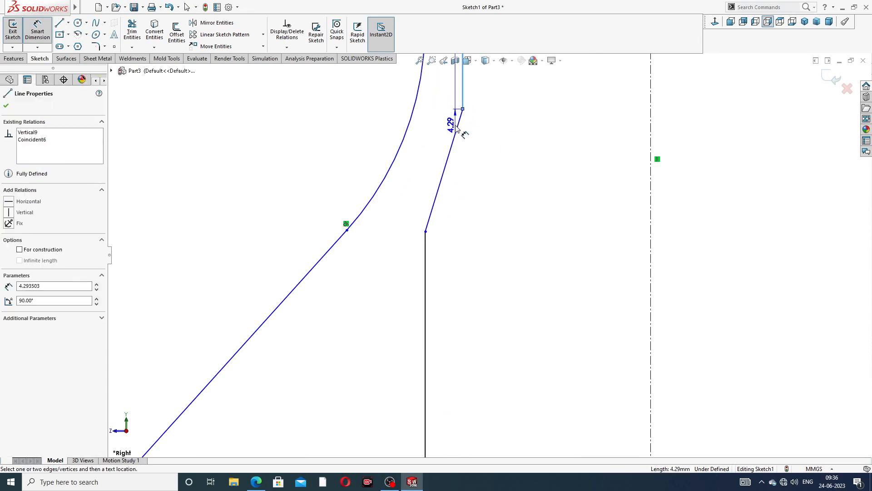
pyautogui.click(460, 119)
pyautogui.click(442, 115)
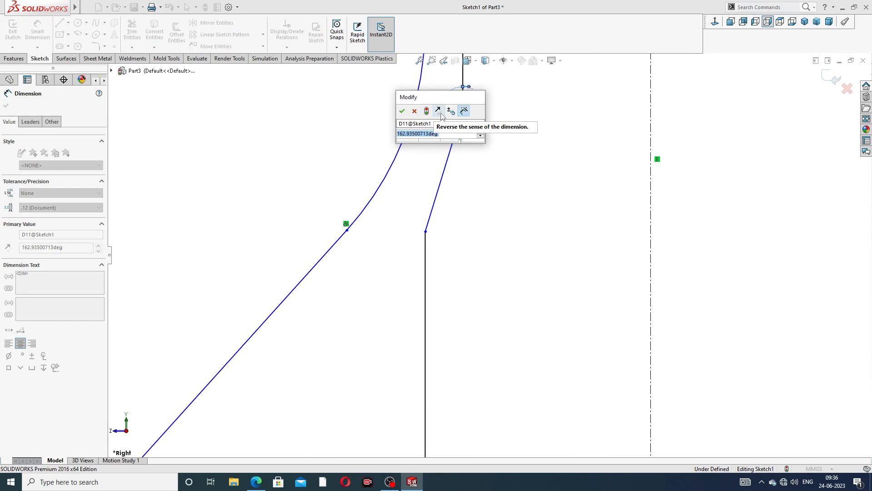
pyautogui.write('135')
pyautogui.press('Return')
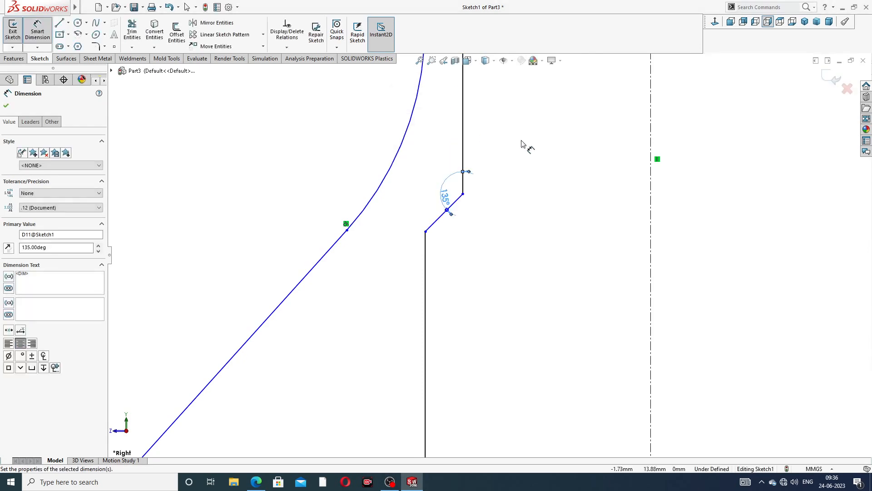
pyautogui.click(522, 144)
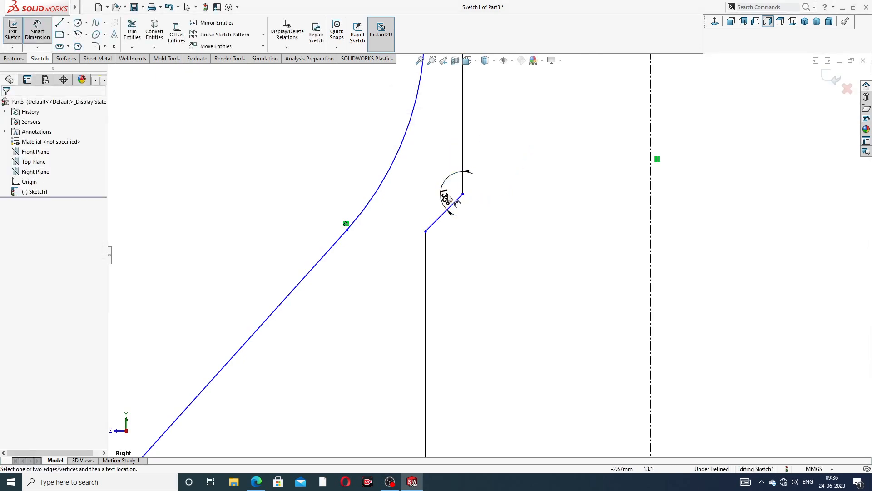
pyautogui.moveTo(449, 198); pyautogui.dragTo(434, 180)
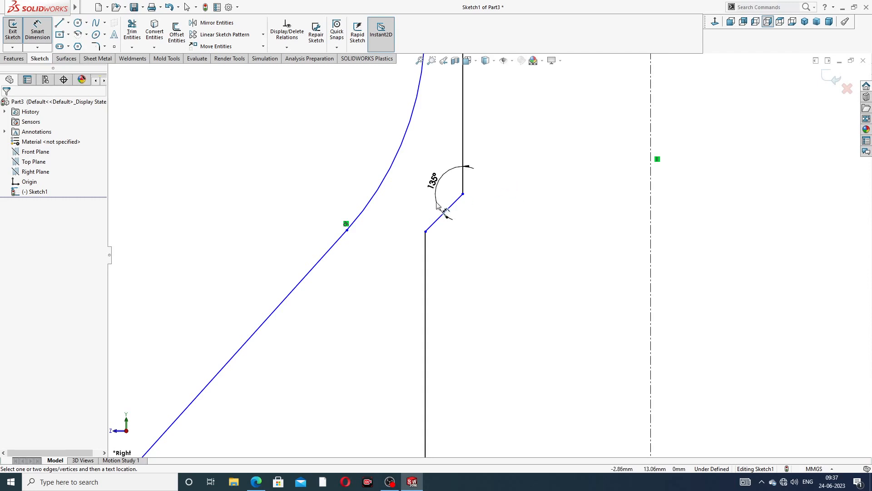
# Examine the whole half-profile for edges that still lack dimensions, from the head circles down to the base.
pyautogui.scroll(5, 495, 186)
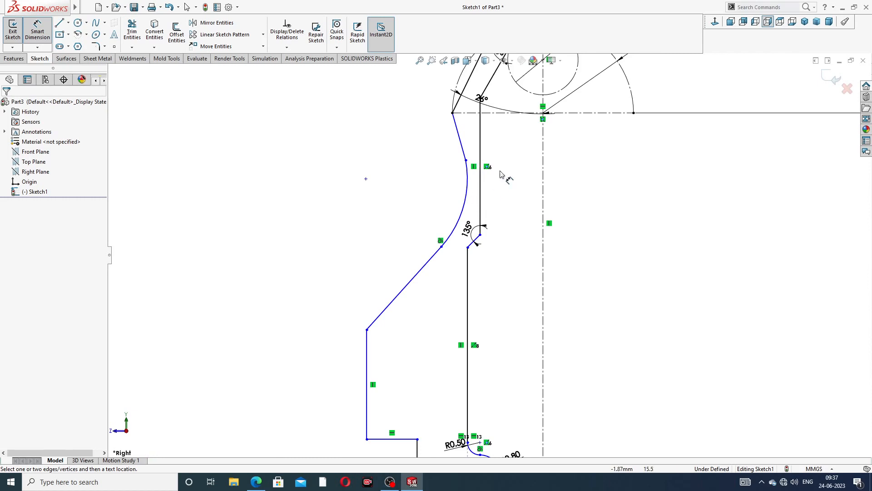
pyautogui.scroll(3, 499, 181)
pyautogui.scroll(-4, 495, 210)
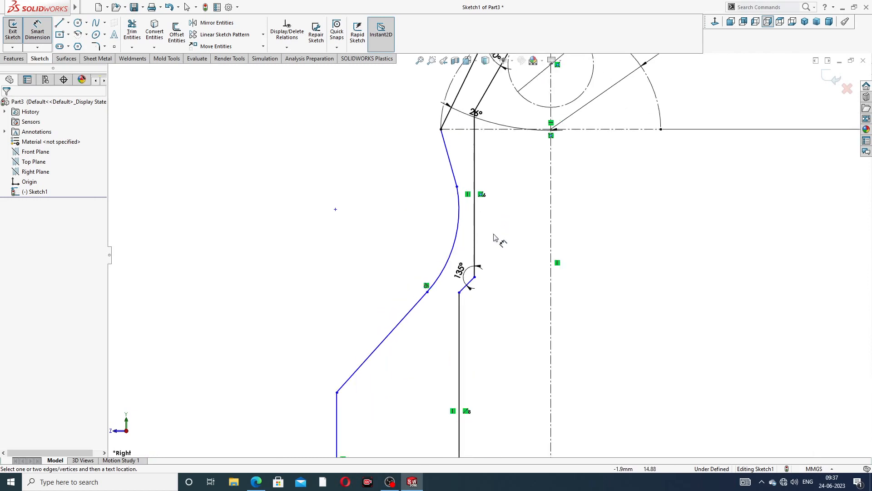
pyautogui.scroll(4, 500, 258)
pyautogui.scroll(-3, 493, 360)
pyautogui.scroll(3, 481, 384)
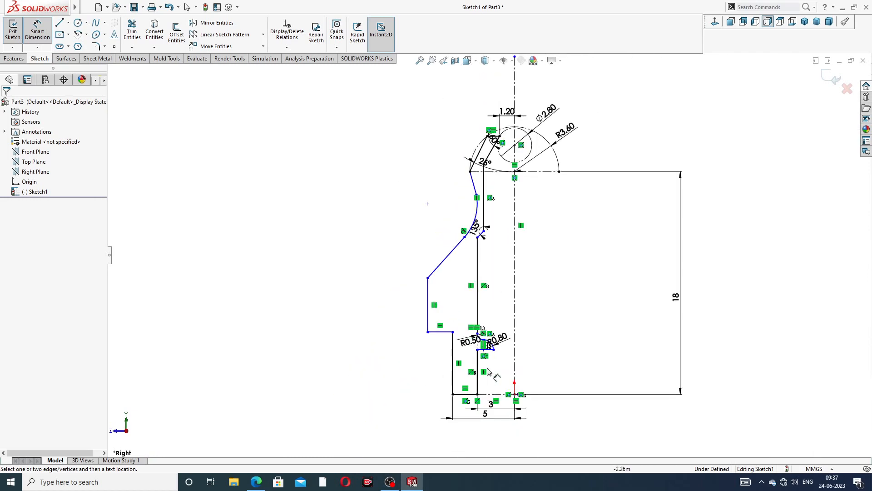
pyautogui.scroll(-3, 481, 372)
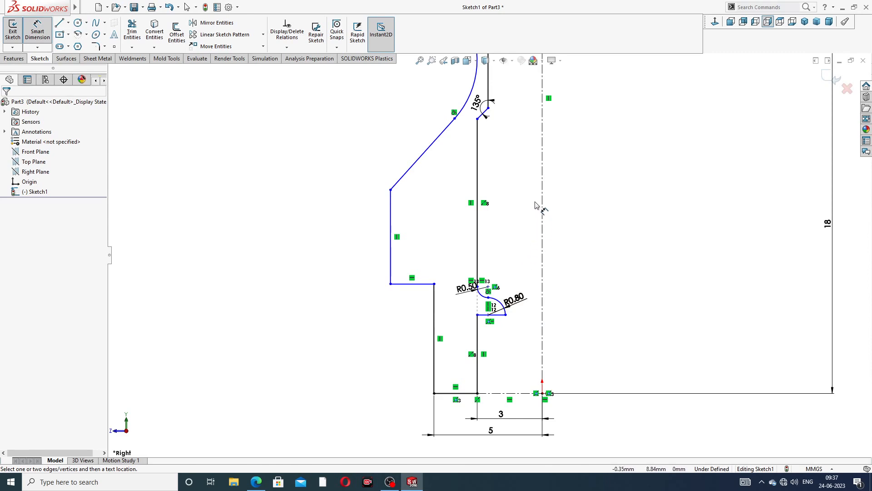
pyautogui.scroll(-2, 535, 204)
pyautogui.scroll(2, 520, 163)
pyautogui.scroll(-3, 520, 164)
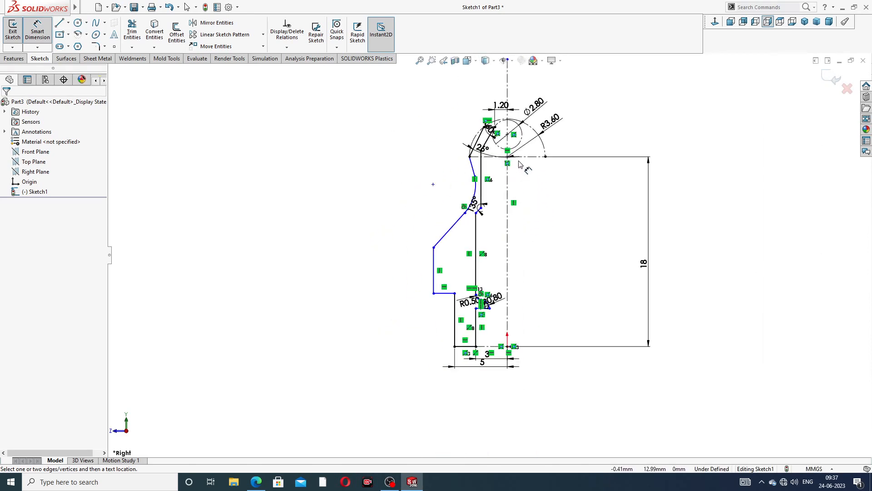
# Dimension the vertical distance from the small construction circle's centre to the upper bore line's lower endpoint at 6 mm.
pyautogui.scroll(4, 507, 182)
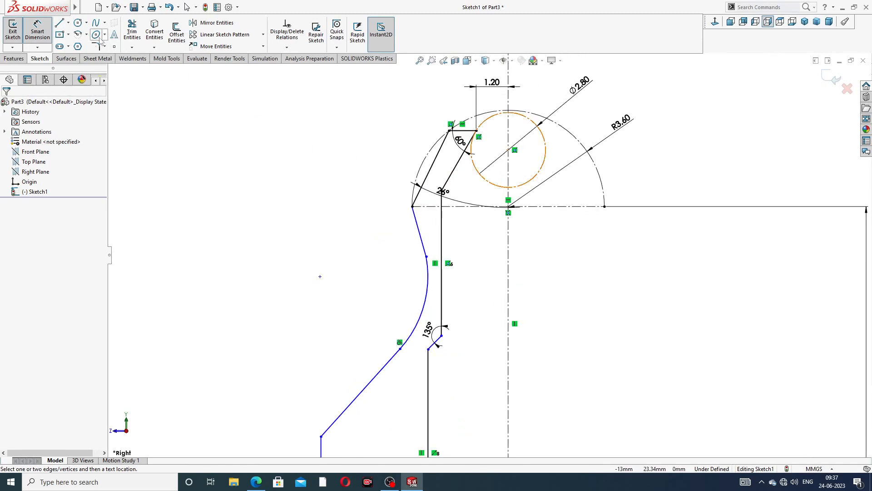
pyautogui.click(508, 150)
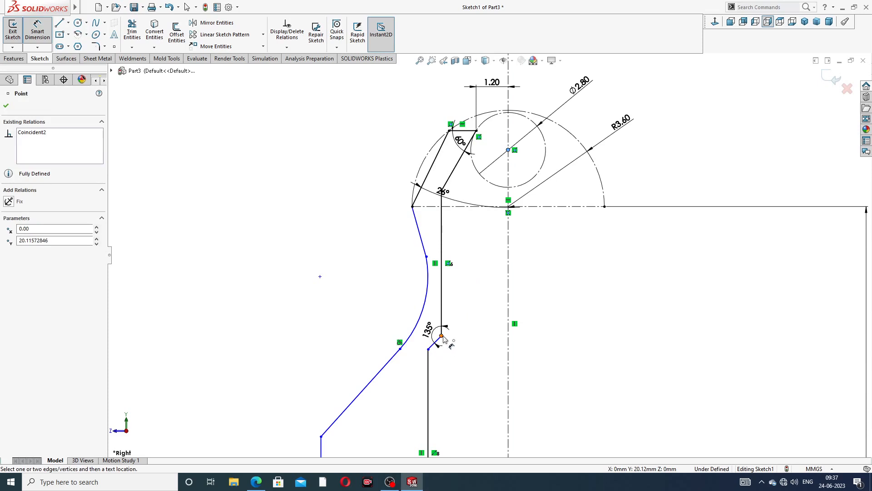
pyautogui.click(441, 336)
pyautogui.click(541, 264)
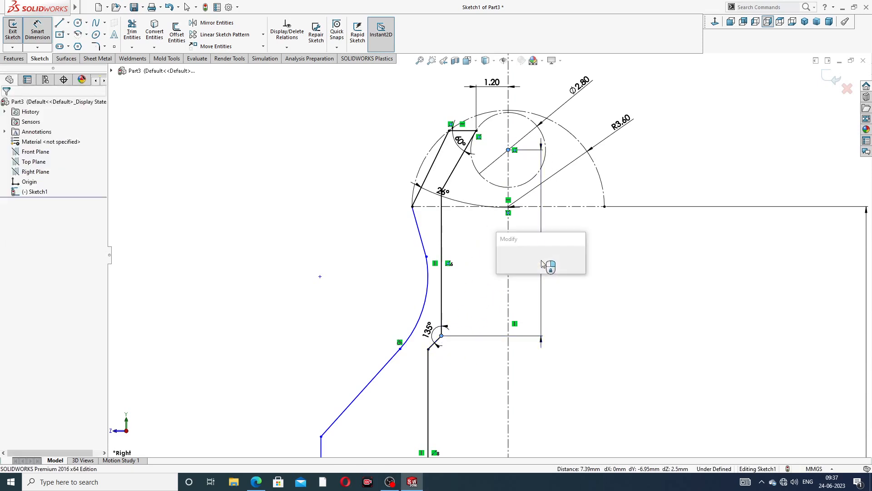
pyautogui.write('6')
pyautogui.press('Return')
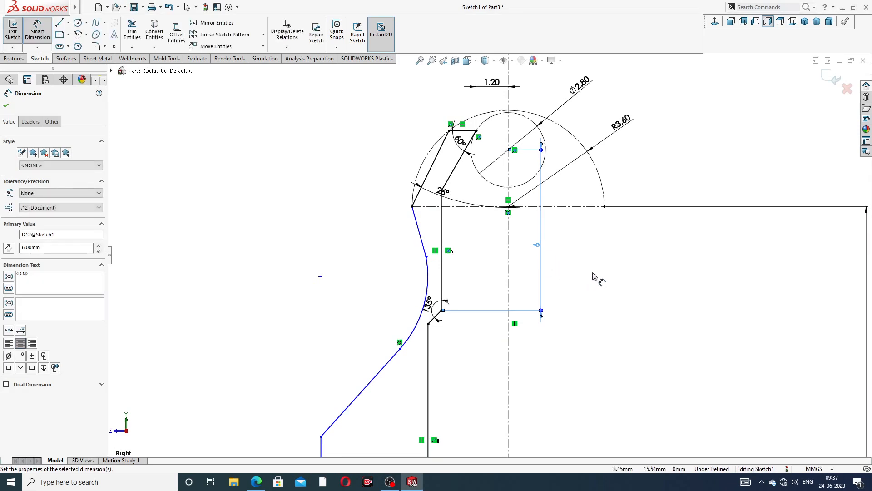
# Dimension the radius of the outer neck arc at 1.6 mm.
pyautogui.scroll(2, 595, 268)
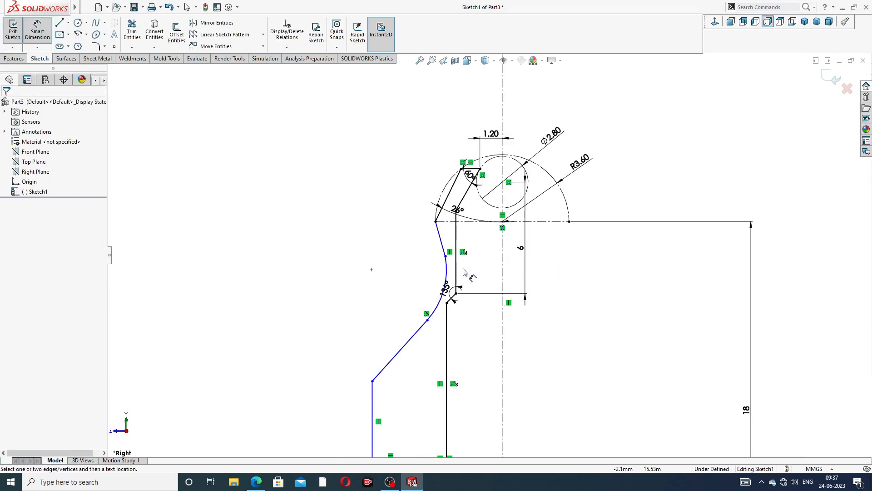
pyautogui.scroll(-2, 463, 268)
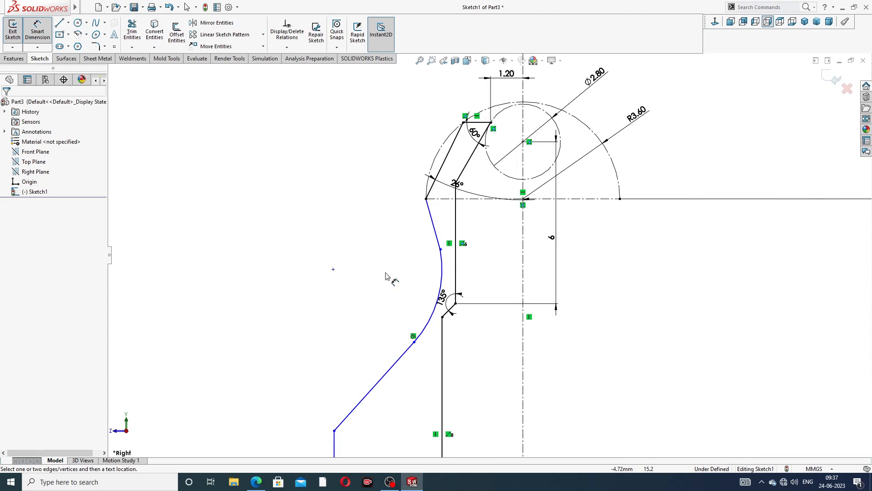
pyautogui.scroll(3, 409, 291)
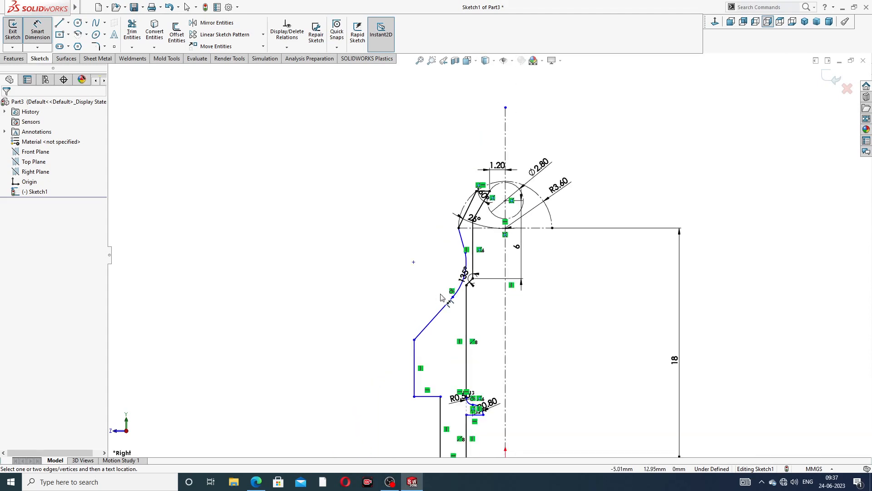
pyautogui.scroll(-3, 500, 181)
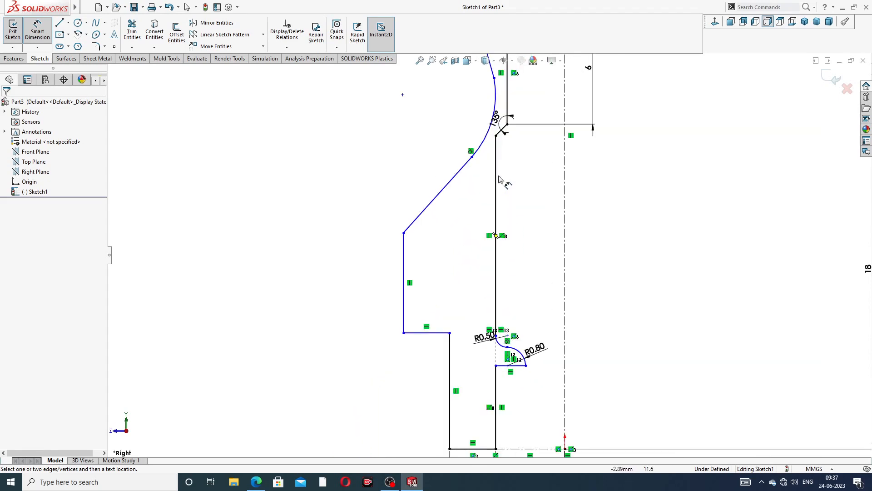
pyautogui.scroll(4, 500, 182)
pyautogui.scroll(-2, 501, 162)
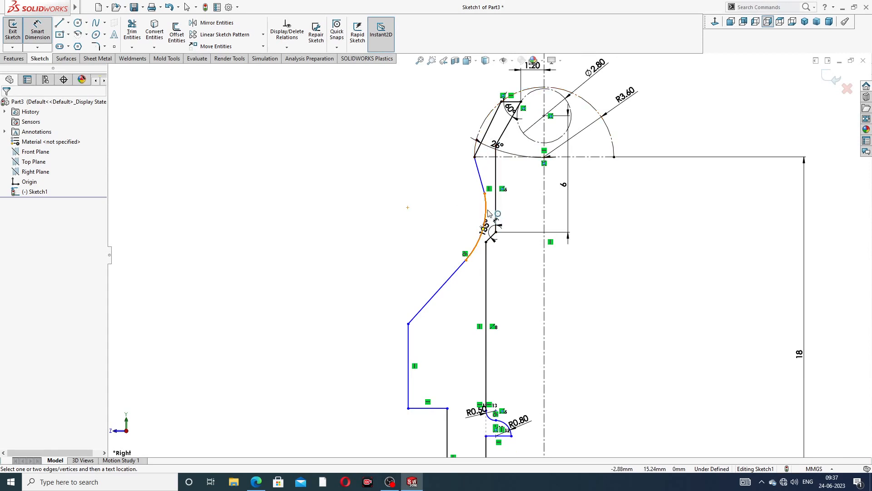
pyautogui.click(487, 212)
pyautogui.click(474, 237)
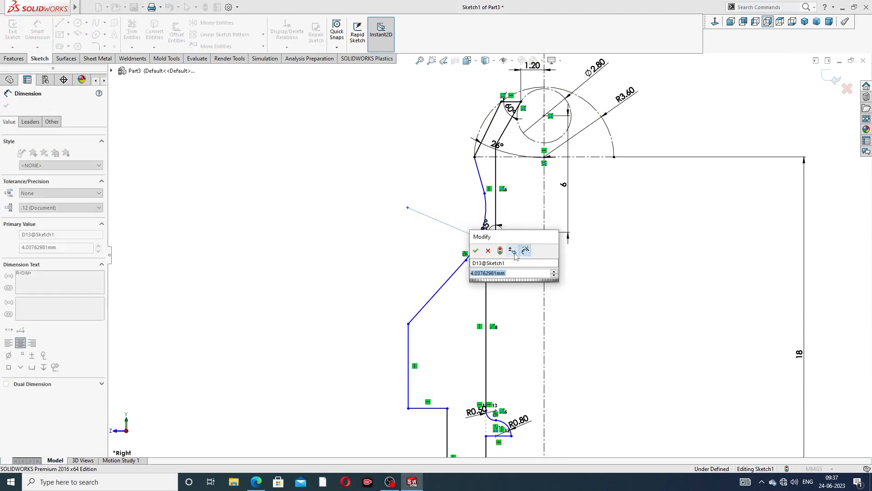
pyautogui.write('1.6')
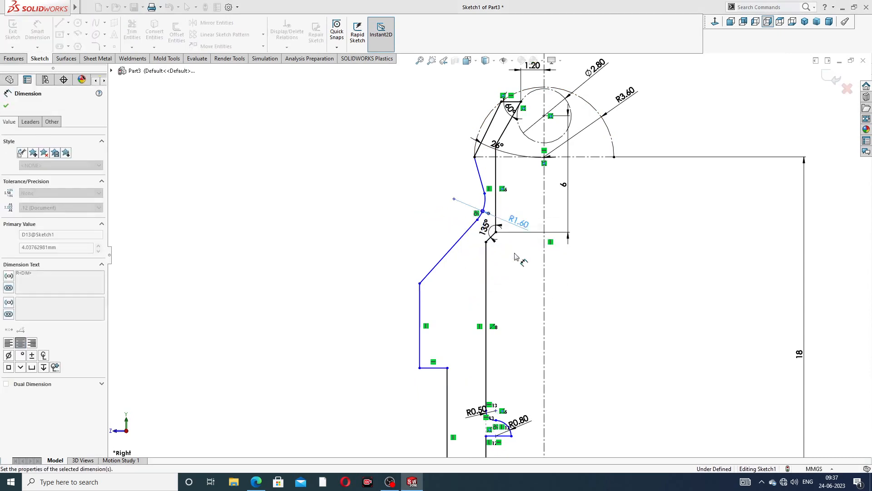
pyautogui.press('Return')
pyautogui.click(521, 262)
# Dimension the vertical distance from the head's outer corner to the neck arc's centre at 1.5 mm and move its label outside the profile.
pyautogui.scroll(-3, 516, 200)
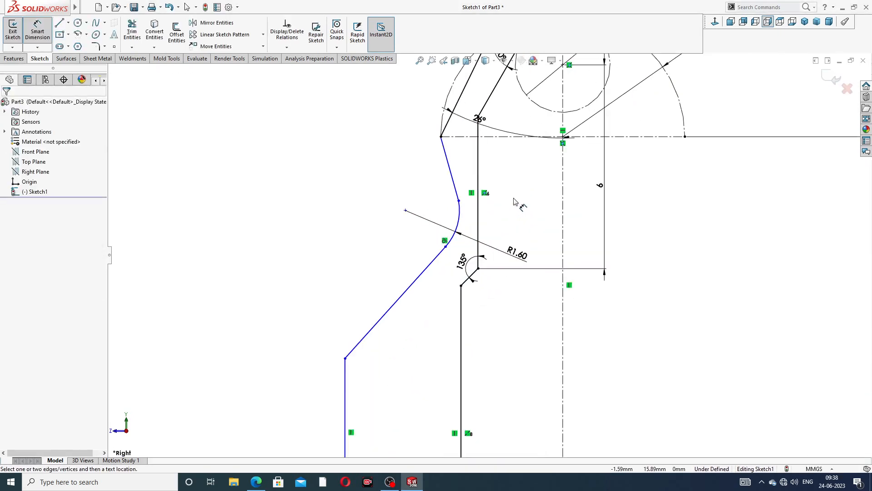
pyautogui.click(441, 137)
pyautogui.click(406, 210)
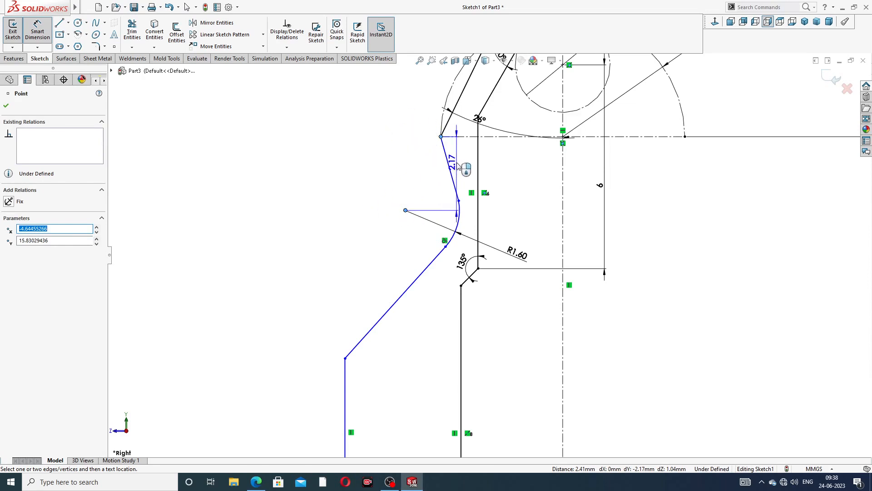
pyautogui.click(457, 167)
pyautogui.write('1')
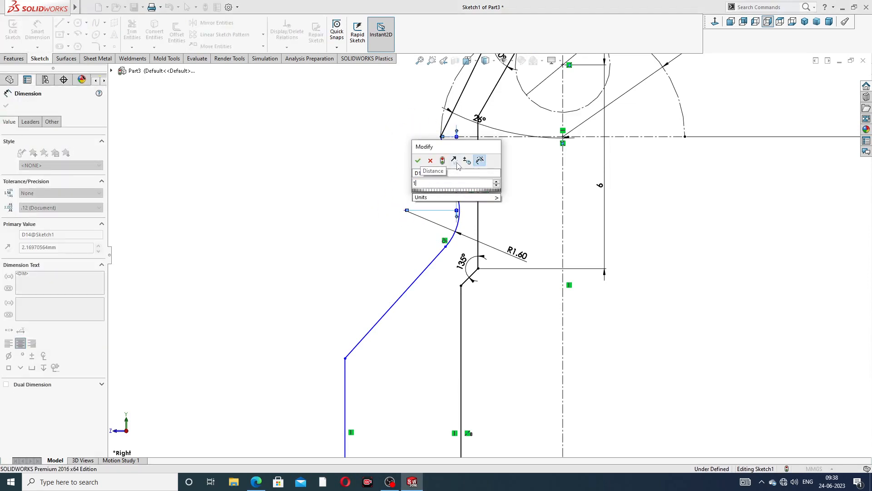
pyautogui.write('.5')
pyautogui.press('Return')
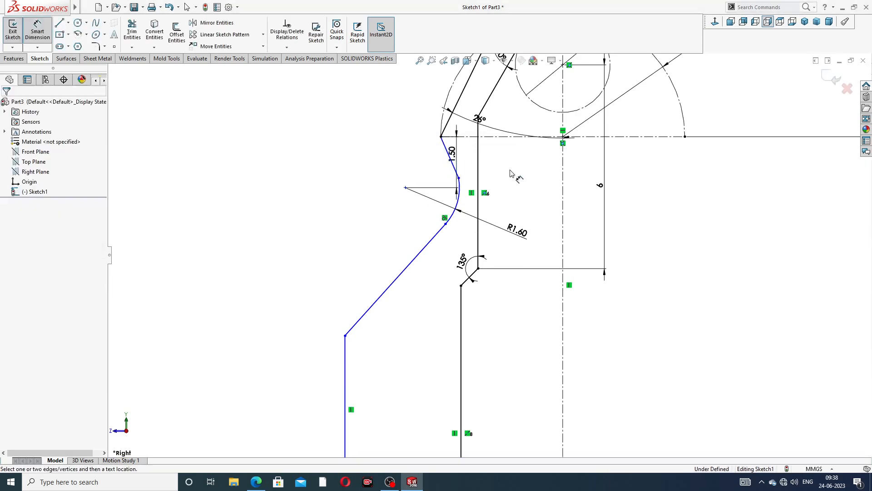
pyautogui.moveTo(458, 157); pyautogui.dragTo(395, 156)
pyautogui.click(503, 169)
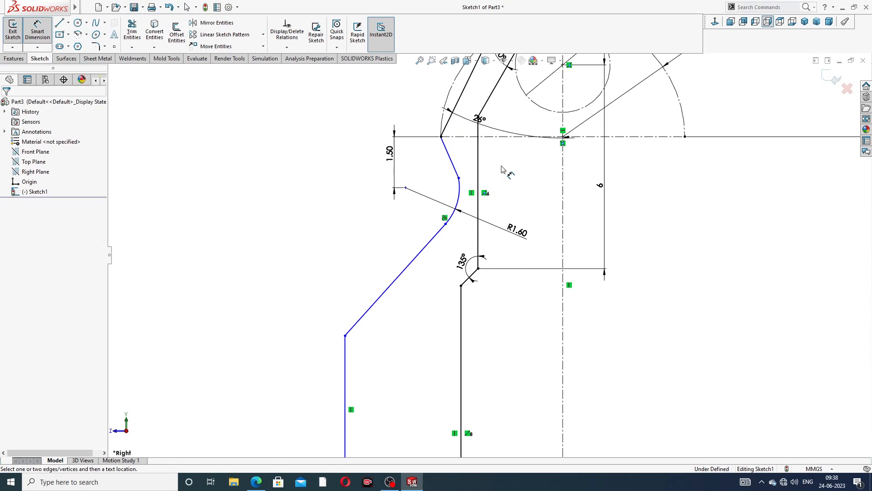
# Dimension the vertical distance from the head's outer corner to the lower end of the long outer slanted line at 8 mm.
pyautogui.click(441, 136)
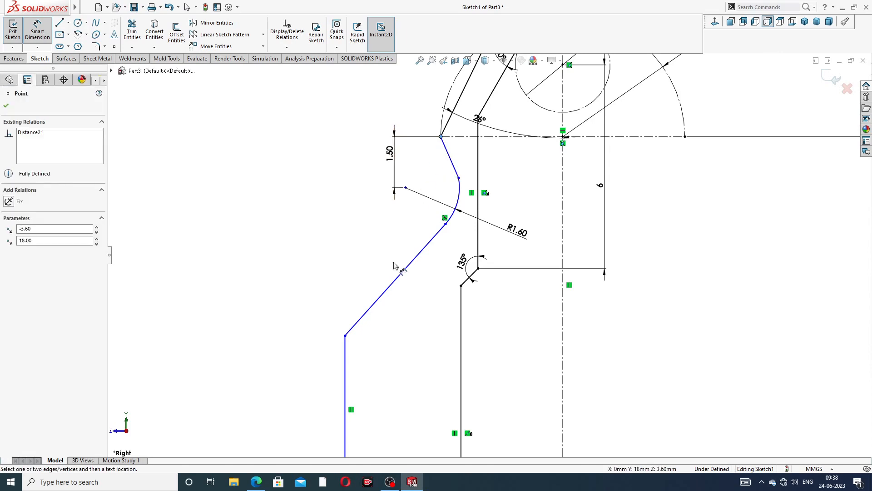
pyautogui.click(346, 336)
pyautogui.click(336, 214)
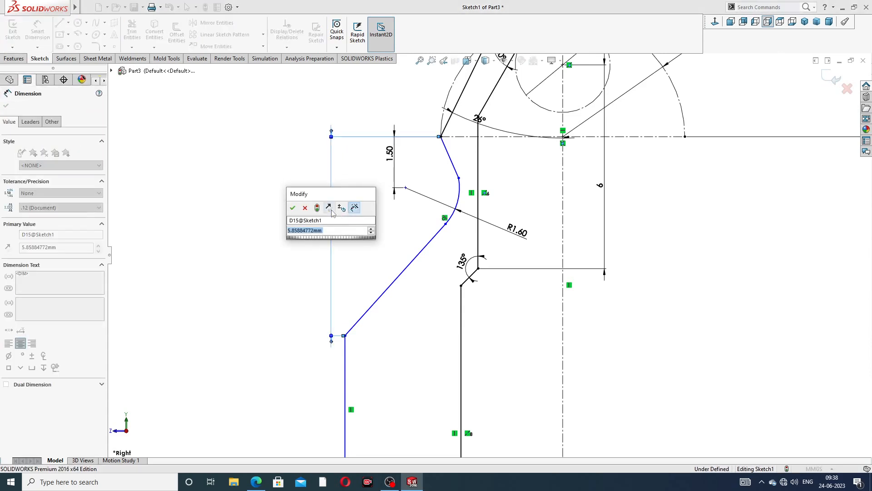
pyautogui.write('8')
pyautogui.press('Return')
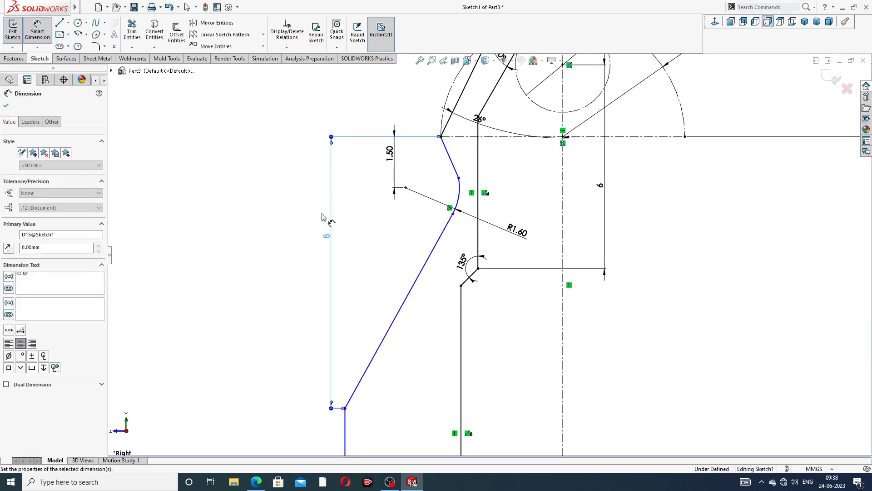
# Dimension the vertical distance from the head's outer corner to the lower end of the collar's outer vertical edge at 12 mm.
pyautogui.scroll(4, 367, 317)
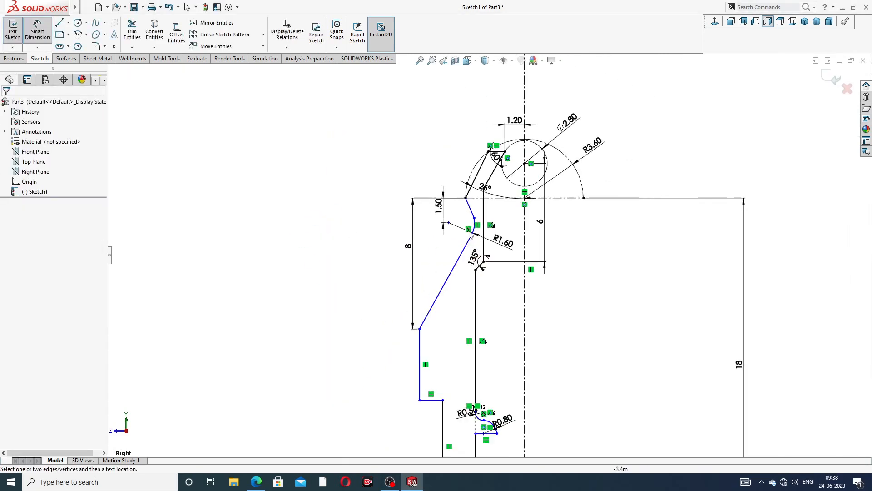
pyautogui.click(465, 198)
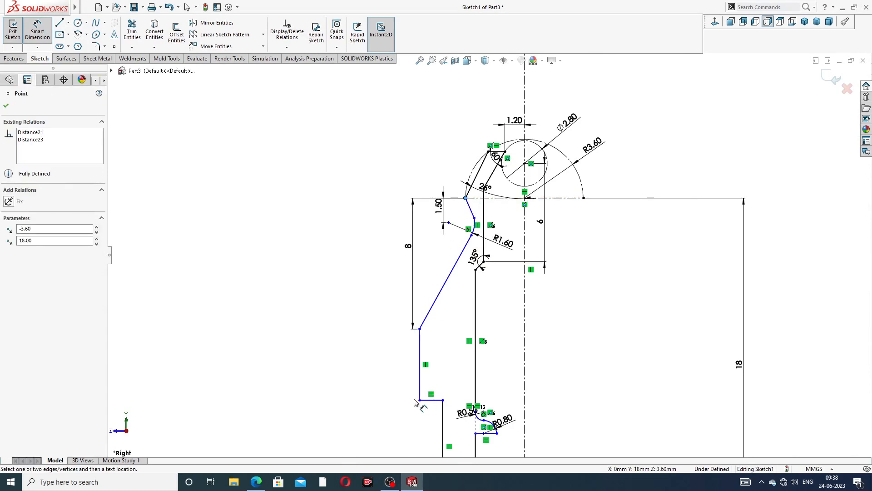
pyautogui.click(429, 401)
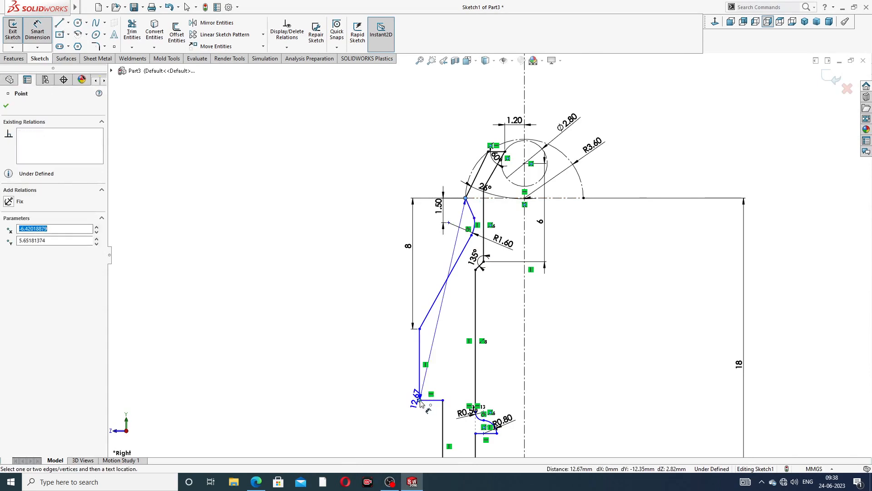
pyautogui.click(366, 318)
pyautogui.write('12')
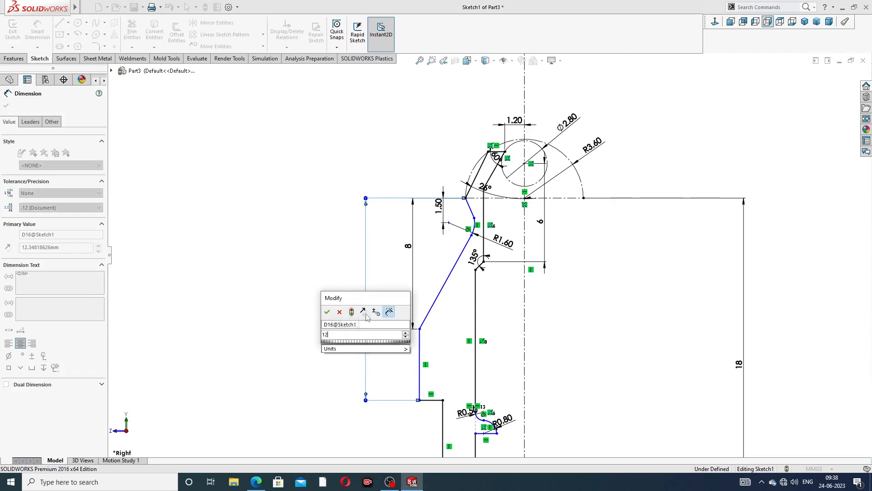
pyautogui.press('Return')
# Dimension the collar's outer vertical edge about the centreline as an 11.8 mm diameter.
pyautogui.scroll(3, 559, 286)
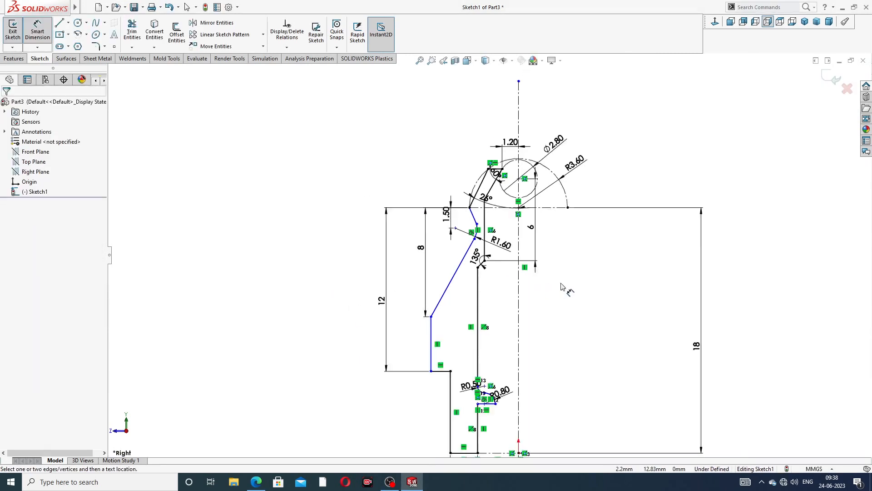
pyautogui.scroll(-5, 553, 327)
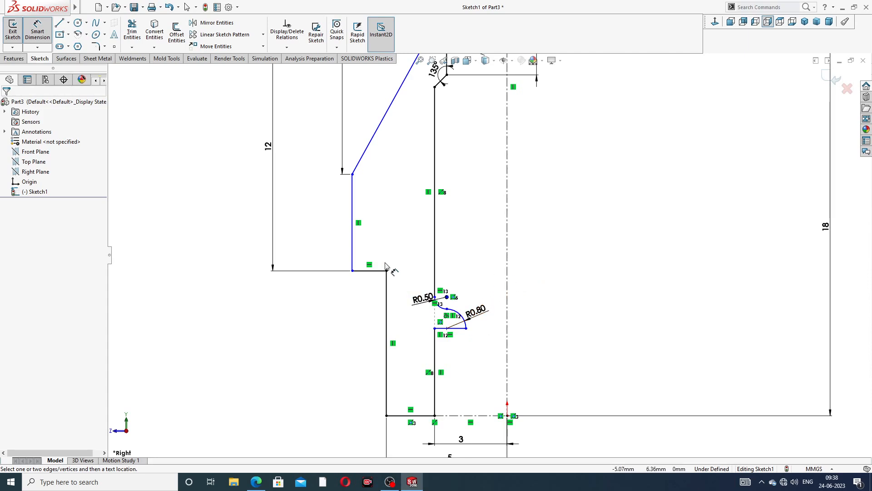
pyautogui.click(352, 217)
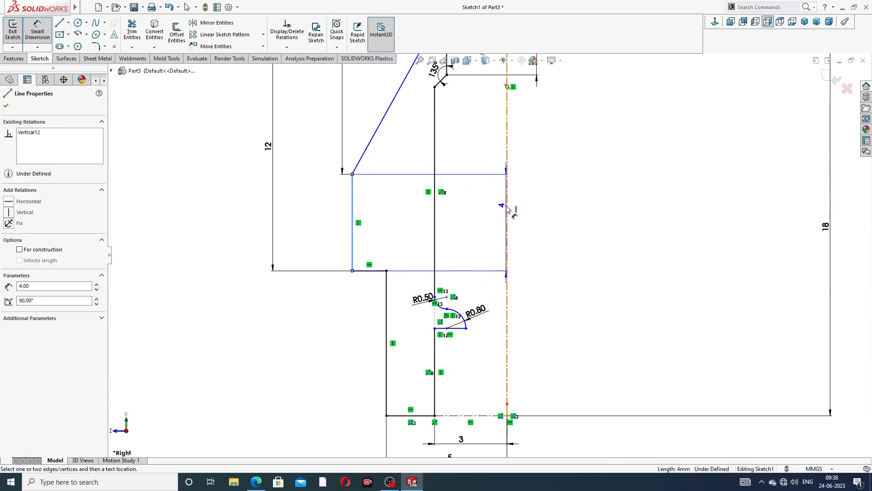
pyautogui.click(508, 217)
pyautogui.click(551, 216)
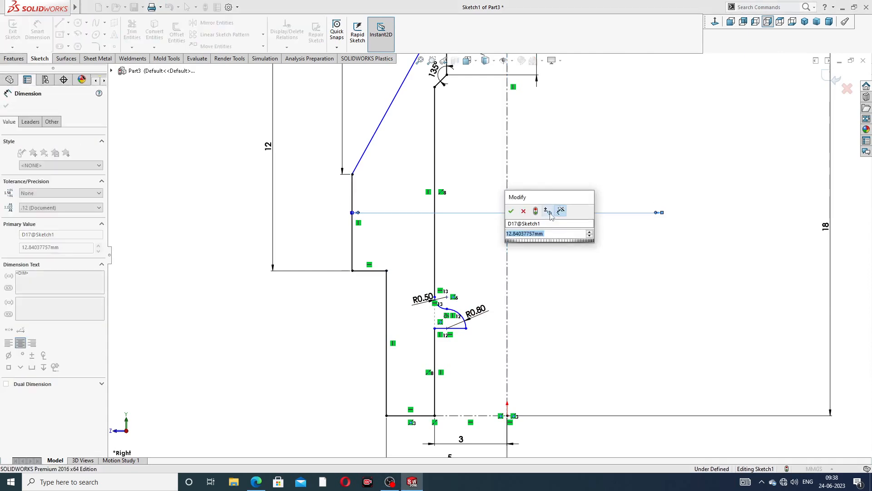
pyautogui.write('11')
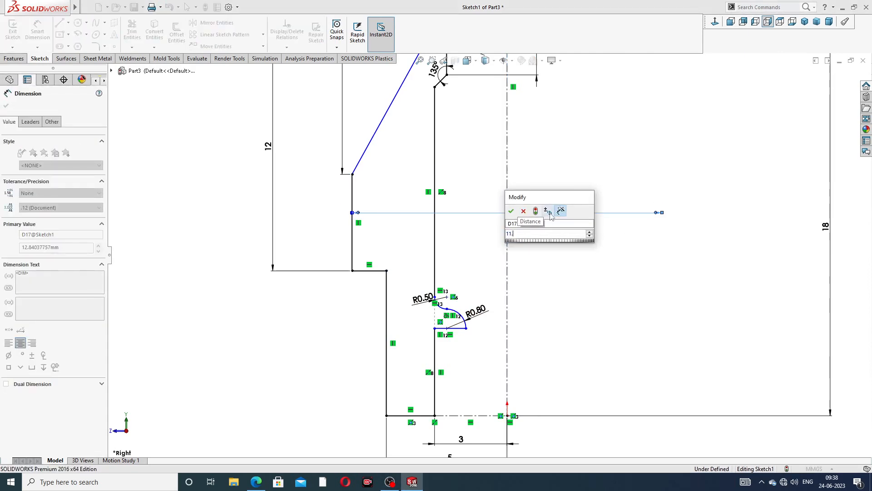
pyautogui.write('.8')
pyautogui.press('Return')
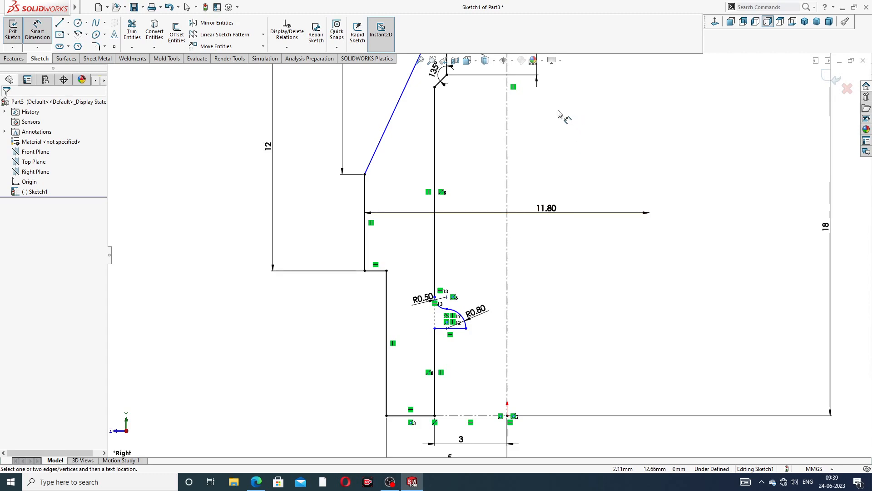
pyautogui.scroll(3, 559, 113)
pyautogui.scroll(-8, 525, 117)
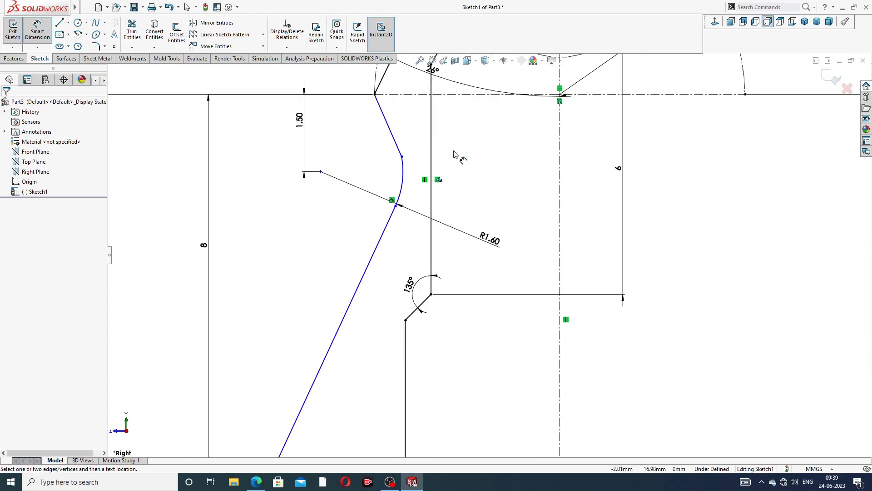
# Place a sketch point on the R1.60 neck arc, level with the arc's centre.
pyautogui.rightClick(484, 146)
pyautogui.click(511, 135)
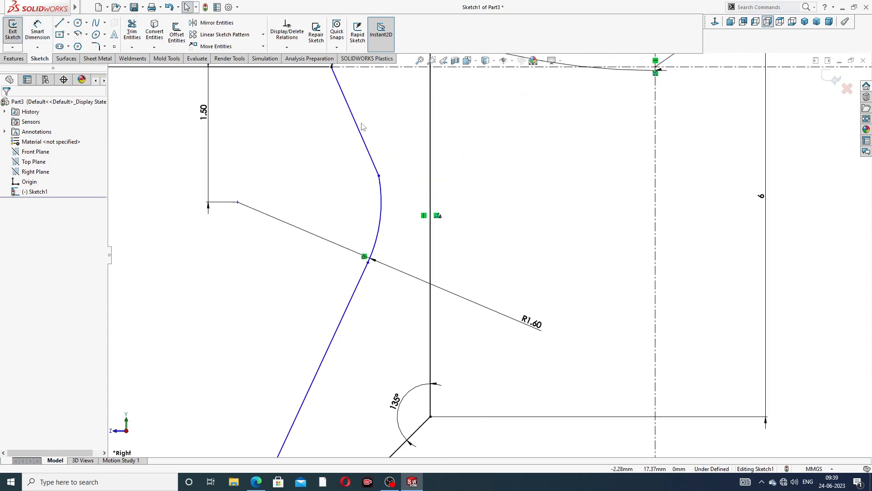
pyautogui.click(114, 46)
pyautogui.scroll(-3, 411, 178)
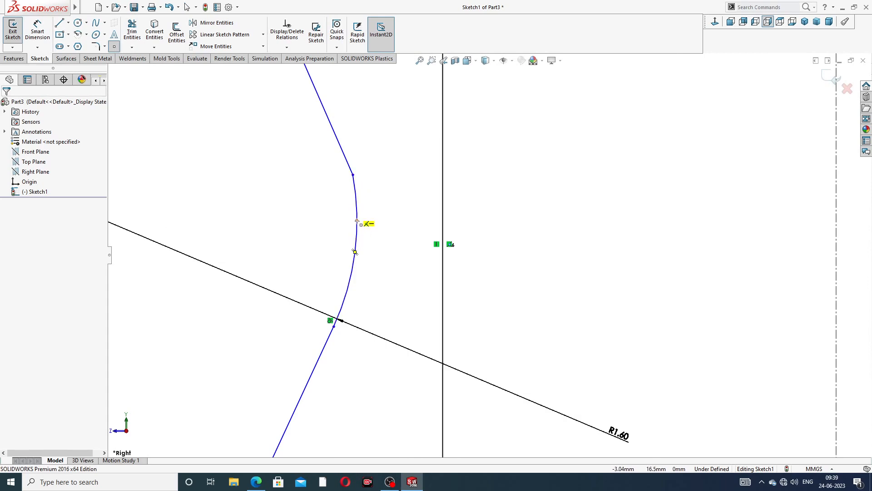
pyautogui.click(357, 221)
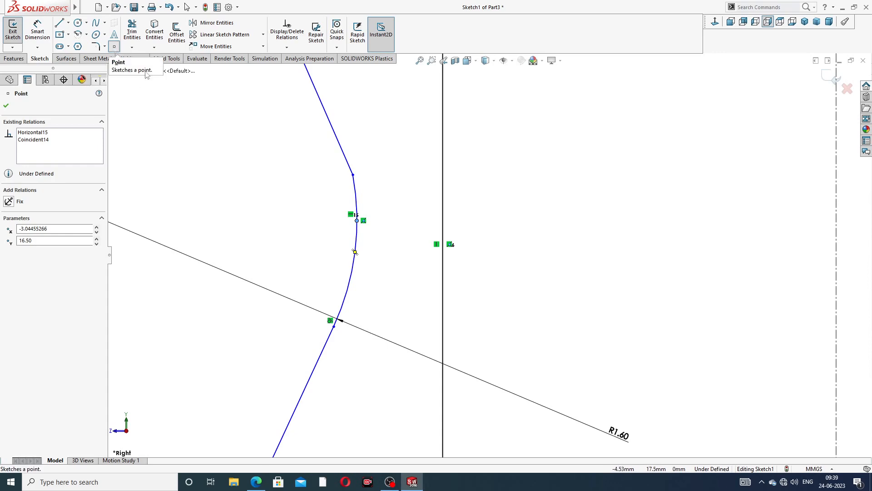
pyautogui.rightClick(390, 185)
pyautogui.click(414, 189)
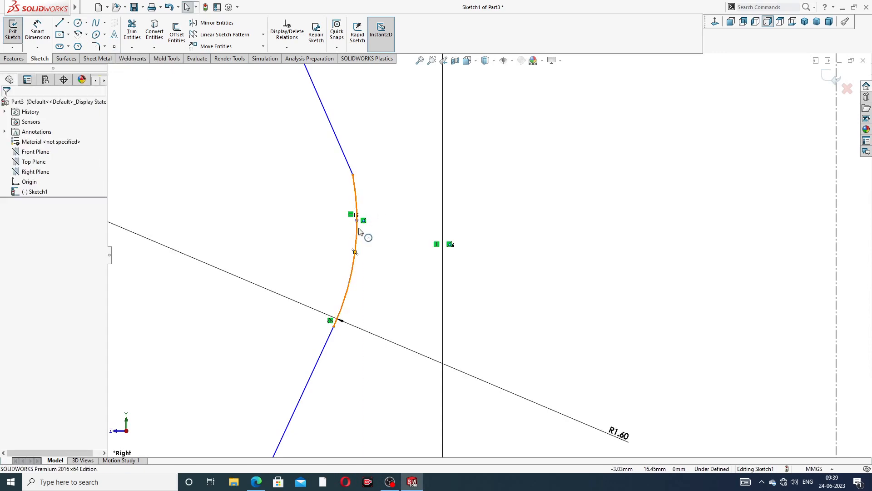
# Dimension the point on the neck arc about the vertical centreline as a 5.9 mm diameter.
pyautogui.click(38, 31)
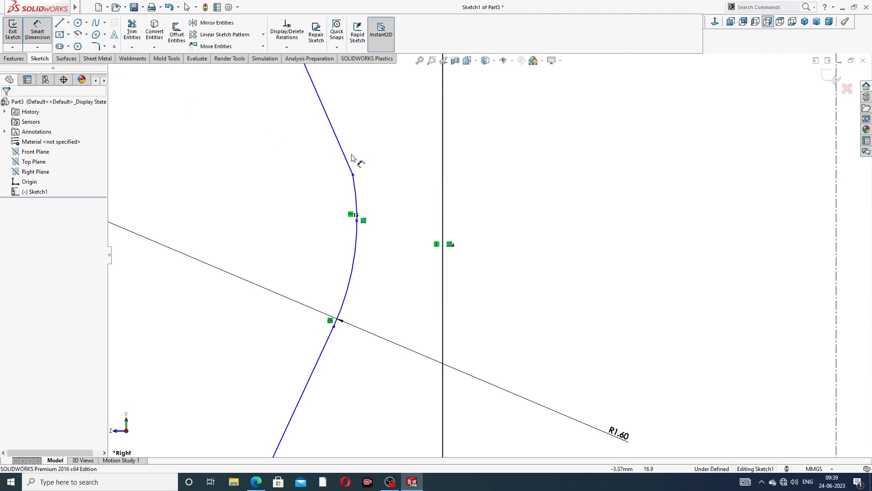
pyautogui.click(358, 221)
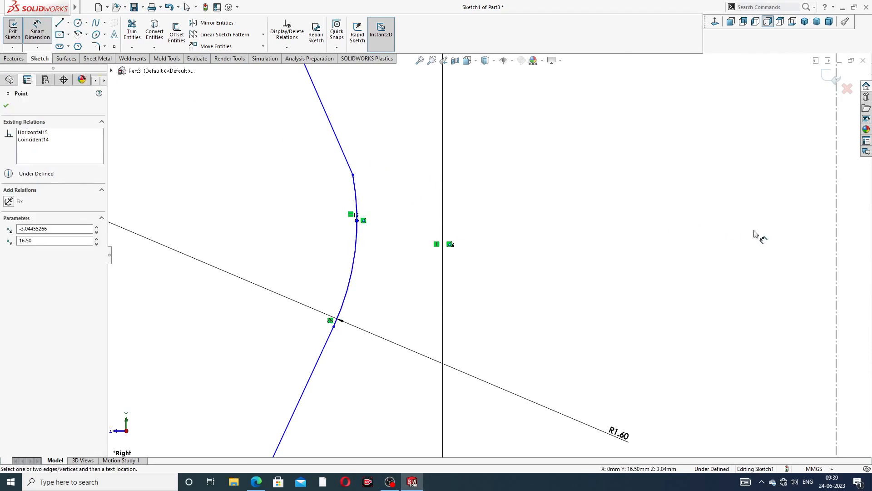
pyautogui.press('z')
pyautogui.click(691, 217)
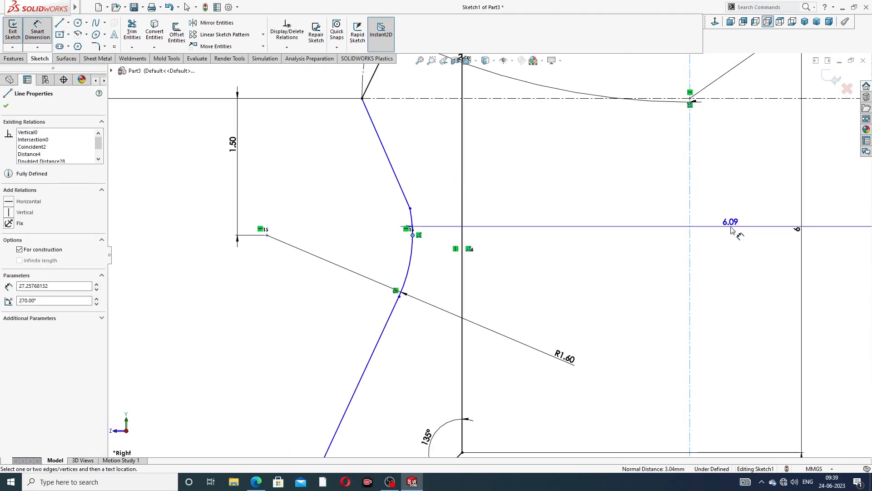
pyautogui.click(732, 230)
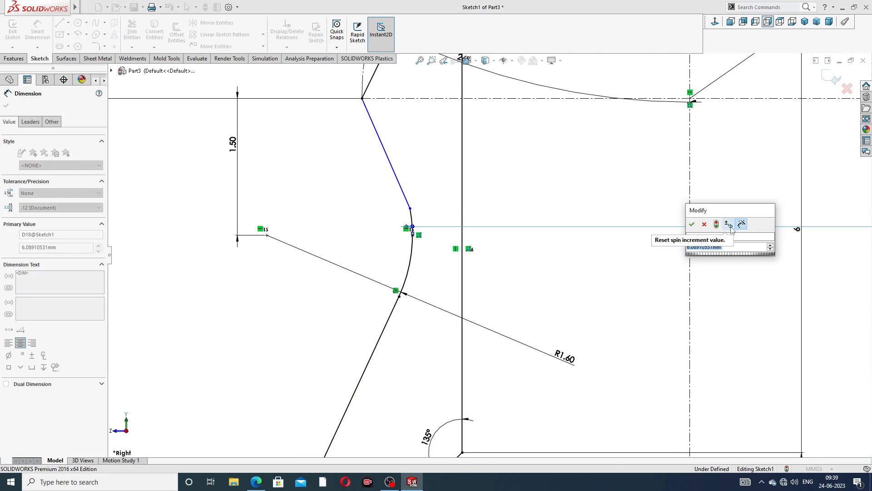
pyautogui.write('5.')
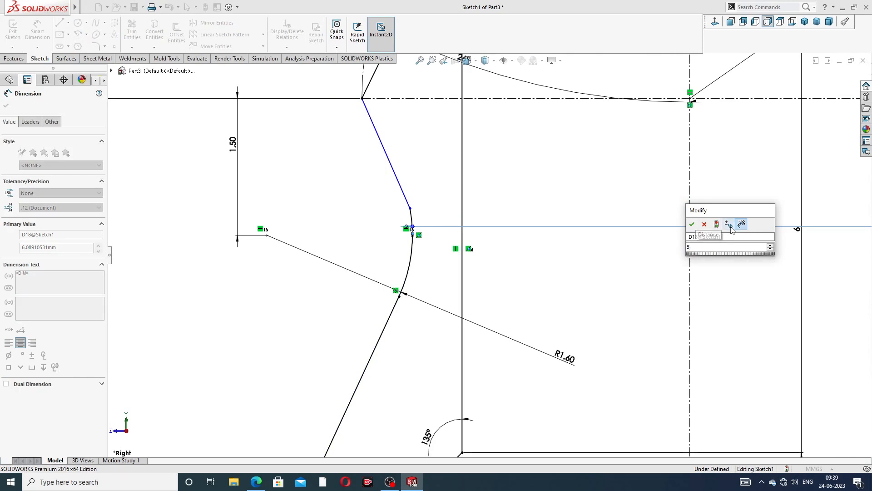
pyautogui.write('9')
pyautogui.press('Return')
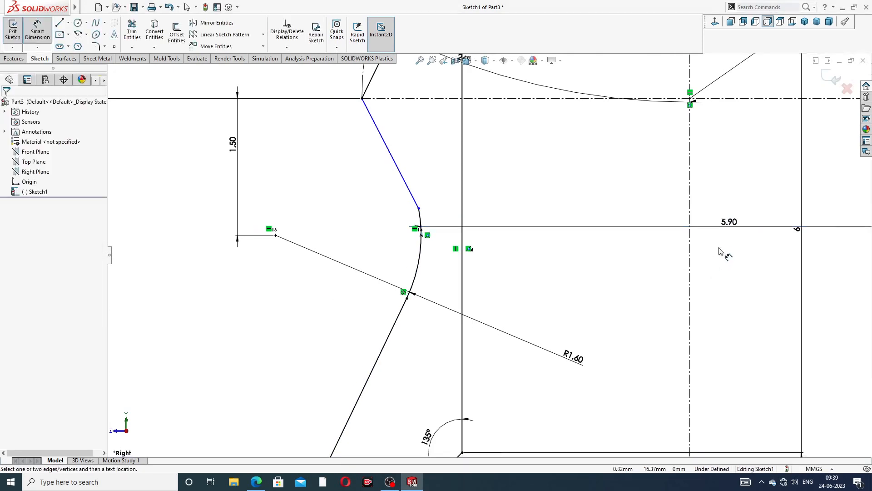
# Add a driven dimension from the outer corner of the head's top edge to the vertical centreline.
pyautogui.press('z')
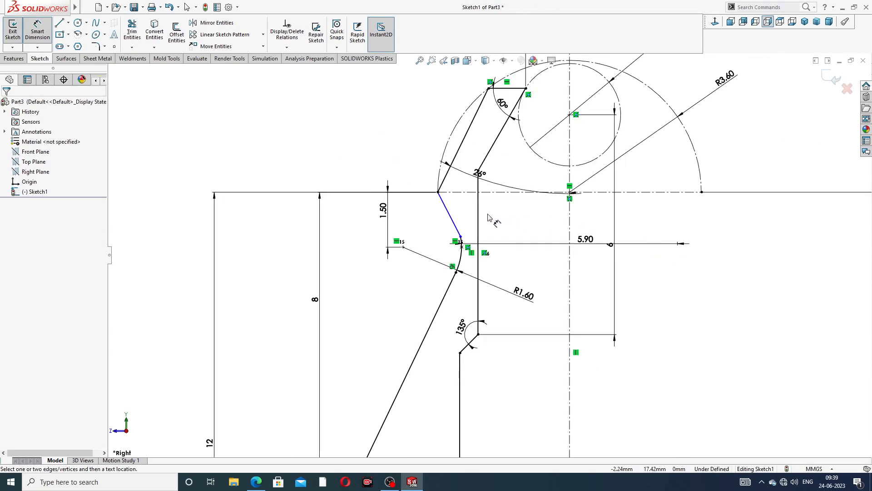
pyautogui.scroll(-2, 488, 218)
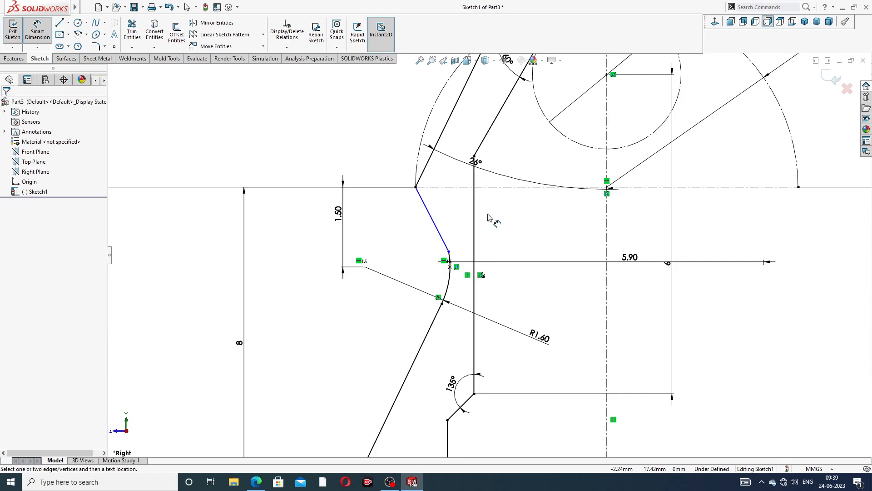
pyautogui.scroll(2, 534, 178)
pyautogui.scroll(2, 566, 145)
pyautogui.scroll(-2, 535, 200)
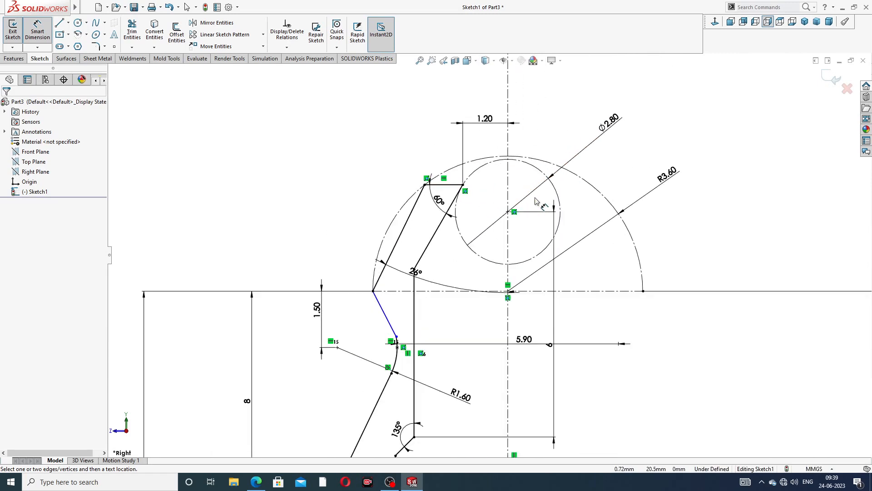
pyautogui.click(425, 185)
pyautogui.click(507, 187)
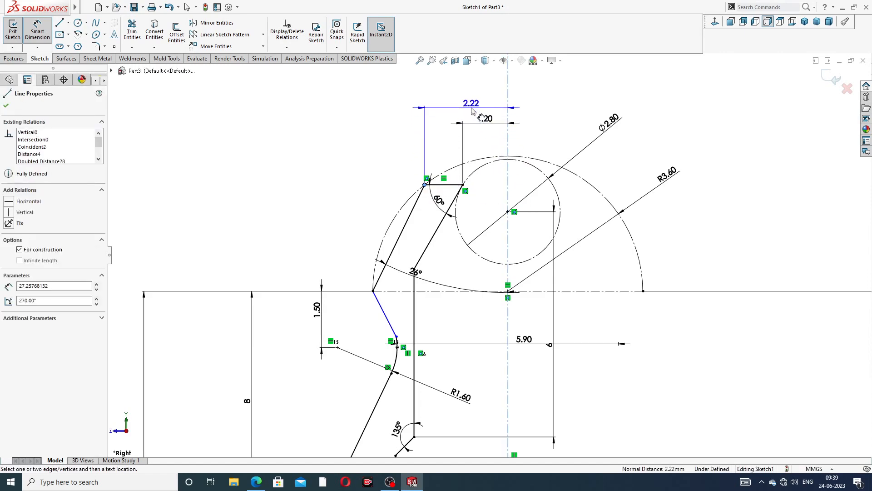
pyautogui.click(472, 107)
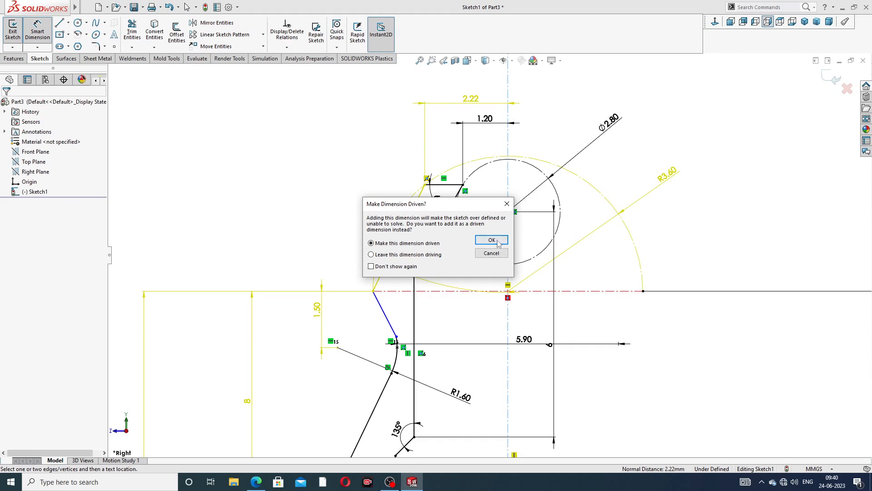
pyautogui.click(491, 240)
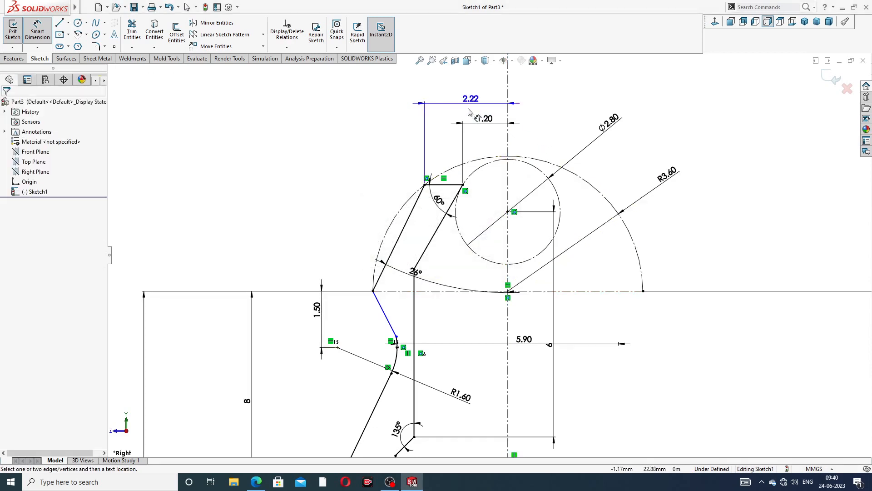
# Make the neck arc tangent to the short slanted line at the arc's upper end.
pyautogui.scroll(3, 488, 255)
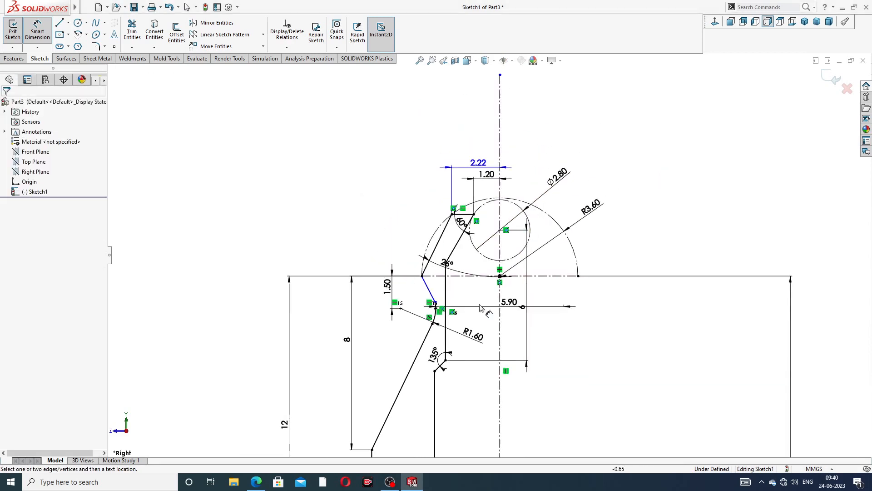
pyautogui.scroll(-6, 454, 313)
pyautogui.rightClick(408, 245)
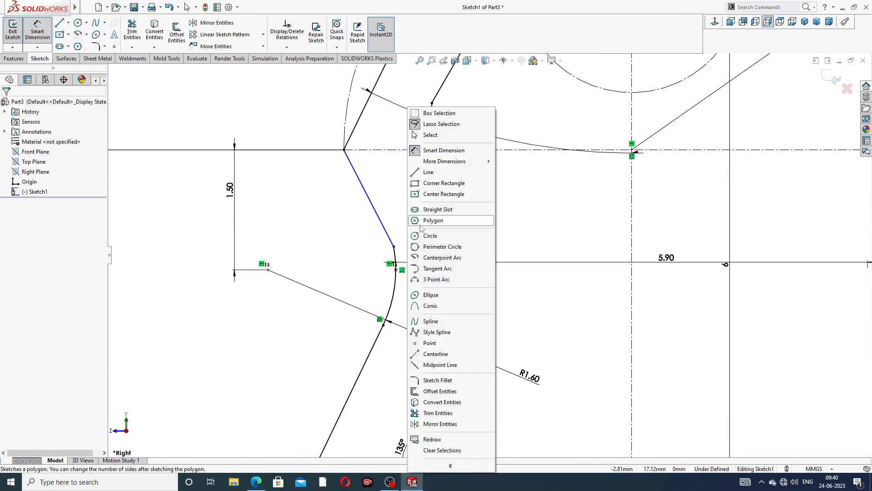
pyautogui.click(432, 136)
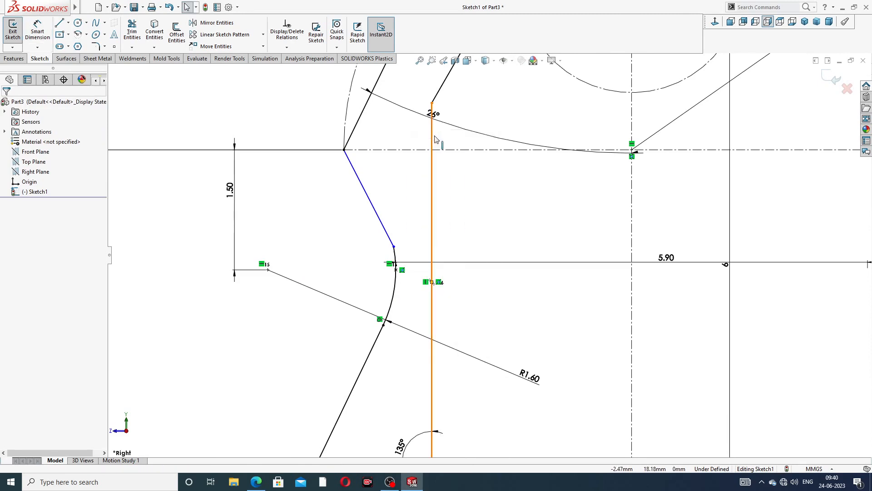
pyautogui.click(393, 246)
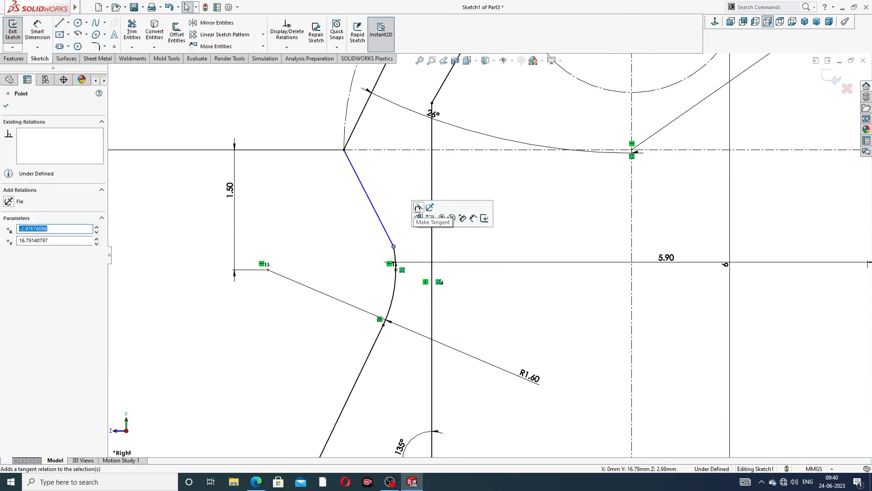
pyautogui.click(417, 208)
pyautogui.click(530, 251)
# Make the R0.50 arc of the inner lip tangent to the bore's vertical line at their shared endpoint.
pyautogui.scroll(10, 532, 254)
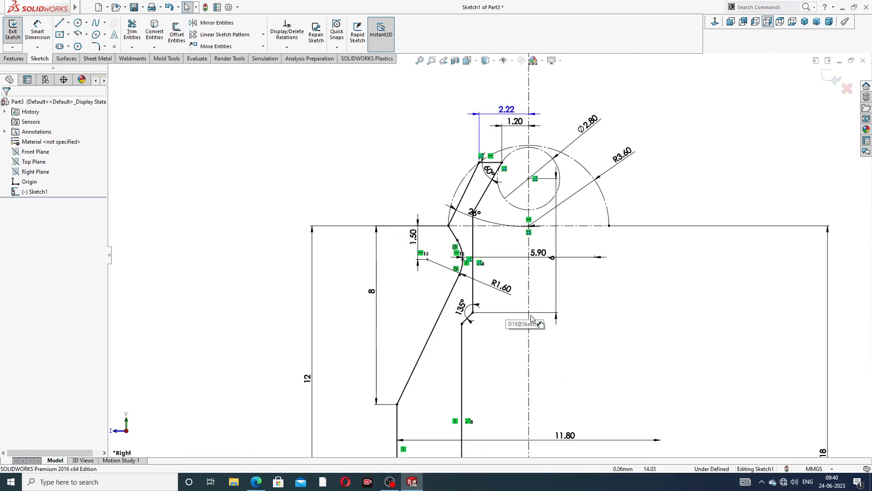
pyautogui.scroll(-8, 490, 418)
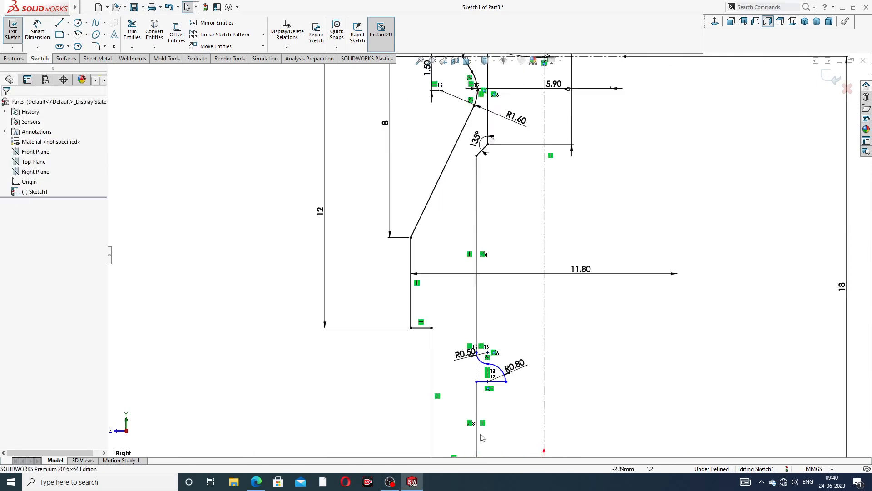
pyautogui.scroll(-3, 412, 351)
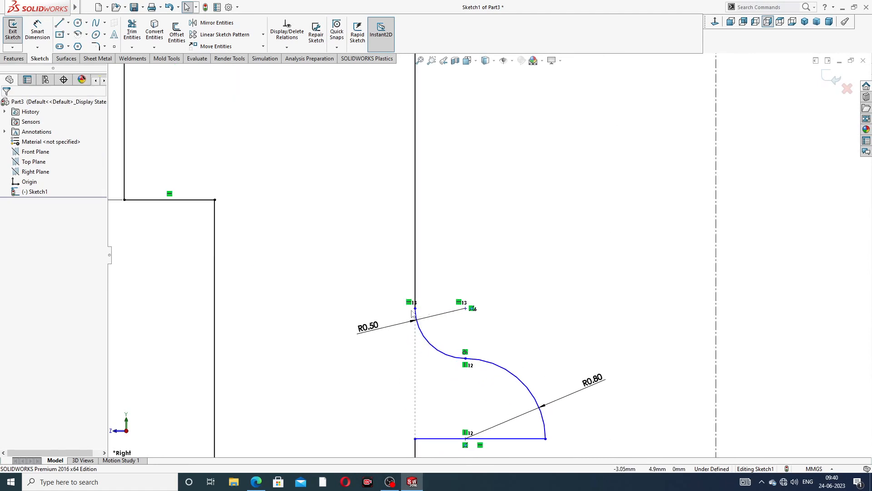
pyautogui.click(415, 308)
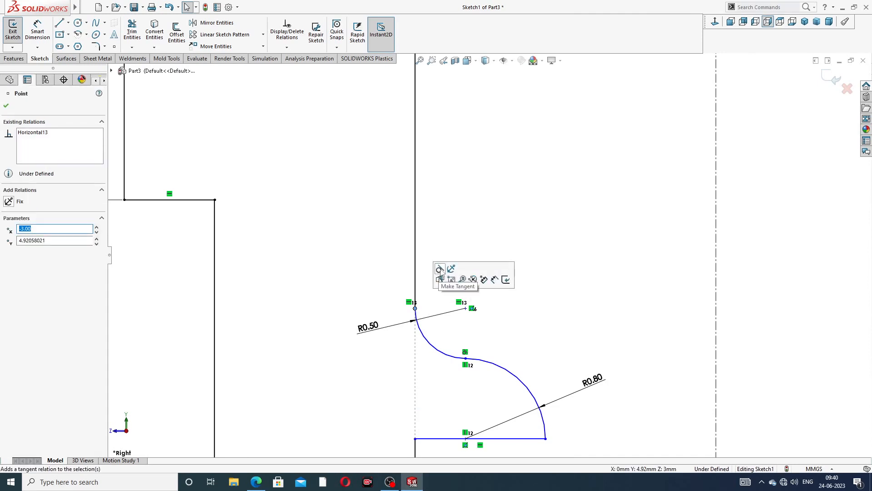
pyautogui.click(532, 344)
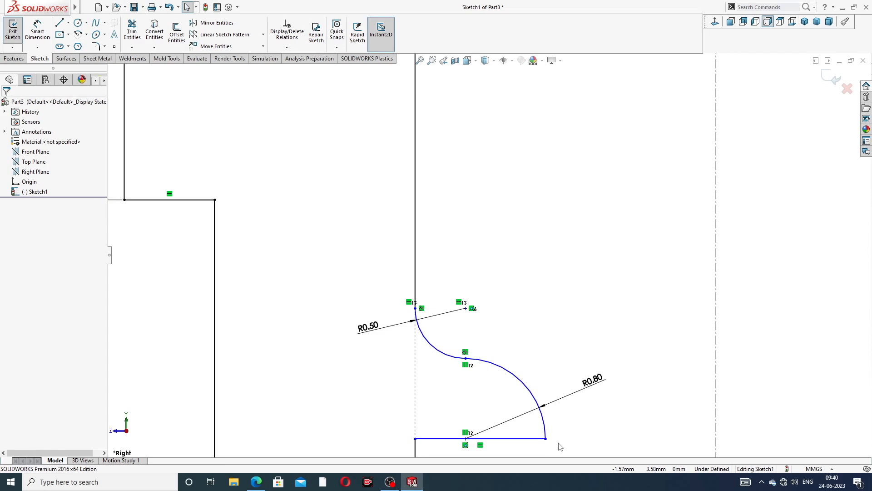
# Dimension the short vertical bore edge between the base and the inner lip at 1.5 mm.
pyautogui.scroll(5, 578, 404)
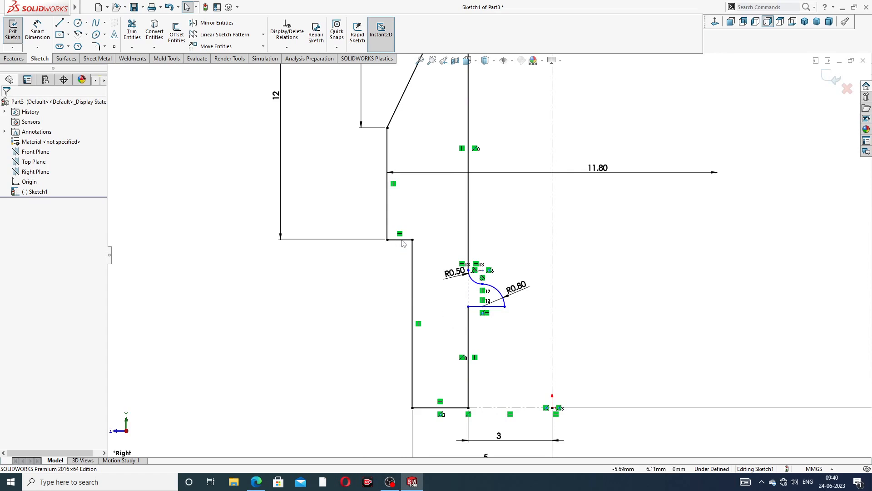
pyautogui.click(38, 32)
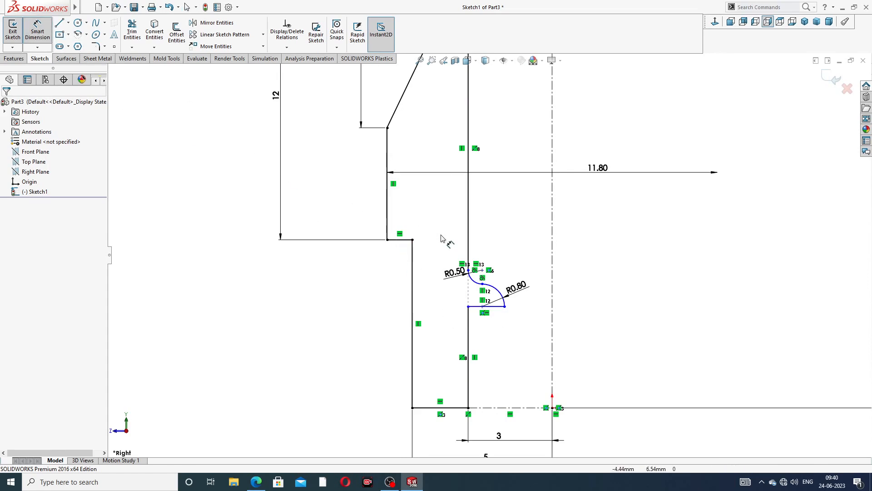
pyautogui.click(468, 336)
pyautogui.click(503, 353)
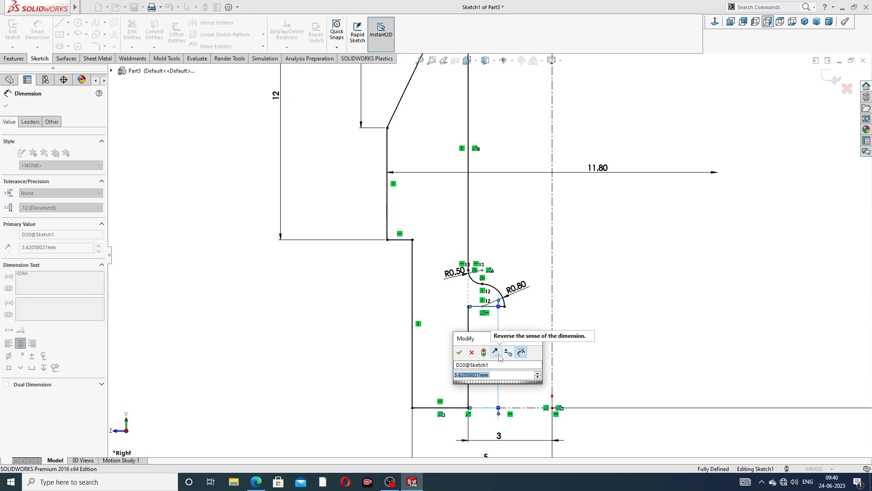
pyautogui.write('1.')
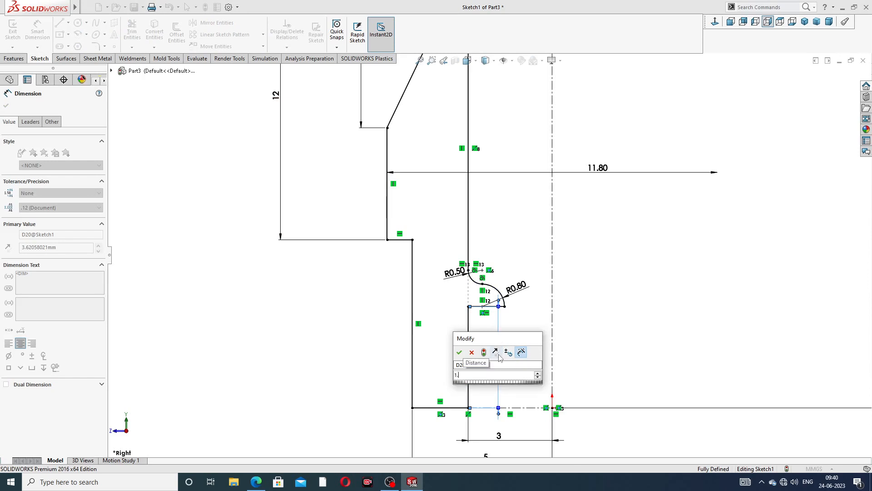
pyautogui.write('5')
pyautogui.press('Return')
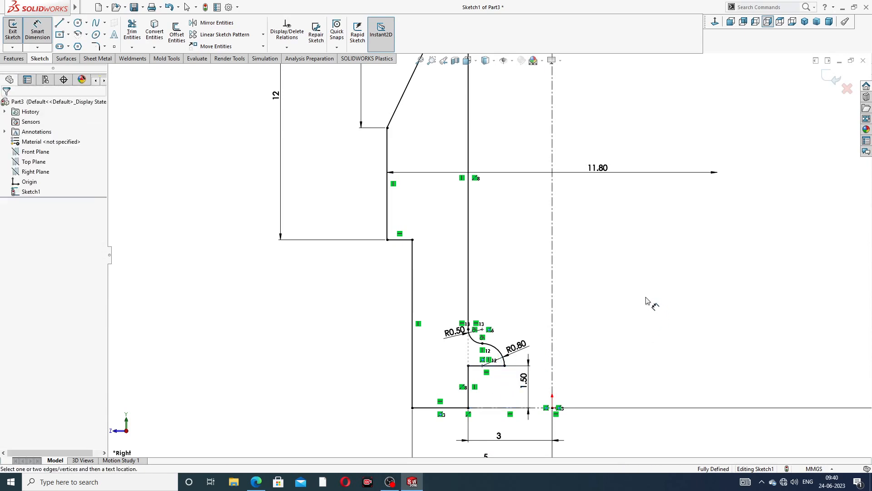
# Spread out the 6, 5.90, R1.60 and 135° dimensions around the neck so that their texts no longer overlap.
pyautogui.scroll(2, 636, 277)
pyautogui.scroll(2, 629, 247)
pyautogui.scroll(1, 643, 116)
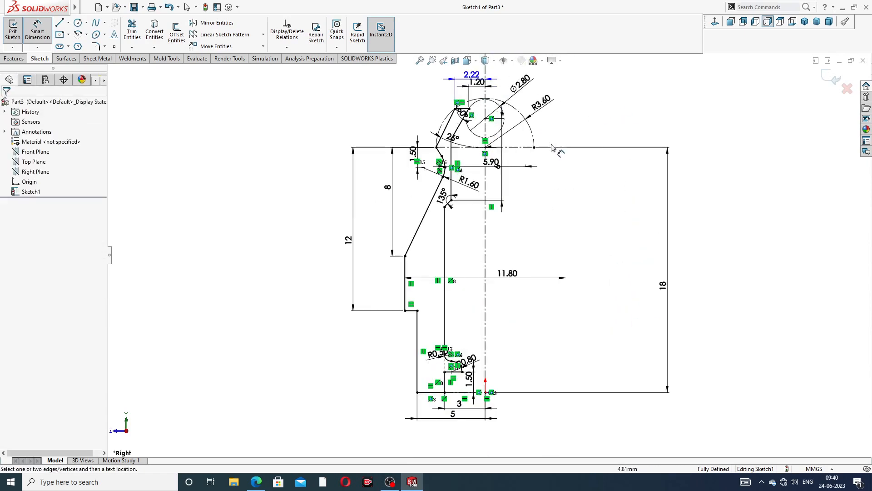
pyautogui.rightClick(643, 110)
pyautogui.click(659, 133)
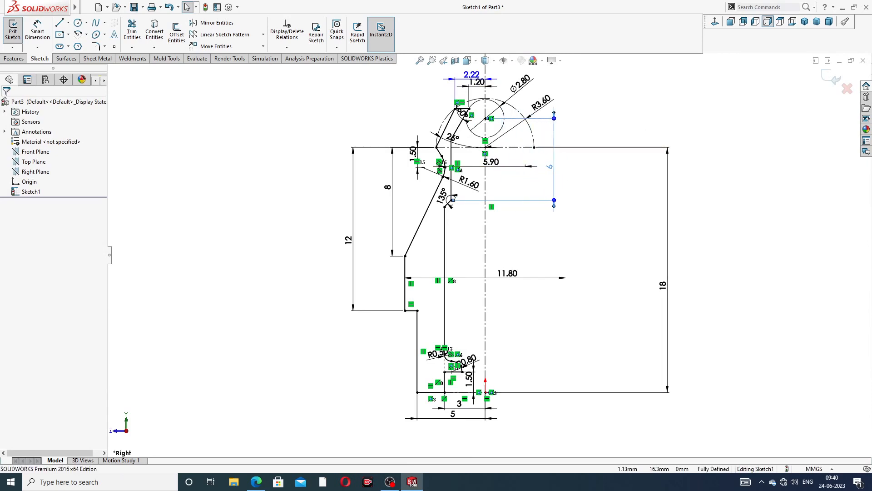
pyautogui.click(552, 167)
pyautogui.click(666, 119)
pyautogui.moveTo(491, 165); pyautogui.dragTo(528, 219)
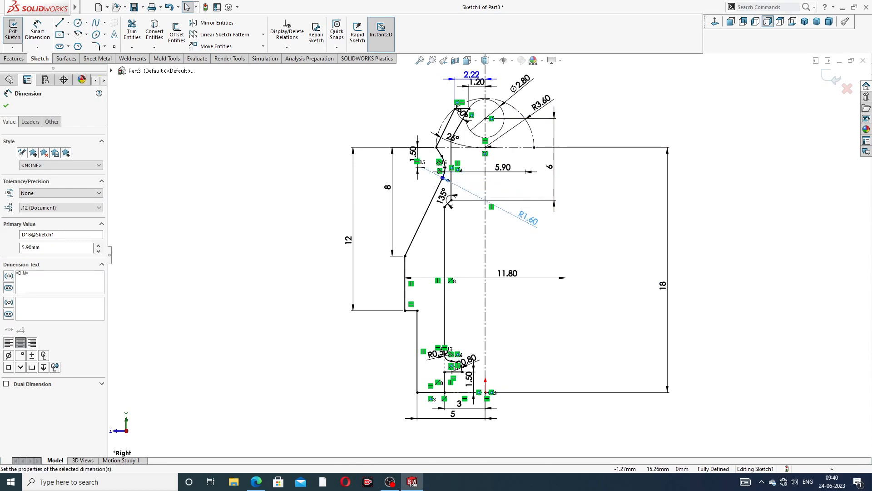
pyautogui.click(596, 201)
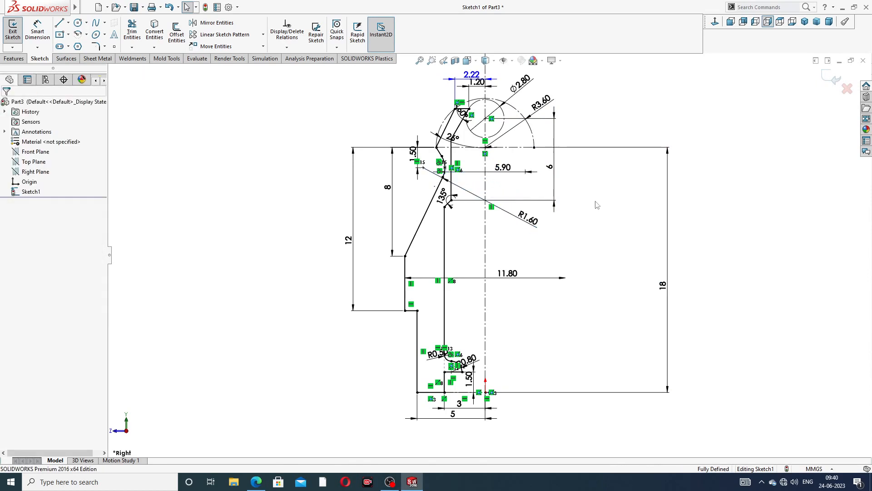
pyautogui.click(440, 199)
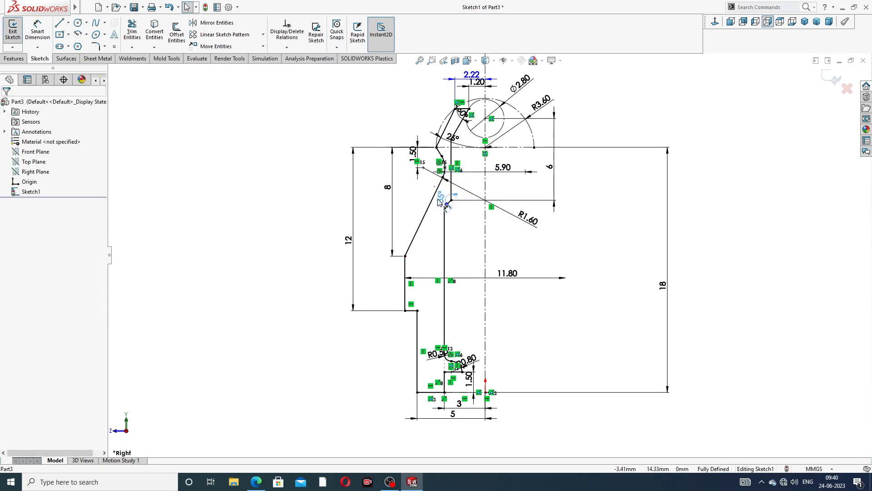
pyautogui.click(601, 195)
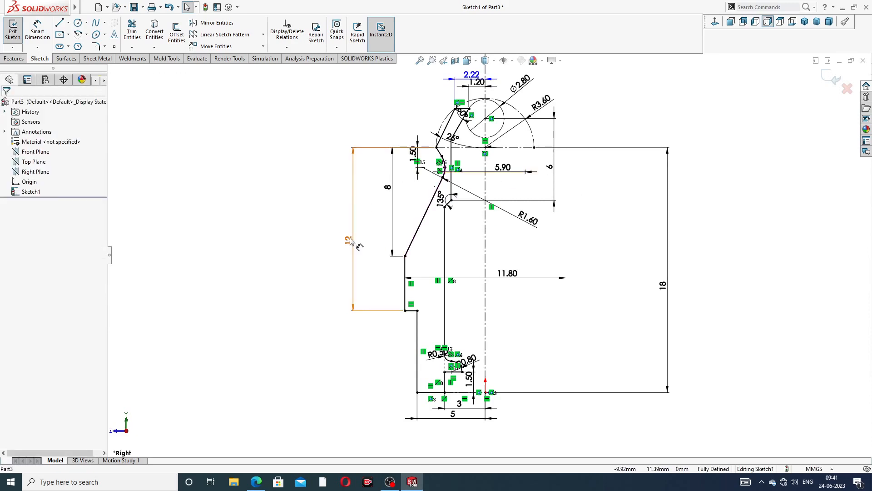
# Move the 12, 8 and 1.50 vertical dimensions farther outward from the profile's outer side.
pyautogui.moveTo(350, 240); pyautogui.dragTo(337, 214)
pyautogui.moveTo(387, 186); pyautogui.dragTo(372, 189)
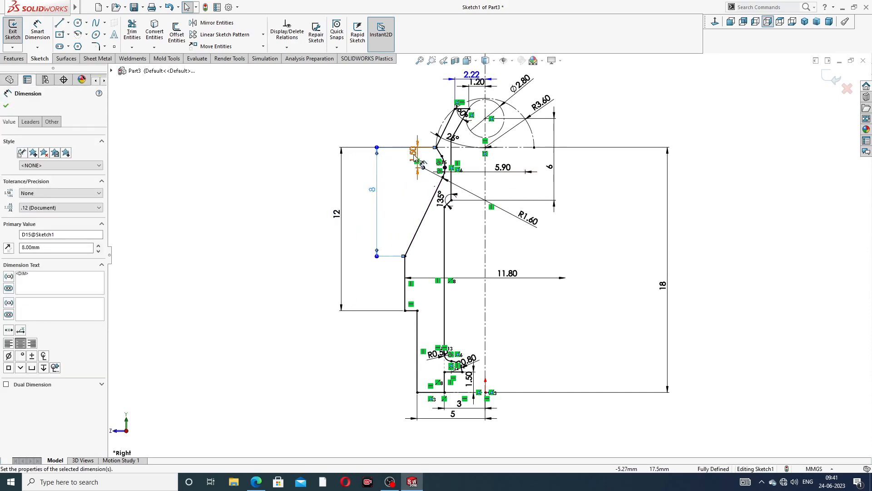
pyautogui.moveTo(417, 159); pyautogui.dragTo(398, 159)
pyautogui.click(574, 121)
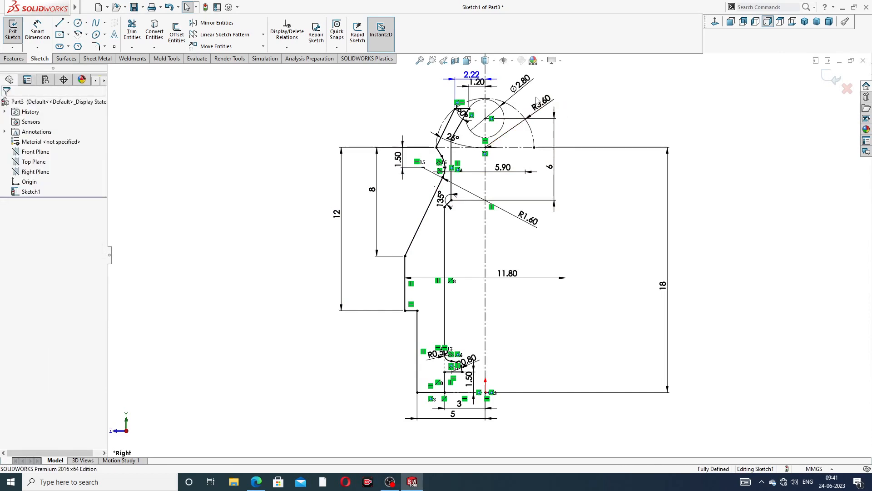
# Move the R3.60 and Ø2.80 dimensions away from the head circles and bring the 18 mm height dimension closer to the profile.
pyautogui.moveTo(541, 102)
pyautogui.mouseDown()
pyautogui.moveTo(555, 88)
pyautogui.moveTo(531, 81)
pyautogui.mouseUp()
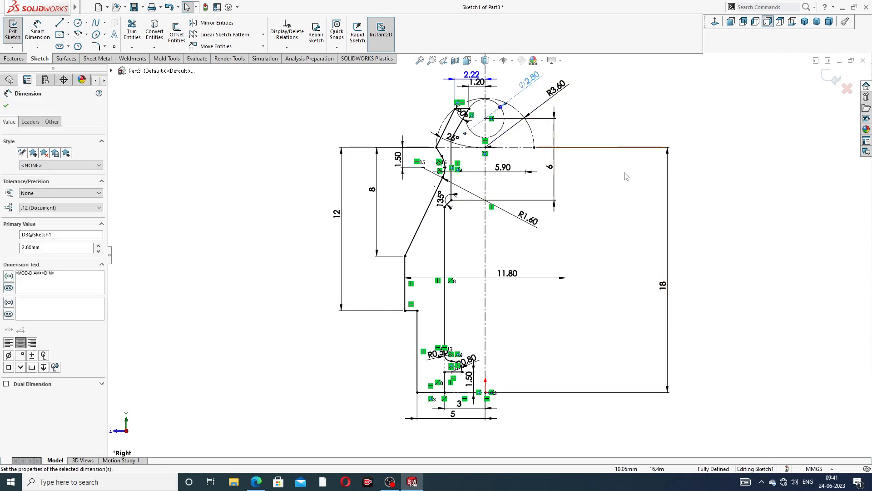
pyautogui.moveTo(661, 286); pyautogui.dragTo(603, 268)
pyautogui.click(623, 296)
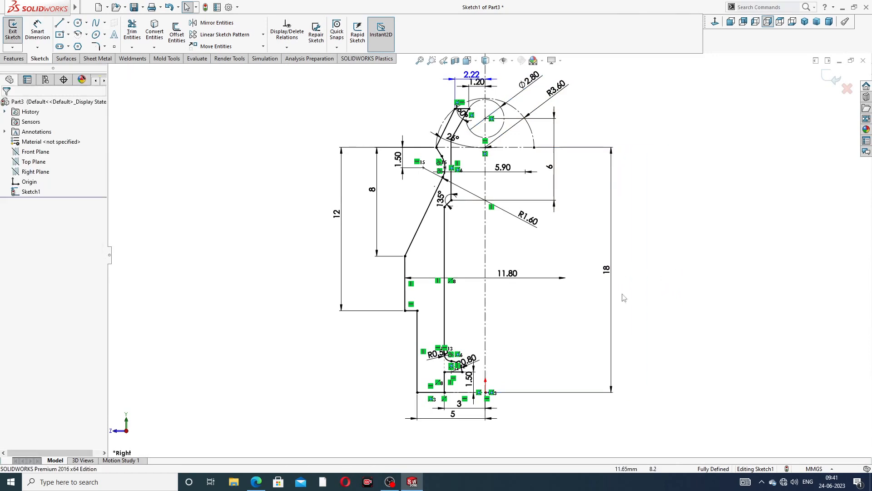
# Space the 5 mm and 3 mm horizontal dimensions farther below the profile's base.
pyautogui.moveTo(453, 419); pyautogui.dragTo(453, 439)
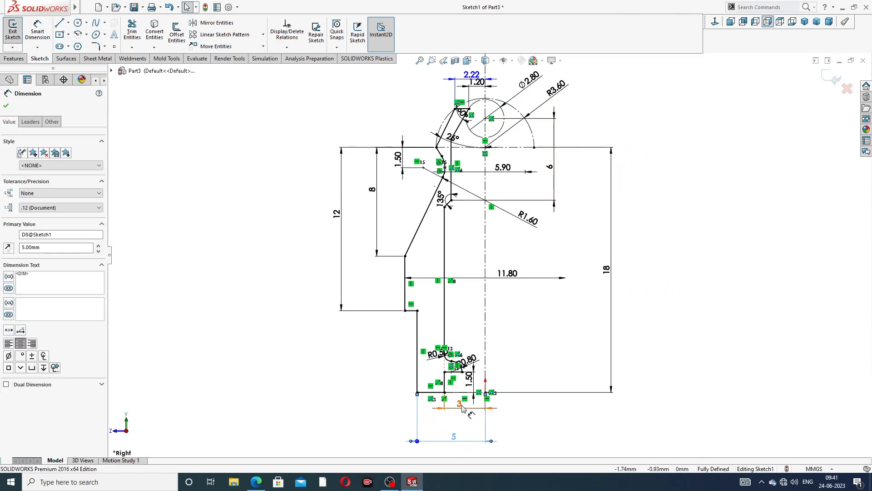
pyautogui.moveTo(460, 405); pyautogui.dragTo(460, 413)
pyautogui.click(533, 415)
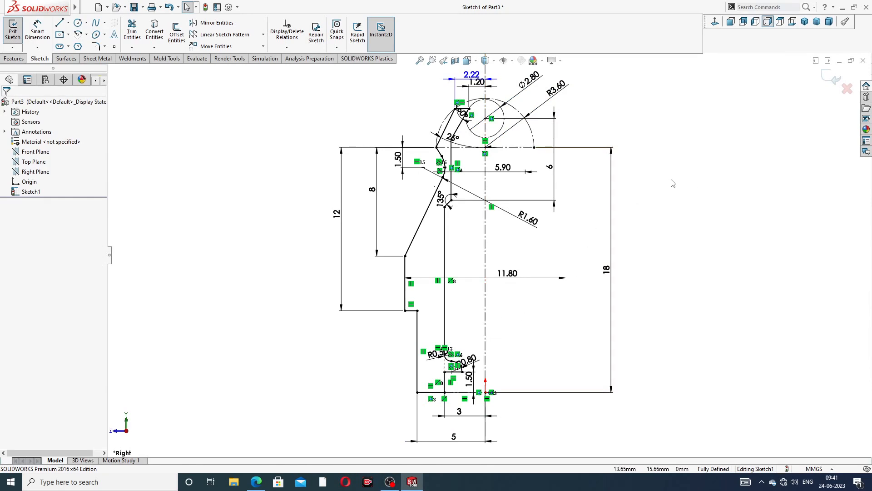
# Check the PDF drawing and revolve the half-profile 360° about the vertical centreline.
pyautogui.click(255, 482)
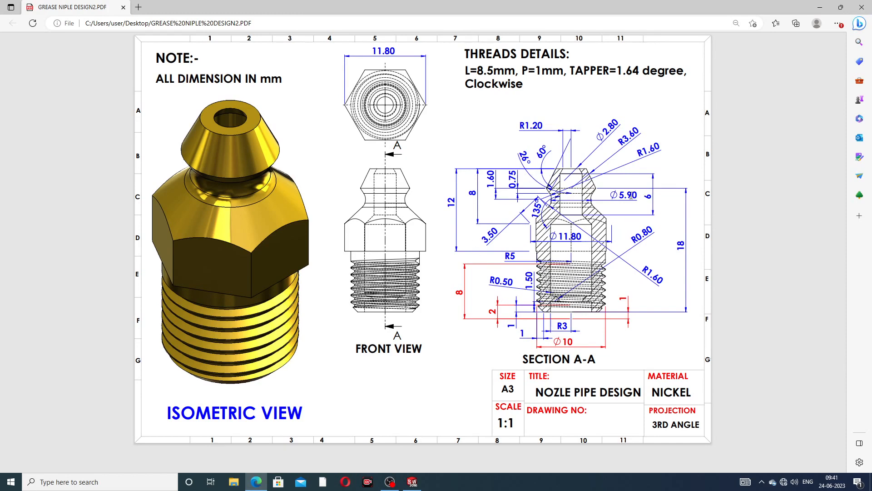
pyautogui.click(259, 482)
pyautogui.scroll(1, 282, 146)
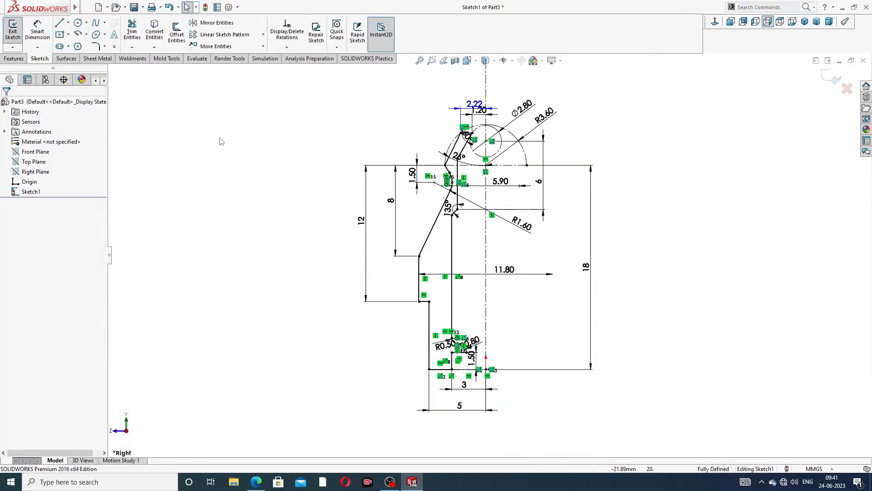
pyautogui.click(16, 59)
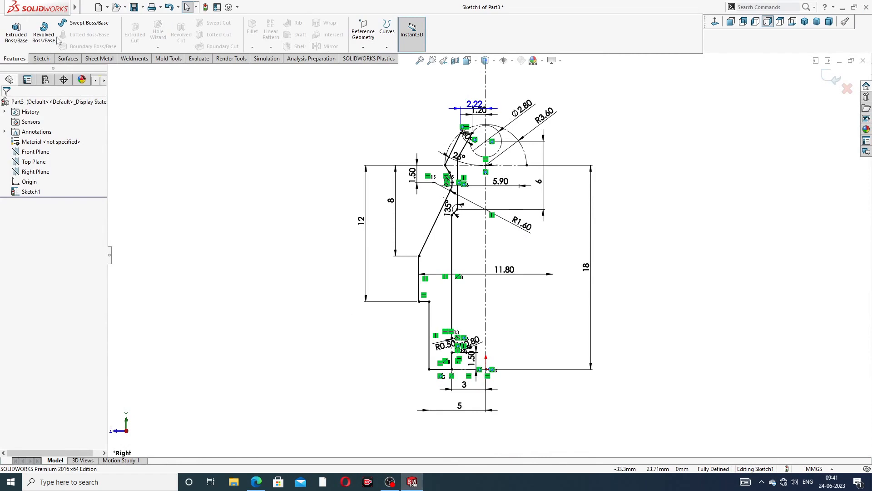
pyautogui.click(56, 40)
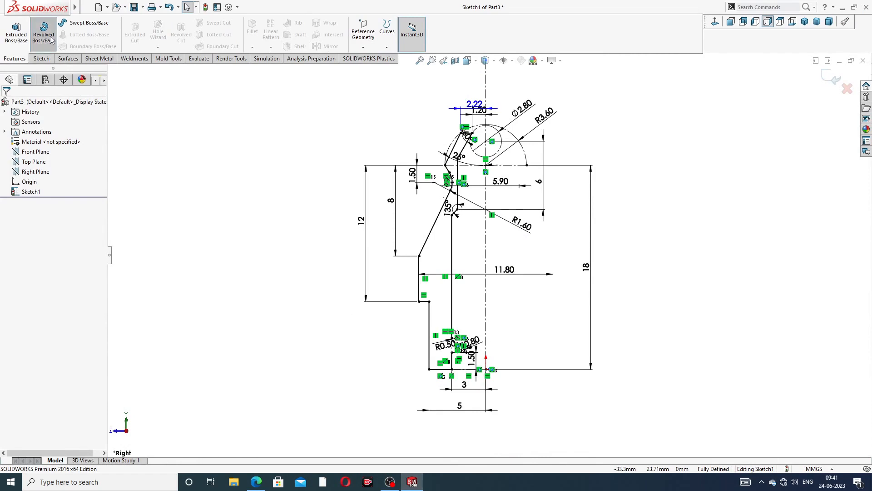
pyautogui.click(489, 253)
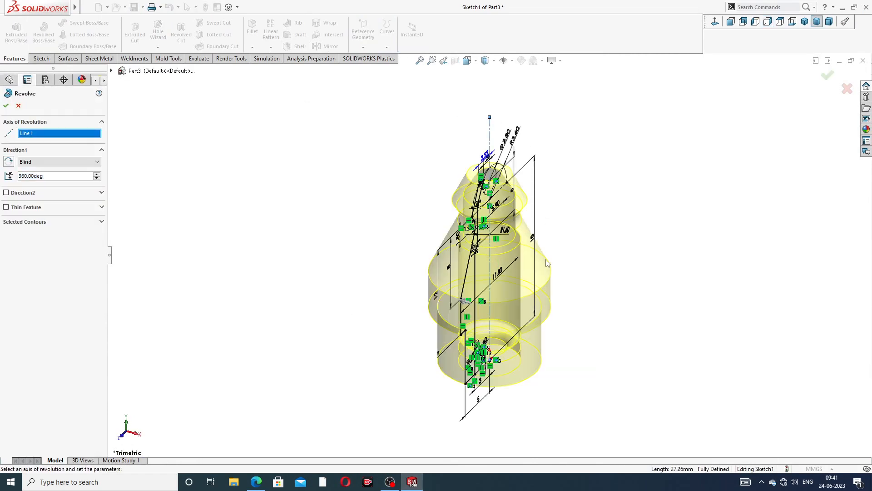
pyautogui.click(829, 77)
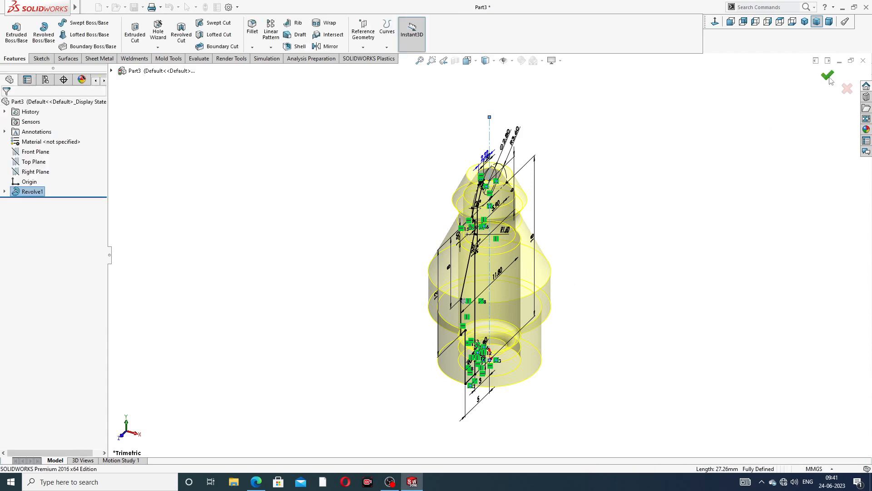
pyautogui.click(676, 190)
pyautogui.moveTo(640, 288)
pyautogui.mouseDown(button='middle')
pyautogui.moveTo(631, 164)
pyautogui.moveTo(648, 209)
pyautogui.moveTo(627, 210)
pyautogui.moveTo(658, 215)
pyautogui.mouseUp(button='middle')
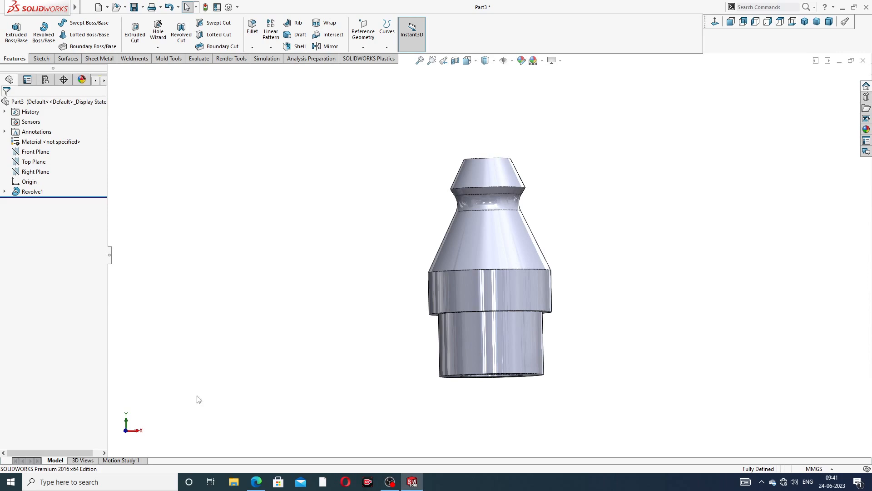
# Delete the revolve feature while keeping its profile sketch.
pyautogui.rightClick(32, 195)
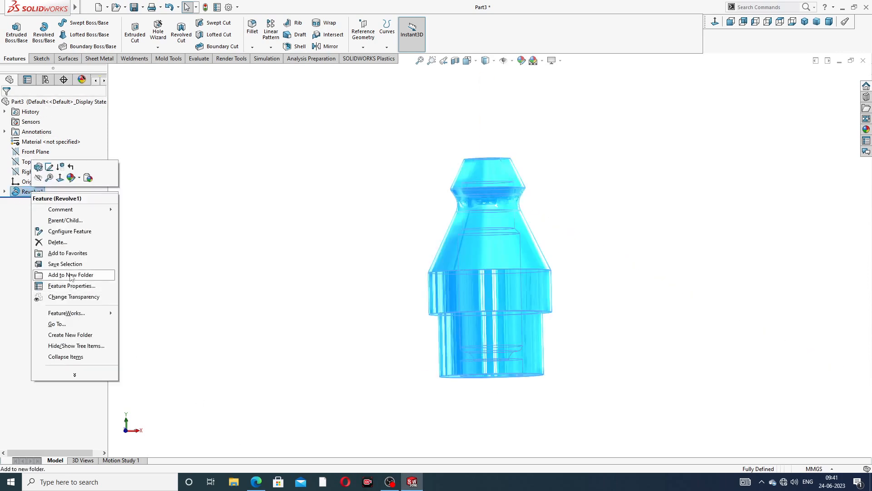
pyautogui.click(58, 242)
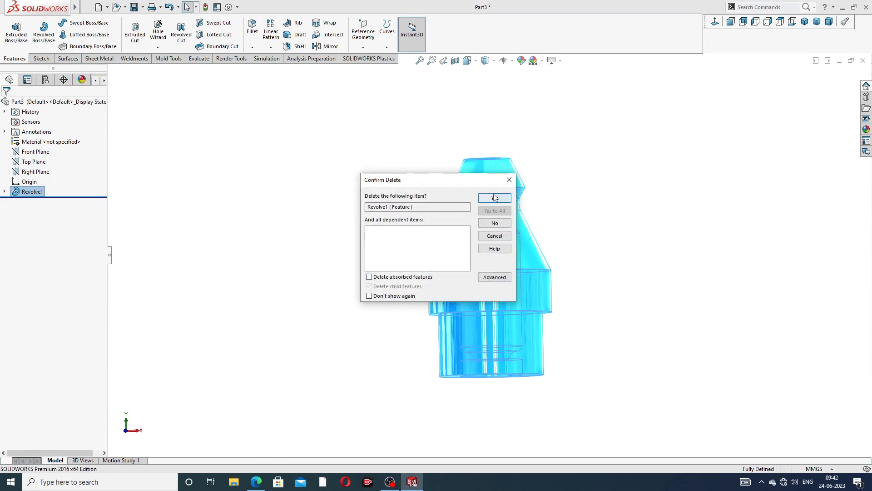
pyautogui.click(495, 198)
# Reopen the profile sketch for editing and view it normal to the sketch plane.
pyautogui.moveTo(619, 199); pyautogui.dragTo(595, 183, button='middle')
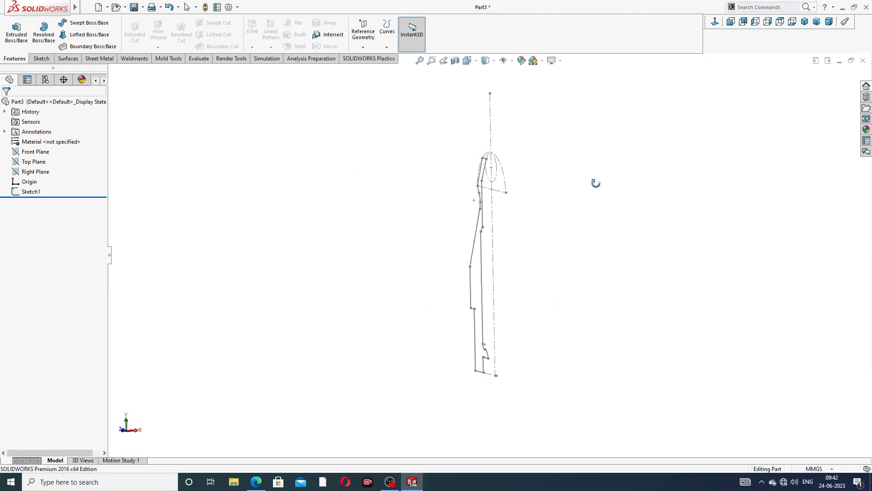
pyautogui.click(730, 21)
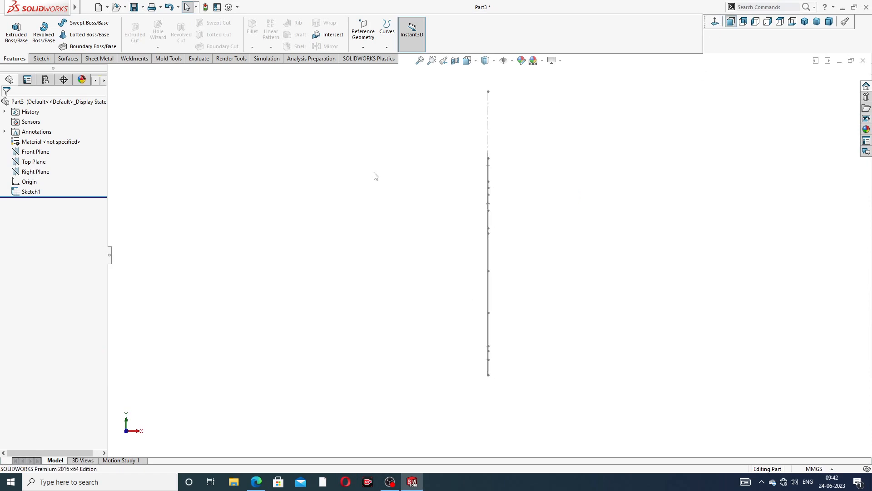
pyautogui.click(33, 191)
pyautogui.click(38, 171)
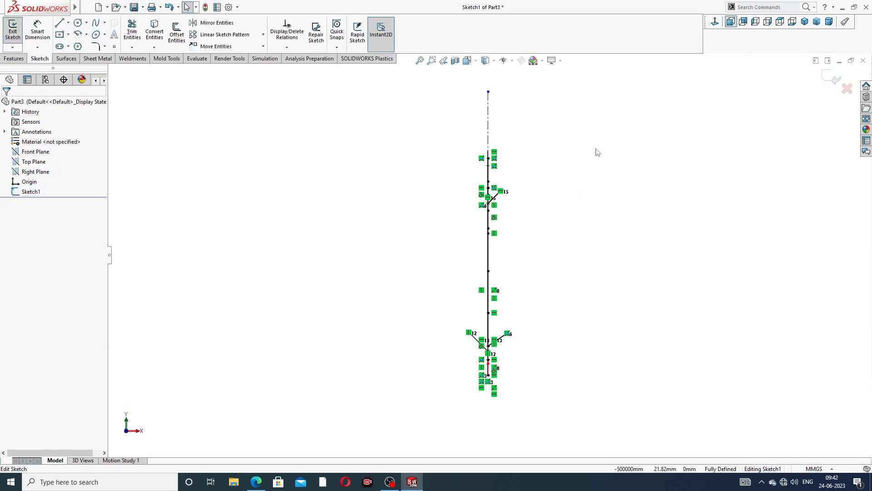
pyautogui.click(715, 22)
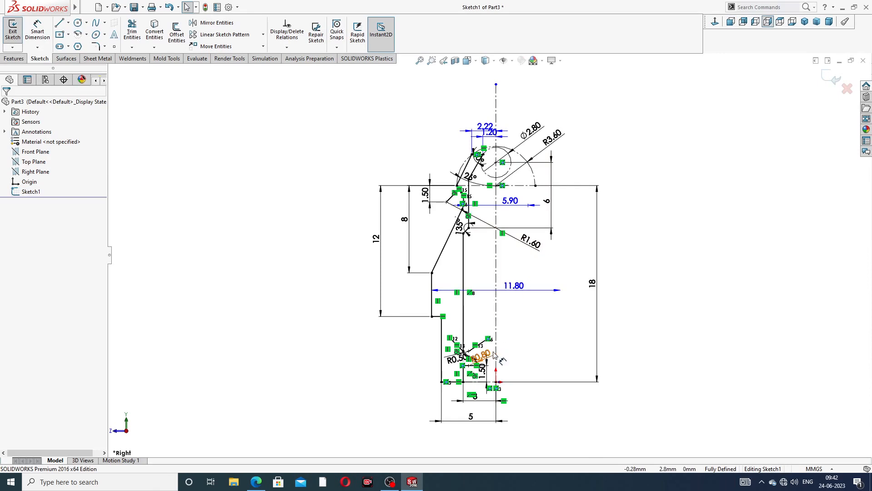
# Compare the sketch's base, neck and overall dimensions with the section view in the PDF drawing.
pyautogui.scroll(-3, 494, 354)
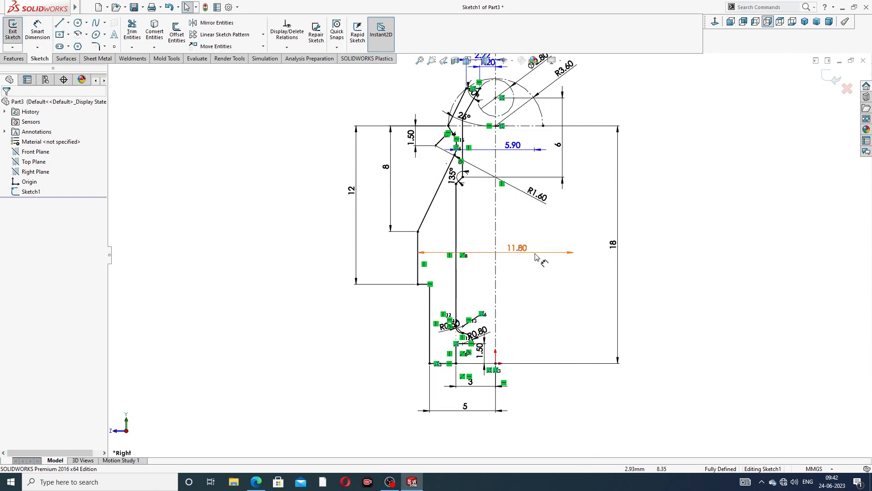
pyautogui.scroll(3, 534, 273)
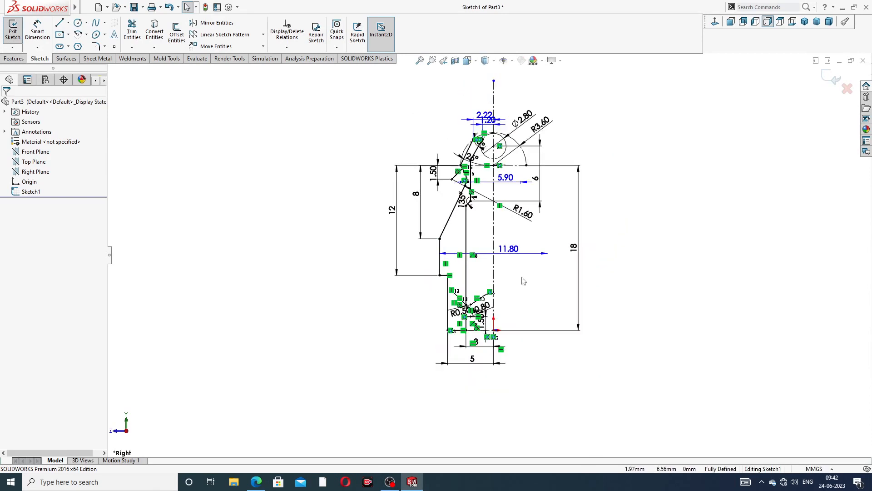
pyautogui.scroll(-3, 499, 349)
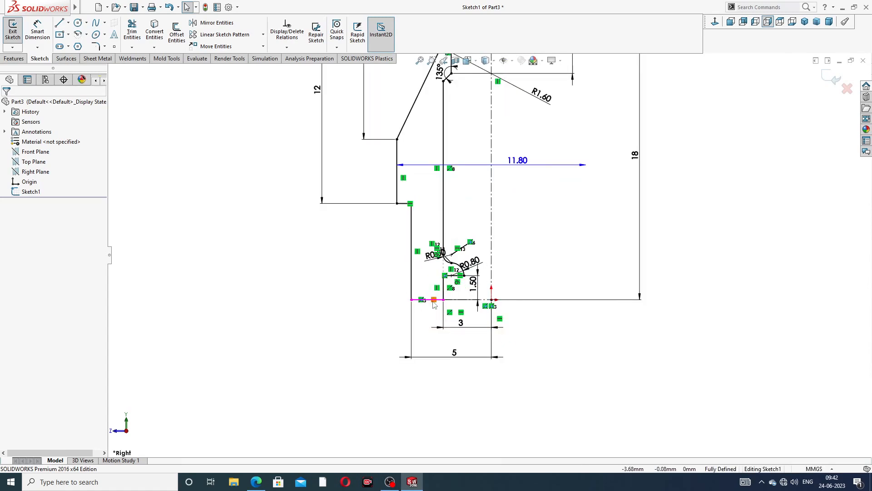
pyautogui.click(256, 482)
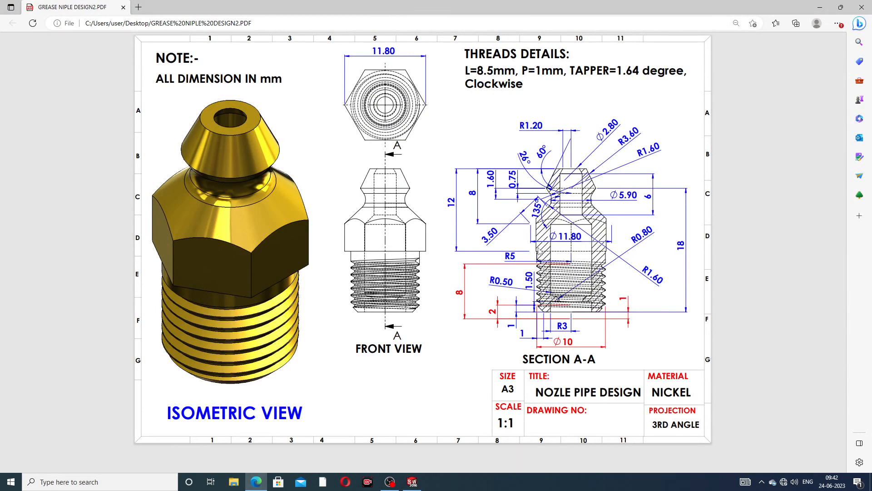
pyautogui.click(264, 482)
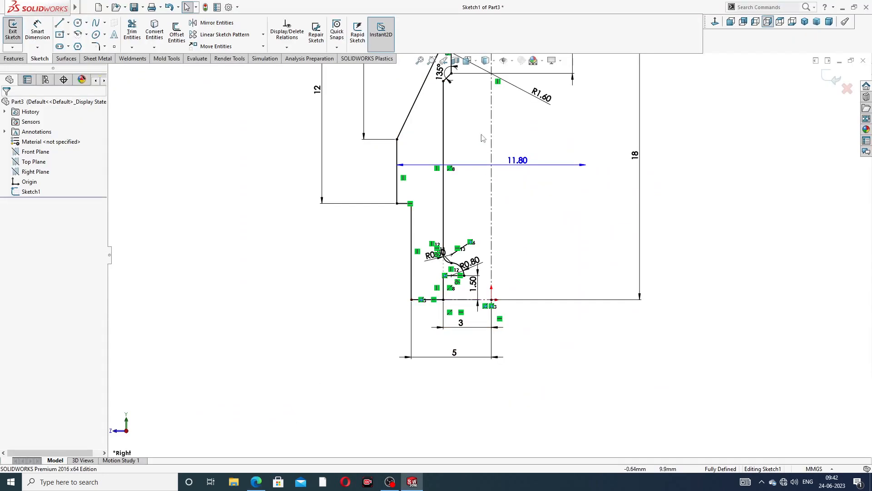
pyautogui.scroll(4, 483, 139)
pyautogui.scroll(-3, 482, 191)
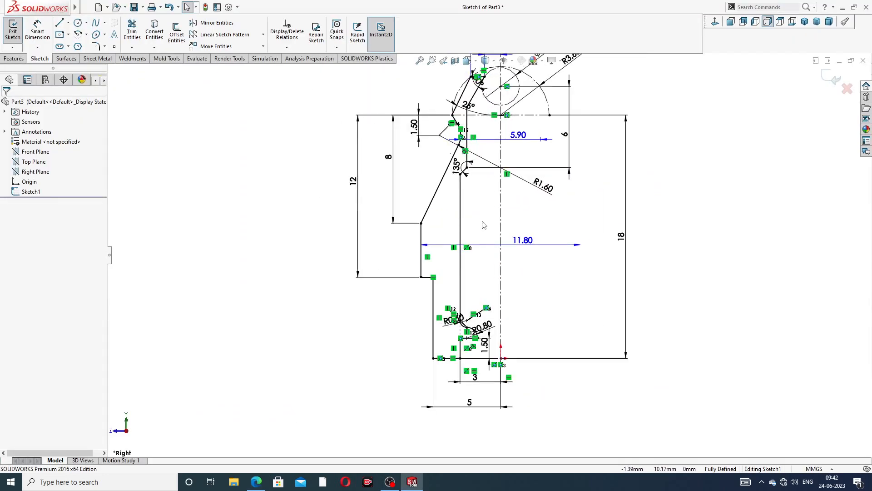
pyautogui.scroll(-1, 484, 225)
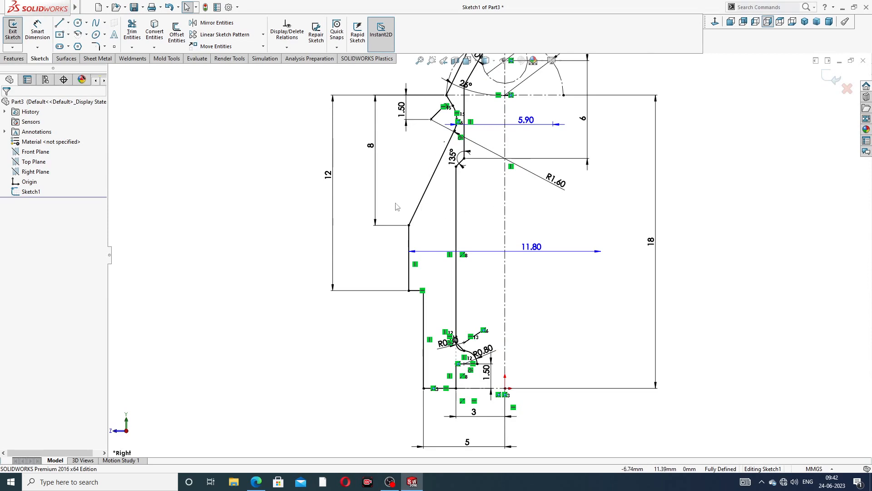
pyautogui.scroll(2, 467, 140)
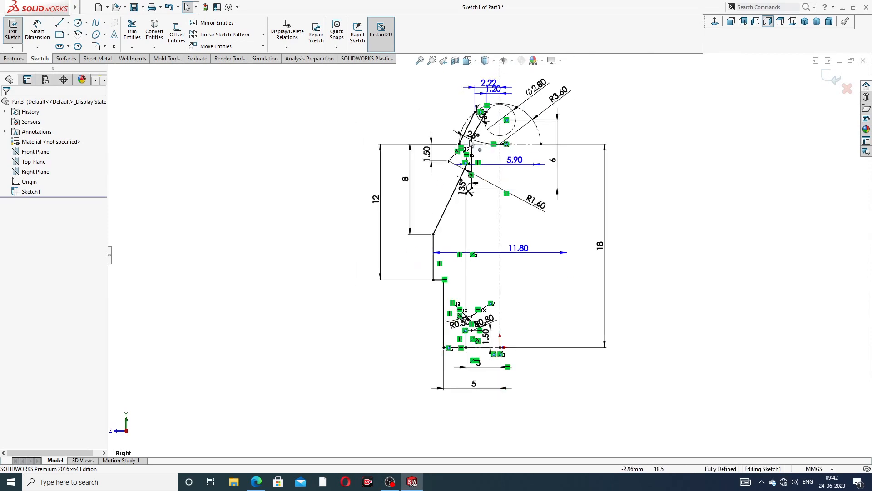
pyautogui.scroll(-2, 471, 182)
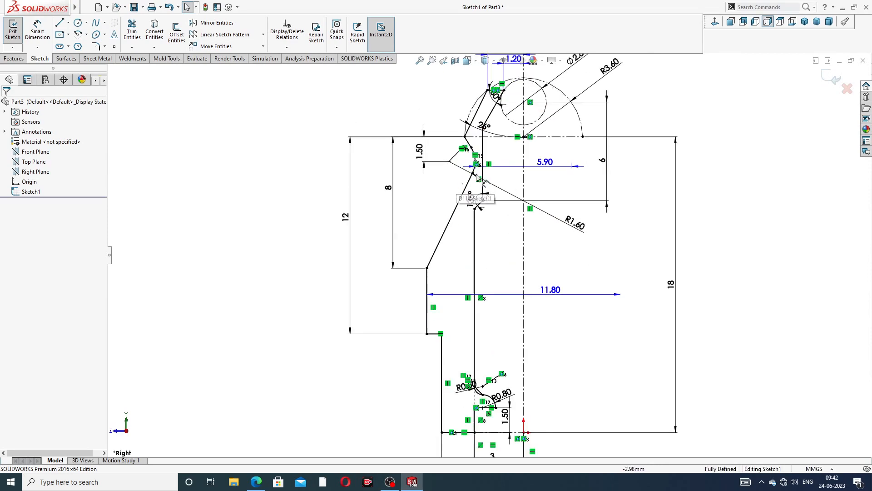
# Set the outer profile's 12 mm vertical dimension to 10 mm and its 8 mm vertical dimension to 7 mm.
pyautogui.click(346, 218)
pyautogui.doubleClick(346, 217)
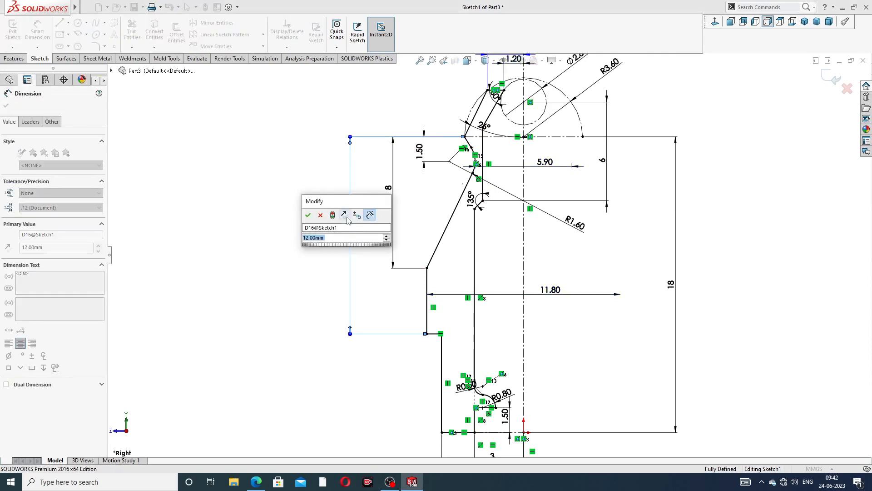
pyautogui.press('Return')
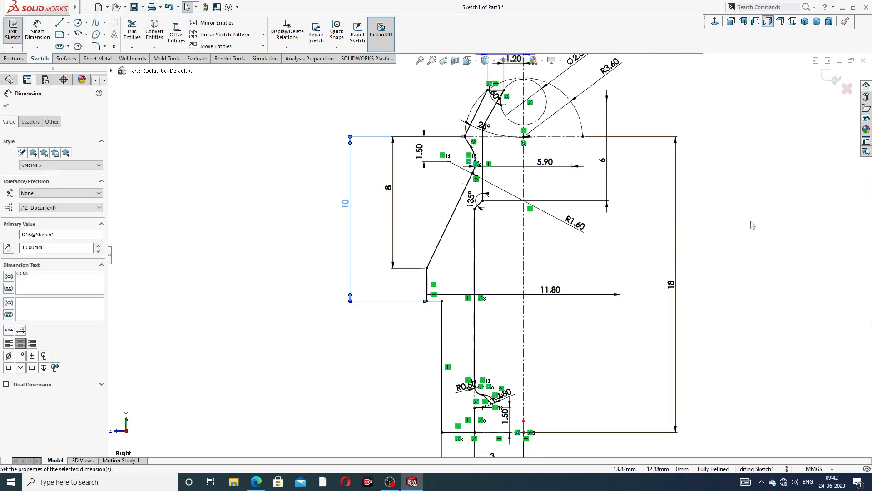
pyautogui.click(755, 214)
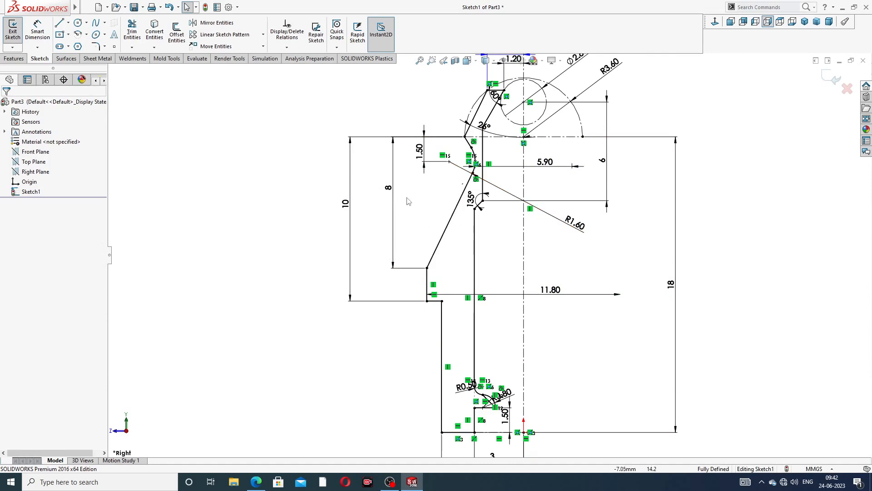
pyautogui.doubleClick(388, 187)
pyautogui.write('7')
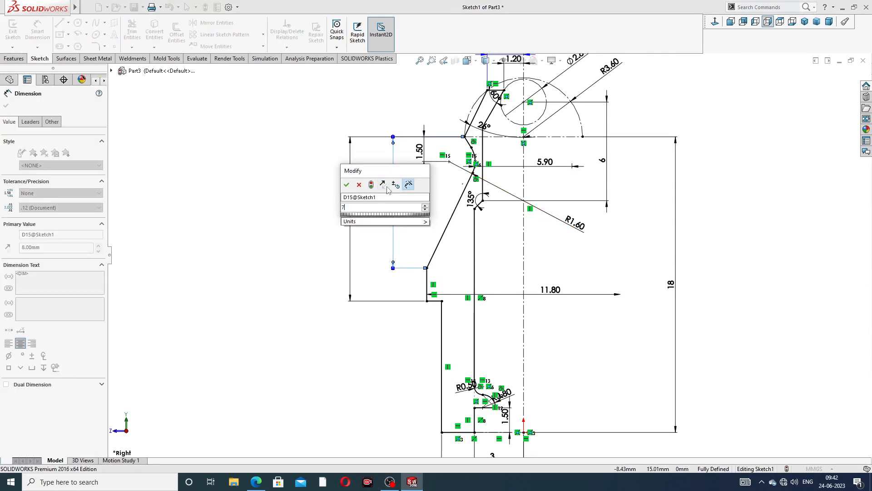
pyautogui.press('Return')
pyautogui.click(741, 206)
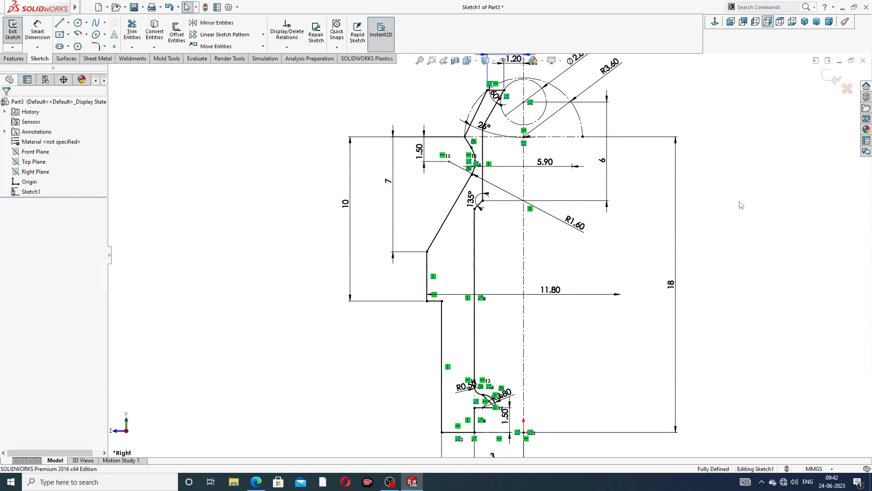
# Try to set the vertical offset of the R1.60 neck arc's centre to 0.75 mm.
pyautogui.doubleClick(419, 151)
pyautogui.write('.75')
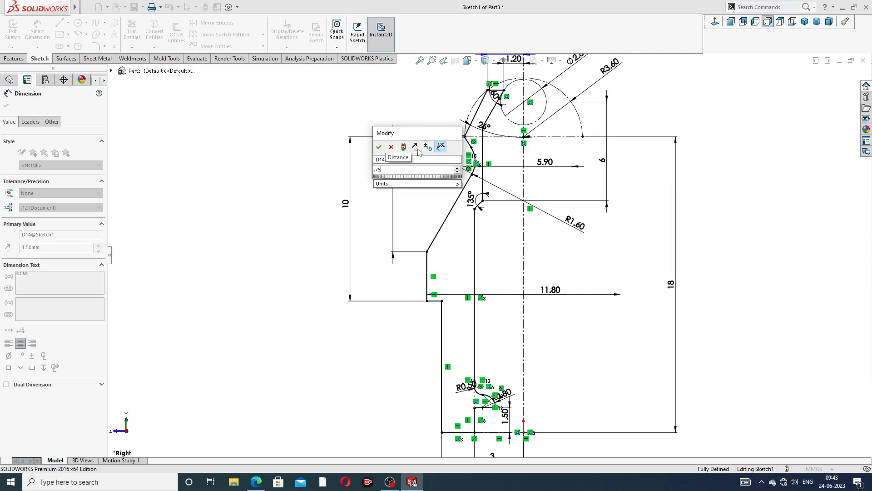
pyautogui.press('Return')
pyautogui.click(503, 198)
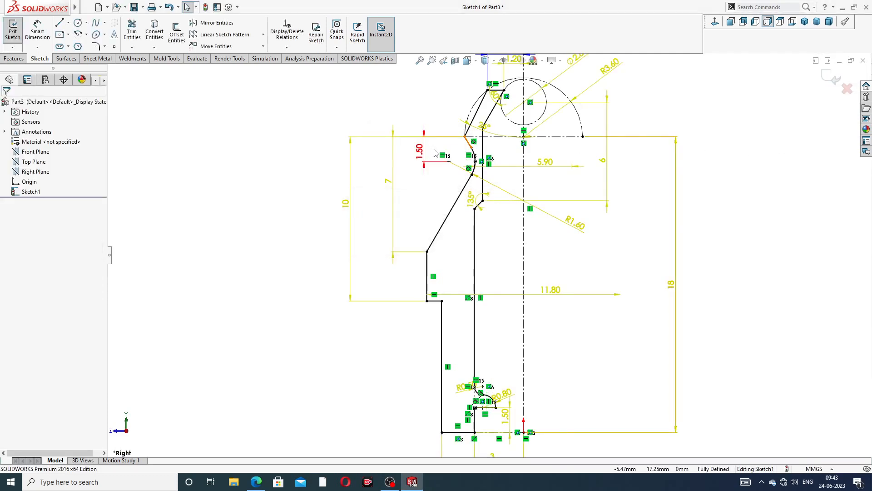
# Undo the last three dimension changes in the profile sketch.
pyautogui.hotkey('ctrl', 'z')
pyautogui.hotkey('ctrl', 'z')
pyautogui.hotkey('ctrl', 'z')
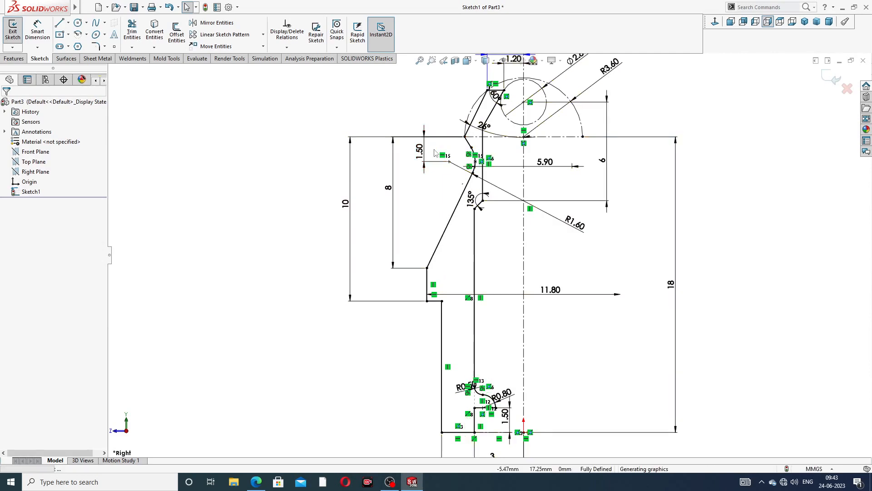
# Set the vertical distance to the collar's underside to 10 mm and the distance to the collar's upper edge to 7 mm.
pyautogui.doubleClick(347, 218)
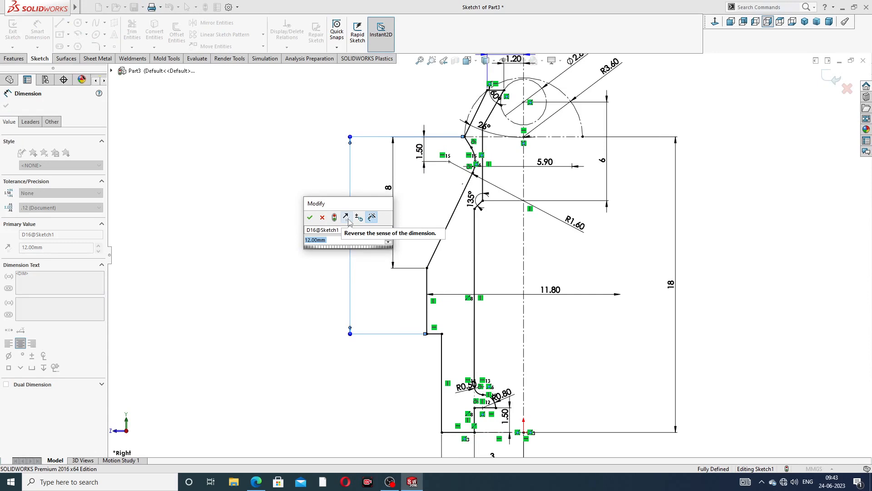
pyautogui.write('10')
pyautogui.press('Return')
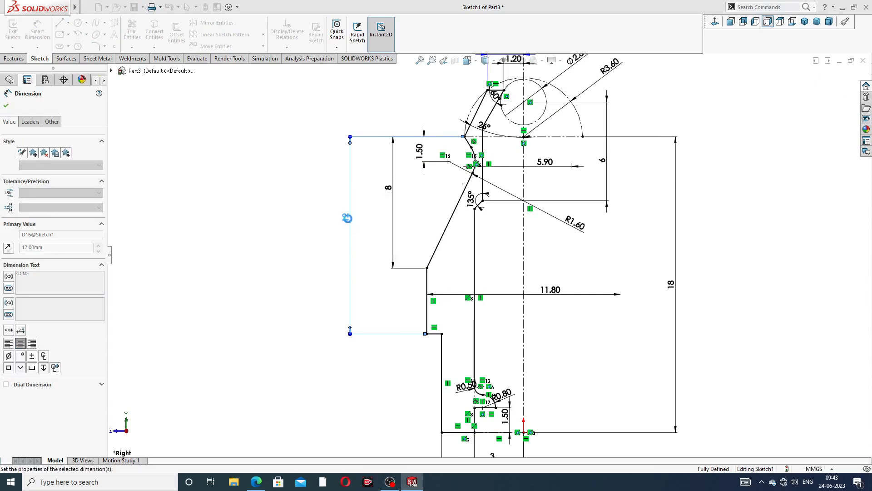
pyautogui.doubleClick(391, 195)
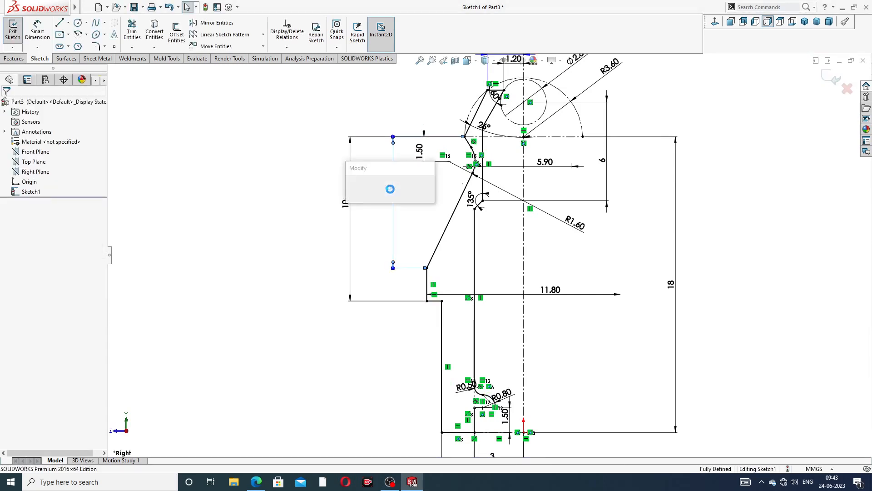
pyautogui.write('7')
pyautogui.press('Return')
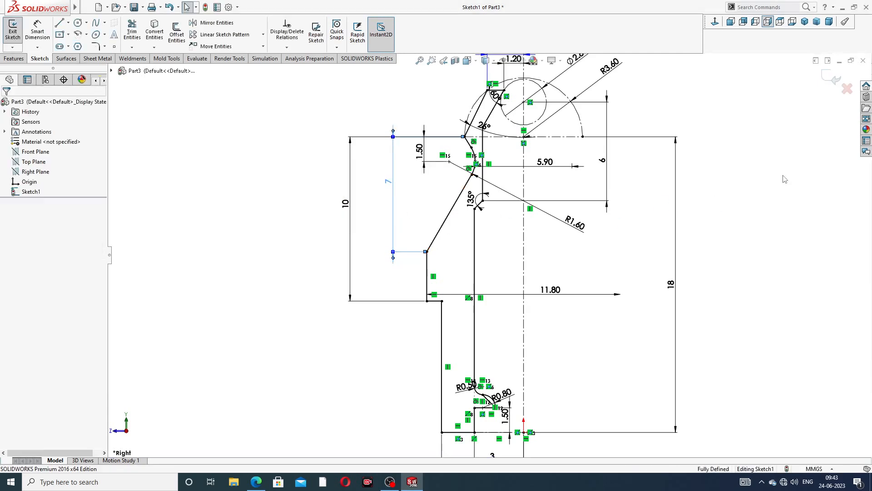
# Finish the profile sketch and revolve it 360° about the vertical centreline.
pyautogui.press('f')
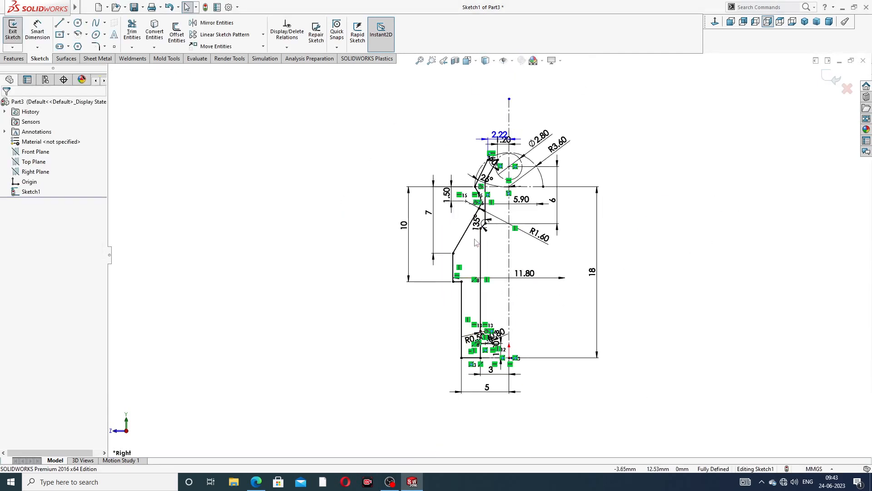
pyautogui.scroll(-5, 476, 225)
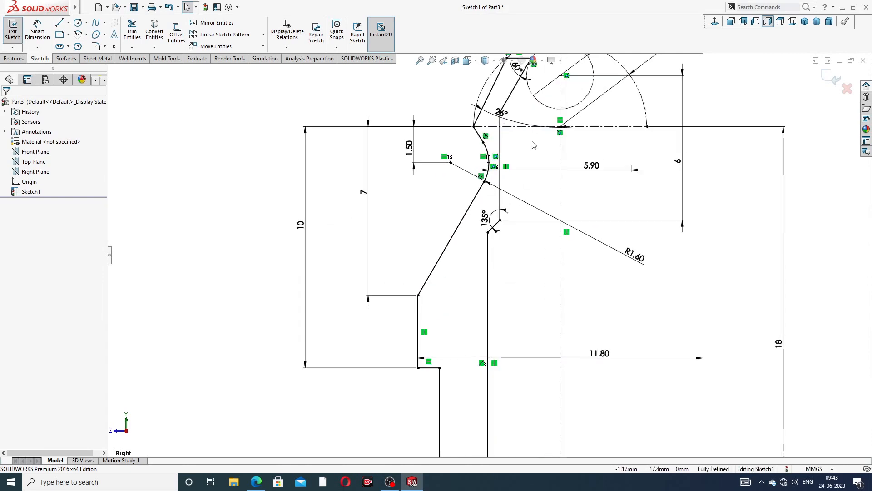
pyautogui.scroll(5, 534, 145)
pyautogui.scroll(-5, 511, 153)
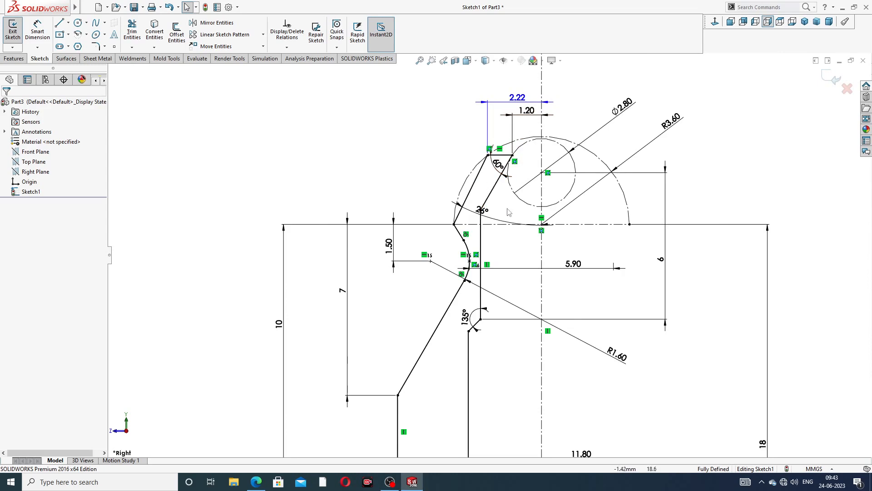
pyautogui.scroll(-1, 509, 212)
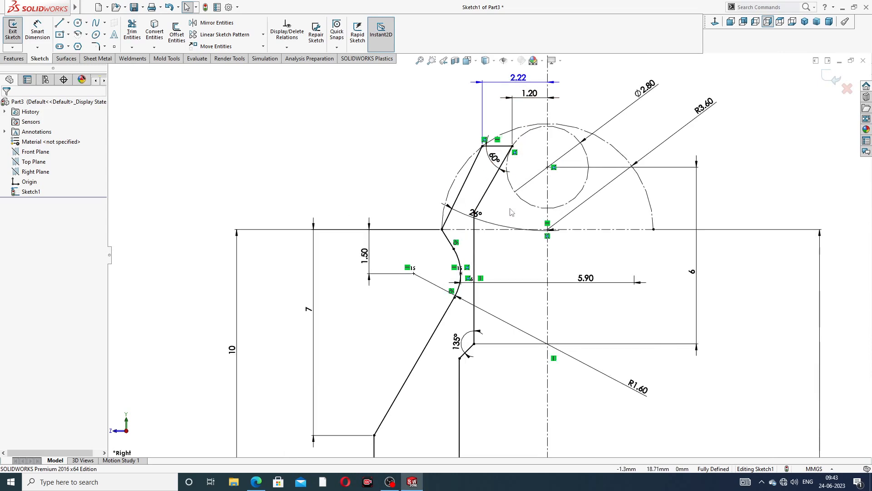
pyautogui.click(828, 82)
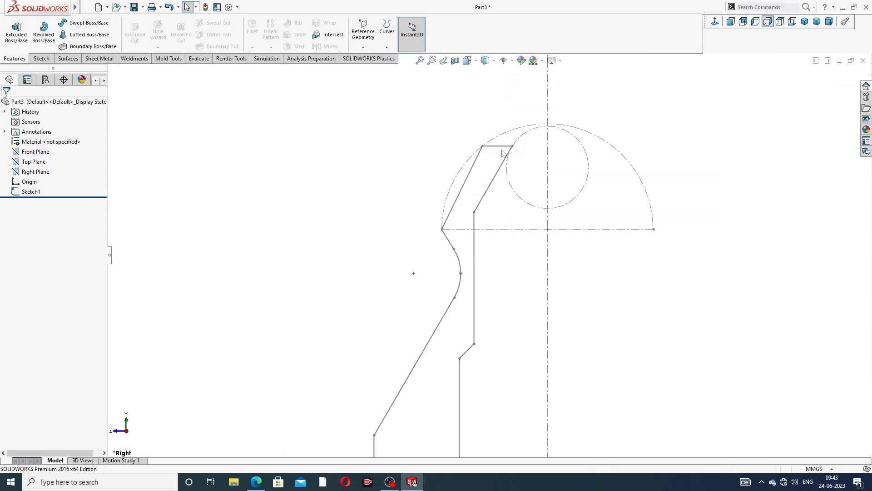
pyautogui.click(44, 32)
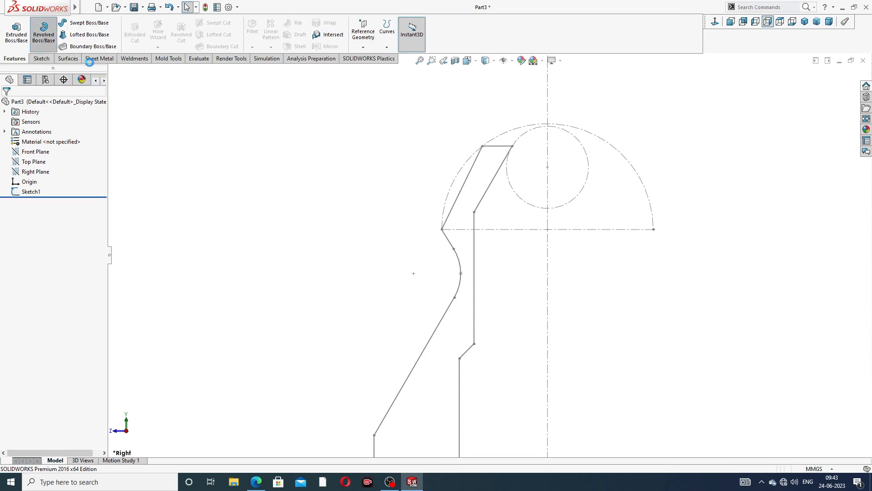
pyautogui.click(548, 247)
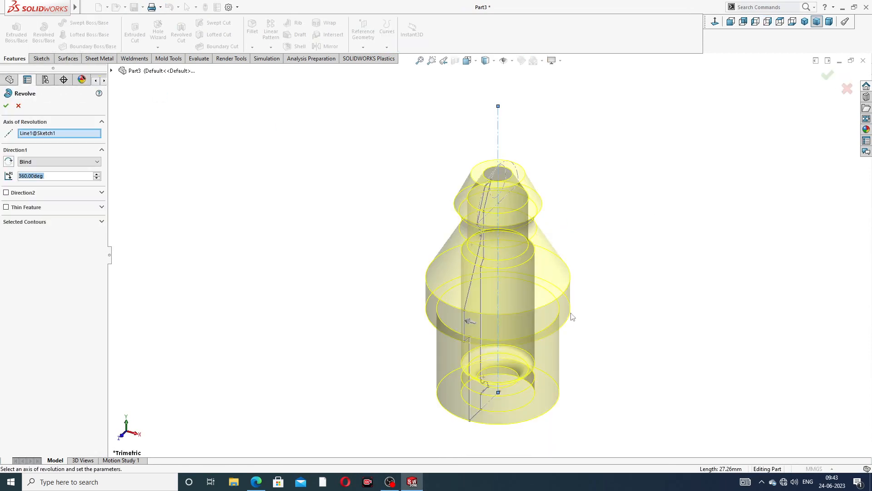
pyautogui.moveTo(571, 316); pyautogui.dragTo(633, 226, button='middle')
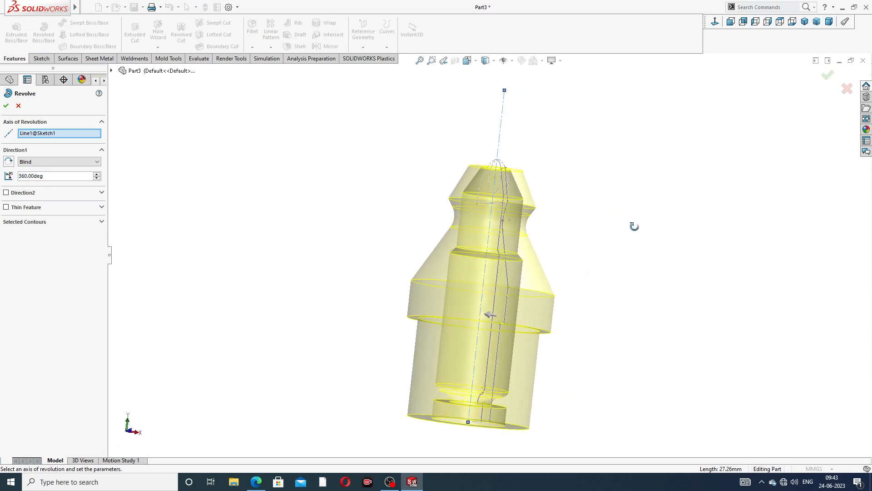
pyautogui.click(828, 78)
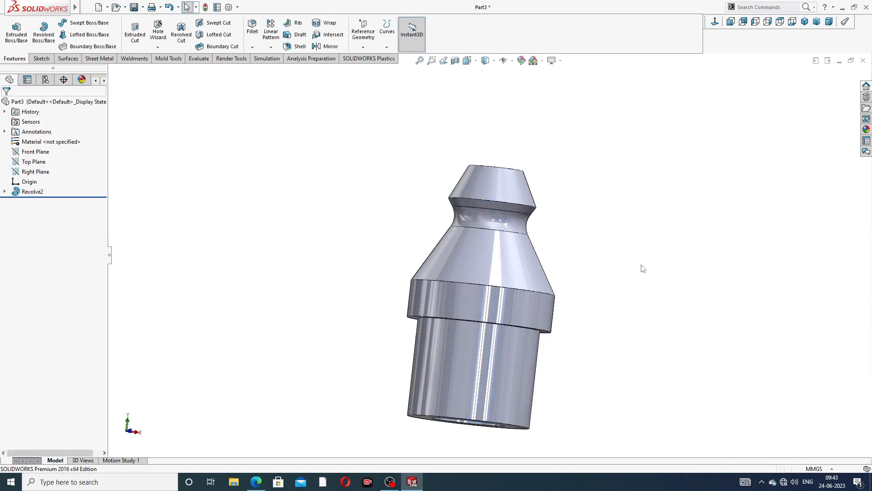
# Start a sketch on the collar's ring-shaped underside face and view it normal to the face.
pyautogui.moveTo(643, 268); pyautogui.dragTo(562, 186, button='middle')
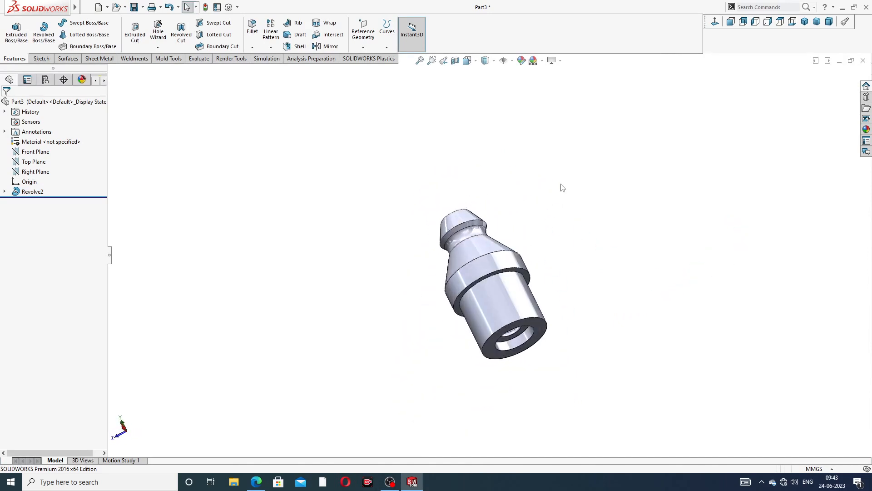
pyautogui.moveTo(559, 271); pyautogui.dragTo(535, 182, button='middle')
pyautogui.scroll(-4, 479, 292)
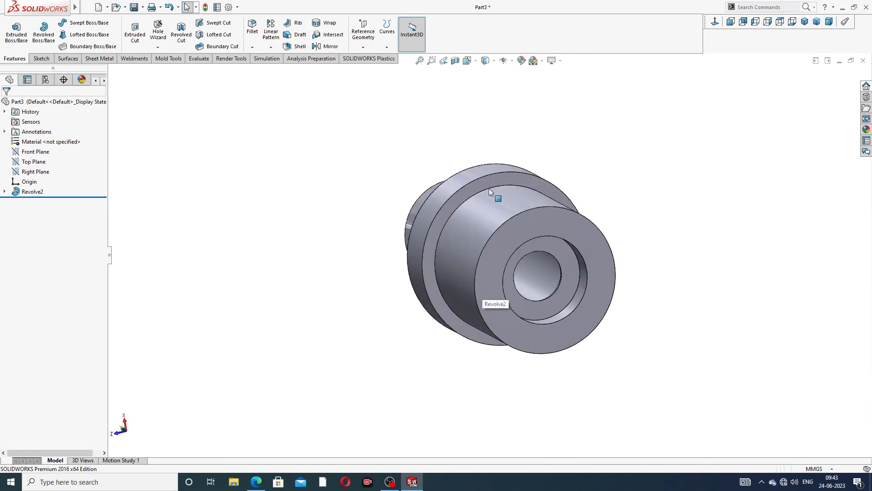
pyautogui.click(489, 185)
pyautogui.click(526, 156)
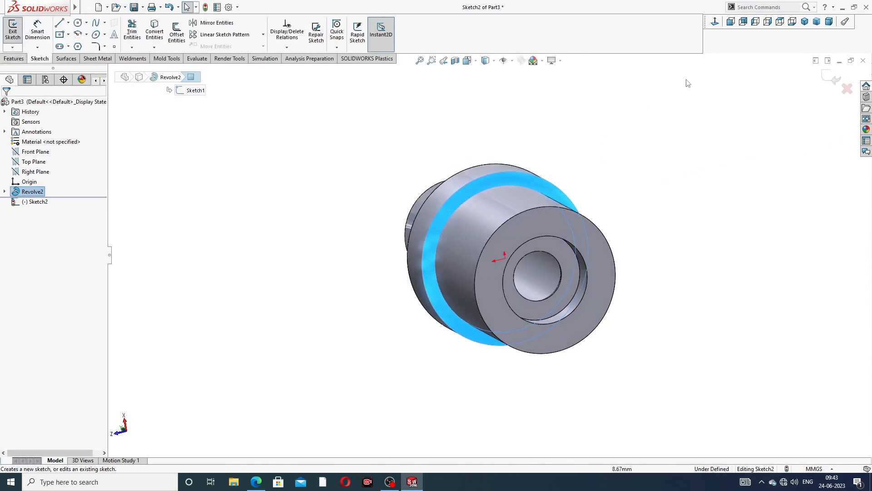
pyautogui.click(714, 22)
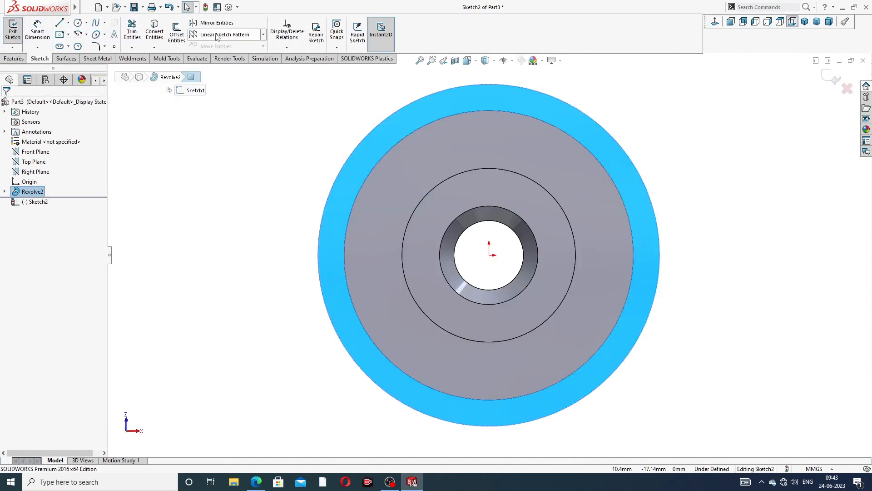
# Sketch a six-sided polygon centred on the origin with its corner on the collar's outer edge, and make its upper side horizontal.
pyautogui.click(78, 47)
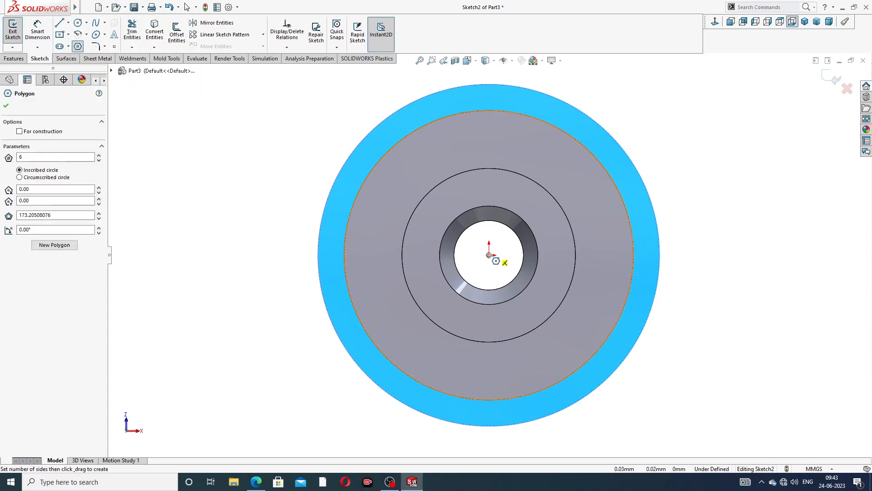
pyautogui.moveTo(489, 255)
pyautogui.mouseDown()
pyautogui.moveTo(335, 253)
pyautogui.moveTo(319, 265)
pyautogui.moveTo(318, 255)
pyautogui.mouseUp()
pyautogui.rightClick(681, 169)
pyautogui.click(703, 176)
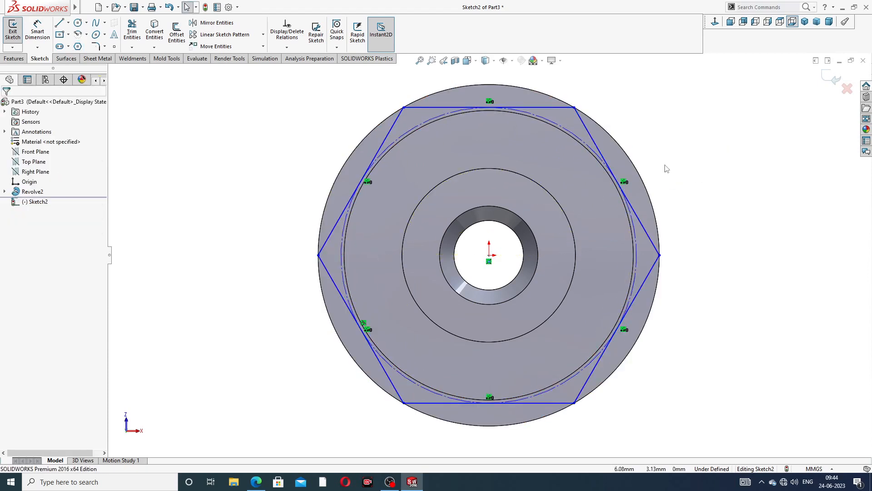
pyautogui.click(558, 109)
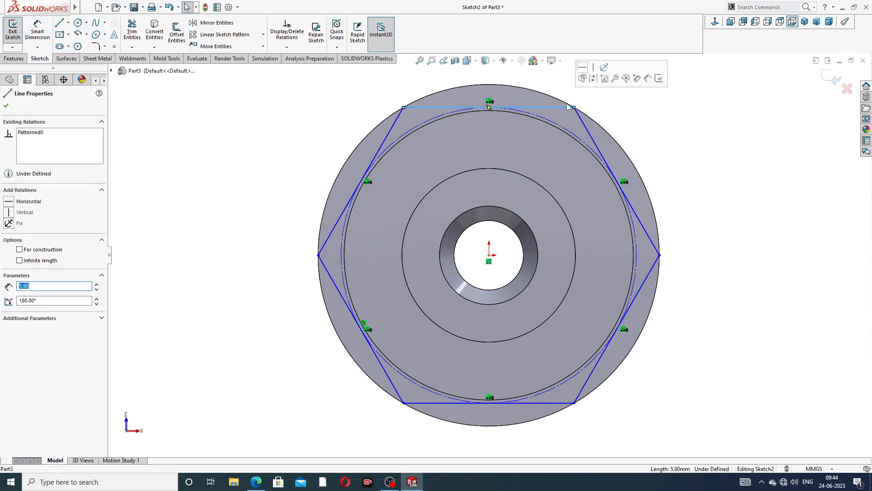
pyautogui.click(661, 117)
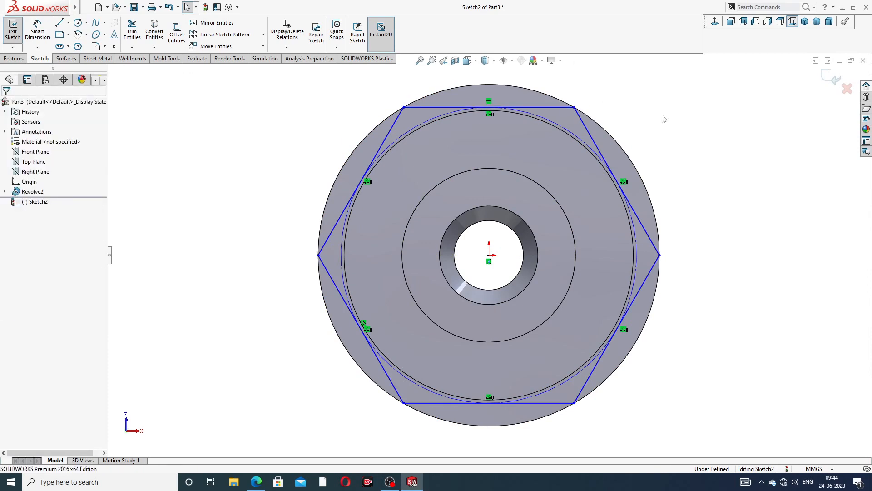
# Dimension the hexagon's width across its two opposite side corners at 11.80 mm.
pyautogui.click(36, 30)
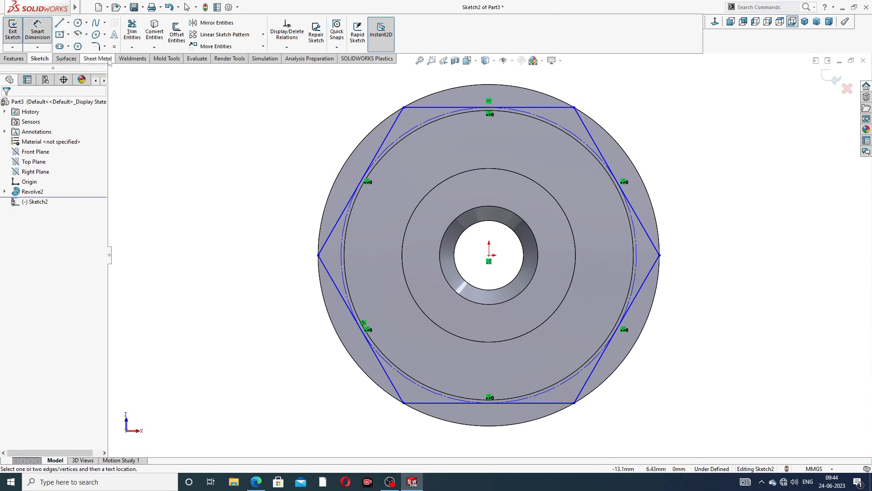
pyautogui.click(319, 256)
pyautogui.click(659, 255)
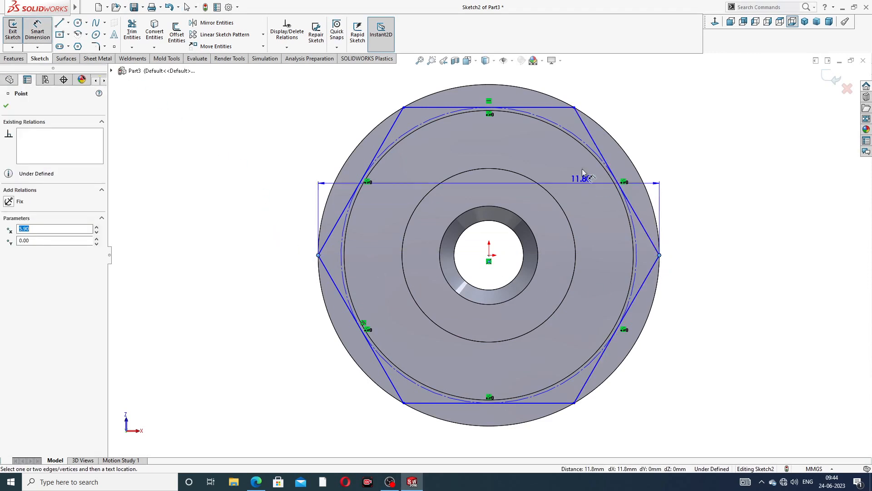
pyautogui.scroll(2, 514, 78)
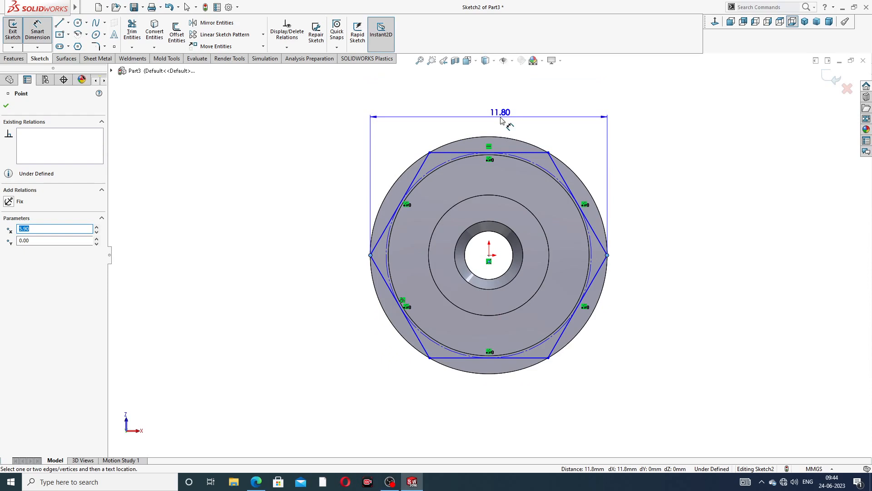
pyautogui.click(501, 120)
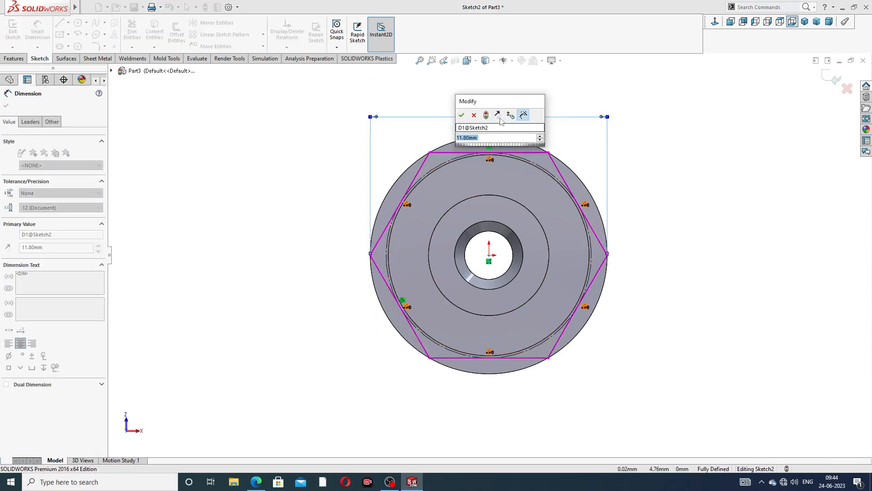
pyautogui.click(462, 115)
pyautogui.press('Escape')
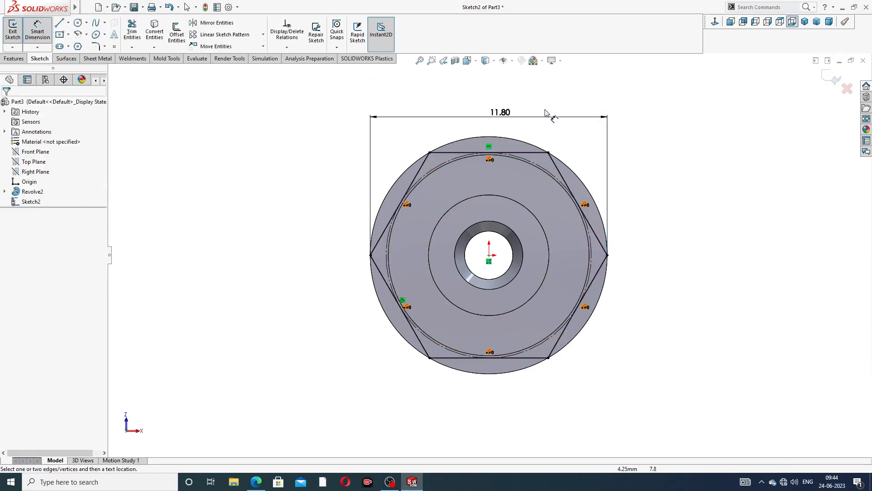
pyautogui.rightClick(685, 119)
pyautogui.click(708, 133)
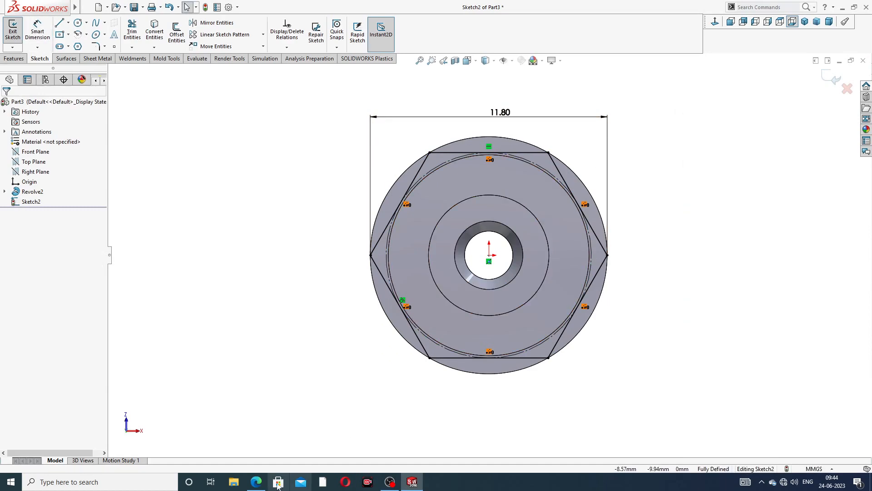
pyautogui.click(255, 482)
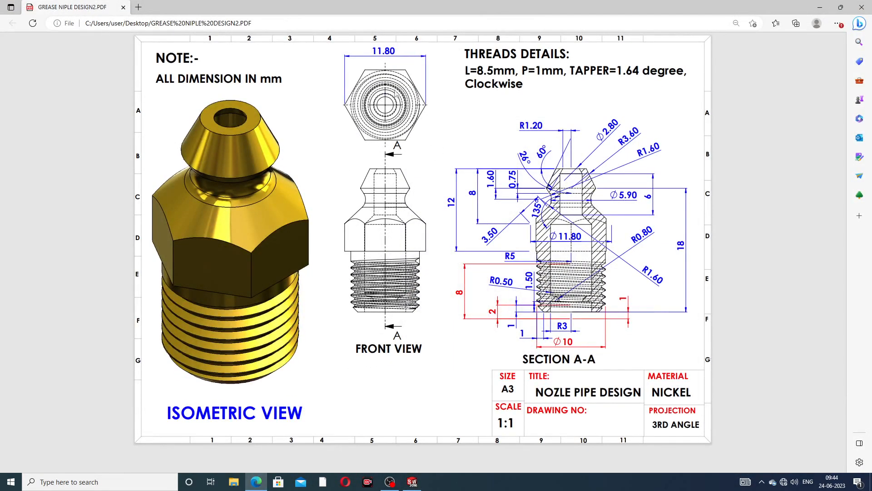
pyautogui.click(255, 481)
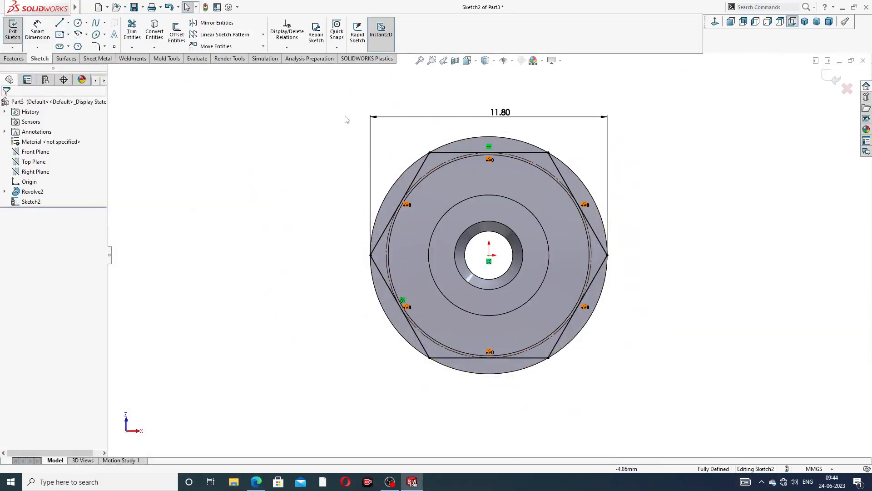
pyautogui.click(14, 59)
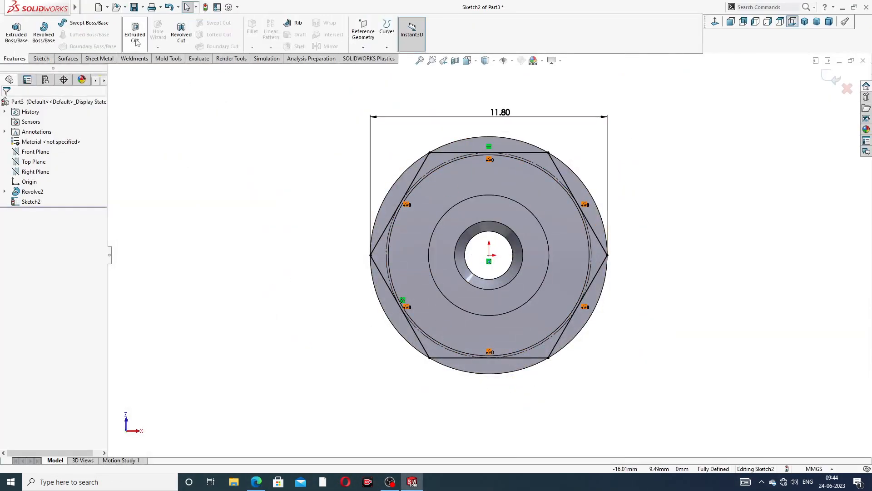
pyautogui.click(135, 36)
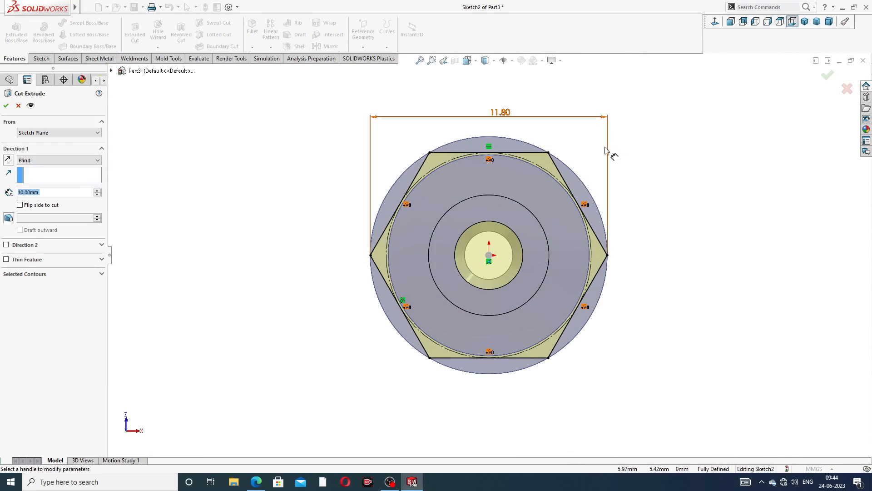
pyautogui.moveTo(585, 146)
pyautogui.mouseDown(button='middle')
pyautogui.moveTo(586, 160)
pyautogui.moveTo(582, 146)
pyautogui.mouseUp(button='middle')
pyautogui.scroll(1, 581, 146)
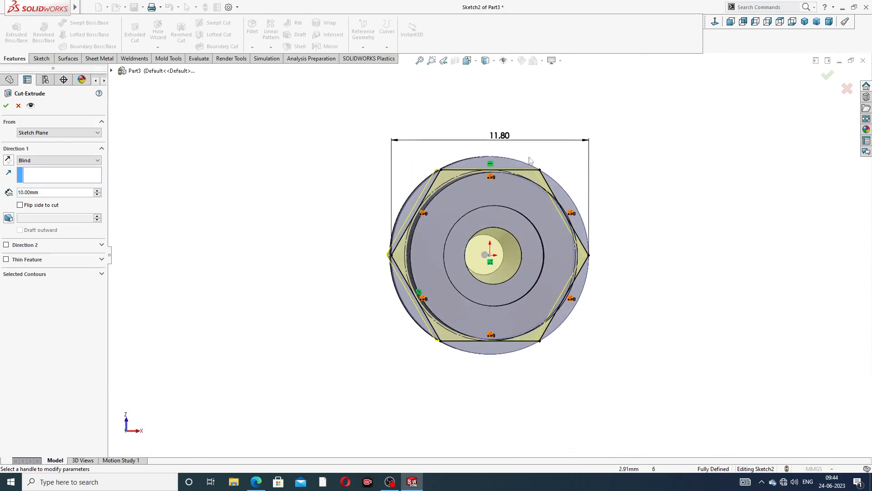
pyautogui.click(18, 105)
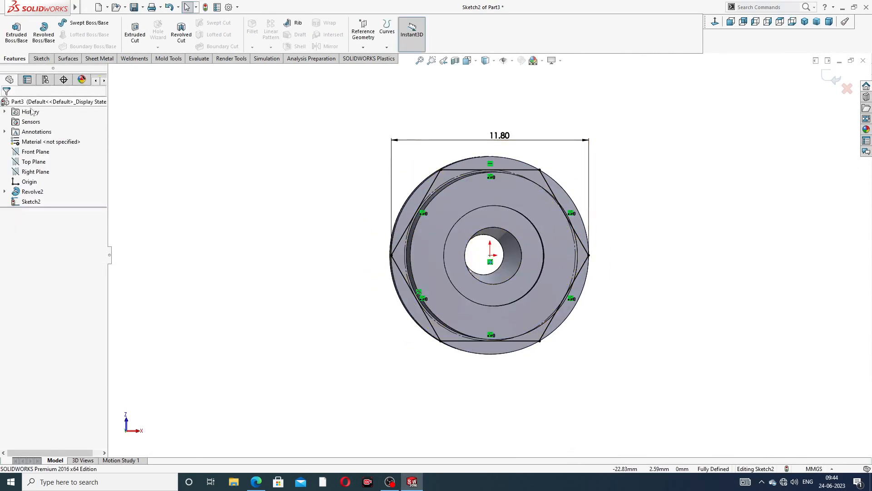
pyautogui.click(127, 38)
pyautogui.scroll(-2, 502, 177)
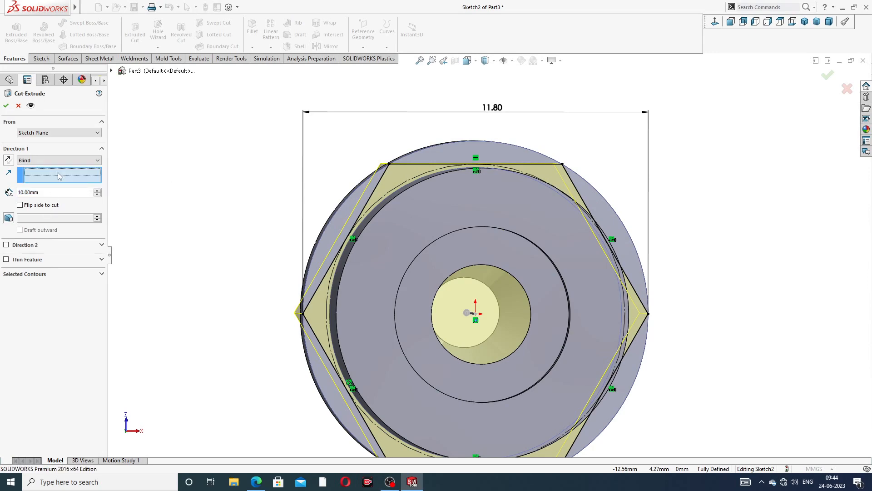
pyautogui.click(454, 154)
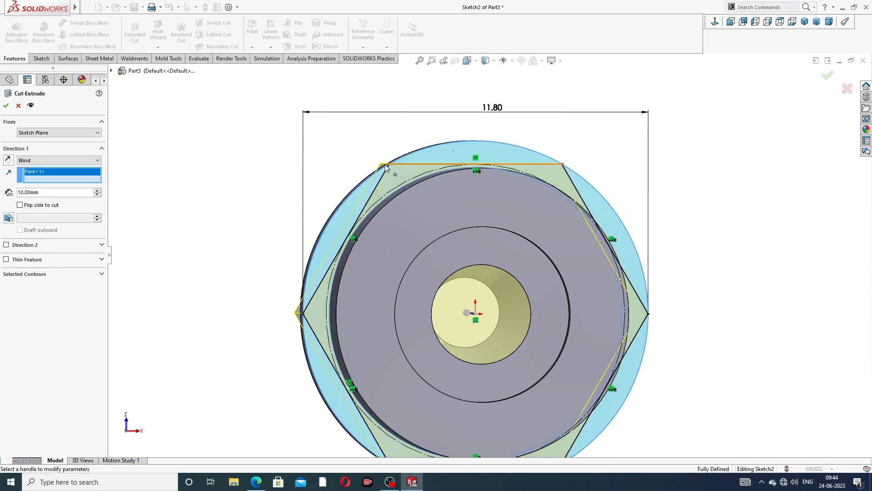
pyautogui.moveTo(384, 172); pyautogui.dragTo(124, 194, button='middle')
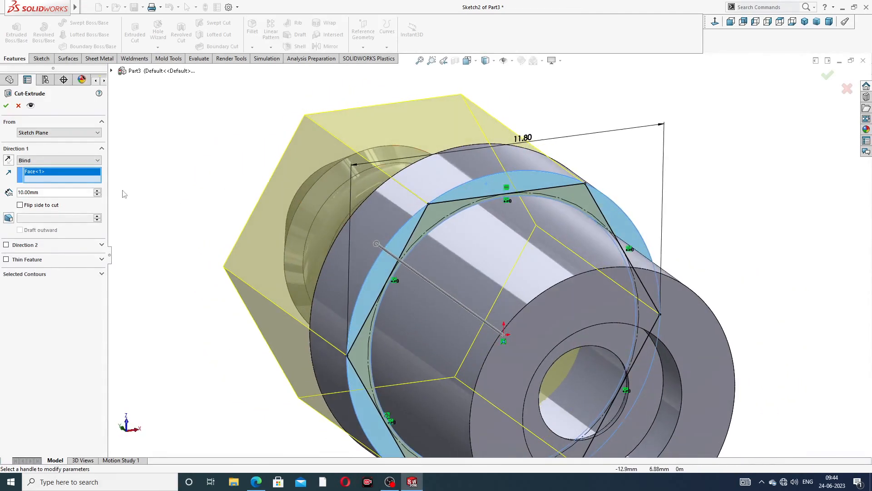
pyautogui.click(18, 106)
# Cut away the collar material outside the hexagon with a 10 mm blind Extruded Cut, flipping the side to cut.
pyautogui.moveTo(587, 232)
pyautogui.mouseDown(button='middle')
pyautogui.moveTo(556, 219)
pyautogui.moveTo(581, 227)
pyautogui.mouseUp(button='middle')
pyautogui.click(540, 142)
pyautogui.moveTo(540, 144); pyautogui.dragTo(538, 133)
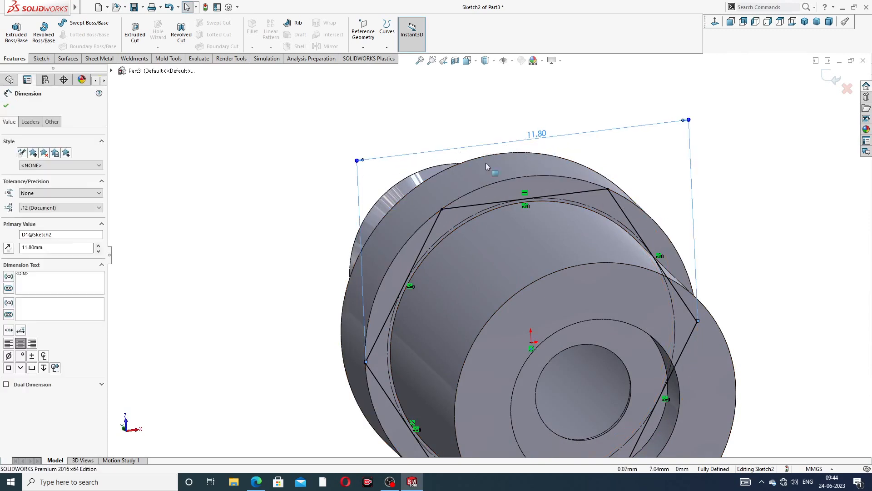
pyautogui.click(135, 40)
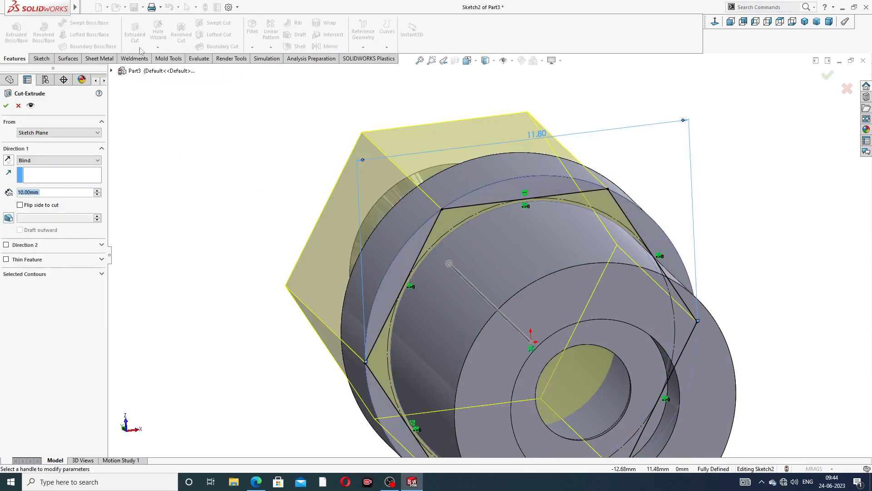
pyautogui.moveTo(412, 214)
pyautogui.mouseDown(button='middle')
pyautogui.moveTo(415, 171)
pyautogui.moveTo(543, 156)
pyautogui.moveTo(423, 203)
pyautogui.moveTo(419, 213)
pyautogui.mouseUp(button='middle')
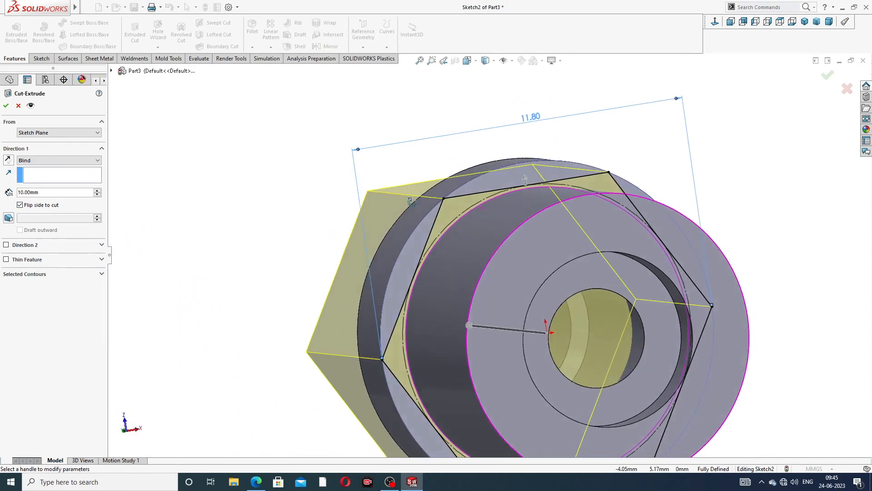
pyautogui.click(6, 106)
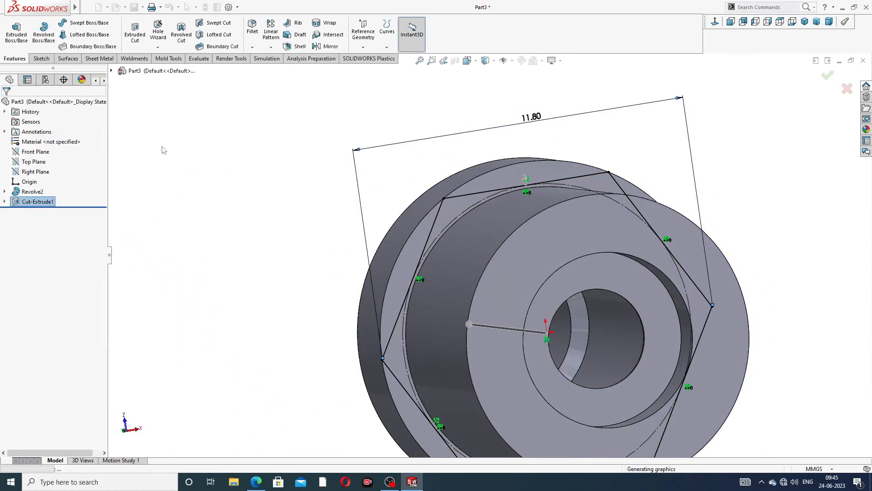
pyautogui.moveTo(378, 203); pyautogui.dragTo(407, 195, button='middle')
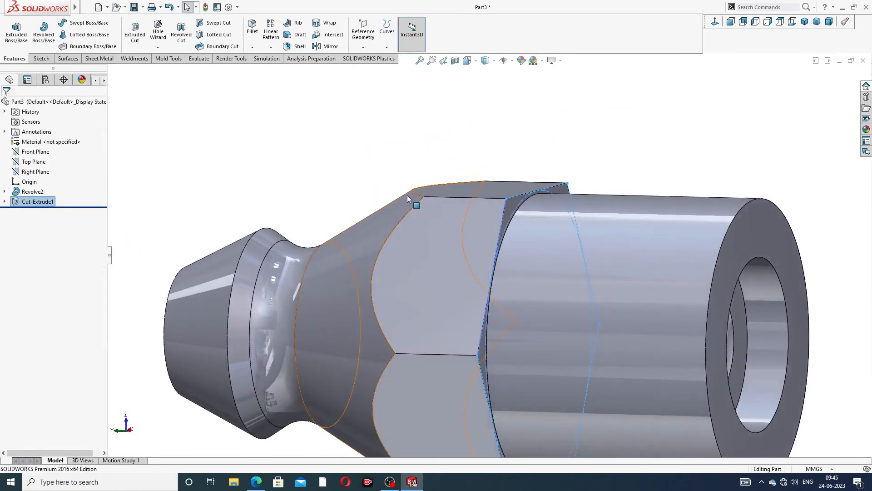
pyautogui.click(601, 174)
pyautogui.moveTo(601, 174); pyautogui.dragTo(604, 151, button='middle')
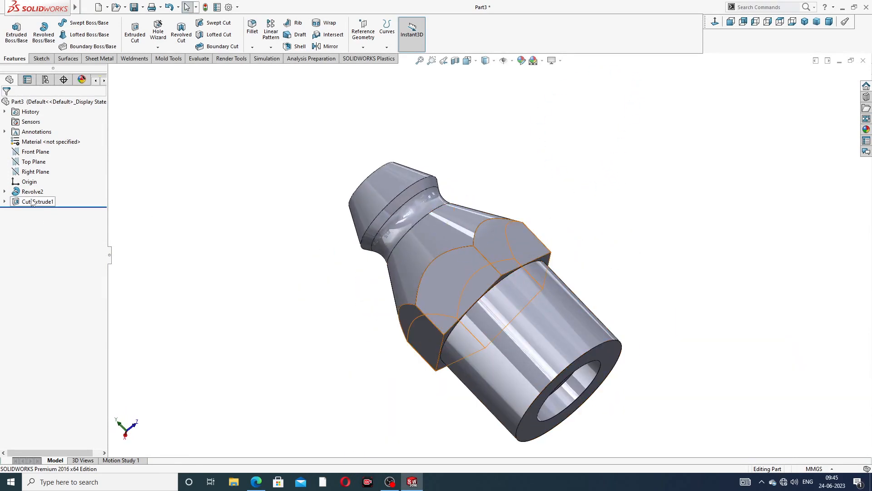
# Reopen the revolve's profile sketch, view it normal, and set the height from the head's widest edge to the collar's underside to 11 mm.
pyautogui.click(4, 191)
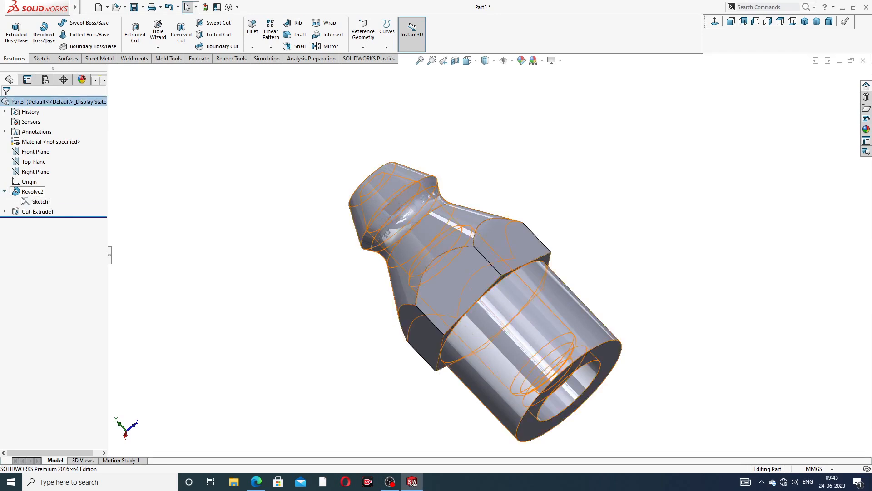
pyautogui.click(36, 200)
pyautogui.click(36, 174)
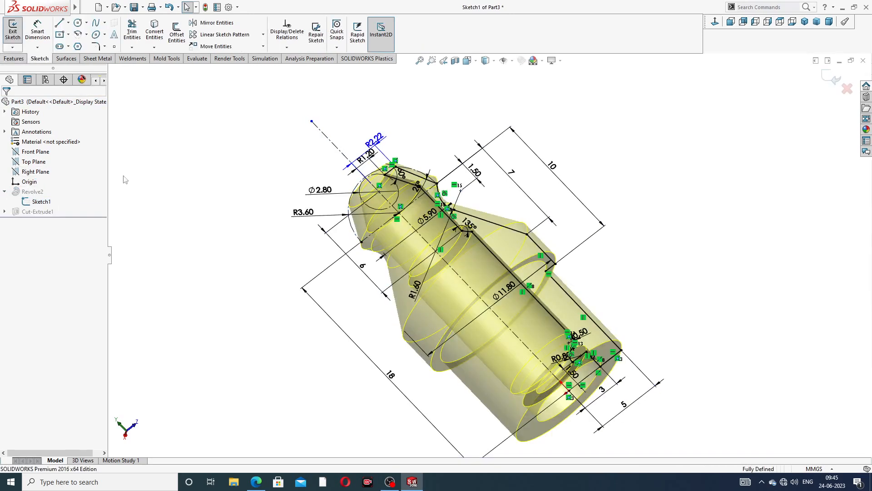
pyautogui.click(715, 22)
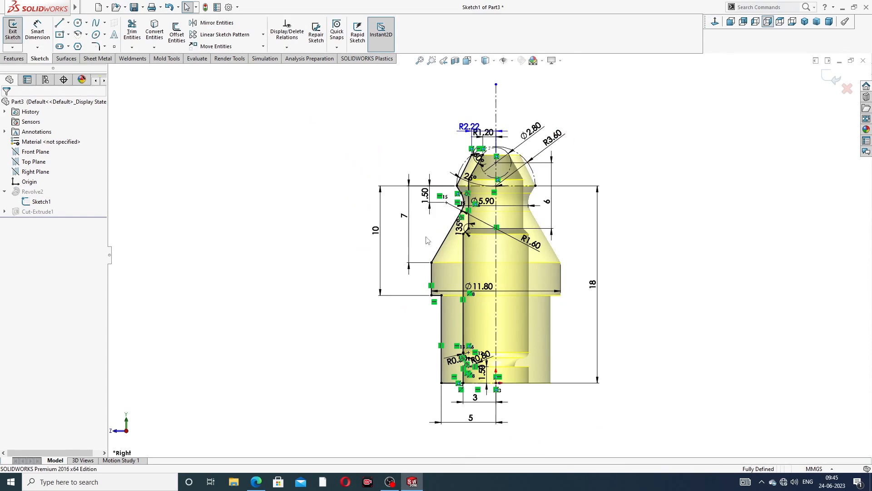
pyautogui.scroll(-3, 427, 241)
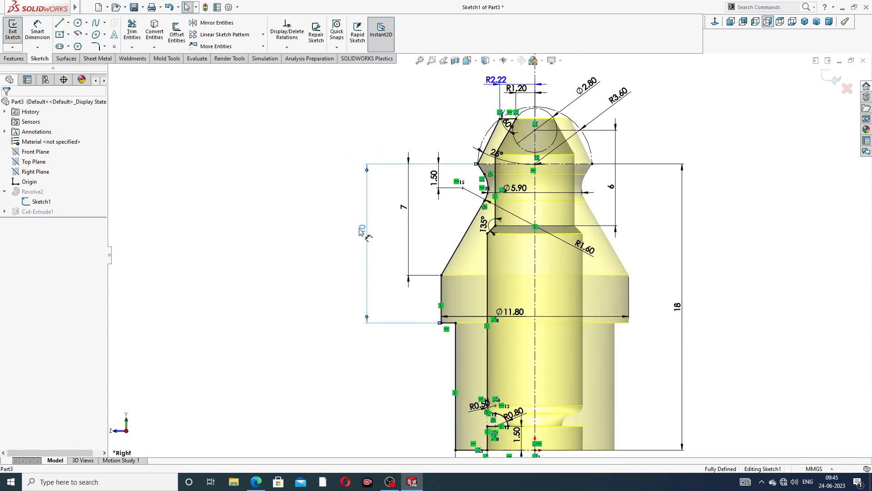
pyautogui.doubleClick(362, 229)
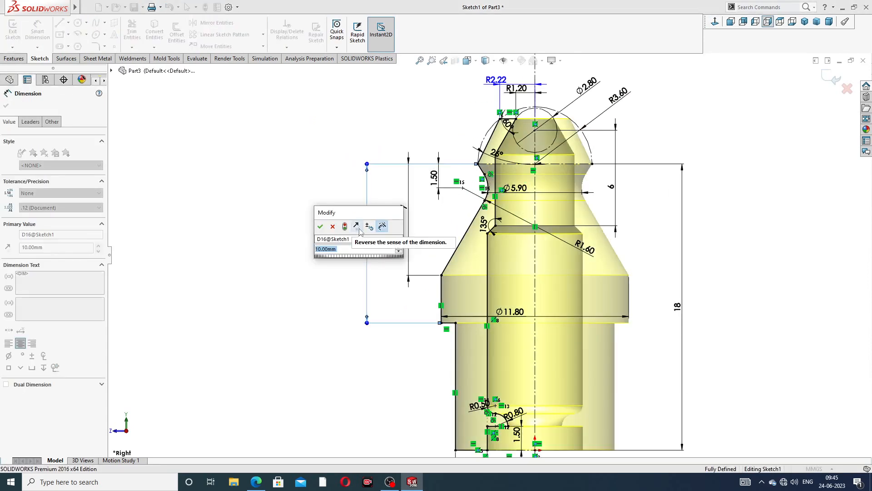
pyautogui.write('11.')
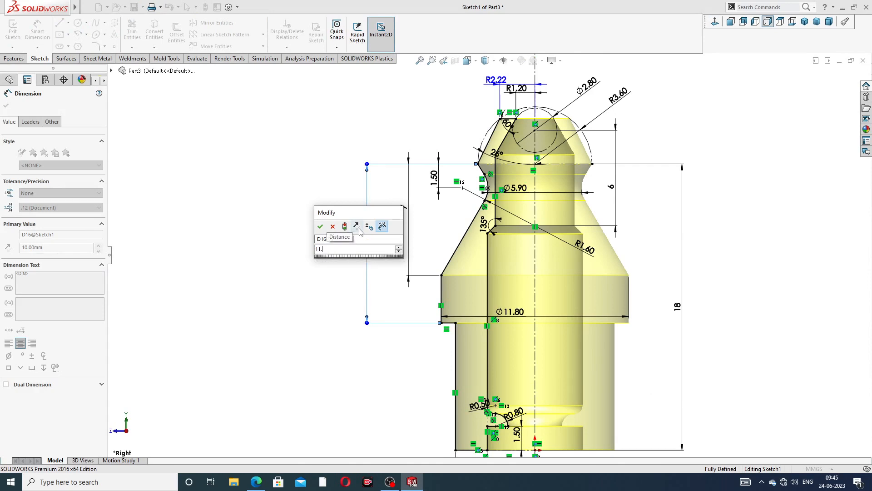
pyautogui.press('BackSpace')
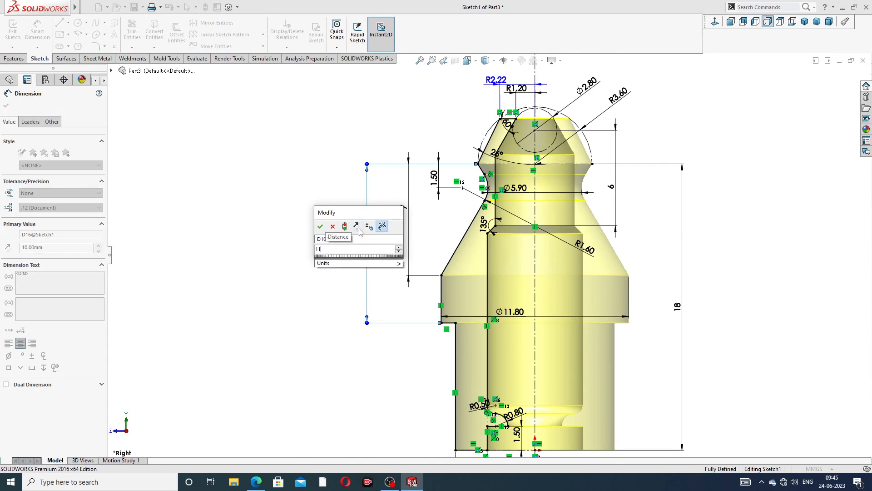
pyautogui.press('Return')
# Set the height from the head's widest edge to the collar's upper edge to 7.5 mm and finish the sketch to rebuild the part.
pyautogui.doubleClick(406, 206)
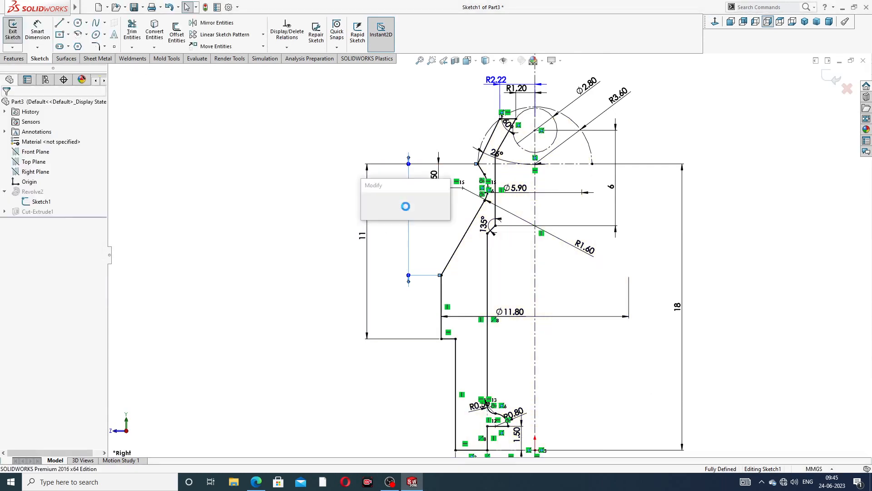
pyautogui.write('7.')
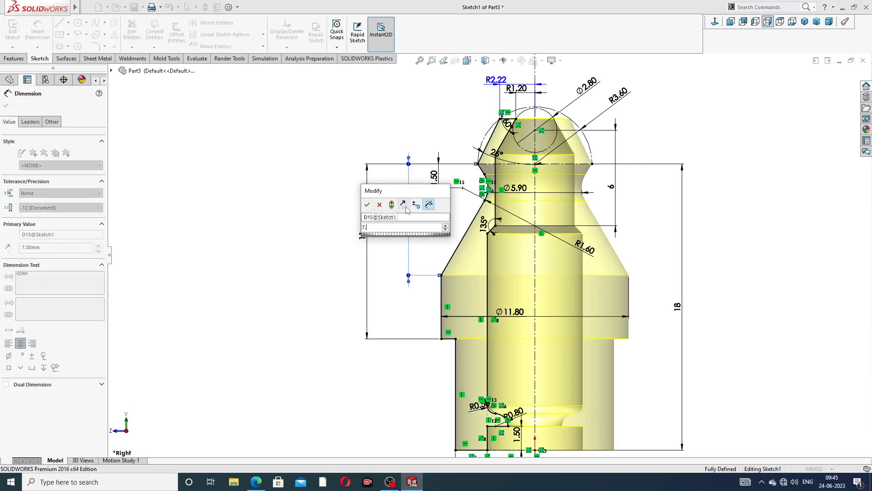
pyautogui.write('5')
pyautogui.press('Return')
pyautogui.click(759, 150)
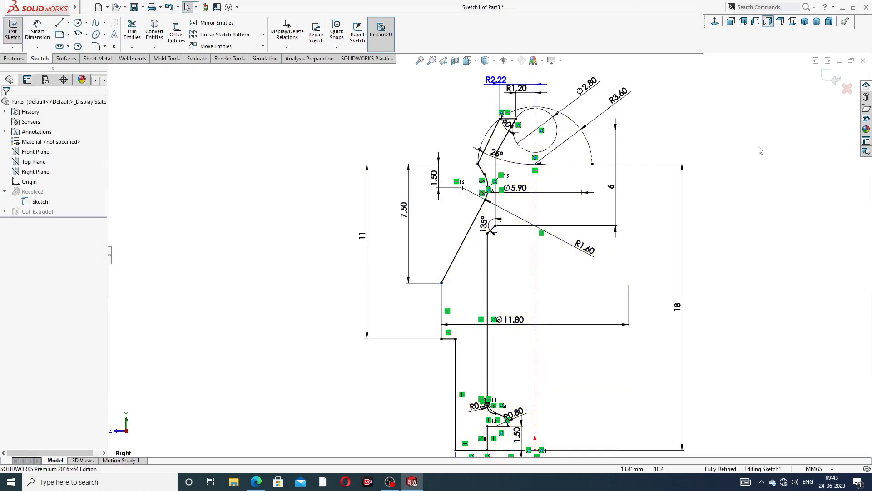
pyautogui.click(831, 77)
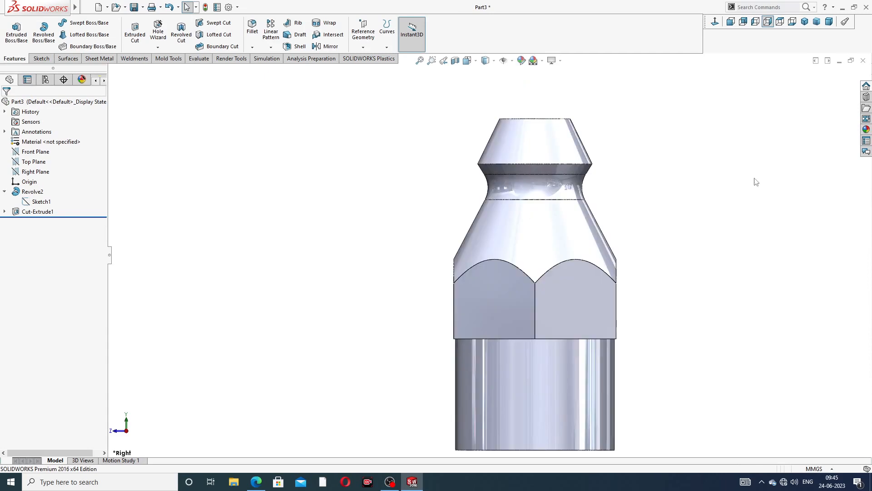
pyautogui.scroll(3, 683, 248)
pyautogui.moveTo(681, 253); pyautogui.dragTo(618, 187, button='middle')
pyautogui.moveTo(588, 226); pyautogui.dragTo(702, 134, button='middle')
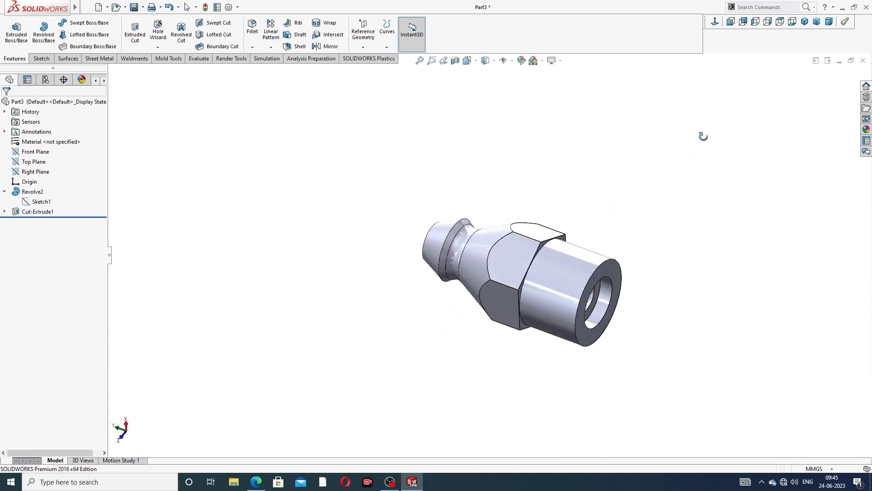
# Edit the hexagonal cut, try a blind depth of 8.5 mm, and finish with its end condition set to Through All.
pyautogui.click(5, 192)
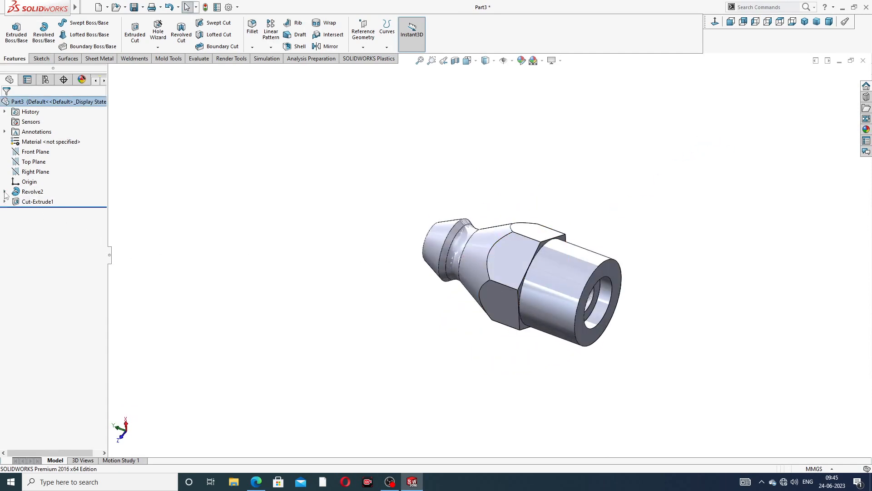
pyautogui.click(32, 201)
pyautogui.click(39, 178)
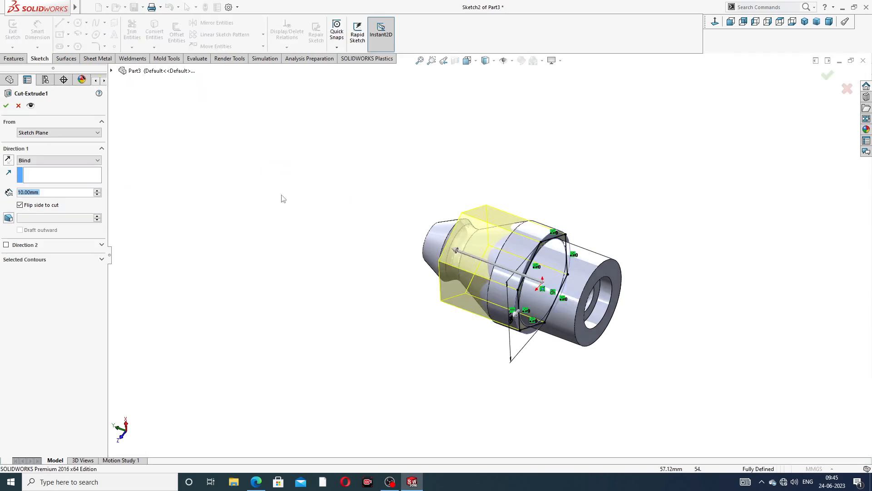
pyautogui.moveTo(281, 199)
pyautogui.mouseDown(button='middle')
pyautogui.moveTo(343, 109)
pyautogui.moveTo(322, 221)
pyautogui.mouseUp(button='middle')
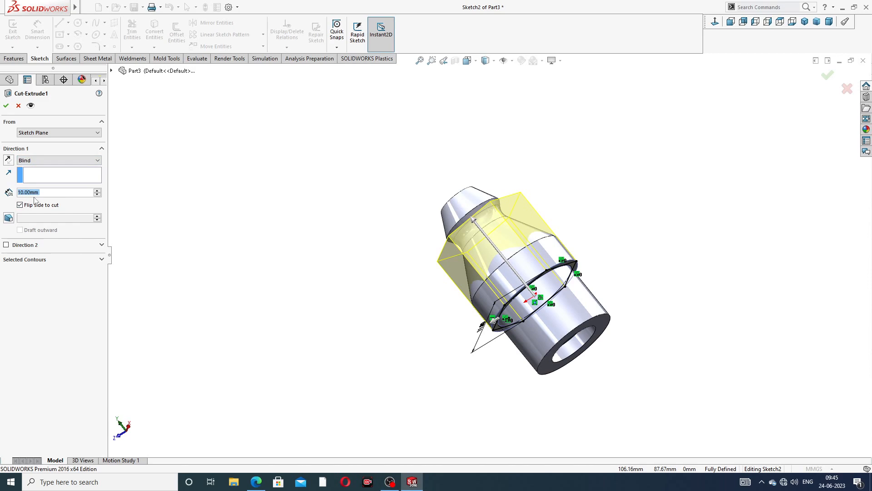
pyautogui.write('8.5')
pyautogui.press('Return')
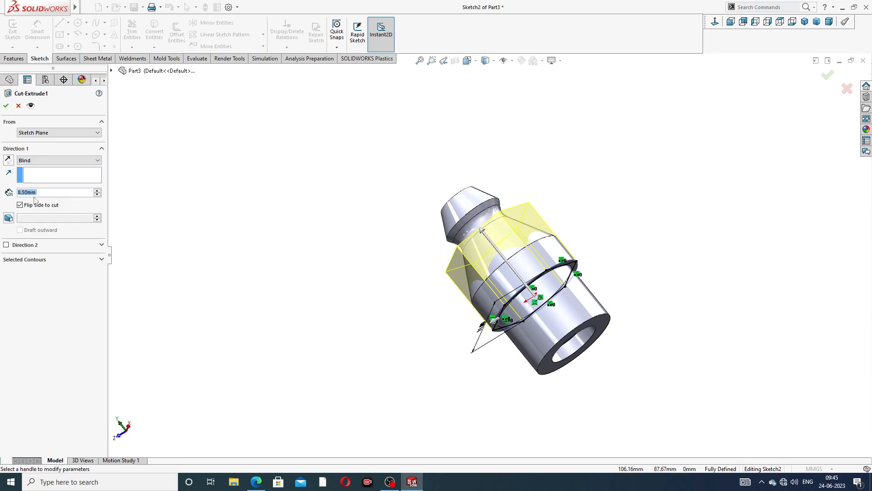
pyautogui.moveTo(434, 198); pyautogui.dragTo(535, 134, button='middle')
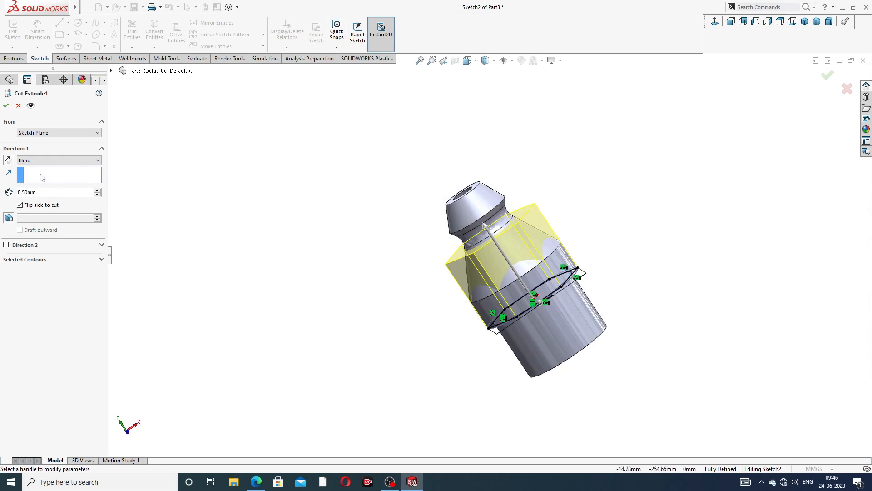
pyautogui.click(46, 161)
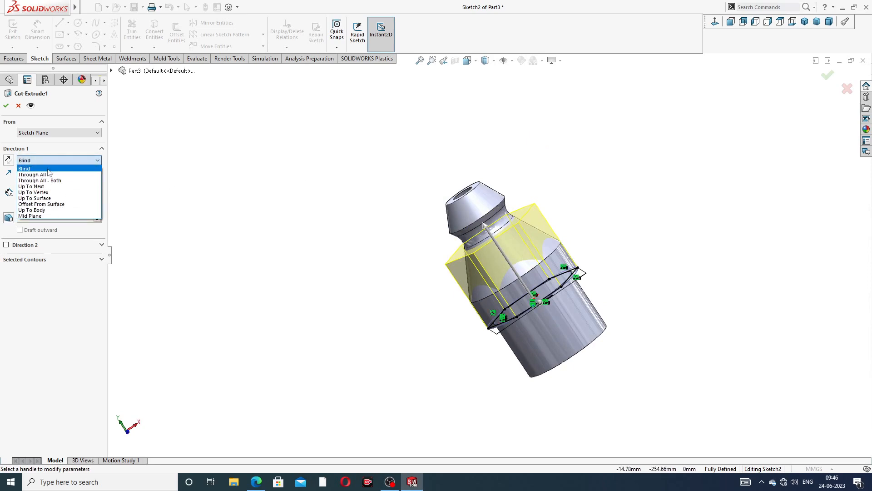
pyautogui.click(50, 175)
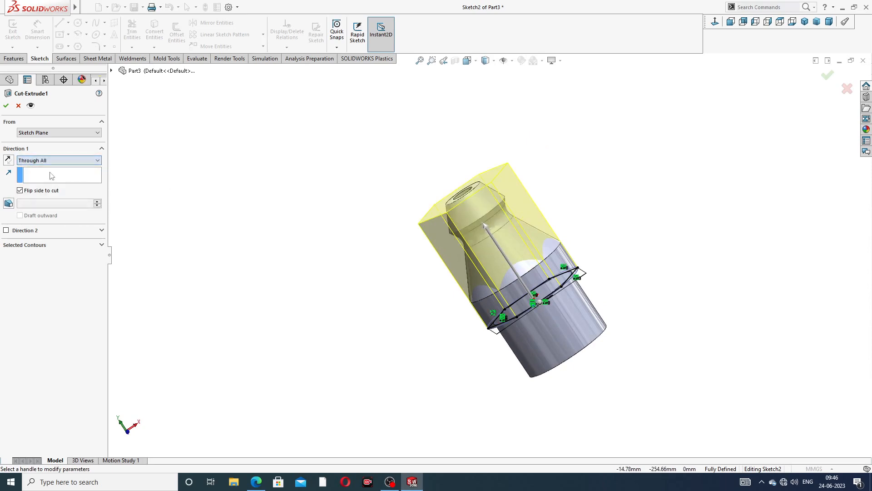
pyautogui.click(5, 106)
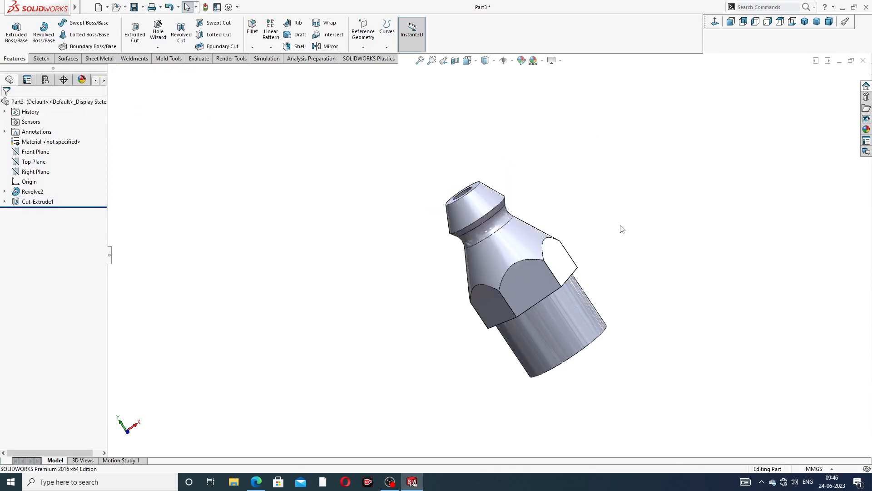
# Chamfer the outer end edge of the cylindrical shank with a 1 mm distance at 45 degrees.
pyautogui.moveTo(621, 226); pyautogui.dragTo(693, 74, button='middle')
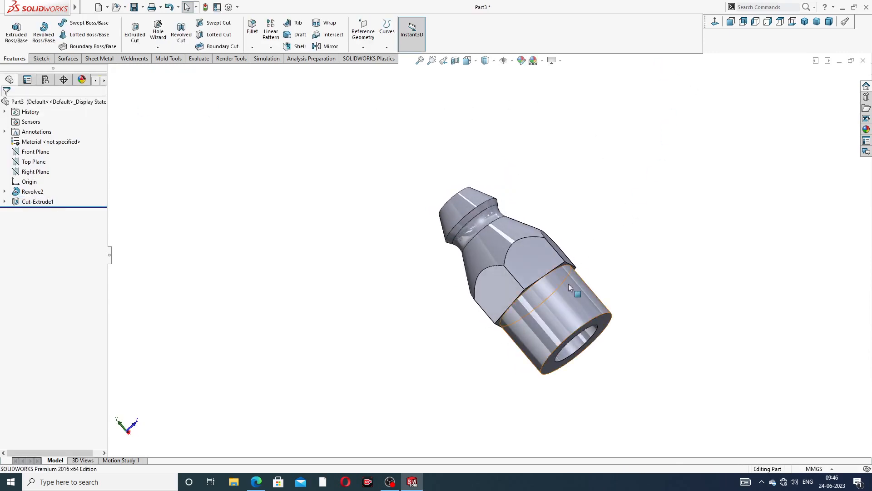
pyautogui.click(582, 336)
pyautogui.scroll(2, 581, 336)
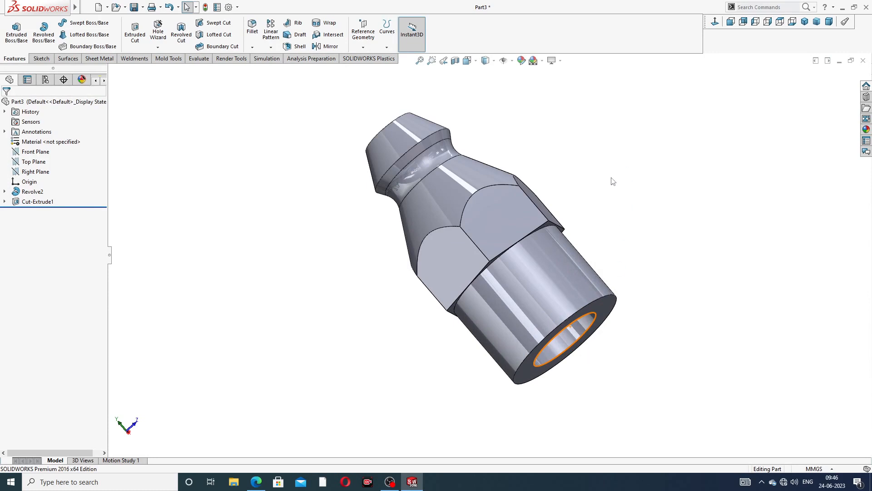
pyautogui.moveTo(612, 181); pyautogui.dragTo(647, 74, button='middle')
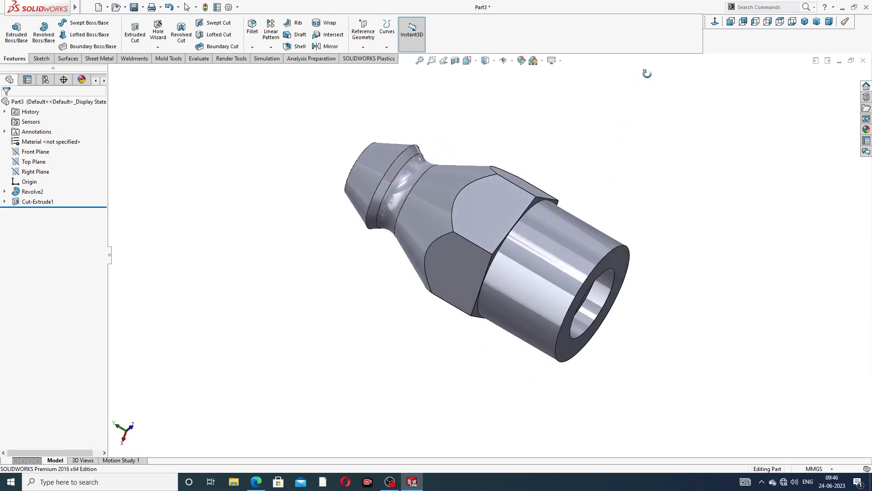
pyautogui.scroll(2, 557, 278)
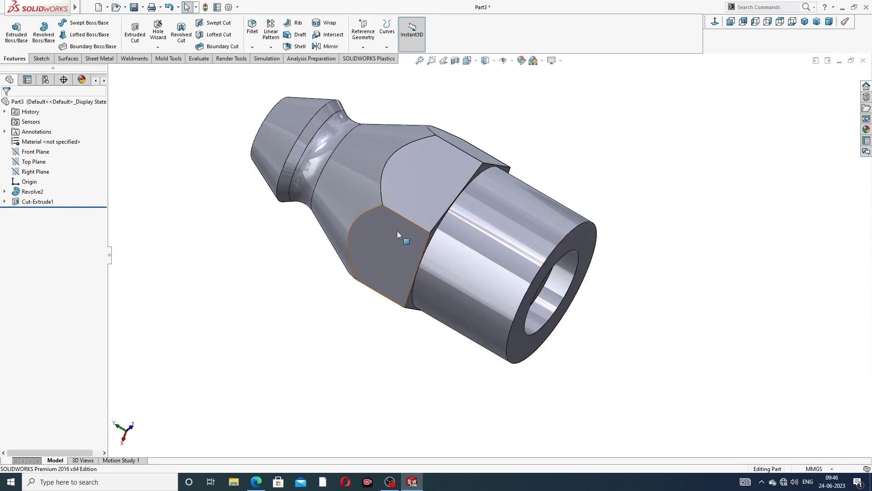
pyautogui.moveTo(397, 233); pyautogui.dragTo(353, 139, button='middle')
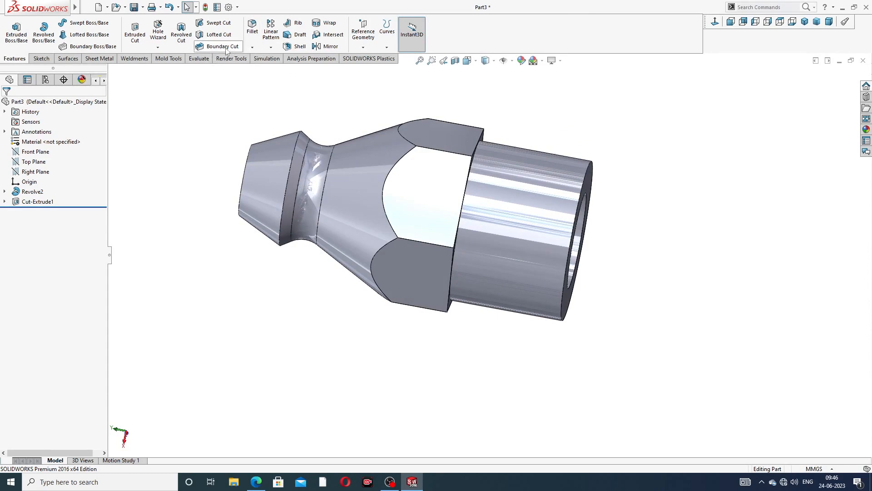
pyautogui.click(252, 48)
pyautogui.click(271, 68)
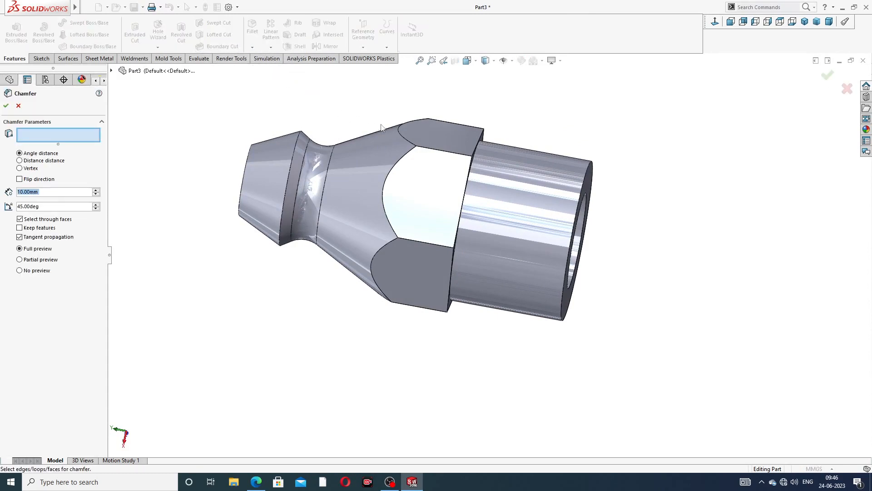
pyautogui.write('1')
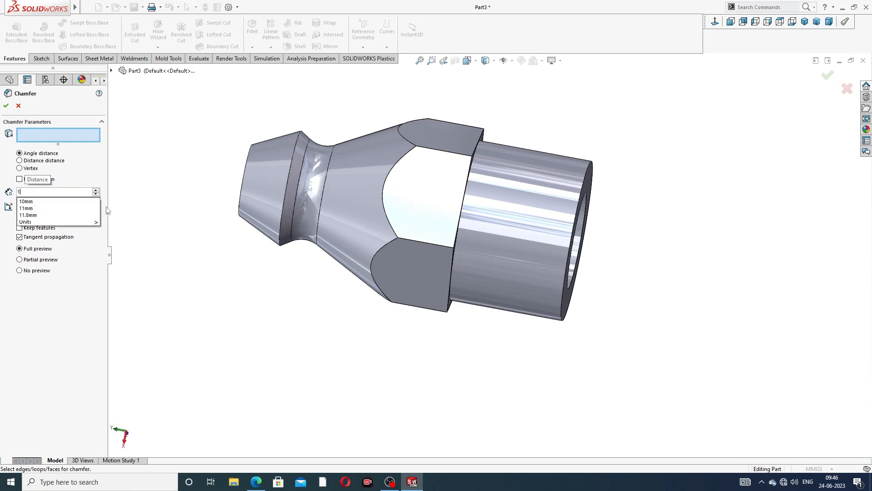
pyautogui.press('Return')
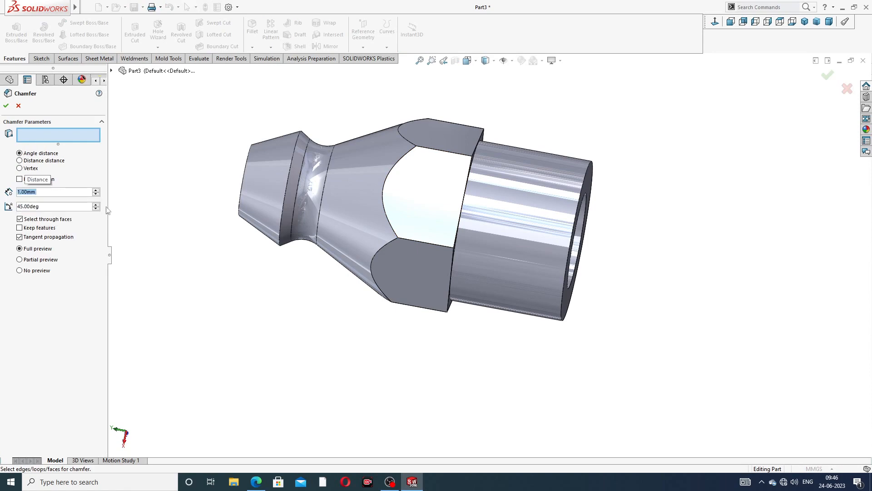
pyautogui.click(587, 172)
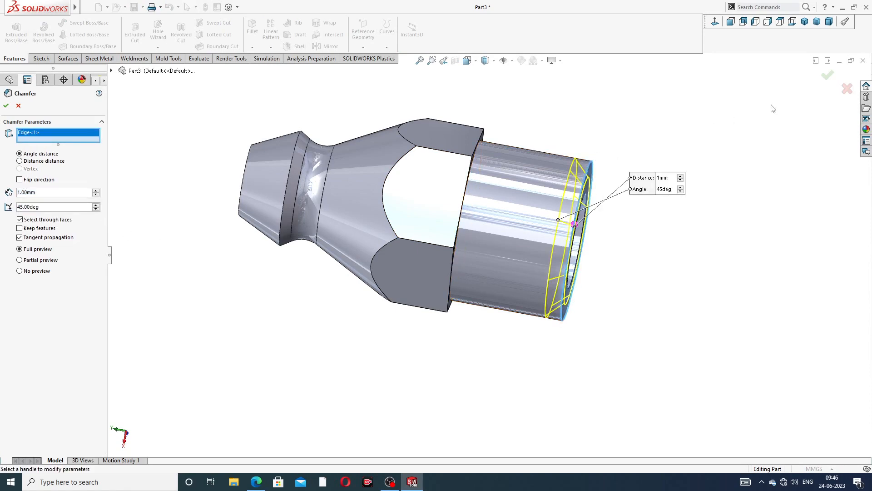
pyautogui.click(826, 79)
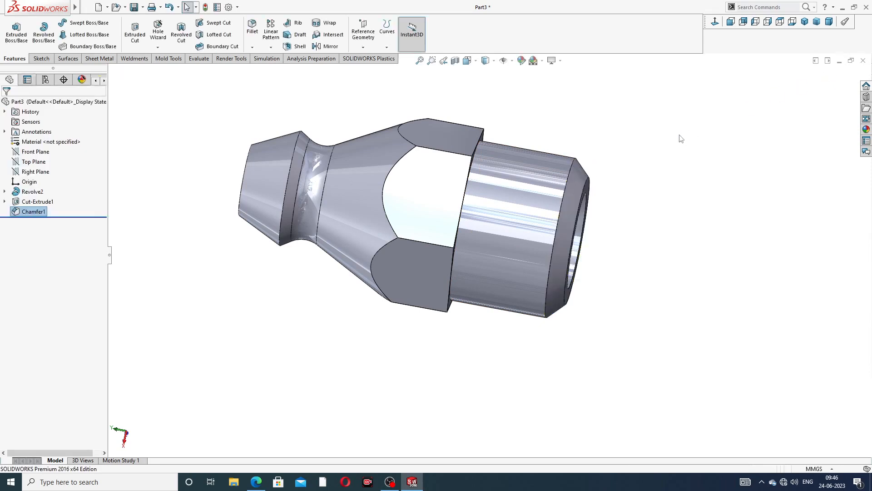
# Start a thread on the shank edge beside the chamfer, with a blind depth of 8 mm.
pyautogui.moveTo(626, 183); pyautogui.dragTo(627, 92, button='middle')
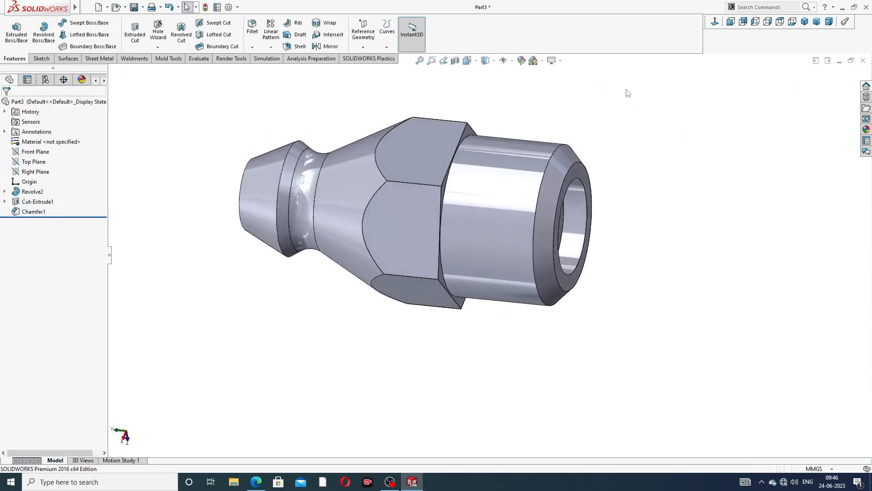
pyautogui.click(157, 47)
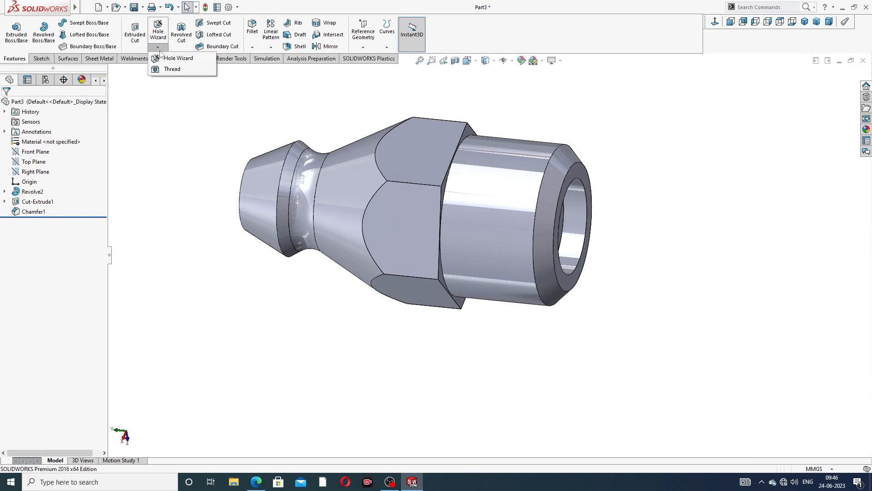
pyautogui.click(171, 73)
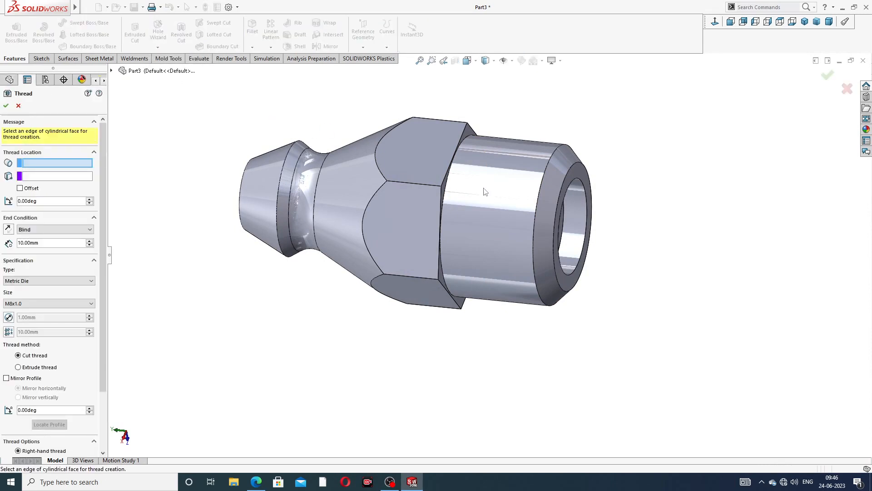
pyautogui.click(551, 156)
pyautogui.moveTo(569, 193); pyautogui.dragTo(600, 171, button='middle')
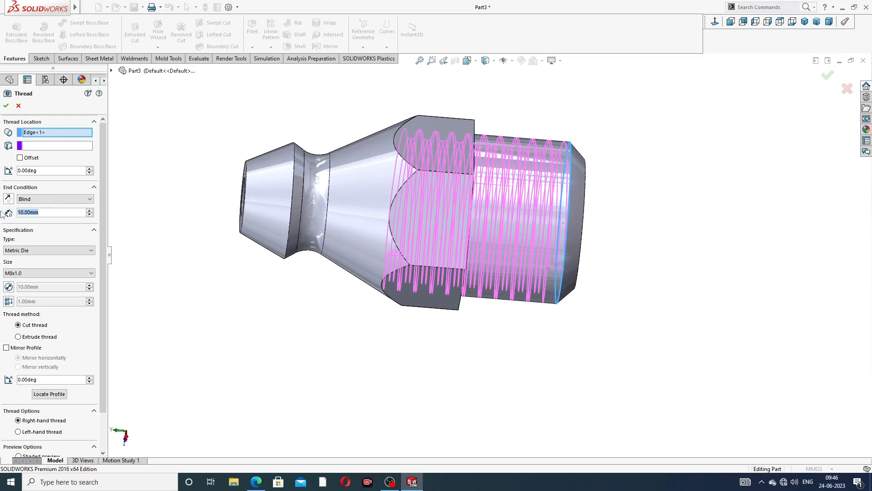
pyautogui.write('8')
pyautogui.press('Return')
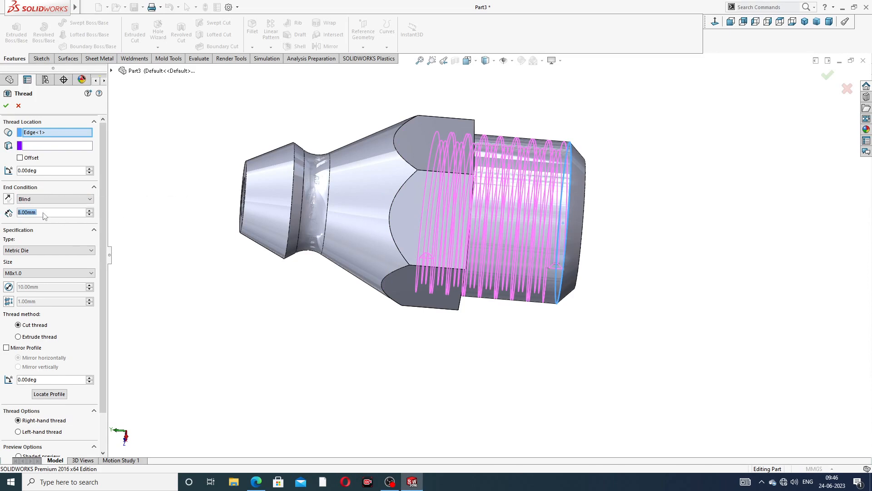
# Offset the thread start by 2 mm and reverse the offset so it begins beyond the chamfered end.
pyautogui.click(20, 158)
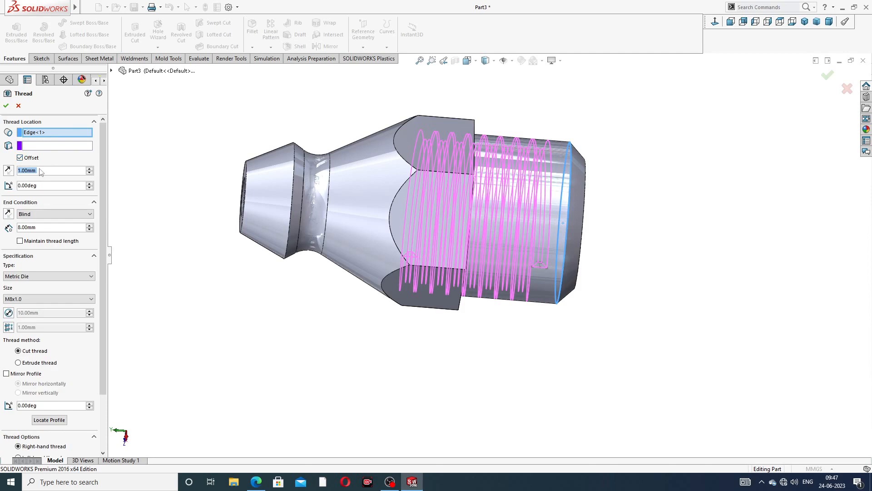
pyautogui.write('2')
pyautogui.press('Return')
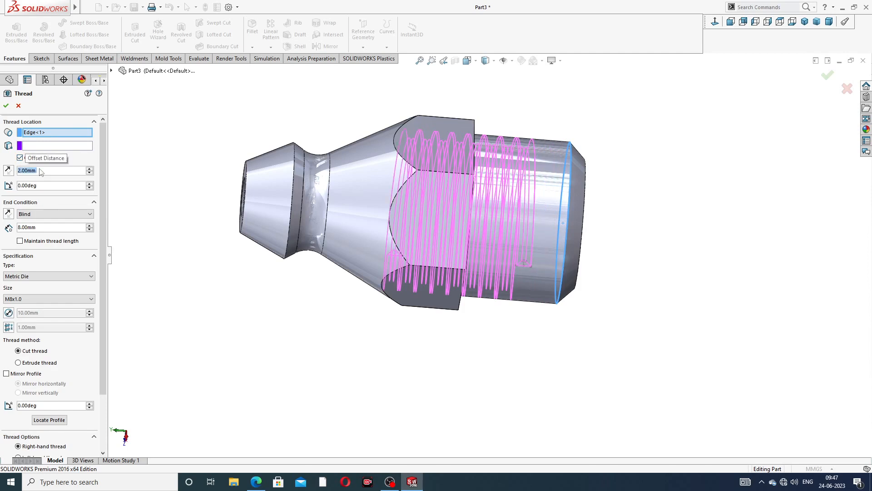
pyautogui.click(8, 170)
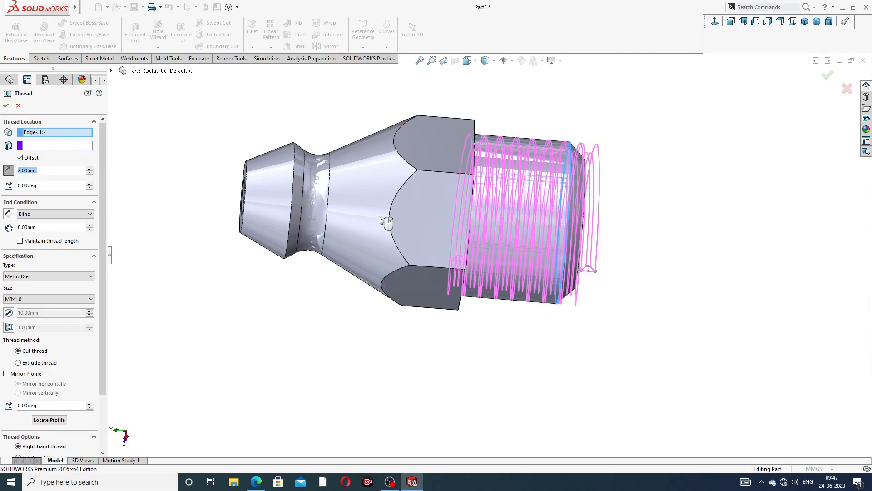
pyautogui.moveTo(383, 218); pyautogui.dragTo(372, 195, button='middle')
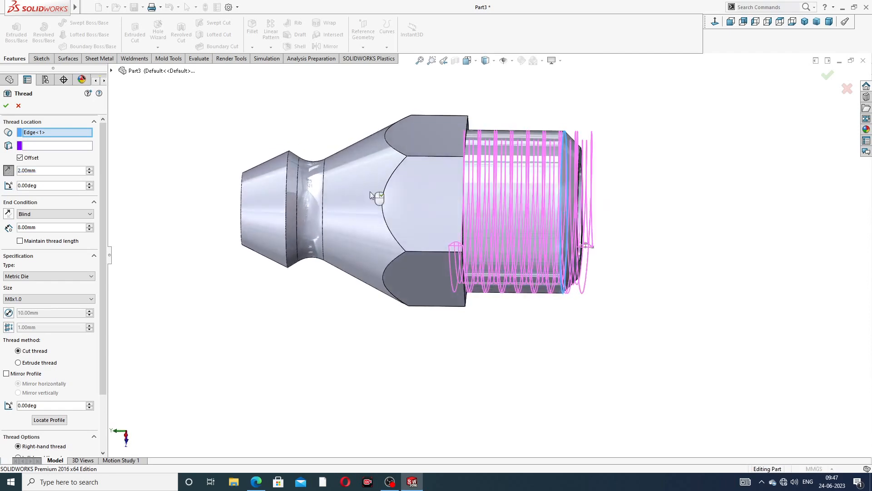
# Try a thread depth of 6 mm, set it to 7 mm, and create the M8x1.0 Metric Die cut thread.
pyautogui.doubleClick(38, 226)
pyautogui.write('6')
pyautogui.press('Return')
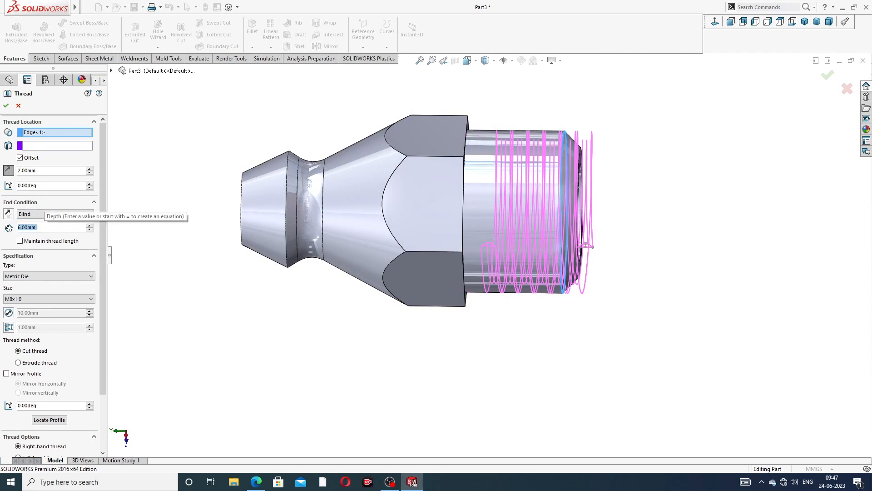
pyautogui.write('7')
pyautogui.press('Return')
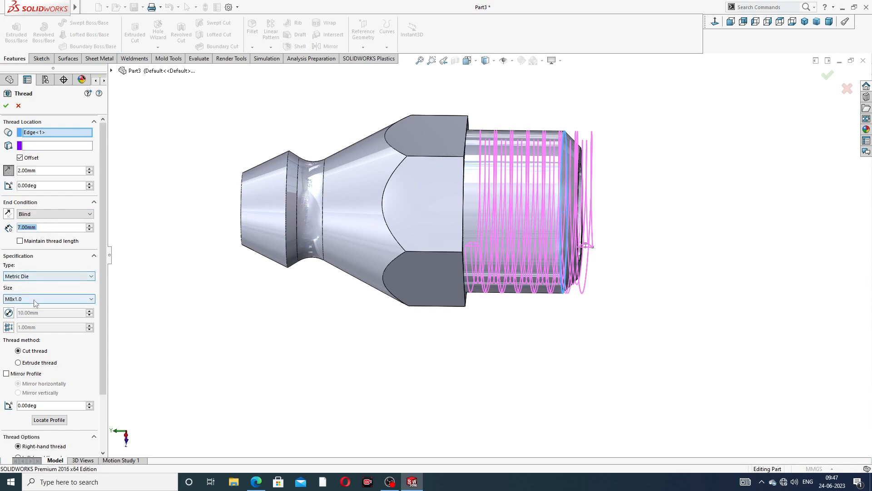
pyautogui.click(6, 106)
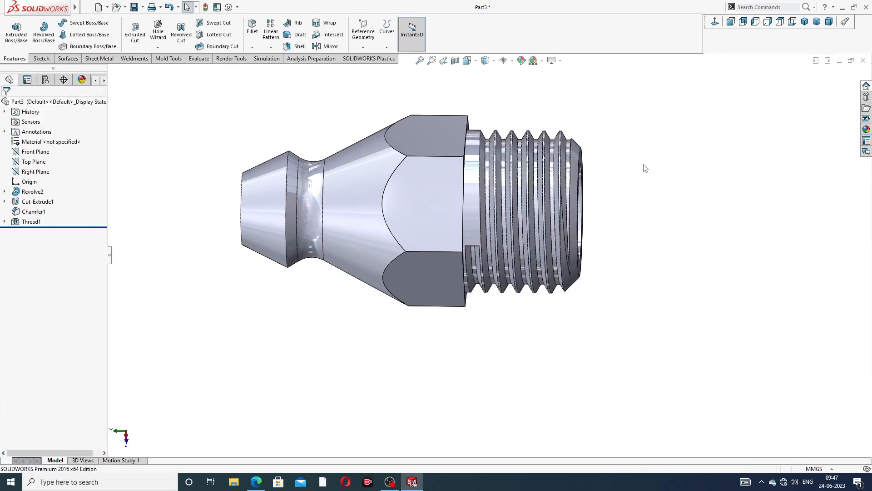
# Sketch on the thread groove's flat end face near the hexagon, convert its edges, and run the groove out with an Extruded Cut.
pyautogui.moveTo(643, 166); pyautogui.dragTo(586, 129, button='middle')
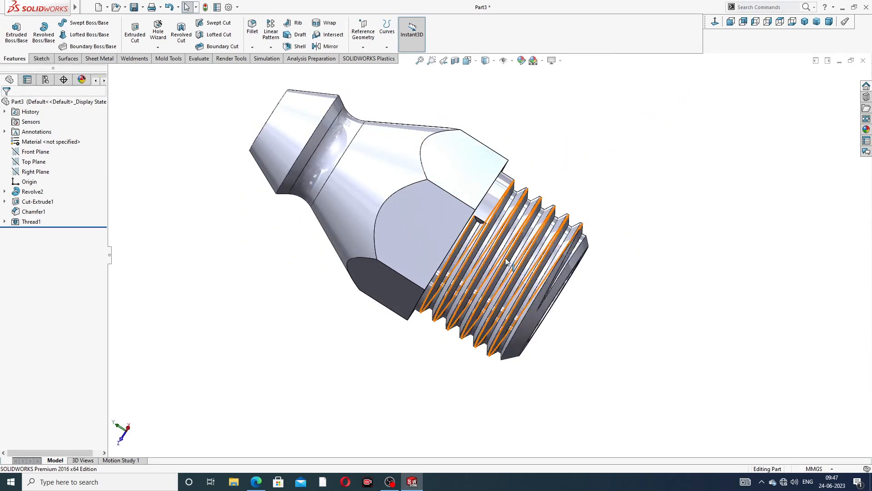
pyautogui.scroll(-5, 467, 191)
pyautogui.scroll(2, 464, 190)
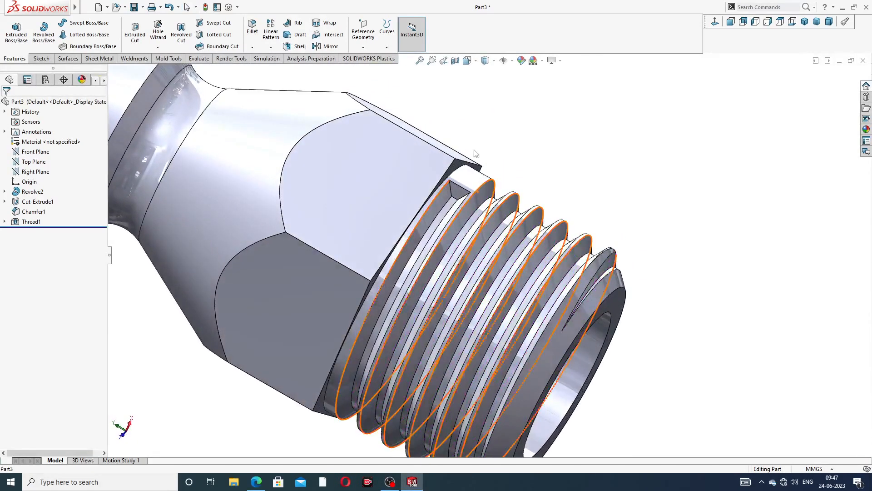
pyautogui.click(464, 191)
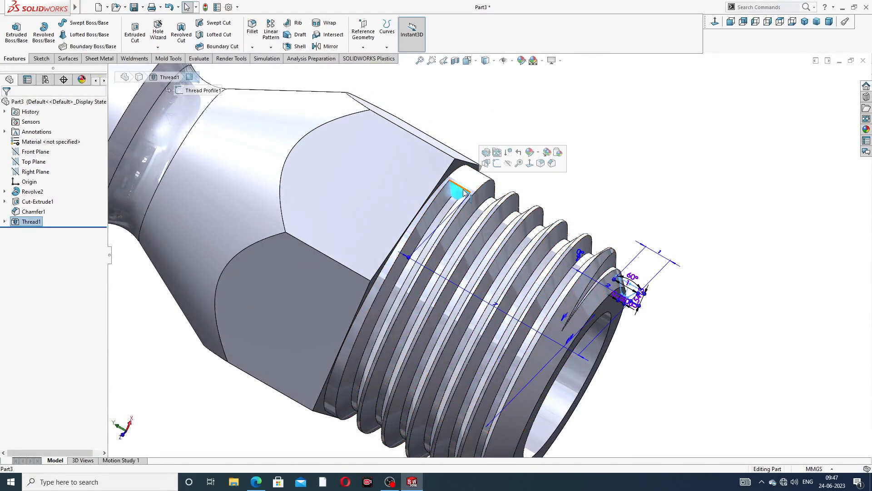
pyautogui.click(497, 163)
pyautogui.click(164, 38)
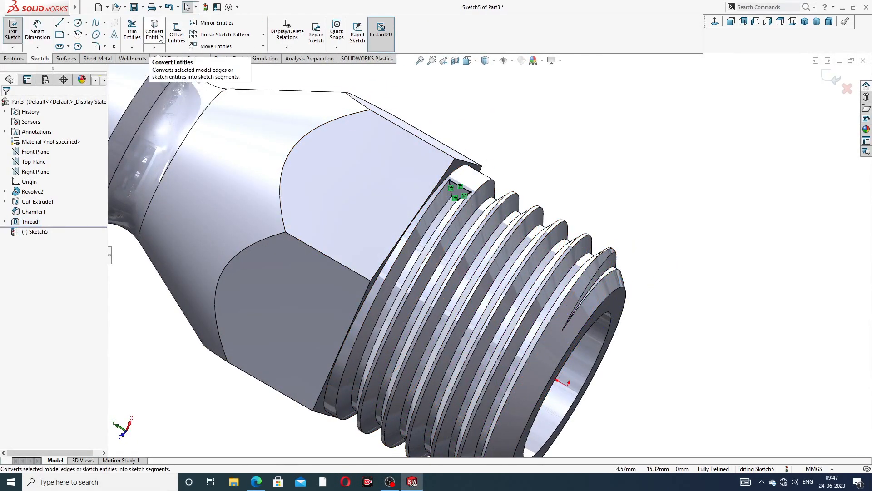
pyautogui.click(14, 58)
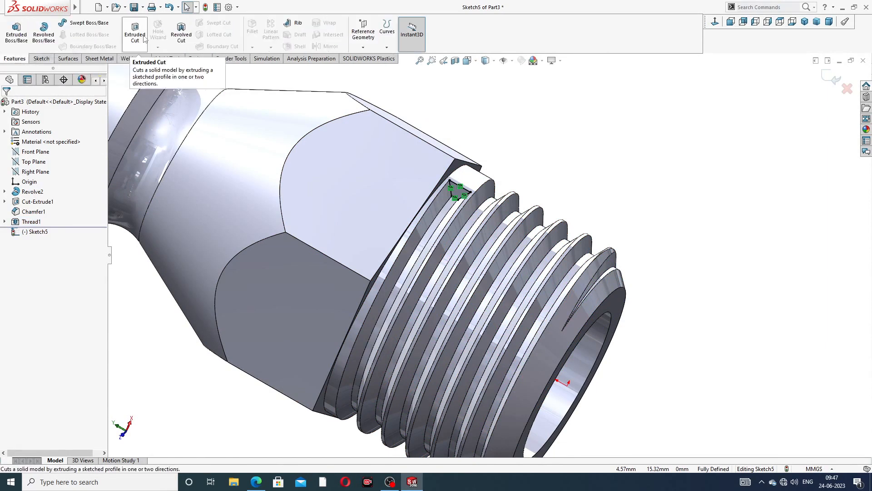
pyautogui.click(135, 34)
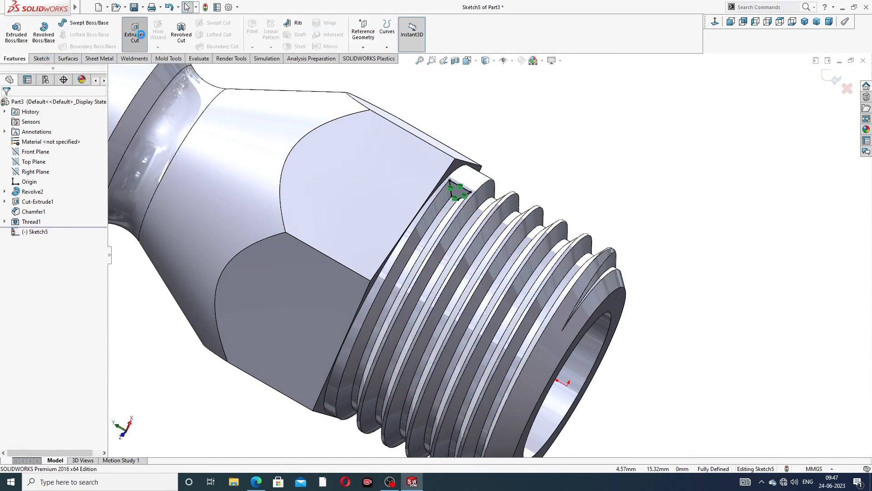
pyautogui.click(6, 107)
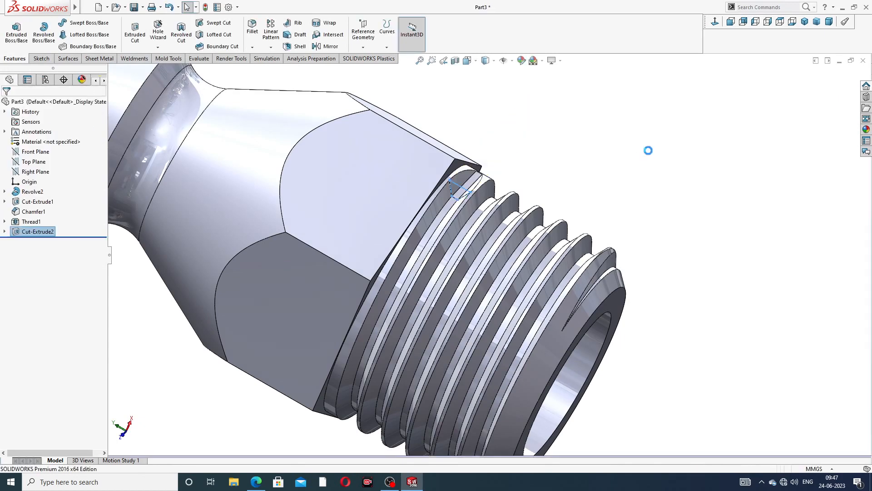
# Apply the polished brass appearance to the whole part and inspect it from the front and other angles.
pyautogui.scroll(6, 568, 195)
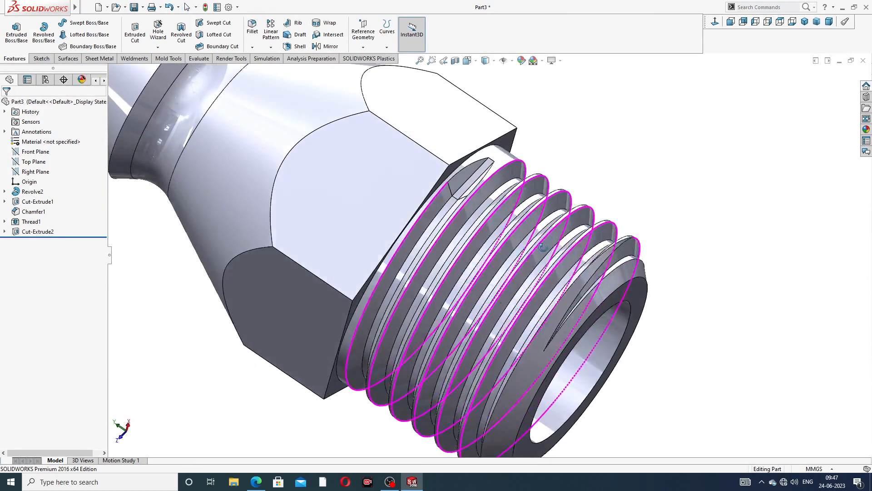
pyautogui.moveTo(578, 200); pyautogui.dragTo(703, 132, button='middle')
pyautogui.moveTo(545, 240); pyautogui.dragTo(701, 169, button='middle')
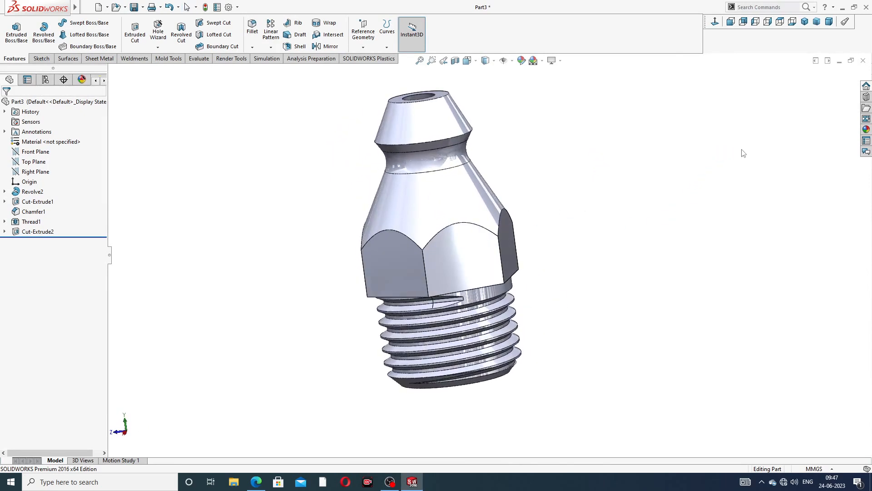
pyautogui.click(865, 128)
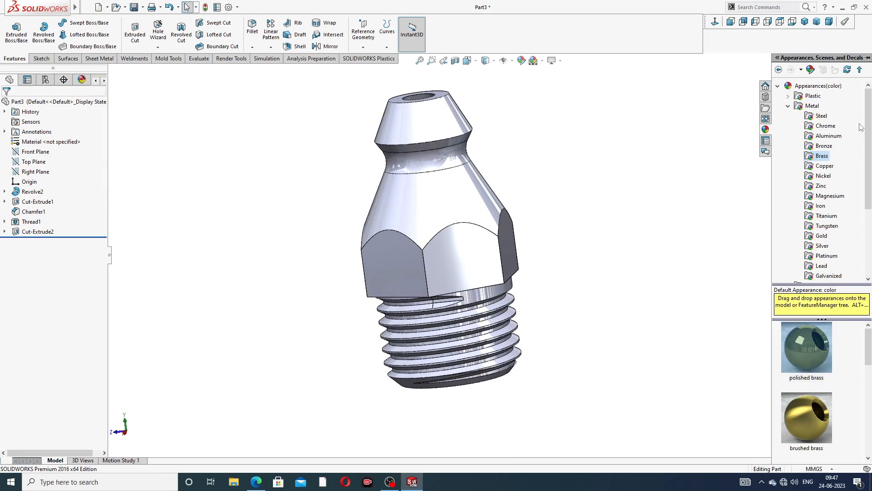
pyautogui.doubleClick(816, 334)
pyautogui.click(636, 302)
pyautogui.moveTo(592, 200); pyautogui.dragTo(569, 244, button='middle')
pyautogui.click(731, 21)
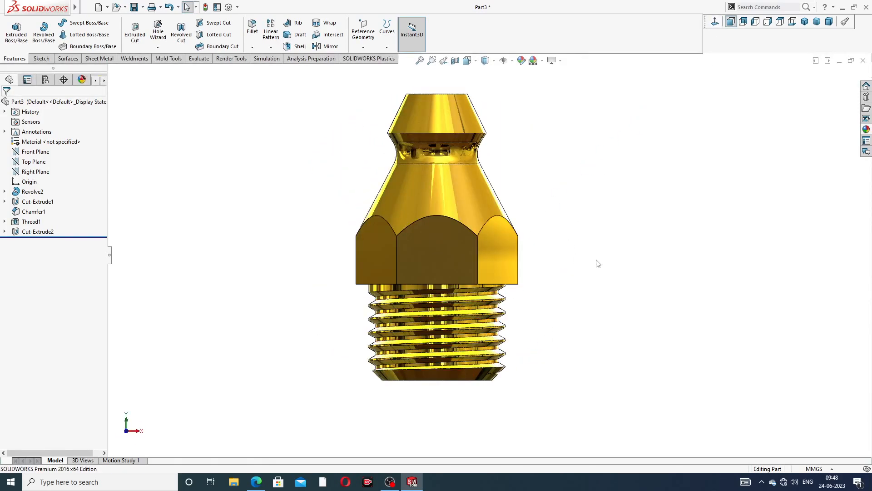
pyautogui.moveTo(598, 264); pyautogui.dragTo(555, 240, button='middle')
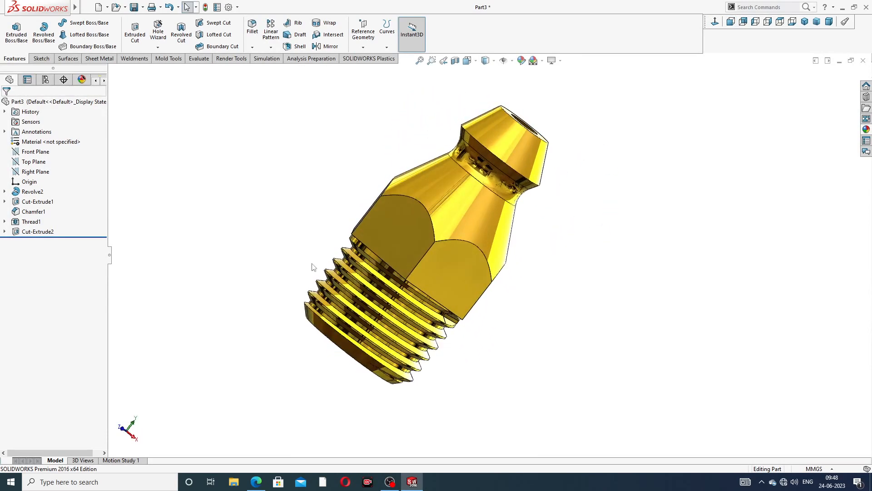
pyautogui.moveTo(503, 255); pyautogui.dragTo(468, 218, button='middle')
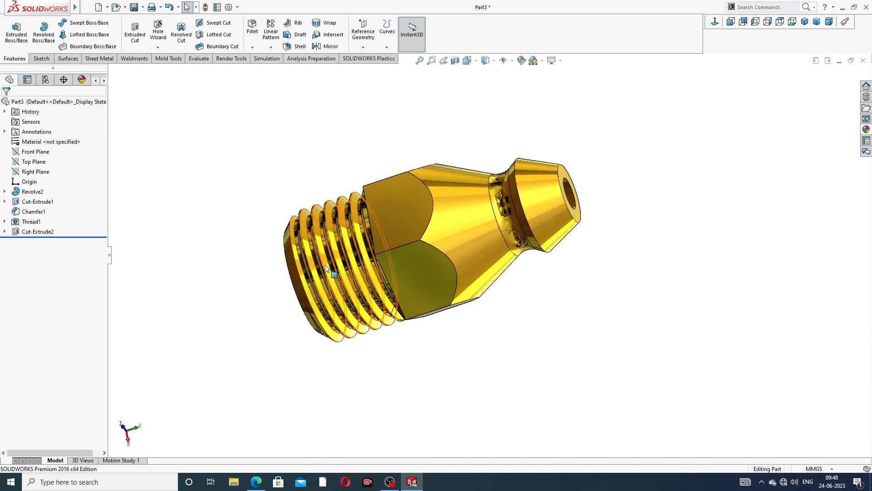
# Edit the revolved body's sketch and increase the 18 mm length dimension to lengthen the shank, then rebuild the part.
pyautogui.moveTo(331, 259); pyautogui.dragTo(346, 245, button='middle')
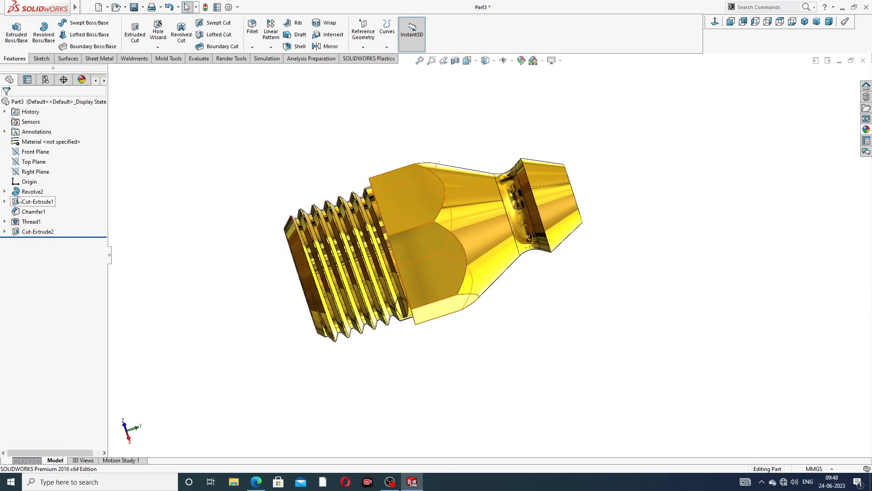
pyautogui.click(5, 191)
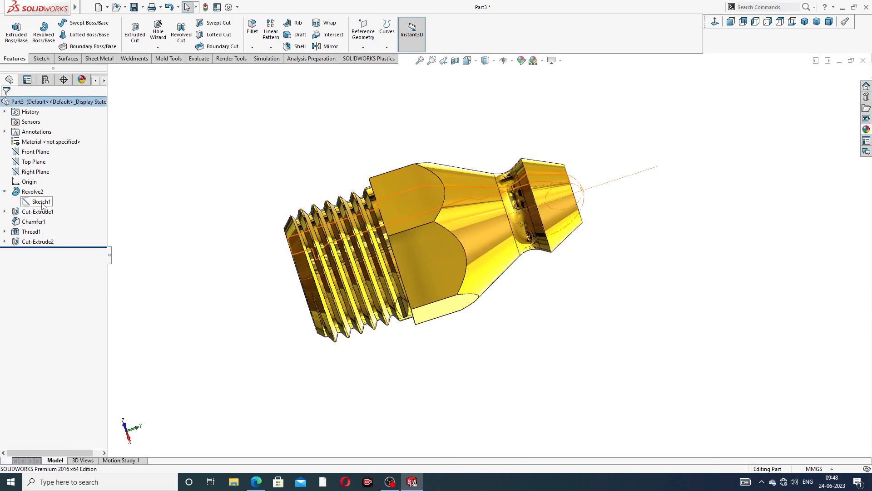
pyautogui.click(41, 201)
pyautogui.click(53, 181)
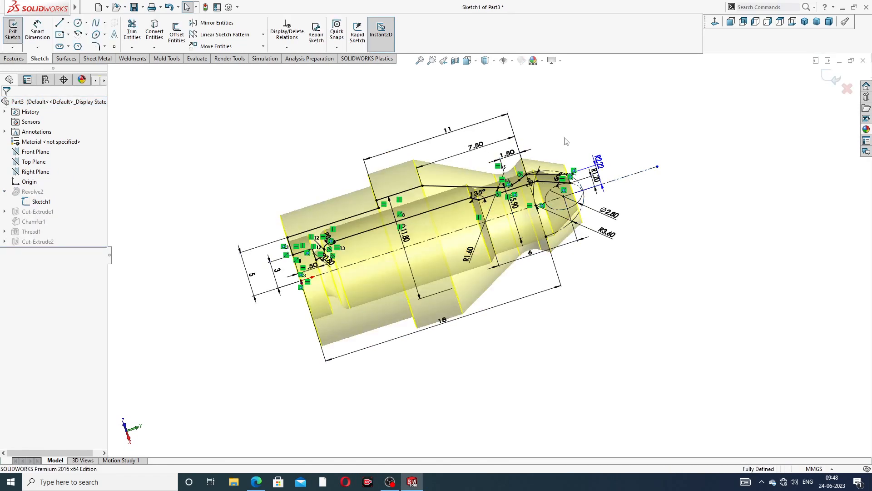
pyautogui.click(768, 22)
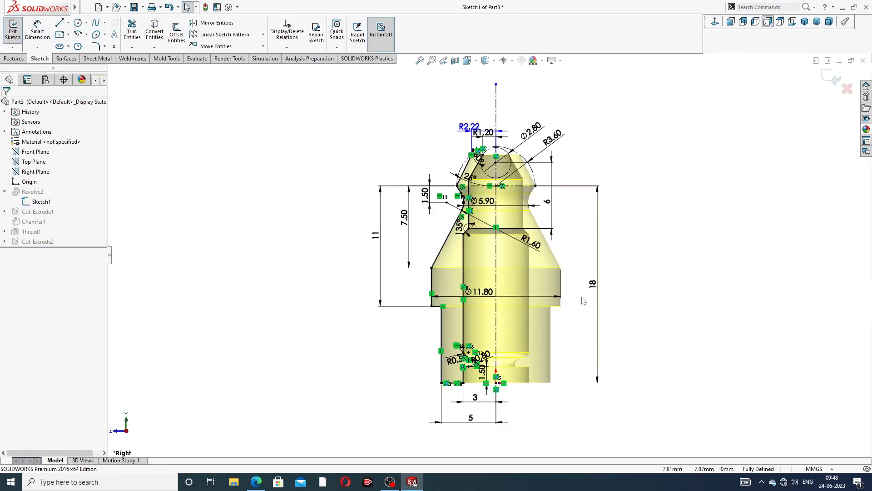
pyautogui.scroll(-3, 584, 300)
pyautogui.doubleClick(590, 277)
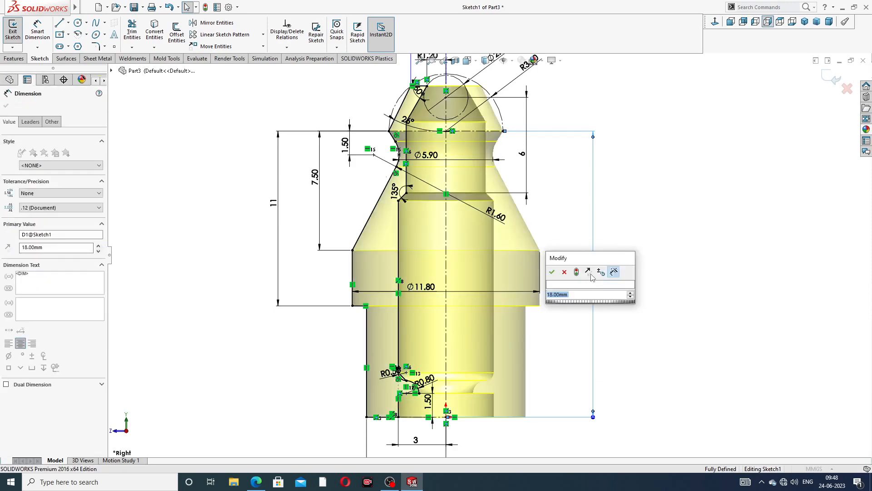
pyautogui.write('18')
pyautogui.press('Return')
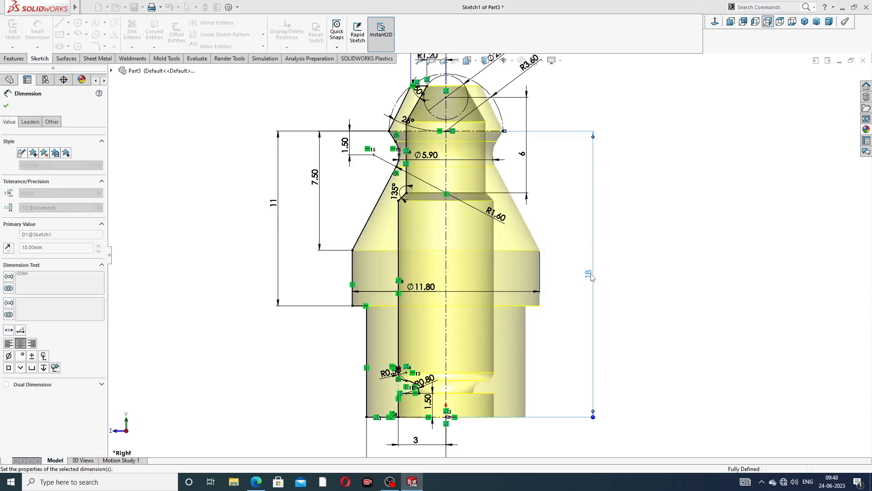
pyautogui.click(830, 78)
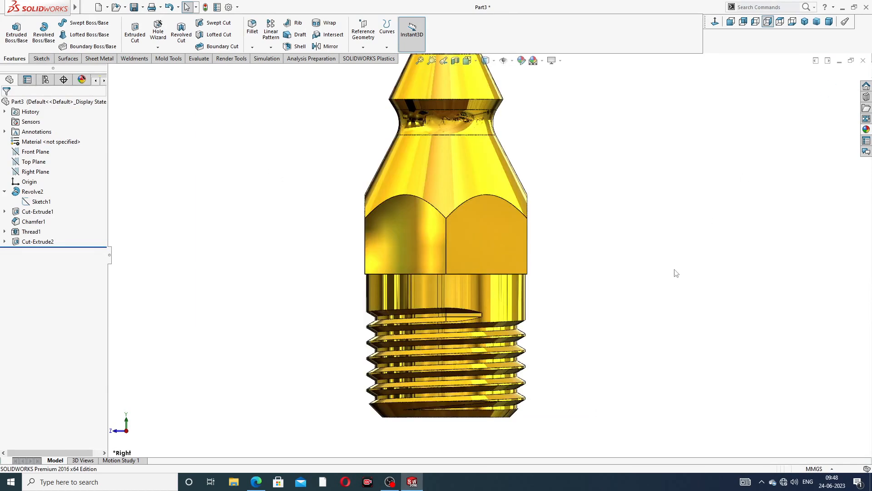
# Edit the M8x1.0 cut thread on the shank and set its blind depth to 9 mm.
pyautogui.moveTo(627, 297); pyautogui.dragTo(784, 169, button='middle')
pyautogui.moveTo(621, 259); pyautogui.dragTo(639, 153, button='middle')
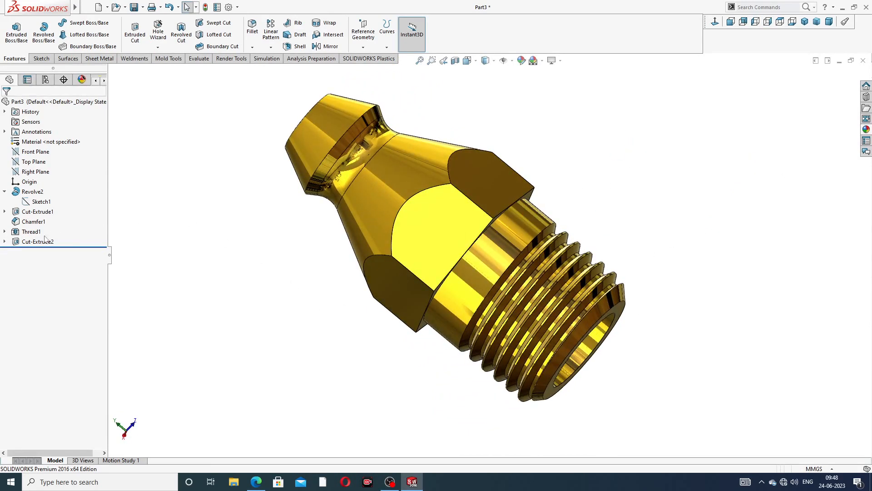
pyautogui.click(31, 232)
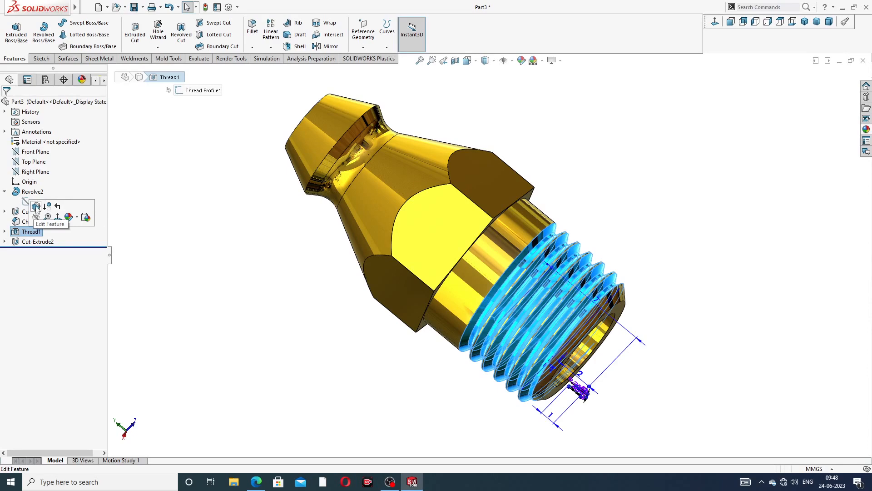
pyautogui.click(36, 207)
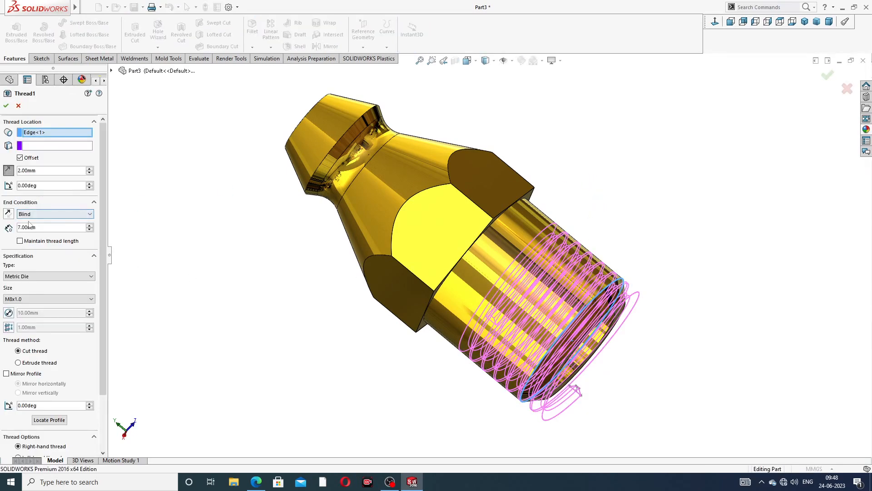
pyautogui.doubleClick(38, 228)
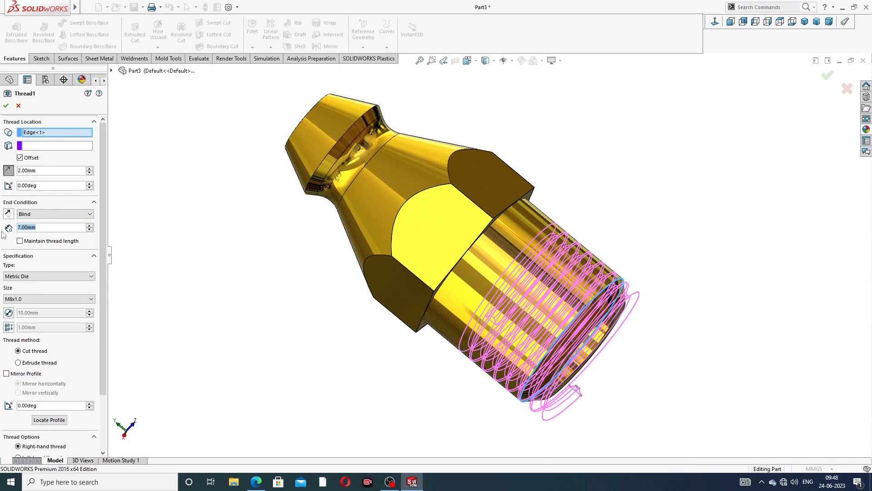
pyautogui.write('9')
pyautogui.press('Return')
pyautogui.moveTo(434, 252); pyautogui.dragTo(429, 219, button='middle')
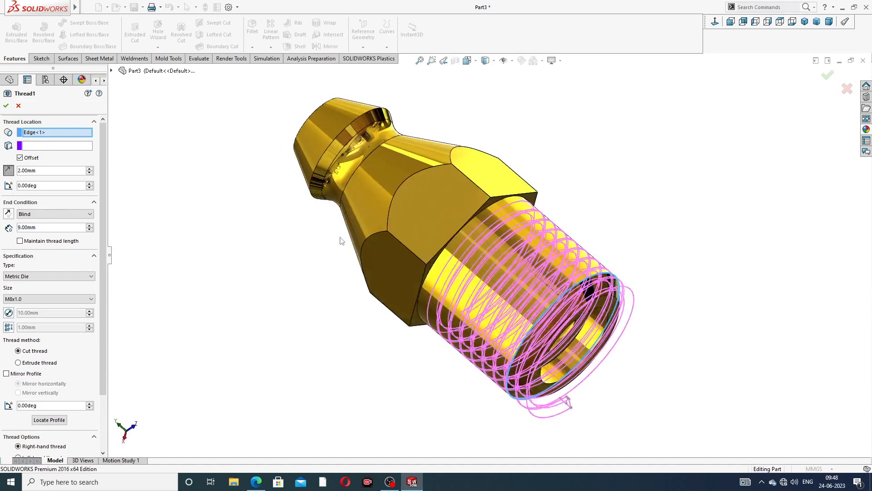
# Set the blind thread depth to 8.5 mm and accept the M8x1.0 cut thread on the nipple's cylindrical end.
pyautogui.doubleClick(34, 227)
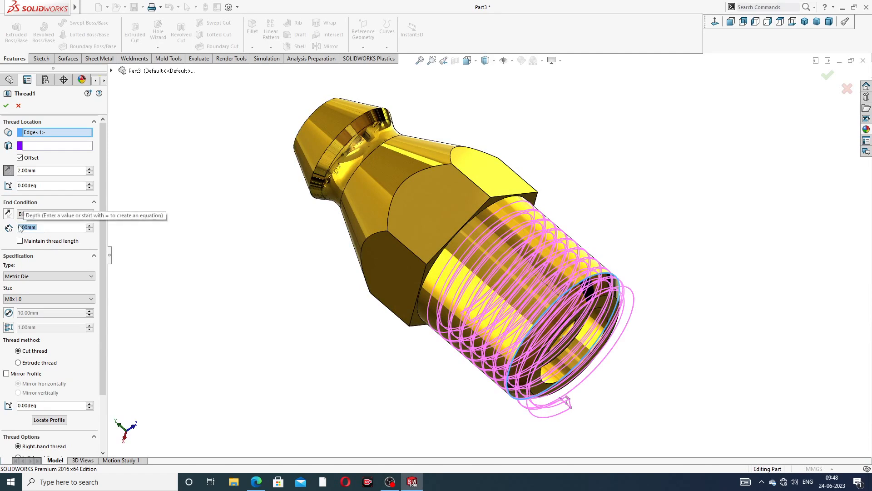
pyautogui.write('8.5')
pyautogui.press('Return')
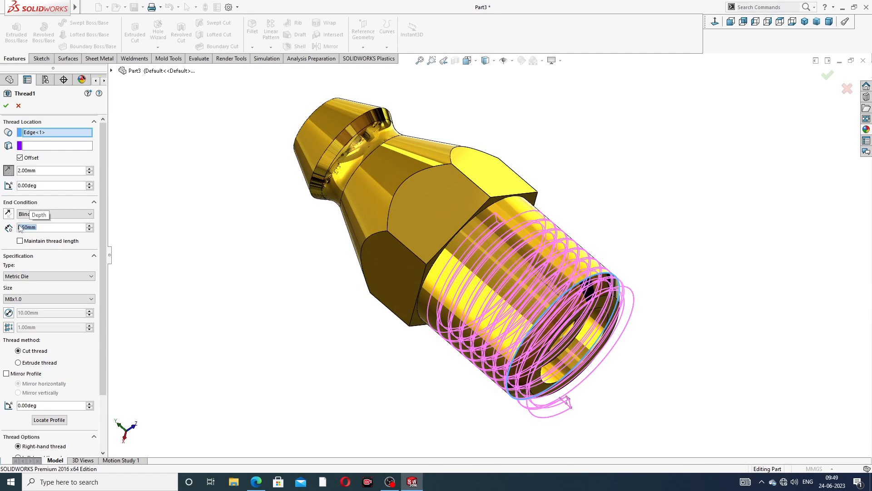
pyautogui.moveTo(301, 274); pyautogui.dragTo(339, 273, button='middle')
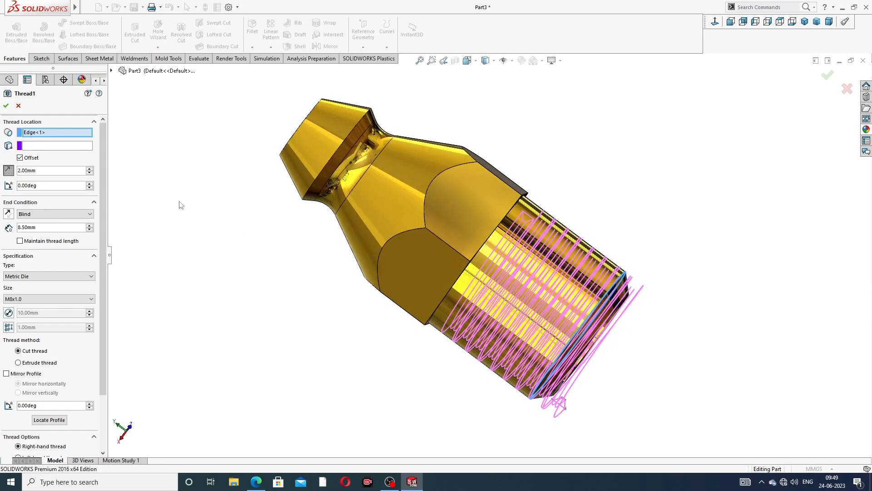
pyautogui.click(6, 106)
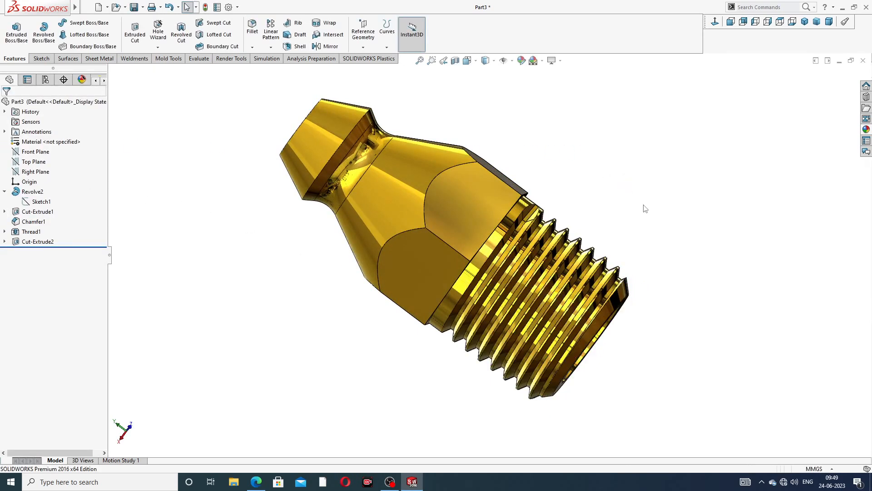
# Examine the threaded nipple from several sides, including its thread, hexagonal body and tapered head.
pyautogui.moveTo(648, 210); pyautogui.dragTo(608, 322, button='middle')
pyautogui.moveTo(606, 232); pyautogui.dragTo(503, 262, button='middle')
pyautogui.scroll(2, 507, 243)
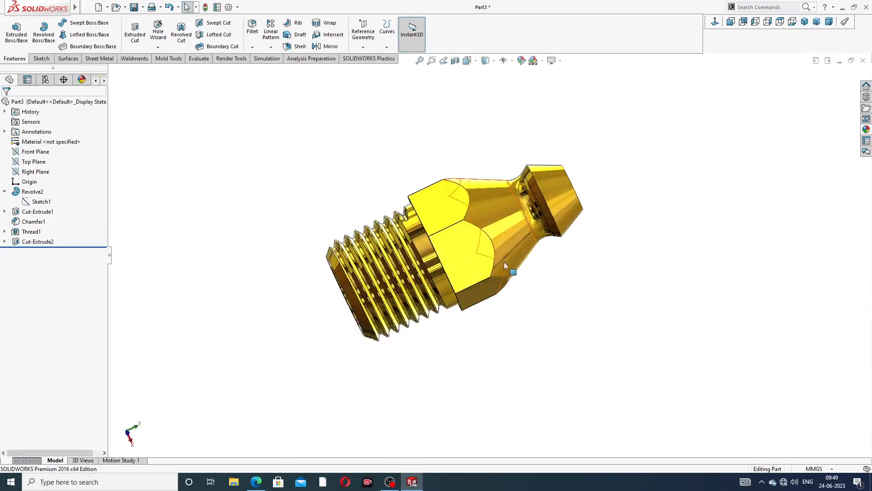
pyautogui.scroll(-2, 501, 264)
pyautogui.moveTo(626, 210); pyautogui.dragTo(731, 92, button='middle')
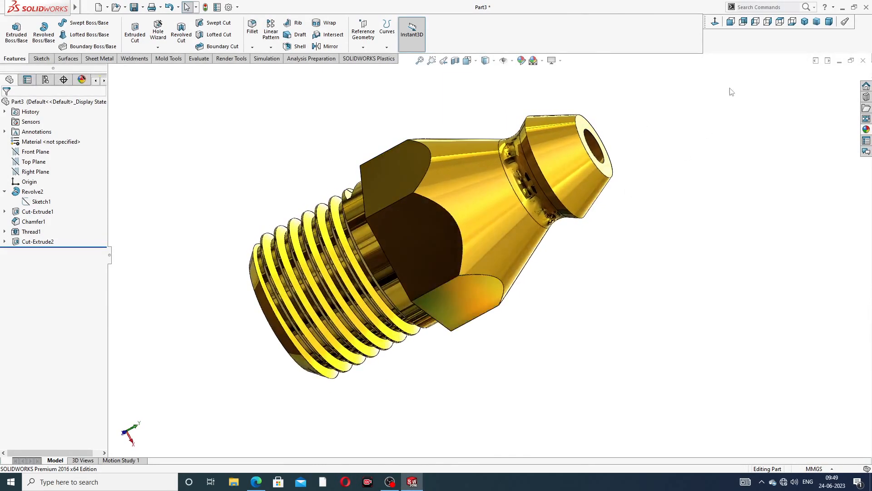
pyautogui.click(714, 21)
pyautogui.moveTo(612, 124); pyautogui.dragTo(703, 115, button='middle')
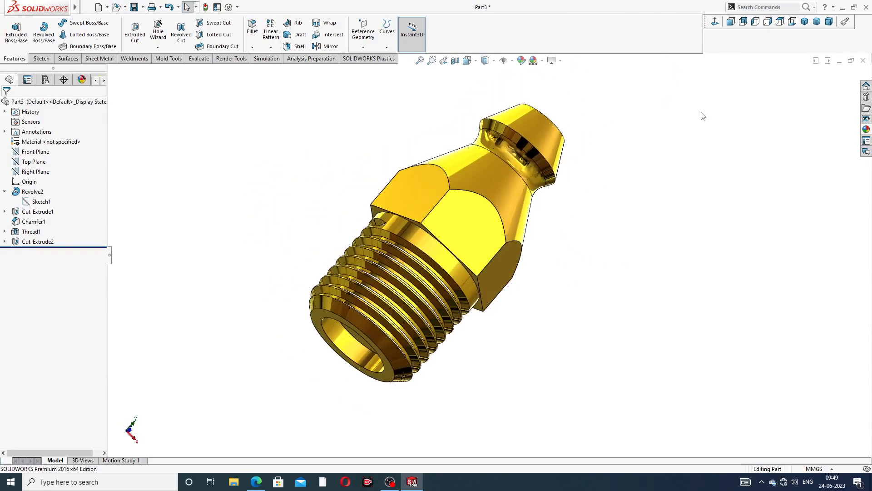
pyautogui.moveTo(667, 203); pyautogui.dragTo(667, 173, button='middle')
pyautogui.moveTo(609, 243); pyautogui.dragTo(534, 251, button='middle')
pyautogui.moveTo(615, 194); pyautogui.dragTo(587, 192, button='middle')
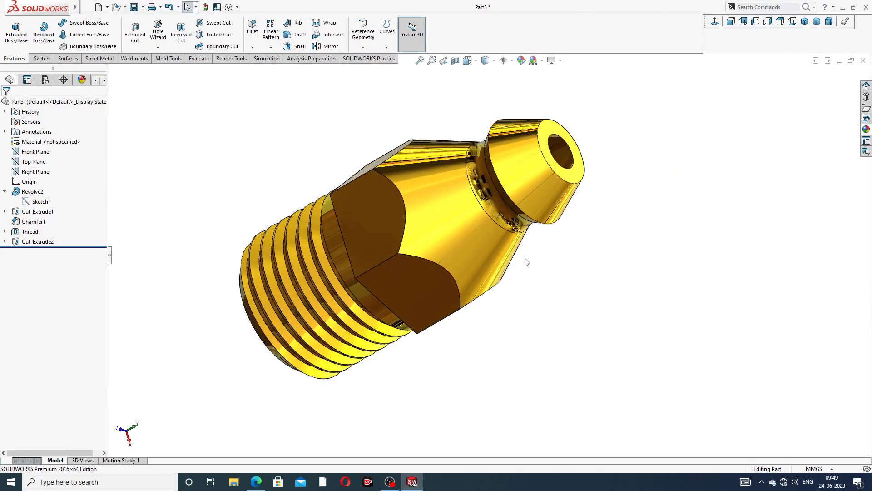
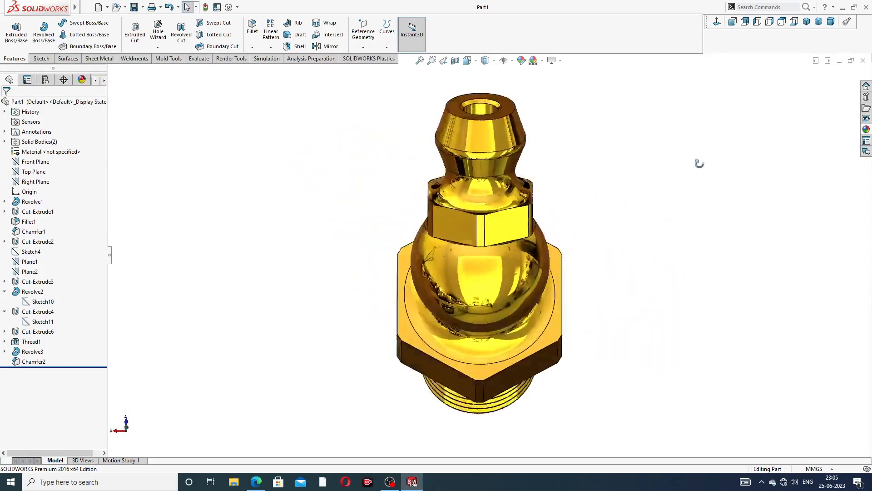
# Inspect the finished angled grease nipple from several sides and in isometric view, and close its document.
pyautogui.moveTo(602, 133); pyautogui.dragTo(588, 148, button='middle')
pyautogui.moveTo(500, 157); pyautogui.dragTo(701, 132, button='middle')
pyautogui.click(807, 23)
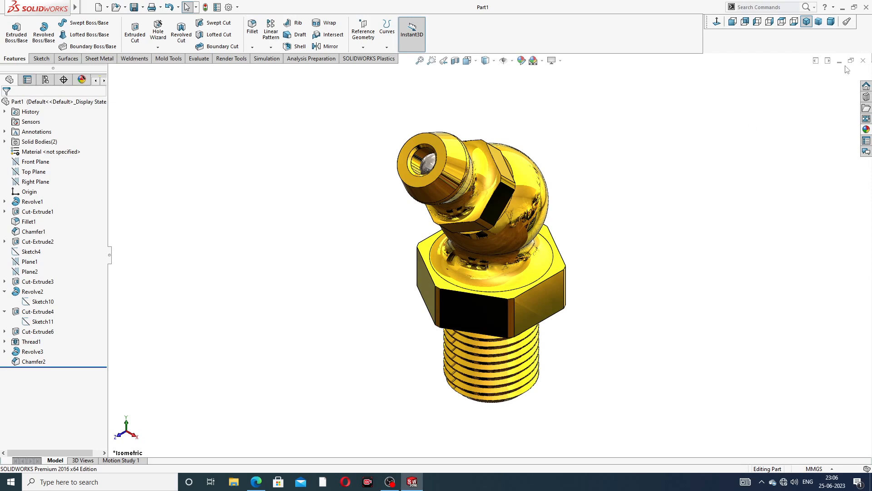
pyautogui.click(863, 60)
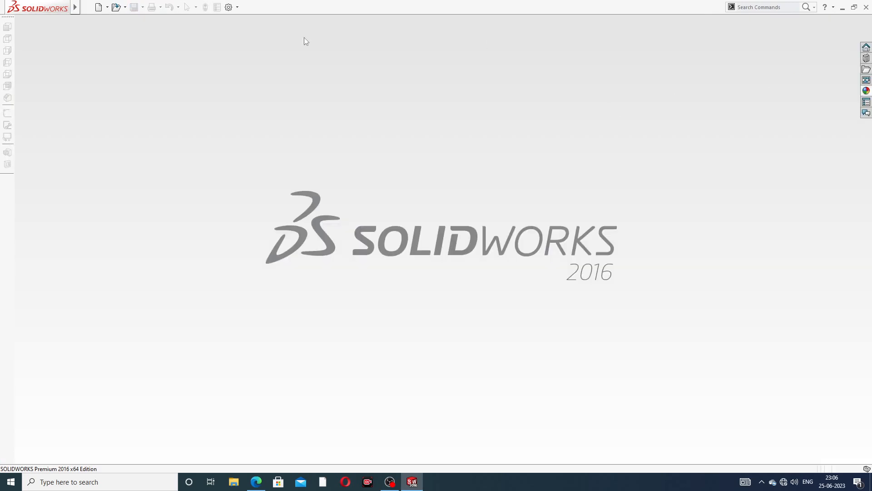
# Create a new part document and give it a plain white background scene.
pyautogui.click(99, 7)
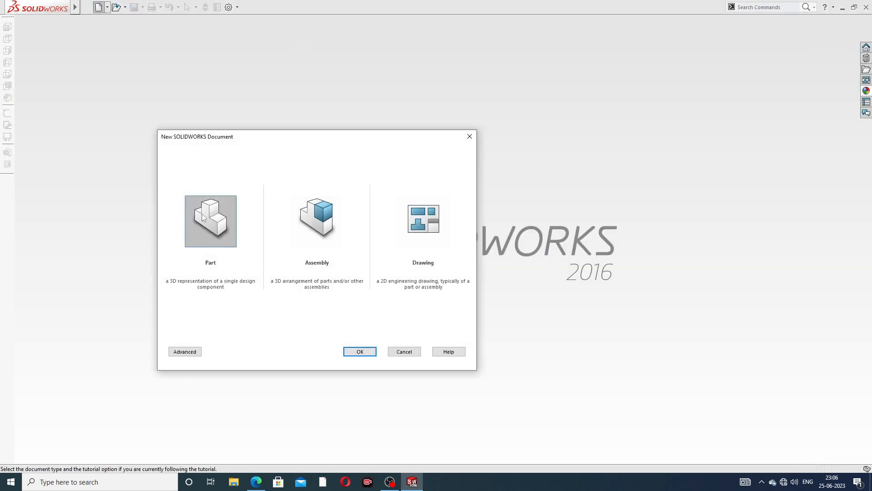
pyautogui.click(358, 348)
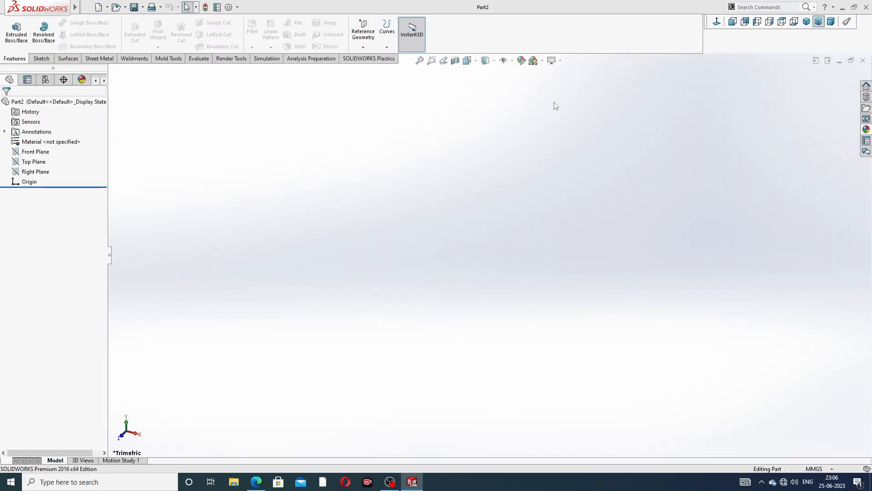
pyautogui.click(542, 61)
pyautogui.click(563, 29)
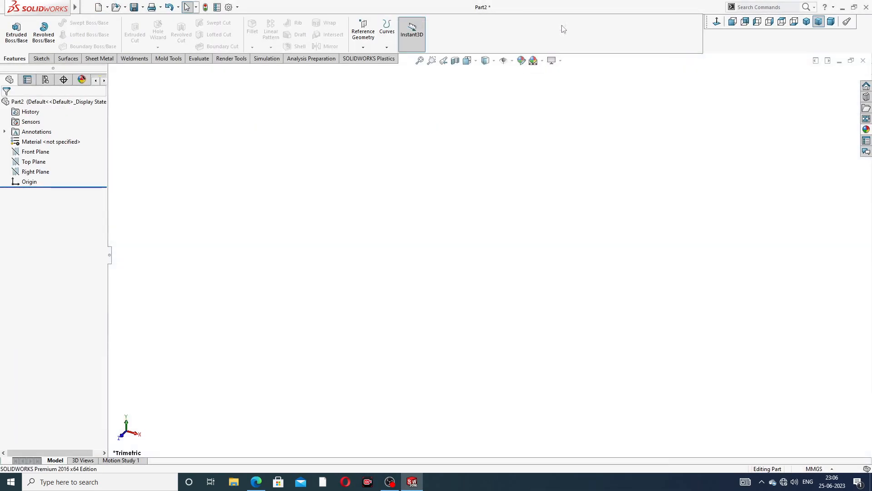
# Raise both the shaded and the wireframe image quality resolution of the part to the highest setting.
pyautogui.click(229, 7)
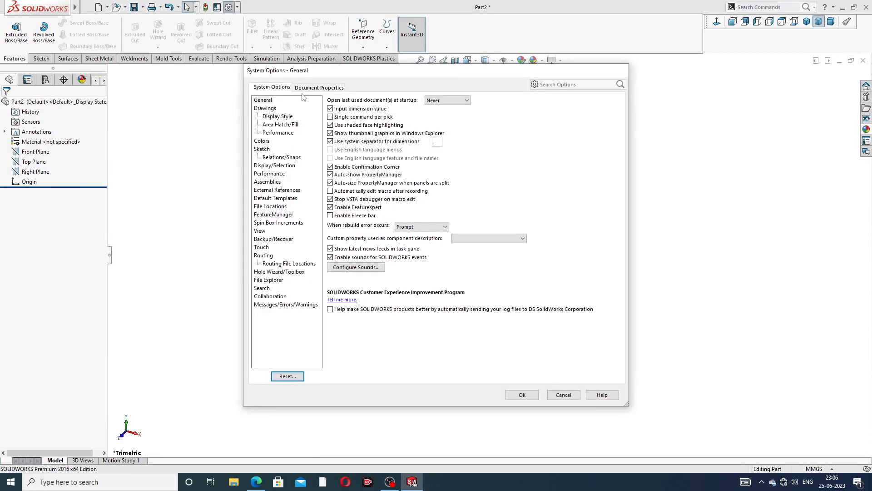
pyautogui.click(312, 89)
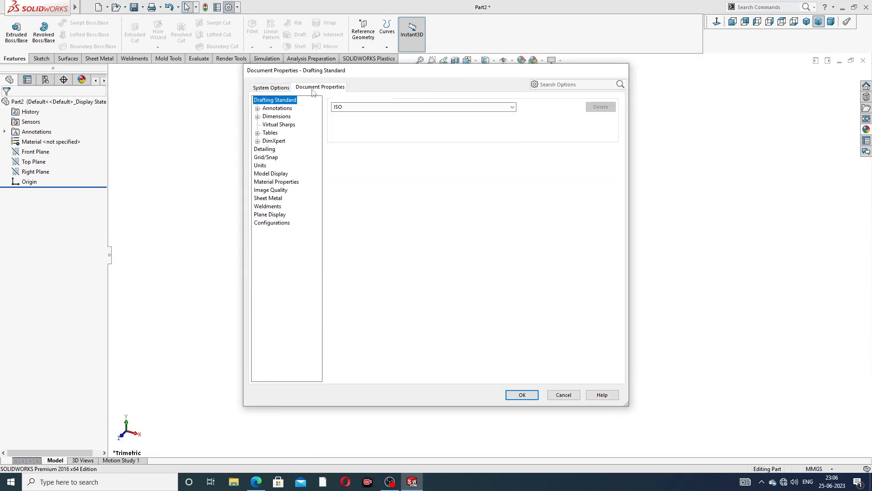
pyautogui.click(272, 190)
pyautogui.moveTo(407, 114); pyautogui.dragTo(500, 113)
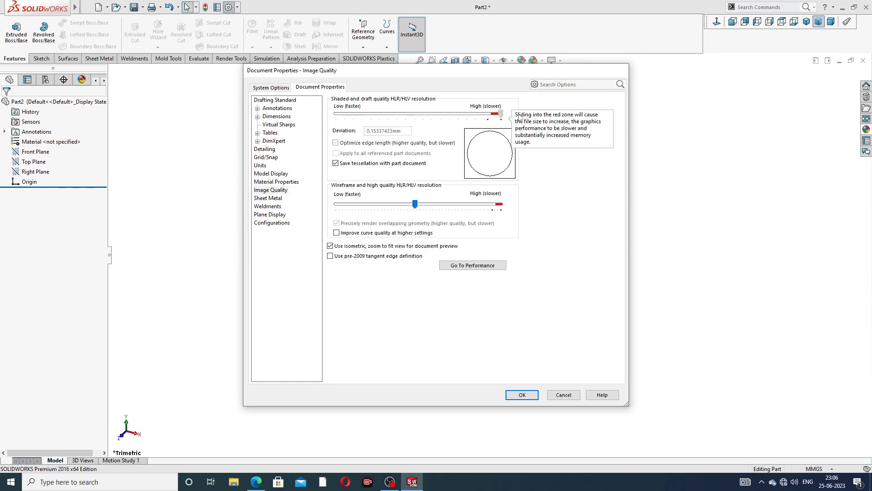
pyautogui.moveTo(415, 204); pyautogui.dragTo(501, 204)
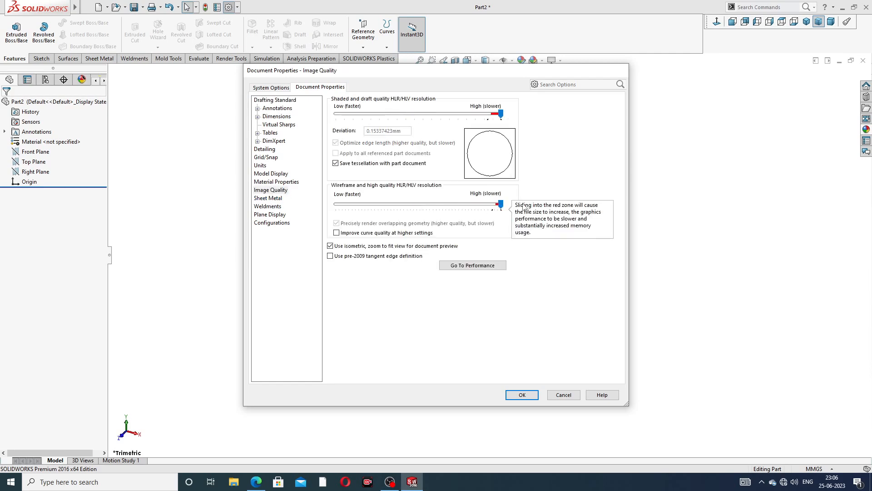
pyautogui.click(523, 395)
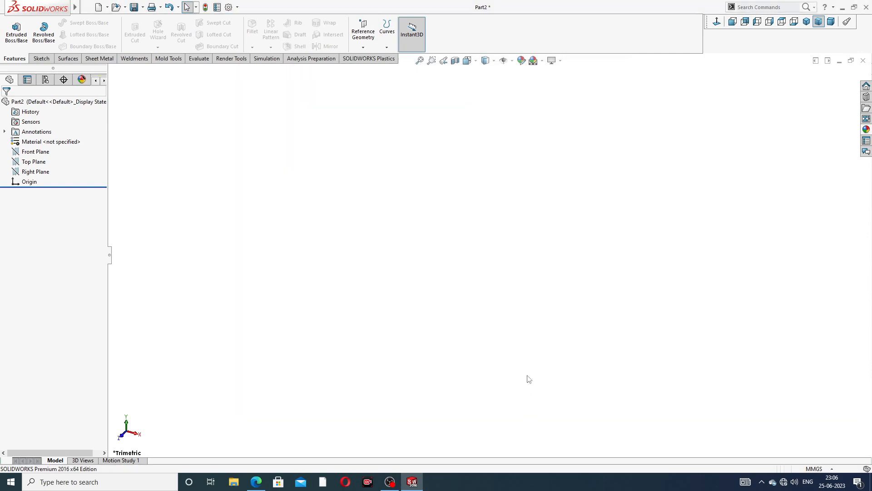
# After consulting the 45-degree grease nipple drawing, sketch a vertical line through the origin on the Front Plane.
pyautogui.click(256, 482)
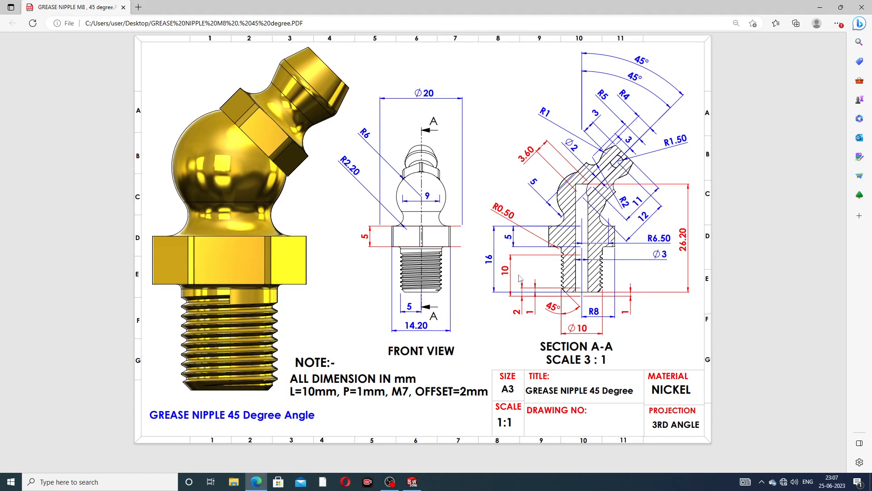
pyautogui.click(259, 483)
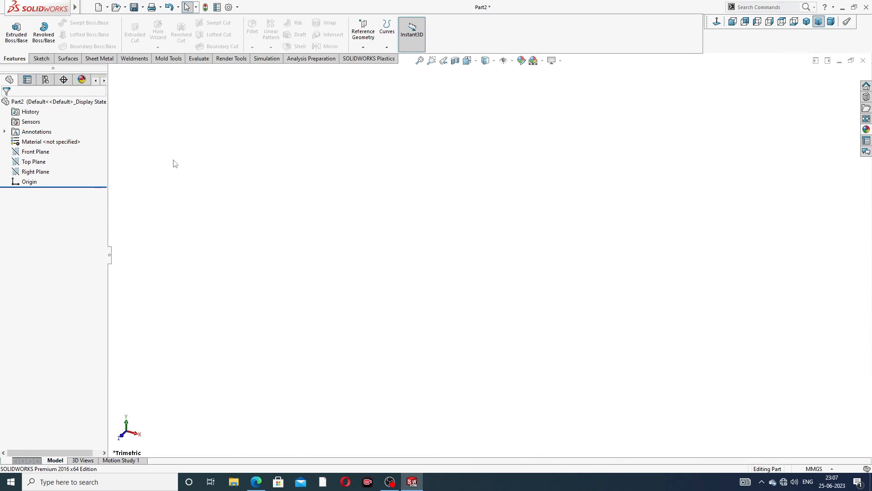
pyautogui.click(35, 153)
pyautogui.click(44, 143)
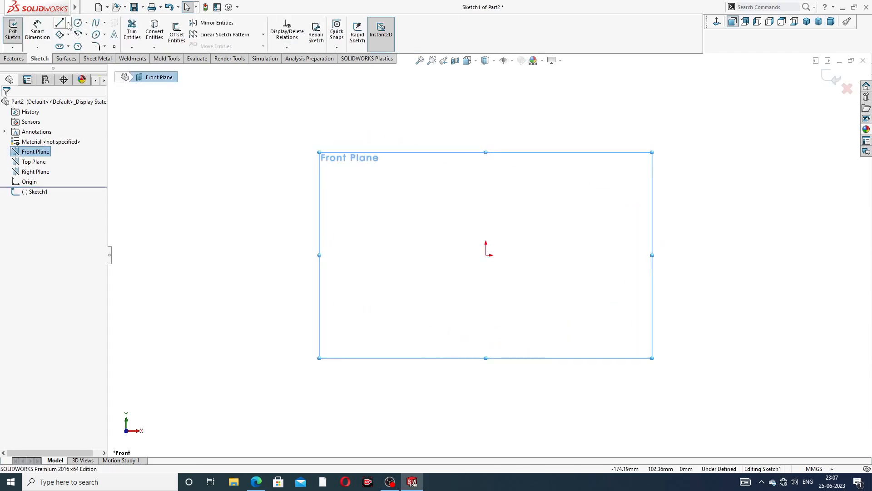
pyautogui.click(59, 23)
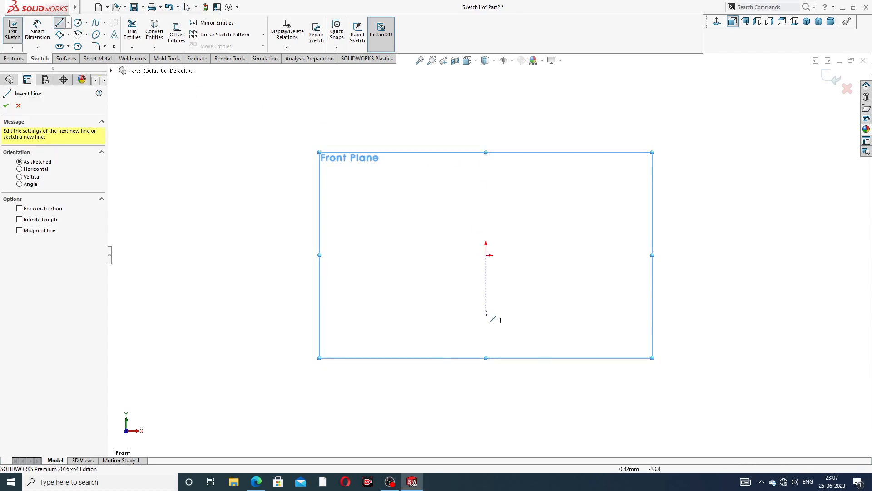
pyautogui.click(485, 339)
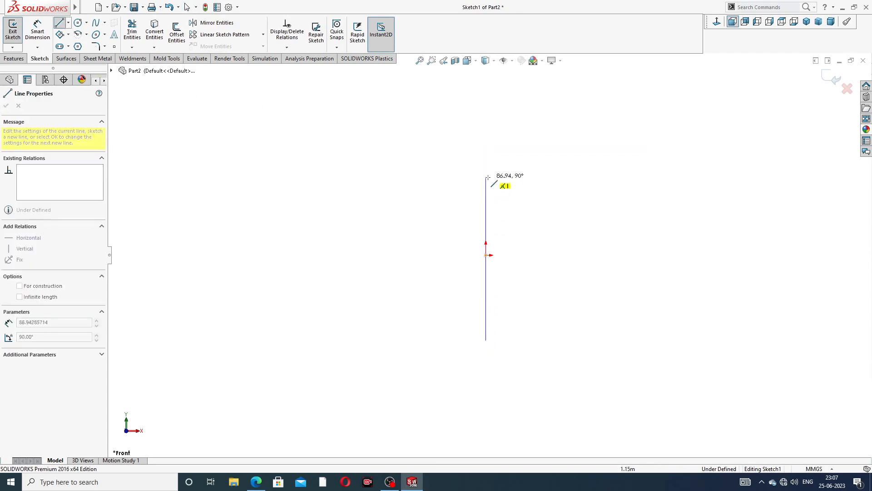
pyautogui.click(486, 139)
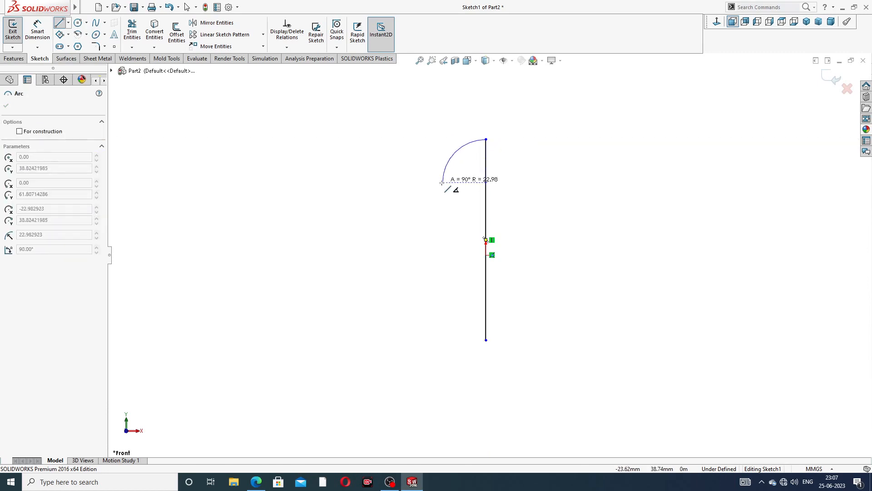
# Sketch two tangent arcs and a stepped outline beside the vertical line, closing with a horizontal line about 21 mm long at its lower end.
pyautogui.click(452, 220)
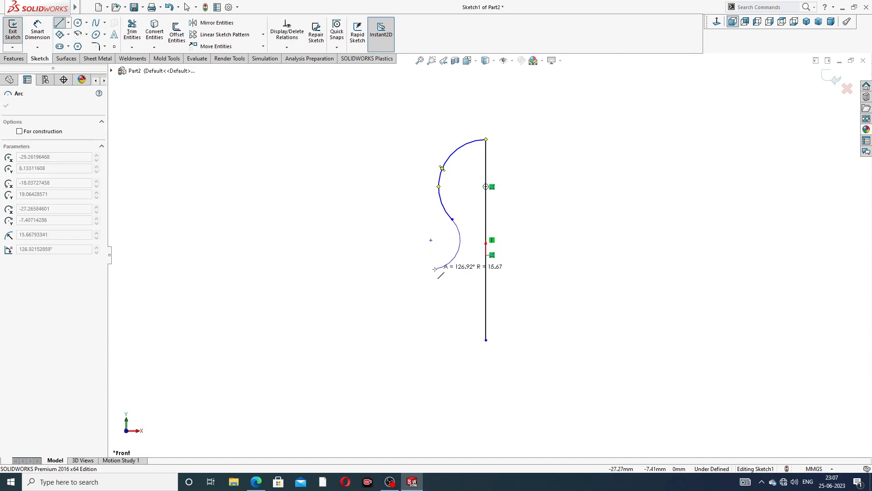
pyautogui.click(436, 268)
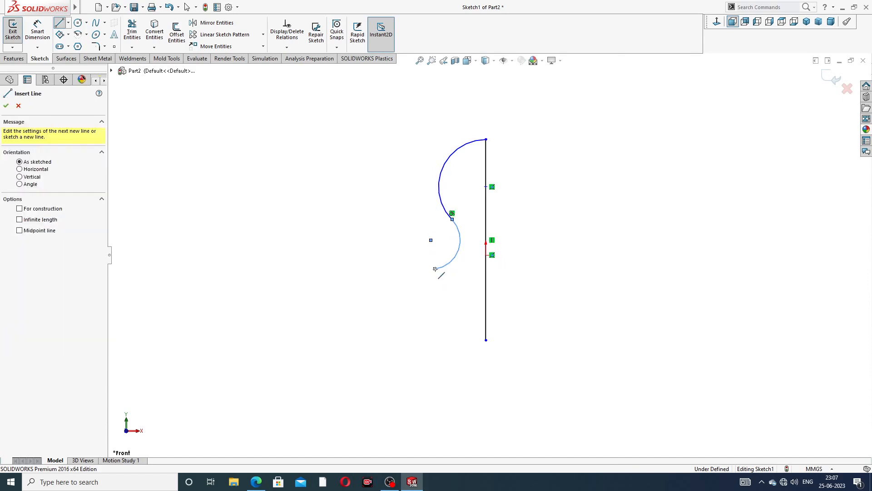
pyautogui.click(411, 269)
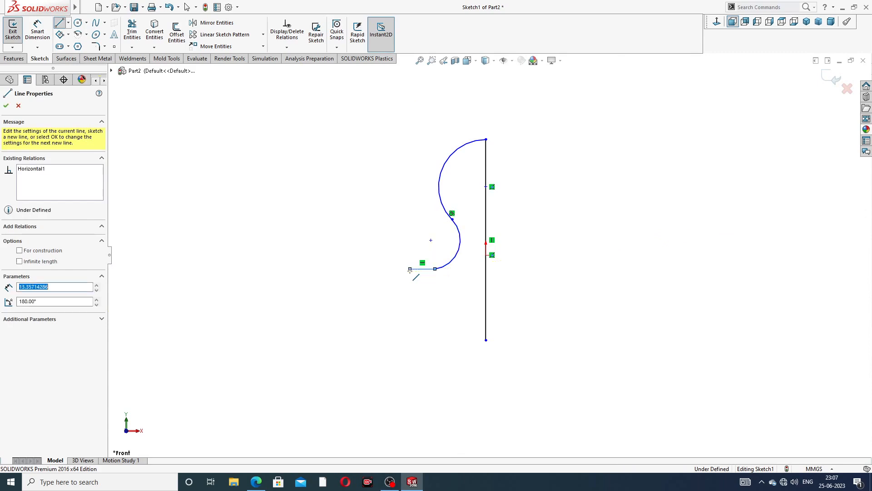
pyautogui.click(410, 294)
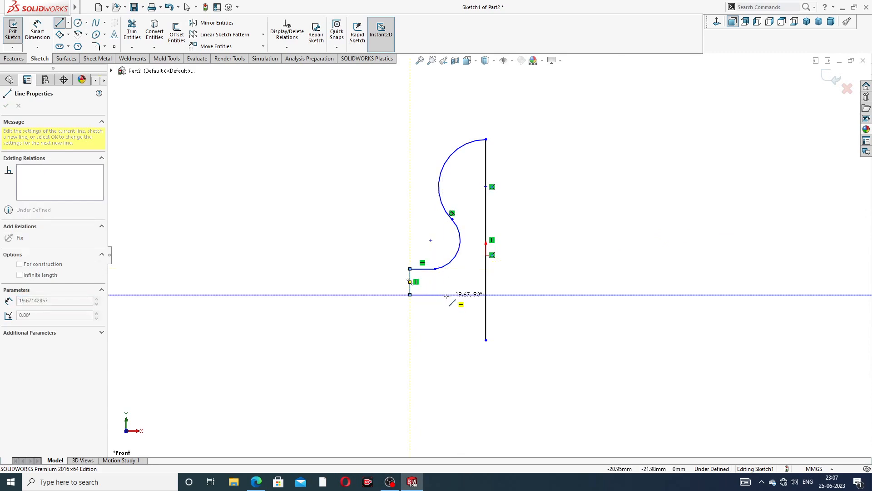
pyautogui.click(446, 295)
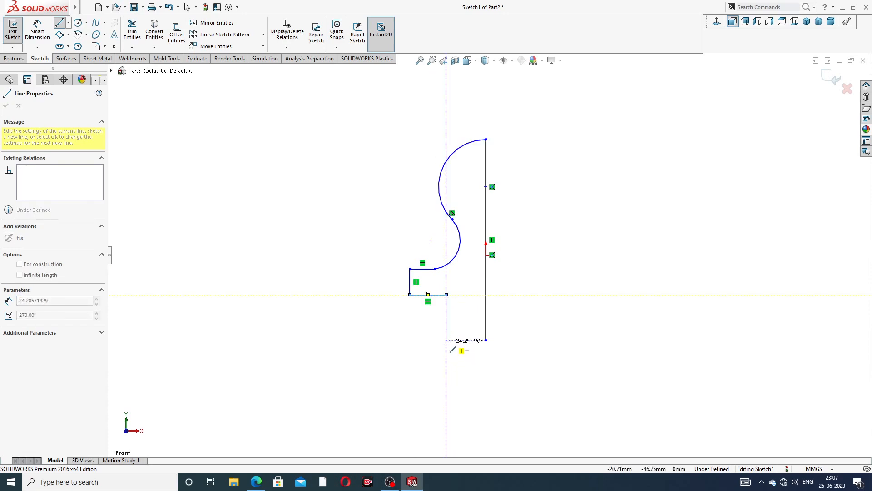
pyautogui.click(446, 340)
pyautogui.click(486, 340)
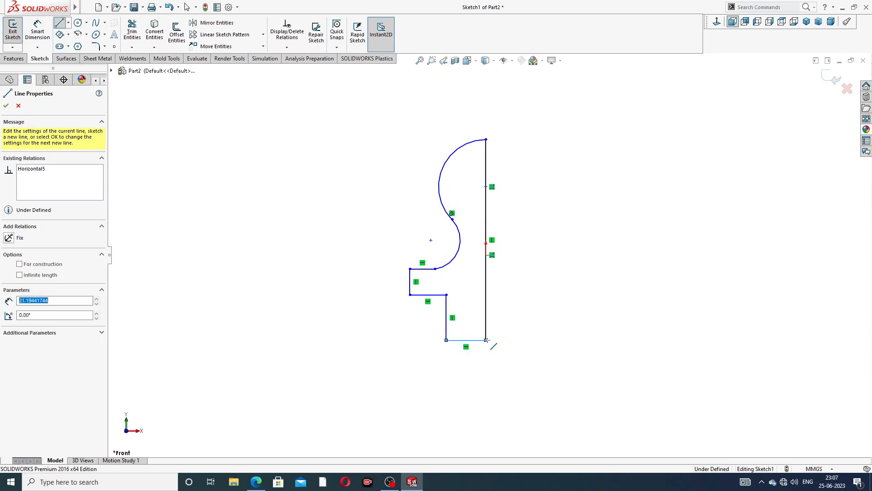
pyautogui.rightClick(577, 158)
pyautogui.click(577, 157)
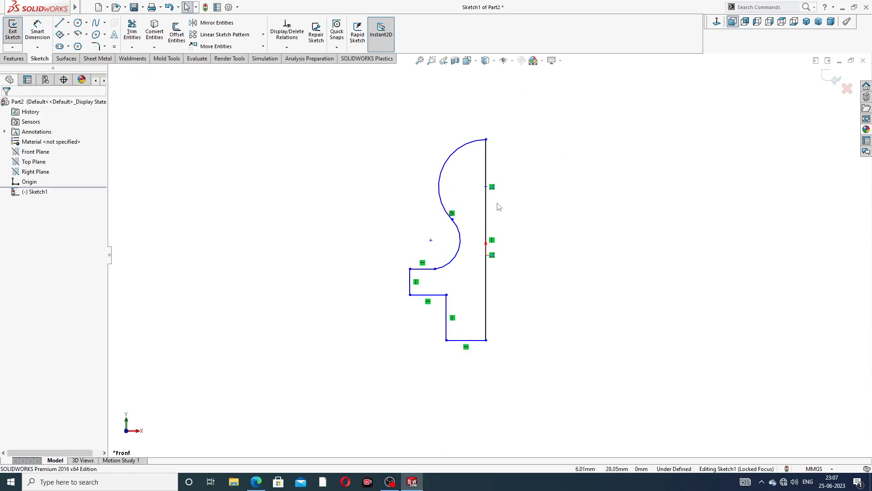
# Make the upper arc's centre point coincident with the sketch origin.
pyautogui.scroll(1, 498, 204)
pyautogui.click(483, 188)
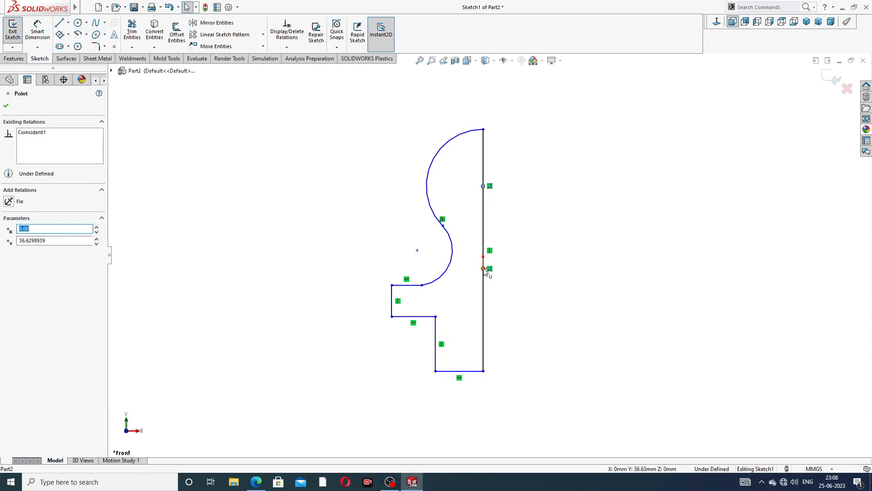
pyautogui.keyDown('ctrl'); pyautogui.click(483, 268); pyautogui.keyUp('ctrl')
pyautogui.click(520, 230)
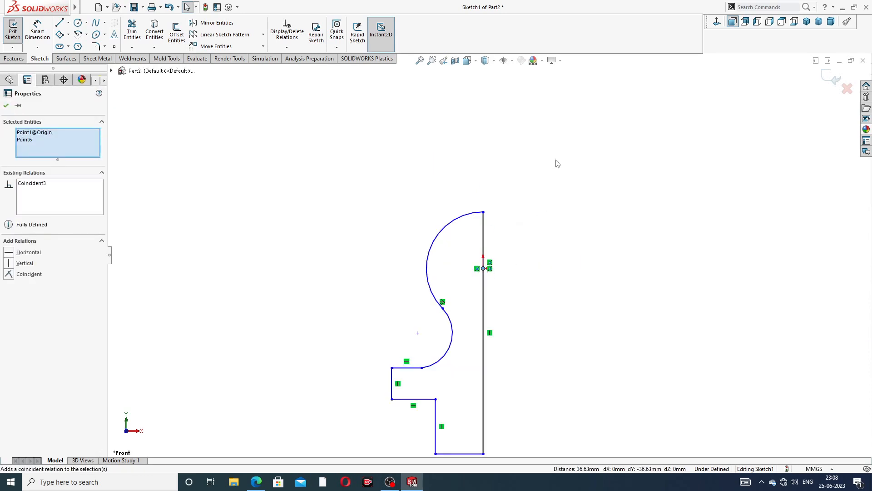
pyautogui.click(557, 162)
pyautogui.scroll(-2, 467, 389)
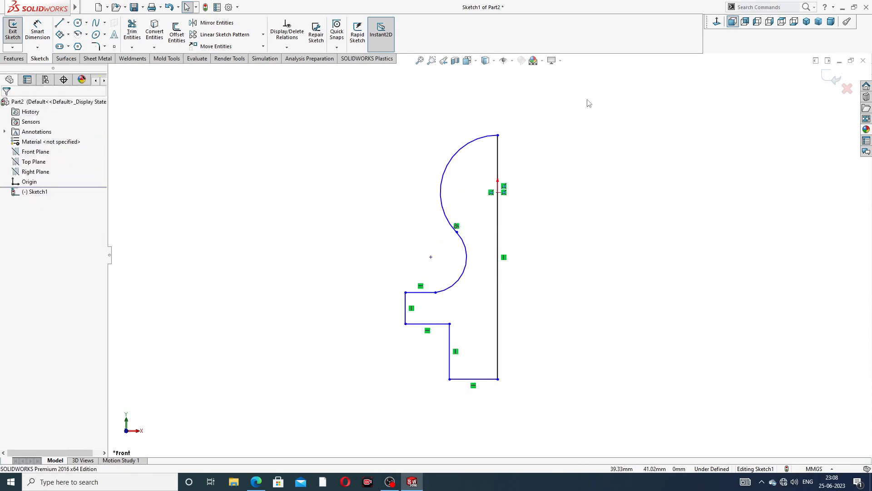
# Dimension the upper arc of the profile with a radius of 6 mm.
pyautogui.click(38, 30)
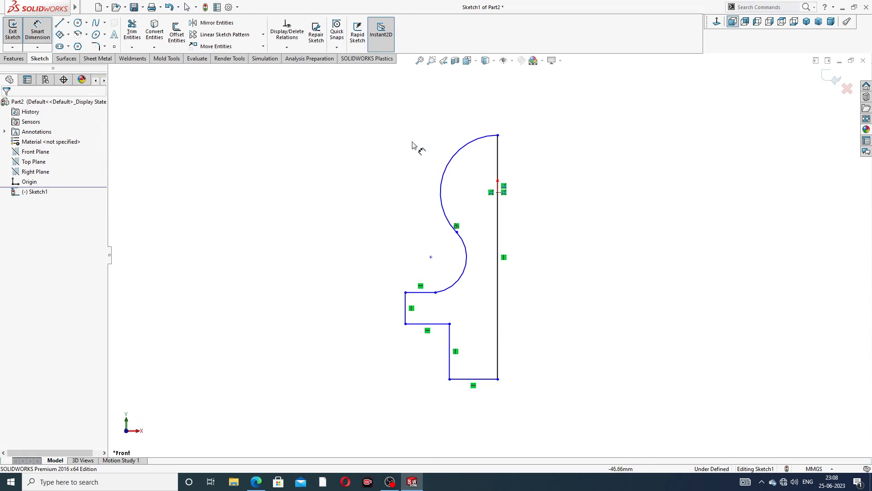
pyautogui.scroll(-1, 532, 173)
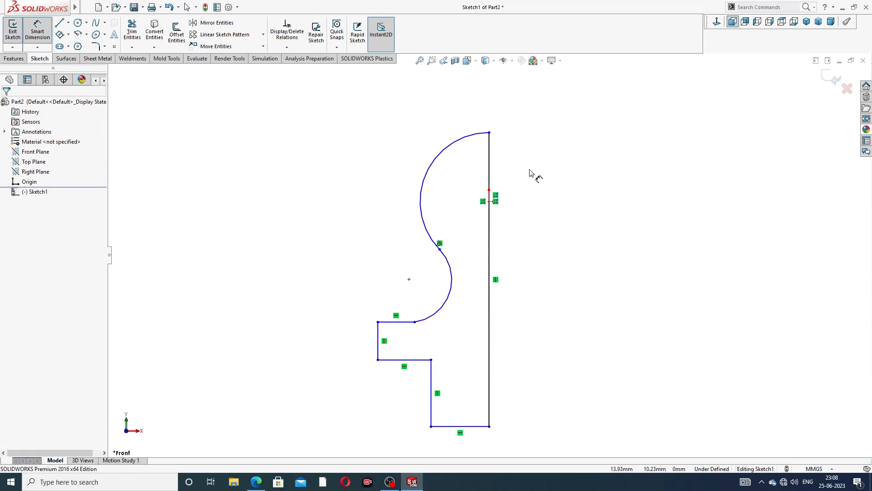
pyautogui.click(461, 145)
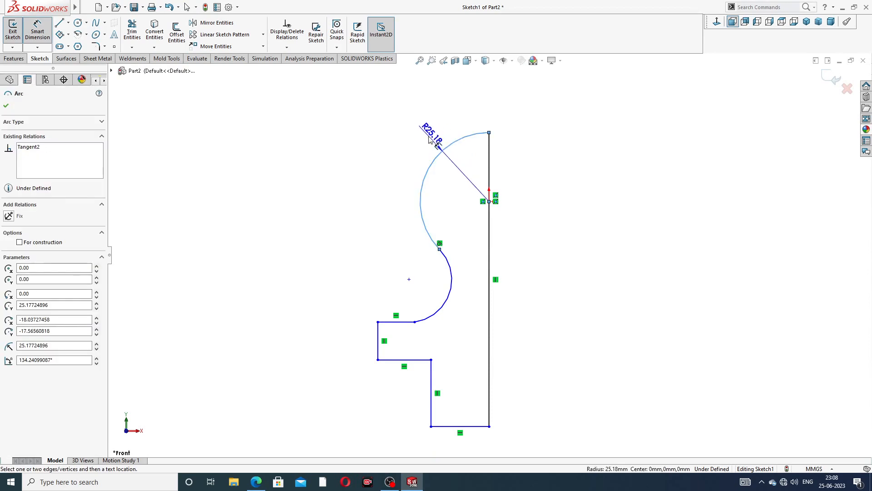
pyautogui.click(429, 139)
pyautogui.write('6')
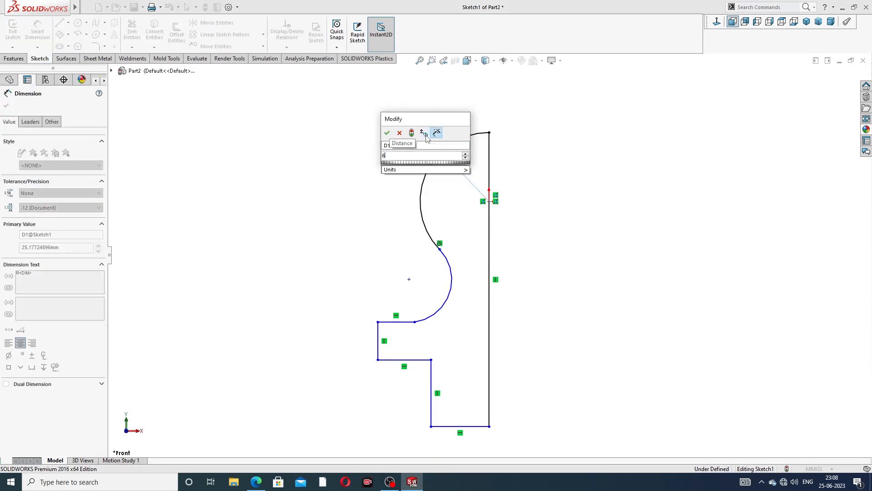
pyautogui.press('Return')
pyautogui.click(529, 136)
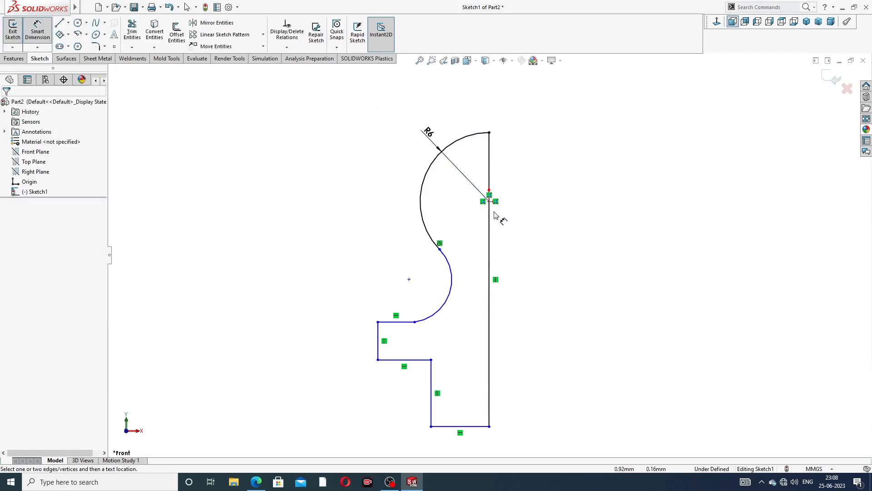
# Dimension the lower concave arc with a radius of 2.2 mm.
pyautogui.click(454, 284)
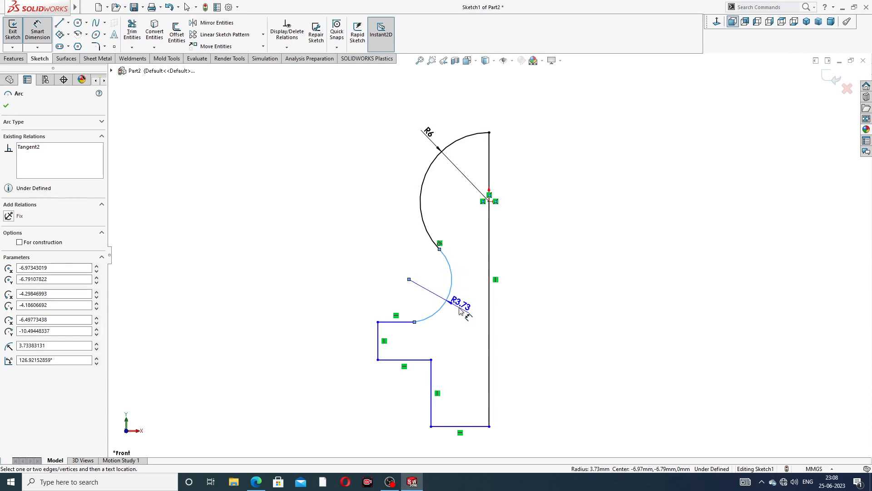
pyautogui.click(391, 269)
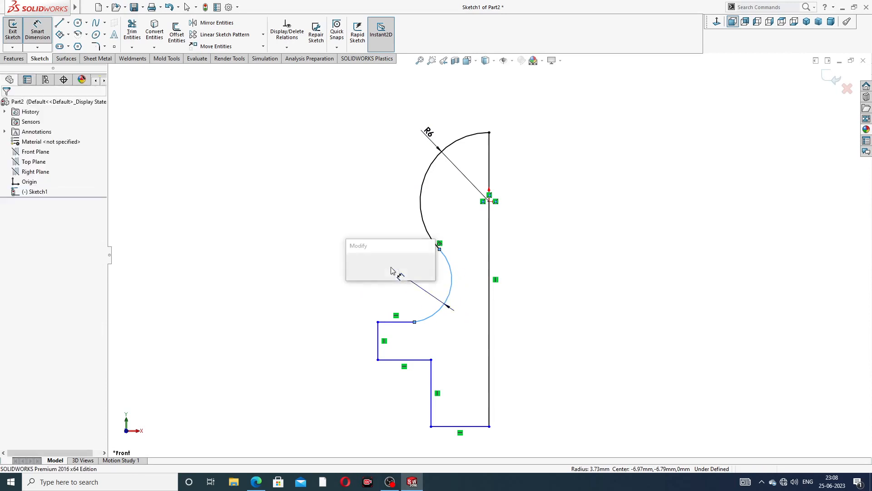
pyautogui.write('2.2')
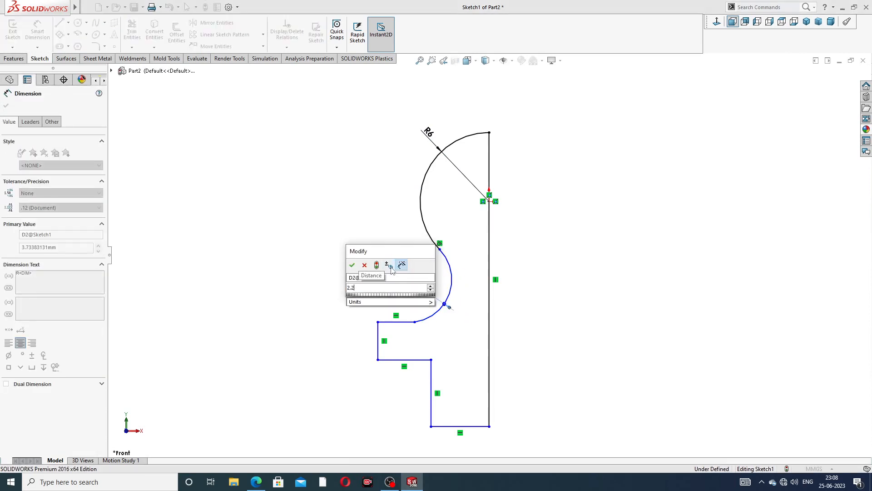
pyautogui.press('Return')
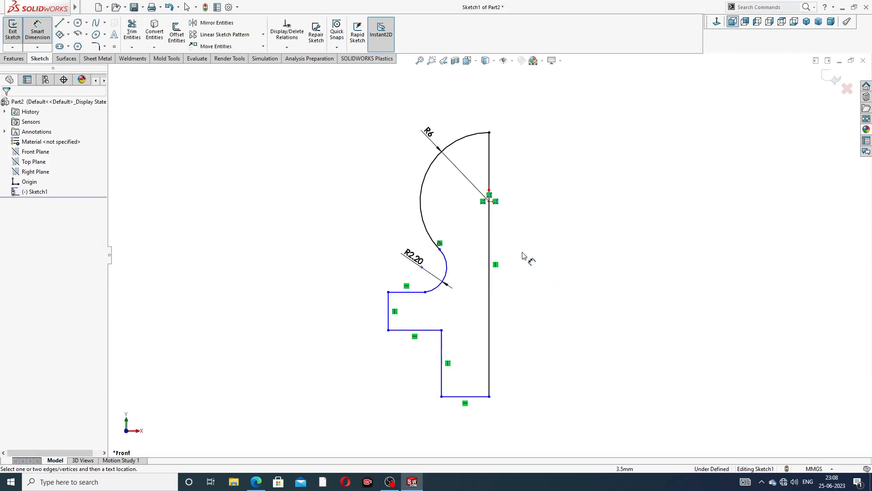
# Make the concave arc tangent to the short horizontal line at its lower endpoint.
pyautogui.rightClick(384, 230)
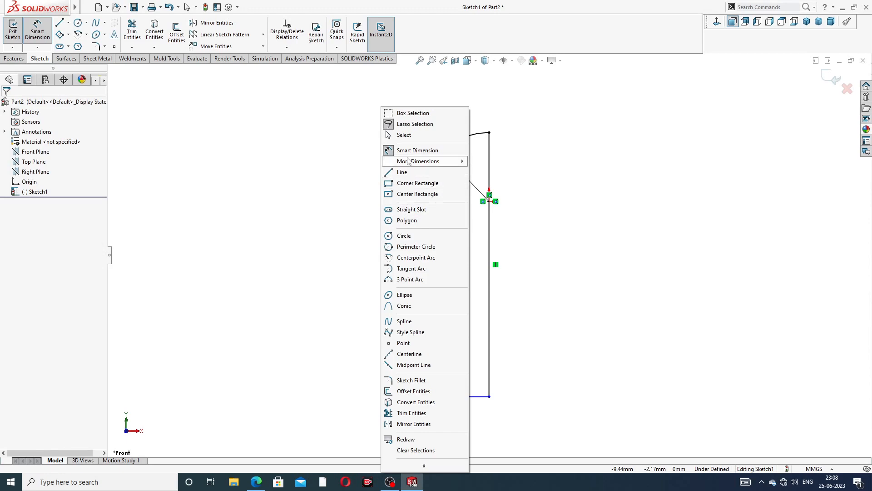
pyautogui.click(406, 135)
pyautogui.click(425, 293)
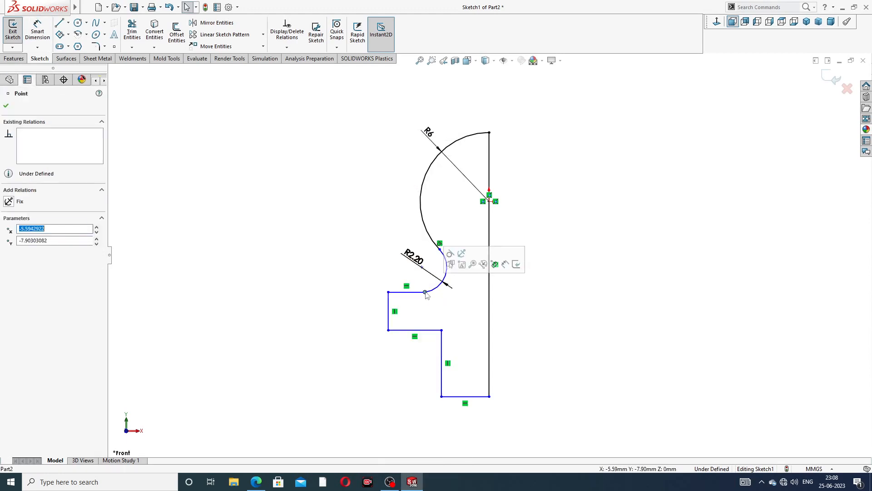
pyautogui.click(455, 259)
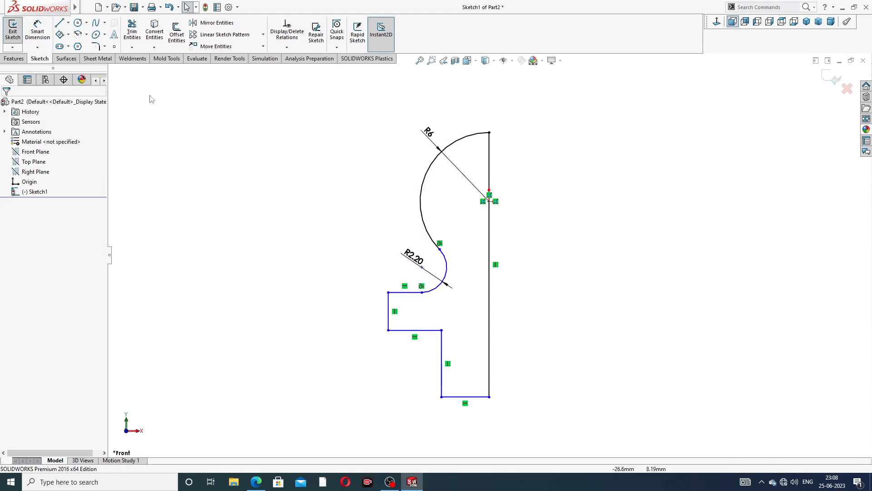
# Dimension the short outer vertical edge of the stepped collar to 5 mm.
pyautogui.click(37, 31)
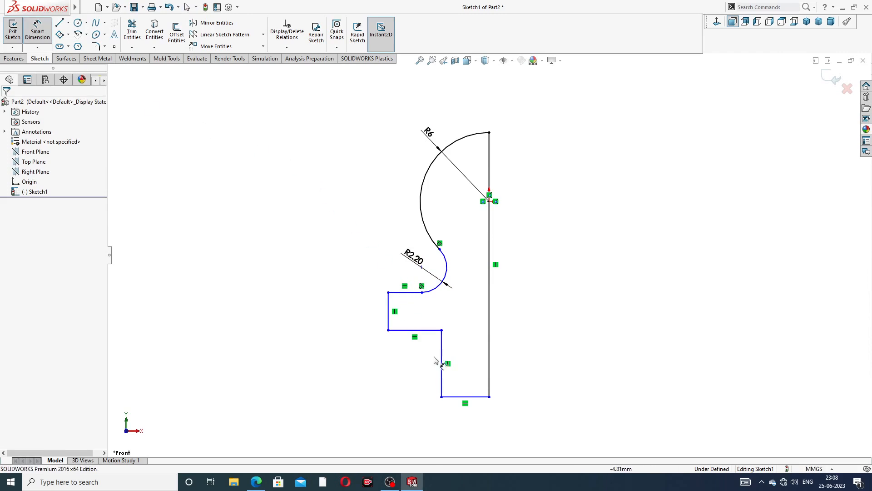
pyautogui.click(389, 303)
pyautogui.click(363, 320)
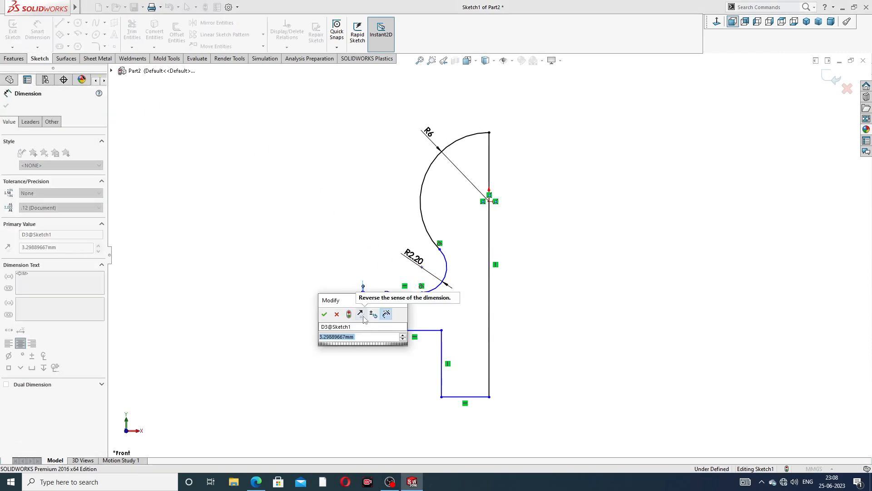
pyautogui.write('5')
pyautogui.press('Return')
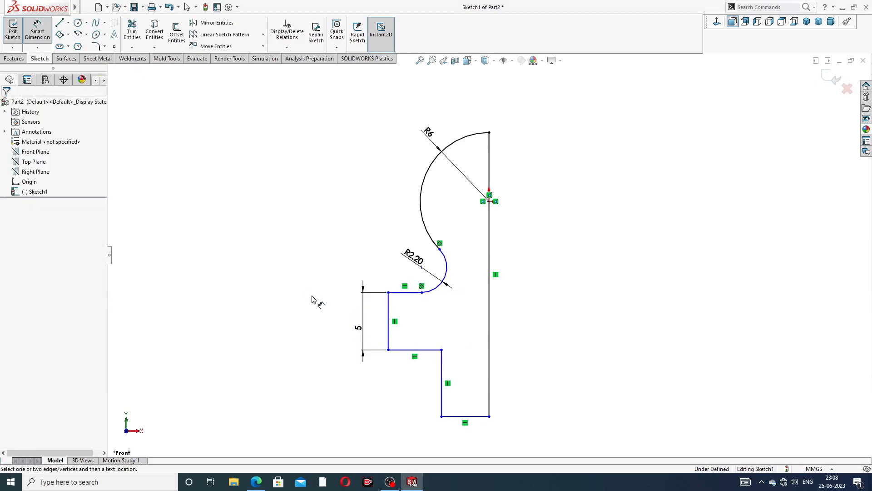
# Dimension the vertical distance from the collar's upper edge to the profile's bottom line as 16 mm.
pyautogui.click(406, 293)
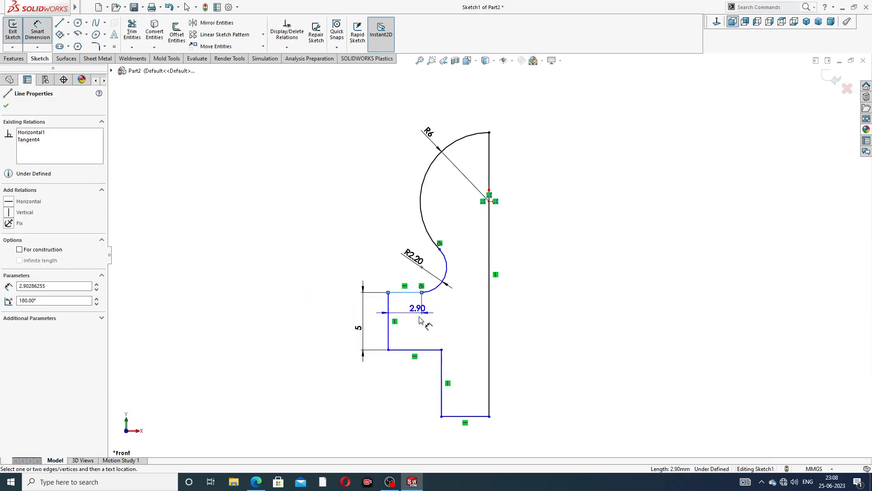
pyautogui.click(455, 416)
pyautogui.click(342, 365)
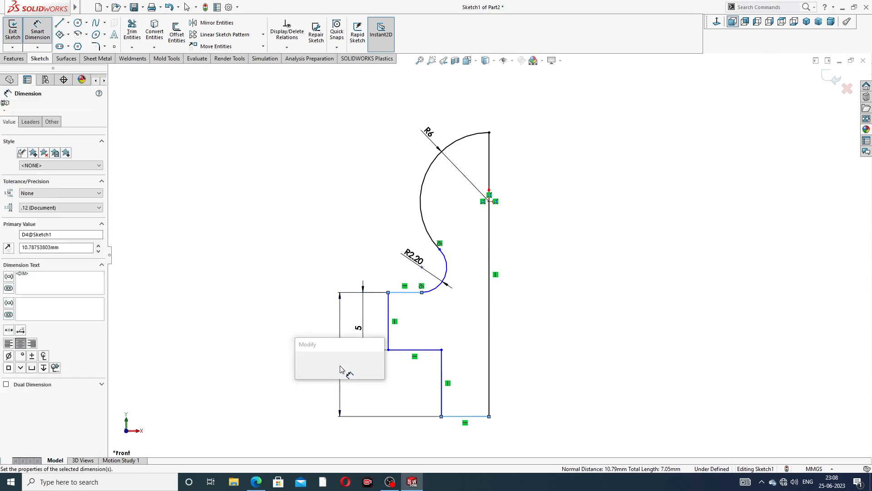
pyautogui.write('16')
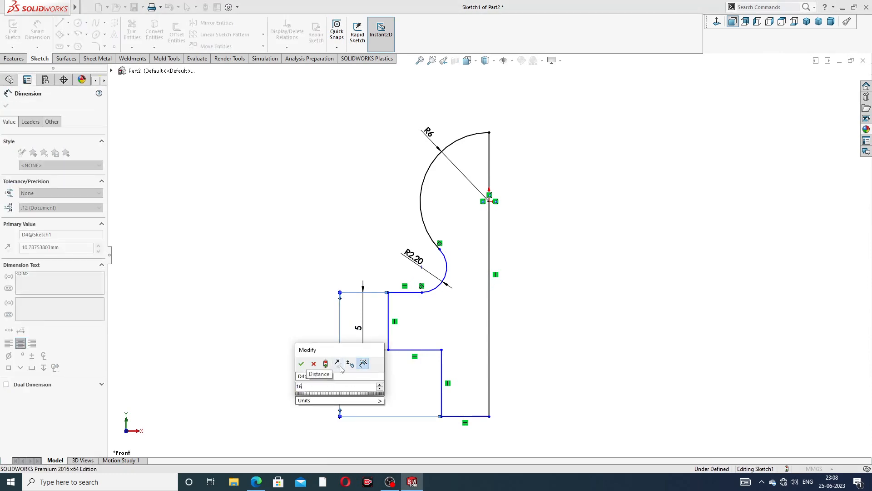
pyautogui.press('Return')
pyautogui.click(595, 308)
# Move the 16 mm and 5 mm vertical dimensions farther out from the profile.
pyautogui.scroll(3, 574, 301)
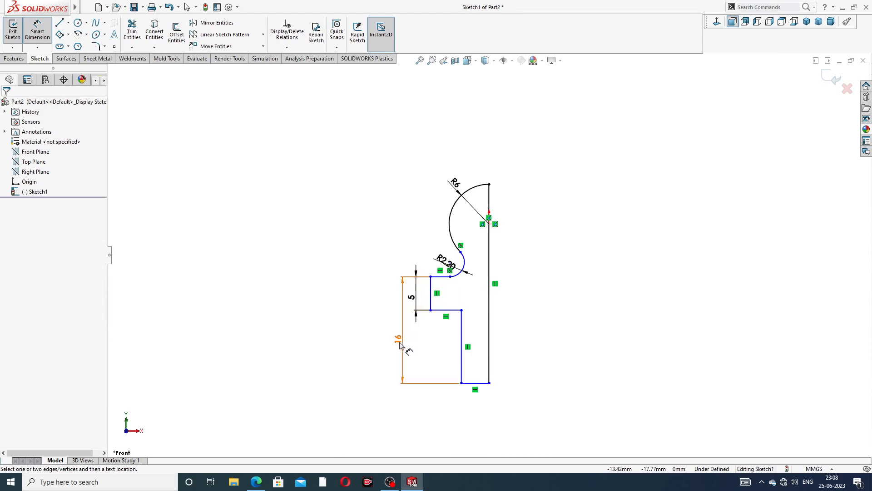
pyautogui.moveTo(402, 338); pyautogui.dragTo(391, 339)
pyautogui.moveTo(414, 307); pyautogui.dragTo(412, 307)
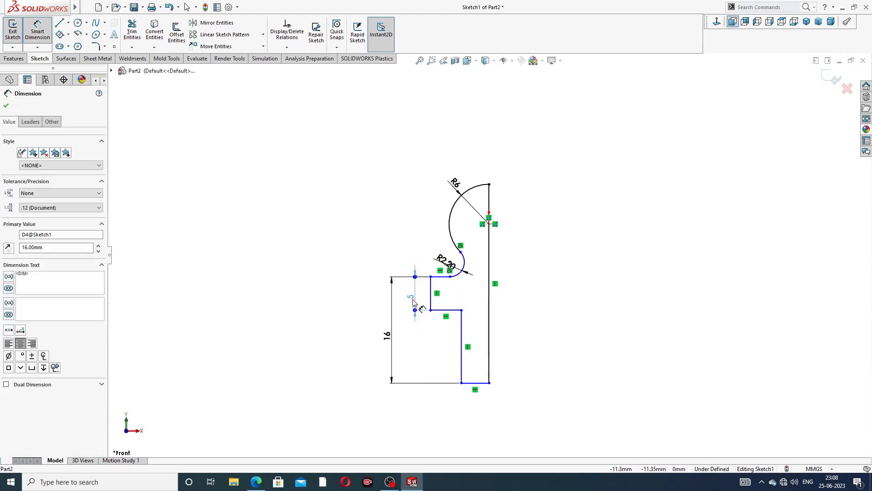
pyautogui.click(550, 295)
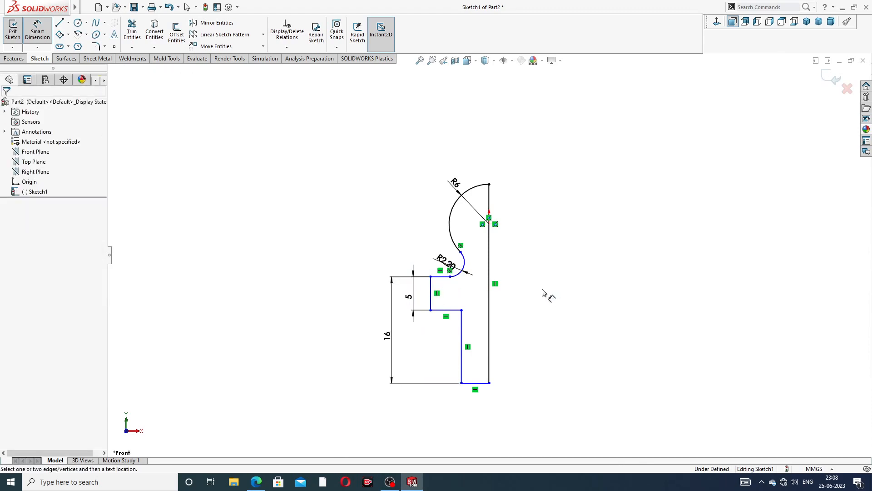
# Dimension the horizontal bottom line of the profile to 5 mm.
pyautogui.click(483, 384)
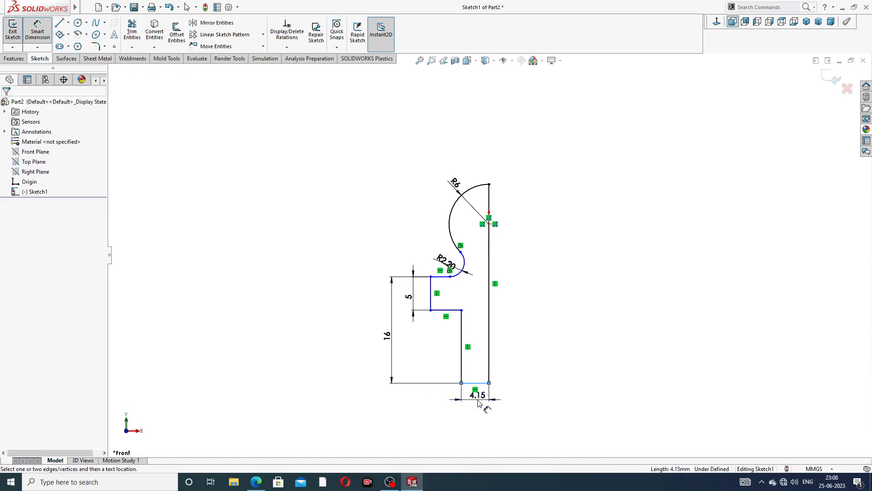
pyautogui.click(477, 401)
pyautogui.write('5')
pyautogui.press('Return')
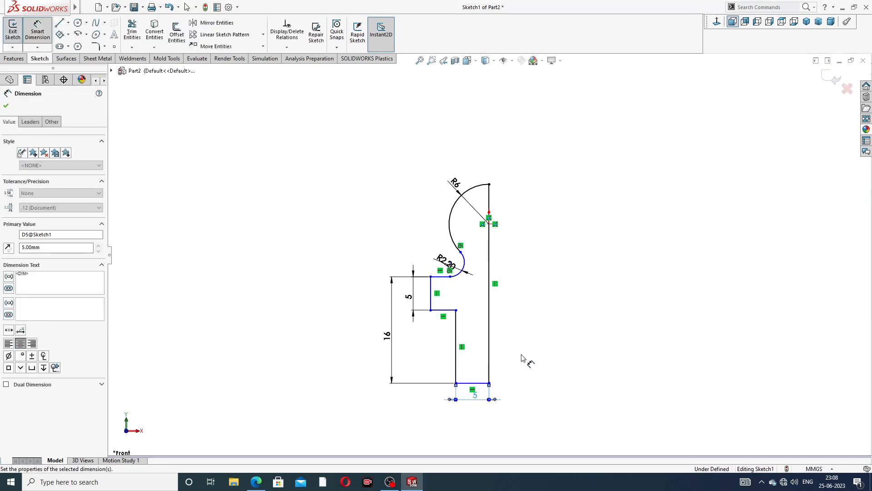
pyautogui.click(523, 350)
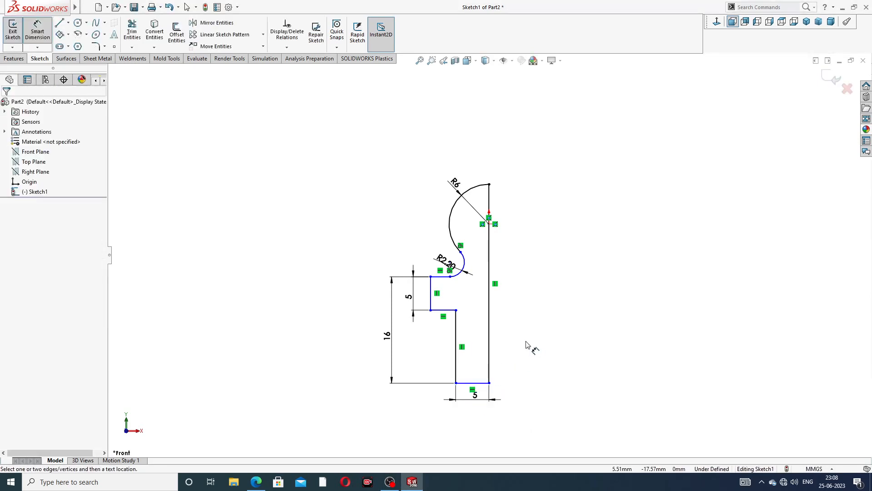
# Dimension the horizontal distance from the collar's outer lower corner to the vertical centre line as 8 mm.
pyautogui.click(430, 310)
pyautogui.click(488, 318)
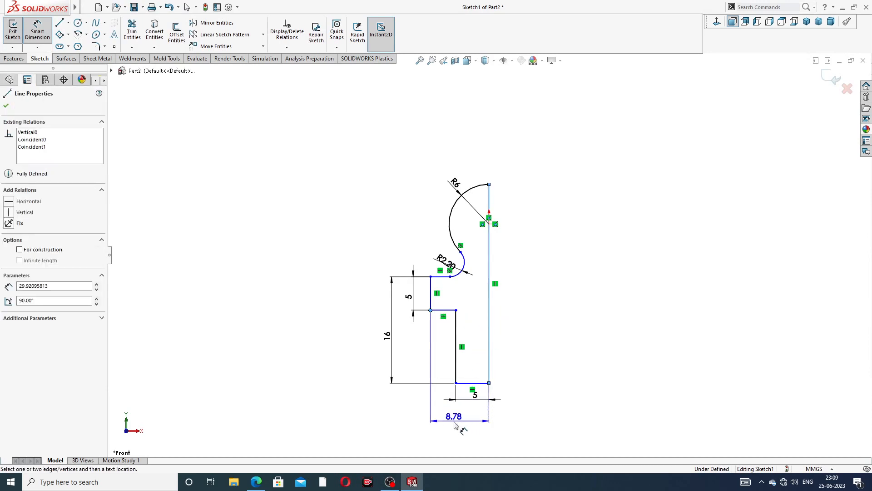
pyautogui.click(459, 429)
pyautogui.write('8')
pyautogui.press('Return')
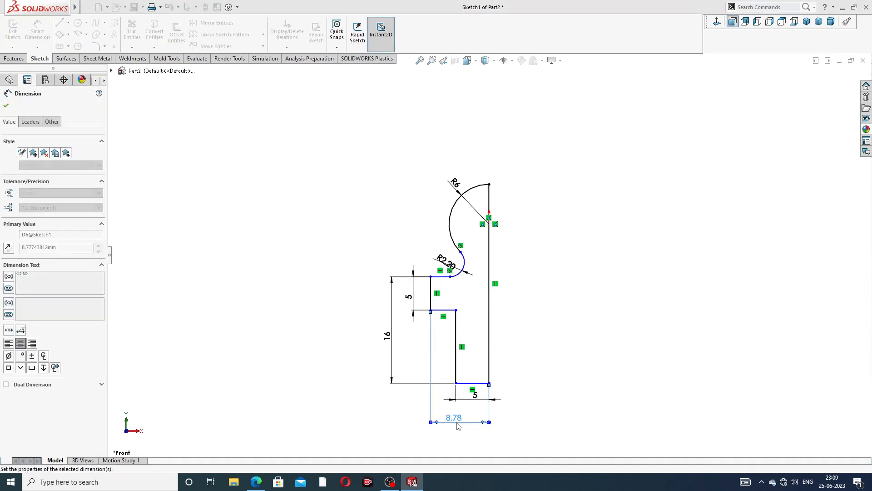
pyautogui.click(586, 348)
# Dimension the horizontal distance from the concave arc's centre point to the vertical centre line as 6.5 mm.
pyautogui.scroll(-5, 443, 283)
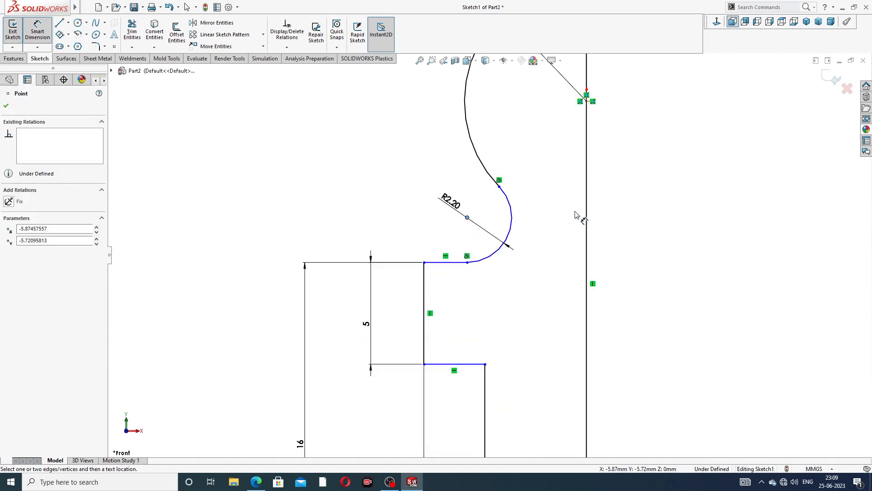
pyautogui.click(586, 217)
pyautogui.click(539, 276)
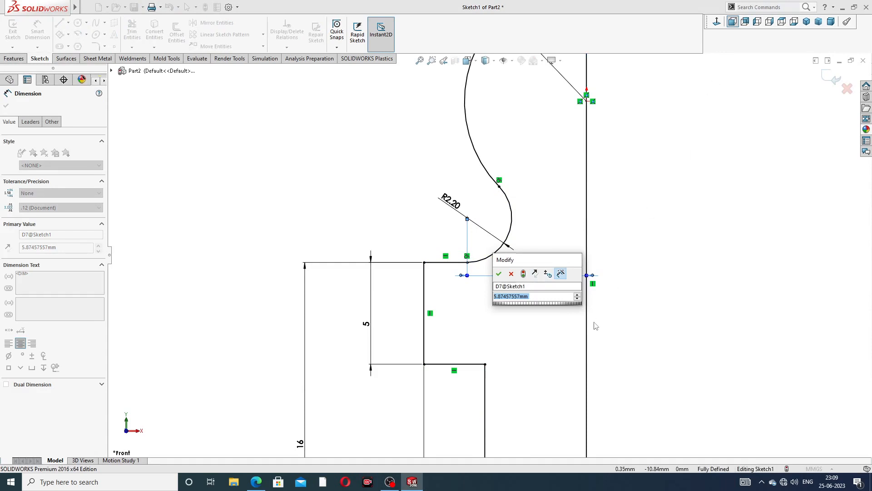
pyautogui.write('6.5')
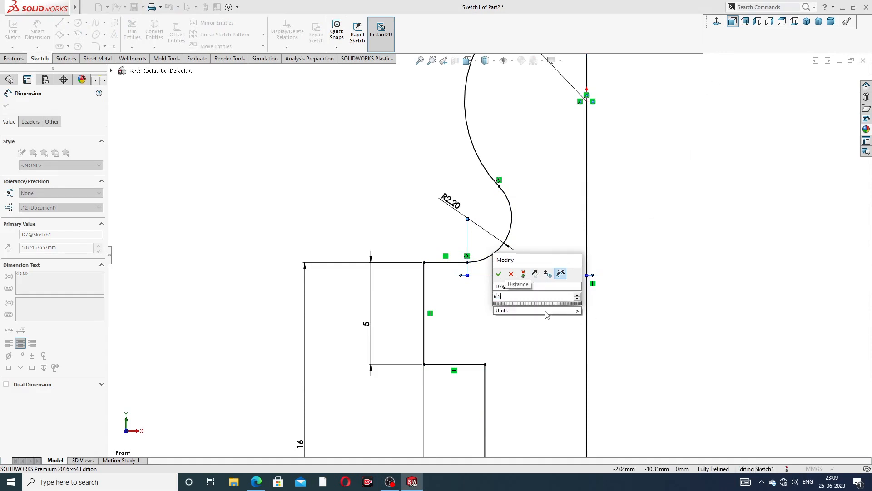
pyautogui.press('Return')
pyautogui.click(628, 224)
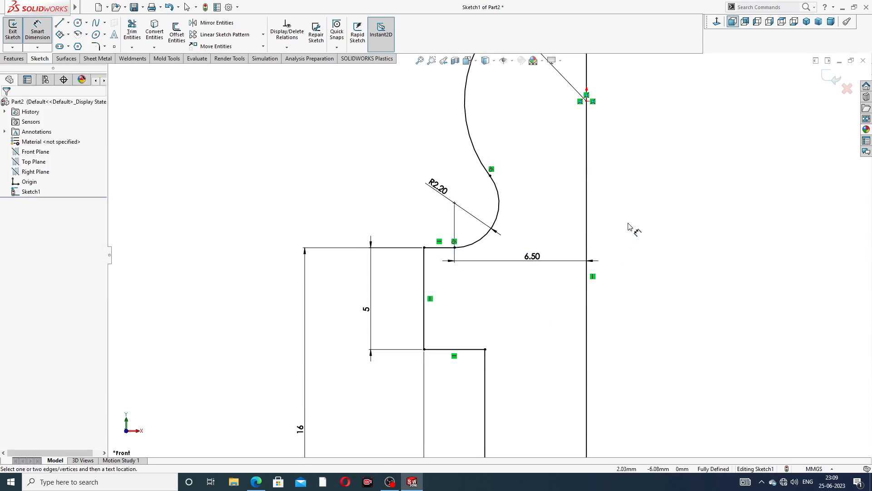
# Reposition the R2.20, 6.50 and R6 dimension texts so they sit clear of the profile geometry.
pyautogui.press('f')
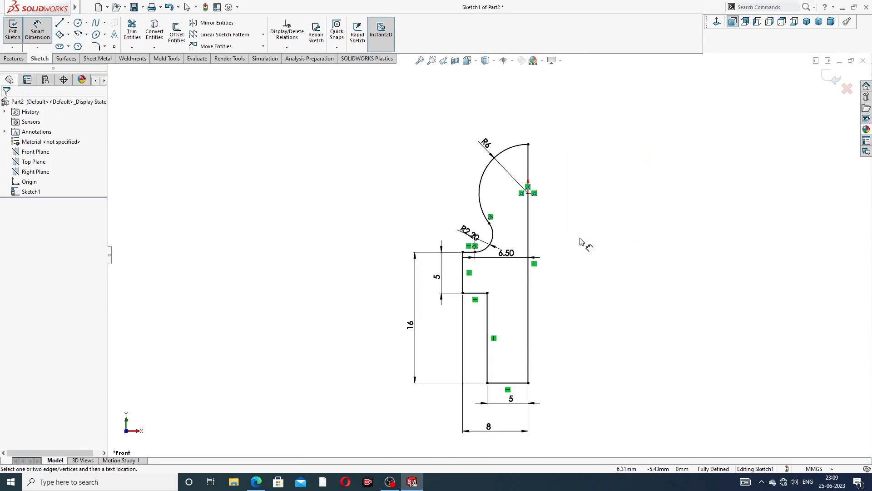
pyautogui.moveTo(471, 235); pyautogui.dragTo(455, 214)
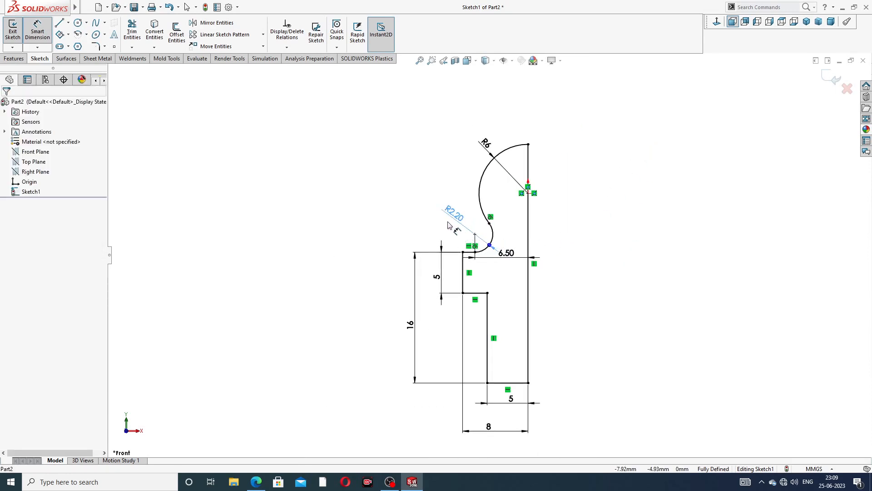
pyautogui.click(613, 240)
pyautogui.moveTo(521, 257); pyautogui.dragTo(517, 269)
pyautogui.click(598, 237)
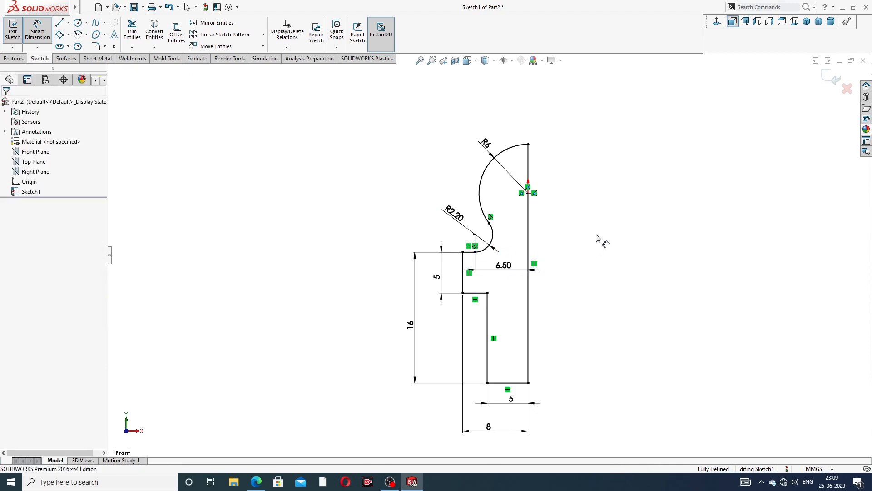
pyautogui.moveTo(485, 144); pyautogui.dragTo(479, 135)
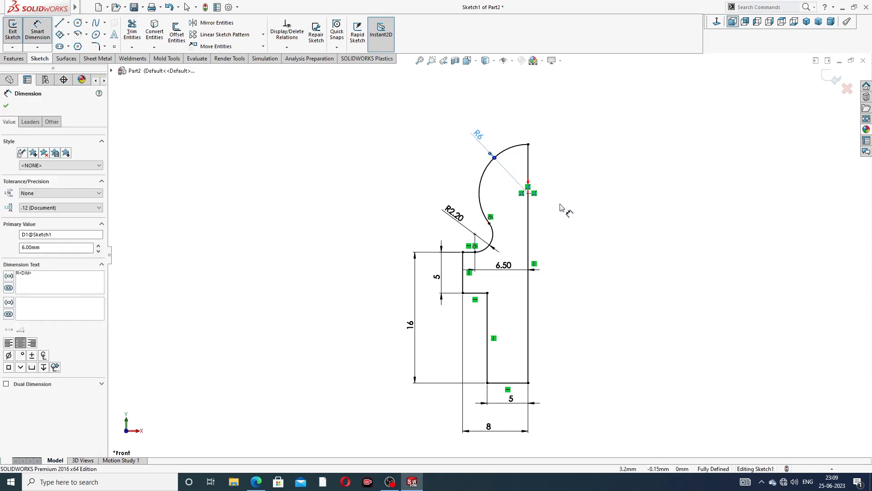
pyautogui.rightClick(619, 189)
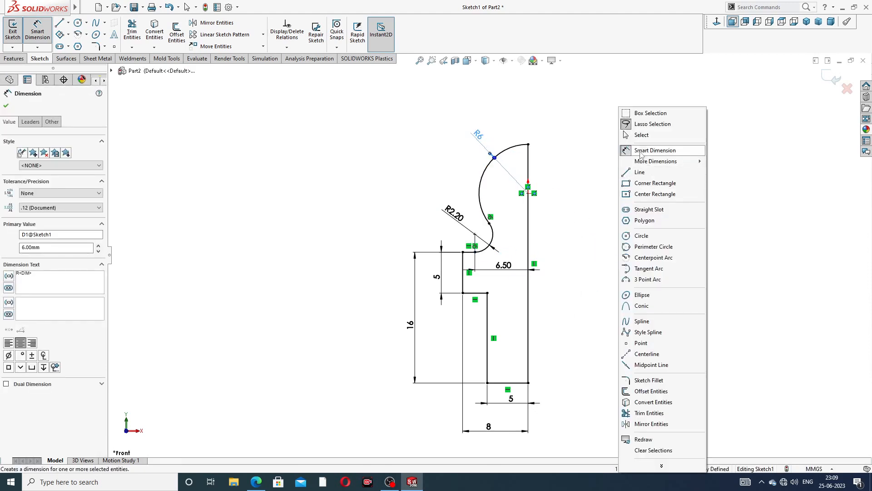
# Revolve the body profile 360 degrees about its vertical centre line.
pyautogui.click(642, 135)
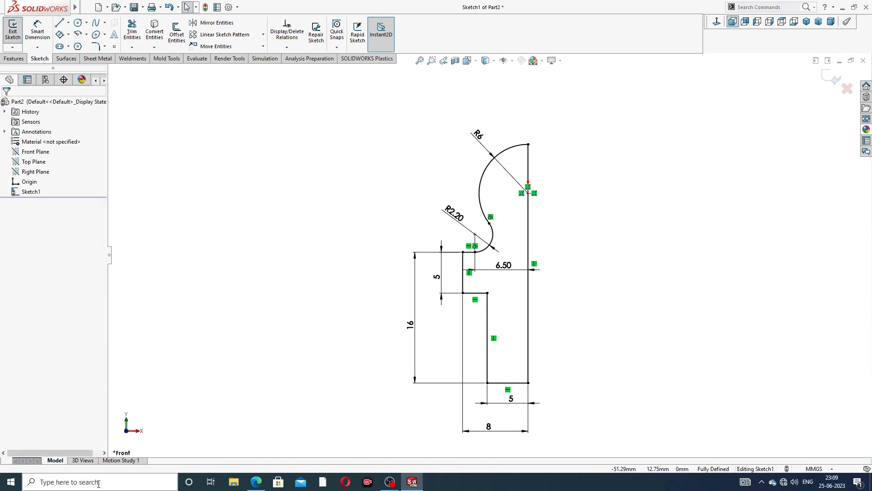
pyautogui.click(256, 482)
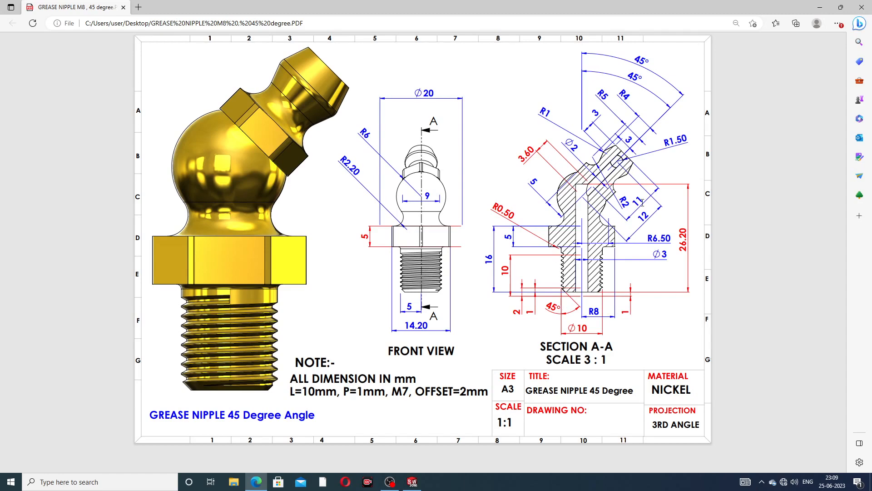
pyautogui.click(259, 482)
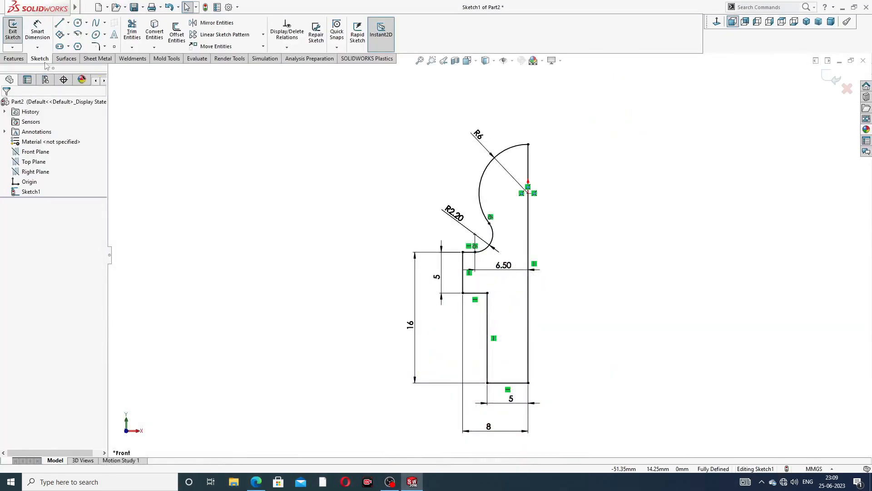
pyautogui.click(13, 58)
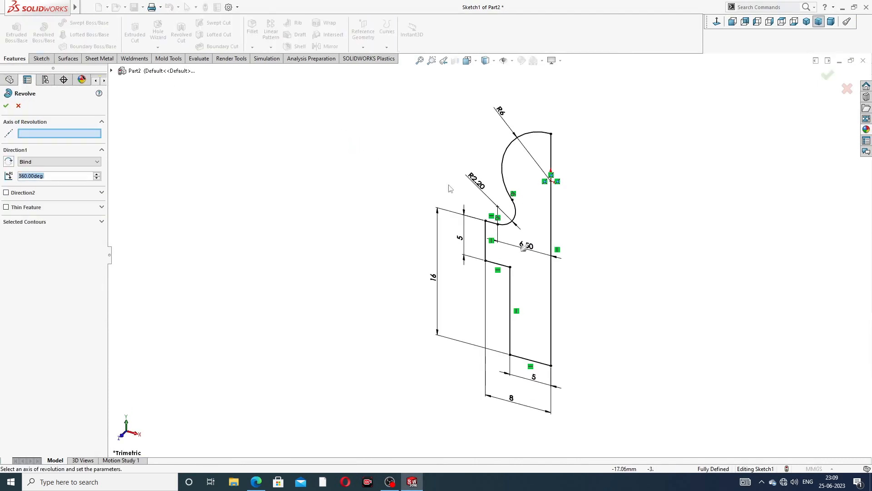
pyautogui.click(551, 221)
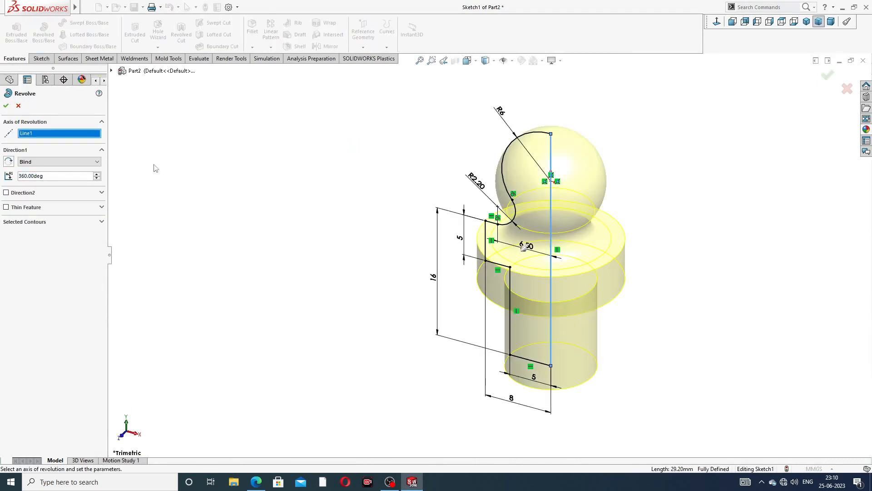
pyautogui.click(6, 107)
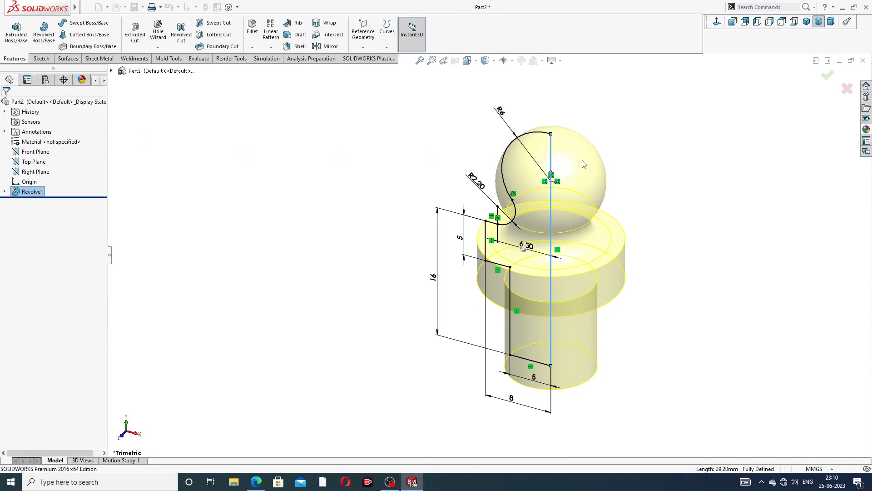
# Fillet the edge where the shank meets the collar's underside with a 0.5 mm radius.
pyautogui.moveTo(646, 223); pyautogui.dragTo(445, 120, button='middle')
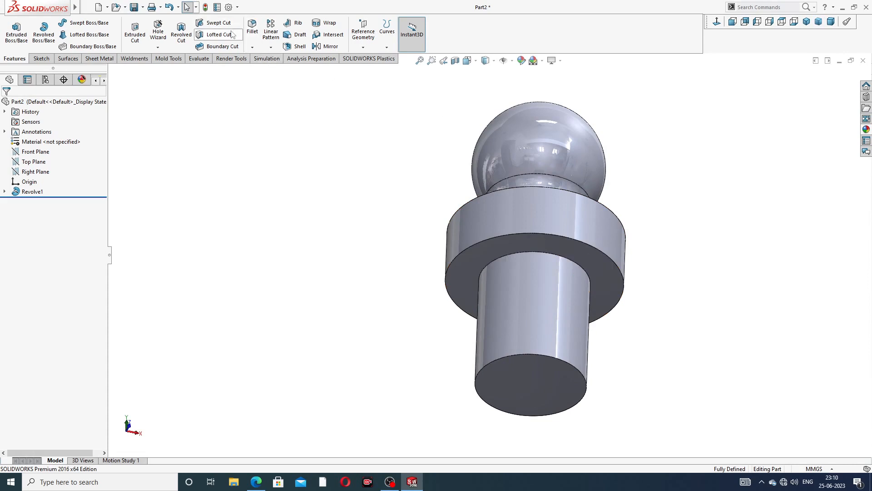
pyautogui.click(252, 28)
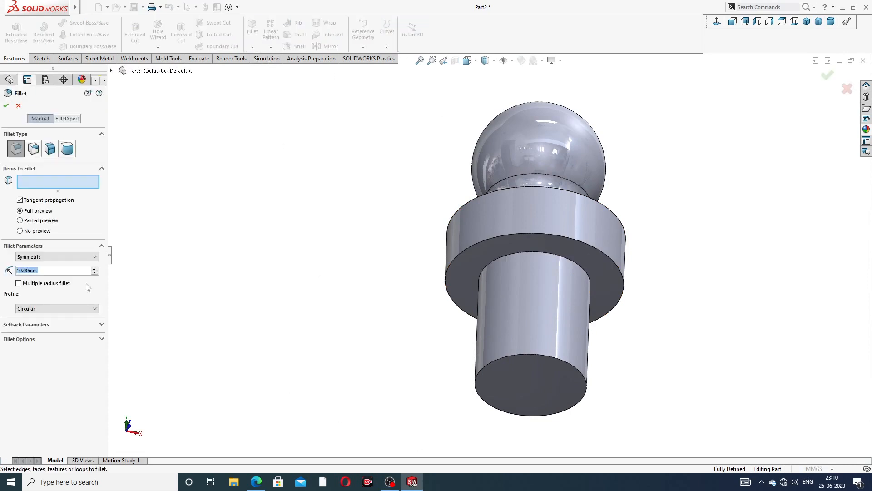
pyautogui.write('0.5')
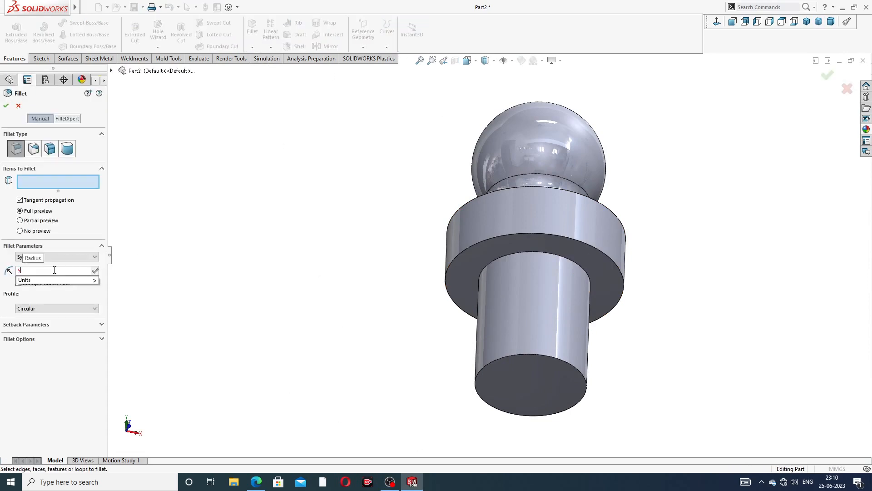
pyautogui.press('Return')
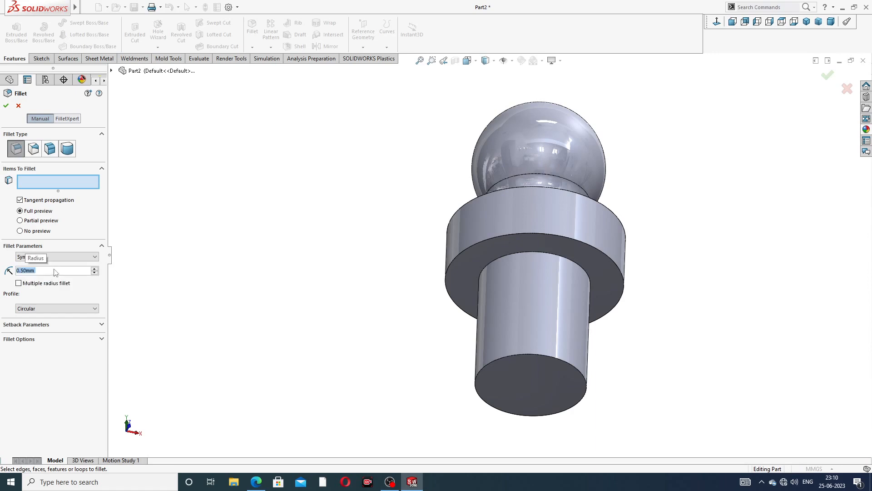
pyautogui.click(551, 258)
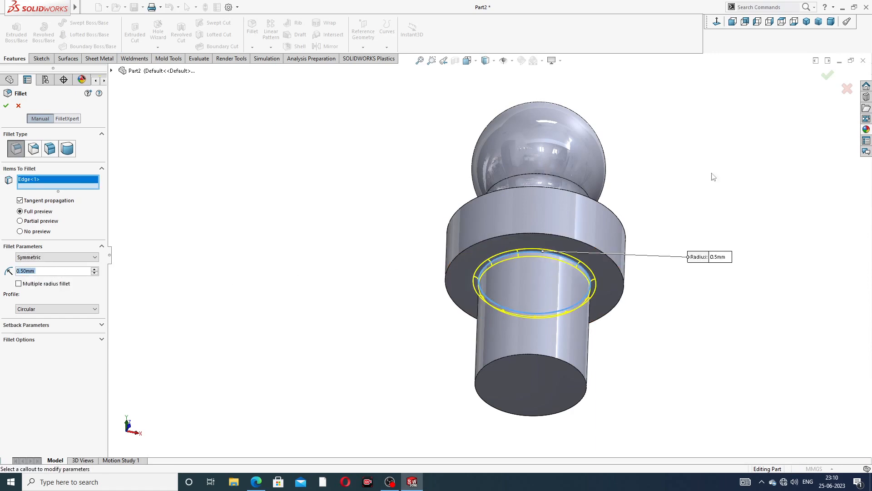
pyautogui.click(826, 78)
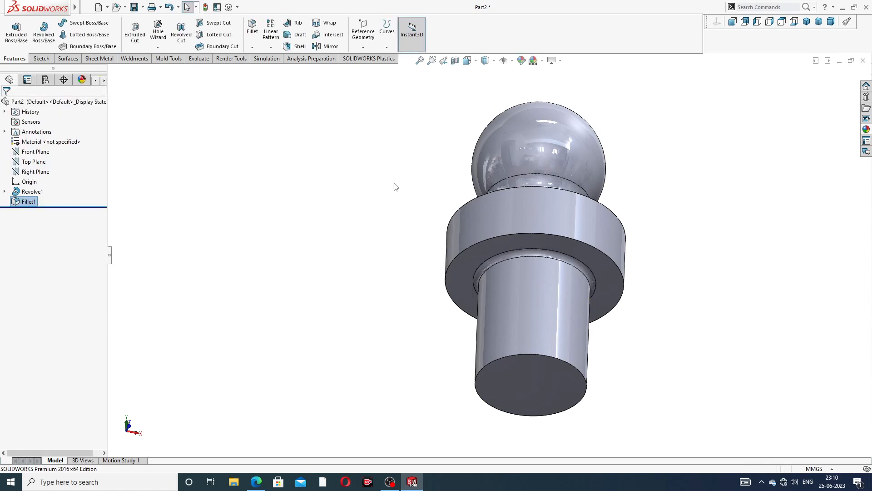
# Chamfer the shank's bottom outer edge by 1 mm at 45 degrees.
pyautogui.moveTo(394, 186); pyautogui.dragTo(399, 230, button='middle')
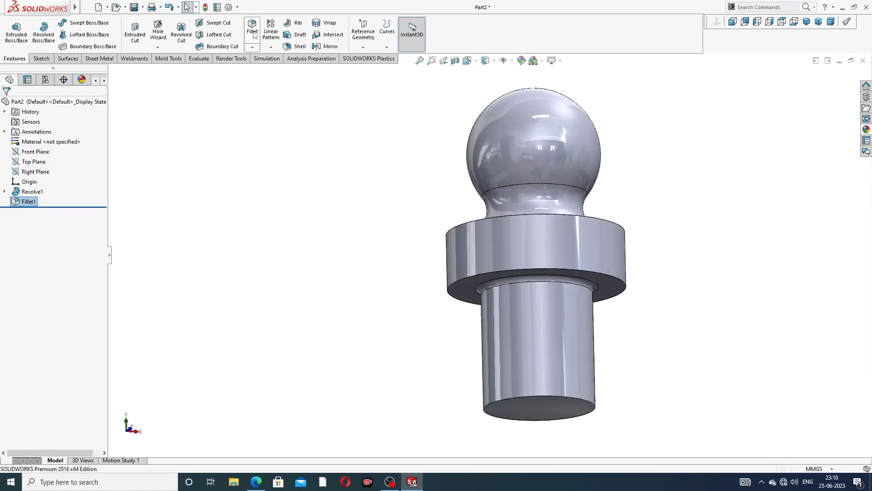
pyautogui.click(252, 47)
pyautogui.click(265, 71)
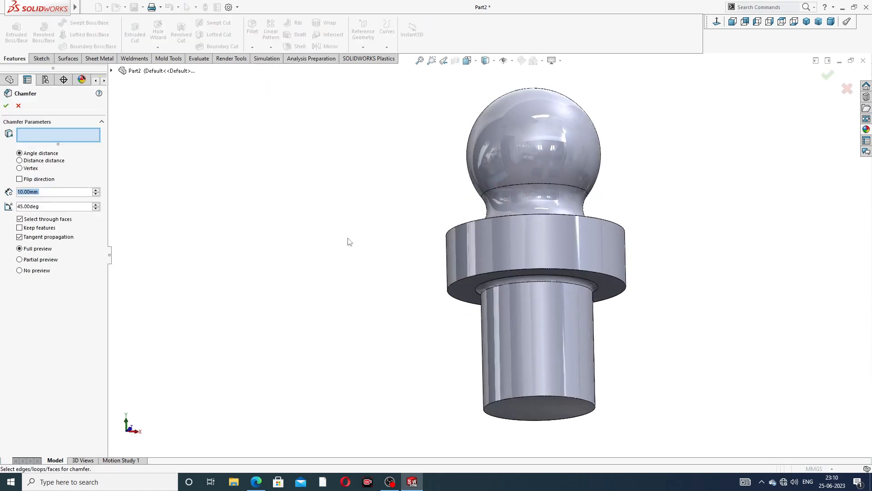
pyautogui.write('1')
pyautogui.press('Return')
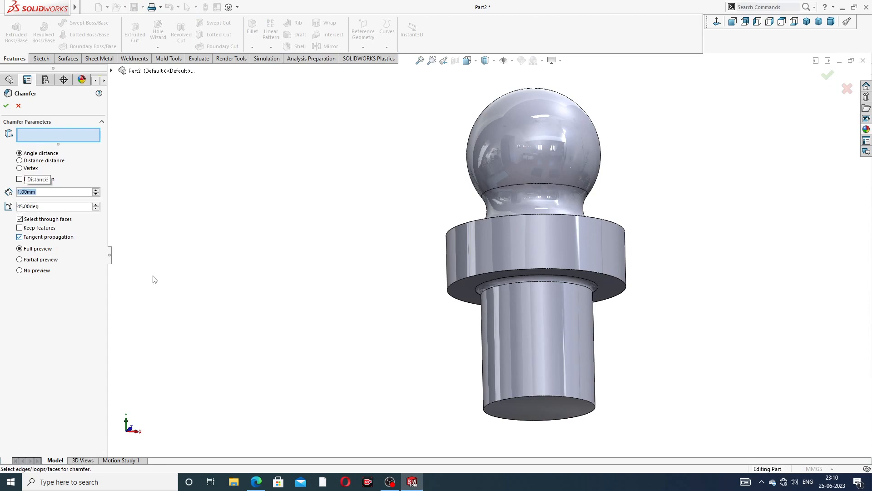
pyautogui.click(545, 395)
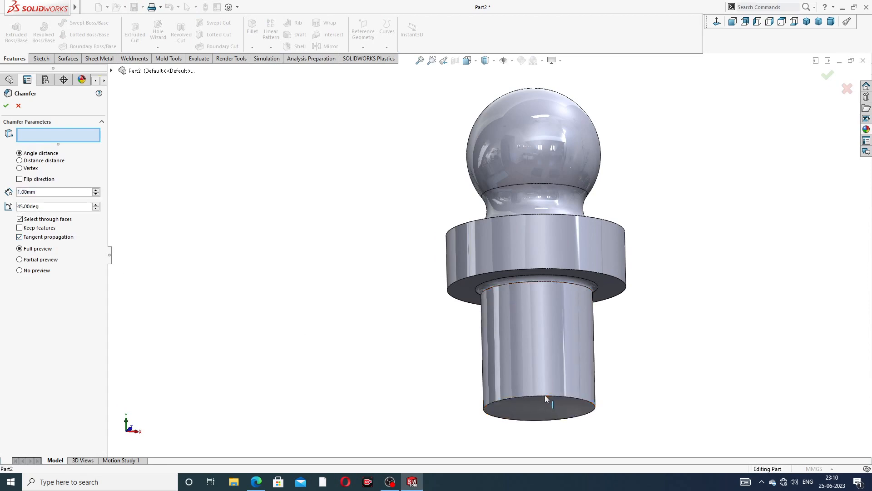
pyautogui.click(827, 79)
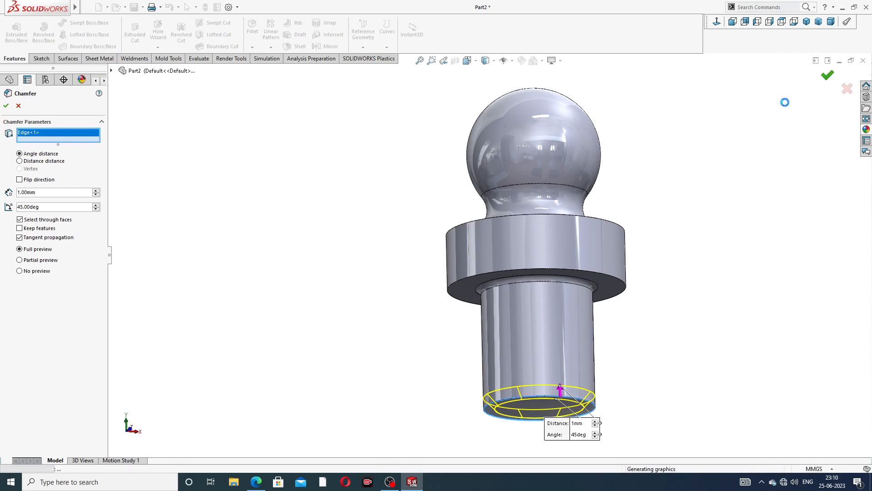
pyautogui.click(676, 165)
# Start a sketch on the shank's end face and draw a circle of about 1.54 mm radius centred on the origin.
pyautogui.moveTo(618, 307); pyautogui.dragTo(584, 301, button='middle')
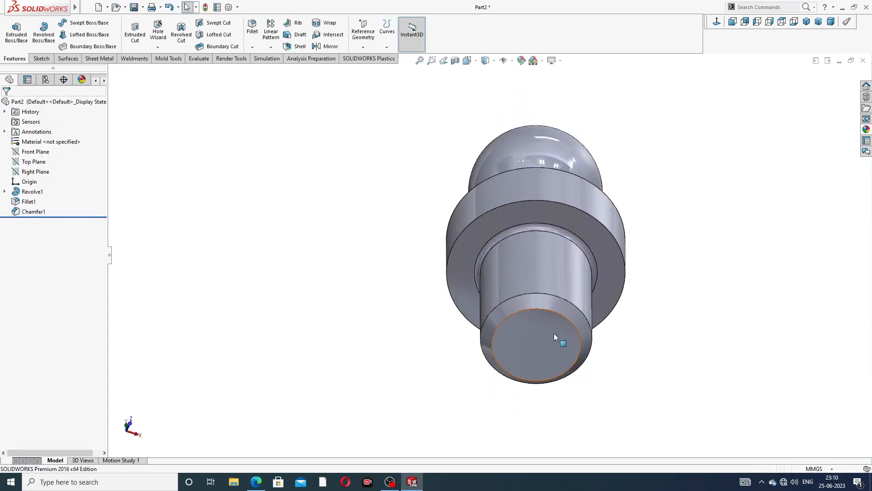
pyautogui.click(554, 333)
pyautogui.click(590, 306)
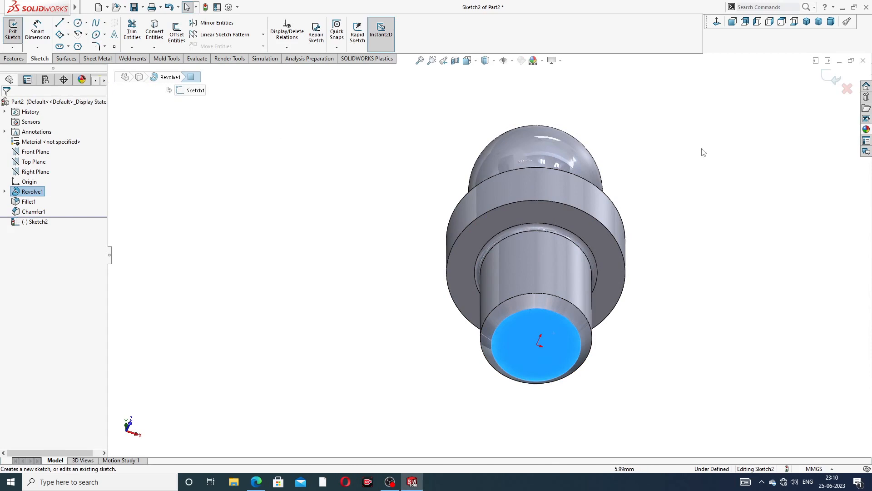
pyautogui.click(716, 21)
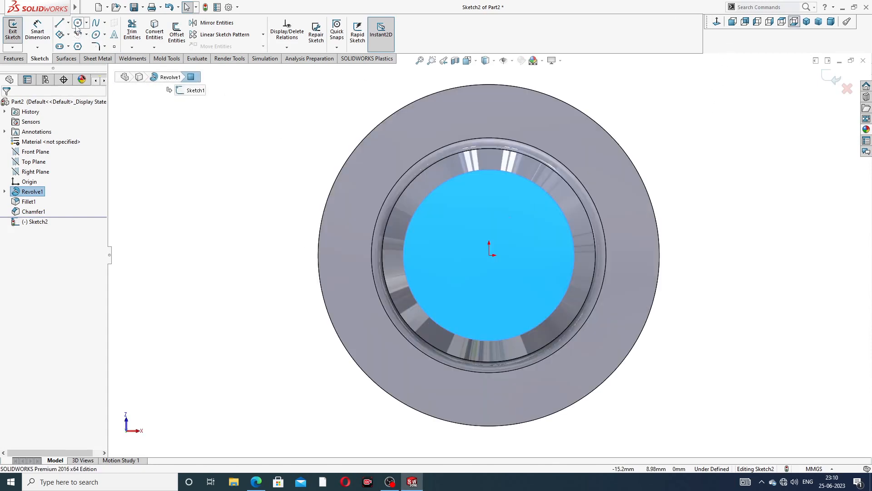
pyautogui.click(79, 22)
pyautogui.click(489, 254)
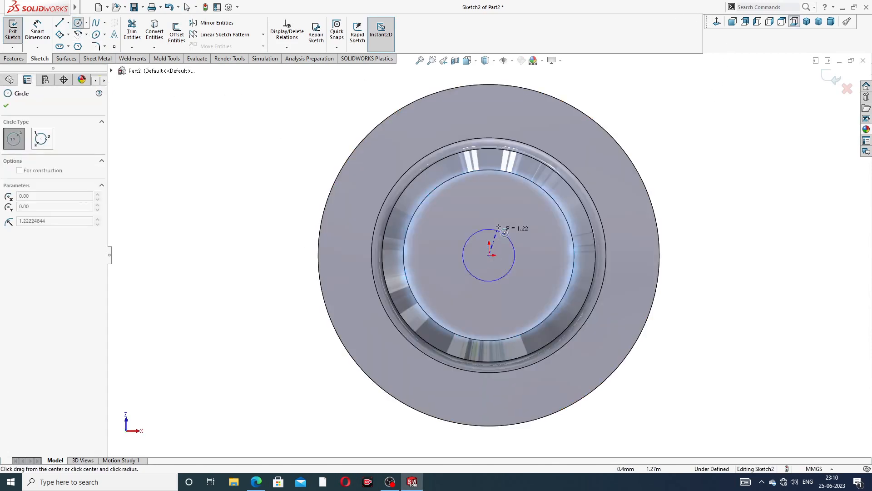
pyautogui.click(504, 226)
pyautogui.rightClick(533, 218)
pyautogui.click(552, 219)
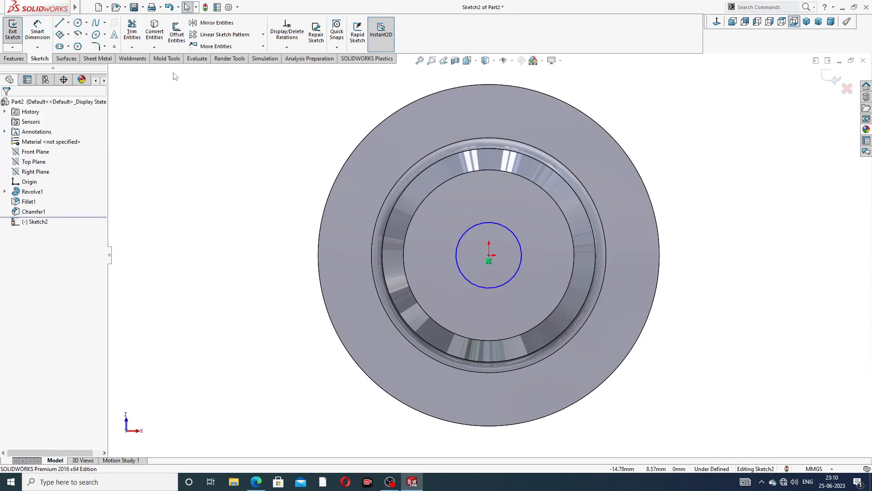
# Dimension the circle on the shank's end face to a diameter of 3 mm.
pyautogui.click(52, 39)
pyautogui.click(520, 233)
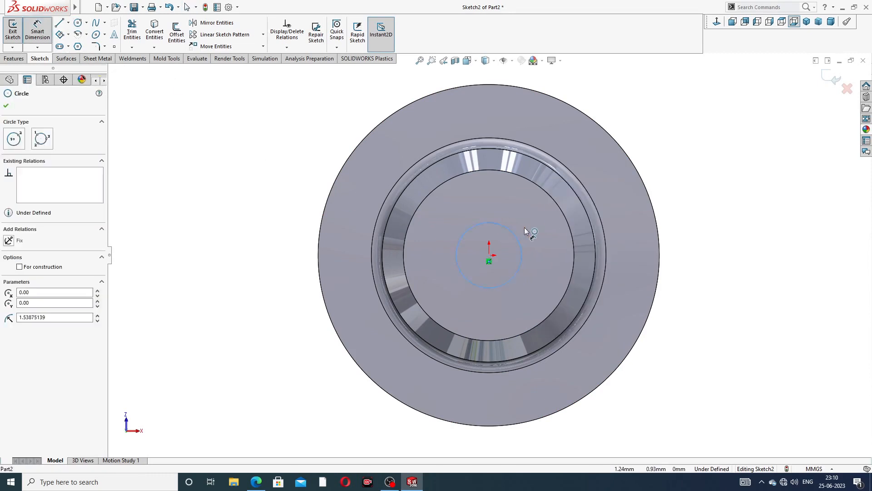
pyautogui.click(656, 144)
pyautogui.write('3')
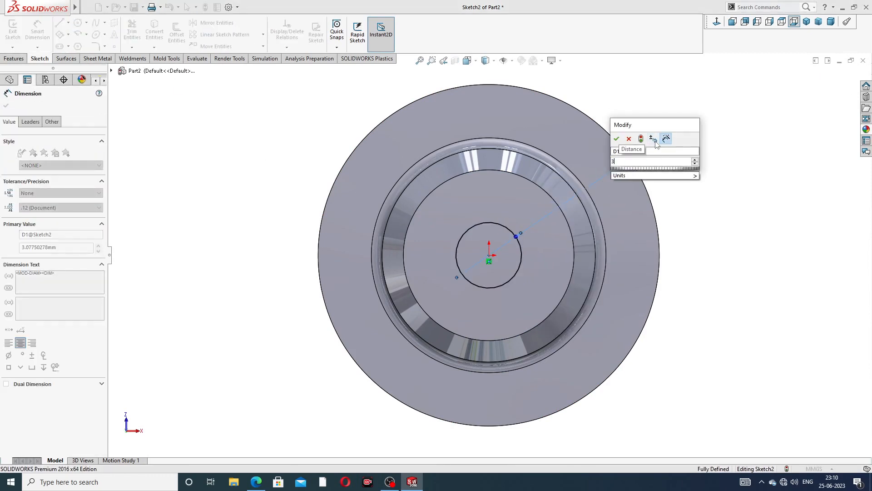
pyautogui.press('Return')
pyautogui.rightClick(713, 108)
pyautogui.click(738, 130)
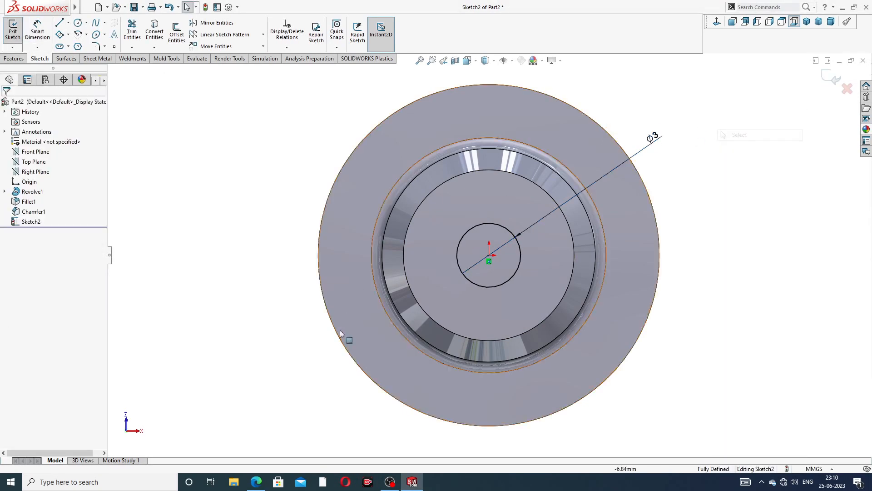
# Cut the 3 mm circle into the body as a blind hole 26.2 mm deep, checking the depth against the drawing.
pyautogui.click(257, 481)
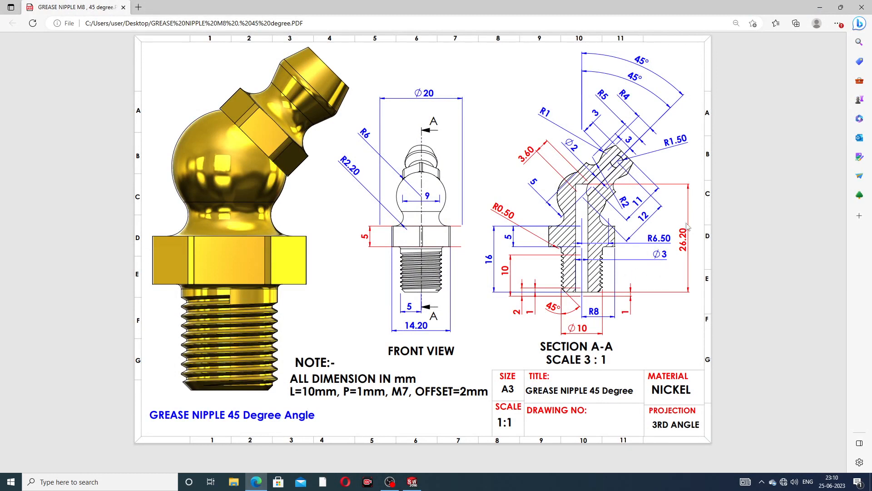
pyautogui.click(257, 482)
pyautogui.click(14, 58)
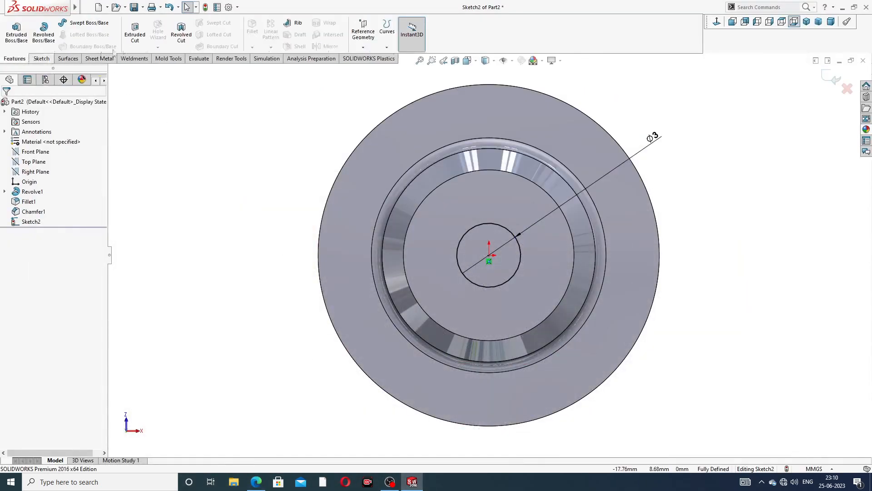
pyautogui.click(135, 34)
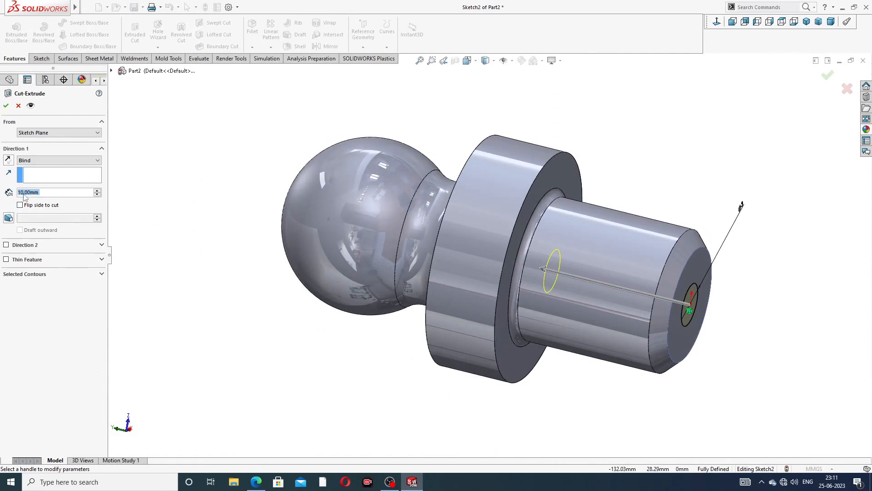
pyautogui.write('26')
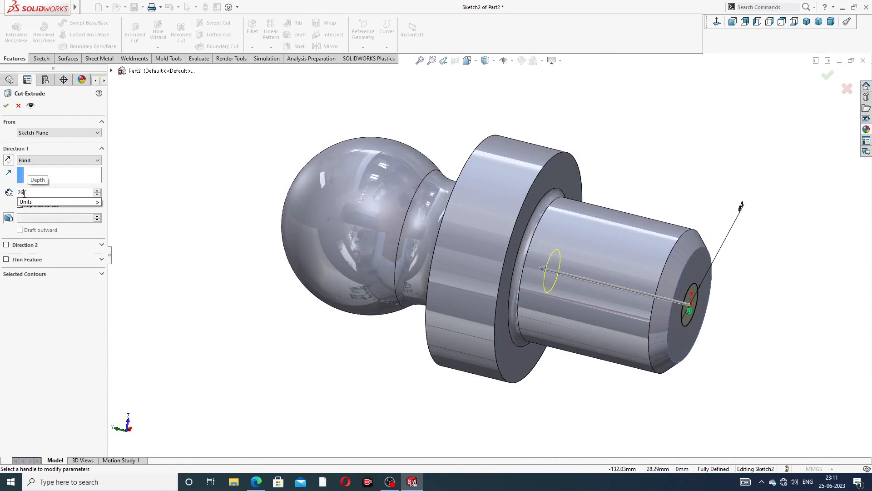
pyautogui.write('.2')
pyautogui.press('Return')
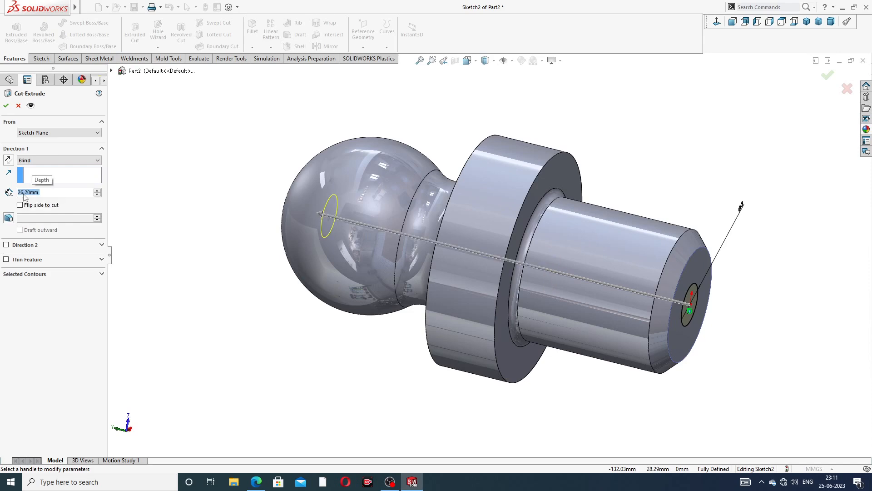
pyautogui.click(255, 482)
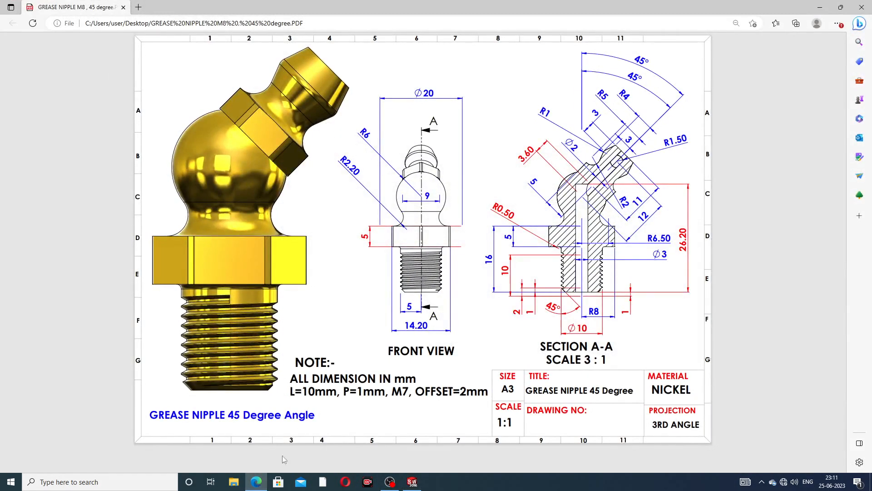
pyautogui.click(256, 482)
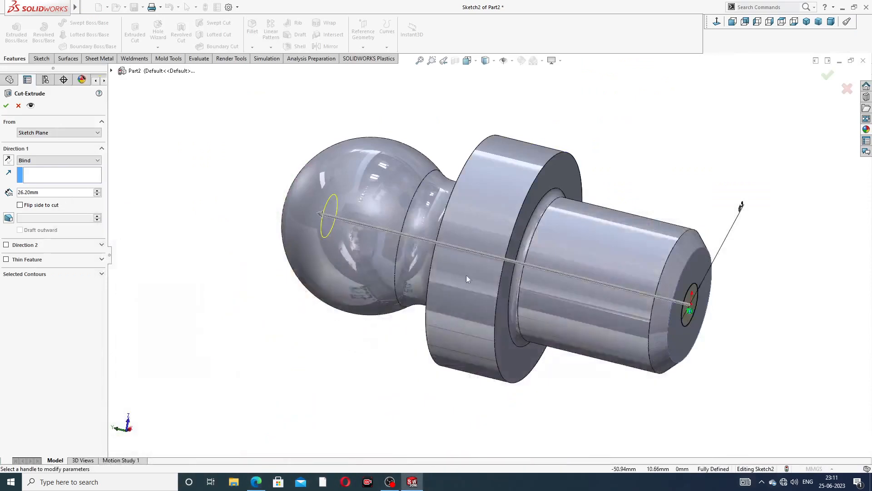
pyautogui.click(6, 106)
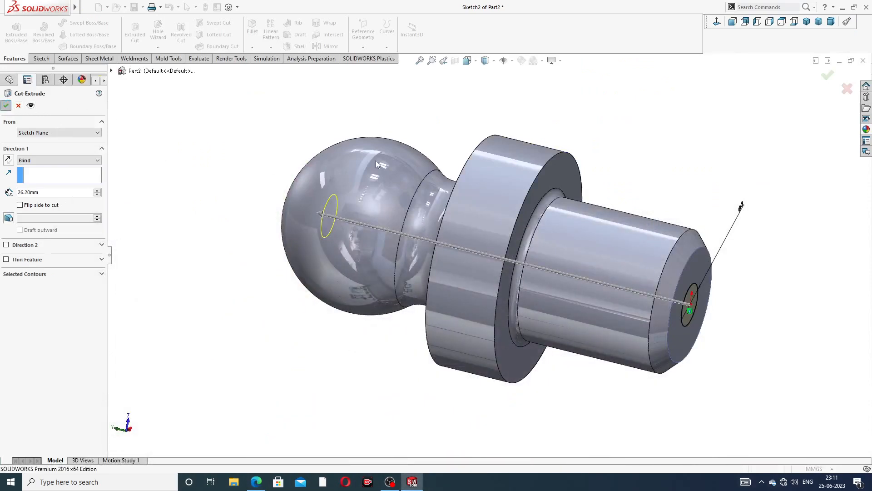
pyautogui.click(648, 114)
# Start a sketch on the collar's ball-side face and draw a six-sided inscribed-circle polygon about 15.6 mm across flats, centred on the origin.
pyautogui.moveTo(632, 160); pyautogui.dragTo(539, 273, button='middle')
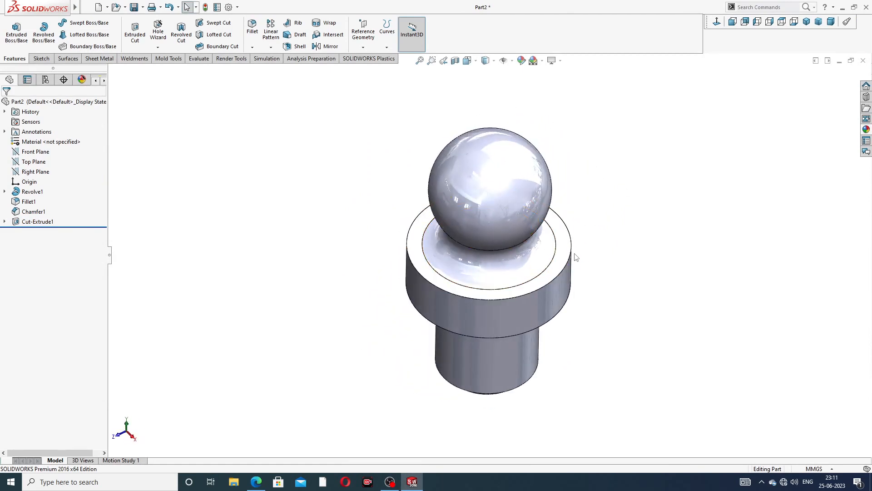
pyautogui.click(564, 244)
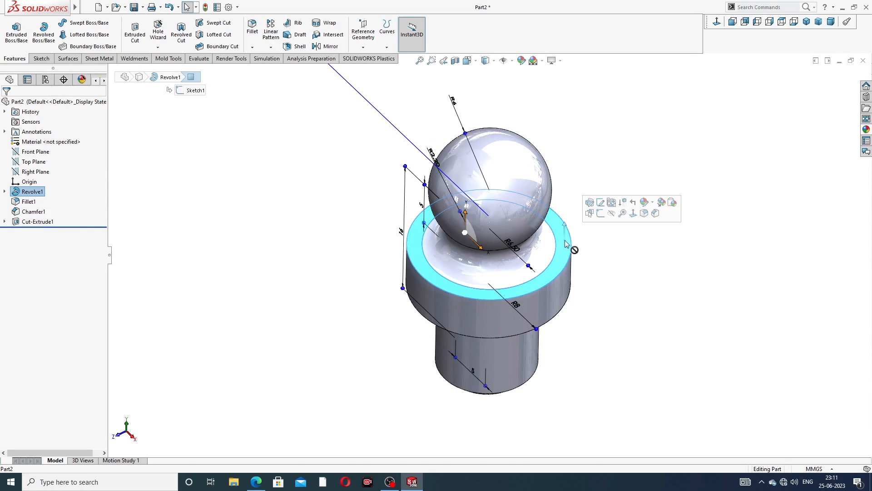
pyautogui.click(601, 214)
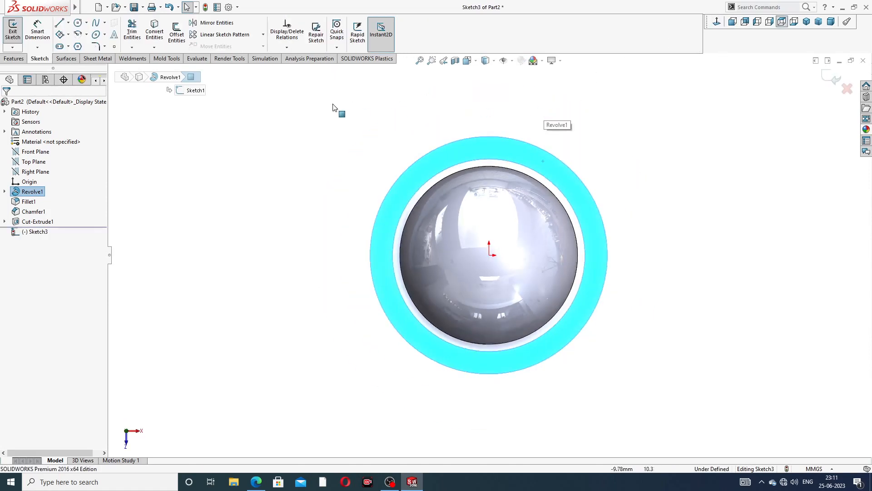
pyautogui.click(78, 47)
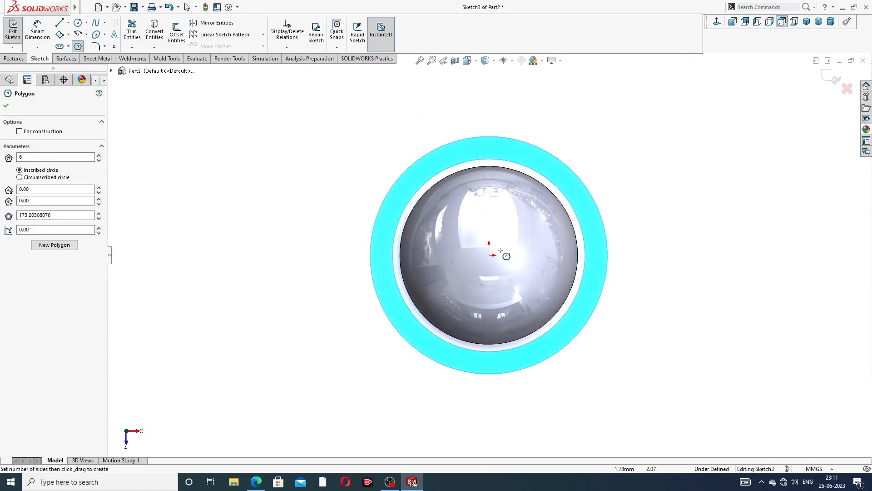
pyautogui.click(489, 255)
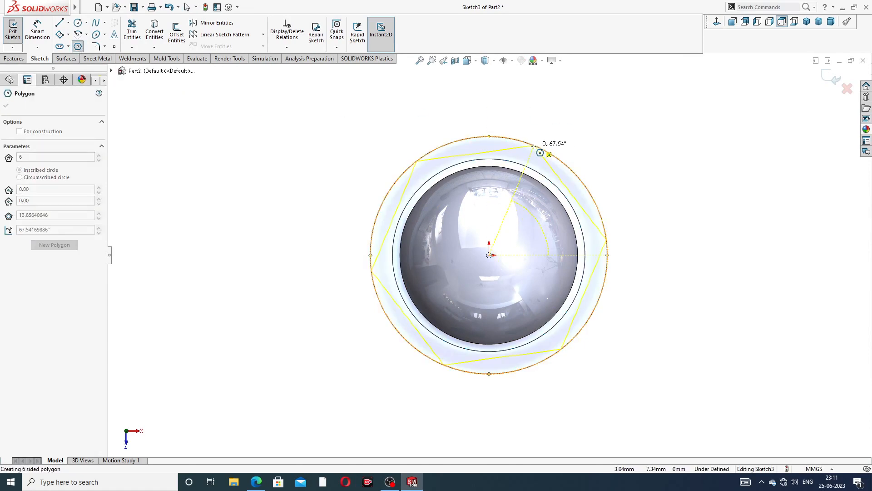
pyautogui.click(551, 136)
pyautogui.rightClick(581, 124)
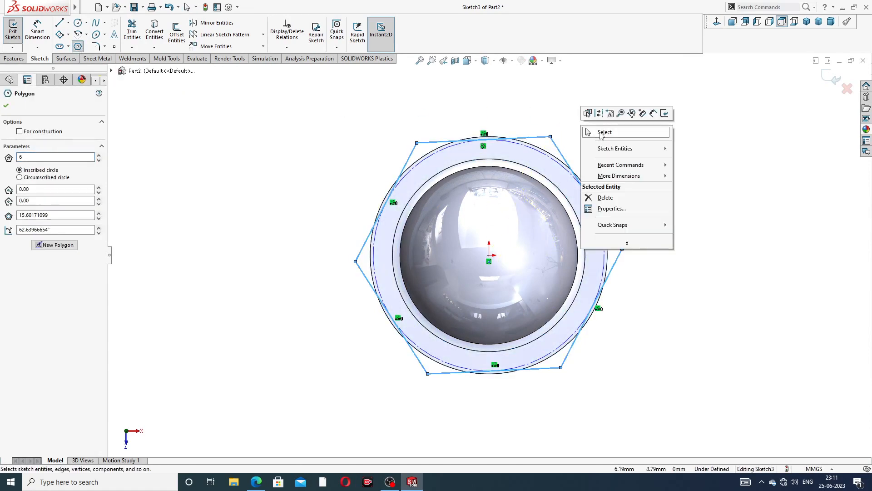
pyautogui.click(599, 133)
# Make one slanted side of the hexagon vertical.
pyautogui.click(386, 201)
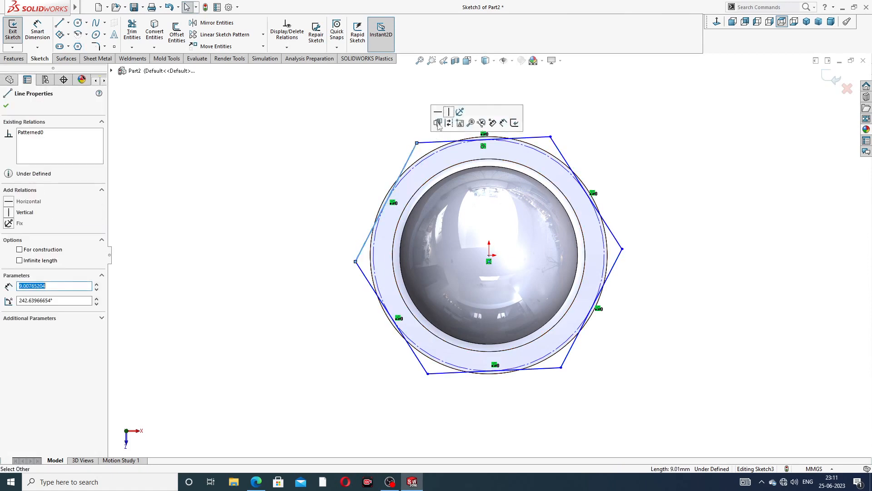
pyautogui.click(450, 119)
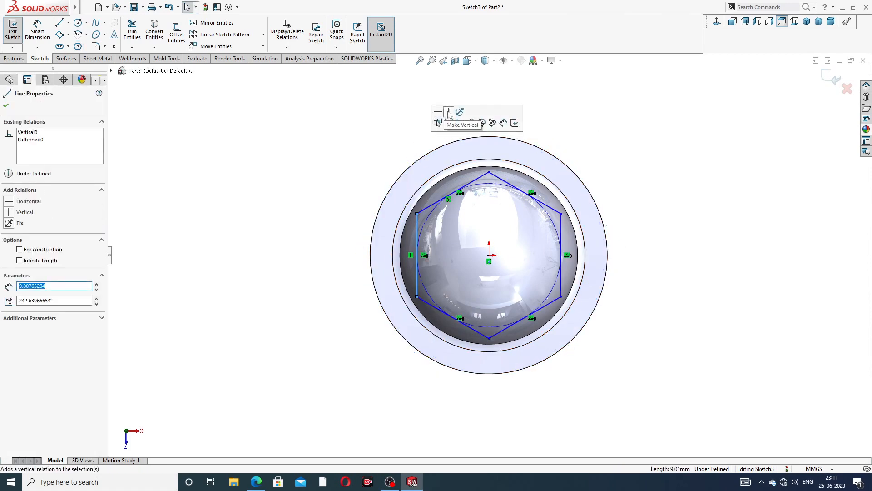
pyautogui.click(357, 136)
pyautogui.click(37, 32)
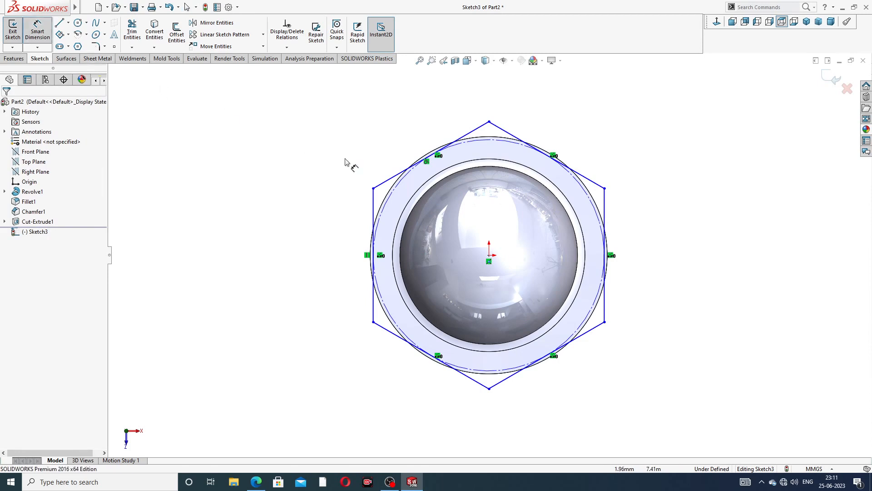
pyautogui.click(40, 33)
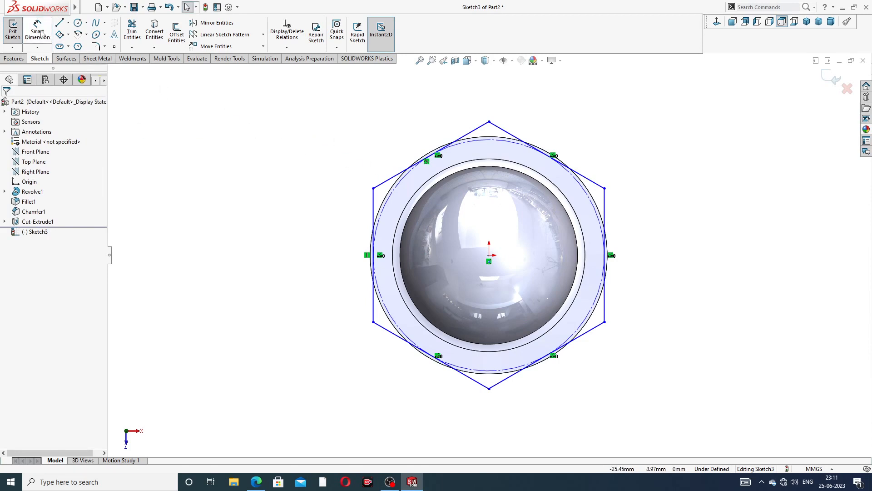
# Draw a circle of about 9.9 mm radius around the hexagon, centred on the origin.
pyautogui.click(77, 22)
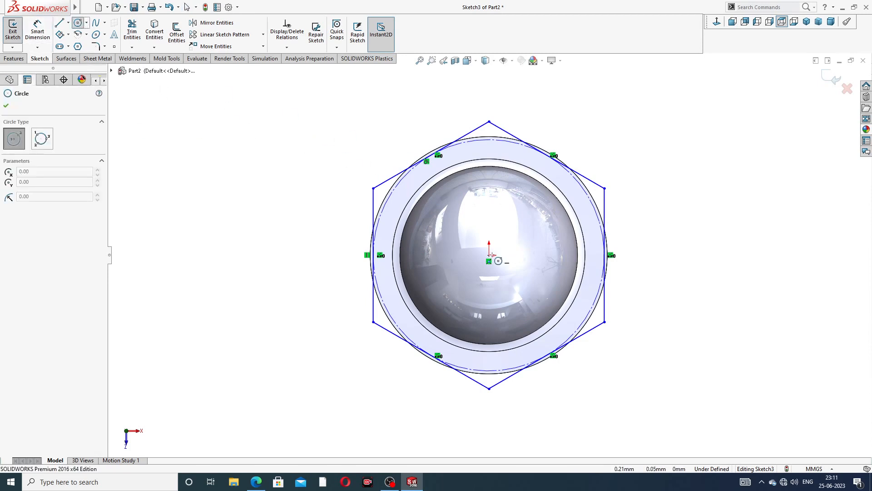
pyautogui.click(488, 255)
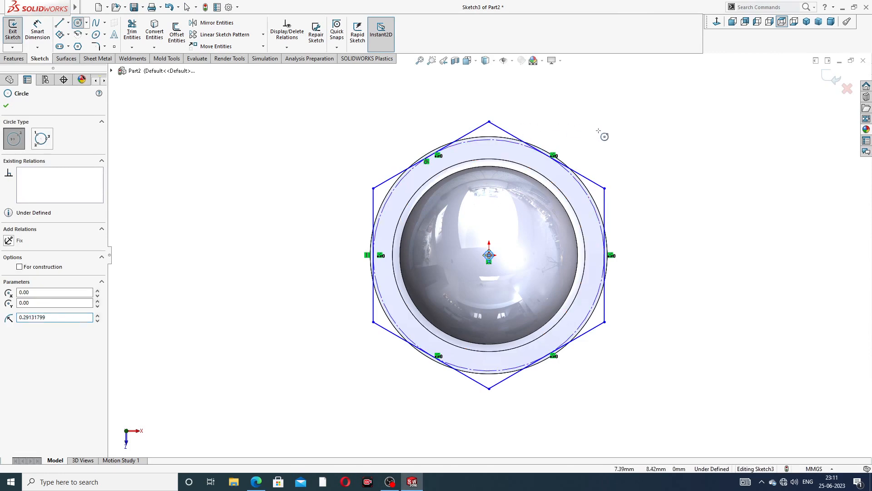
pyautogui.rightClick(613, 147)
pyautogui.click(626, 152)
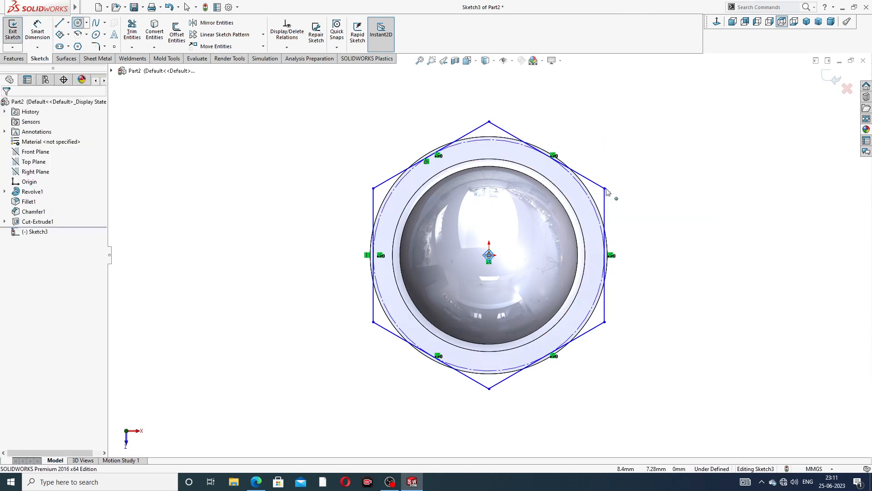
pyautogui.moveTo(492, 257); pyautogui.dragTo(547, 120)
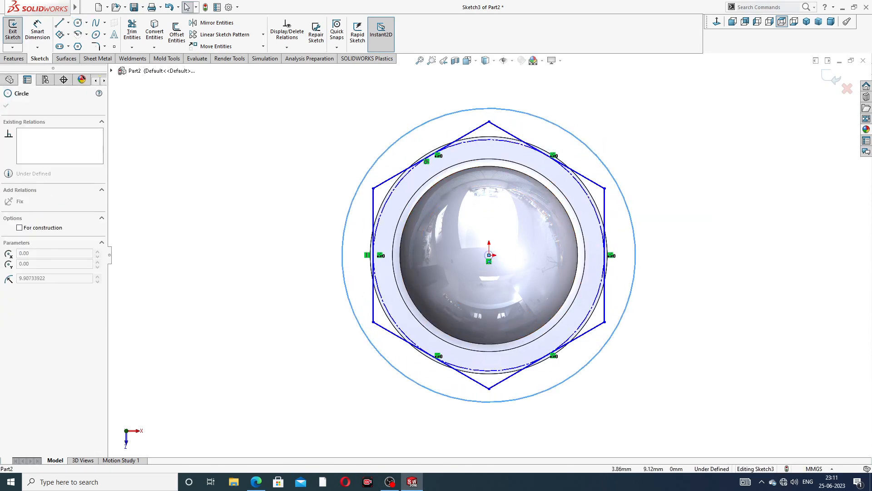
pyautogui.click(592, 117)
# Check the collar sizes on the drawing and dimension the outer circle to a diameter of 20 mm.
pyautogui.click(37, 30)
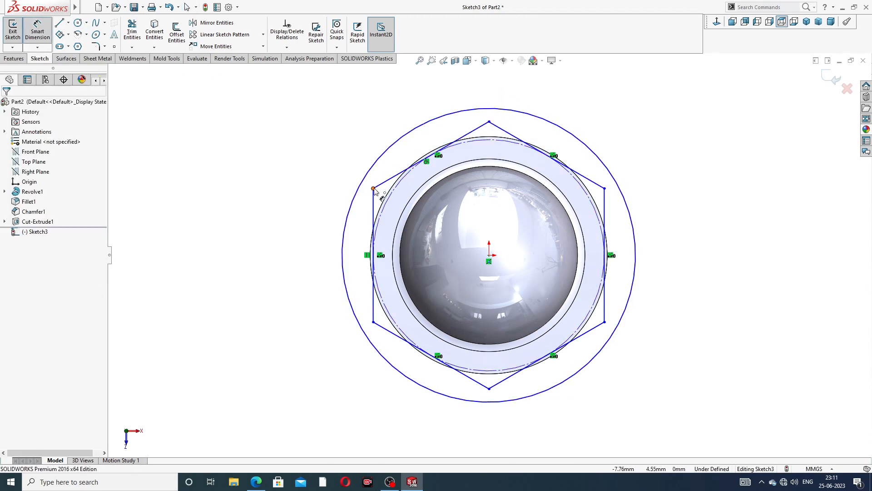
pyautogui.click(256, 481)
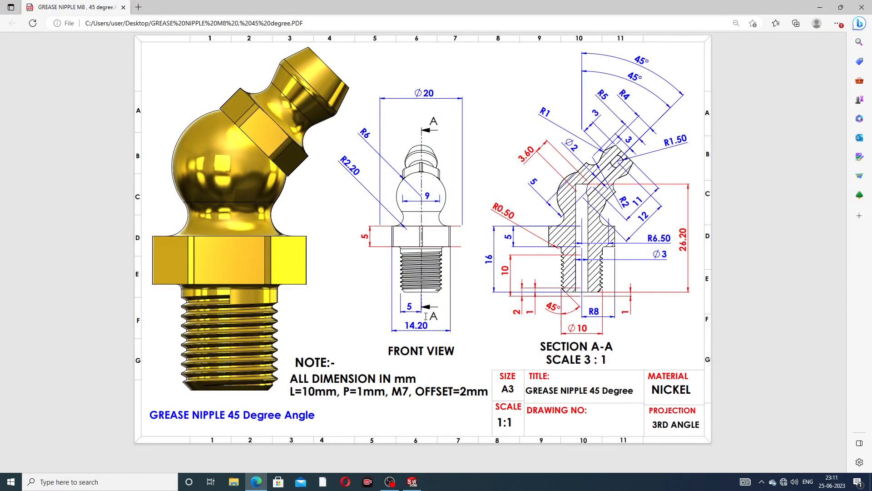
pyautogui.click(256, 482)
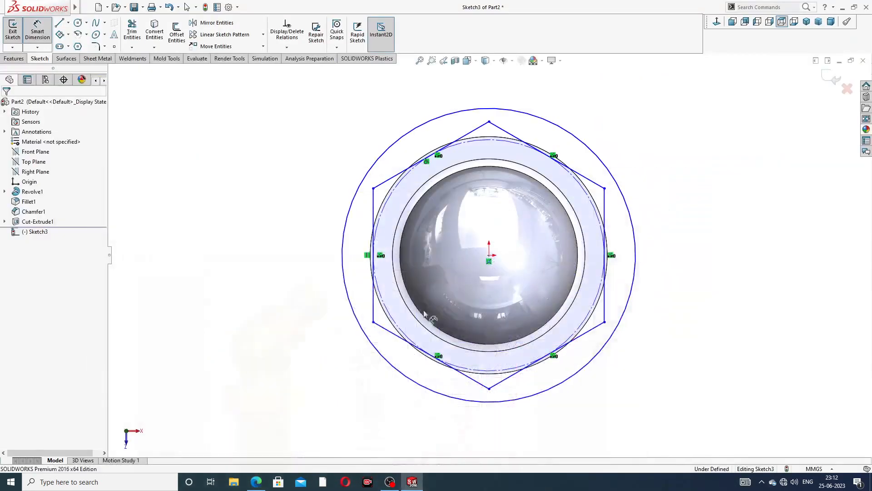
pyautogui.click(535, 119)
pyautogui.click(651, 103)
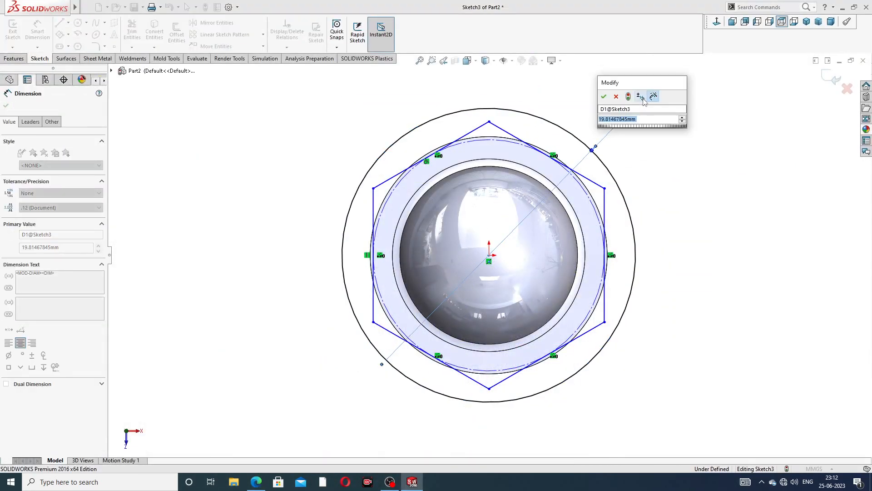
pyautogui.write('20')
pyautogui.press('Return')
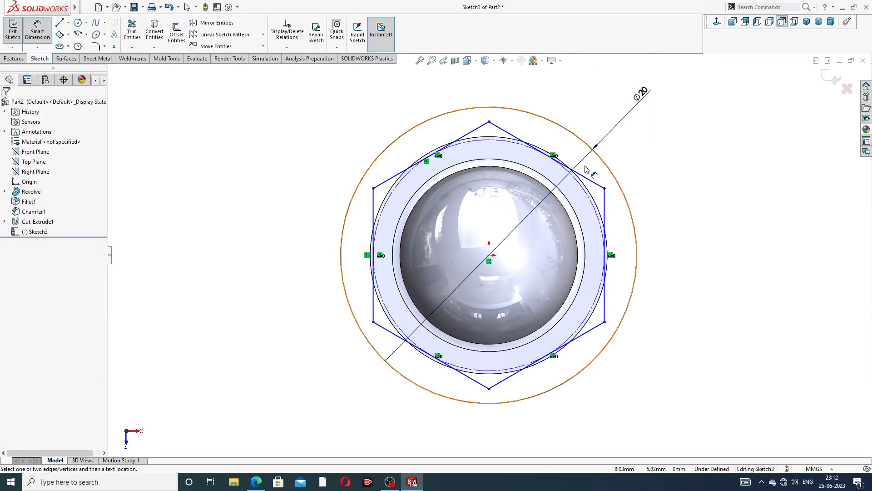
# Dimension the hexagon's width between its two vertical sides to 14.2 mm.
pyautogui.click(373, 188)
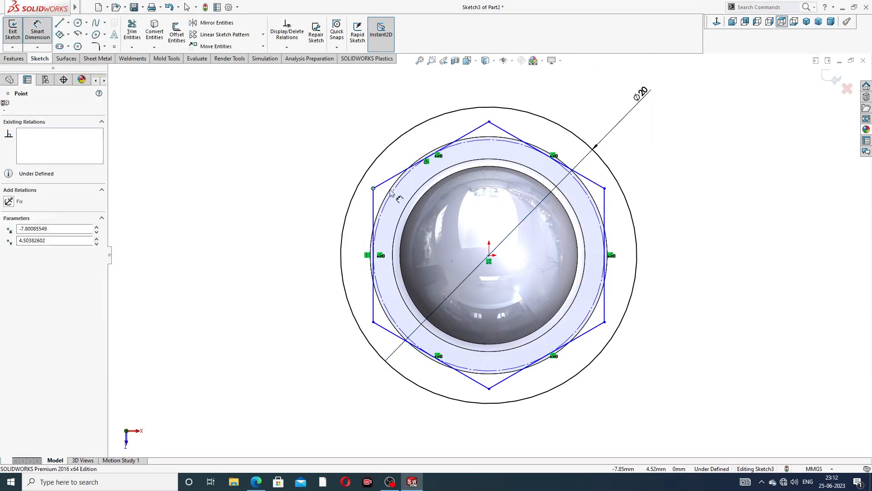
pyautogui.click(604, 188)
pyautogui.click(489, 96)
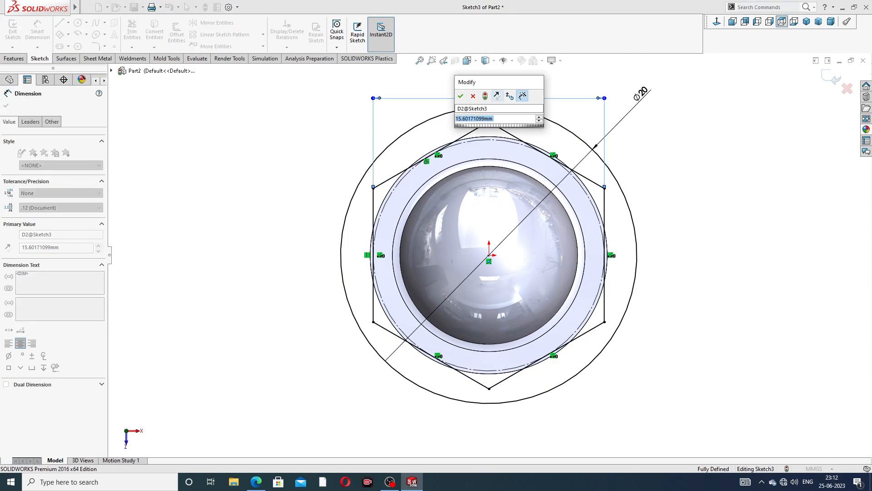
pyautogui.write('14.2')
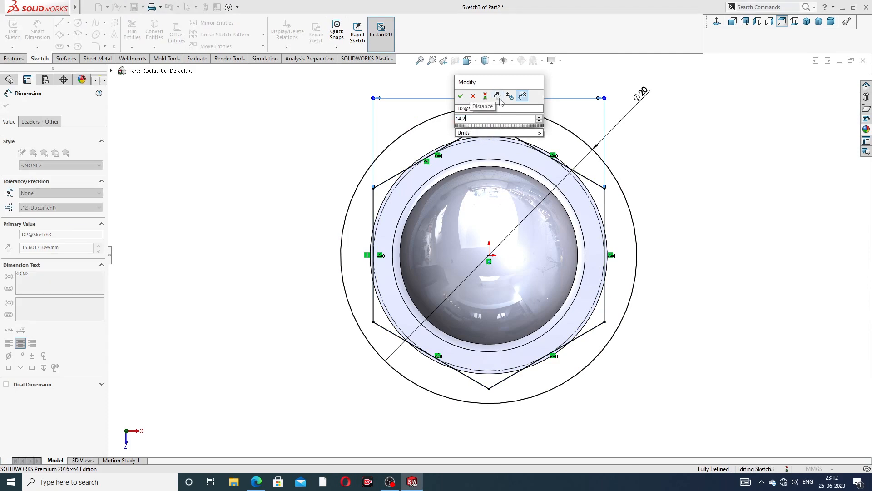
pyautogui.press('Return')
pyautogui.rightClick(686, 132)
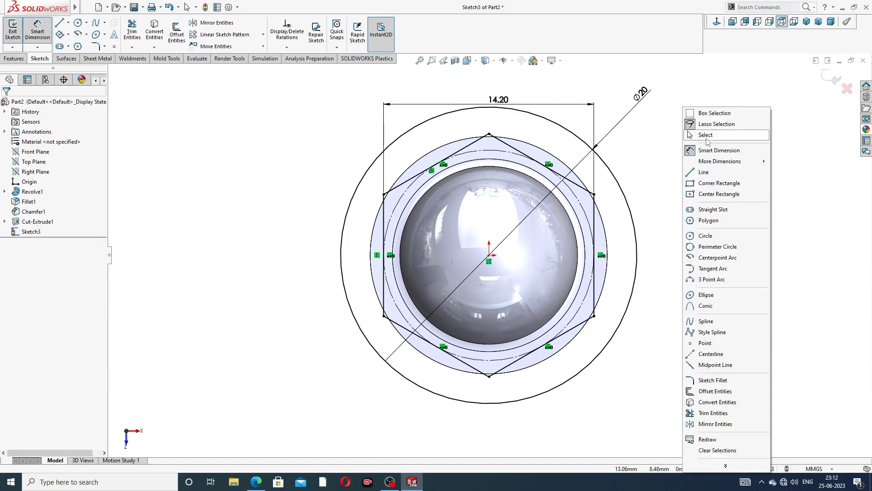
pyautogui.click(707, 136)
# Cut the area between the hexagon and the 20 mm circle through the collar as a blind cut 5 mm deep.
pyautogui.click(14, 58)
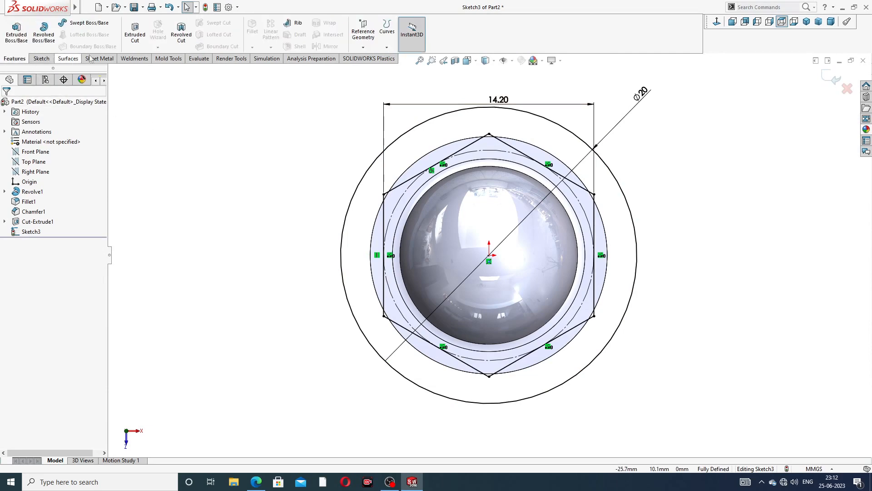
pyautogui.click(135, 32)
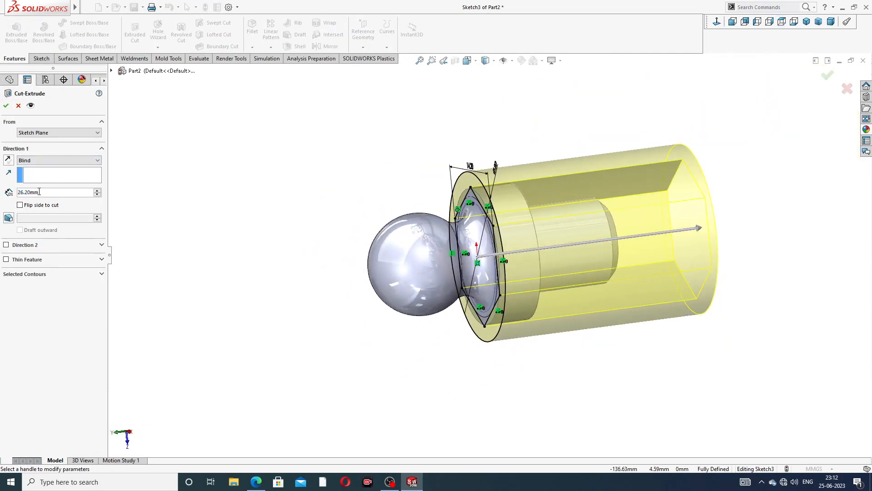
pyautogui.write('5')
pyautogui.press('Return')
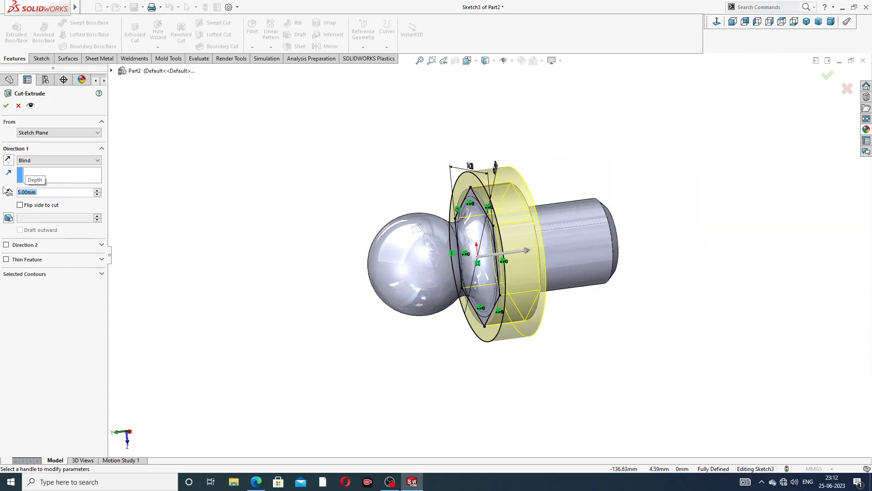
pyautogui.click(6, 107)
pyautogui.press('Return')
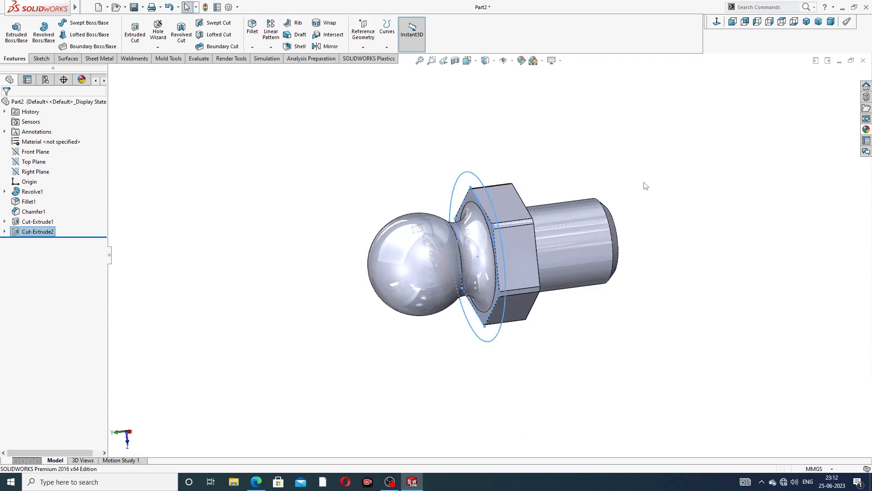
# Examine the hexagonal collar, ball and shank from several sides.
pyautogui.moveTo(636, 186); pyautogui.dragTo(602, 173, button='middle')
pyautogui.click(601, 170)
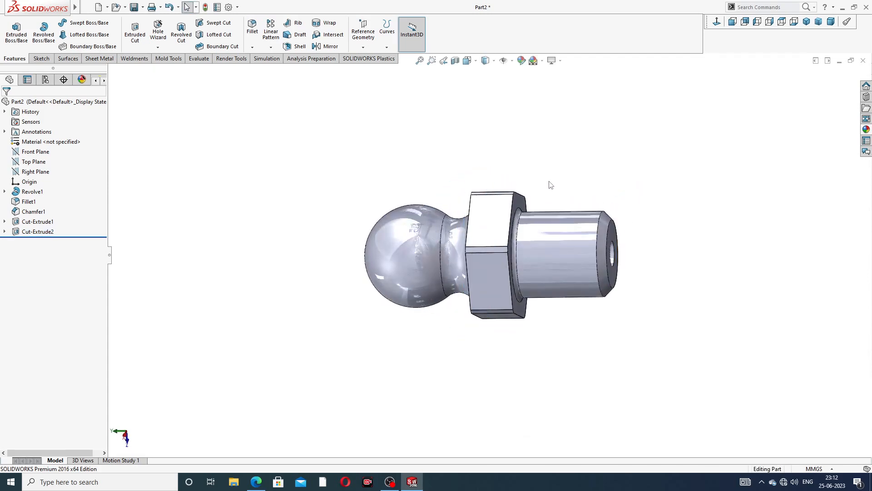
pyautogui.moveTo(549, 181); pyautogui.dragTo(627, 51, button='middle')
pyautogui.moveTo(610, 178); pyautogui.dragTo(653, 164, button='middle')
pyautogui.scroll(-4, 477, 286)
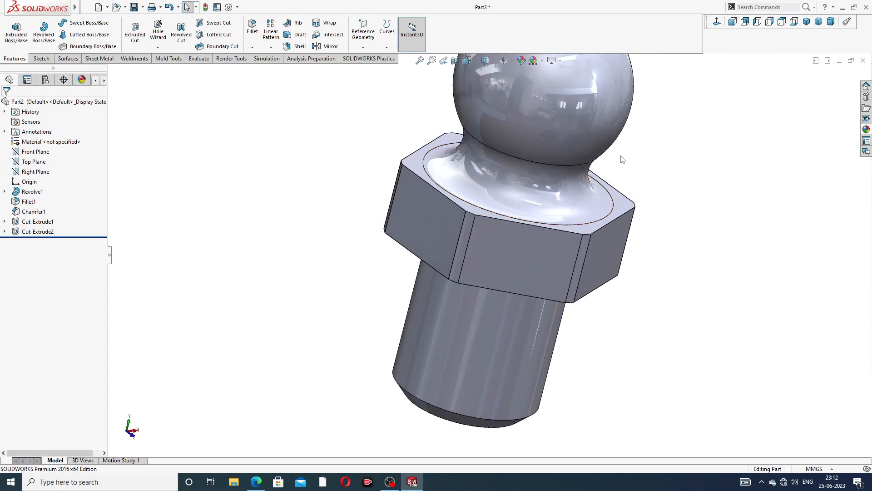
pyautogui.scroll(5, 623, 160)
pyautogui.moveTo(643, 133); pyautogui.dragTo(662, 156, button='middle')
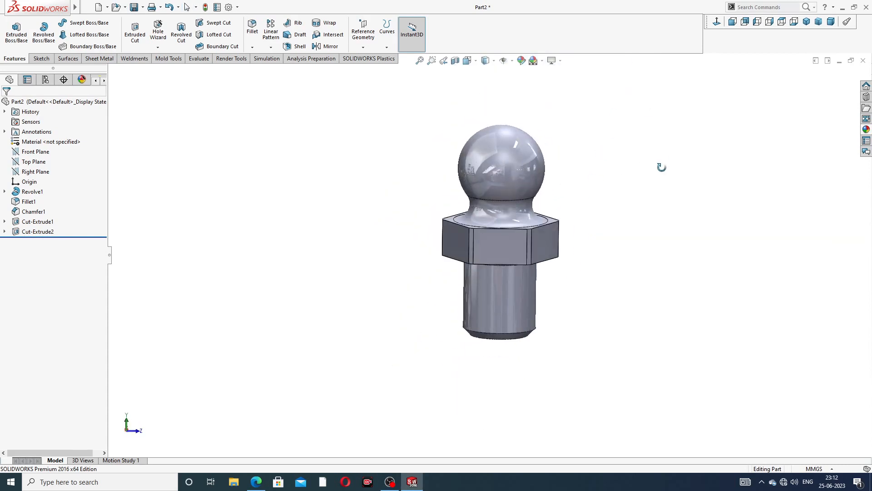
pyautogui.moveTo(580, 189); pyautogui.dragTo(589, 144, button='middle')
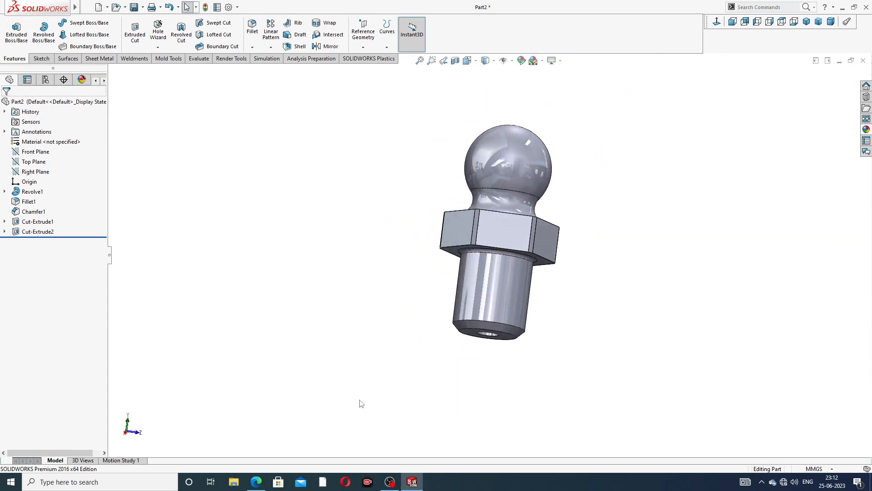
# Check the angled head on the drawing, then start a sketch on the Front Plane and view it face-on.
pyautogui.click(255, 481)
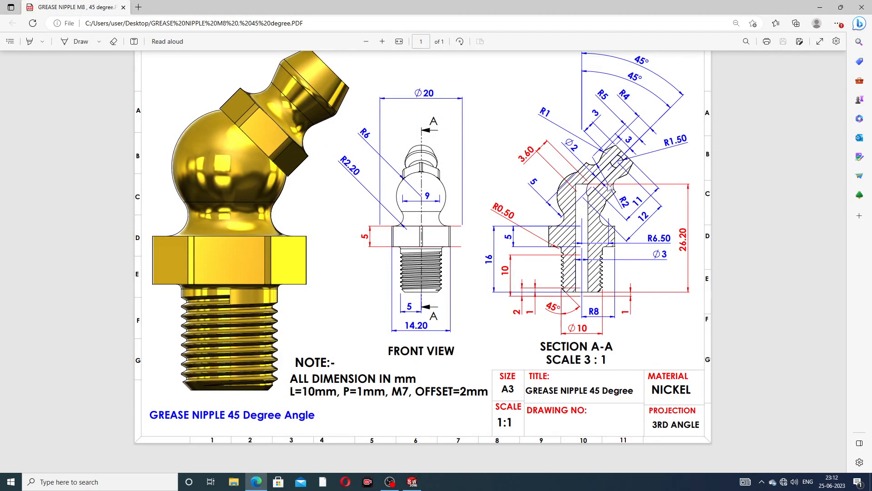
pyautogui.click(412, 482)
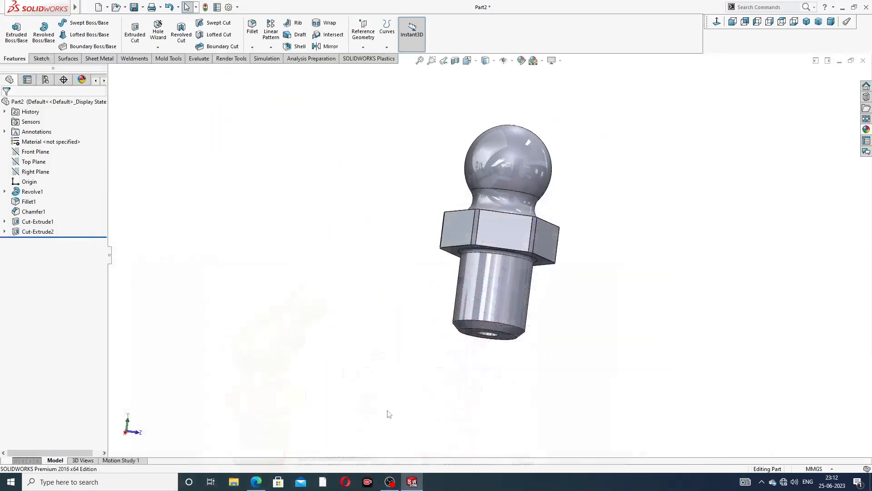
pyautogui.moveTo(585, 166); pyautogui.dragTo(538, 171, button='middle')
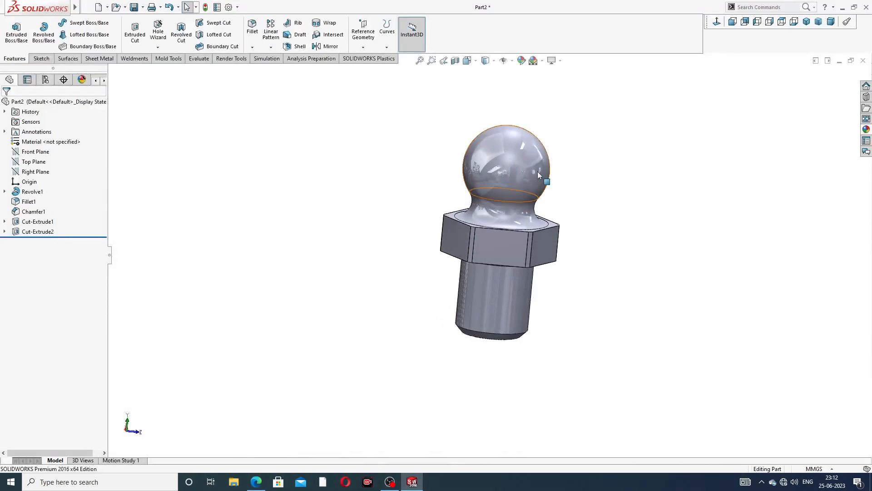
pyautogui.click(43, 152)
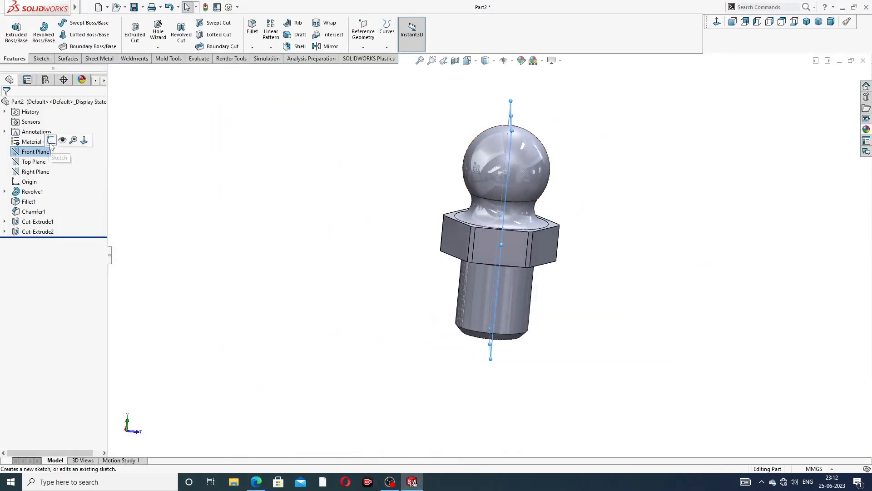
pyautogui.click(57, 144)
pyautogui.click(716, 23)
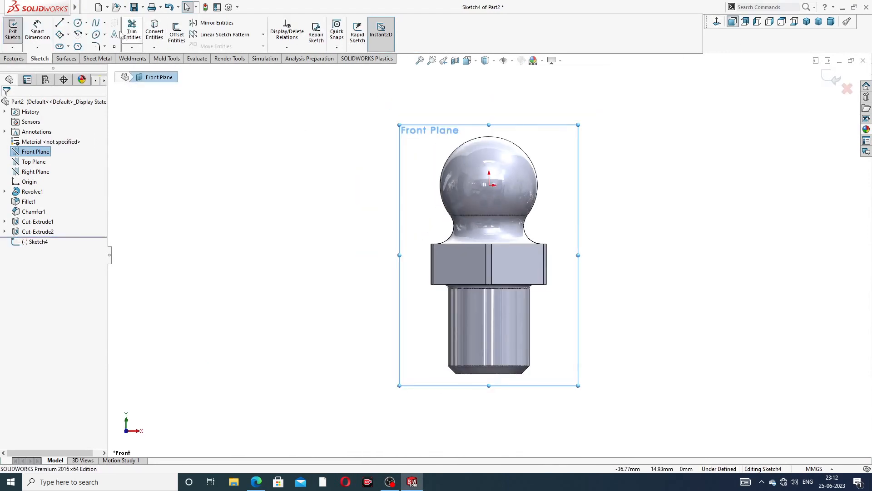
# Draw two construction lines from the origin: a vertical one about 9 mm long and a longer one slanting up to the right past the ball.
pyautogui.click(68, 22)
pyautogui.click(83, 45)
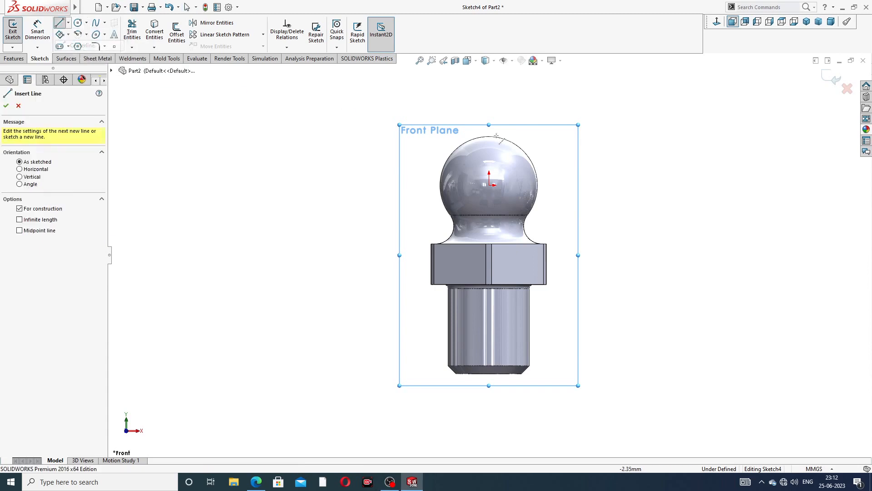
pyautogui.scroll(1, 494, 163)
pyautogui.scroll(-3, 494, 164)
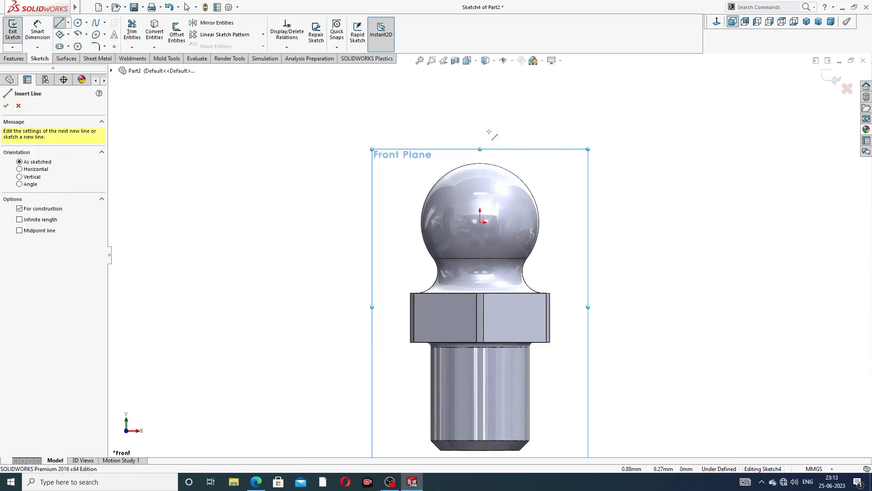
pyautogui.click(480, 107)
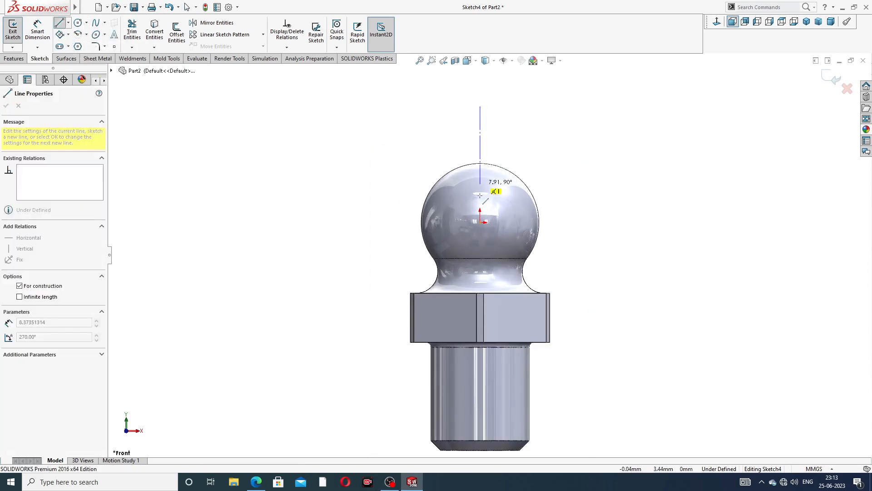
pyautogui.click(480, 222)
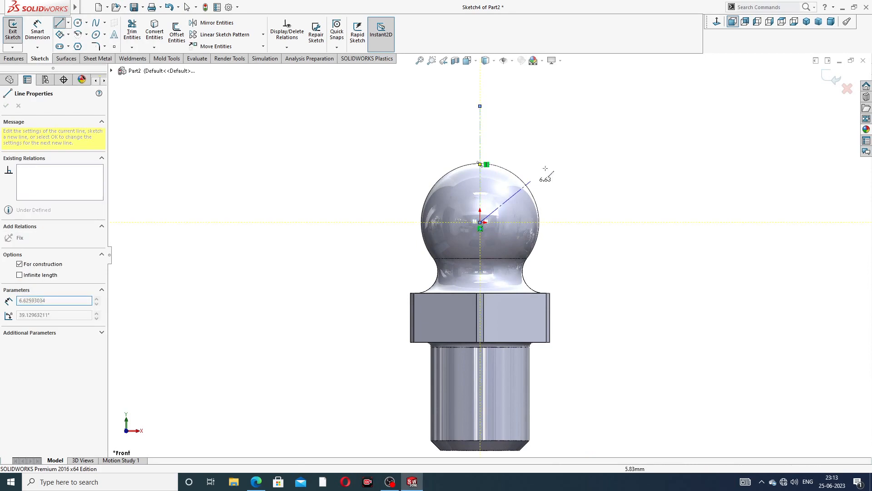
pyautogui.click(571, 132)
pyautogui.rightClick(601, 126)
pyautogui.click(613, 131)
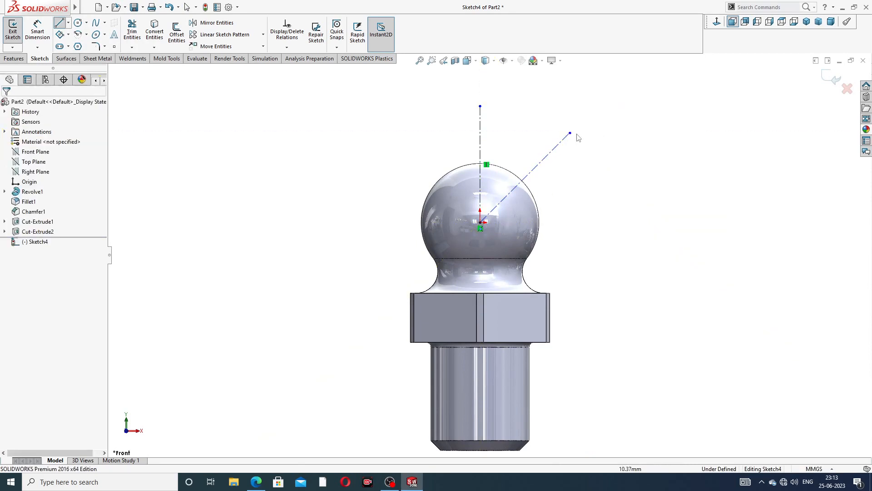
pyautogui.moveTo(480, 107); pyautogui.dragTo(480, 133)
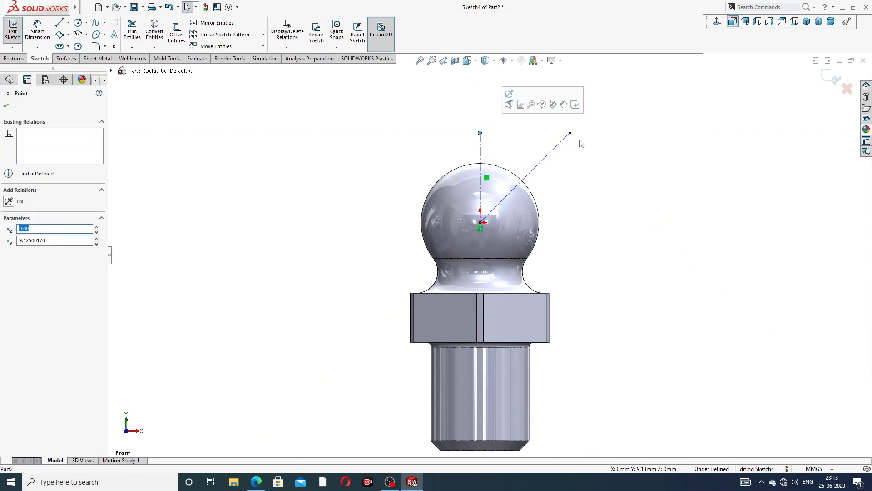
pyautogui.moveTo(570, 133); pyautogui.dragTo(589, 117)
pyautogui.click(615, 157)
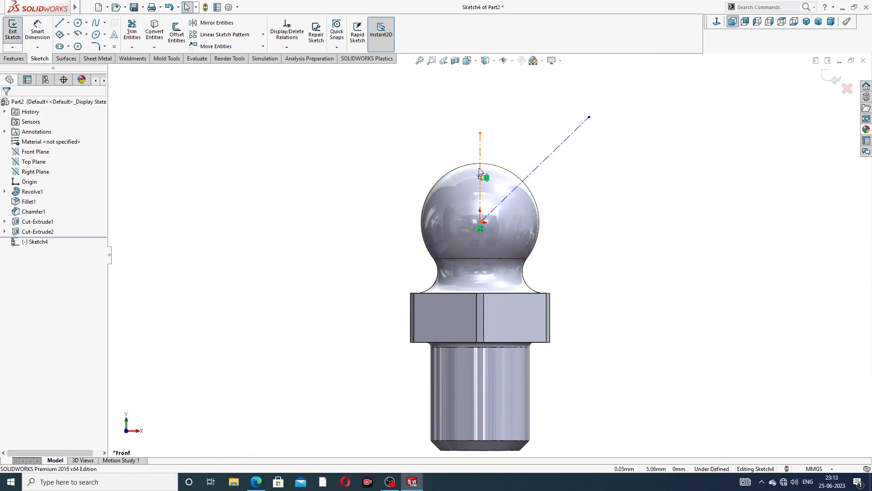
# Dimension the angle between the vertical and slanted construction lines to 45° and finish the sketch.
pyautogui.click(37, 32)
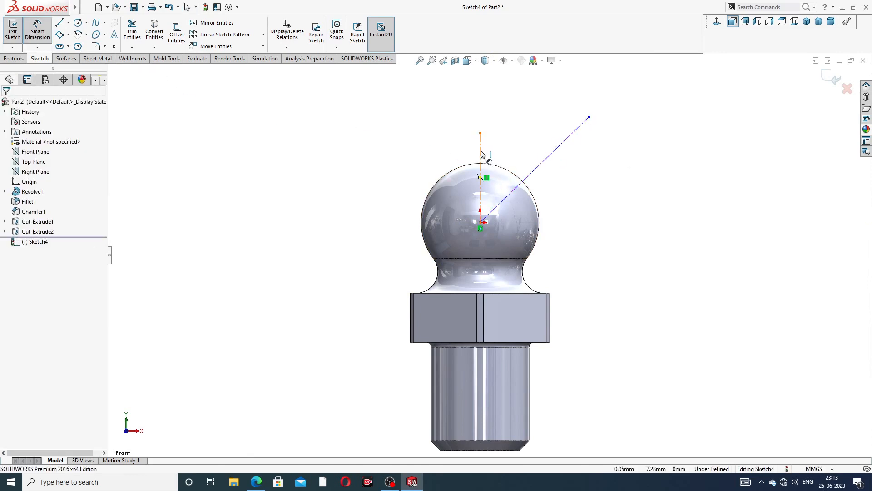
pyautogui.click(480, 152)
pyautogui.click(530, 178)
pyautogui.click(515, 152)
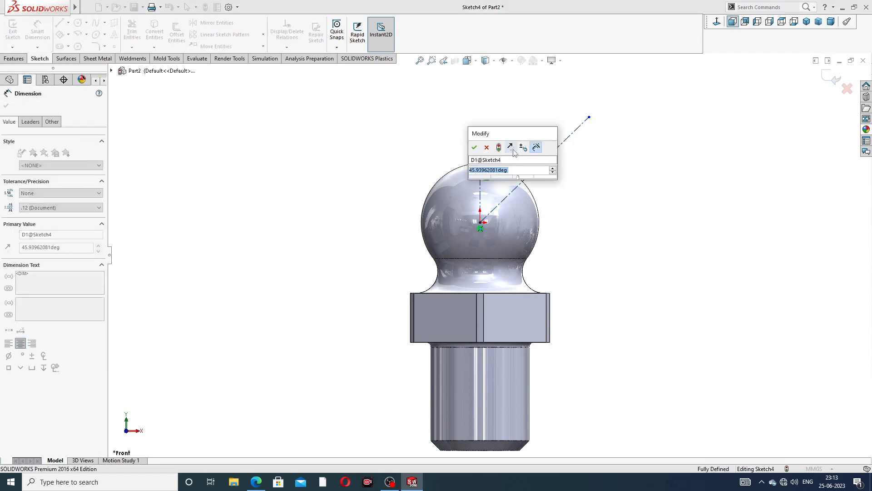
pyautogui.write('45')
pyautogui.press('Return')
pyautogui.press('Escape')
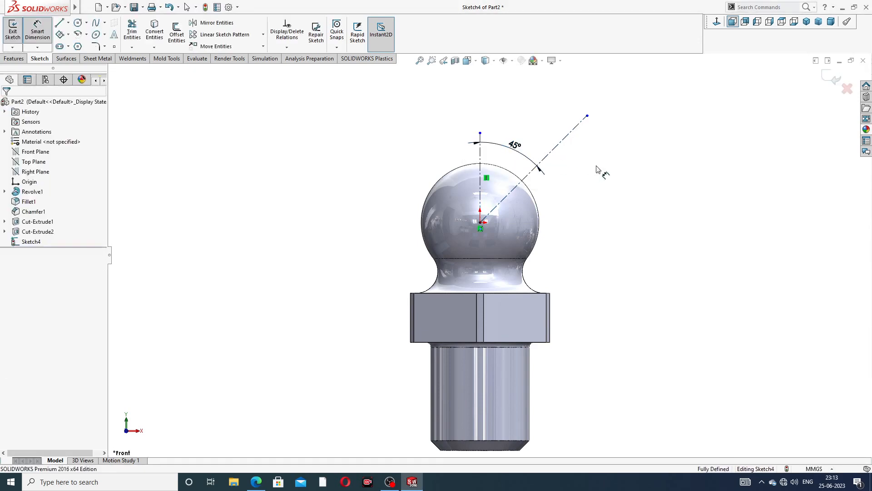
pyautogui.rightClick(628, 108)
pyautogui.click(650, 135)
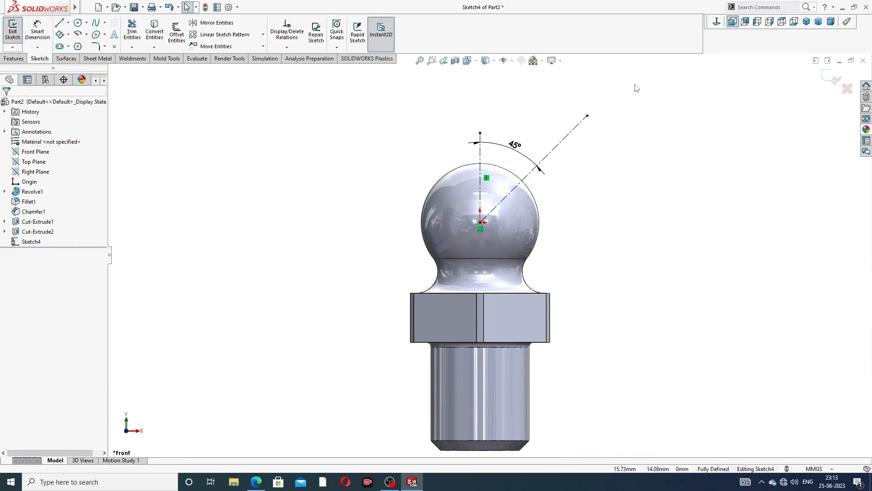
pyautogui.click(835, 79)
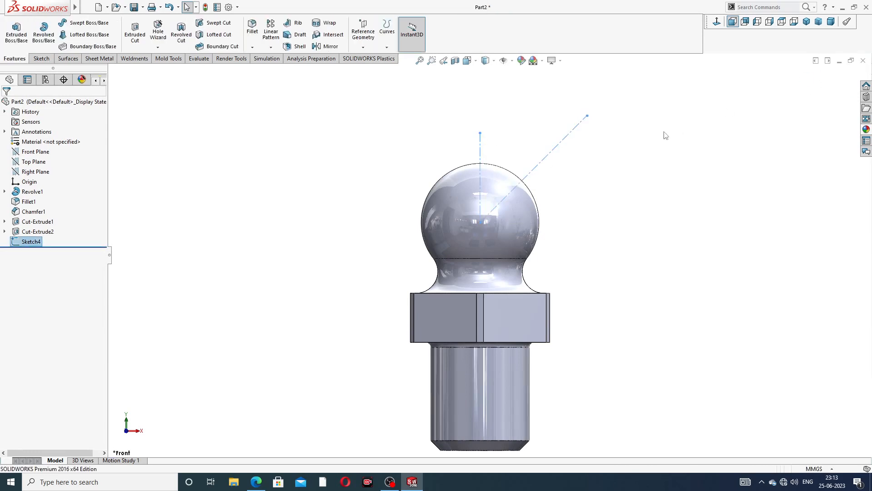
# Define a reference plane at 45° to the Top Plane, with the slanted construction line as the second reference set to Project.
pyautogui.moveTo(636, 170); pyautogui.dragTo(605, 186, button='middle')
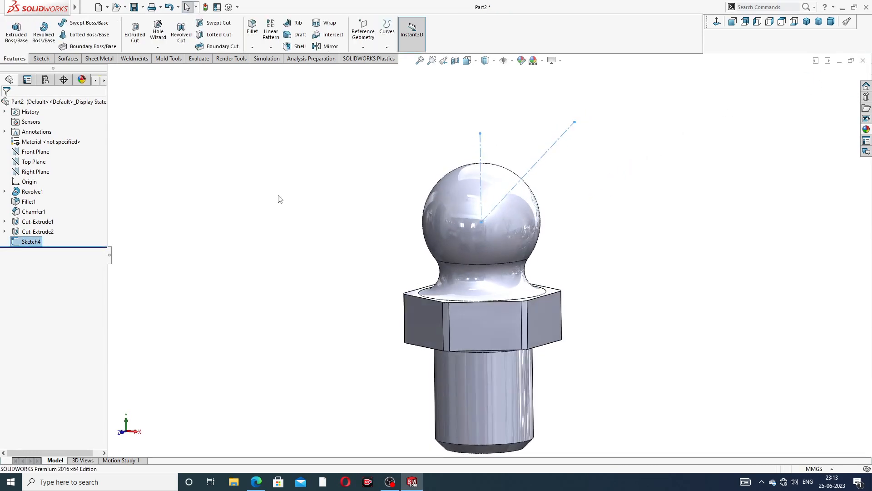
pyautogui.click(43, 163)
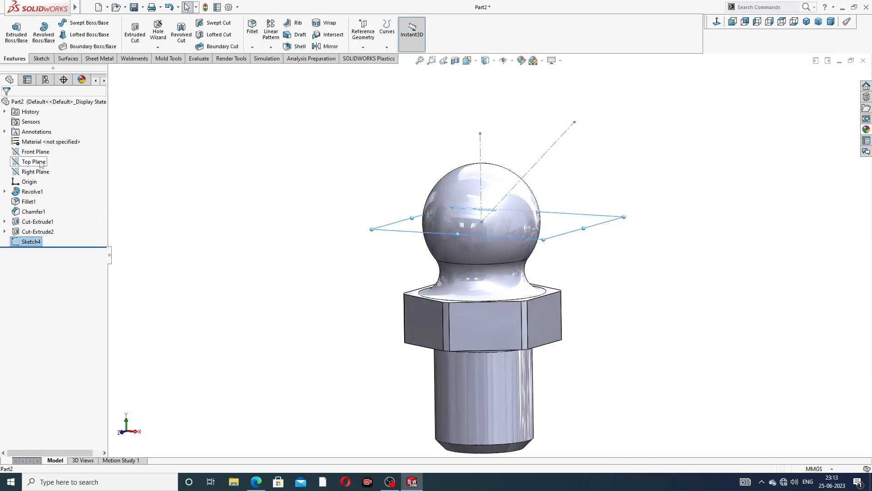
pyautogui.click(363, 47)
pyautogui.click(372, 58)
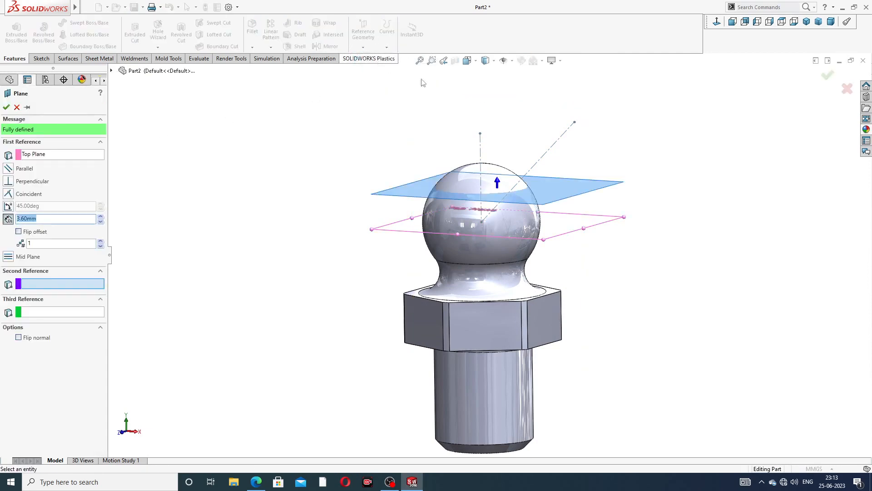
pyautogui.moveTo(604, 153)
pyautogui.mouseDown(button='middle')
pyautogui.moveTo(607, 142)
pyautogui.moveTo(606, 158)
pyautogui.mouseUp(button='middle')
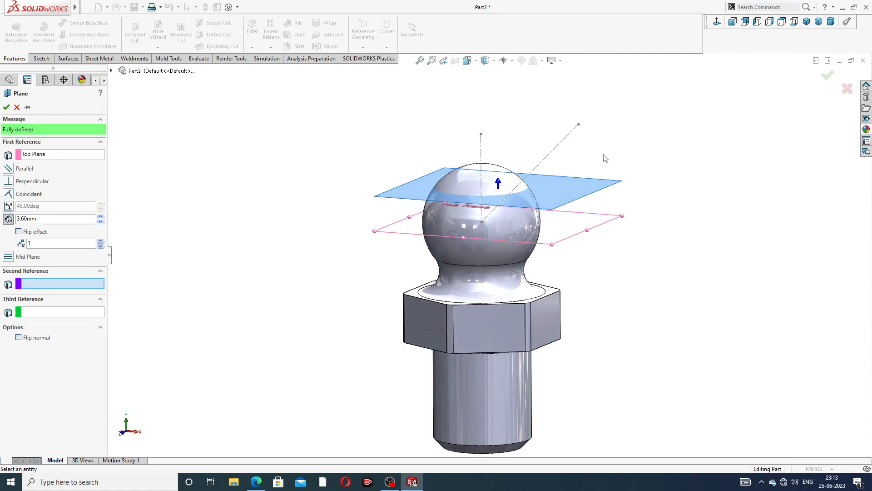
pyautogui.click(556, 150)
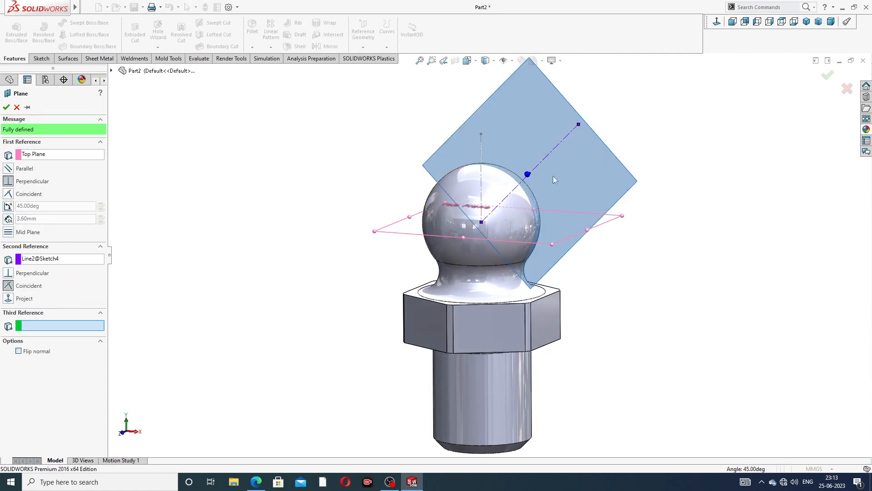
pyautogui.moveTo(553, 176); pyautogui.dragTo(596, 214, button='middle')
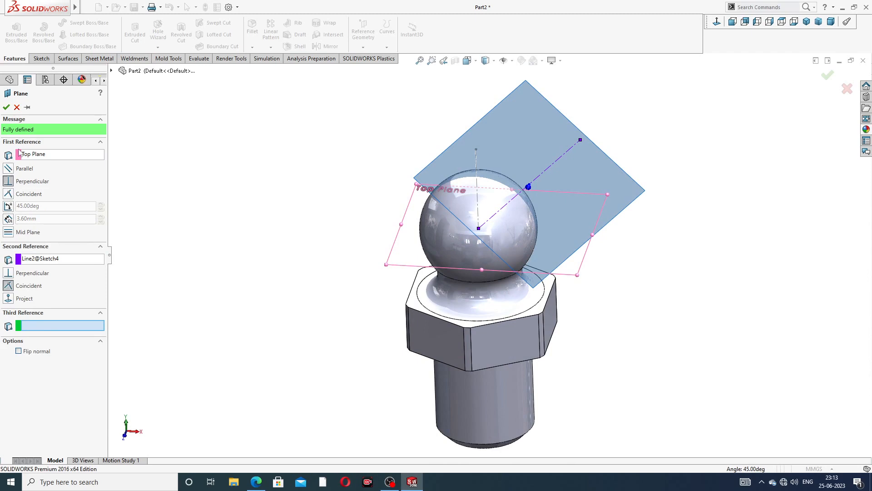
pyautogui.click(9, 207)
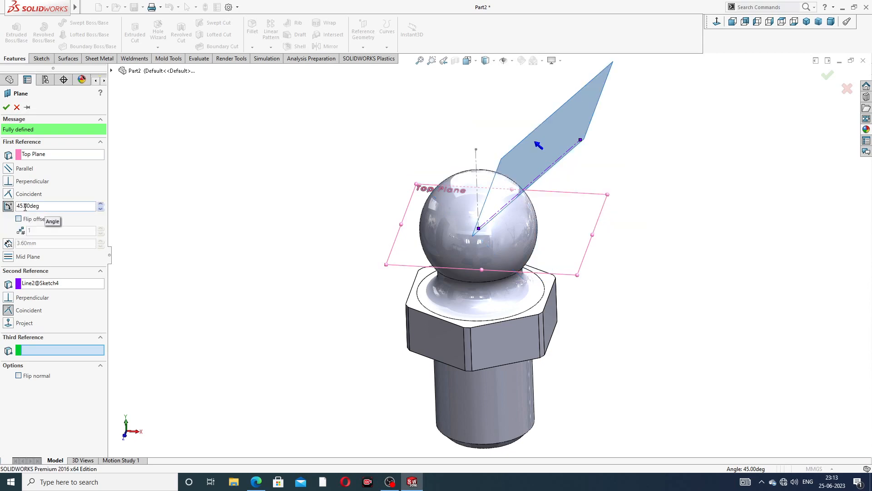
pyautogui.click(9, 323)
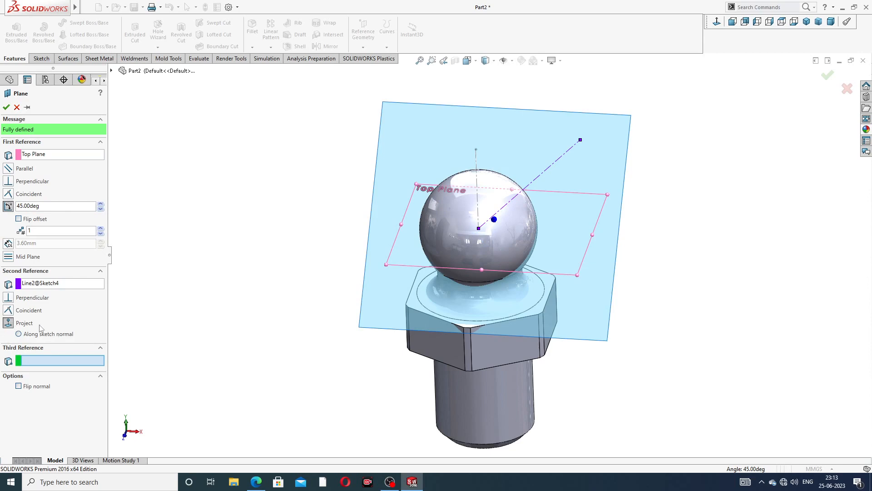
# Project the line along the sketch normal with its offset flipped, and flip the plane's 45° angle to the other side.
pyautogui.moveTo(293, 260); pyautogui.dragTo(208, 238, button='middle')
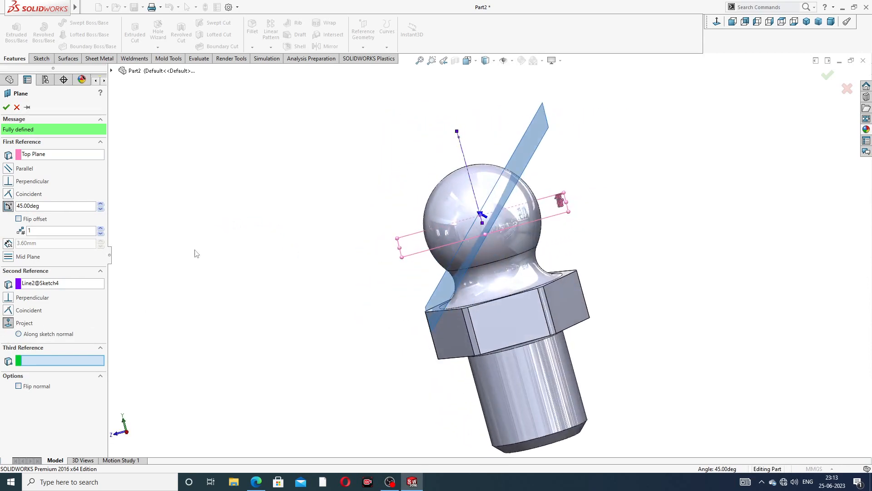
pyautogui.click(19, 334)
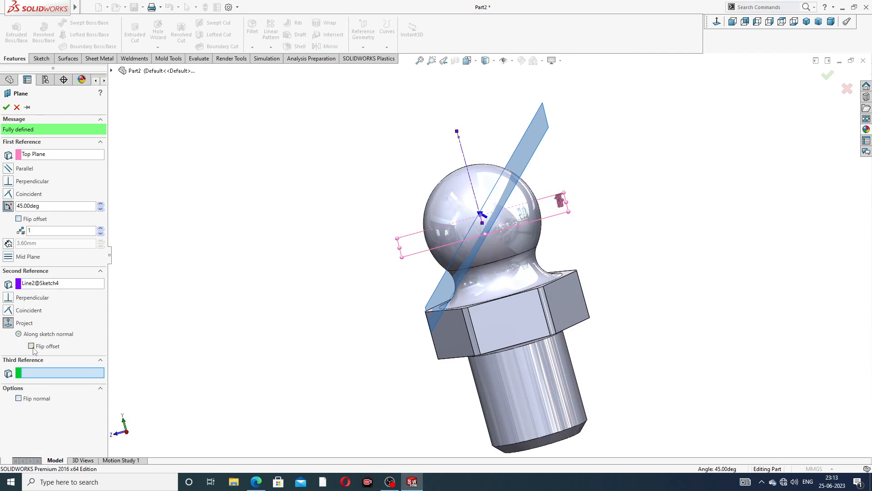
pyautogui.click(31, 346)
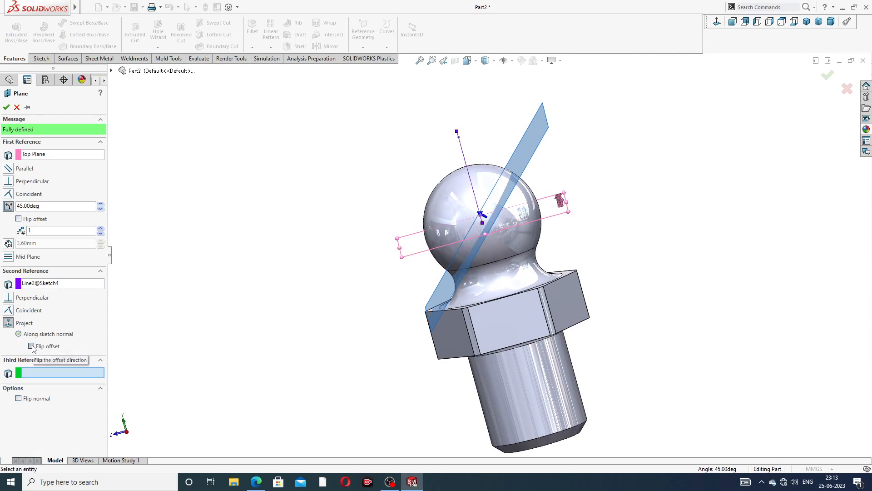
pyautogui.click(19, 219)
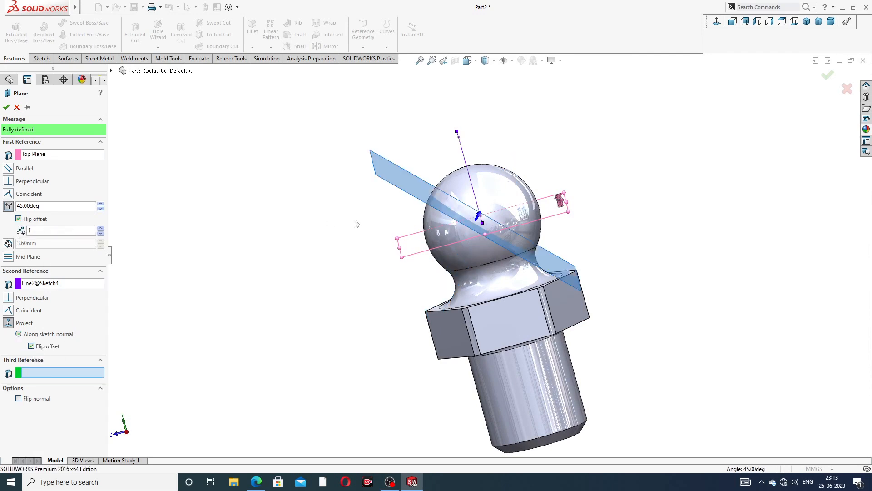
pyautogui.moveTo(355, 223); pyautogui.dragTo(621, 164, button='middle')
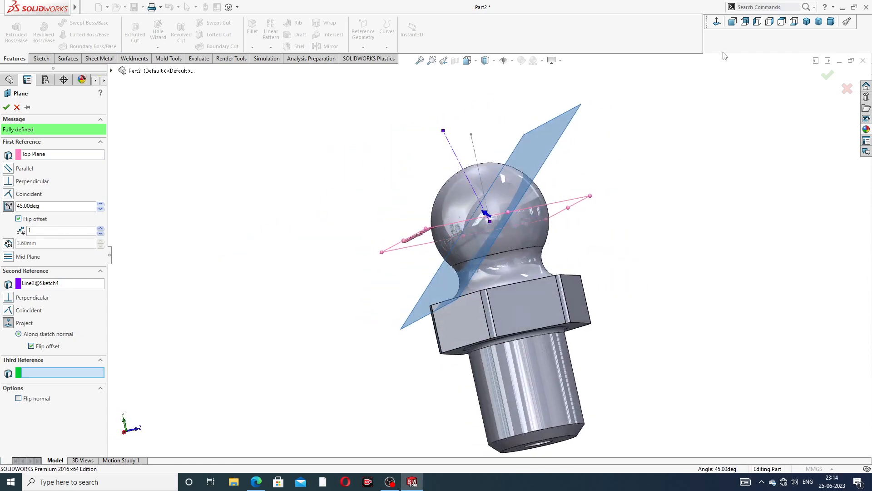
# Compare both tilt directions of the plane preview, keep the 45° angle flipped and create the plane.
pyautogui.click(719, 26)
pyautogui.moveTo(599, 136); pyautogui.dragTo(681, 133, button='middle')
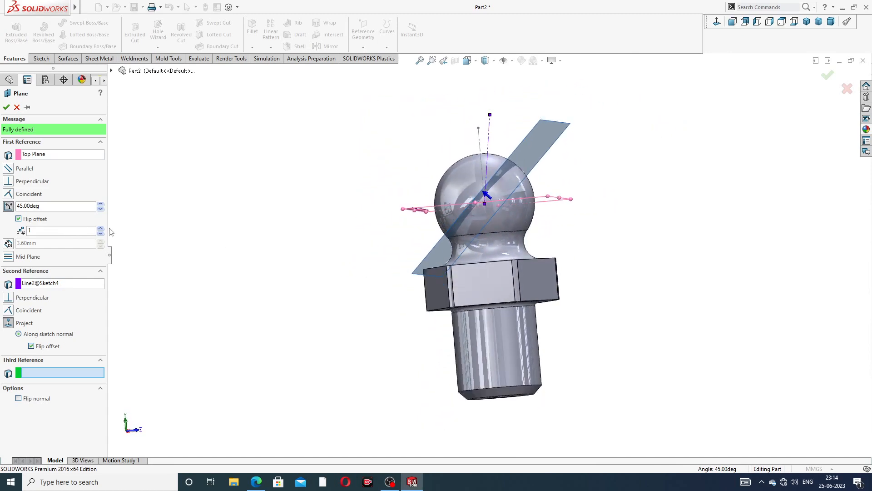
pyautogui.click(19, 219)
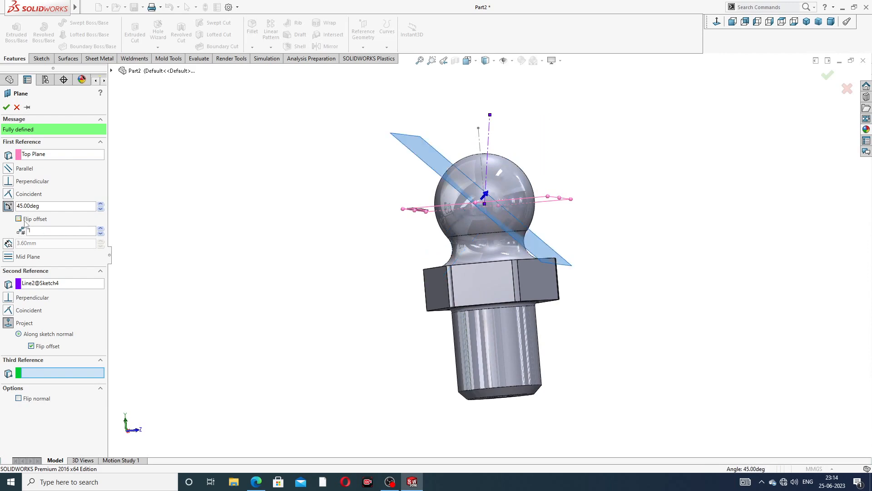
pyautogui.click(19, 219)
pyautogui.moveTo(289, 205); pyautogui.dragTo(362, 206, button='middle')
pyautogui.scroll(-1, 518, 207)
pyautogui.moveTo(517, 209); pyautogui.dragTo(485, 216, button='middle')
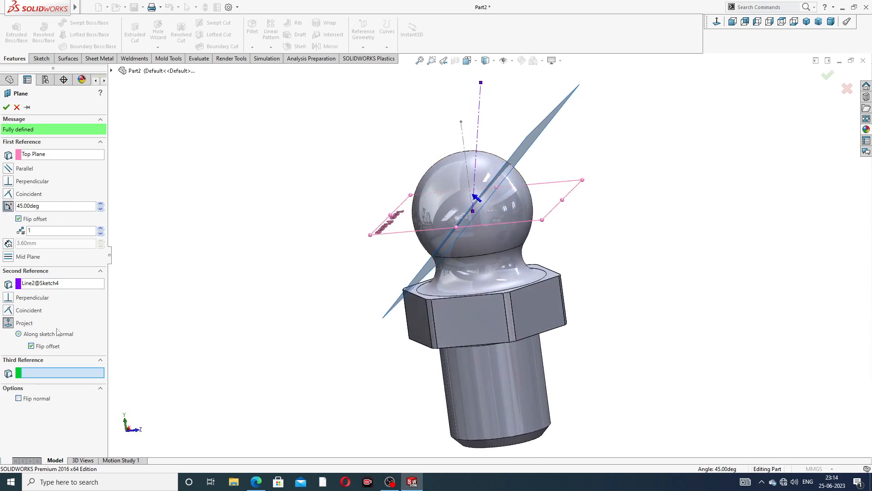
pyautogui.click(6, 108)
# Create a reference plane offset 3.60 mm from the 45° plane through the ball, checking the distance against the grease nipple drawing.
pyautogui.moveTo(449, 127); pyautogui.dragTo(482, 139, button='middle')
pyautogui.scroll(2, 612, 108)
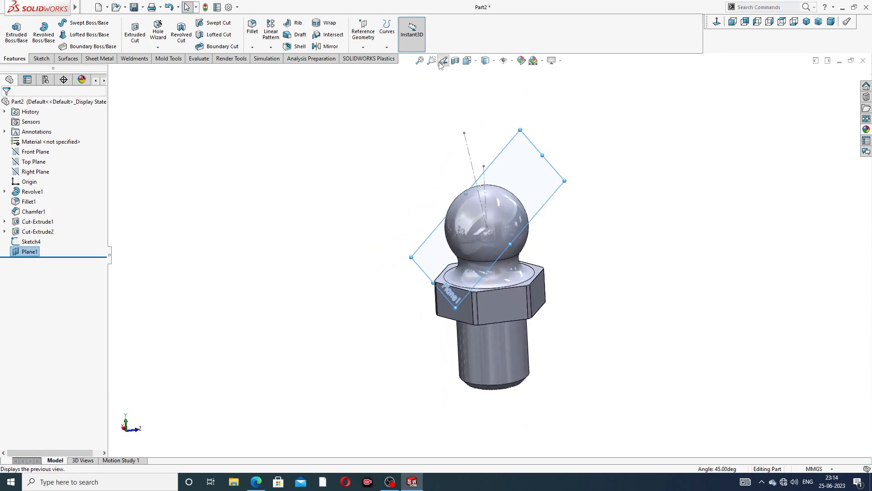
pyautogui.click(363, 46)
pyautogui.click(372, 58)
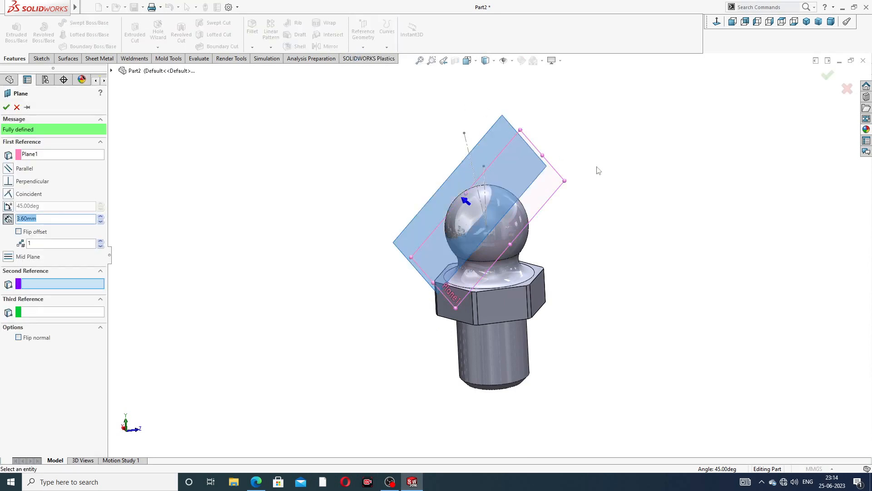
pyautogui.moveTo(599, 170); pyautogui.dragTo(563, 177, button='middle')
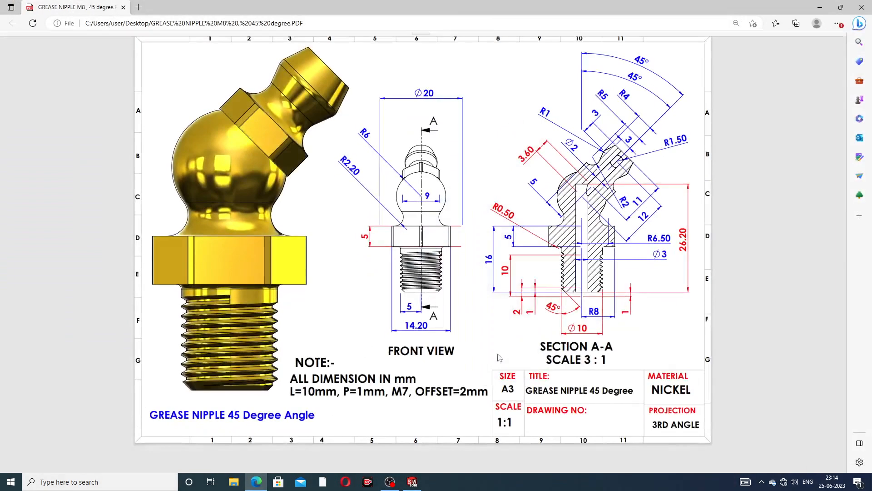
pyautogui.click(256, 481)
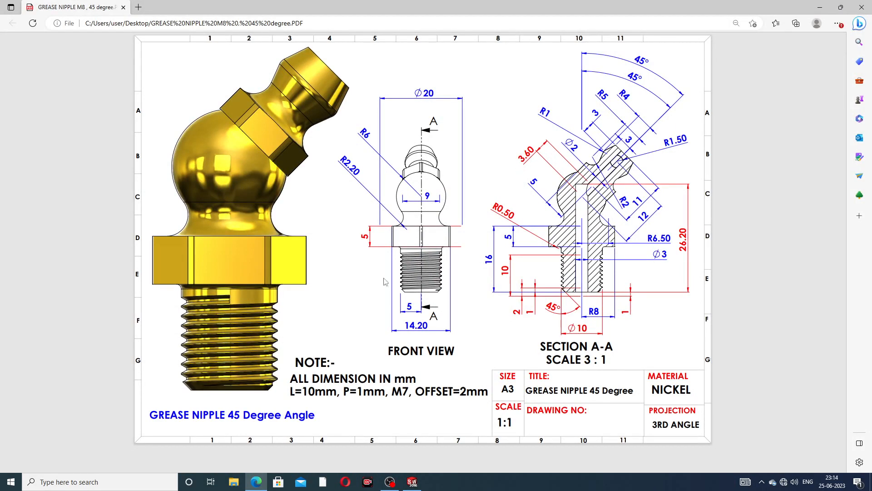
pyautogui.click(256, 481)
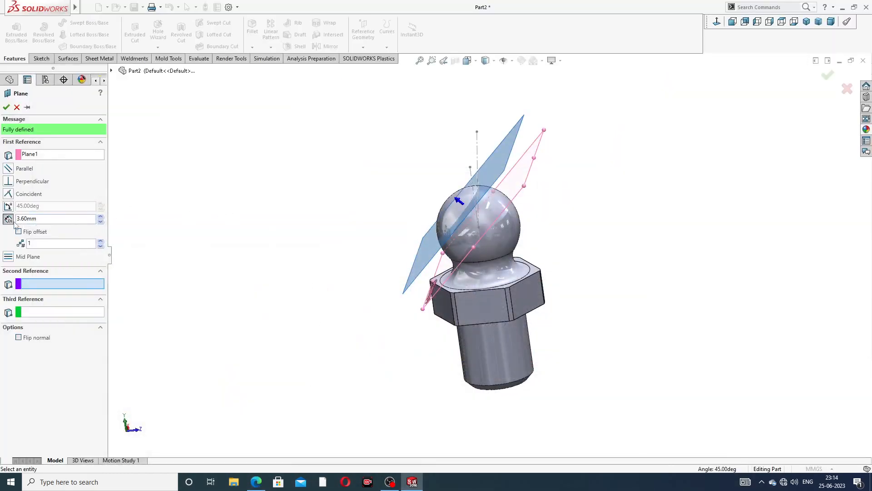
pyautogui.click(6, 108)
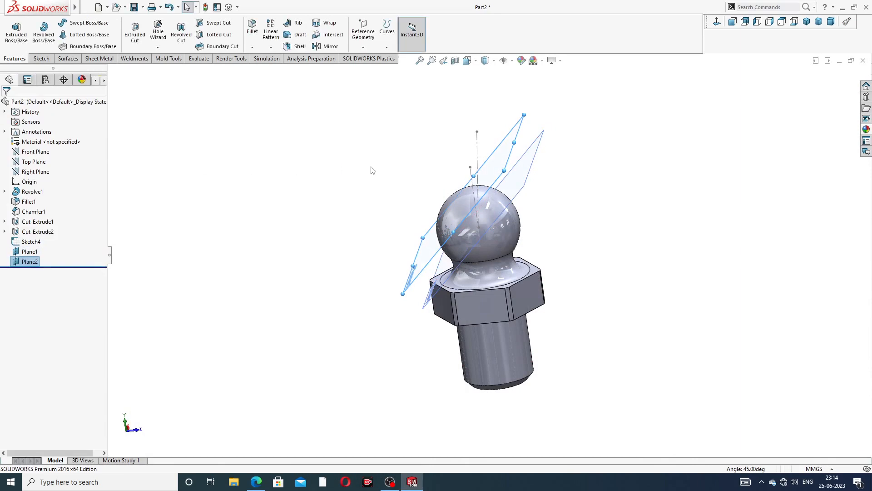
# Hide the 45° plane through the ball and start a sketch on the offset plane.
pyautogui.click(535, 173)
pyautogui.click(580, 144)
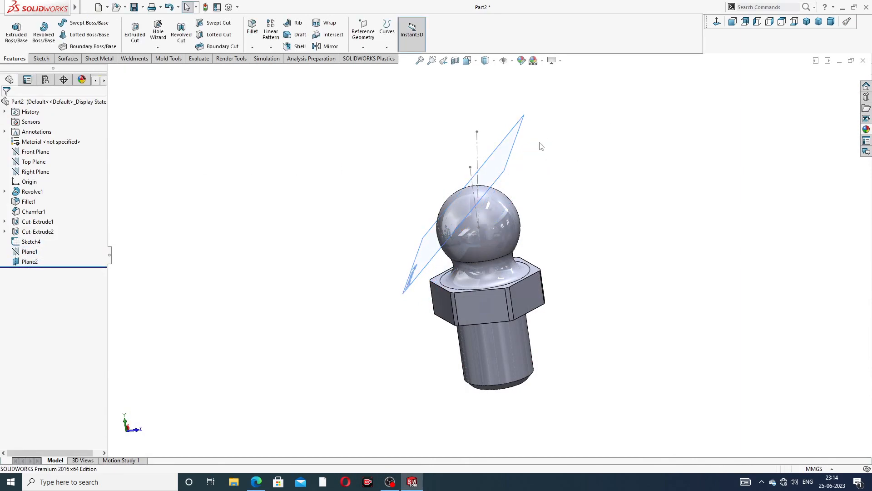
pyautogui.moveTo(542, 149); pyautogui.dragTo(584, 154, button='middle')
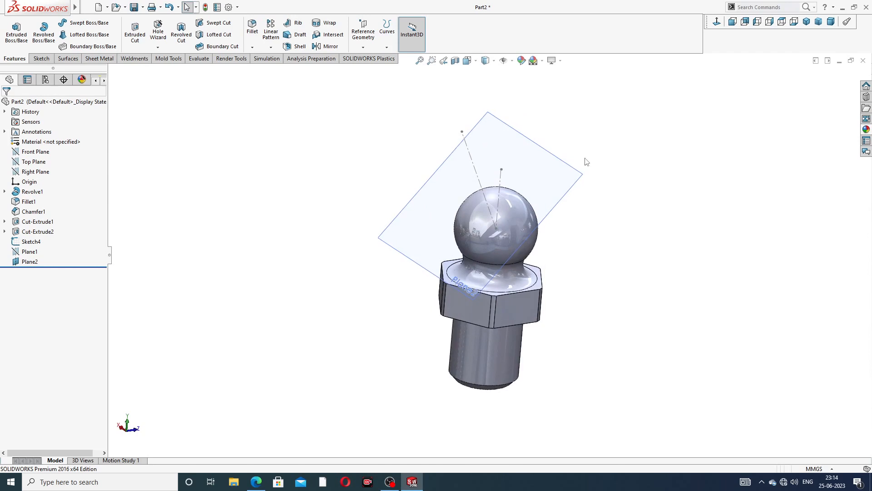
pyautogui.click(567, 165)
pyautogui.click(603, 136)
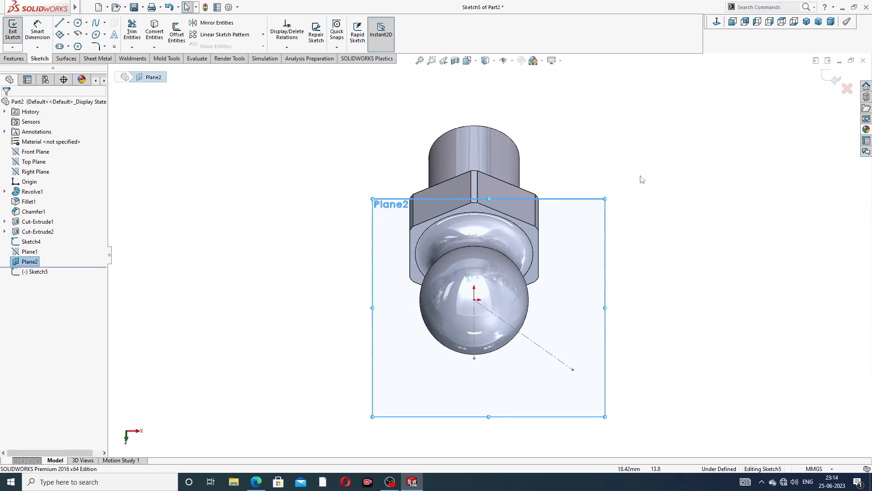
# Inspect the offset sketch plane's orientation relative to the ball and the hexagonal body from several angles.
pyautogui.moveTo(641, 181); pyautogui.dragTo(751, 98, button='middle')
pyautogui.click(716, 22)
pyautogui.click(717, 21)
pyautogui.click(717, 21)
pyautogui.moveTo(625, 182); pyautogui.dragTo(557, 87, button='middle')
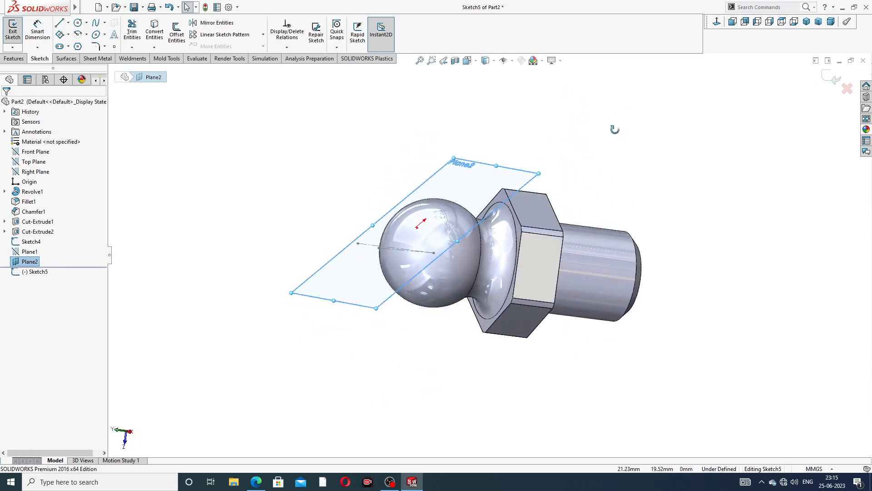
pyautogui.moveTo(613, 129); pyautogui.dragTo(638, 159, button='middle')
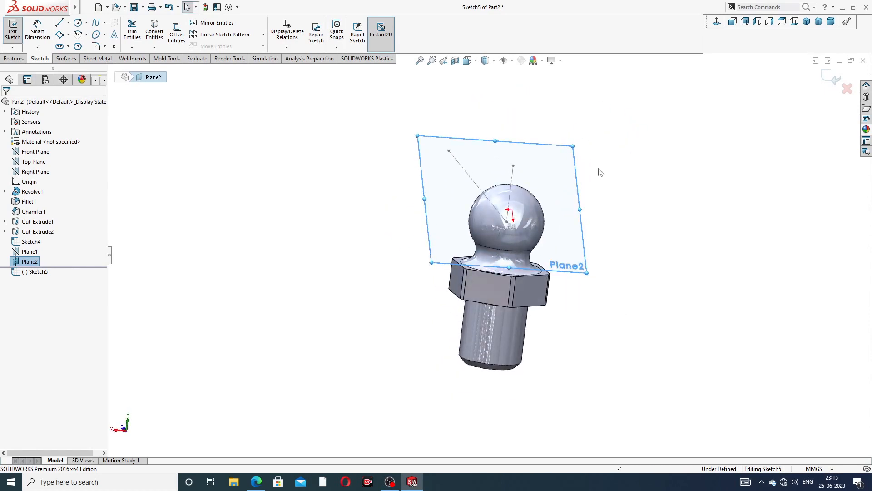
pyautogui.moveTo(558, 201); pyautogui.dragTo(586, 173, button='middle')
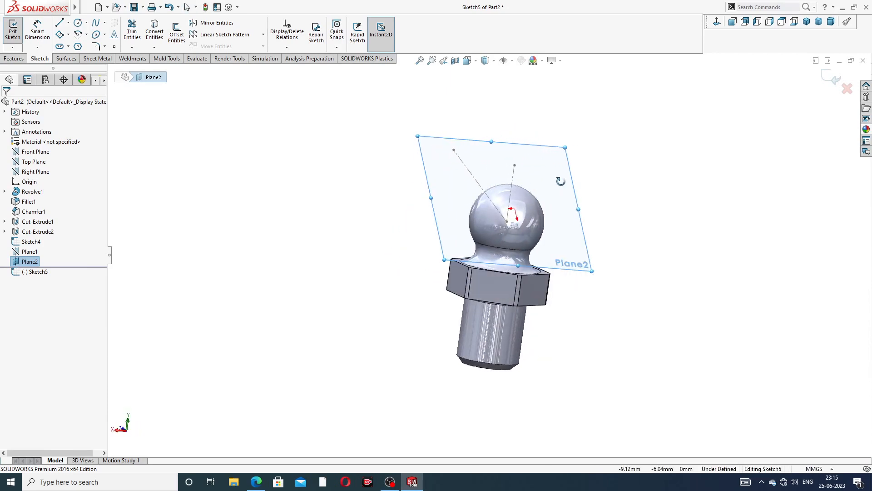
# Sketch a circle about 10 mm in diameter on the offset plane, centred on the sketch origin.
pyautogui.click(723, 24)
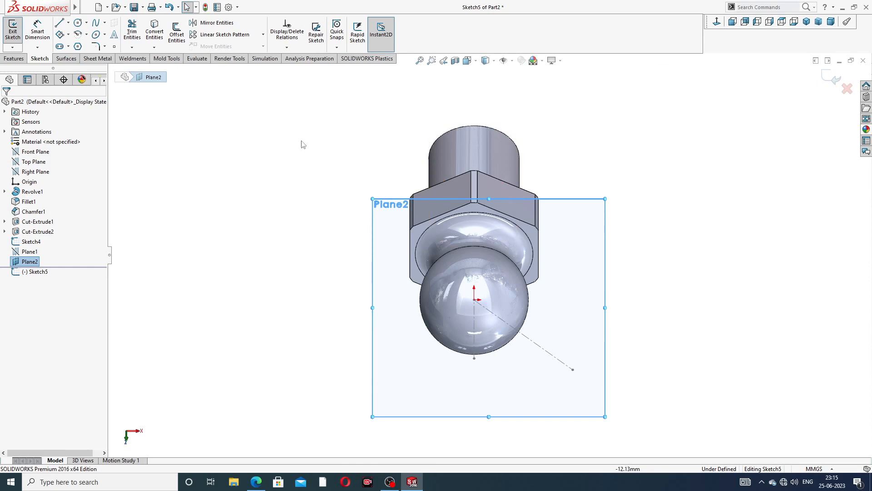
pyautogui.click(77, 23)
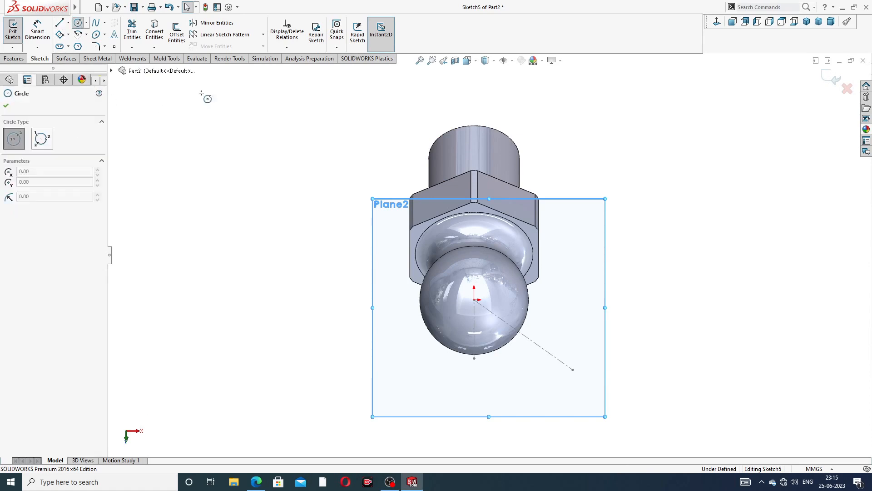
pyautogui.click(475, 299)
pyautogui.click(495, 259)
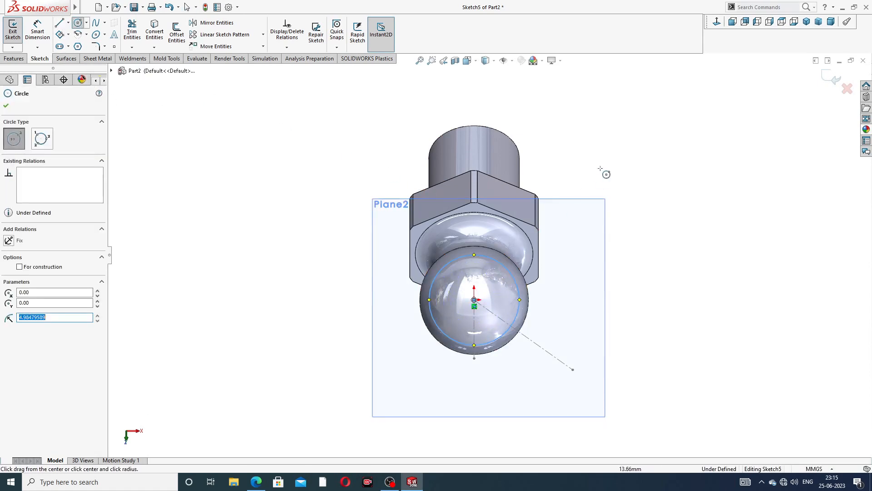
pyautogui.rightClick(606, 170)
pyautogui.click(626, 171)
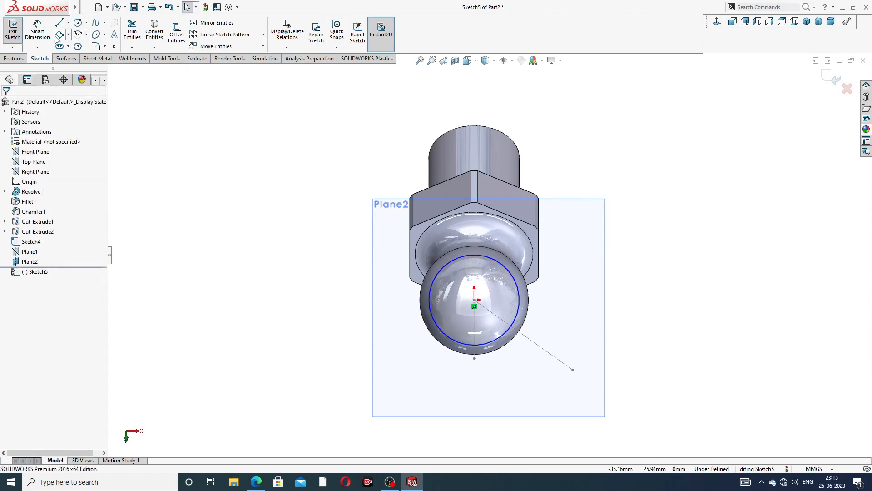
# Dimension the circle's diameter to 10 mm.
pyautogui.click(37, 31)
pyautogui.click(497, 259)
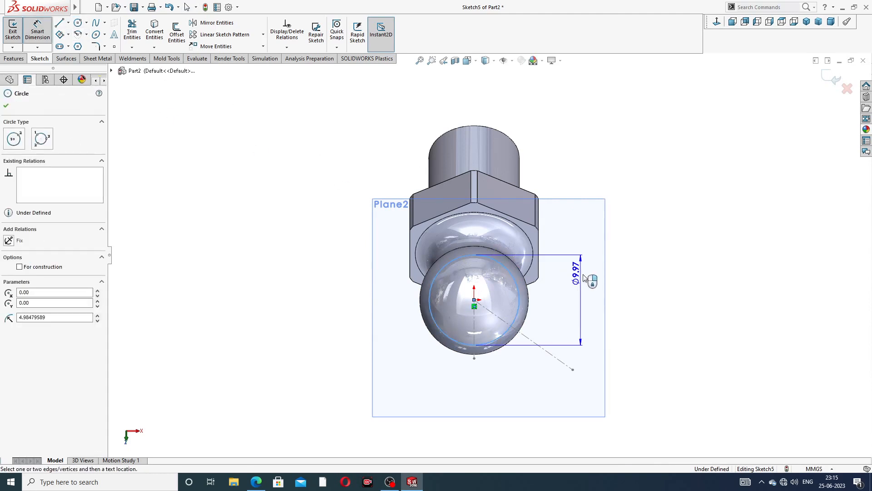
pyautogui.click(634, 267)
pyautogui.write('10')
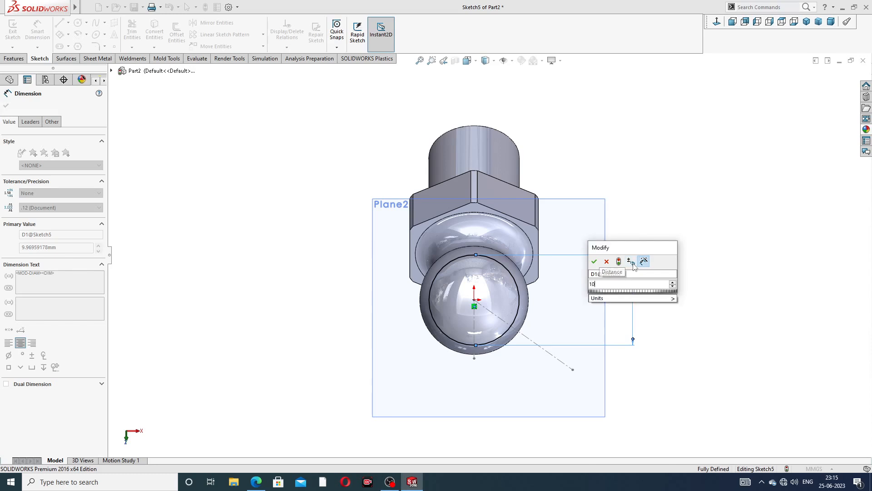
pyautogui.press('Return')
pyautogui.click(681, 209)
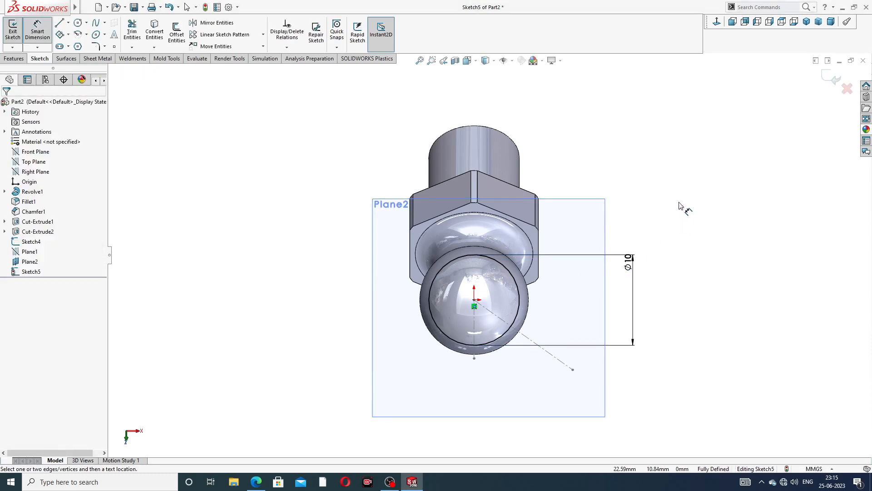
pyautogui.rightClick(672, 171)
pyautogui.click(693, 135)
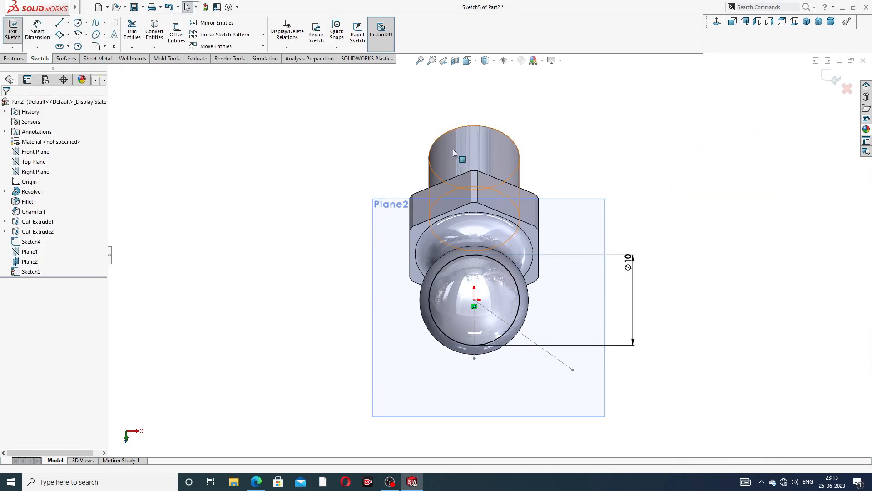
# Cut the circle Blind 5 mm deep in the reversed direction, removing the slanted cap of the ball.
pyautogui.click(15, 59)
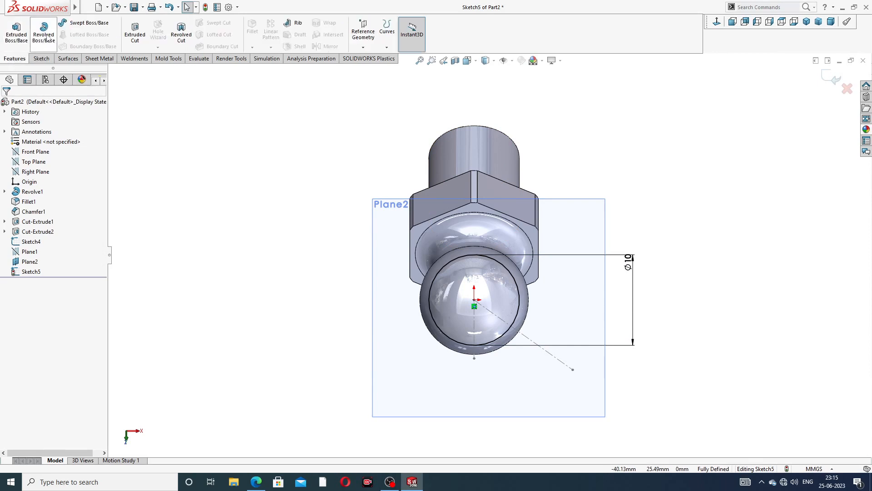
pyautogui.click(135, 33)
pyautogui.moveTo(548, 177); pyautogui.dragTo(255, 195, button='middle')
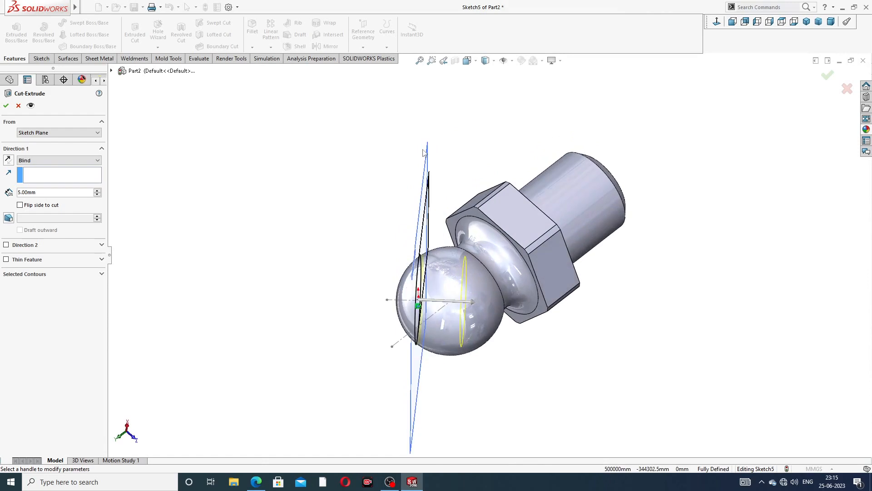
pyautogui.click(8, 160)
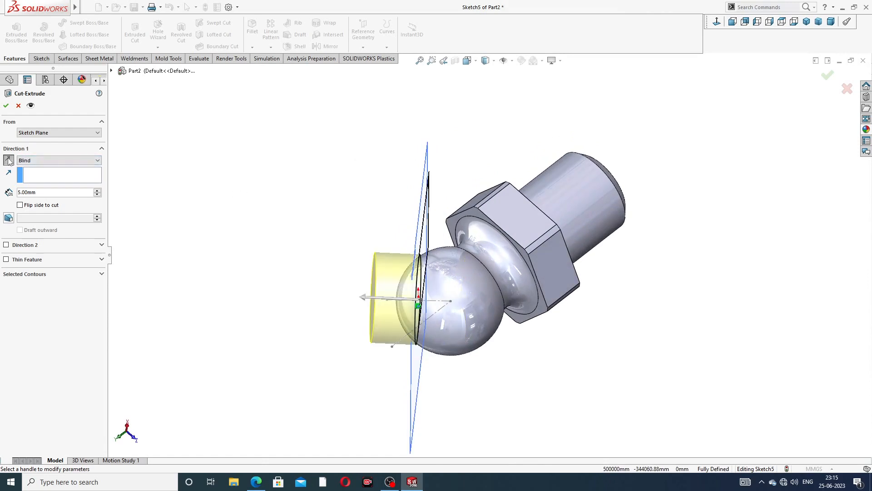
pyautogui.click(6, 106)
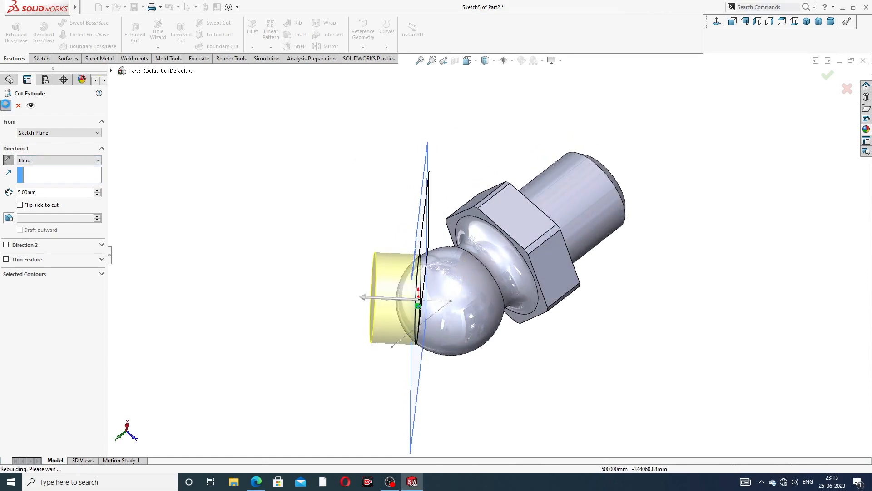
pyautogui.click(353, 156)
pyautogui.moveTo(353, 156); pyautogui.dragTo(628, 179, button='middle')
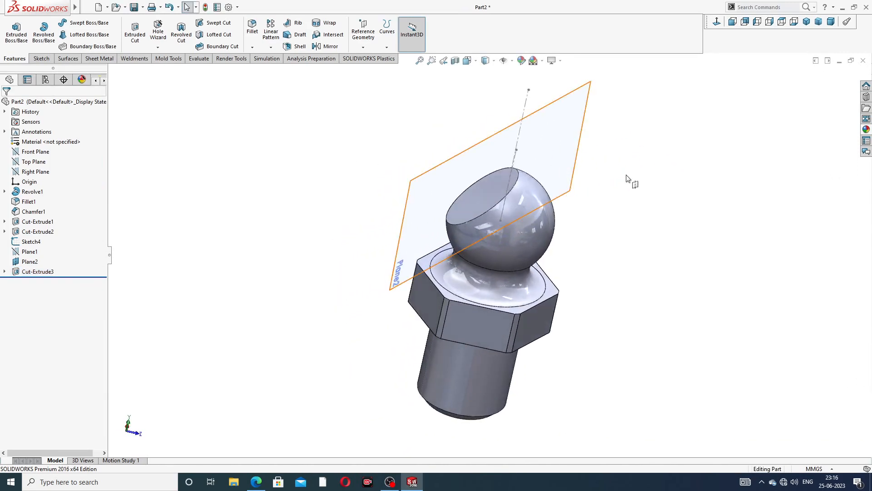
# Hide the offset reference plane and the sketch with the angled construction lines.
pyautogui.click(577, 158)
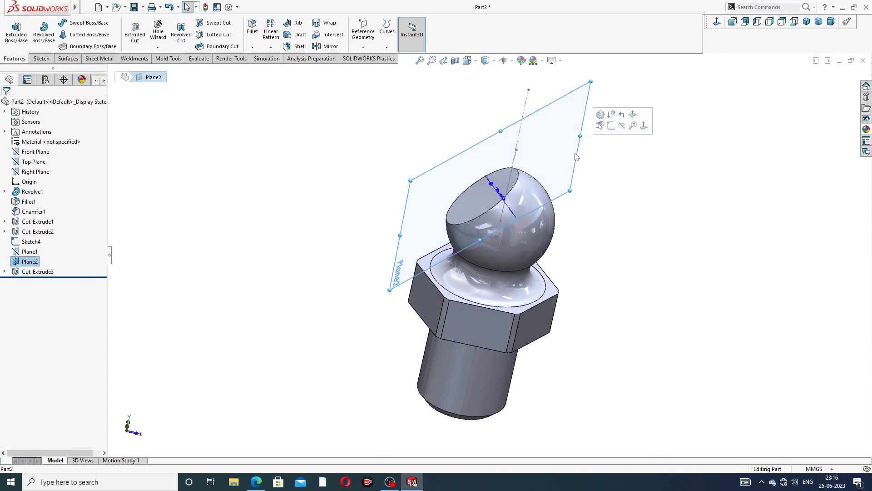
pyautogui.click(623, 126)
pyautogui.click(522, 127)
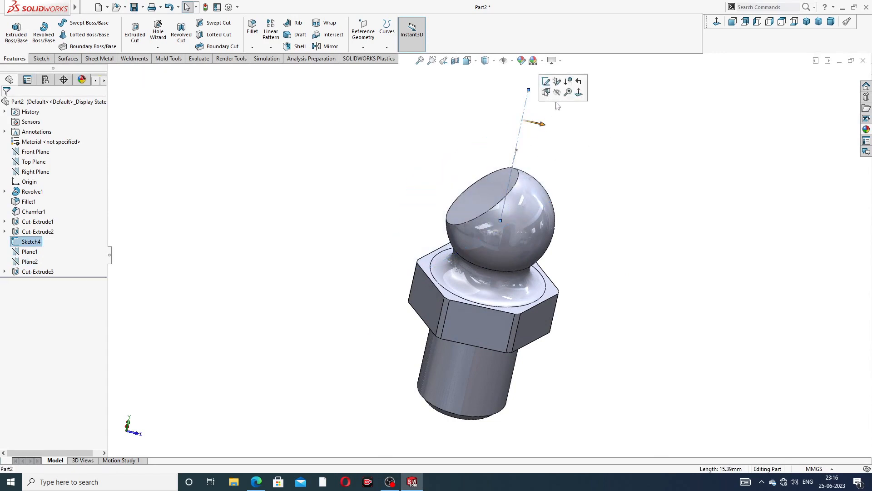
pyautogui.click(561, 97)
pyautogui.moveTo(543, 150); pyautogui.dragTo(594, 144, button='middle')
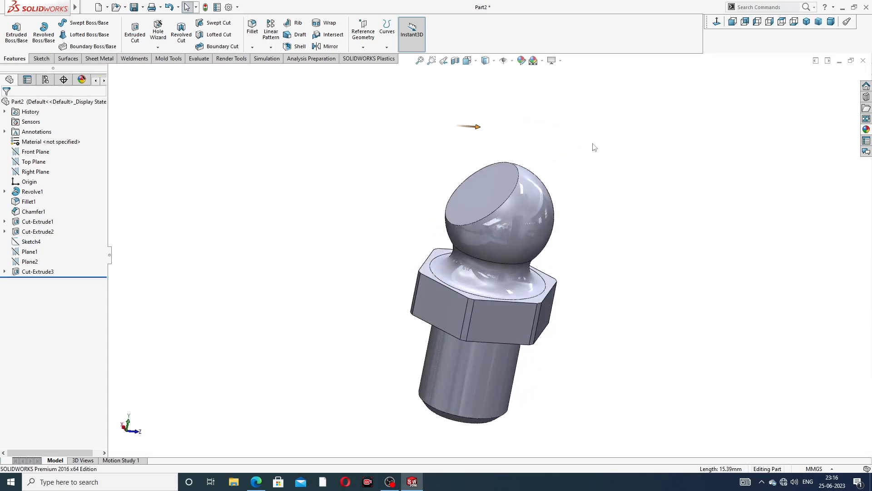
pyautogui.click(36, 152)
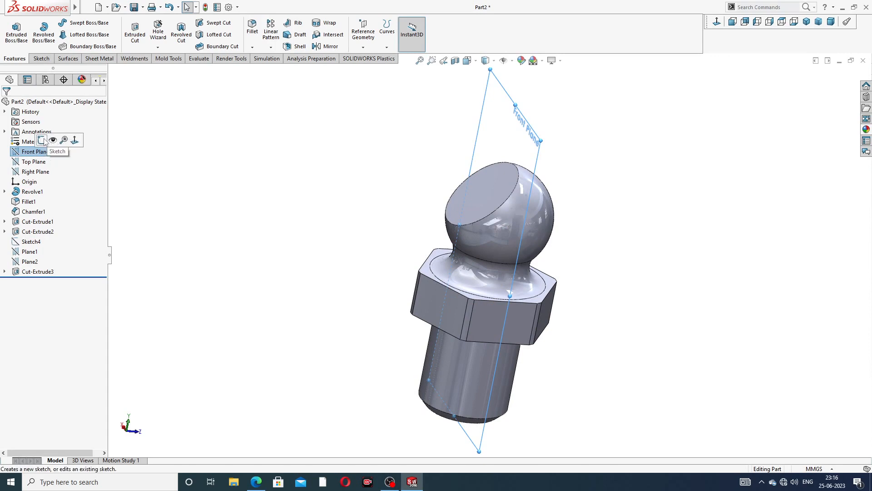
pyautogui.click(51, 142)
pyautogui.click(717, 22)
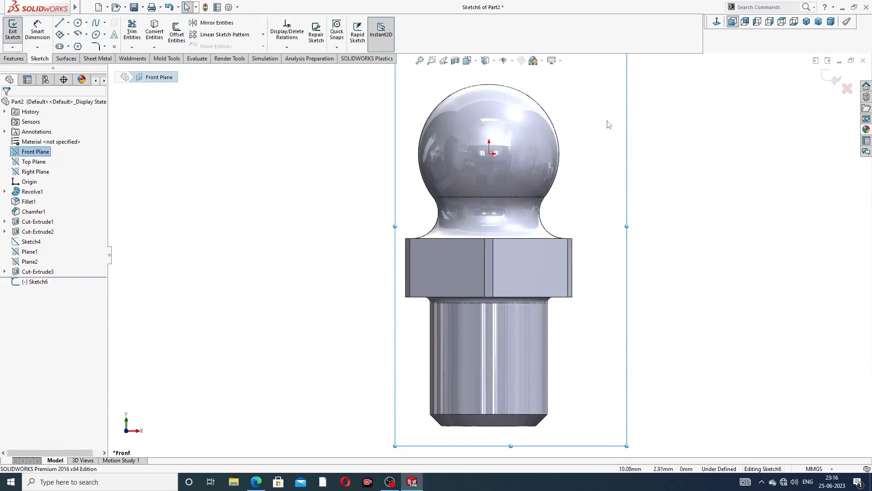
pyautogui.moveTo(601, 132)
pyautogui.mouseDown(button='middle')
pyautogui.moveTo(599, 141)
pyautogui.moveTo(510, 159)
pyautogui.moveTo(436, 190)
pyautogui.mouseUp(button='middle')
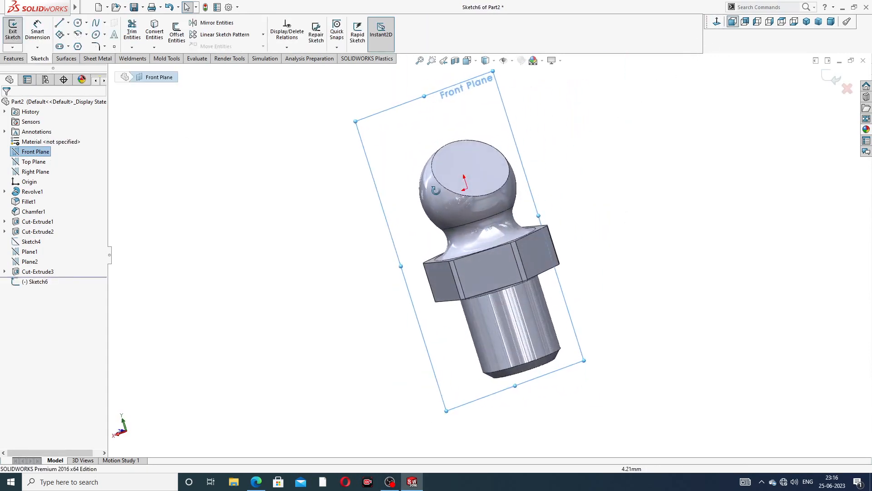
pyautogui.click(830, 80)
# Leave the Front Plane sketch and start a new sketch on the Right Plane, viewed normal to it.
pyautogui.moveTo(459, 160); pyautogui.dragTo(335, 250, button='middle')
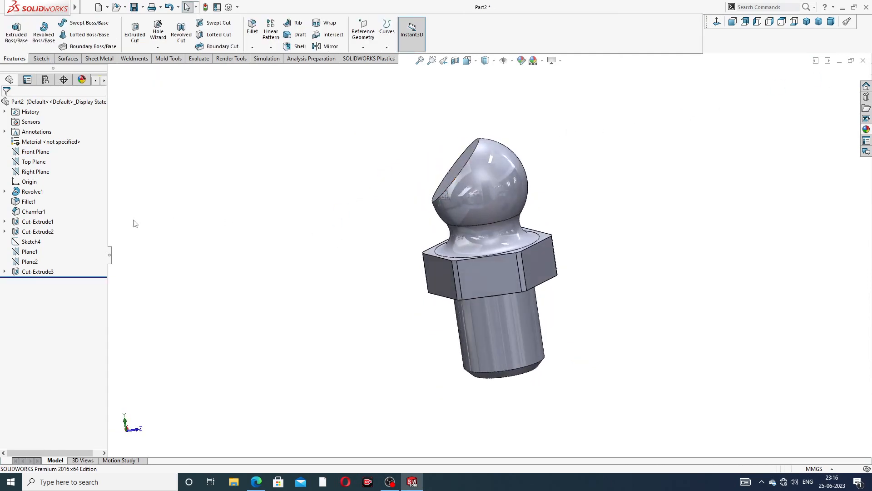
pyautogui.click(37, 172)
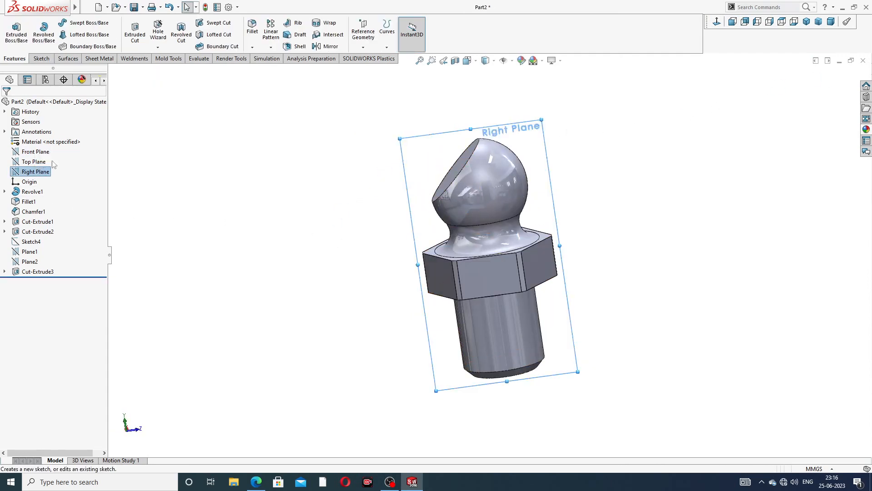
pyautogui.click(64, 159)
pyautogui.click(717, 22)
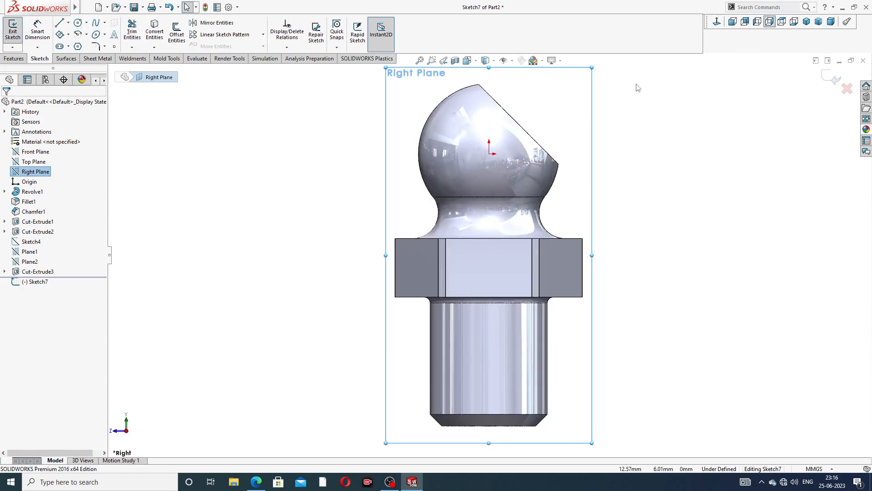
pyautogui.scroll(2, 583, 104)
pyautogui.scroll(-2, 501, 163)
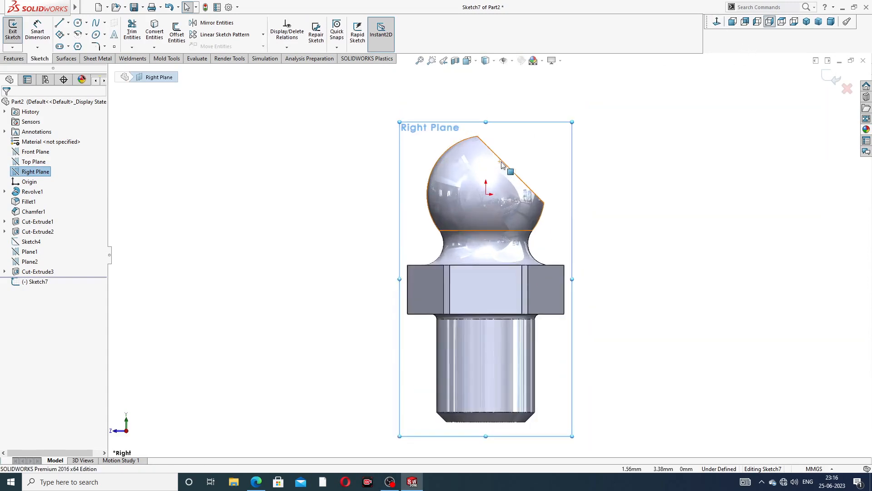
pyautogui.scroll(-1, 501, 164)
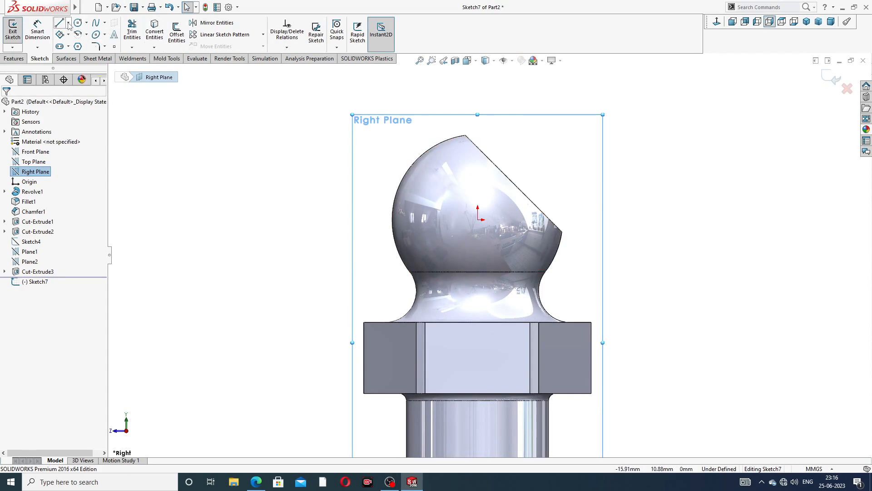
# Draw two construction lines from the origin: a vertical one about 9.6 mm long and one slanted toward the ball's flat, about 15.3 mm long.
pyautogui.click(68, 23)
pyautogui.click(79, 46)
pyautogui.click(477, 219)
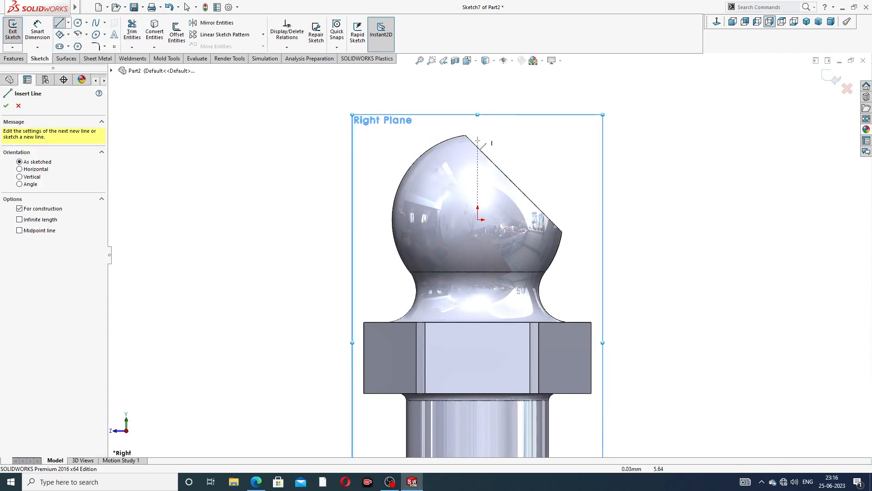
pyautogui.click(478, 102)
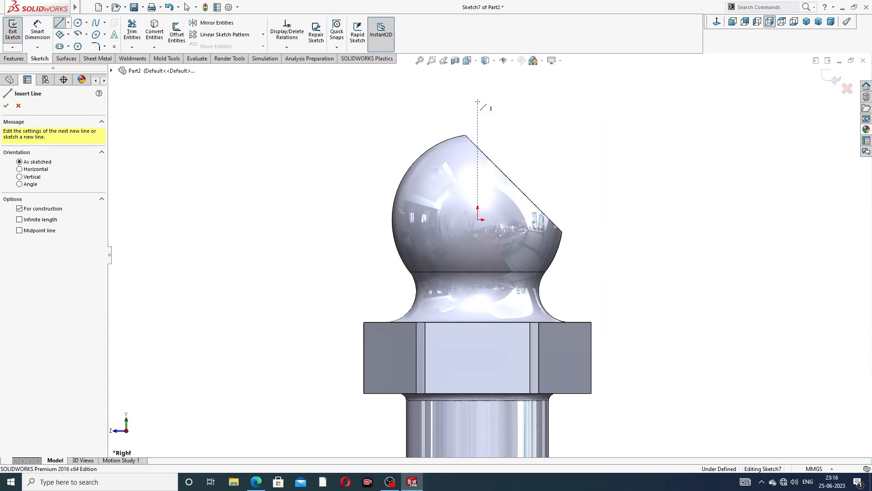
pyautogui.click(477, 219)
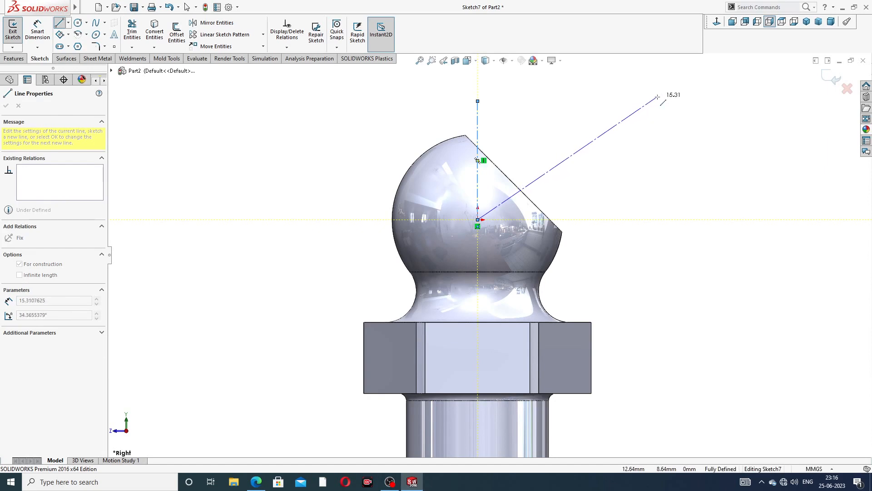
pyautogui.click(657, 97)
pyautogui.rightClick(674, 84)
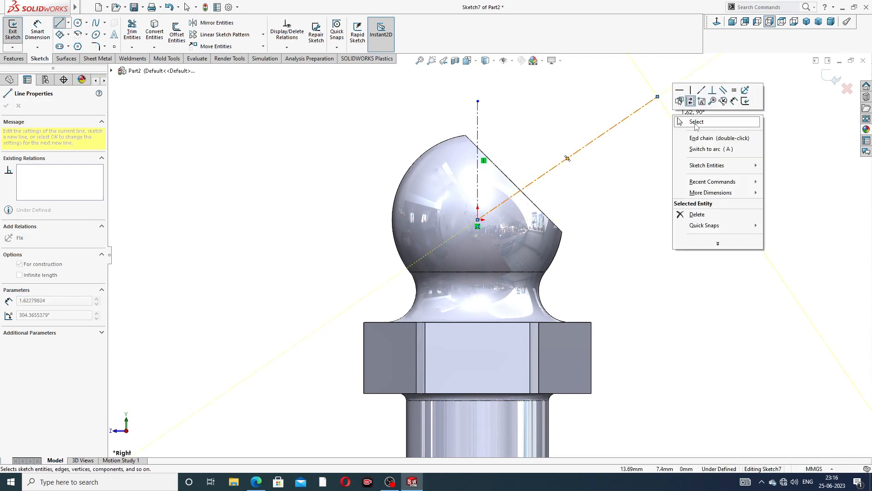
pyautogui.click(693, 123)
pyautogui.scroll(3, 659, 133)
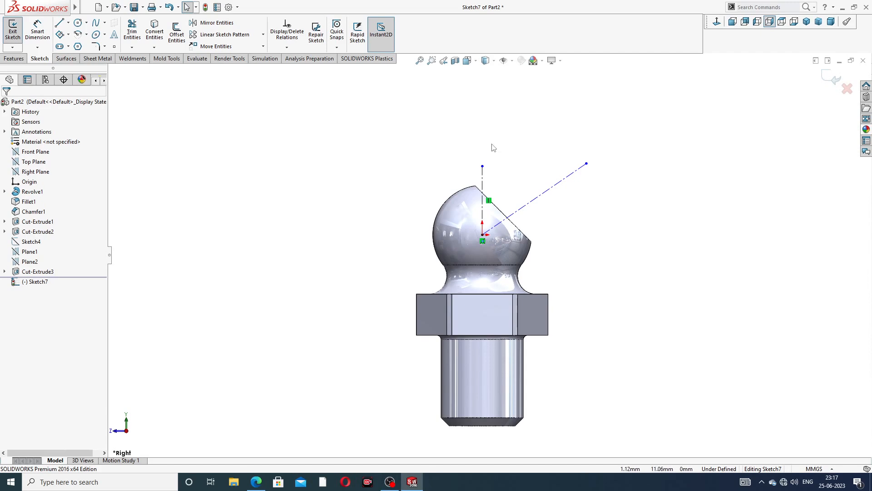
pyautogui.scroll(-3, 502, 165)
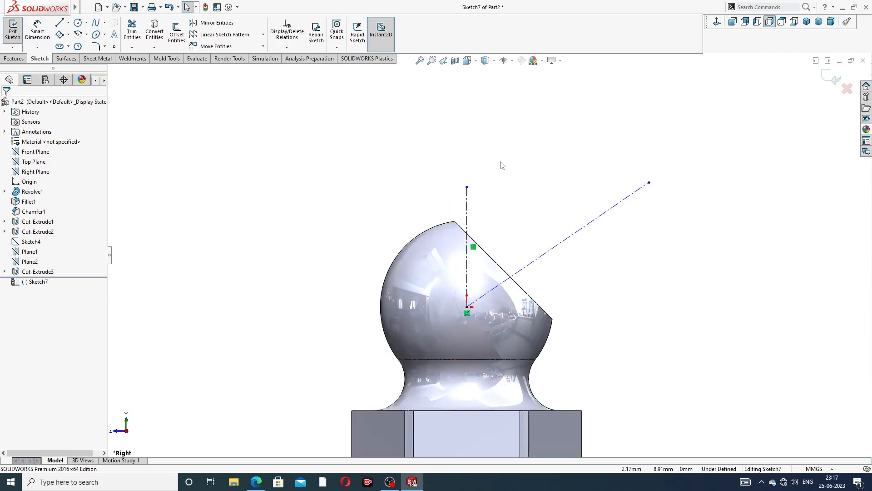
pyautogui.moveTo(467, 187); pyautogui.dragTo(467, 169)
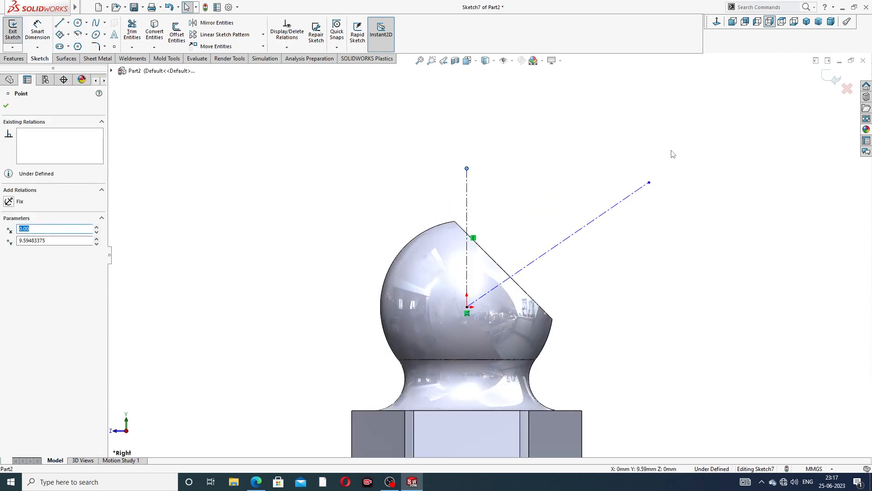
# Try to dimension the angle between the two construction lines inside and outside the sketch, and reopen the sketch for editing.
pyautogui.click(38, 31)
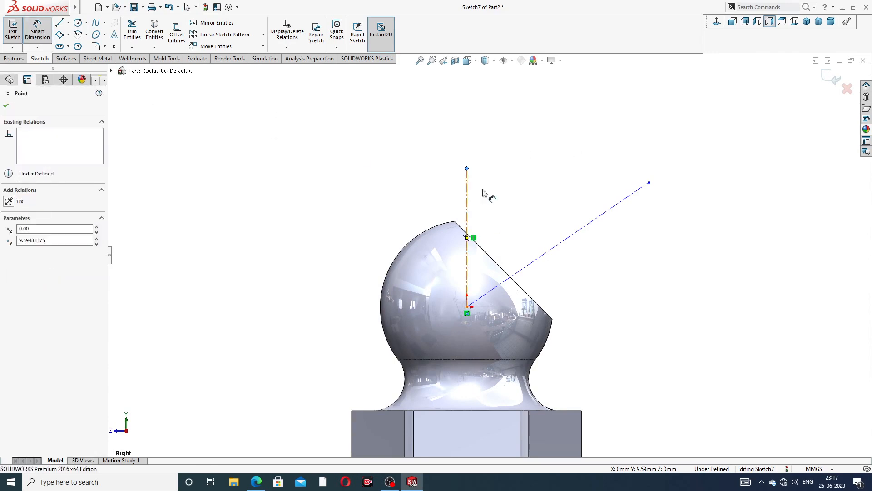
pyautogui.click(467, 199)
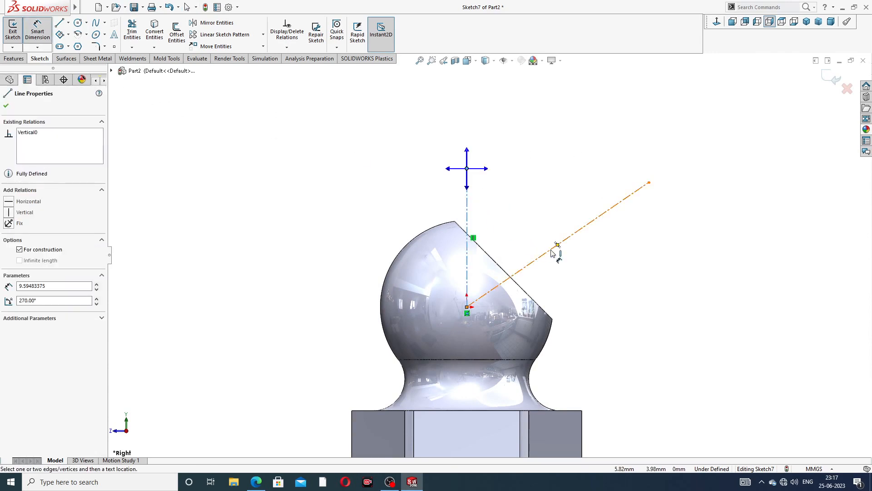
pyautogui.click(521, 229)
pyautogui.click(536, 168)
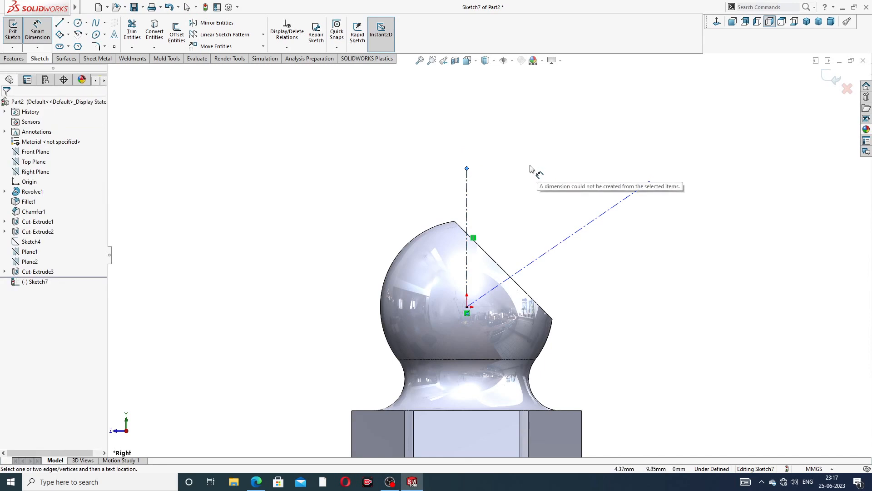
pyautogui.click(466, 208)
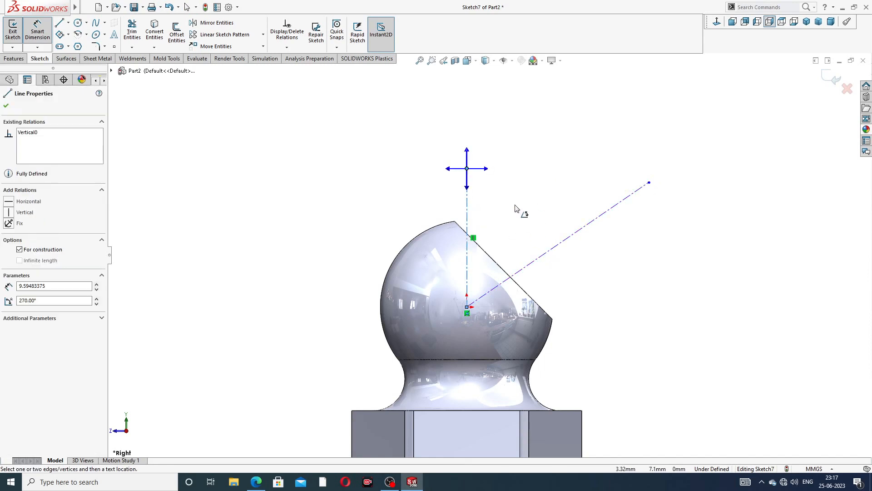
pyautogui.click(176, 132)
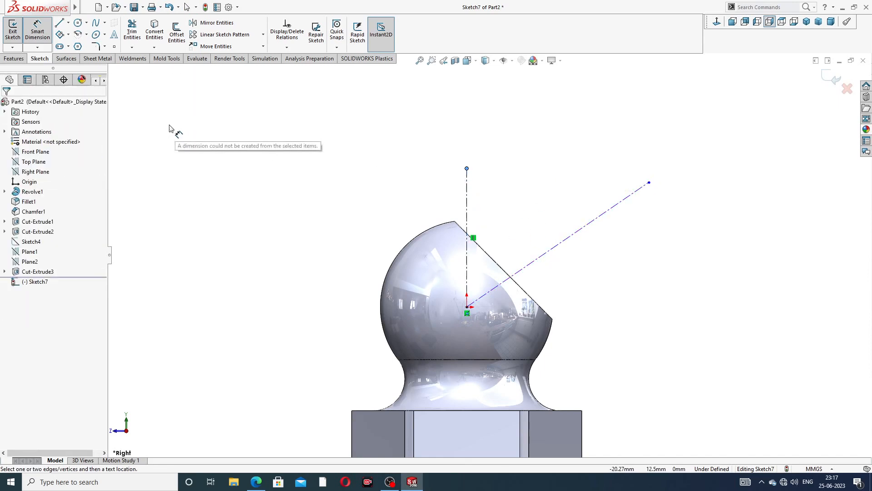
pyautogui.click(13, 32)
pyautogui.click(41, 59)
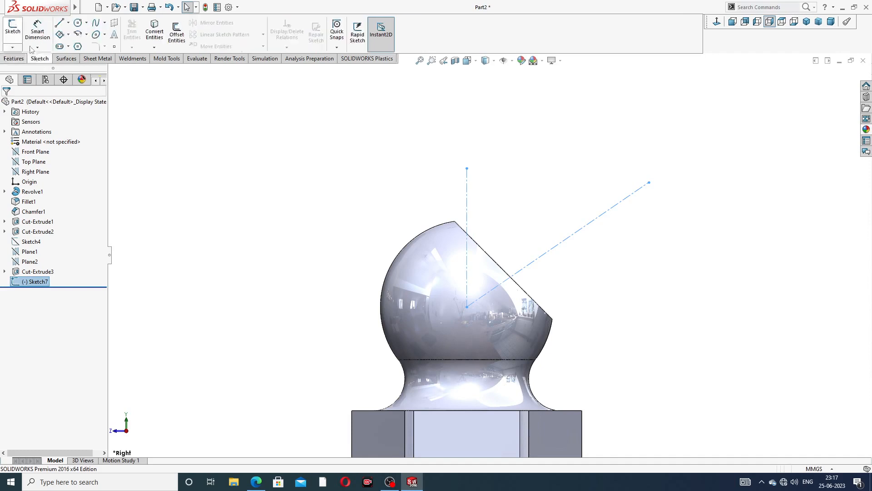
pyautogui.click(38, 32)
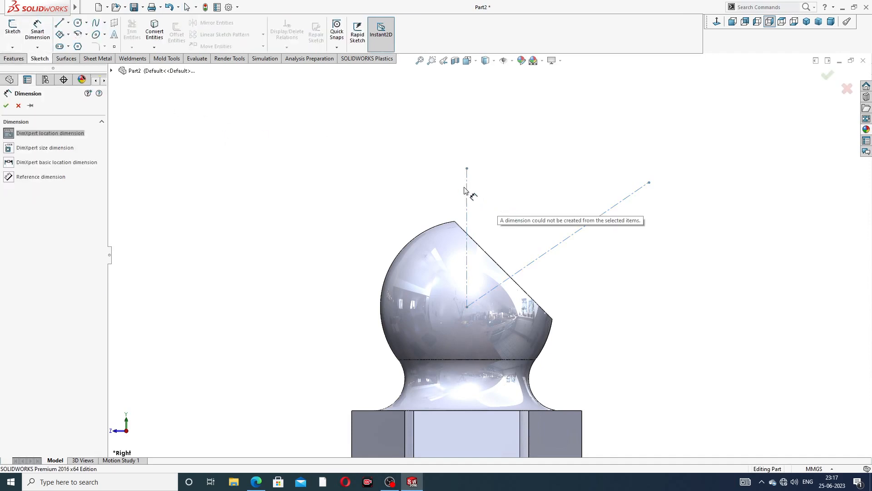
pyautogui.press('Escape')
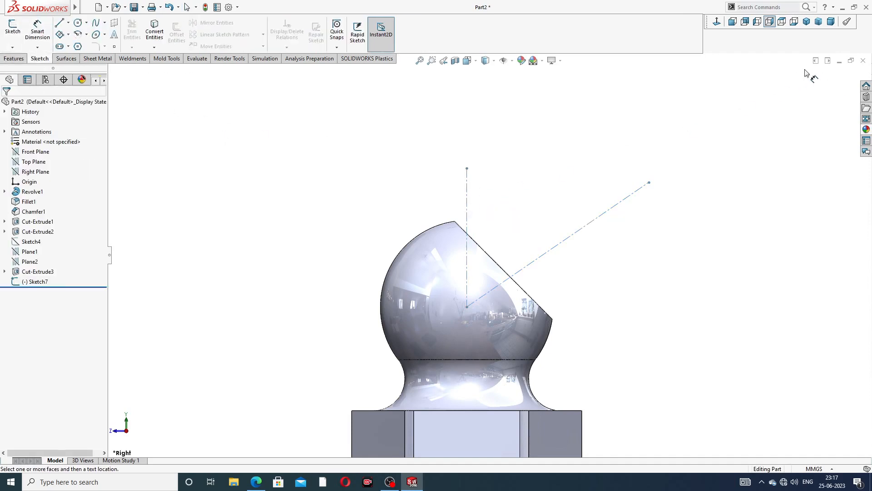
pyautogui.click(36, 281)
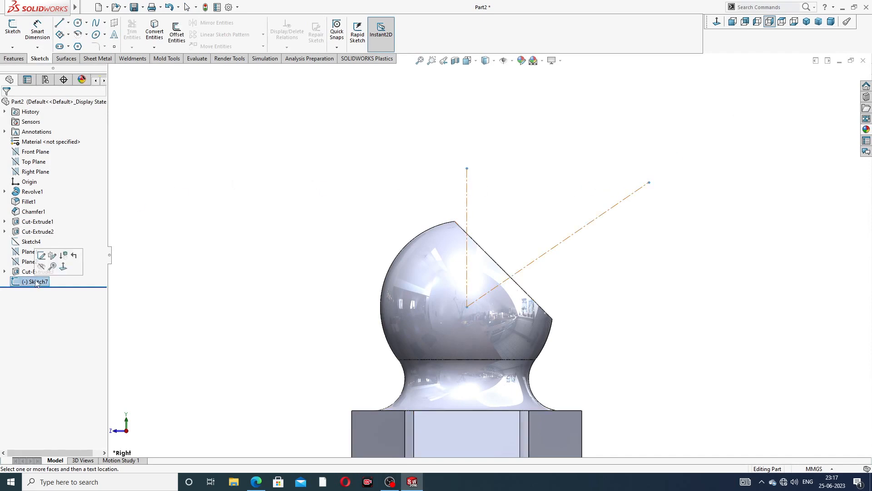
pyautogui.click(41, 255)
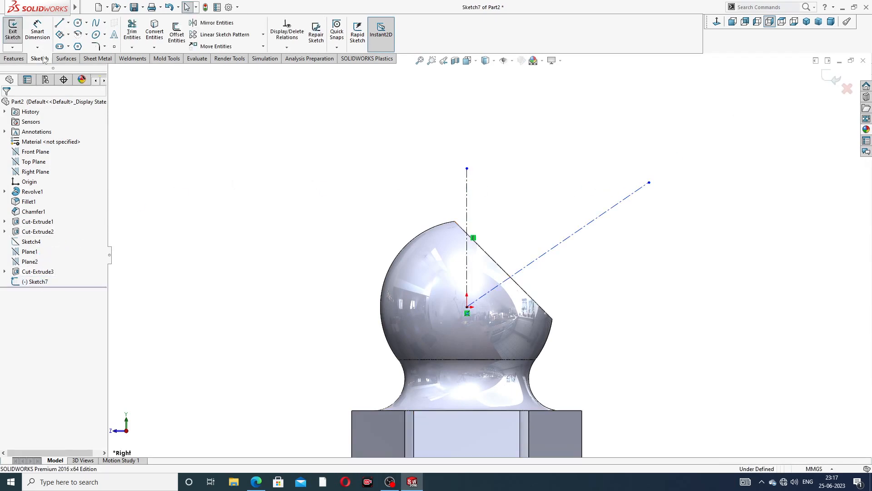
# Dimension the angle between the vertical and slanted construction lines to 45 degrees.
pyautogui.click(38, 31)
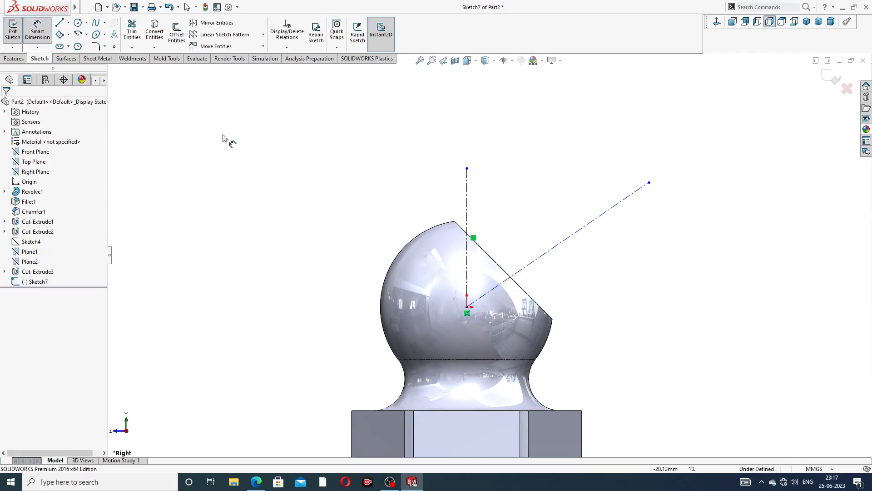
pyautogui.click(468, 212)
pyautogui.click(551, 250)
pyautogui.click(508, 226)
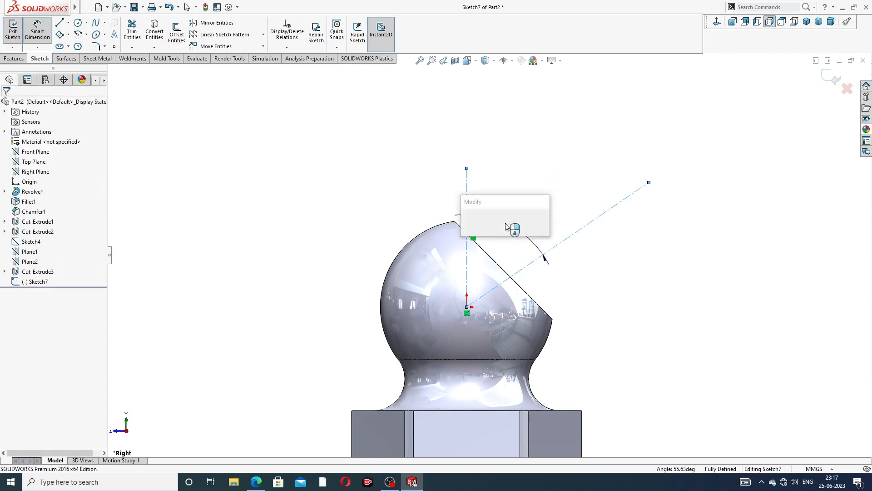
pyautogui.write('45')
pyautogui.press('Return')
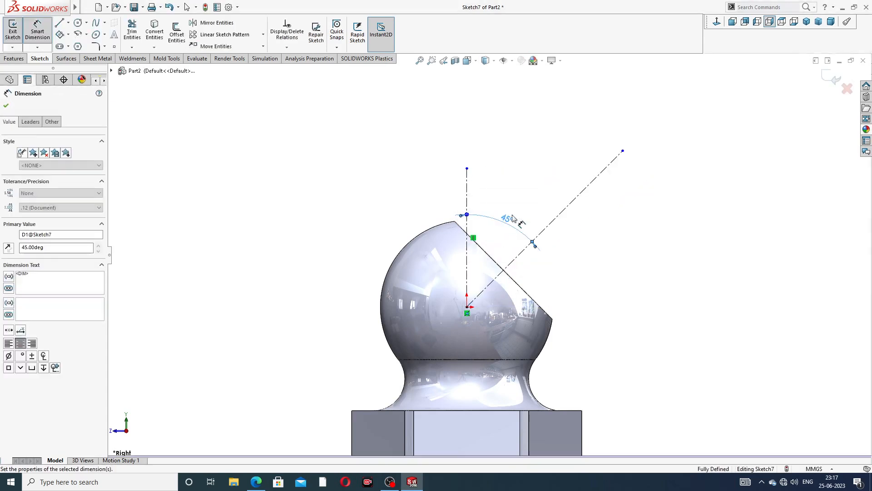
pyautogui.click(548, 161)
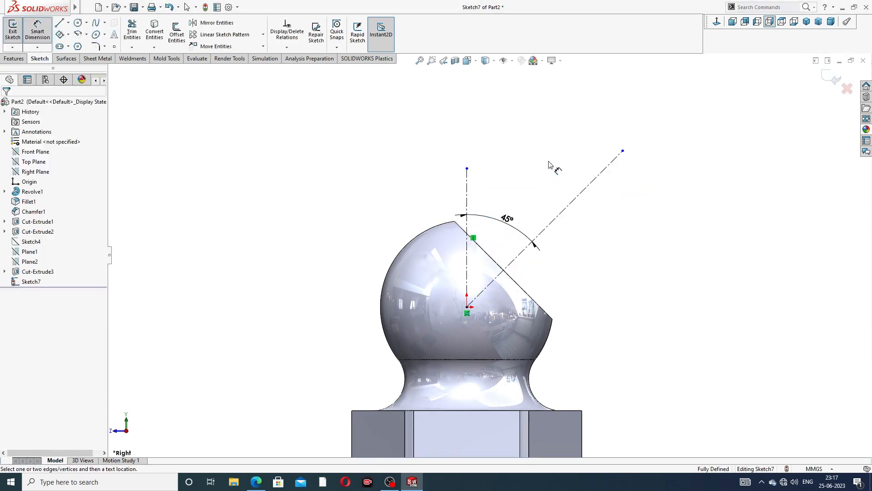
pyautogui.rightClick(661, 127)
pyautogui.click(677, 138)
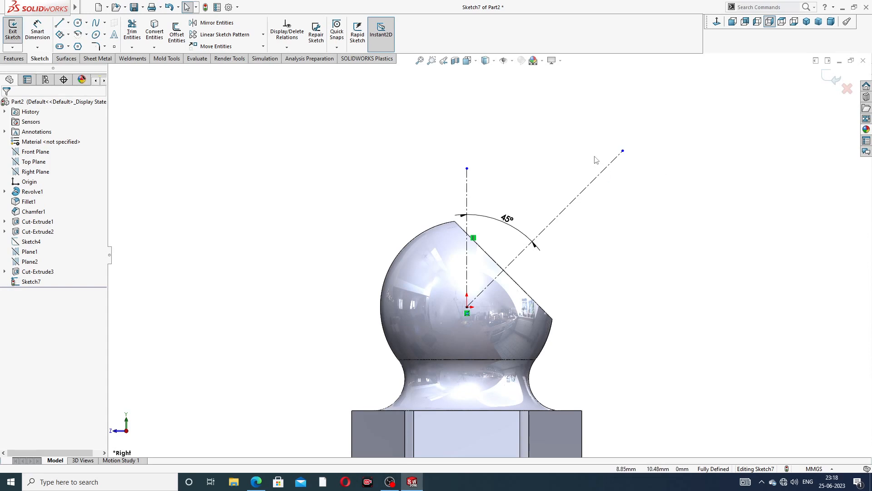
# Draw a line about 4.5 mm long beside the ball's flat to the slanted axis, and continue it about 10.1 mm outward along that axis.
pyautogui.hotkey('ctrl', '3')
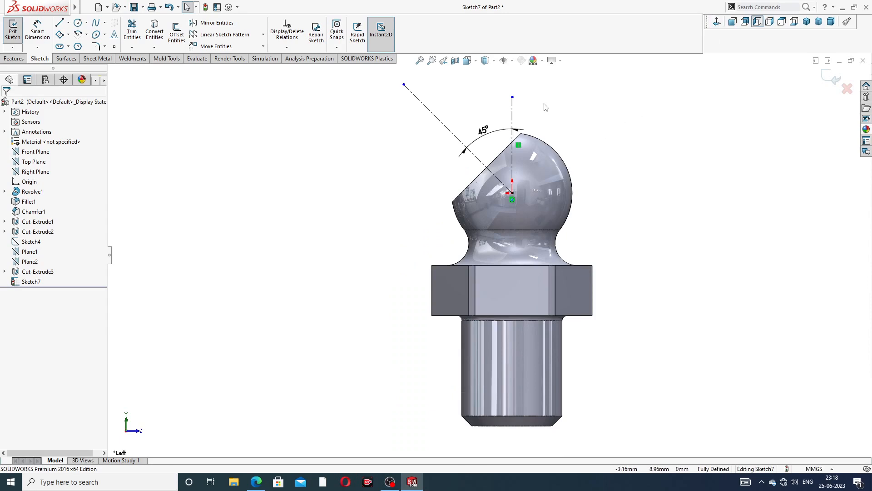
pyautogui.scroll(-5, 545, 107)
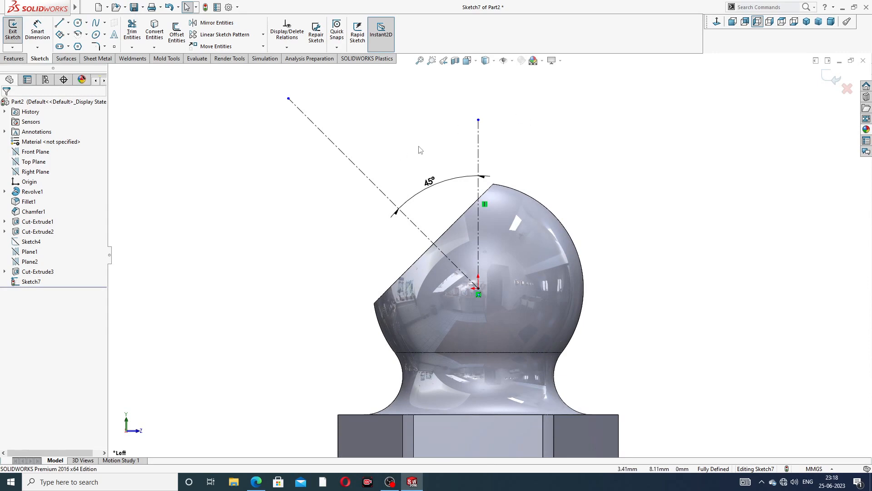
pyautogui.click(59, 22)
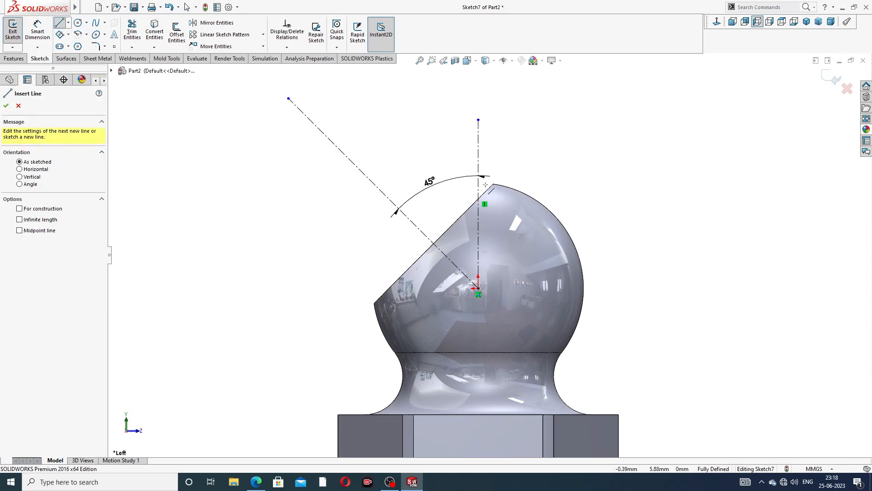
pyautogui.scroll(-2, 485, 184)
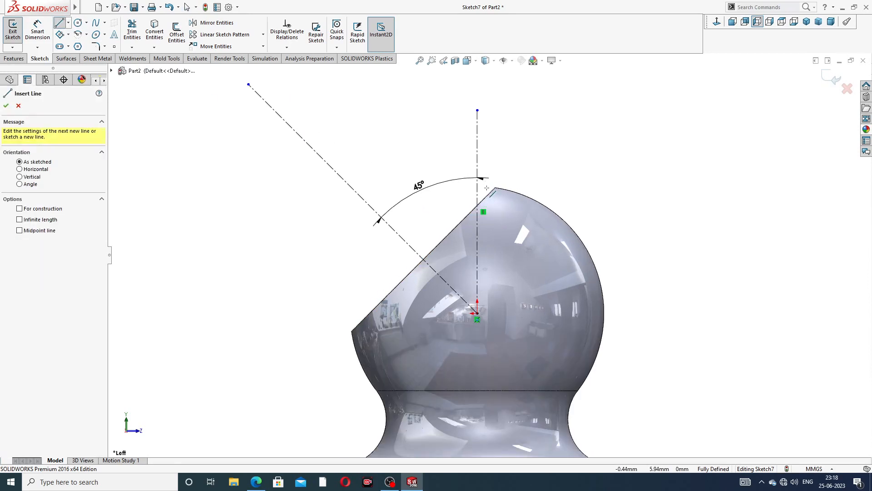
pyautogui.click(486, 188)
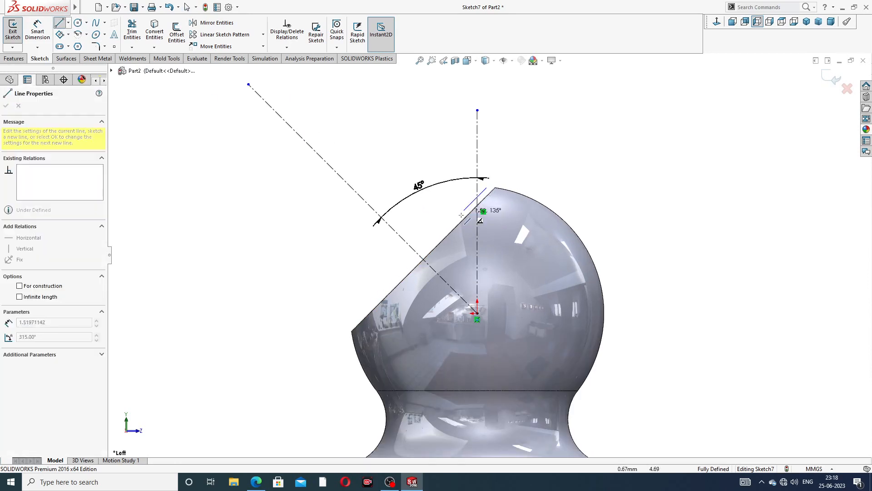
pyautogui.click(423, 259)
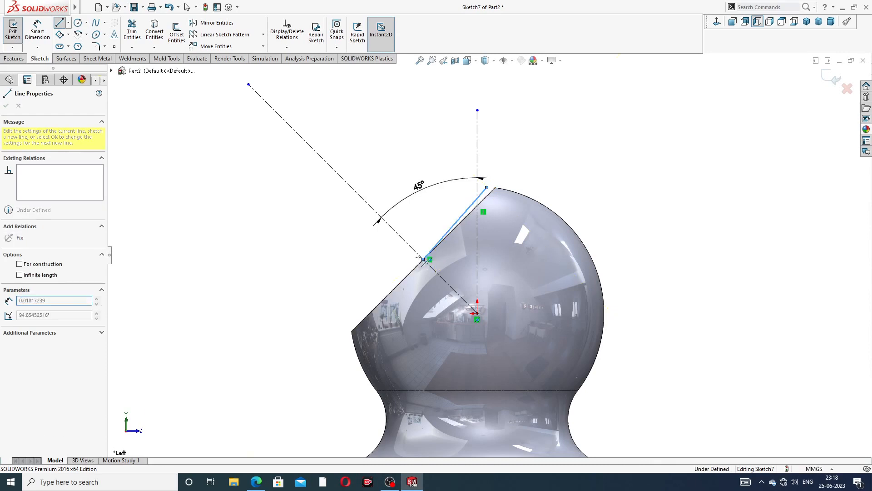
pyautogui.click(273, 109)
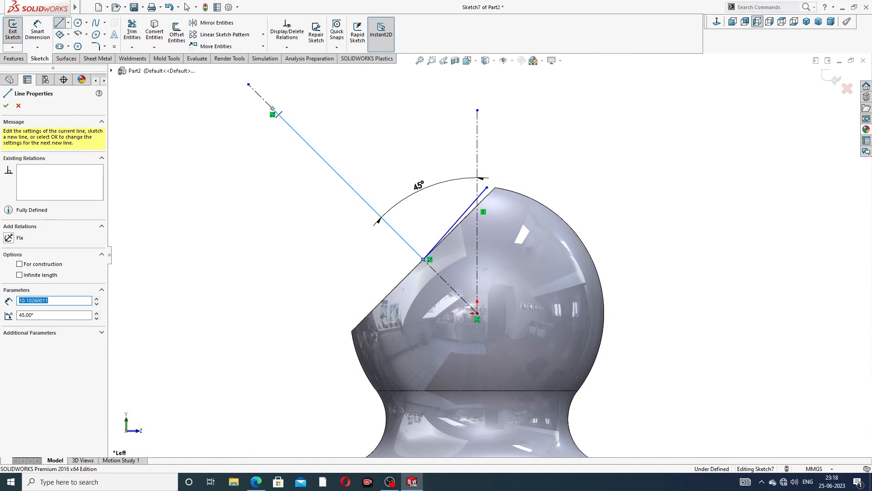
# Close the profile with a perpendicular end line about 2.8 mm long, lines of about 2.5 and 1.6 mm, a tangent arc, and a 1.8 mm line.
pyautogui.scroll(1, 302, 91)
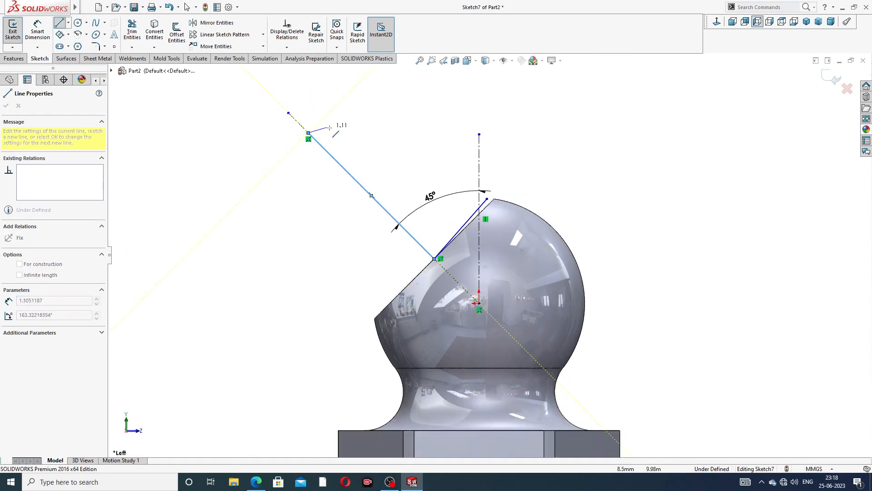
pyautogui.click(343, 99)
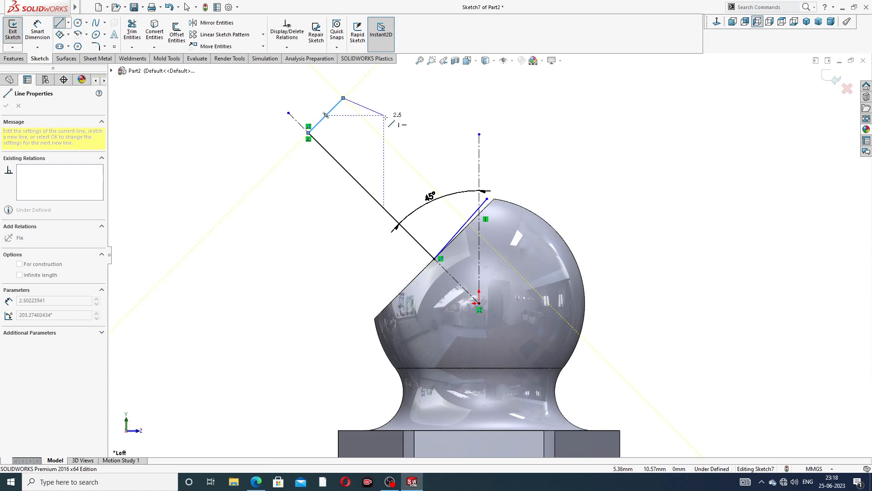
pyautogui.click(384, 115)
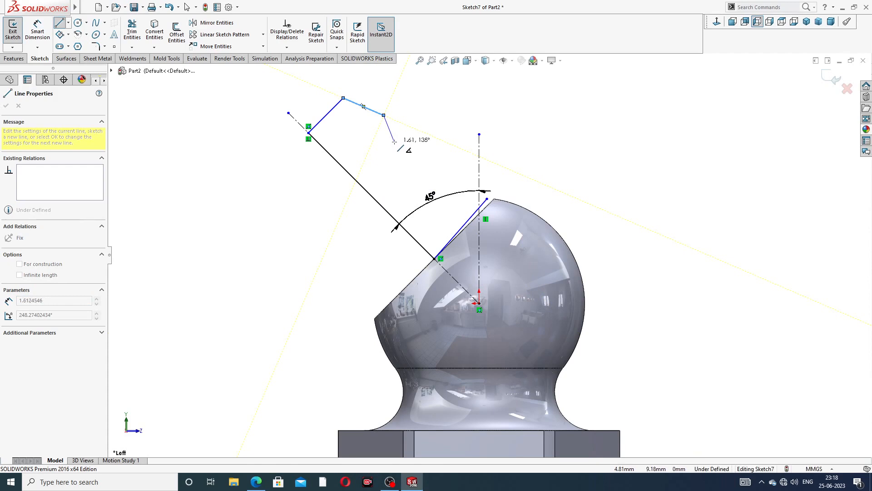
pyautogui.click(394, 142)
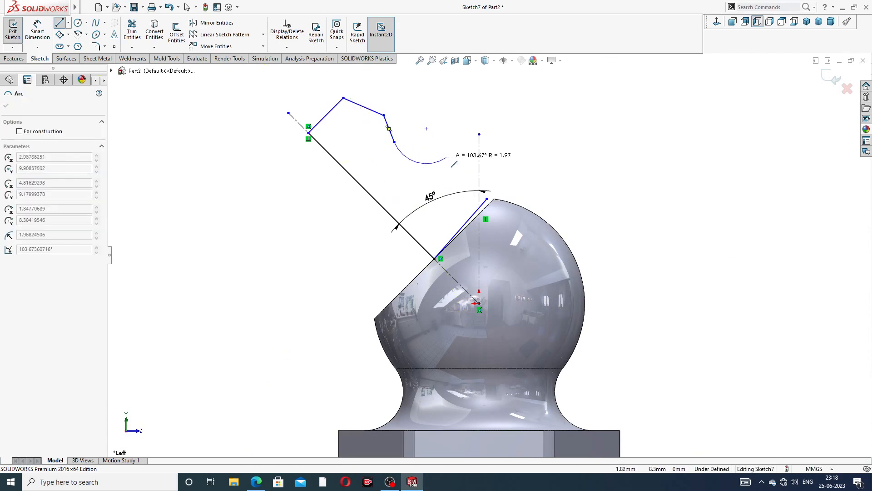
pyautogui.click(471, 171)
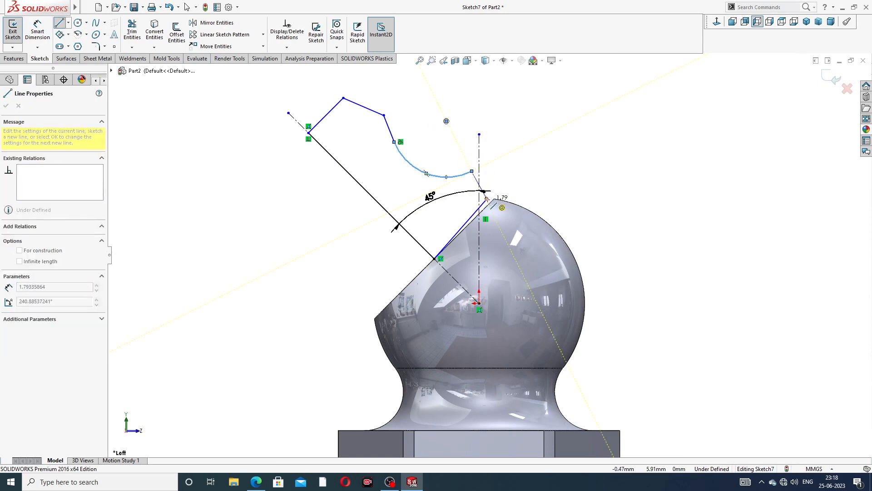
pyautogui.click(486, 198)
pyautogui.rightClick(519, 163)
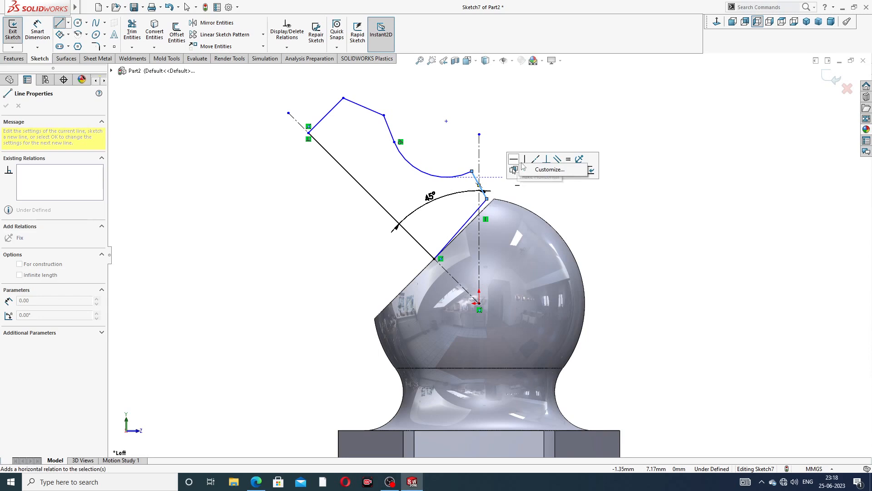
pyautogui.rightClick(537, 134)
pyautogui.click(560, 140)
# Make the profile's base line collinear with the edge of the ball's flat.
pyautogui.scroll(-5, 482, 206)
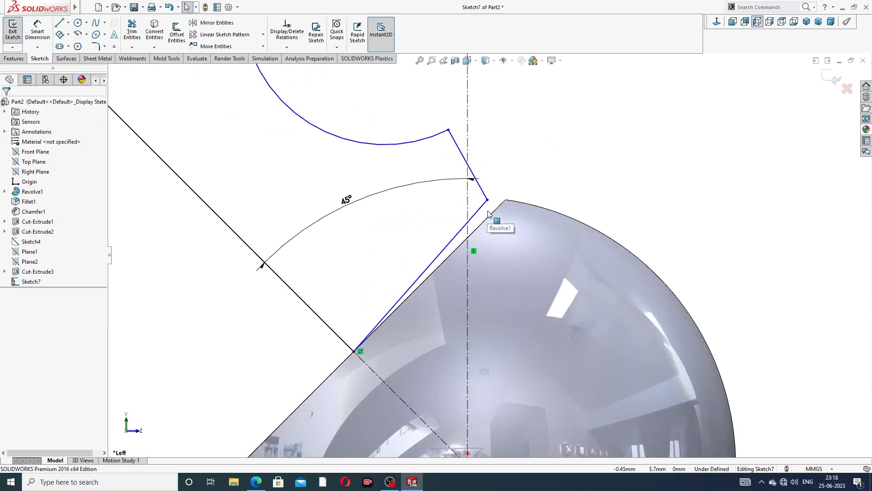
pyautogui.click(482, 210)
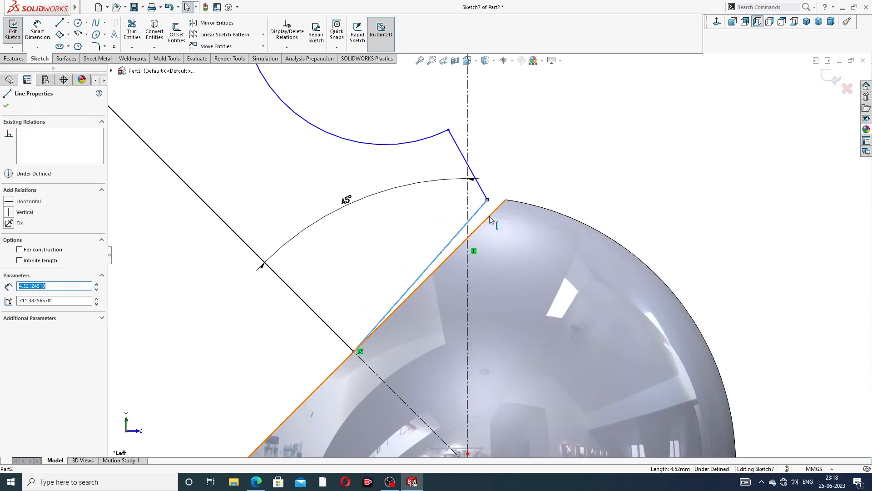
pyautogui.keyDown('ctrl'); pyautogui.click(489, 215); pyautogui.keyUp('ctrl')
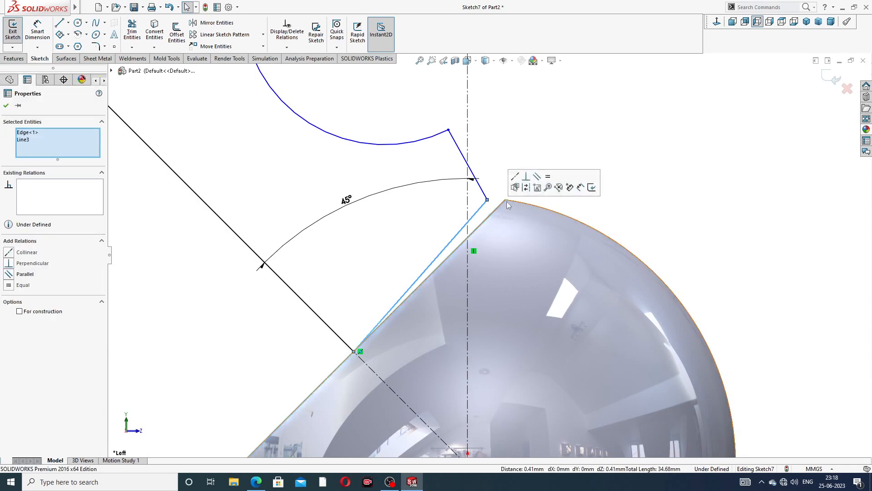
pyautogui.click(515, 177)
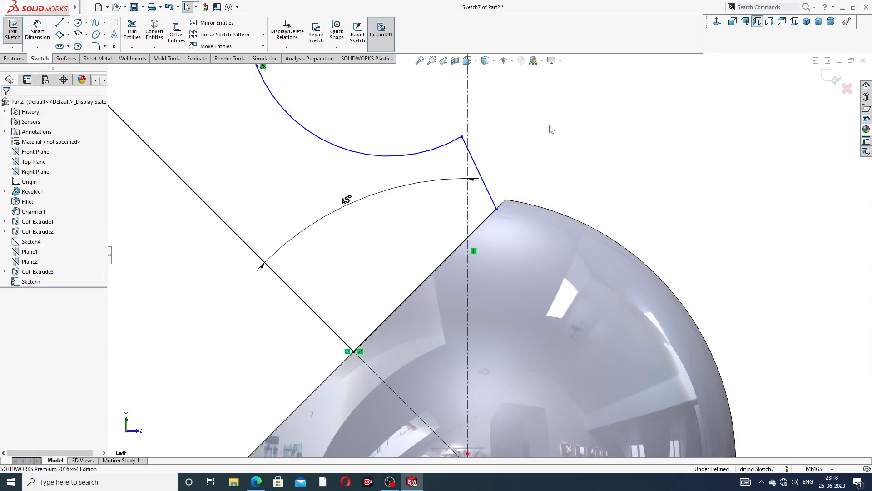
# Dimension the profile line along the slanted axis to 11 mm.
pyautogui.scroll(4, 472, 170)
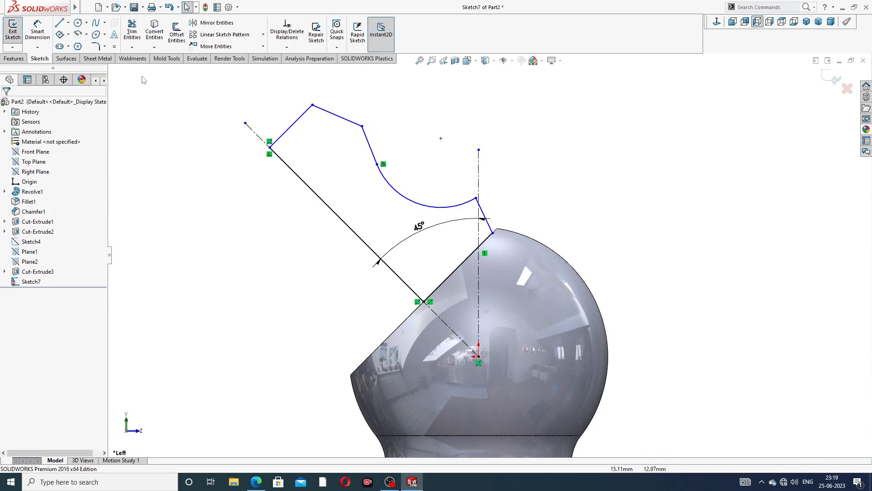
pyautogui.click(38, 30)
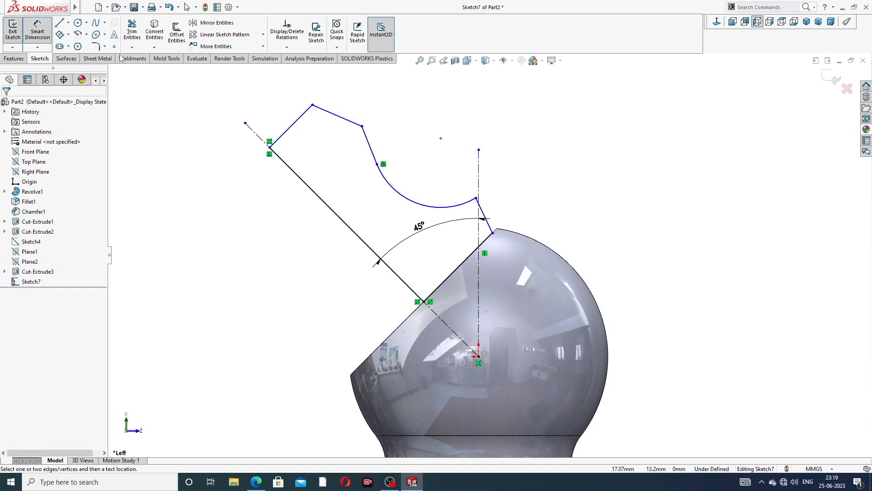
pyautogui.click(345, 222)
pyautogui.click(324, 241)
pyautogui.write('11')
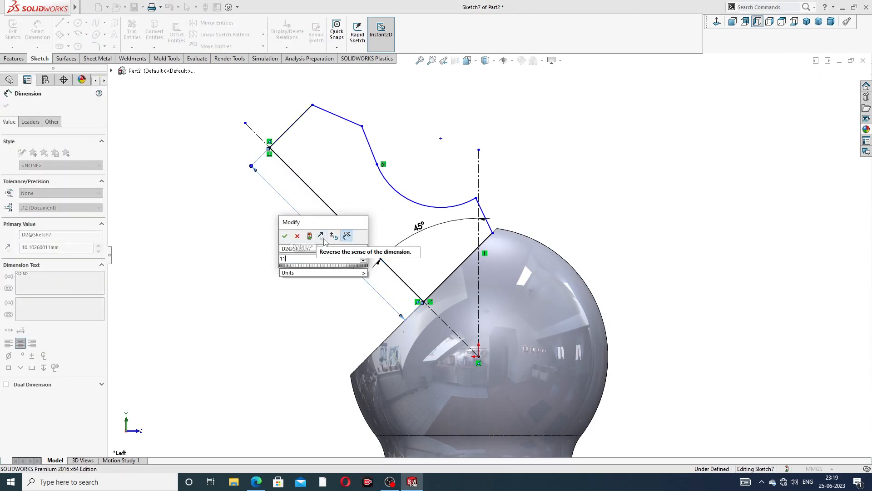
pyautogui.press('Return')
pyautogui.press('Escape')
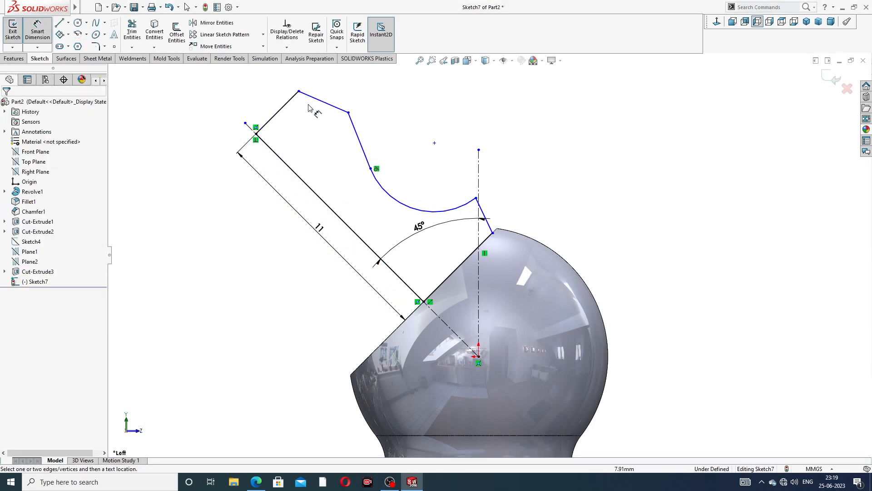
# Dimension the profile's outer end line, perpendicular to the slanted axis, to 4 mm.
pyautogui.click(278, 112)
pyautogui.click(268, 108)
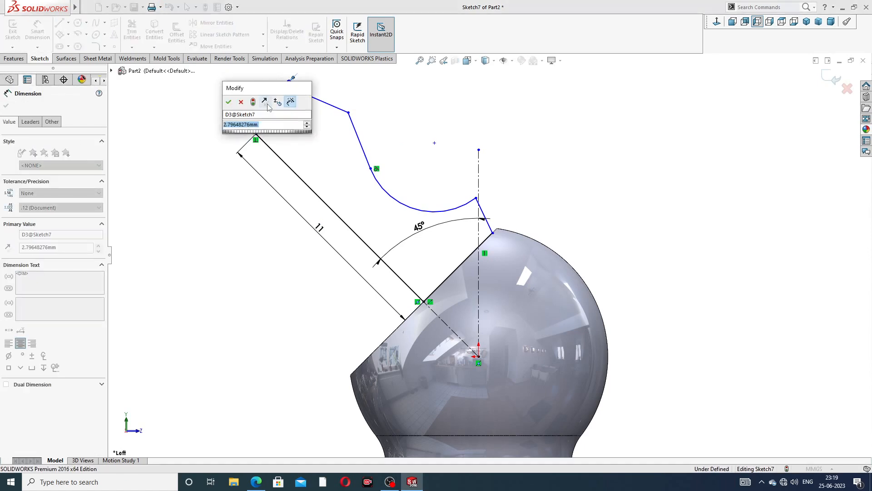
pyautogui.press('Return')
pyautogui.click(420, 98)
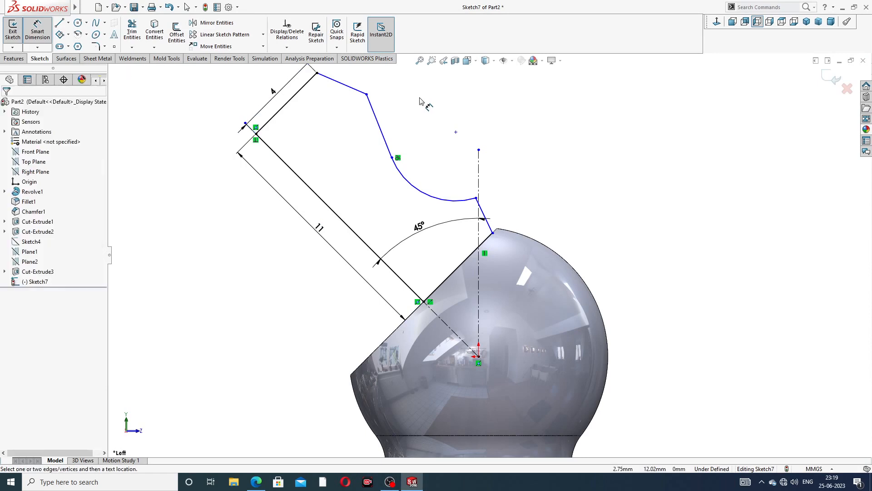
pyautogui.scroll(2, 420, 97)
pyautogui.scroll(-2, 491, 200)
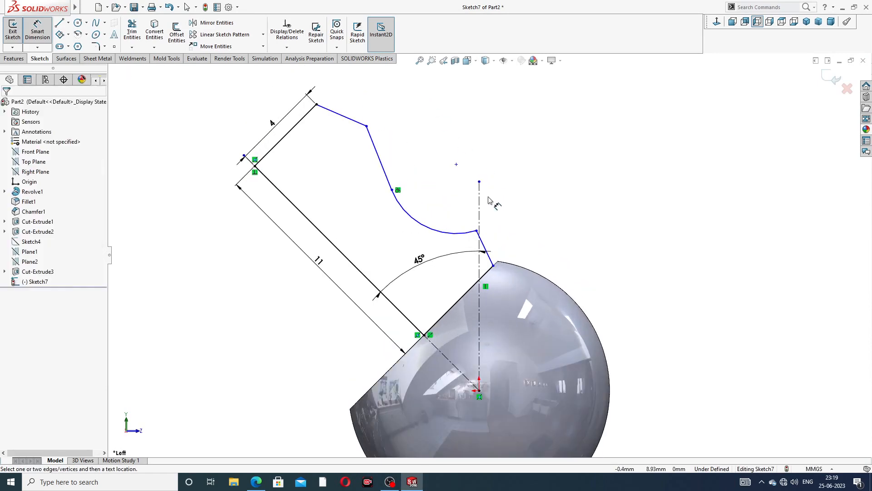
# Make the short line between the arc and the ball's flat parallel to the profile line along the slanted axis.
pyautogui.rightClick(527, 200)
pyautogui.click(551, 135)
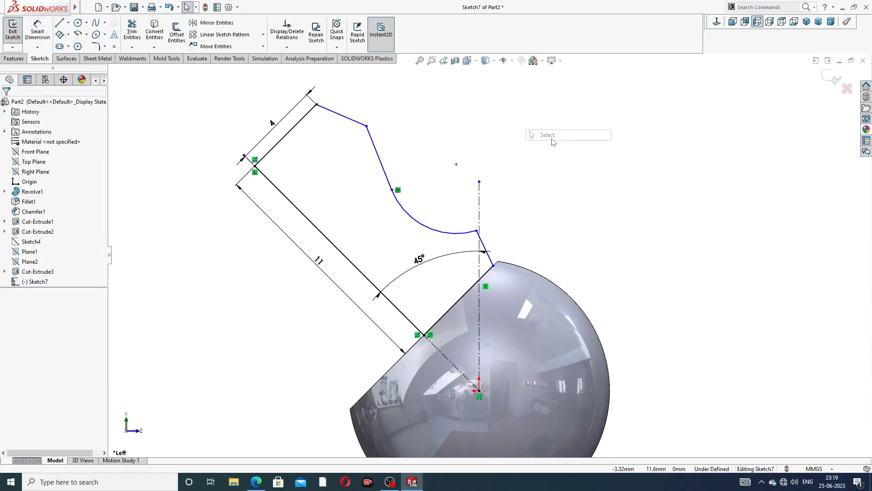
pyautogui.click(484, 247)
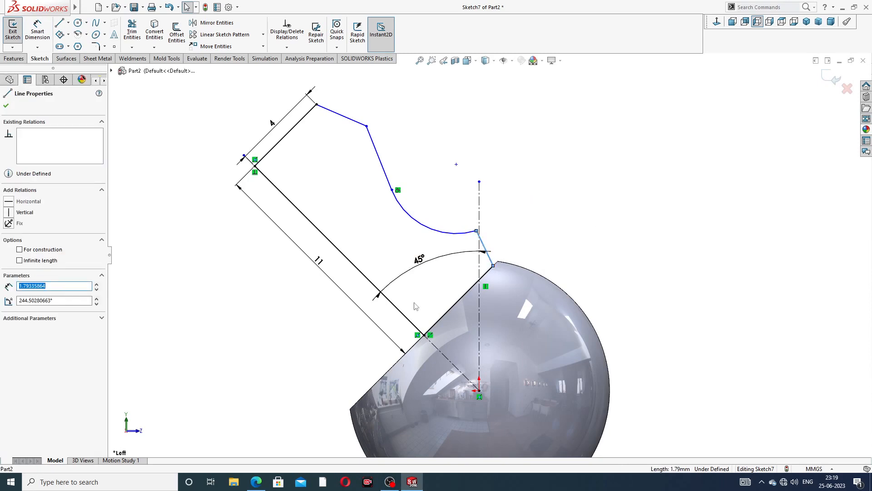
pyautogui.keyDown('ctrl'); pyautogui.click(400, 310); pyautogui.keyUp('ctrl')
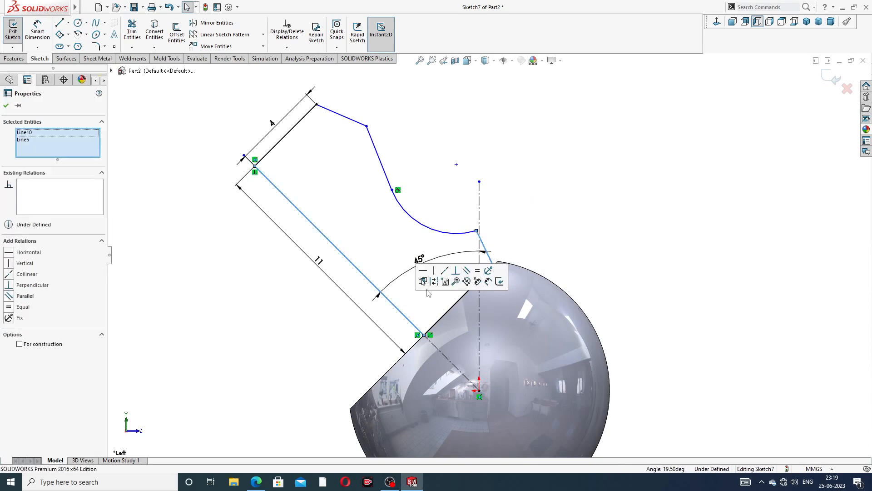
pyautogui.click(466, 270)
pyautogui.click(529, 160)
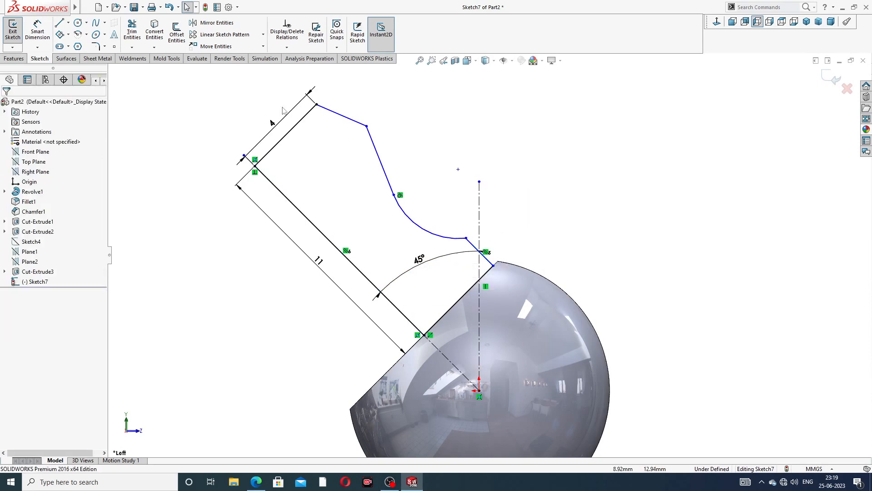
# Set the length of the profile's outer end line to 3 mm.
pyautogui.click(40, 32)
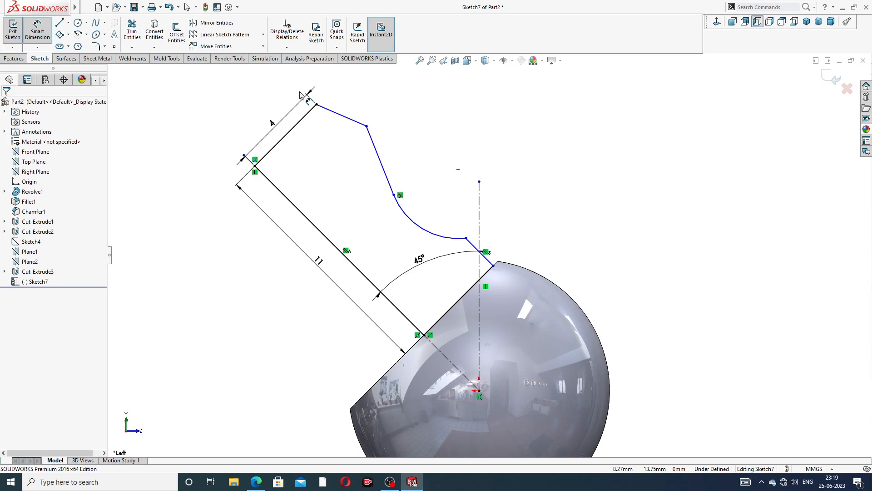
pyautogui.click(272, 122)
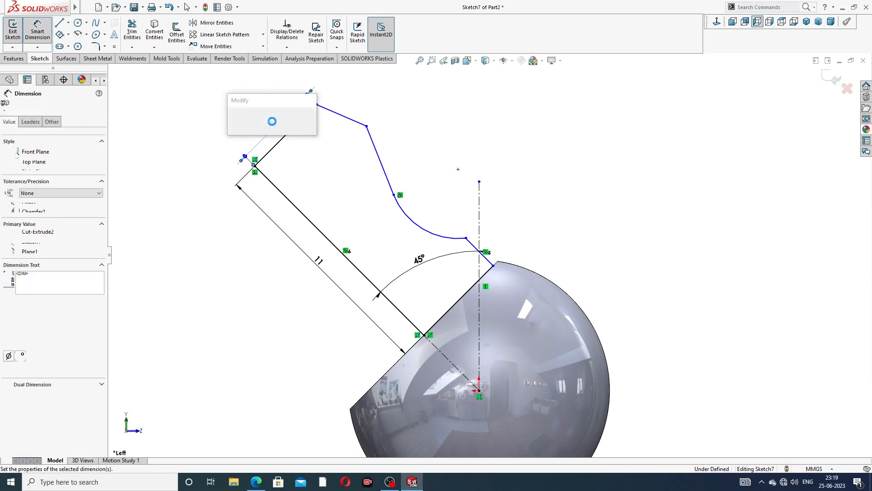
pyautogui.write('3')
pyautogui.press('Return')
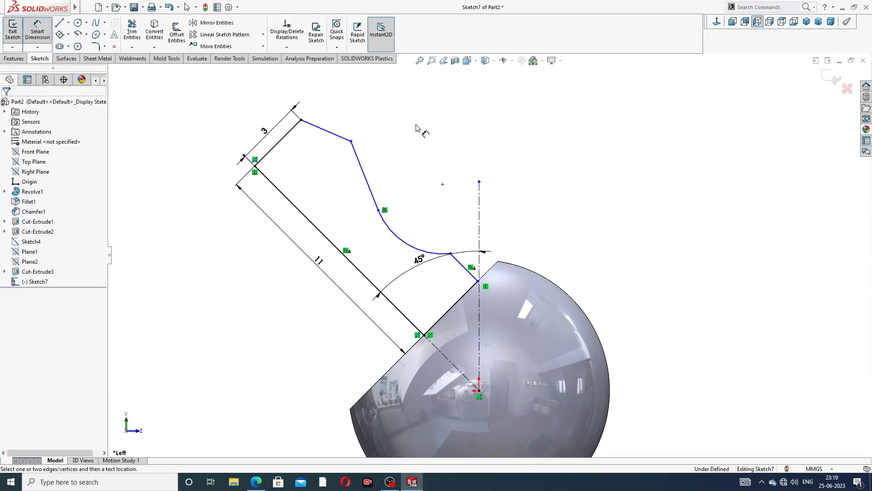
# Dimension the distance from the slanted axis to the corner between the profile's two sloped lines as 4 mm.
pyautogui.click(351, 141)
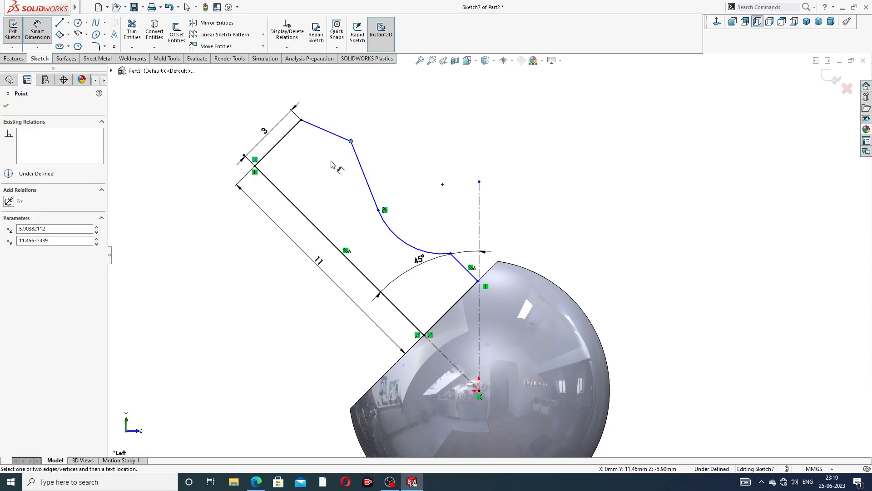
pyautogui.click(287, 198)
pyautogui.click(253, 130)
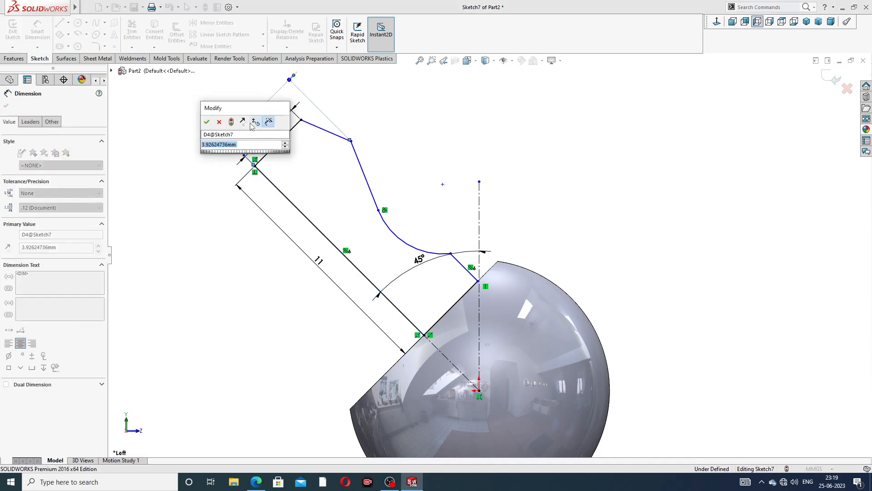
pyautogui.write('4')
pyautogui.press('Return')
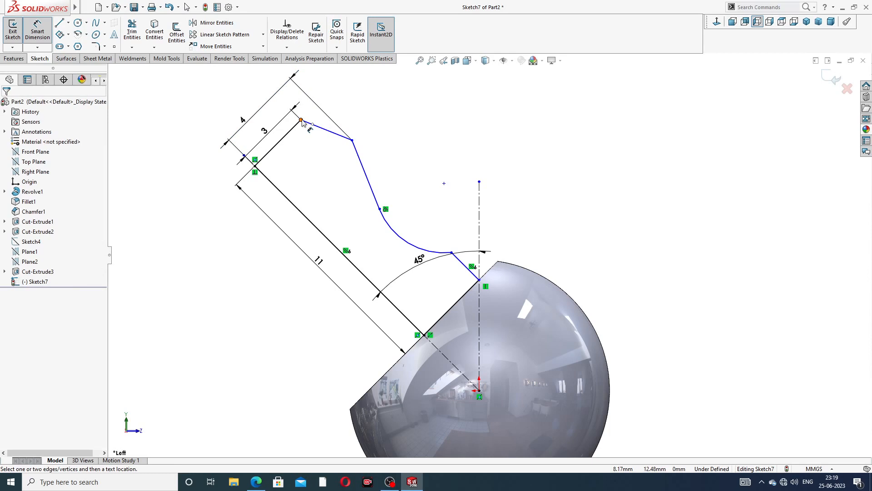
# Dimension the short line between the arc and the ball's flat to 3 mm.
pyautogui.click(465, 265)
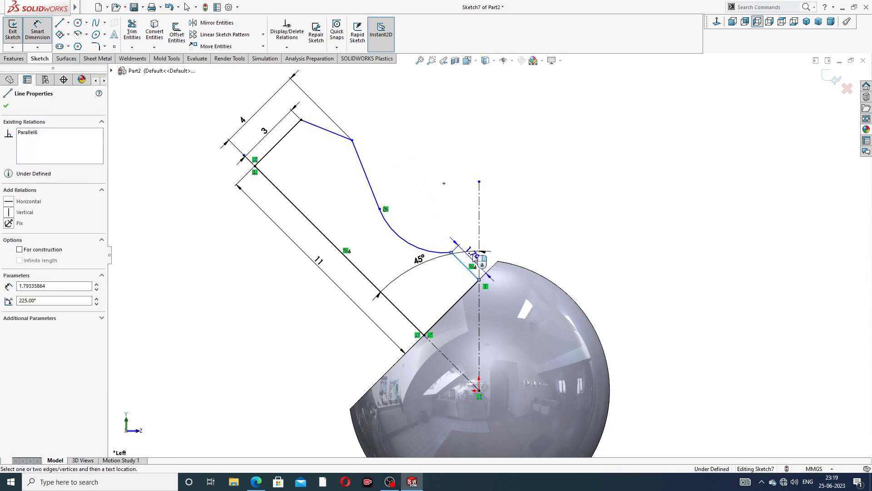
pyautogui.click(496, 242)
pyautogui.write('3')
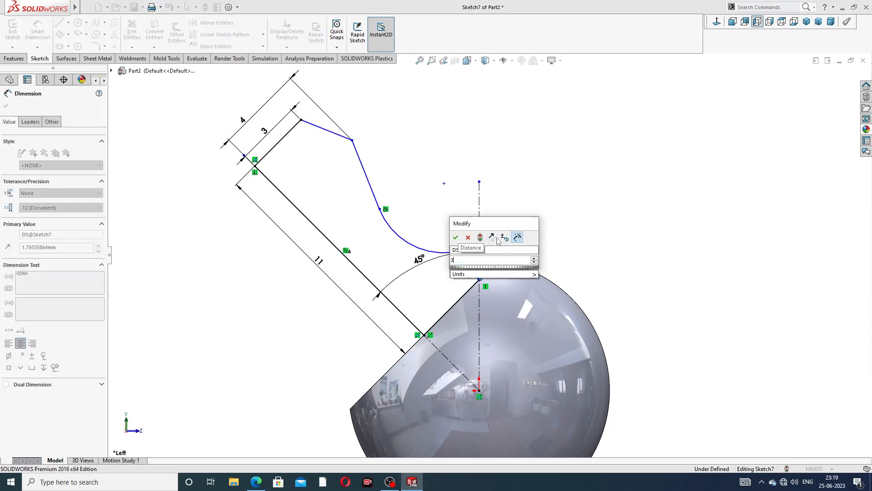
pyautogui.press('Return')
pyautogui.click(533, 186)
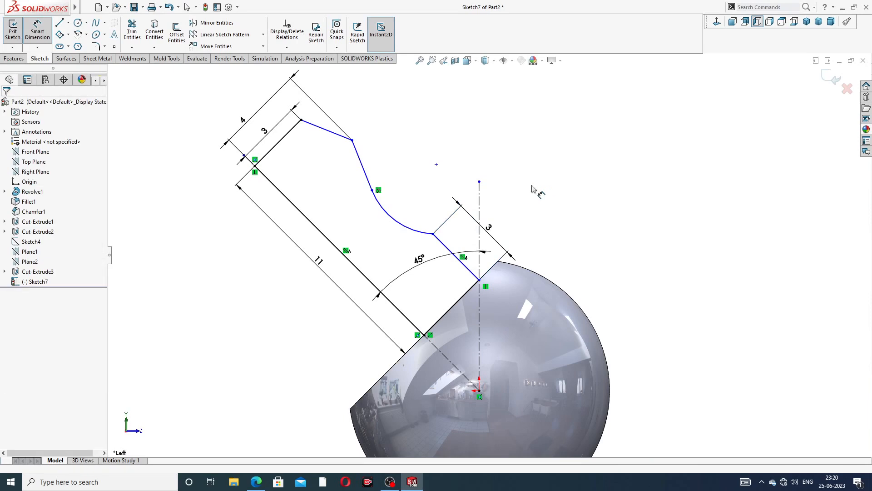
# Dimension the outer sloped line of the head profile to 3 mm and move the 4 mm dimension outward to clear it.
pyautogui.click(351, 139)
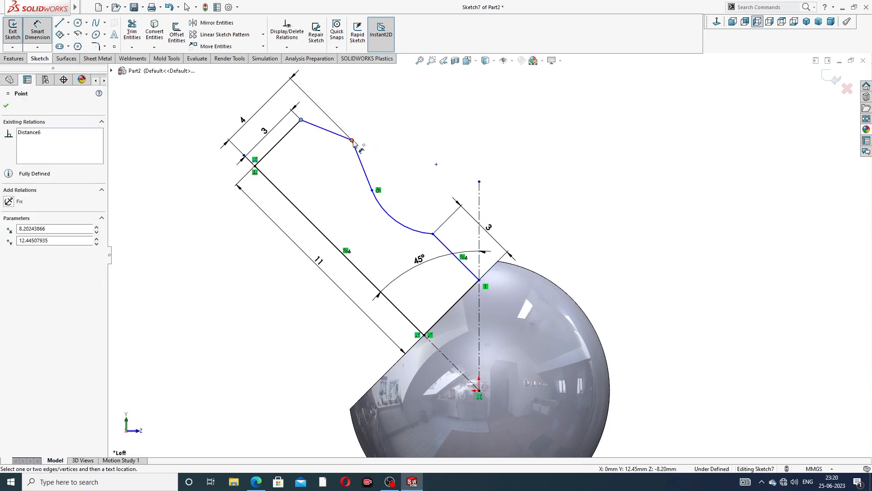
pyautogui.click(353, 141)
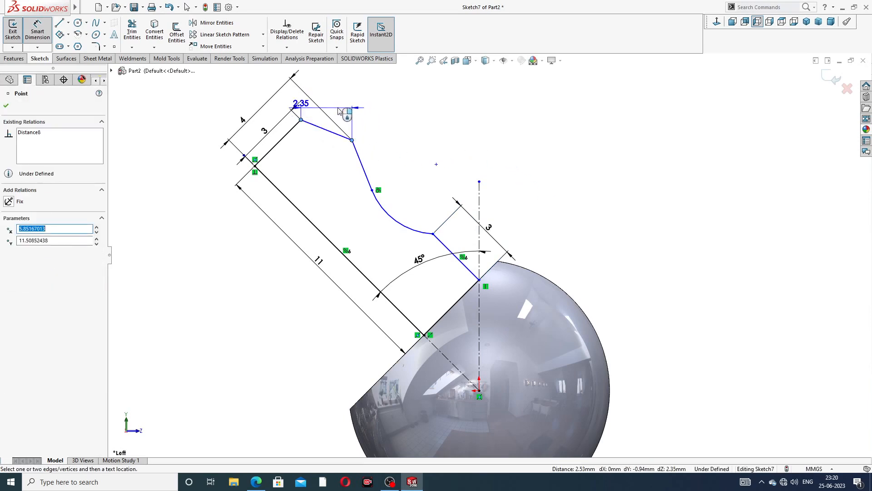
pyautogui.click(358, 108)
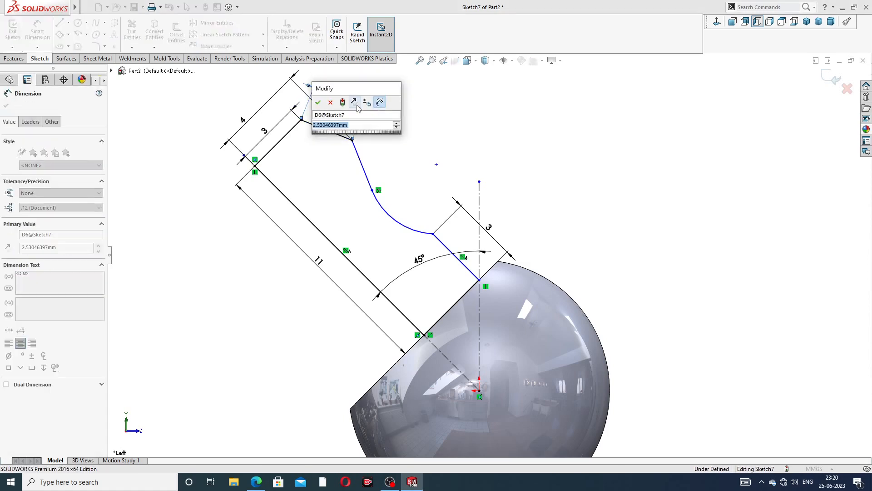
pyautogui.write('3')
pyautogui.press('Return')
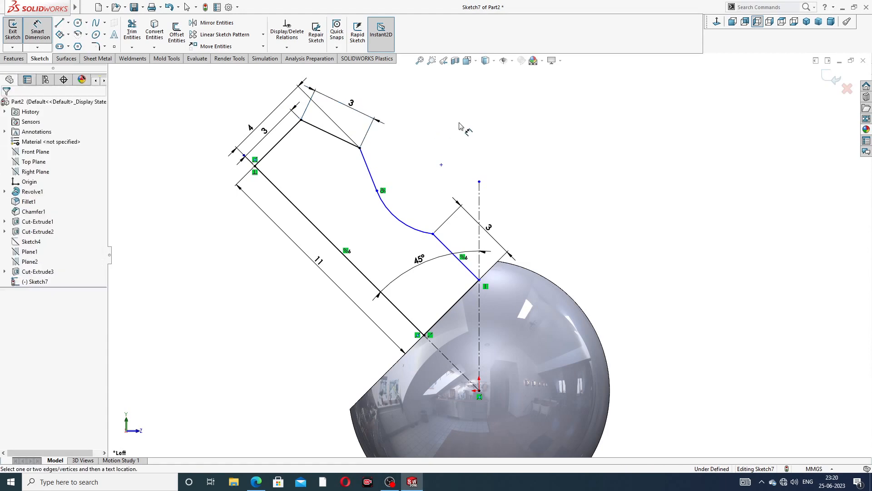
pyautogui.moveTo(251, 128); pyautogui.dragTo(242, 119)
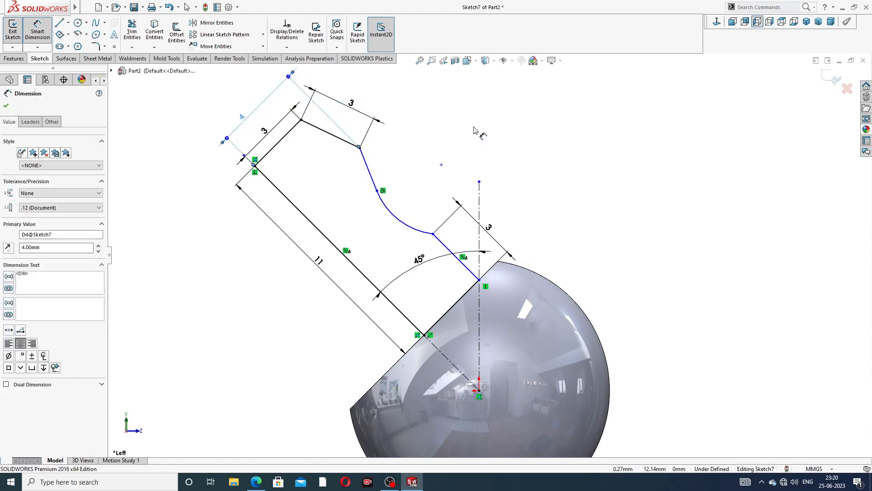
# Set the radius of the head profile's arc to 2 mm.
pyautogui.scroll(1, 474, 131)
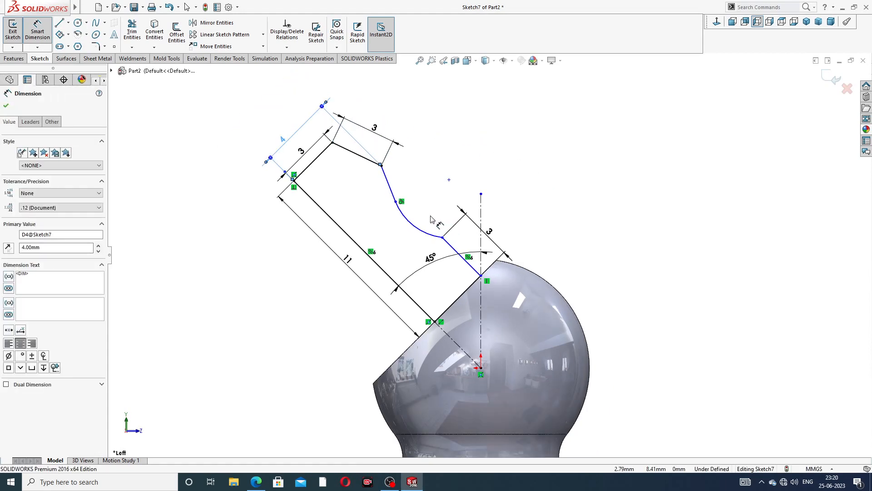
pyautogui.click(413, 226)
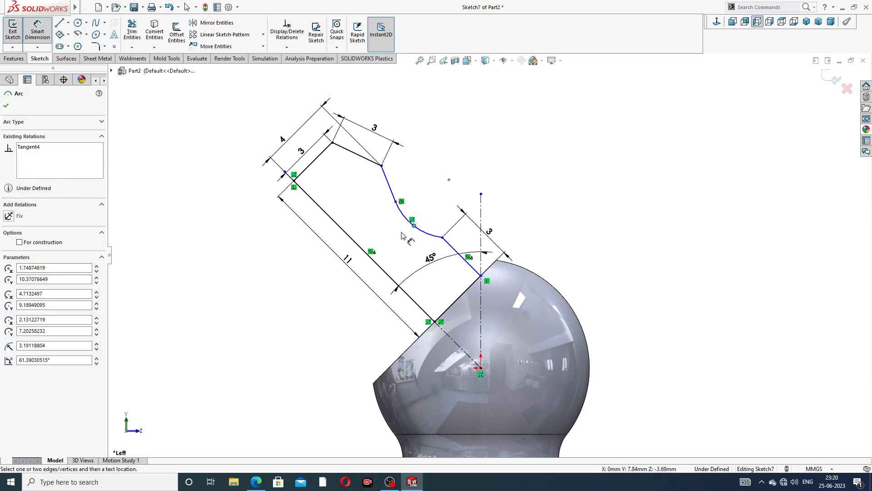
pyautogui.click(413, 220)
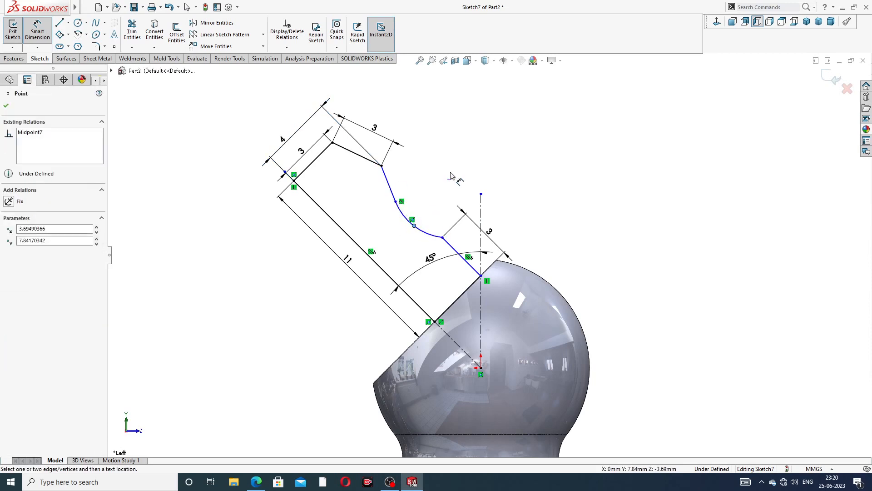
pyautogui.press('Escape')
pyautogui.click(423, 232)
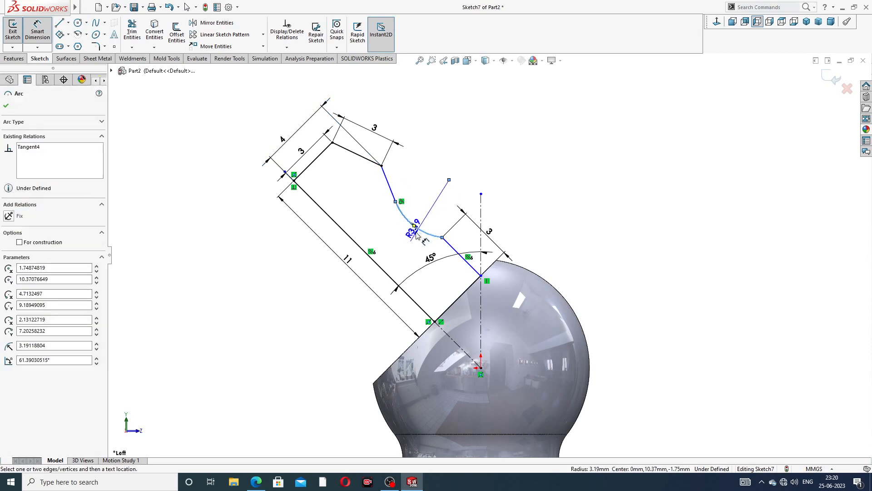
pyautogui.click(406, 242)
pyautogui.write('2')
pyautogui.press('Return')
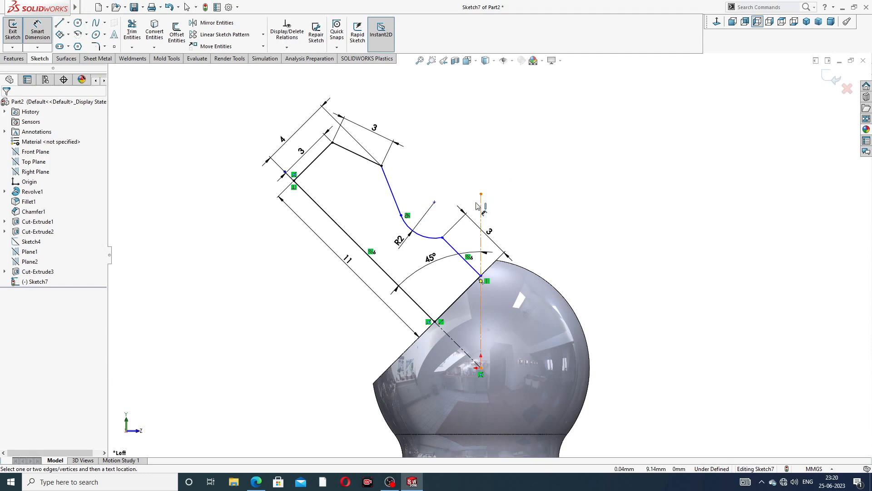
# Dimension the arc's centre 5 mm from the profile line along the slanted axis, and reposition the 45° dimension.
pyautogui.click(435, 201)
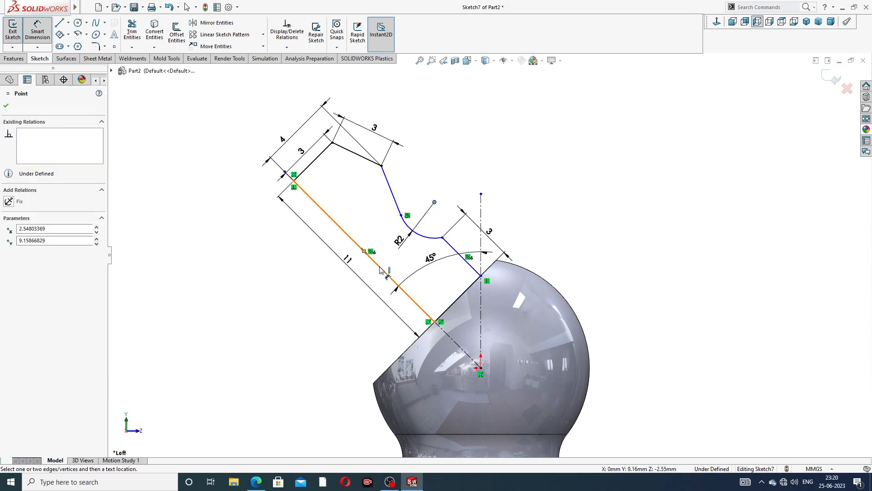
pyautogui.click(392, 191)
pyautogui.click(358, 212)
pyautogui.write('5')
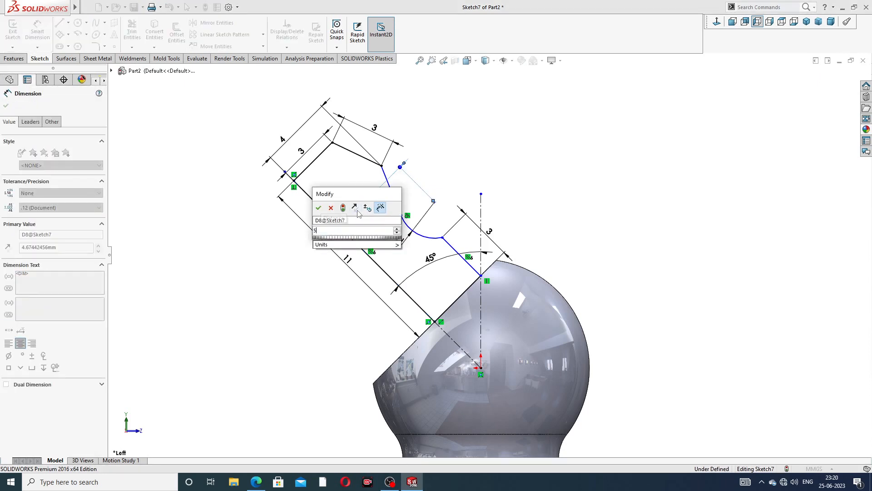
pyautogui.press('Return')
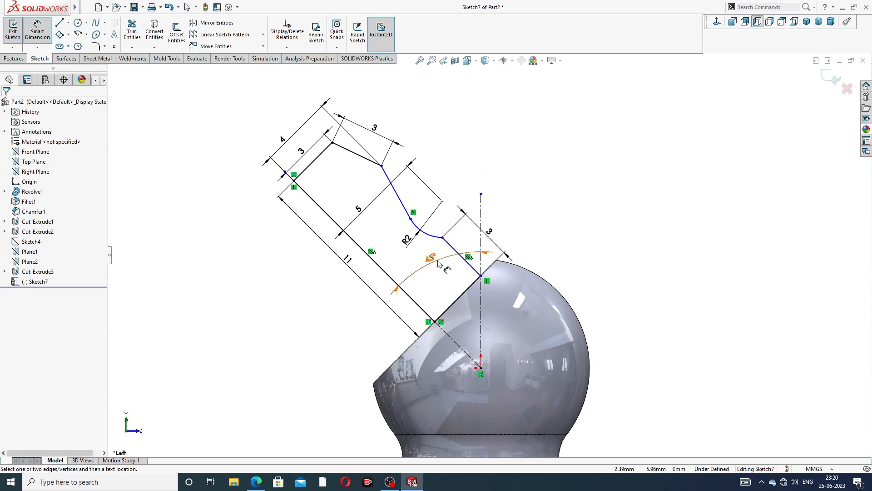
pyautogui.moveTo(437, 259); pyautogui.dragTo(432, 255)
pyautogui.click(544, 185)
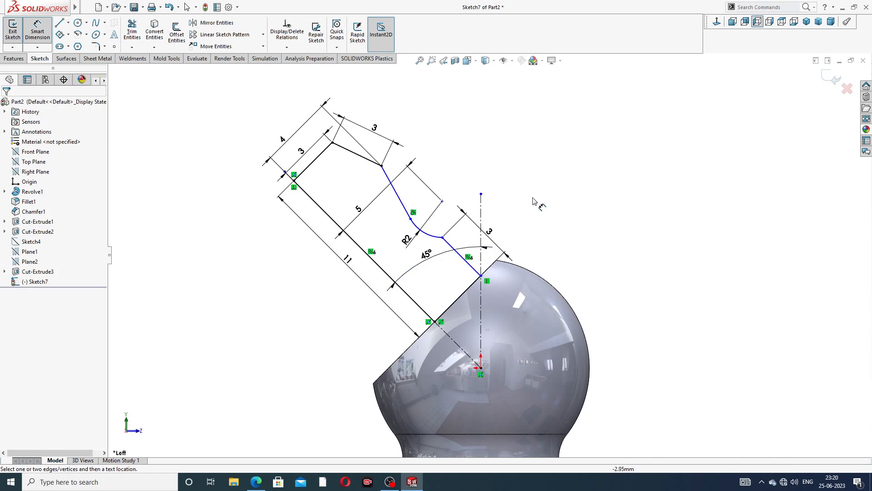
# Dimension the profile line lying on the ball's flat to 5 mm, place its dimension clear of the profile, and end dimensioning.
pyautogui.click(465, 299)
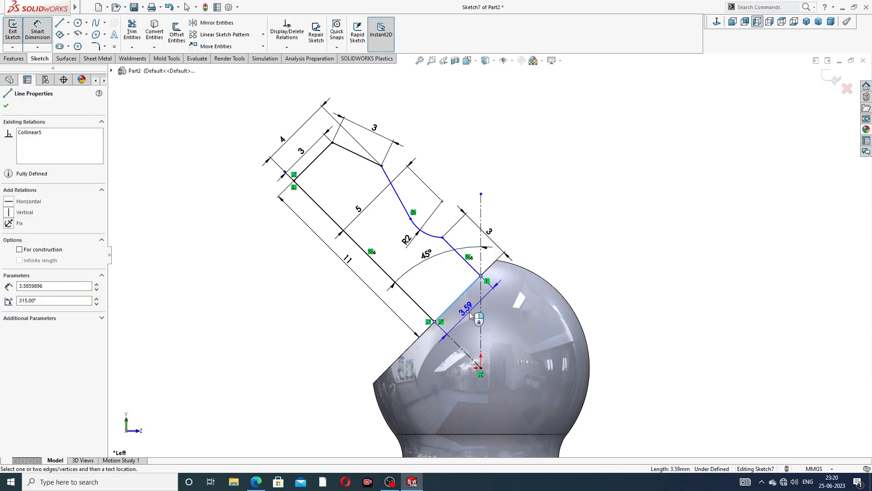
pyautogui.click(470, 312)
pyautogui.write('5')
pyautogui.press('Return')
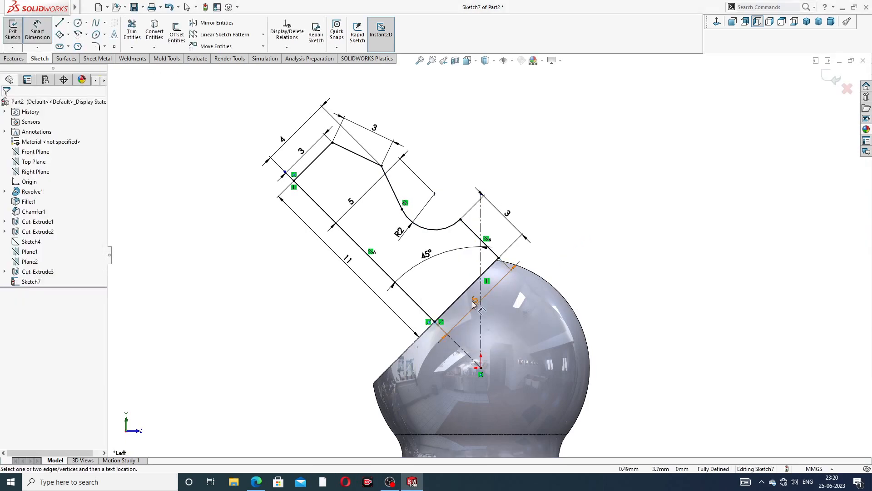
pyautogui.moveTo(476, 301); pyautogui.dragTo(493, 305)
pyautogui.click(587, 237)
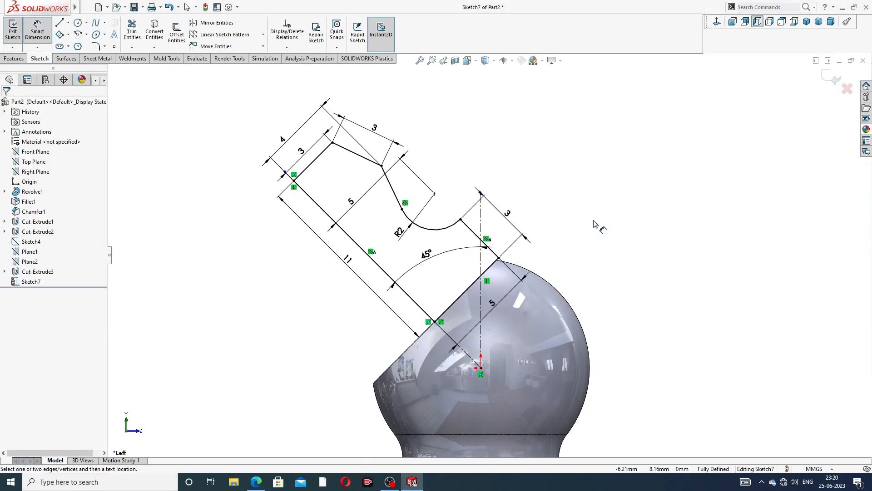
pyautogui.rightClick(560, 170)
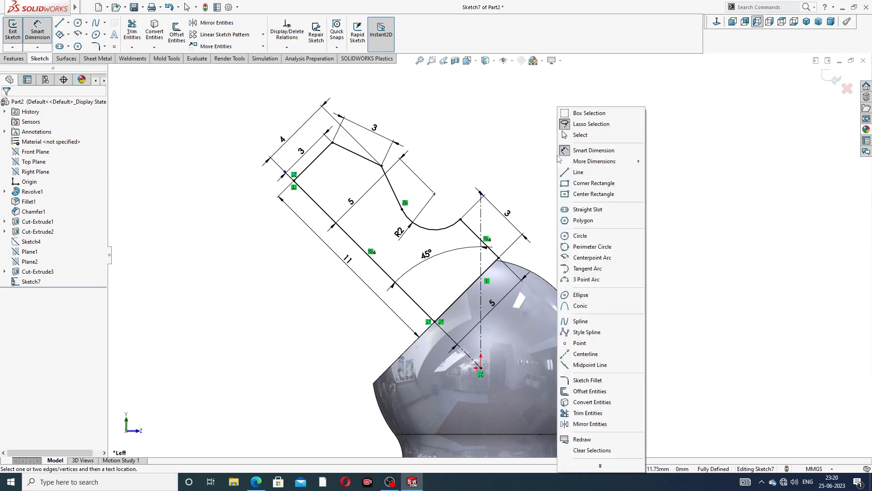
pyautogui.click(578, 136)
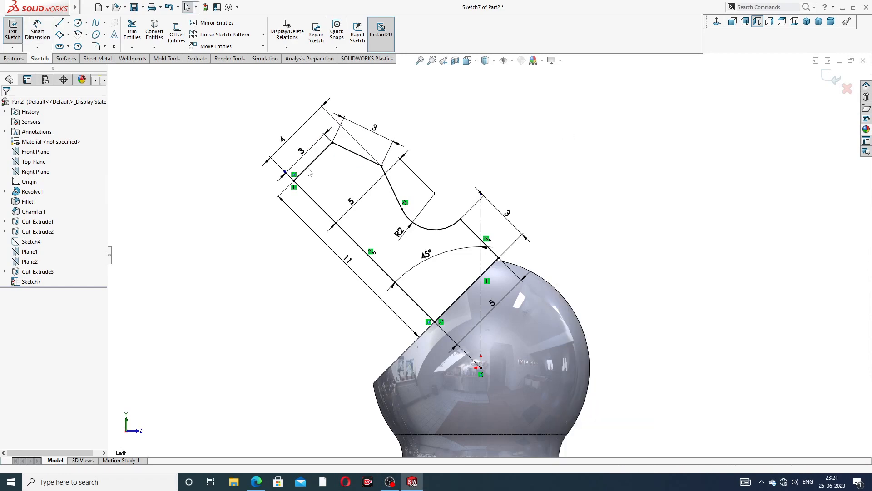
# Check the head against the grease nipple drawing, and revolve the profile 360° around its 11 mm line as a merged boss.
pyautogui.click(257, 482)
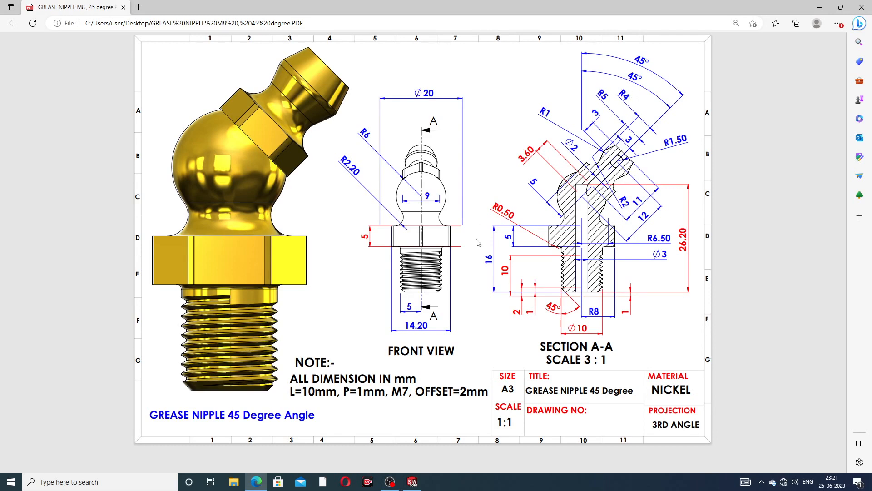
pyautogui.click(257, 482)
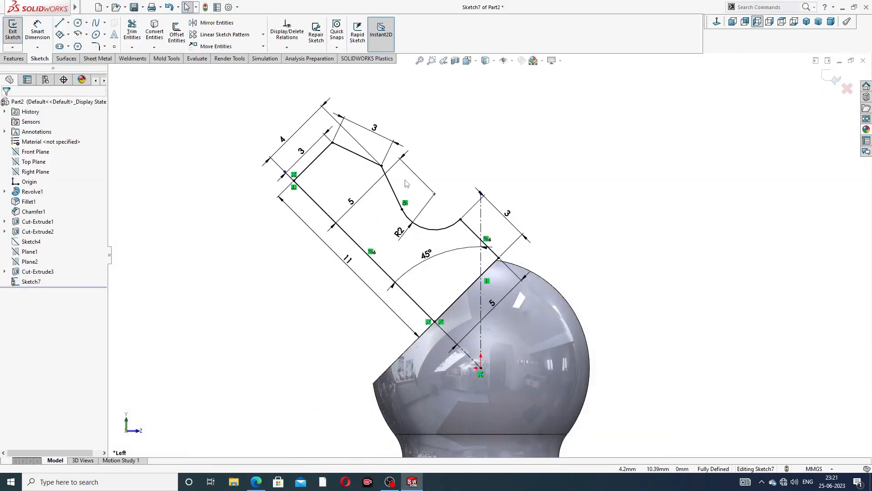
pyautogui.click(14, 58)
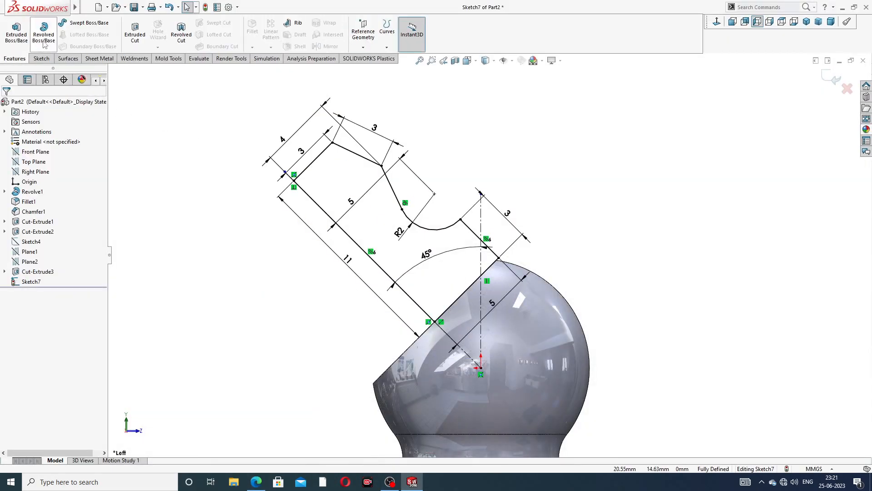
pyautogui.click(44, 34)
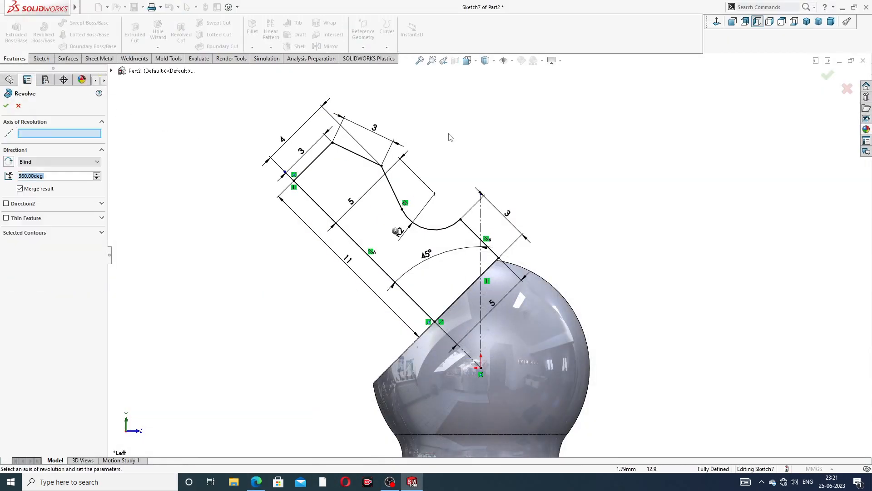
pyautogui.click(381, 270)
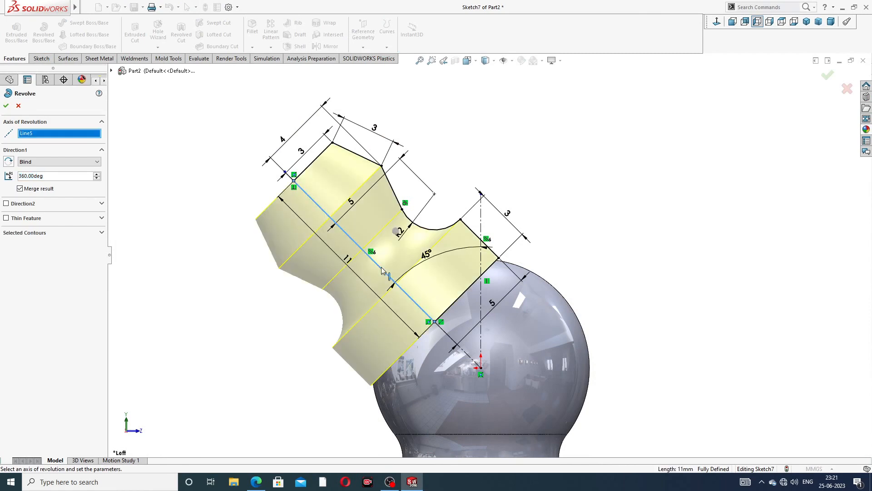
pyautogui.click(6, 105)
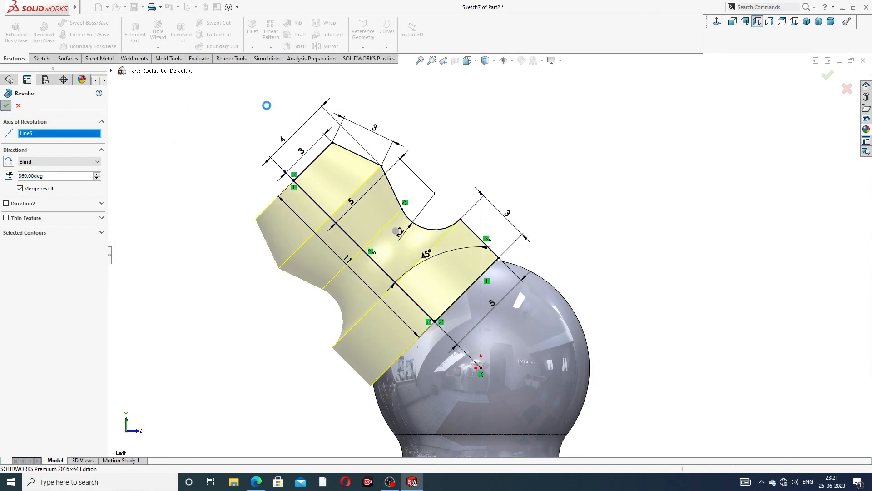
pyautogui.click(499, 136)
# On the head's thin ring face beside the ball, sketch a six-sided polygon centred on the origin with sides about 6.3 mm long.
pyautogui.moveTo(523, 176)
pyautogui.mouseDown(button='middle')
pyautogui.moveTo(596, 185)
pyautogui.moveTo(567, 196)
pyautogui.moveTo(479, 175)
pyautogui.mouseUp(button='middle')
pyautogui.scroll(-5, 495, 259)
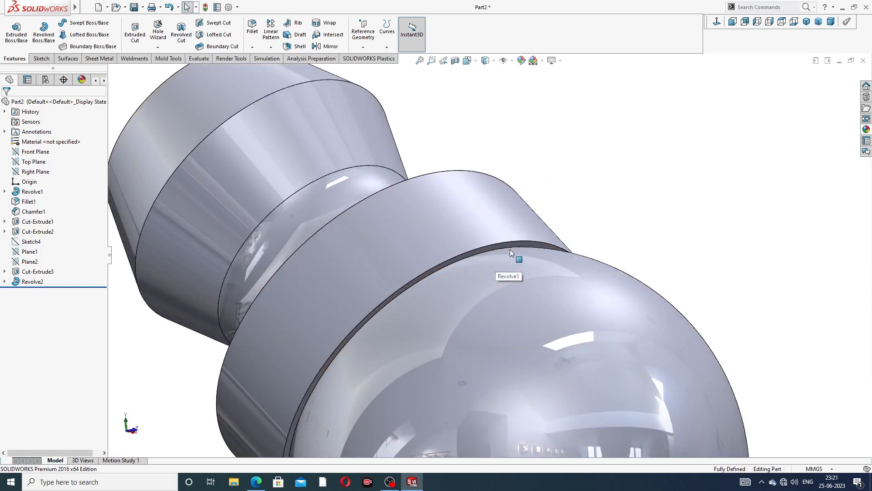
pyautogui.click(509, 244)
pyautogui.click(545, 213)
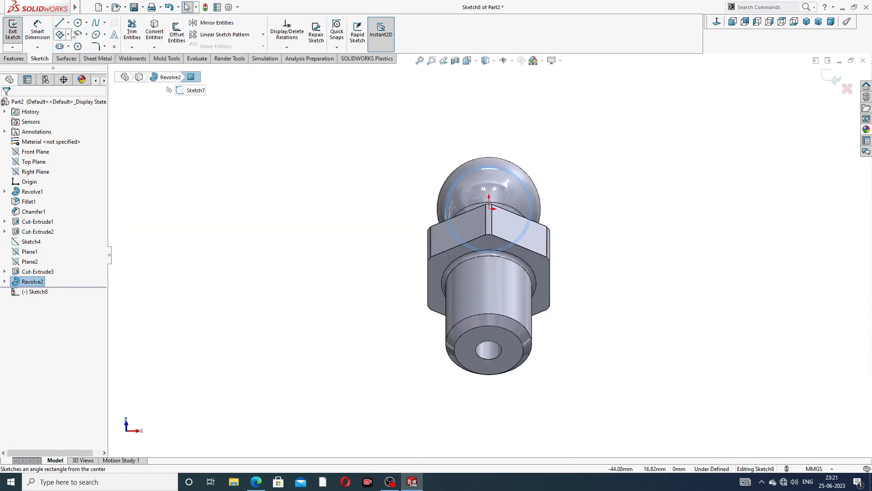
pyautogui.click(78, 46)
pyautogui.scroll(-4, 510, 204)
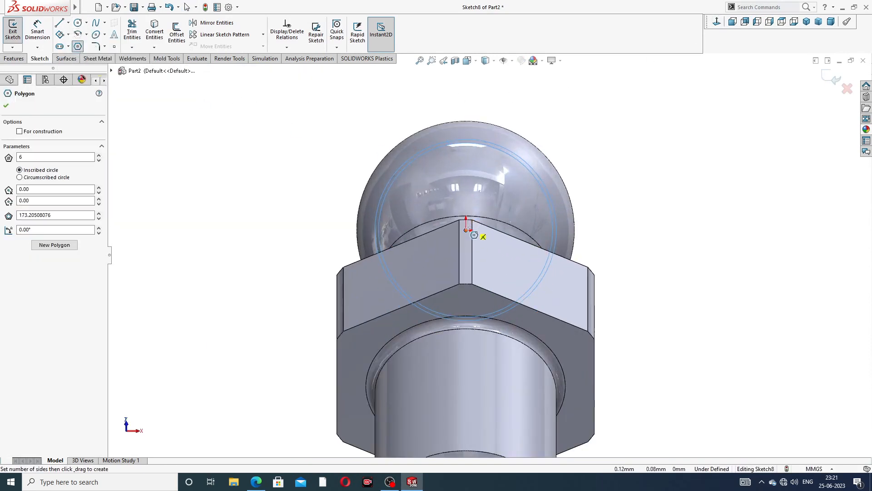
pyautogui.click(467, 230)
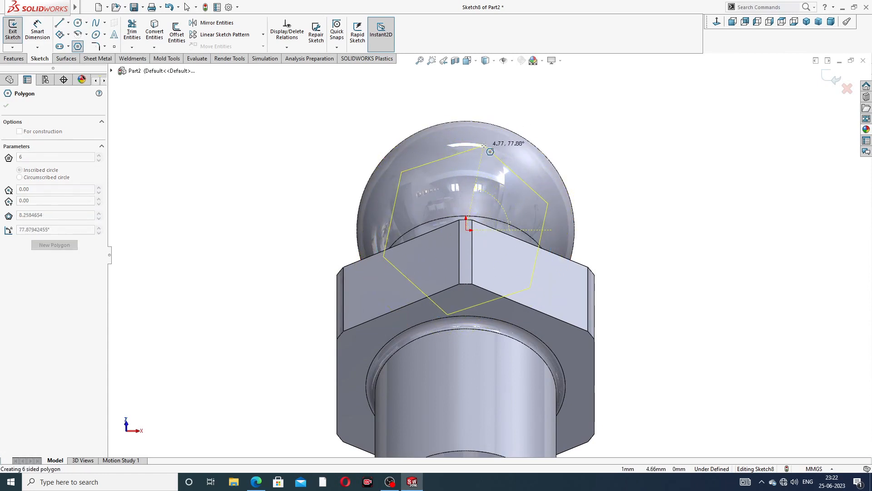
pyautogui.click(493, 118)
pyautogui.rightClick(534, 112)
pyautogui.click(551, 118)
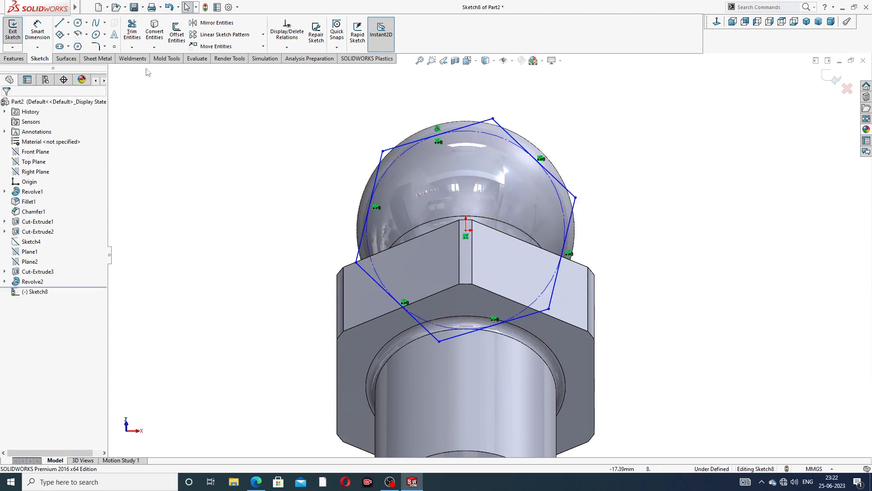
# Make one steep side of the hexagon vertical.
pyautogui.click(381, 161)
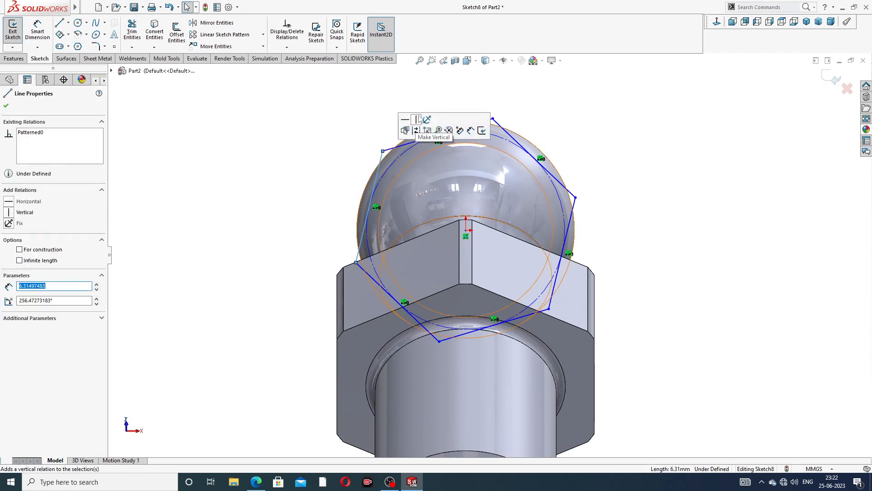
pyautogui.click(418, 119)
pyautogui.press('Escape')
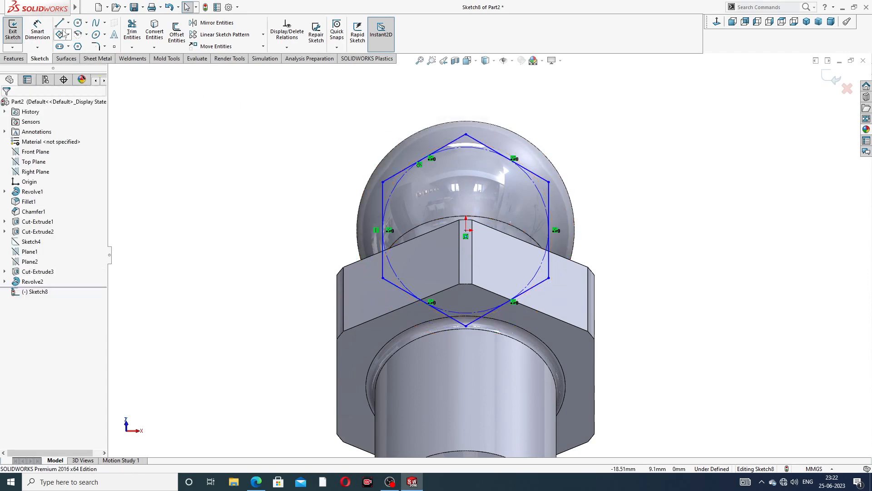
# Draw a circle centred on the origin around the hexagon, with a radius of about 6.9 mm.
pyautogui.click(78, 22)
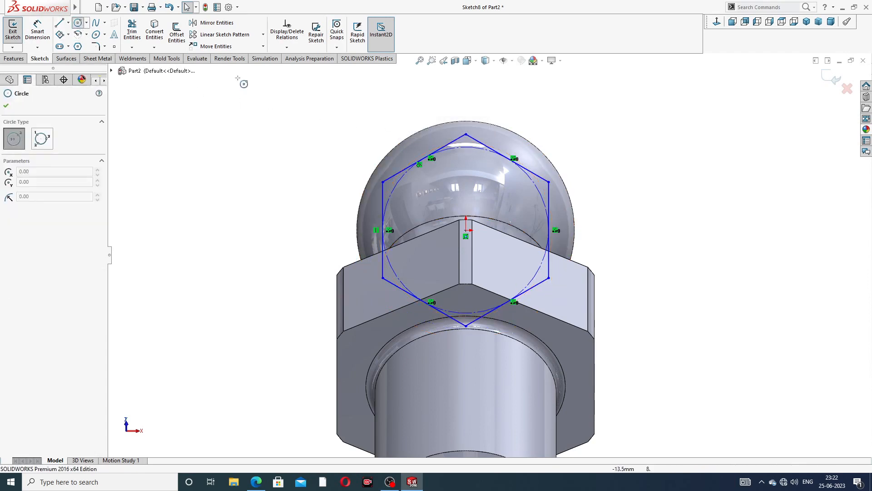
pyautogui.click(465, 231)
pyautogui.click(543, 131)
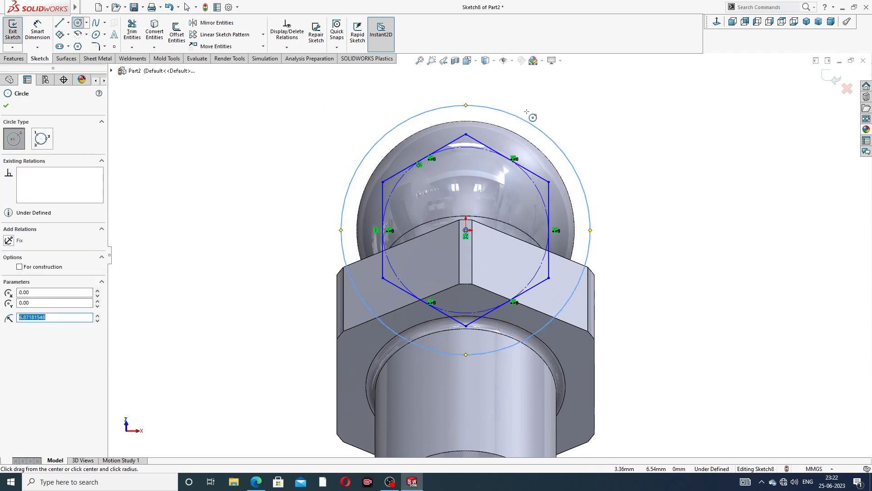
pyautogui.rightClick(547, 121)
pyautogui.click(572, 129)
pyautogui.press('Escape')
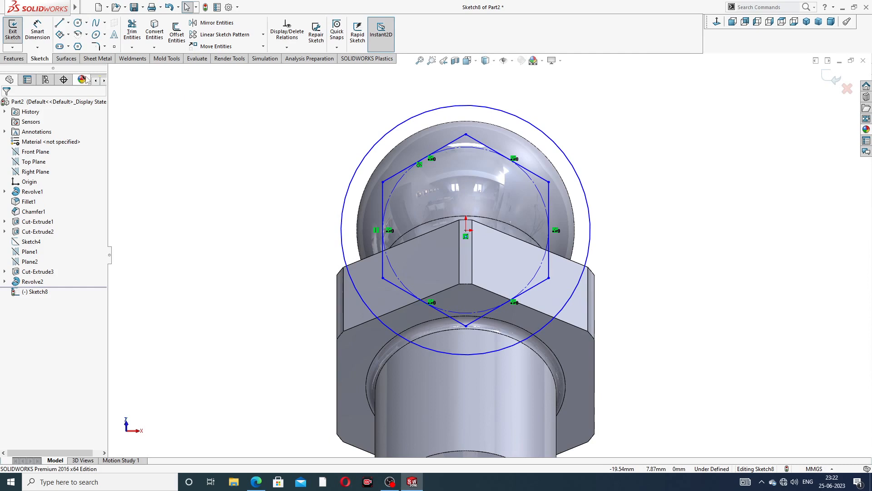
# Dimension the hexagon's width between its two vertical sides to 9 mm.
pyautogui.click(41, 31)
pyautogui.click(383, 181)
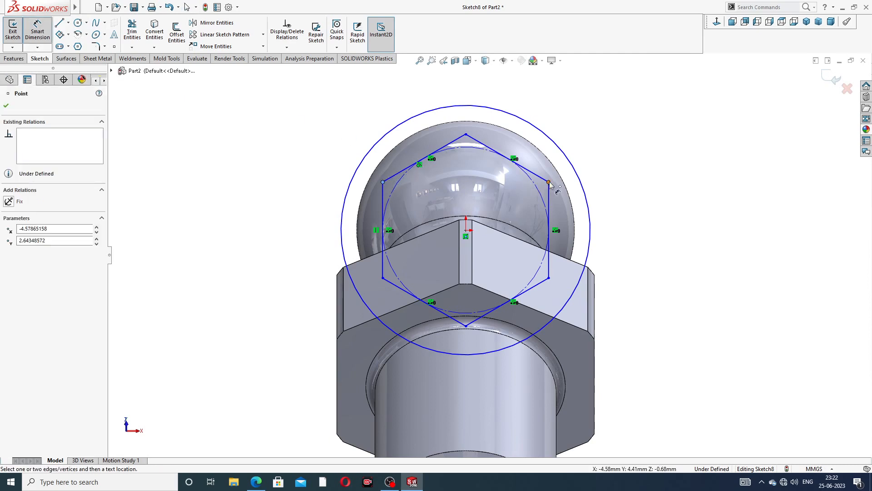
pyautogui.click(549, 183)
pyautogui.click(498, 102)
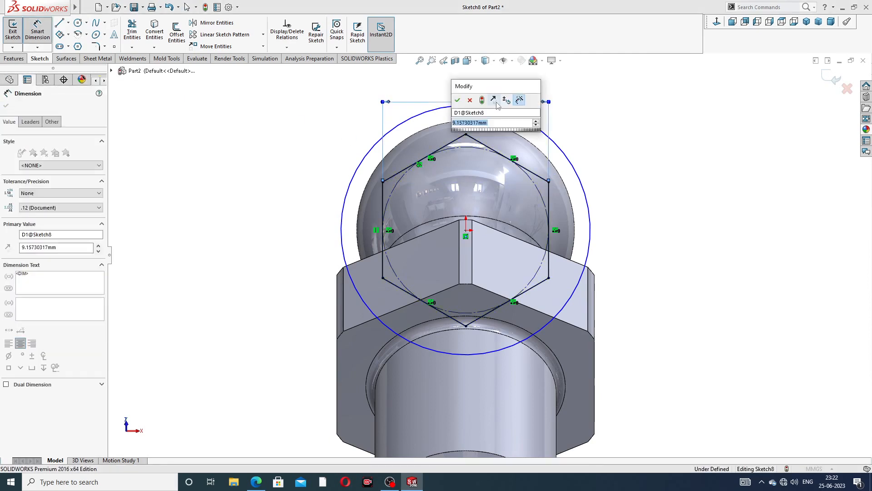
pyautogui.write('9')
pyautogui.press('Return')
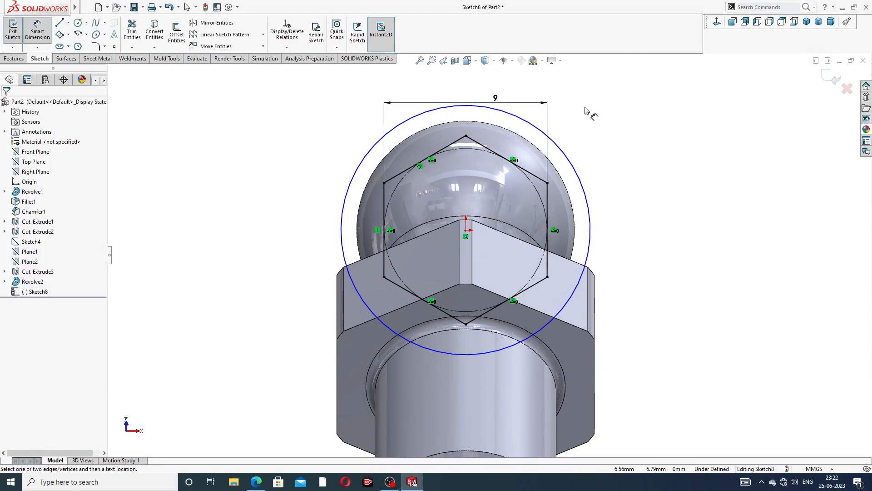
# Dimension the diameter of the circle around the hexagon to 11 mm and end dimensioning.
pyautogui.click(577, 125)
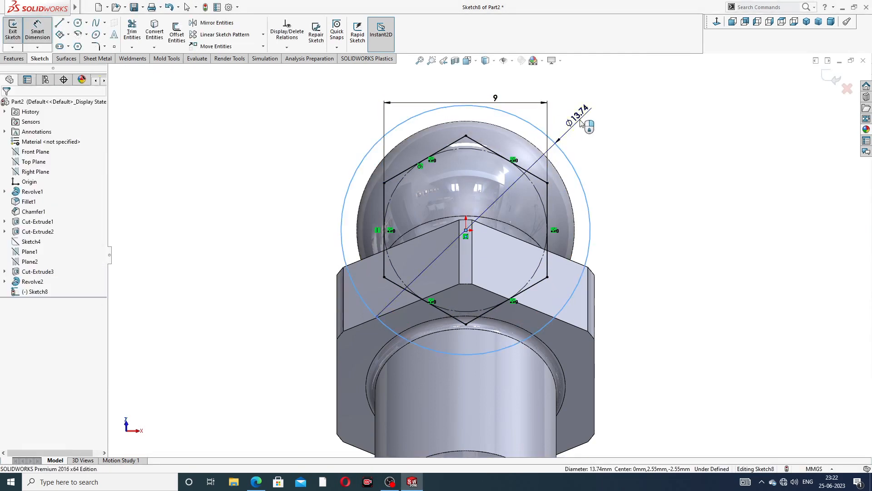
pyautogui.press('Return')
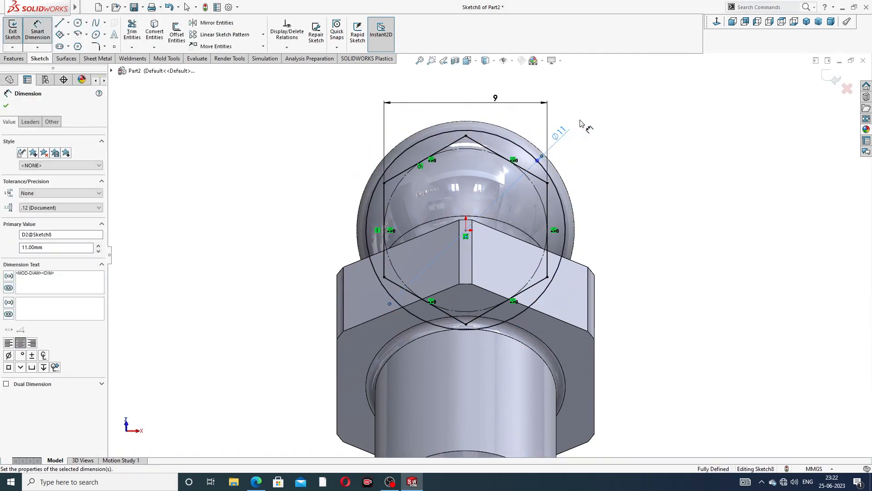
pyautogui.rightClick(619, 108)
pyautogui.click(641, 135)
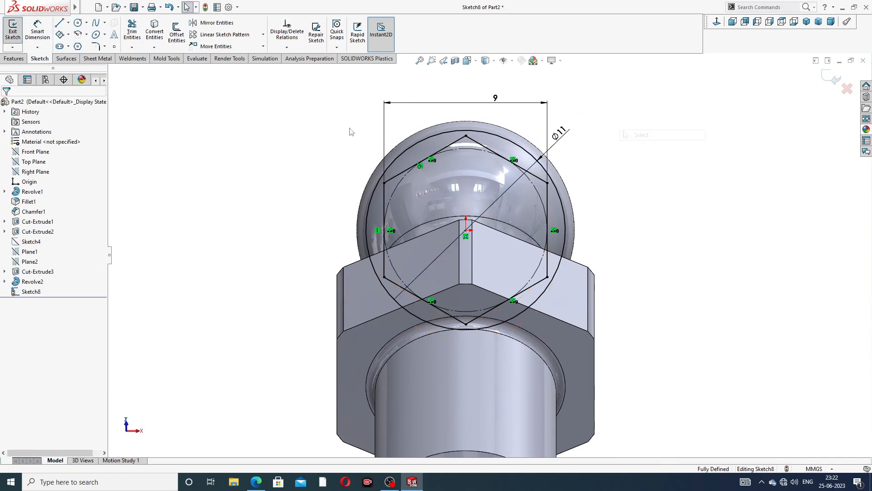
# Try a diameter of 12 mm for the circle around the hexagon, and set it back to 11 mm.
pyautogui.click(559, 135)
pyautogui.doubleClick(554, 132)
pyautogui.write('12')
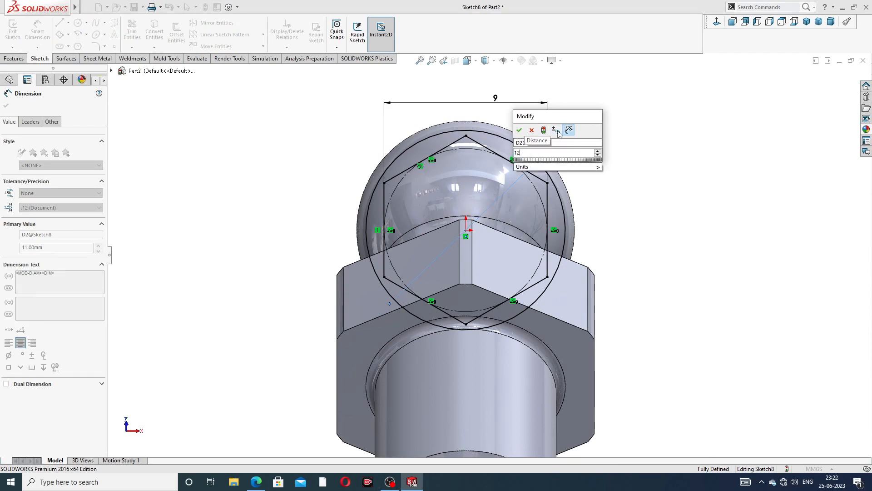
pyautogui.press('Return')
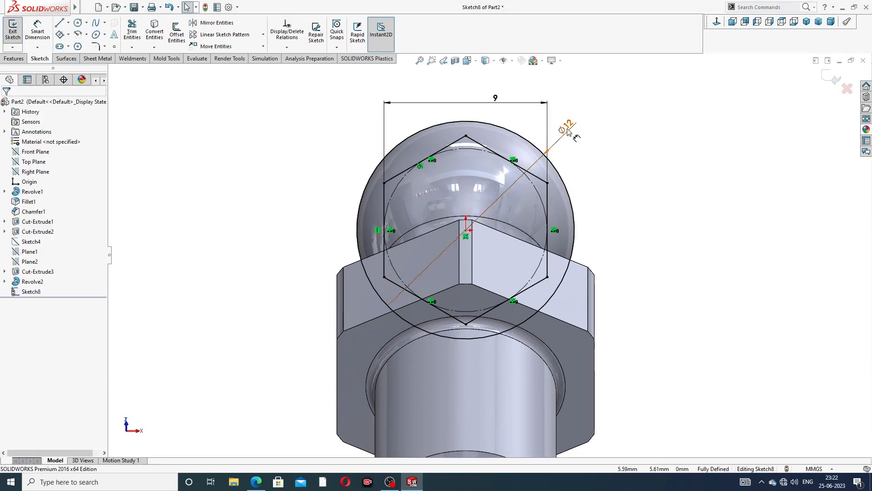
pyautogui.click(566, 128)
pyautogui.doubleClick(566, 128)
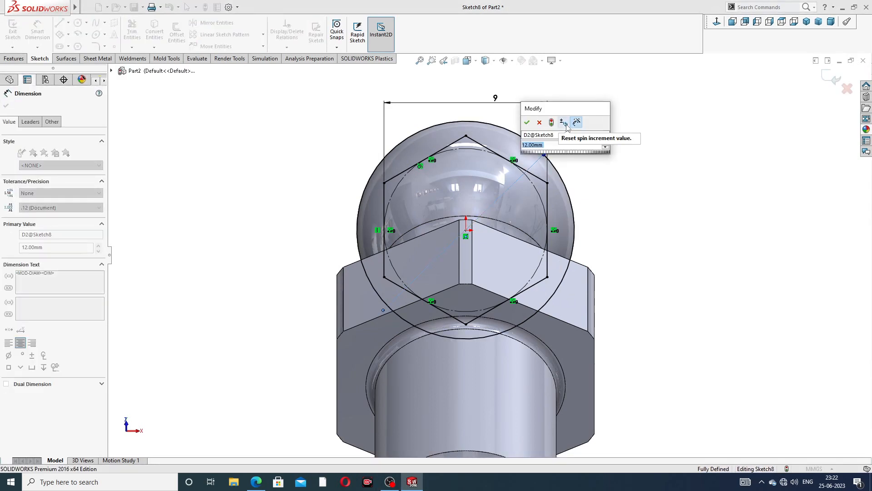
pyautogui.write('11')
pyautogui.press('Return')
pyautogui.rightClick(610, 113)
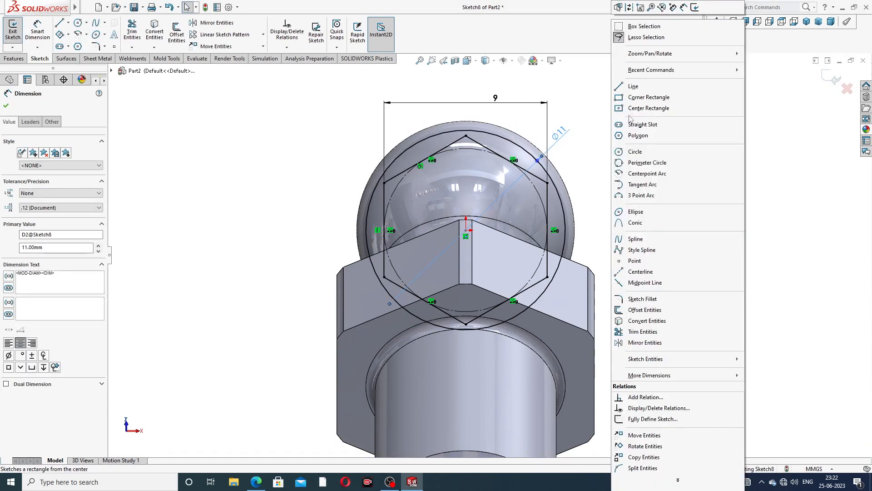
pyautogui.click(263, 115)
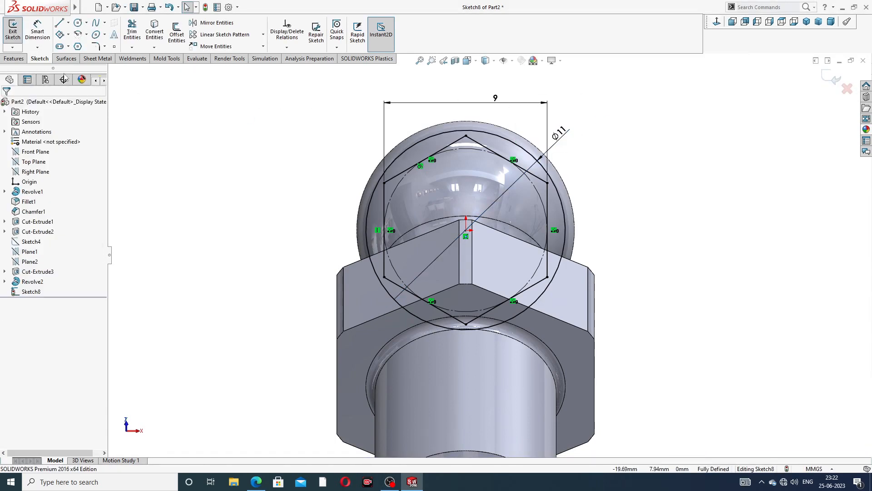
# Cut the region between the hexagon and the circle with a blind 5 mm Extruded Cut towards the nipple tip.
pyautogui.click(16, 61)
pyautogui.click(135, 32)
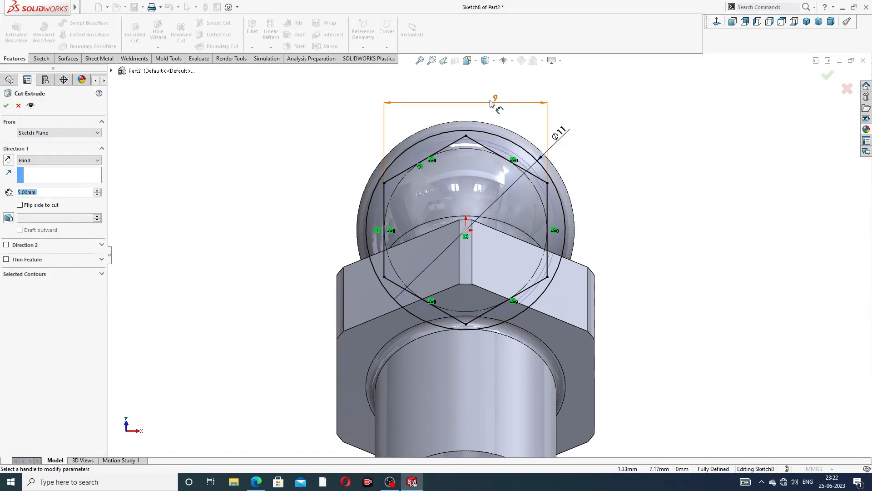
pyautogui.moveTo(608, 133); pyautogui.dragTo(628, 169, button='middle')
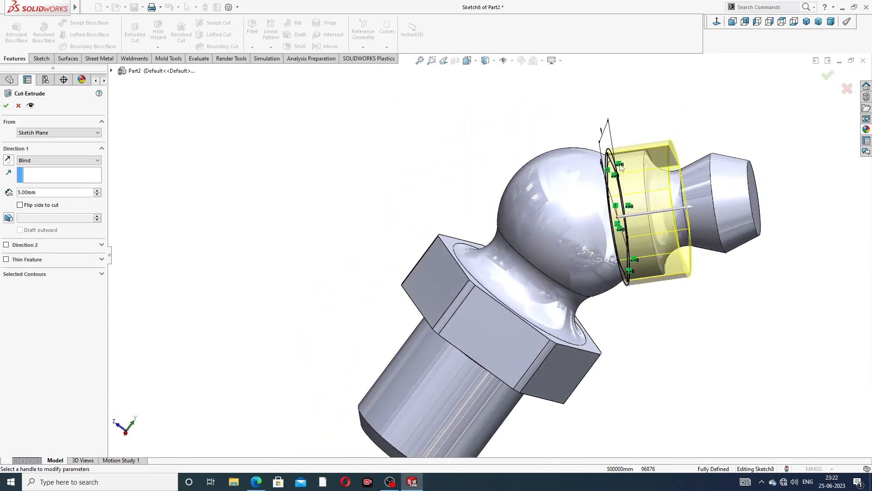
pyautogui.click(6, 107)
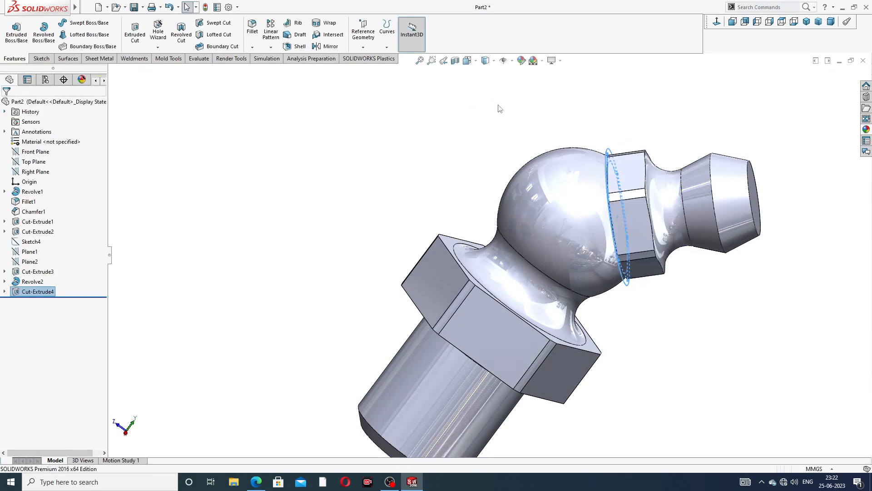
pyautogui.click(620, 104)
# On the flat end face of the nipple tip, sketch a circle centred on the origin with a radius of about 1.5 mm.
pyautogui.moveTo(645, 104); pyautogui.dragTo(694, 123, button='middle')
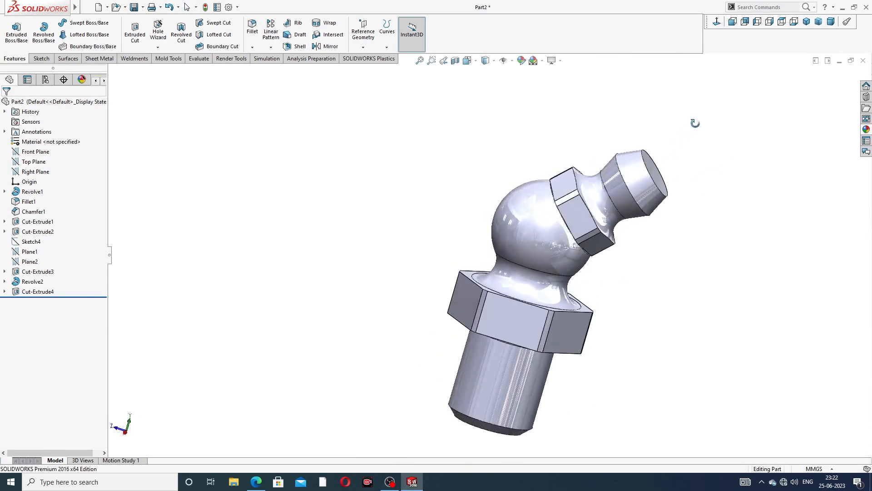
pyautogui.scroll(-5, 640, 196)
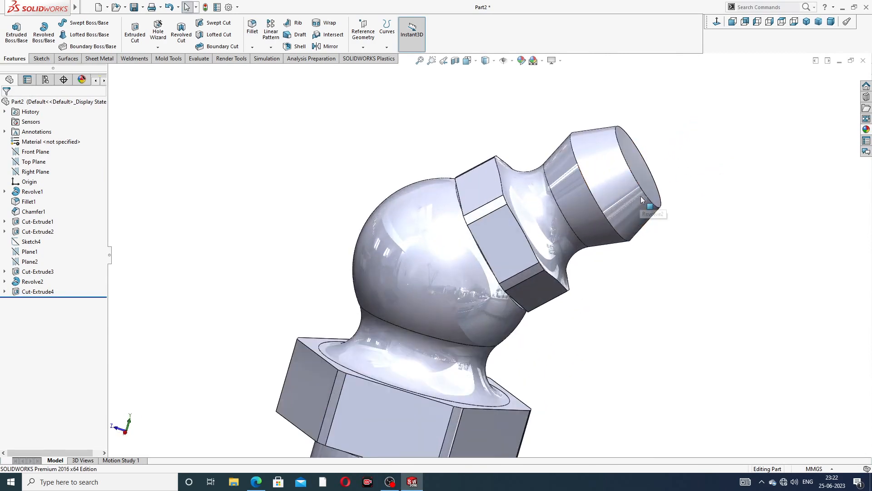
pyautogui.click(644, 167)
pyautogui.click(683, 144)
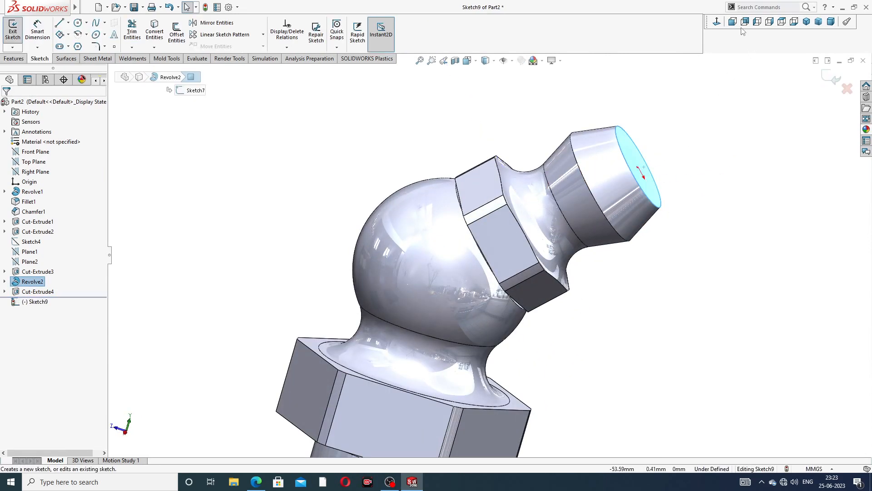
pyautogui.click(717, 22)
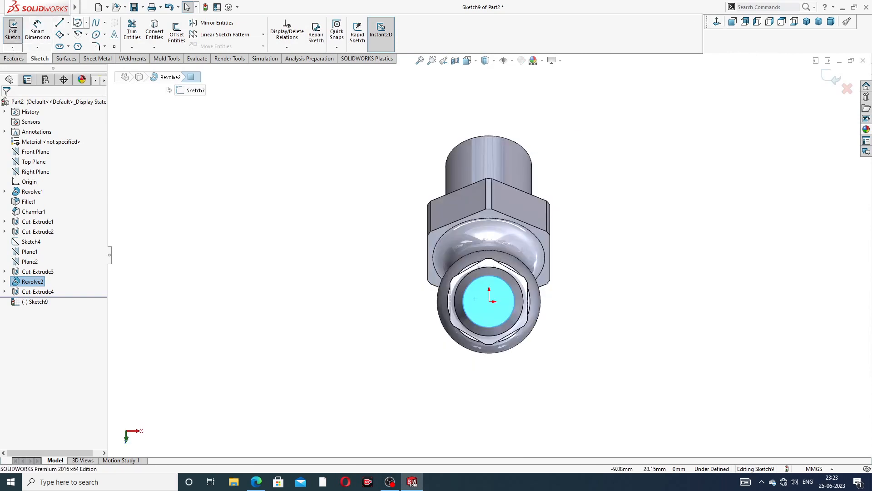
pyautogui.click(78, 24)
pyautogui.scroll(-2, 500, 306)
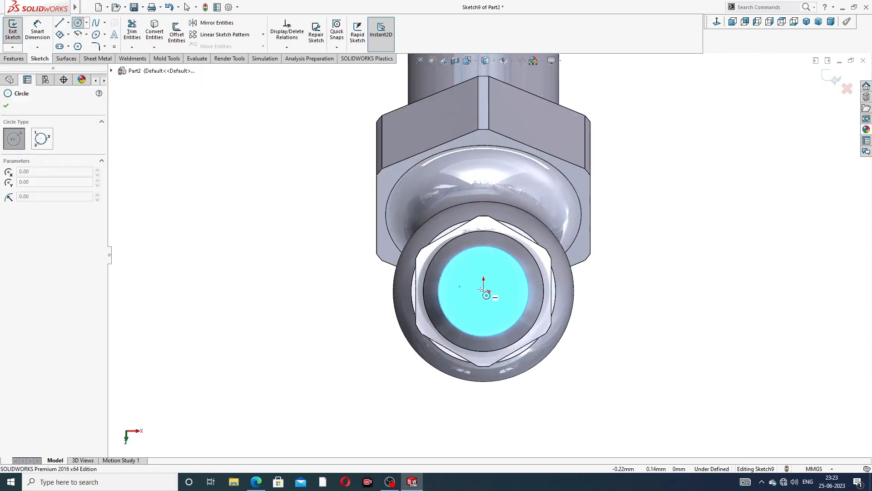
pyautogui.moveTo(483, 291); pyautogui.dragTo(493, 270)
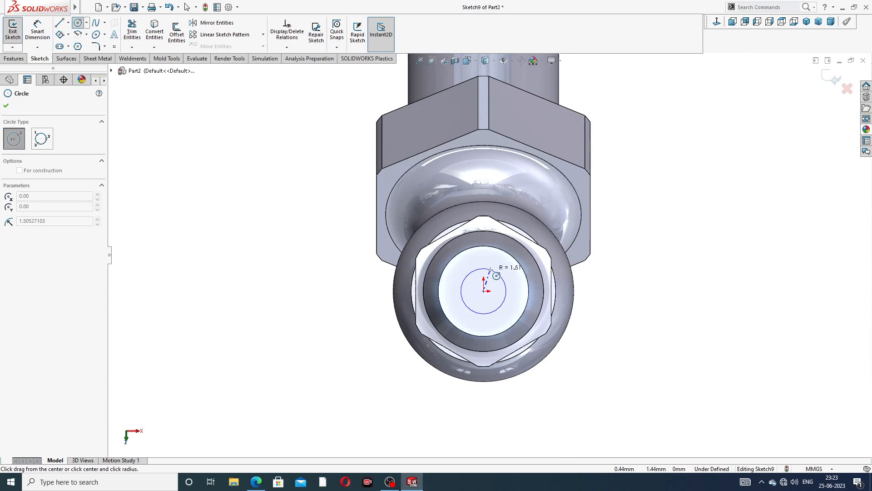
pyautogui.rightClick(595, 230)
pyautogui.click(611, 237)
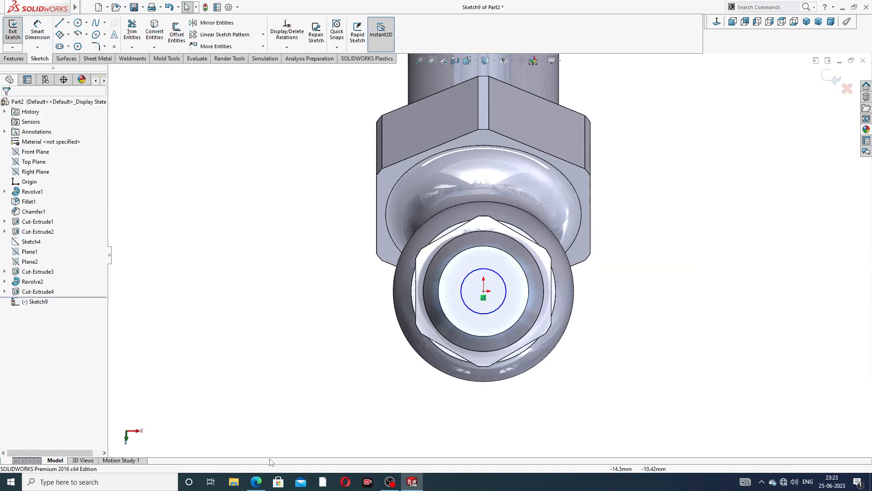
# Check the hole in the grease nipple drawing, and dimension the tip circle's diameter to 3 mm.
pyautogui.click(256, 481)
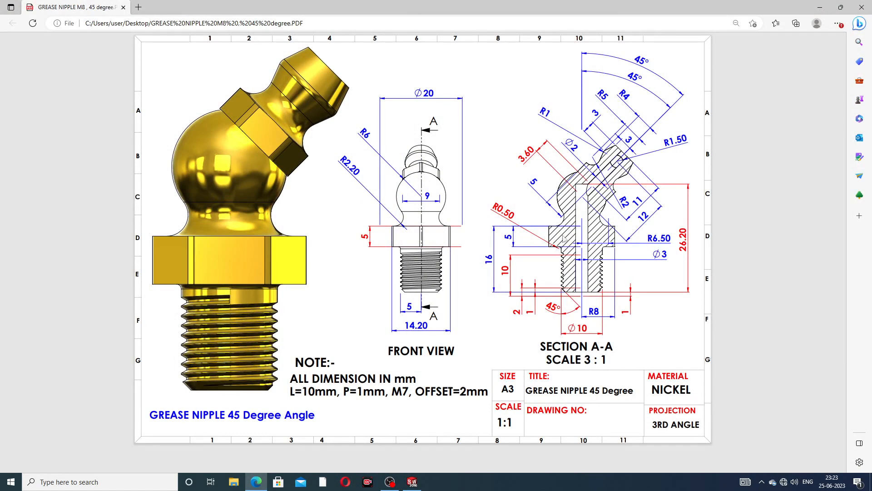
pyautogui.click(255, 481)
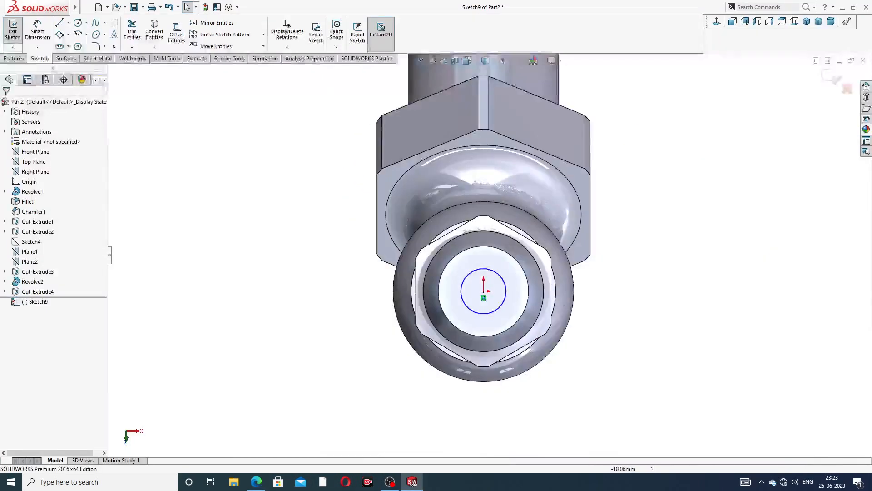
pyautogui.click(37, 29)
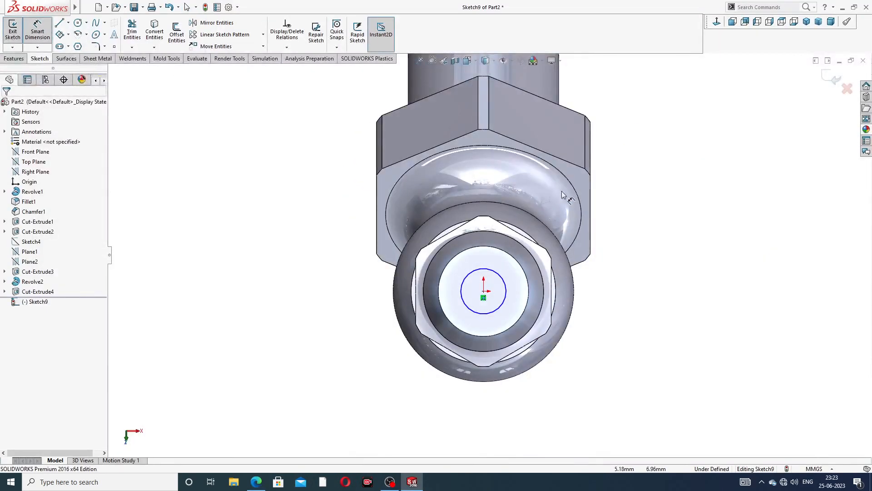
pyautogui.click(505, 280)
pyautogui.click(625, 254)
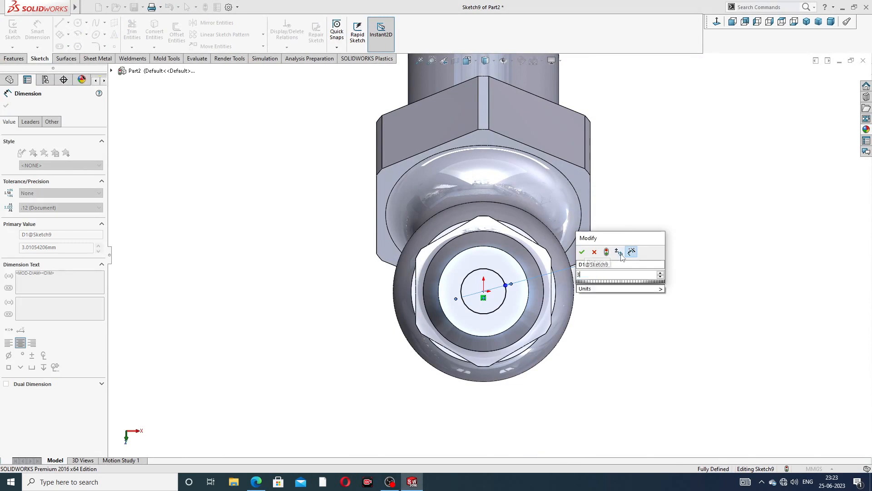
pyautogui.press('Return')
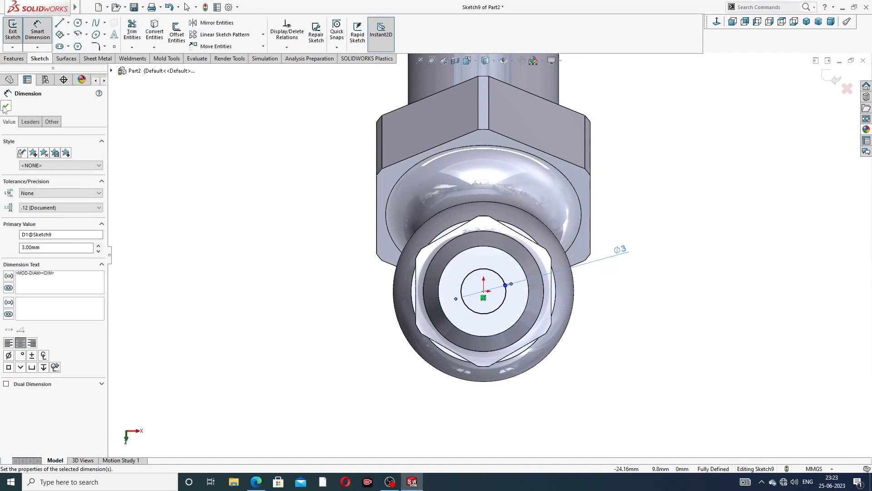
pyautogui.click(6, 108)
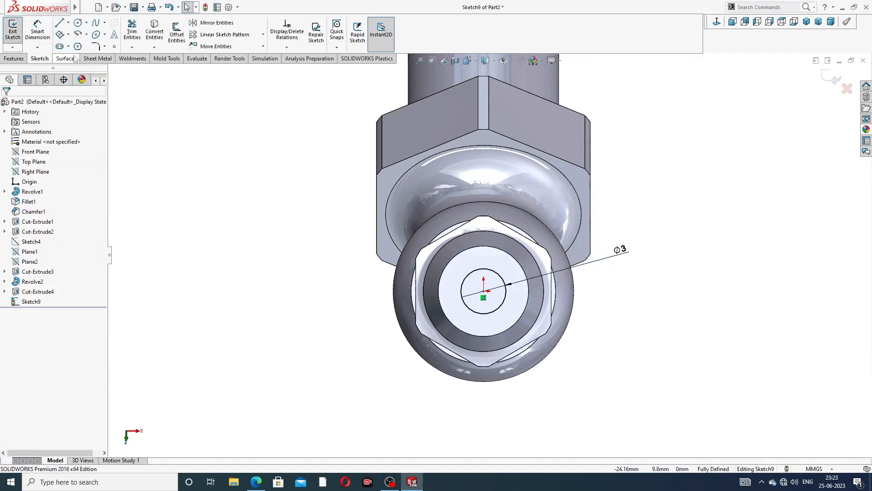
# Cut the 3 mm tip circle with an Up To Surface Extruded Cut ending at the inner face of the shank's bore.
pyautogui.click(14, 59)
pyautogui.click(135, 32)
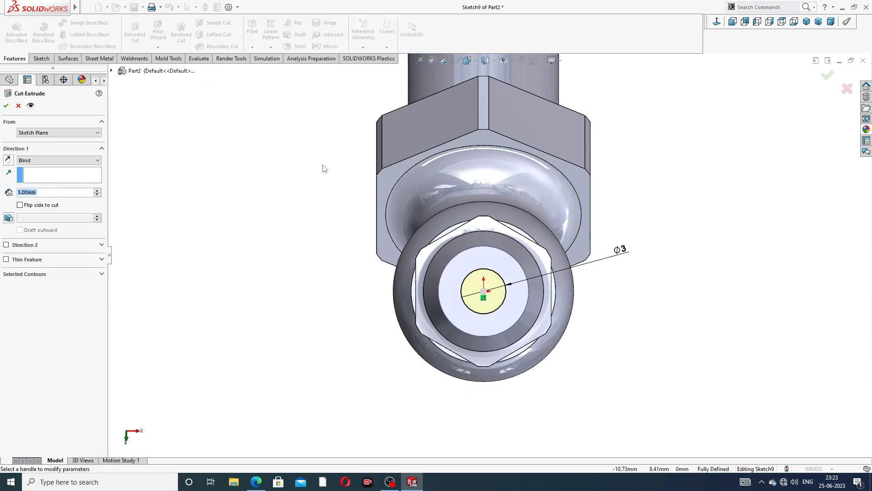
pyautogui.moveTo(324, 168); pyautogui.dragTo(438, 124, button='middle')
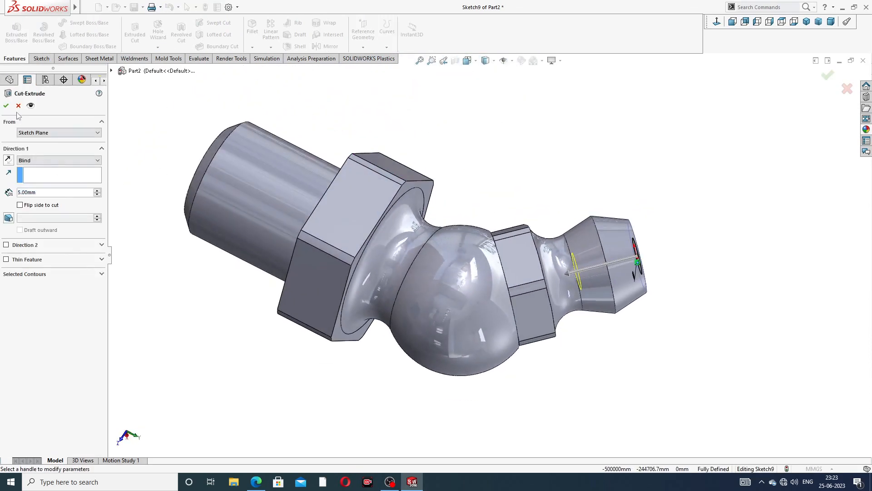
pyautogui.click(47, 161)
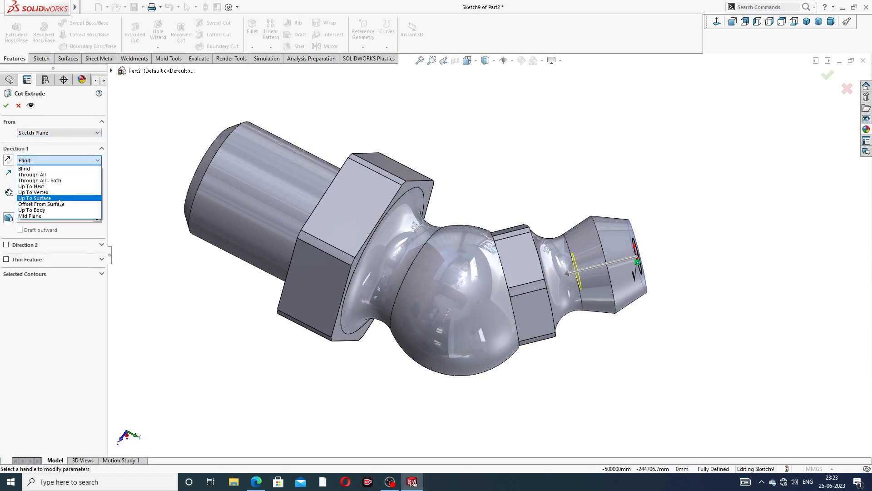
pyautogui.click(55, 198)
pyautogui.moveTo(370, 195); pyautogui.dragTo(346, 222, button='middle')
pyautogui.scroll(-4, 347, 223)
pyautogui.moveTo(403, 253)
pyautogui.mouseDown(button='middle')
pyautogui.moveTo(421, 257)
pyautogui.moveTo(400, 259)
pyautogui.moveTo(409, 253)
pyautogui.mouseUp(button='middle')
pyautogui.click(407, 254)
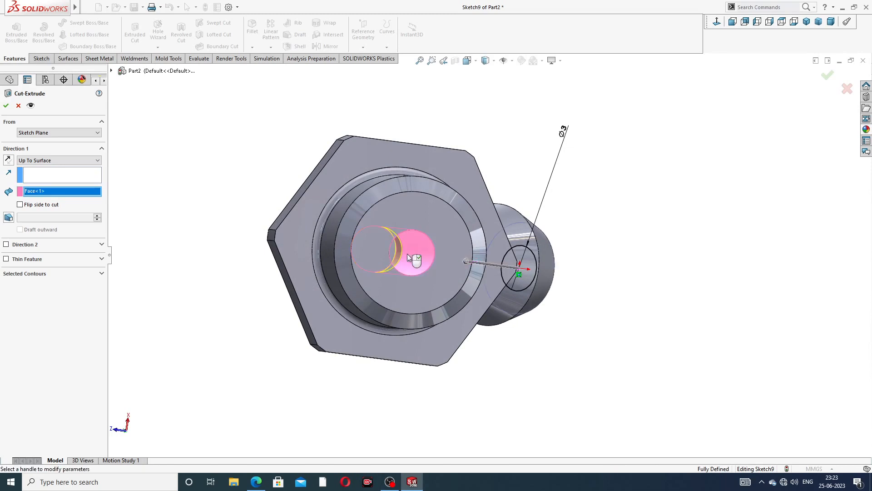
pyautogui.moveTo(535, 162); pyautogui.dragTo(529, 155, button='middle')
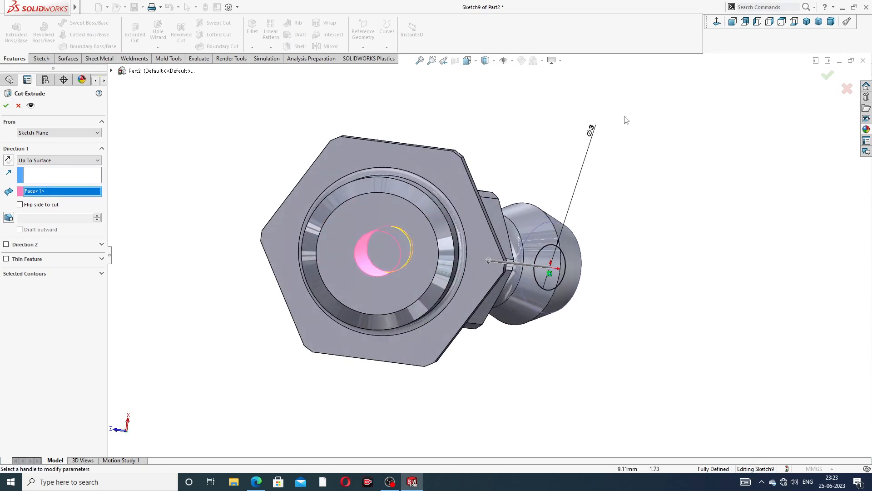
pyautogui.click(826, 79)
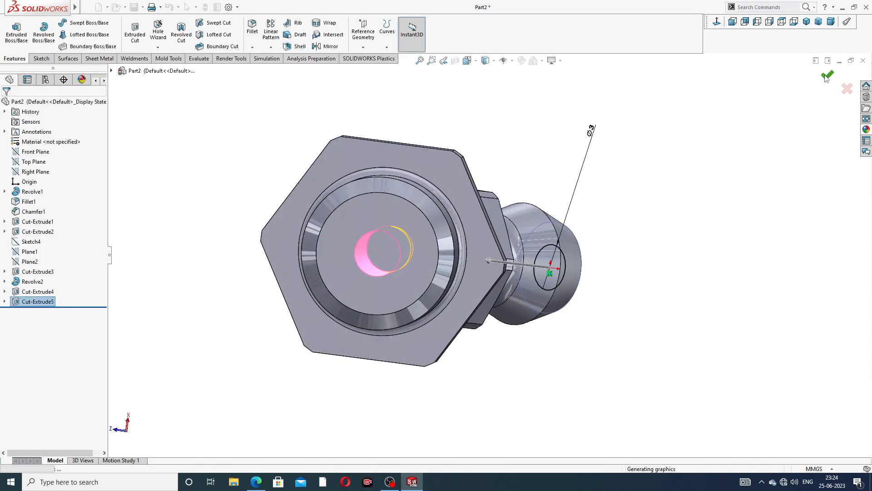
pyautogui.click(653, 132)
# Examine how the two bores meet in a temporary section view on the Right Plane, and inspect the bored tip from outside.
pyautogui.moveTo(653, 132); pyautogui.dragTo(563, 236, button='middle')
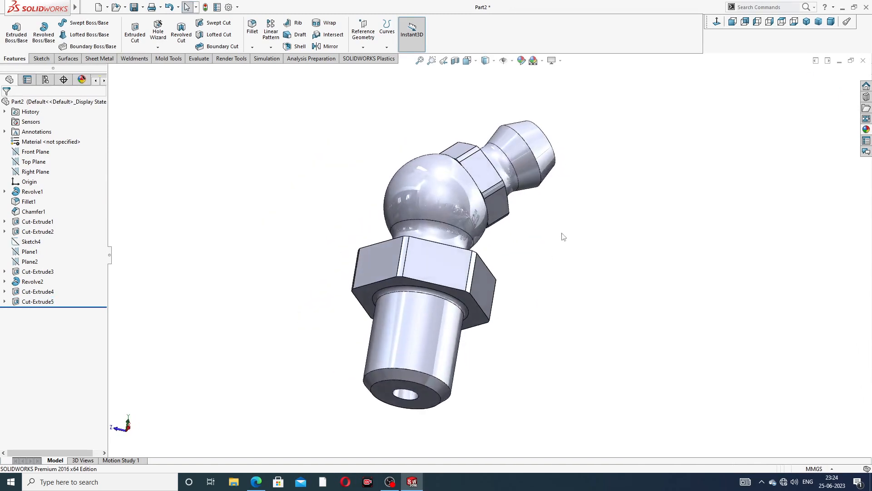
pyautogui.moveTo(559, 176); pyautogui.dragTo(540, 171, button='middle')
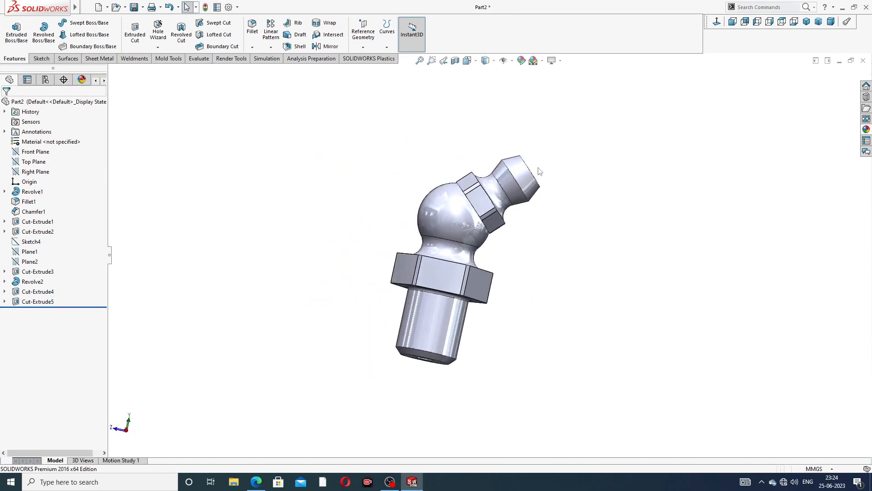
pyautogui.scroll(-2, 486, 197)
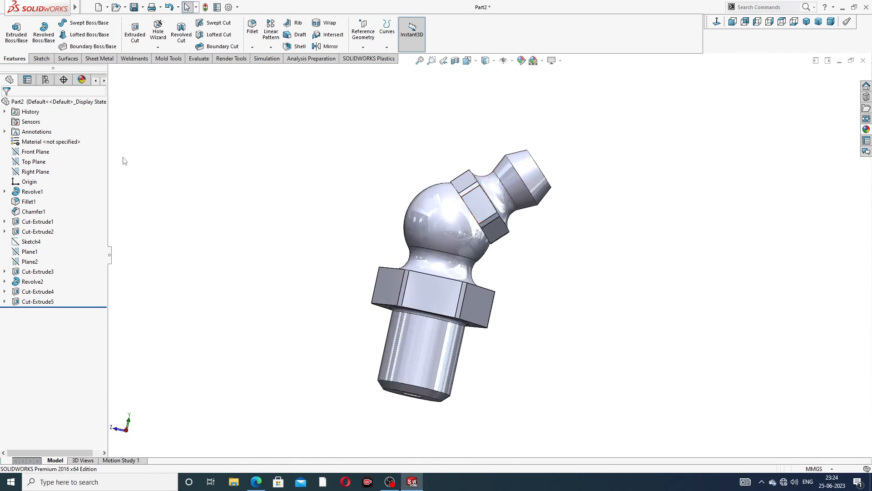
pyautogui.click(42, 174)
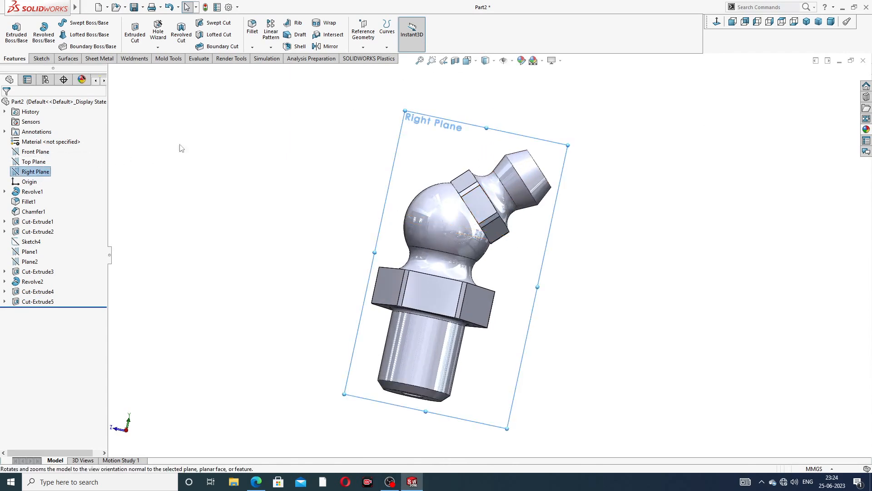
pyautogui.click(454, 61)
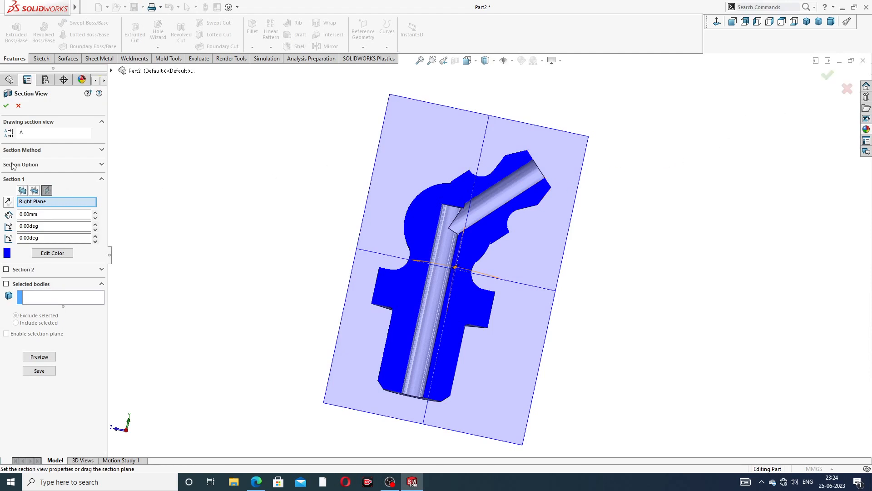
pyautogui.click(18, 106)
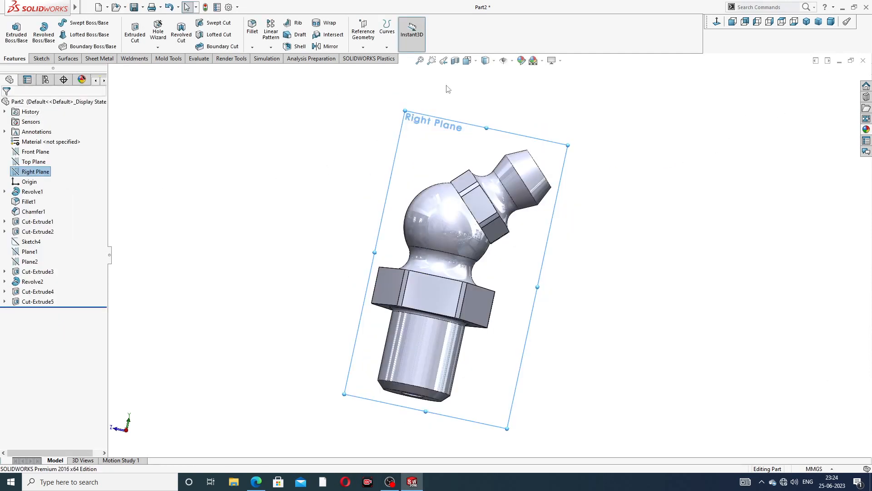
pyautogui.click(468, 86)
pyautogui.scroll(2, 485, 115)
pyautogui.moveTo(502, 156); pyautogui.dragTo(451, 166, button='middle')
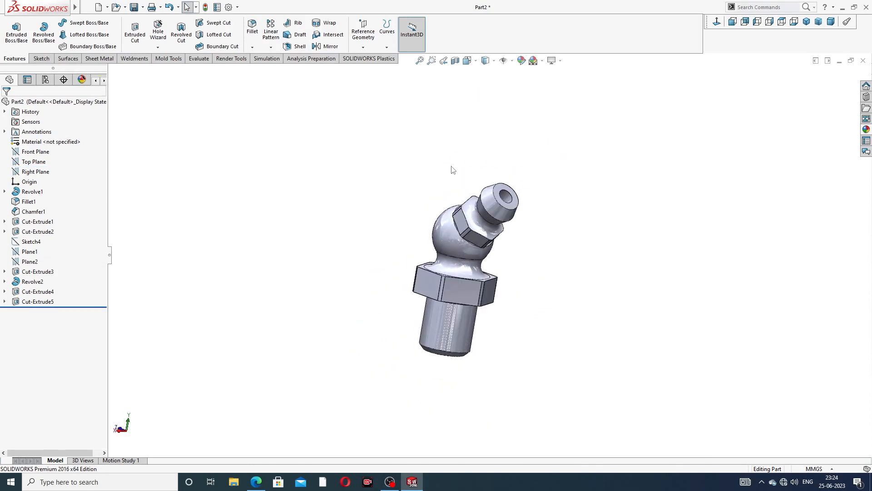
pyautogui.moveTo(522, 158); pyautogui.dragTo(515, 187, button='middle')
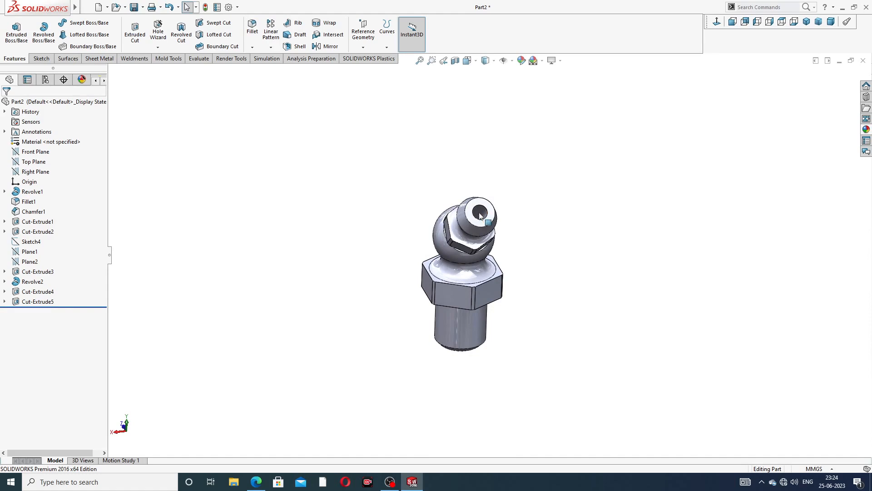
pyautogui.moveTo(480, 215); pyautogui.dragTo(473, 173, button='middle')
pyautogui.scroll(-5, 470, 164)
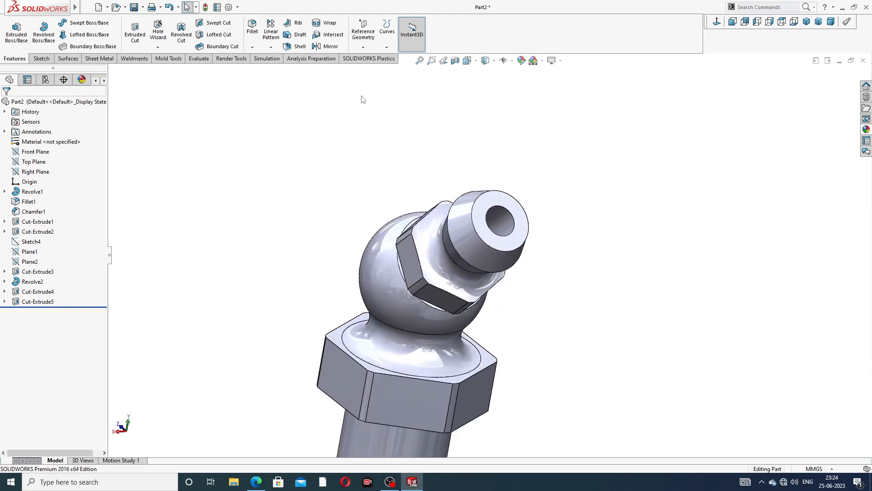
pyautogui.scroll(2, 502, 164)
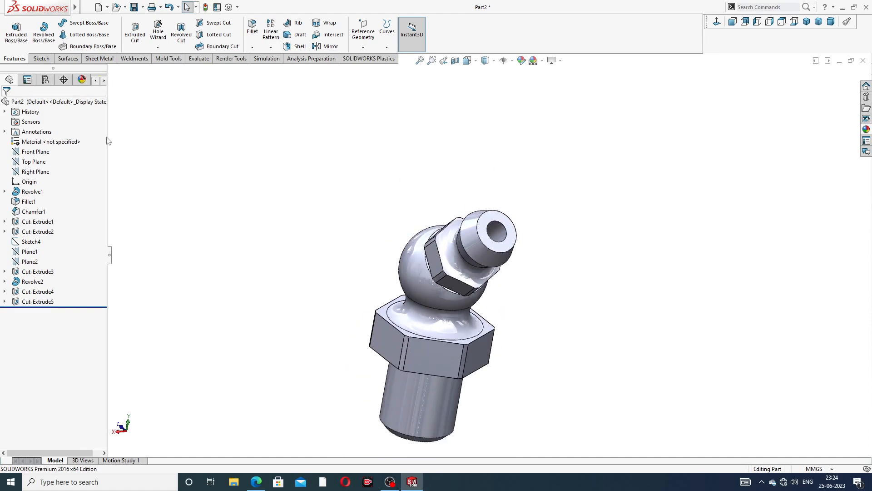
# On the Right Plane, sketch a centerline about 13.07 mm long at 45° from the origin along the angled head's axis.
pyautogui.click(36, 172)
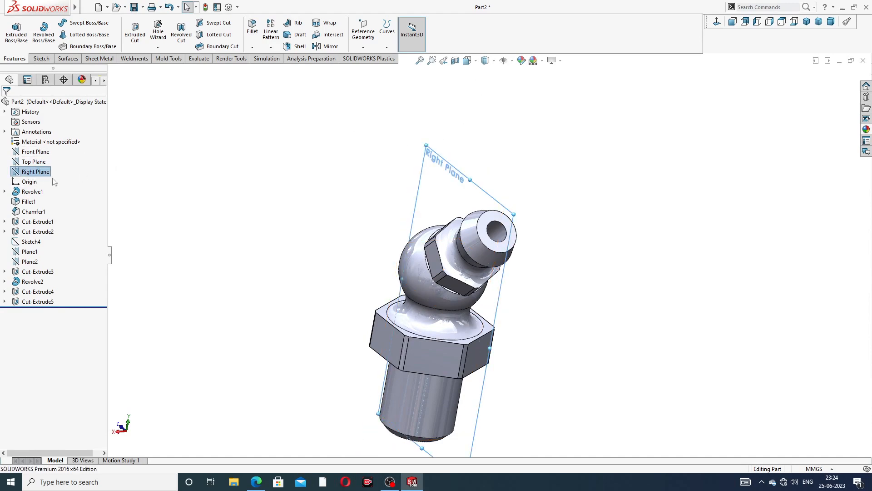
pyautogui.moveTo(44, 159)
pyautogui.click(716, 21)
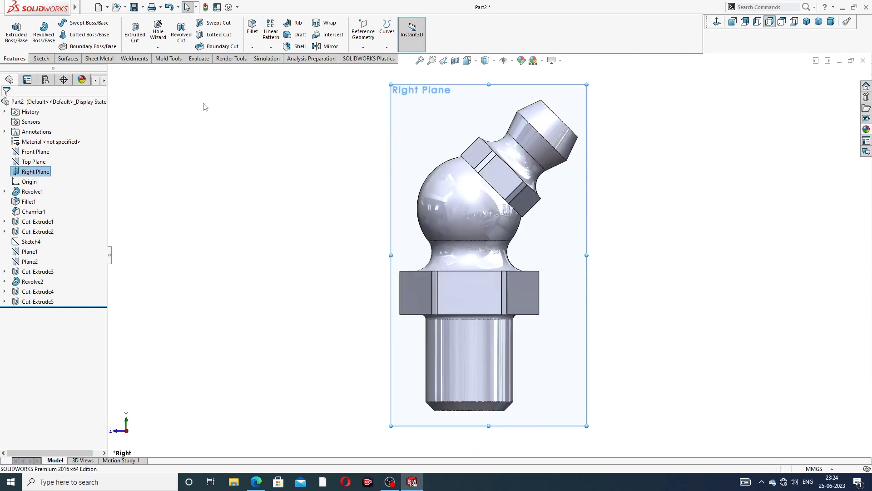
pyautogui.click(42, 58)
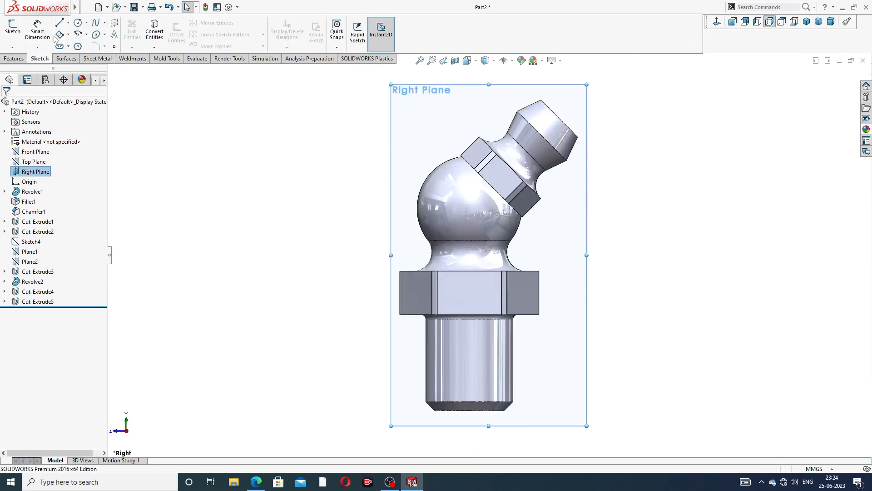
pyautogui.click(68, 22)
pyautogui.click(80, 44)
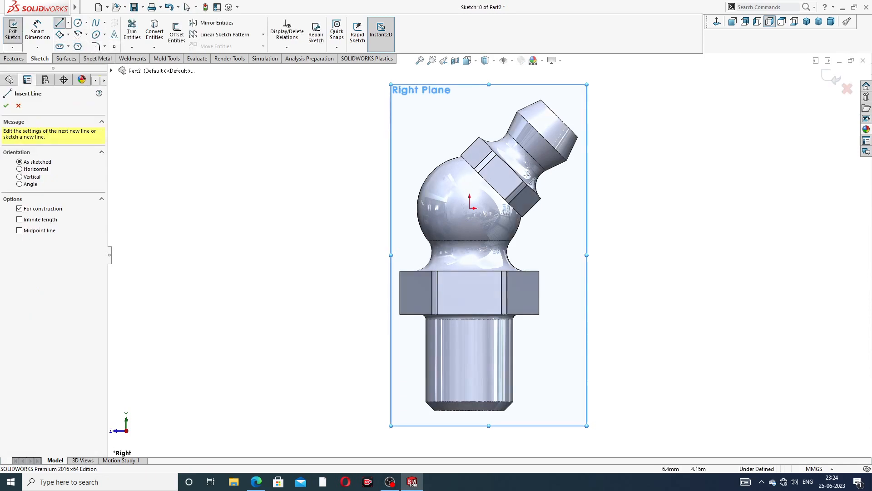
pyautogui.click(470, 209)
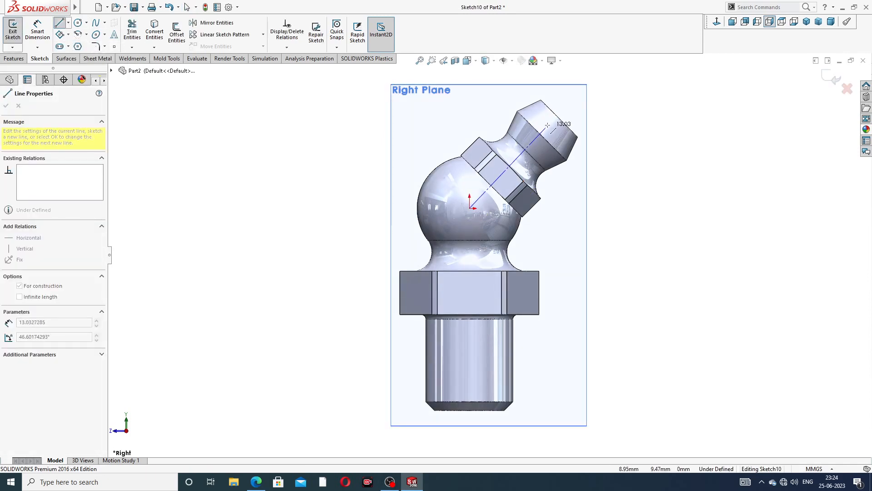
pyautogui.scroll(-3, 551, 125)
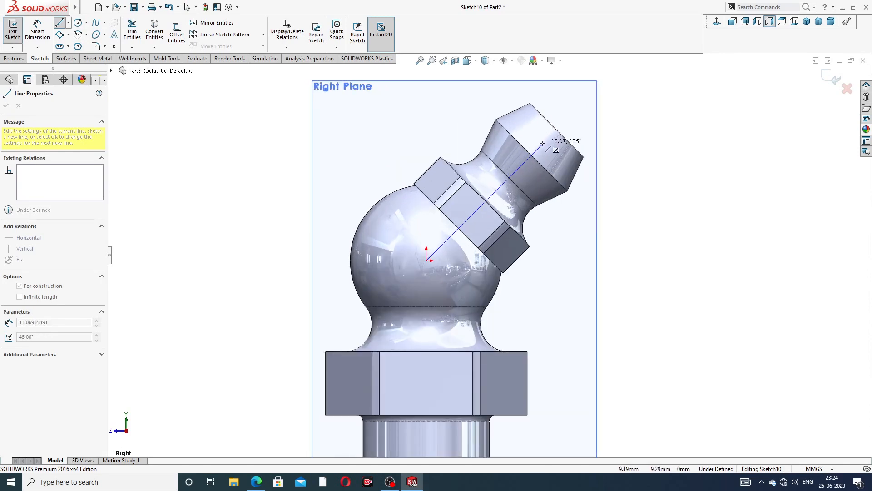
pyautogui.click(542, 143)
pyautogui.rightClick(583, 107)
pyautogui.click(598, 124)
# Sketch a circle with a radius of about 0.97 mm centred on the centerline's outer end.
pyautogui.scroll(-3, 530, 149)
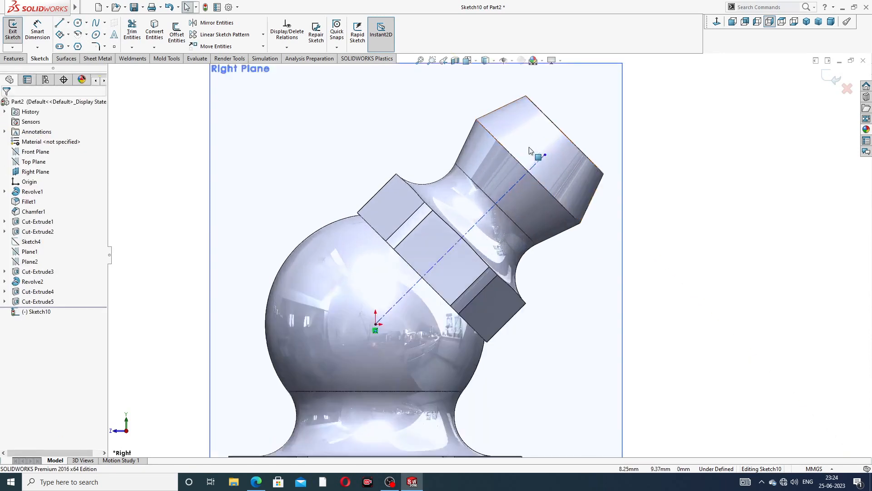
pyautogui.scroll(-2, 529, 150)
pyautogui.click(78, 24)
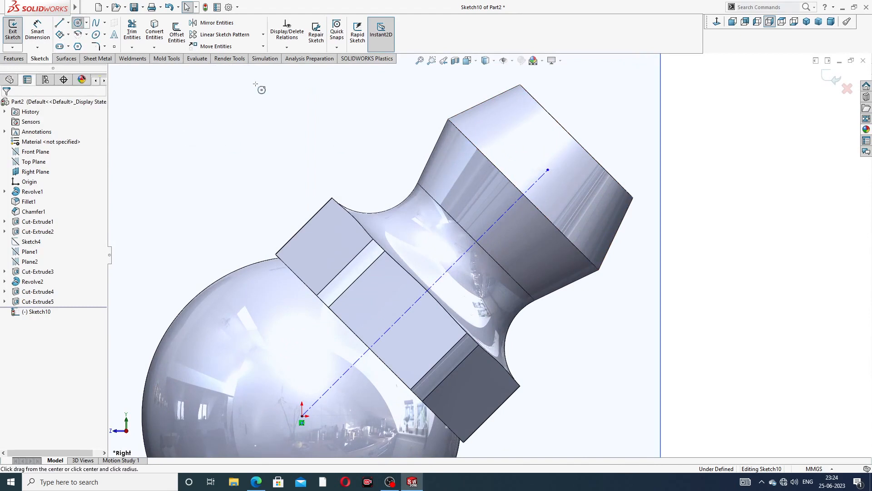
pyautogui.click(547, 170)
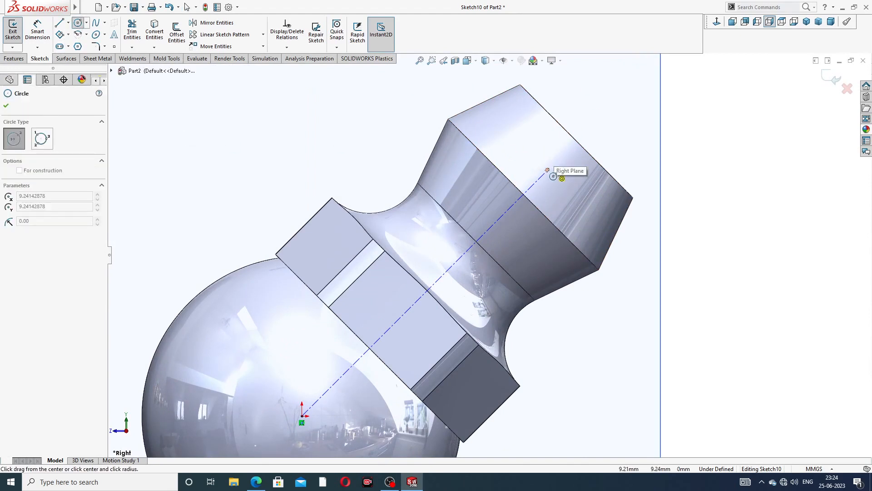
pyautogui.click(553, 145)
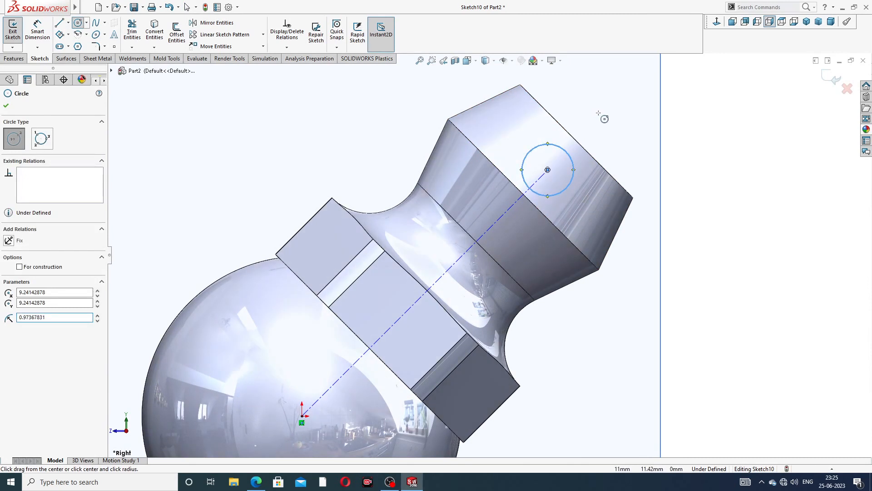
pyautogui.rightClick(596, 84)
pyautogui.click(623, 121)
# Dimension the diameter of the circle at the centerline's end to 3 mm.
pyautogui.click(38, 31)
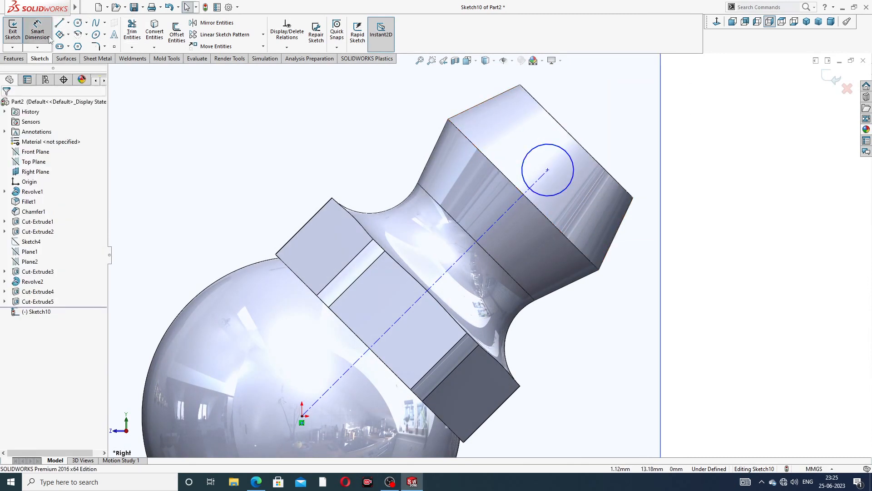
pyautogui.click(566, 150)
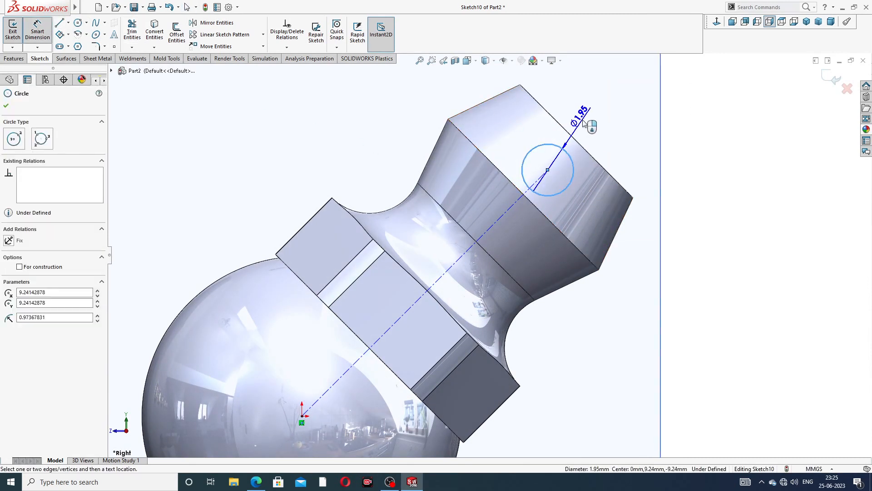
pyautogui.click(576, 125)
pyautogui.write('3')
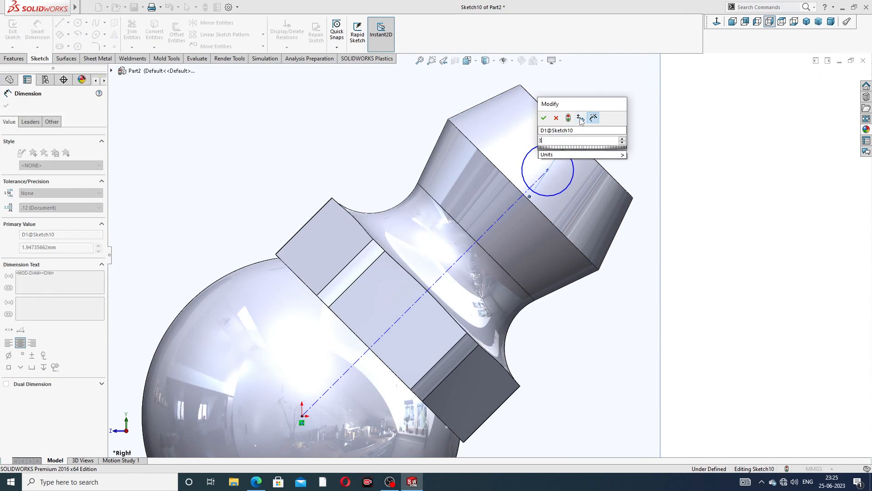
pyautogui.press('Return')
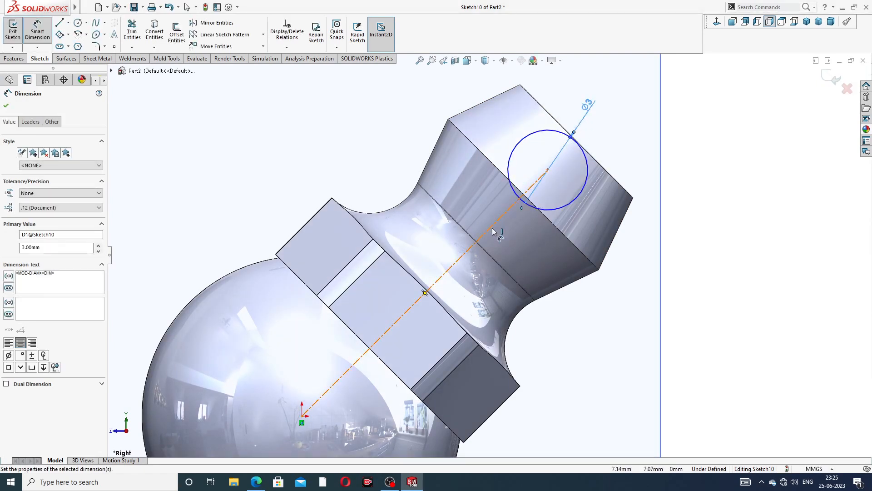
# Dimension the centerline's length from the origin to the circle's centre to 12 mm.
pyautogui.click(493, 230)
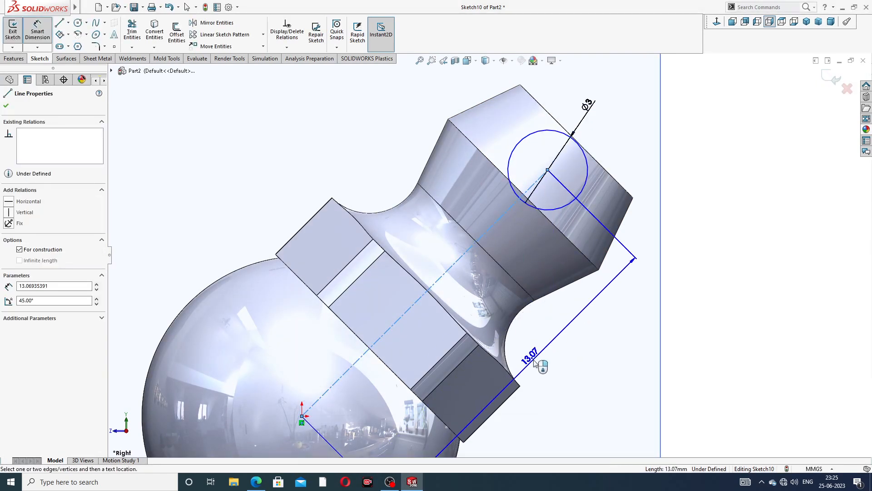
pyautogui.click(534, 362)
pyautogui.write('12')
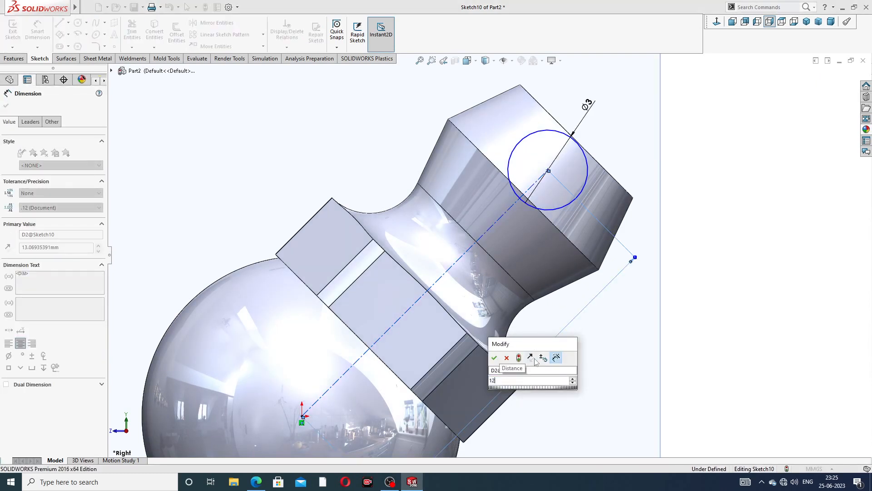
pyautogui.press('Return')
pyautogui.click(607, 345)
pyautogui.scroll(3, 594, 336)
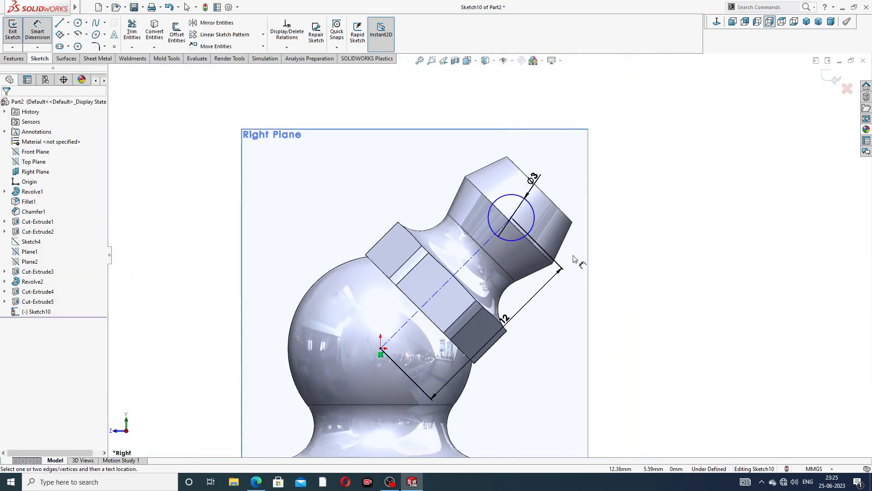
pyautogui.rightClick(615, 128)
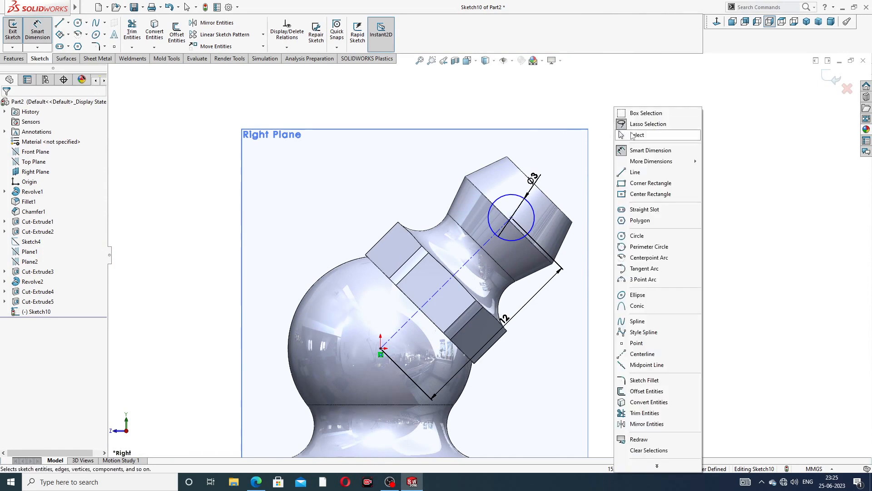
pyautogui.click(238, 122)
# Sketch a vertical line across the 3 mm circle through its centre, from its uppermost to its lowermost point.
pyautogui.click(59, 23)
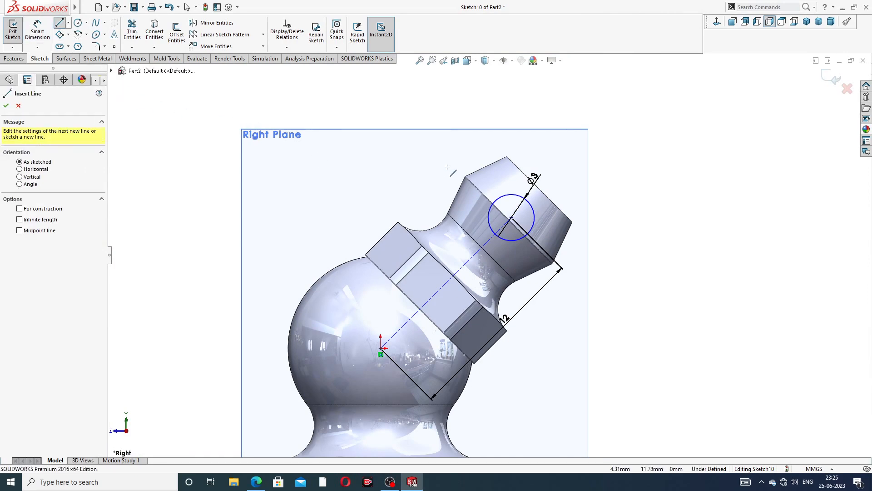
pyautogui.scroll(-2, 498, 195)
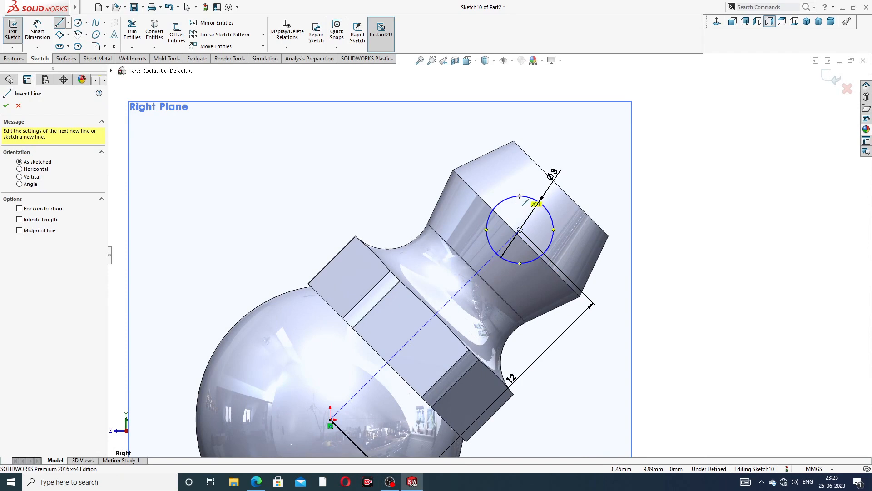
pyautogui.click(520, 197)
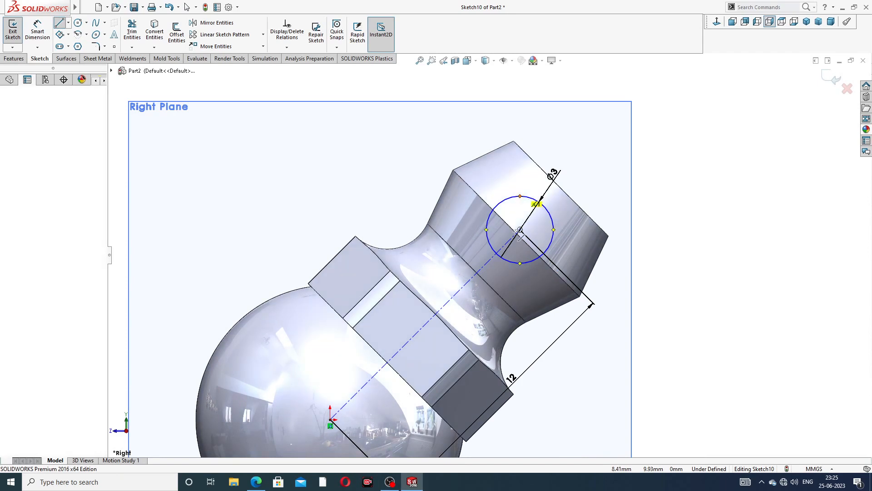
pyautogui.click(519, 263)
pyautogui.rightClick(604, 191)
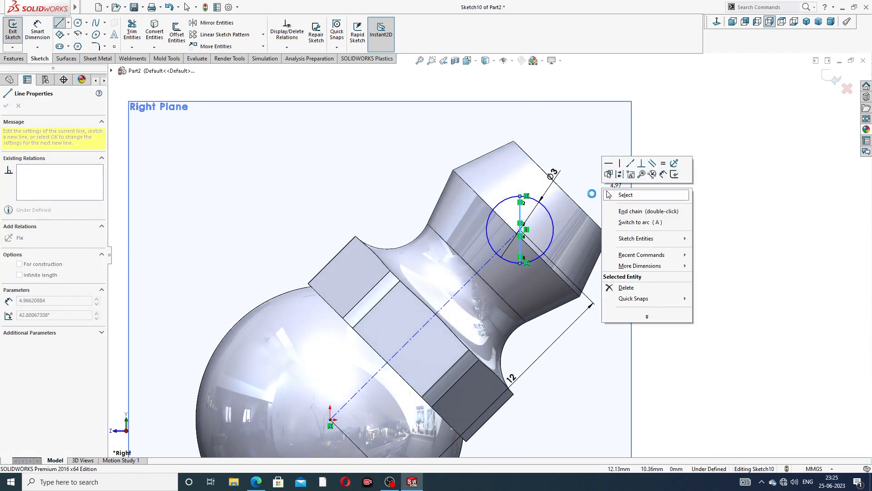
pyautogui.click(618, 192)
# Power-trim the left half of the 3 mm circle, leaving a semicircle closed by the vertical line.
pyautogui.click(132, 30)
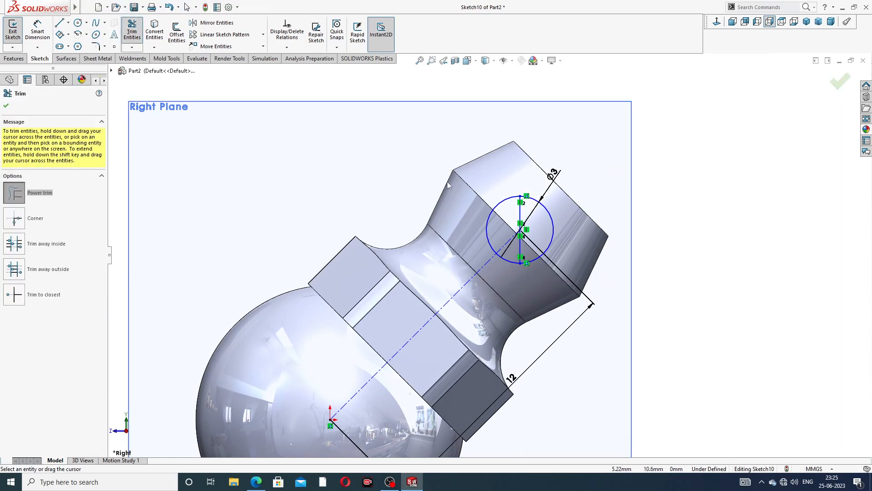
pyautogui.scroll(-3, 454, 180)
pyautogui.moveTo(522, 197); pyautogui.dragTo(529, 263)
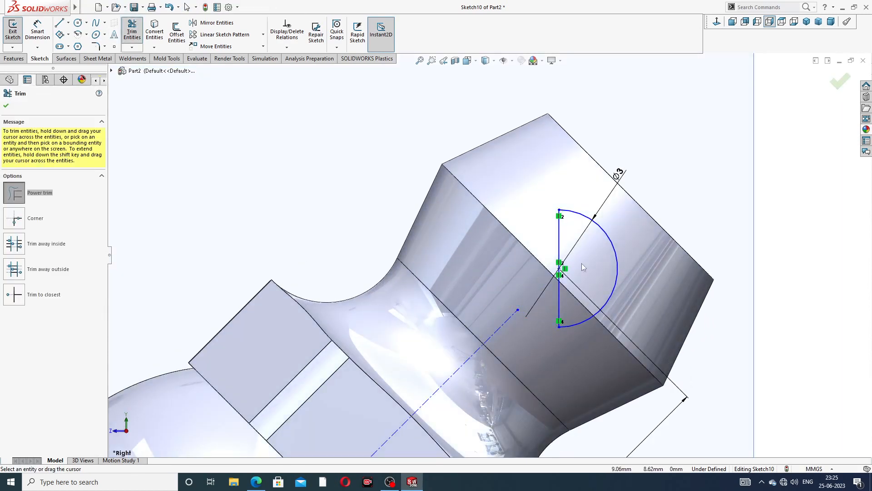
pyautogui.scroll(3, 608, 223)
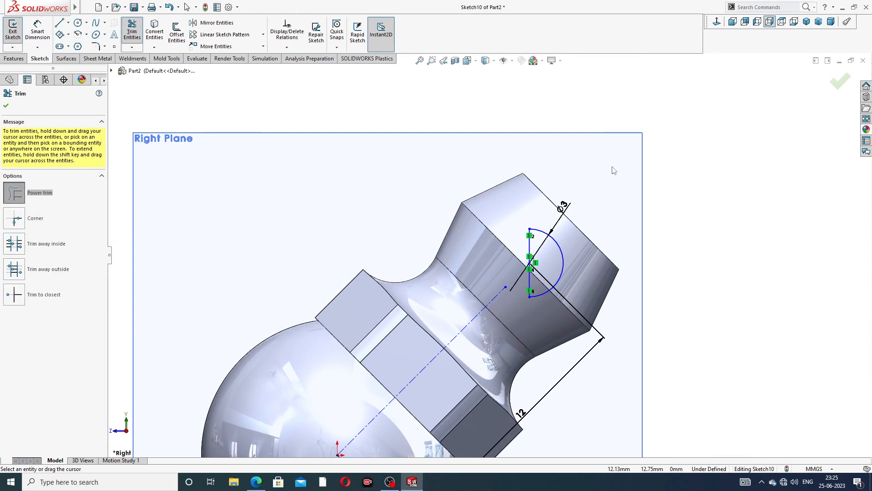
pyautogui.scroll(2, 614, 173)
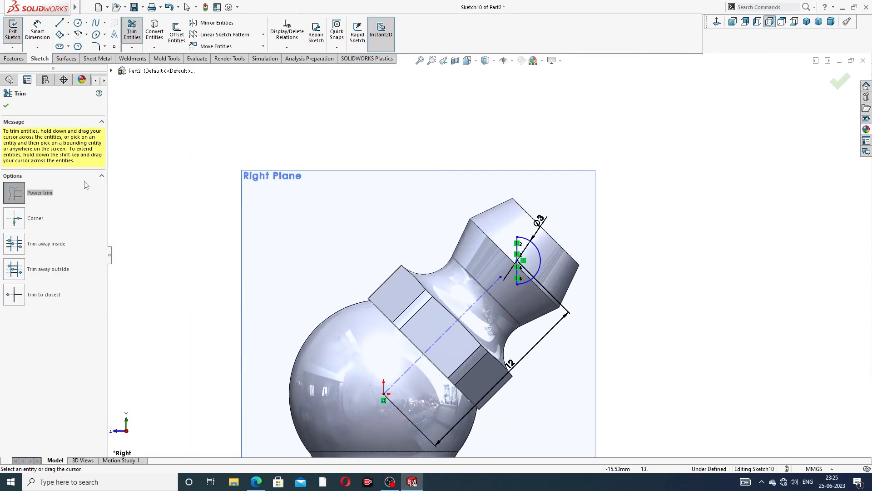
pyautogui.click(7, 106)
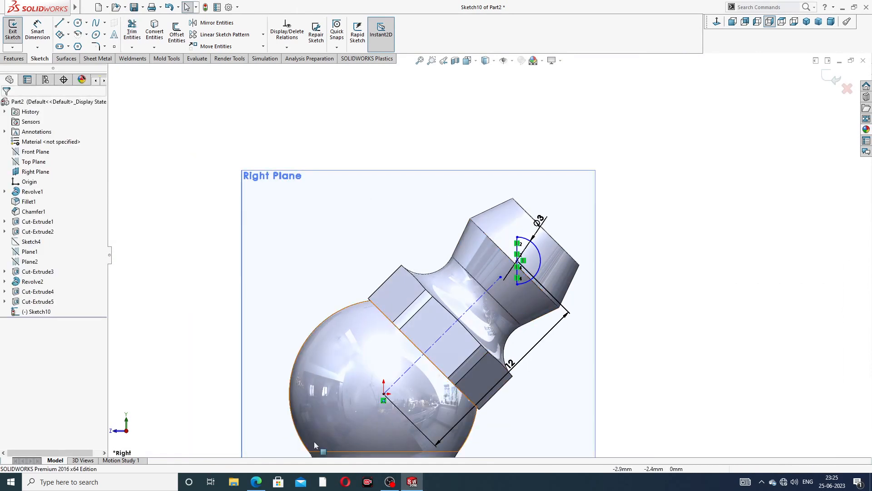
# Check the drawing, and revolve the semicircle 360° about its vertical line to form the ball inside the tip's bore.
pyautogui.click(252, 483)
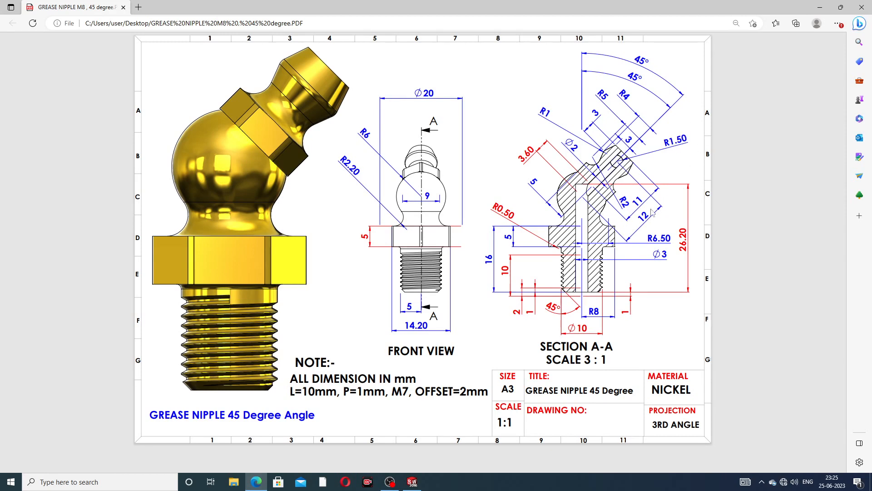
pyautogui.click(412, 481)
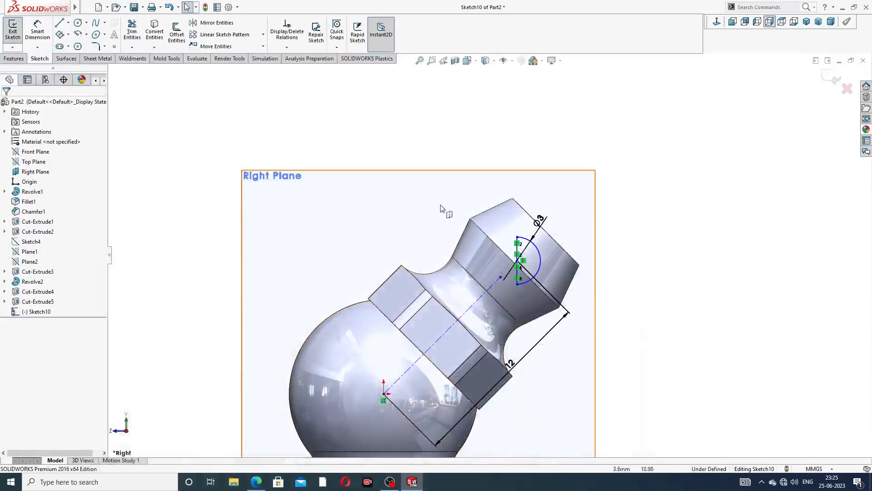
pyautogui.click(14, 58)
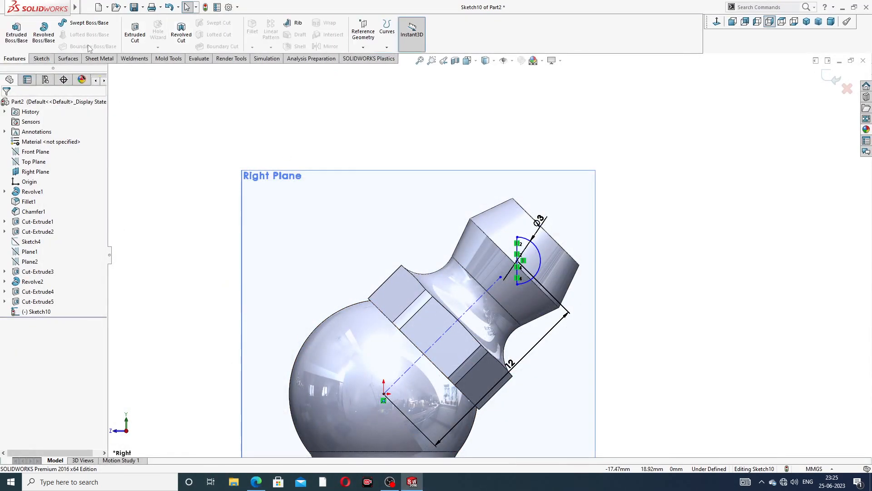
pyautogui.click(43, 32)
pyautogui.scroll(-5, 541, 253)
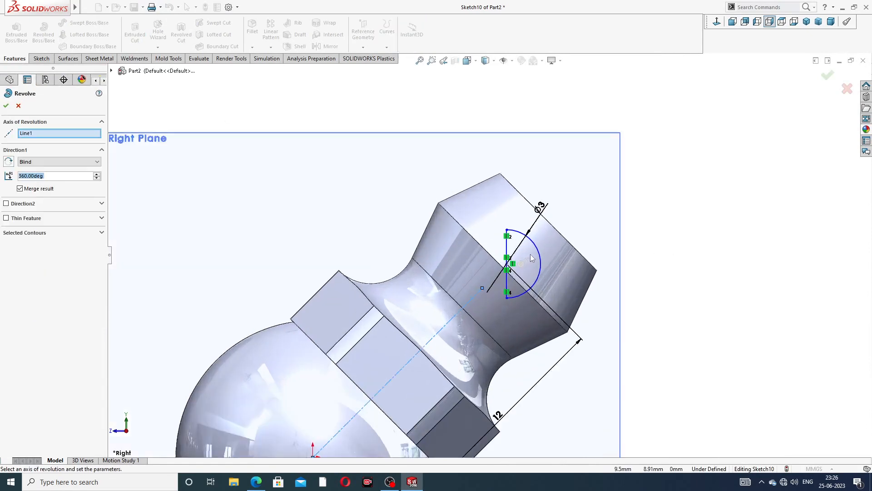
pyautogui.click(491, 237)
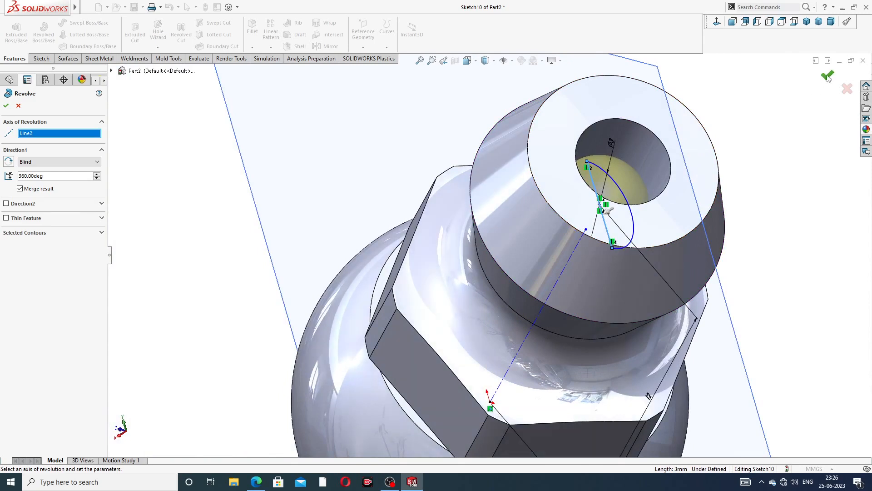
pyautogui.press('Return')
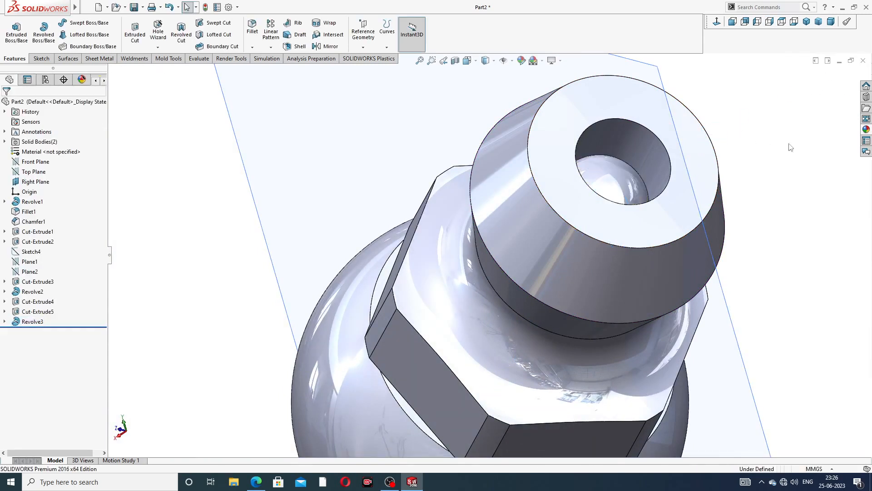
# Apply the chromium plate appearance from the chrome metals to the revolved ball in the tip's bore.
pyautogui.click(632, 184)
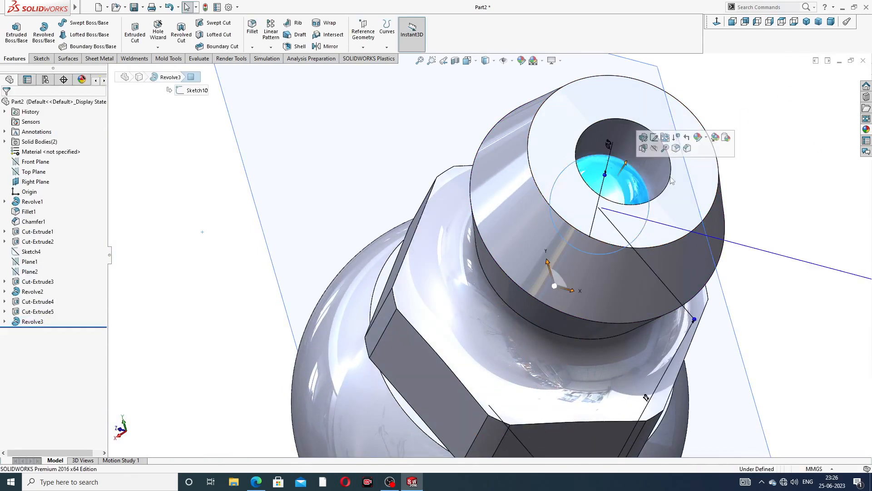
pyautogui.click(867, 130)
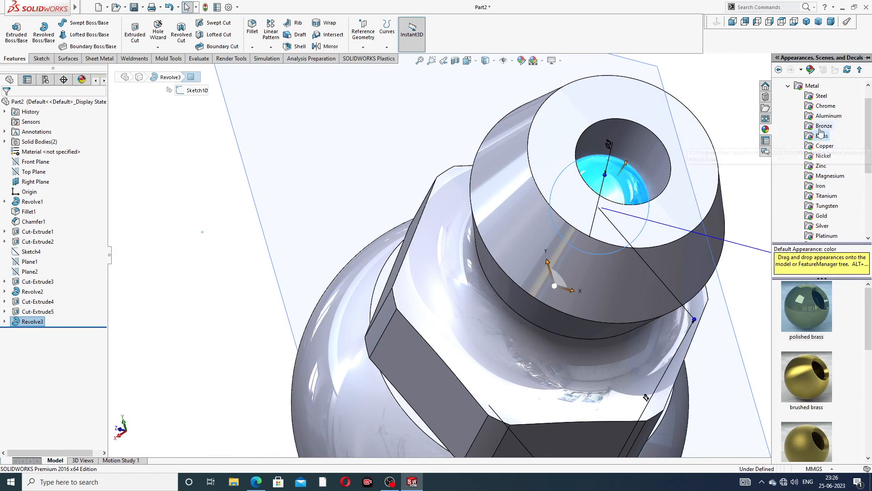
pyautogui.click(825, 105)
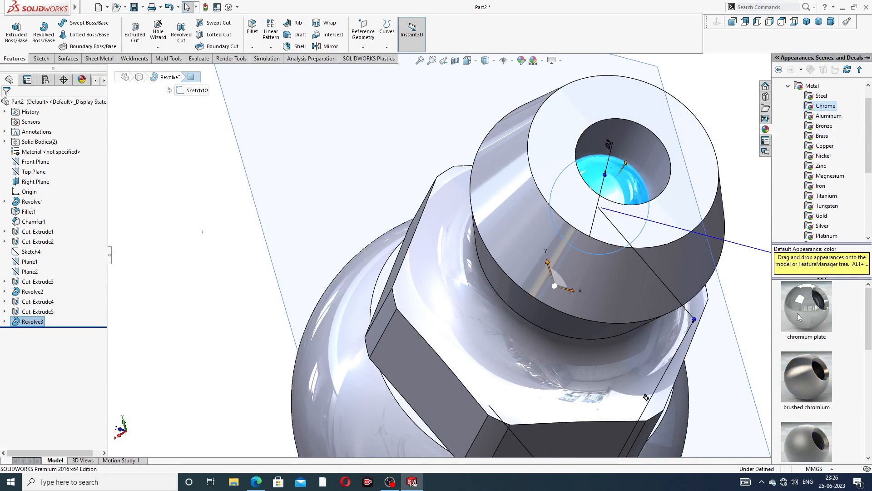
pyautogui.click(748, 246)
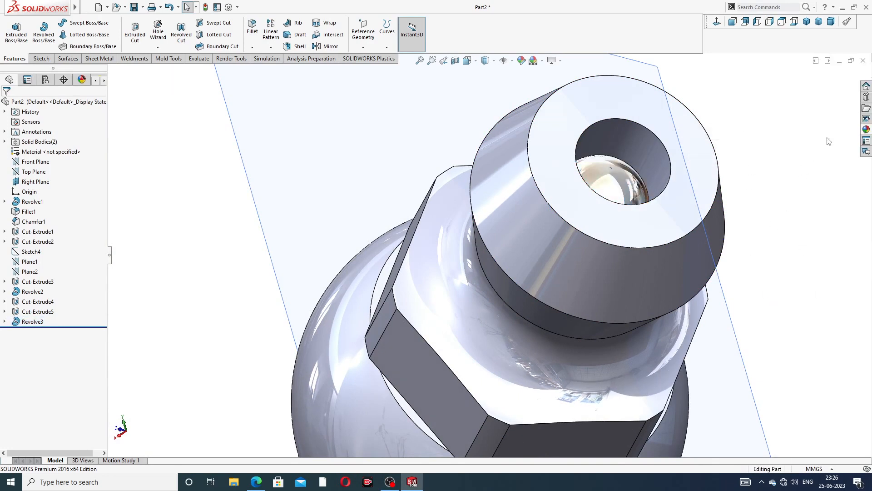
# Apply the polished brass appearance to the rest of the grease nipple.
pyautogui.click(866, 129)
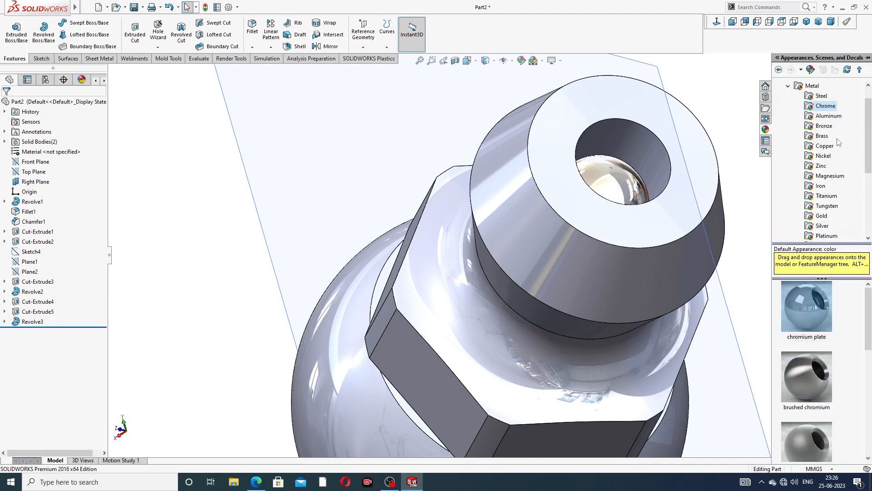
pyautogui.click(822, 136)
pyautogui.doubleClick(792, 307)
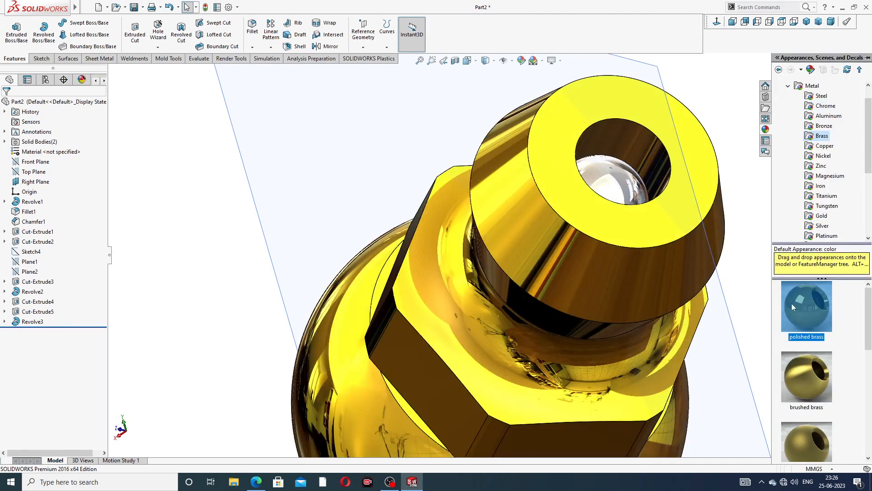
pyautogui.scroll(5, 487, 255)
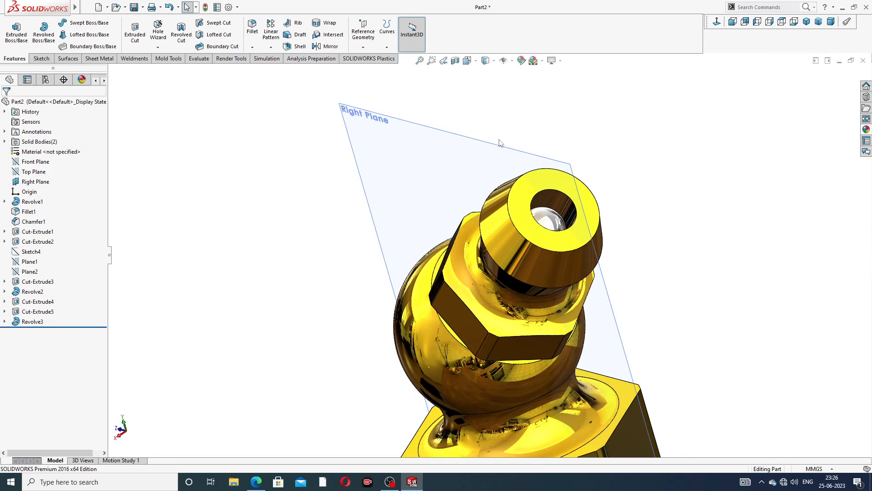
# Hide the Right Plane in the model view.
pyautogui.click(502, 146)
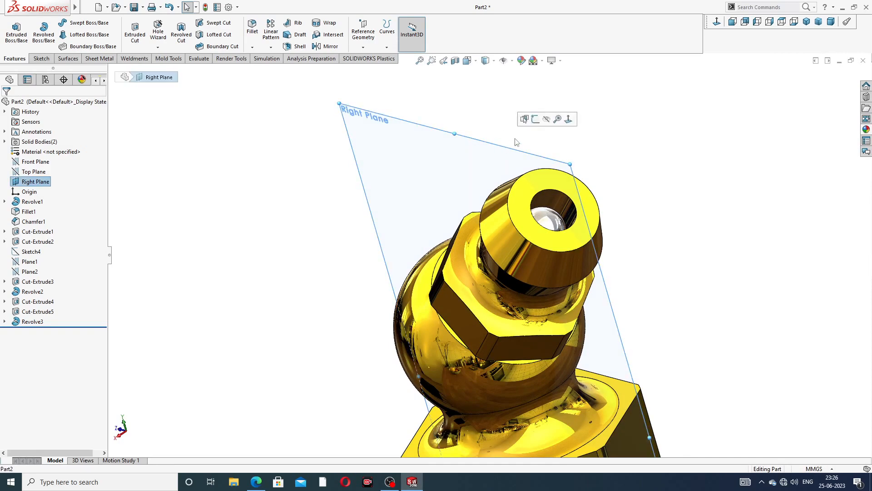
pyautogui.click(547, 119)
pyautogui.scroll(3, 584, 196)
pyautogui.moveTo(578, 224); pyautogui.dragTo(594, 236, button='middle')
pyautogui.scroll(-3, 506, 347)
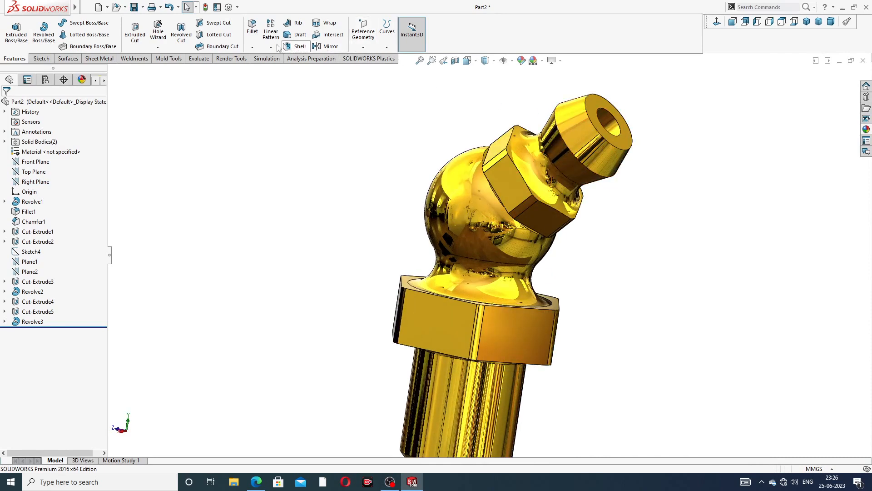
# Chamfer the rim of the bore at the angled head's tip by 0.2 mm at 45°.
pyautogui.click(252, 48)
pyautogui.click(266, 69)
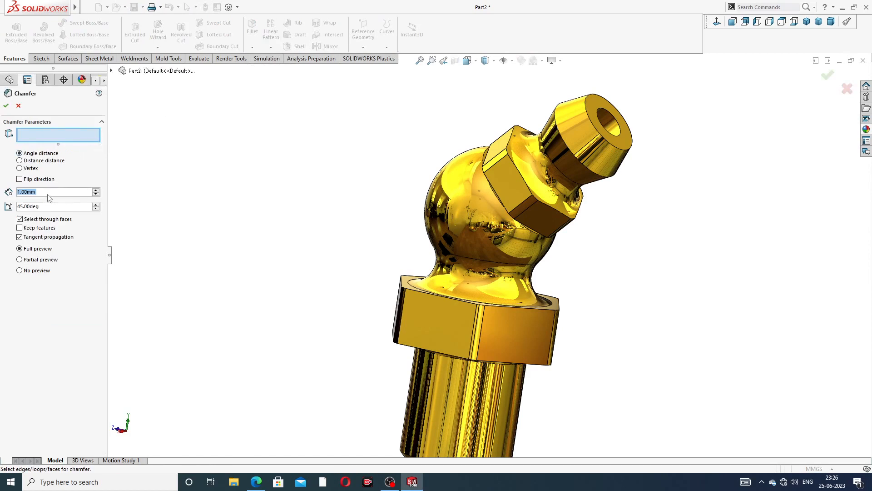
pyautogui.write('0.2')
pyautogui.press('Return')
pyautogui.click(606, 110)
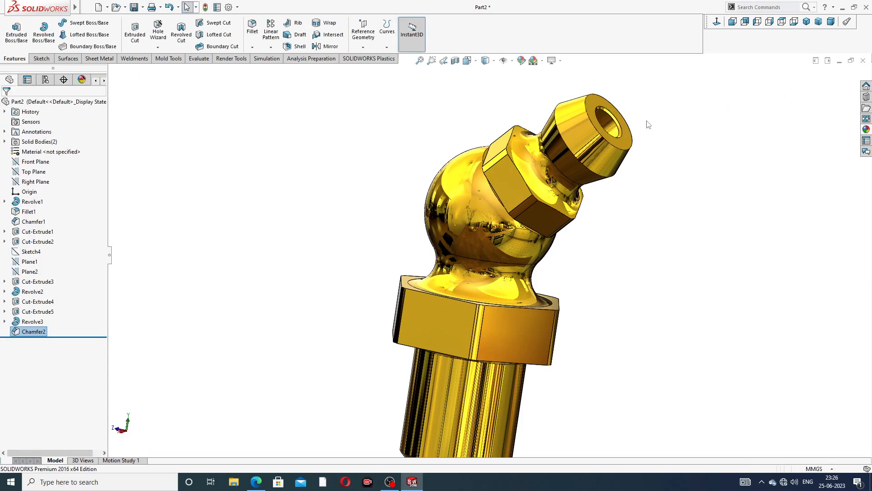
pyautogui.moveTo(626, 128); pyautogui.dragTo(598, 173, button='middle')
pyautogui.scroll(-2, 606, 141)
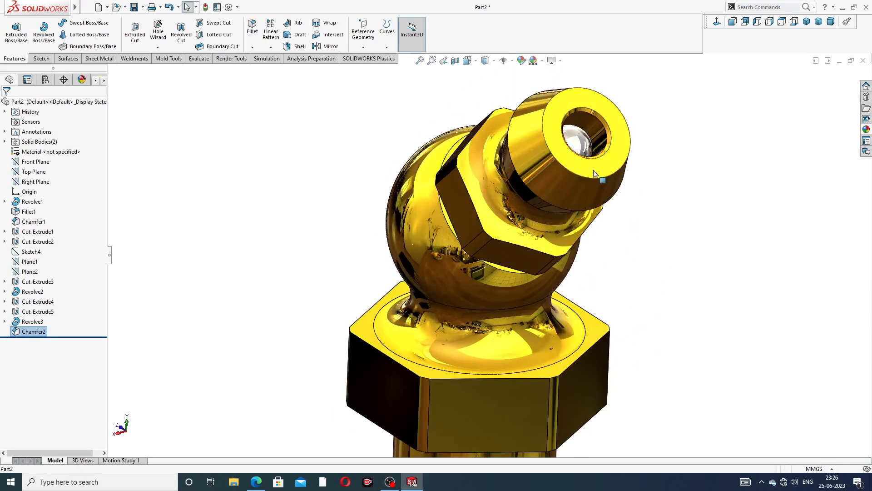
# Cut a 10 mm long Metric Die M7x1.0 thread from the shank's lower chamfer edge, with a reversed 2 mm start offset, following the PDF drawing.
pyautogui.scroll(3, 598, 173)
pyautogui.moveTo(543, 226); pyautogui.dragTo(342, 433, button='middle')
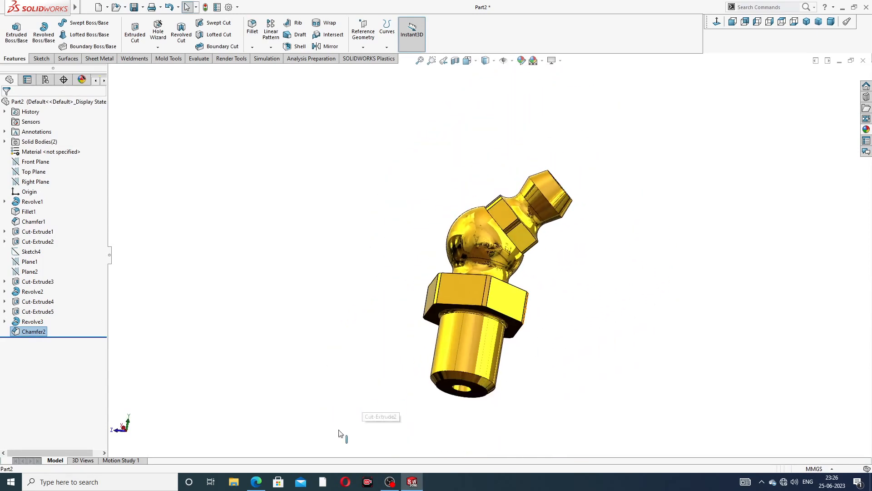
pyautogui.click(258, 482)
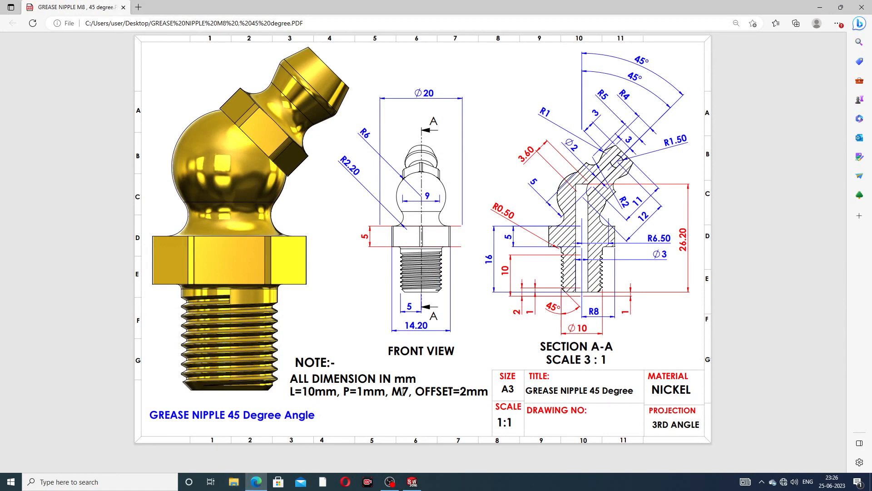
pyautogui.click(259, 484)
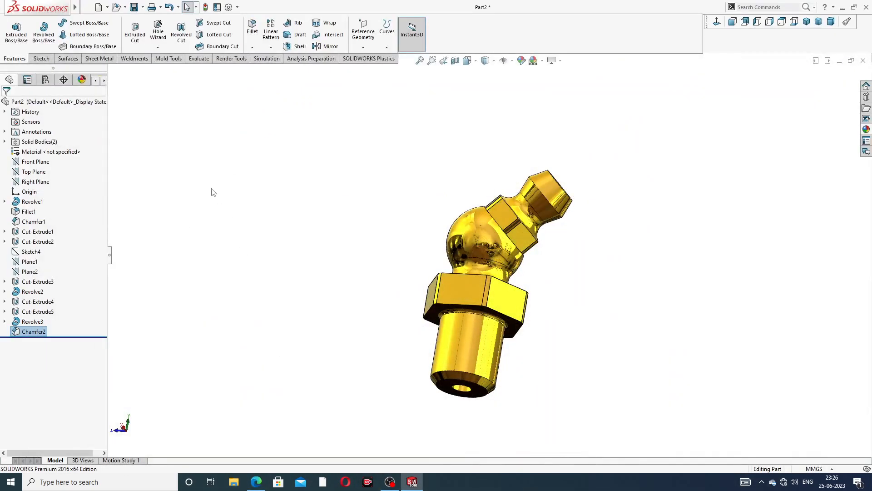
pyautogui.click(157, 48)
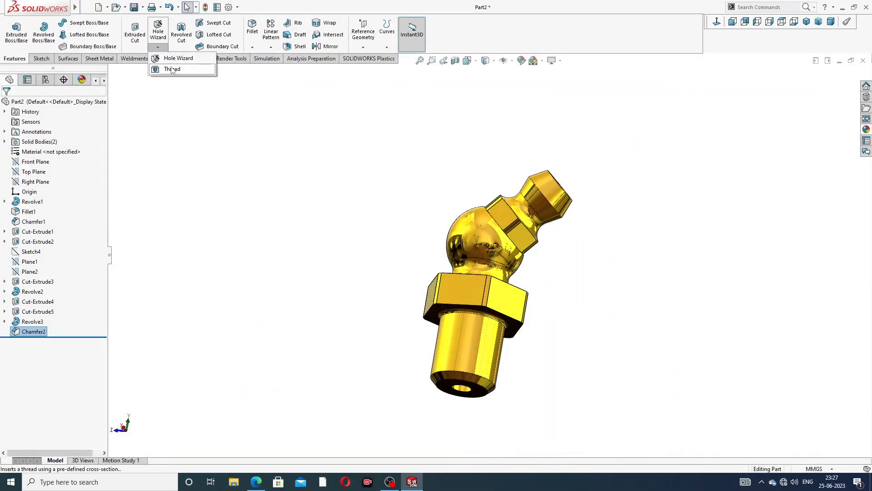
pyautogui.click(171, 68)
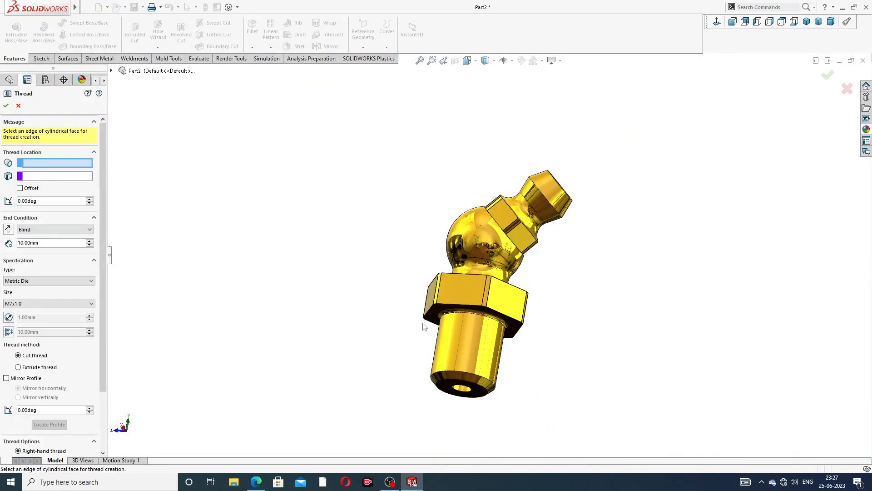
pyautogui.scroll(-3, 474, 372)
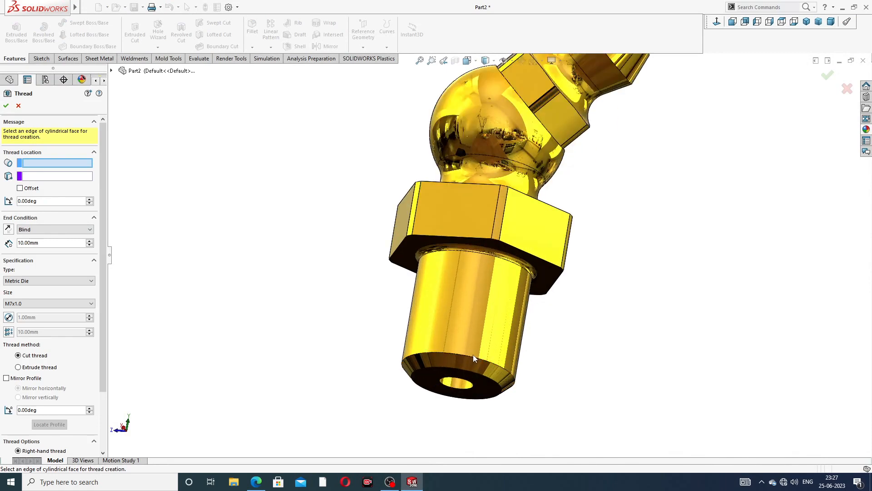
pyautogui.click(473, 356)
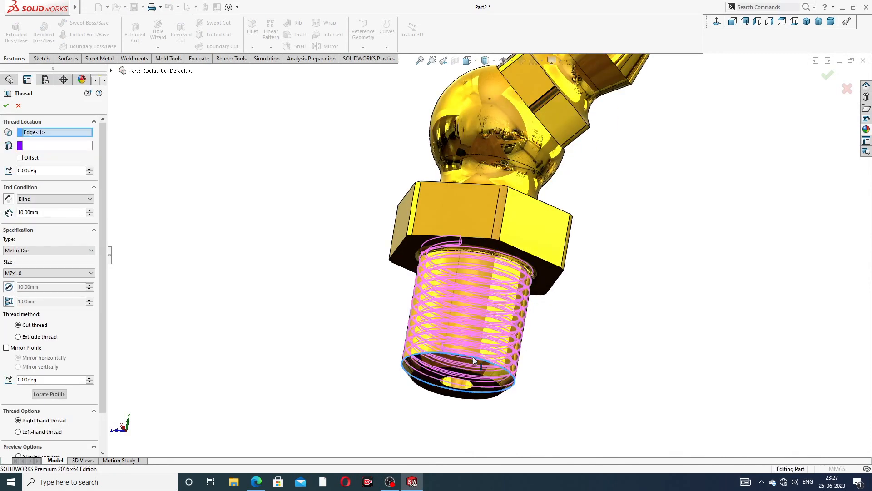
pyautogui.click(19, 157)
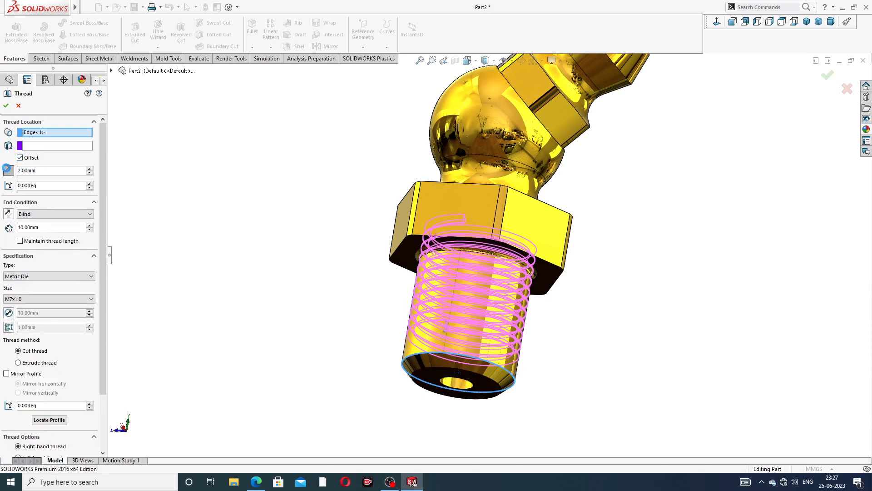
pyautogui.click(9, 170)
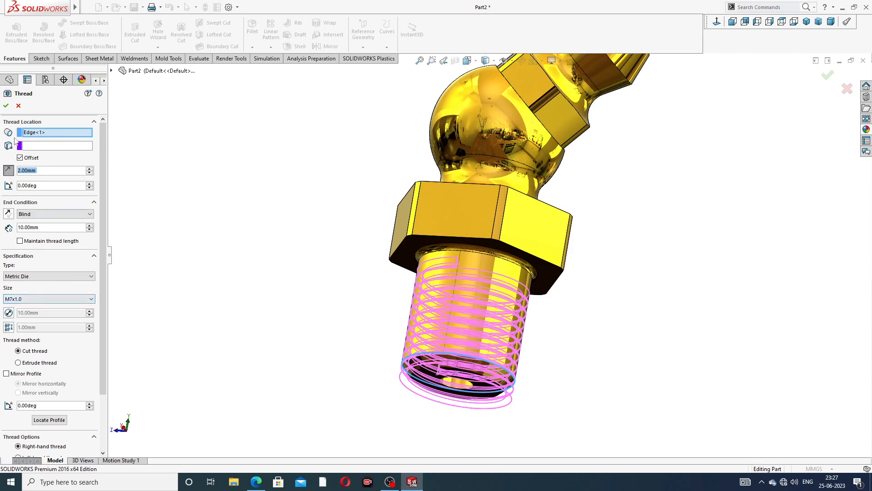
pyautogui.click(6, 105)
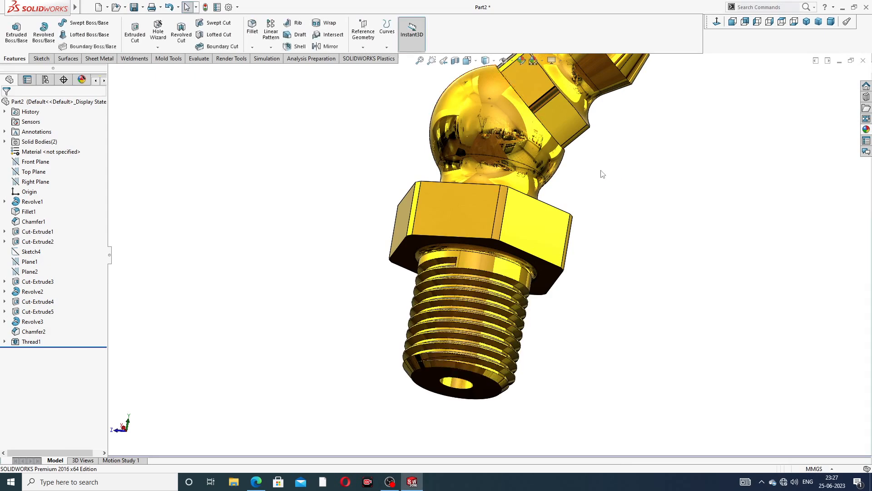
# Examine the threaded shank, hex collar, angled head and ball in the tip from several sides, including the isometric view.
pyautogui.press('f')
pyautogui.moveTo(577, 138); pyautogui.dragTo(565, 183, button='middle')
pyautogui.scroll(-3, 536, 148)
pyautogui.scroll(5, 566, 183)
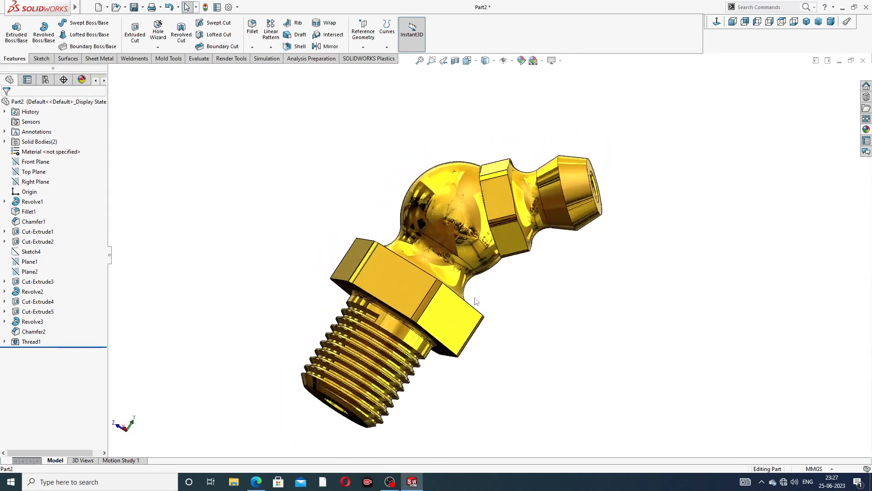
pyautogui.moveTo(489, 302); pyautogui.dragTo(482, 232, button='middle')
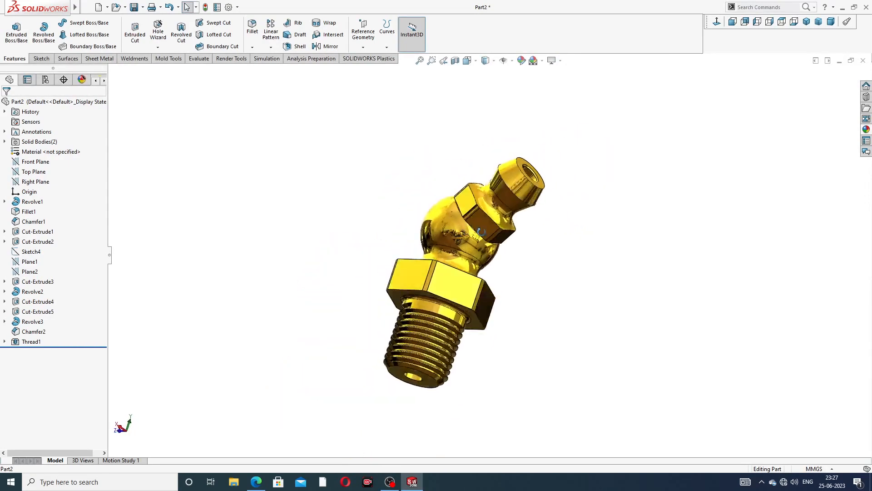
pyautogui.click(806, 21)
pyautogui.moveTo(636, 178); pyautogui.dragTo(606, 220, button='middle')
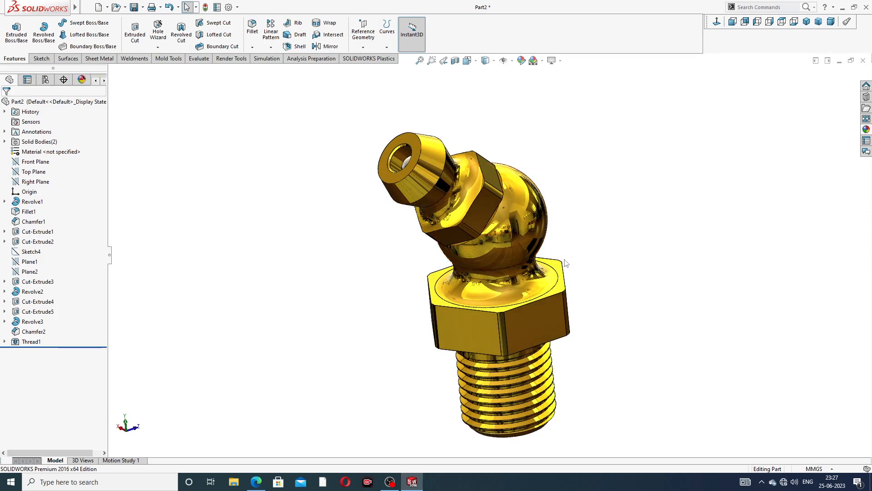
pyautogui.scroll(1, 564, 263)
pyautogui.moveTo(561, 280); pyautogui.dragTo(567, 314, button='middle')
pyautogui.scroll(-2, 569, 318)
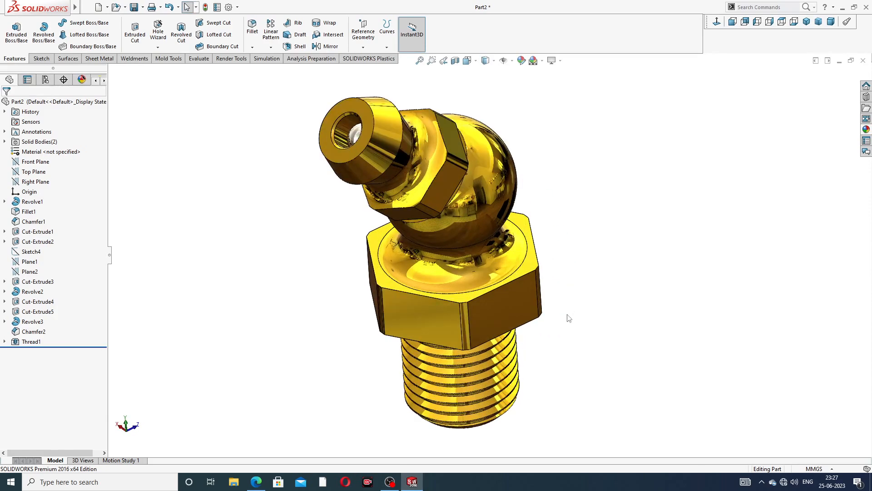